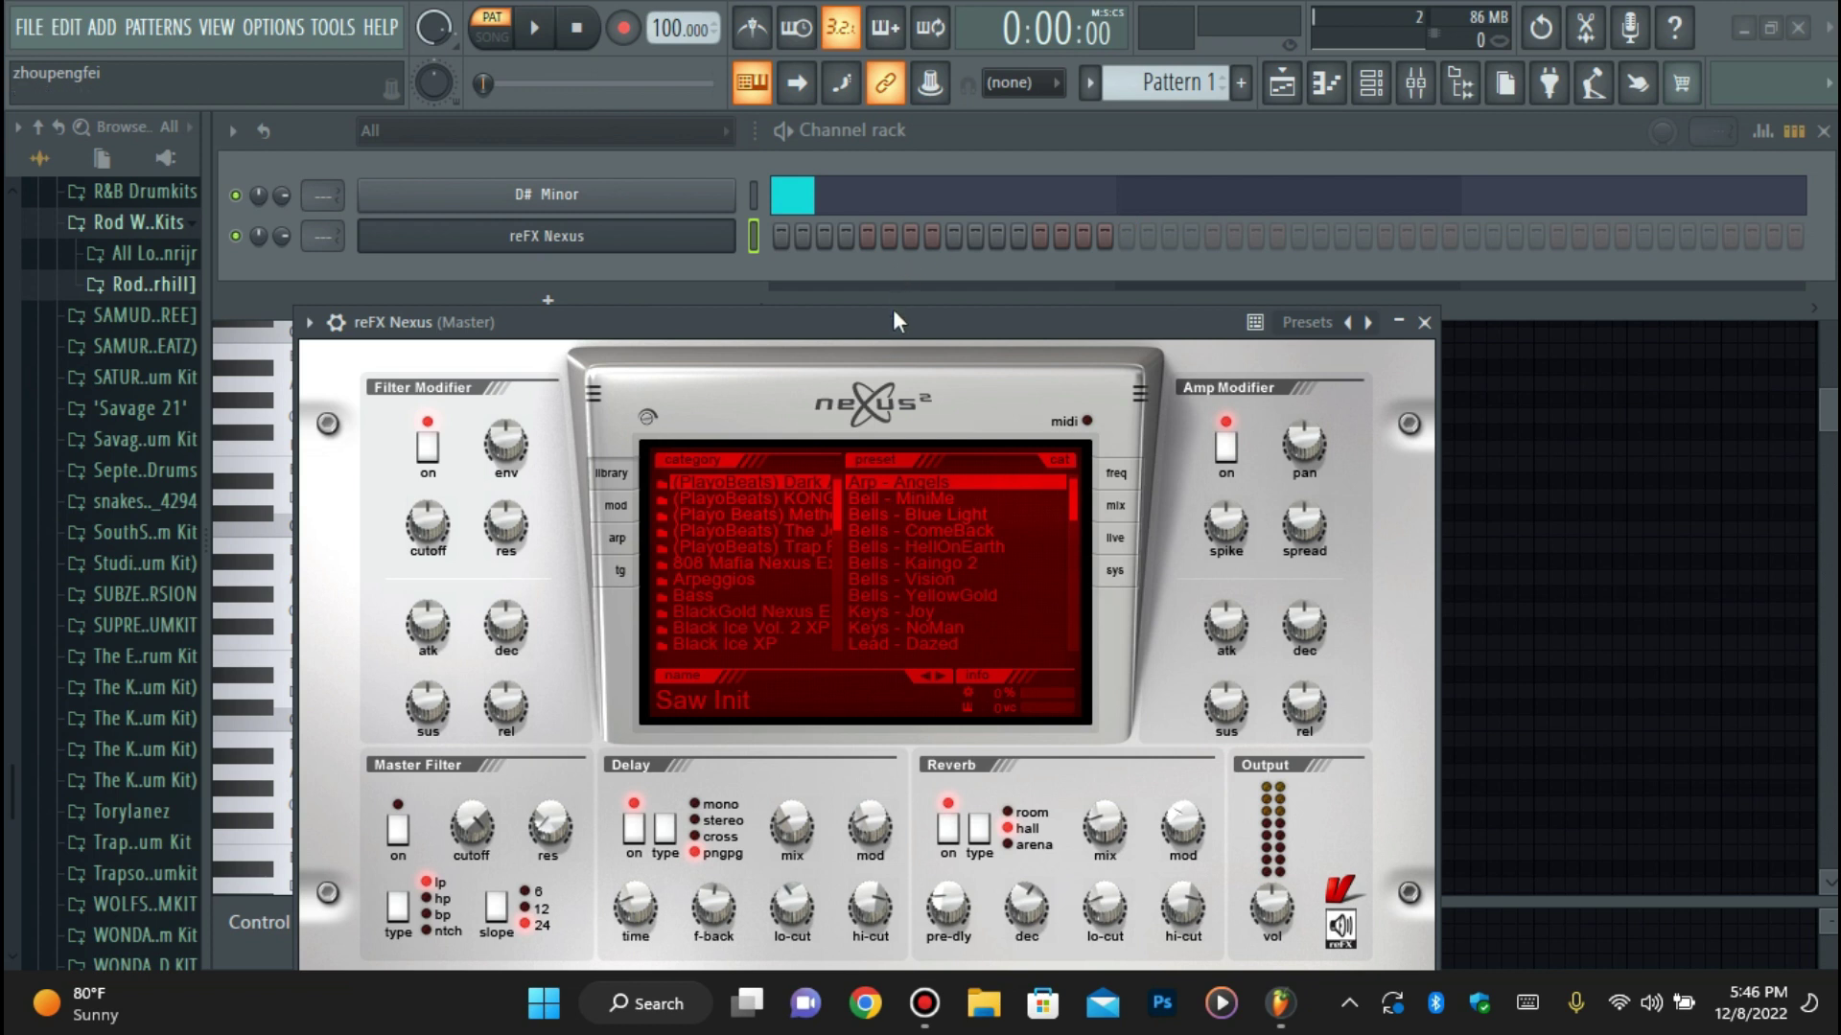
Load the PN Nexus Grandpiano Soft preset from Nexus's Piano category.
{"action": "left_click_drag", "start_coordinate": [890, 316], "coordinate": [940, 245]}
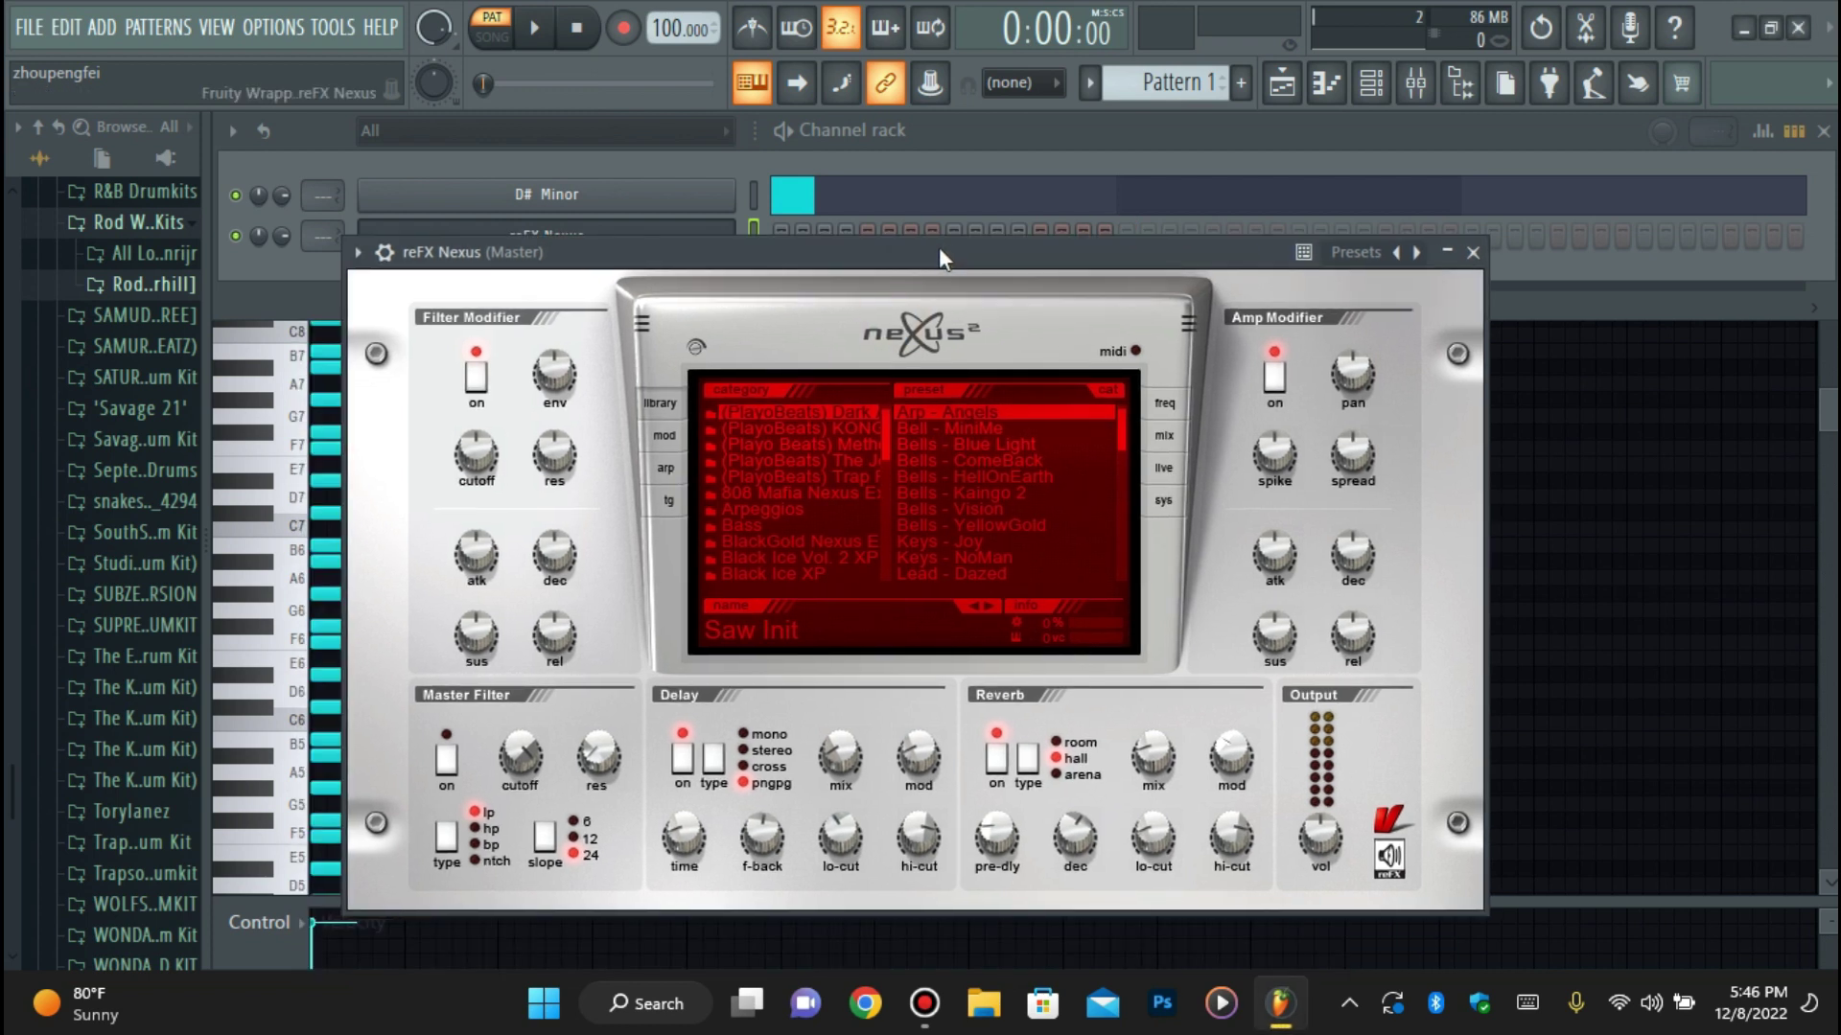
{"action": "left_click", "coordinate": [878, 455]}
{"action": "scroll", "coordinate": [883, 470], "scroll_direction": "down", "scroll_amount": 3}
{"action": "scroll", "coordinate": [883, 494], "scroll_direction": "down", "scroll_amount": 1}
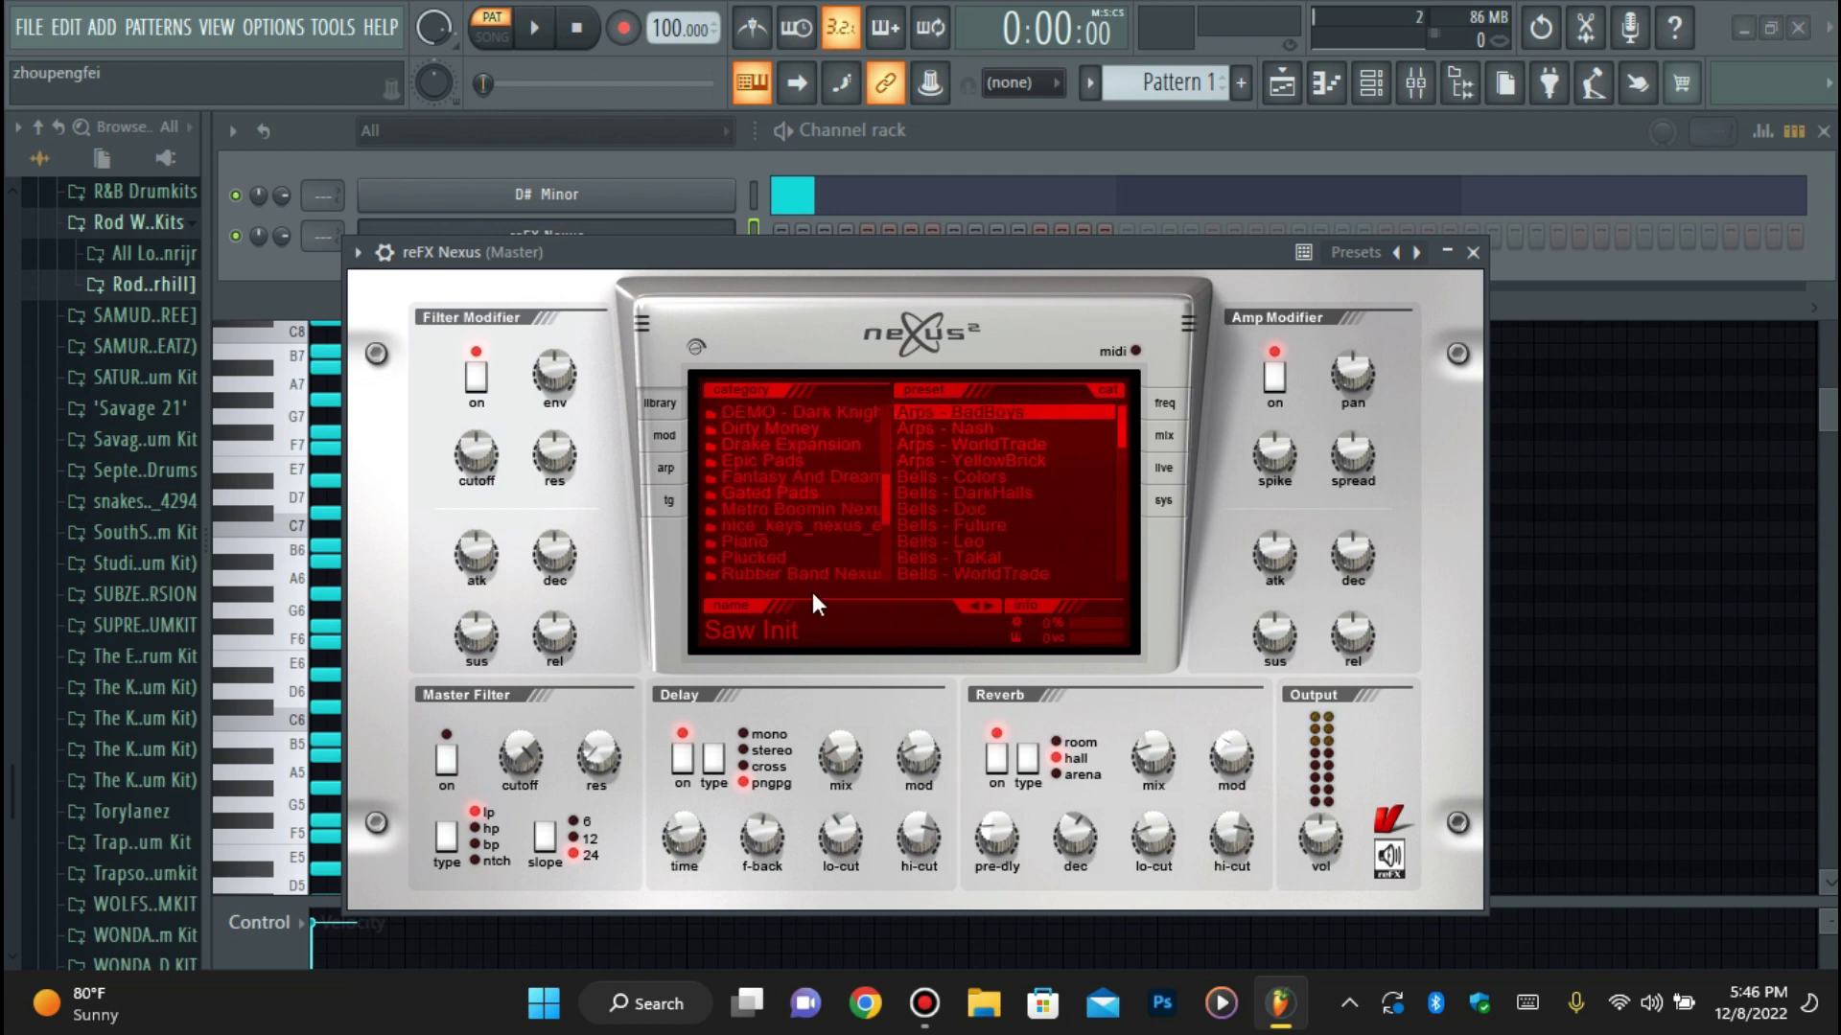
{"action": "left_click", "coordinate": [751, 542]}
{"action": "left_click_drag", "start_coordinate": [1122, 431], "coordinate": [1119, 487]}
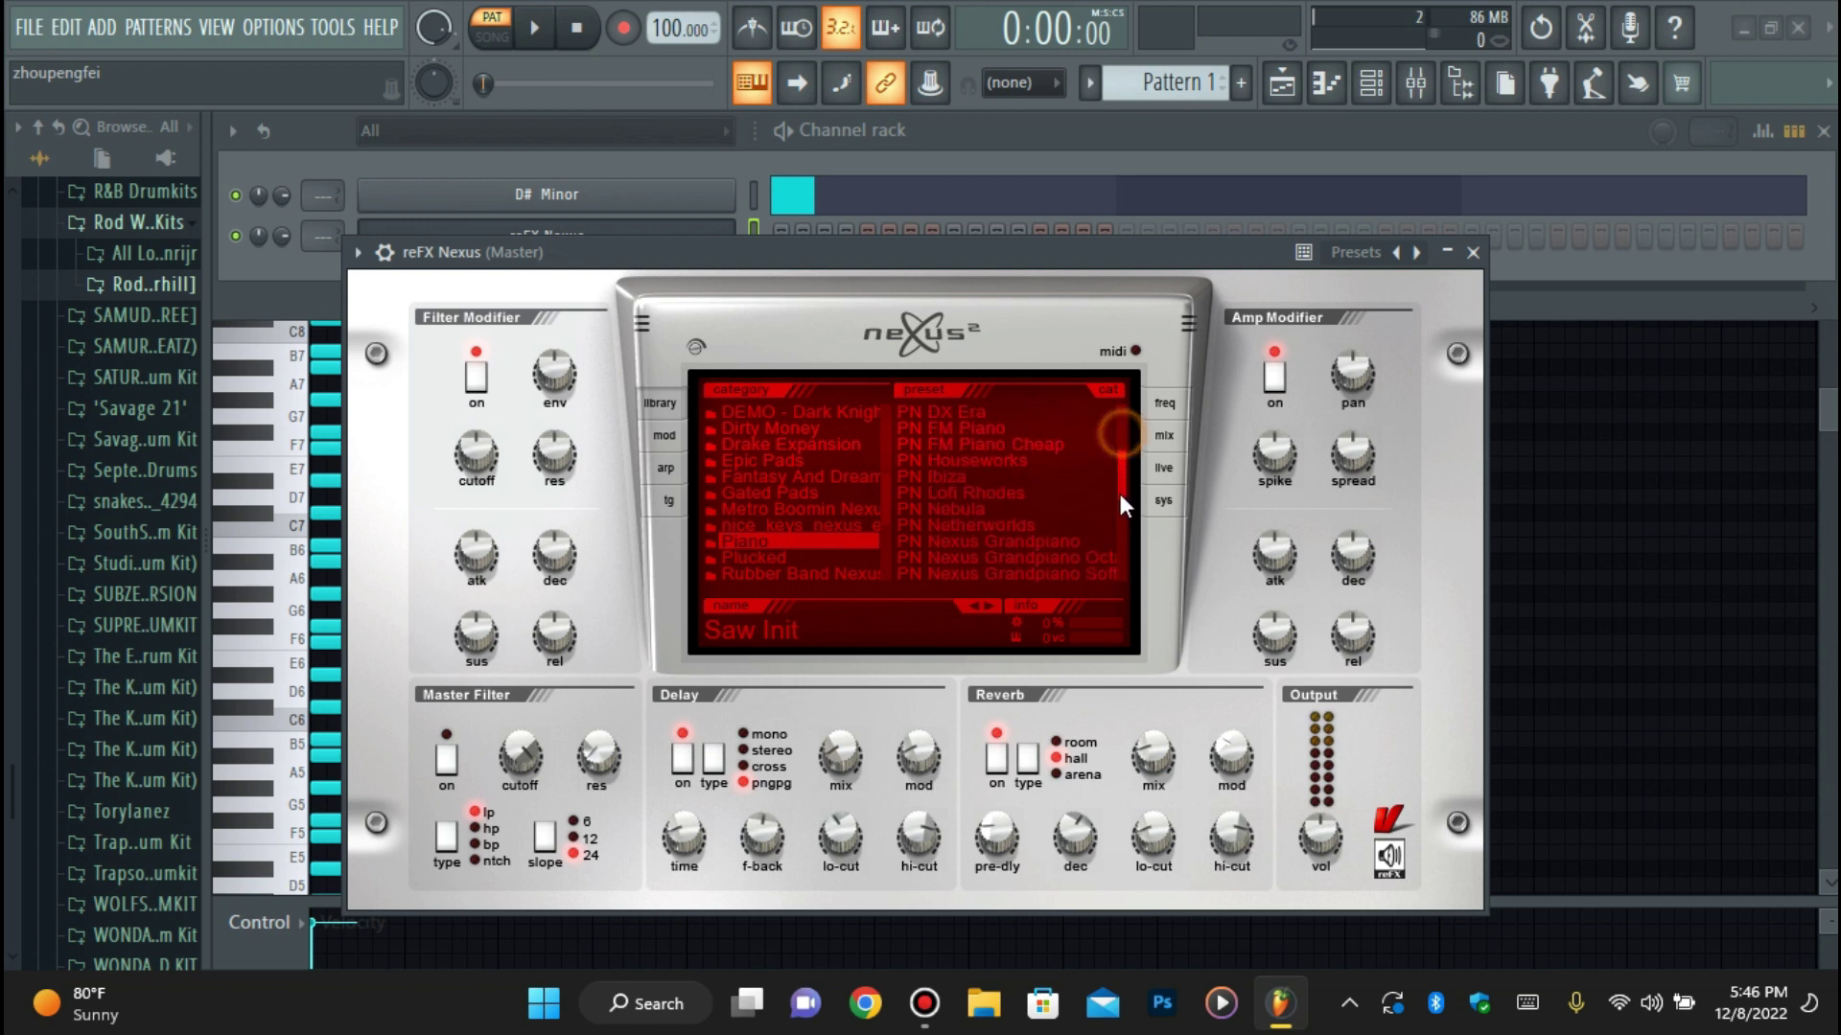
{"action": "left_click", "coordinate": [1085, 461]}
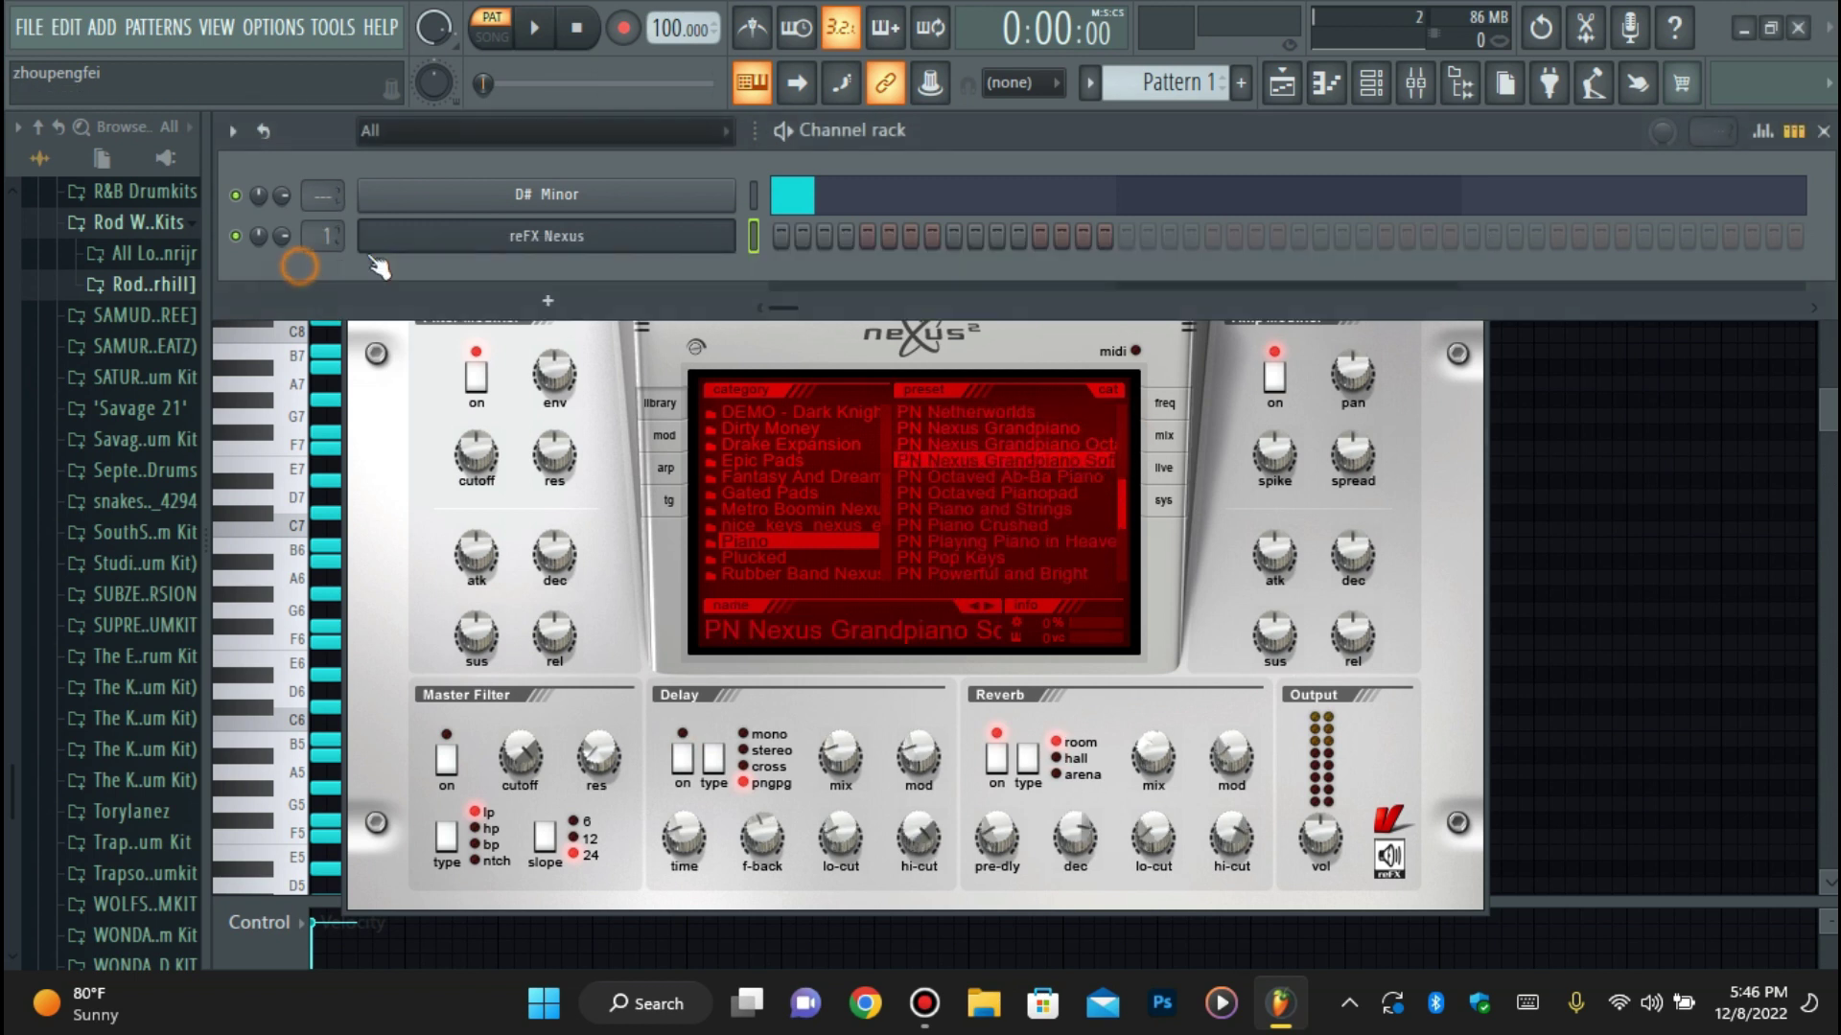
Close the Nexus window and add Fruity Parametric EQ 2 to the first effect slot of mixer Insert 1.
{"action": "left_click", "coordinate": [412, 230]}
{"action": "left_click", "coordinate": [412, 230]}
{"action": "left_click", "coordinate": [518, 229]}
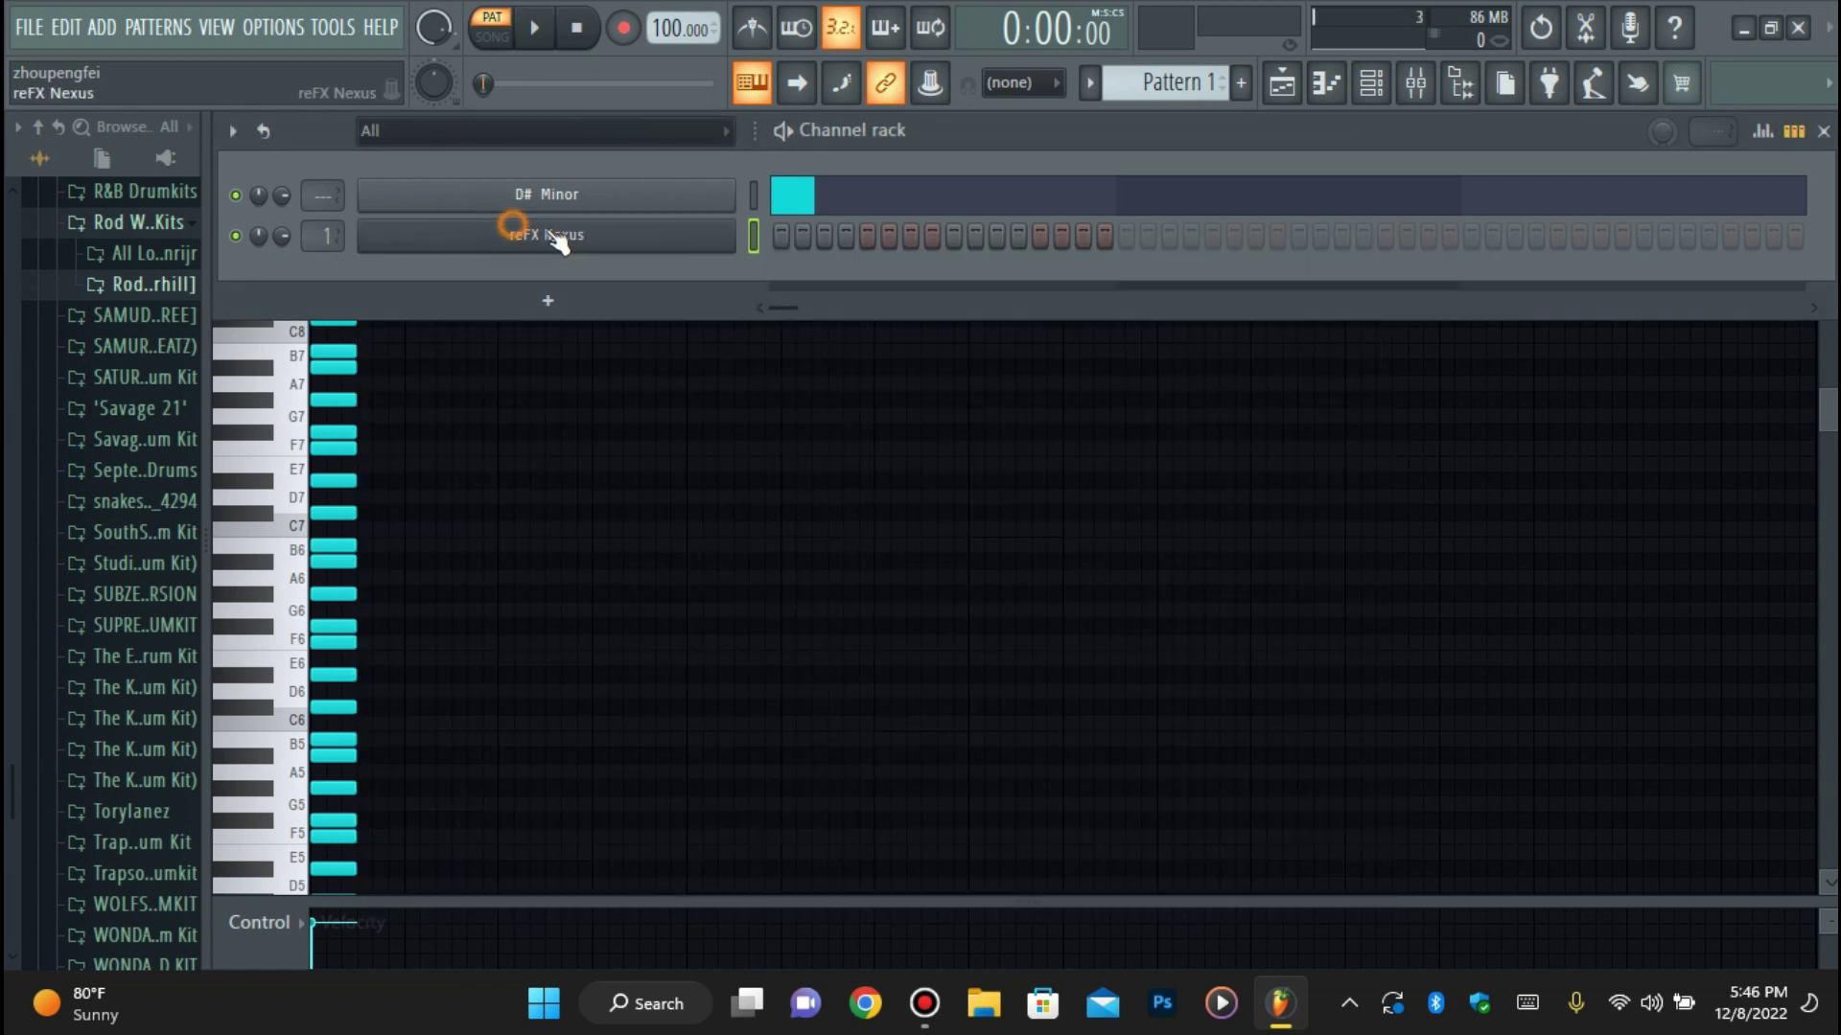
{"action": "left_click", "coordinate": [1326, 83]}
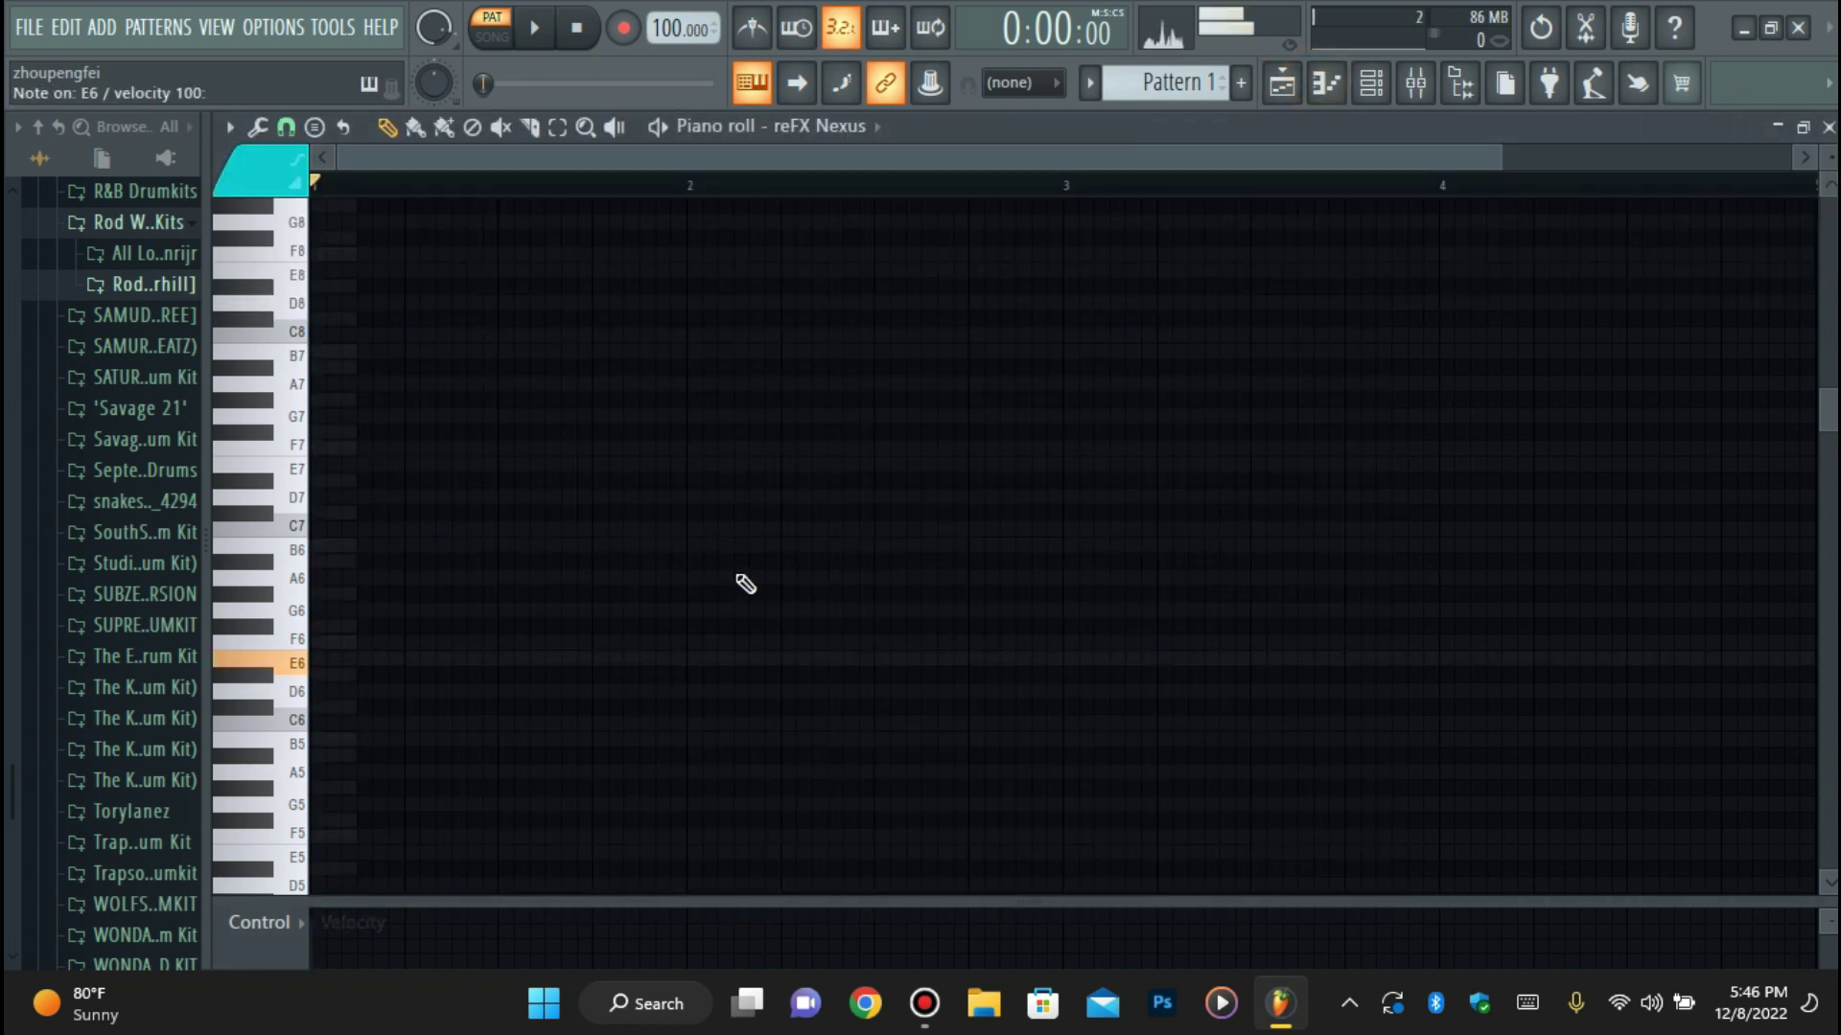
{"action": "left_click", "coordinate": [1414, 87]}
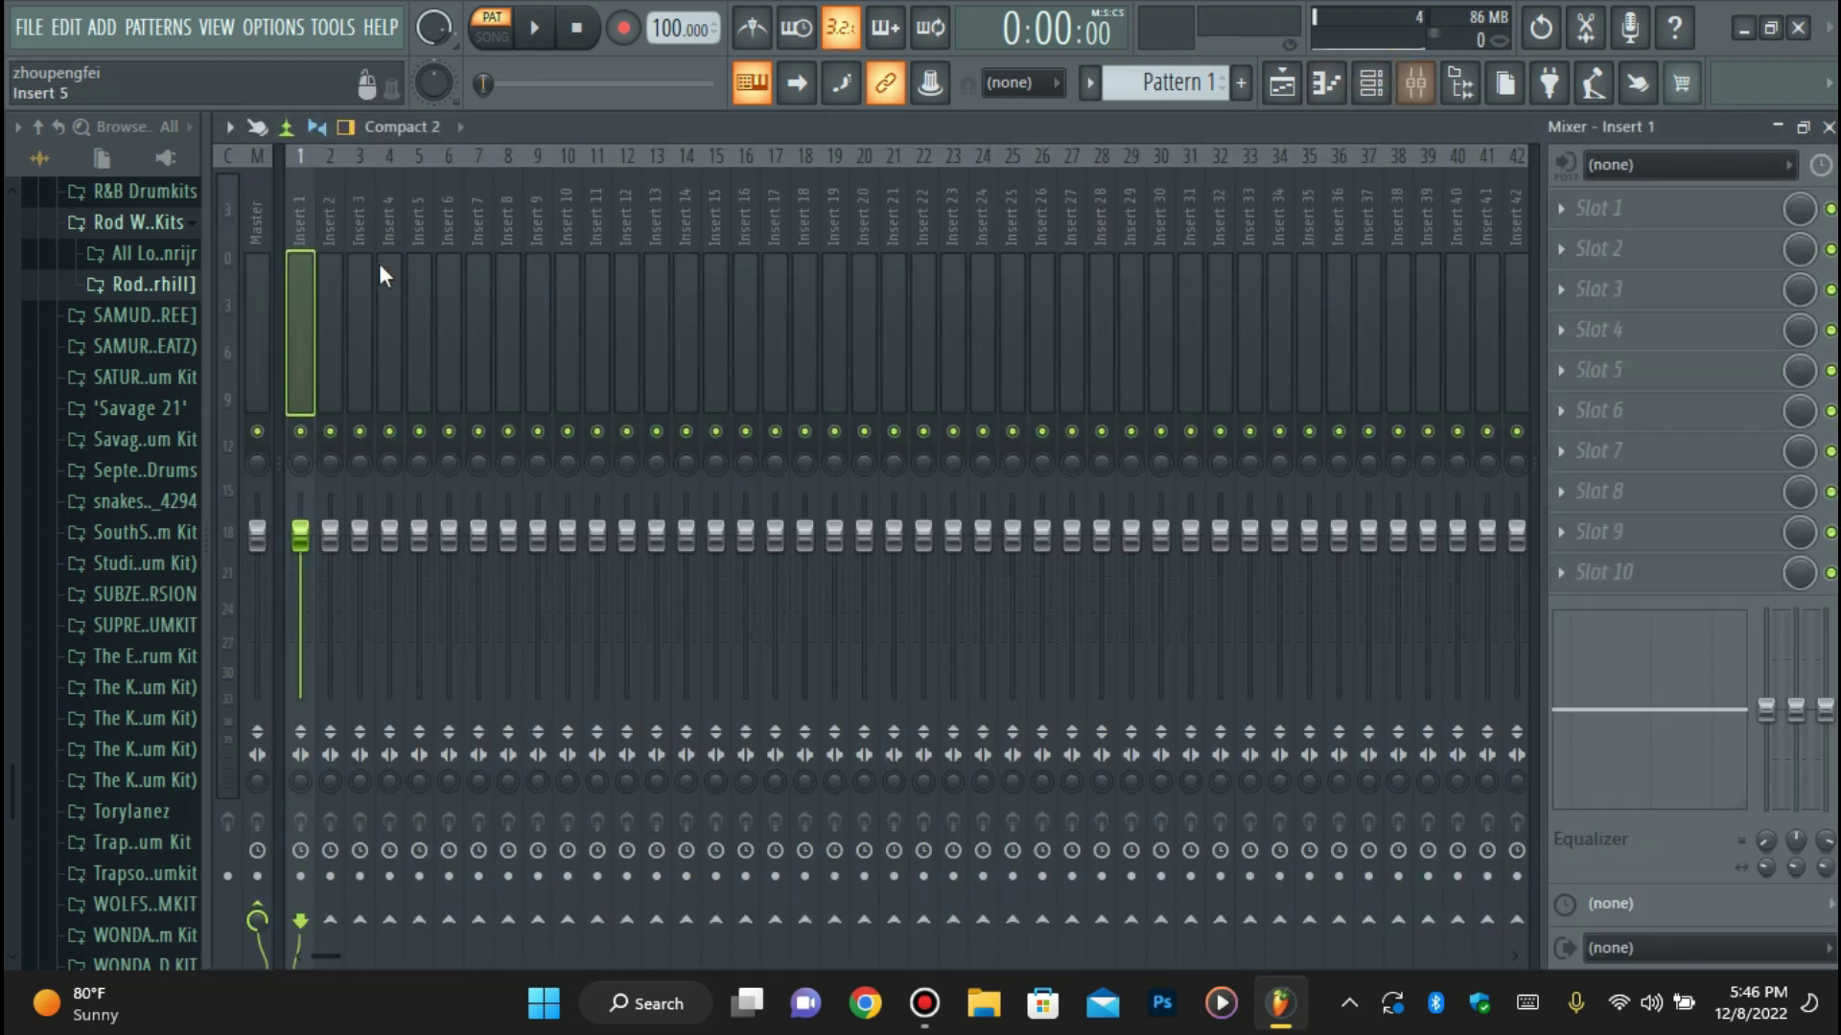
{"action": "left_click", "coordinate": [1568, 209]}
{"action": "left_click", "coordinate": [1007, 395]}
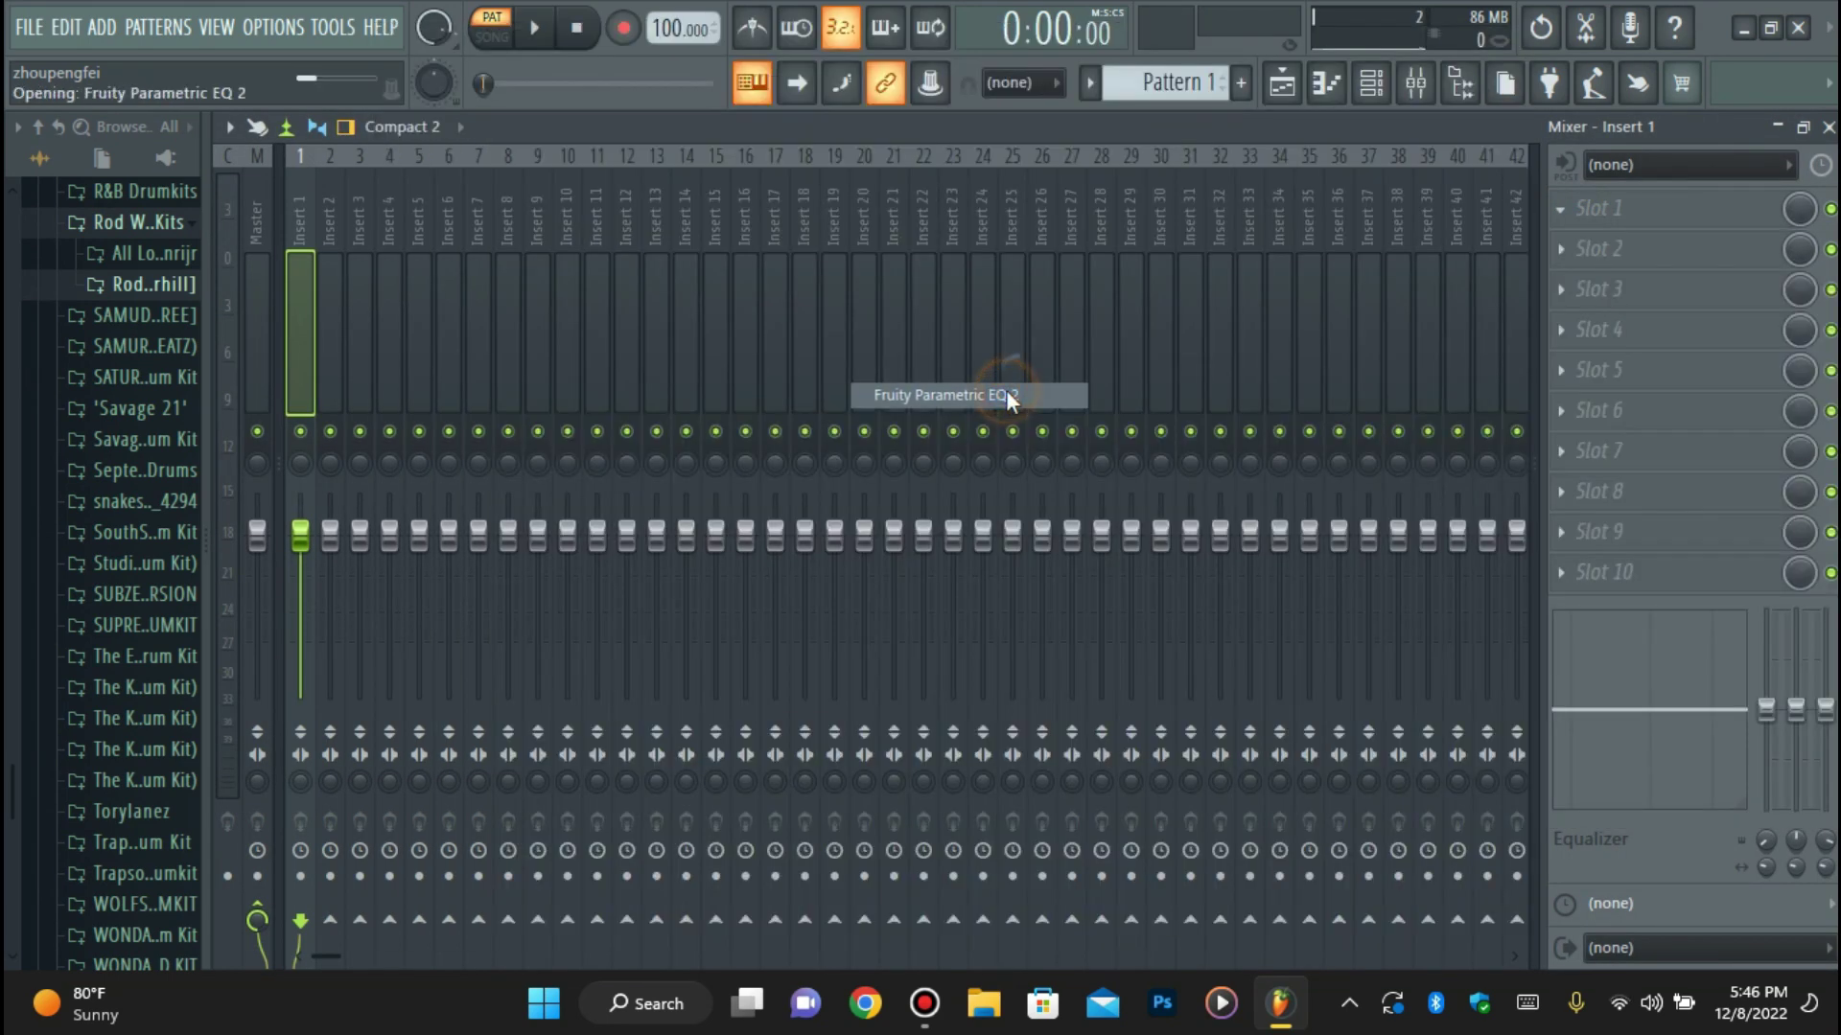
Add iZotope Vinyl to effect slot 2 and ValhallaVintageVerb to slot 3 of Insert 1.
{"action": "left_click", "coordinate": [1620, 248]}
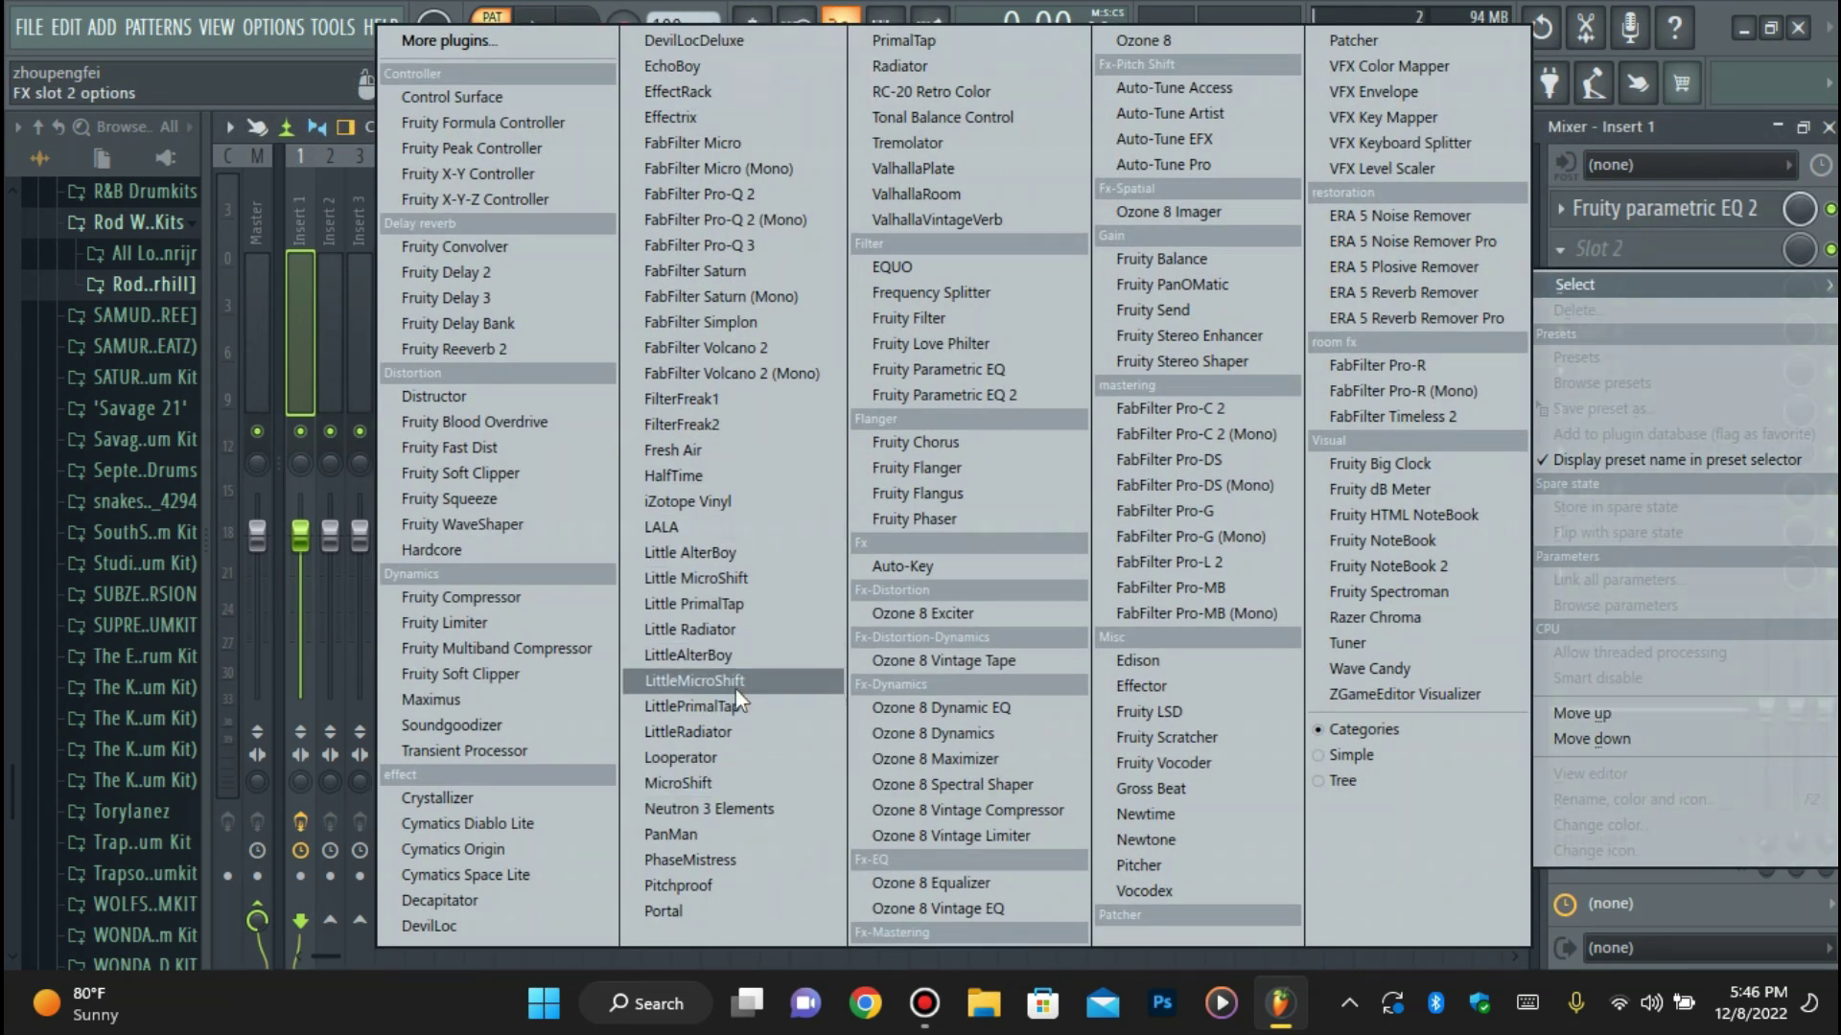
{"action": "left_click", "coordinate": [711, 508]}
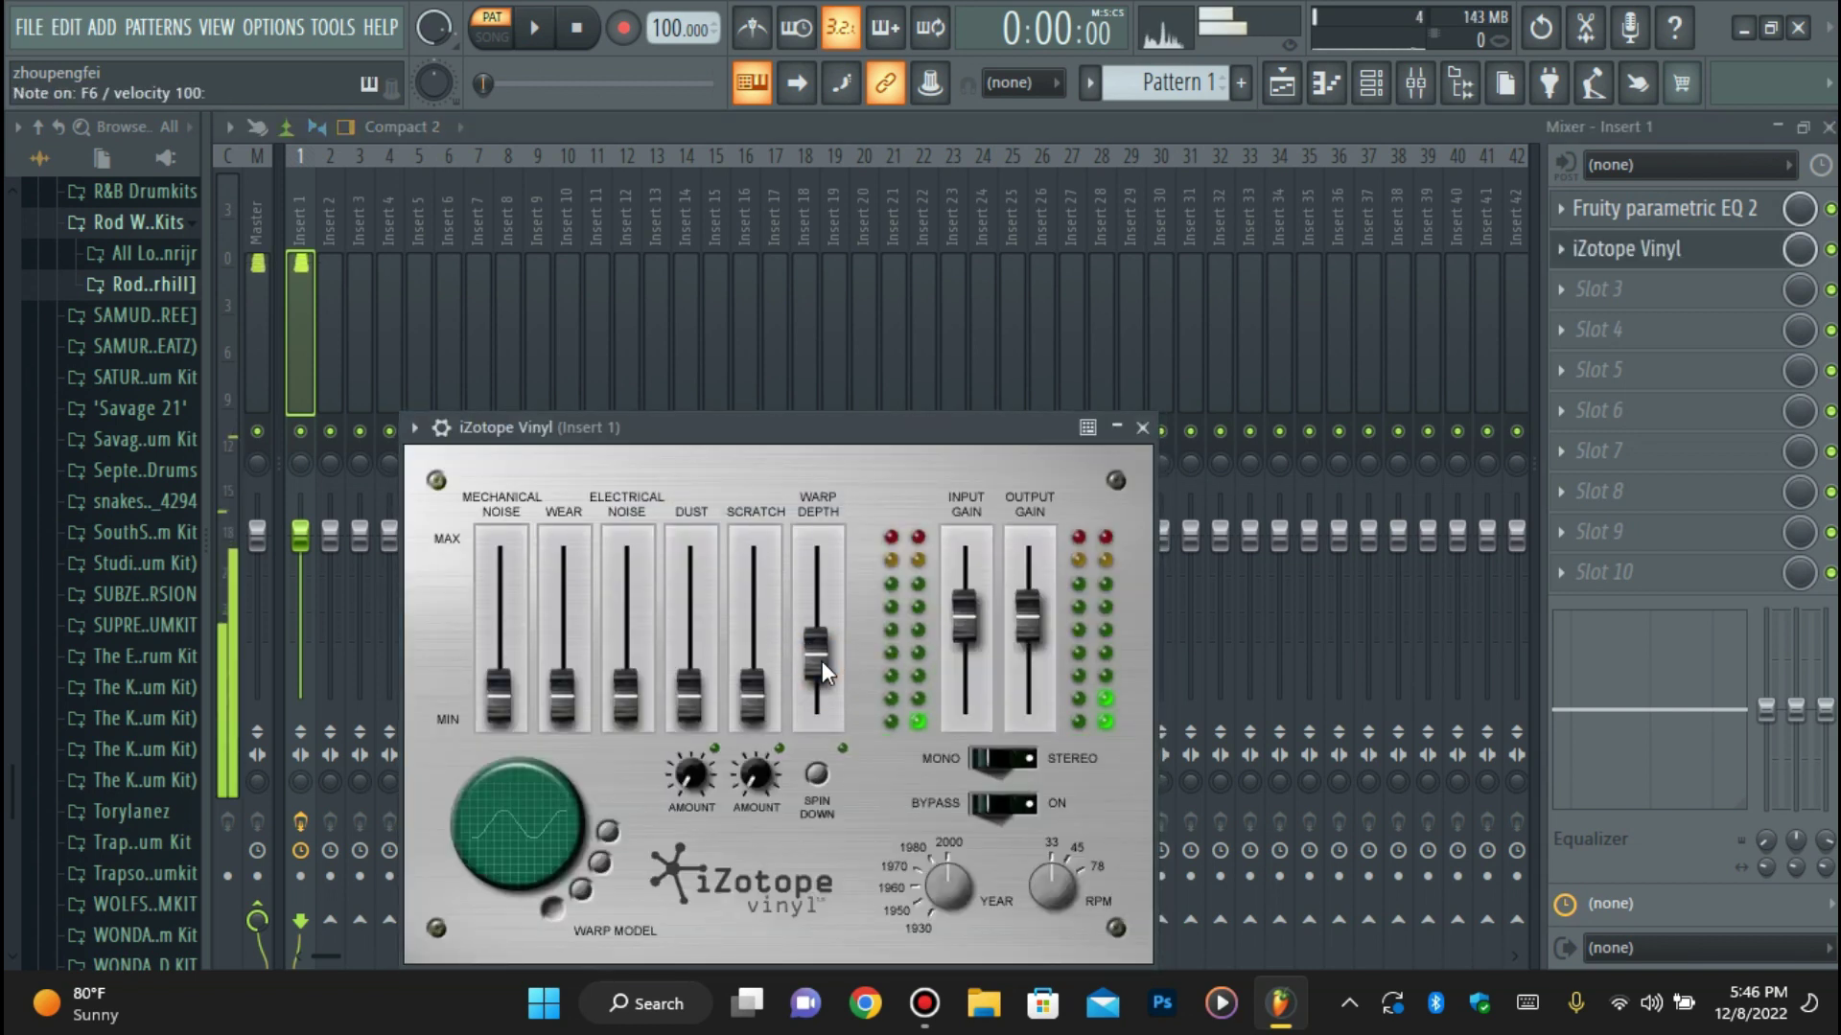
{"action": "left_click", "coordinate": [1626, 249]}
{"action": "left_click", "coordinate": [1593, 288]}
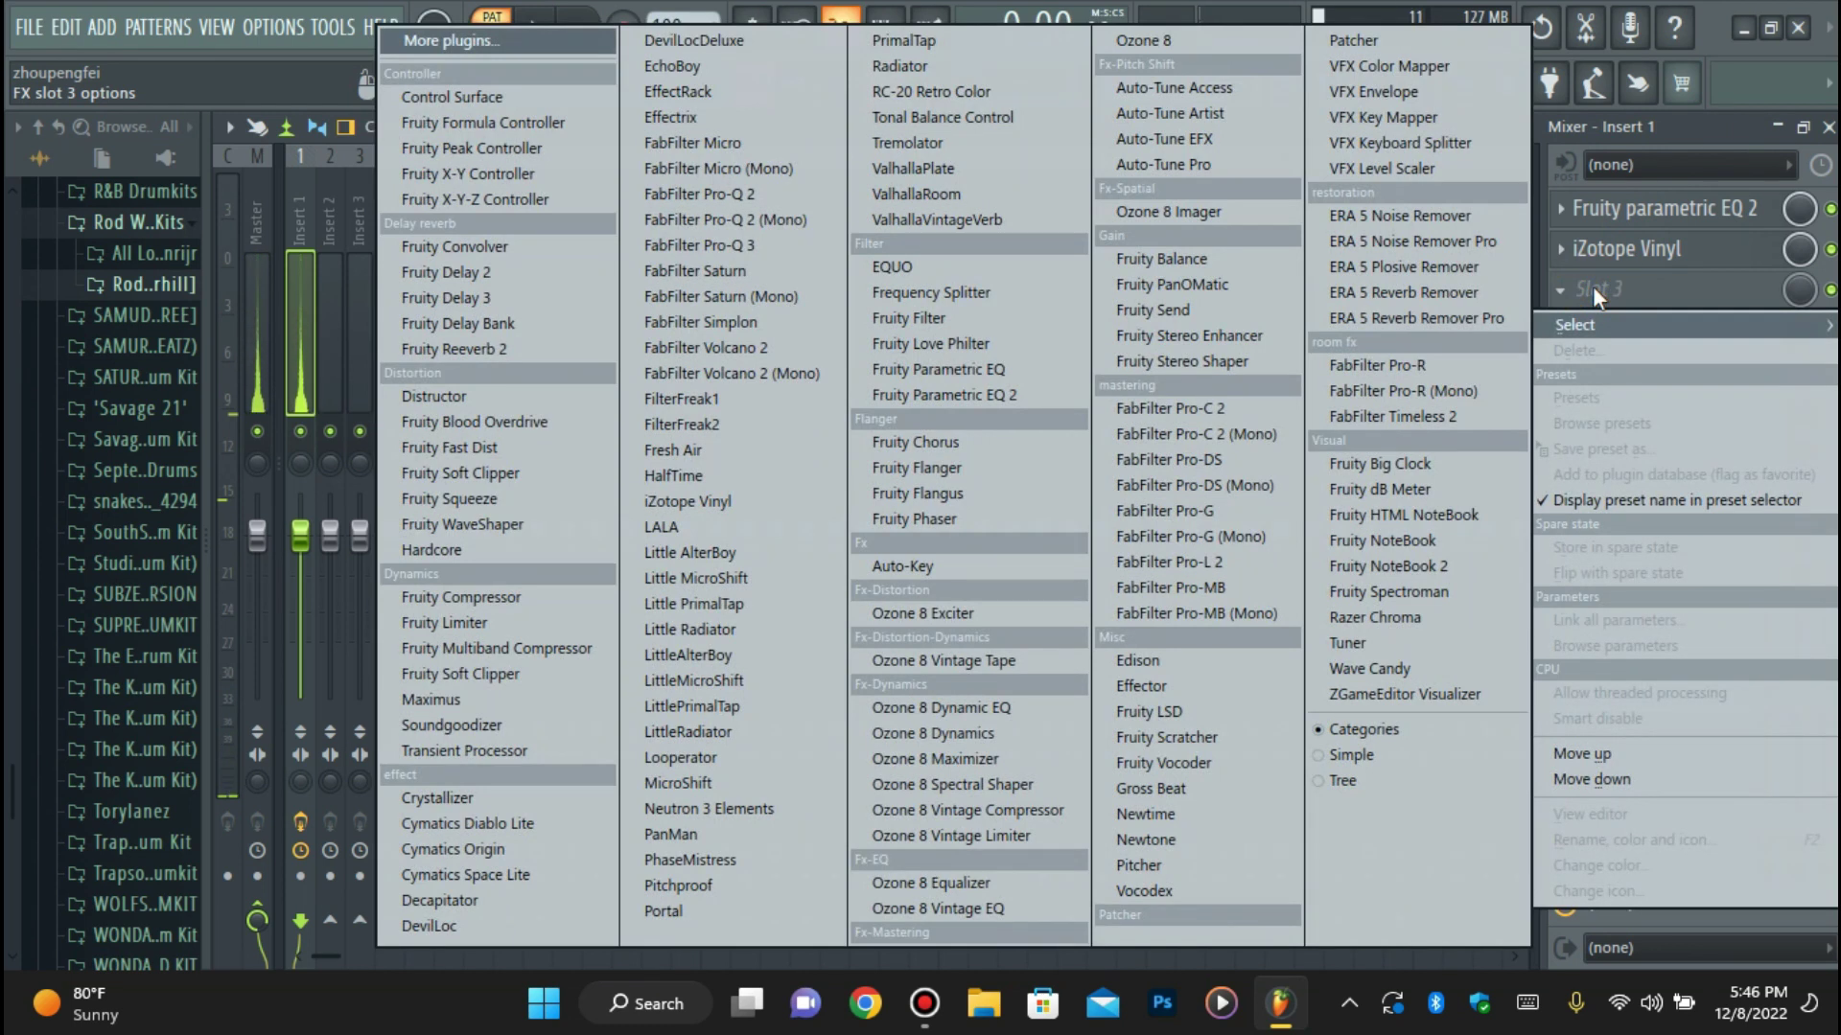
{"action": "left_click", "coordinate": [906, 218]}
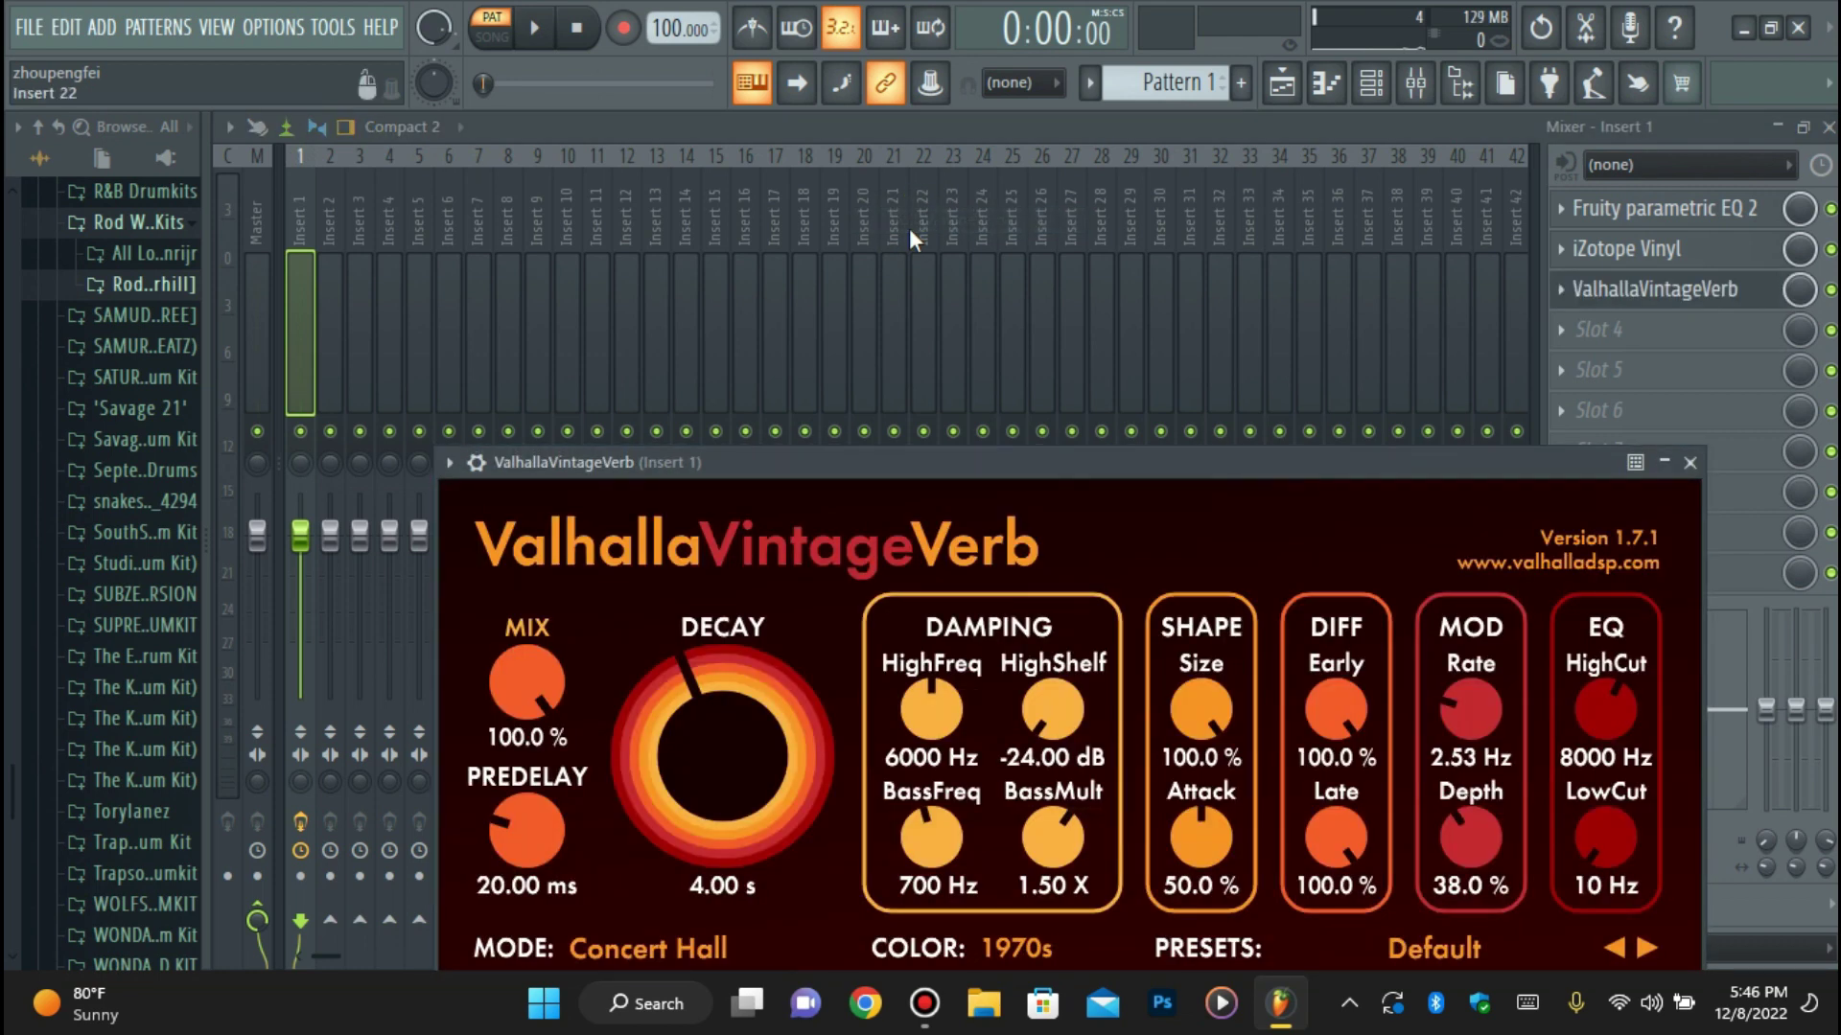
Set the ValhallaVintageVerb decay to 1.64 s and its mix to 40.5%, and close the reverb window.
{"action": "left_click_drag", "start_coordinate": [1122, 464], "coordinate": [1122, 341]}
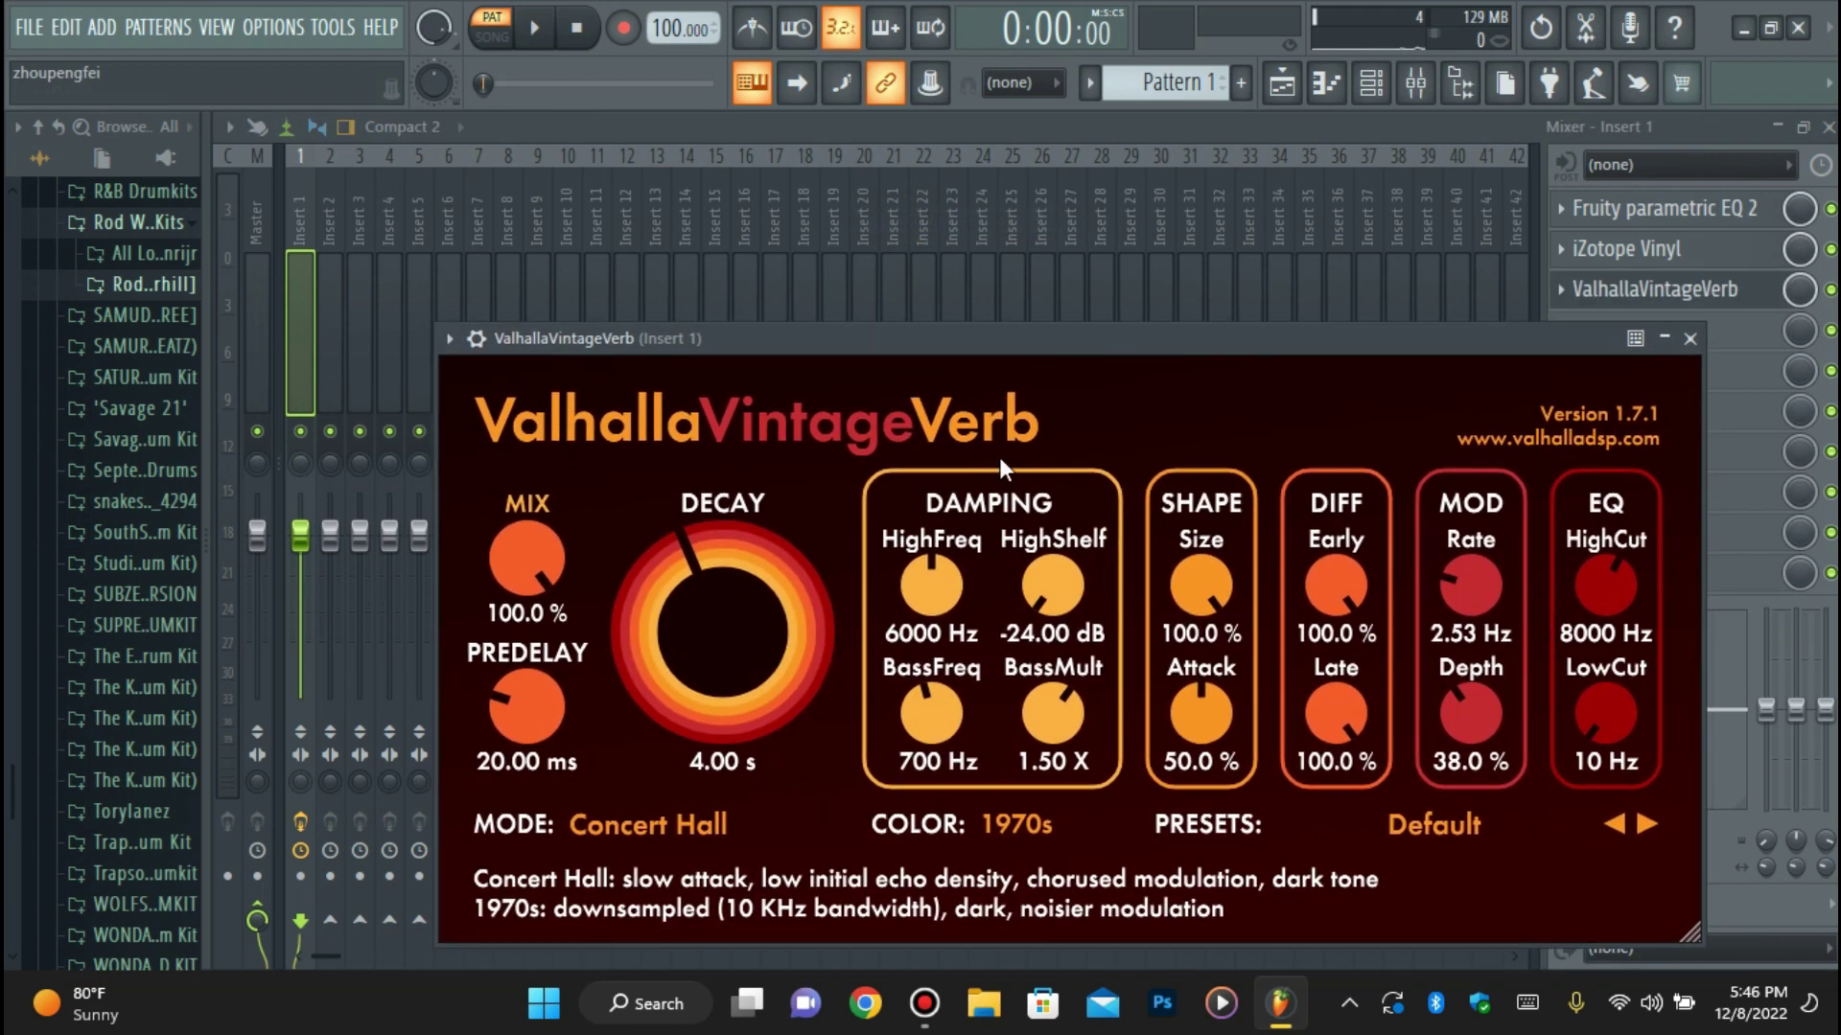
{"action": "scroll", "coordinate": [727, 630], "scroll_direction": "down", "scroll_amount": 5}
{"action": "scroll", "coordinate": [723, 625], "scroll_direction": "up", "scroll_amount": 2}
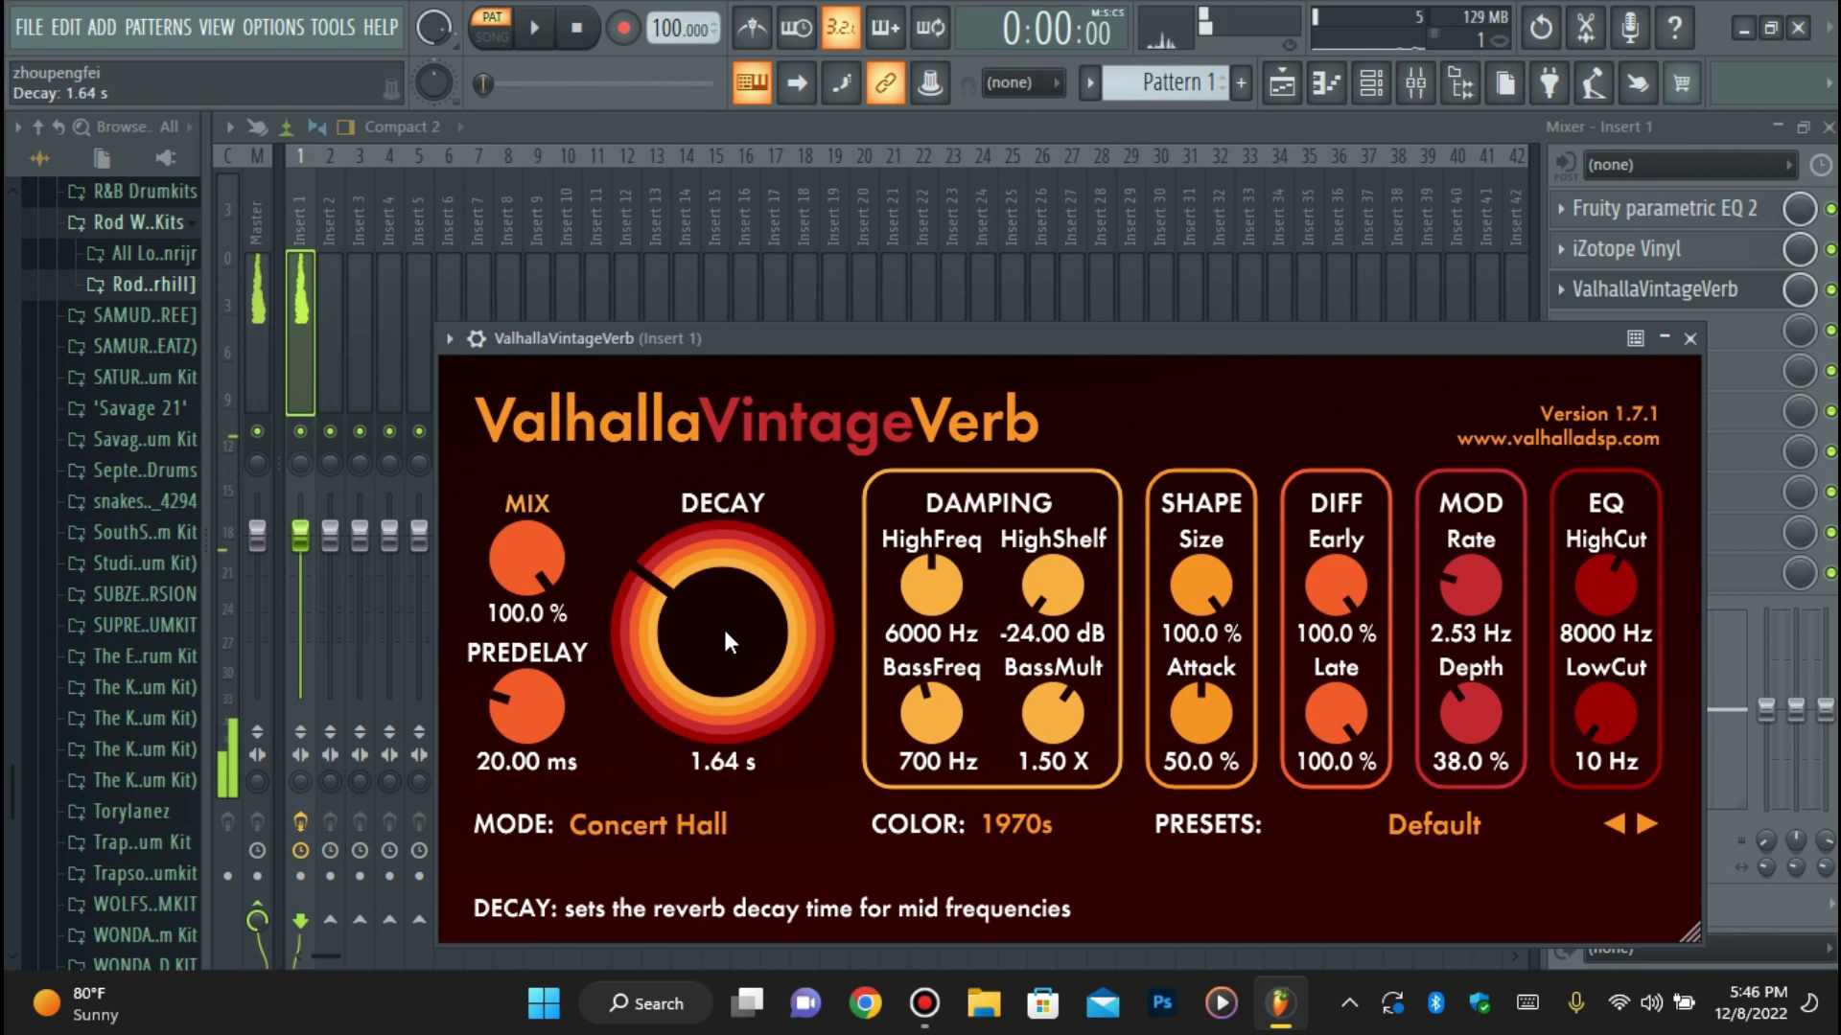
{"action": "scroll", "coordinate": [533, 548], "scroll_direction": "down", "scroll_amount": 4}
{"action": "scroll", "coordinate": [533, 548], "scroll_direction": "down", "scroll_amount": 10}
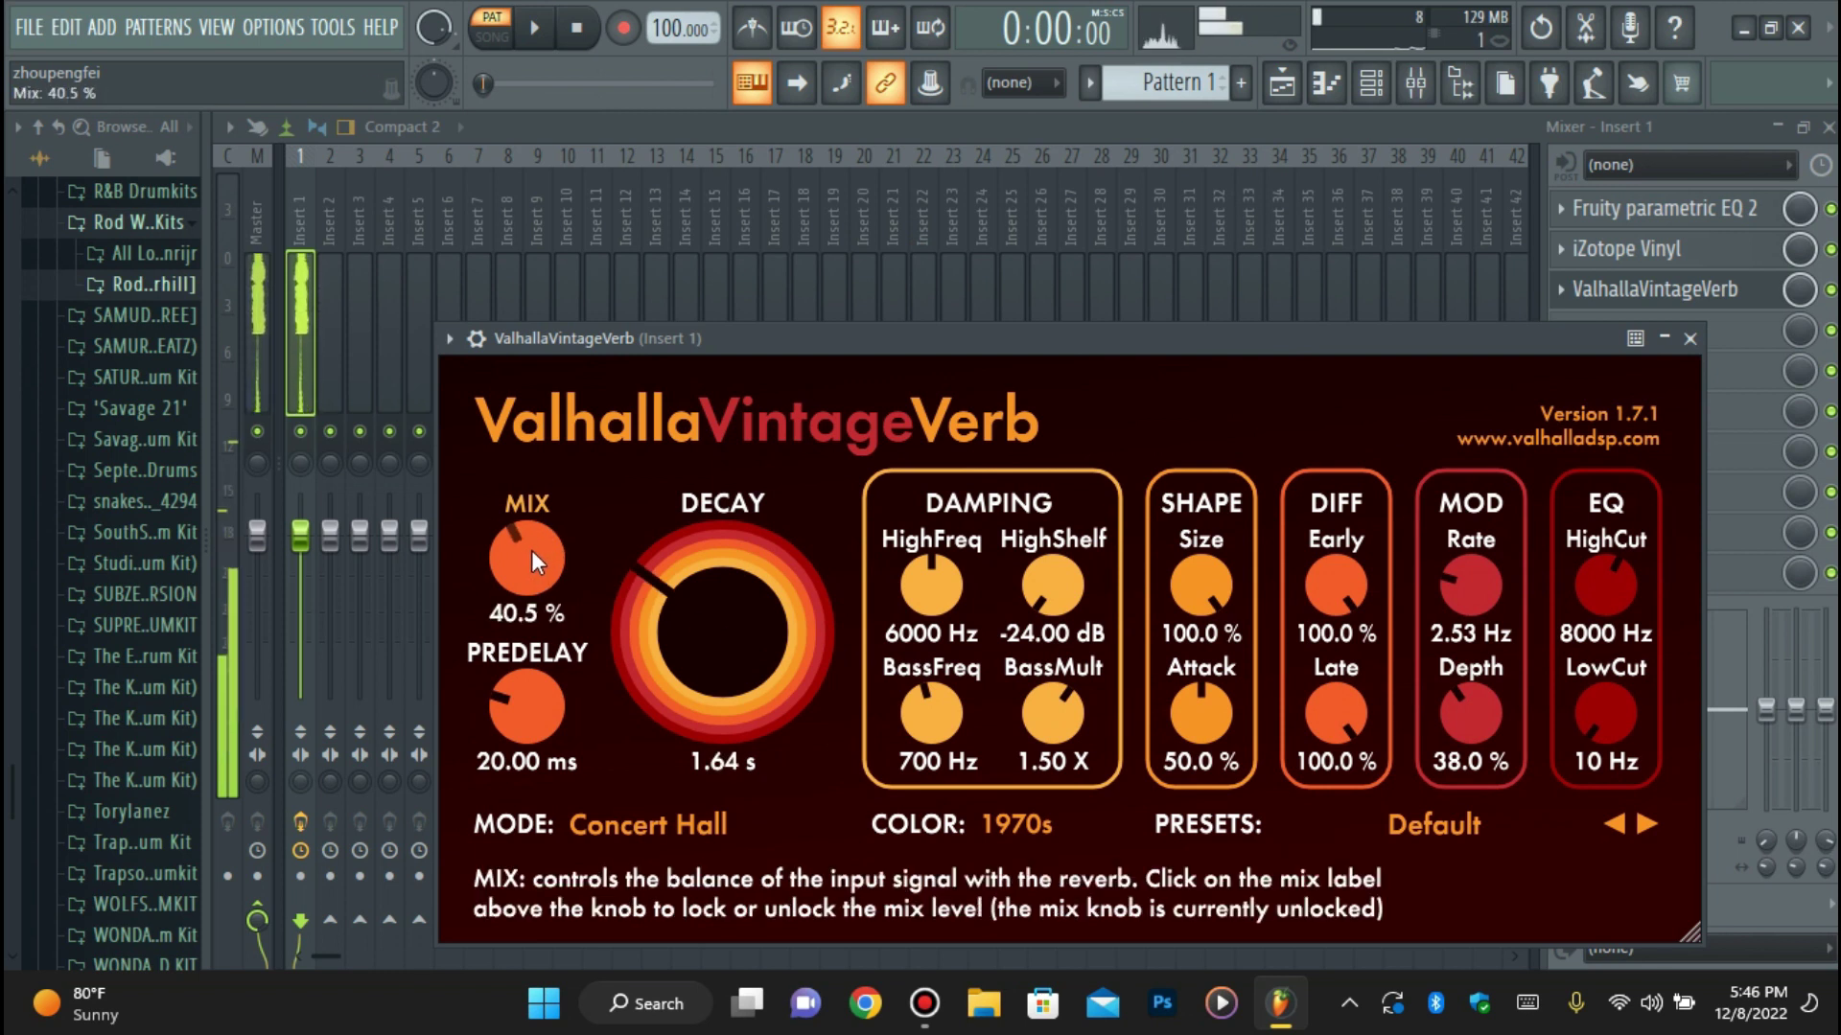
{"action": "left_click", "coordinate": [1668, 289]}
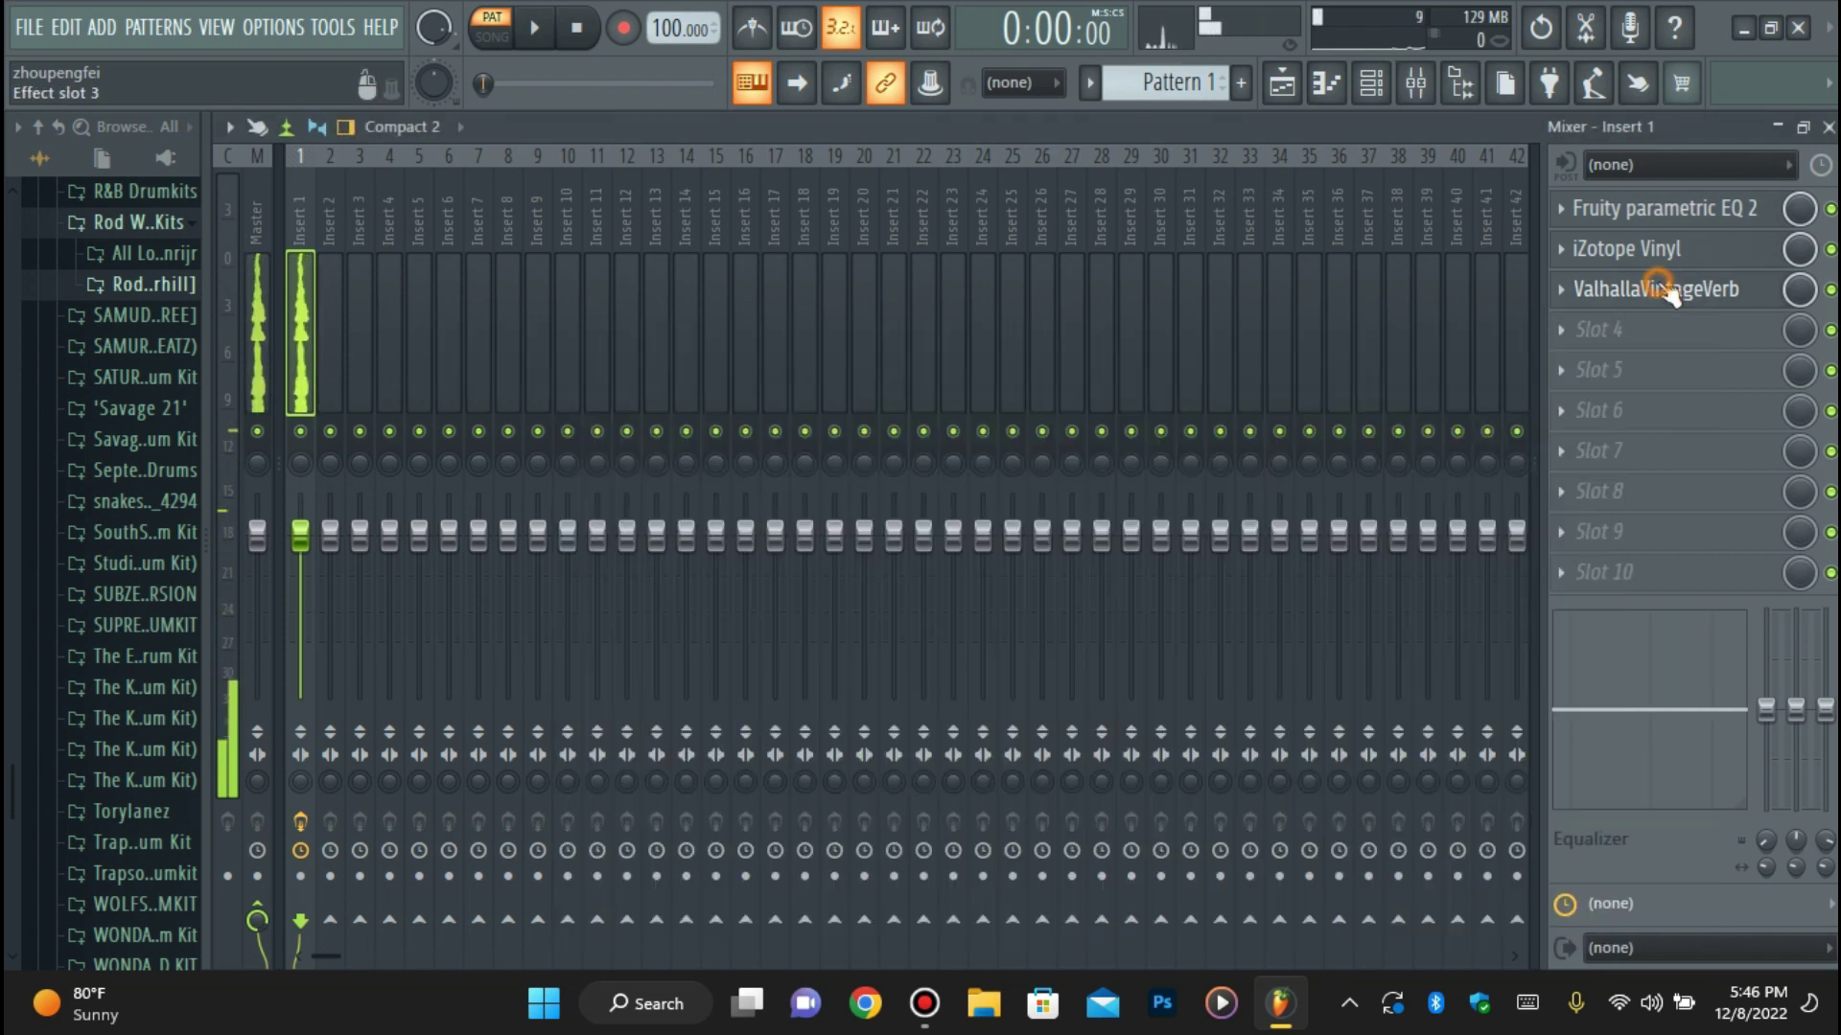
{"action": "left_click", "coordinate": [1326, 84]}
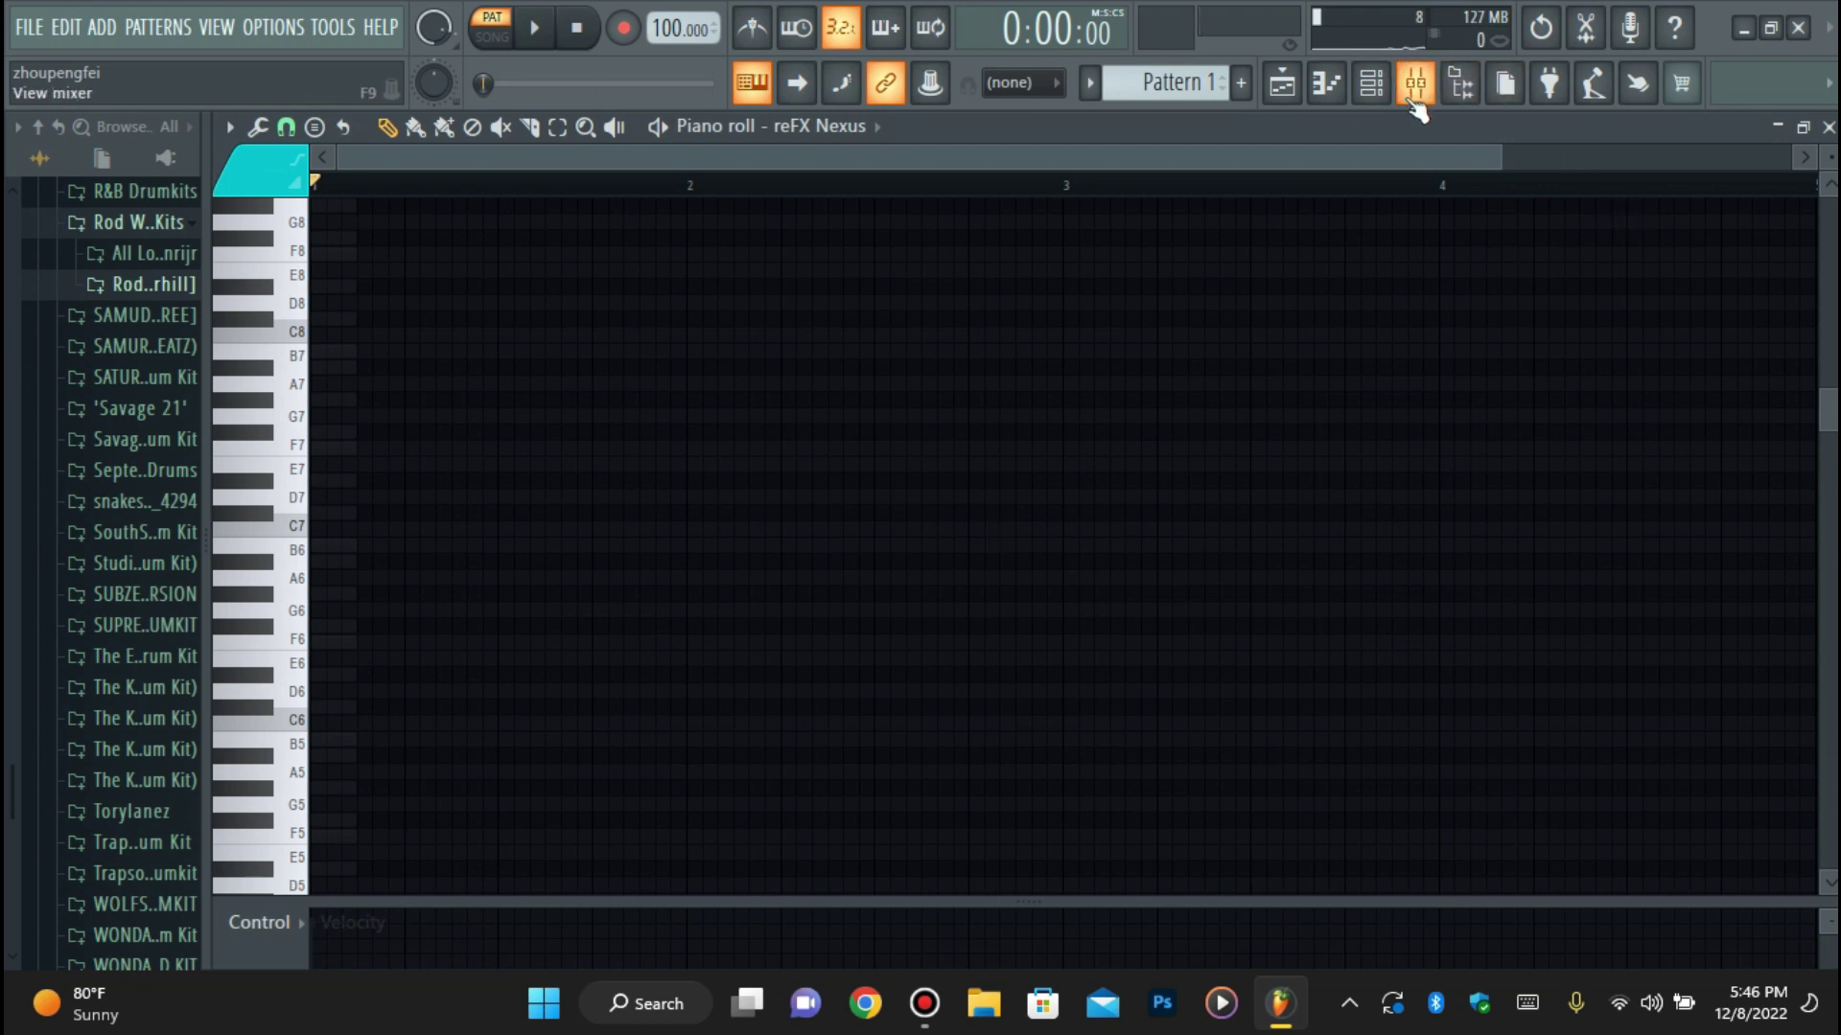
{"action": "left_click", "coordinate": [477, 450]}
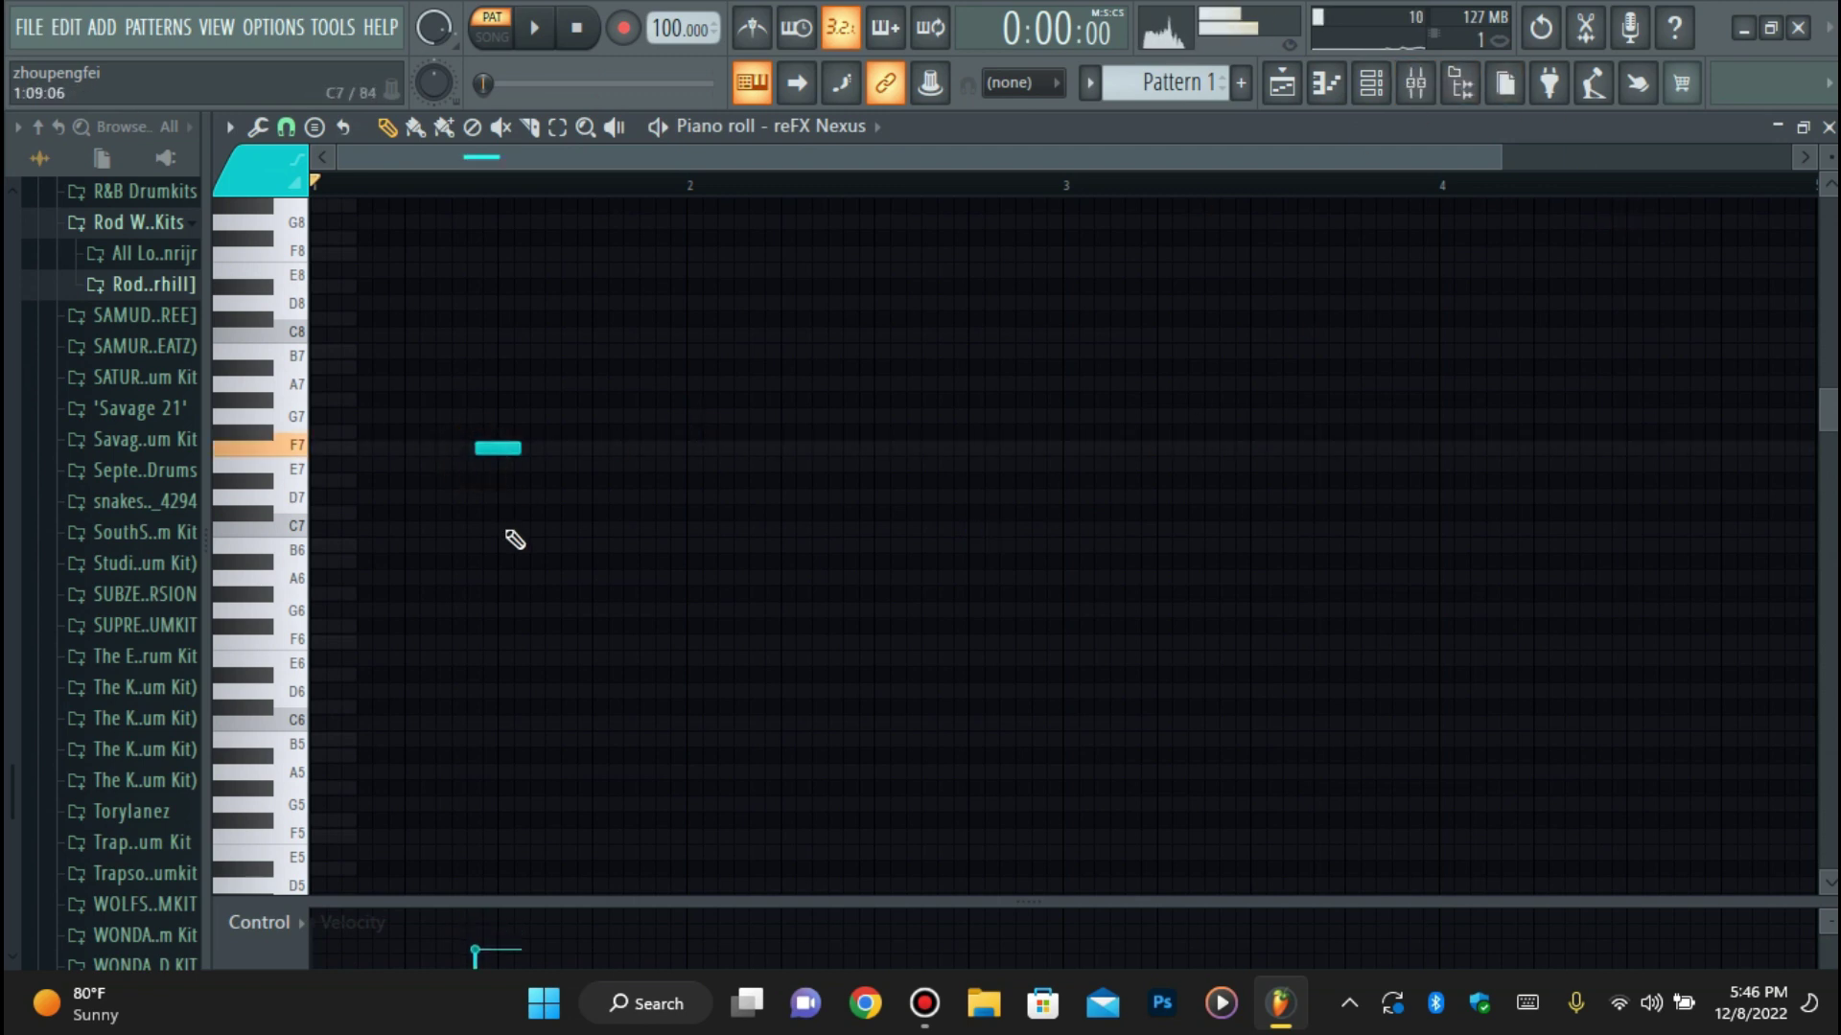
{"action": "right_click", "coordinate": [499, 447]}
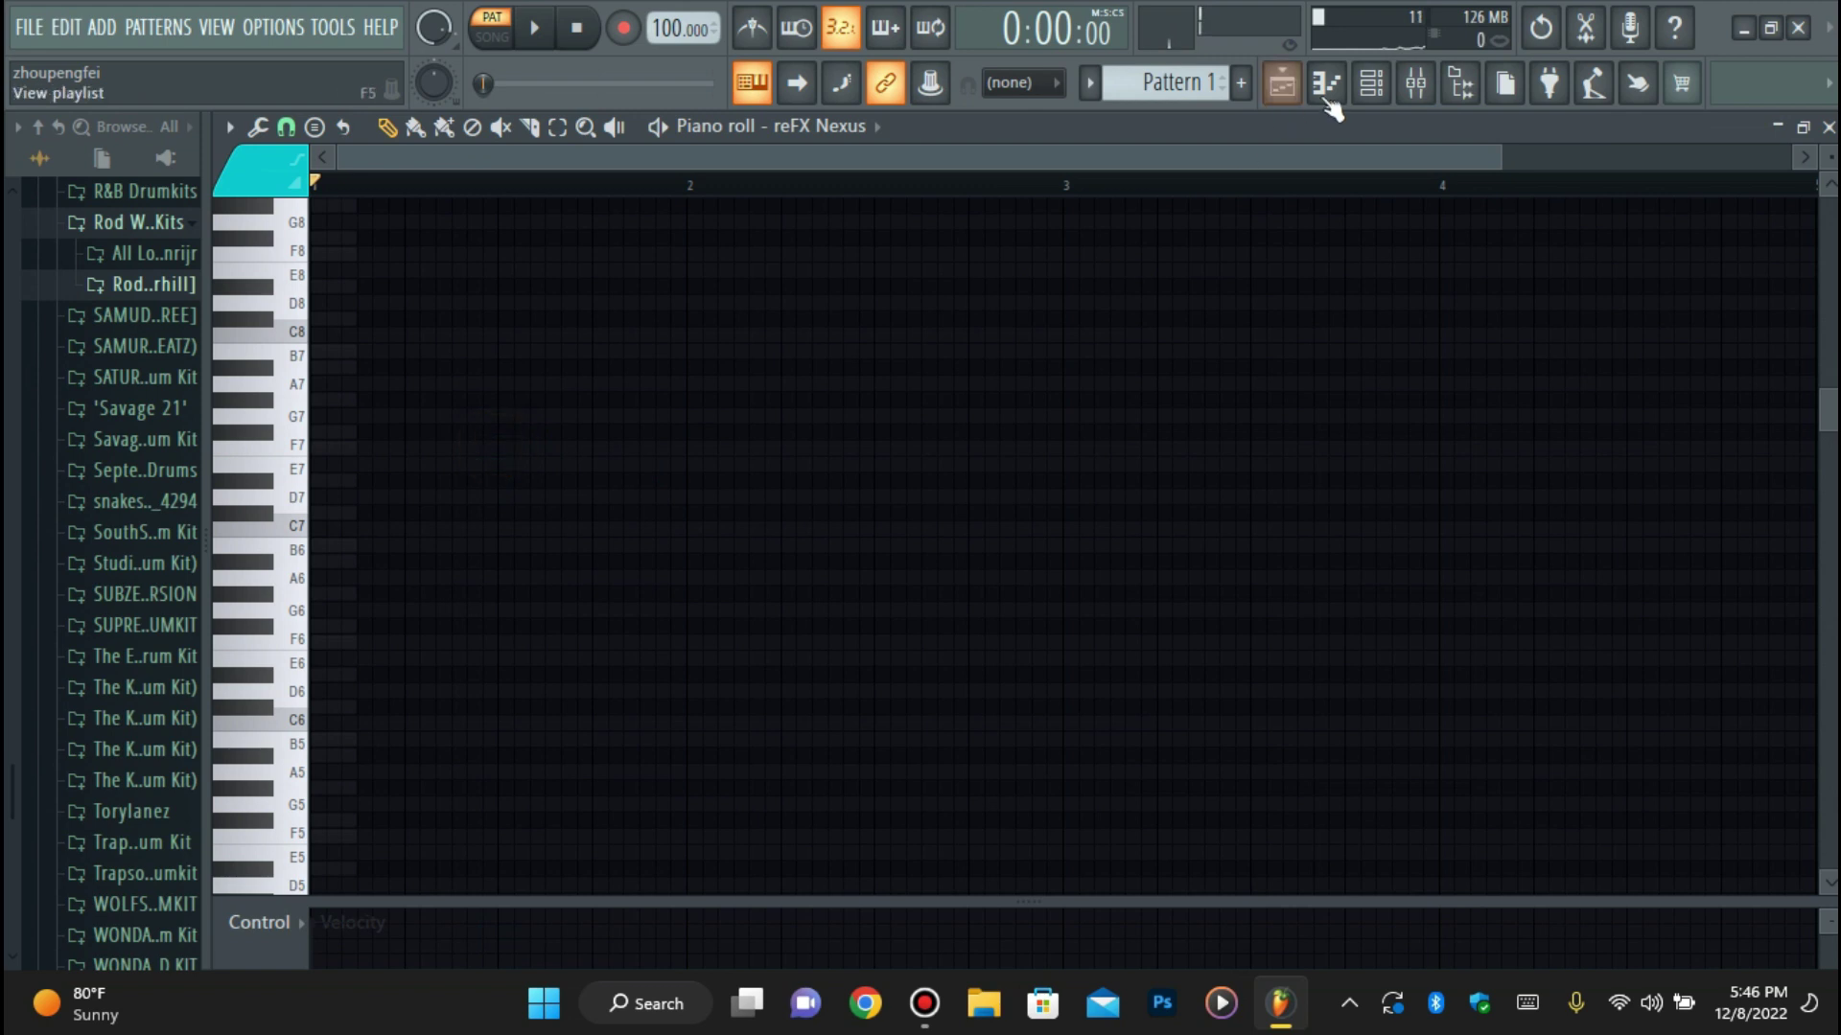
Change band 1 of Insert 1's Fruity Parametric EQ 2 to a high-pass filter with its cutoff at about 151 Hz.
{"action": "left_click", "coordinate": [1416, 84]}
{"action": "left_click", "coordinate": [1641, 211]}
{"action": "left_click_drag", "start_coordinate": [485, 620], "coordinate": [591, 767]}
{"action": "right_click", "coordinate": [591, 766]}
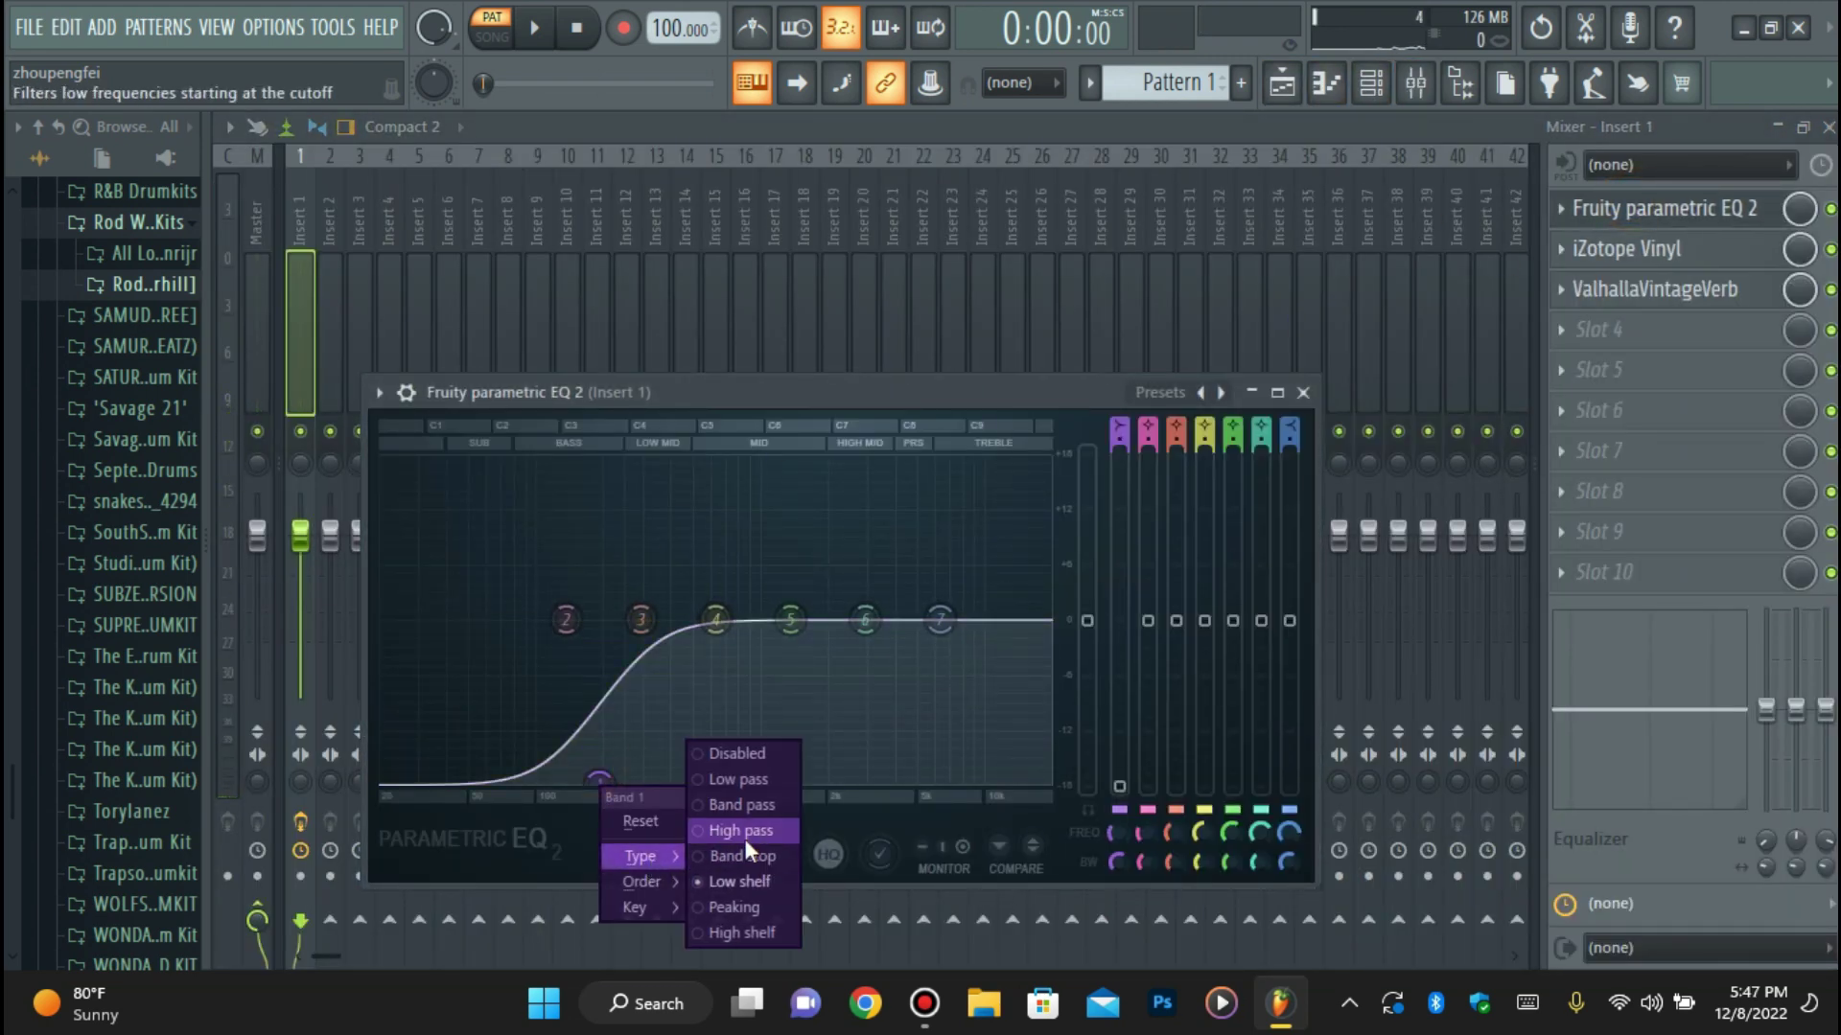
{"action": "left_click", "coordinate": [744, 838]}
{"action": "left_click_drag", "start_coordinate": [633, 687], "coordinate": [574, 621]}
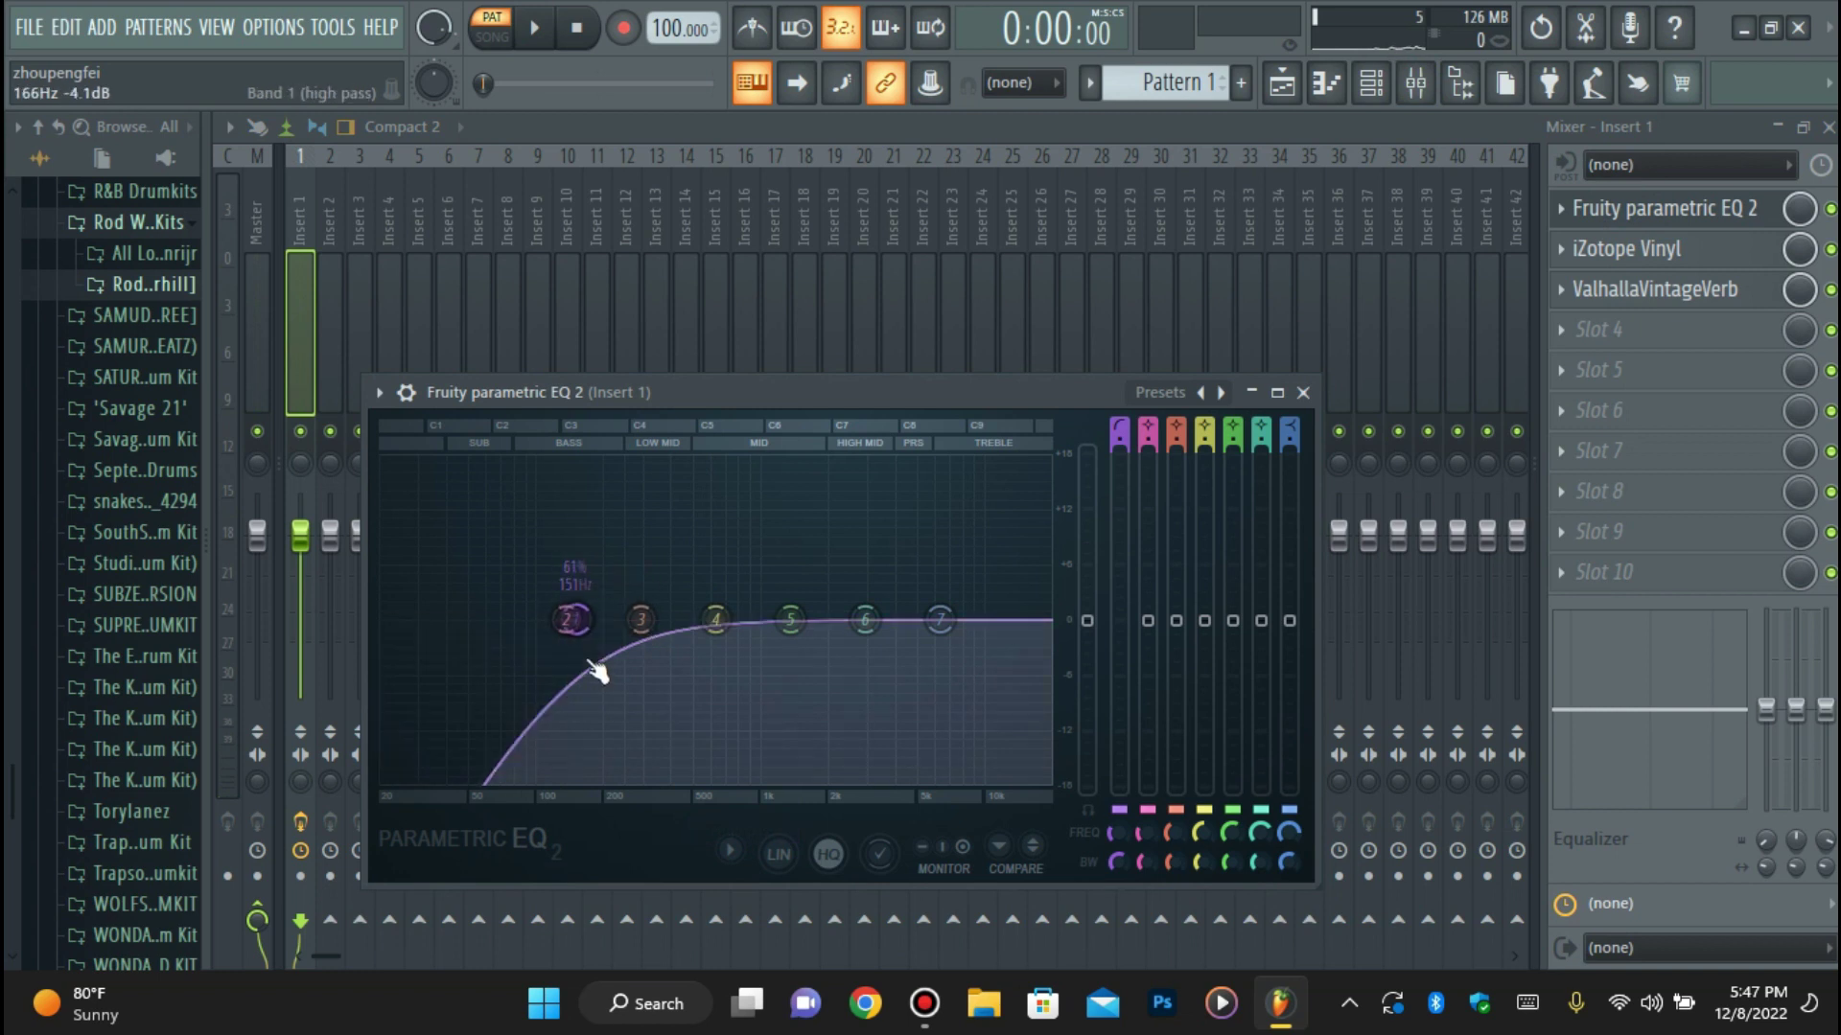
Reset EQ band 3, lower the band 1 high-pass cutoff to about 148 Hz and close the equalizer.
{"action": "right_click", "coordinate": [618, 623]}
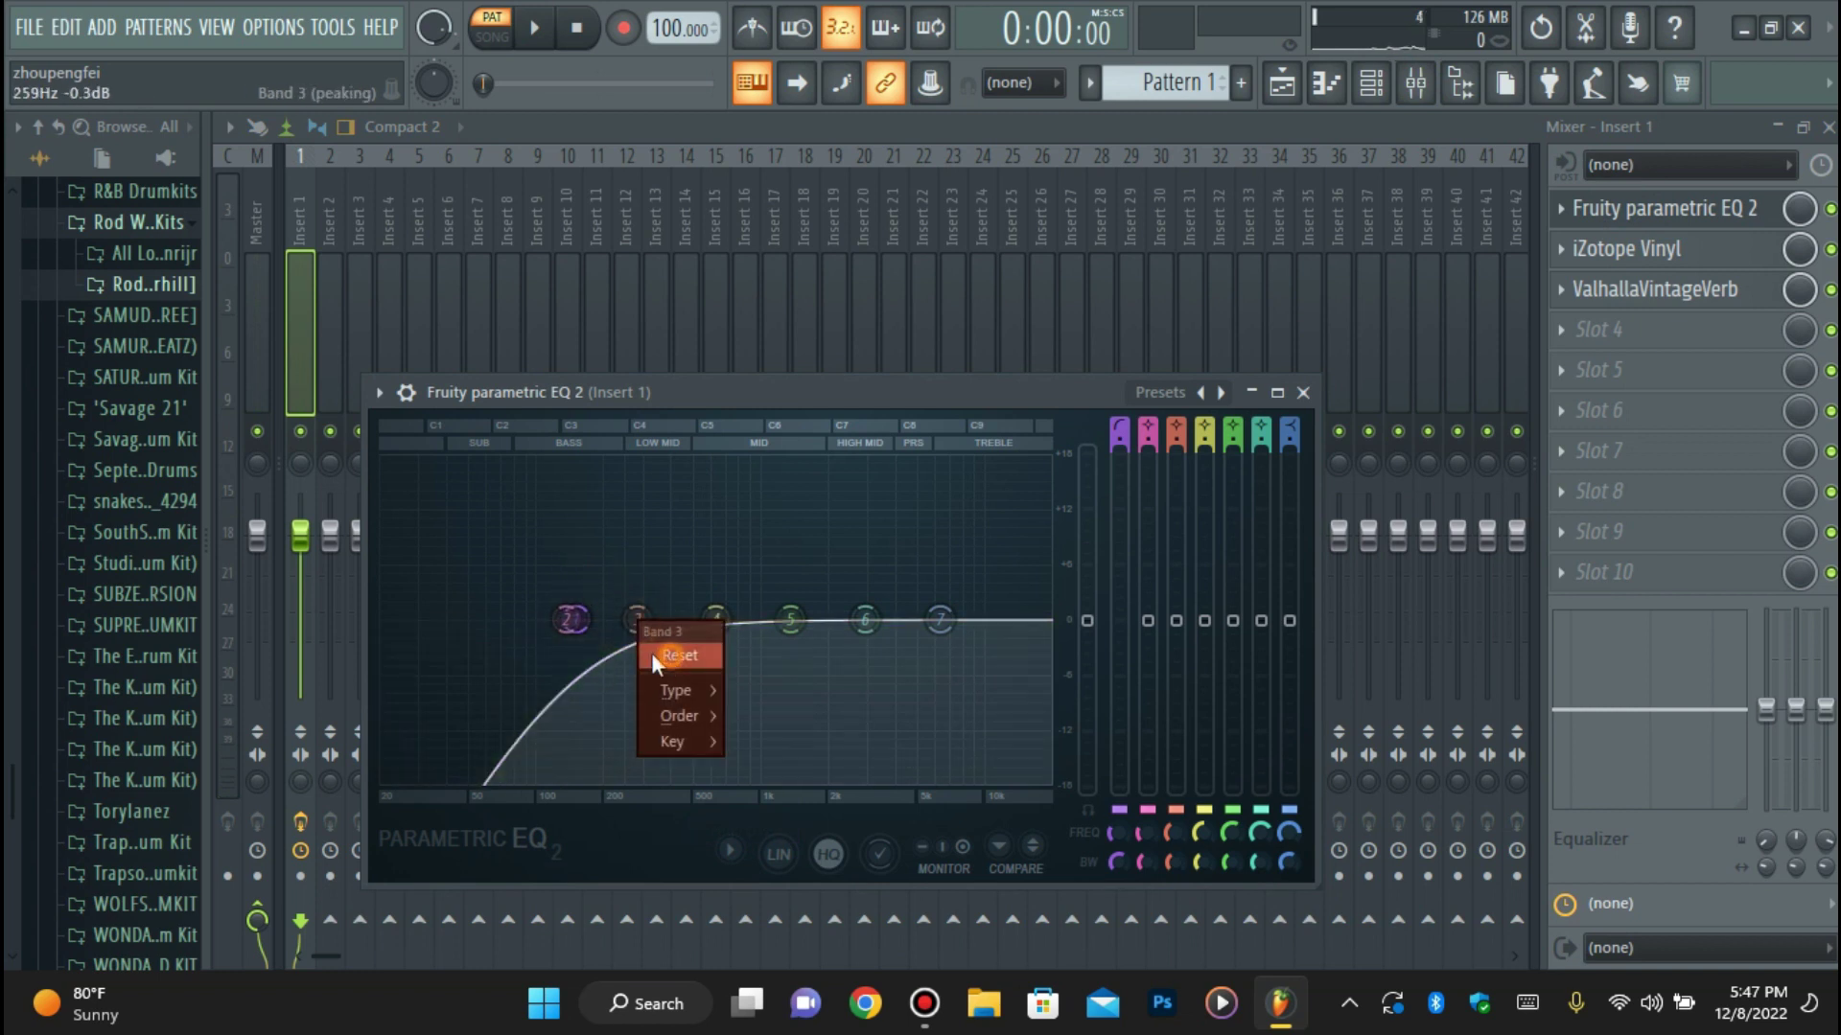
{"action": "left_click", "coordinate": [652, 653]}
{"action": "mouse_move", "coordinate": [589, 620]}
{"action": "left_mouse_down"}
{"action": "mouse_move", "coordinate": [527, 620]}
{"action": "mouse_move", "coordinate": [570, 620]}
{"action": "left_mouse_up"}
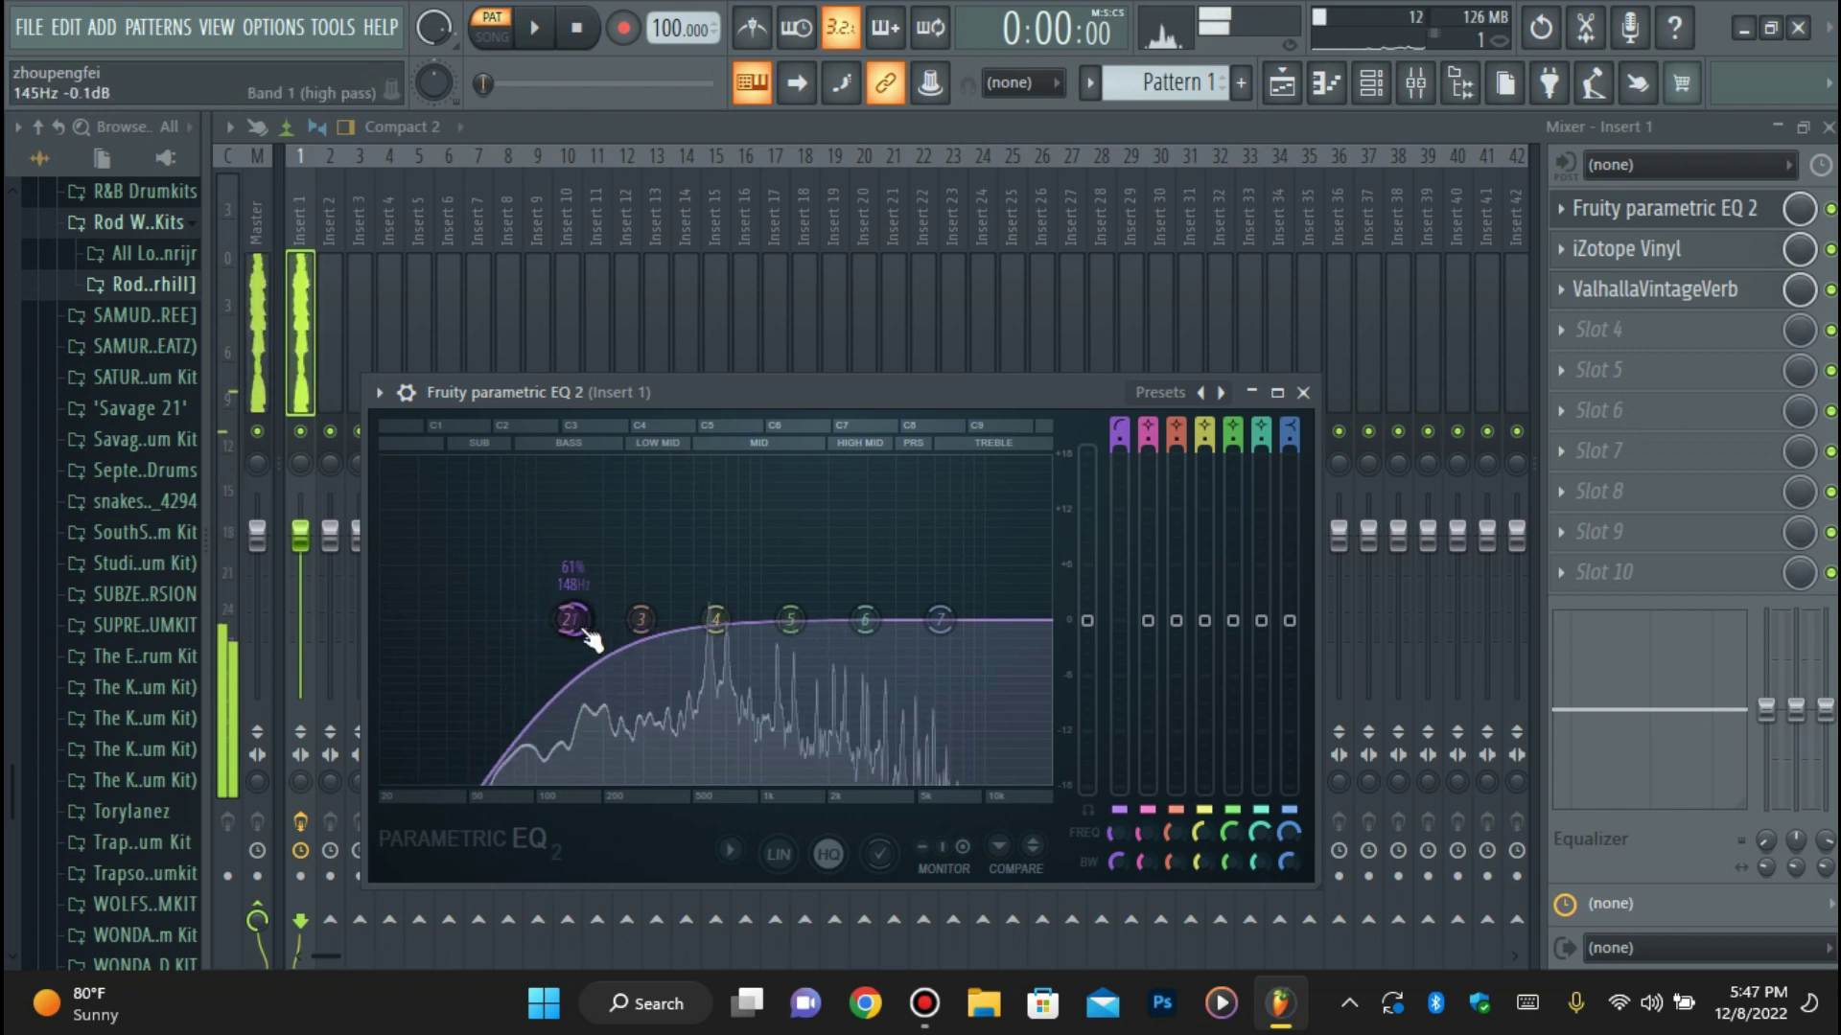
{"action": "left_click", "coordinate": [1629, 206]}
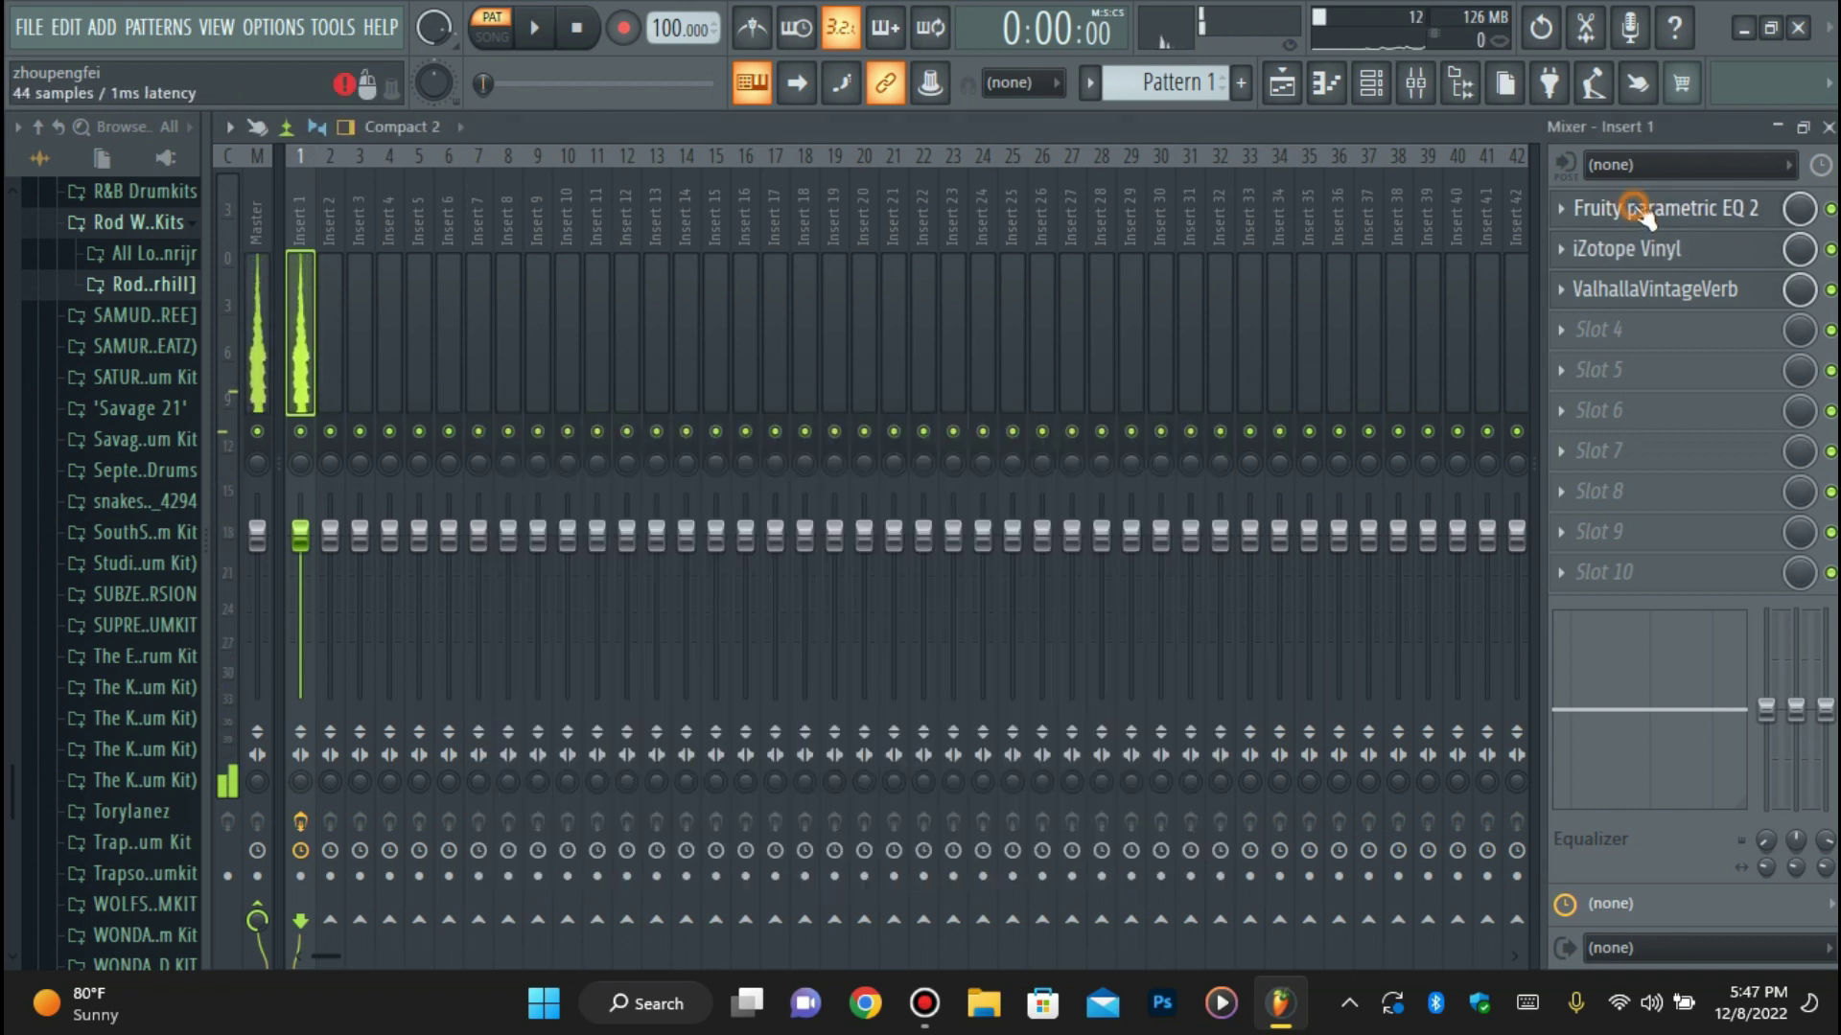
Open the Nexus channel's piano roll at the octaves around C4 and C5.
{"action": "left_click", "coordinate": [1331, 91]}
{"action": "scroll", "coordinate": [844, 545], "scroll_direction": "down", "scroll_amount": 1}
{"action": "scroll", "coordinate": [690, 509], "scroll_direction": "down", "scroll_amount": 6}
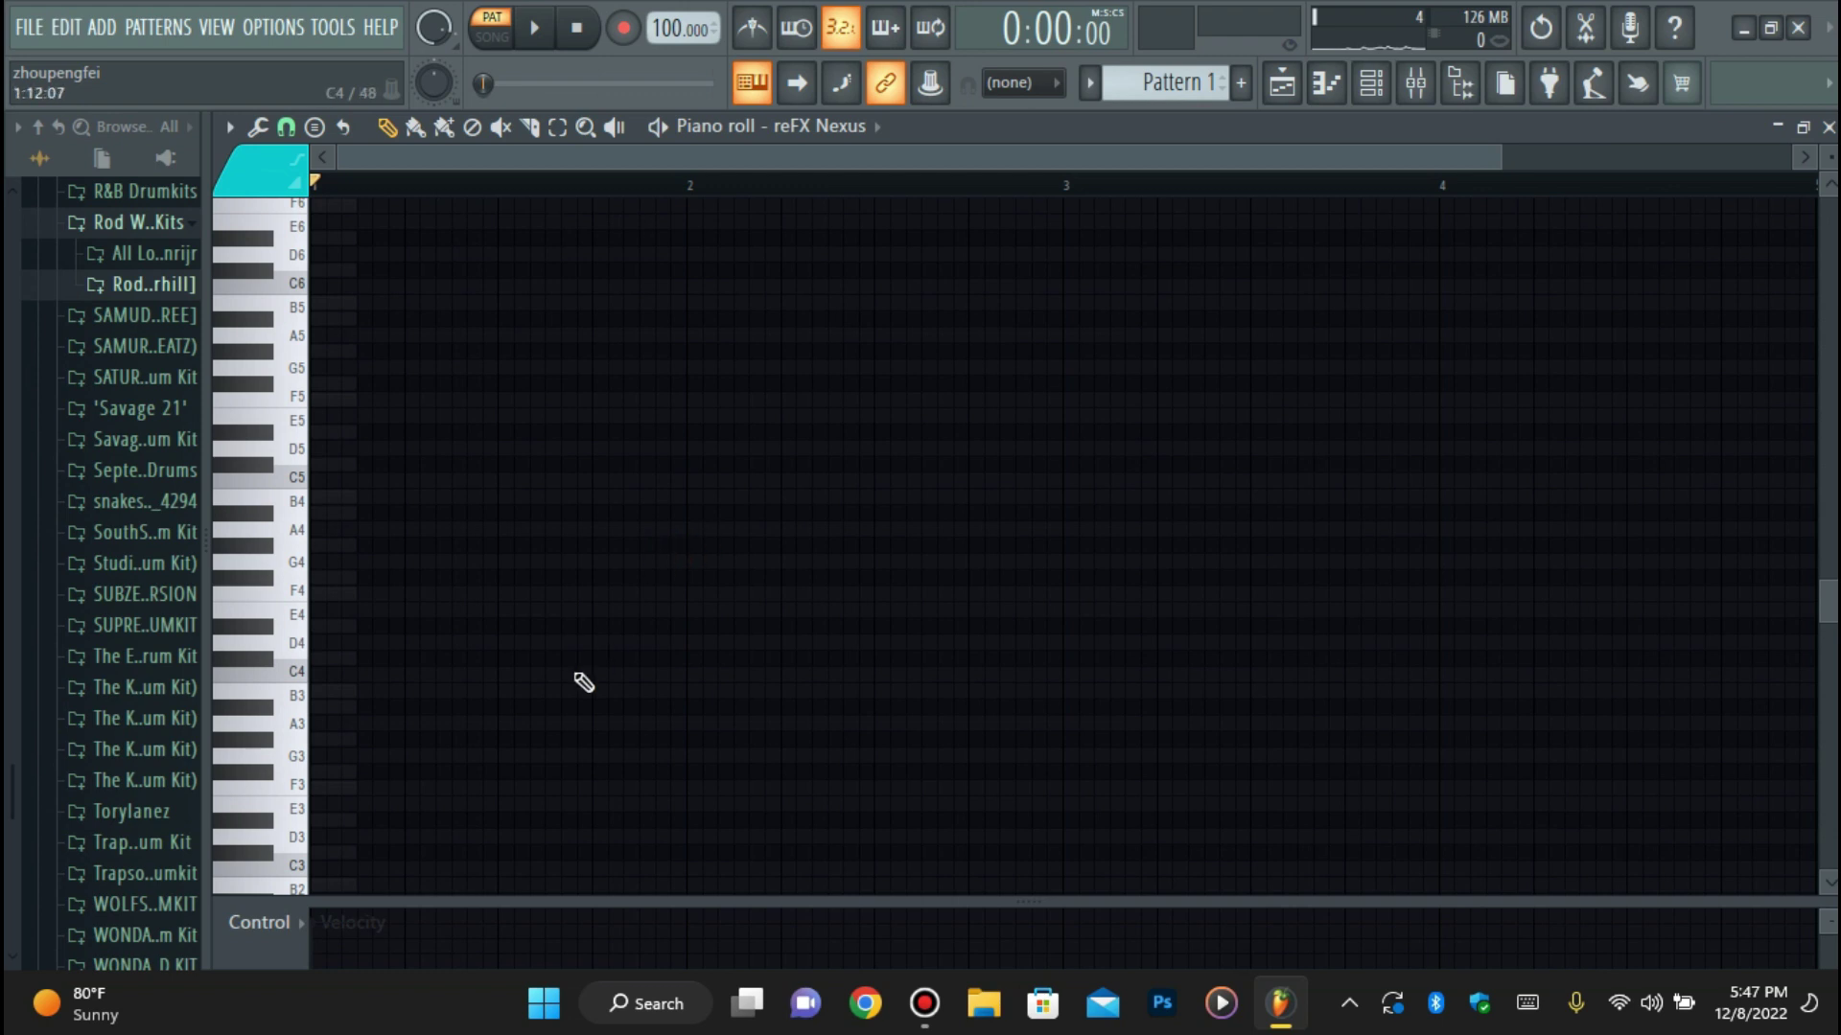
{"action": "left_click", "coordinate": [345, 658]}
{"action": "left_click", "coordinate": [336, 660]}
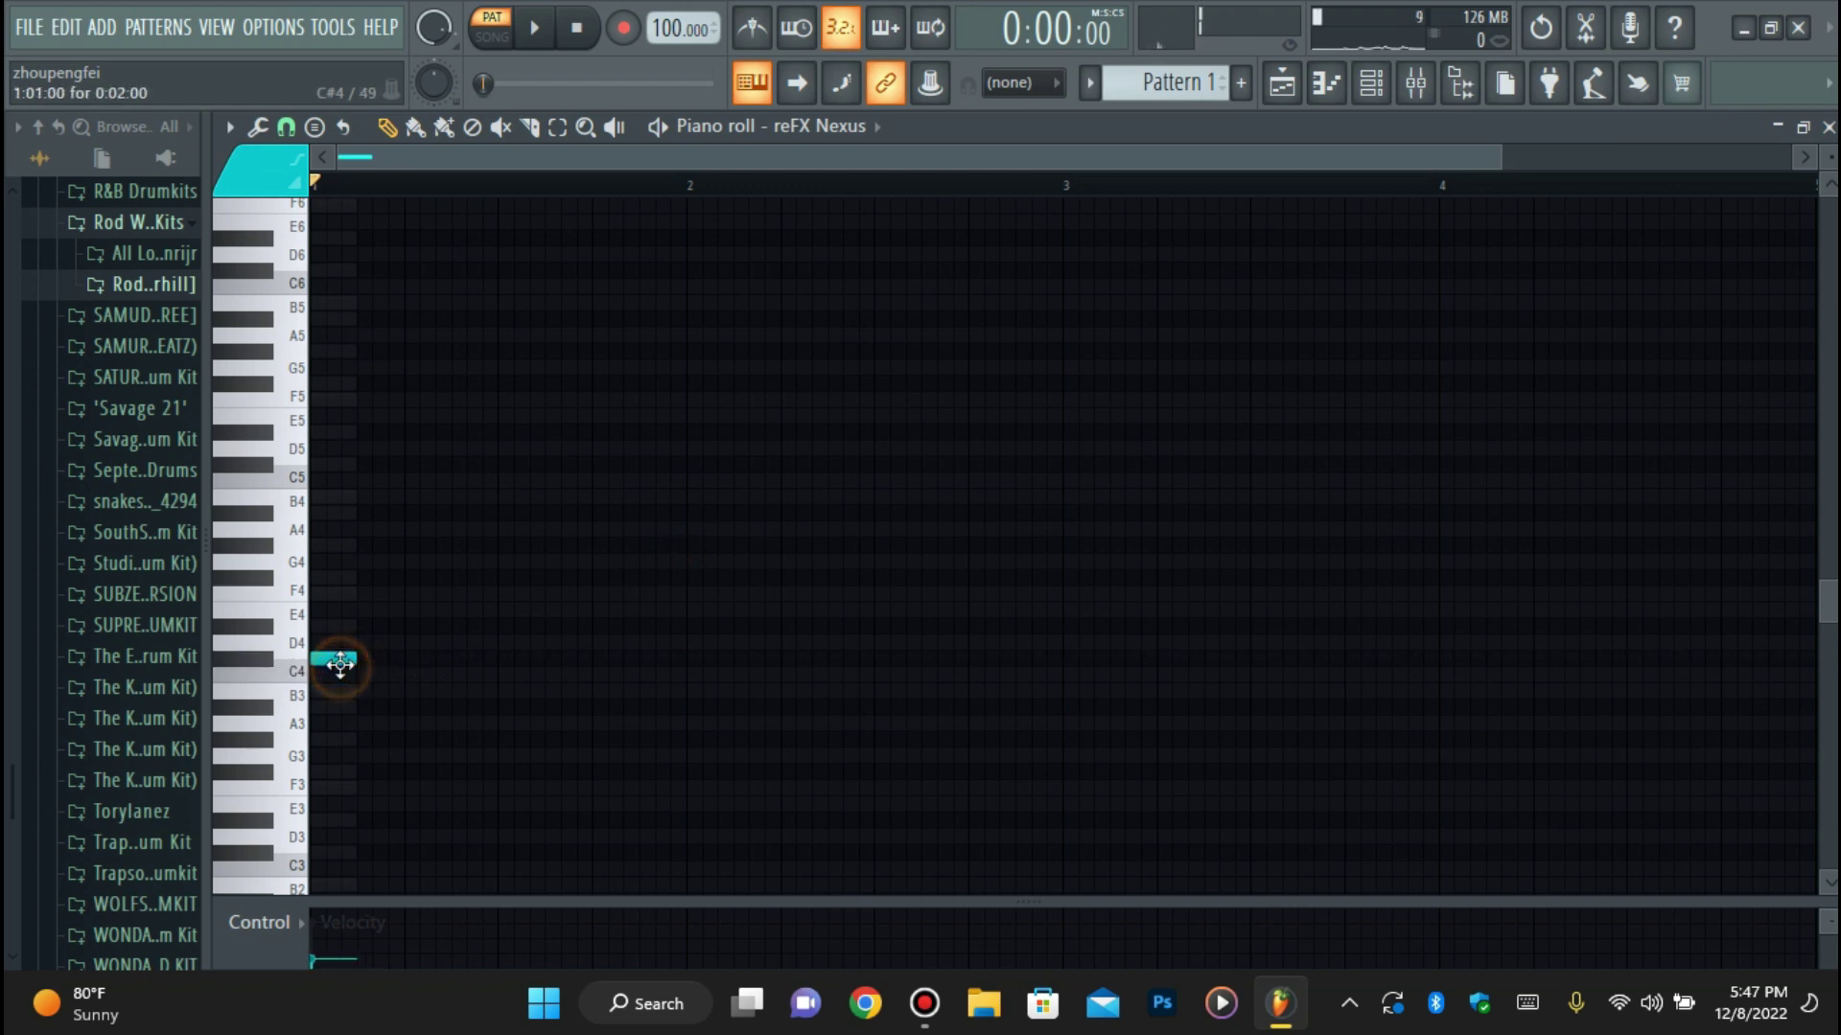
{"action": "left_click", "coordinate": [781, 130]}
{"action": "left_click", "coordinate": [805, 203]}
{"action": "right_click", "coordinate": [329, 660]}
Place an F5 note at the start of bar 1, follow it with a G#5 note and play the pattern.
{"action": "left_click", "coordinate": [336, 544]}
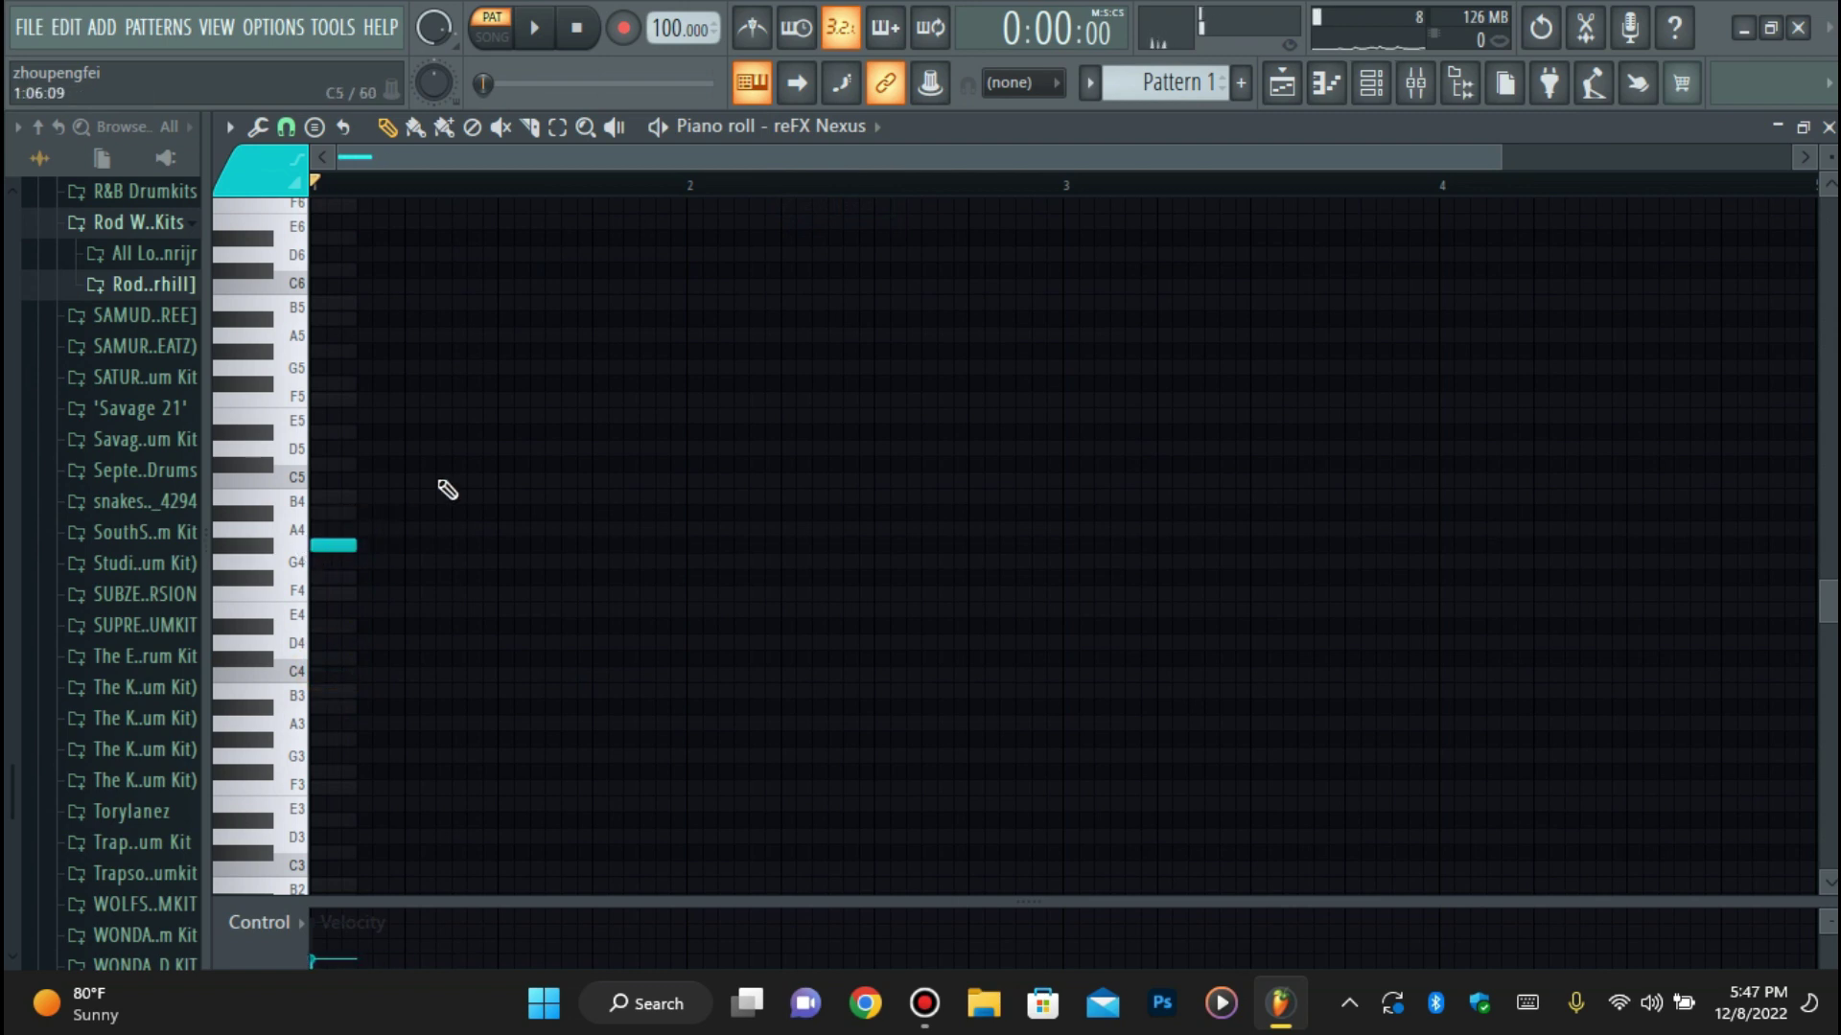
{"action": "left_click_drag", "start_coordinate": [345, 544], "coordinate": [278, 389]}
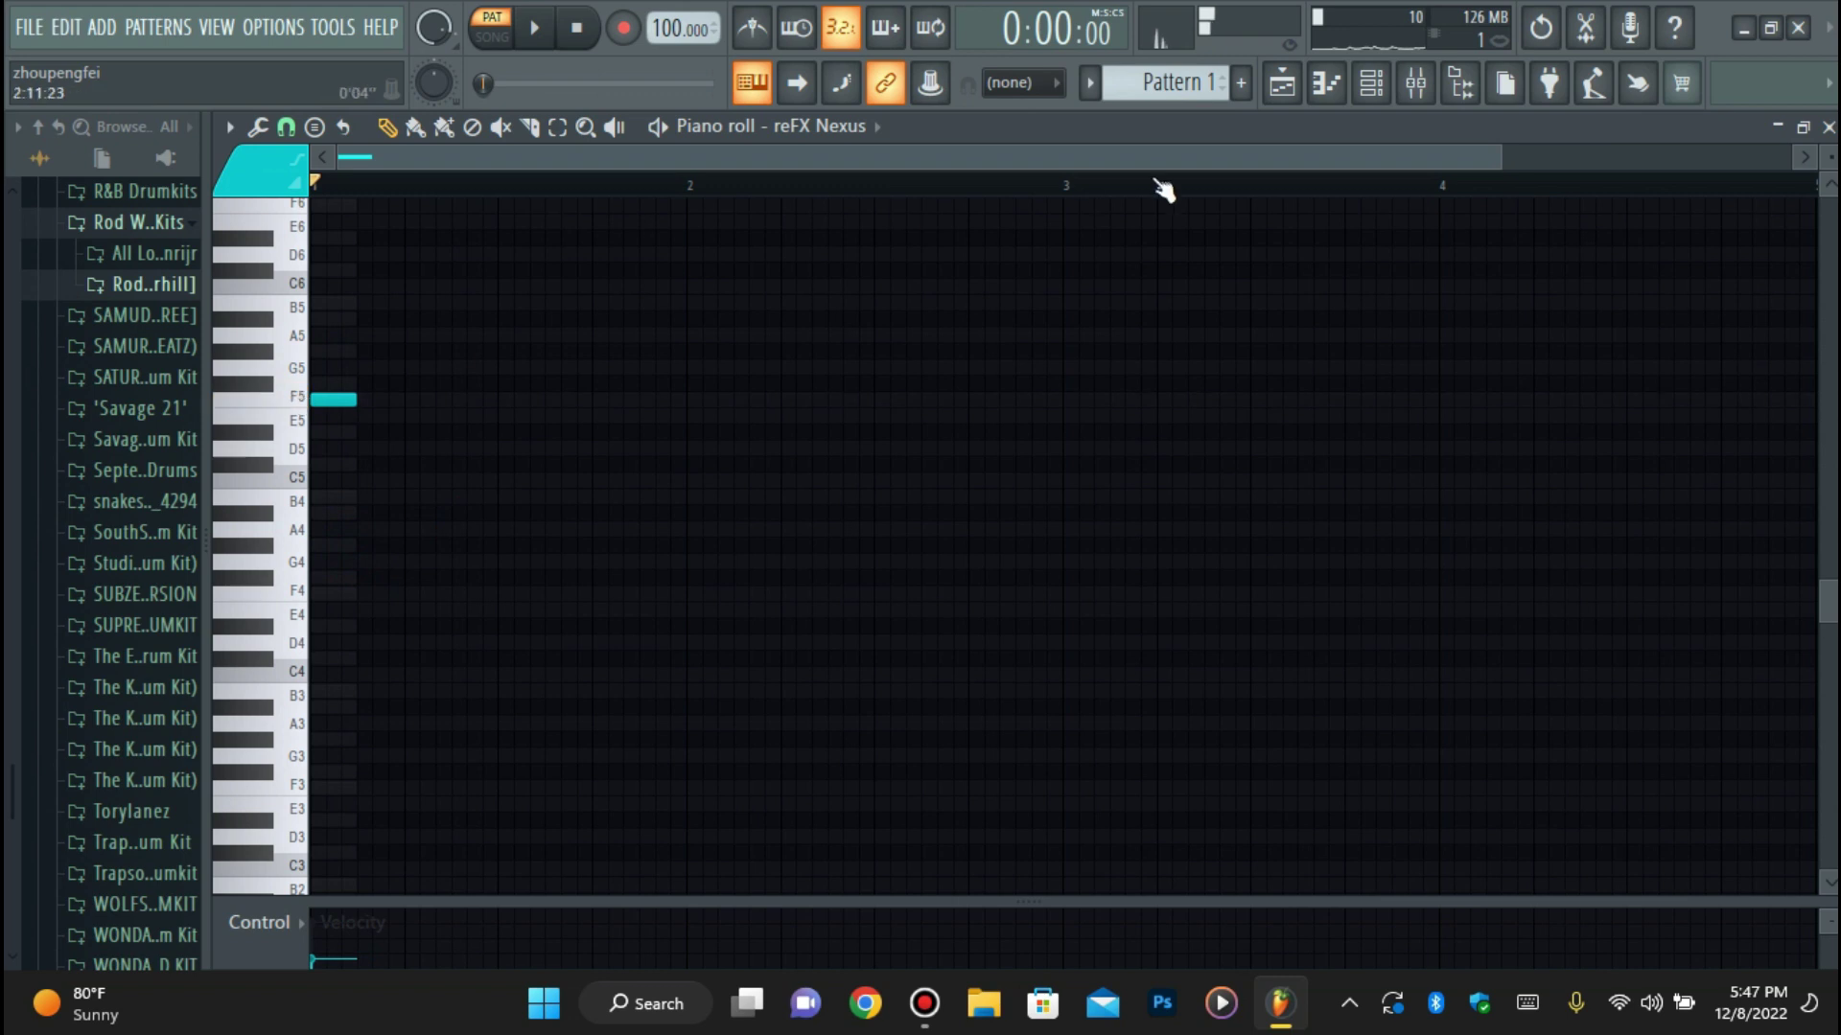
{"action": "scroll", "coordinate": [1195, 297], "scroll_direction": "up", "scroll_amount": 3}
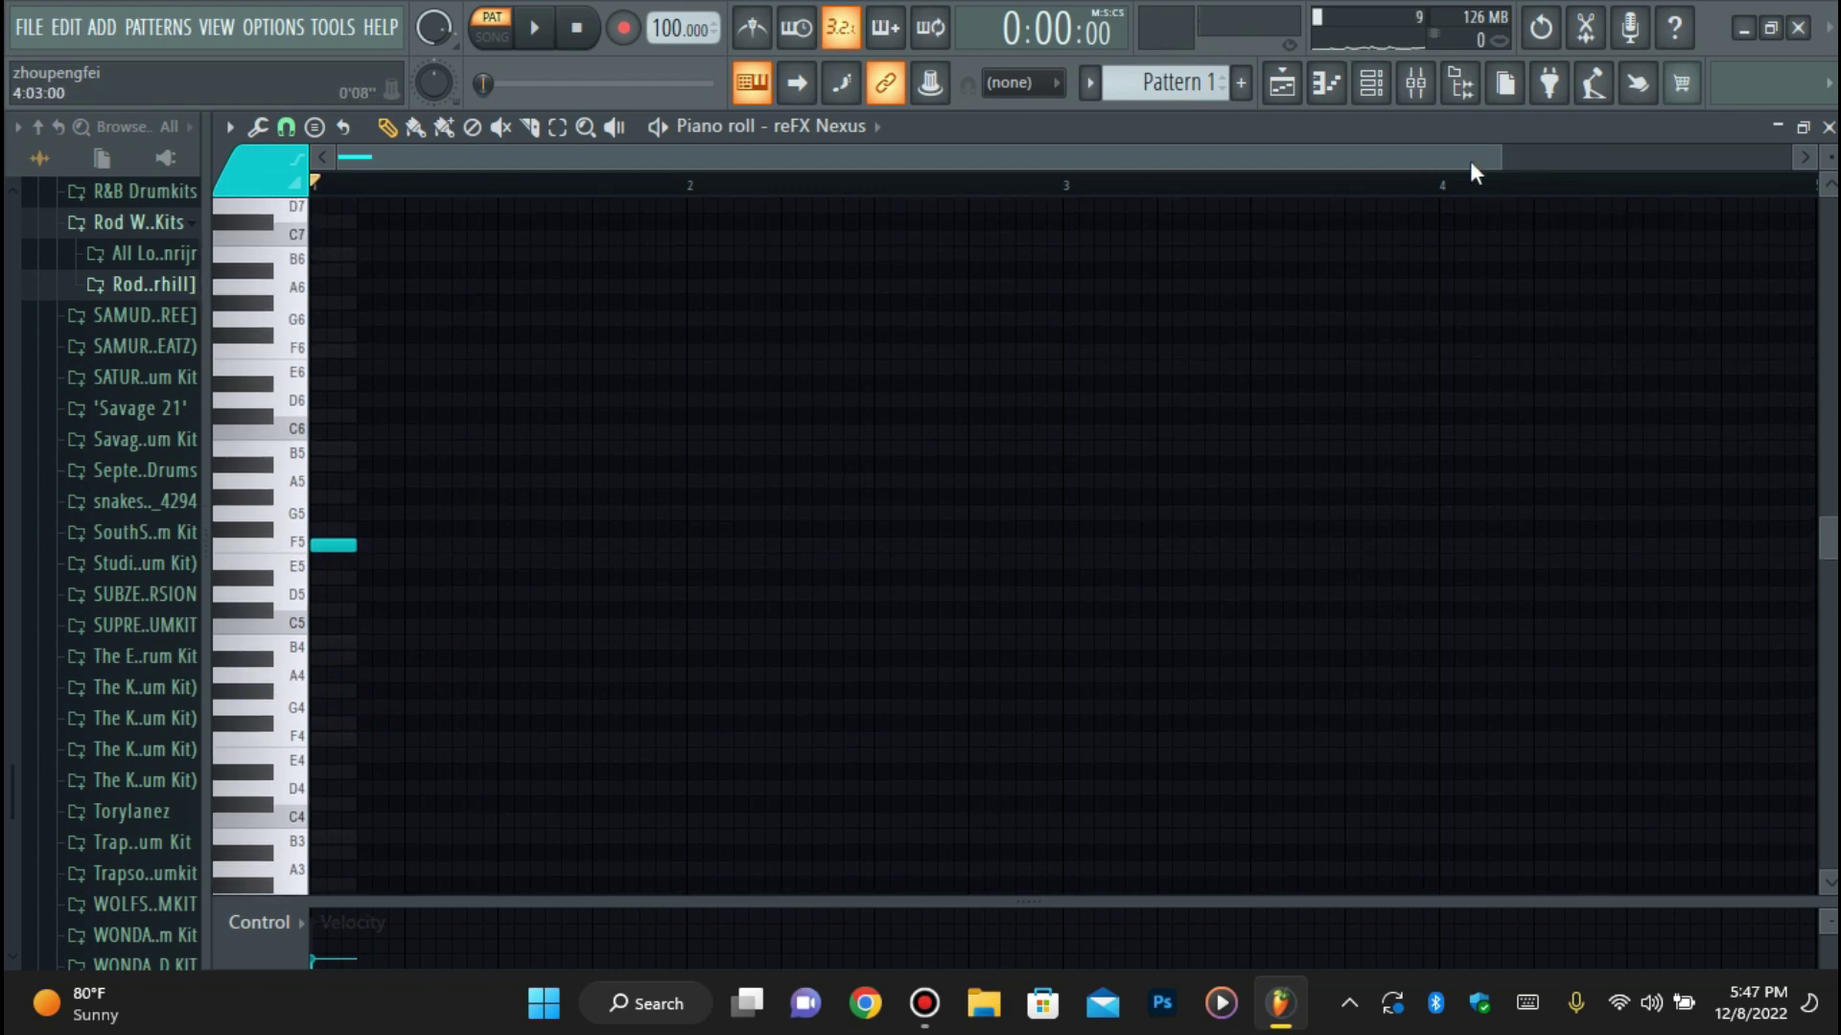
{"action": "left_click", "coordinate": [368, 498]}
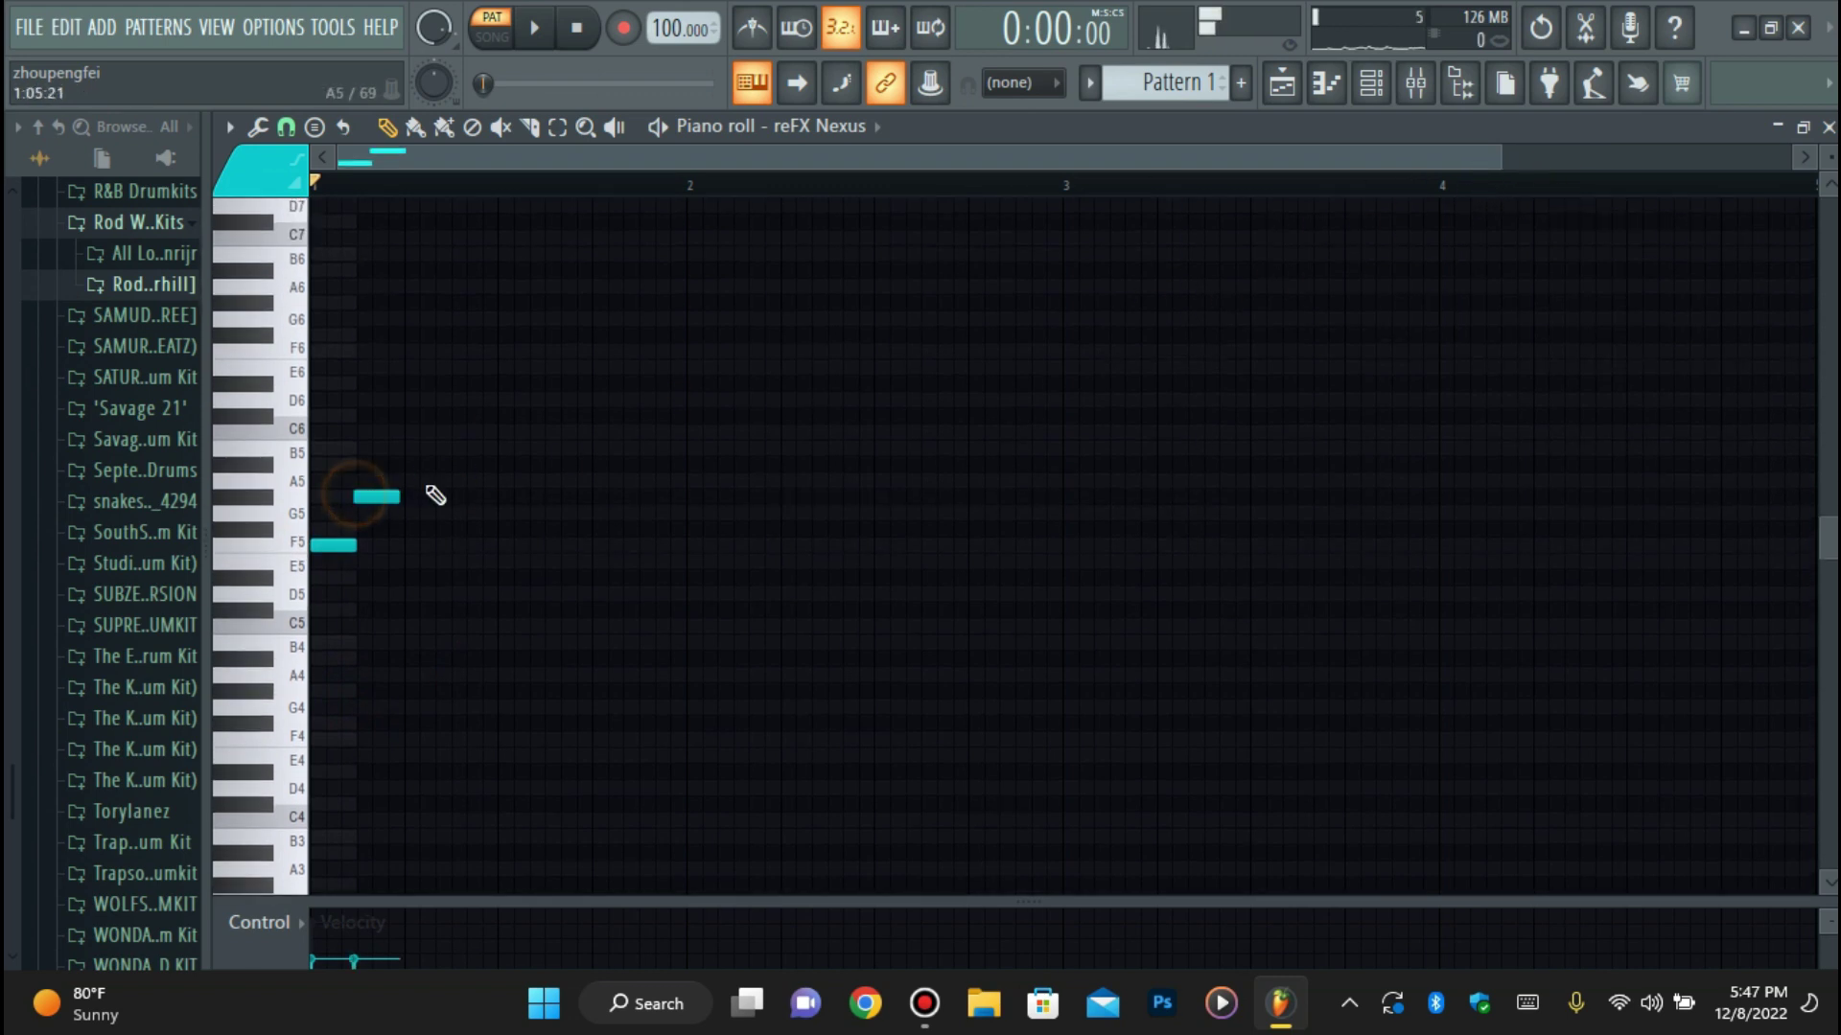
{"action": "key", "text": "space"}
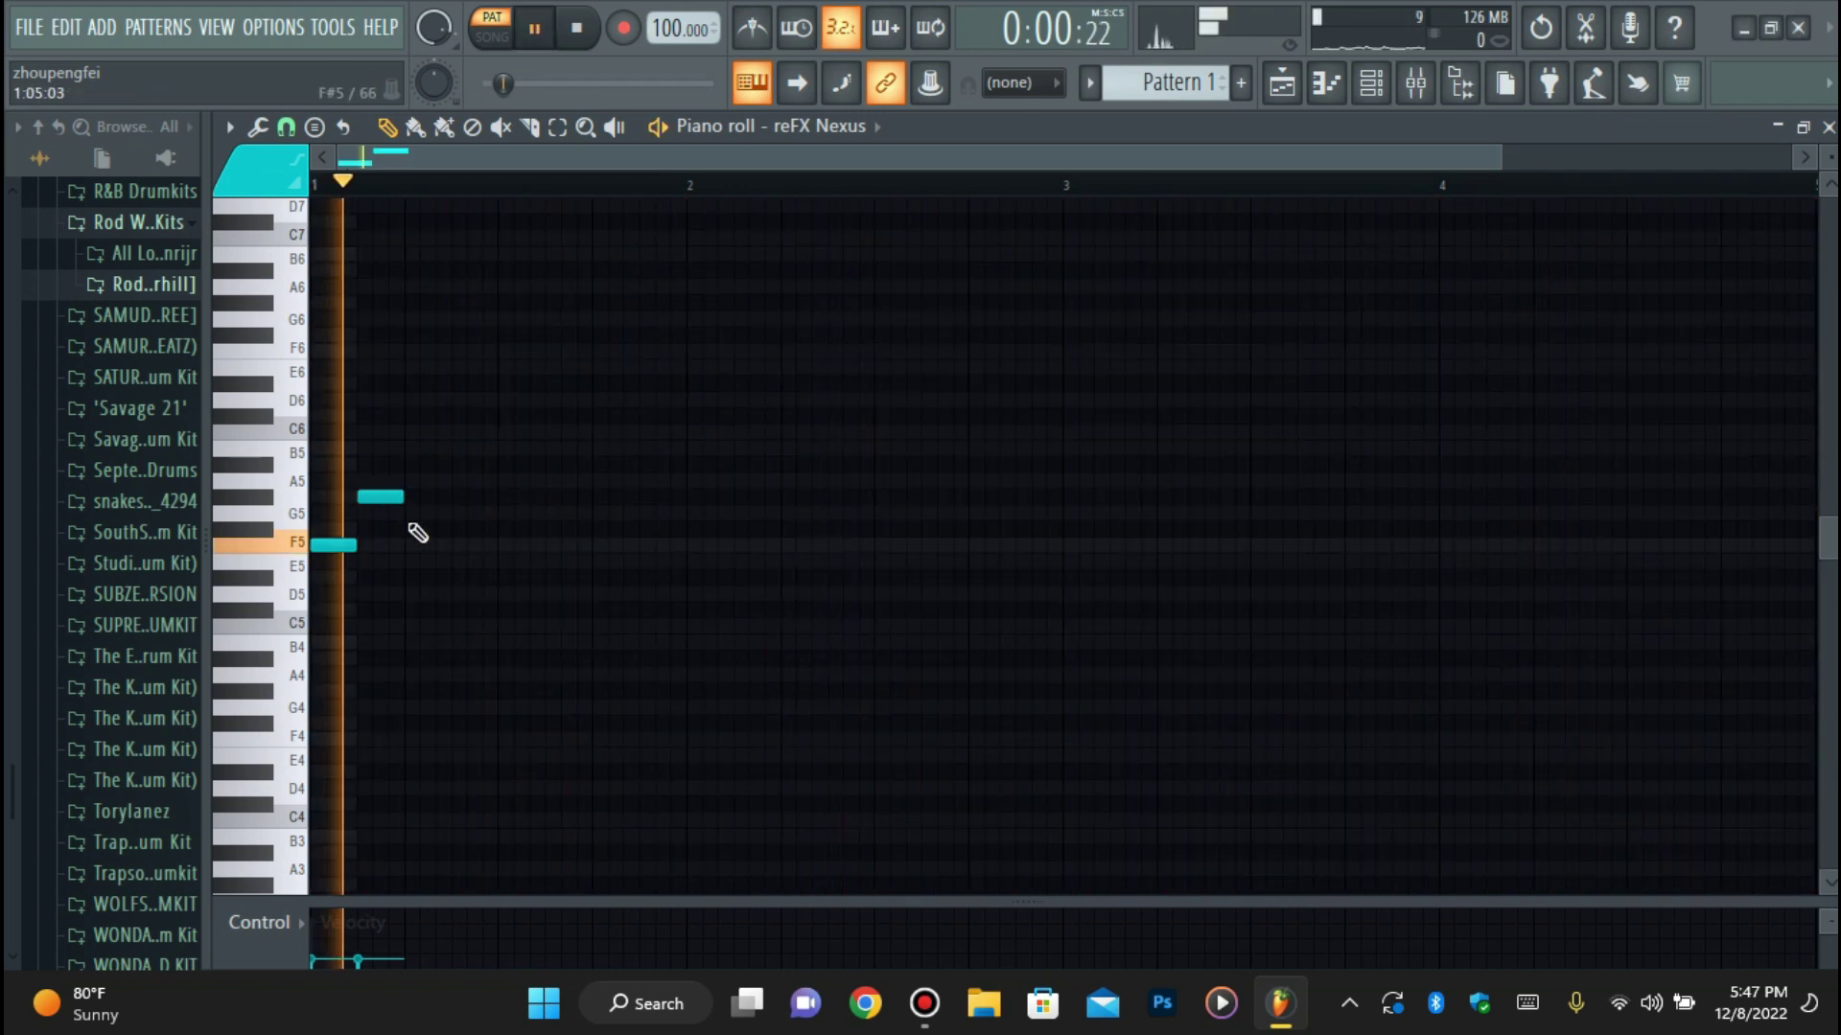
Lower the second note to G5, add a third note on G#5 right after it and play the phrase.
{"action": "left_click_drag", "start_coordinate": [378, 497], "coordinate": [427, 465]}
{"action": "left_click", "coordinate": [428, 481]}
{"action": "key", "text": "space"}
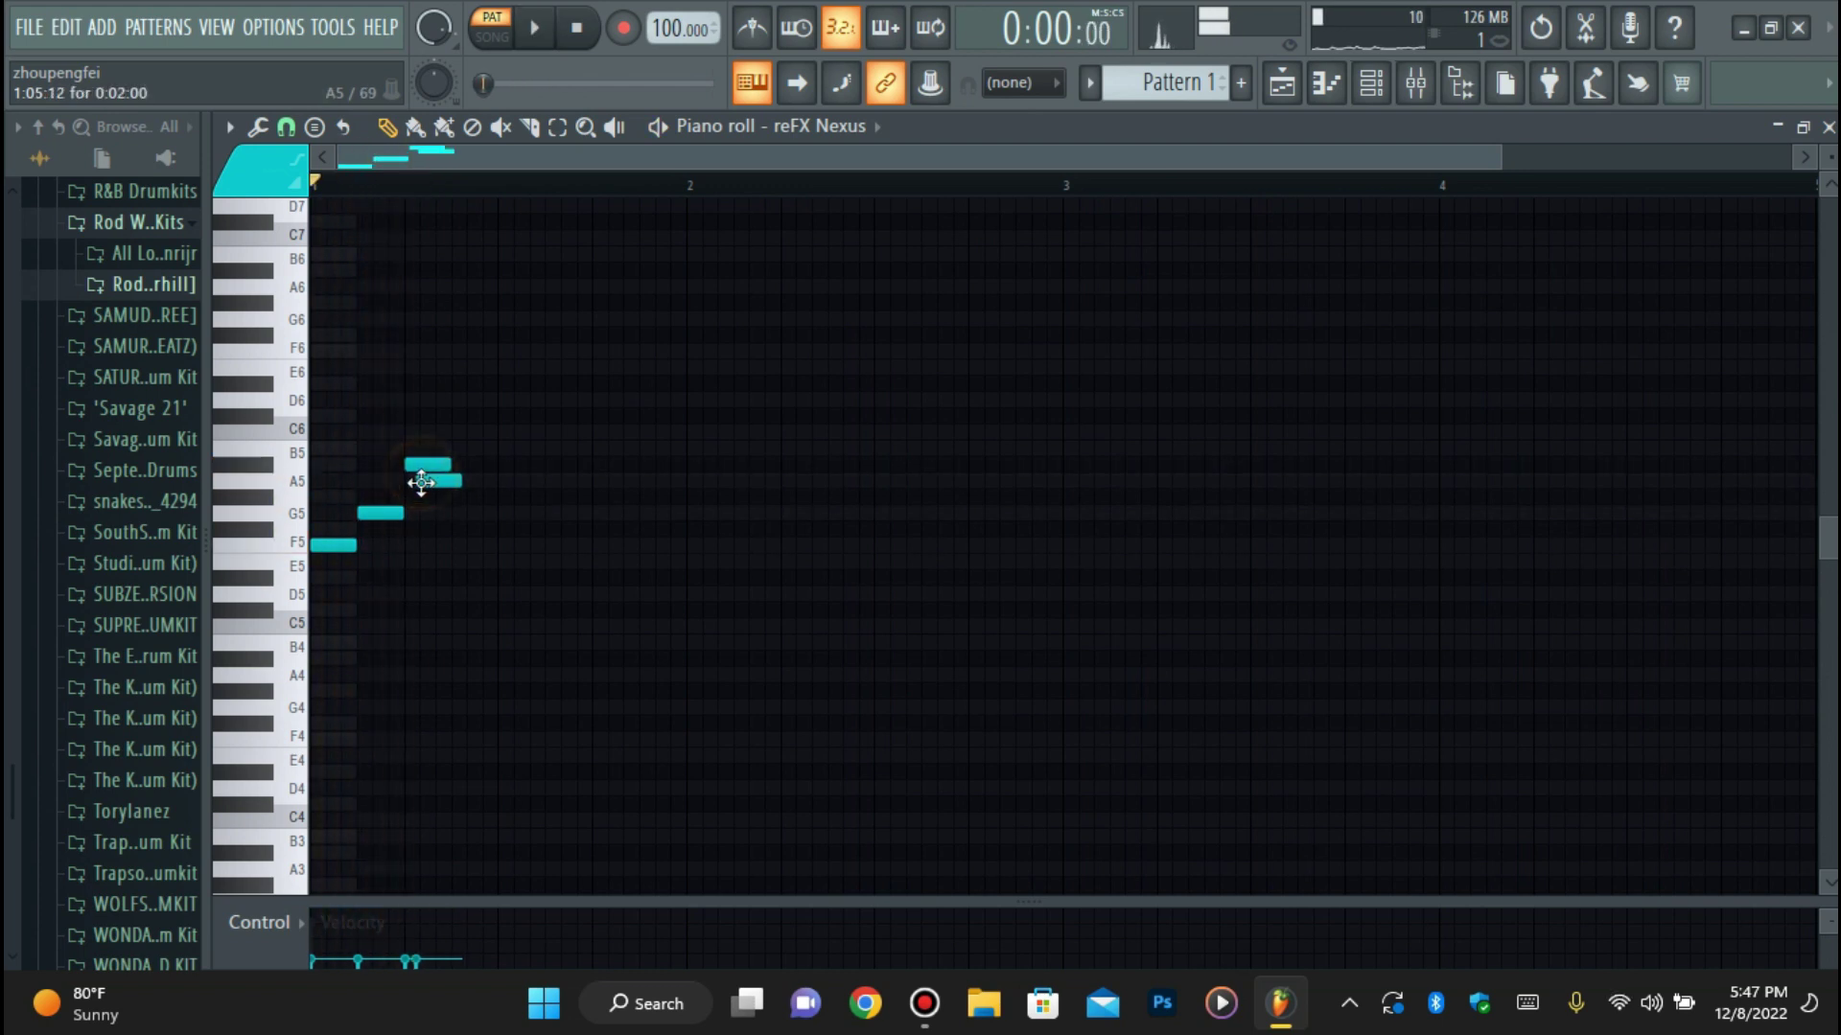
{"action": "left_click", "coordinate": [415, 469]}
{"action": "left_click_drag", "start_coordinate": [414, 488], "coordinate": [413, 516]}
{"action": "key", "text": "space"}
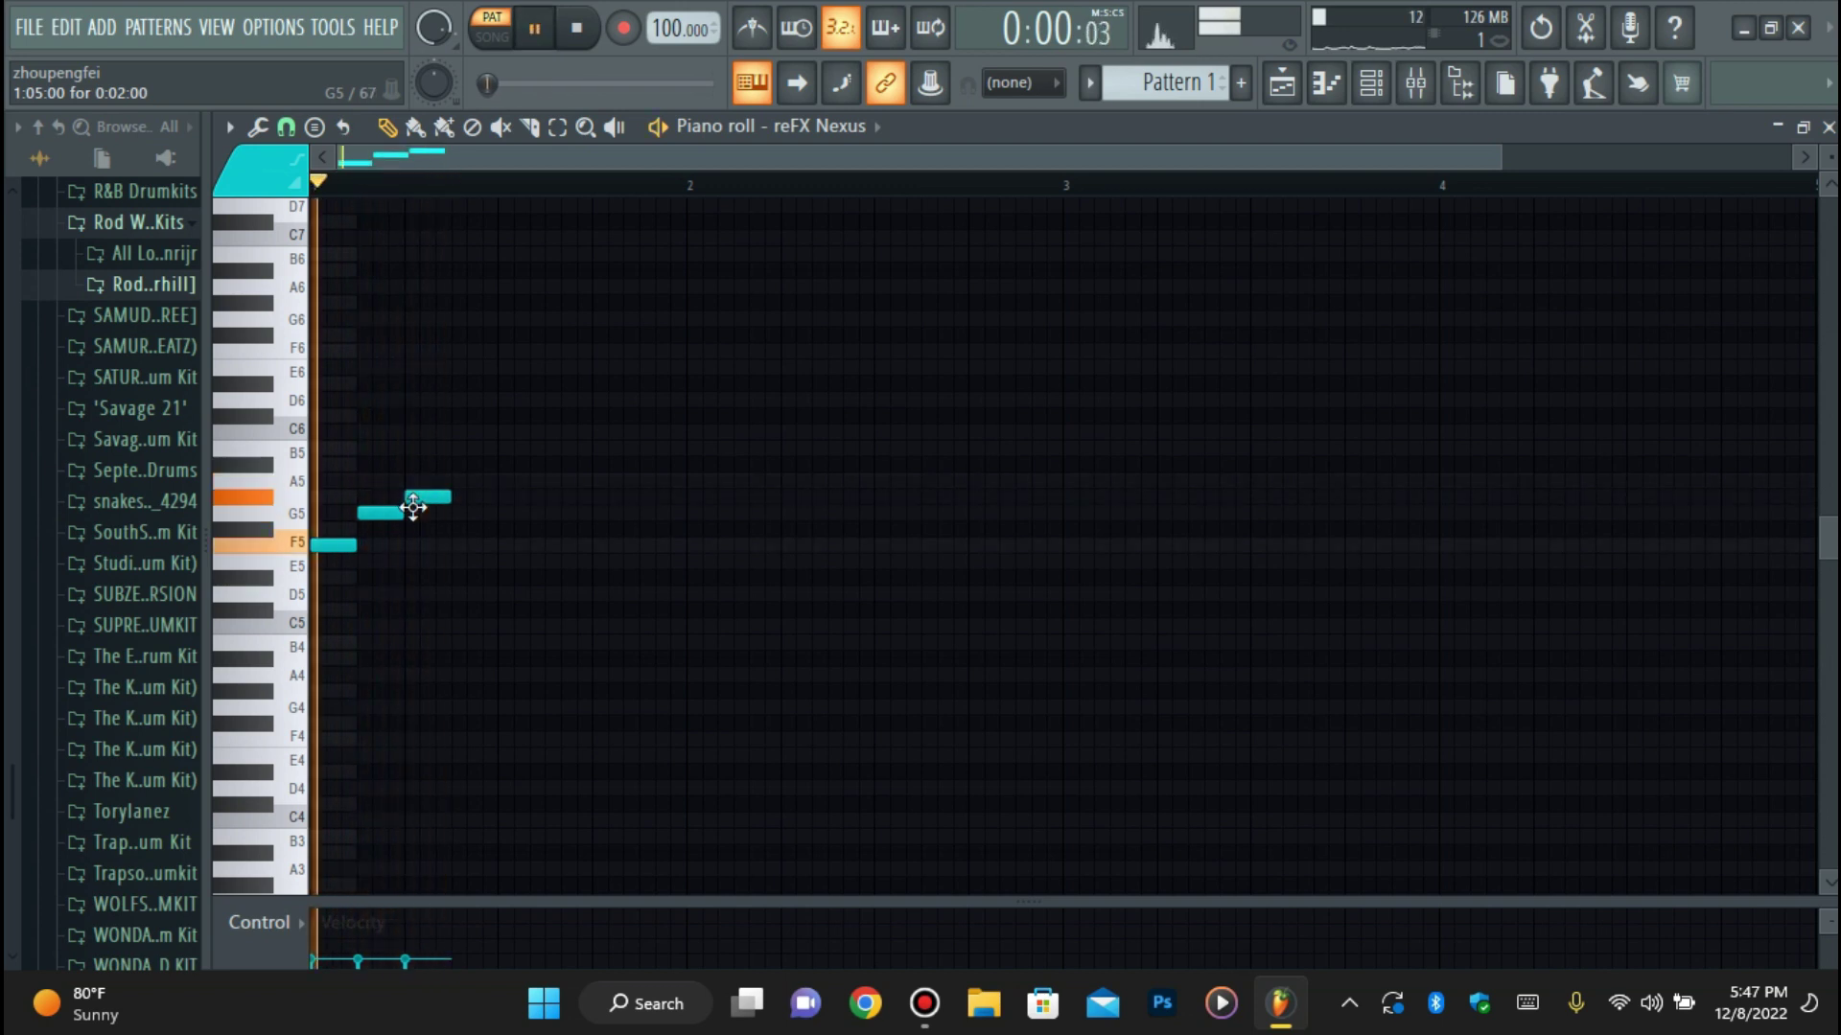
{"action": "key", "text": "space"}
Duplicate the three-note phrase directly after itself in bar 1 and play the result.
{"action": "key", "text": "ctrl+b"}
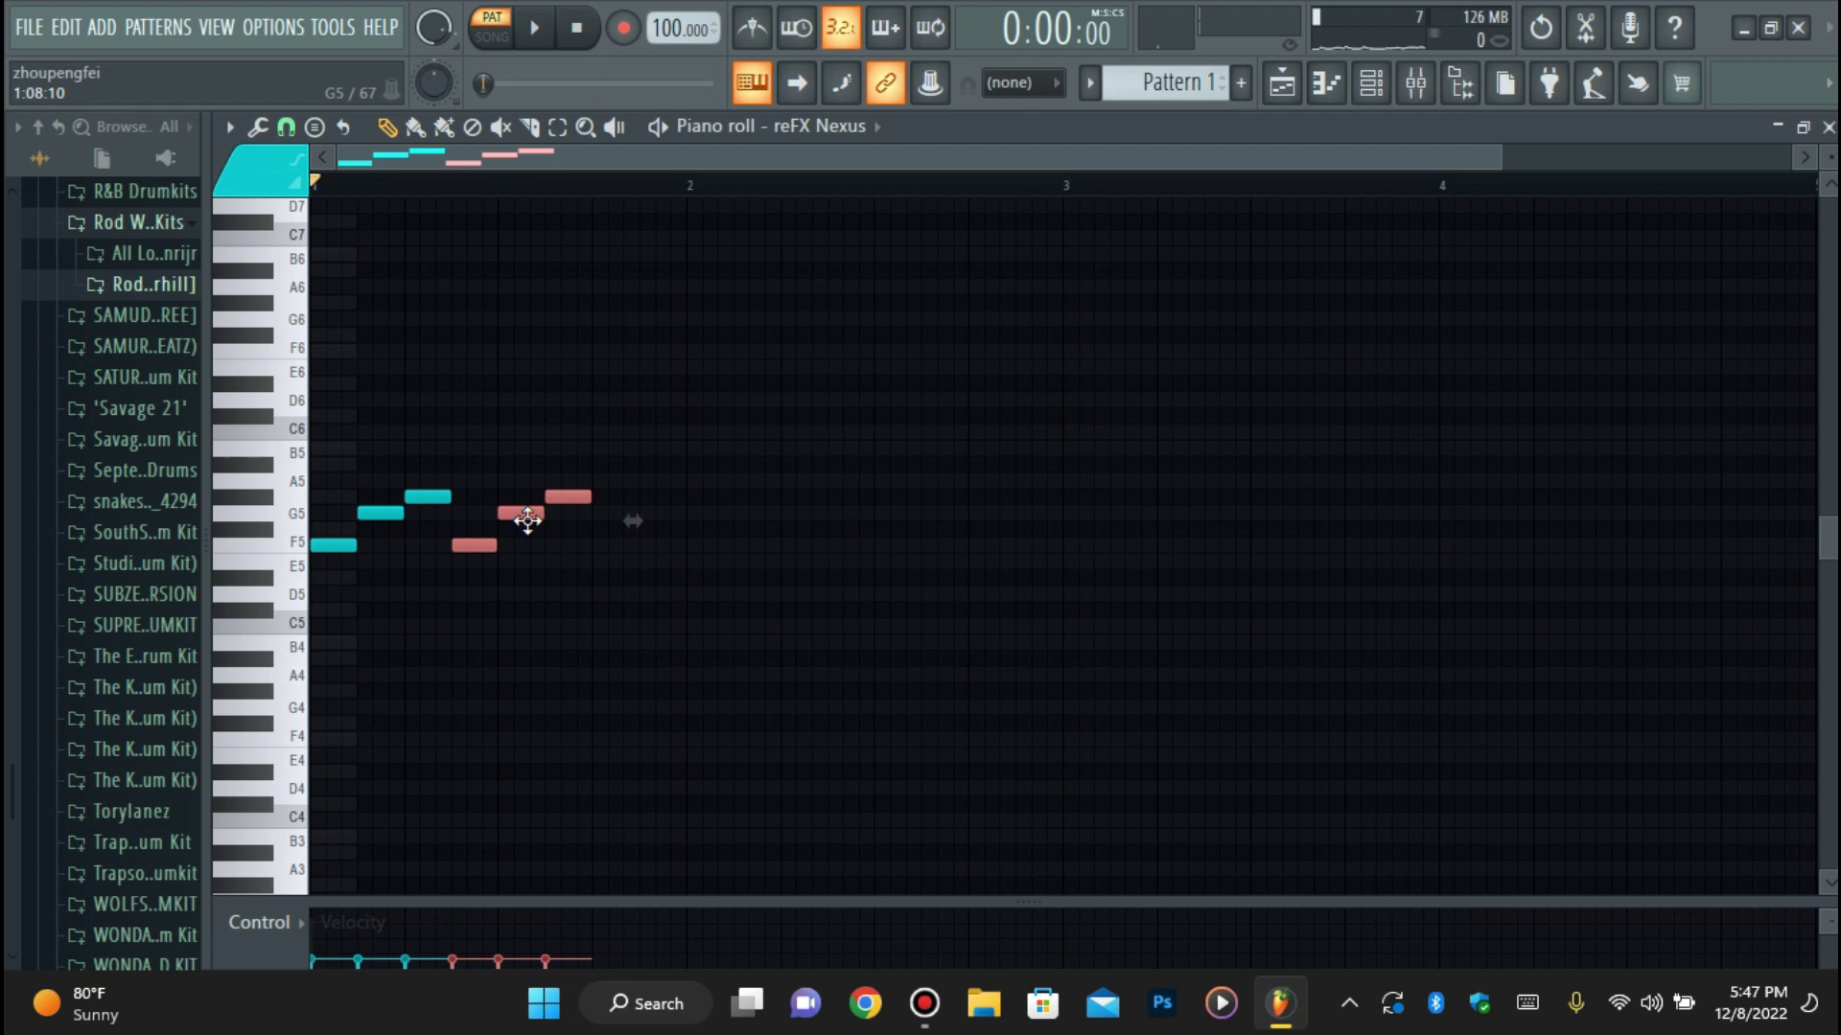
{"action": "key", "text": "space"}
{"action": "key", "text": "space"}
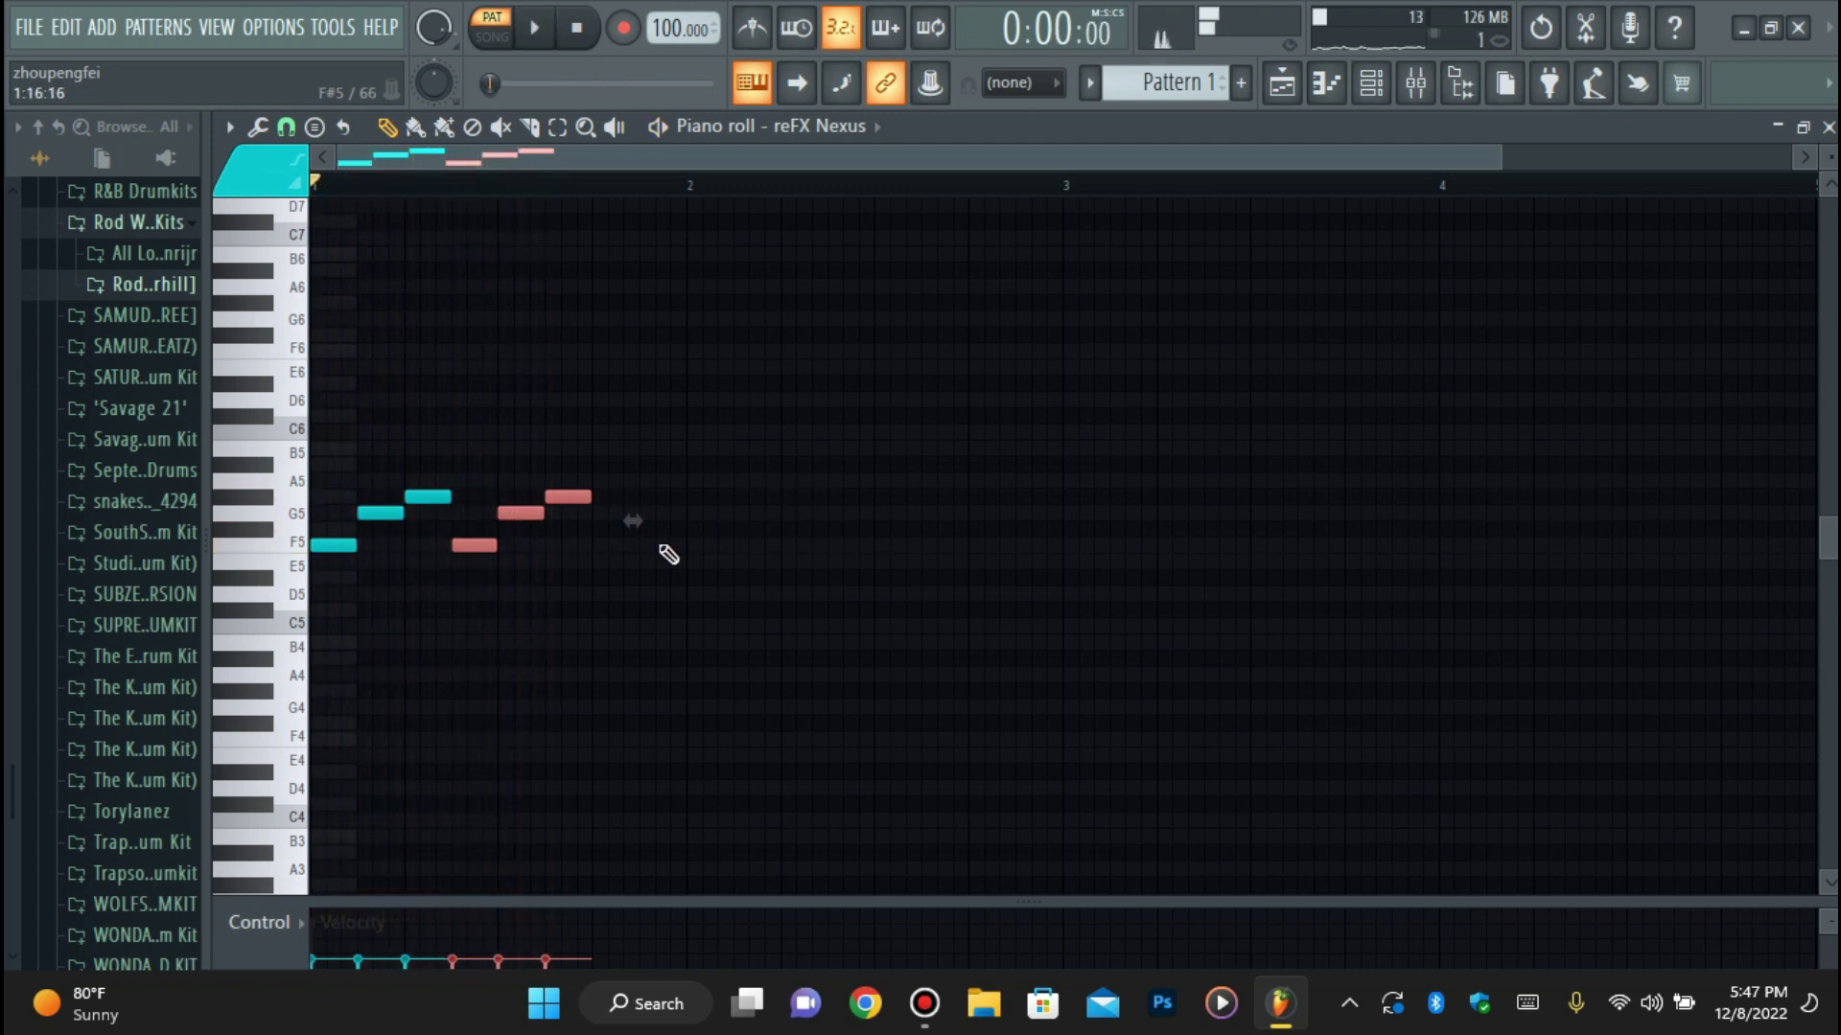
Delete the duplicated phrase and play the original three notes on their own.
{"action": "right_click", "coordinate": [476, 554]}
{"action": "key", "text": "space"}
{"action": "key", "text": "space"}
Try a fourth note after the phrase on A5, A#5 and B5 while playing the pattern, and remove it.
{"action": "left_click", "coordinate": [466, 479]}
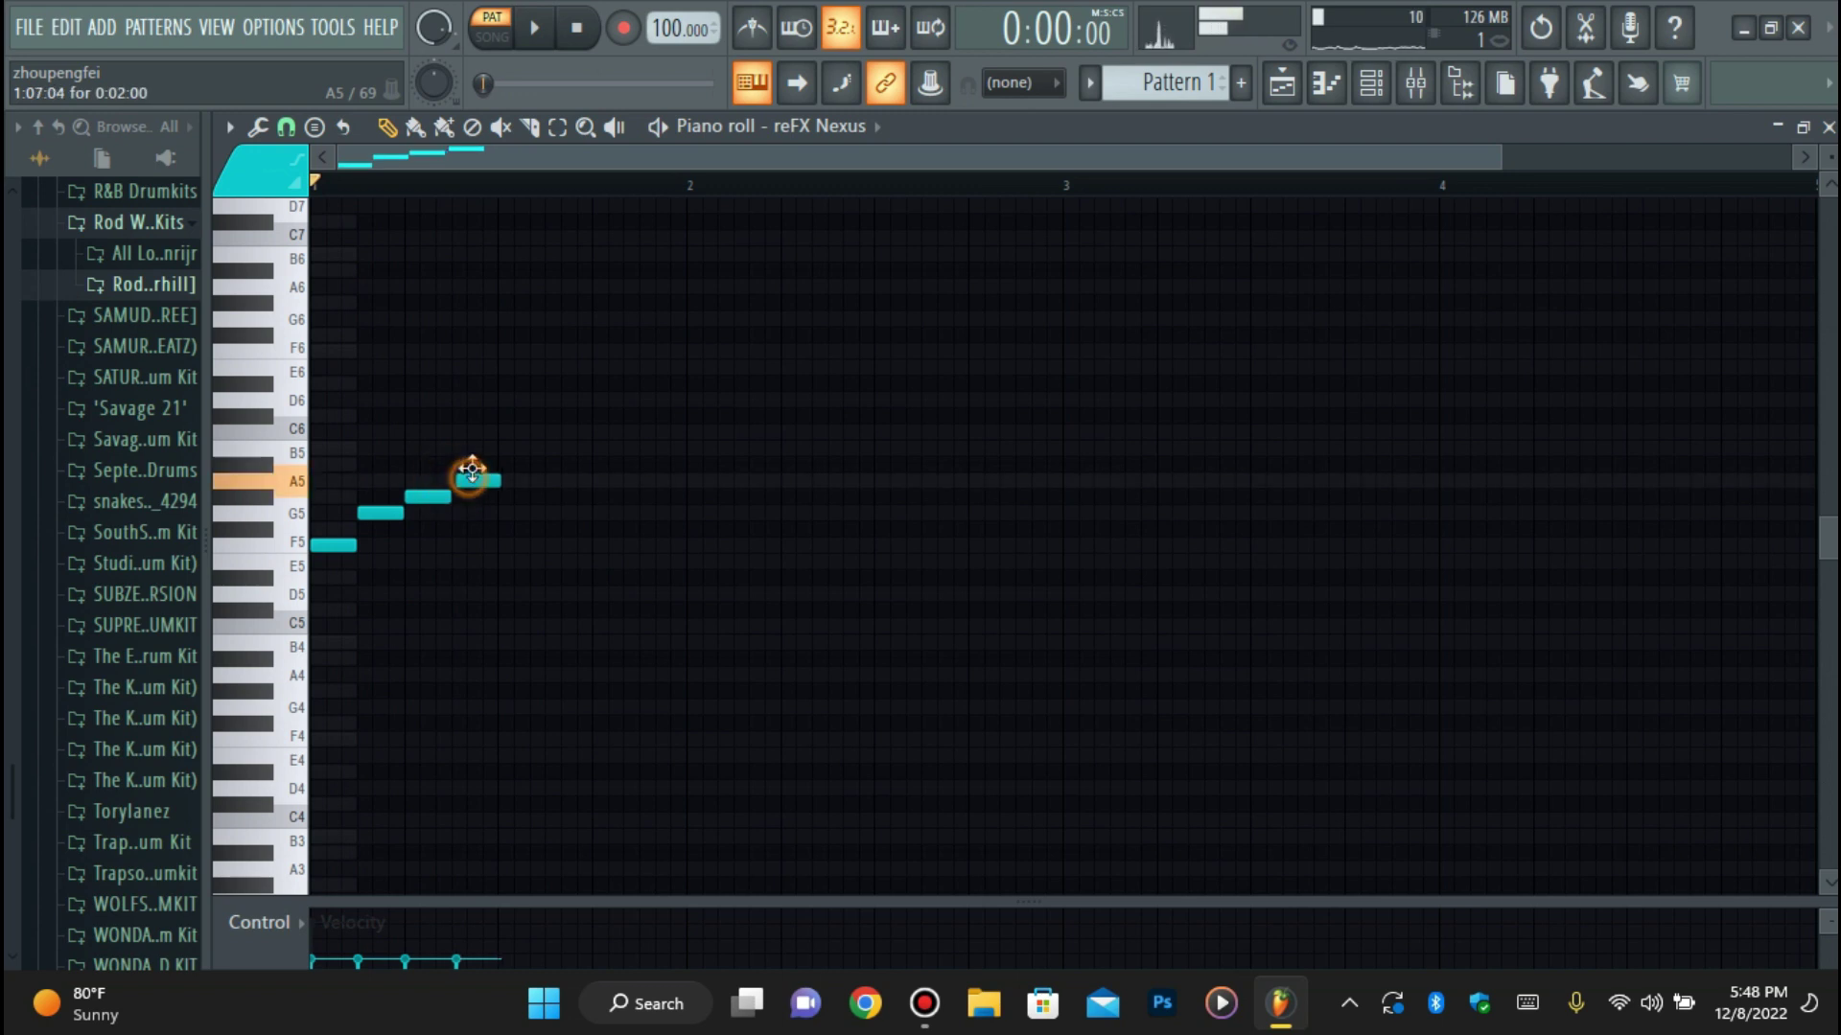
{"action": "left_click_drag", "start_coordinate": [470, 474], "coordinate": [474, 463]}
{"action": "key", "text": "space"}
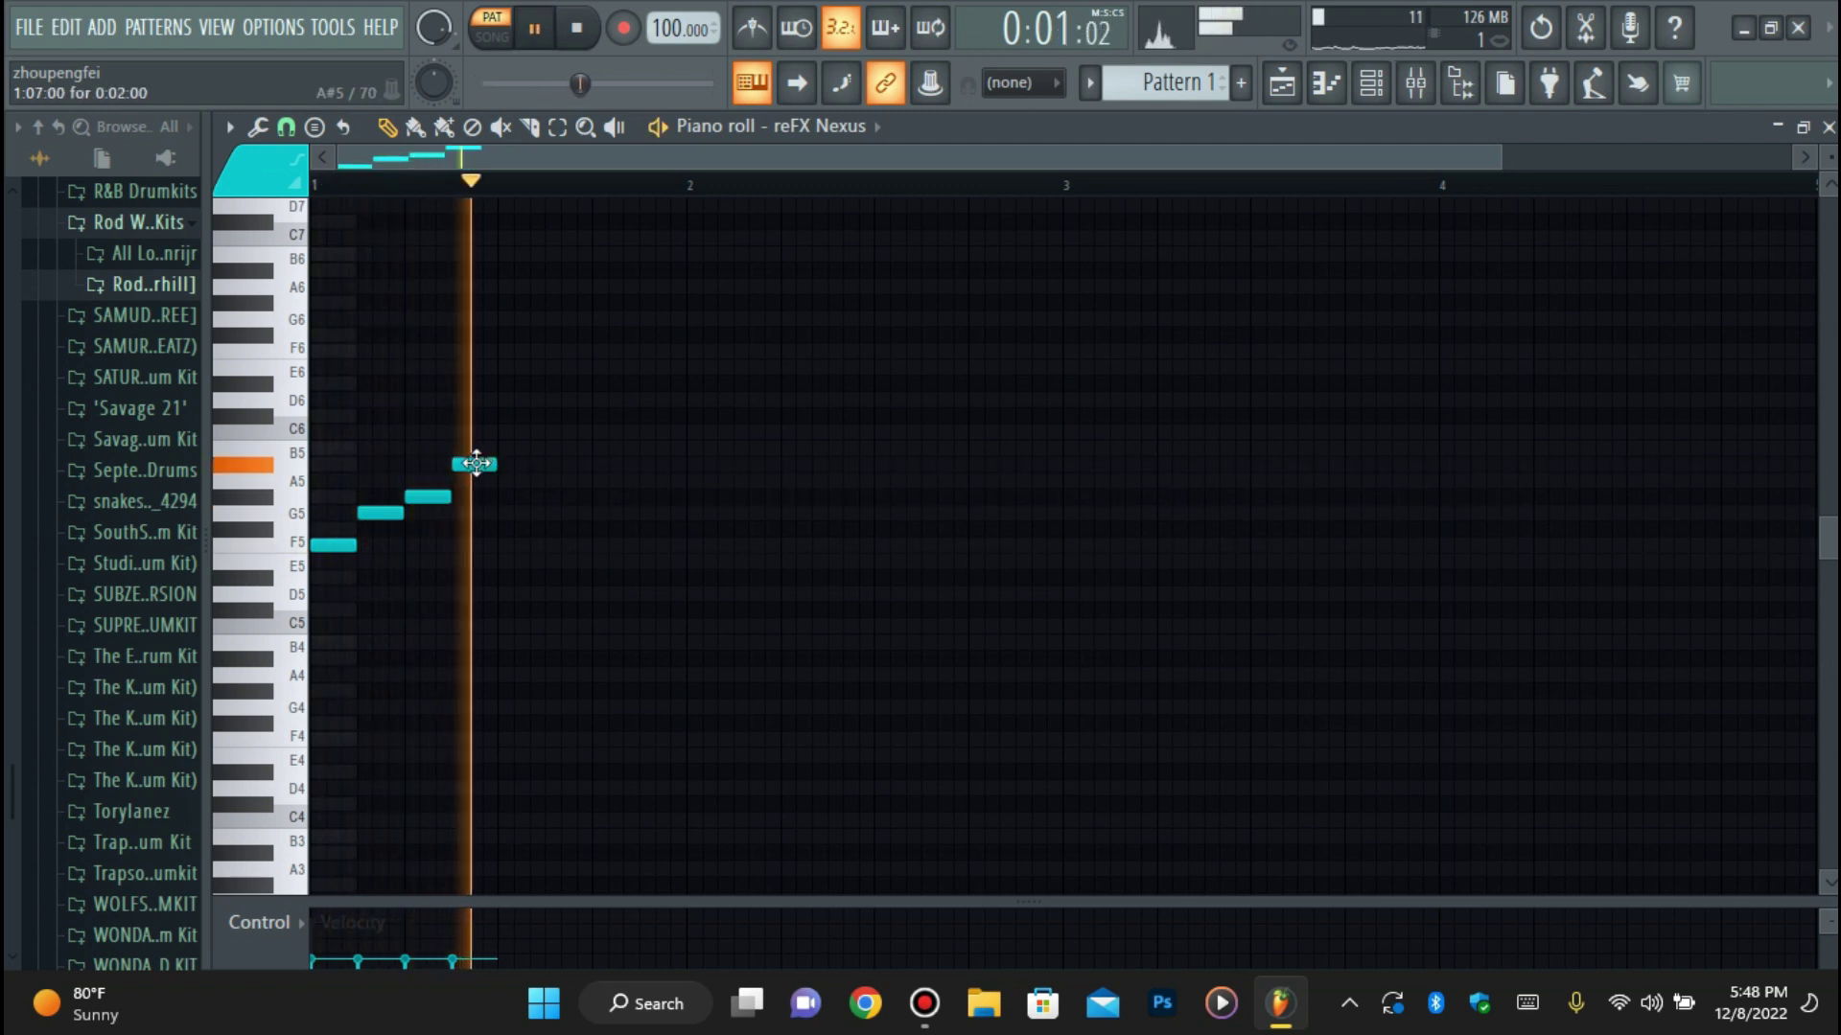
{"action": "left_click_drag", "start_coordinate": [477, 463], "coordinate": [477, 447]}
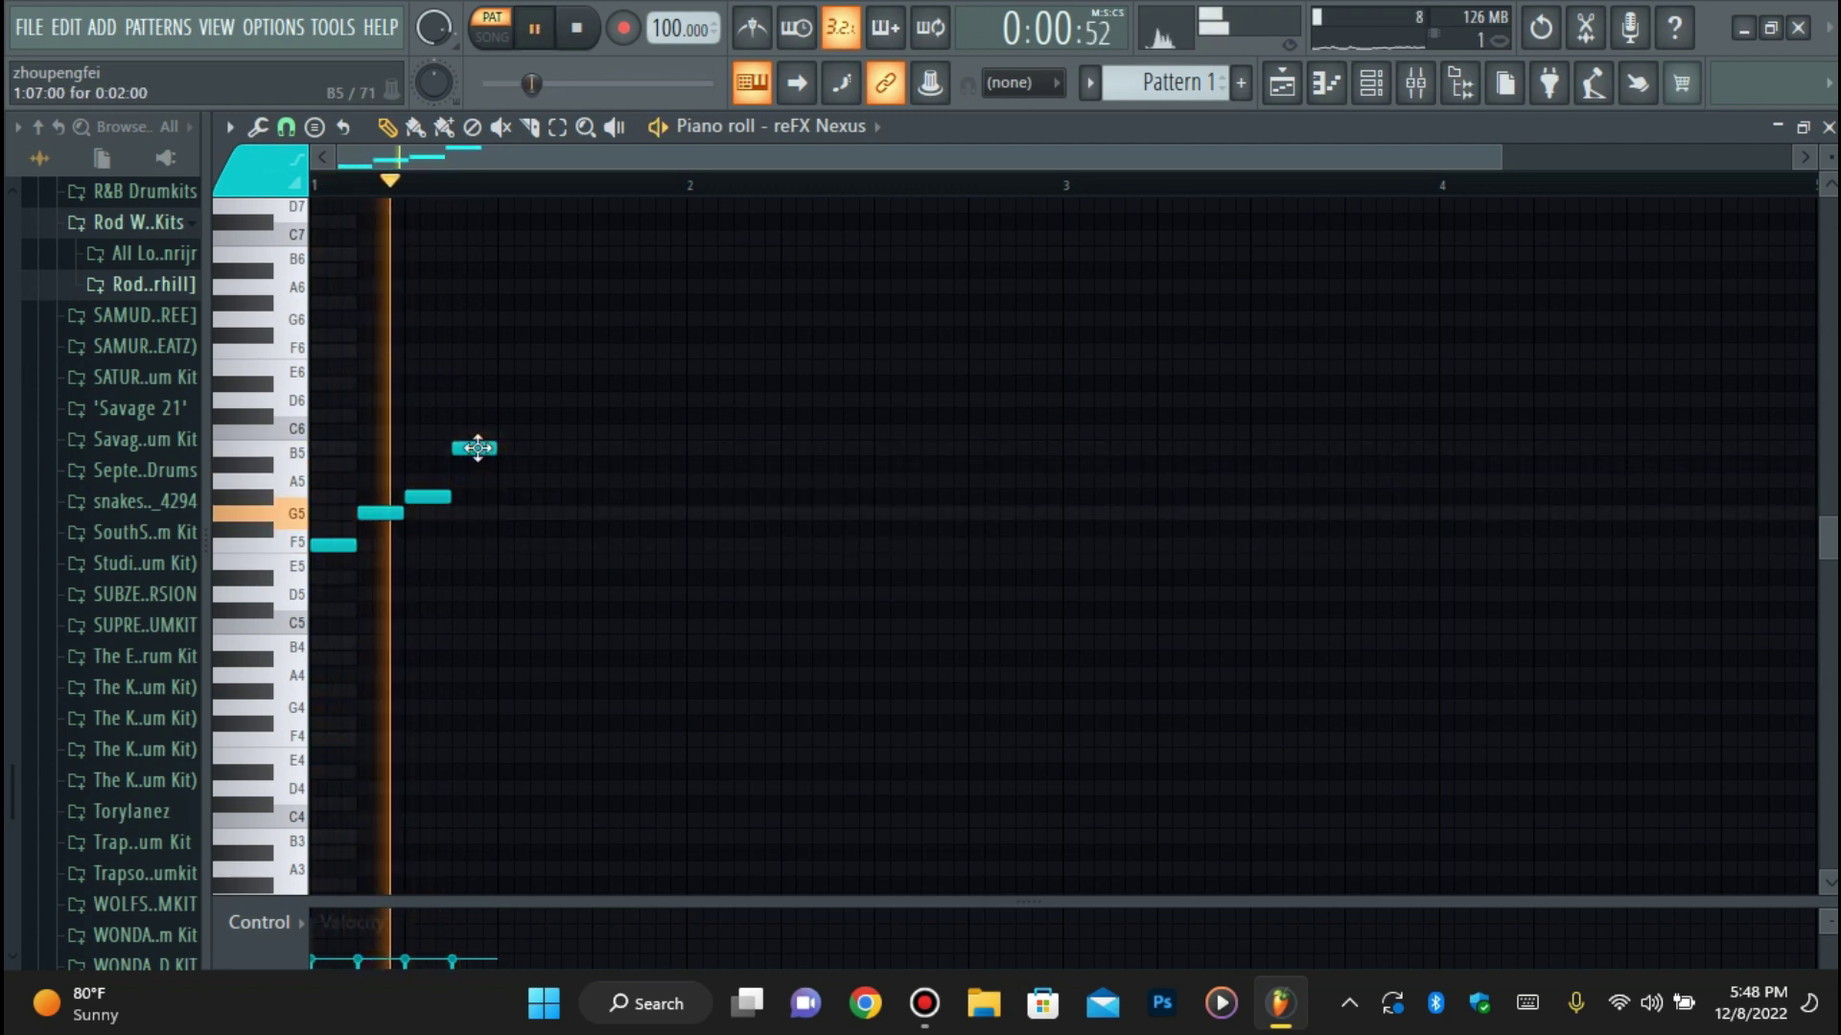
{"action": "key", "text": "space"}
{"action": "right_click", "coordinate": [474, 448]}
Place a half-bar F3 bass note at the start of bar 1 under the phrase and play the pattern.
{"action": "scroll", "coordinate": [401, 477], "scroll_direction": "down", "scroll_amount": 3}
{"action": "scroll", "coordinate": [401, 477], "scroll_direction": "down", "scroll_amount": 1}
{"action": "left_click_drag", "start_coordinate": [370, 513], "coordinate": [486, 712]}
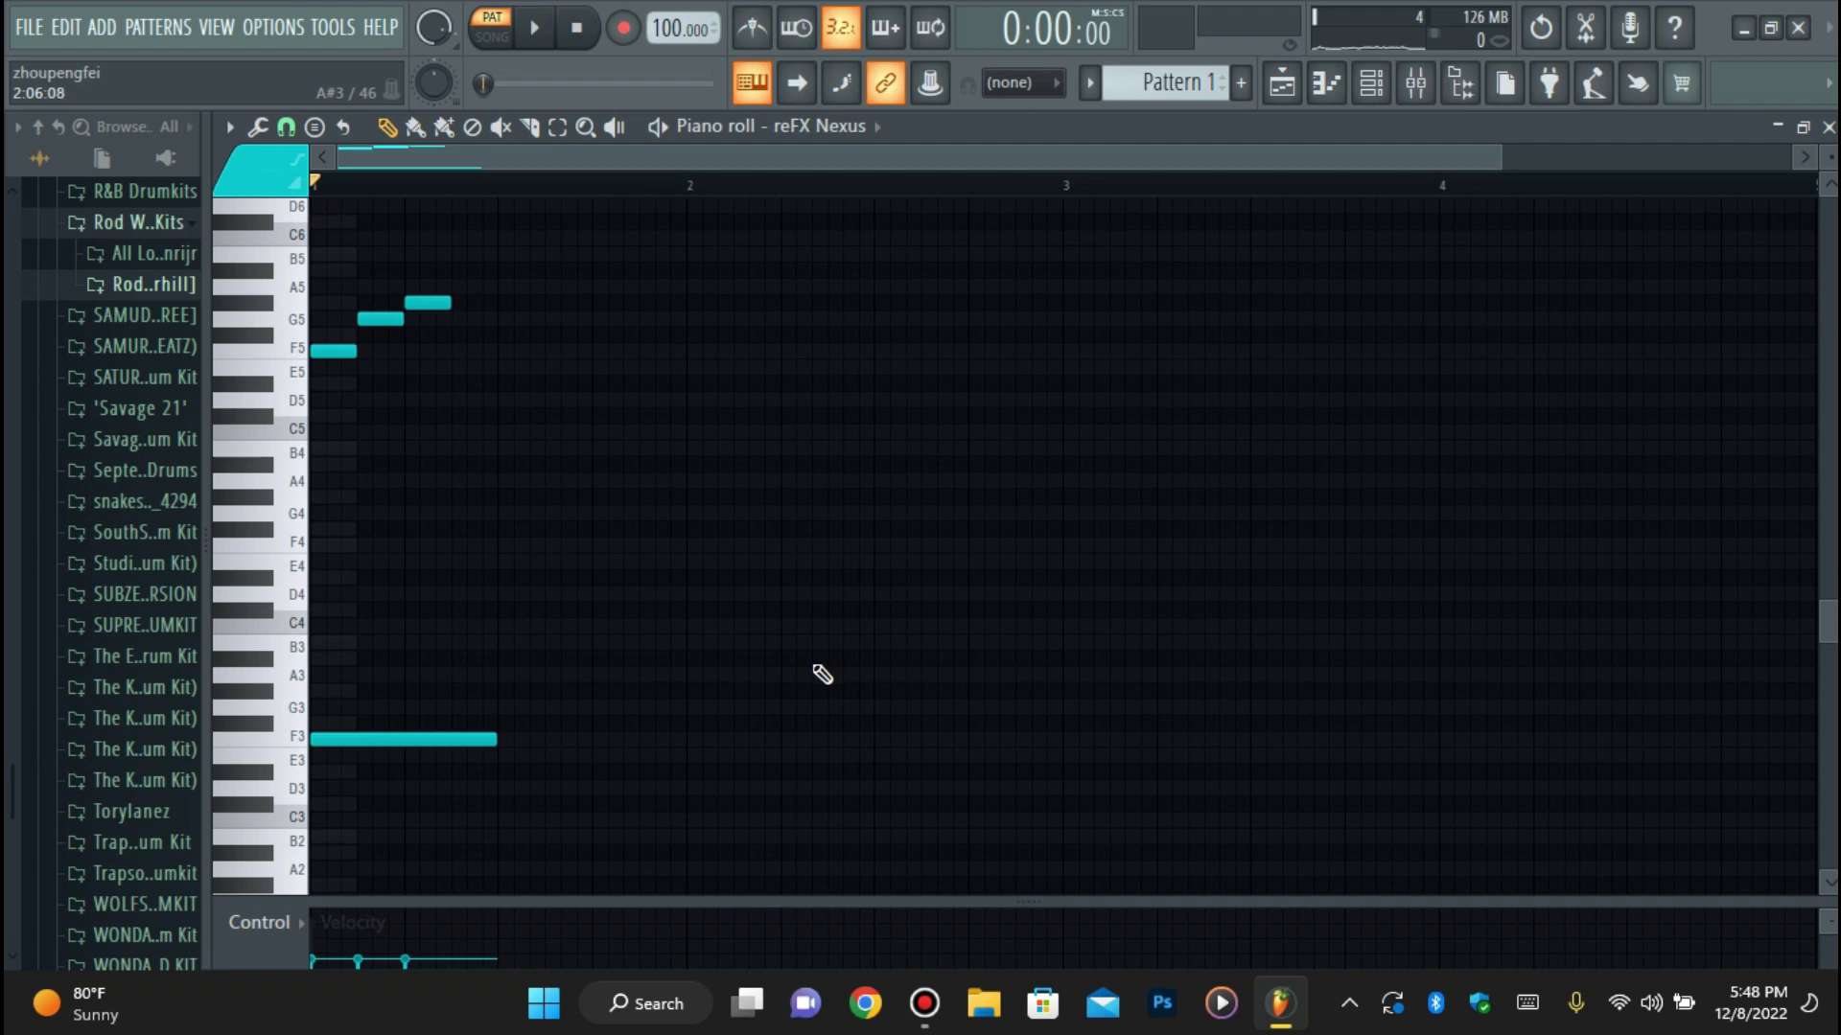
{"action": "left_click", "coordinate": [450, 734]}
{"action": "key", "text": "space"}
{"action": "key", "text": "space"}
Transpose all notes down four semitones so the phrase starts on C#5 over a C#3 bass, and play the result.
{"action": "key", "text": "Down"}
{"action": "key", "text": "Down"}
{"action": "key", "text": "Down"}
{"action": "key", "text": "Down"}
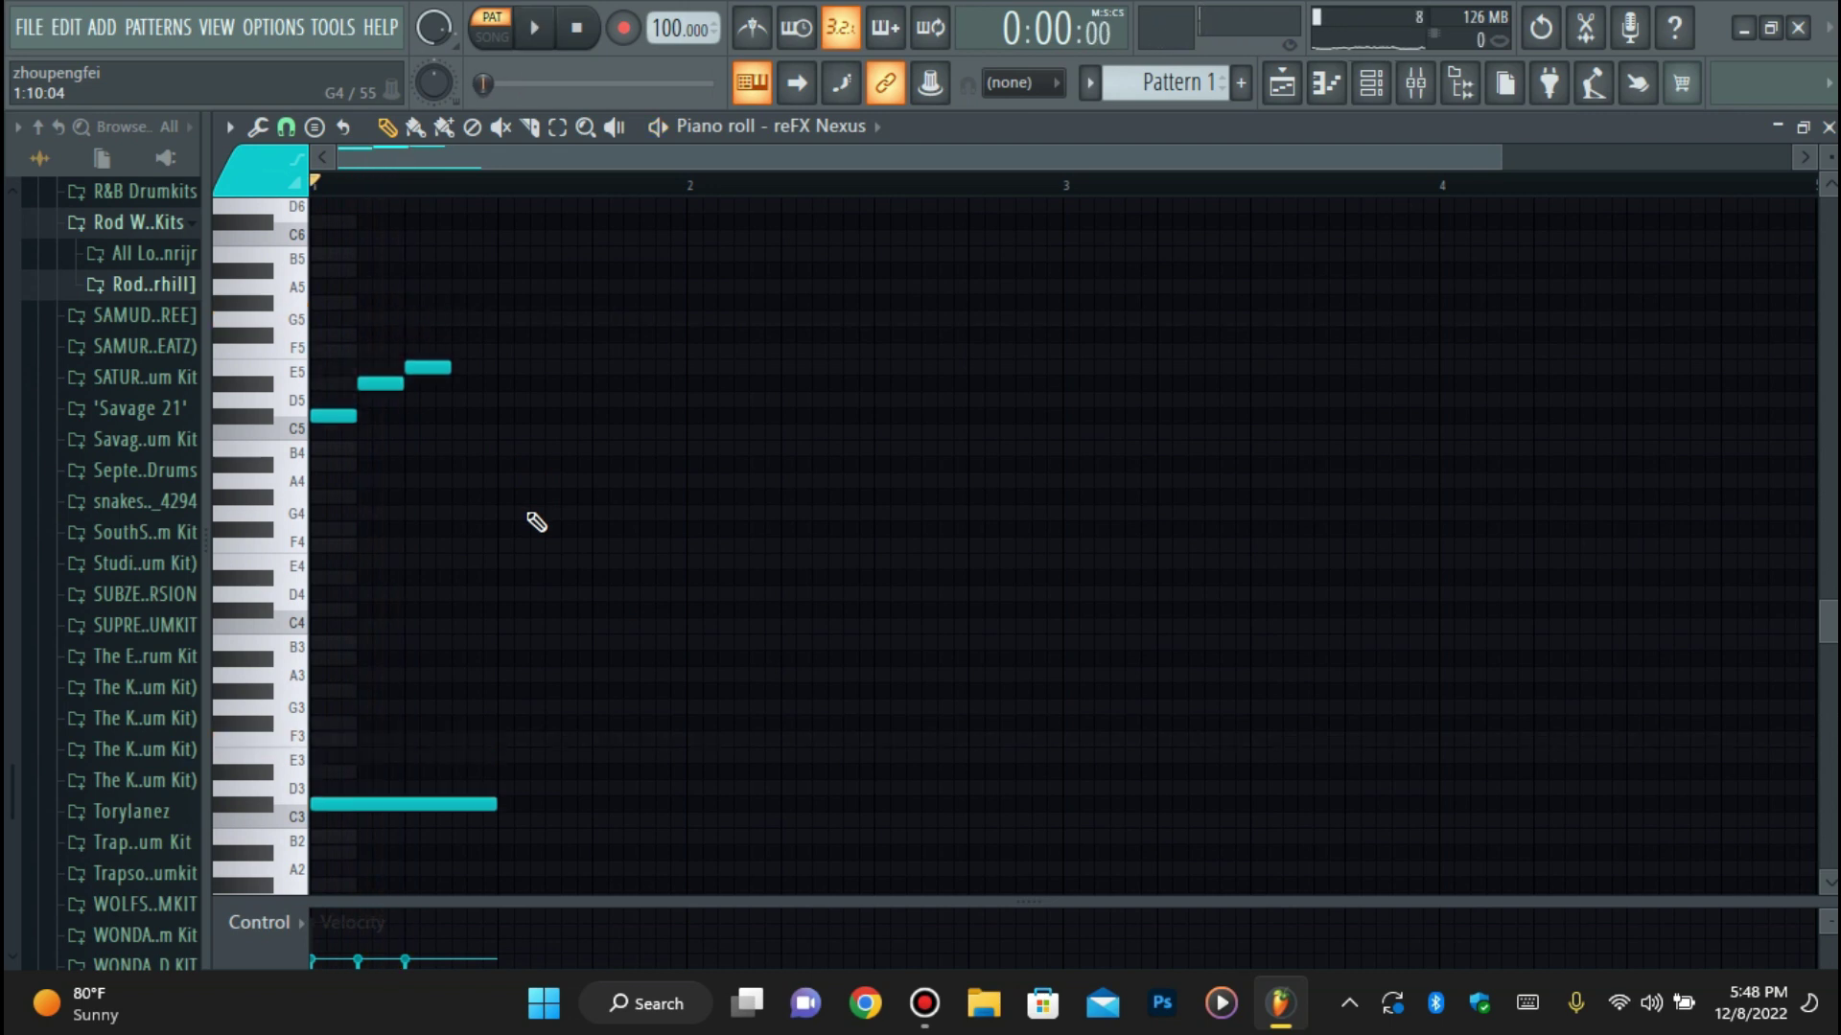
{"action": "key", "text": "space"}
{"action": "key", "text": "space"}
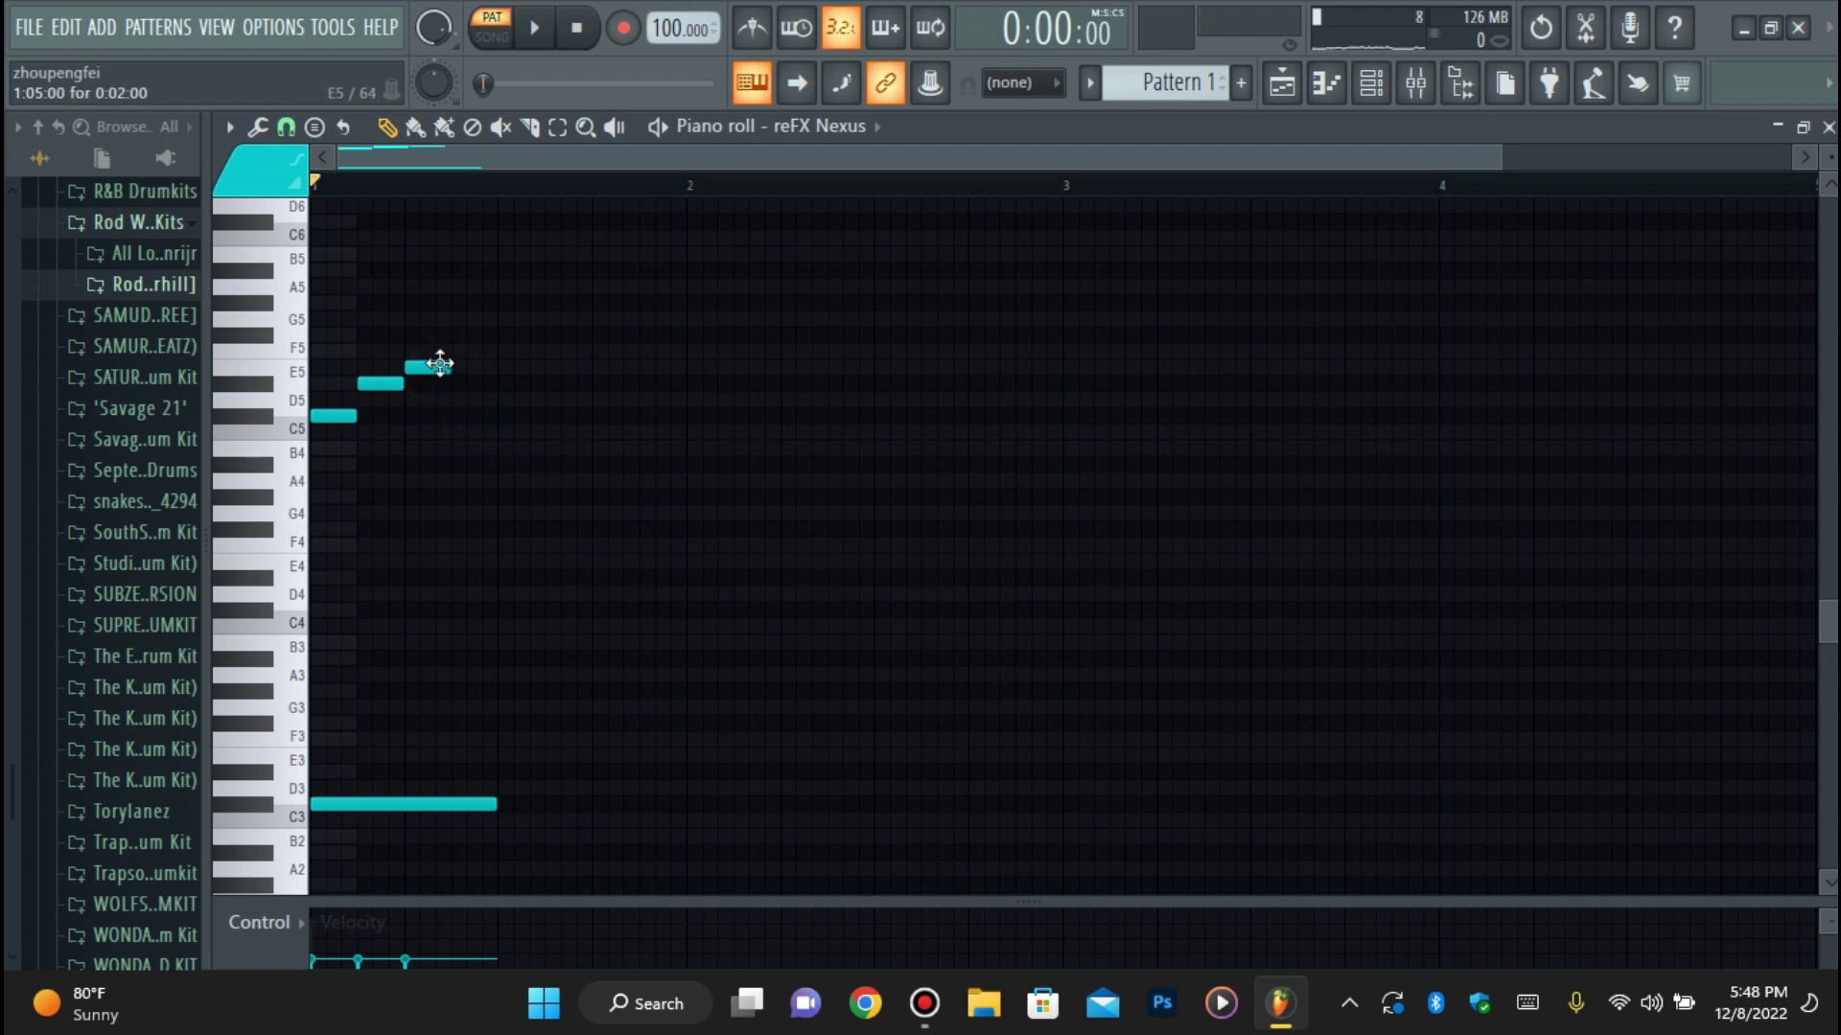
Try a fourth note on D#5 right after the phrase, play the pattern and delete the note.
{"action": "left_click", "coordinate": [462, 384]}
{"action": "key", "text": "space"}
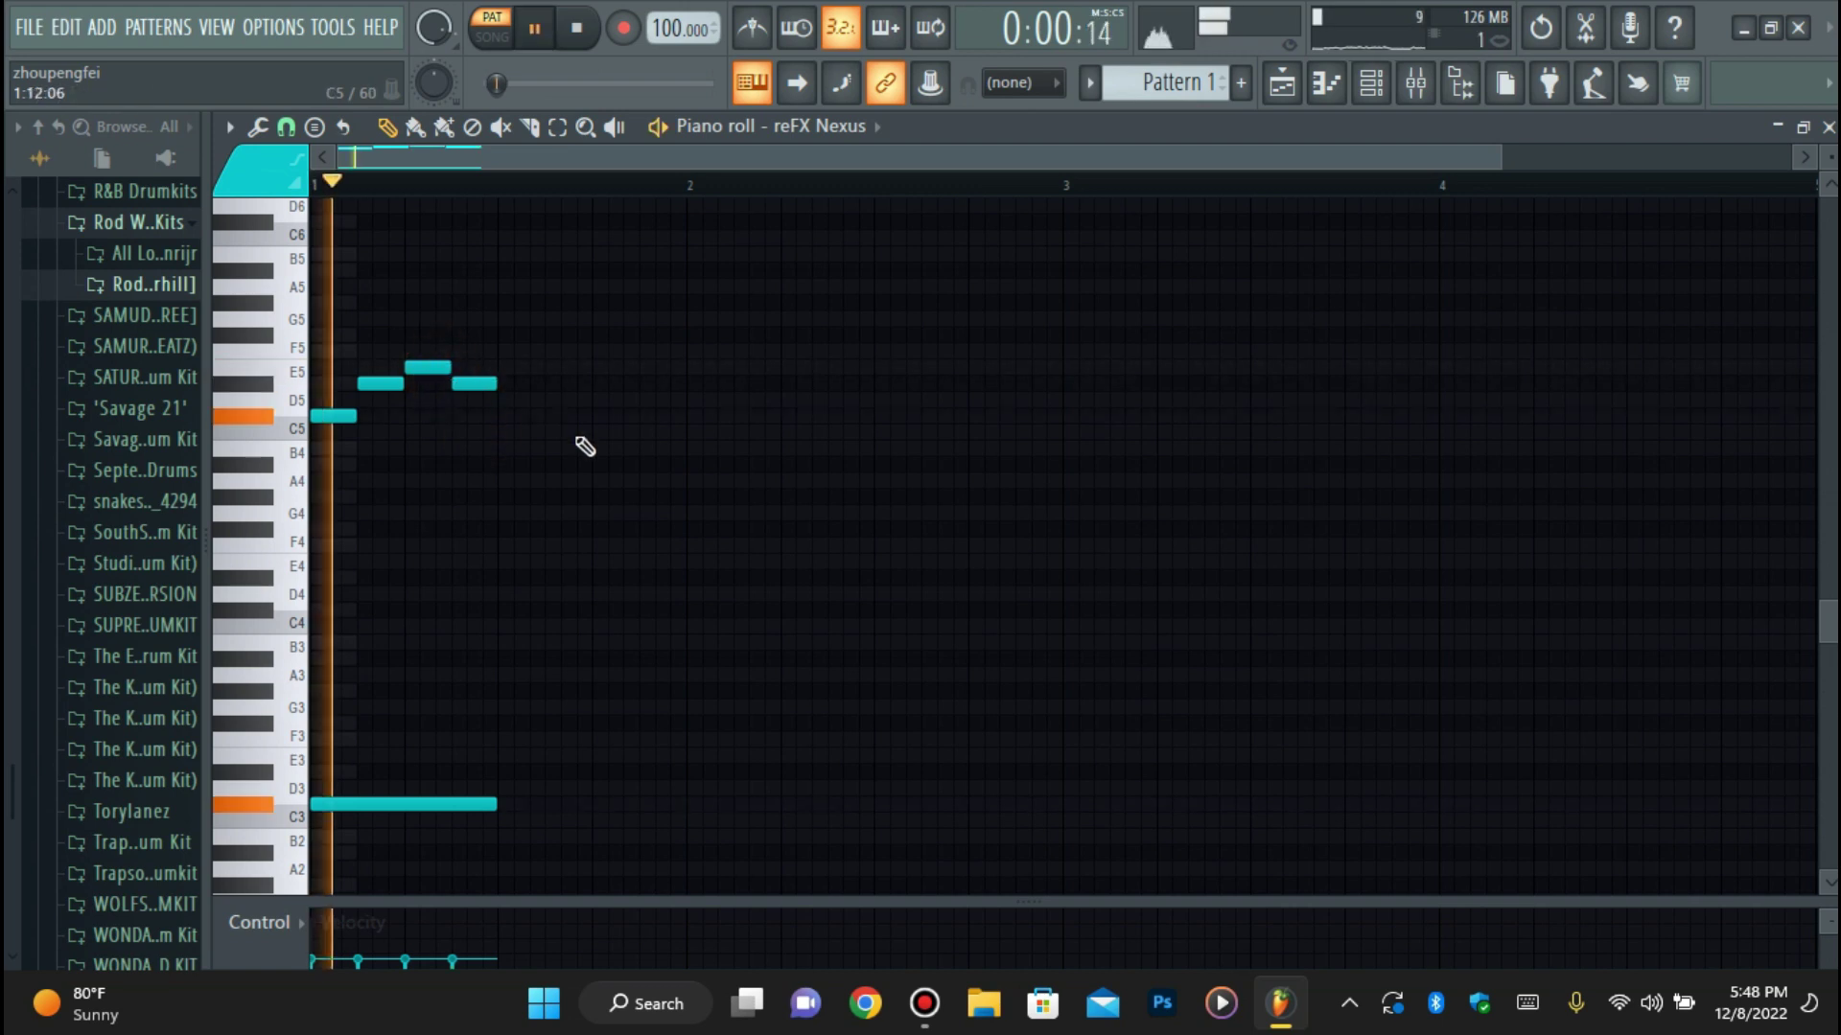
{"action": "key", "text": "space"}
{"action": "left_click", "coordinate": [471, 384]}
{"action": "right_click", "coordinate": [472, 383]}
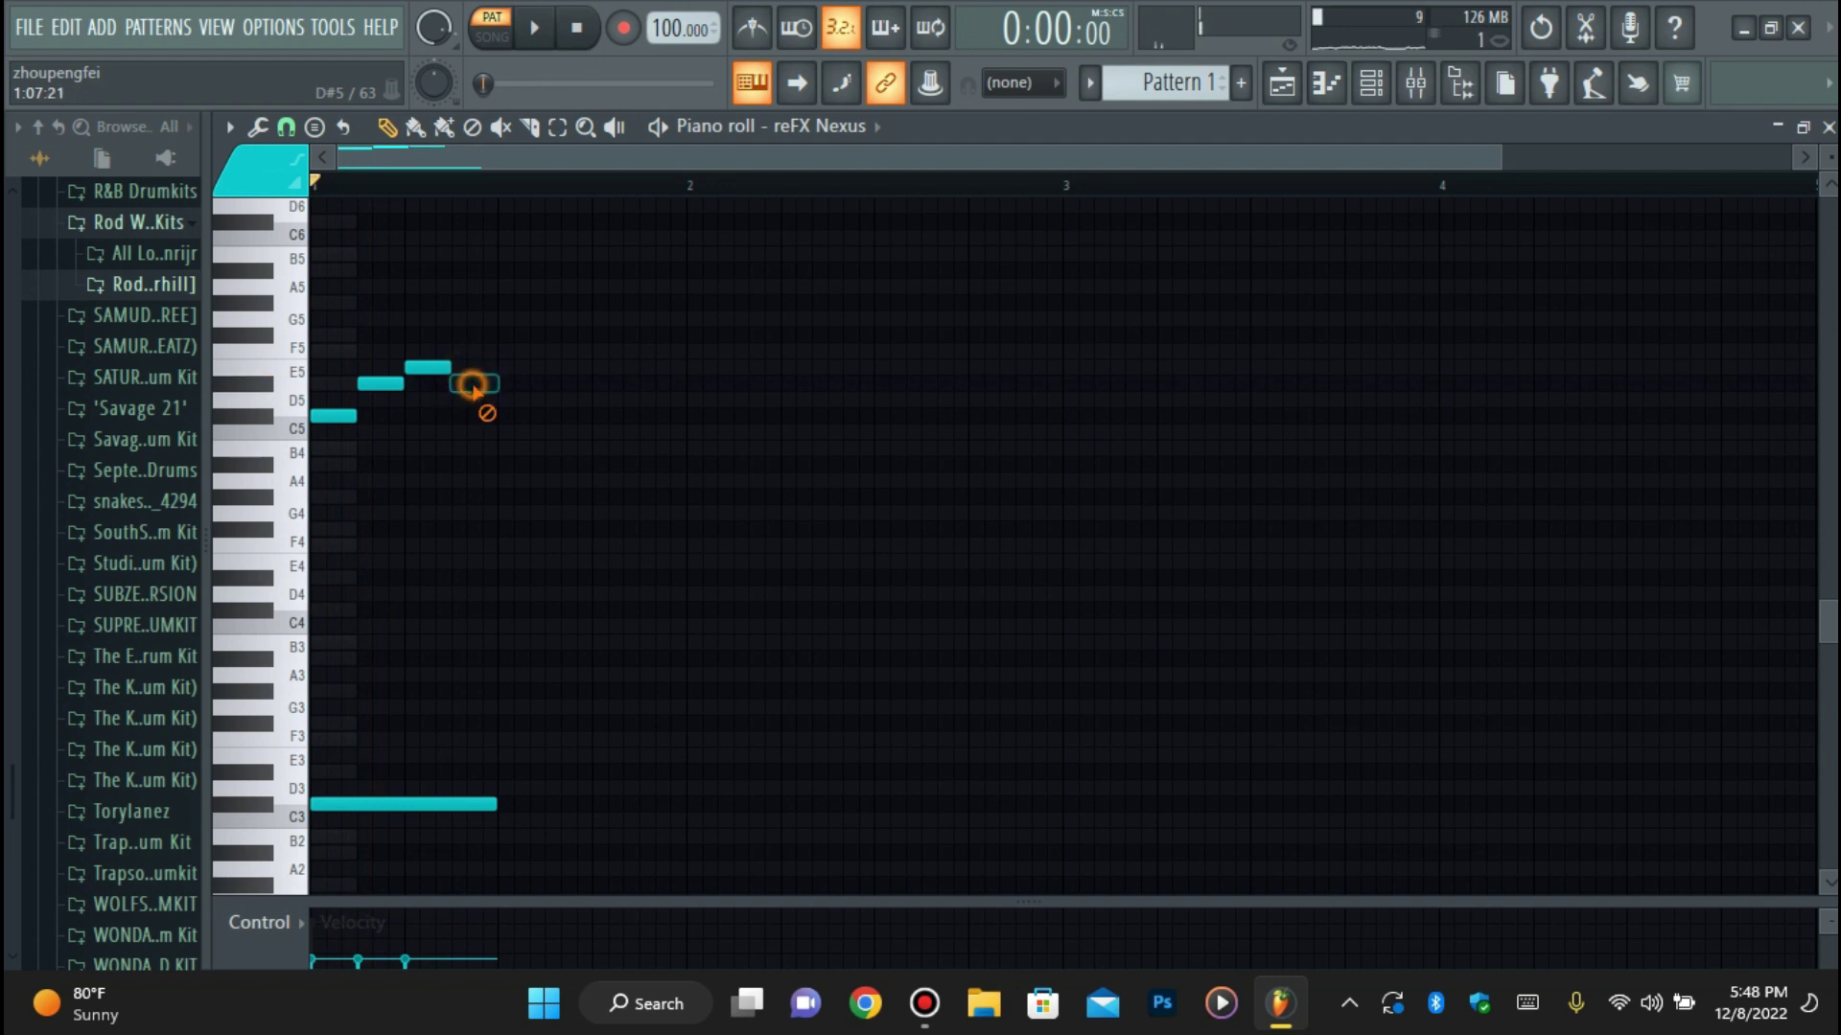
Add a fourth note on E5, preview it with the chopper while playing, and close the chopper without applying it.
{"action": "left_click", "coordinate": [465, 370]}
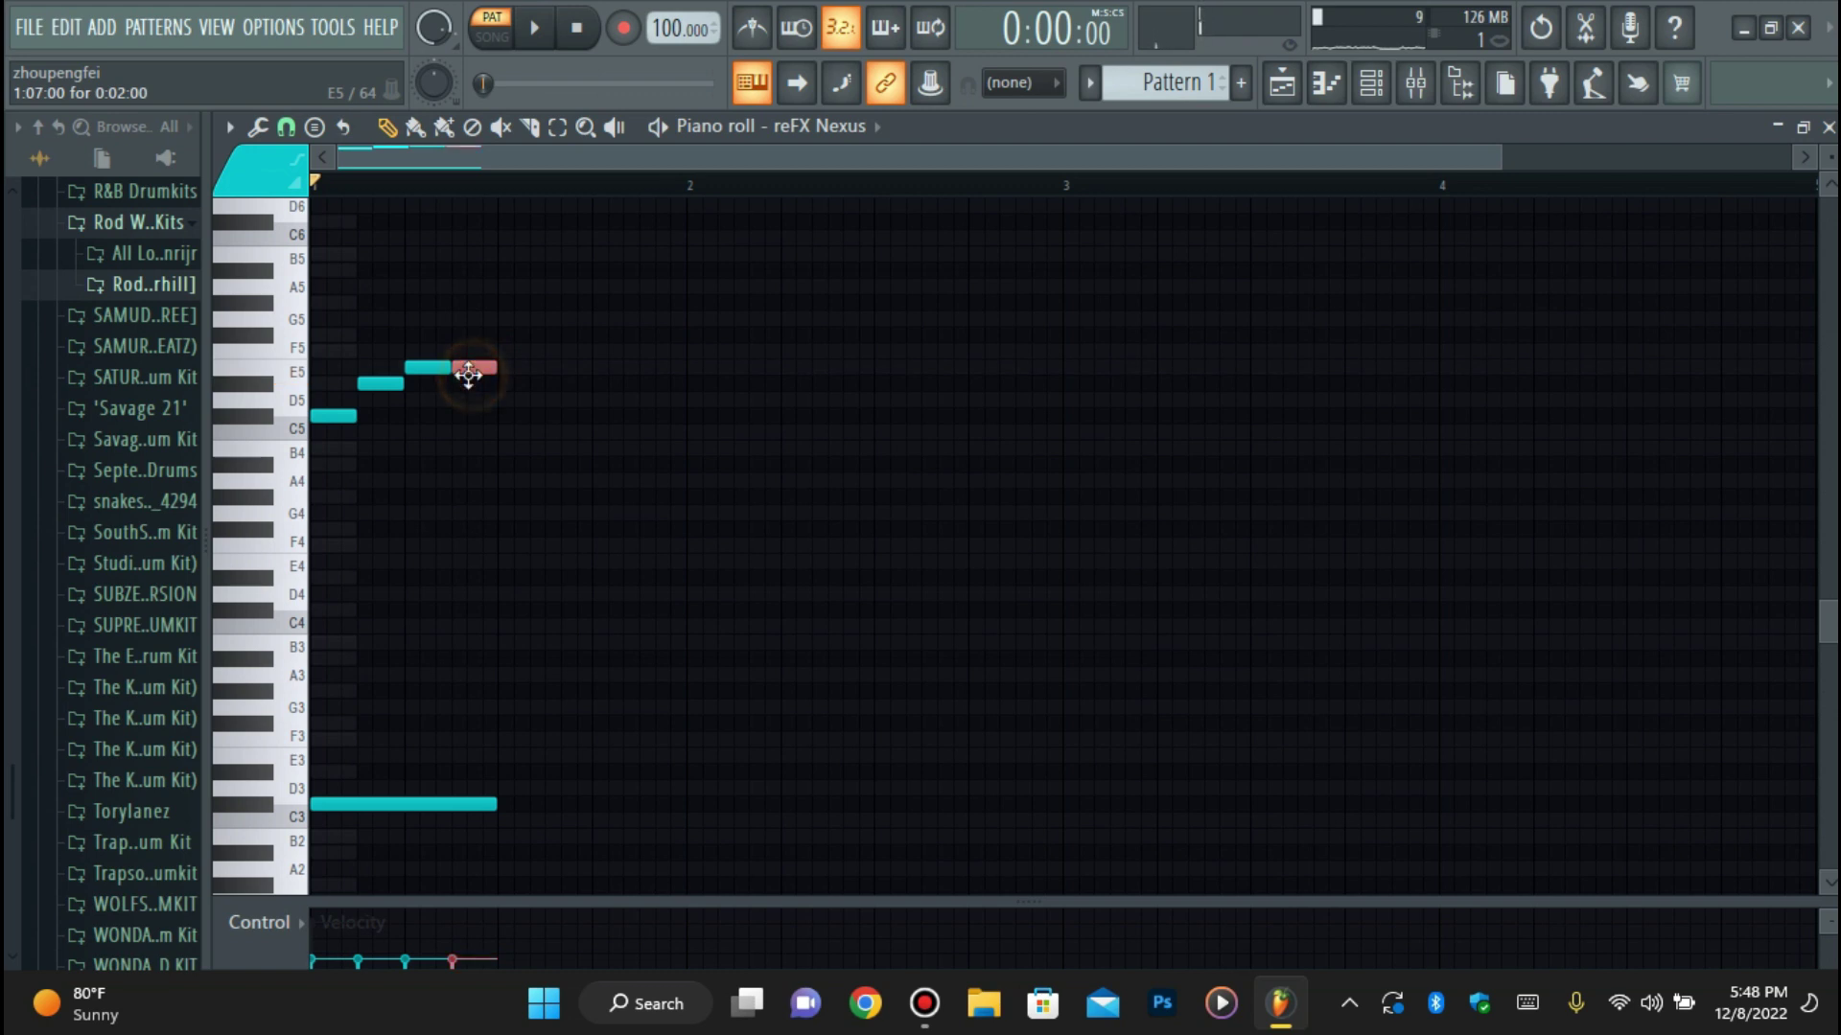
{"action": "key", "text": "alt+u"}
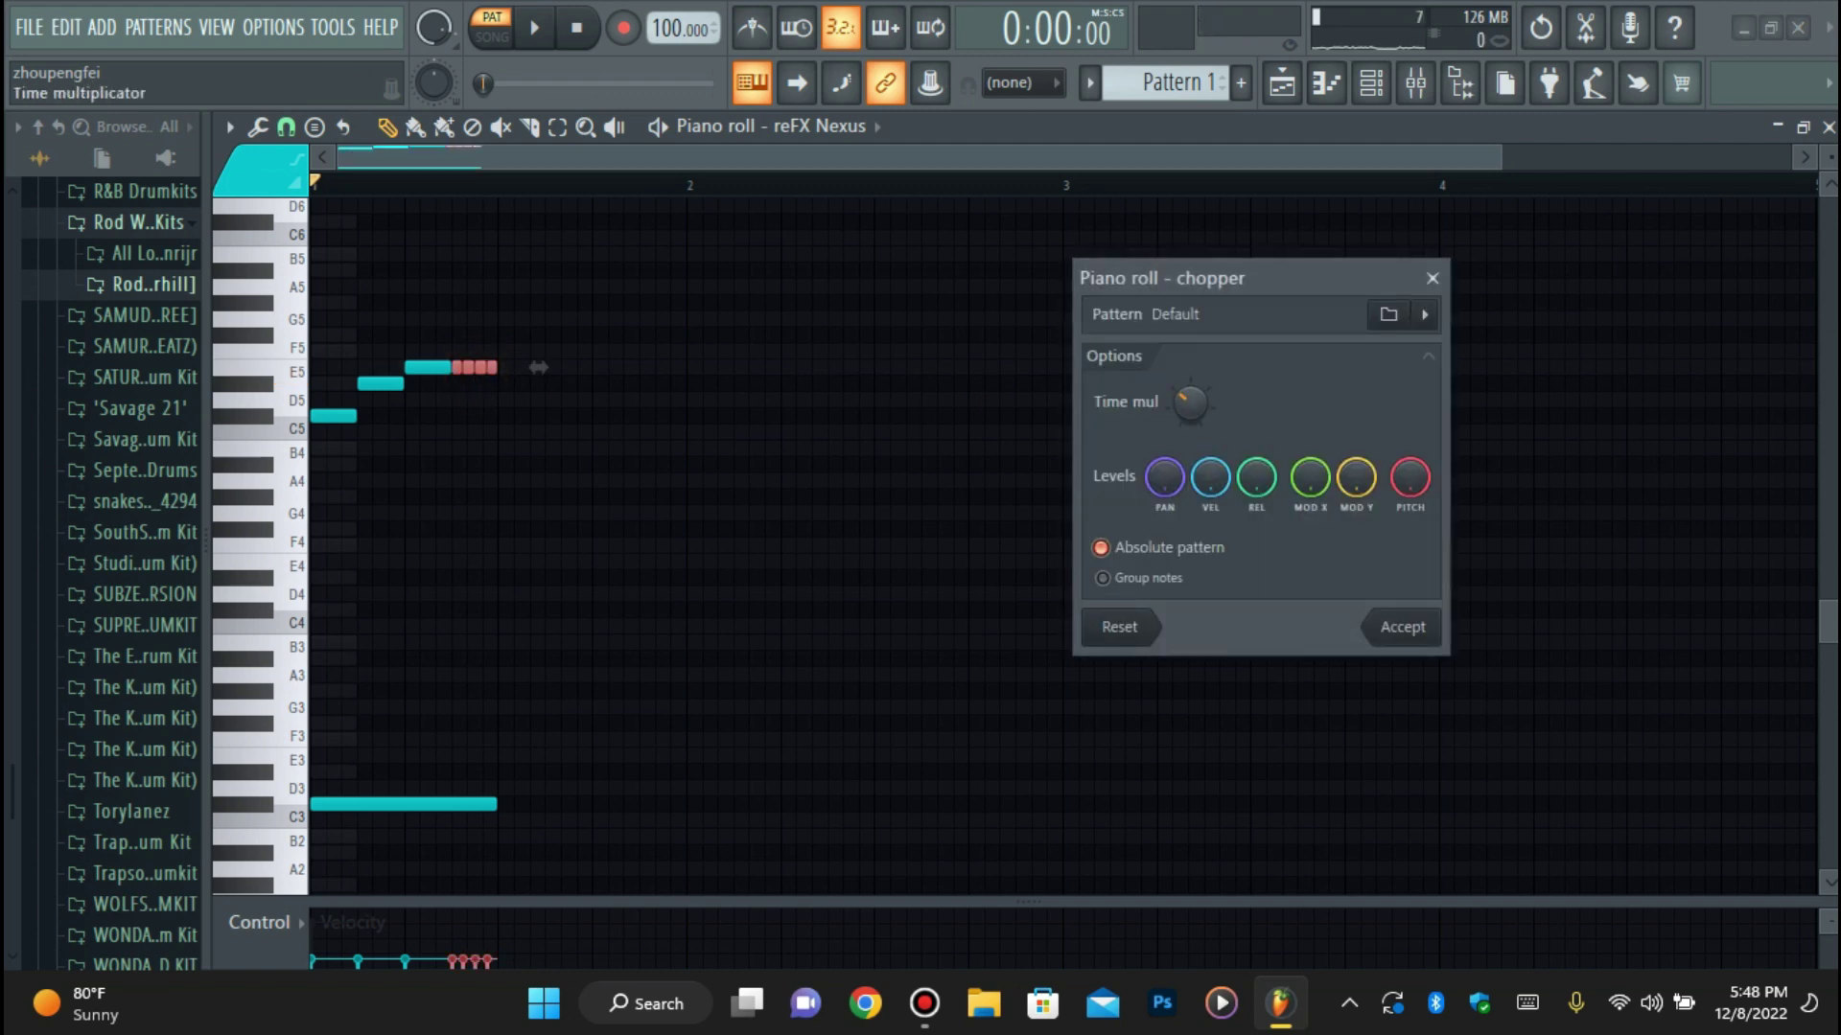
{"action": "key", "text": "space"}
{"action": "scroll", "coordinate": [1190, 403], "scroll_direction": "up", "scroll_amount": 1}
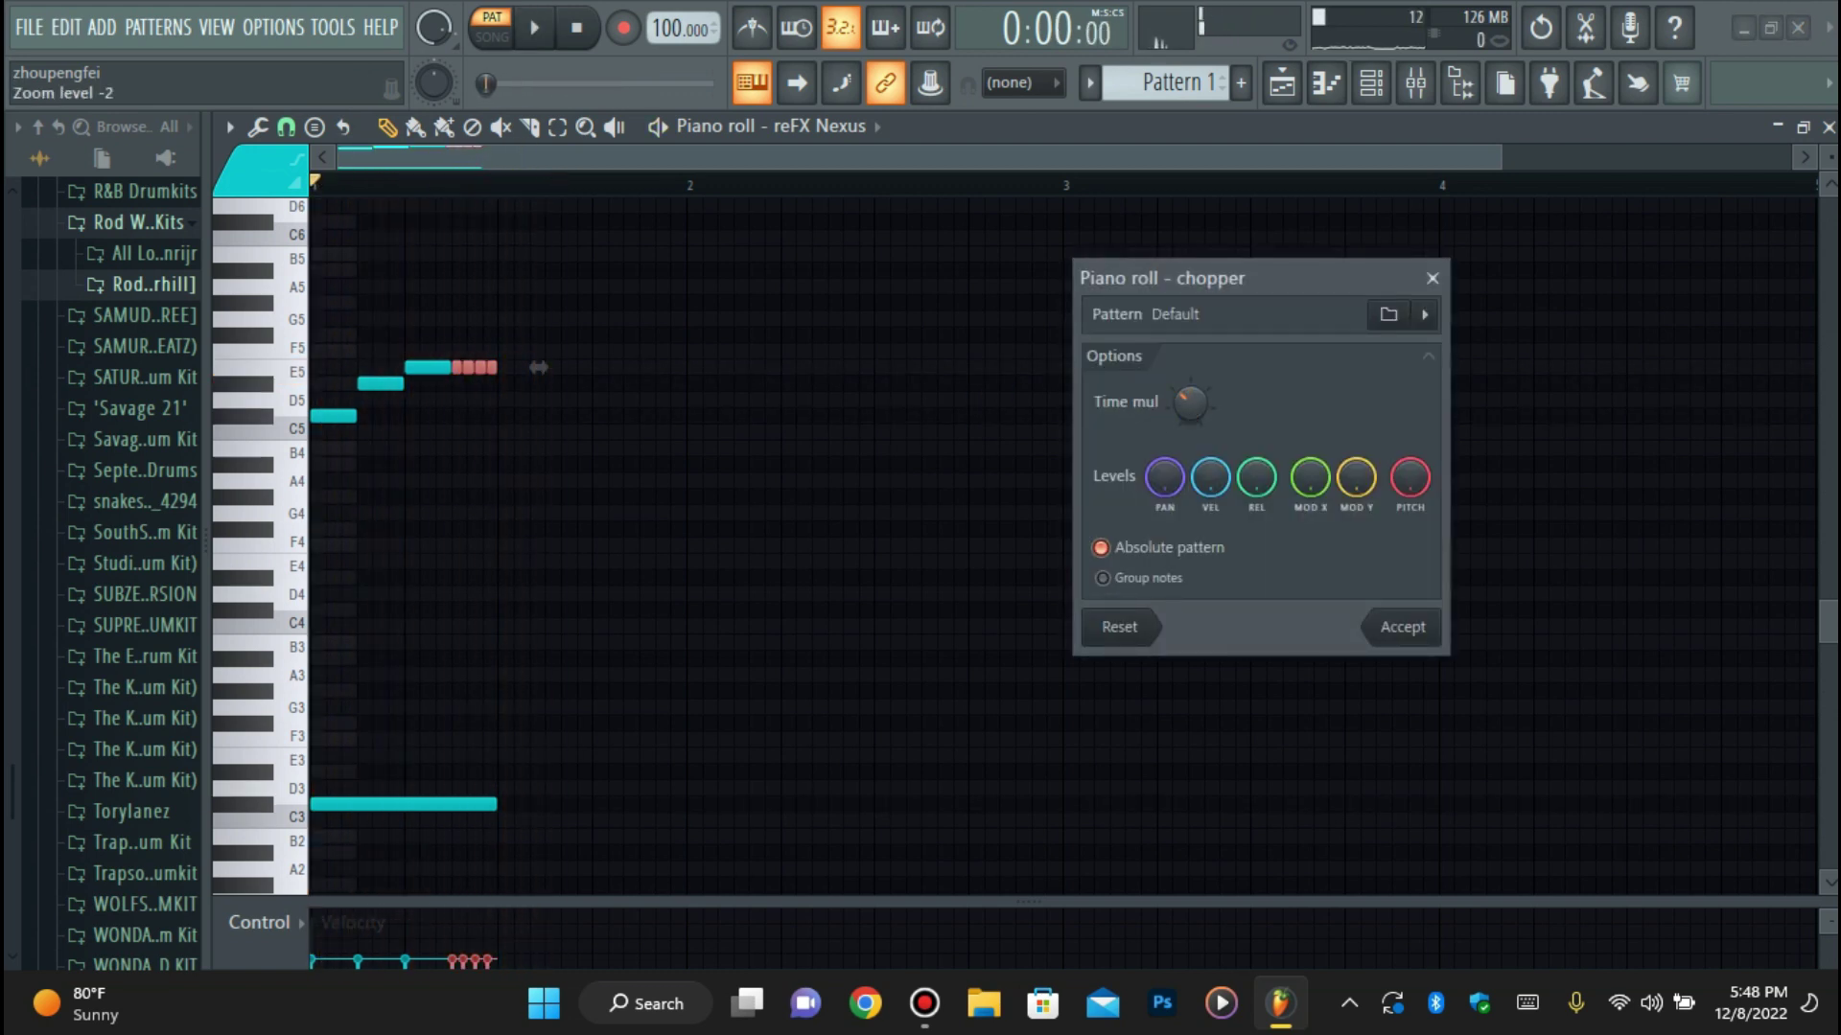
{"action": "key", "text": "space"}
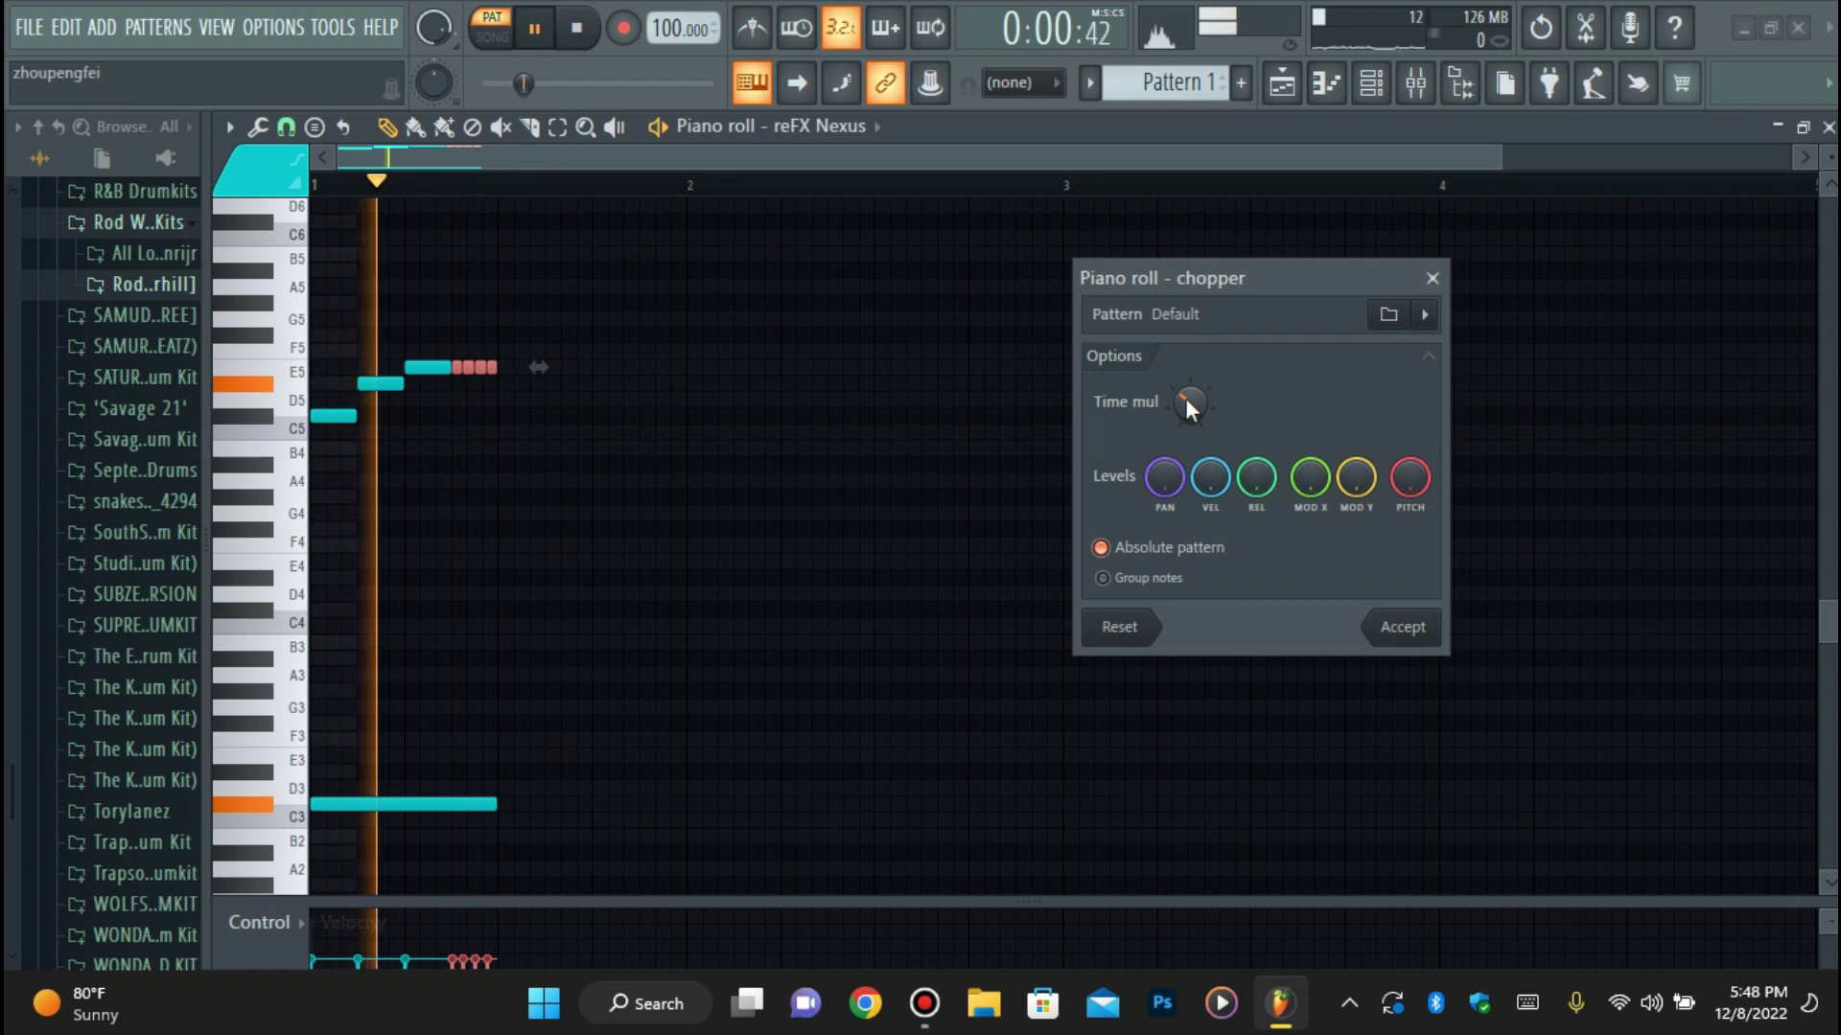
{"action": "left_click", "coordinate": [1433, 280]}
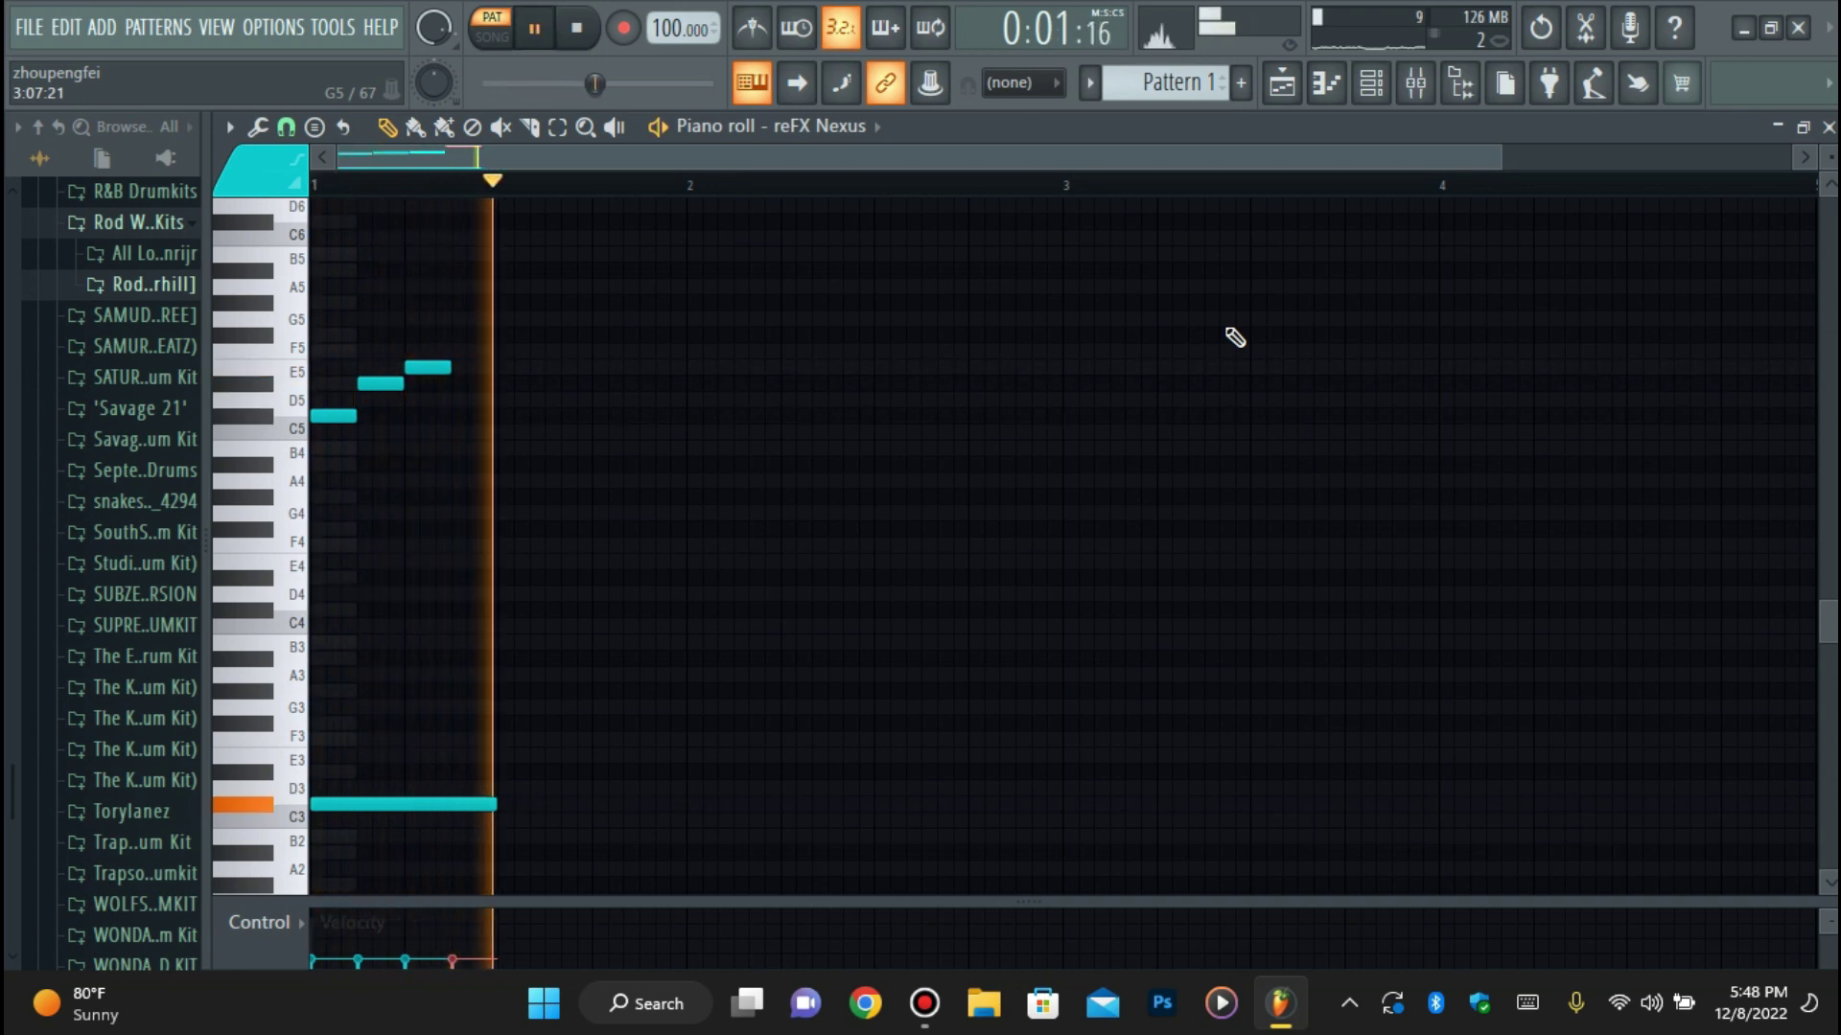
Transpose the pattern down two semitones to start on B4, and set the fourth note to E5 by ear during playback.
{"action": "key", "text": "ctrl+a"}
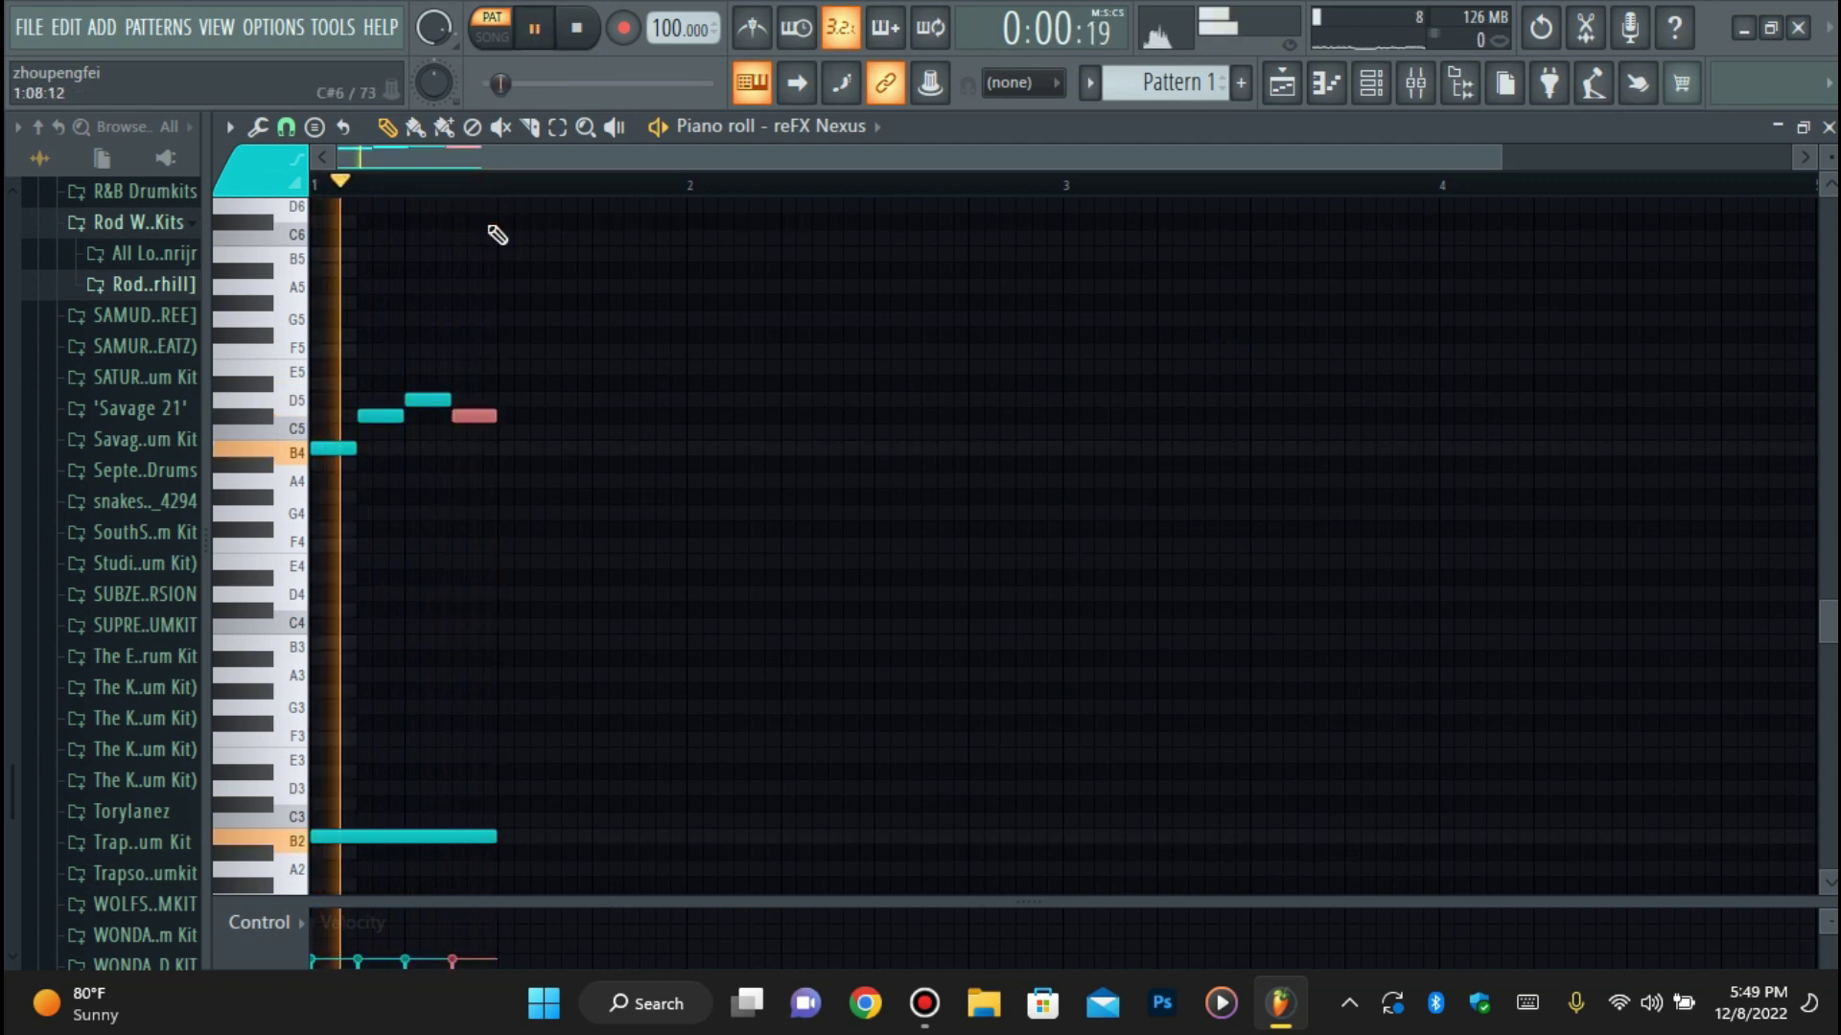
{"action": "key", "text": "space"}
{"action": "key", "text": "shift+Up"}
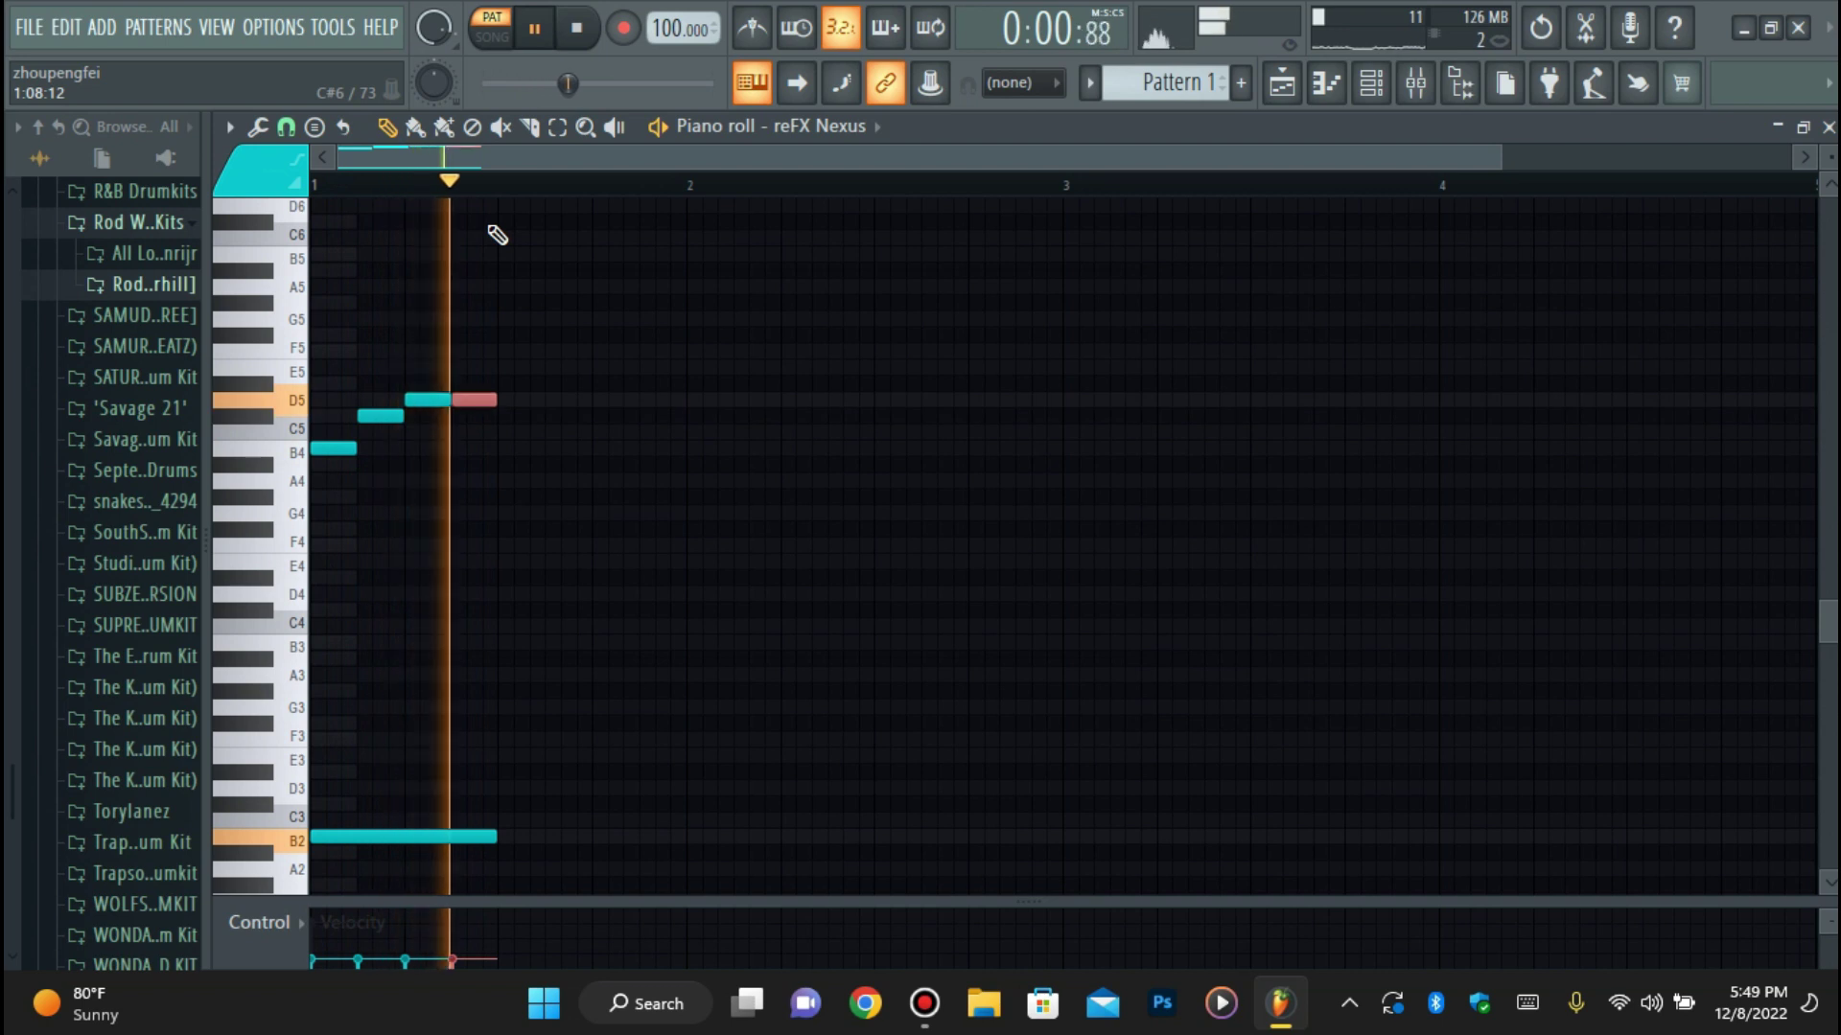
{"action": "key", "text": "shift+Up"}
{"action": "key", "text": "shift+Up"}
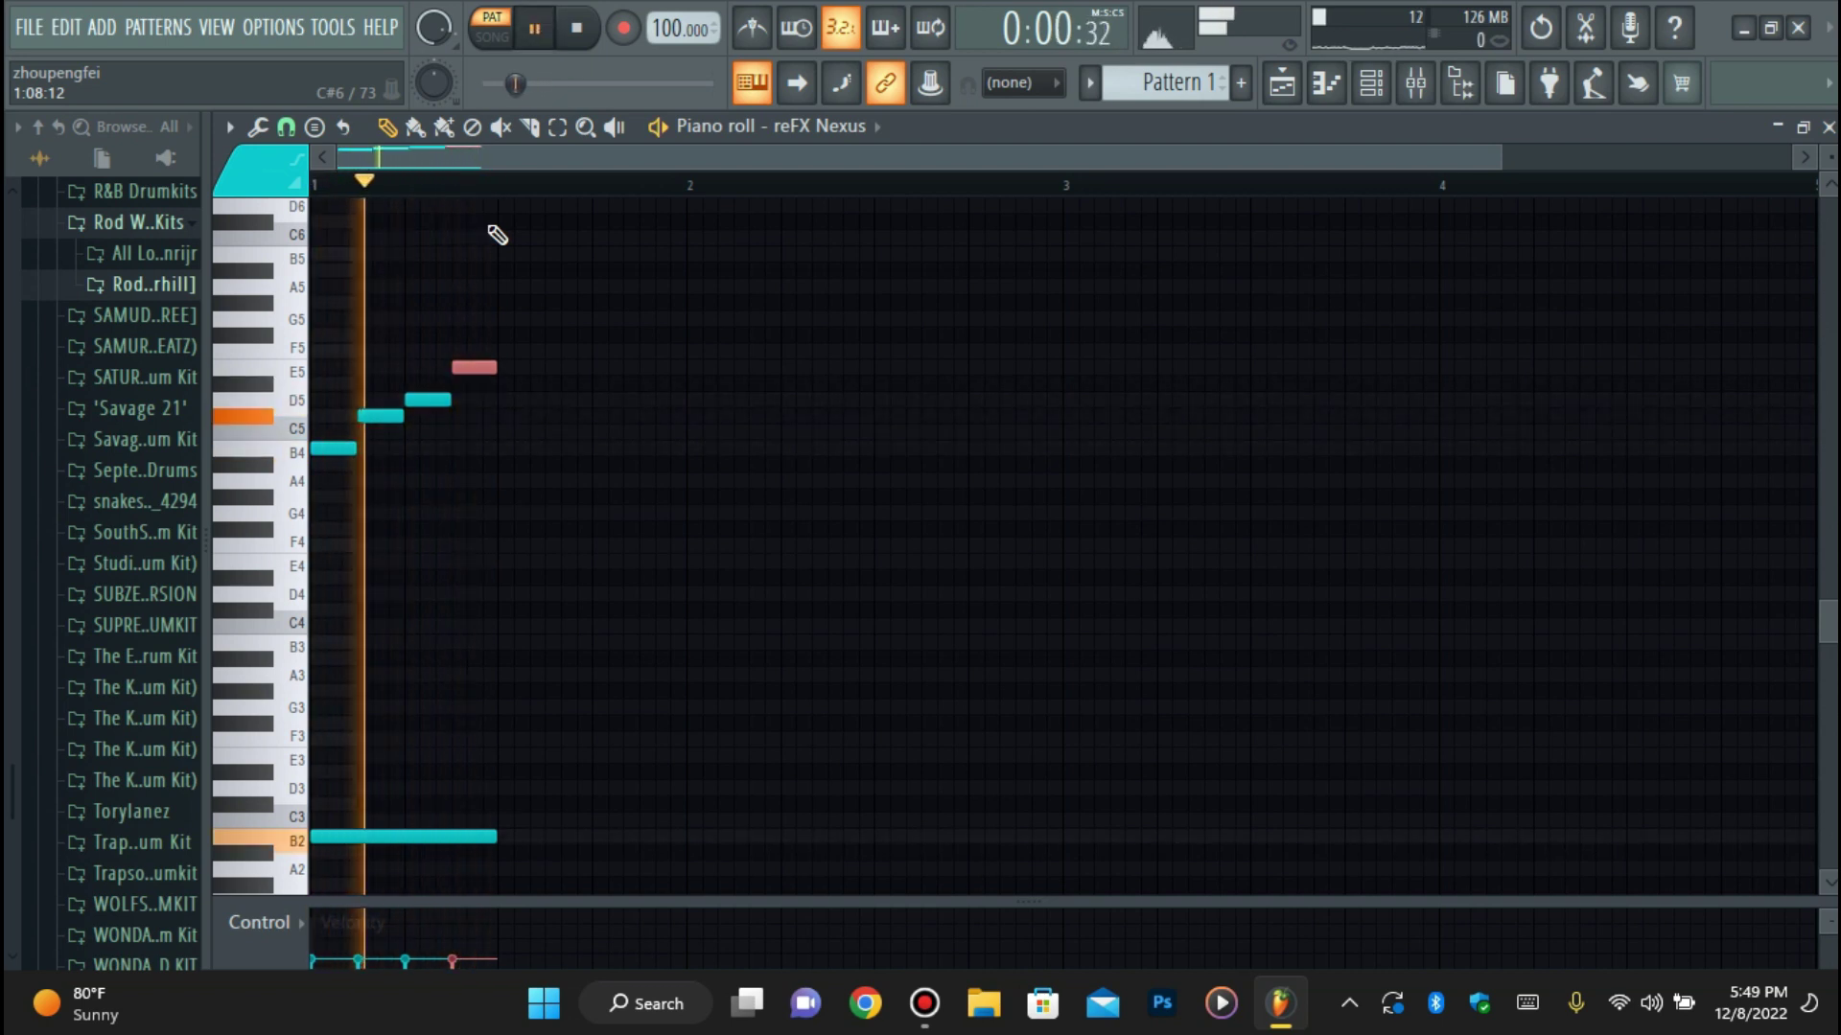
{"action": "key", "text": "shift+Down"}
{"action": "key", "text": "space"}
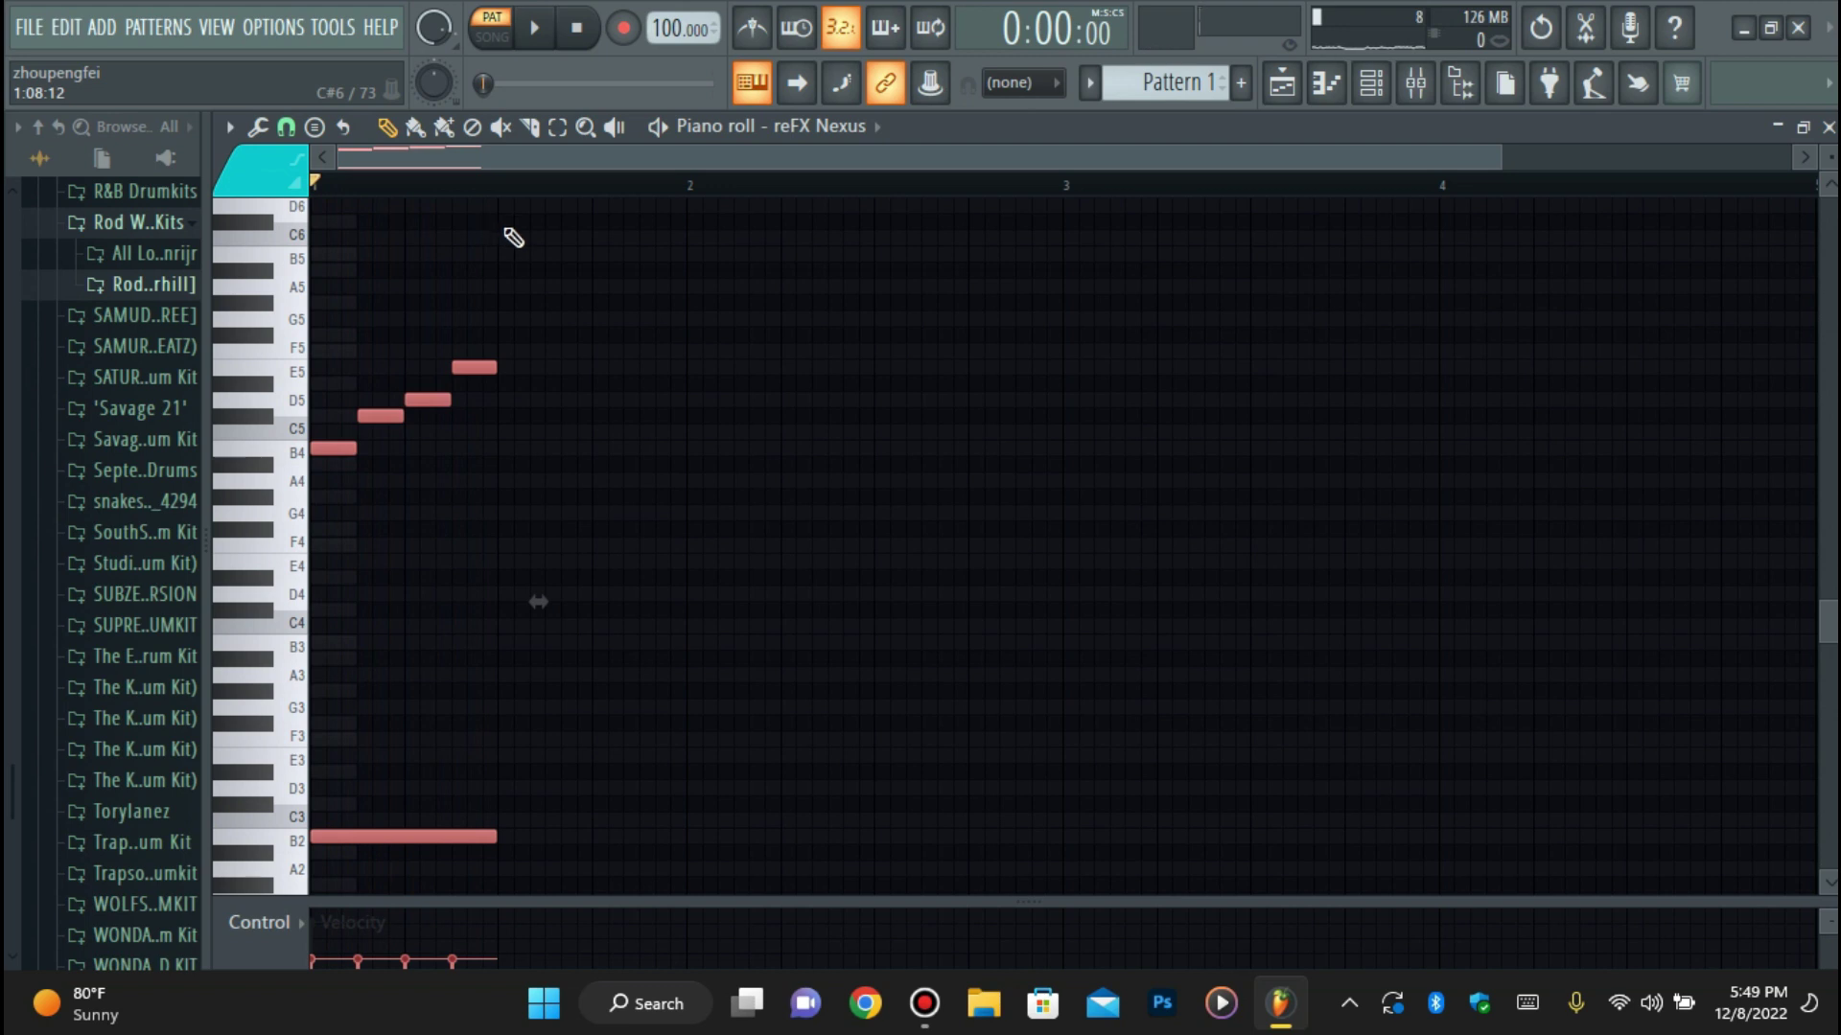
Complete bar 1 with a second copy of the four-note phrase and a full-bar B2 bass note, and duplicate the bar into bar 2.
{"action": "left_click_drag", "start_coordinate": [388, 442], "coordinate": [295, 525]}
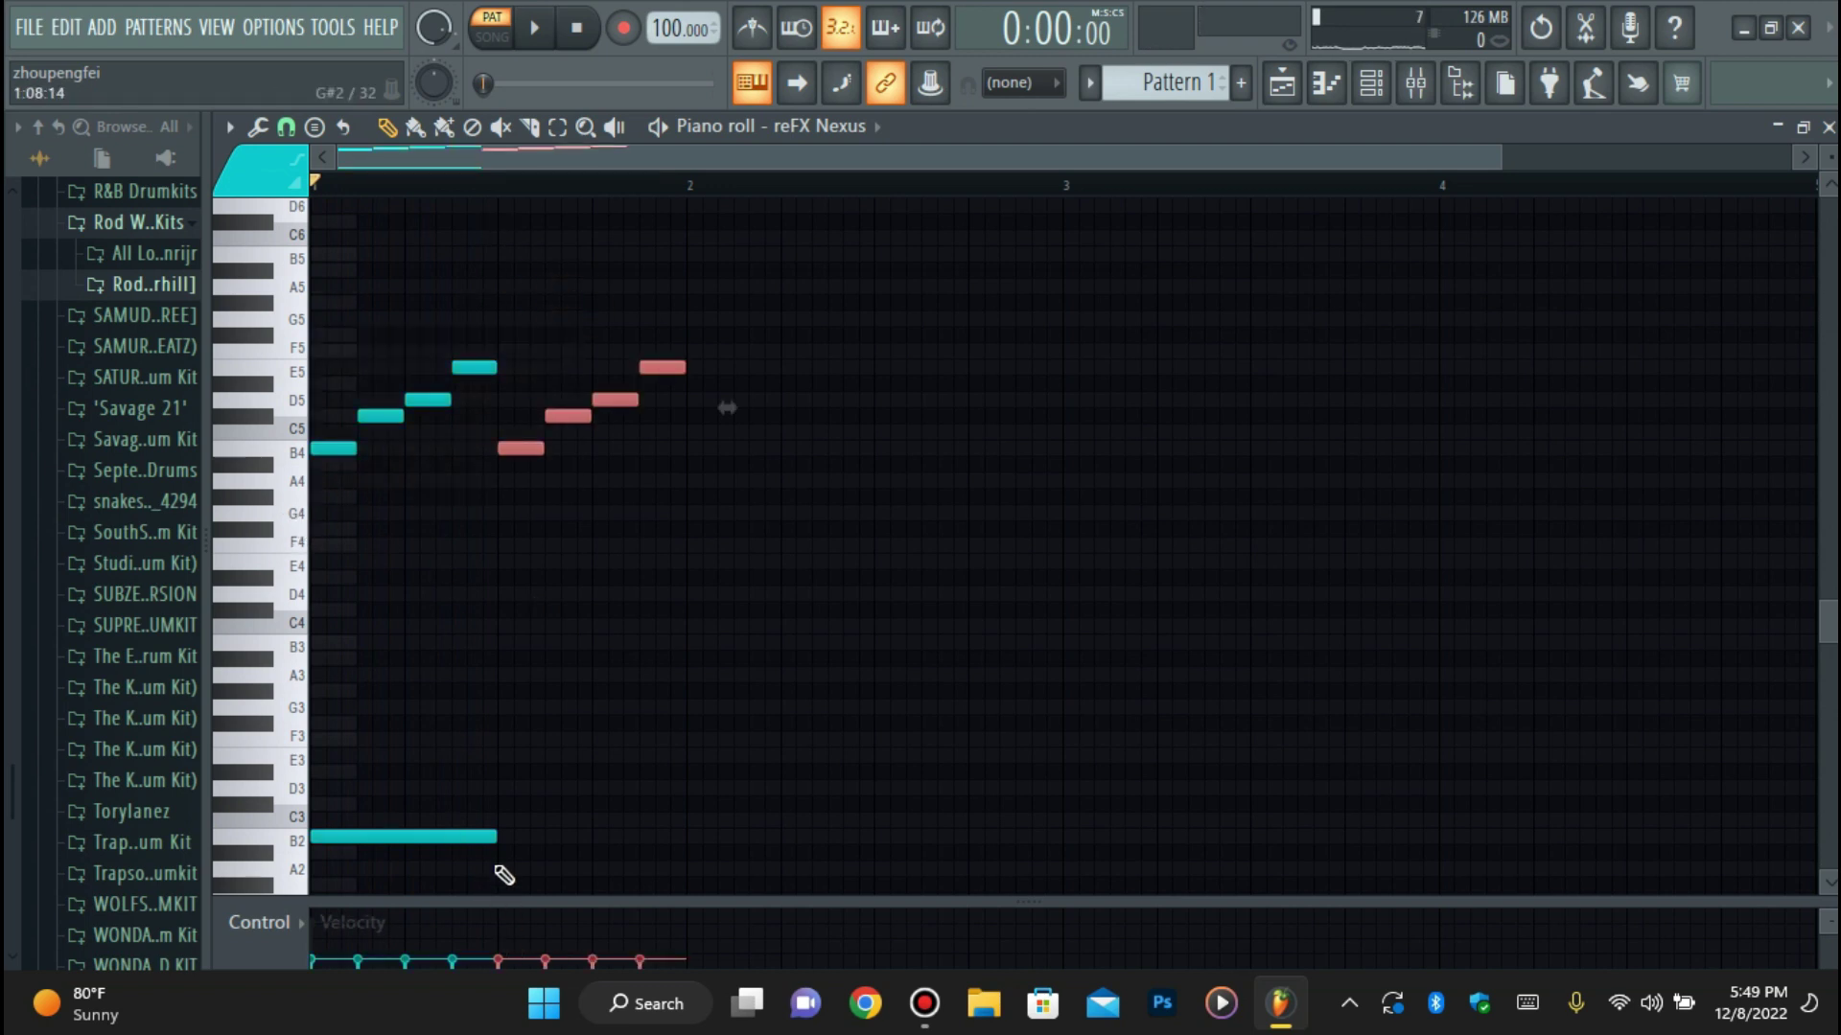
{"action": "left_click_drag", "start_coordinate": [677, 834], "coordinate": [687, 834]}
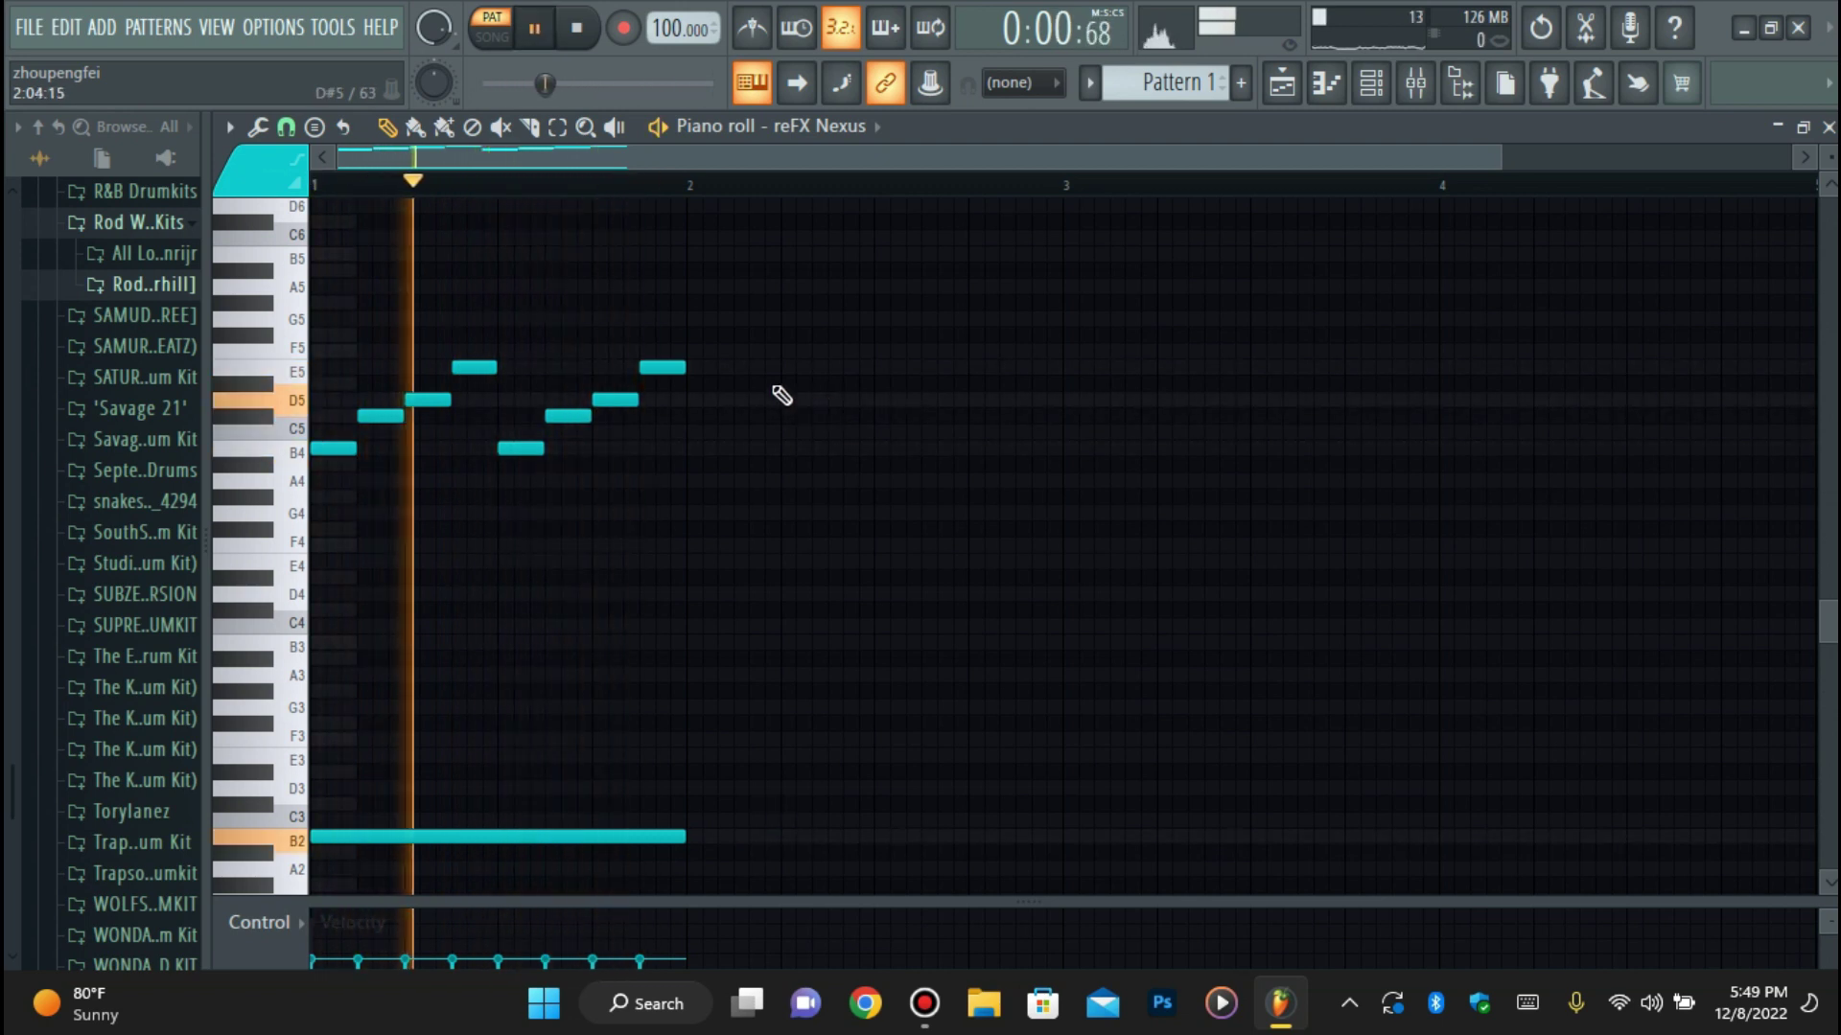
{"action": "key", "text": "ctrl+b"}
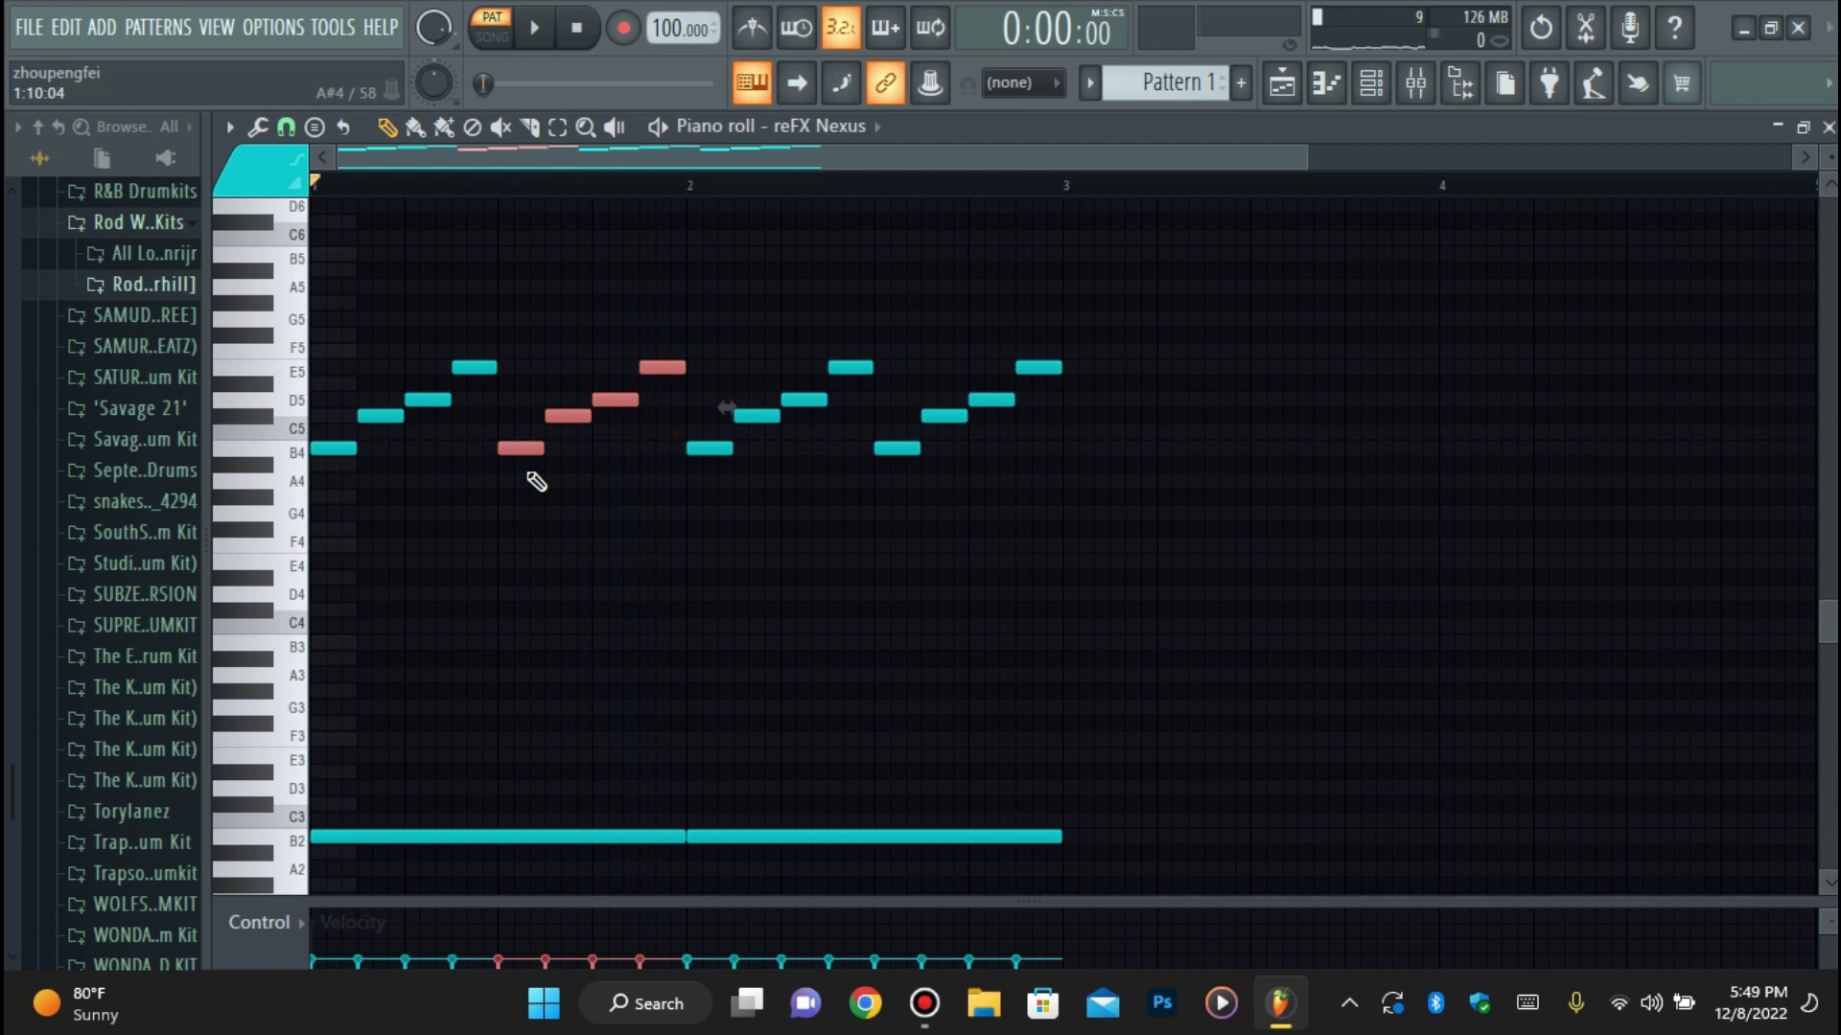
Try the chopper and the horizontal score flipper on the second phrase of bar 1, closing both without applying them.
{"action": "key", "text": "alt+u"}
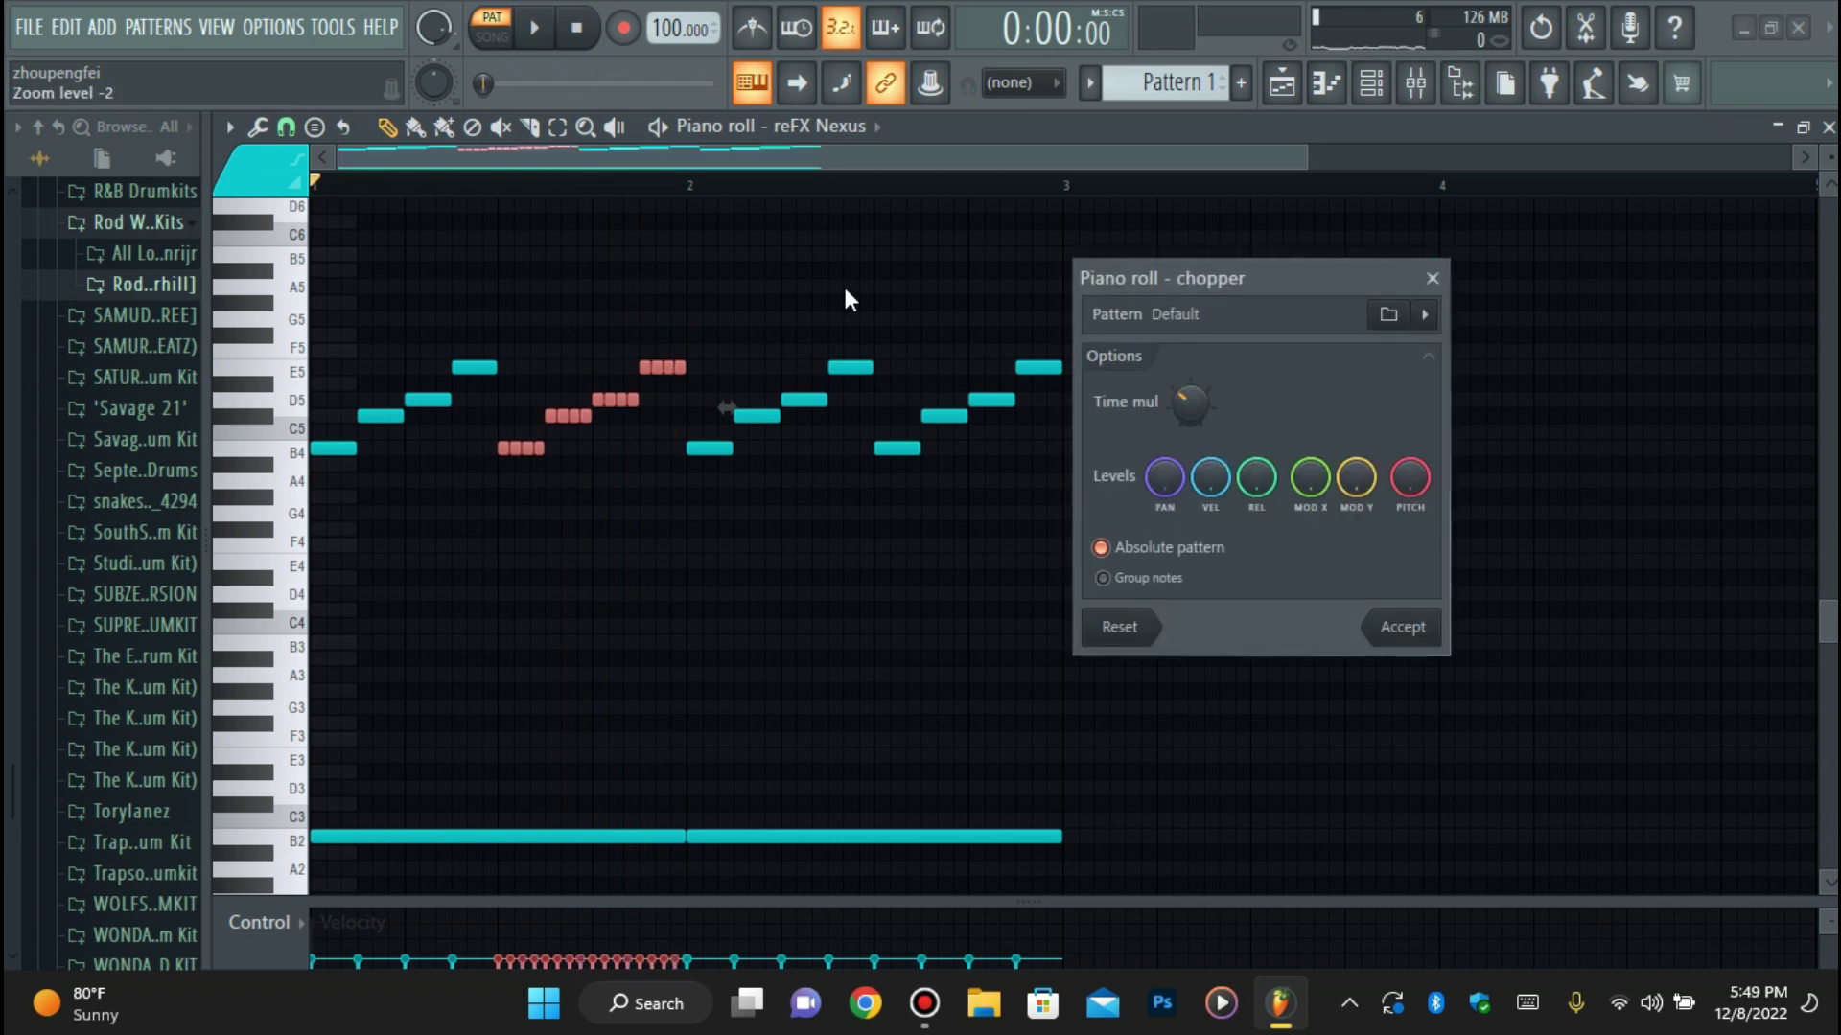
{"action": "left_click", "coordinate": [1433, 280]}
{"action": "key", "text": "alt+y"}
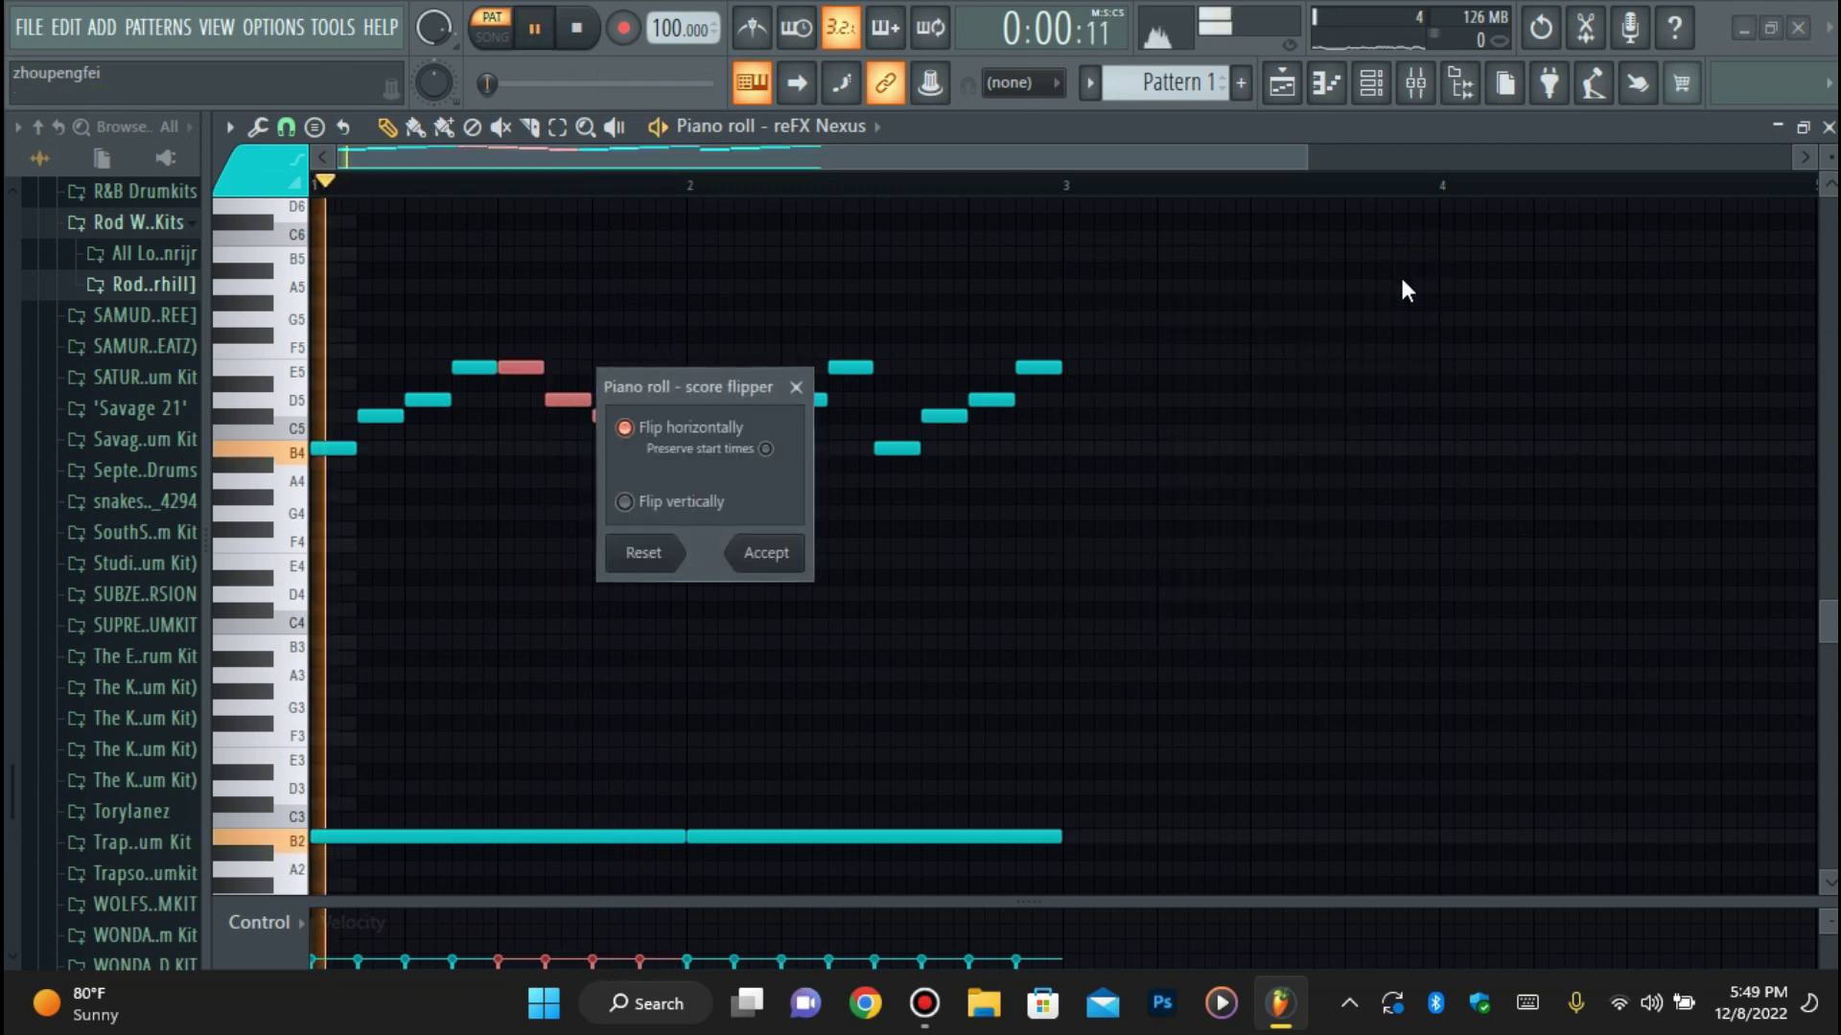
{"action": "left_click", "coordinate": [795, 387]}
Try the second phrase of bar 1 one, two and three semitones lower while the pattern plays.
{"action": "key", "text": "shift+Down"}
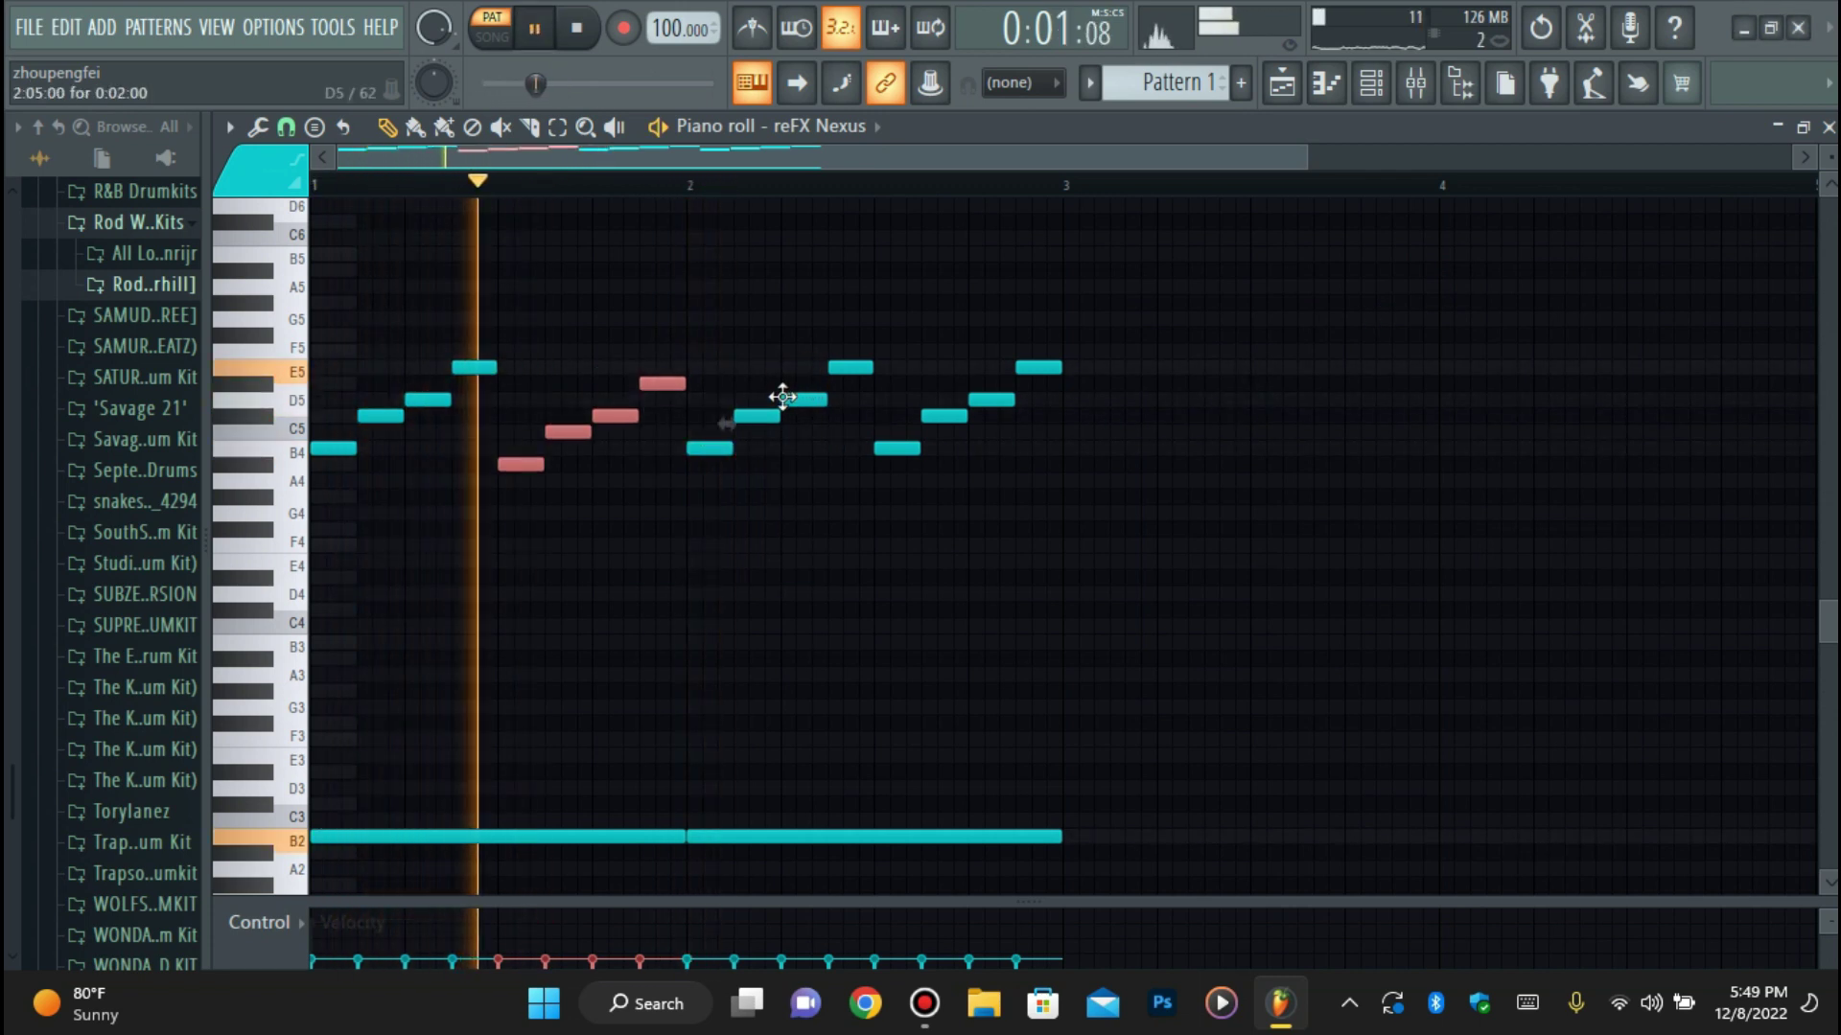
{"action": "key", "text": "space"}
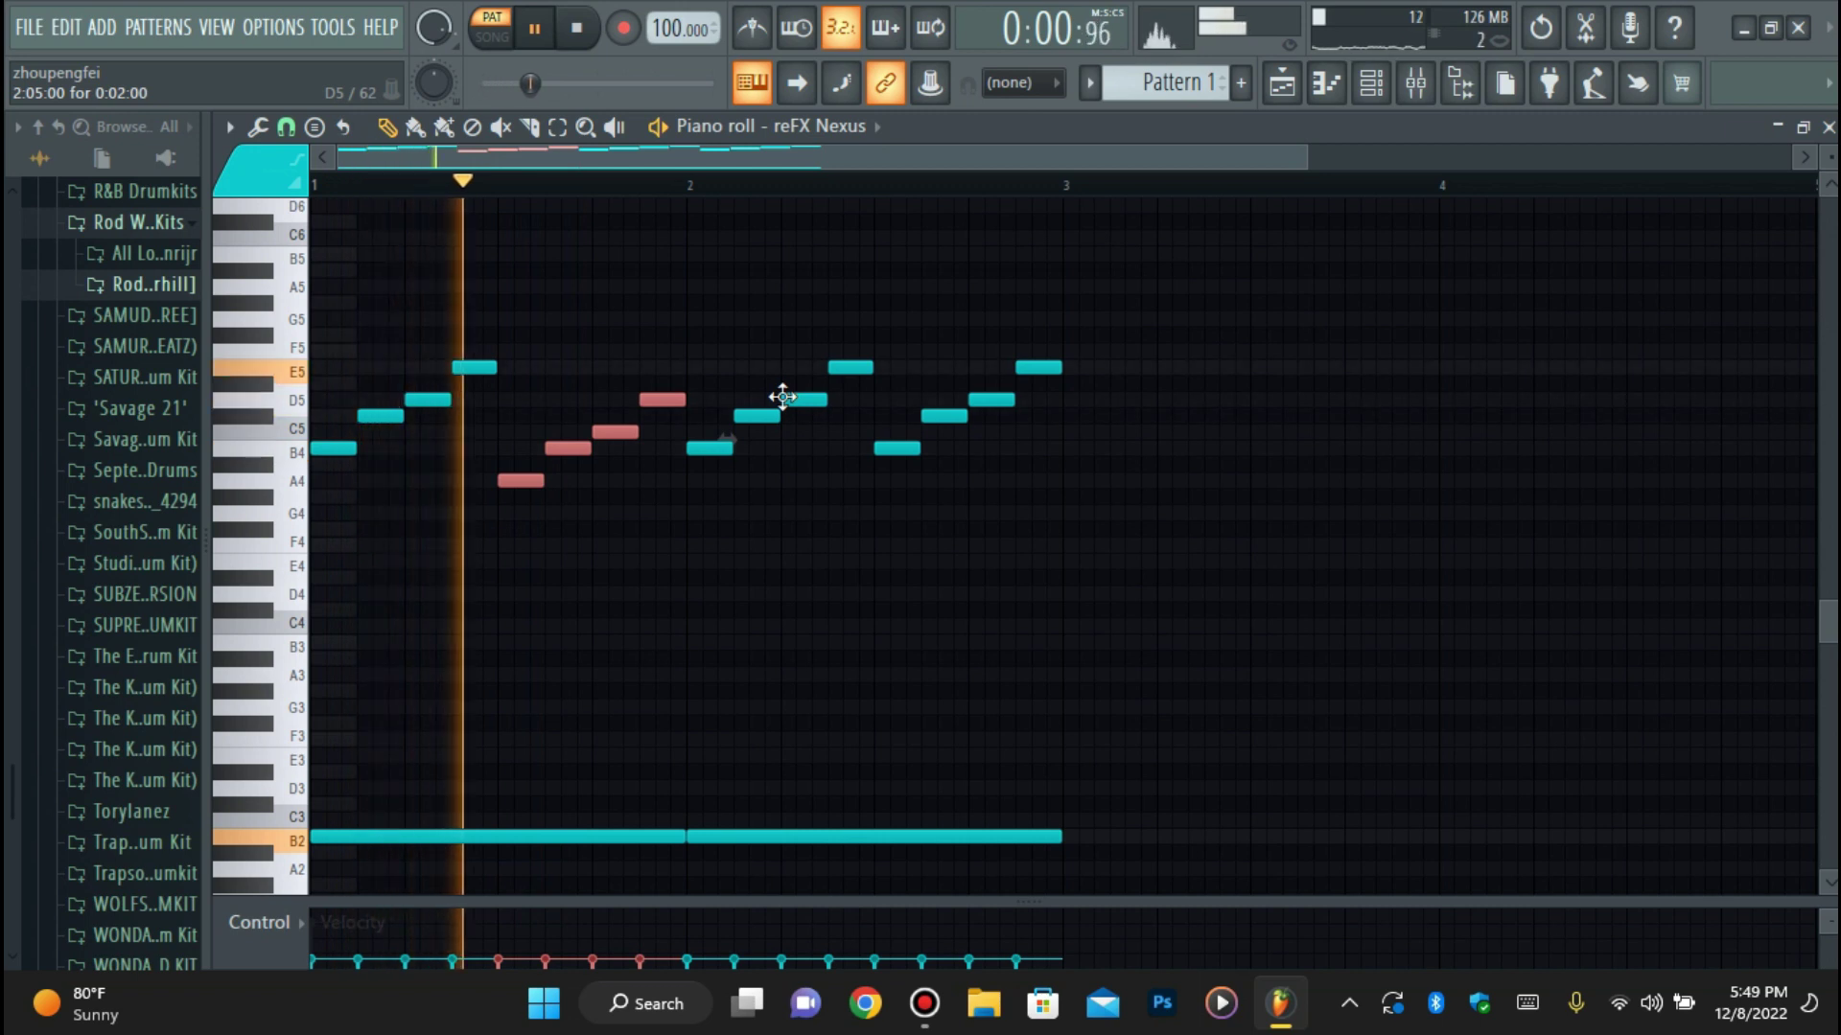
{"action": "key", "text": "shift+Down"}
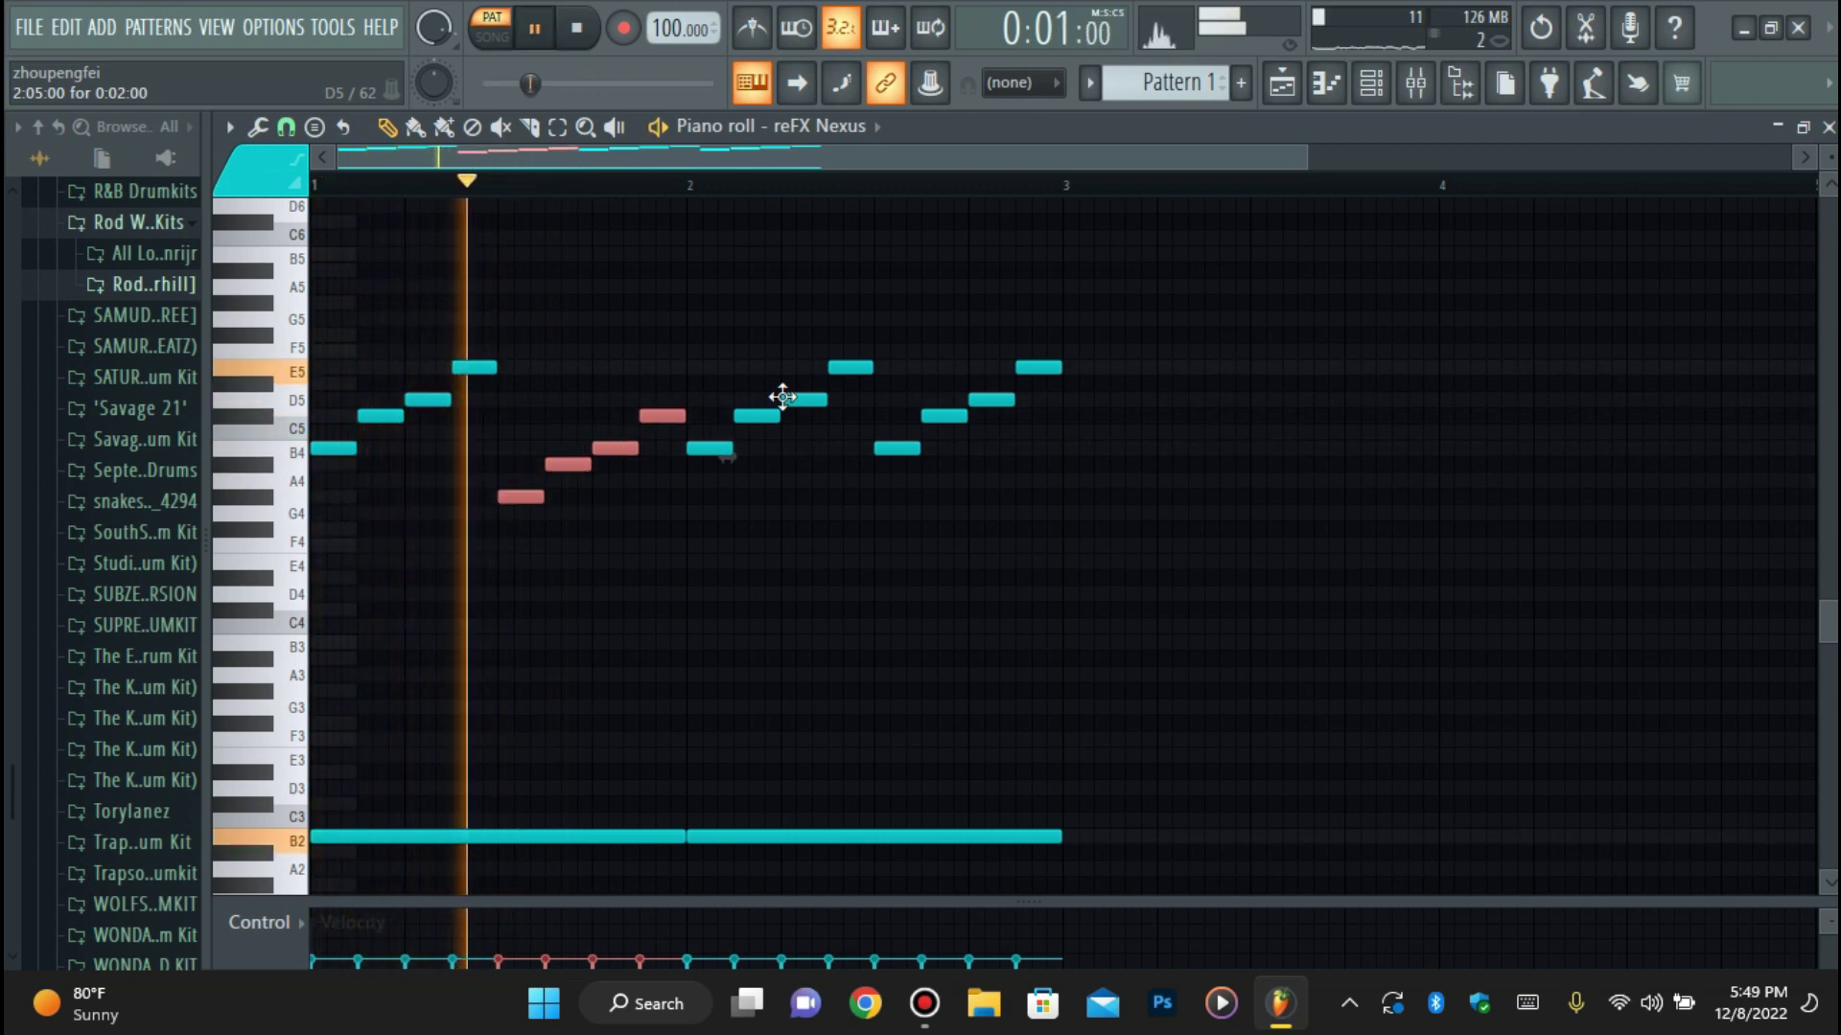
Transpose the whole pattern down two semitones and match the second phrase of bar 1 to the first, starting on A4.
{"action": "key", "text": "ctrl+a"}
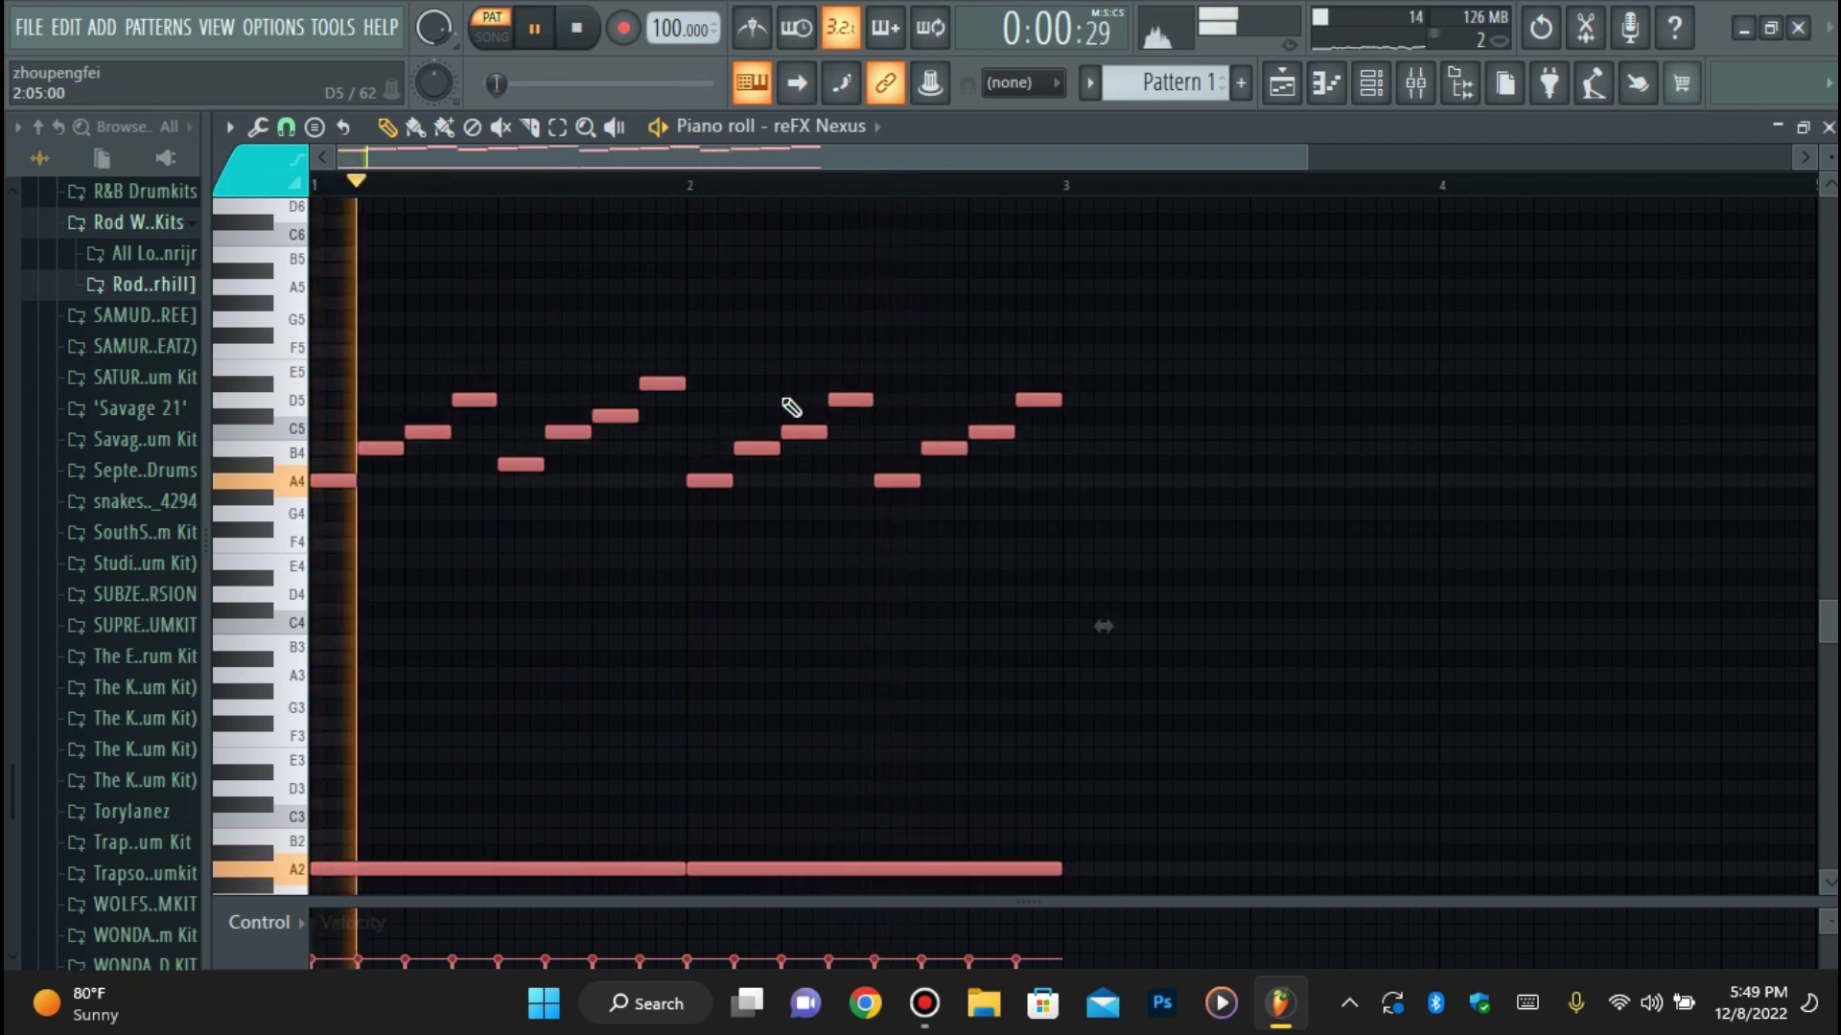
{"action": "left_click_drag", "start_coordinate": [662, 364], "coordinate": [527, 460]}
{"action": "key", "text": "shift+Down"}
{"action": "key", "text": "space"}
{"action": "key", "text": "space"}
Raise all notes one octave, lower them three semitones so the phrases start on F#5, and play the pattern.
{"action": "key", "text": "ctrl+a"}
{"action": "key", "text": "ctrl+Up"}
{"action": "key", "text": "shift+Down"}
{"action": "key", "text": "shift+Down"}
{"action": "key", "text": "shift+Down"}
{"action": "key", "text": "space"}
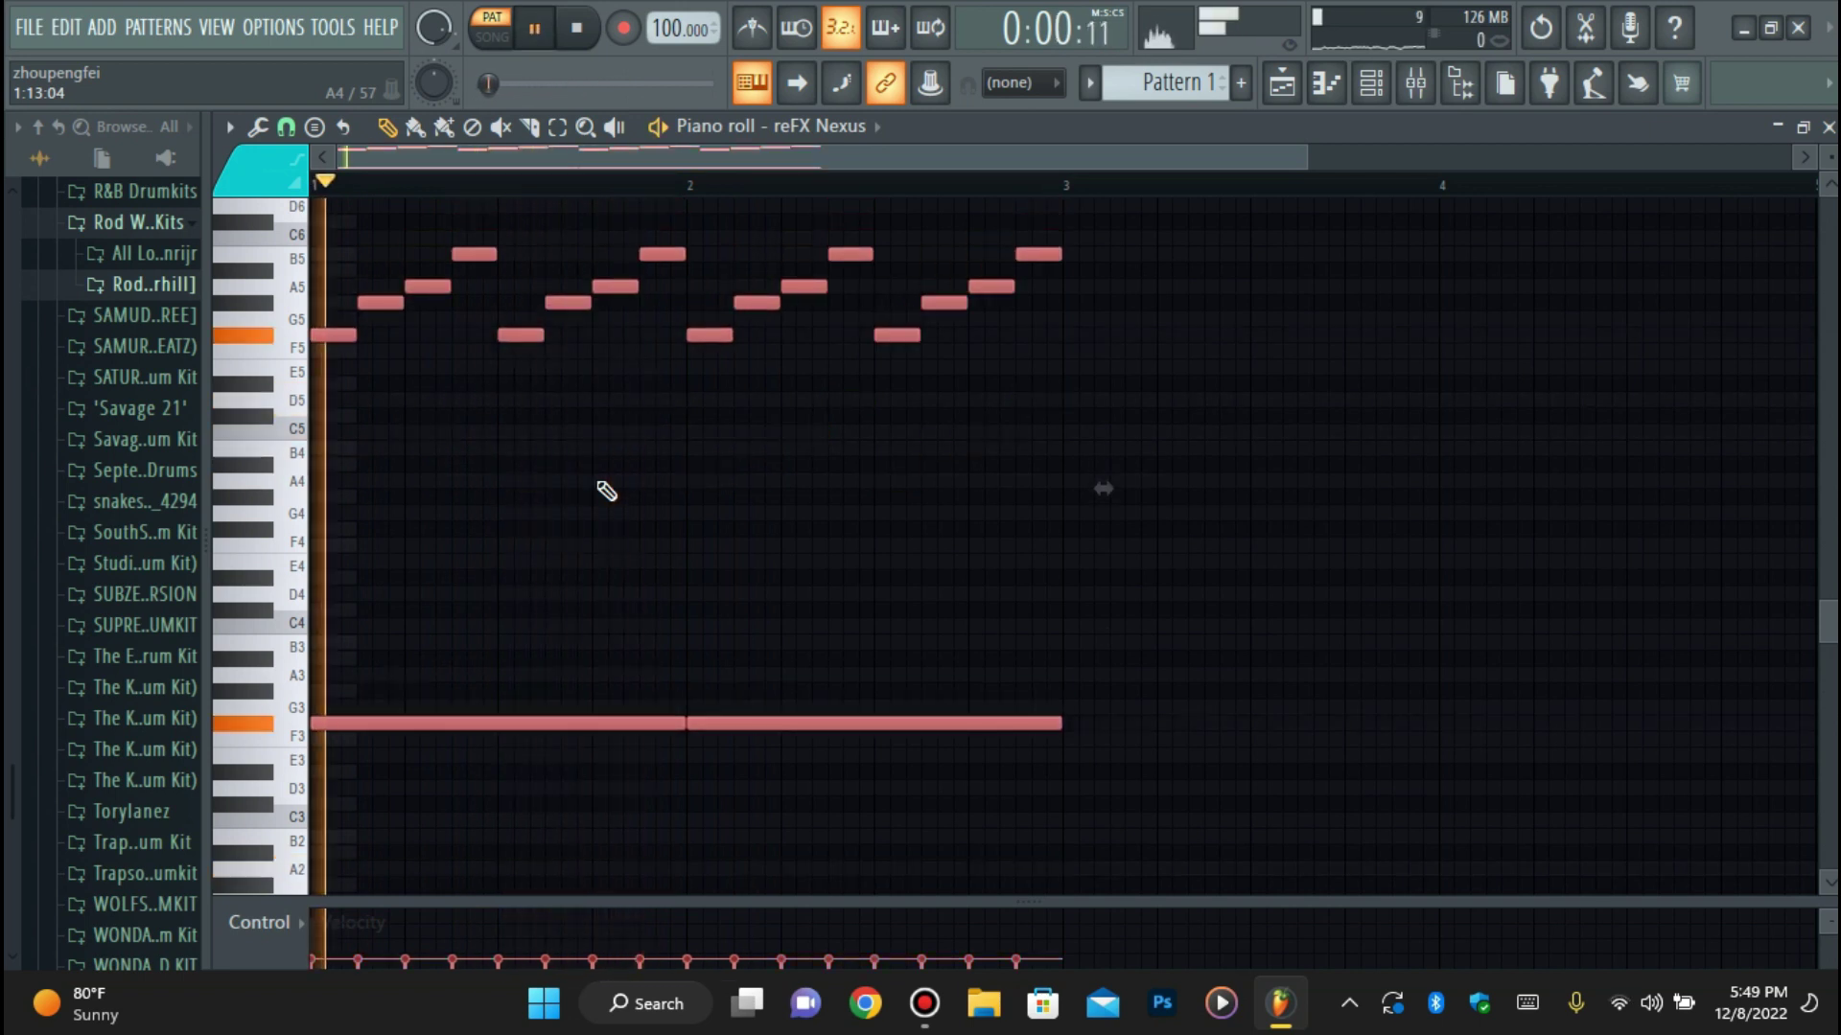
{"action": "key", "text": "space"}
{"action": "key", "text": "space"}
Lower the bass notes an octave and transpose the pattern to start on D#5 over a D#2 bass, playing the result.
{"action": "key", "text": "shift+Down"}
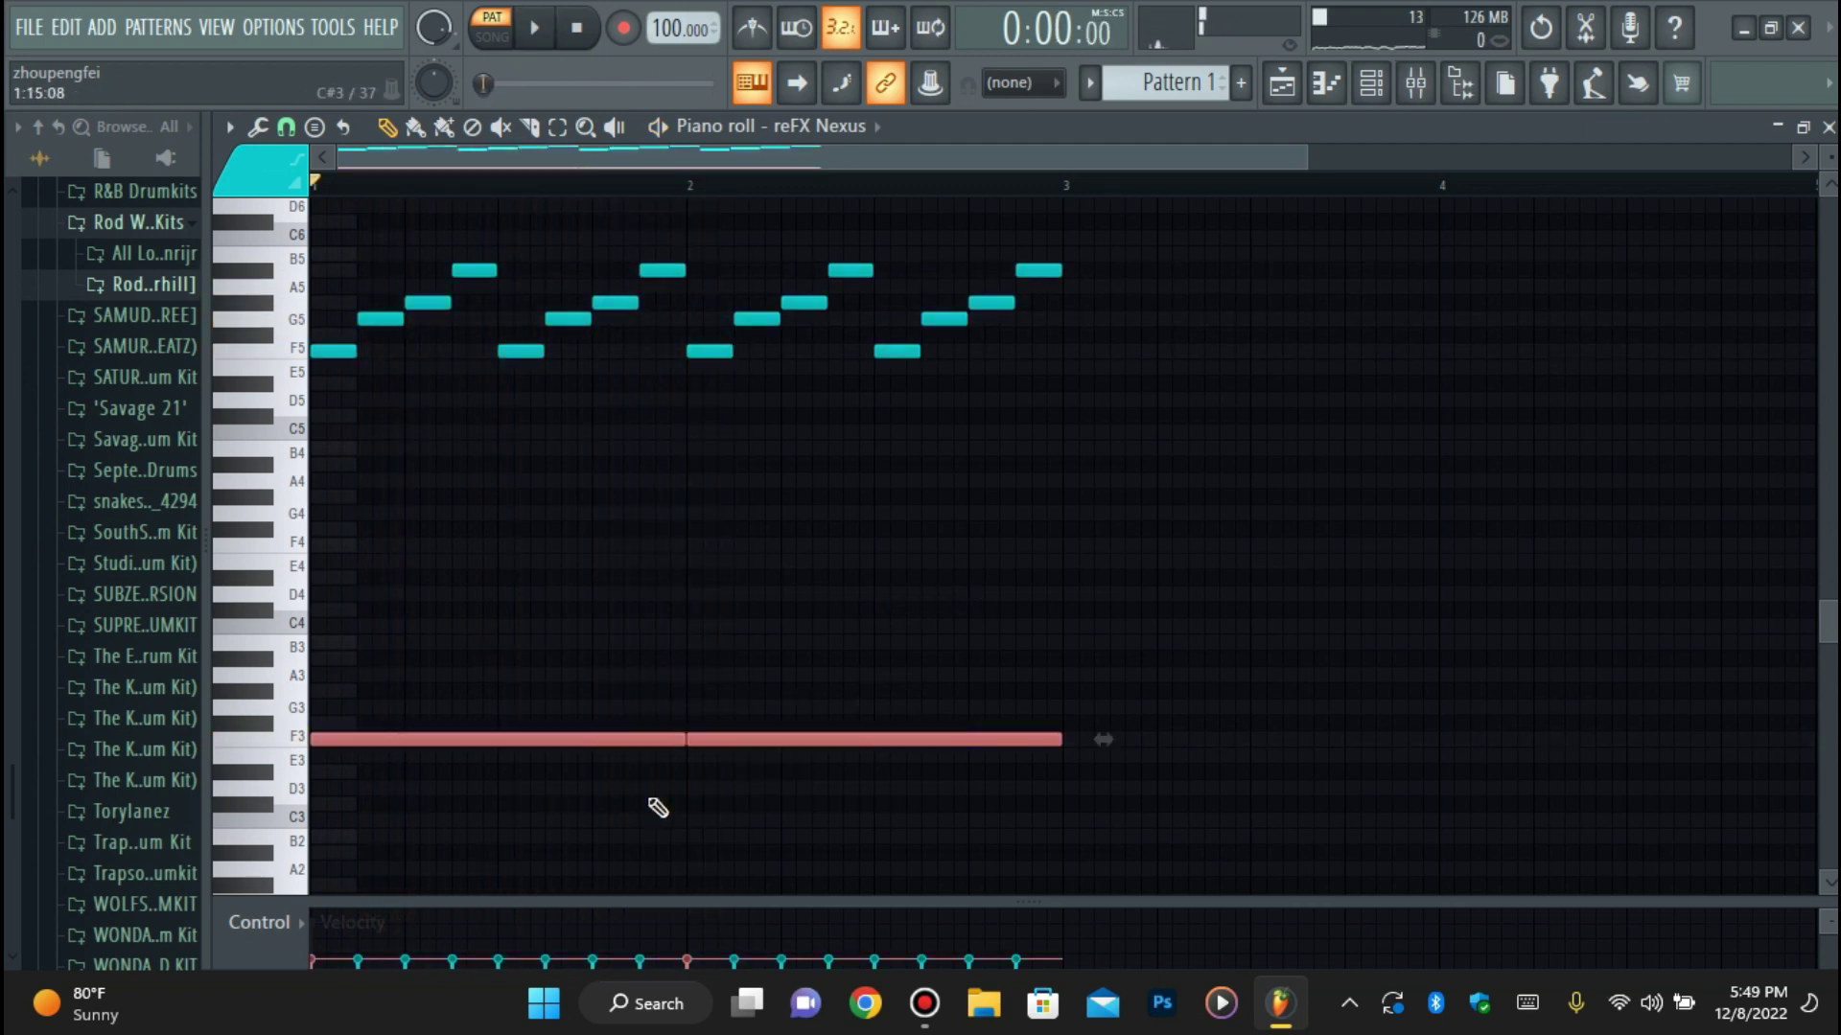
{"action": "key", "text": "shift+Down"}
{"action": "key", "text": "shift+Down"}
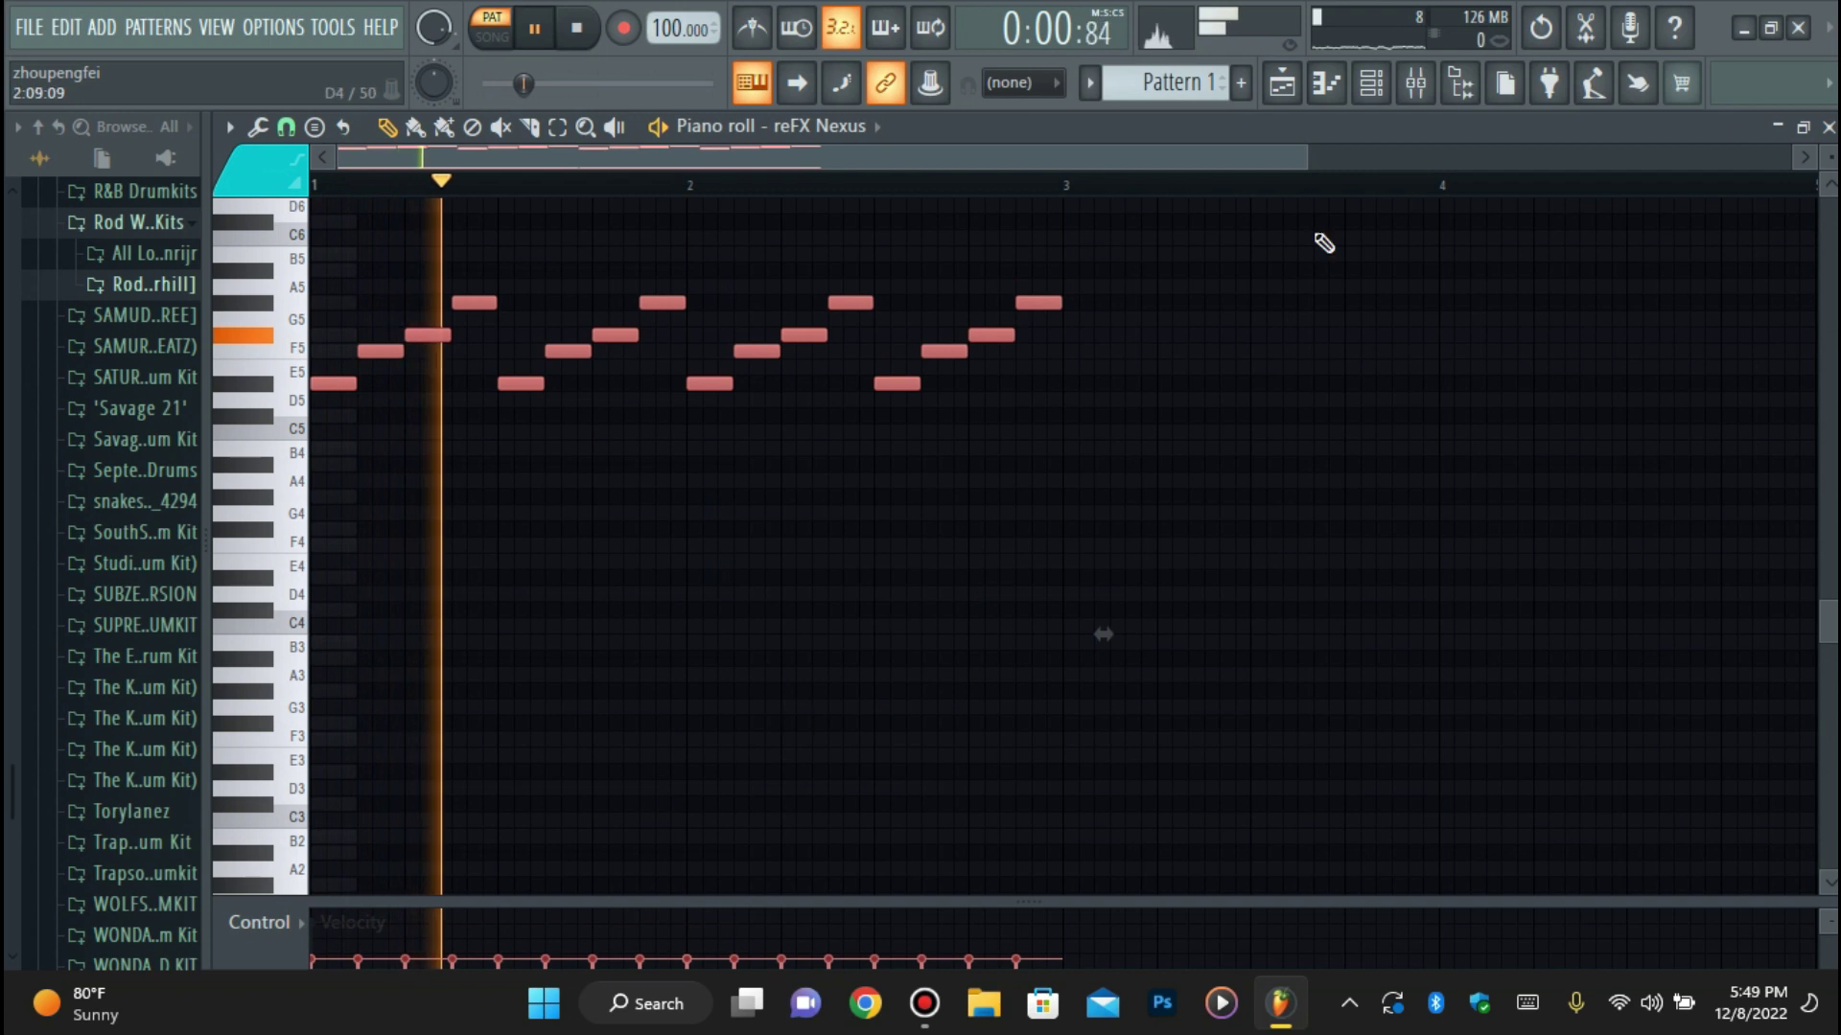
{"action": "scroll", "coordinate": [879, 305], "scroll_direction": "down", "scroll_amount": 2}
{"action": "key", "text": "space"}
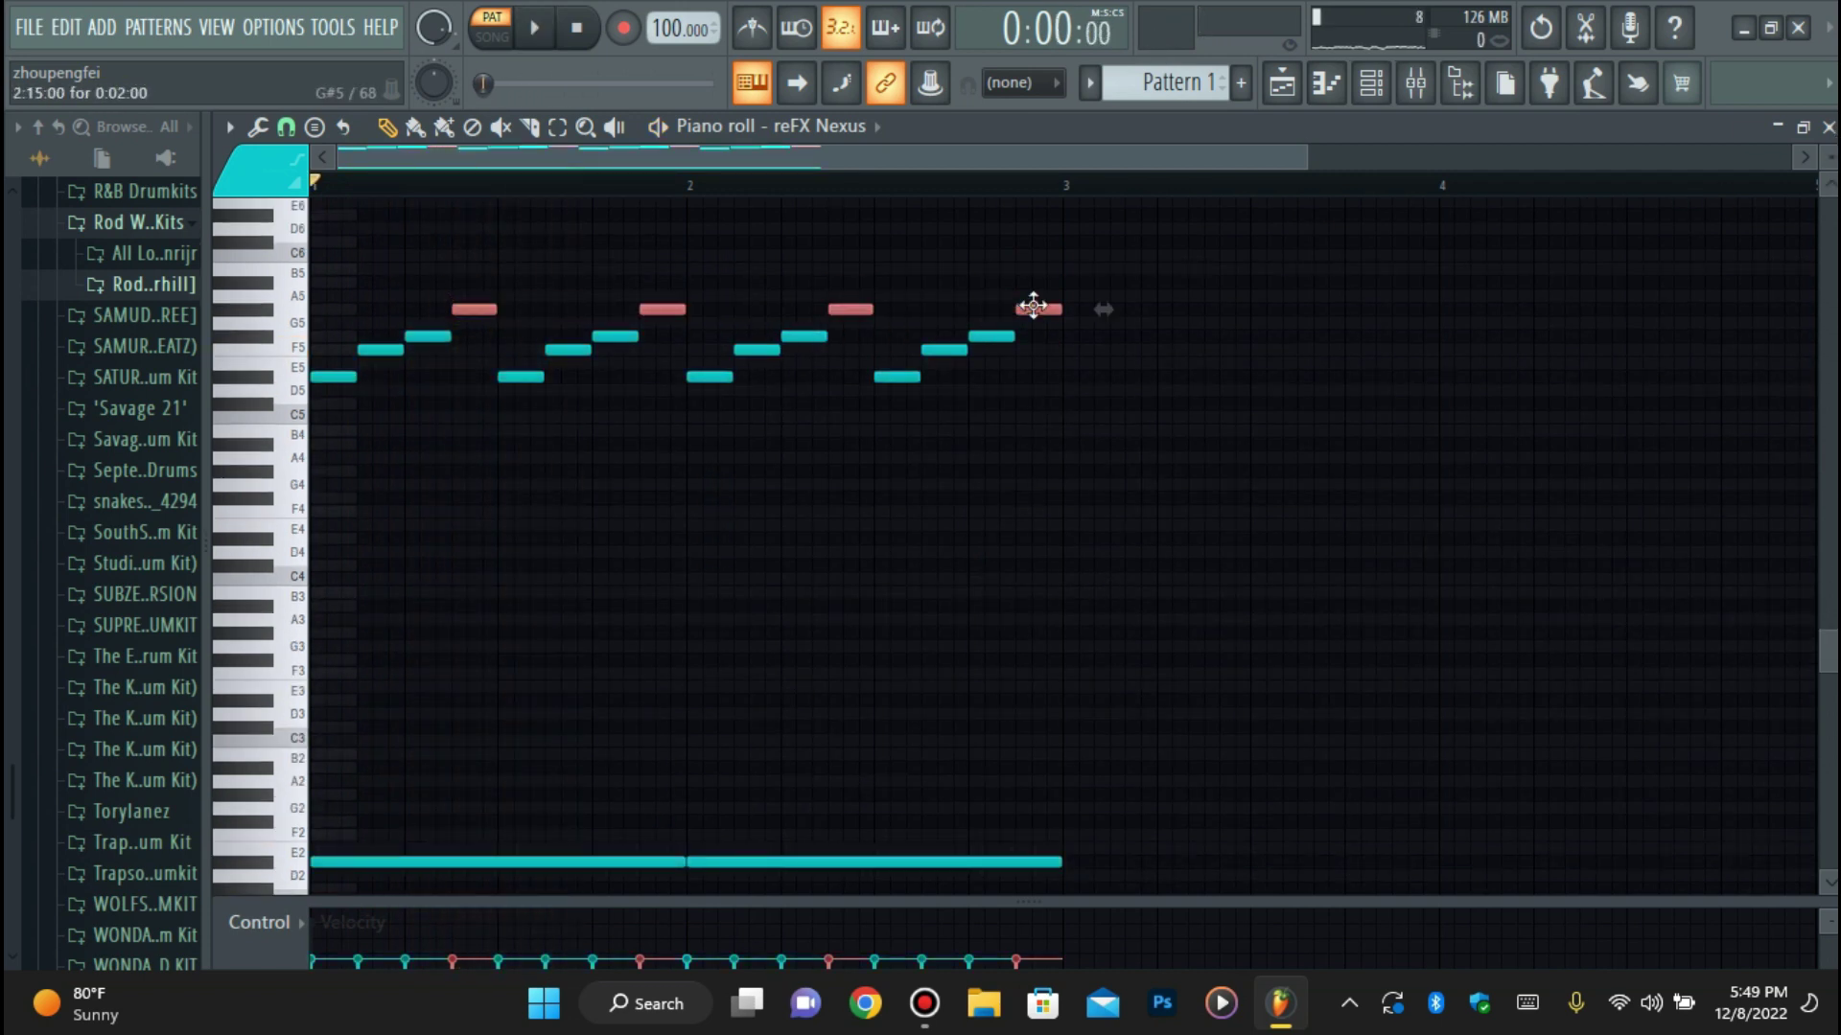
Try the last note of all four phrases on F5 and F#5 while playing the pattern.
{"action": "key", "text": "shift+Down"}
{"action": "key", "text": "shift+Down"}
{"action": "key", "text": "shift+Down"}
{"action": "key", "text": "space"}
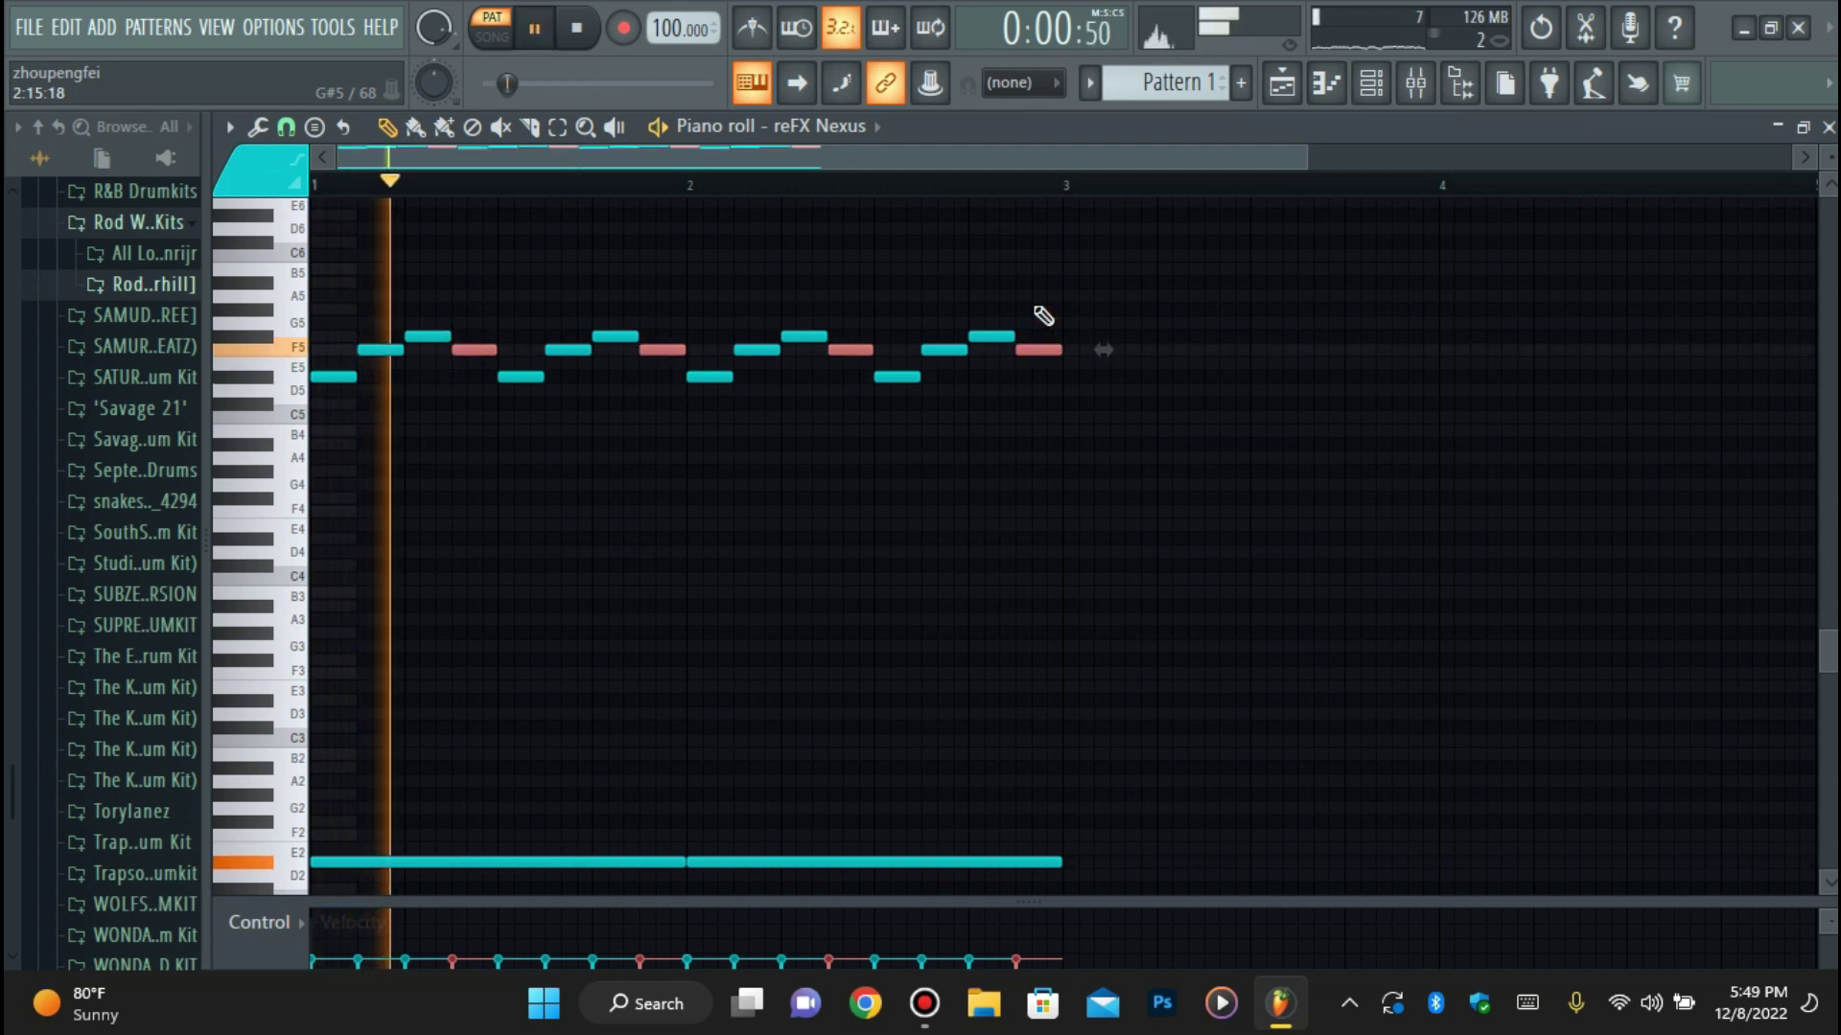
{"action": "key", "text": "shift+Up"}
{"action": "key", "text": "shift+Up"}
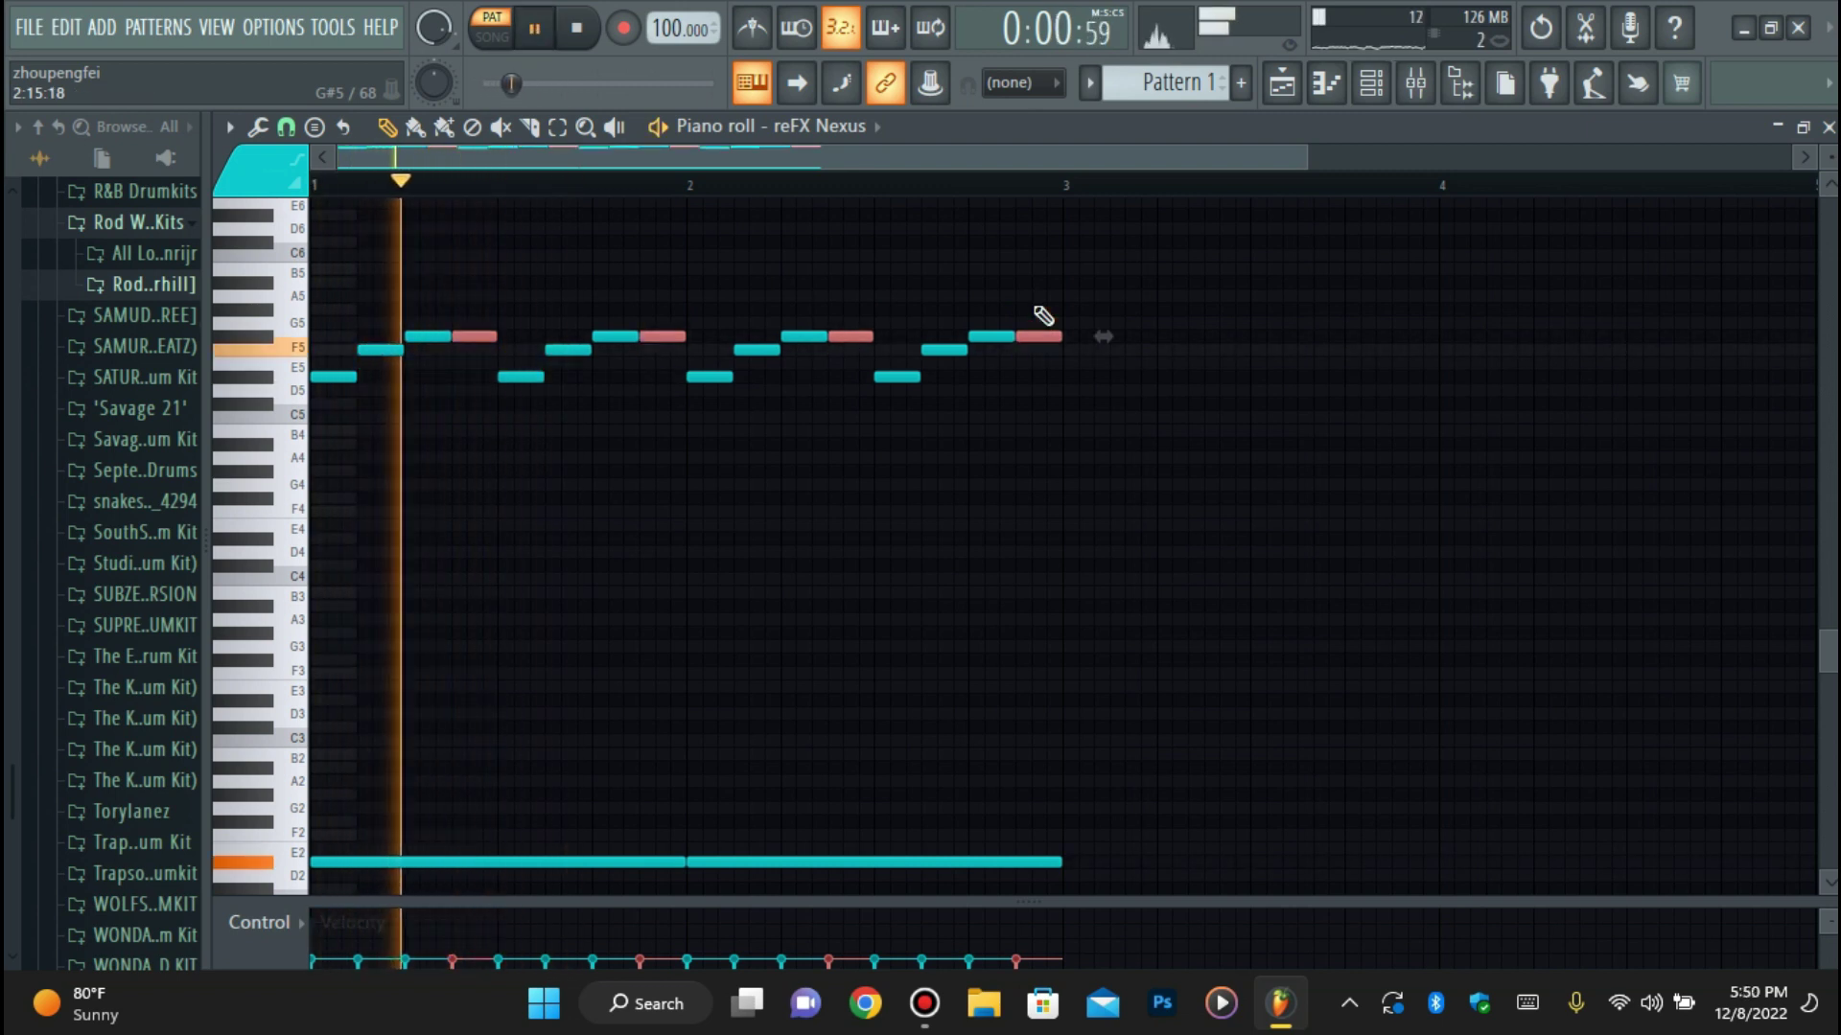
{"action": "key", "text": "shift+Down"}
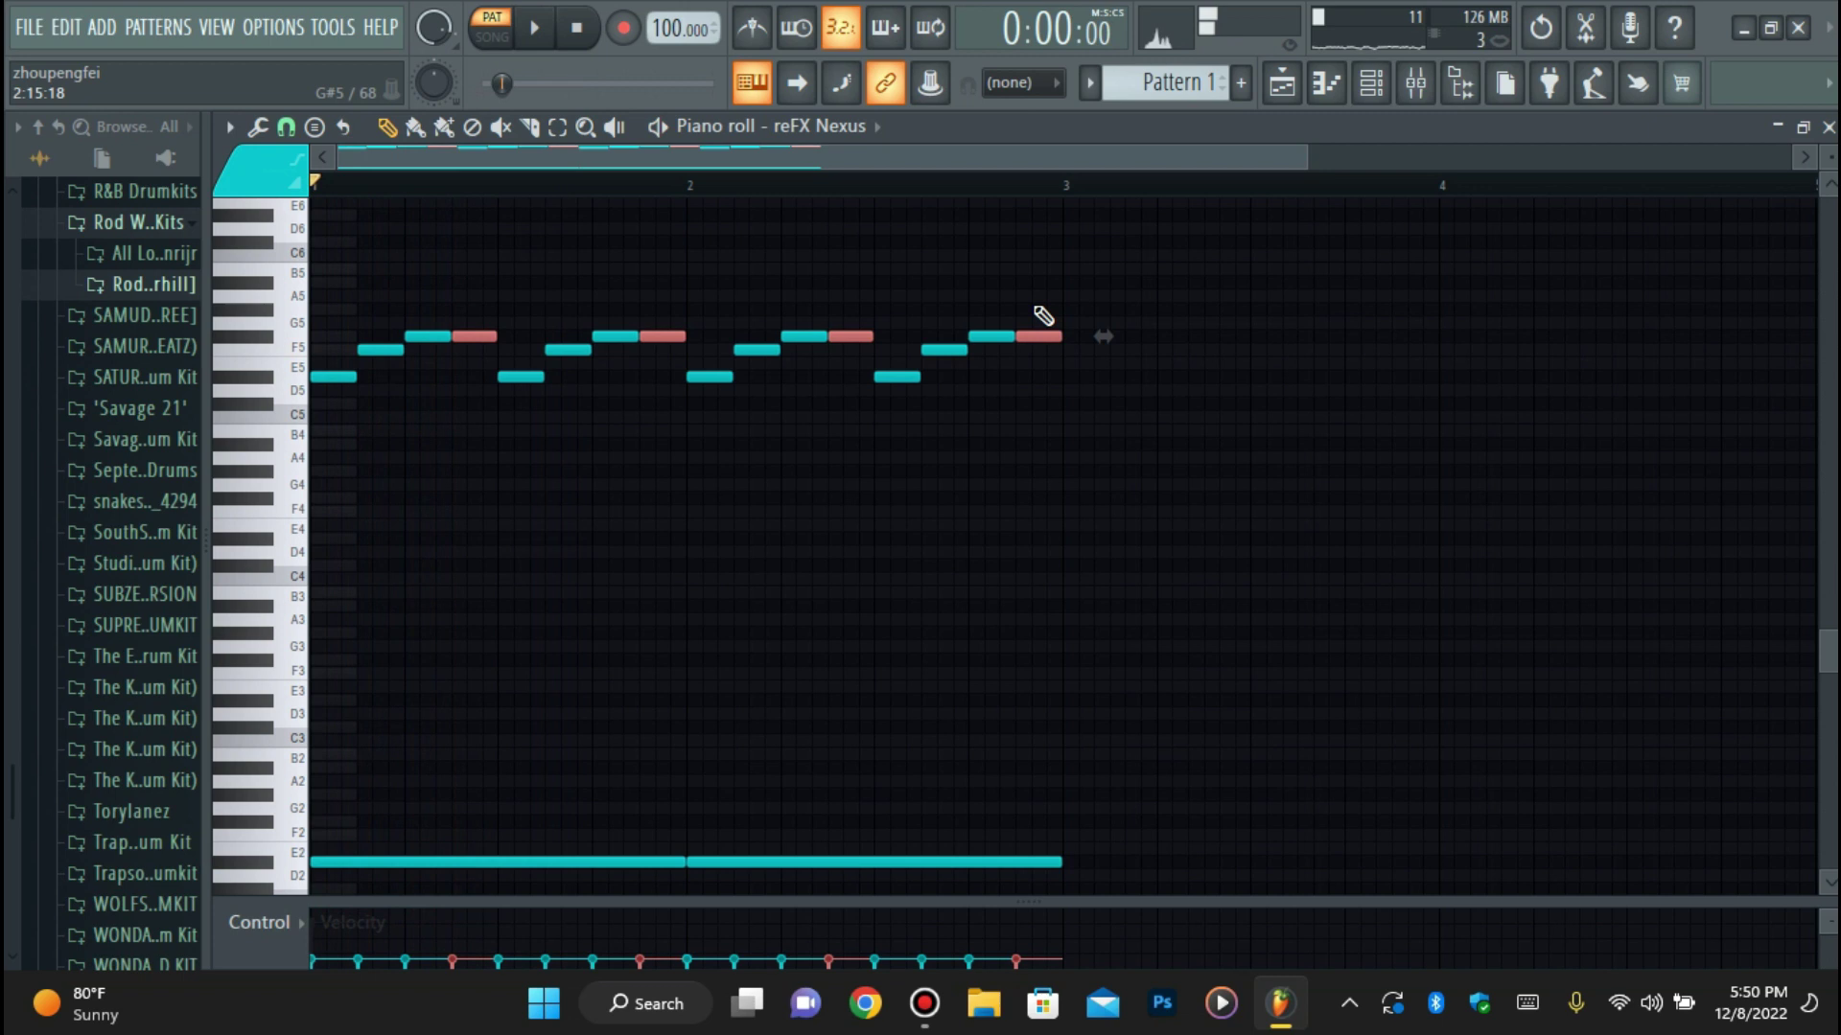
Lower the last note of every phrase to D#5, audition it, and settle these notes on C#5 during playback.
{"action": "key", "text": "shift+Down"}
{"action": "key", "text": "shift+Down"}
{"action": "key", "text": "shift+Down"}
{"action": "key", "text": "space"}
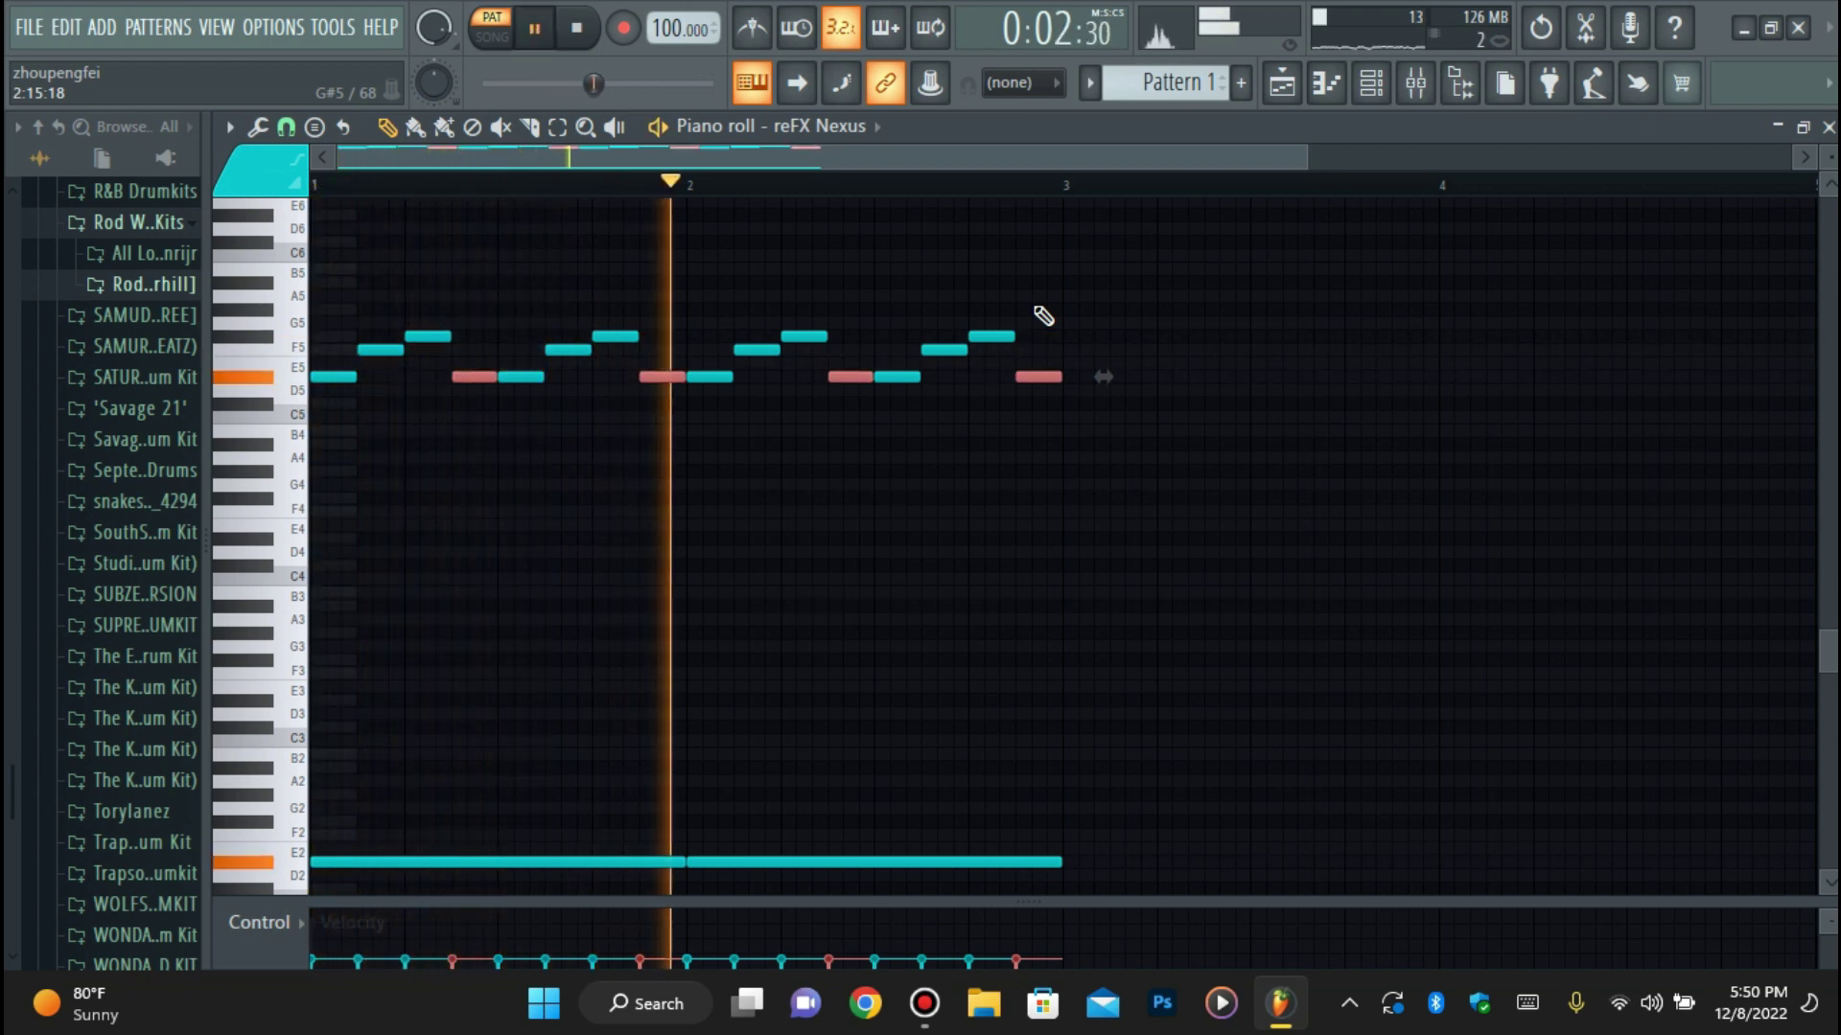
{"action": "key", "text": "shift+Down"}
{"action": "key", "text": "shift+Down"}
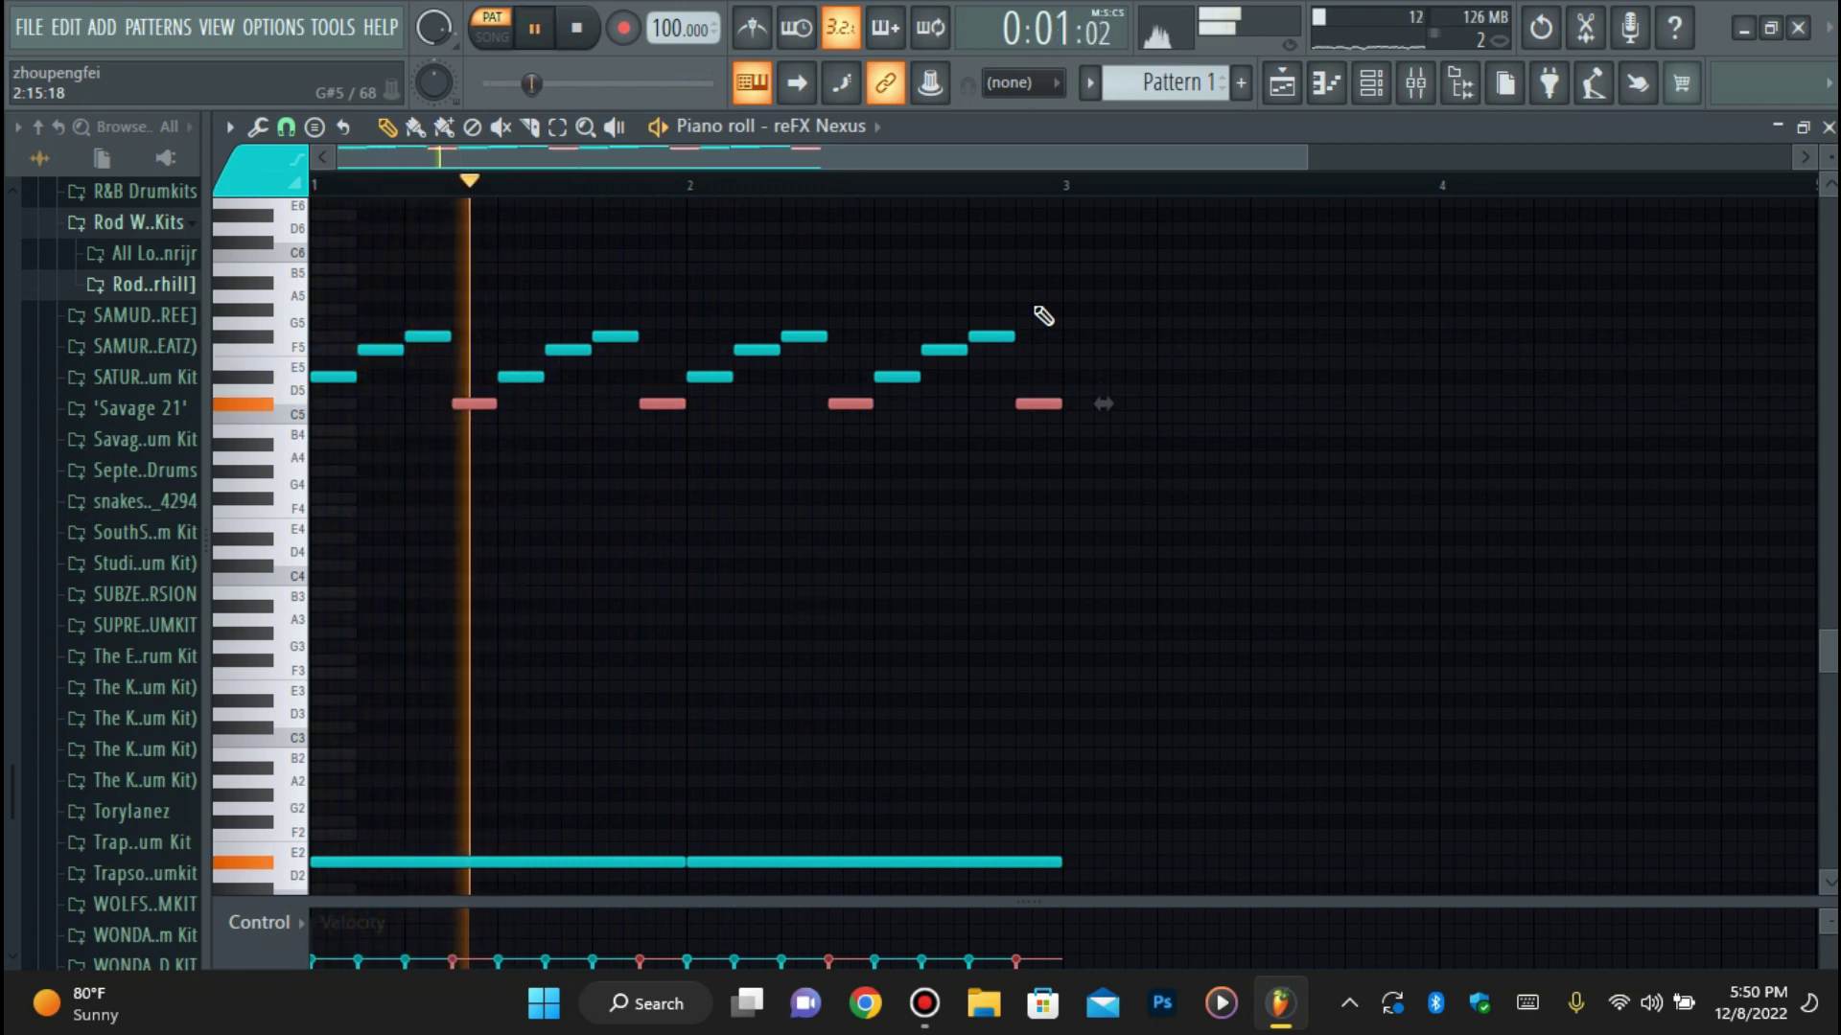
Try the last note of every phrase on A5 and B5, and settle these notes on A#5 while playing the pattern.
{"action": "key", "text": "space"}
{"action": "key", "text": "shift+Up"}
{"action": "key", "text": "shift+Up"}
{"action": "key", "text": "shift+Up"}
{"action": "key", "text": "shift+Up"}
{"action": "key", "text": "shift+Up"}
{"action": "key", "text": "shift+Up"}
{"action": "key", "text": "shift+Up"}
{"action": "key", "text": "shift+Up"}
{"action": "key", "text": "shift+Up"}
{"action": "key", "text": "shift+Up"}
{"action": "key", "text": "shift+Up"}
{"action": "key", "text": "shift+Up"}
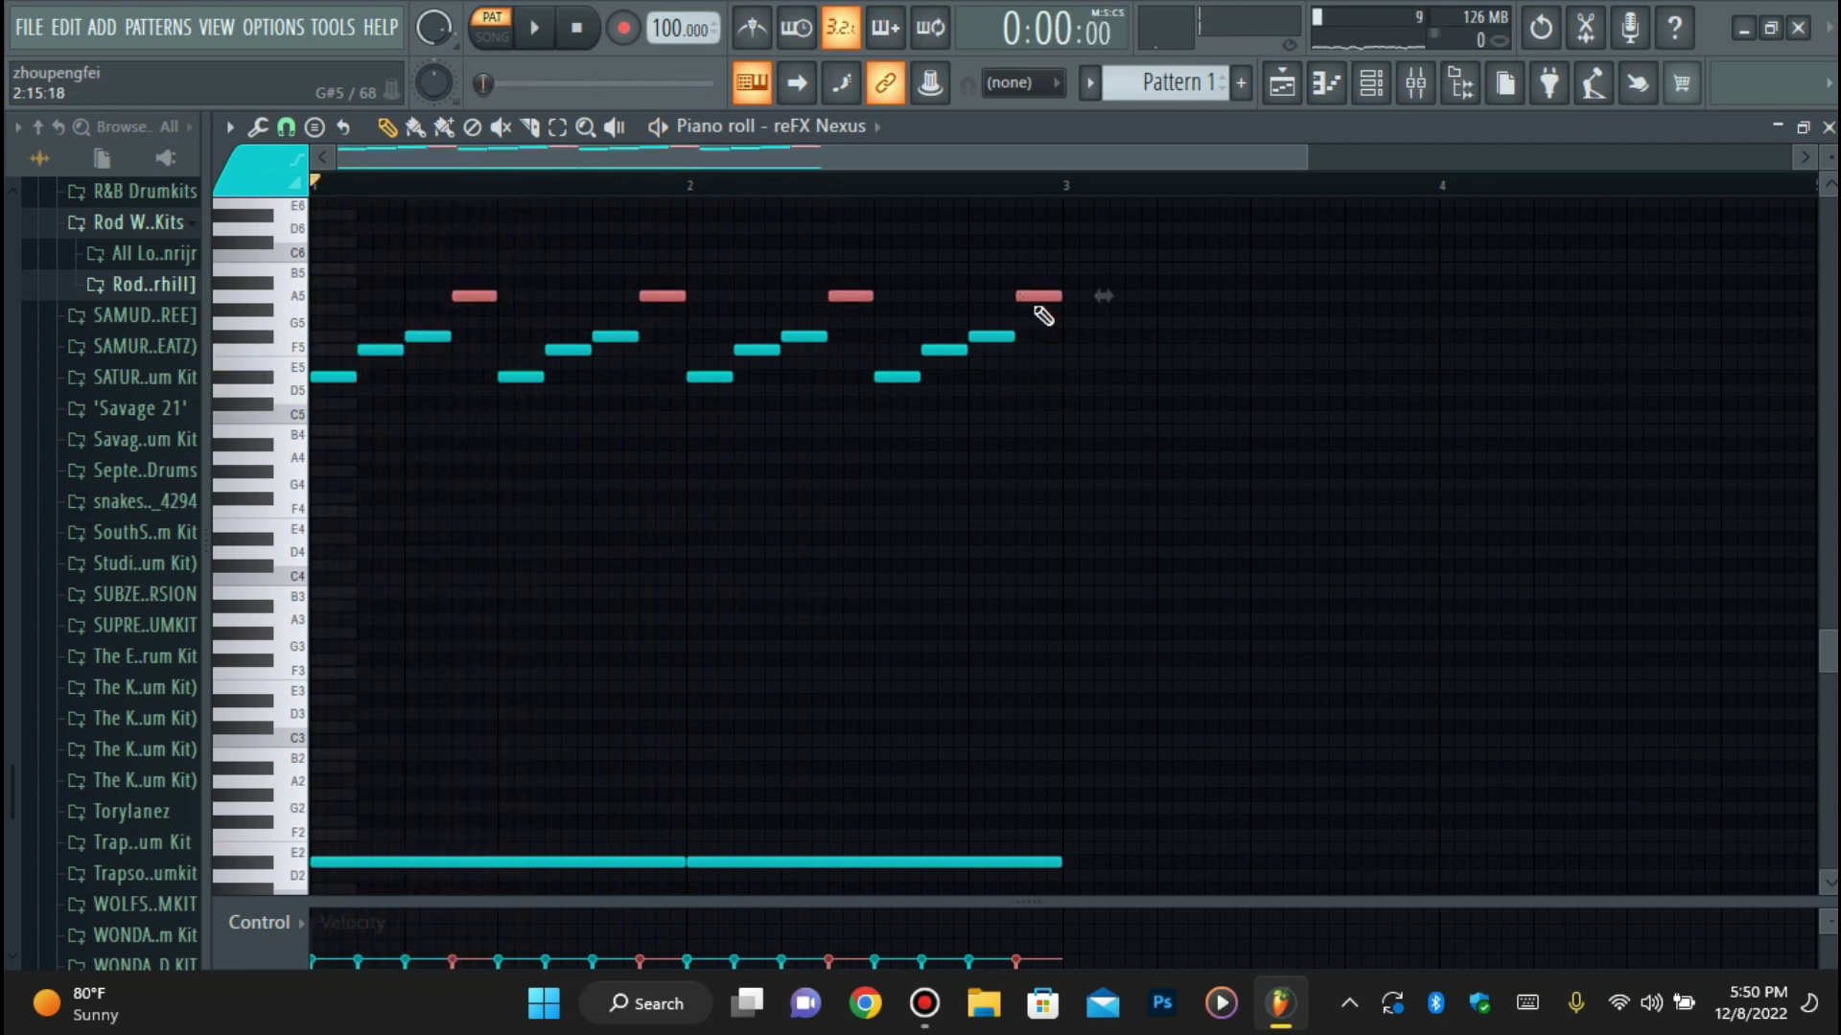
{"action": "key", "text": "space"}
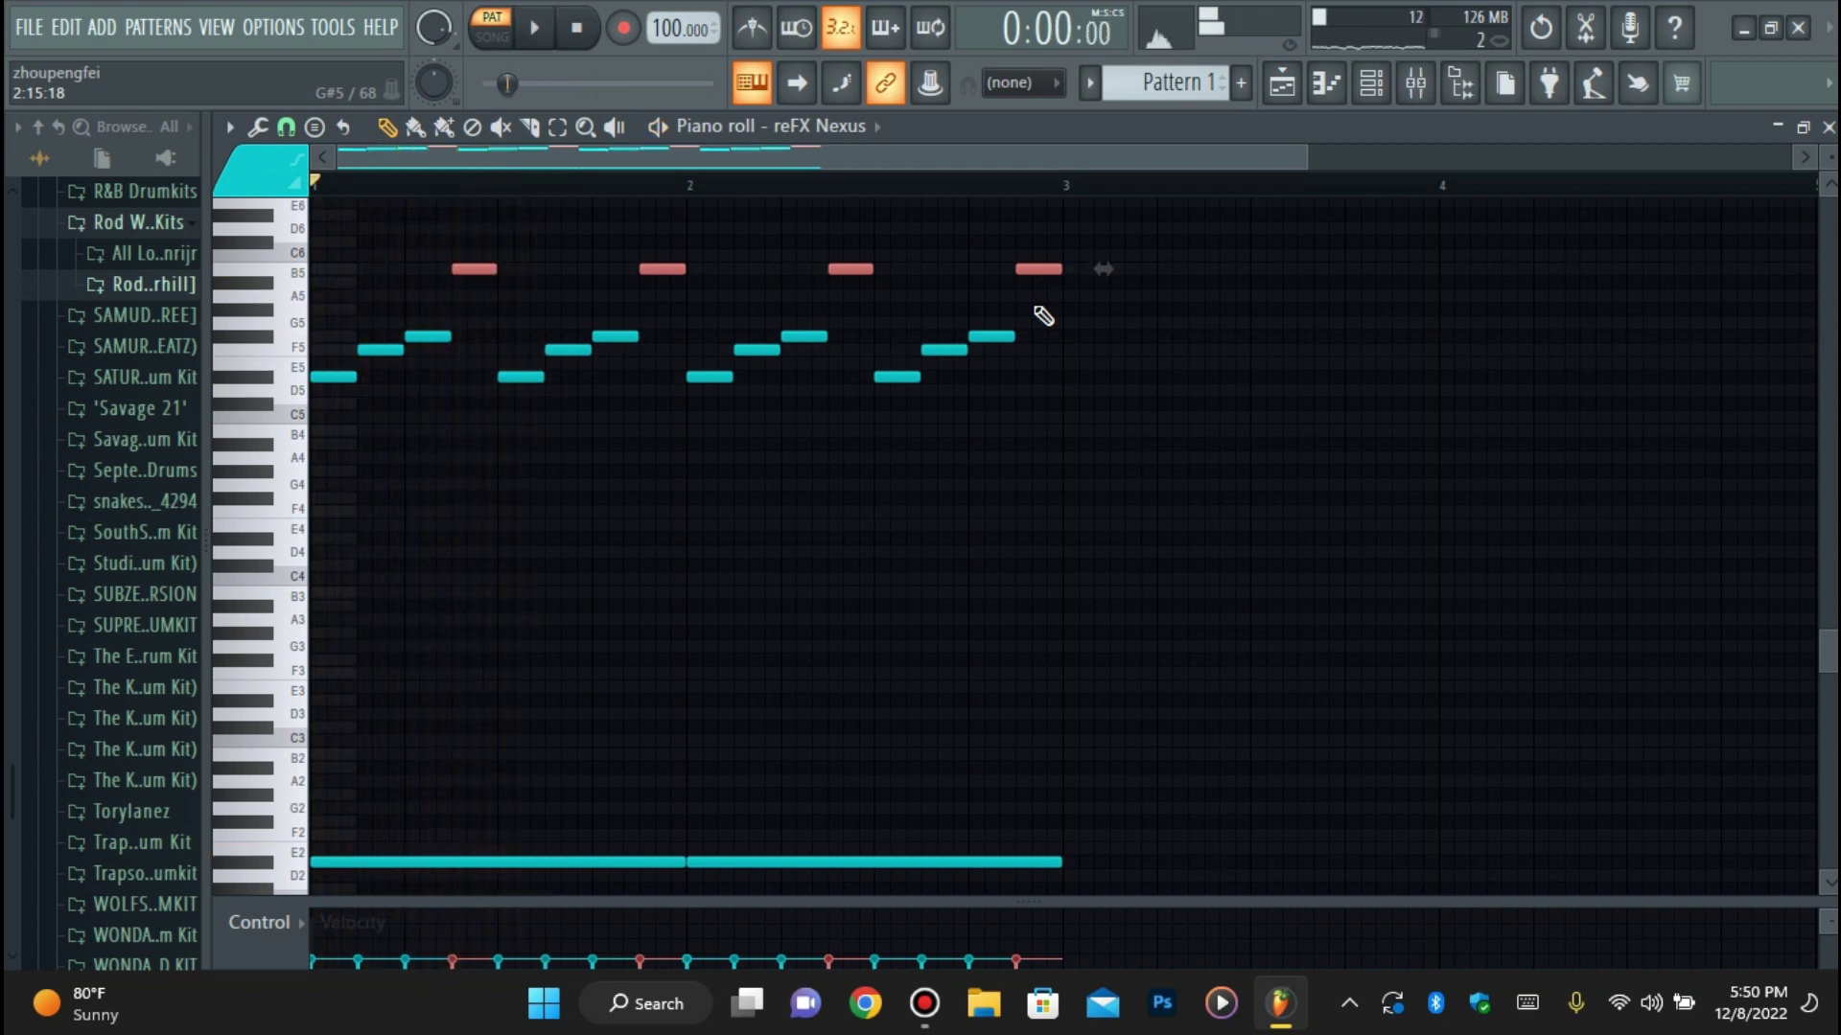
{"action": "key", "text": "shift+Down"}
{"action": "key", "text": "ctrl+a"}
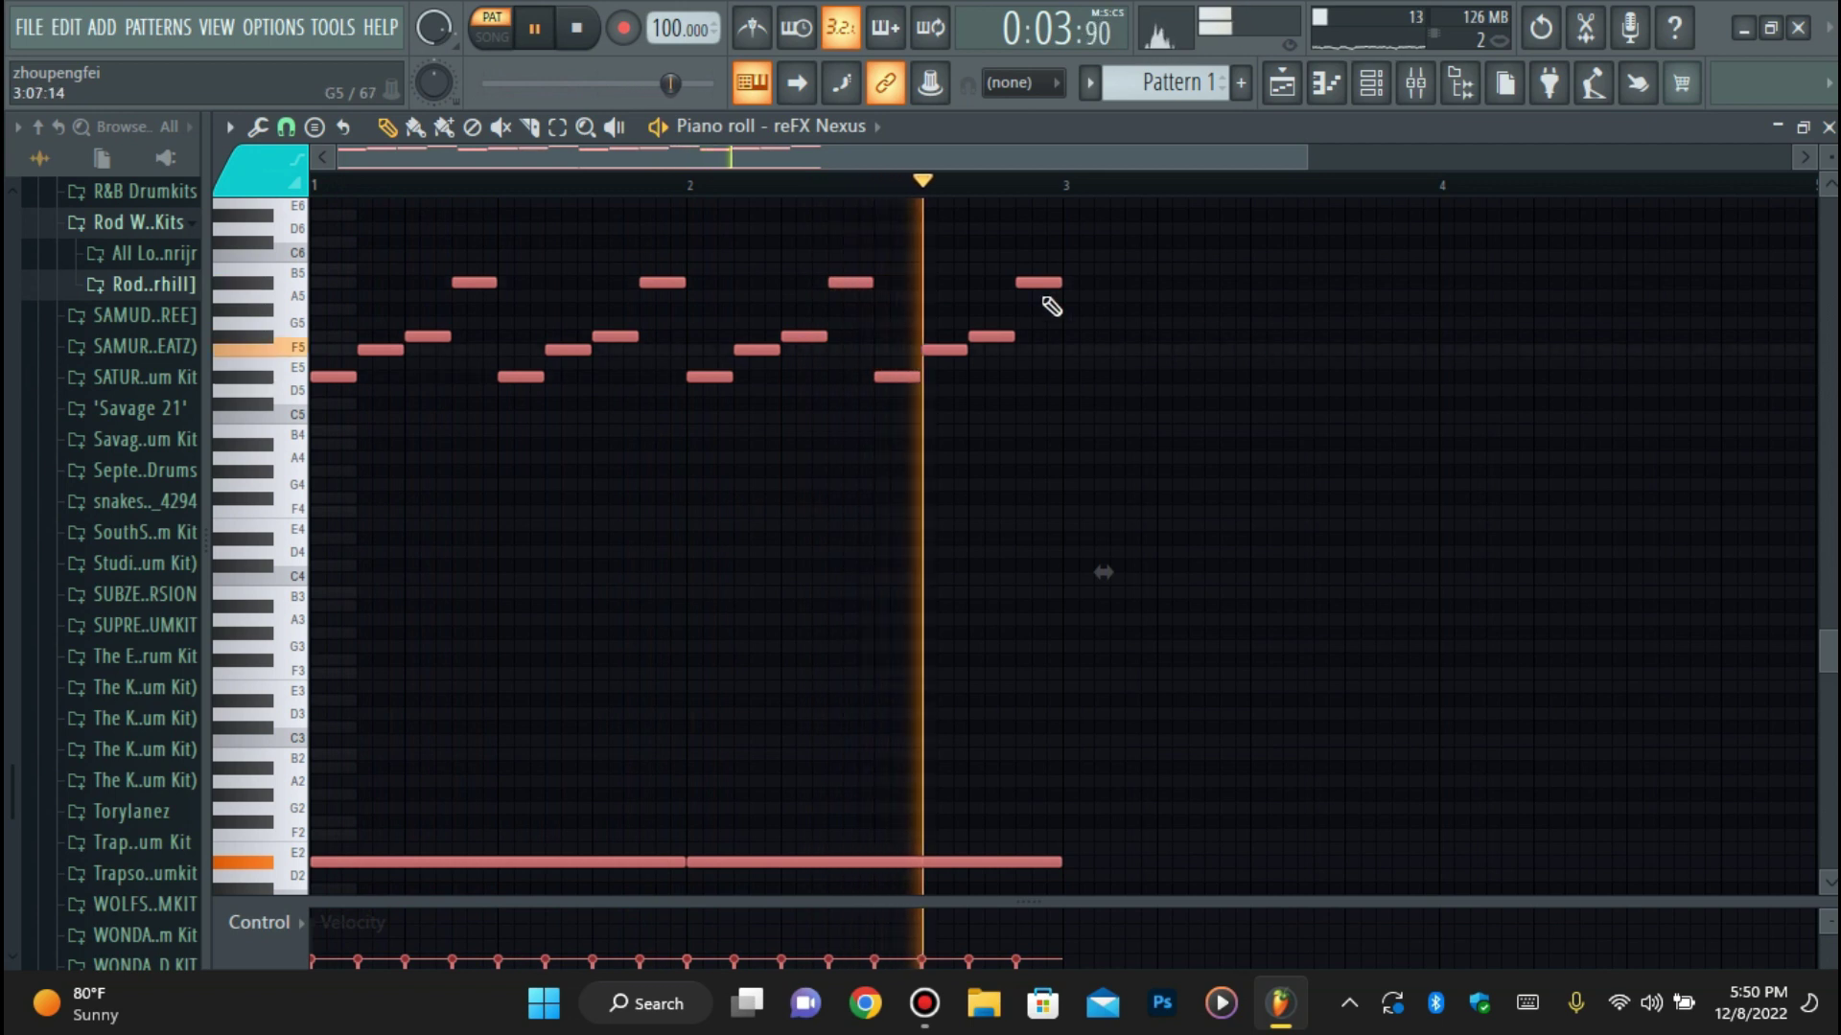
Try the last note of the second phrase on G#5 while playing the pattern.
{"action": "left_click", "coordinate": [657, 283]}
{"action": "key", "text": "shift+Down"}
{"action": "key", "text": "shift+Down"}
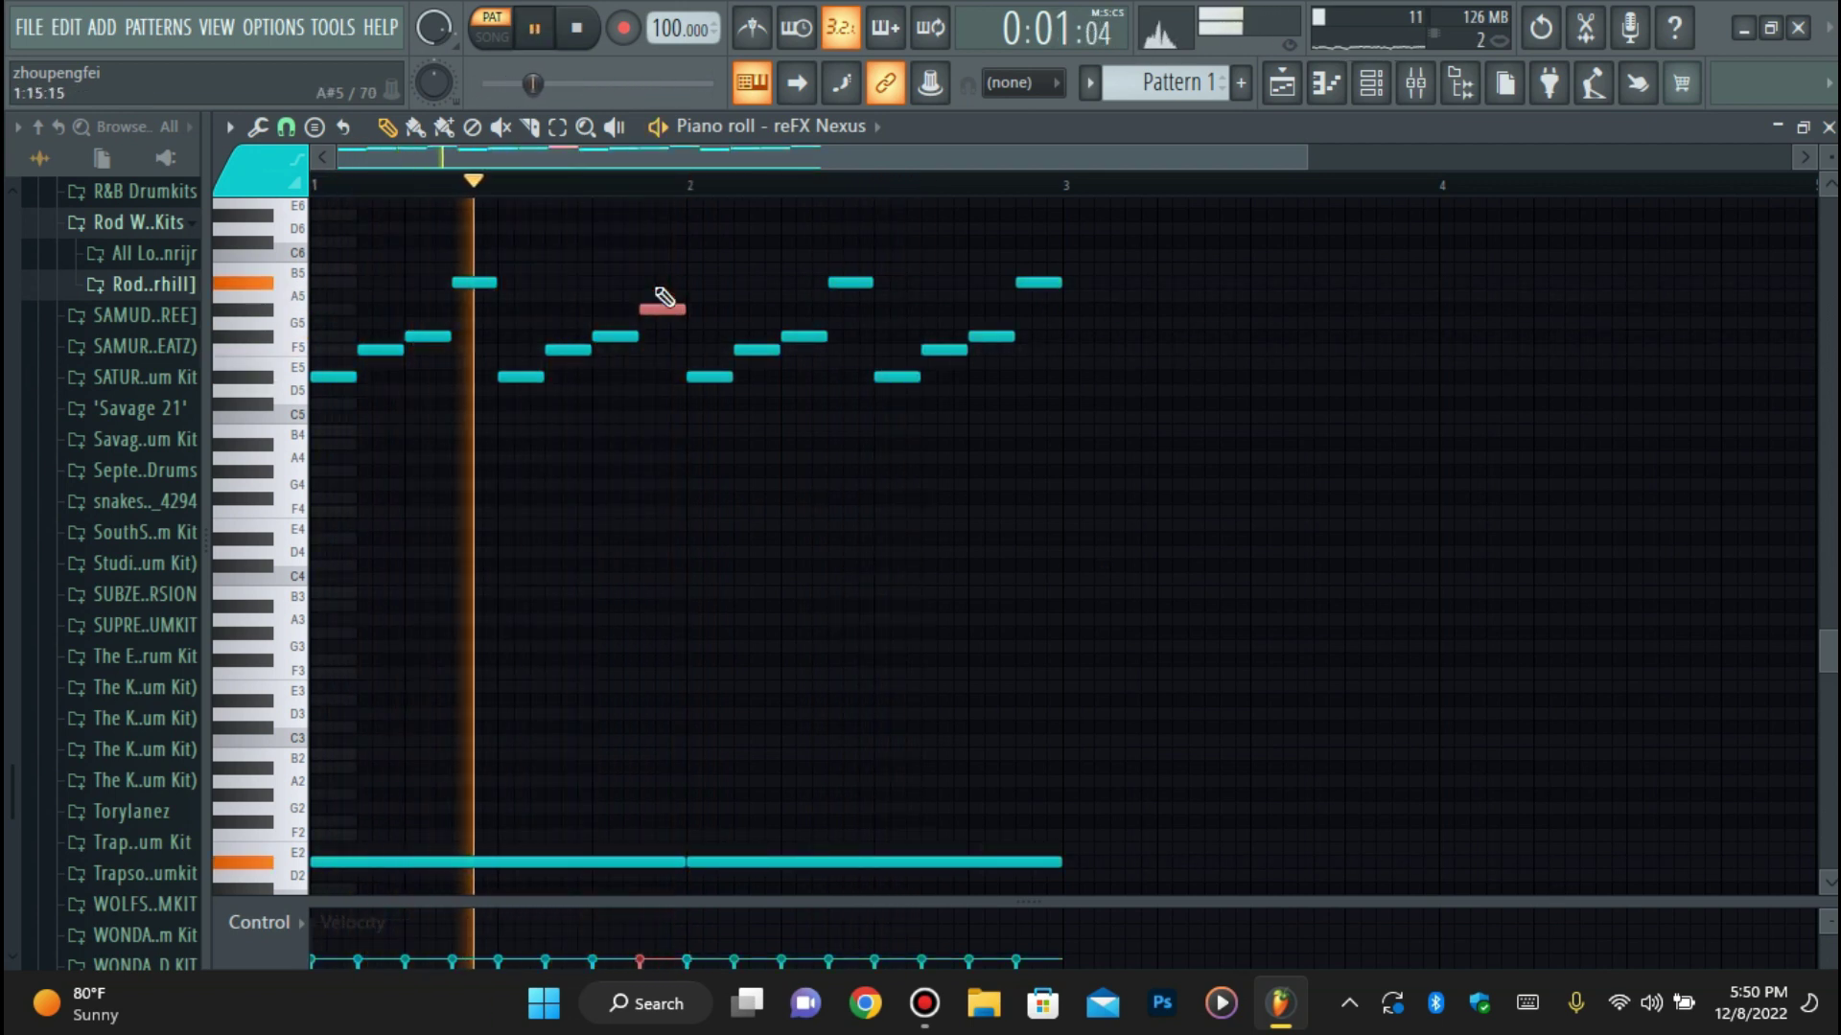
{"action": "key", "text": "space"}
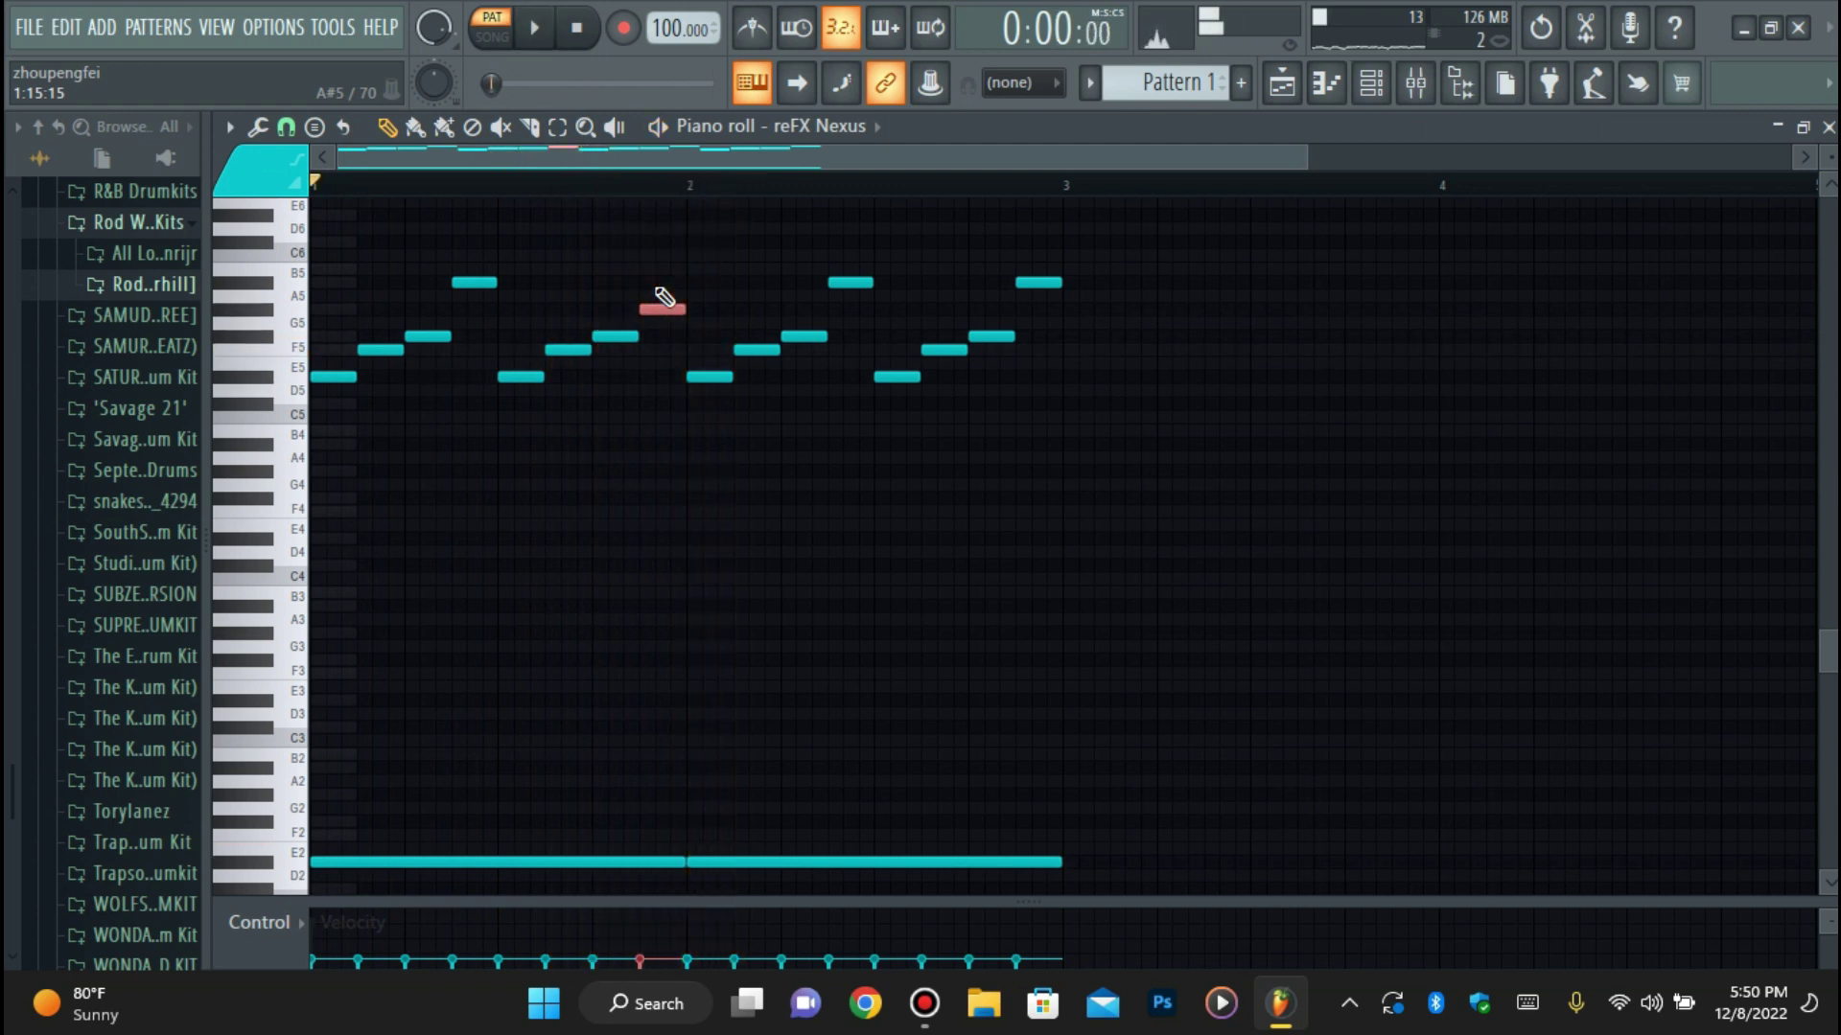
Lower all notes two semitones so the phrases start on C#5 over a C#2 bass, and play the pattern.
{"action": "key", "text": "shift+Down"}
{"action": "key", "text": "shift+Down"}
{"action": "key", "text": "space"}
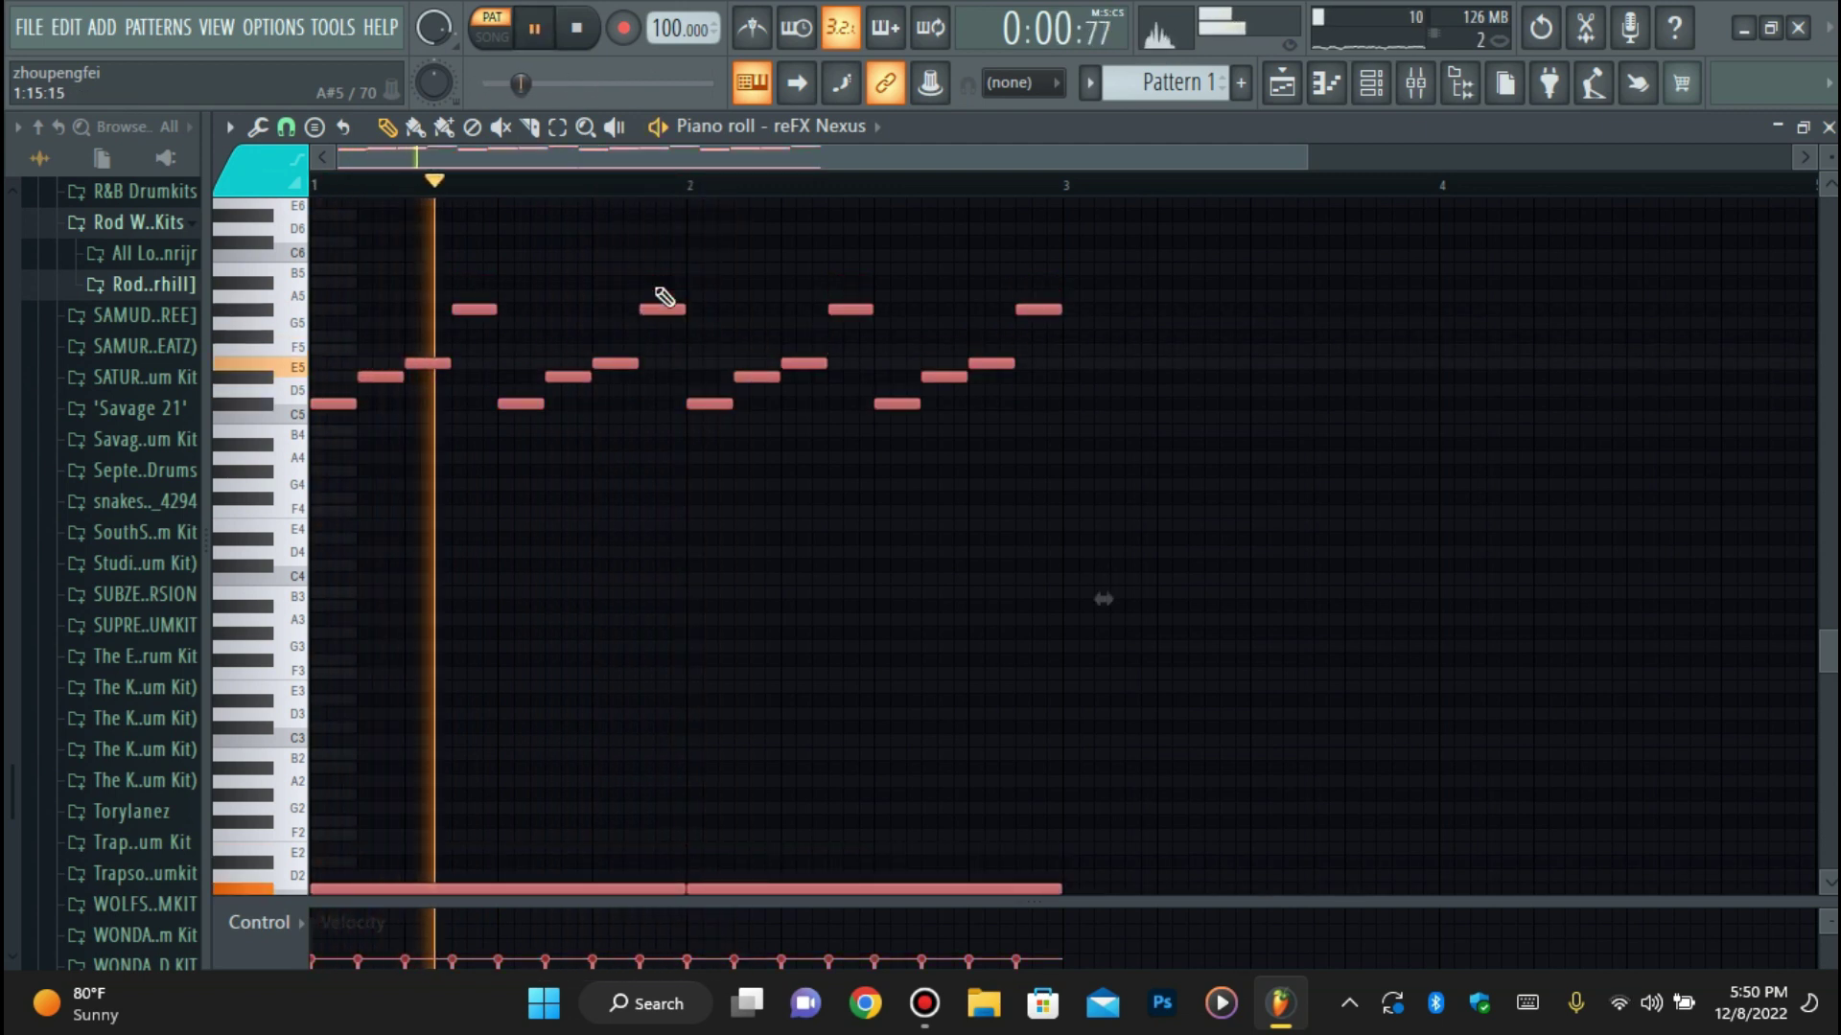
Audition the whole pattern at different transpositions and settle it with the phrases starting on F5 over an F2 bass.
{"action": "key", "text": "ctrl+Up"}
{"action": "key", "text": "space"}
{"action": "key", "text": "shift+Down"}
{"action": "key", "text": "shift+Down"}
{"action": "key", "text": "shift+Down"}
{"action": "key", "text": "shift+Down"}
{"action": "key", "text": "space"}
{"action": "key", "text": "shift+Down"}
{"action": "key", "text": "space"}
{"action": "key", "text": "space"}
{"action": "key", "text": "space"}
{"action": "key", "text": "shift+Down"}
{"action": "key", "text": "shift+Down"}
{"action": "key", "text": "shift+Down"}
{"action": "key", "text": "space"}
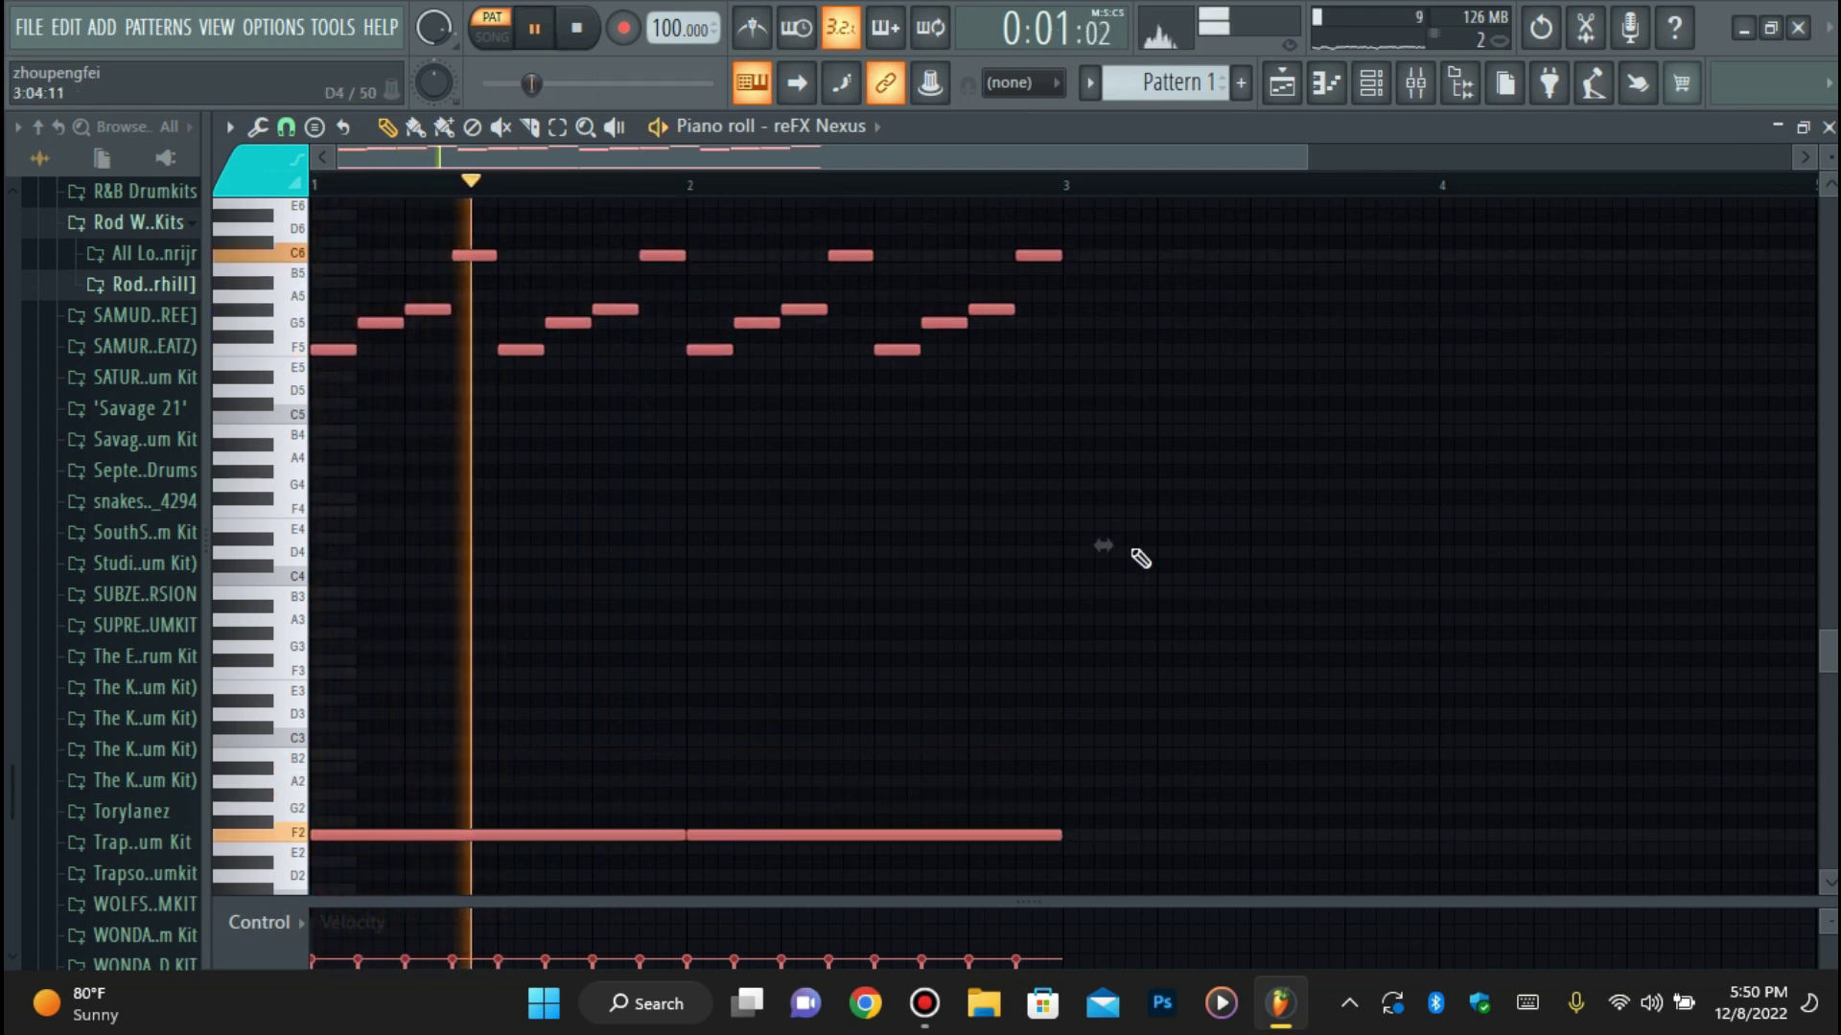
Duplicate the two-bar melody and bass into bars 3 and 4 and play the extended pattern.
{"action": "key", "text": "ctrl+b"}
{"action": "left_click_drag", "start_coordinate": [1061, 156], "coordinate": [1275, 159]}
{"action": "scroll", "coordinate": [1405, 403], "scroll_direction": "down", "scroll_amount": 3}
{"action": "key", "text": "space"}
{"action": "key", "text": "space"}
{"action": "scroll", "coordinate": [1401, 561], "scroll_direction": "up", "scroll_amount": 2}
{"action": "left_click_drag", "start_coordinate": [1250, 150], "coordinate": [1062, 148]}
Lower the two bass notes in bars 3 and 4 to D2 and play the pattern.
{"action": "left_click_drag", "start_coordinate": [1275, 700], "coordinate": [1496, 839]}
{"action": "key", "text": "Down"}
{"action": "key", "text": "Down"}
{"action": "key", "text": "Down"}
{"action": "key", "text": "space"}
{"action": "key", "text": "space"}
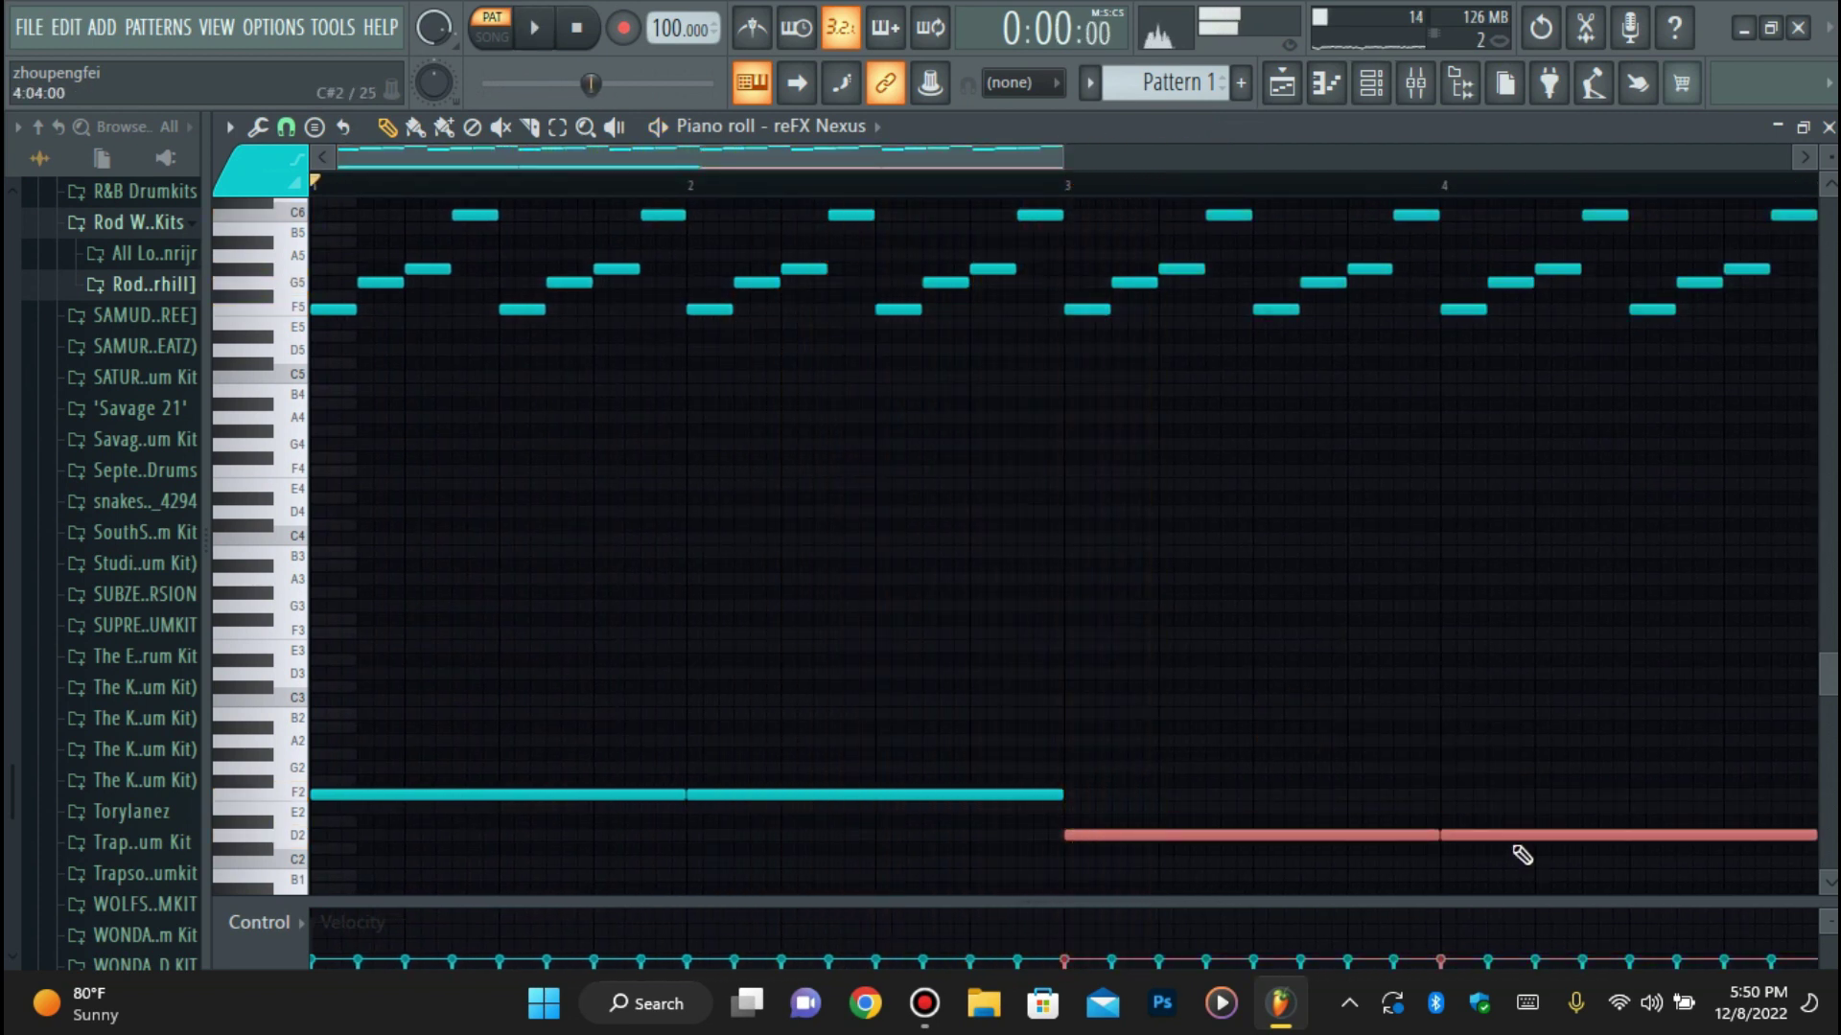
Try the bass notes of bars 3 and 4 on C#2 and C2, playing from the middle of bar 2.
{"action": "key", "text": "Down"}
{"action": "left_click", "coordinate": [907, 184]}
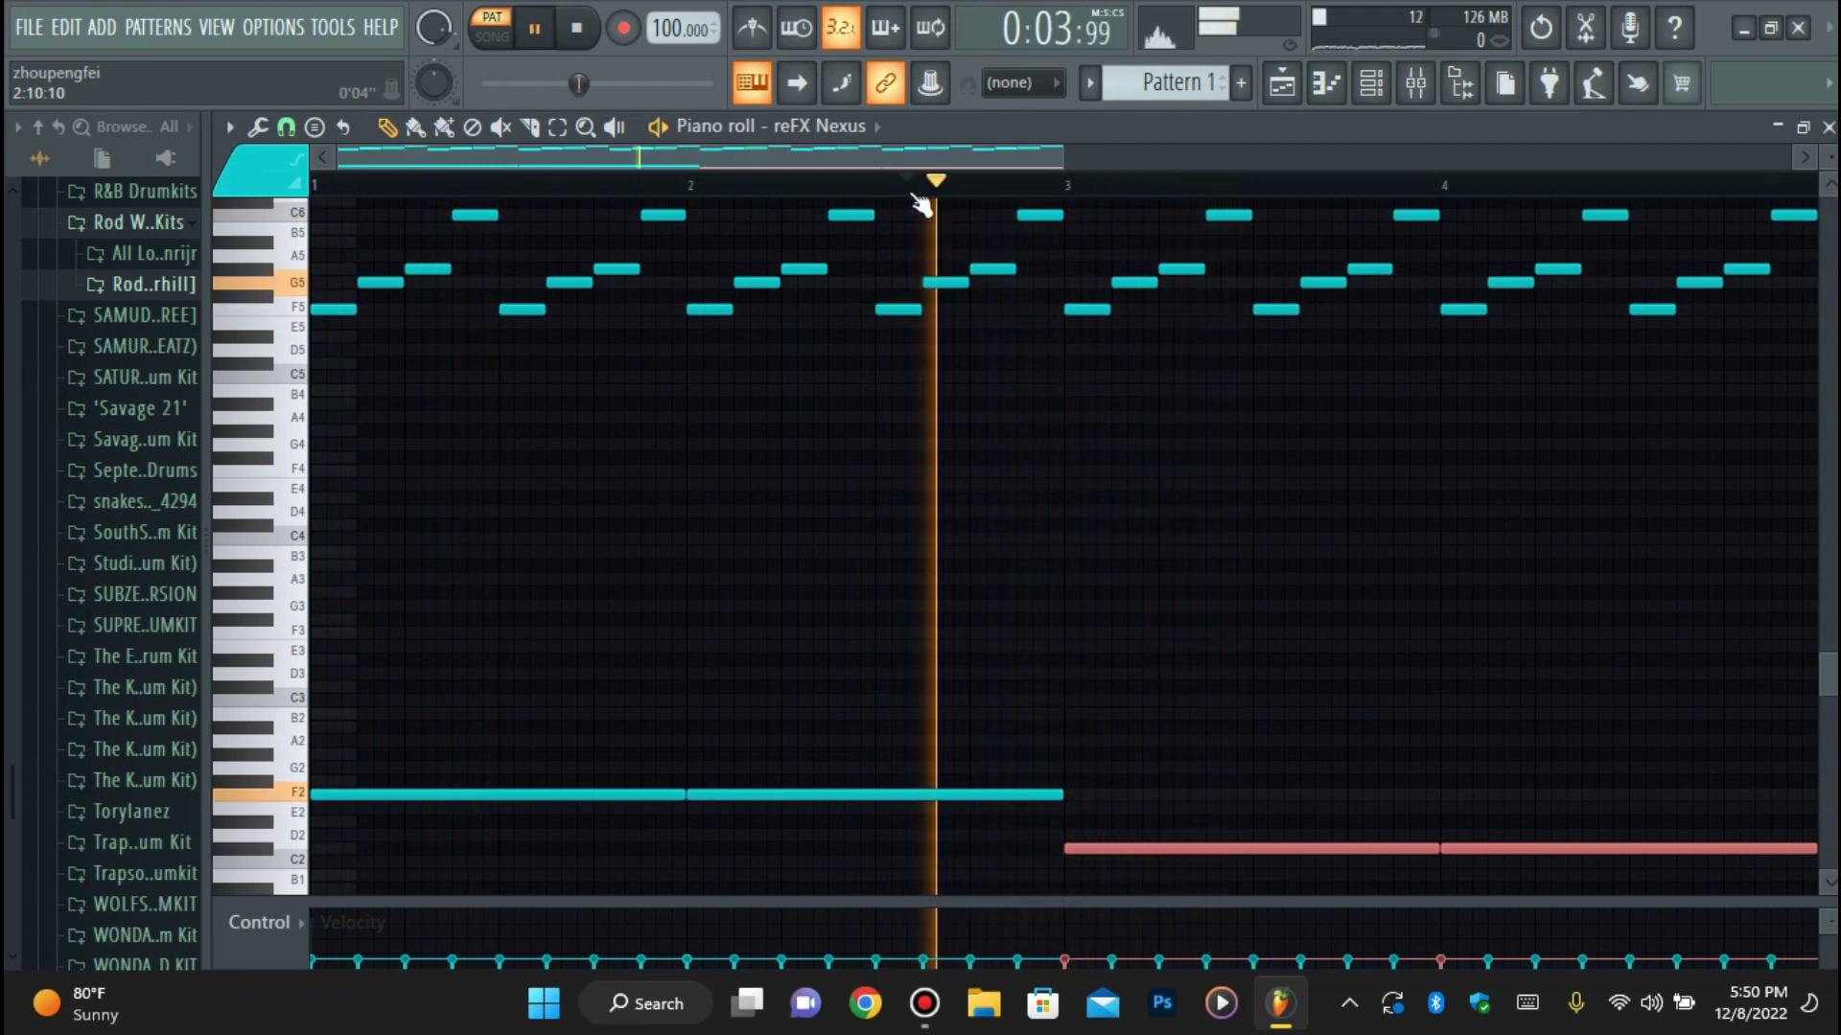
{"action": "key", "text": "Down"}
{"action": "key", "text": "space"}
{"action": "key", "text": "space"}
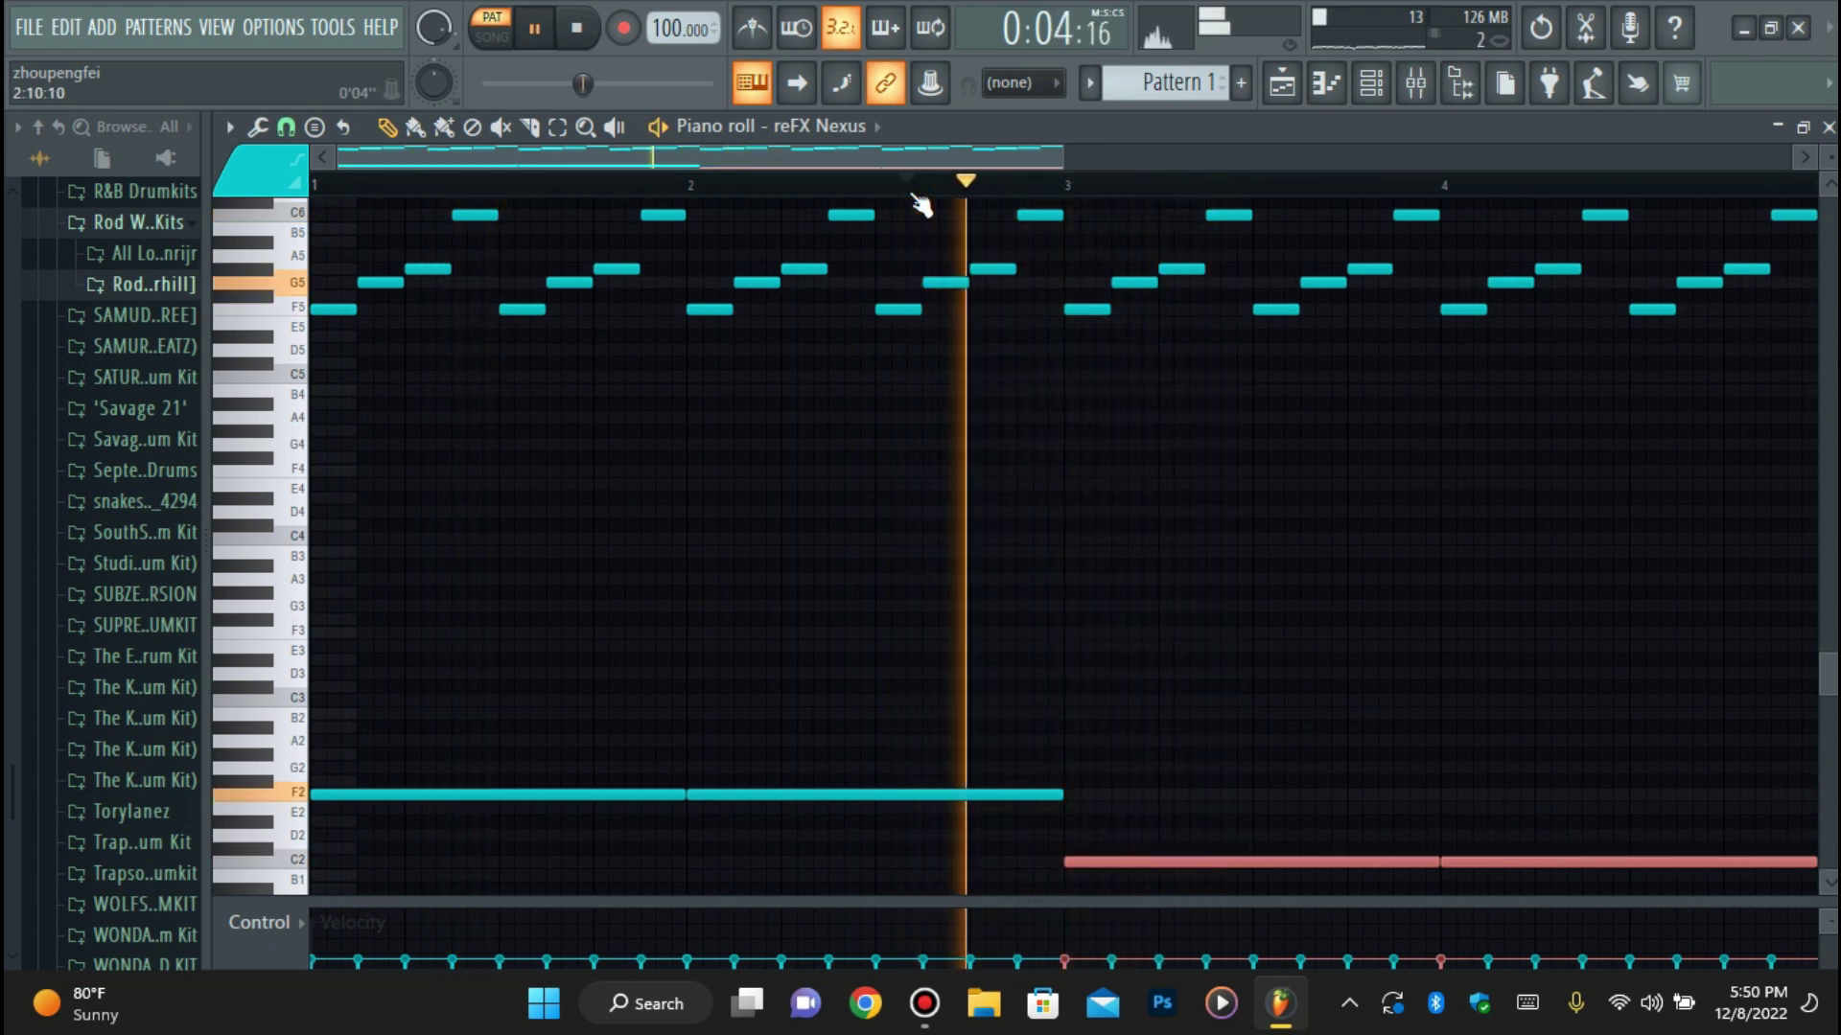
Raise all notes three semitones so the phrases start on G#5, and play the pattern.
{"action": "key", "text": "ctrl+a"}
{"action": "key", "text": "space"}
{"action": "key", "text": "space"}
{"action": "key", "text": "Up"}
{"action": "key", "text": "Up"}
{"action": "key", "text": "Up"}
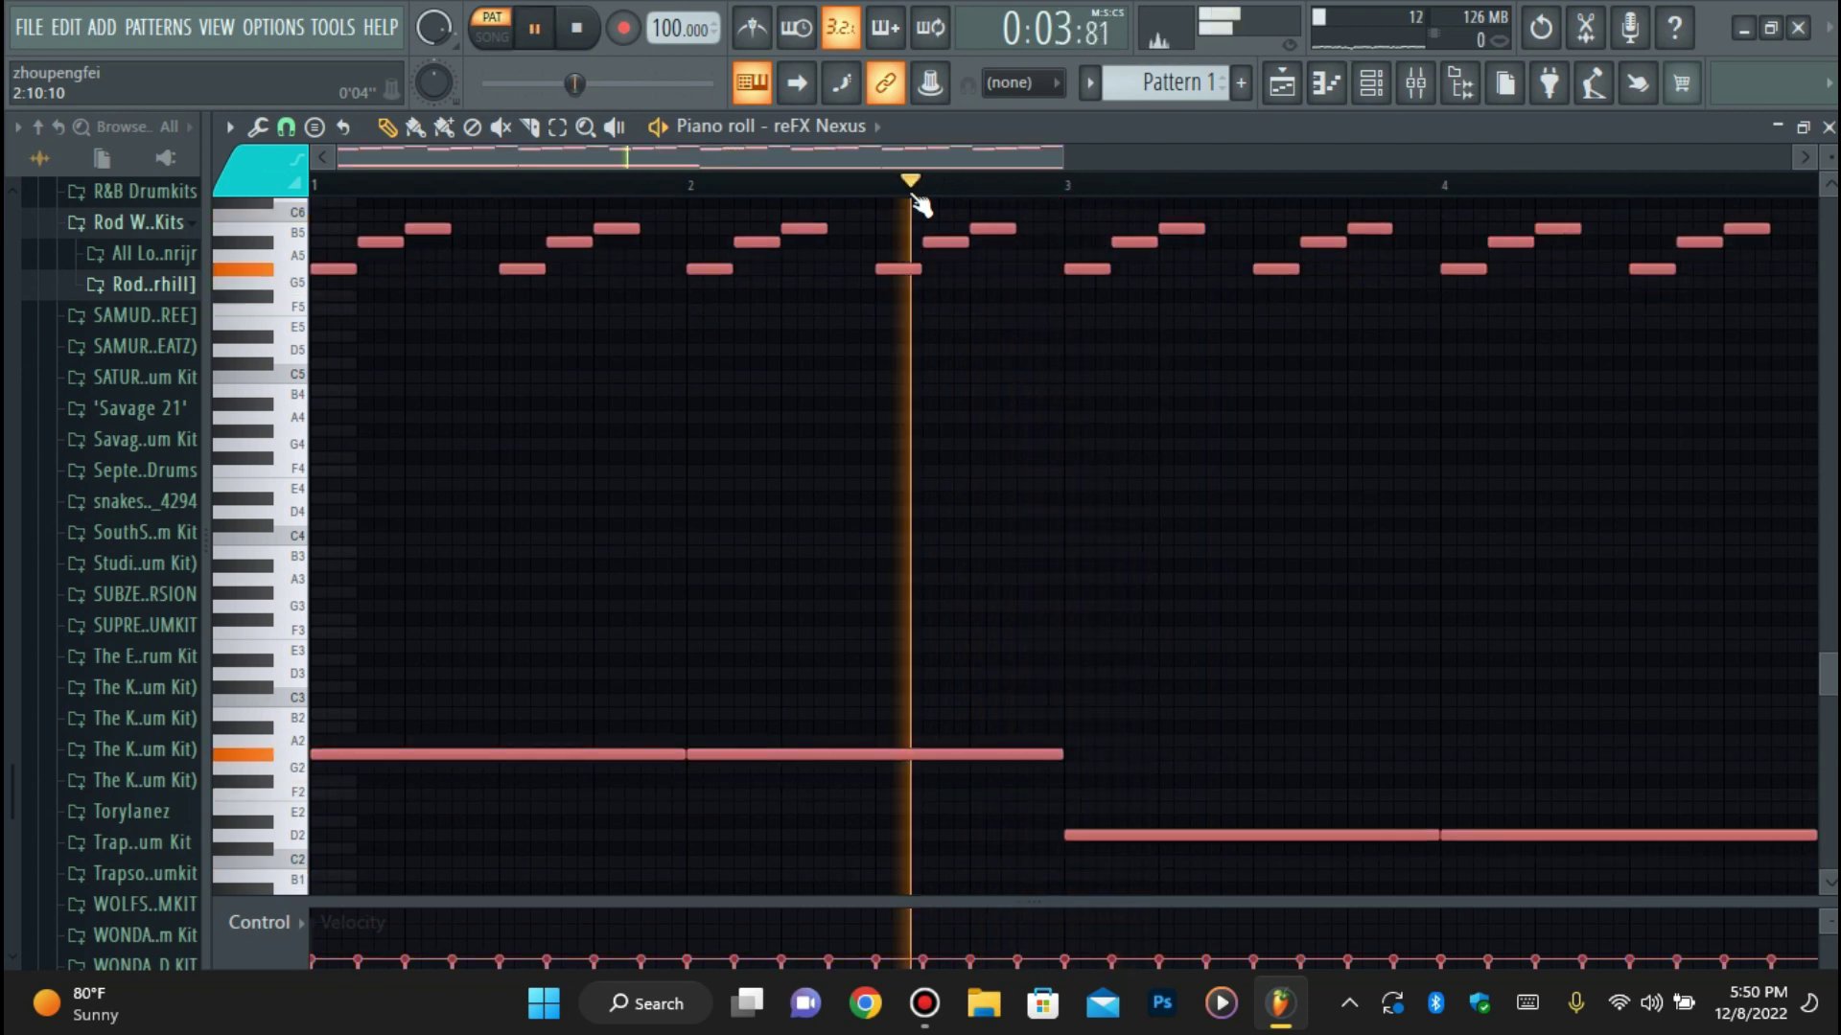
Try the bass notes of bars 3 and 4 on D#2, E2 and G2 during playback.
{"action": "left_click_drag", "start_coordinate": [1470, 651], "coordinate": [1428, 892]}
{"action": "key", "text": "space"}
{"action": "key", "text": "space"}
{"action": "key", "text": "Up"}
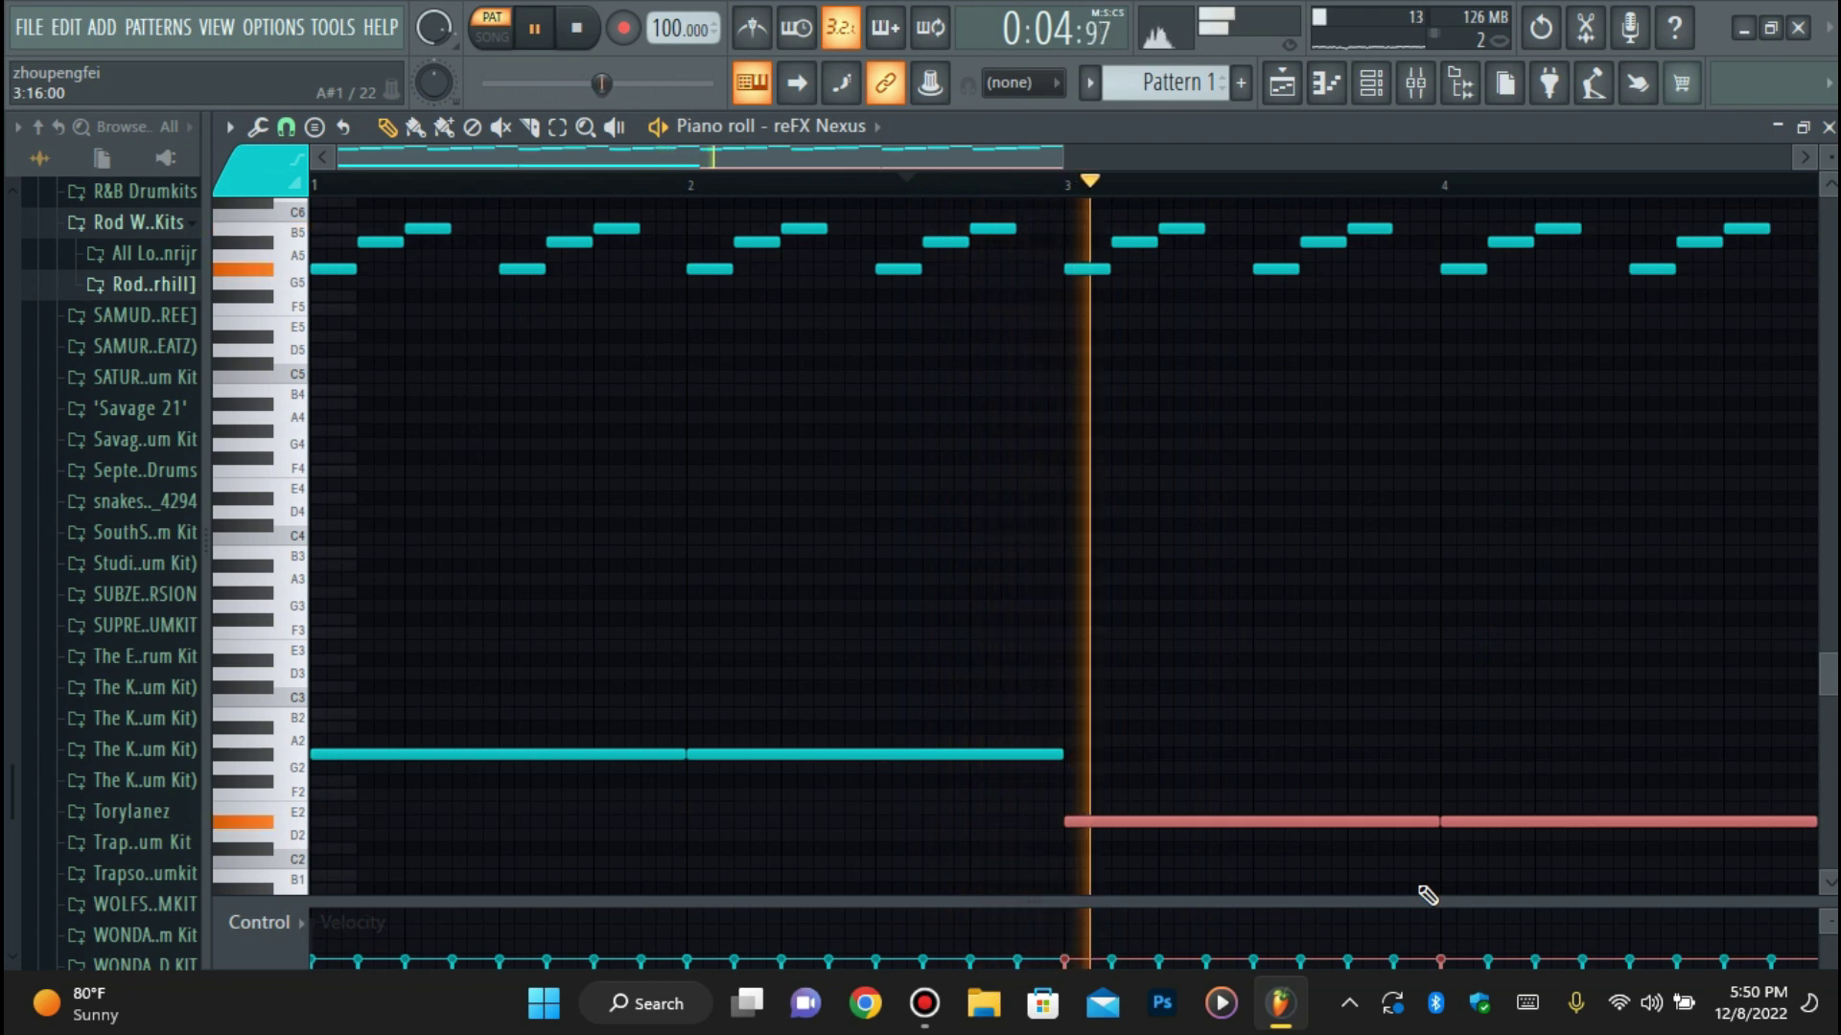
{"action": "key", "text": "Up"}
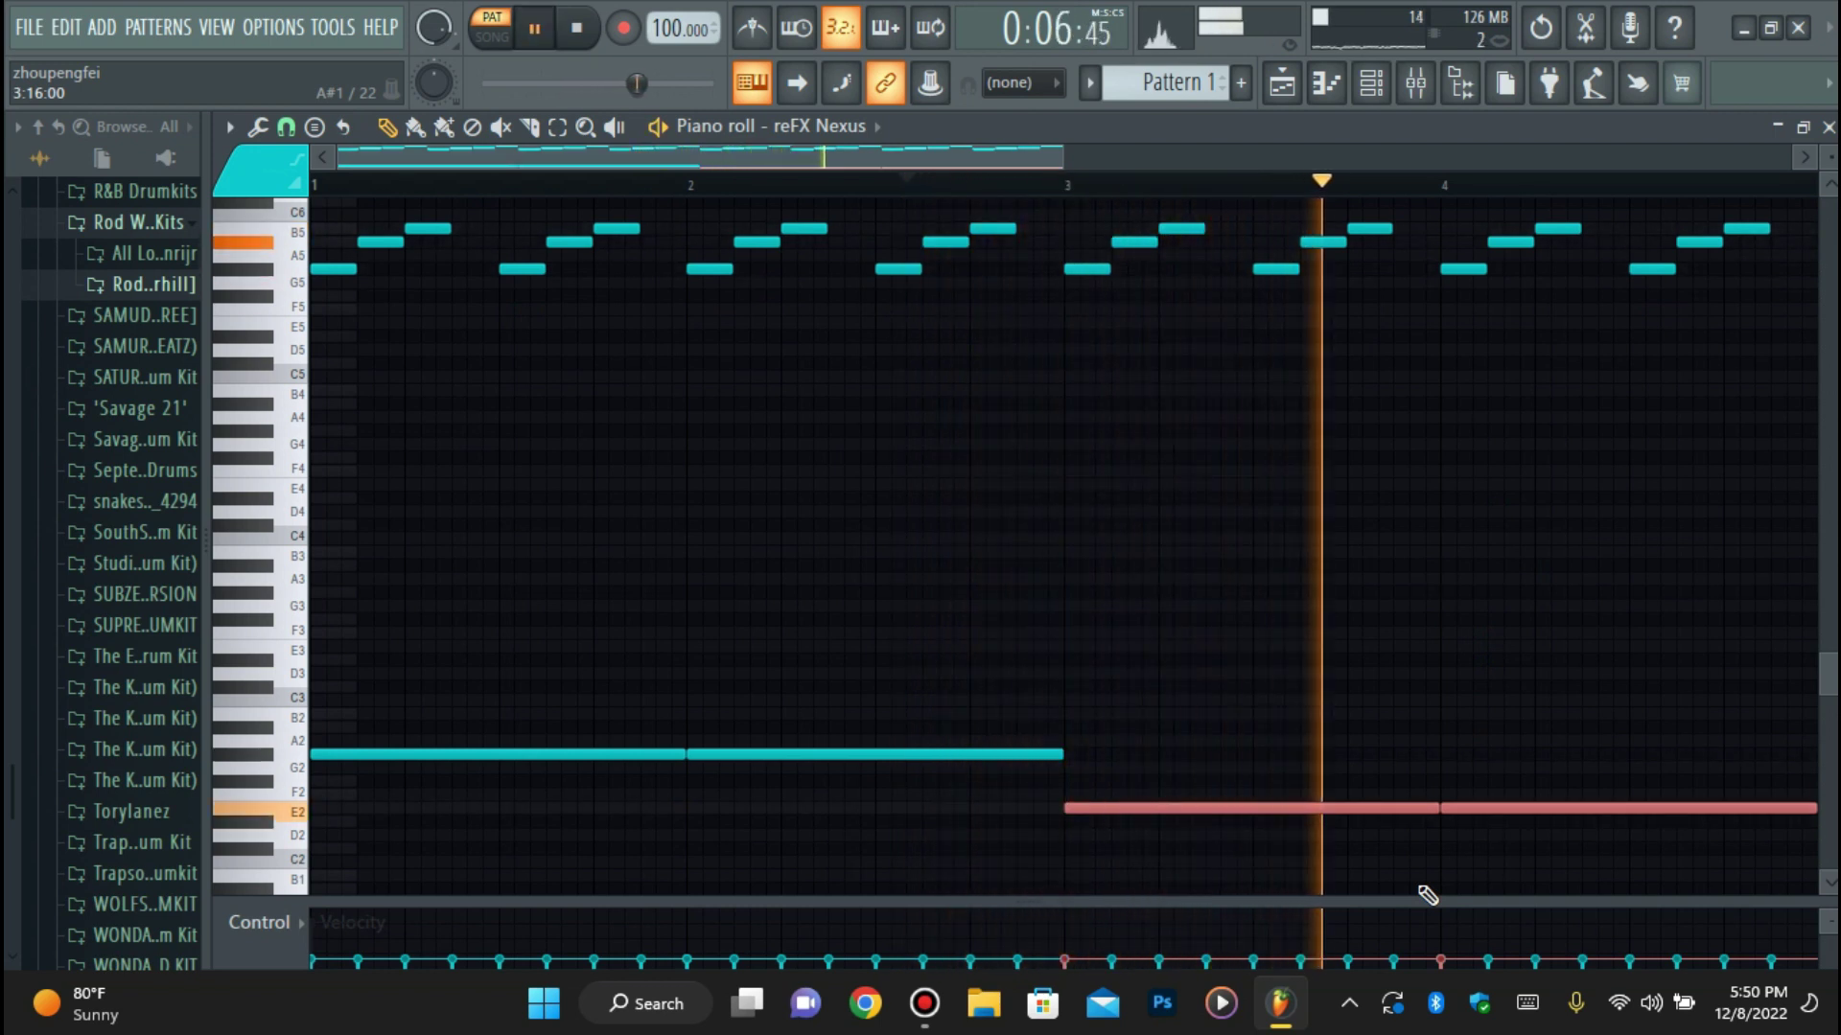
{"action": "key", "text": "Up"}
{"action": "key", "text": "Up"}
{"action": "key", "text": "Up"}
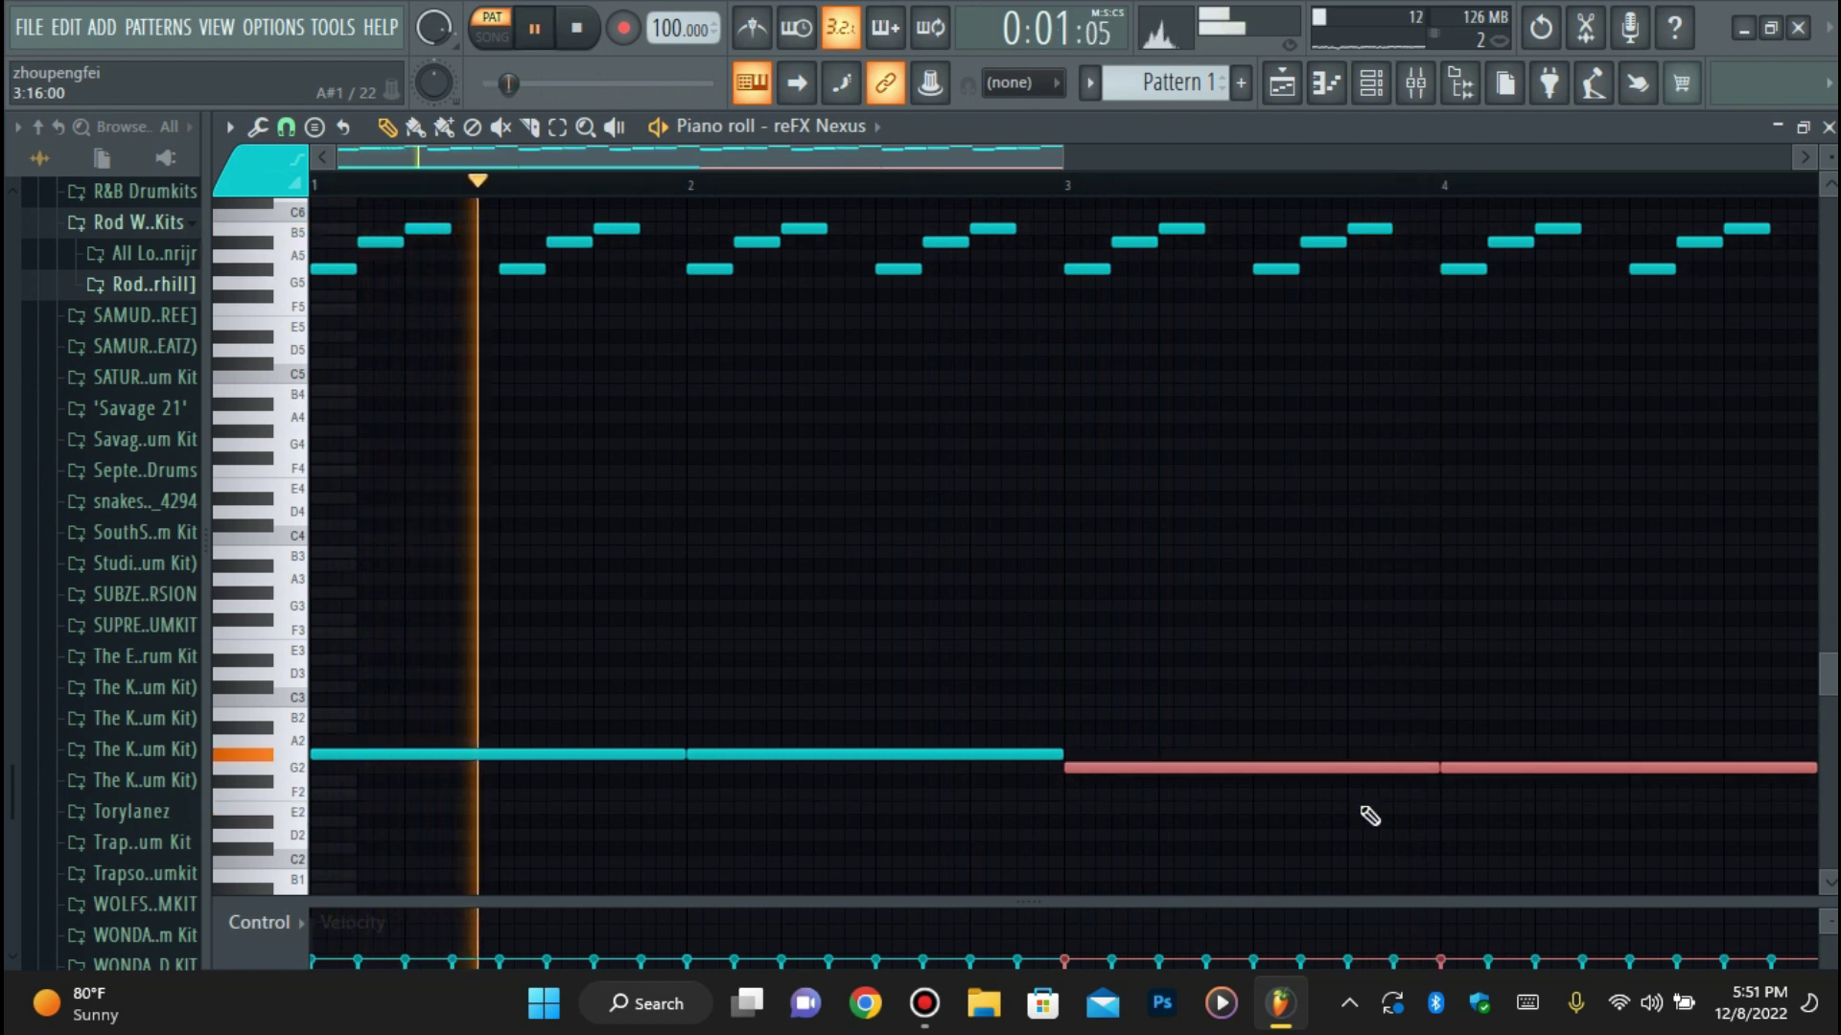
Return the bars 3 and 4 bass to G#2 and transpose all notes down to start on F5 over F2.
{"action": "left_click_drag", "start_coordinate": [947, 211], "coordinate": [937, 193]}
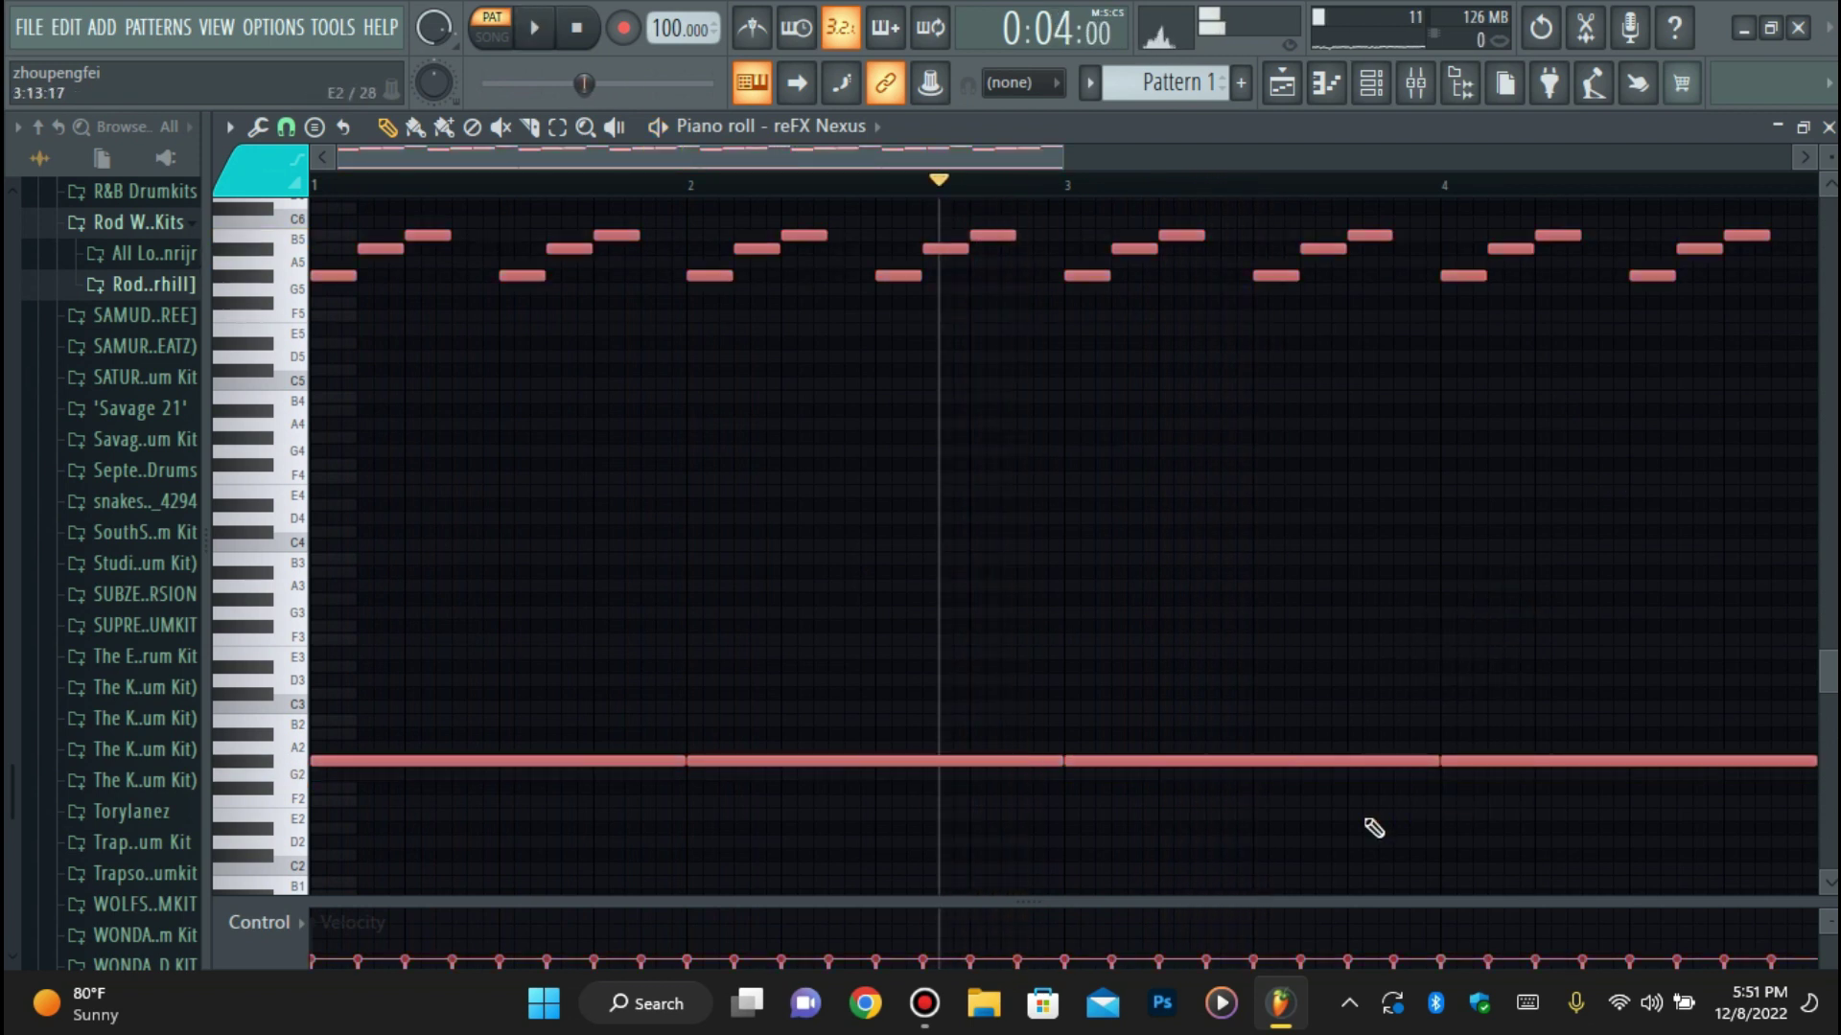
{"action": "key", "text": "Down"}
{"action": "key", "text": "Down"}
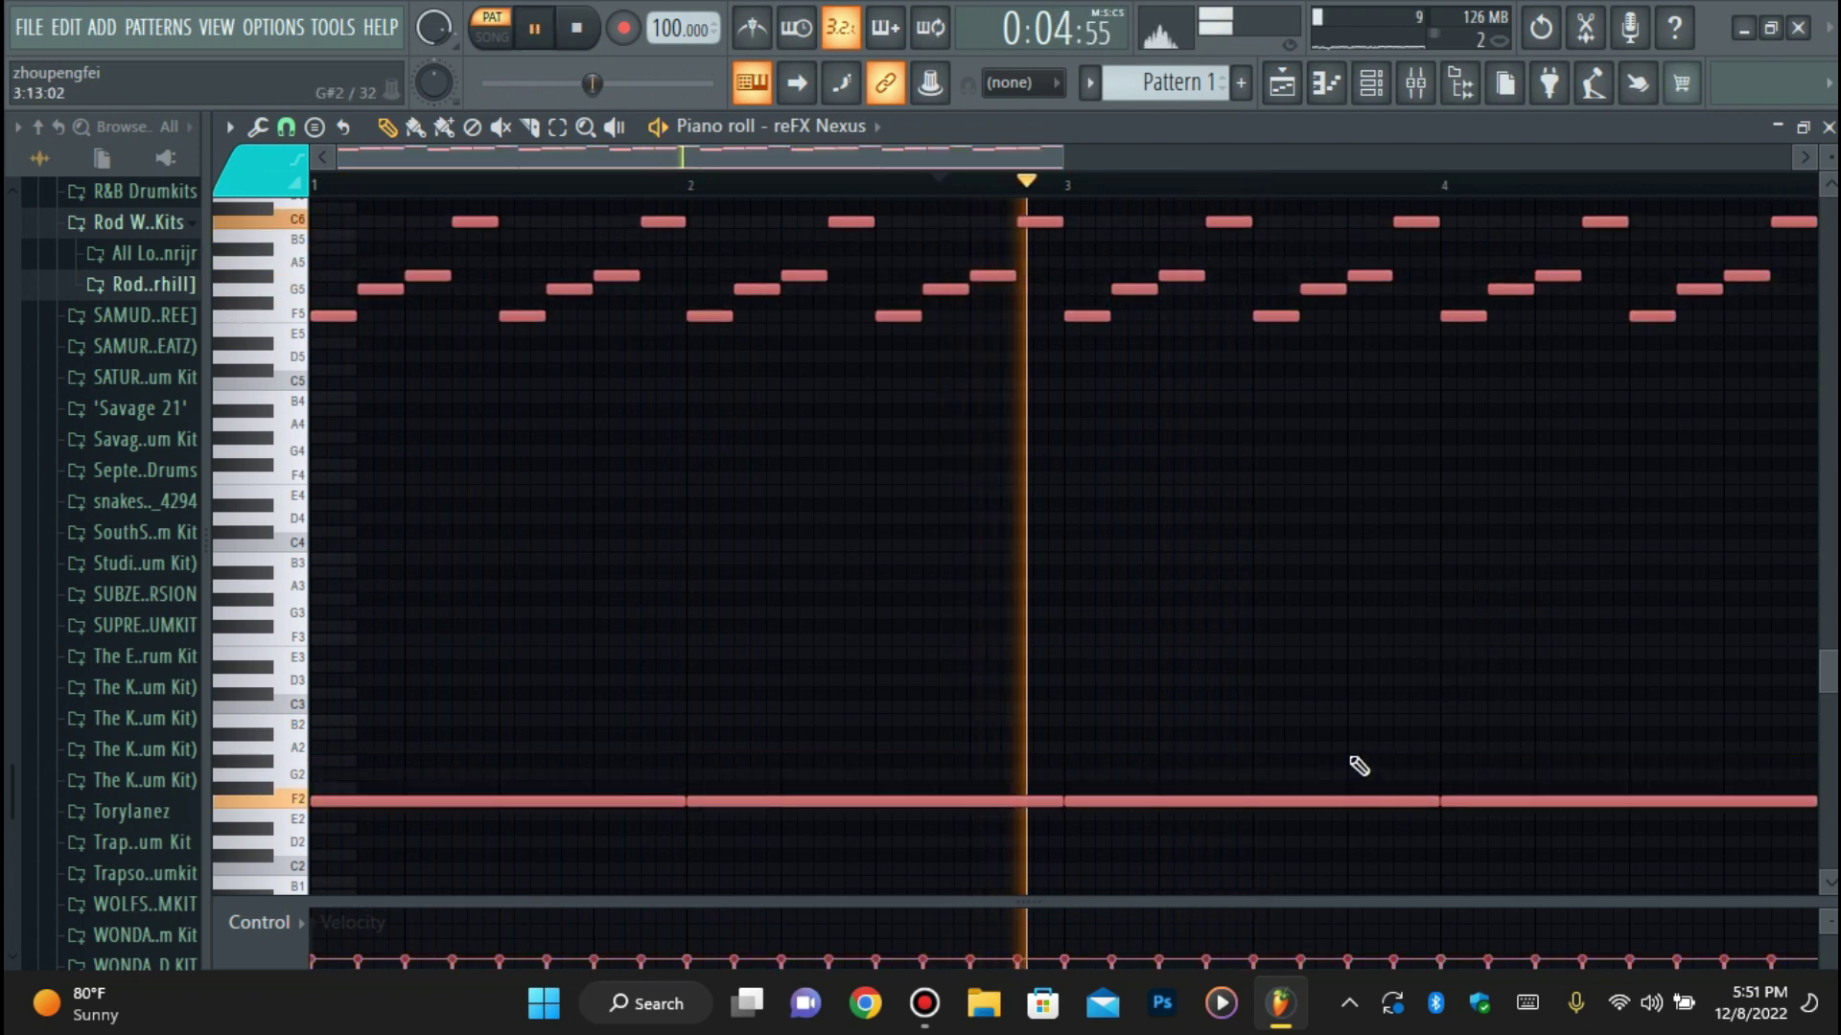
Set the root note of the reFX Nexus channel to E5 in its detailed settings, and stop playback.
{"action": "left_click", "coordinate": [1297, 627]}
{"action": "left_click", "coordinate": [1370, 83]}
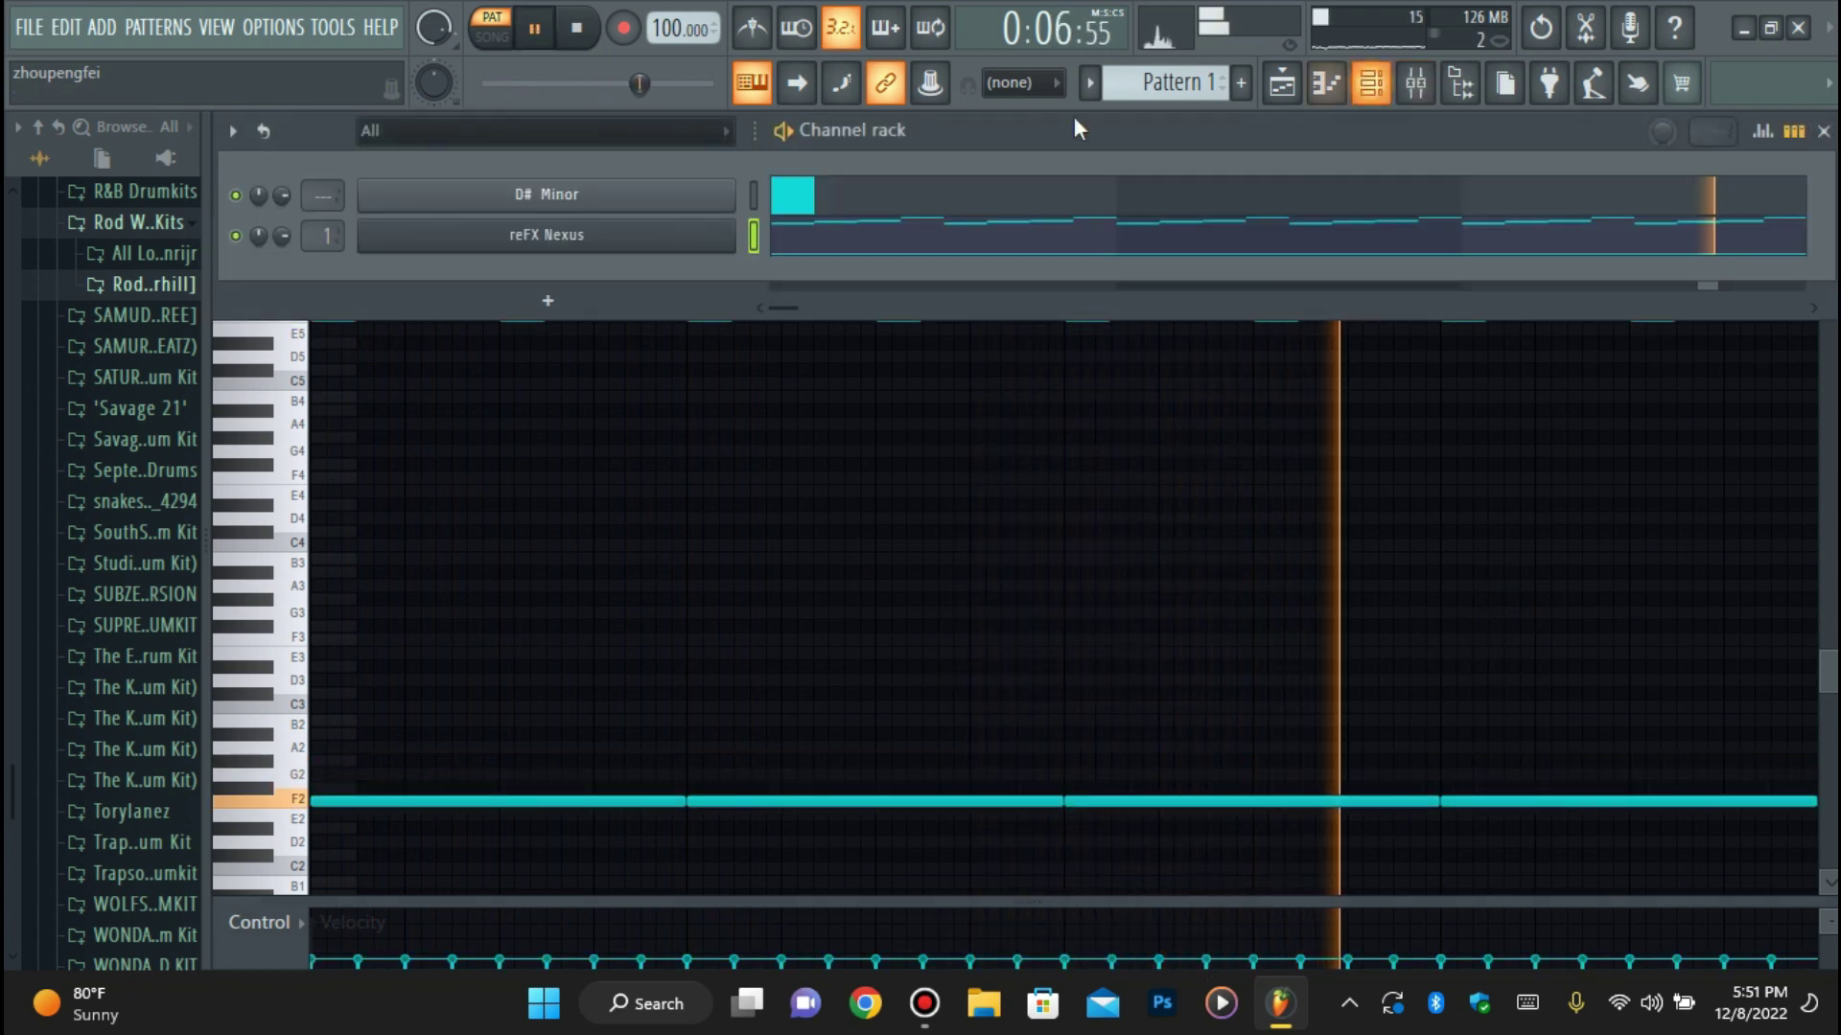
{"action": "left_click", "coordinate": [649, 233]}
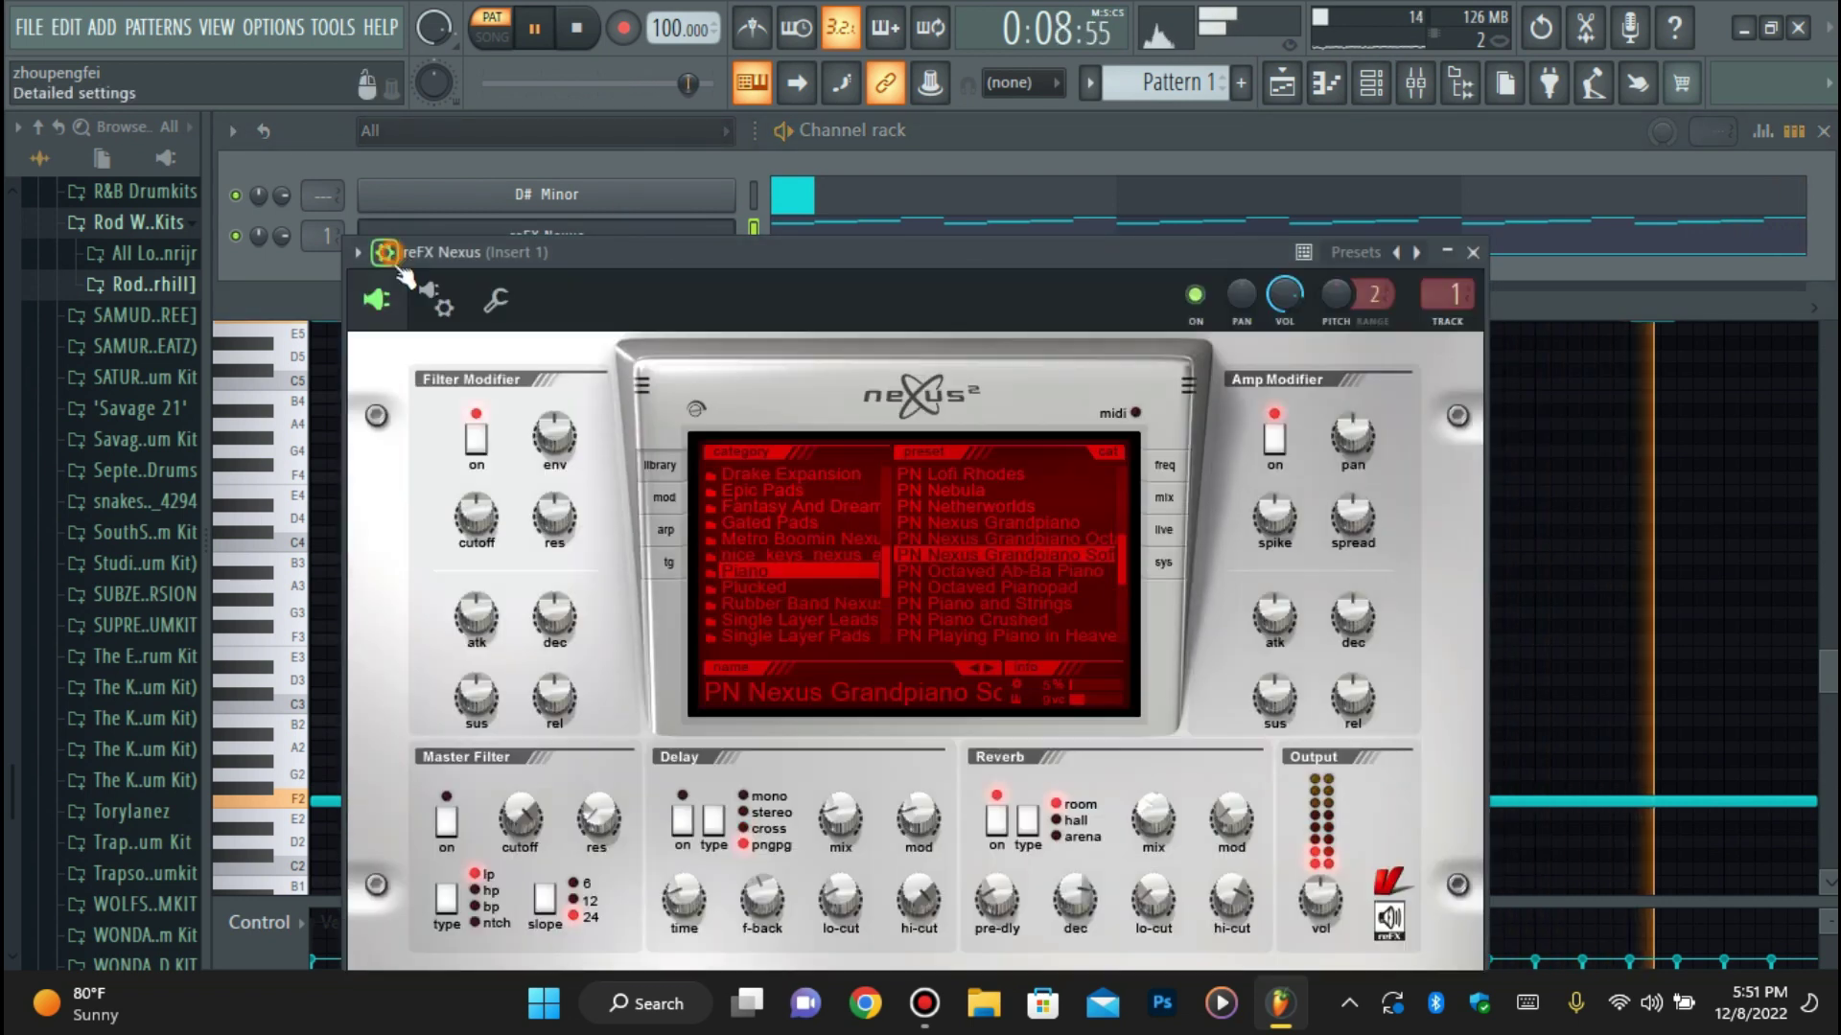
{"action": "left_click", "coordinate": [384, 252]}
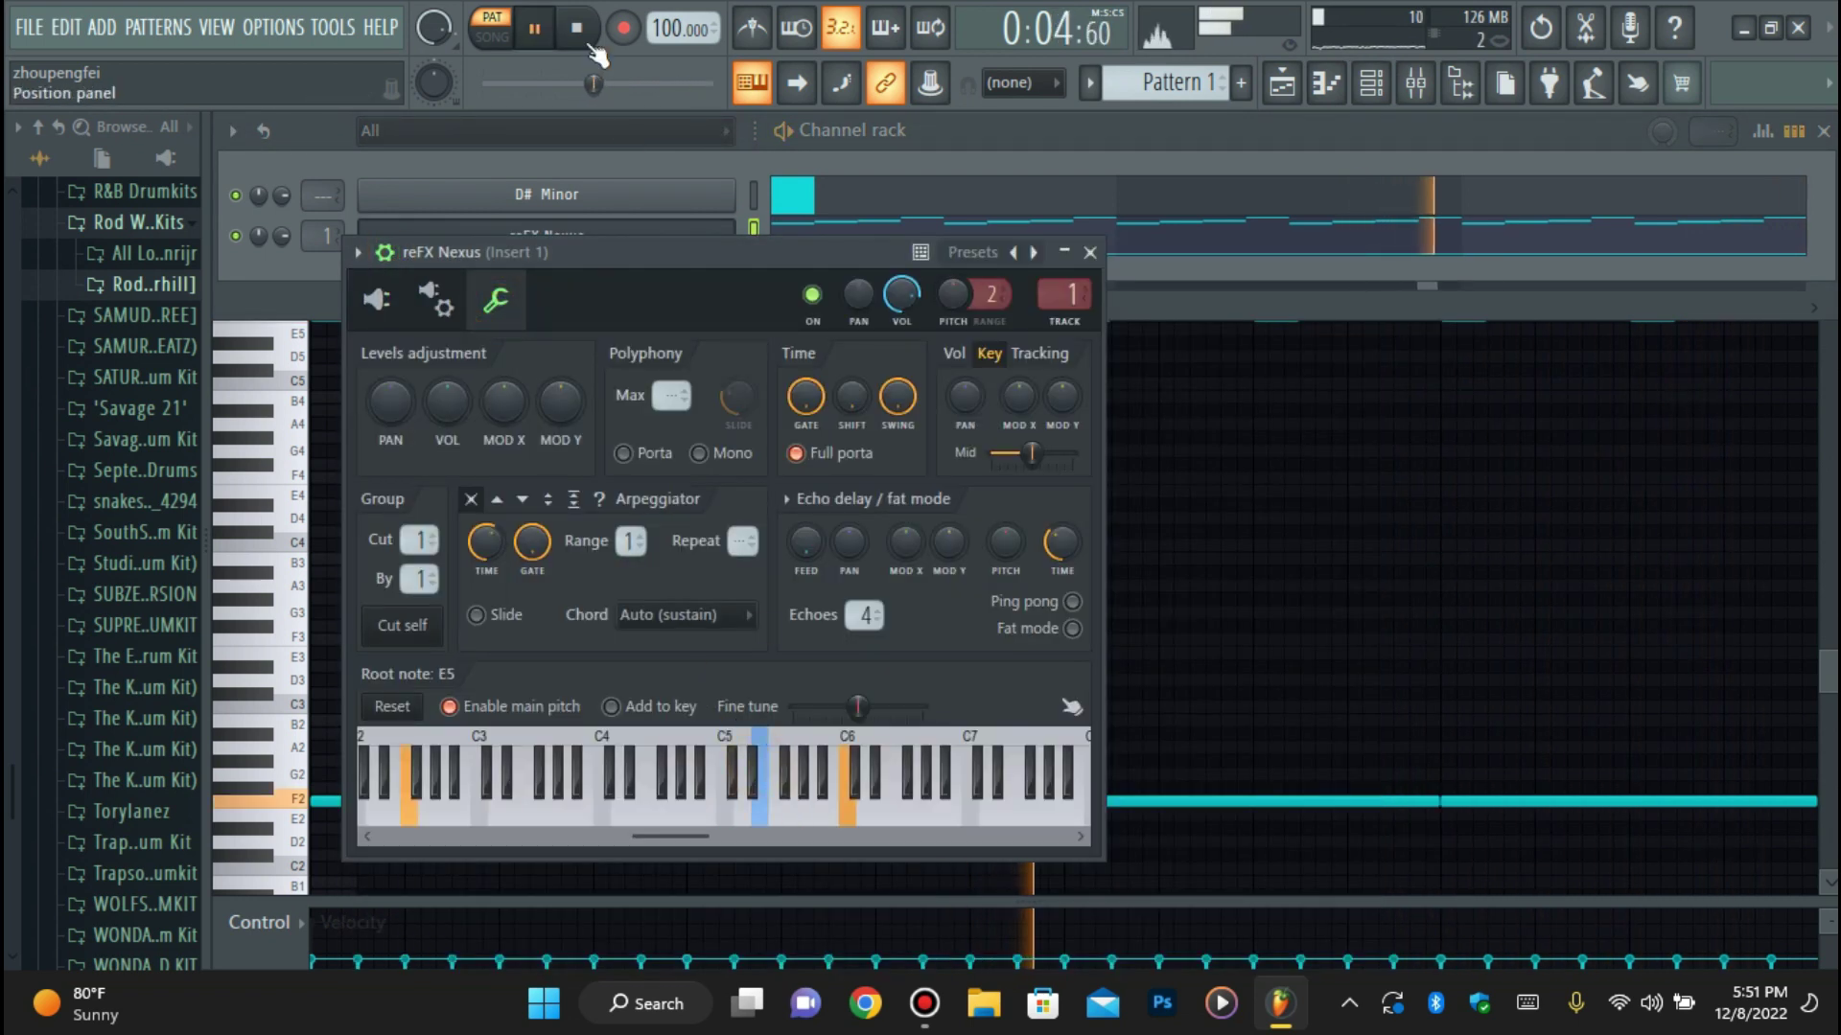
{"action": "right_click", "coordinate": [745, 795]}
{"action": "left_click", "coordinate": [583, 30]}
Add the HalfTime effect to slot 4 of mixer Insert 1 and play the pattern through it.
{"action": "left_click", "coordinate": [1416, 84]}
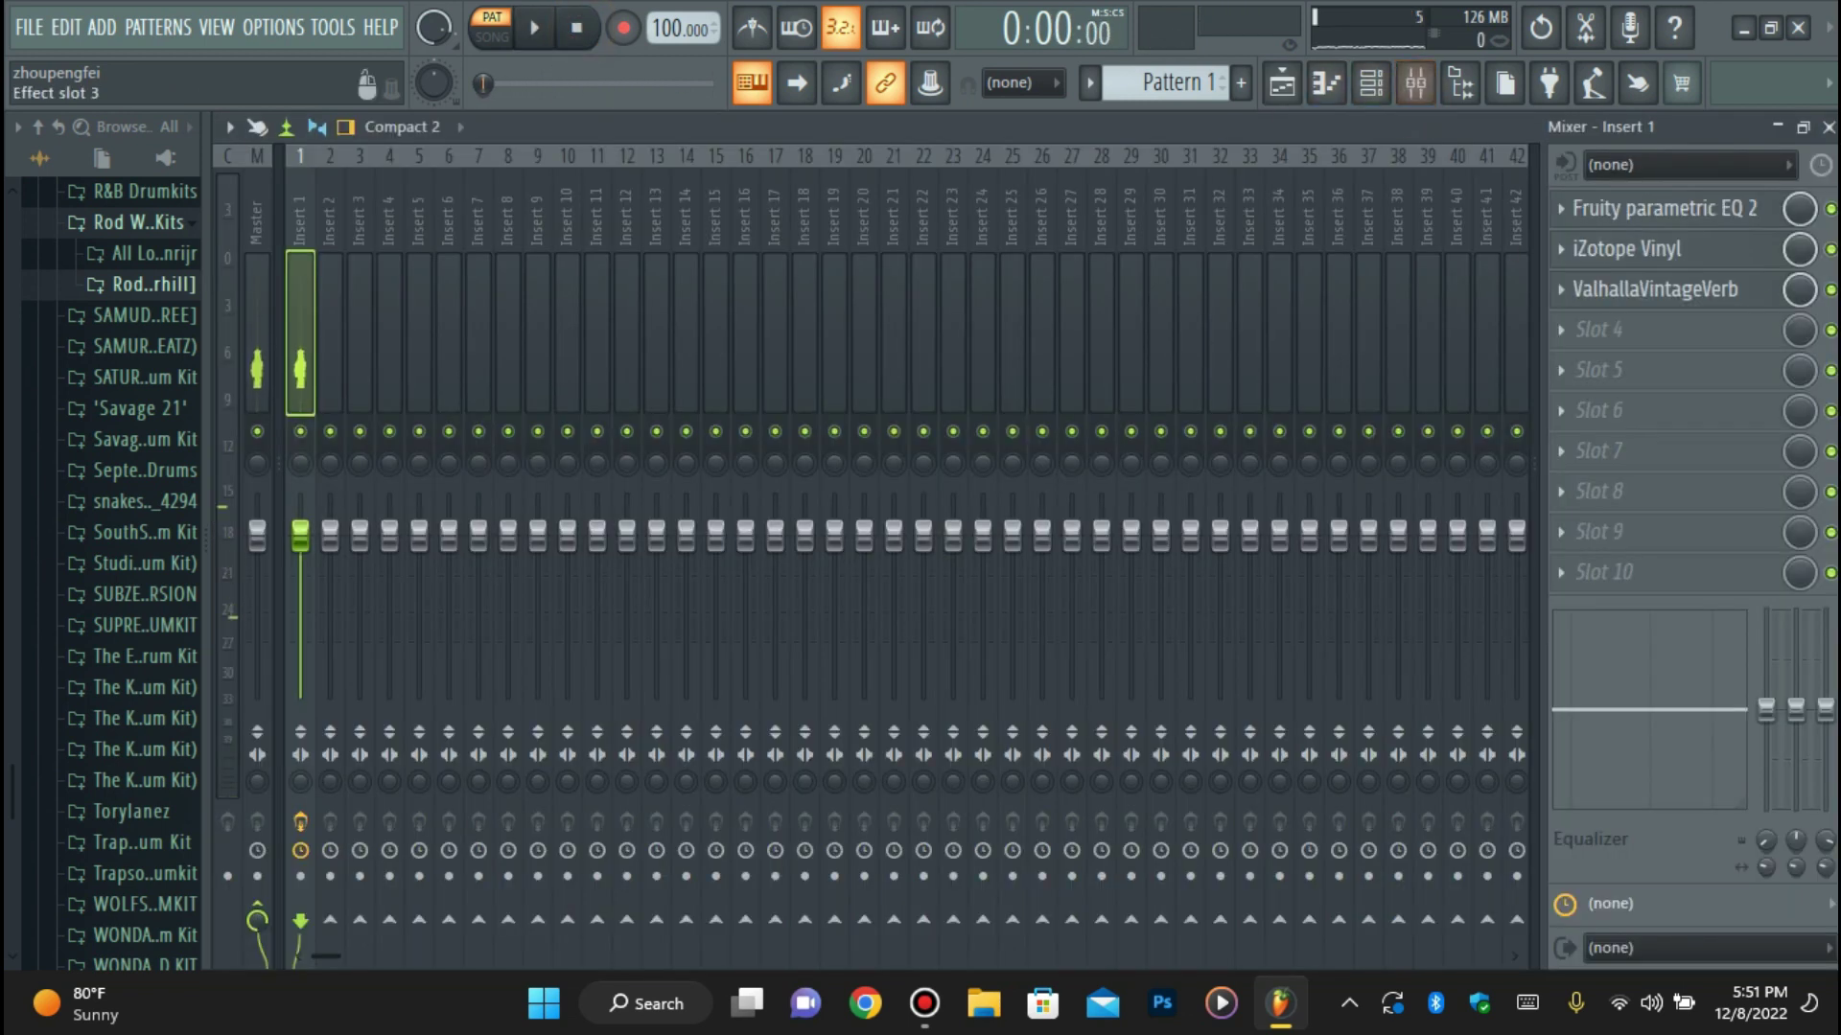
{"action": "left_click", "coordinate": [1598, 329]}
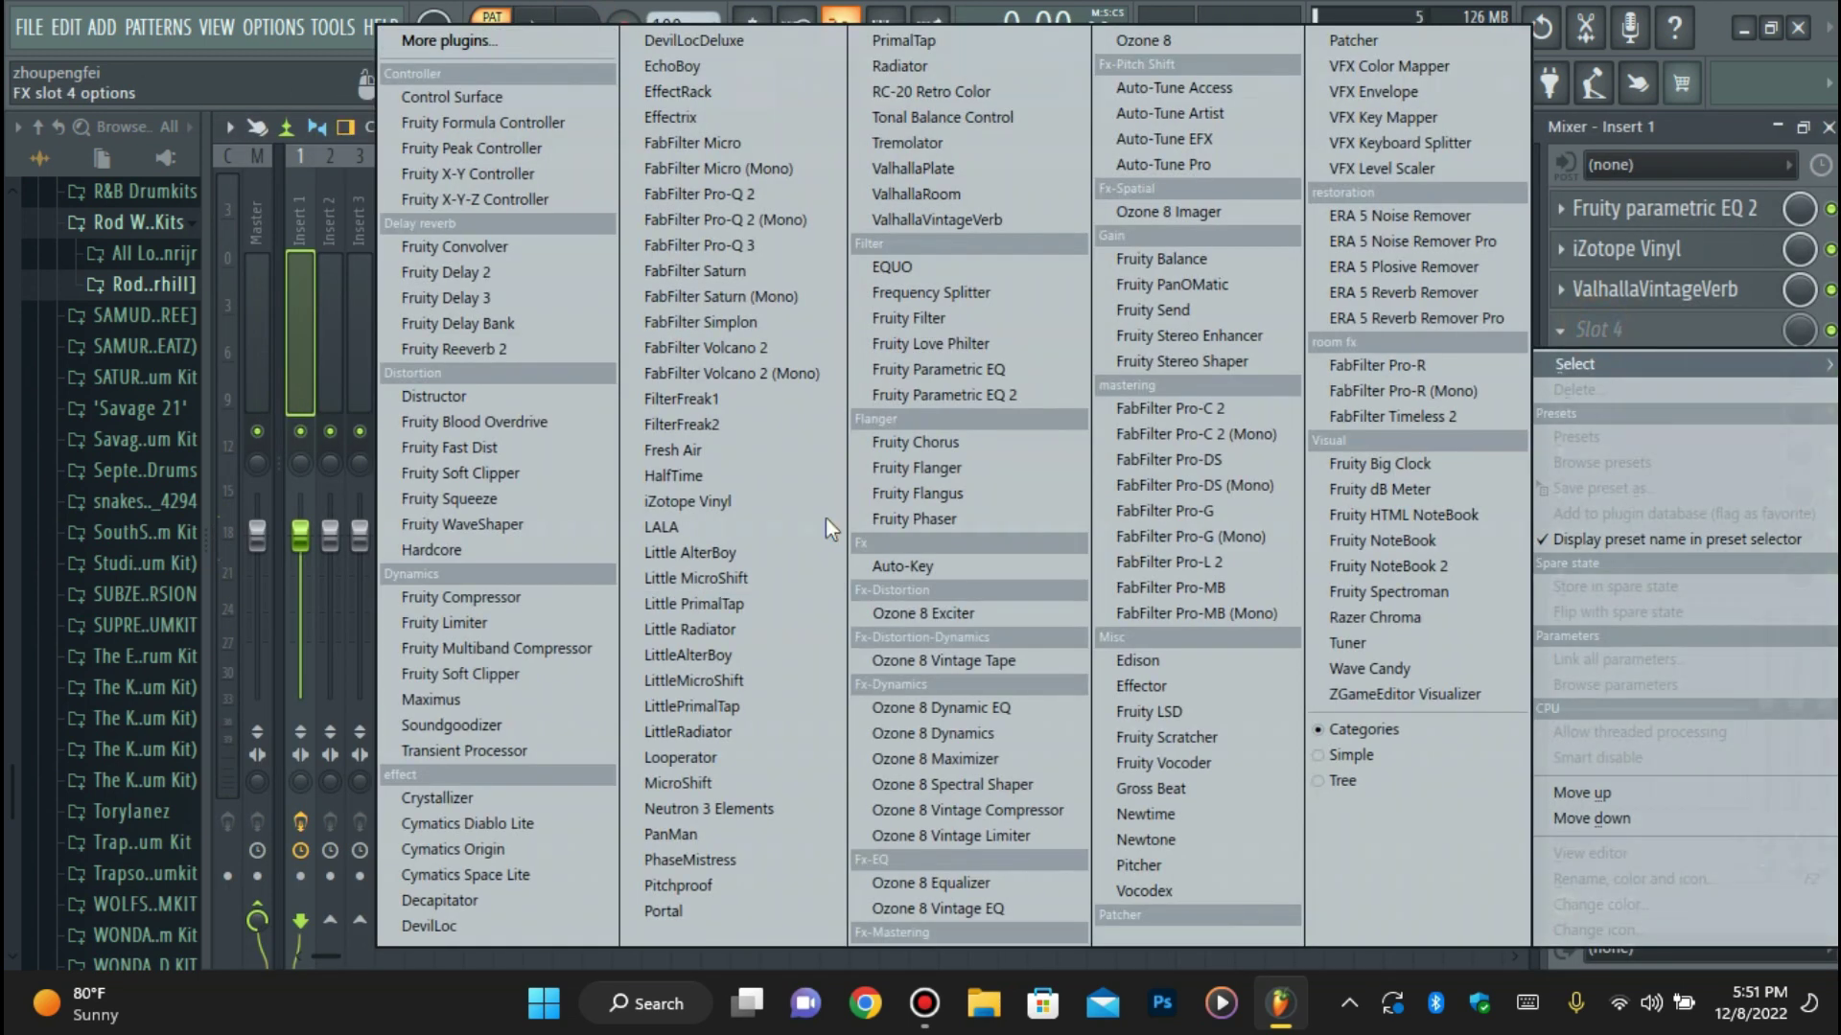
{"action": "left_click", "coordinate": [708, 476]}
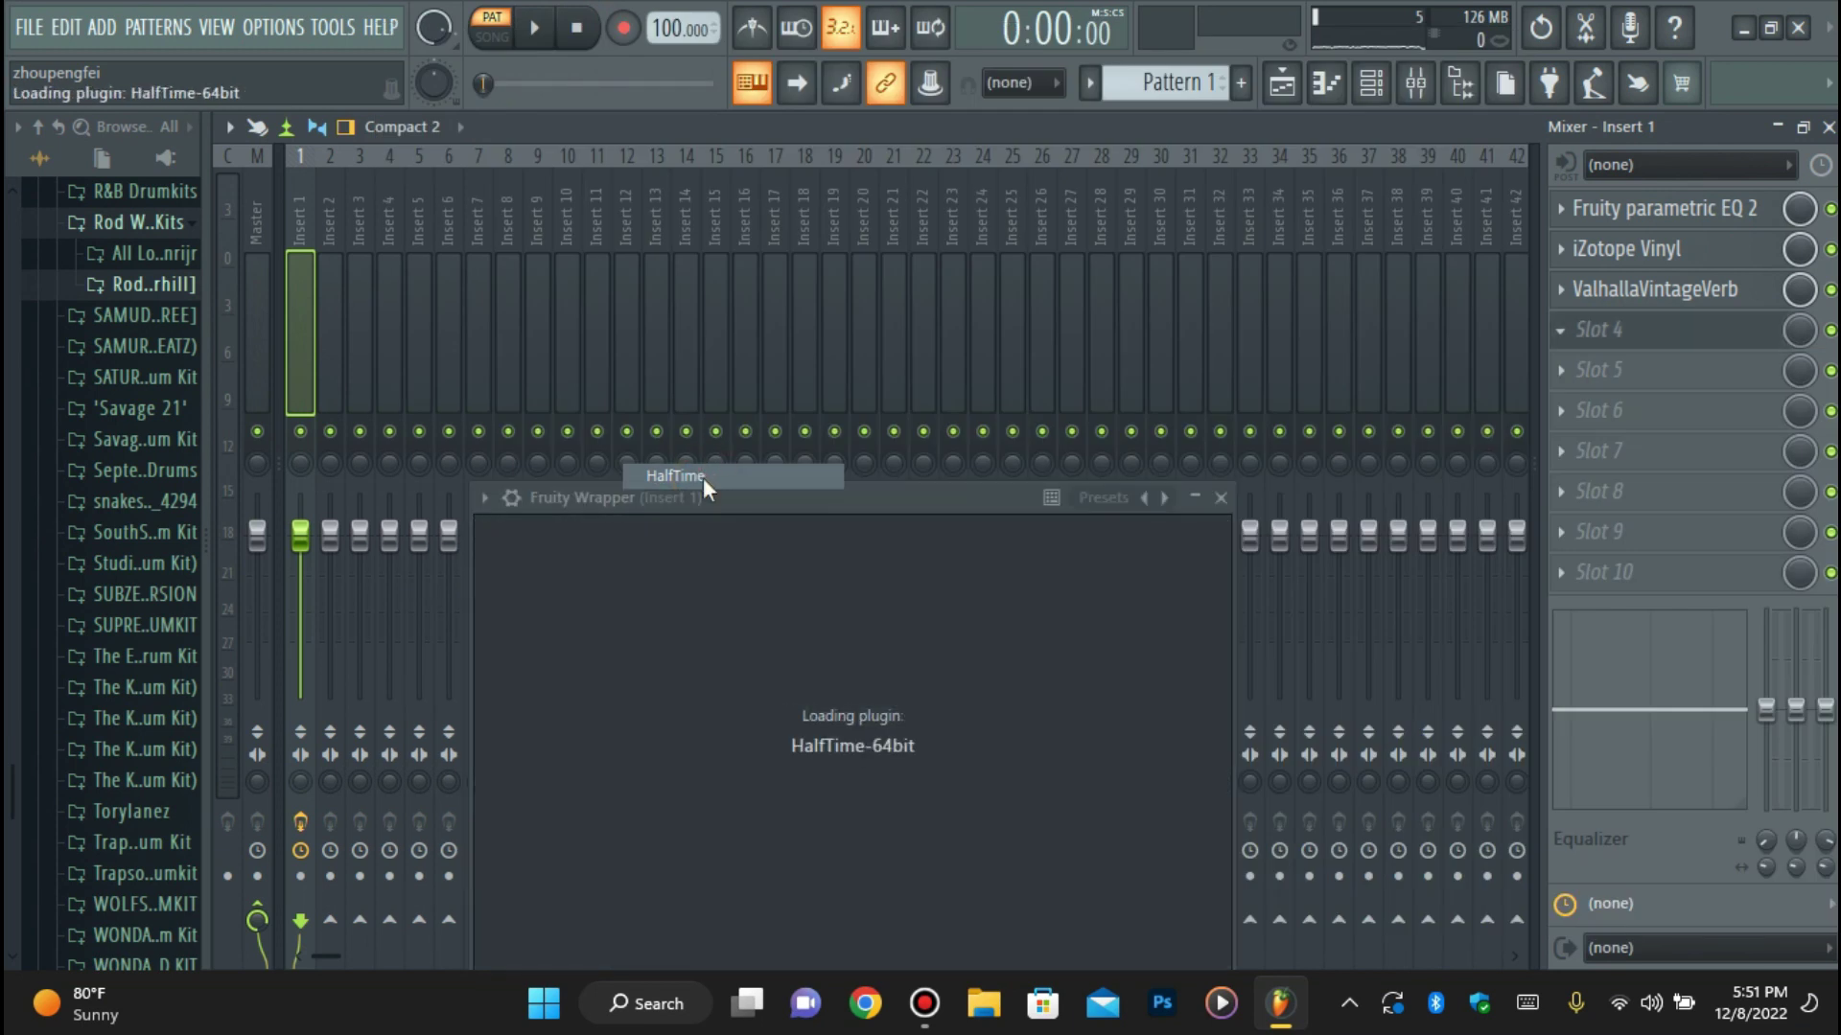
{"action": "left_click_drag", "start_coordinate": [889, 495], "coordinate": [1116, 313]}
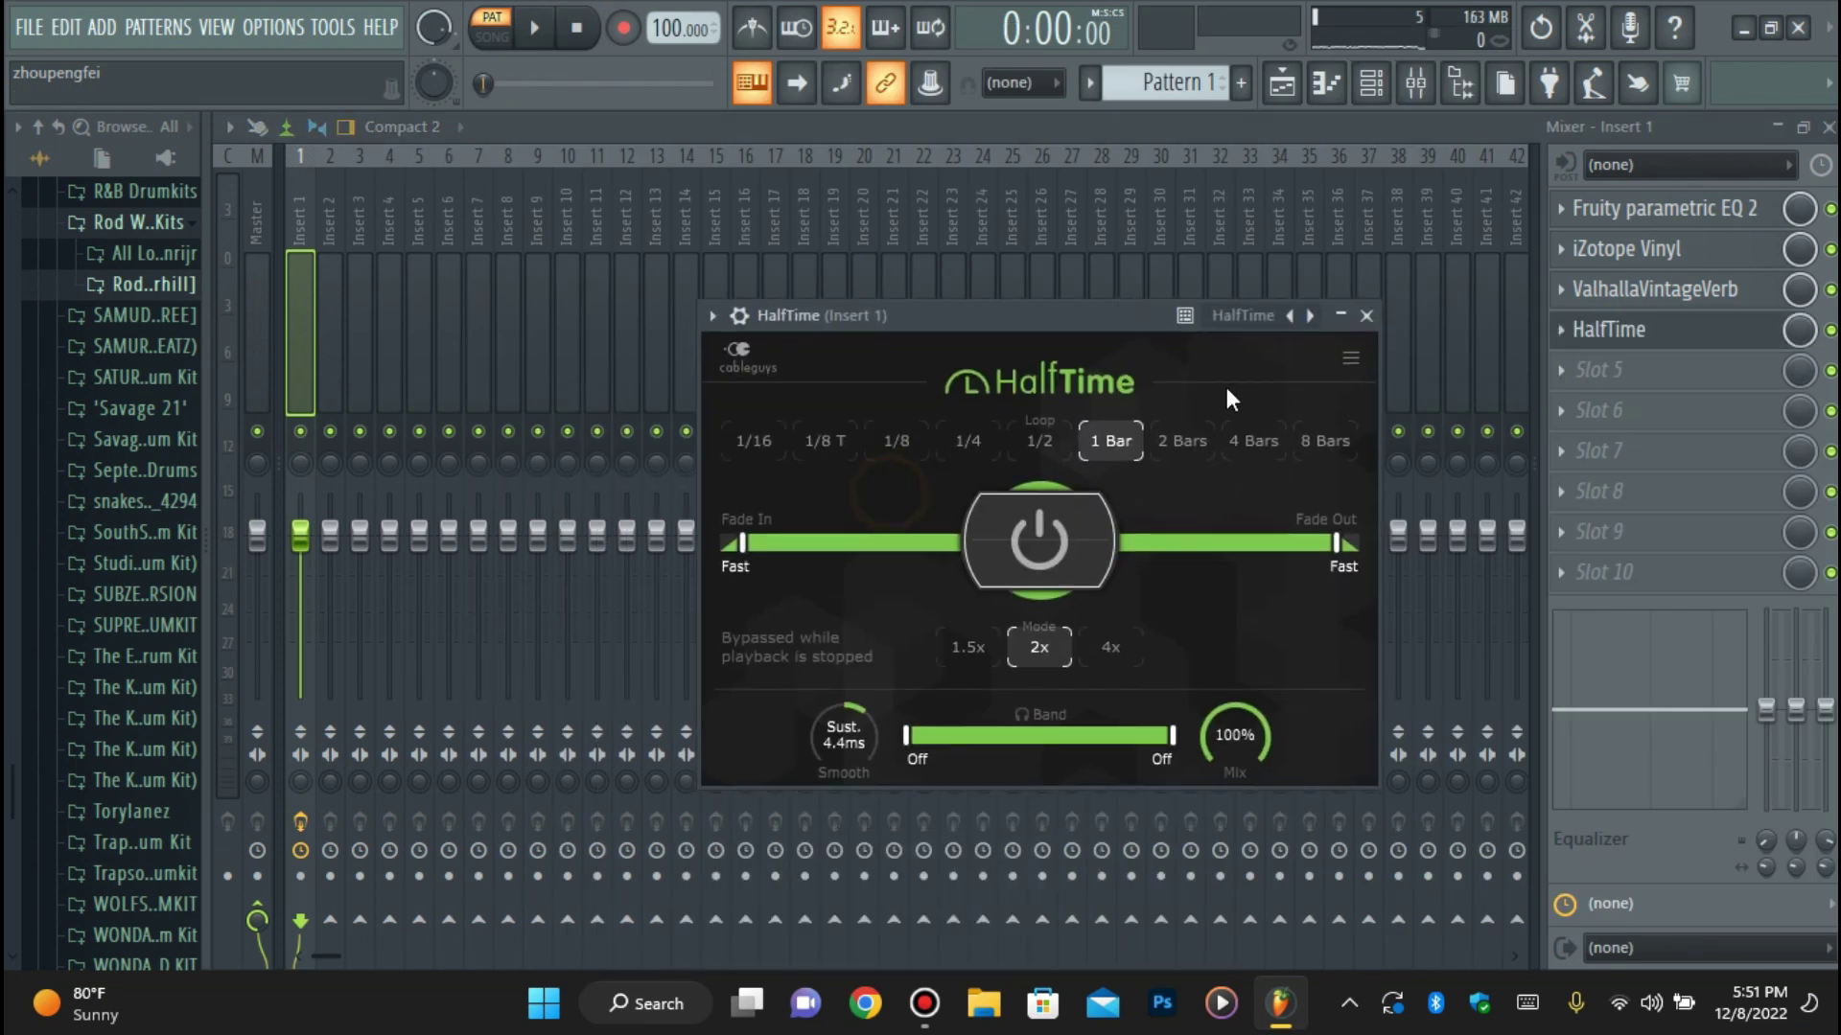
{"action": "key", "text": "space"}
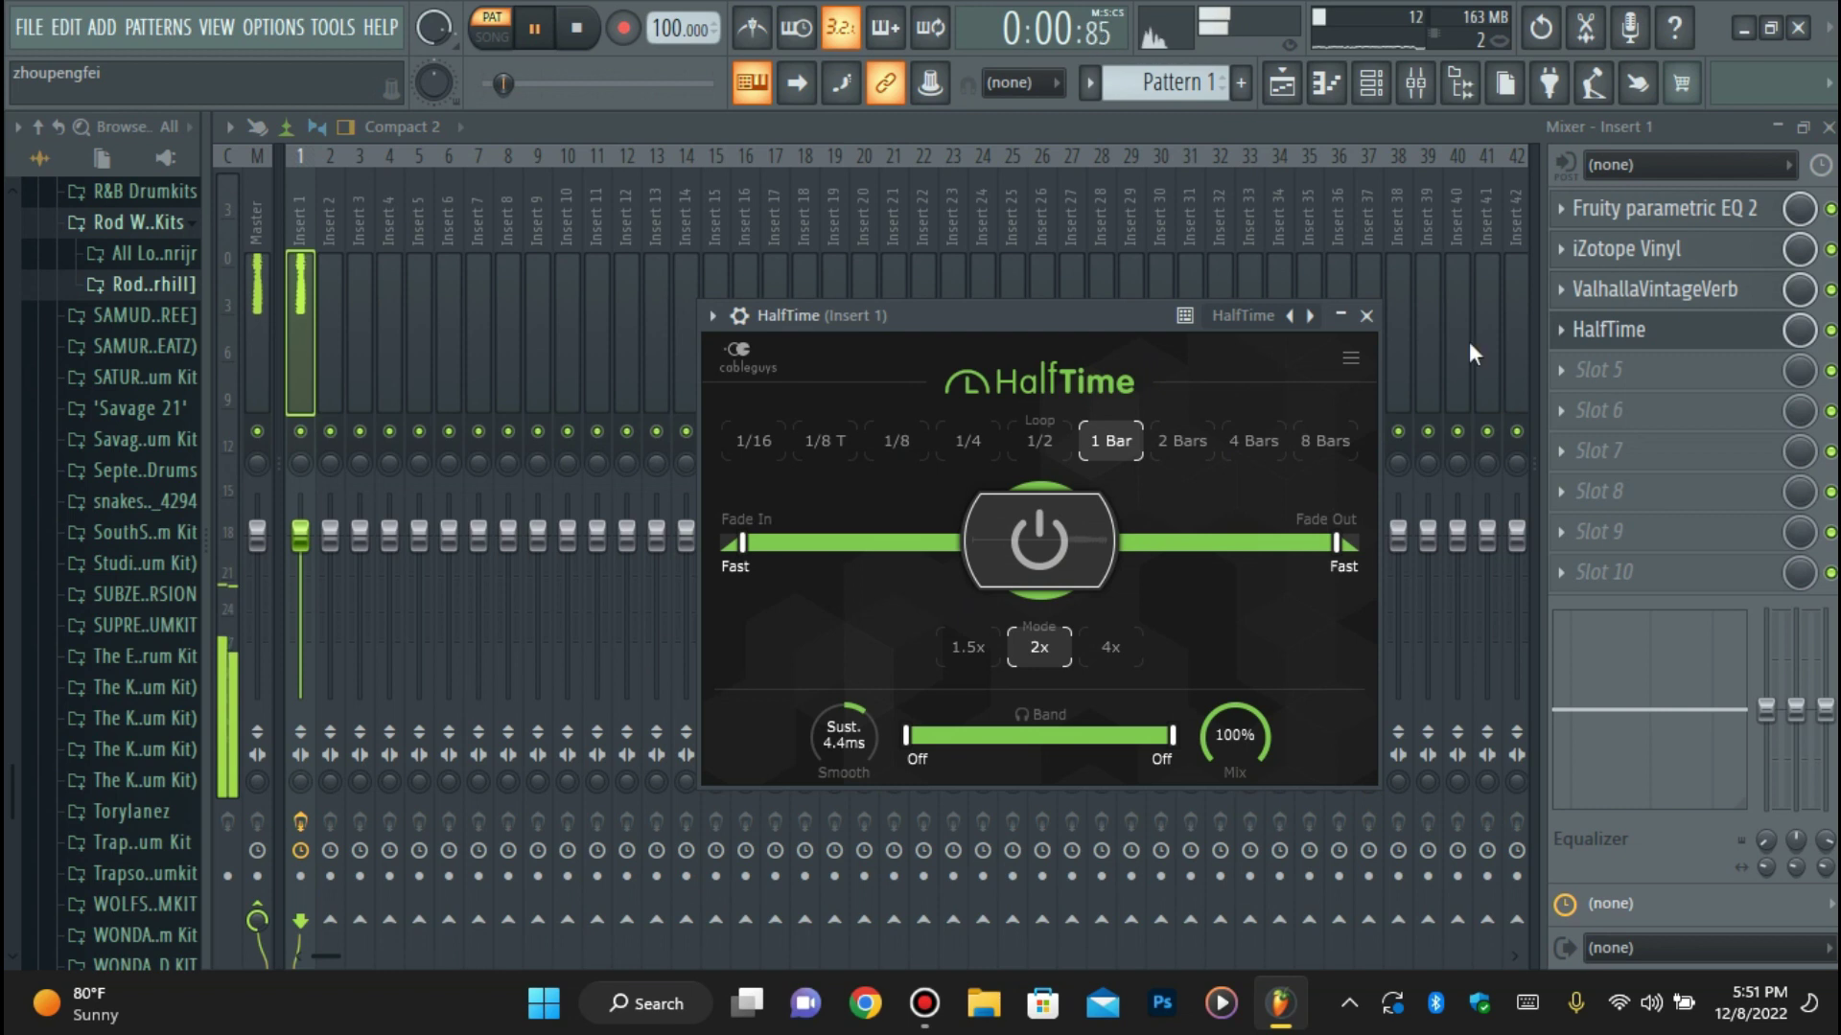
Set the root note of the reFX Nexus channel to D#4 while the pattern plays, and return to the channel rack.
{"action": "left_click", "coordinate": [1347, 73]}
{"action": "left_click", "coordinate": [631, 240]}
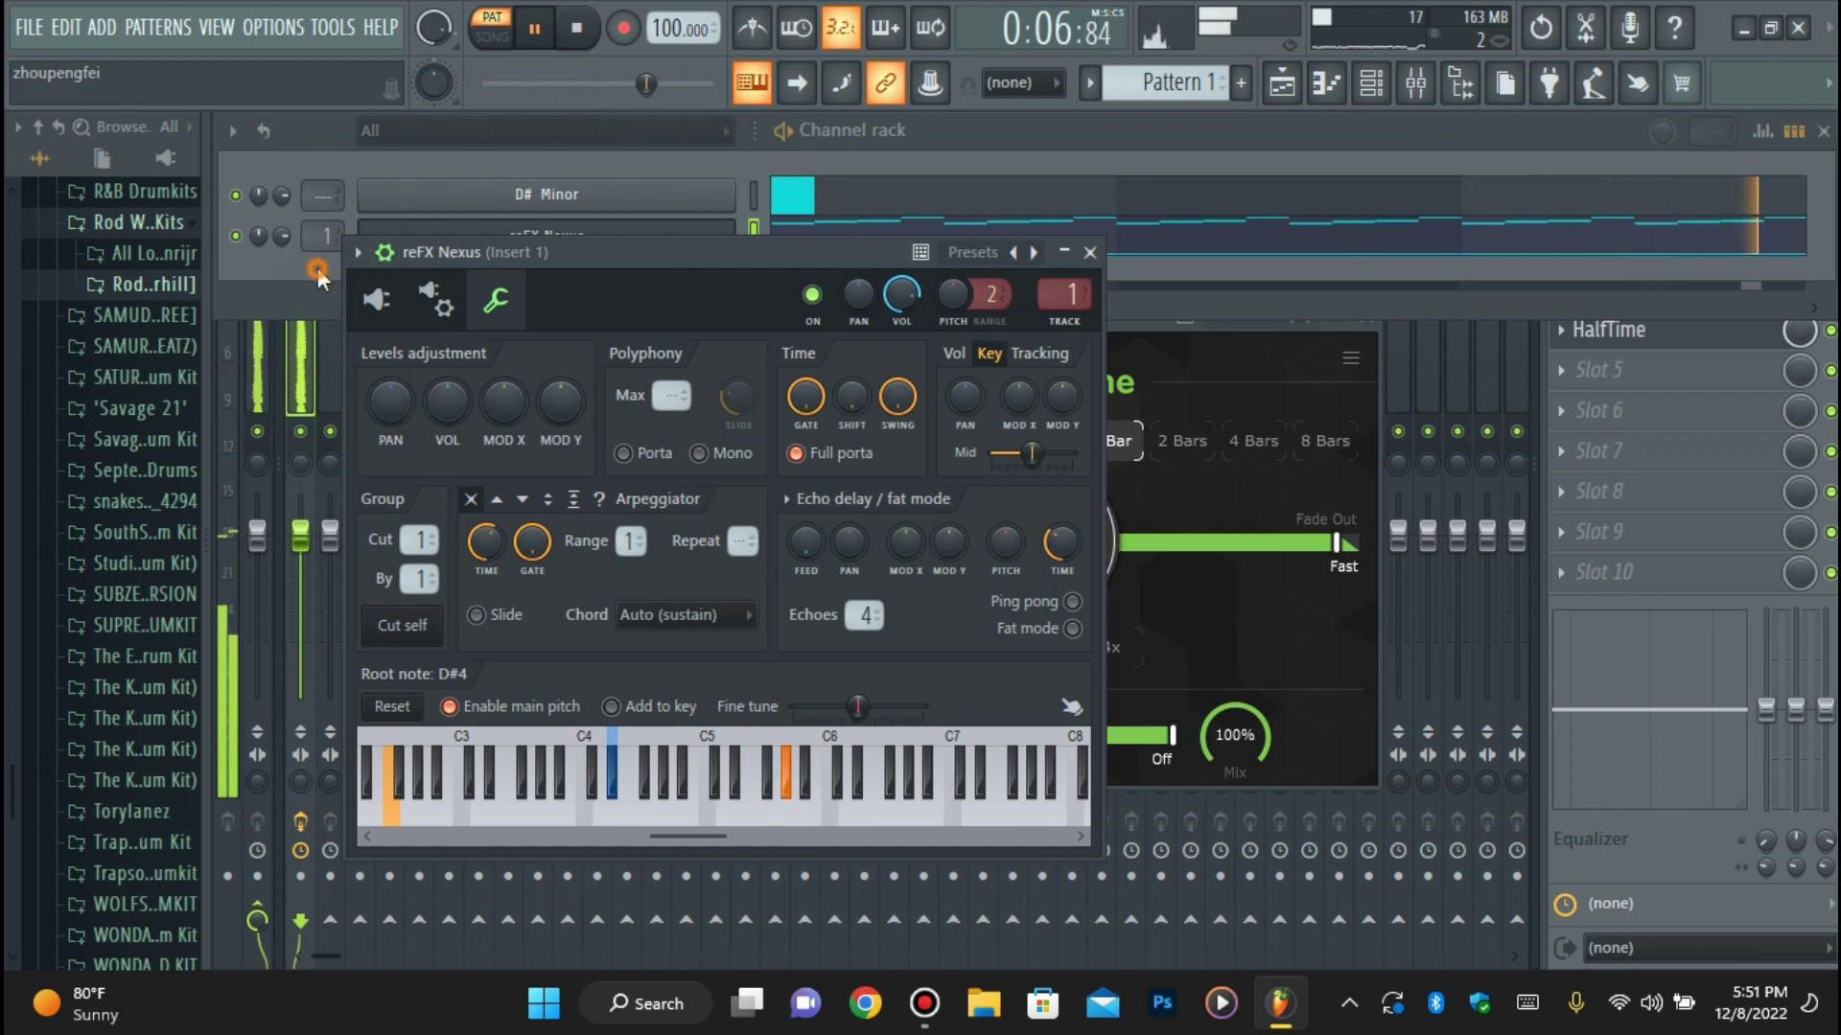
{"action": "left_click", "coordinate": [575, 238]}
{"action": "left_click", "coordinate": [1415, 88]}
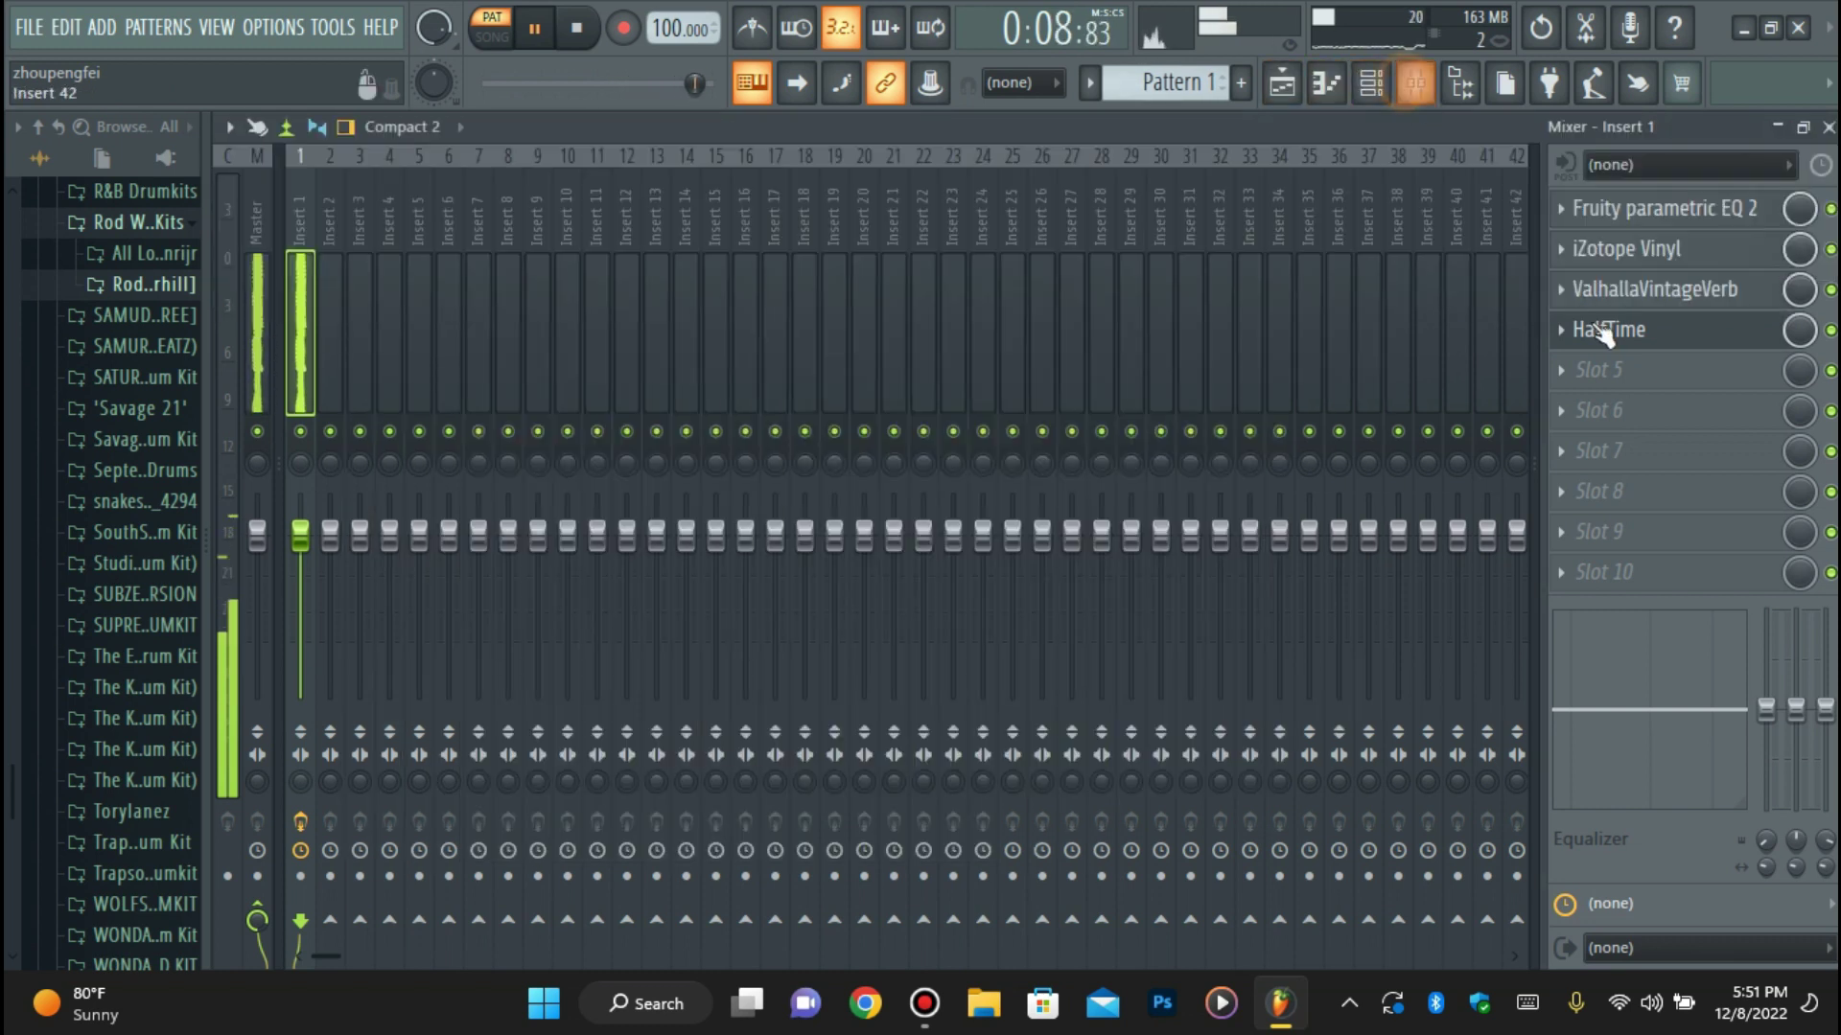
{"action": "left_click", "coordinate": [1371, 85]}
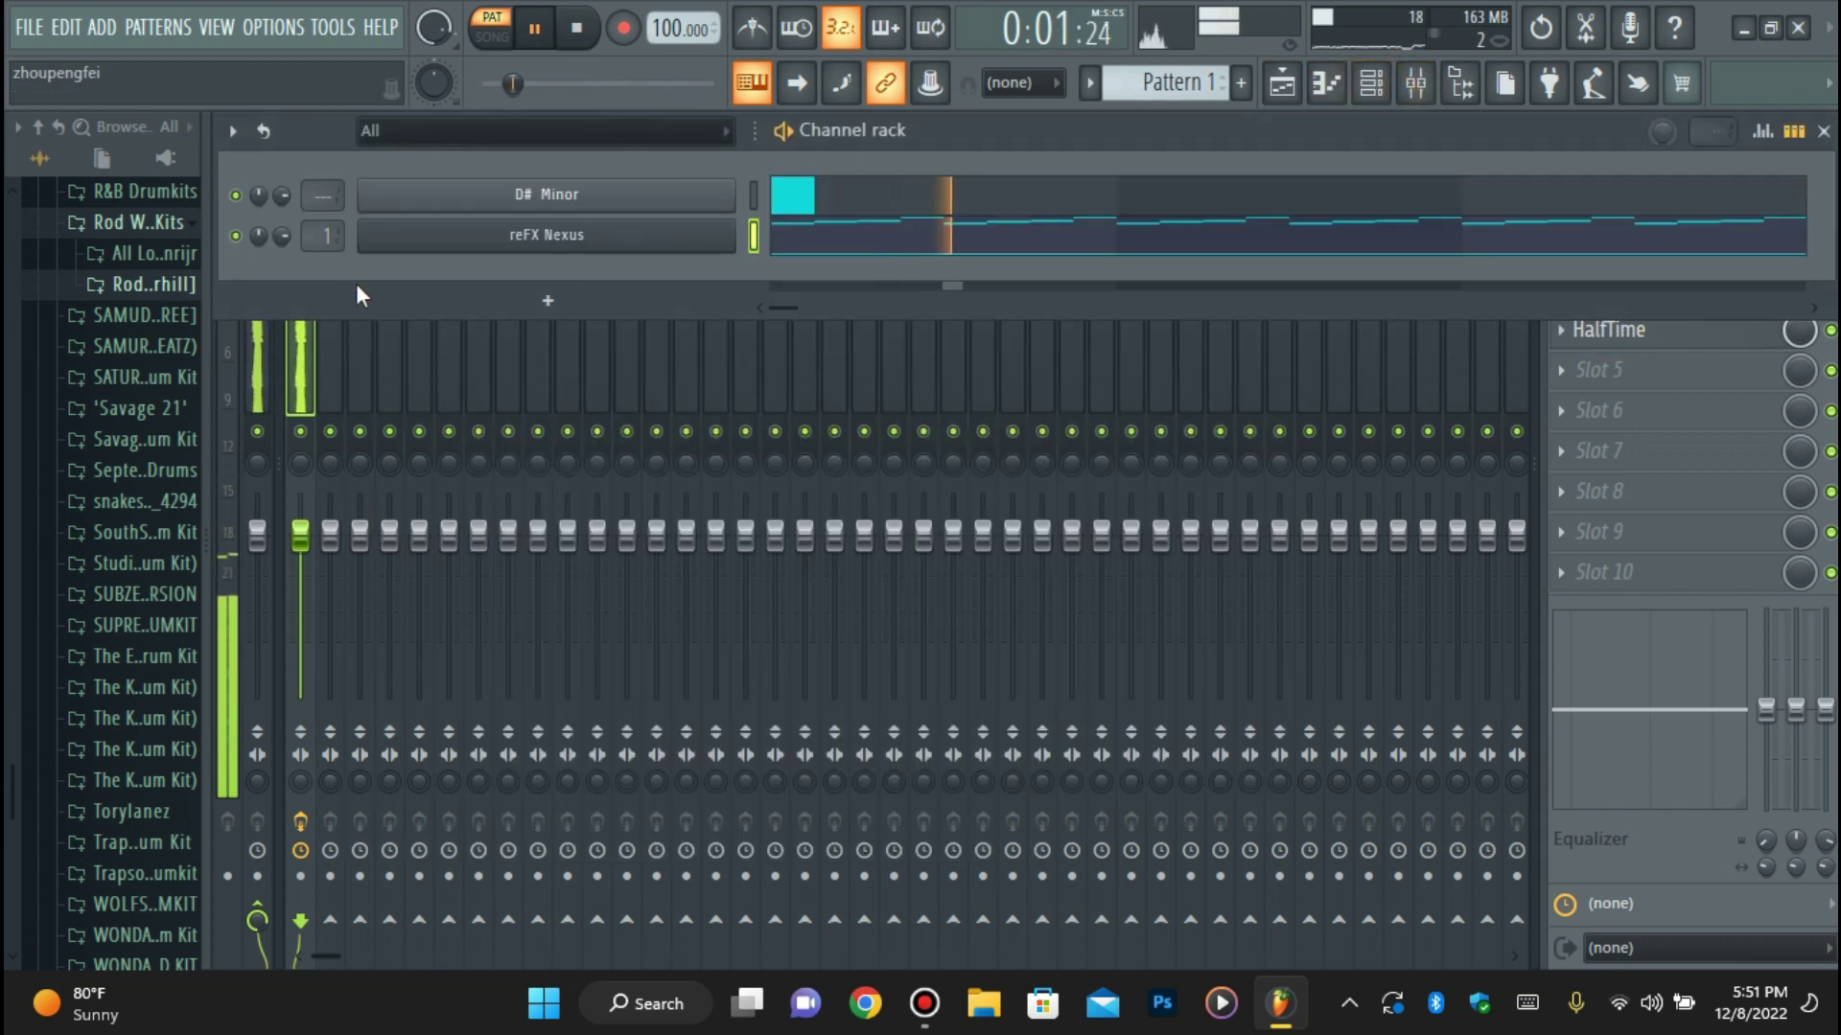
Add the sample X SNARE (4) from the XXXTENTACION drum kit's snares as a new channel.
{"action": "scroll", "coordinate": [154, 517], "scroll_direction": "down", "scroll_amount": 5}
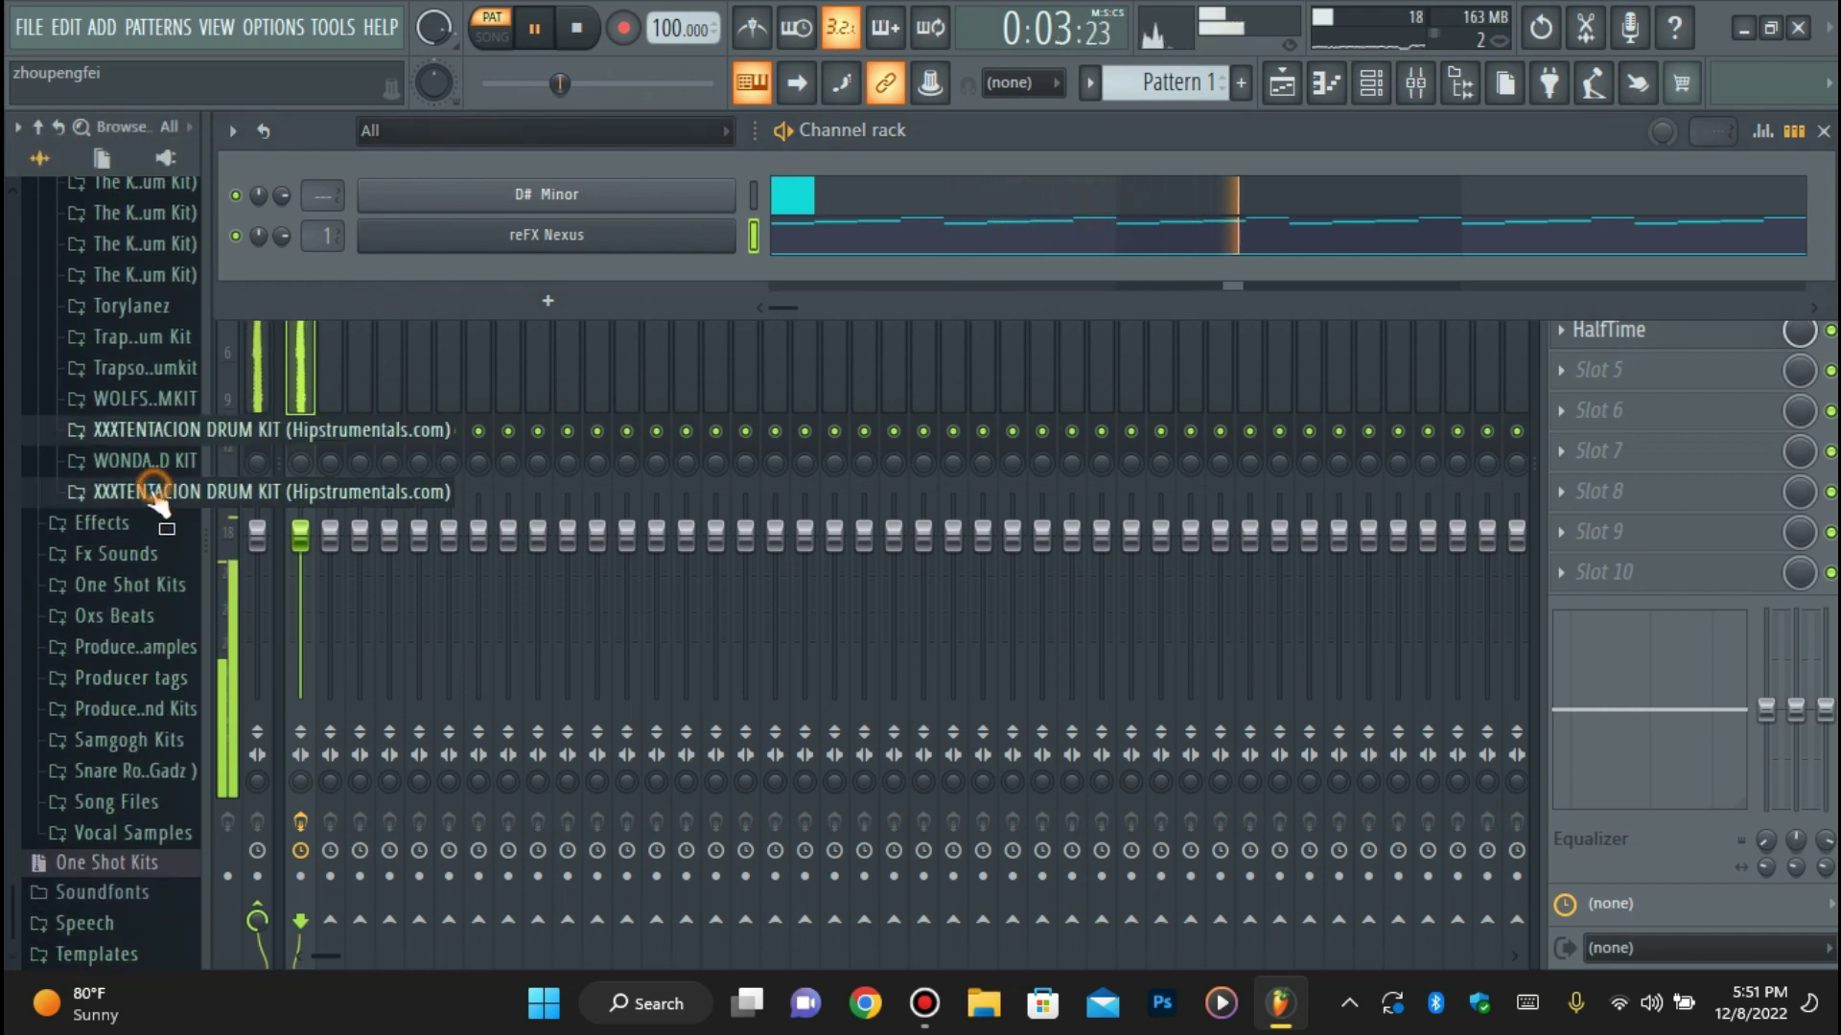
{"action": "left_click", "coordinate": [154, 491]}
{"action": "left_click", "coordinate": [139, 554]}
{"action": "left_click", "coordinate": [163, 830]}
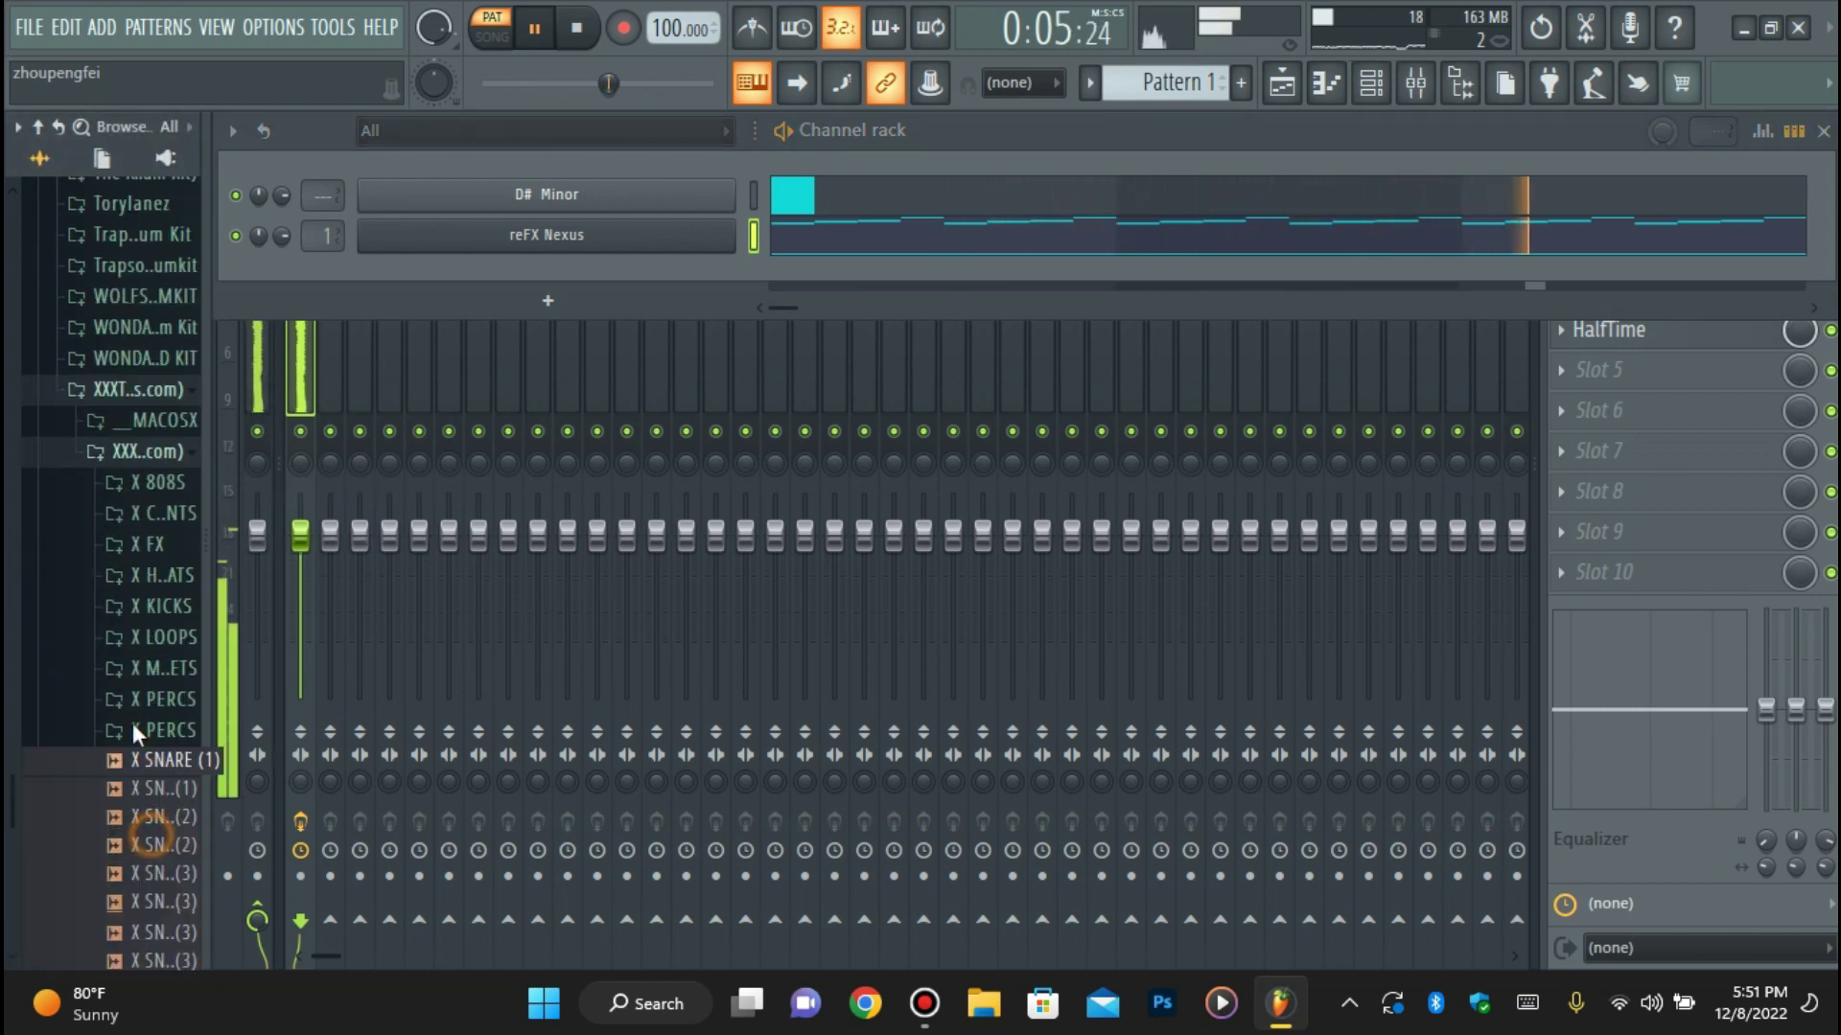
{"action": "scroll", "coordinate": [125, 652], "scroll_direction": "down", "scroll_amount": 4}
{"action": "key", "text": "space"}
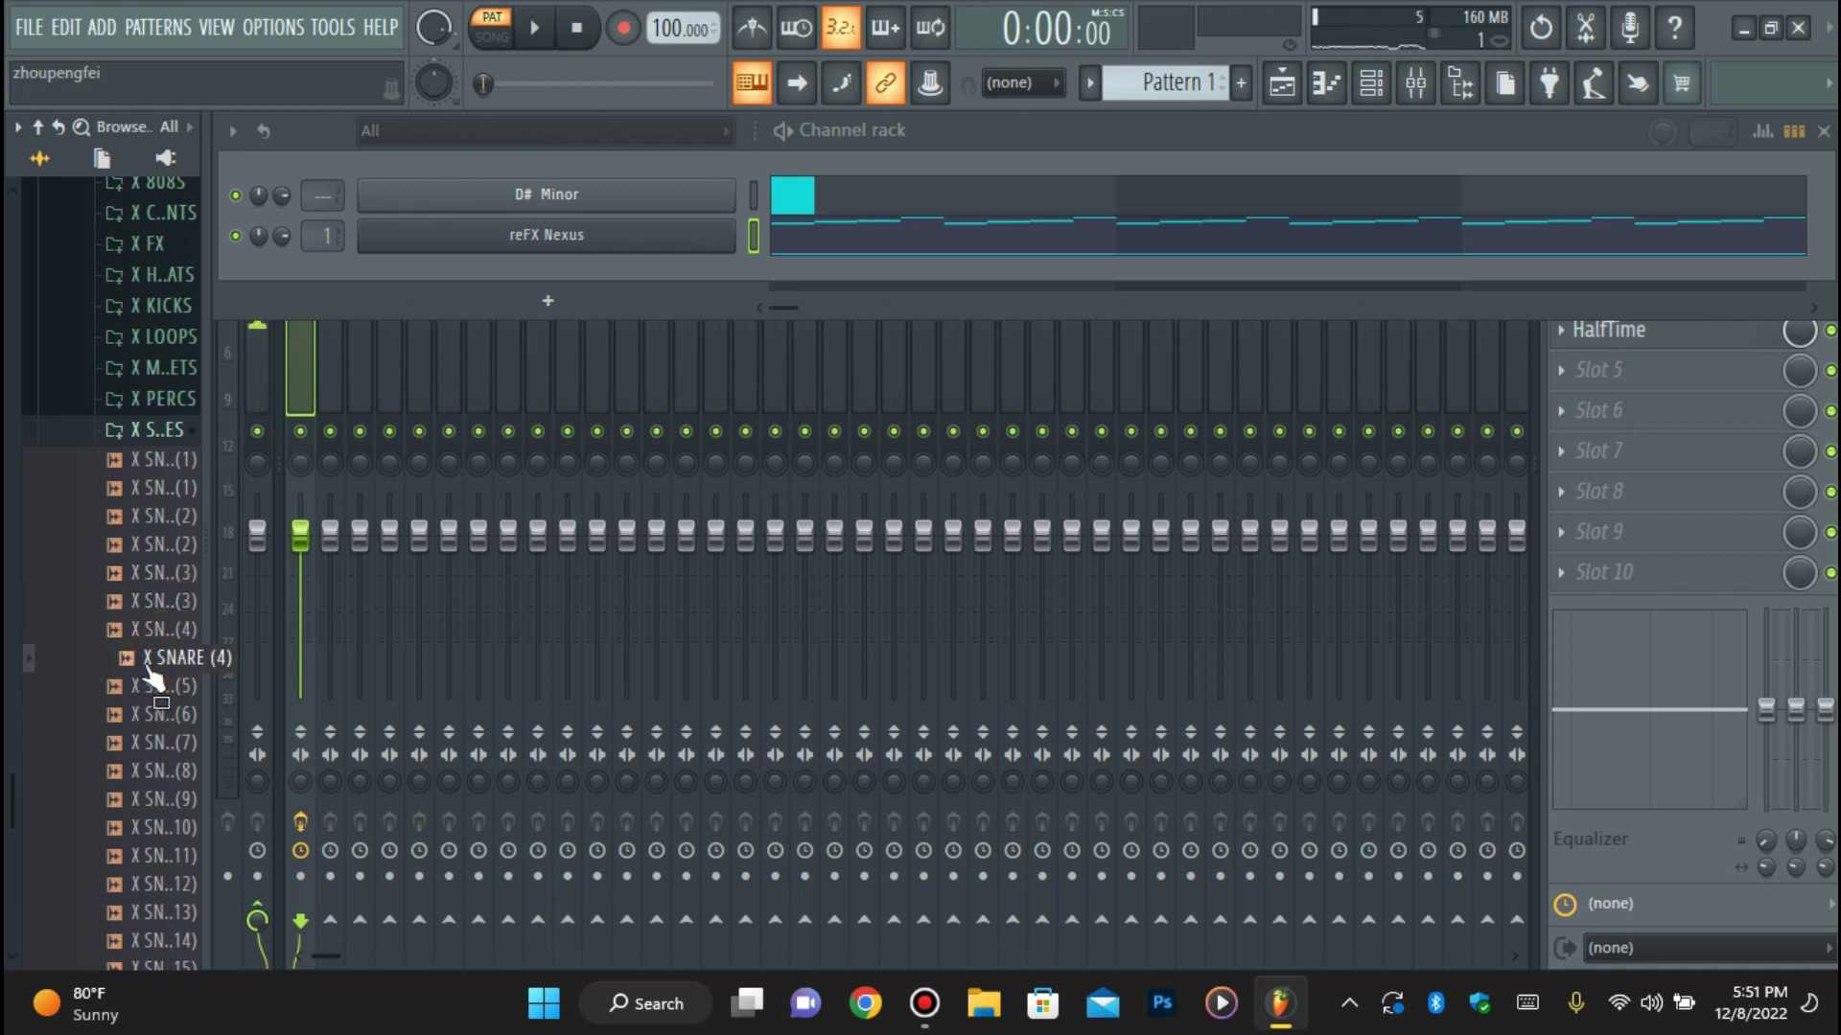
{"action": "left_click_drag", "start_coordinate": [469, 276], "coordinate": [470, 276]}
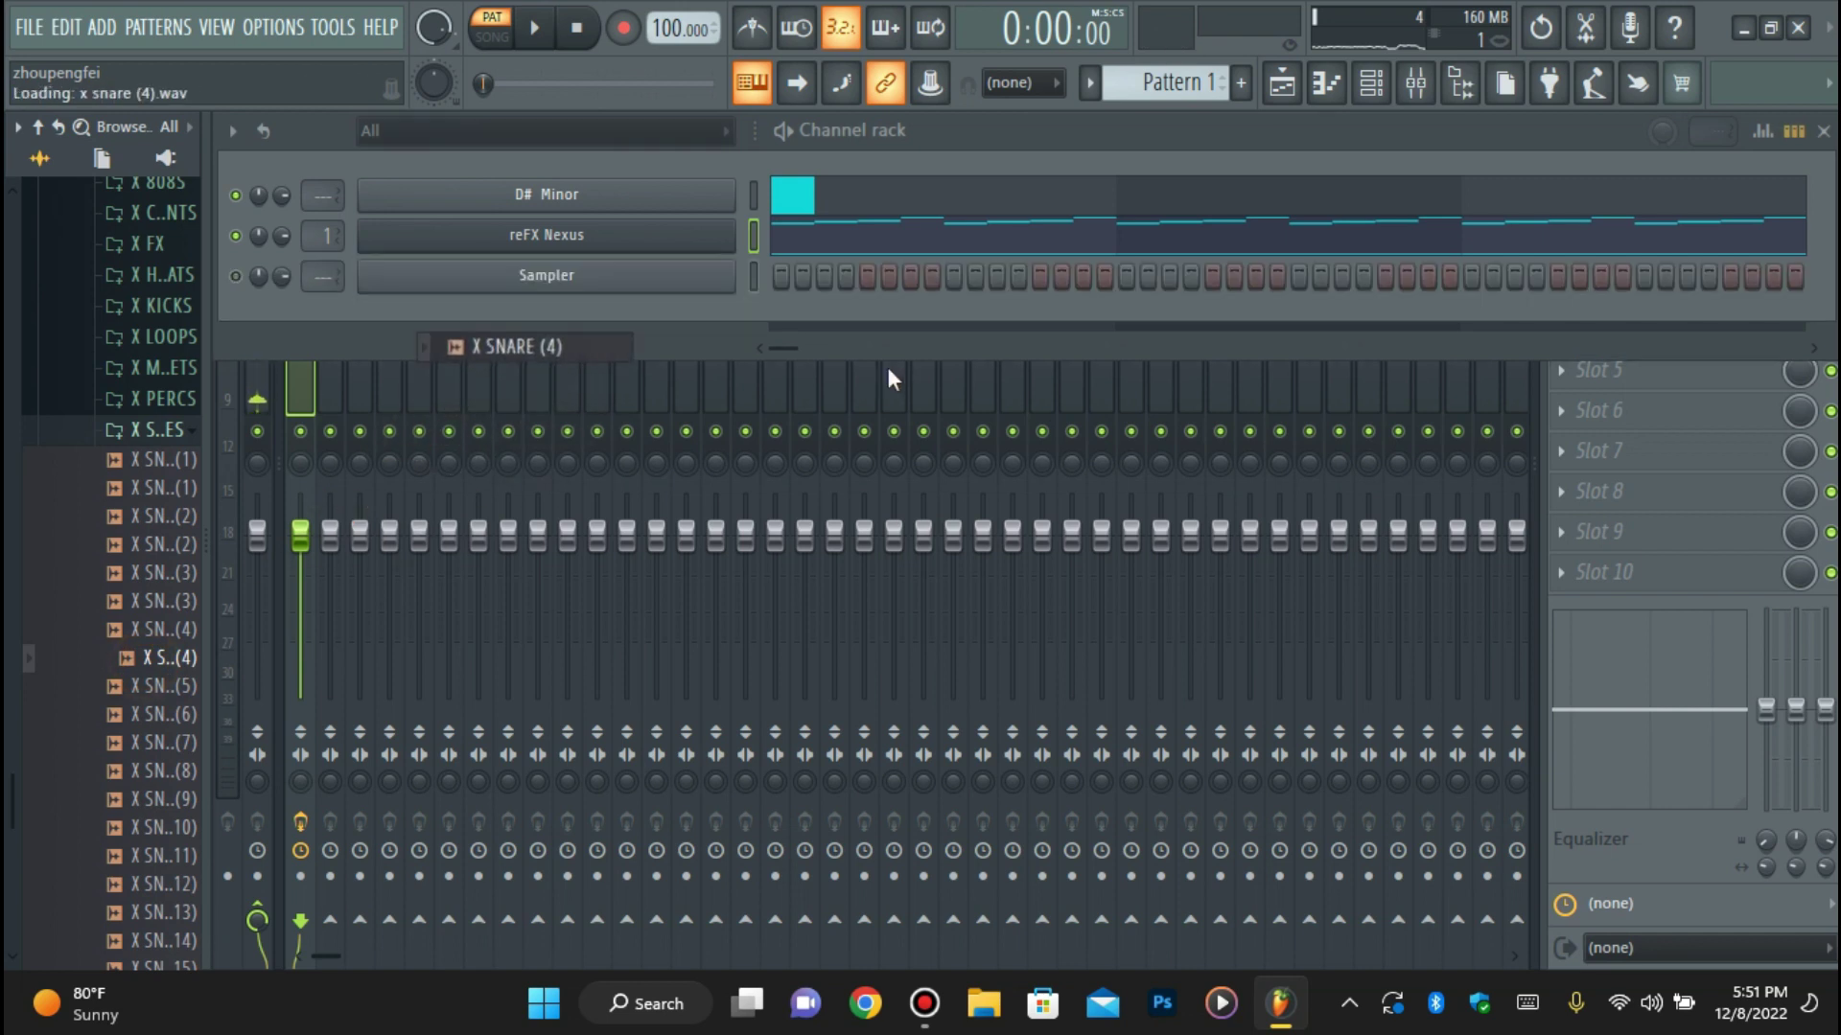
Place X SNARE (4) hits on steps 7, 13, 23, 29, 39 and 45 while the pattern plays.
{"action": "key", "text": "space"}
{"action": "left_click", "coordinate": [1035, 276]}
{"action": "left_click", "coordinate": [845, 279]}
{"action": "left_click", "coordinate": [909, 278]}
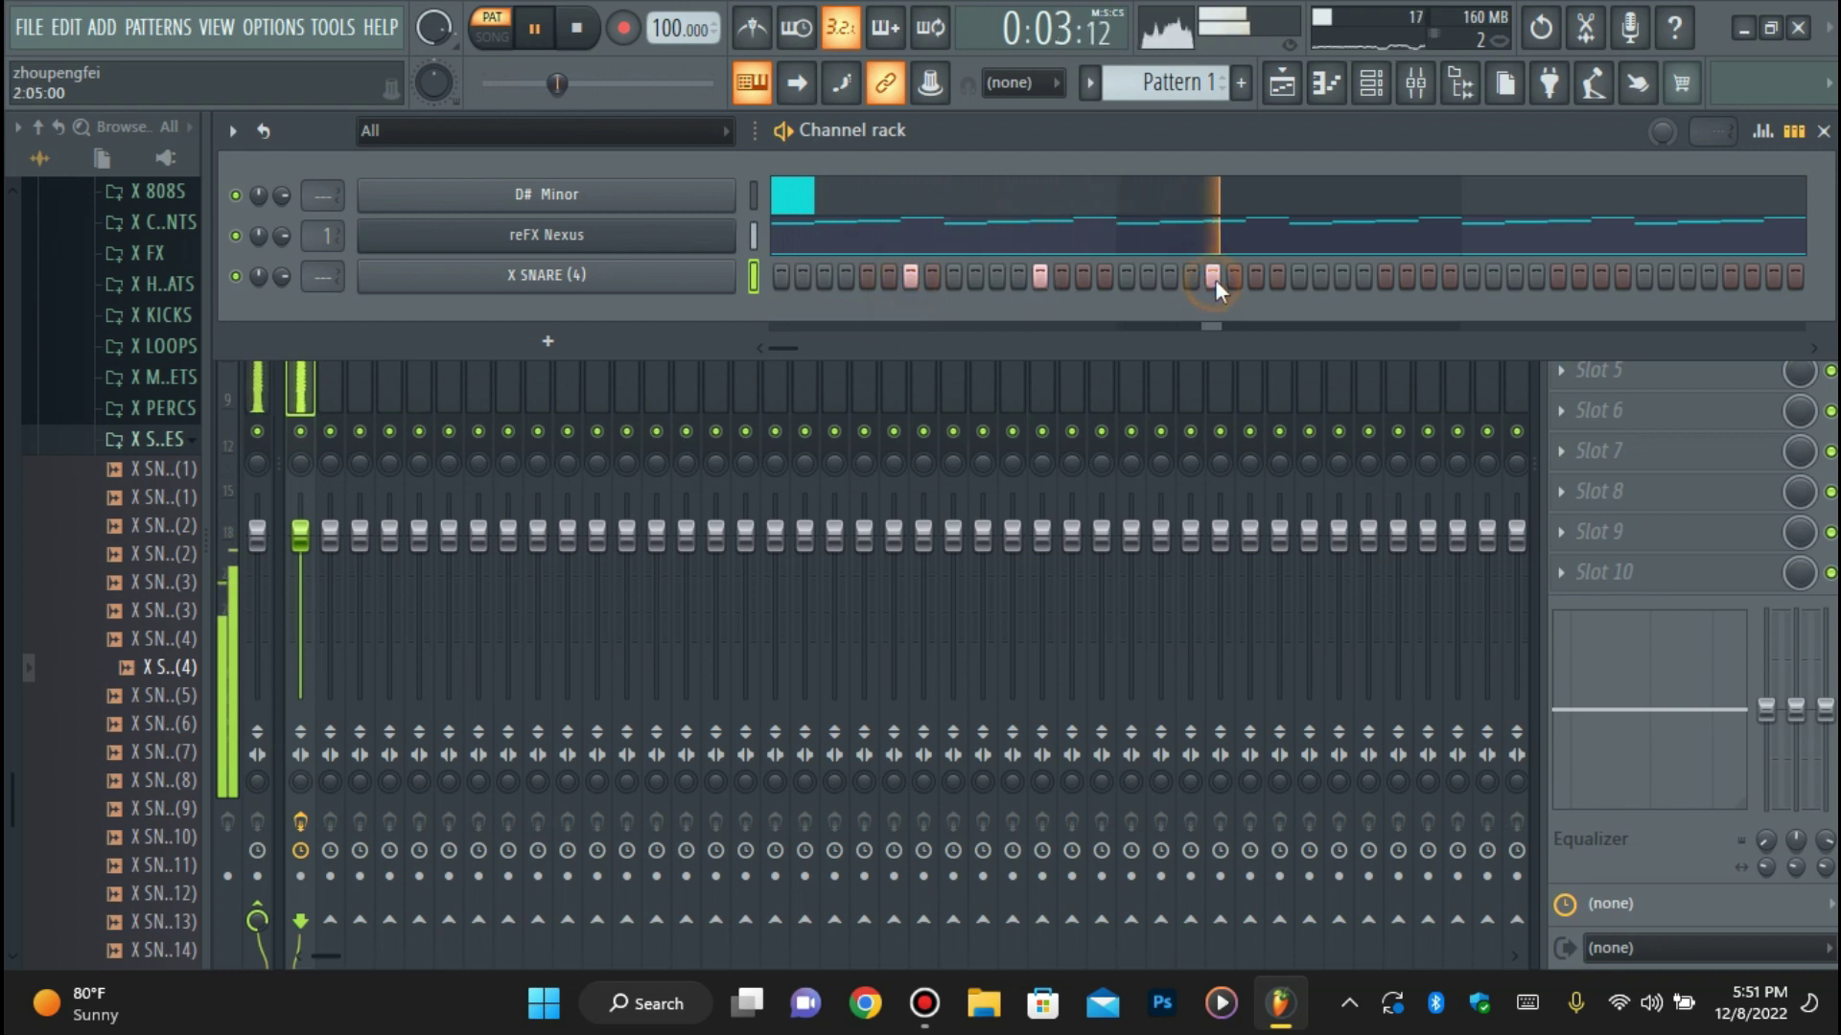
{"action": "left_click", "coordinate": [911, 278]}
{"action": "left_click", "coordinate": [910, 279]}
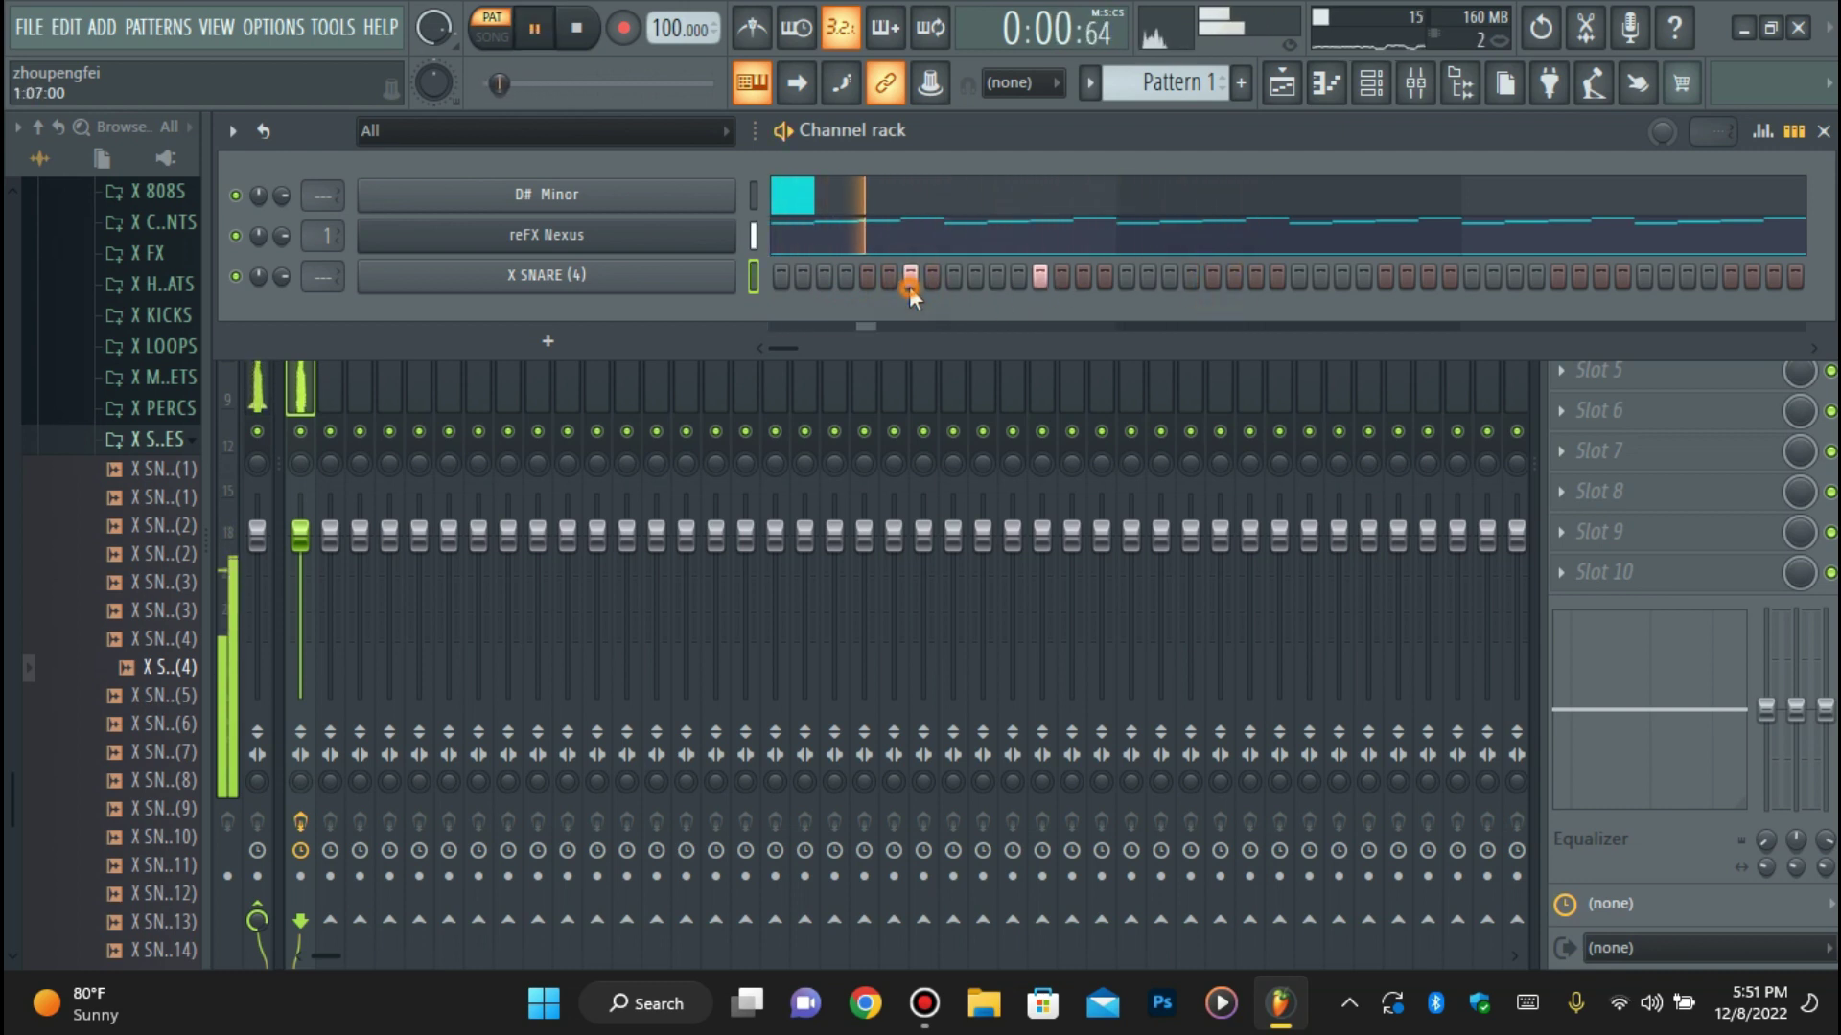
{"action": "left_click", "coordinate": [1257, 279]}
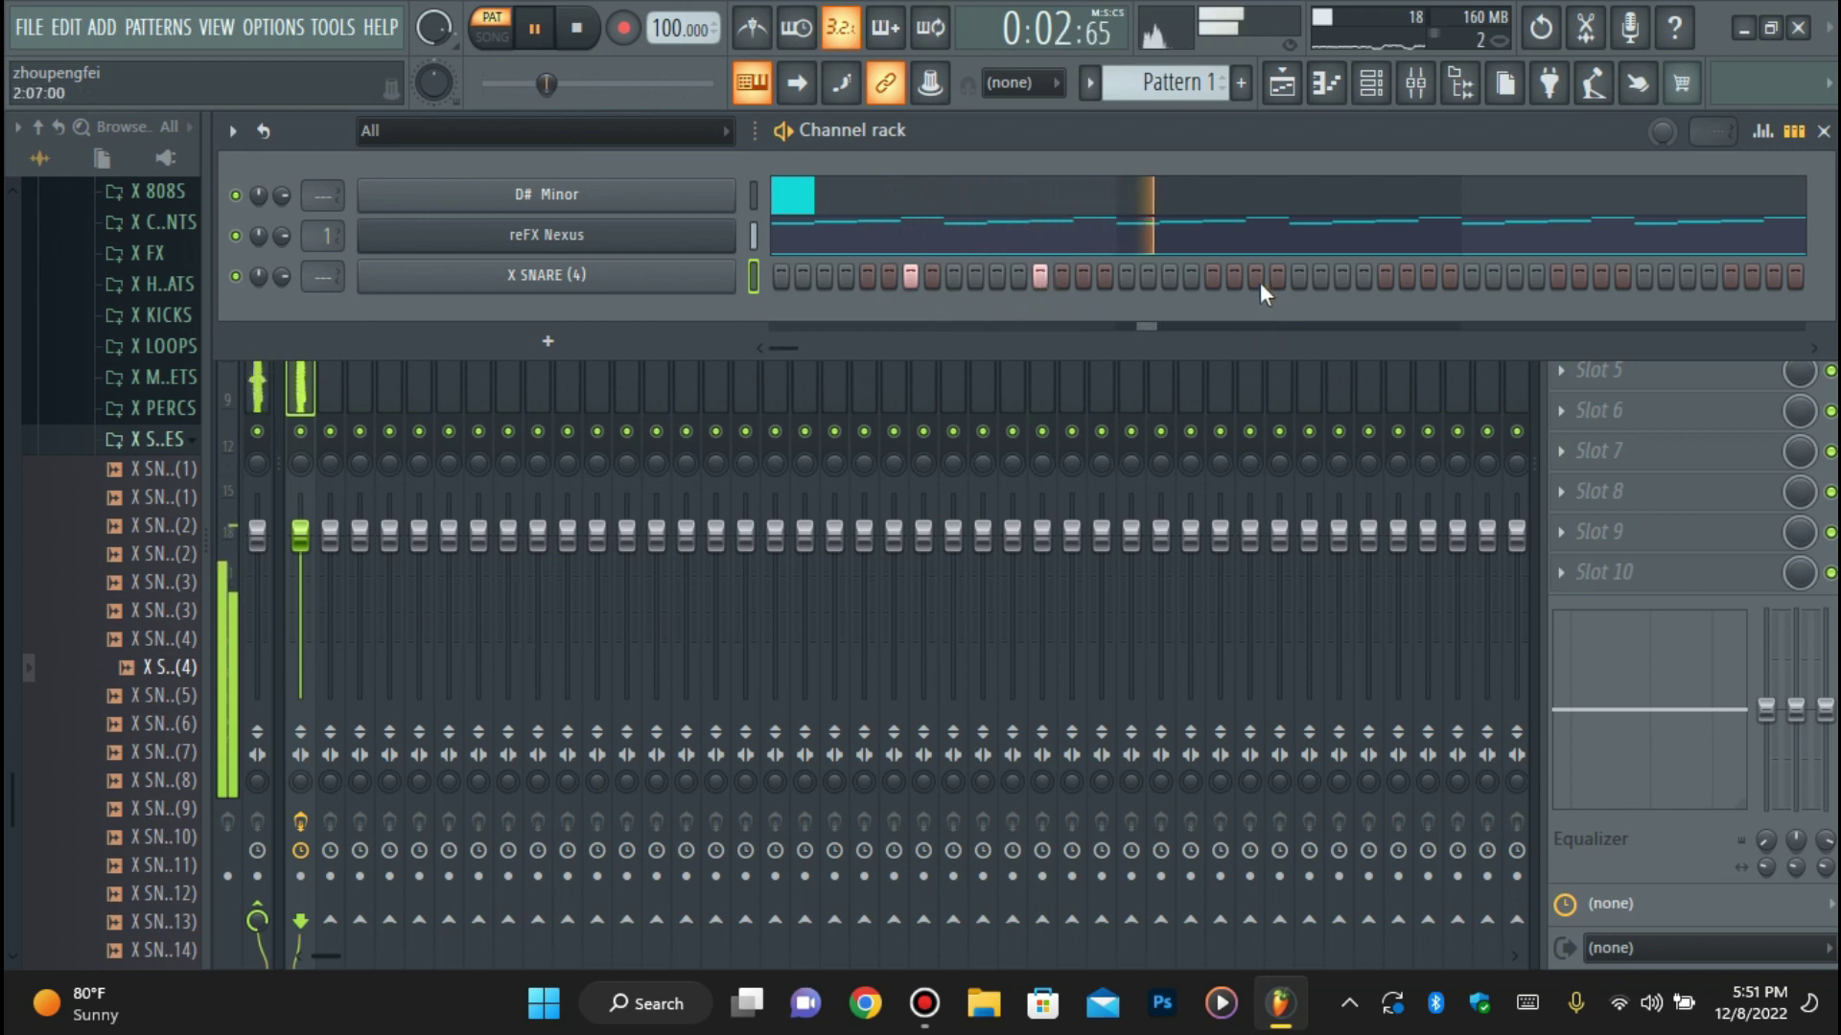
{"action": "left_click", "coordinate": [1385, 278]}
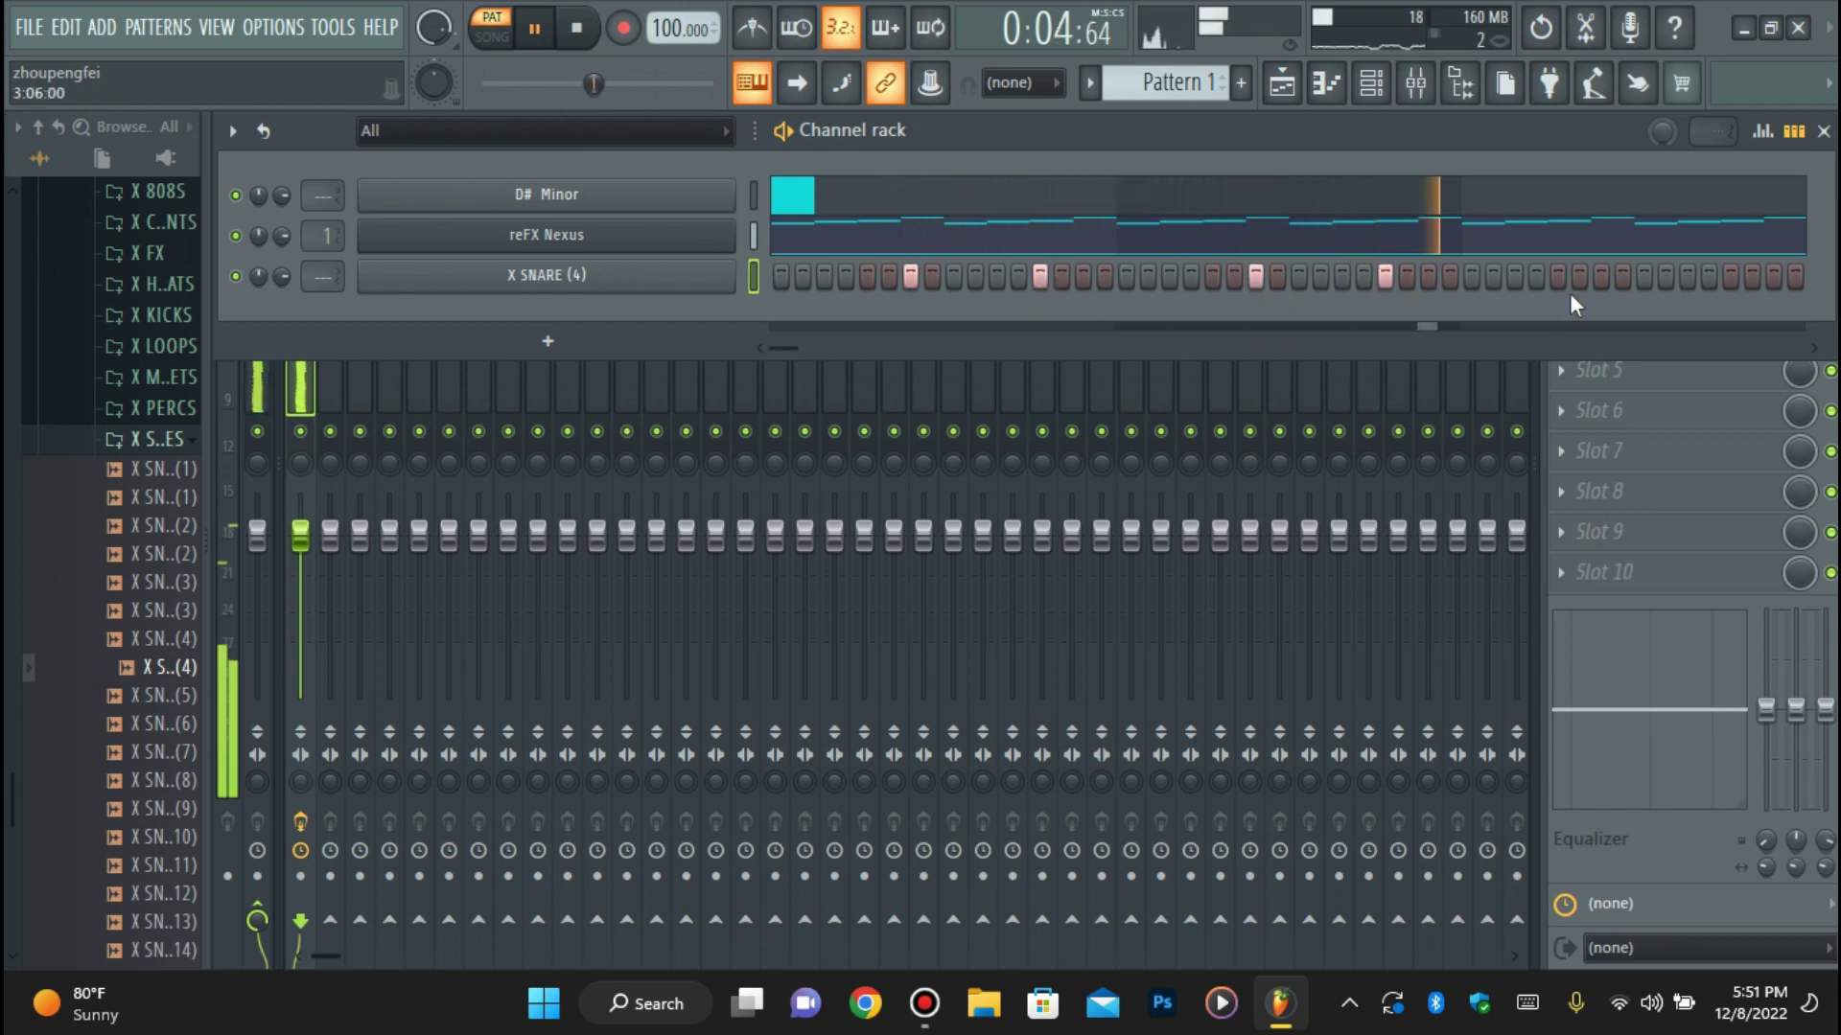
{"action": "left_click", "coordinate": [1599, 278]}
{"action": "left_click", "coordinate": [1731, 278]}
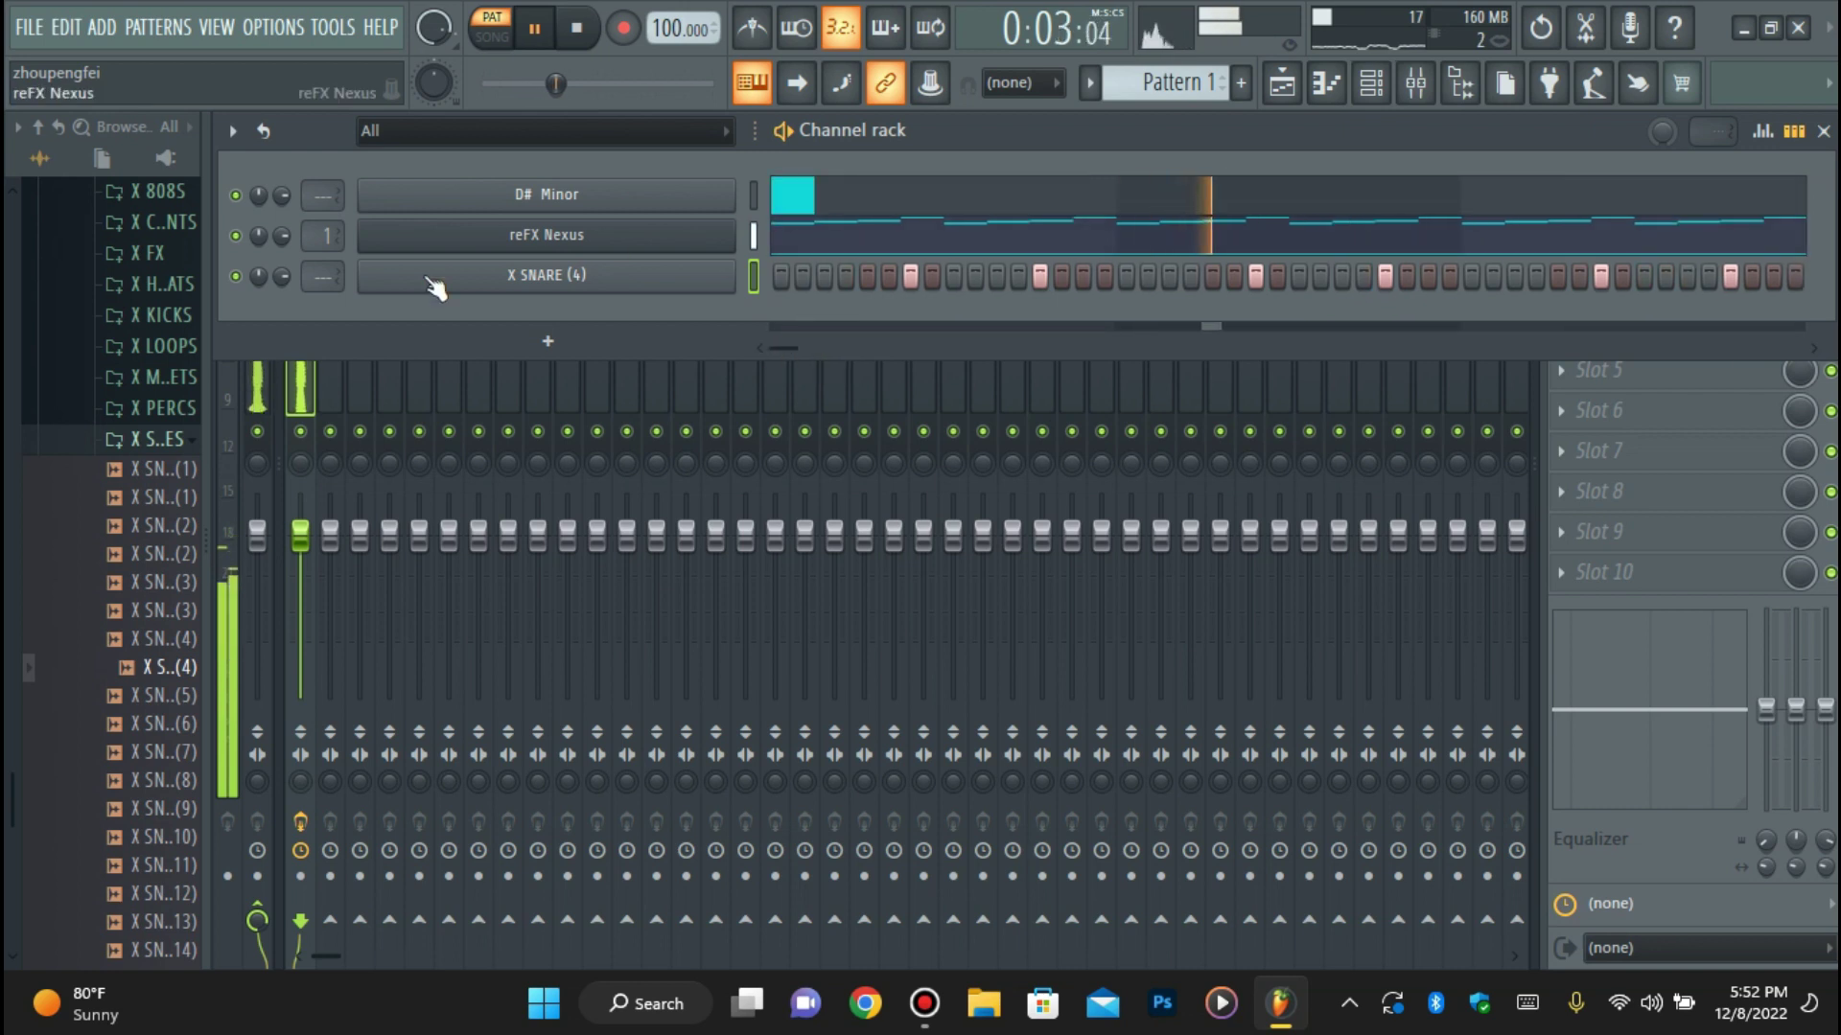
Route the X SNARE (4) channel to mixer track 2 and open the naming options of the reFX Nexus channel.
{"action": "scroll", "coordinate": [322, 276], "scroll_direction": "up", "scroll_amount": 2}
{"action": "right_click", "coordinate": [532, 233]}
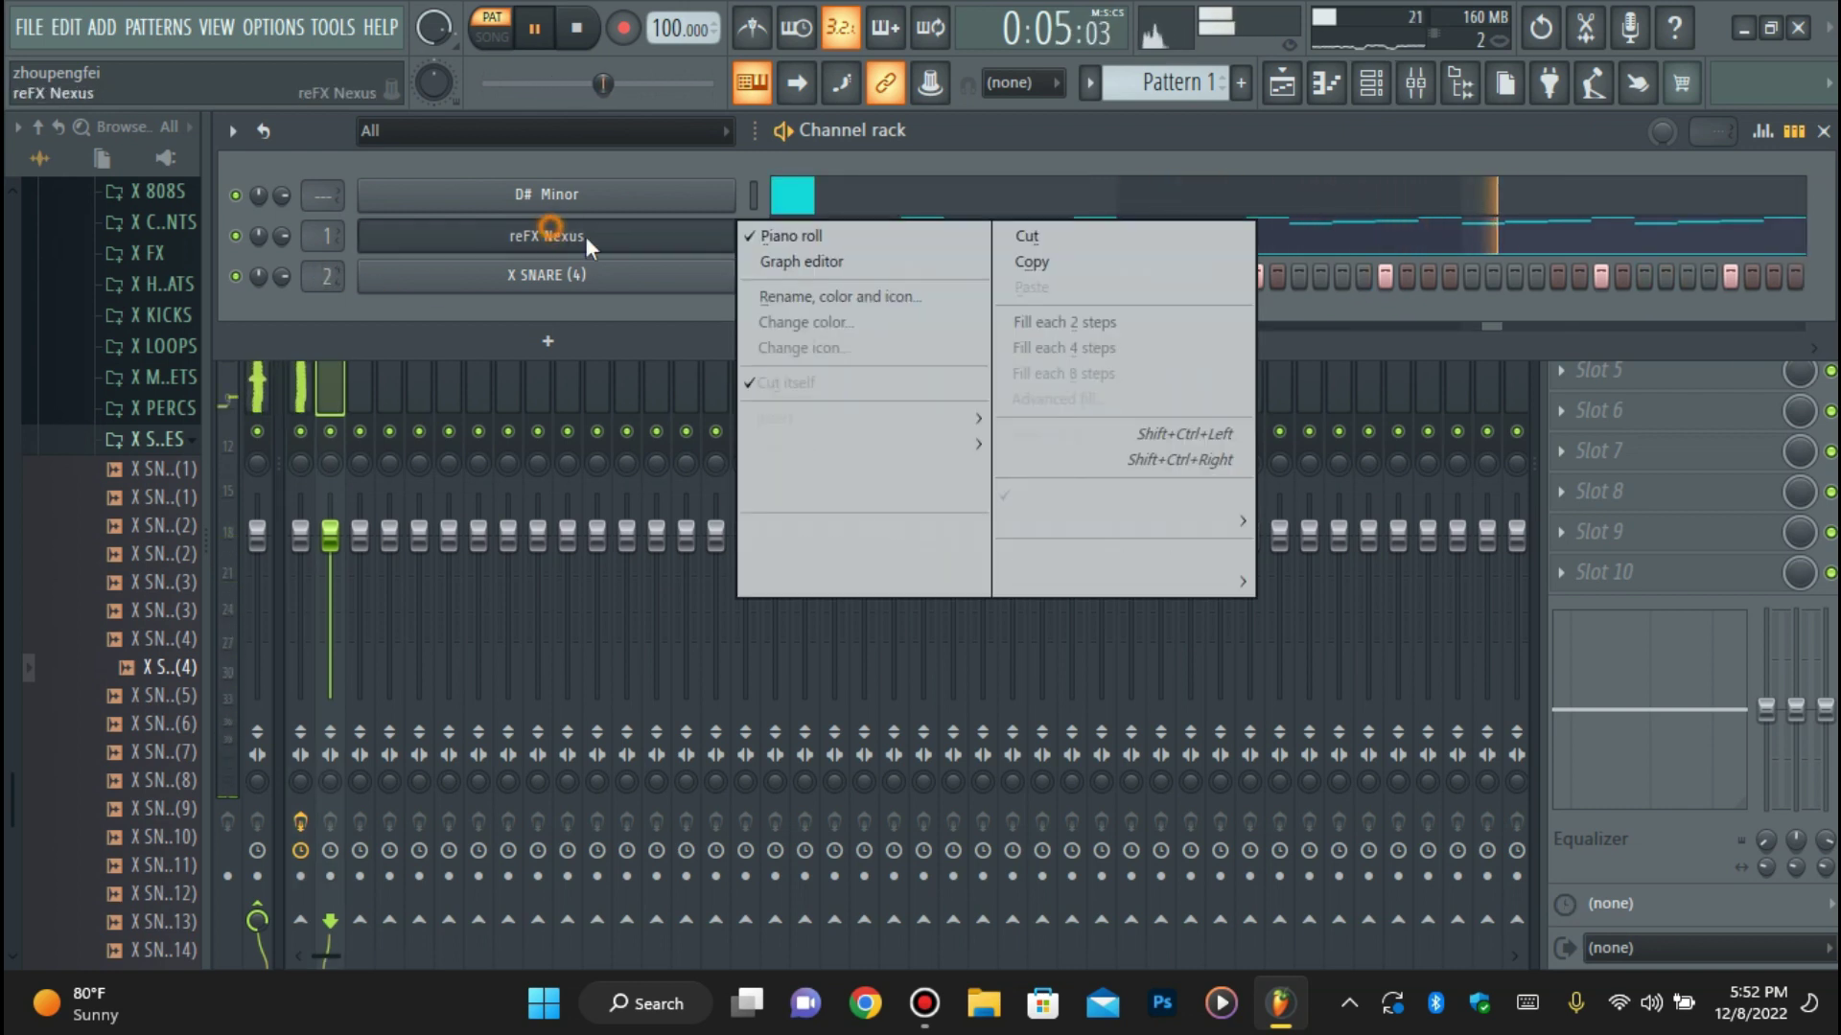
{"action": "left_click", "coordinate": [844, 292]}
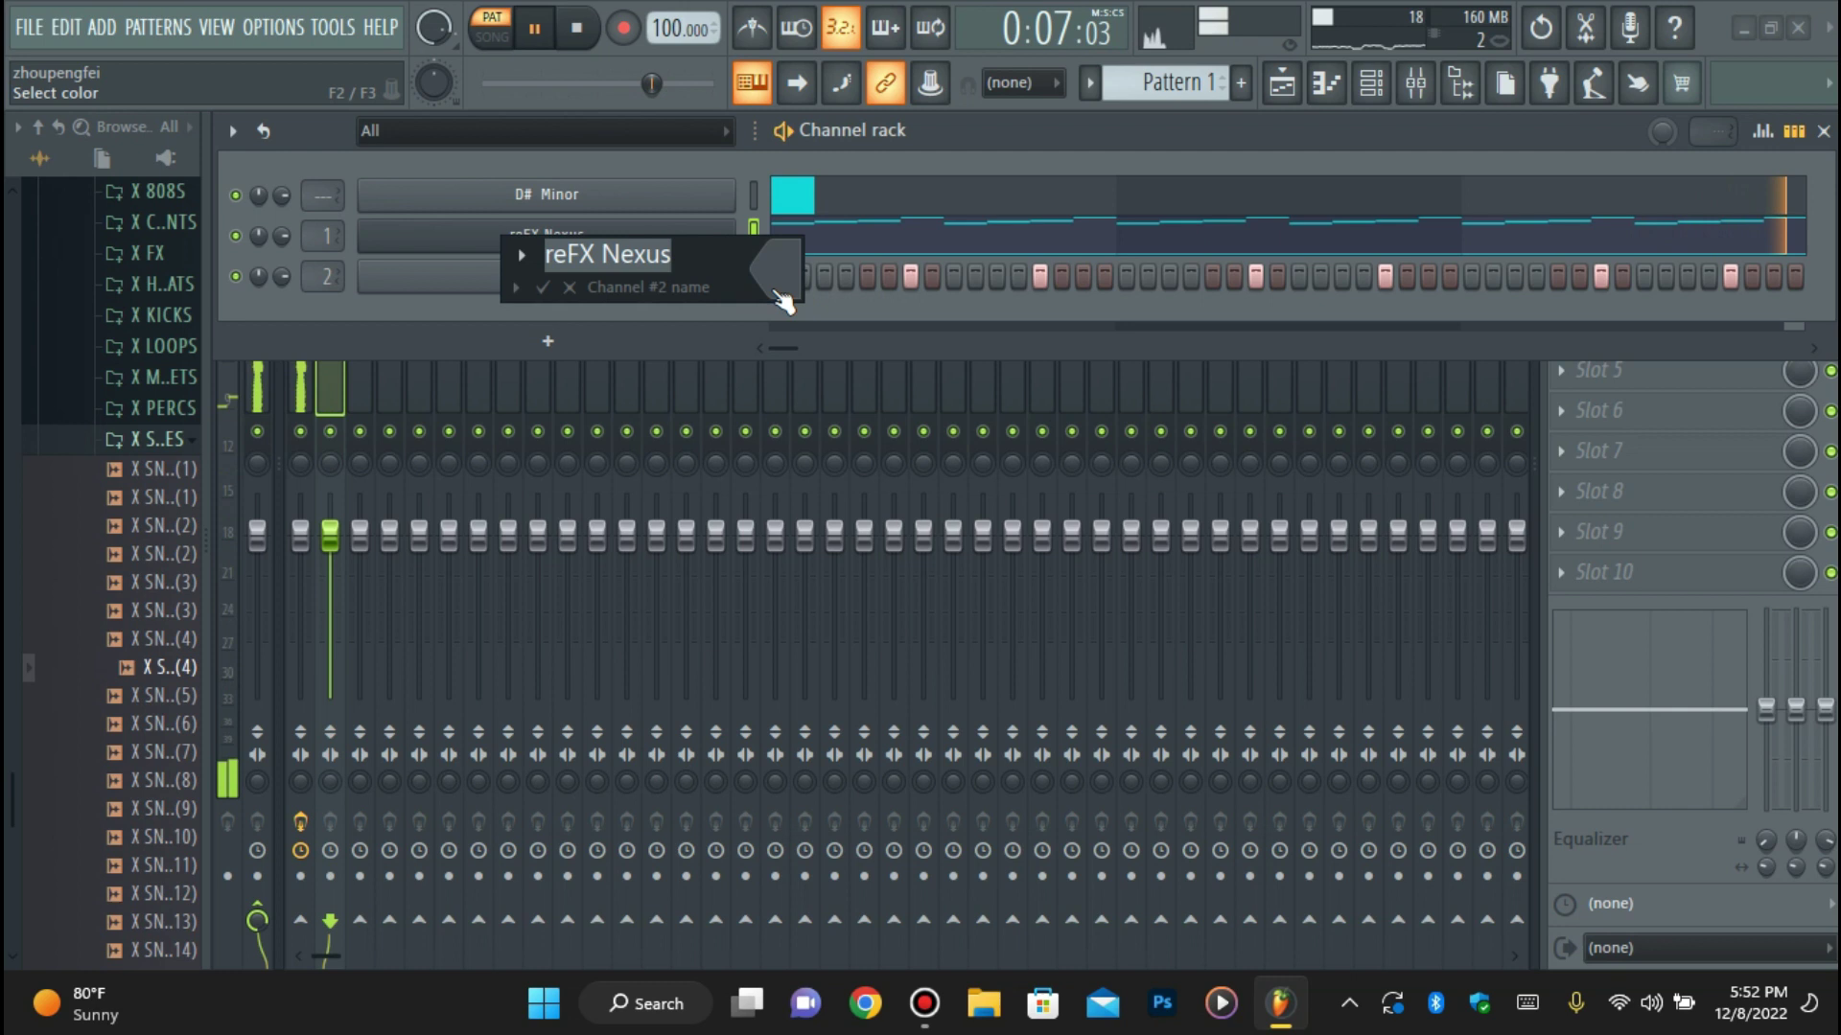
{"action": "left_click", "coordinate": [772, 287]}
{"action": "key", "text": "space"}
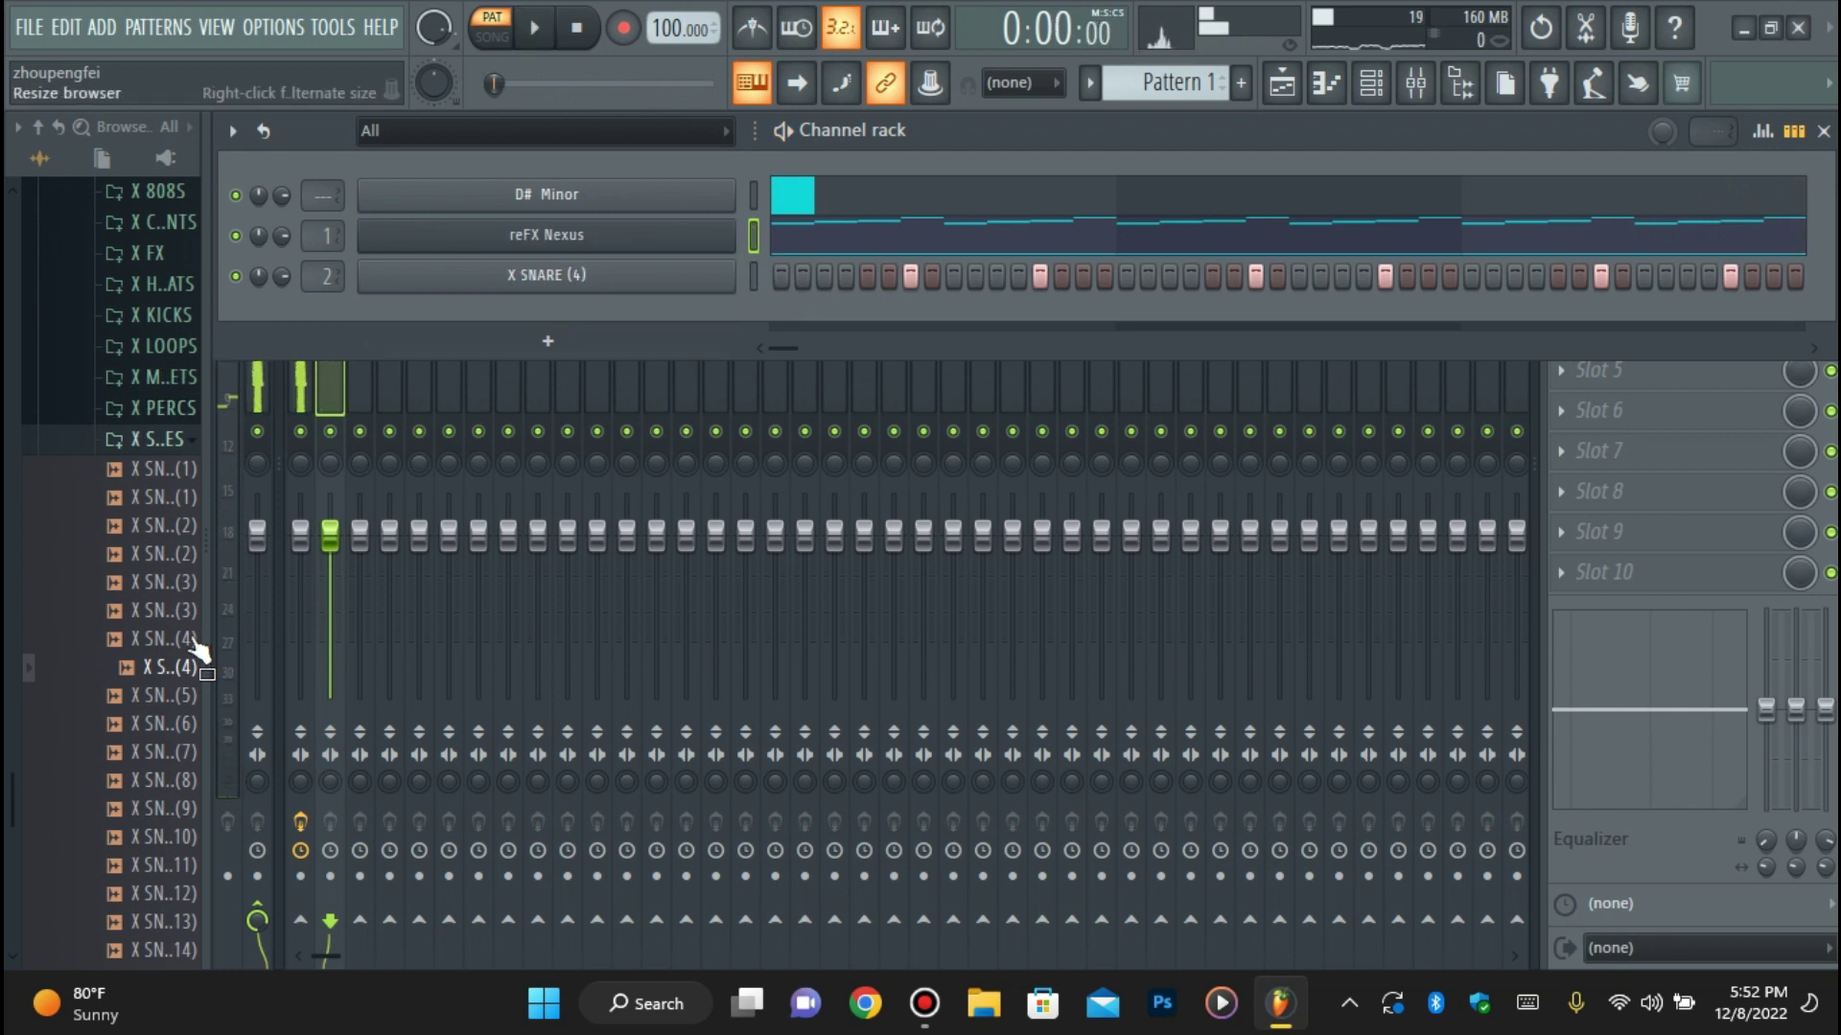
Set the root note of the reFX Nexus channel to D4 during playback, and clear the snare channel's mixer routing.
{"action": "left_click", "coordinate": [604, 234]}
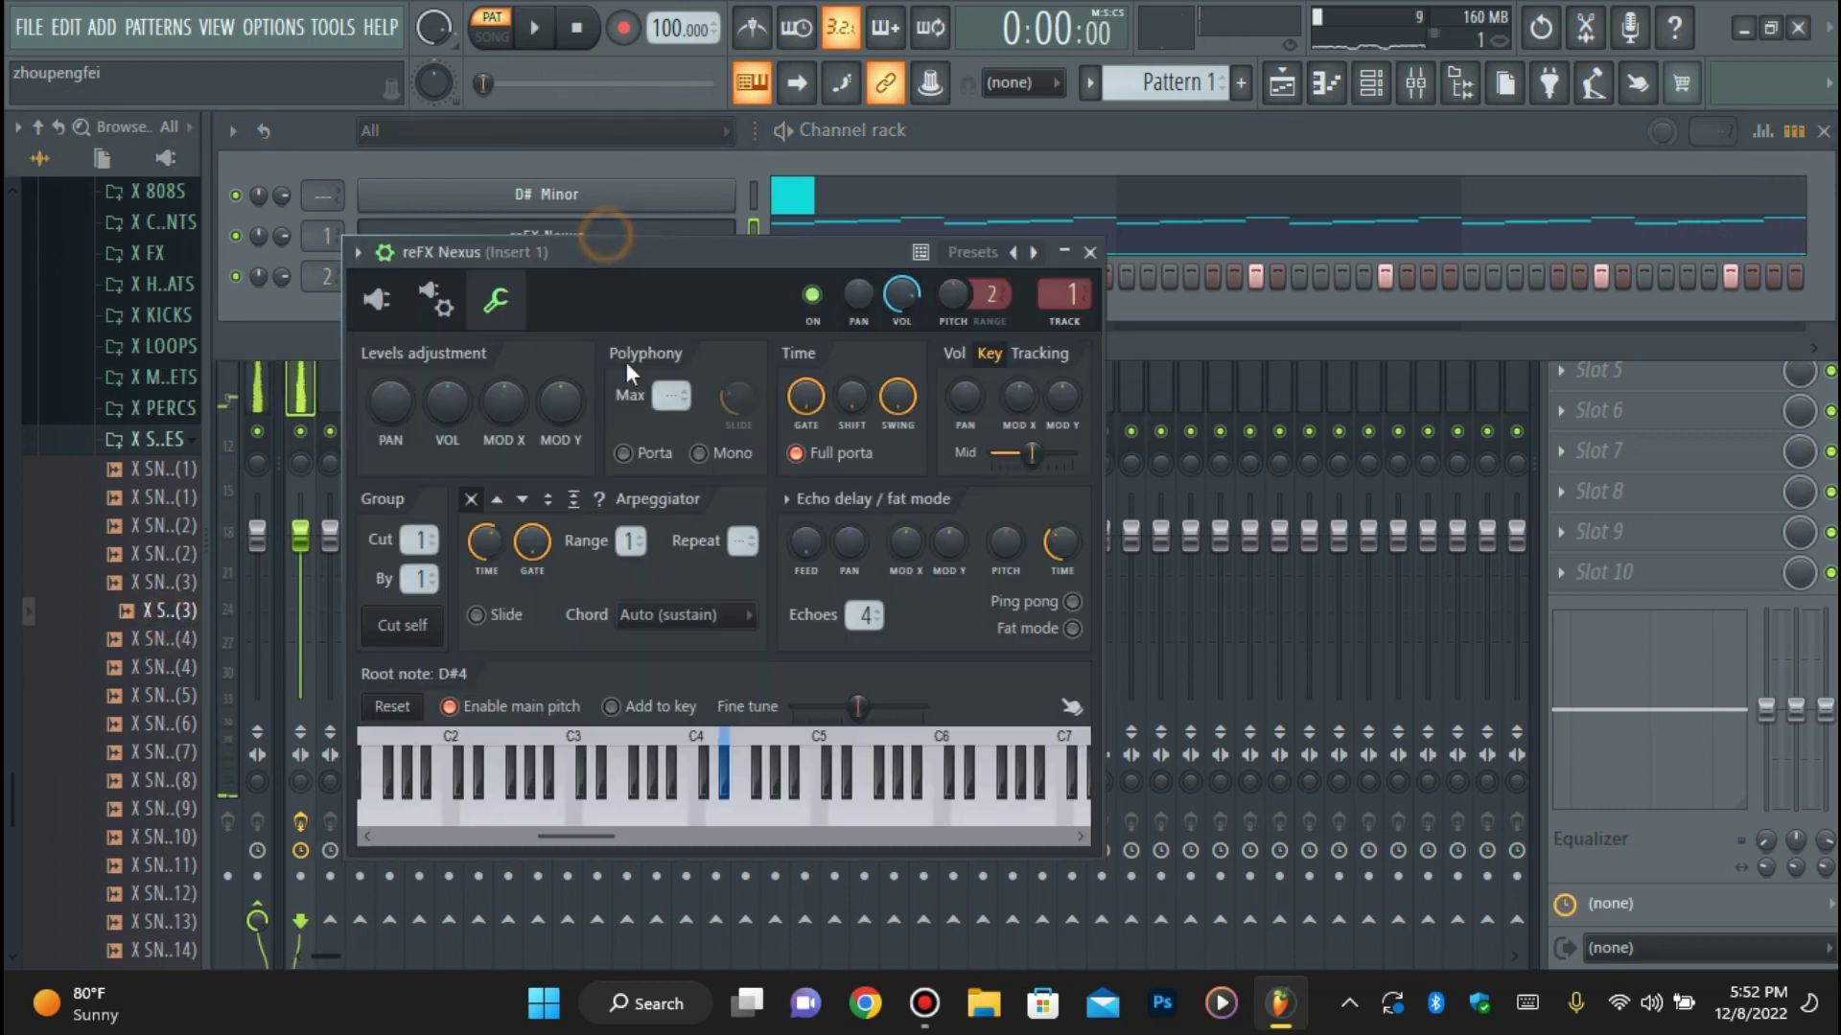
{"action": "right_click", "coordinate": [705, 766]}
{"action": "key", "text": "space"}
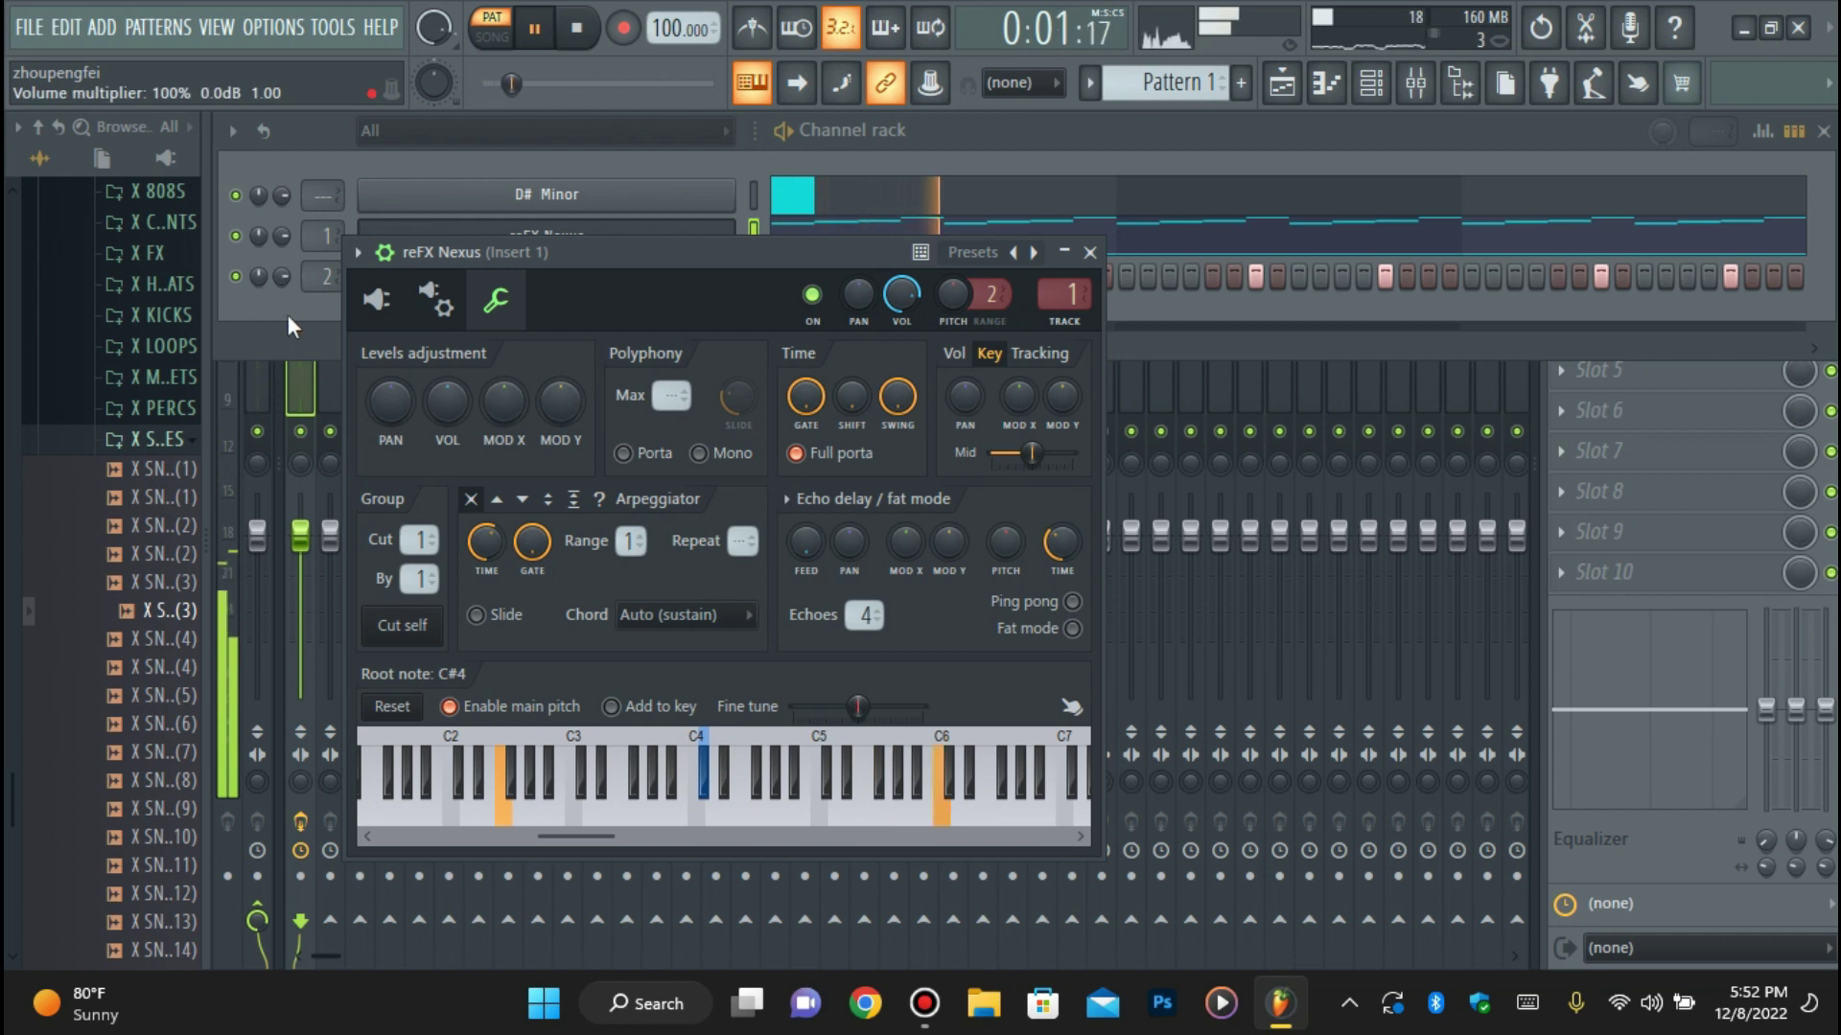
{"action": "right_click", "coordinate": [714, 767]}
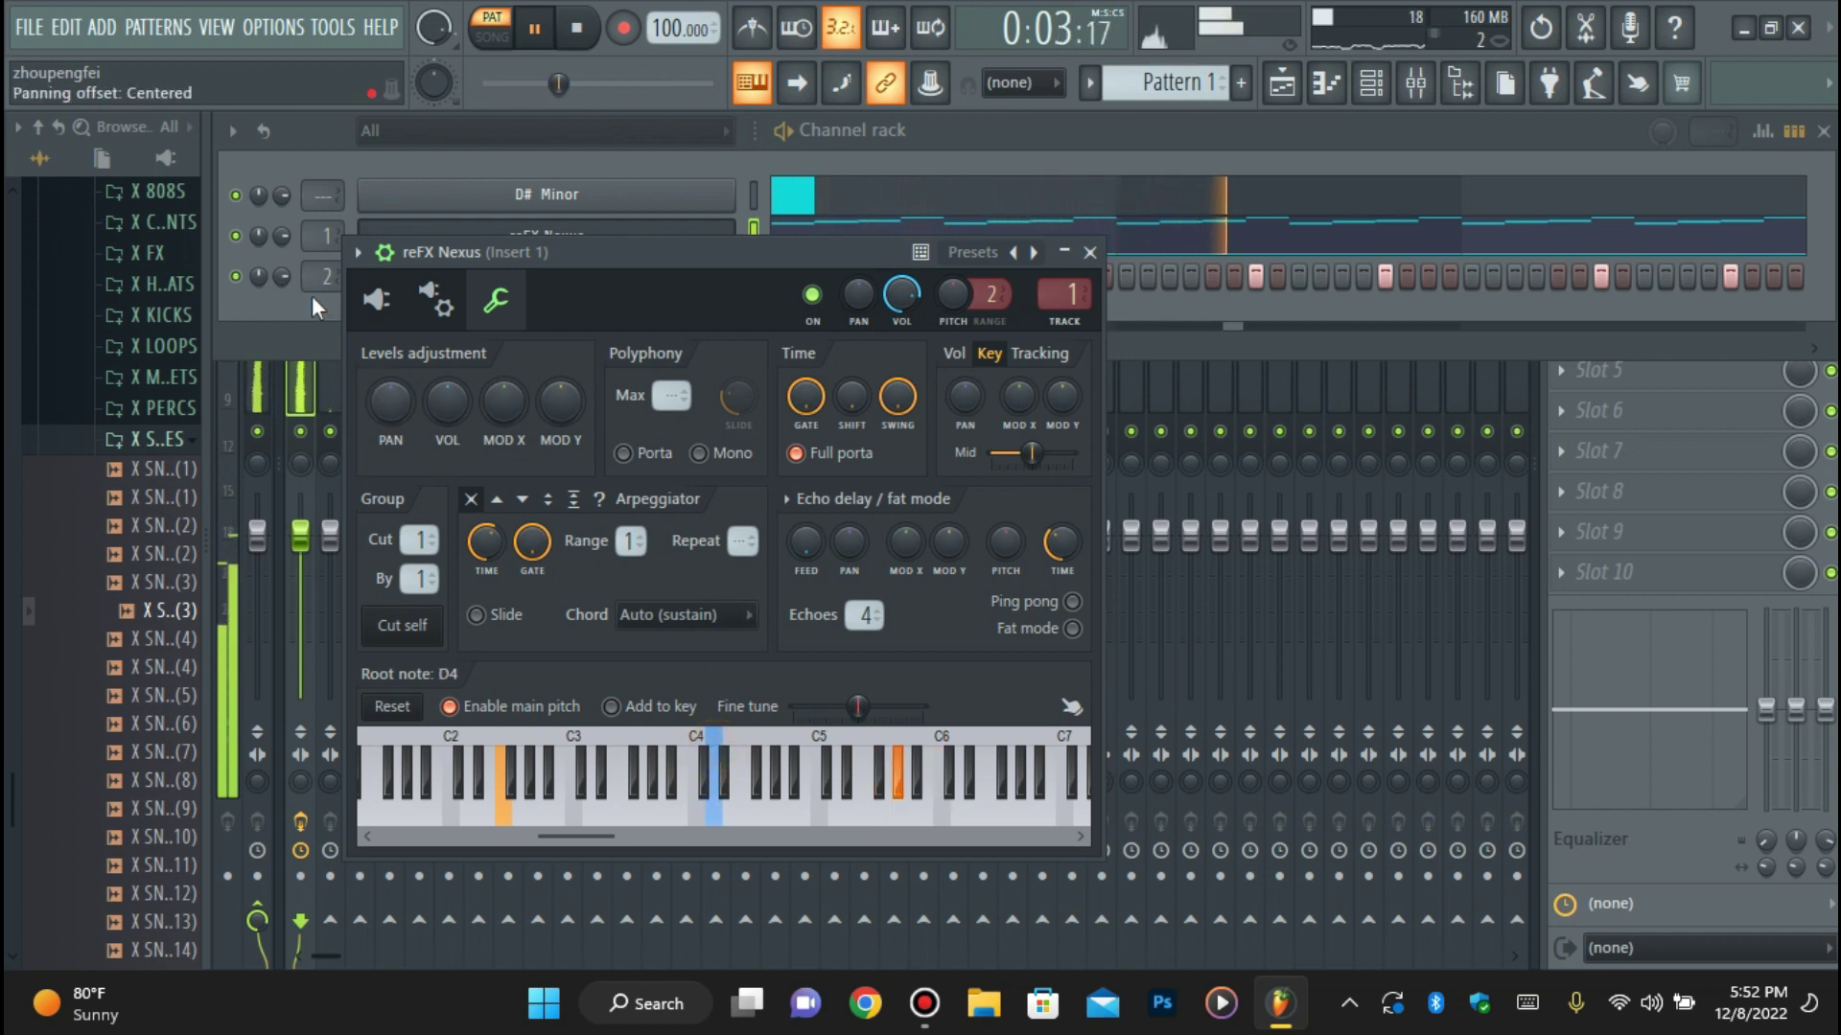
{"action": "left_click", "coordinate": [310, 297]}
{"action": "left_click", "coordinate": [540, 270]}
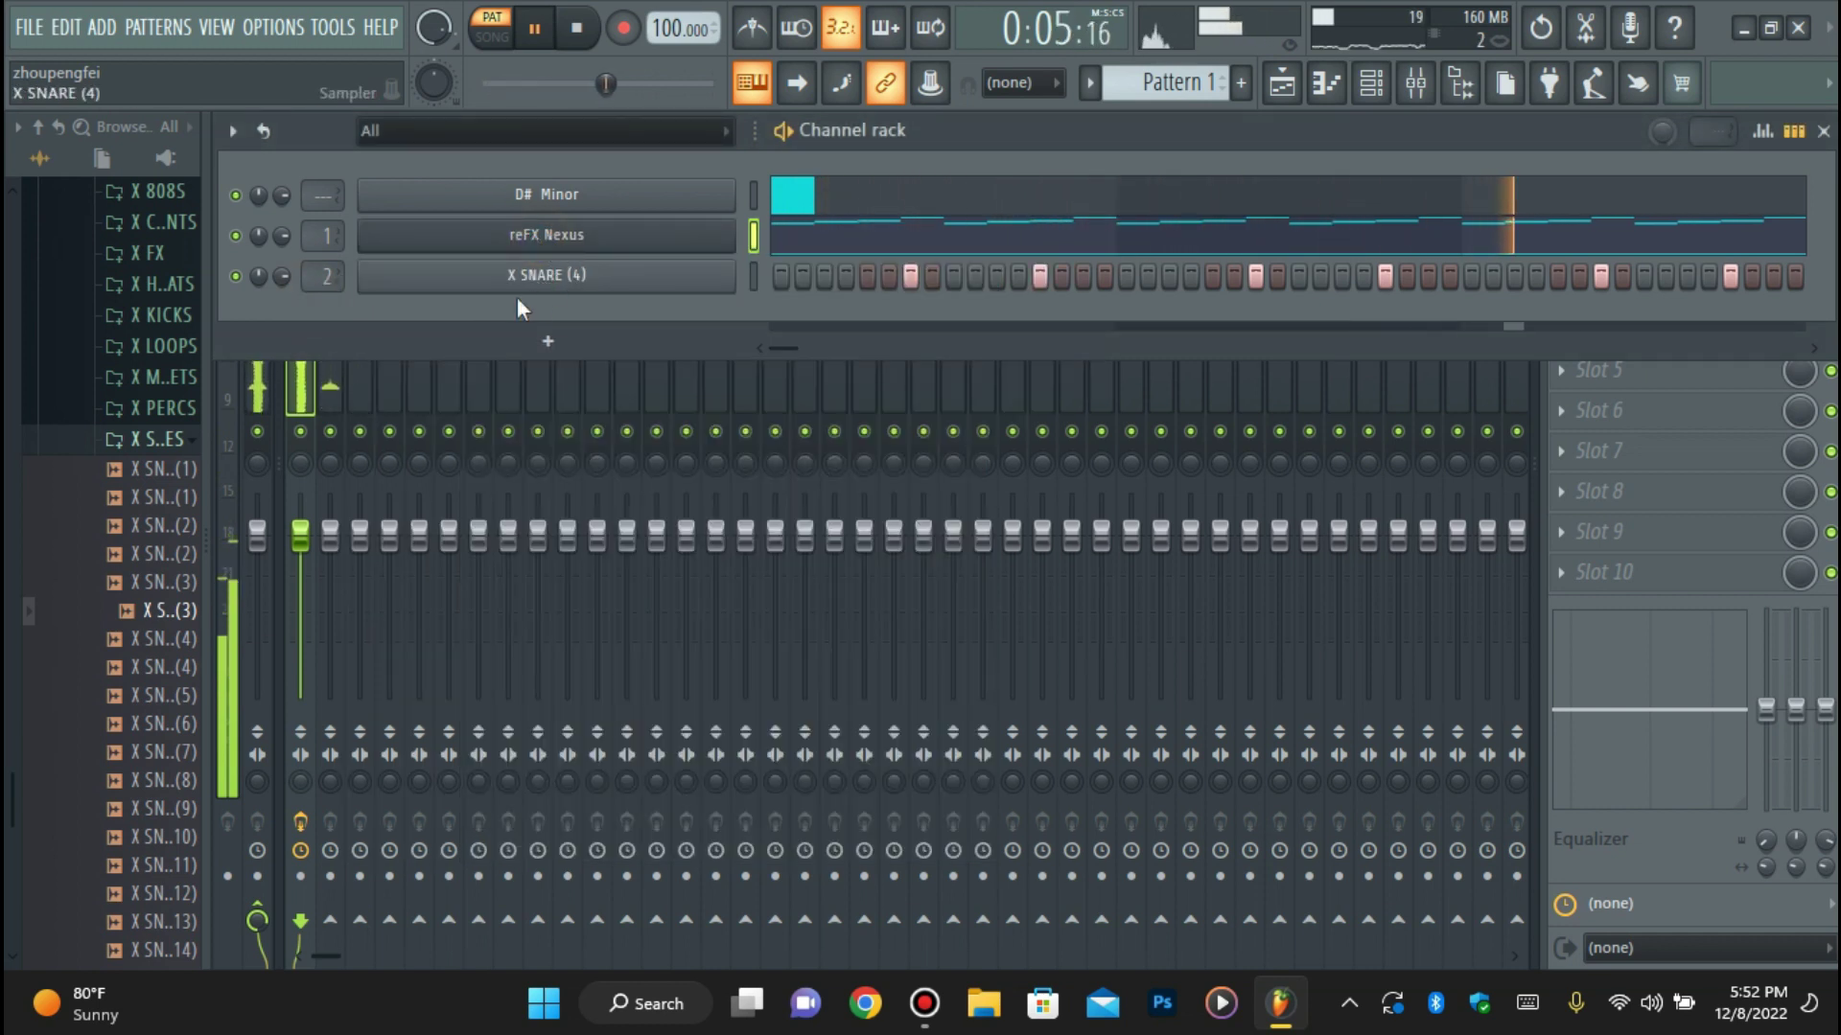
{"action": "scroll", "coordinate": [323, 276], "scroll_direction": "down", "scroll_amount": 3}
Clone the reFX Nexus channel and route the clone to mixer track 2.
{"action": "right_click", "coordinate": [729, 235]}
{"action": "left_click", "coordinate": [851, 472]}
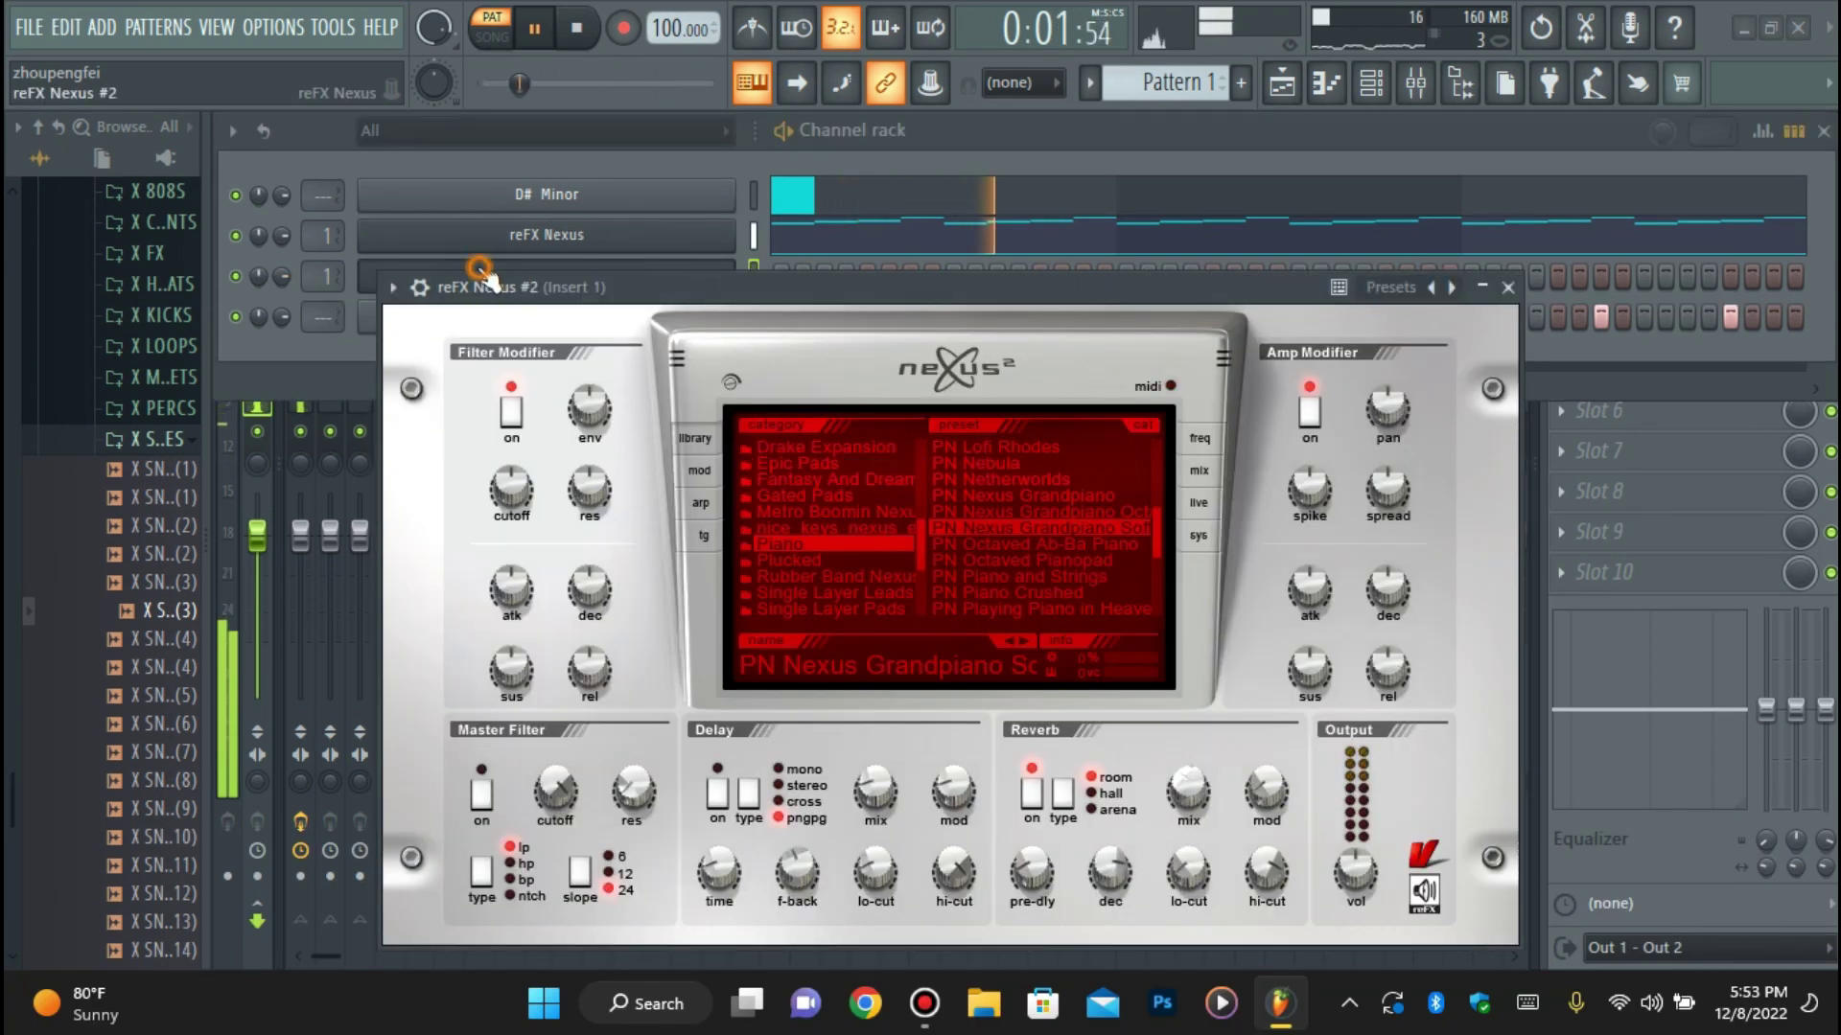
{"action": "left_click", "coordinate": [481, 272]}
{"action": "left_click", "coordinate": [576, 28]}
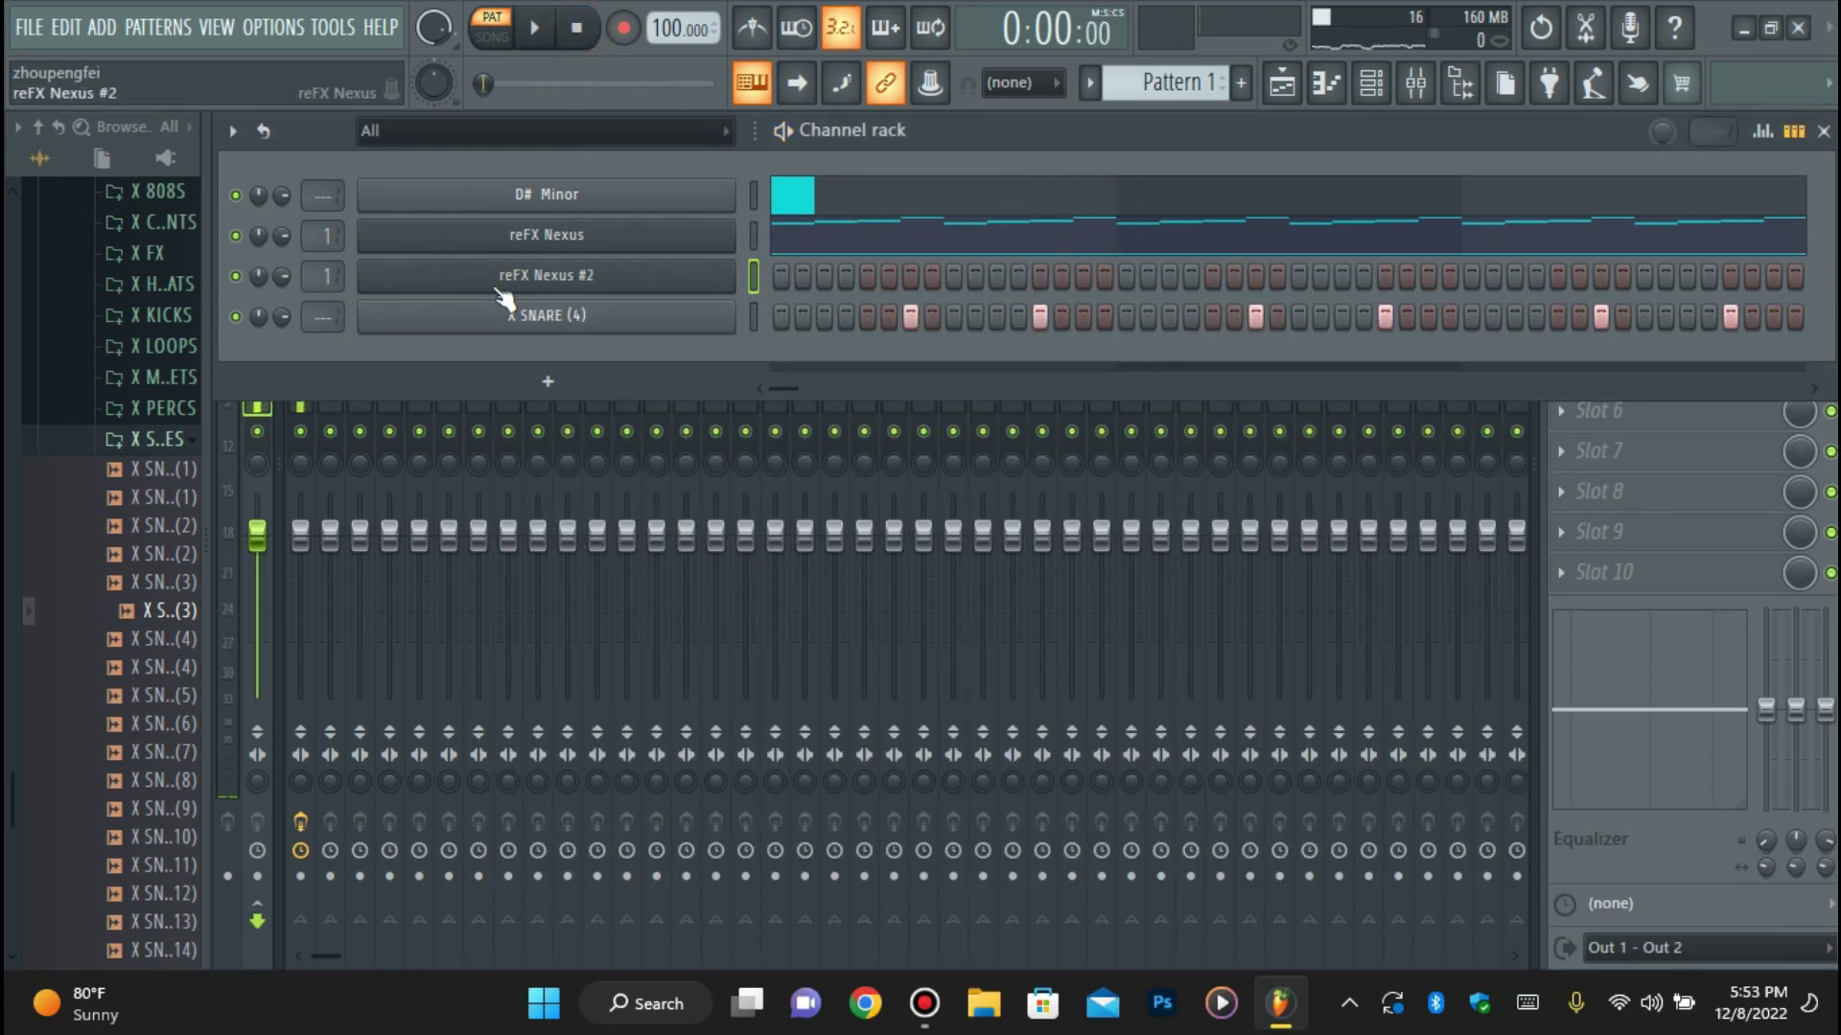
{"action": "scroll", "coordinate": [322, 267], "scroll_direction": "up", "scroll_amount": 1}
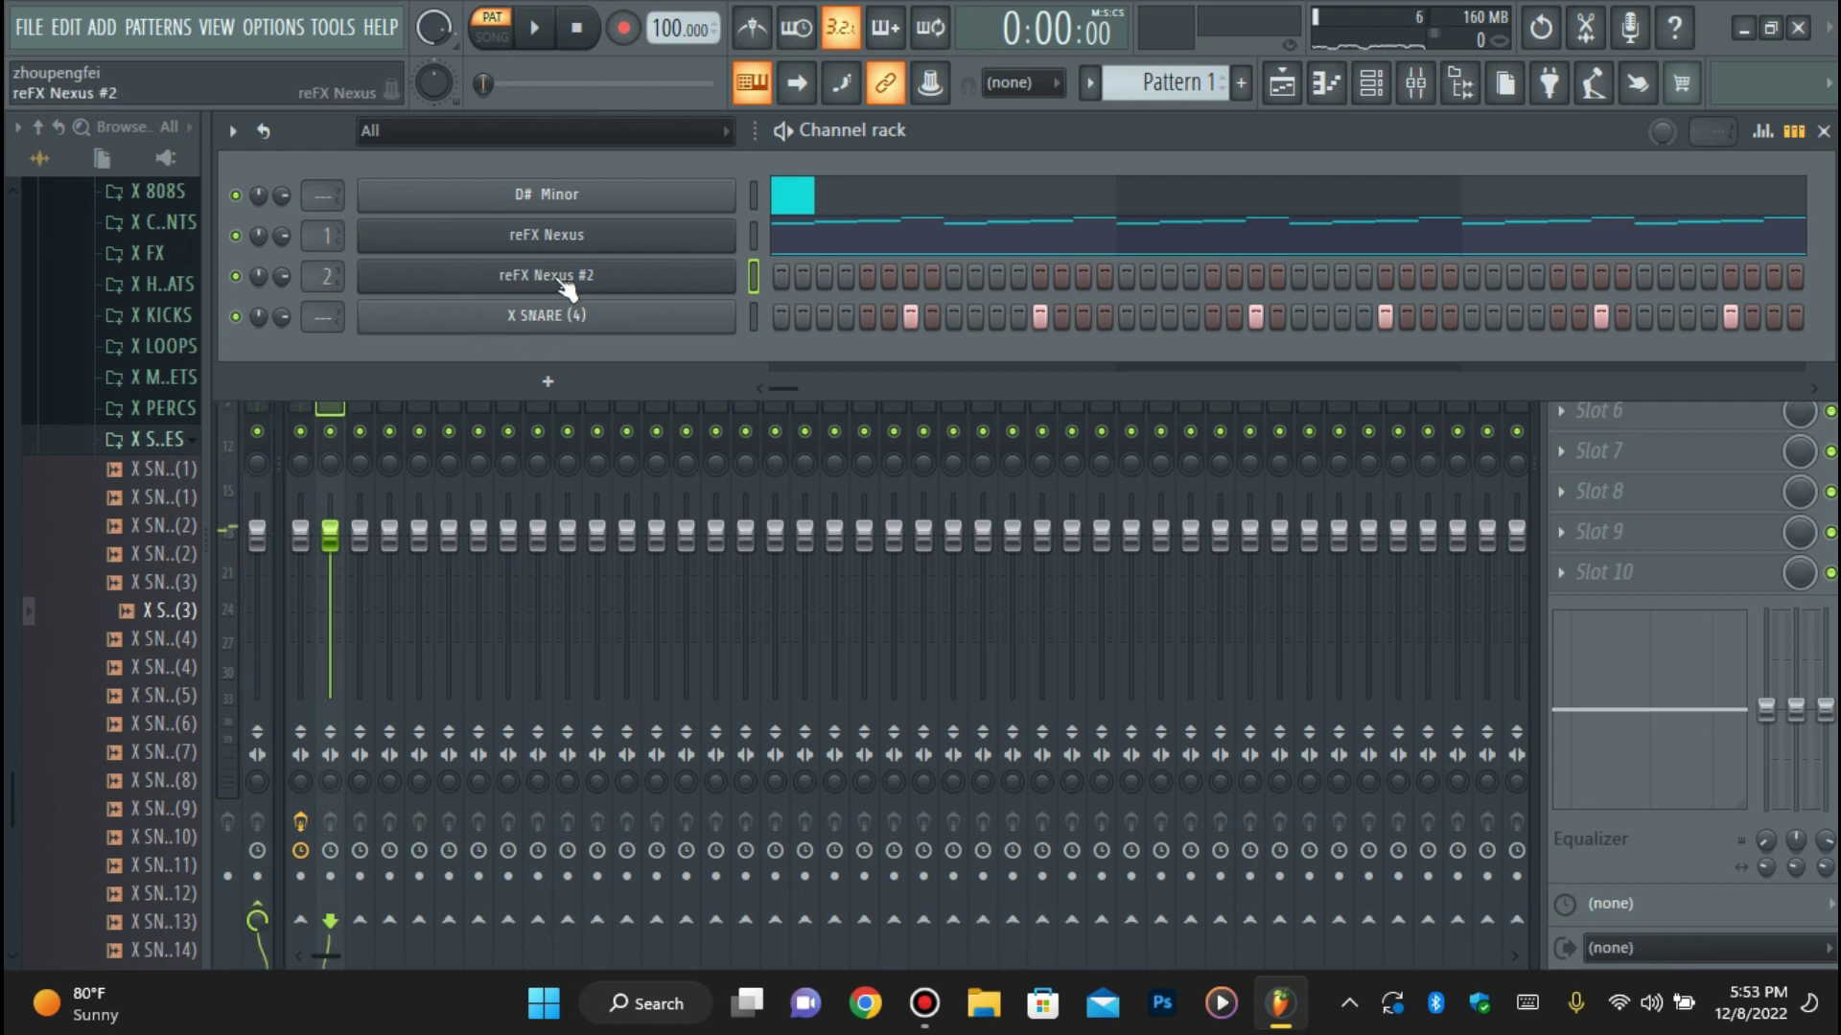
Copy the notes of the reFX Nexus channel into reFX Nexus #2 and check them in its piano roll.
{"action": "left_click", "coordinate": [571, 237]}
{"action": "right_click", "coordinate": [571, 237]}
{"action": "left_click", "coordinate": [596, 236]}
{"action": "right_click", "coordinate": [596, 236]}
{"action": "left_click", "coordinate": [1033, 264]}
{"action": "right_click", "coordinate": [677, 276]}
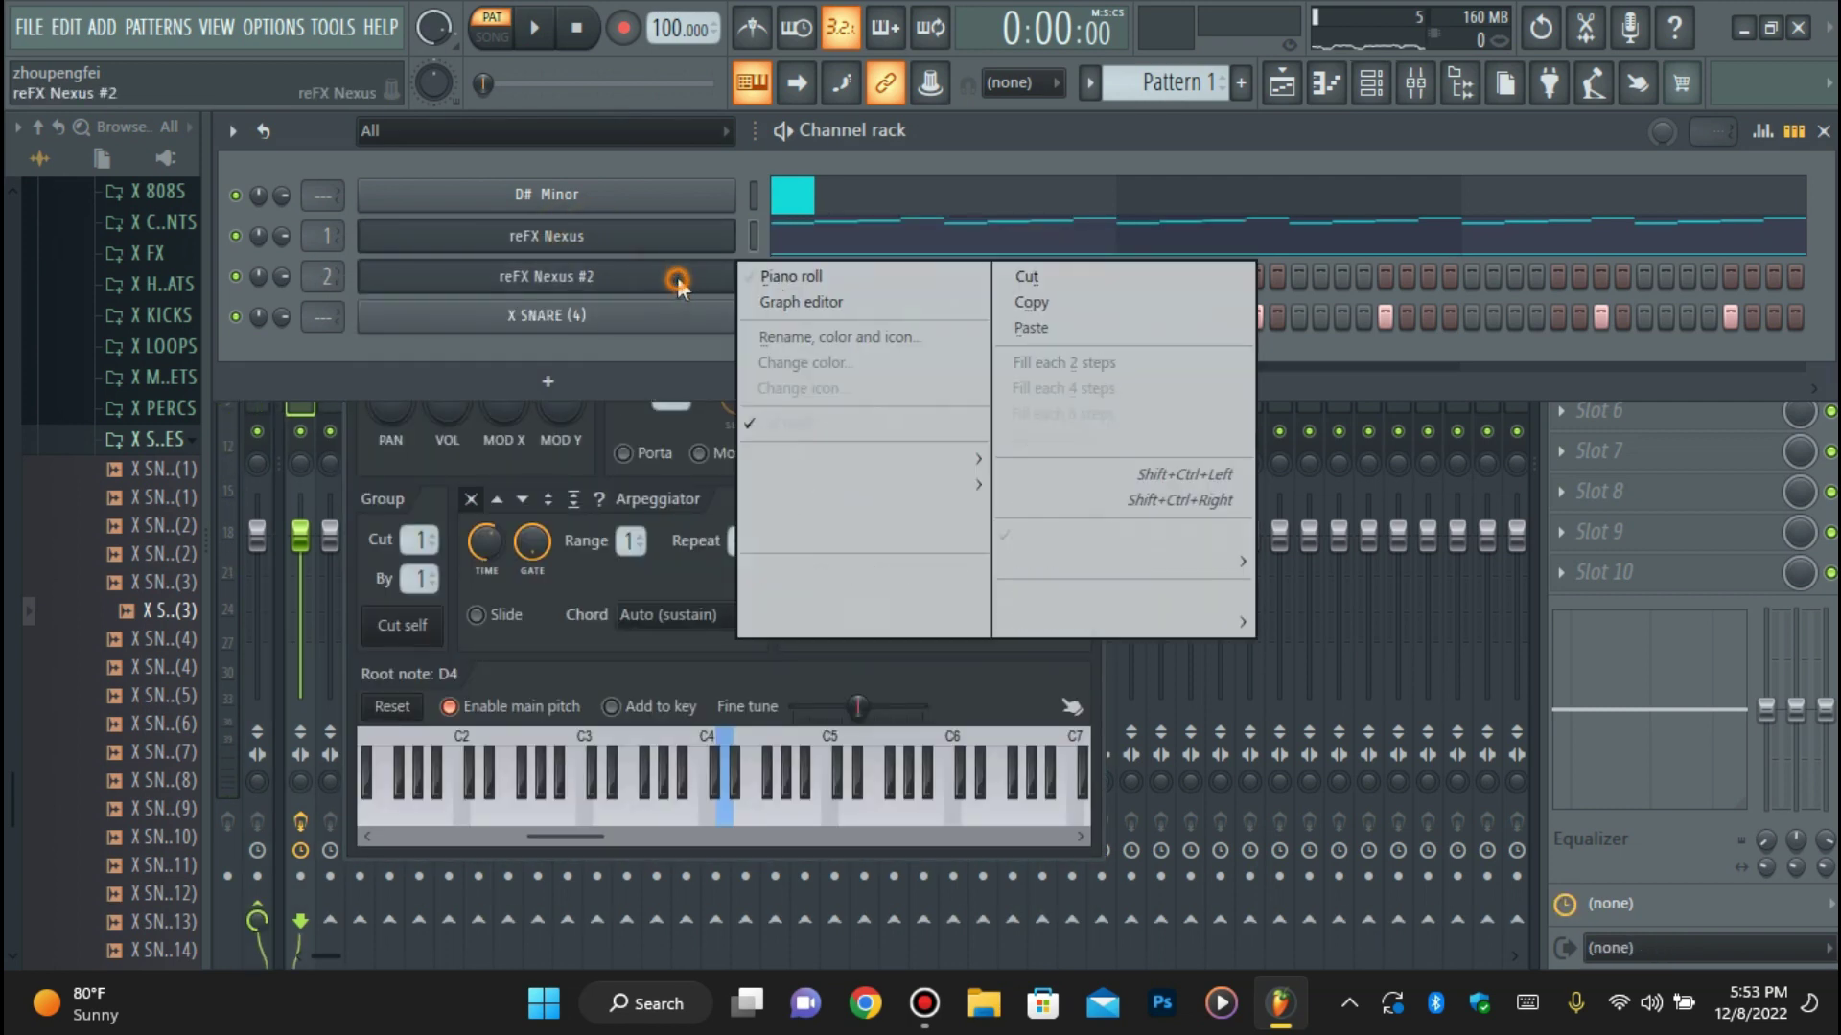
{"action": "left_click", "coordinate": [1033, 325]}
{"action": "right_click", "coordinate": [756, 266]}
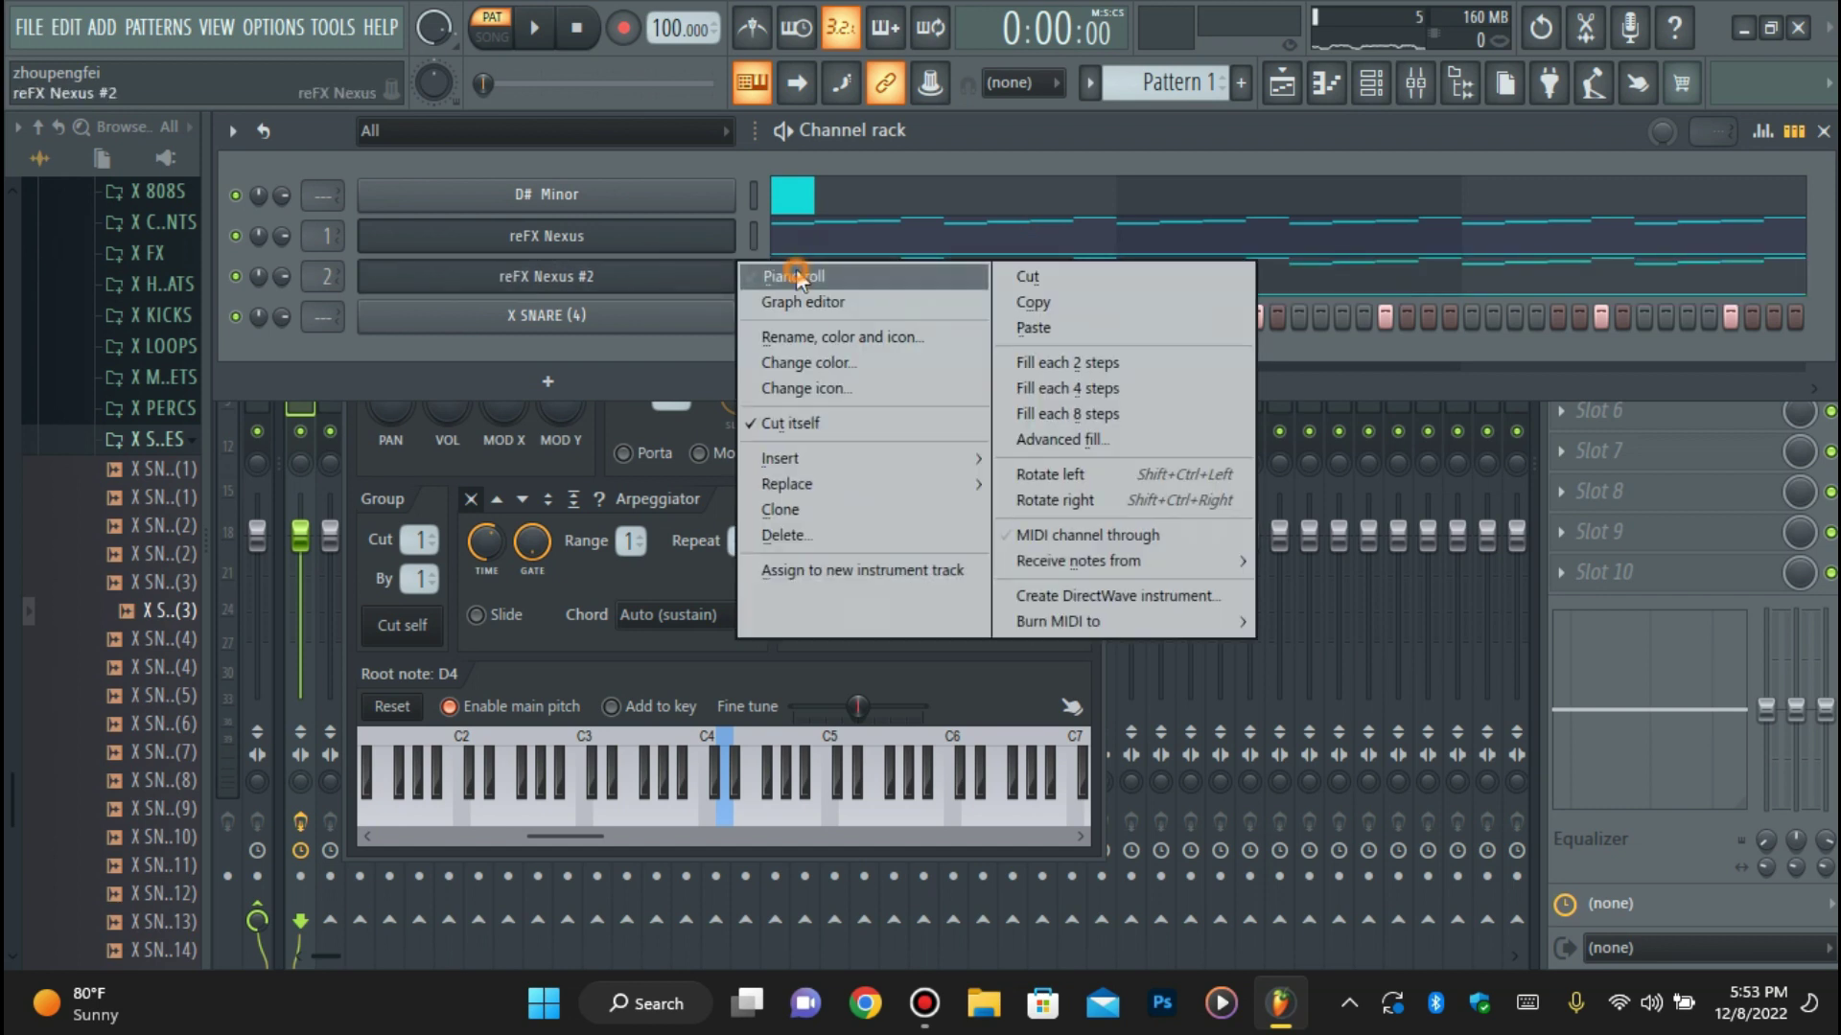
{"action": "left_click", "coordinate": [778, 269]}
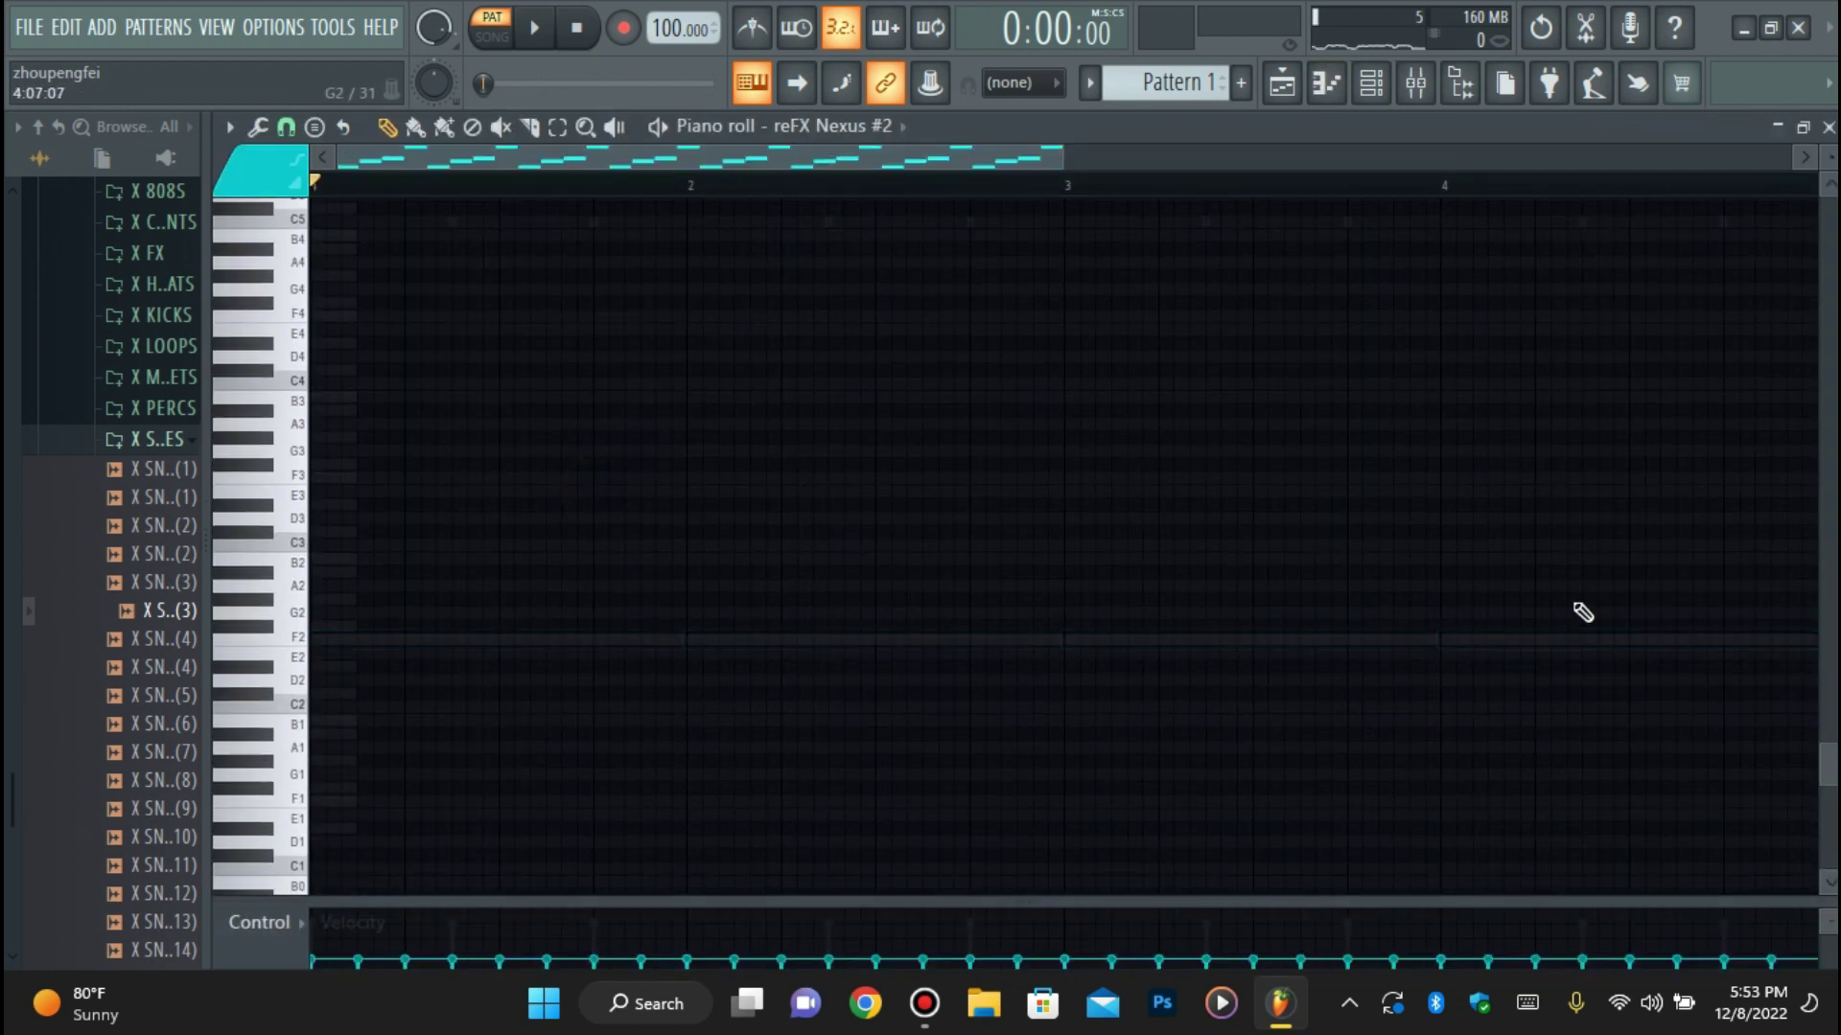
{"action": "left_click", "coordinate": [1370, 83]}
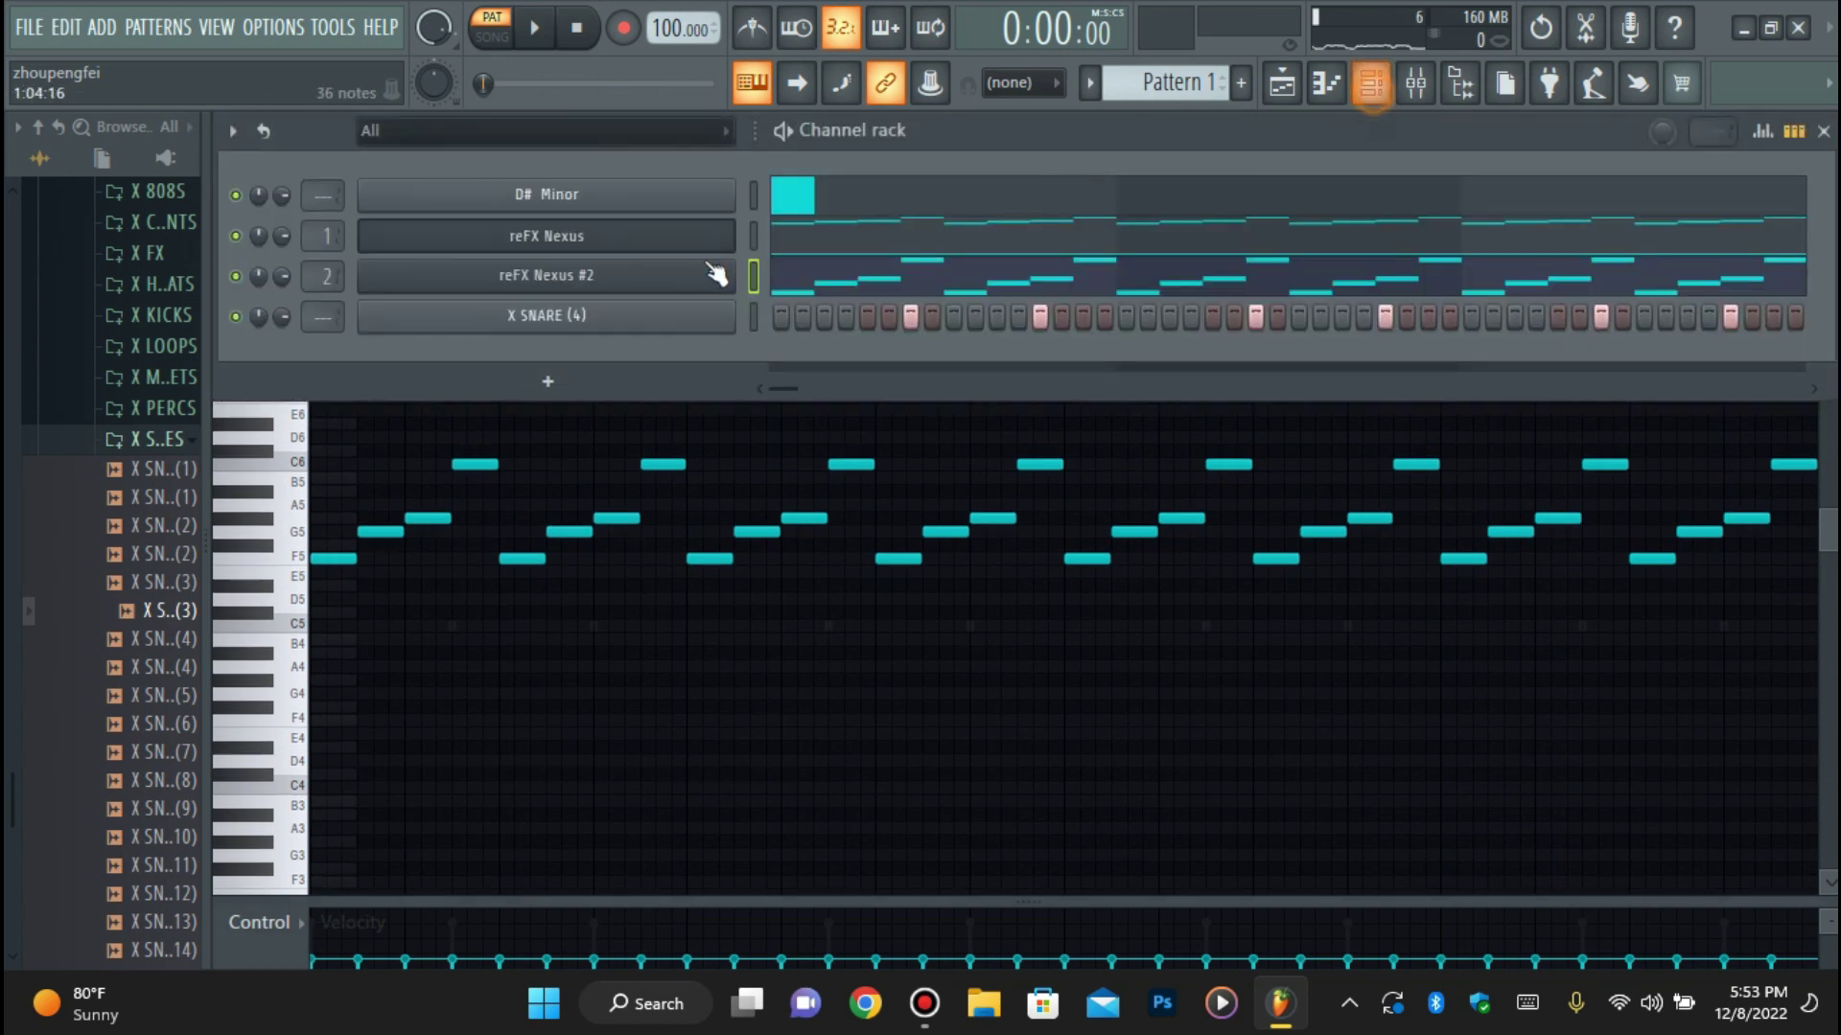
In reFX Nexus #2, audition the preset Lead - Wayne's World with the pattern playing, and load Leads - Jungle Land.
{"action": "left_click", "coordinate": [573, 287]}
{"action": "left_click_drag", "start_coordinate": [922, 537], "coordinate": [918, 457]}
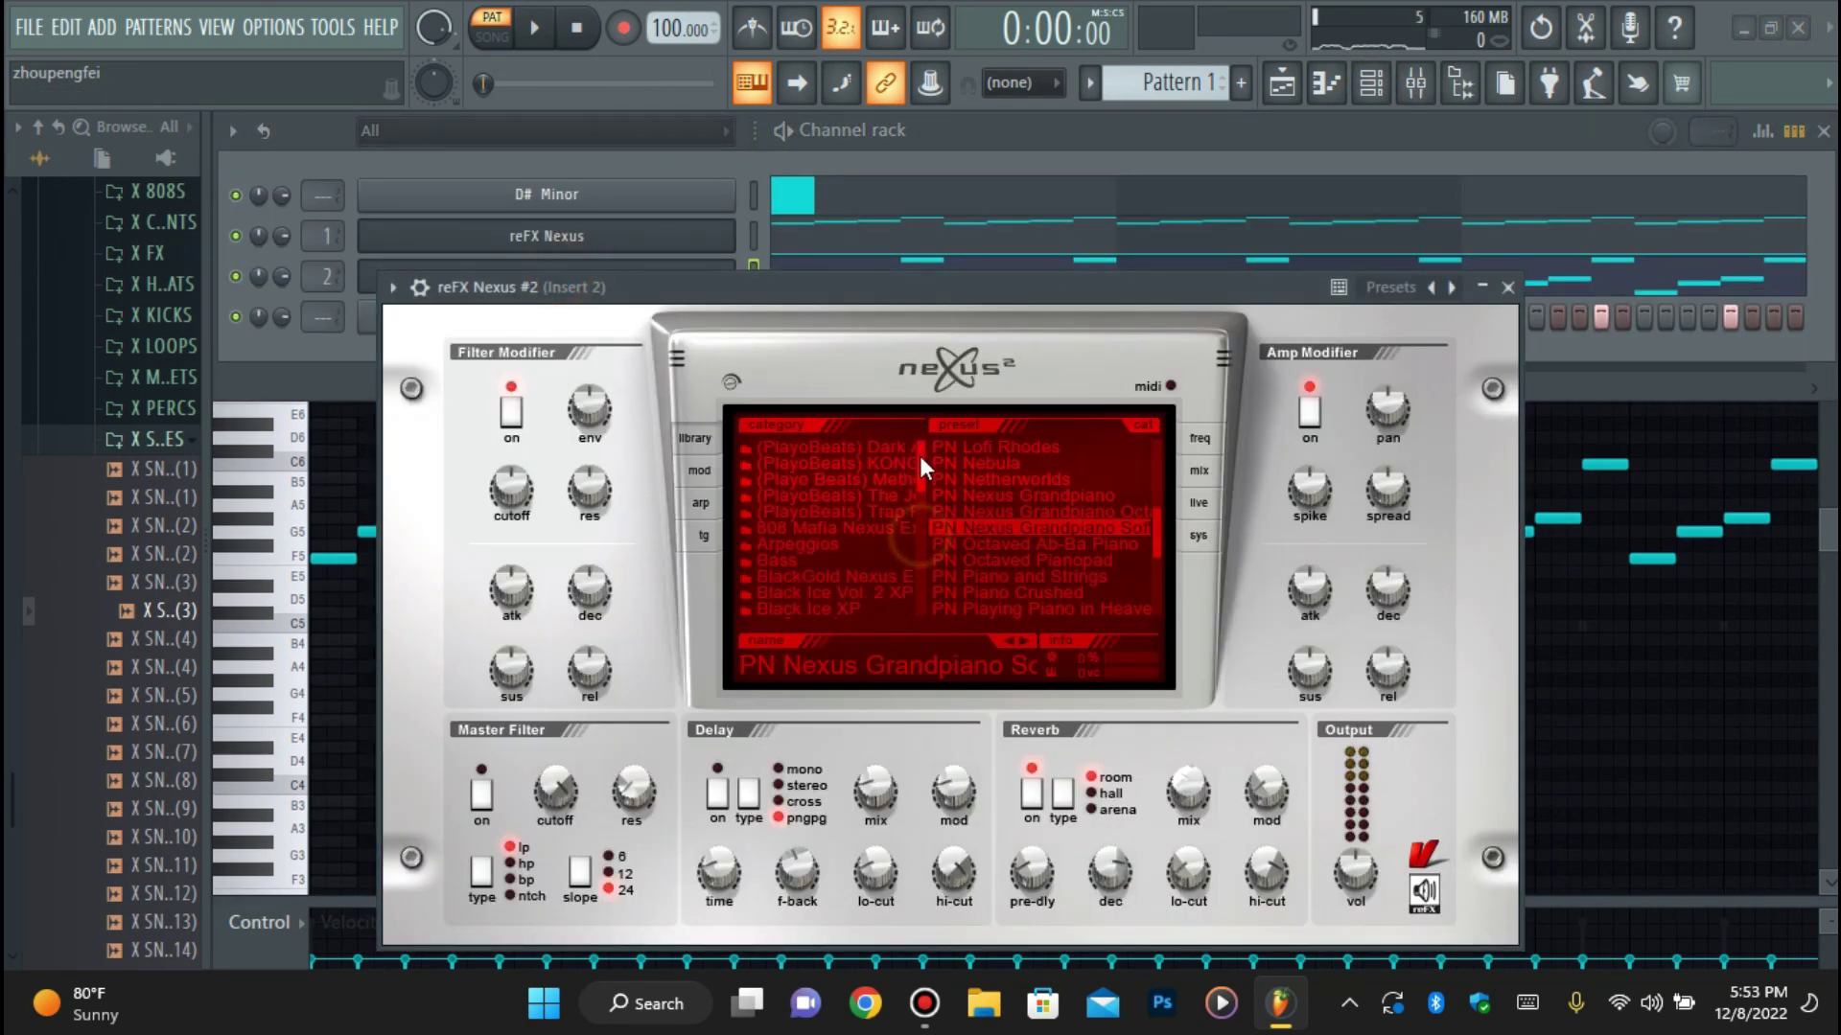
{"action": "left_click", "coordinate": [889, 462]}
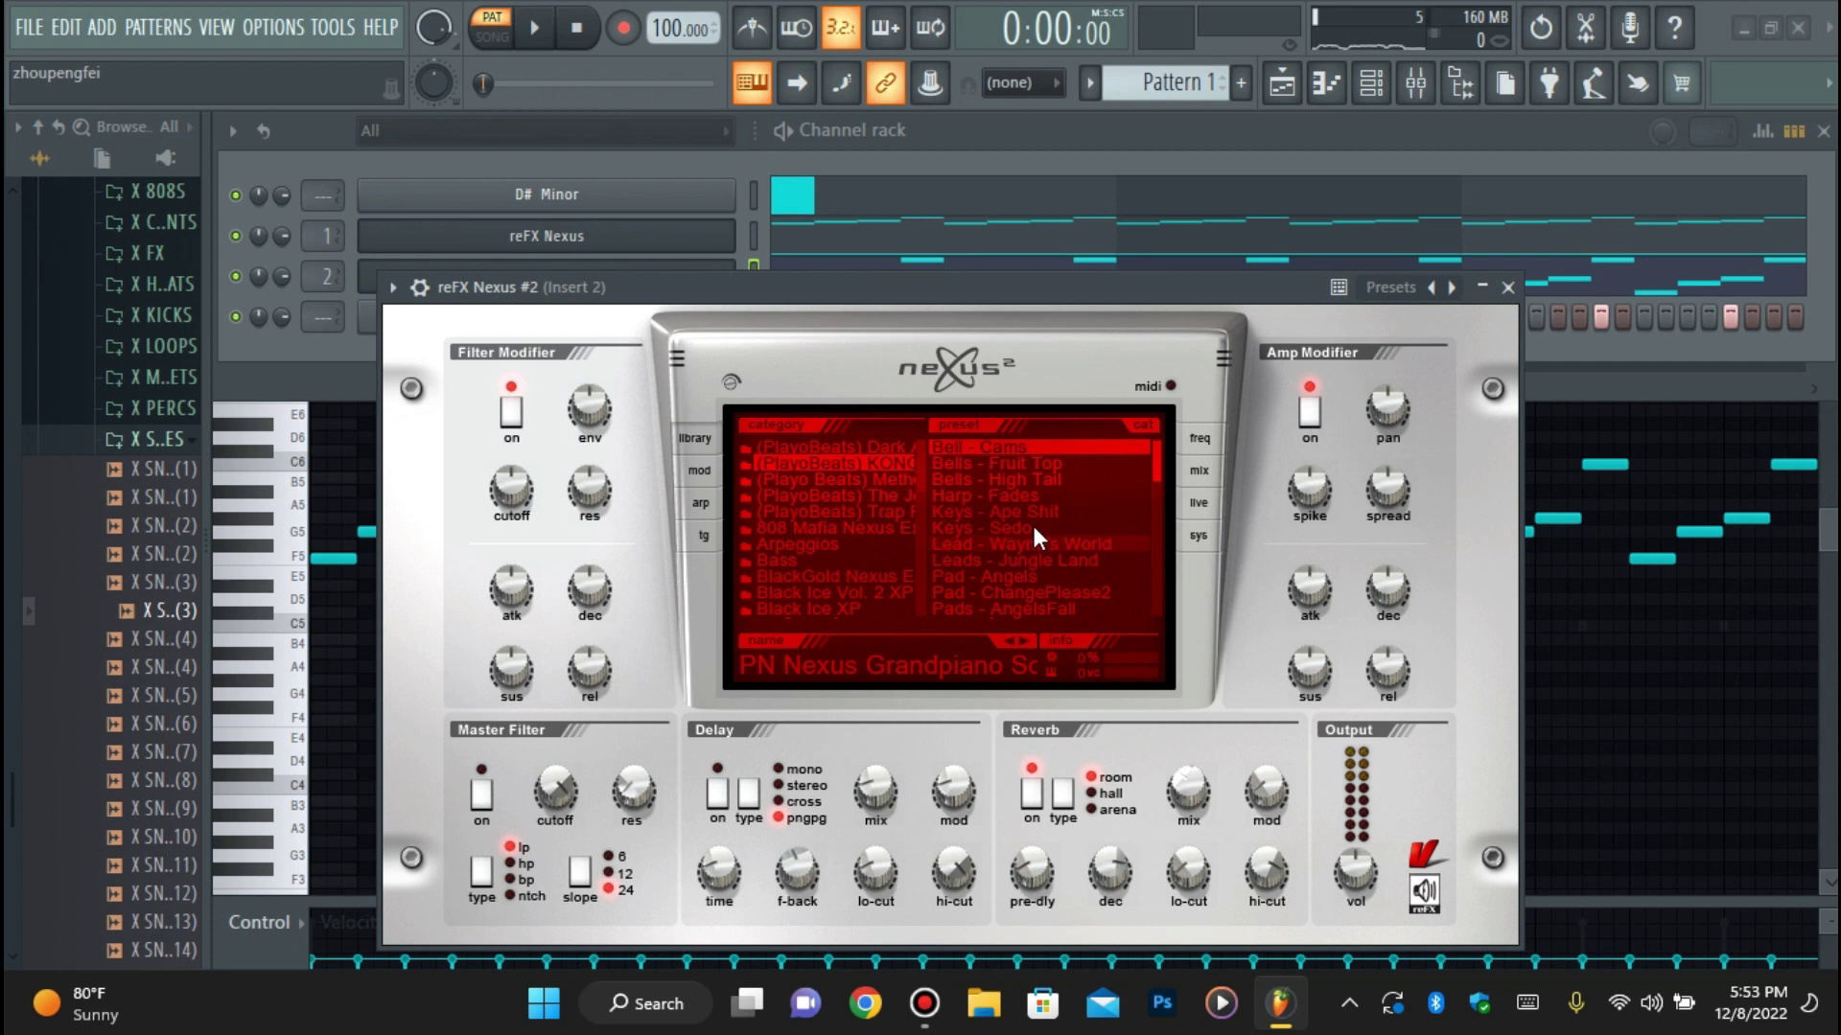
{"action": "left_click", "coordinate": [1011, 544]}
{"action": "key", "text": "space"}
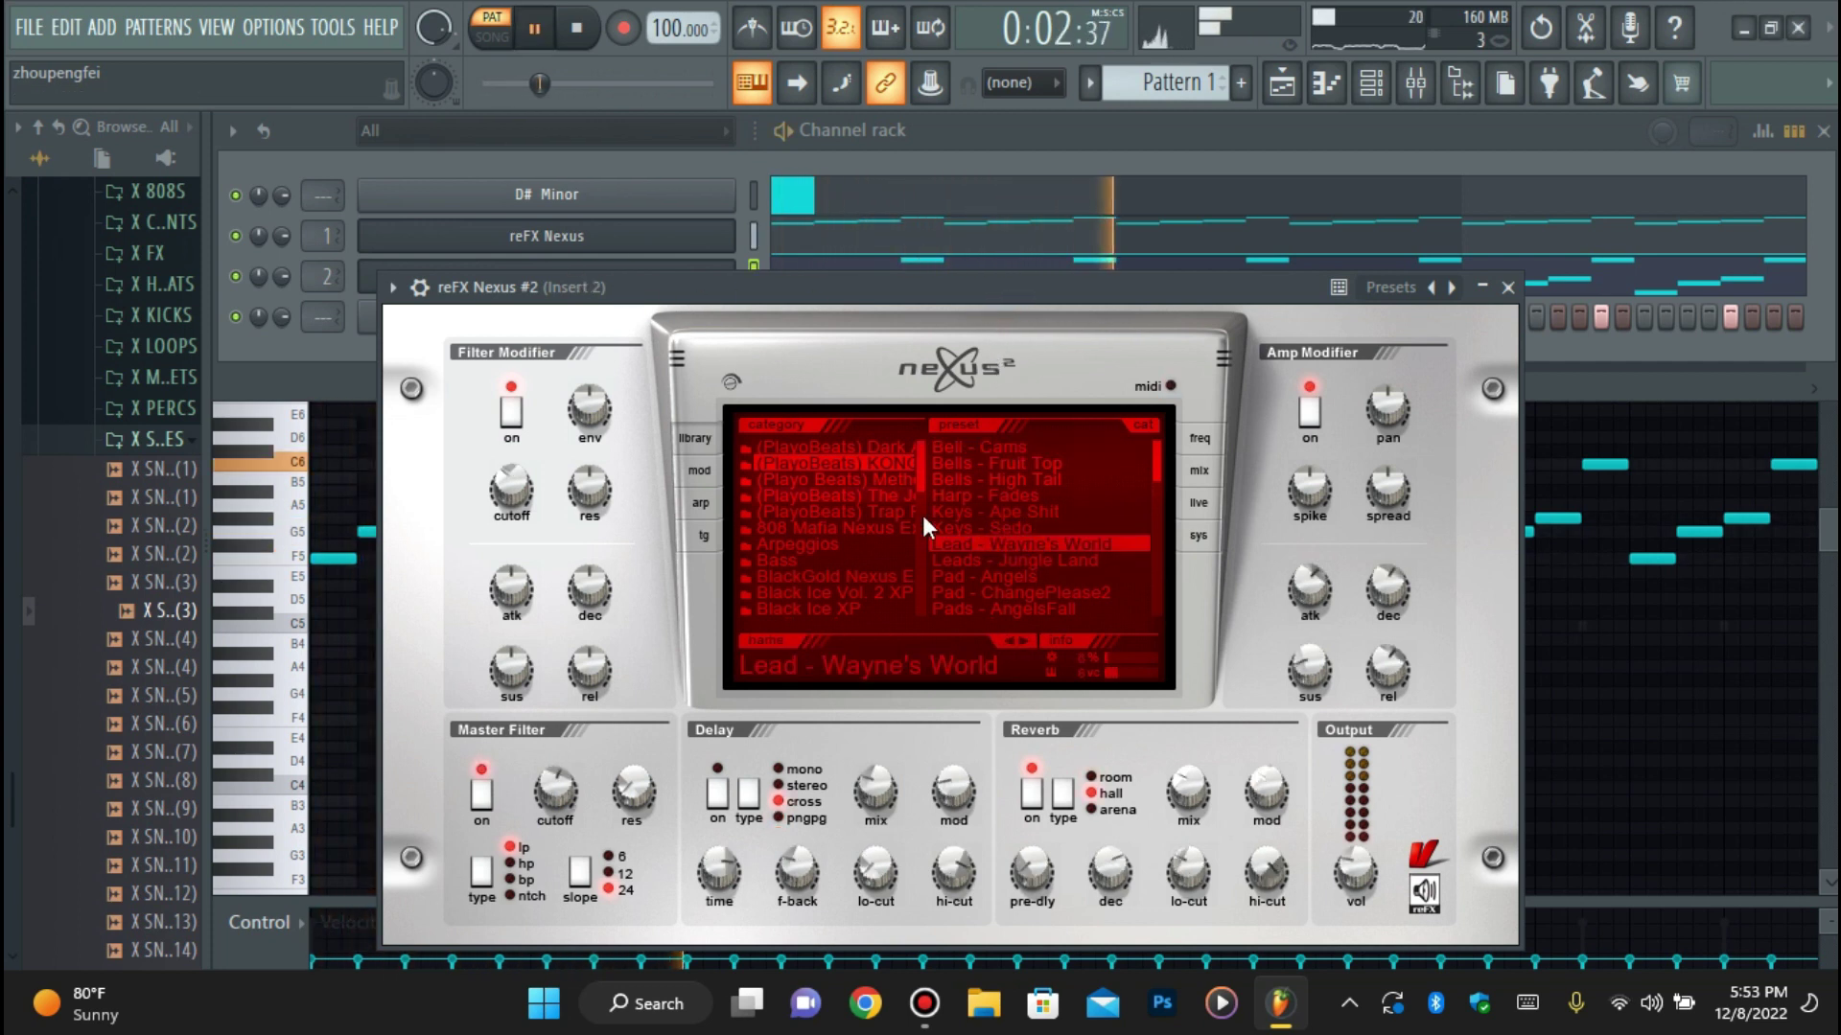
{"action": "left_click", "coordinate": [1003, 560]}
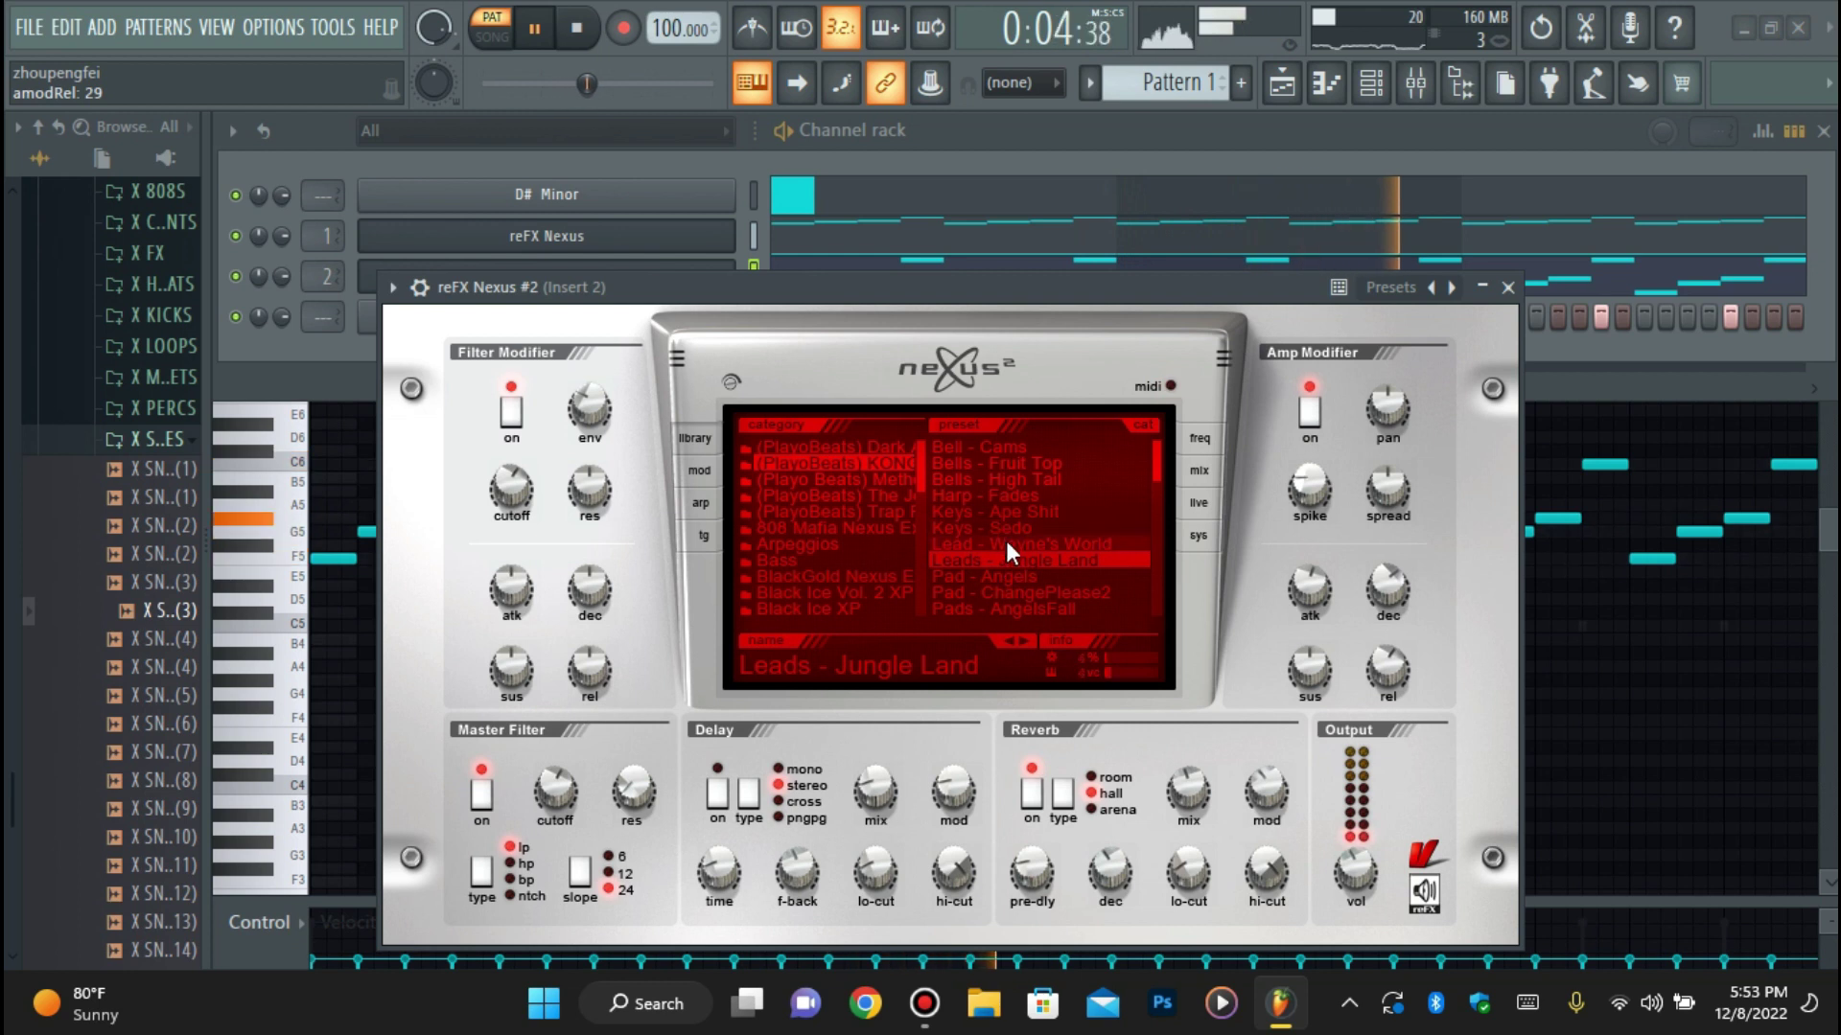
Set the root note of reFX Nexus #2 to D5 in its detailed settings and close the plugin window.
{"action": "left_click", "coordinate": [419, 286]}
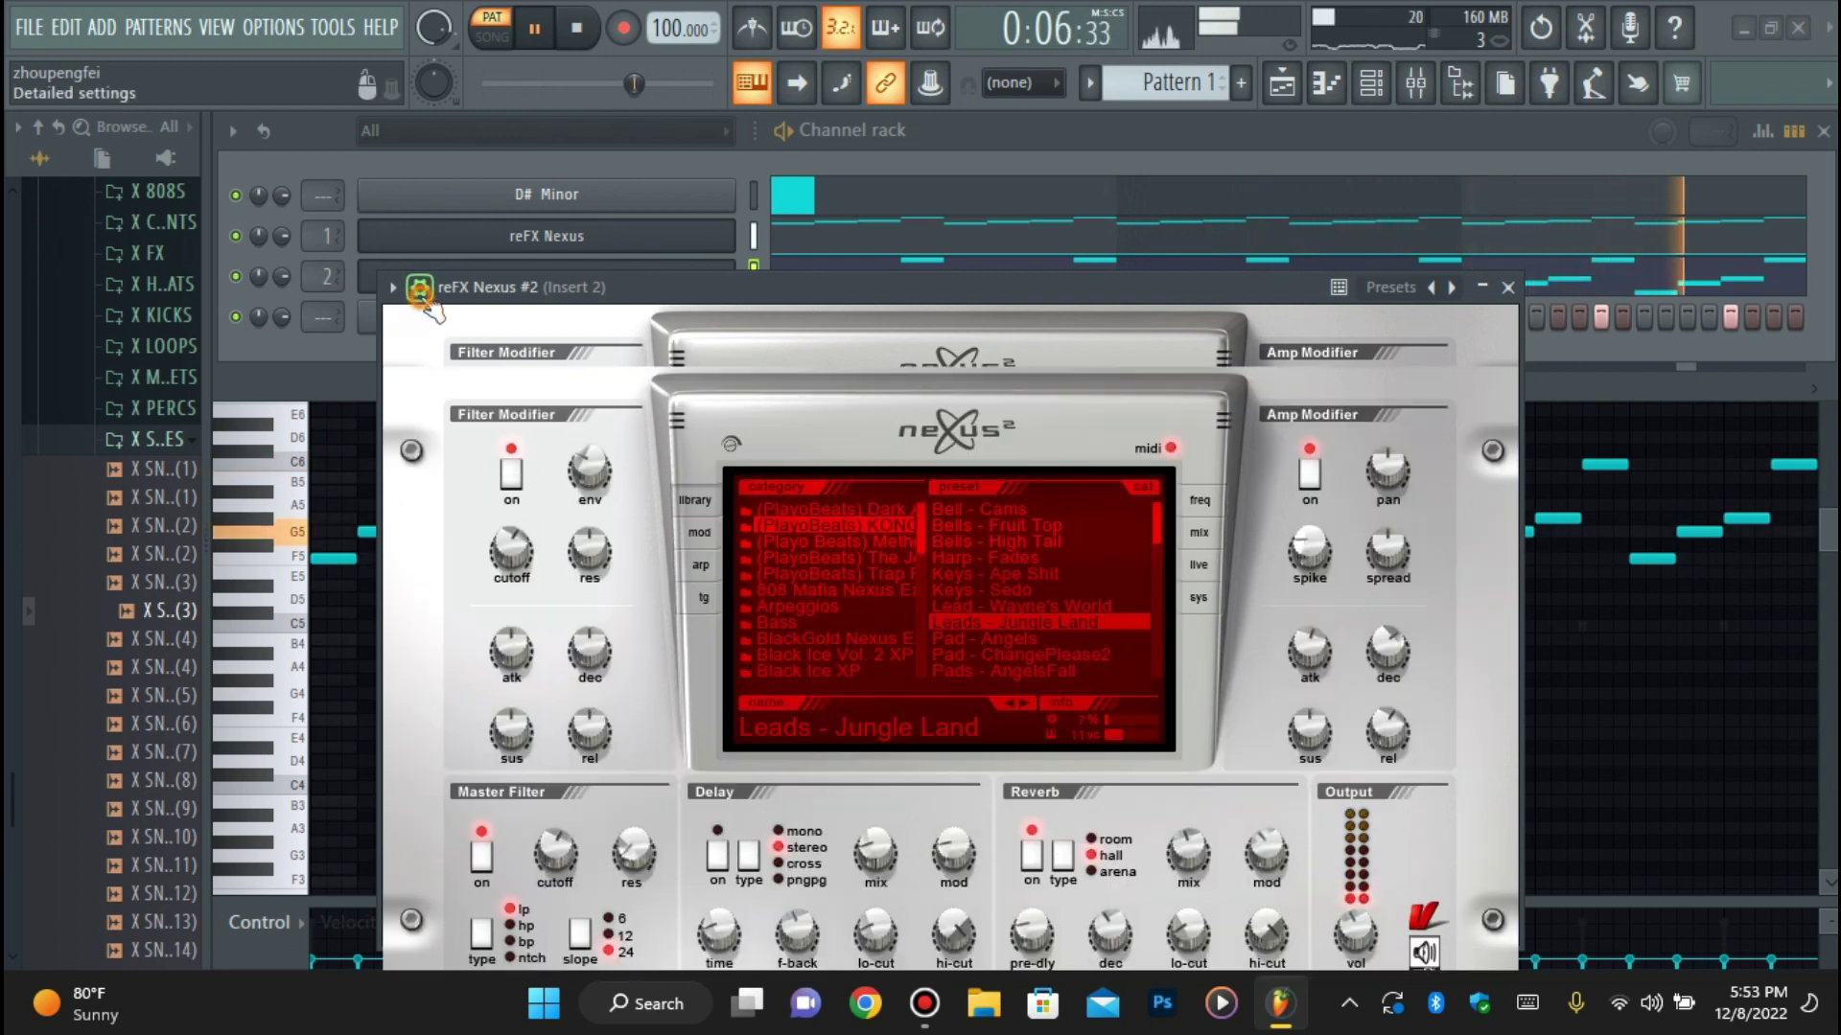
{"action": "left_click", "coordinate": [475, 333]}
{"action": "left_click", "coordinate": [529, 334]}
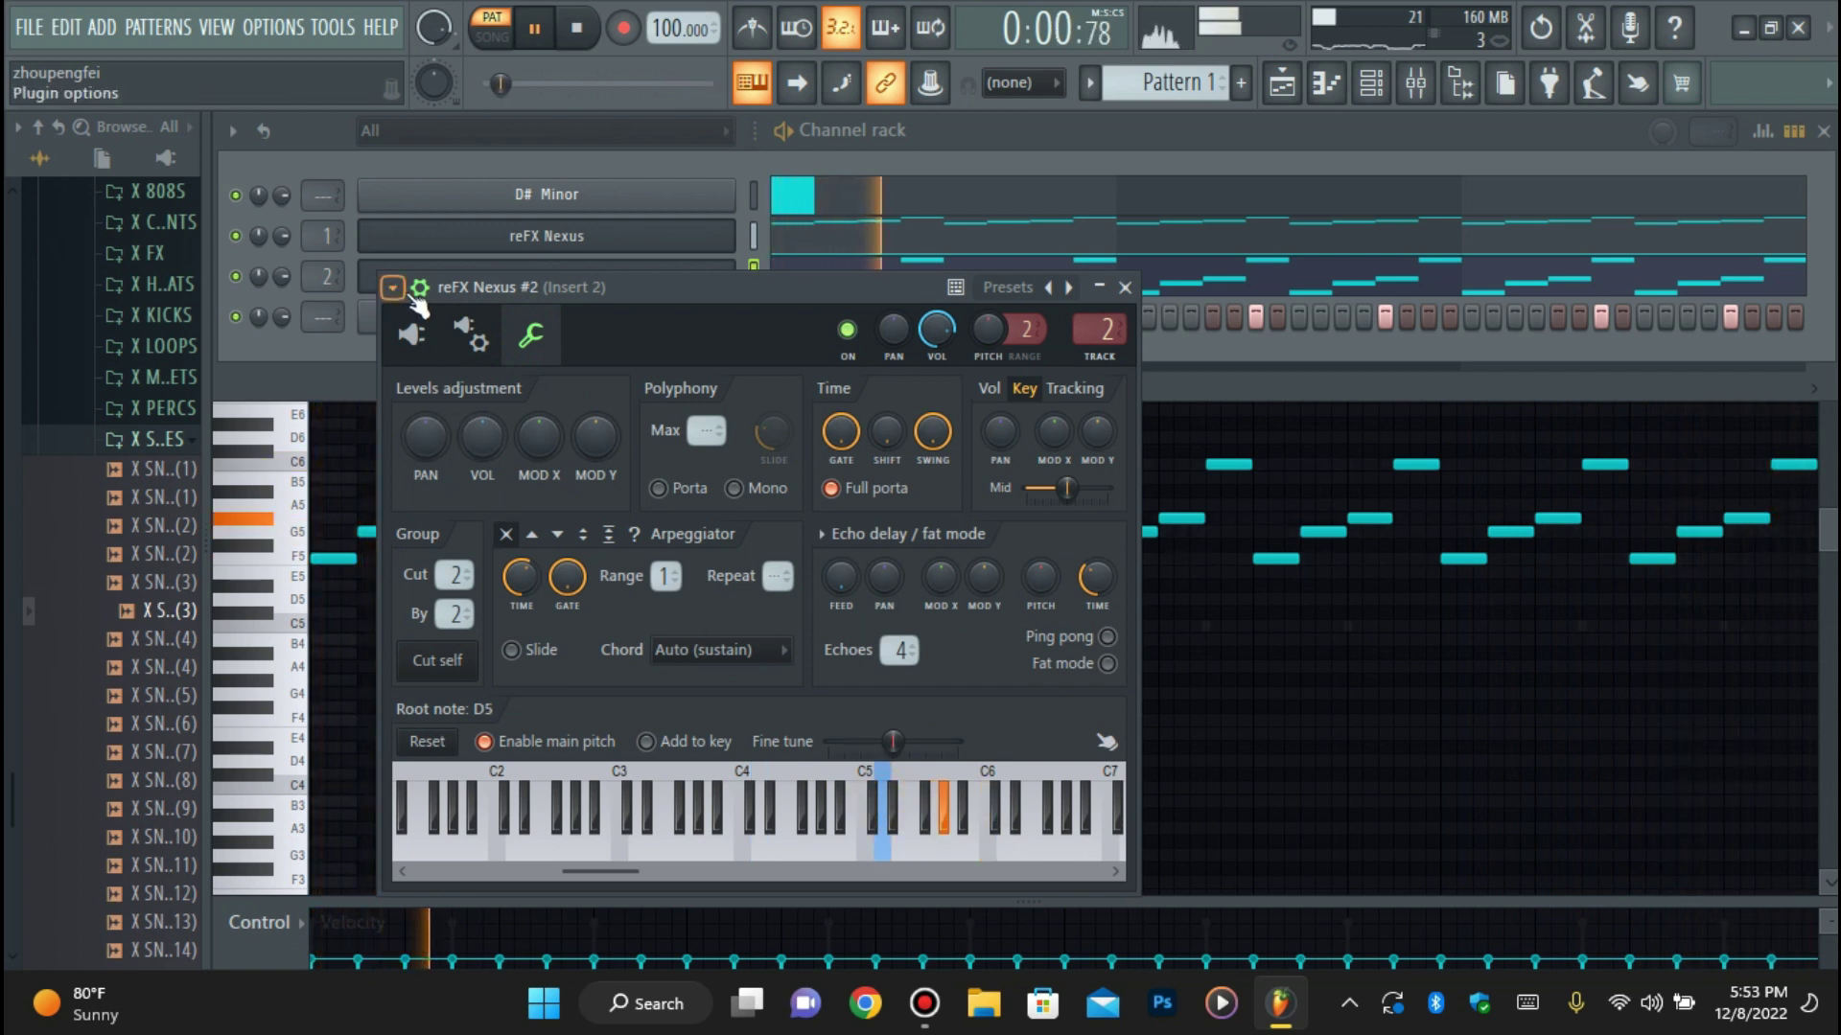
{"action": "left_click", "coordinate": [410, 287]}
{"action": "left_click", "coordinate": [395, 288]}
{"action": "left_click", "coordinate": [395, 288]}
{"action": "left_click", "coordinate": [1507, 287]}
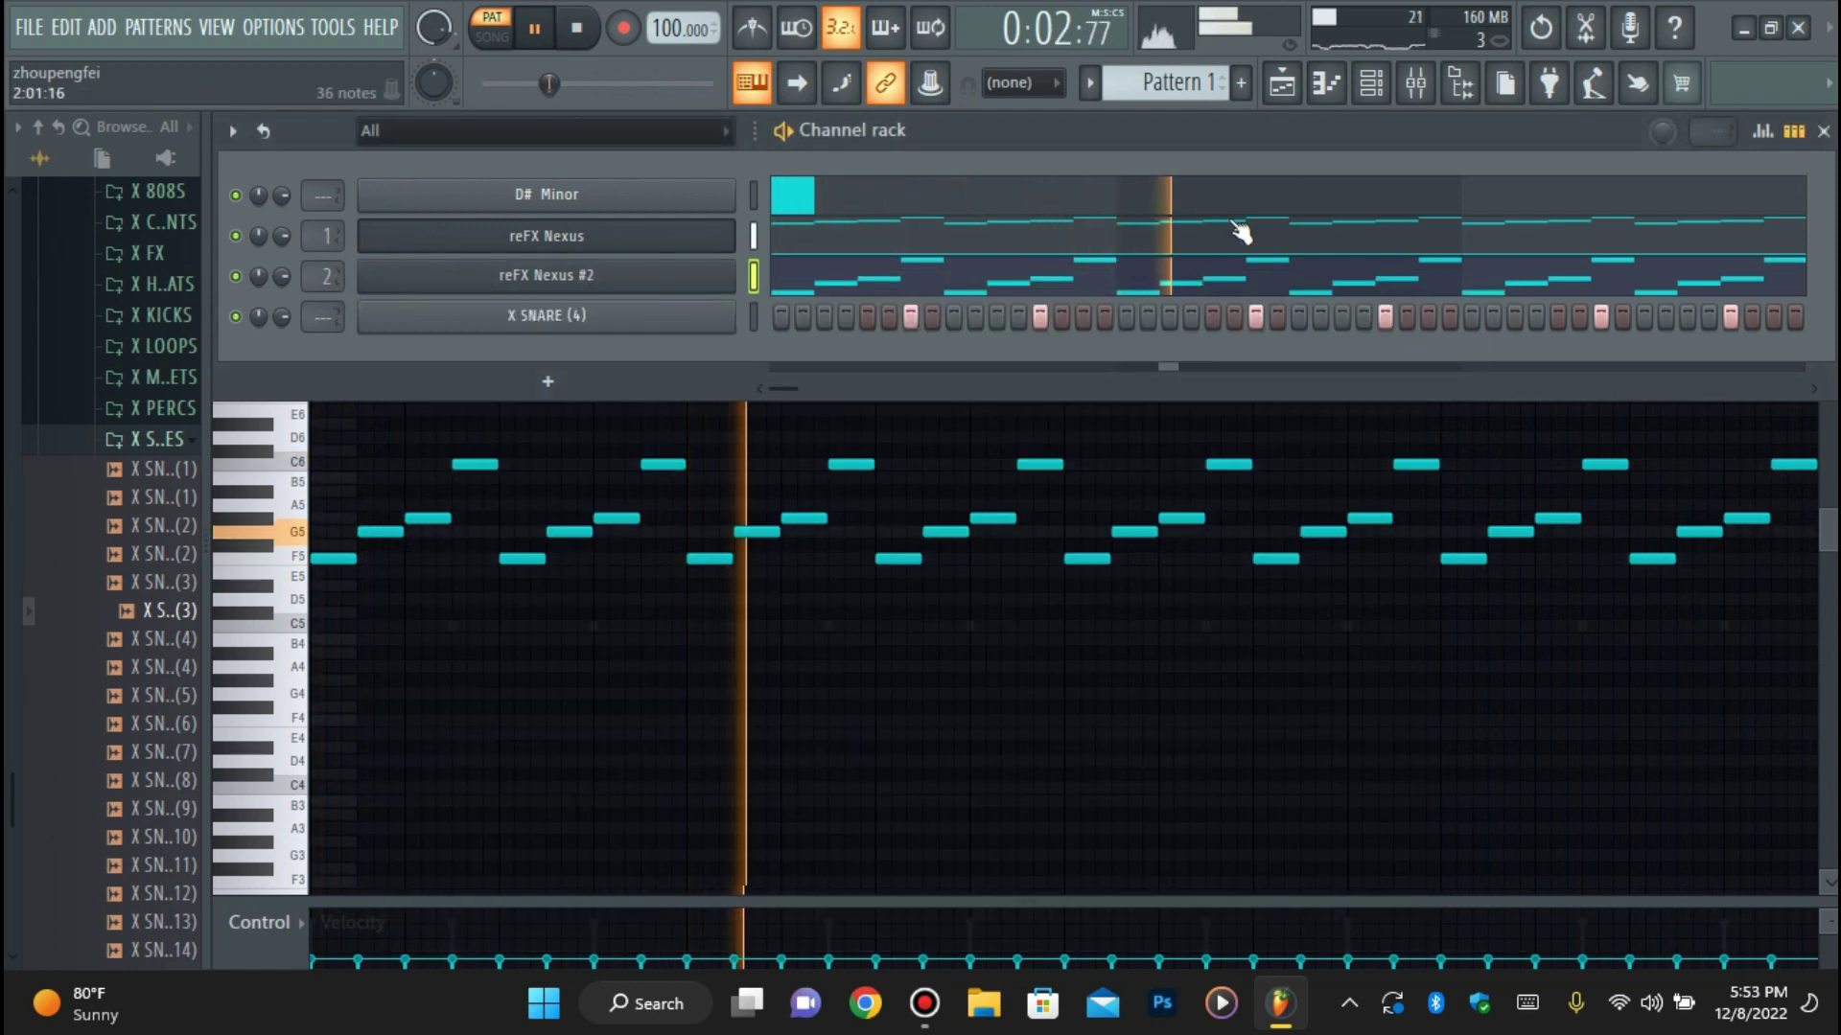
Lower the volume of mixer Insert 2 slightly and add the HalfTime effect to its slot 2.
{"action": "left_click", "coordinate": [1415, 87]}
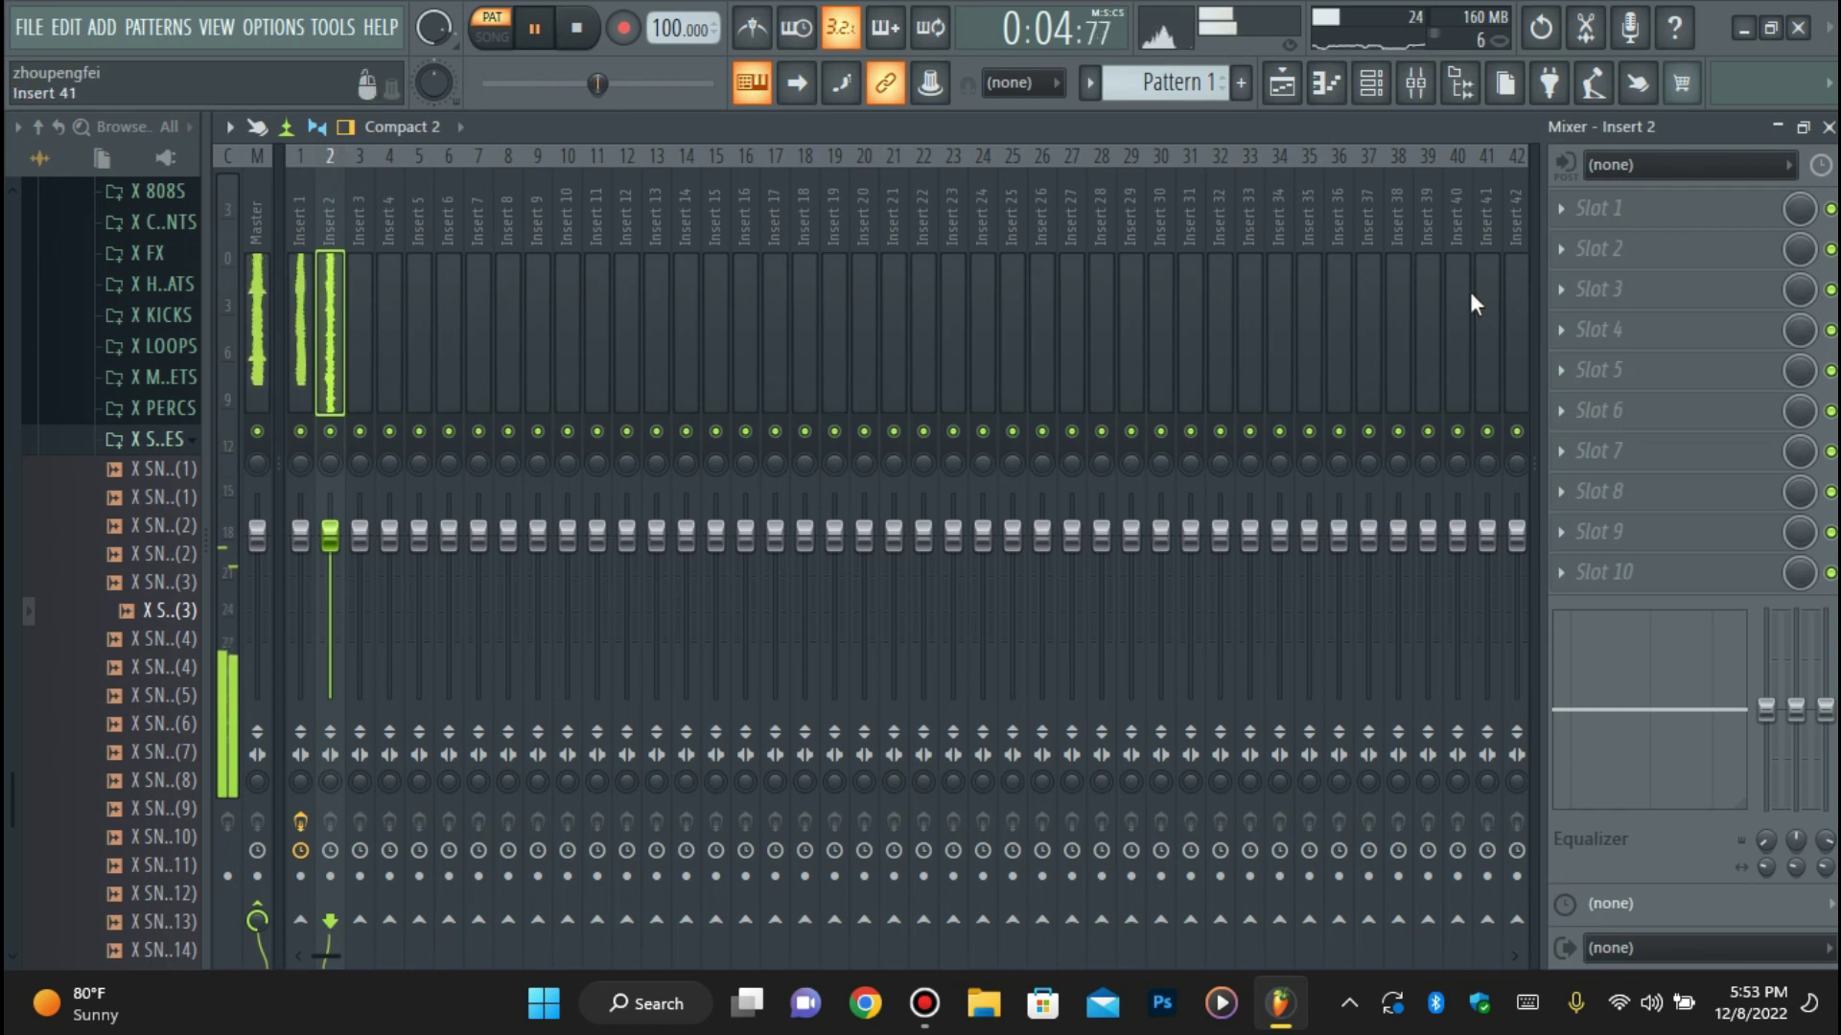
{"action": "left_click_drag", "start_coordinate": [330, 534], "coordinate": [330, 556]}
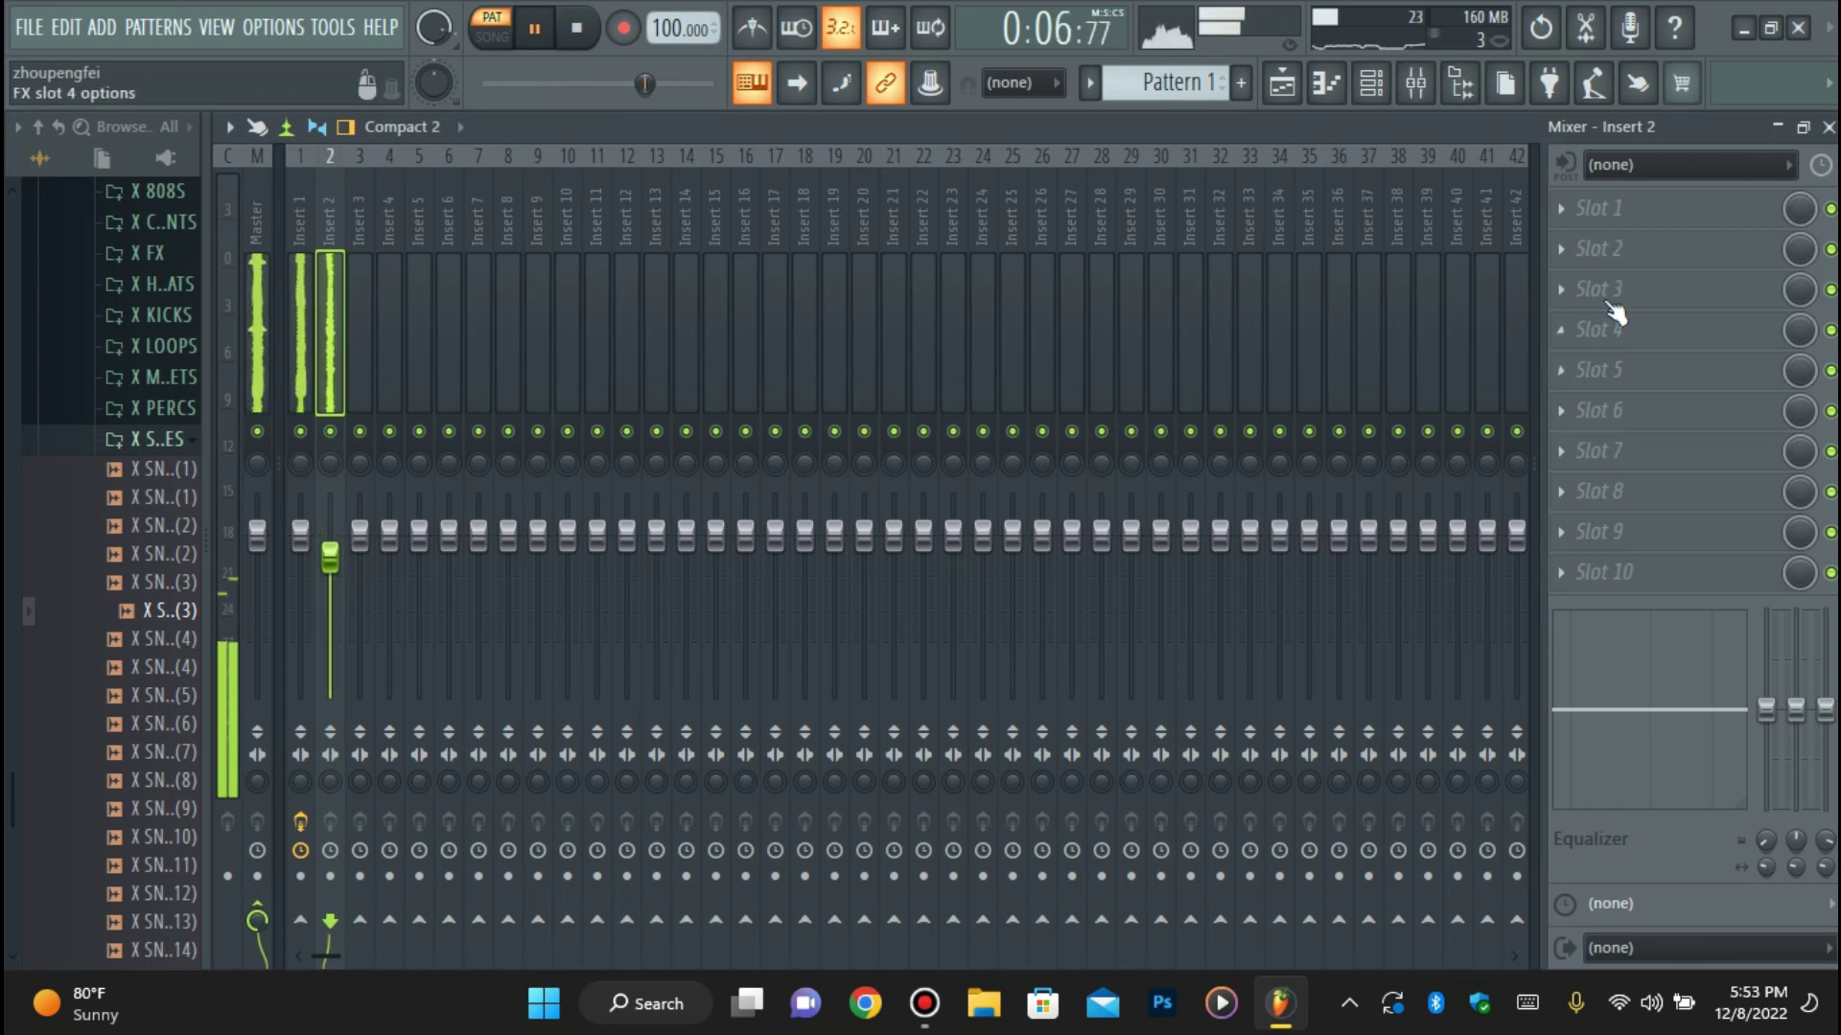
{"action": "left_click", "coordinate": [1624, 248]}
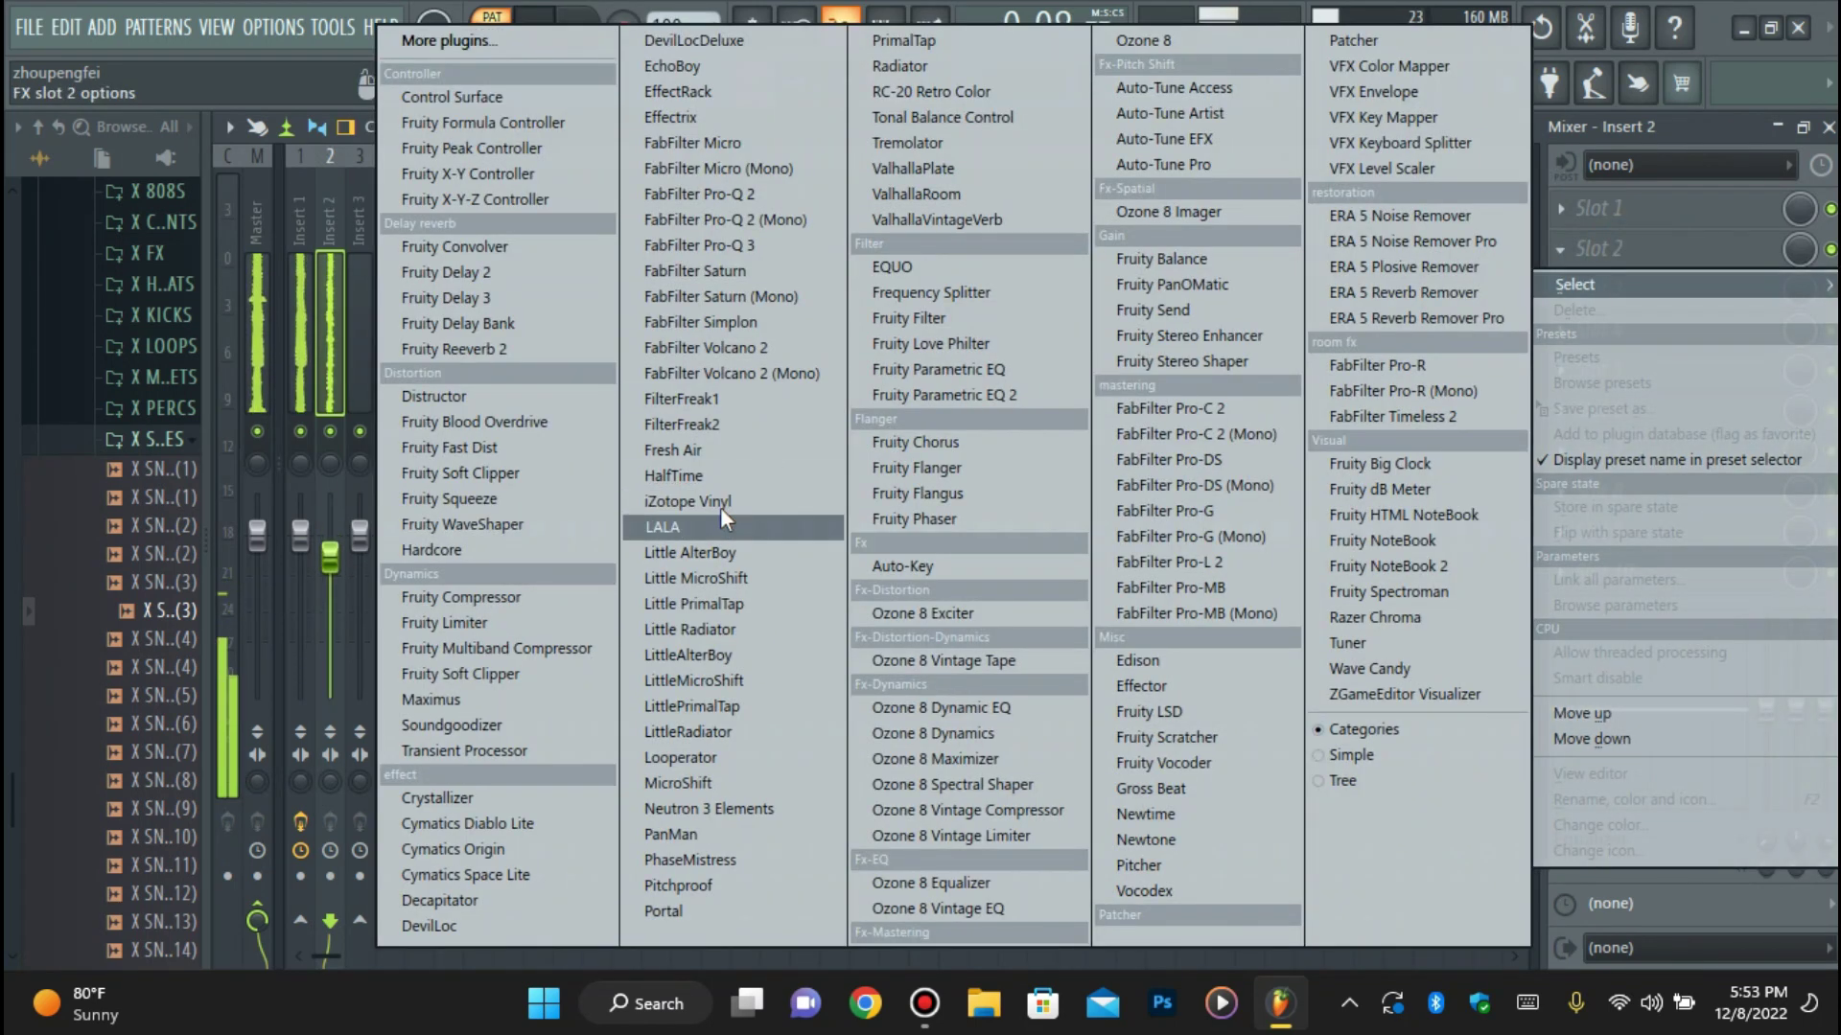
{"action": "left_click", "coordinate": [710, 483]}
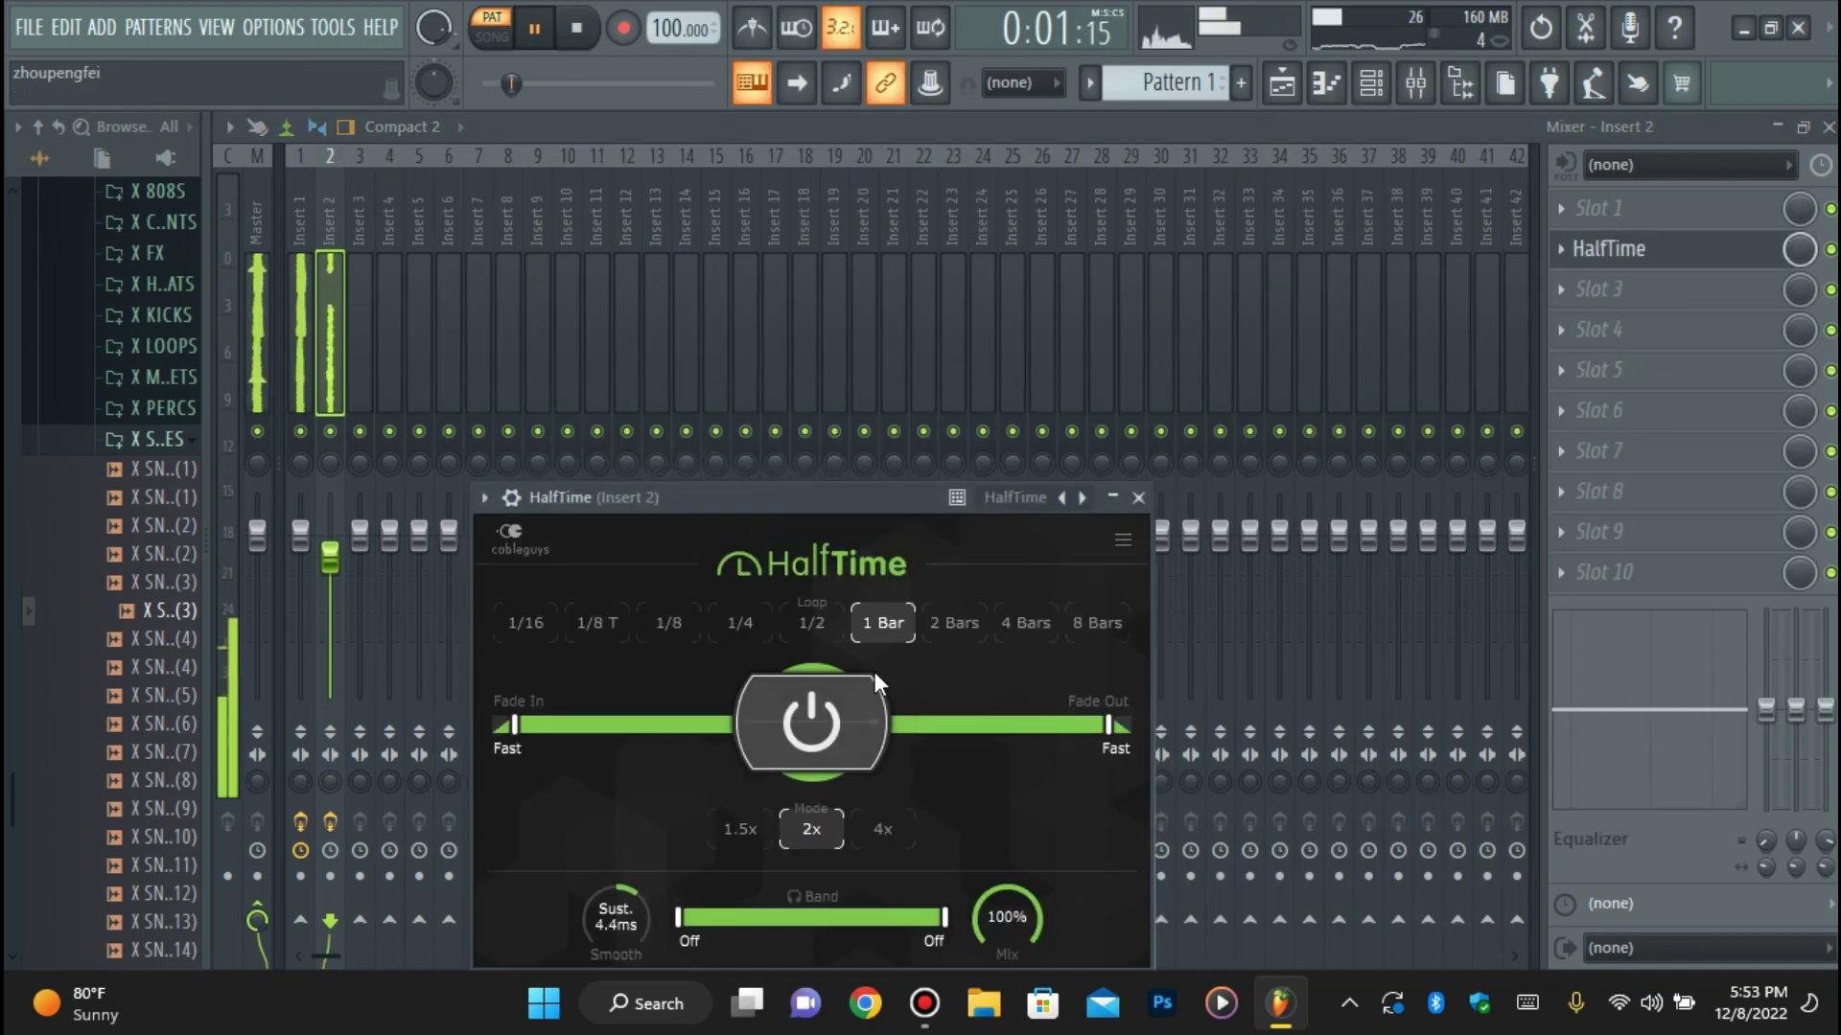
{"action": "left_click", "coordinate": [1641, 251]}
{"action": "left_click", "coordinate": [1378, 94]}
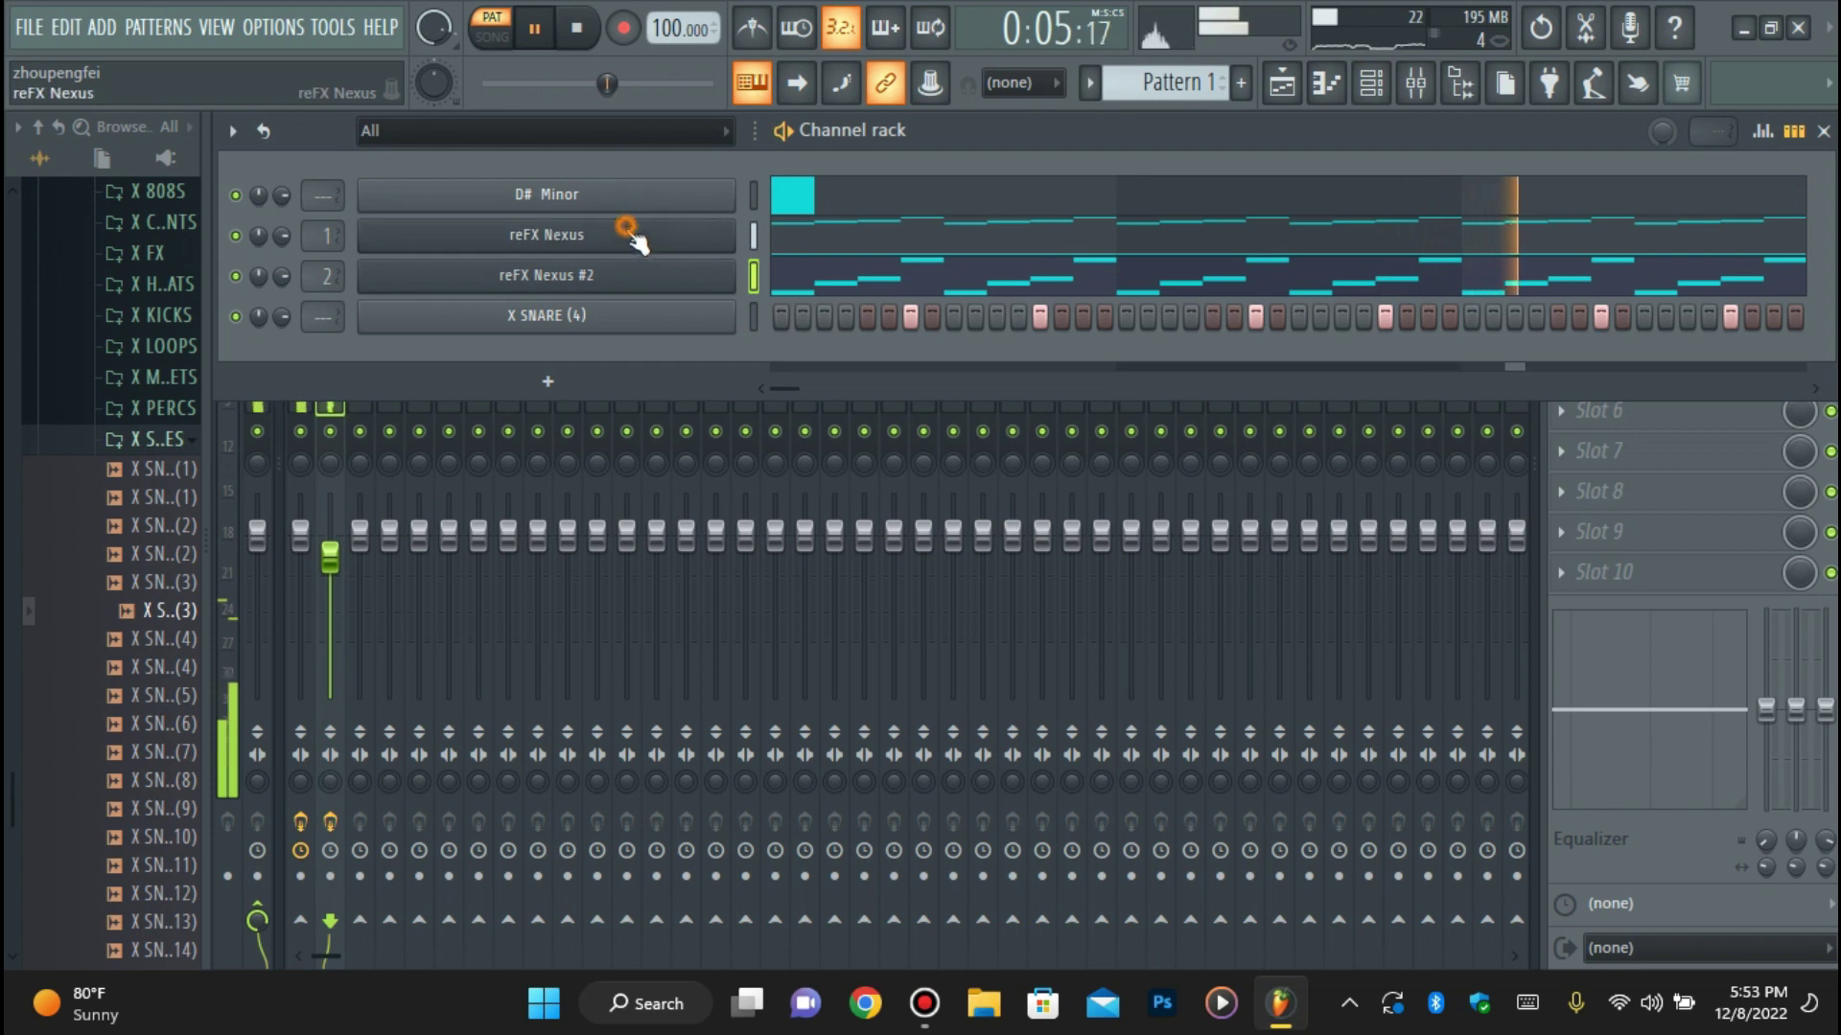
Set the root note of reFX Nexus to G#3 and that of reFX Nexus #2 to G#5, and restart playback.
{"action": "left_click", "coordinate": [633, 238]}
{"action": "key", "text": "Escape"}
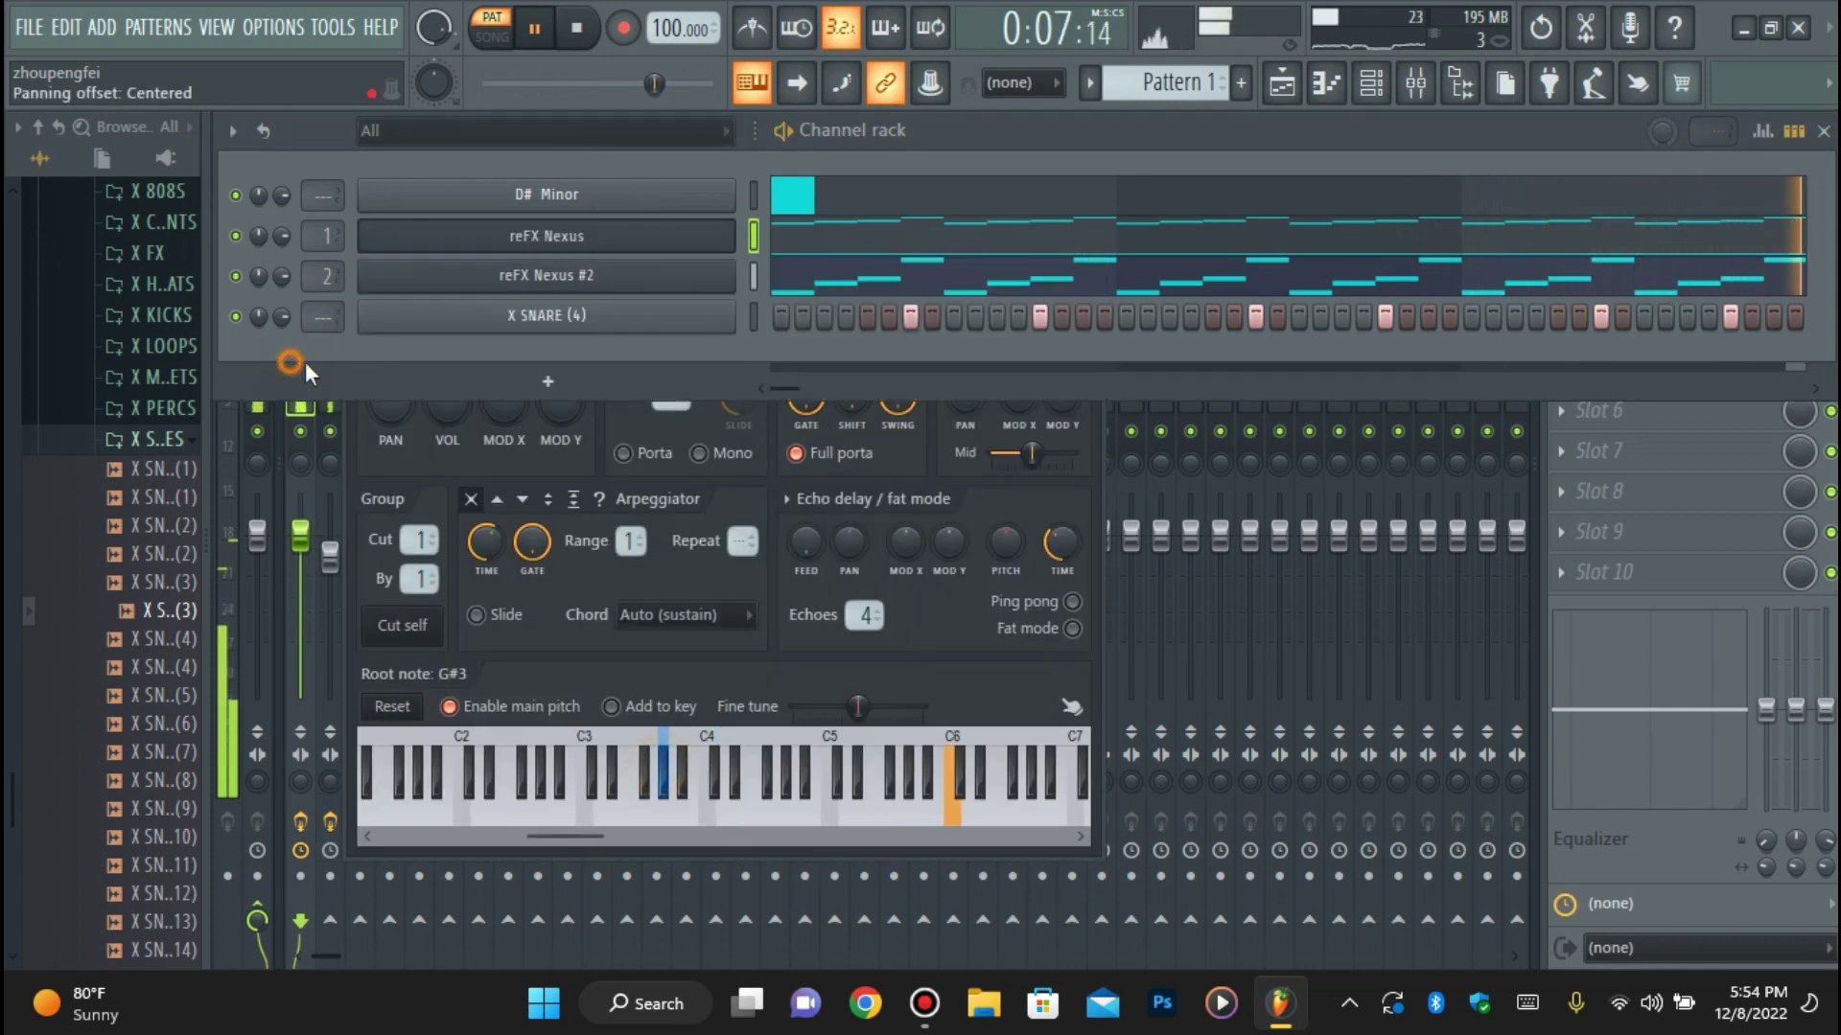
{"action": "left_click", "coordinate": [518, 276]}
{"action": "left_click", "coordinate": [419, 287]}
{"action": "key", "text": "space"}
{"action": "key", "text": "space"}
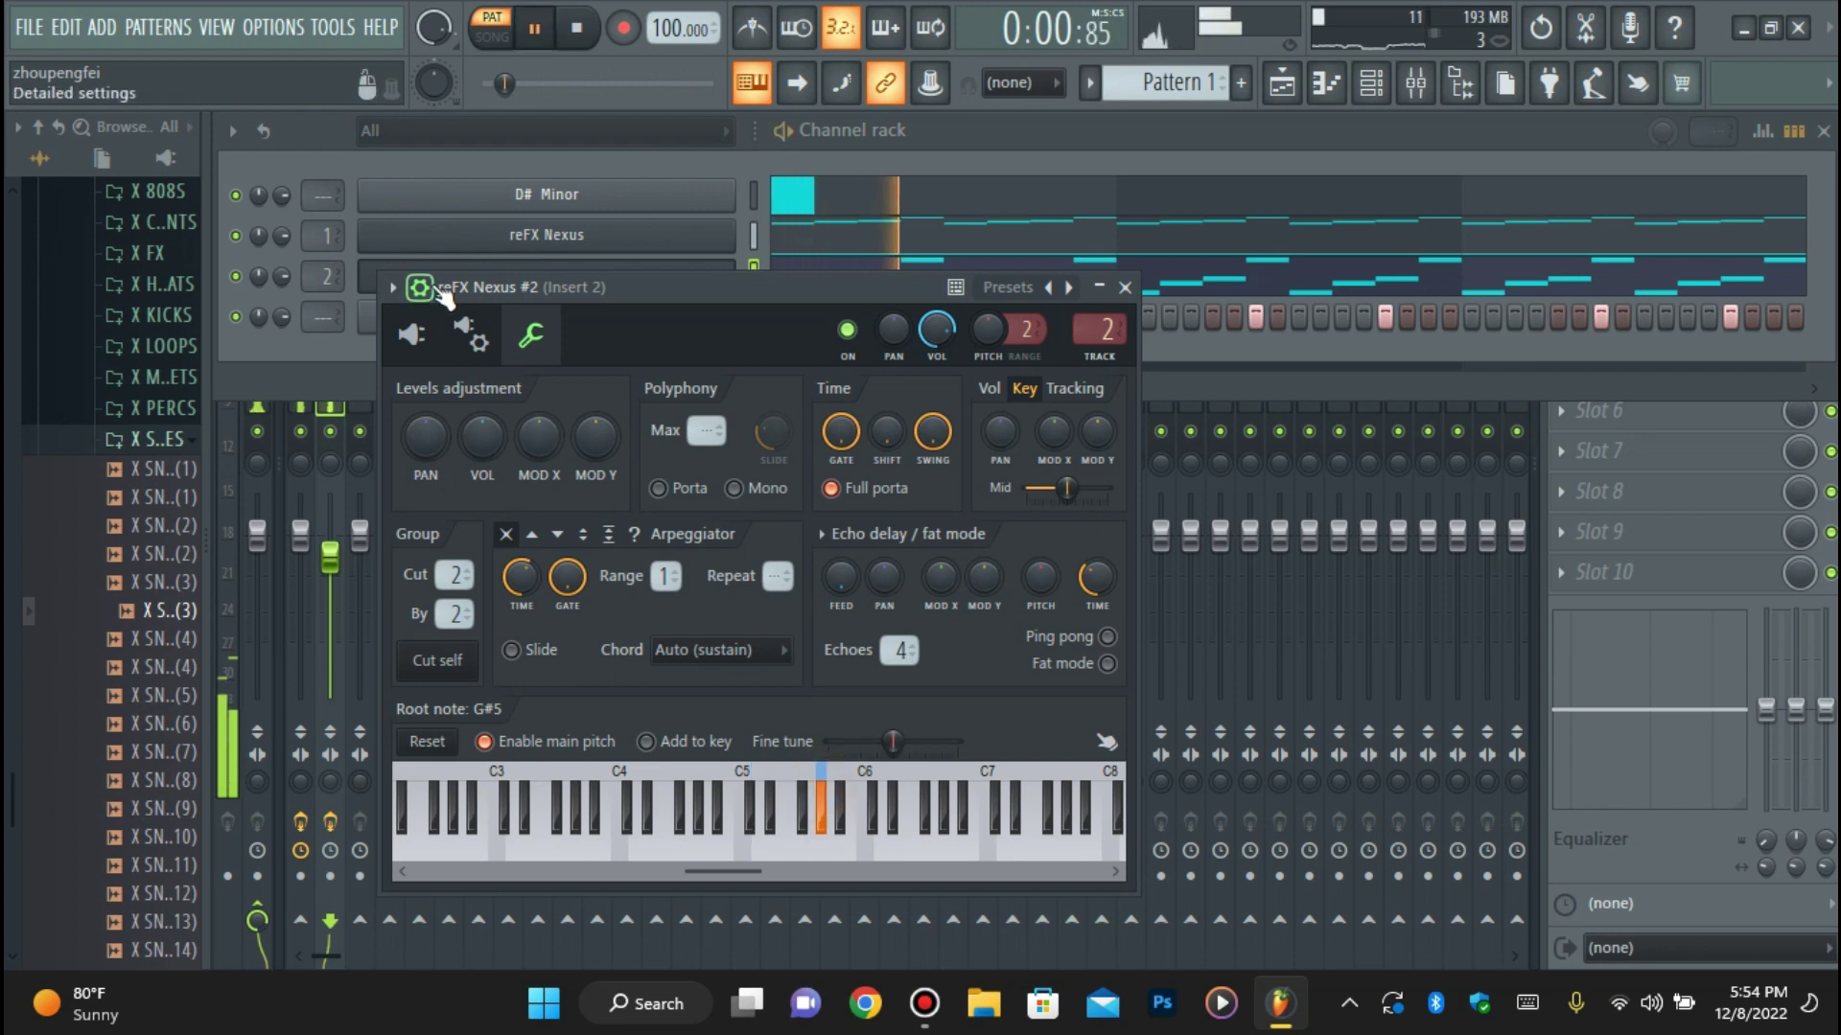
Set the root note of the reFX Nexus channel to B3 during playback and bring up the reFX Nexus #2 plugin.
{"action": "left_click", "coordinate": [419, 287]}
{"action": "left_click", "coordinate": [546, 234]}
{"action": "right_click", "coordinate": [751, 786]}
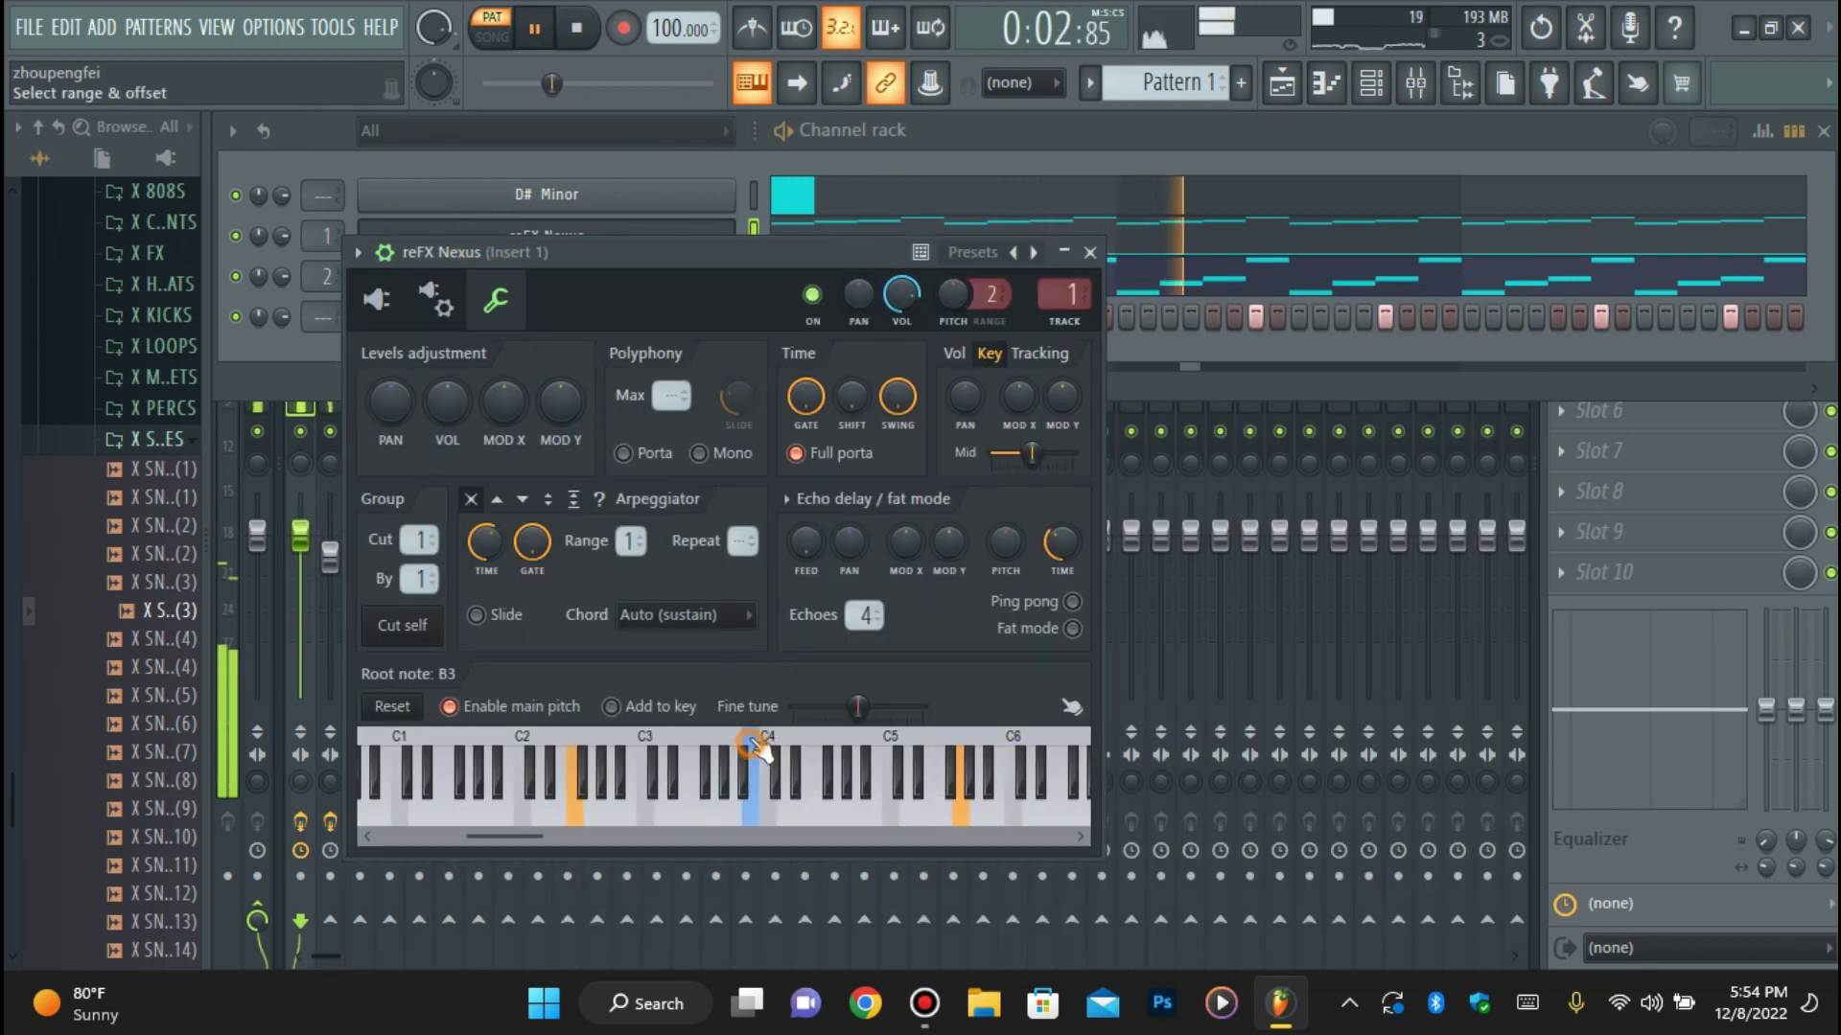
{"action": "left_click", "coordinate": [305, 358]}
{"action": "left_click", "coordinate": [492, 284]}
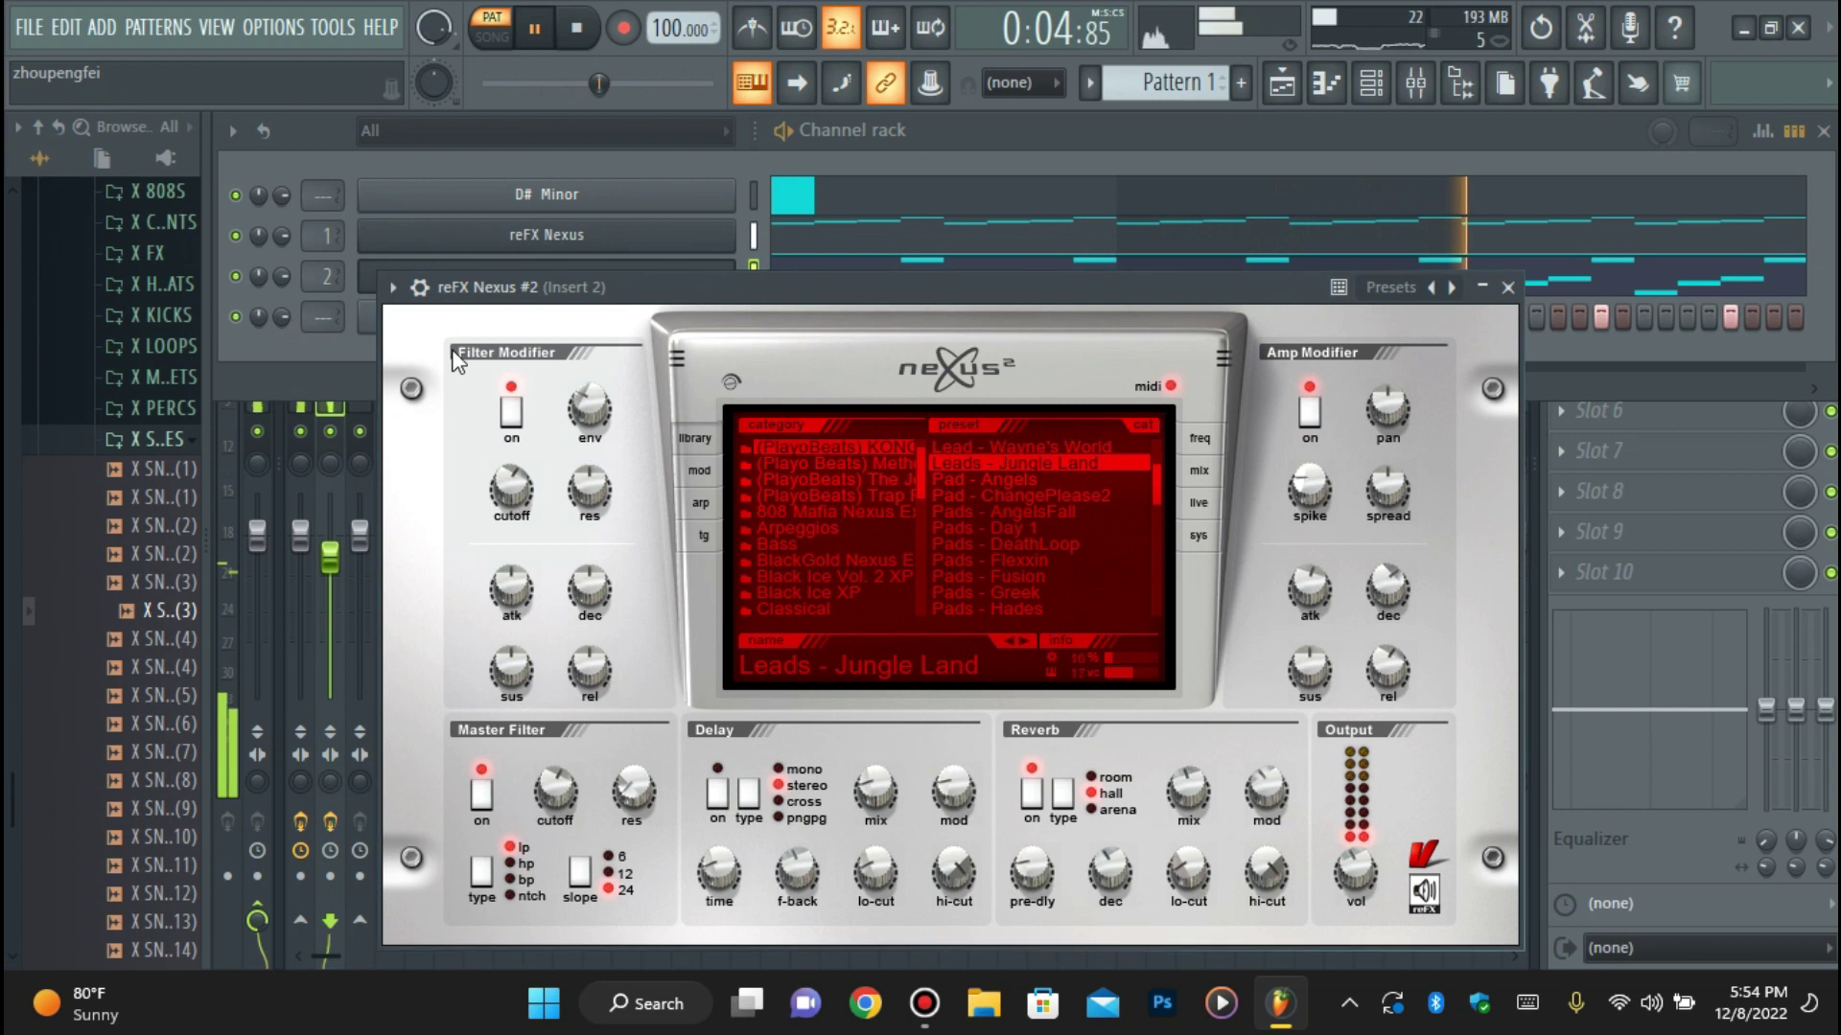
Set the root note of reFX Nexus to D#4 and that of reFX Nexus #2 to D#5, and close the plugin window.
{"action": "left_click", "coordinate": [419, 286]}
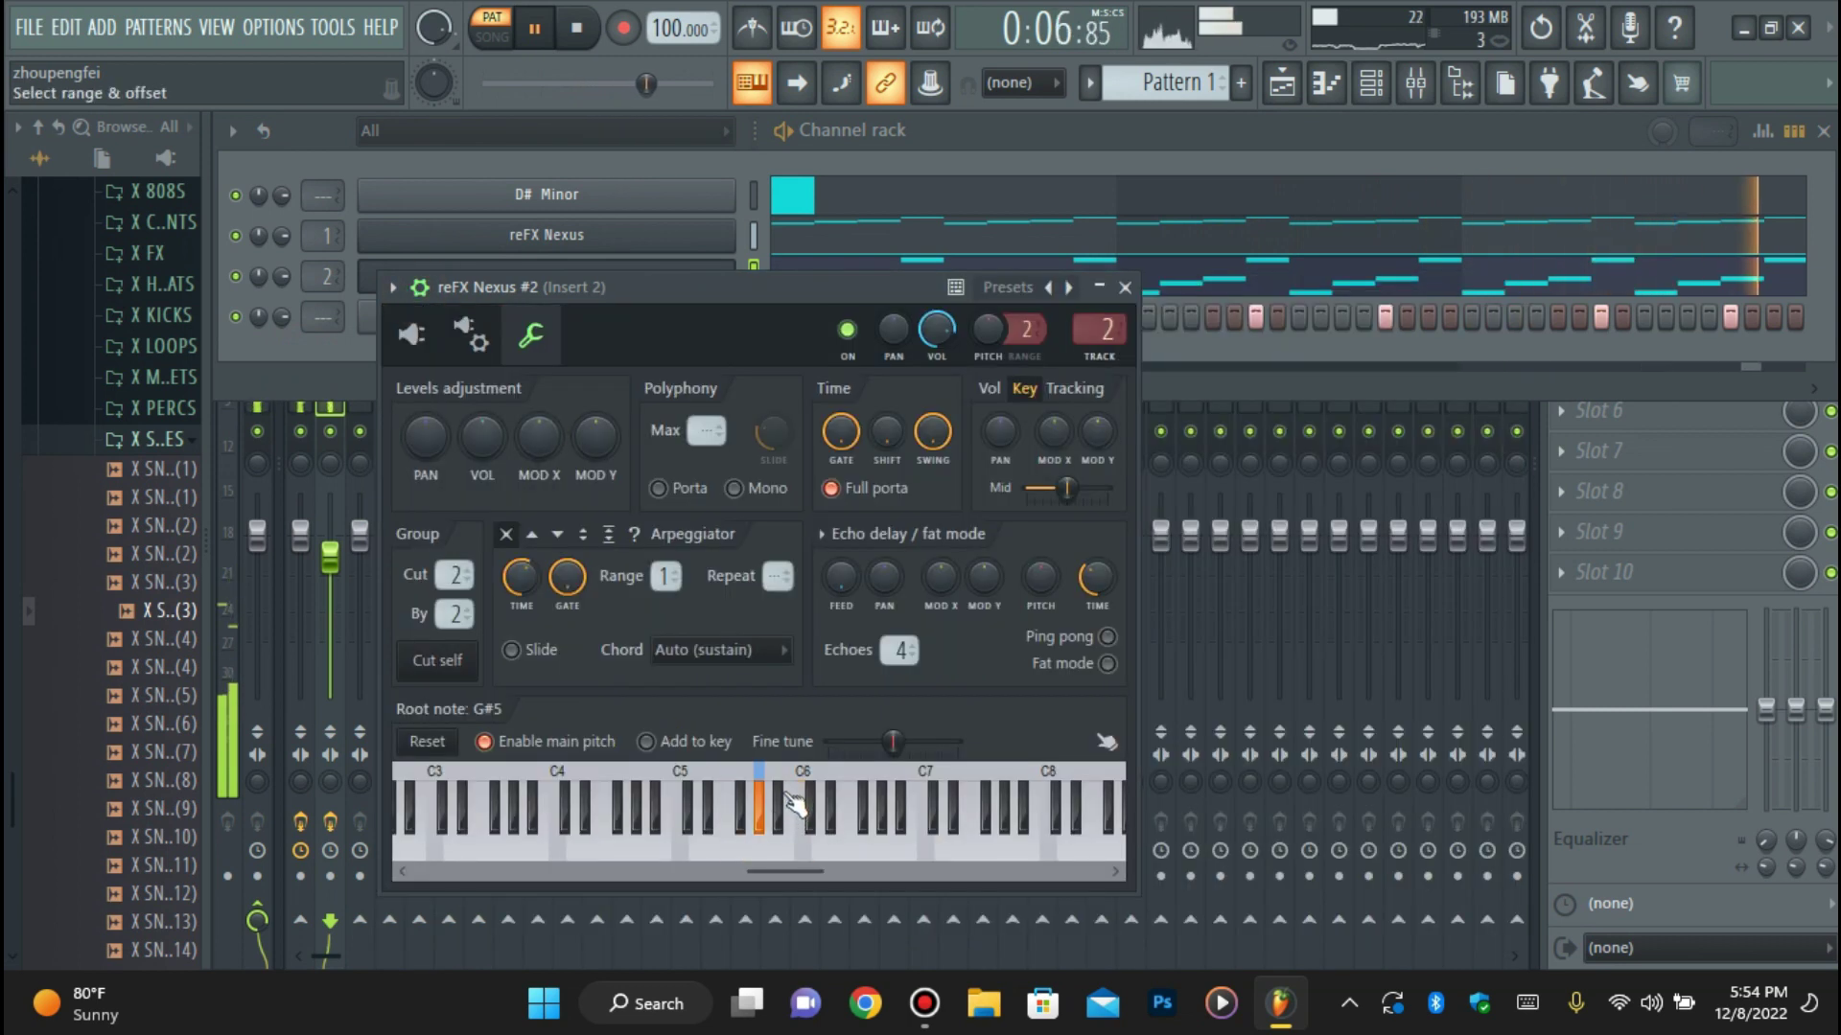
{"action": "left_click", "coordinate": [479, 245]}
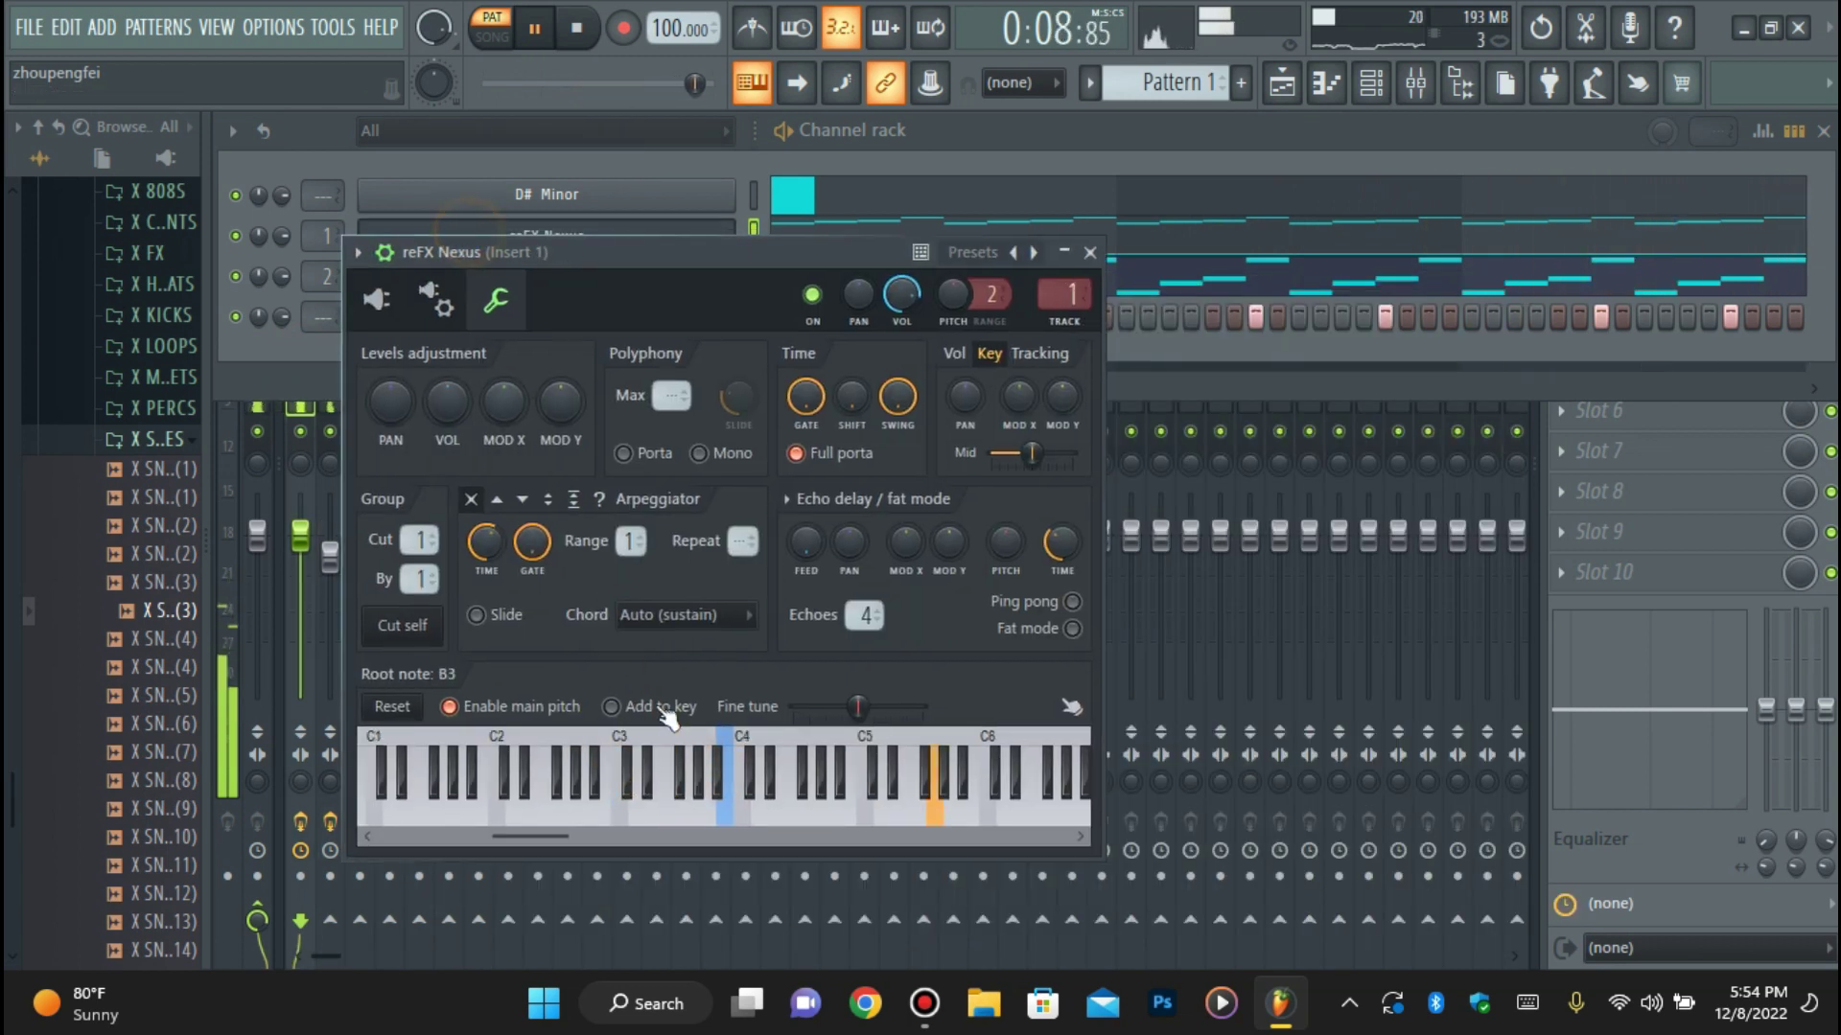
{"action": "left_click", "coordinate": [547, 234]}
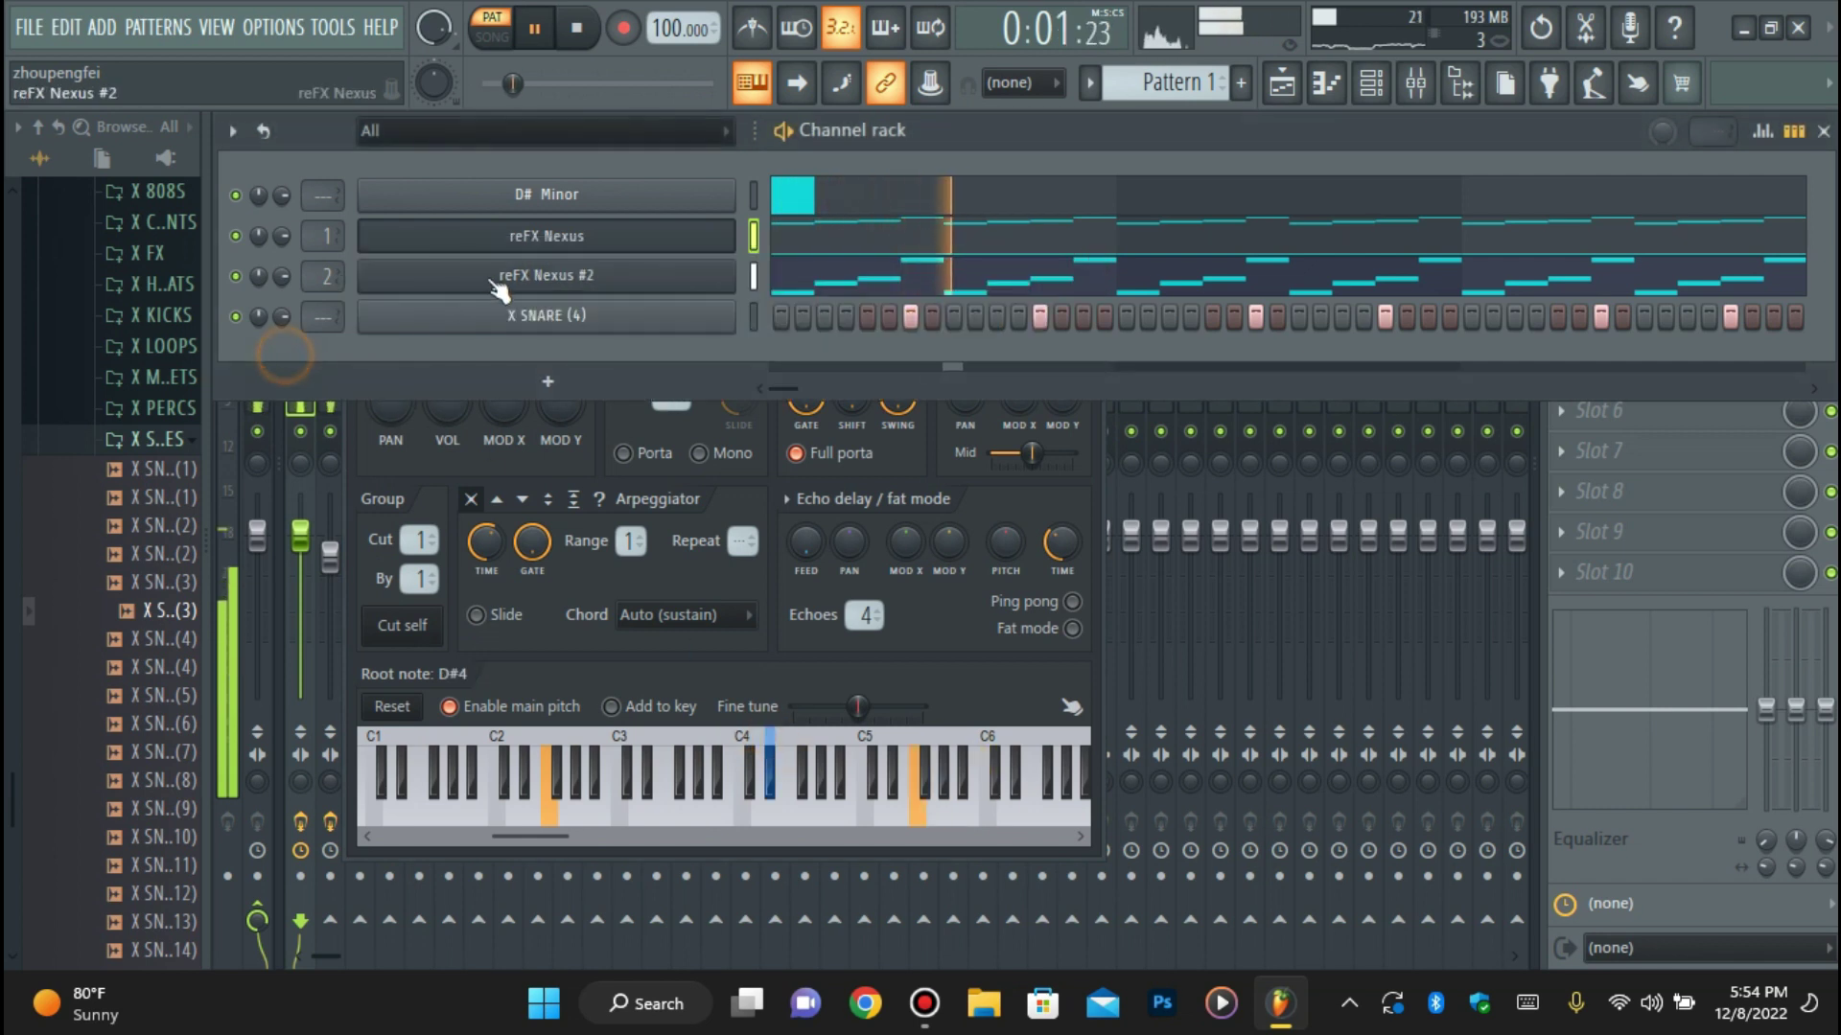
{"action": "left_click", "coordinate": [547, 274]}
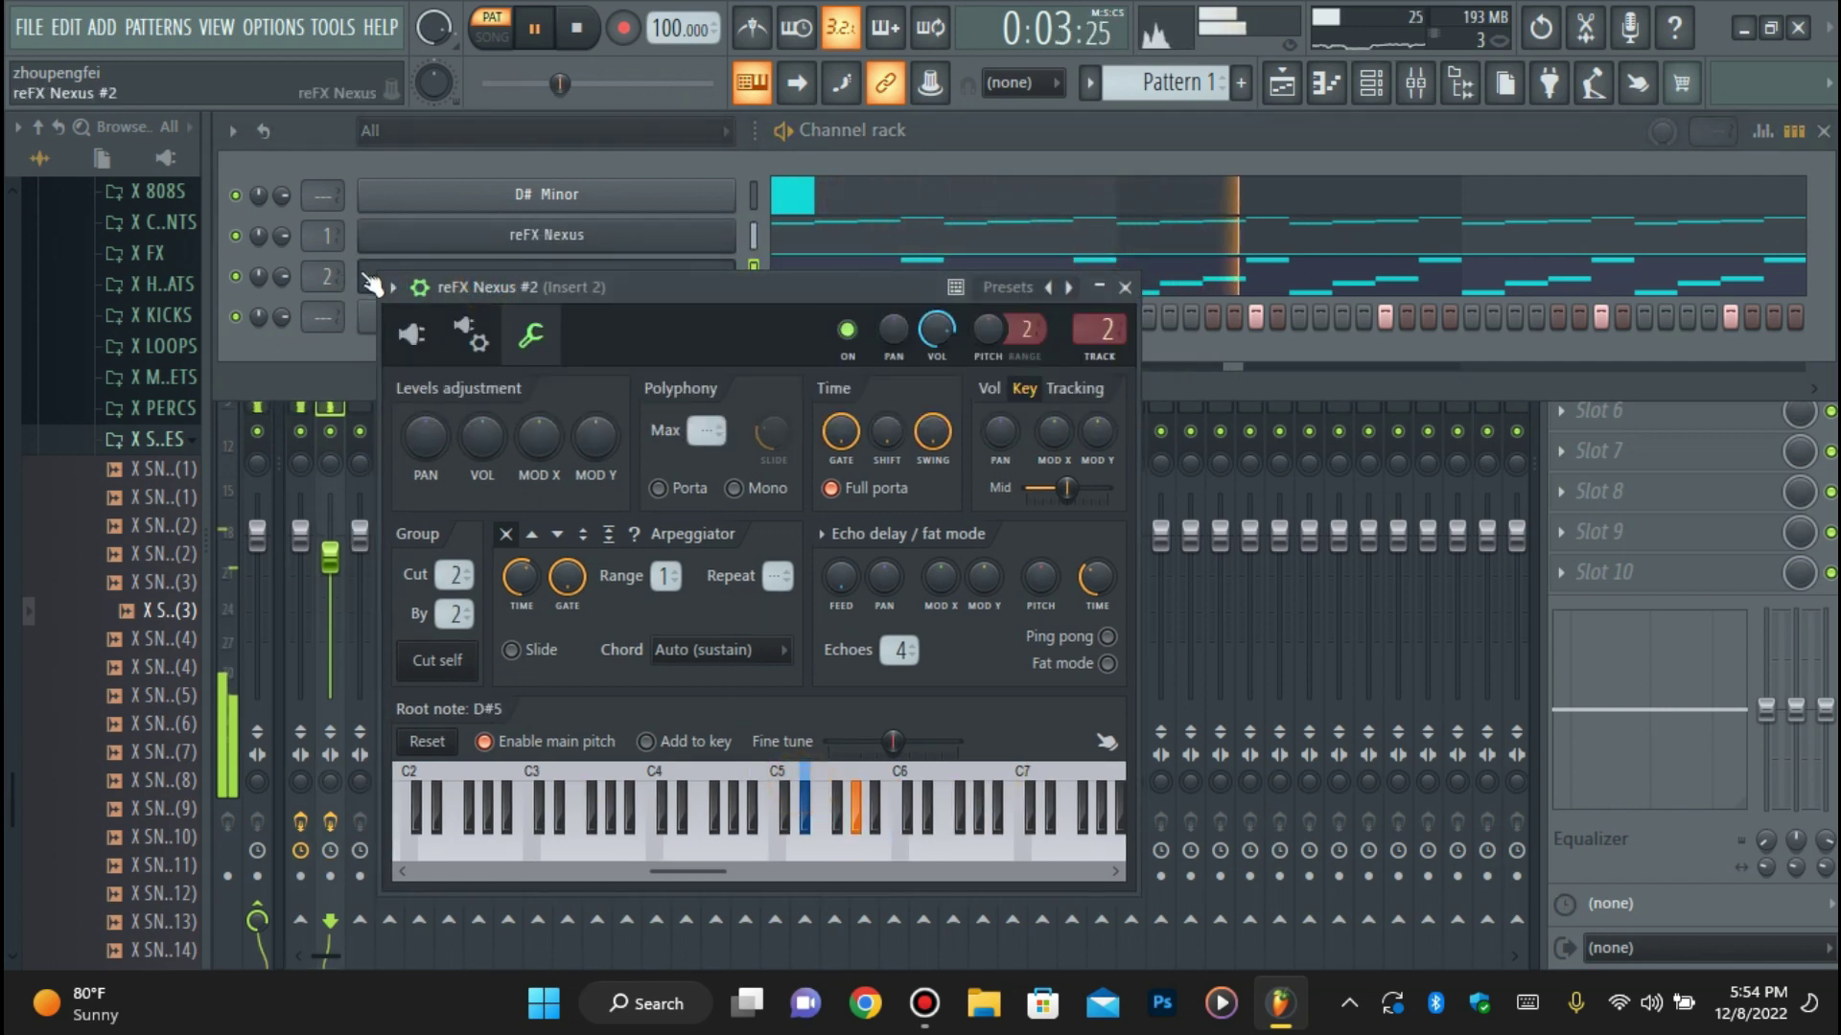
{"action": "left_click", "coordinate": [427, 276]}
{"action": "left_click", "coordinate": [575, 278]}
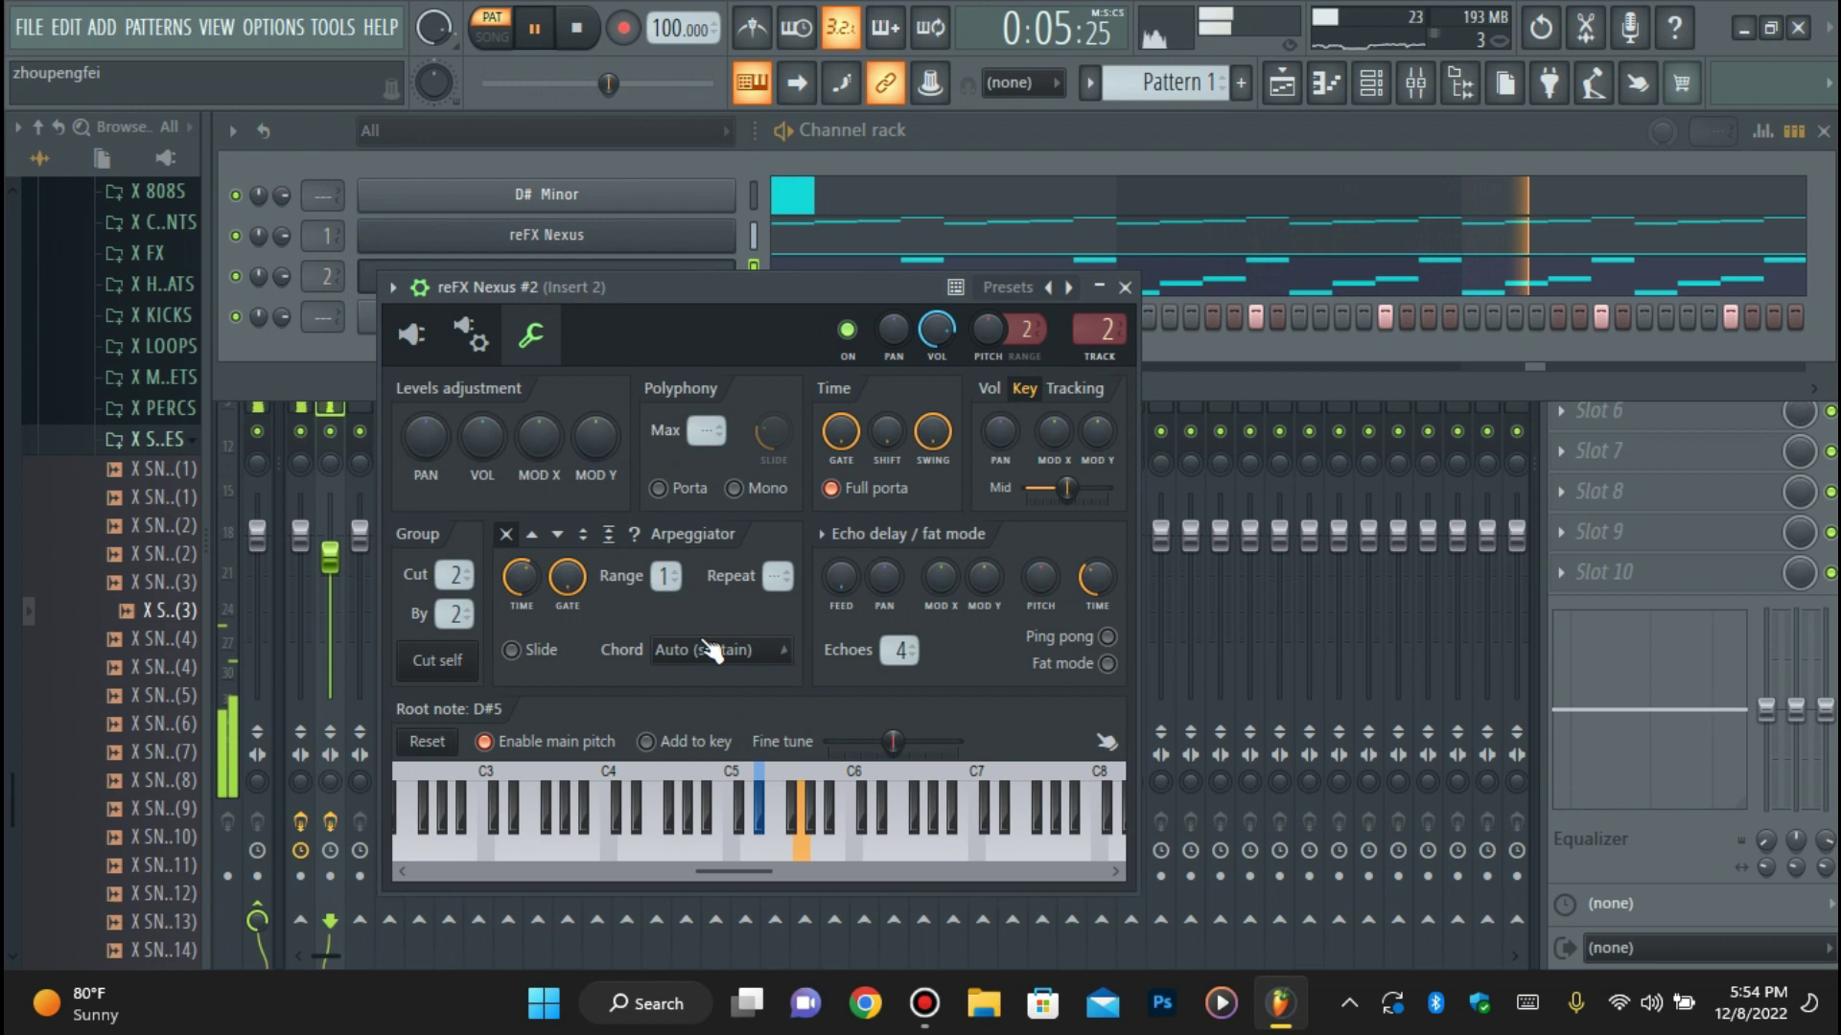
{"action": "left_click", "coordinate": [372, 280]}
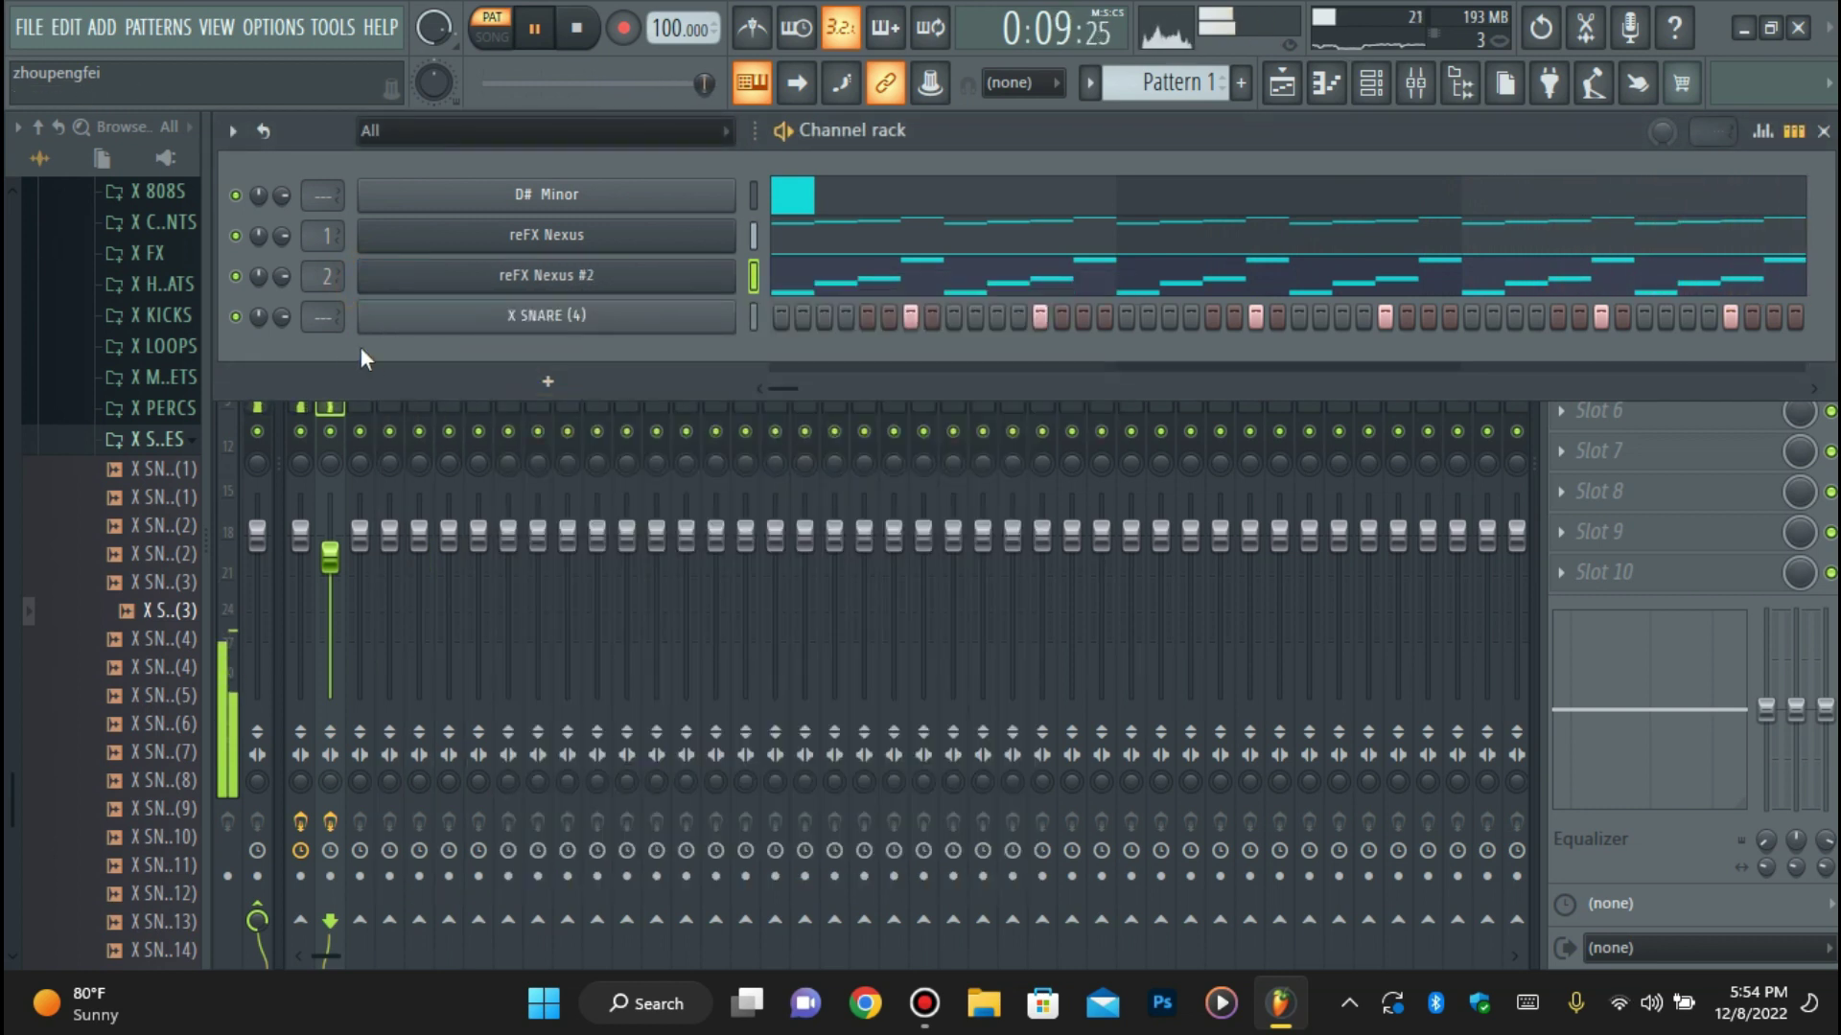
Try normalizing the X SNARE (4) sample during playback, switch Normalize back off and stop playback.
{"action": "left_click", "coordinate": [505, 330]}
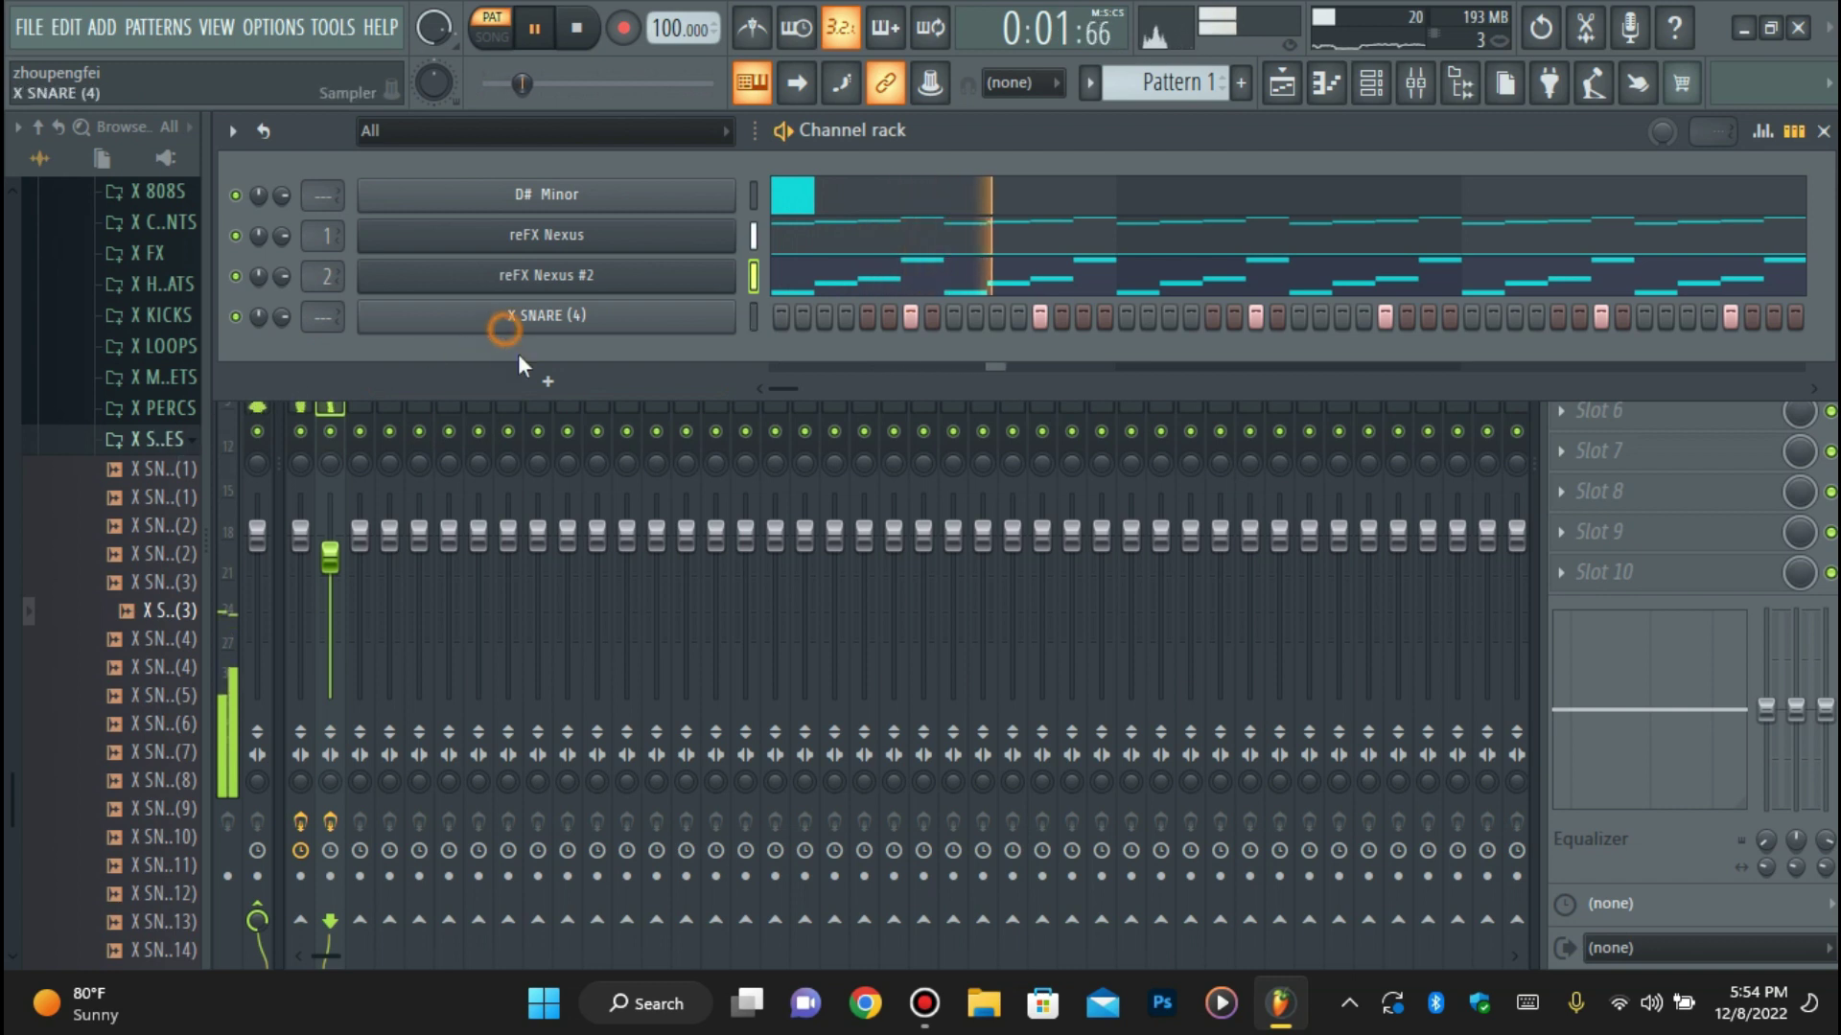
{"action": "left_click", "coordinate": [769, 647]}
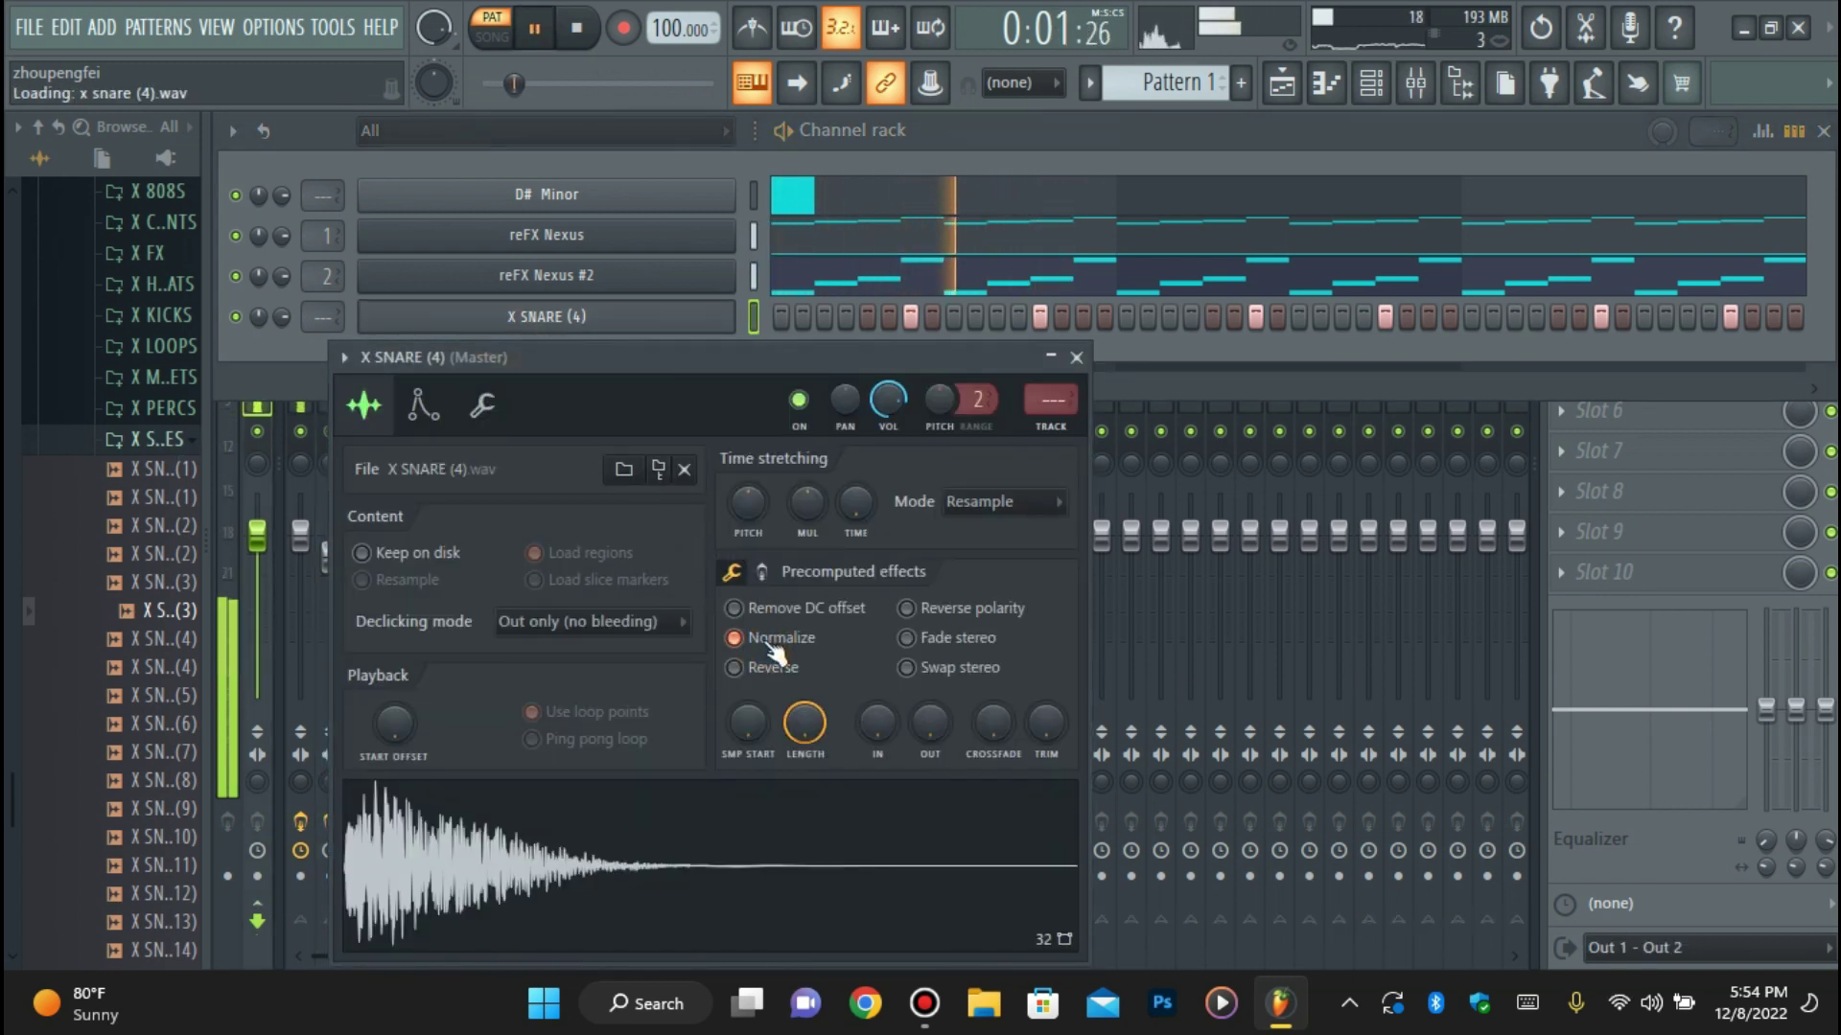
{"action": "left_click", "coordinate": [561, 325]}
{"action": "left_click", "coordinate": [563, 327]}
{"action": "key", "text": "space"}
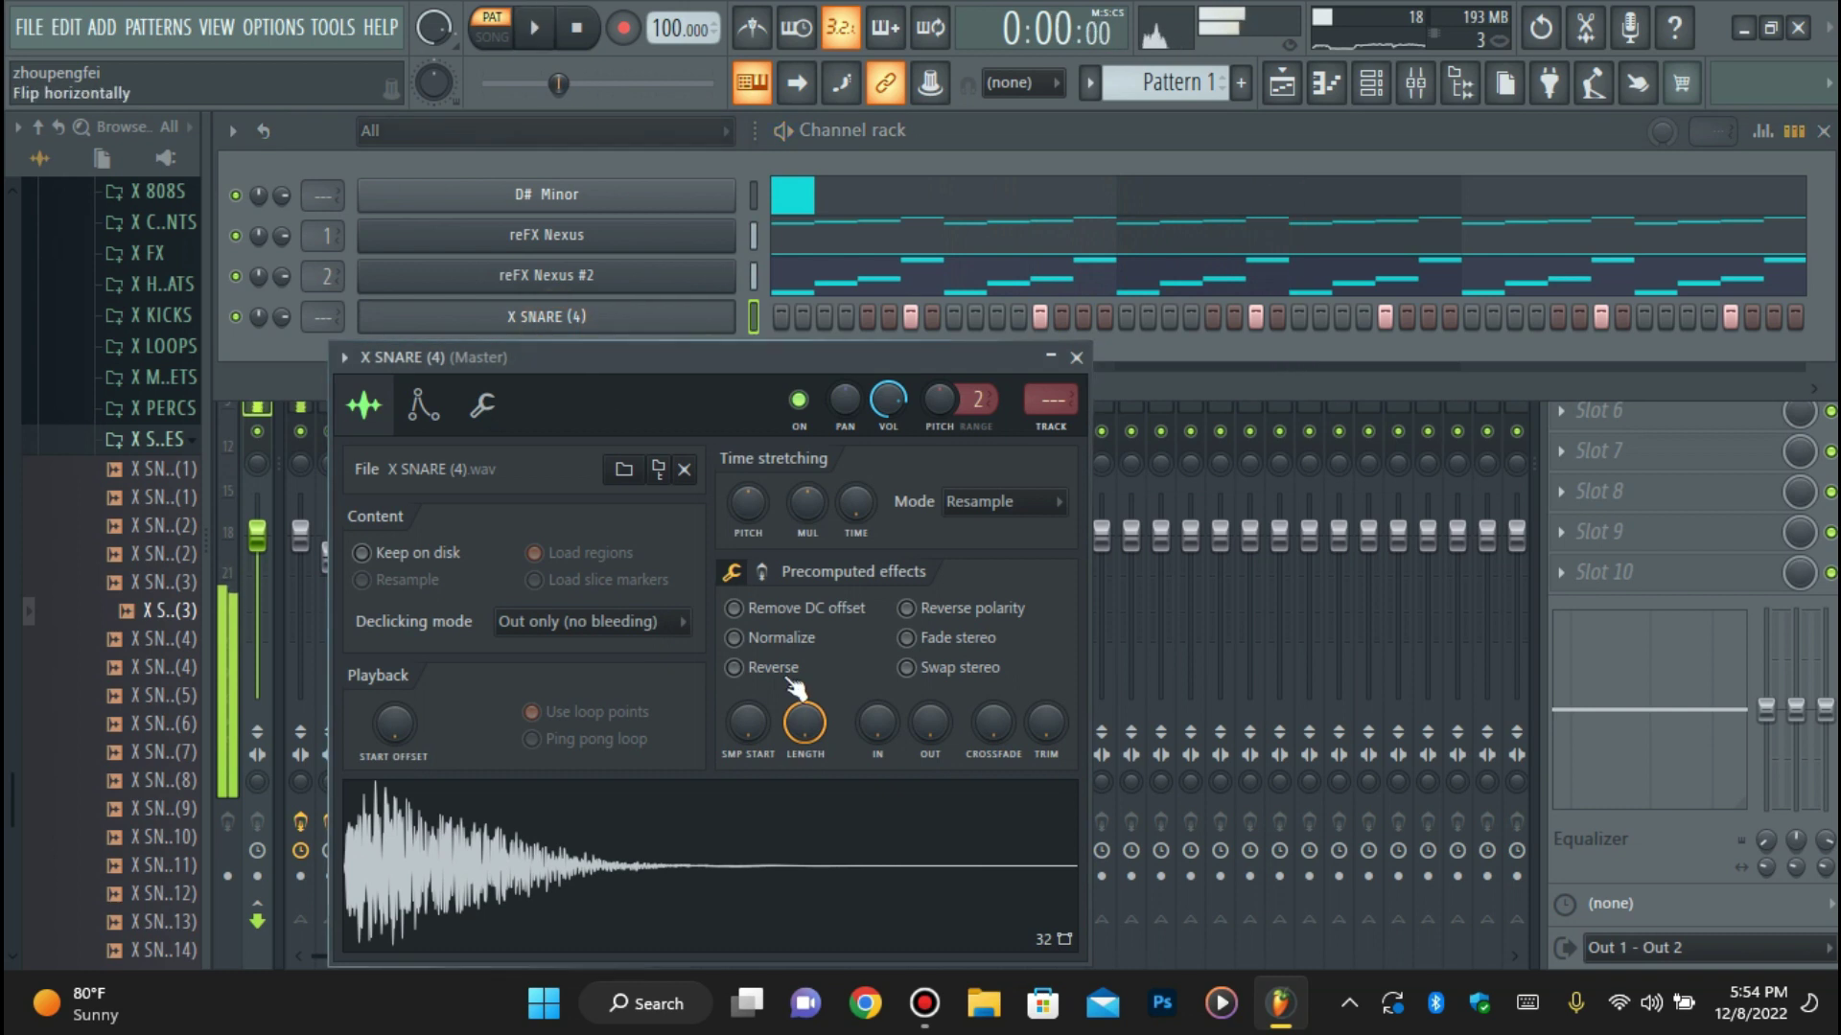
Try a 7% gain boost on the X SNARE (4) sample, reset the boost and close the sampler window.
{"action": "left_click", "coordinate": [761, 573]}
{"action": "left_click_drag", "start_coordinate": [753, 622], "coordinate": [757, 621]}
{"action": "key", "text": "space"}
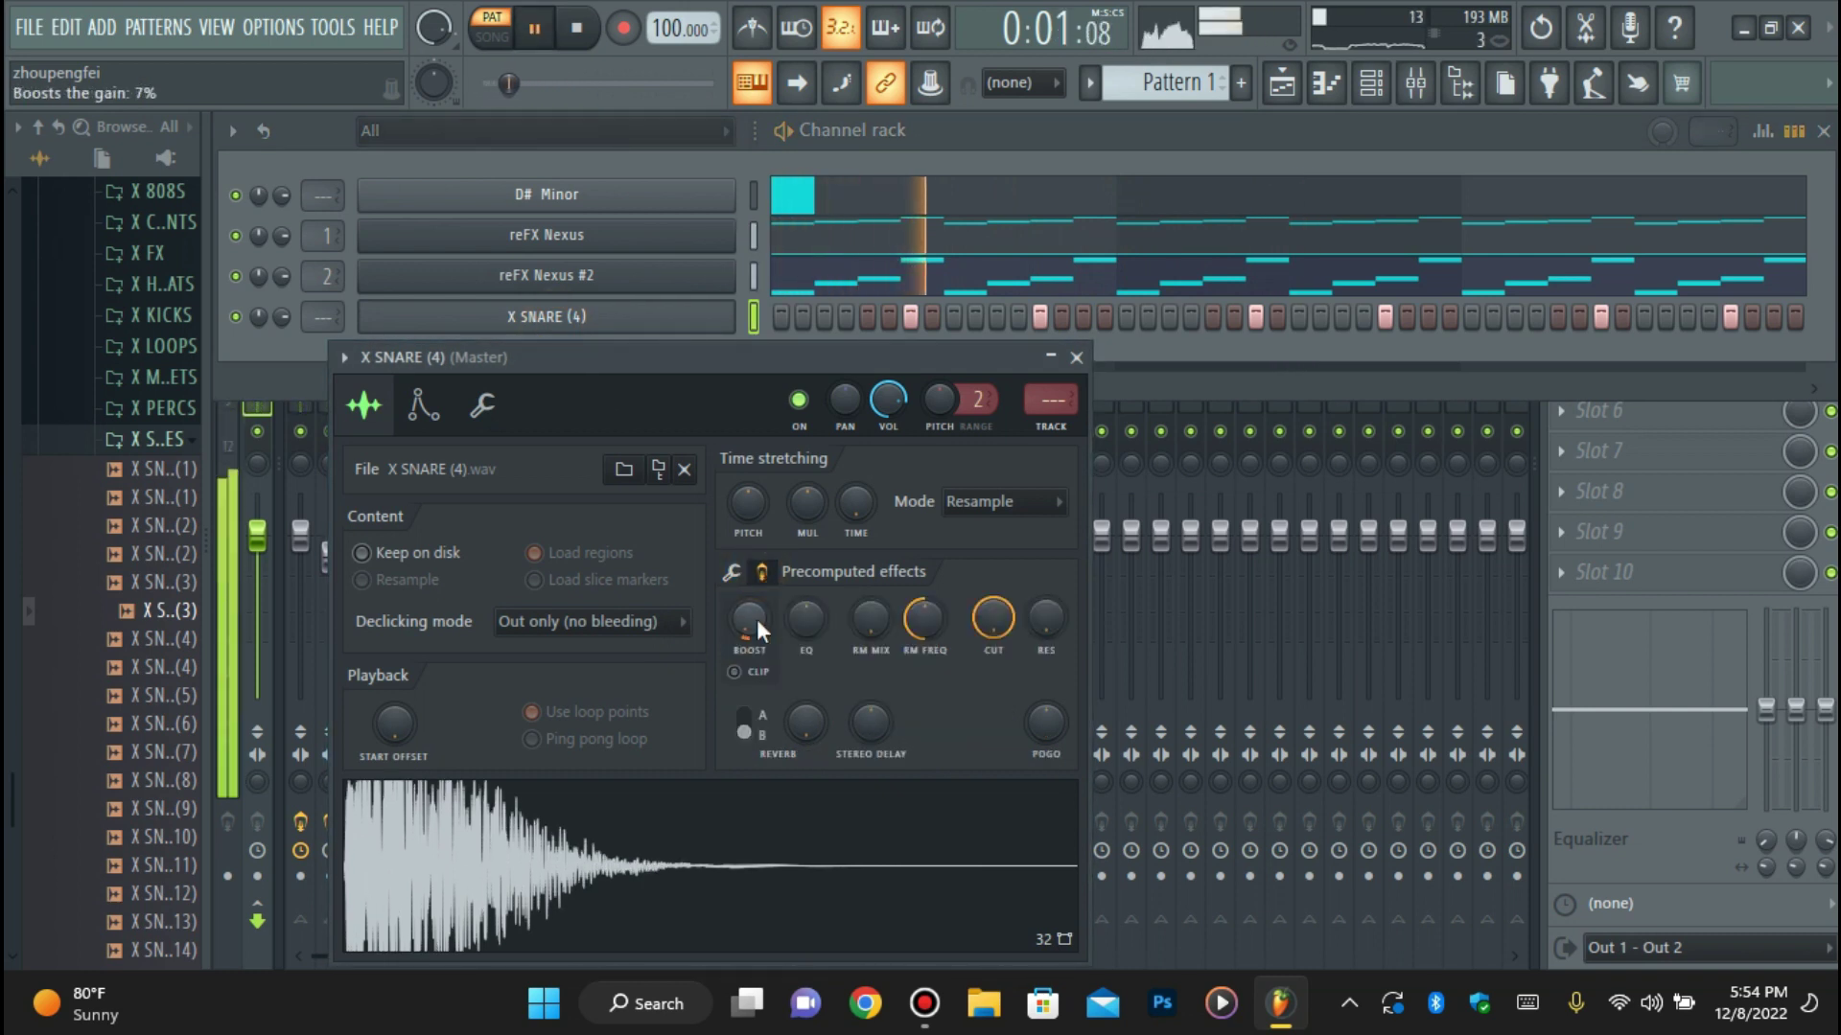
{"action": "right_click", "coordinate": [757, 625]}
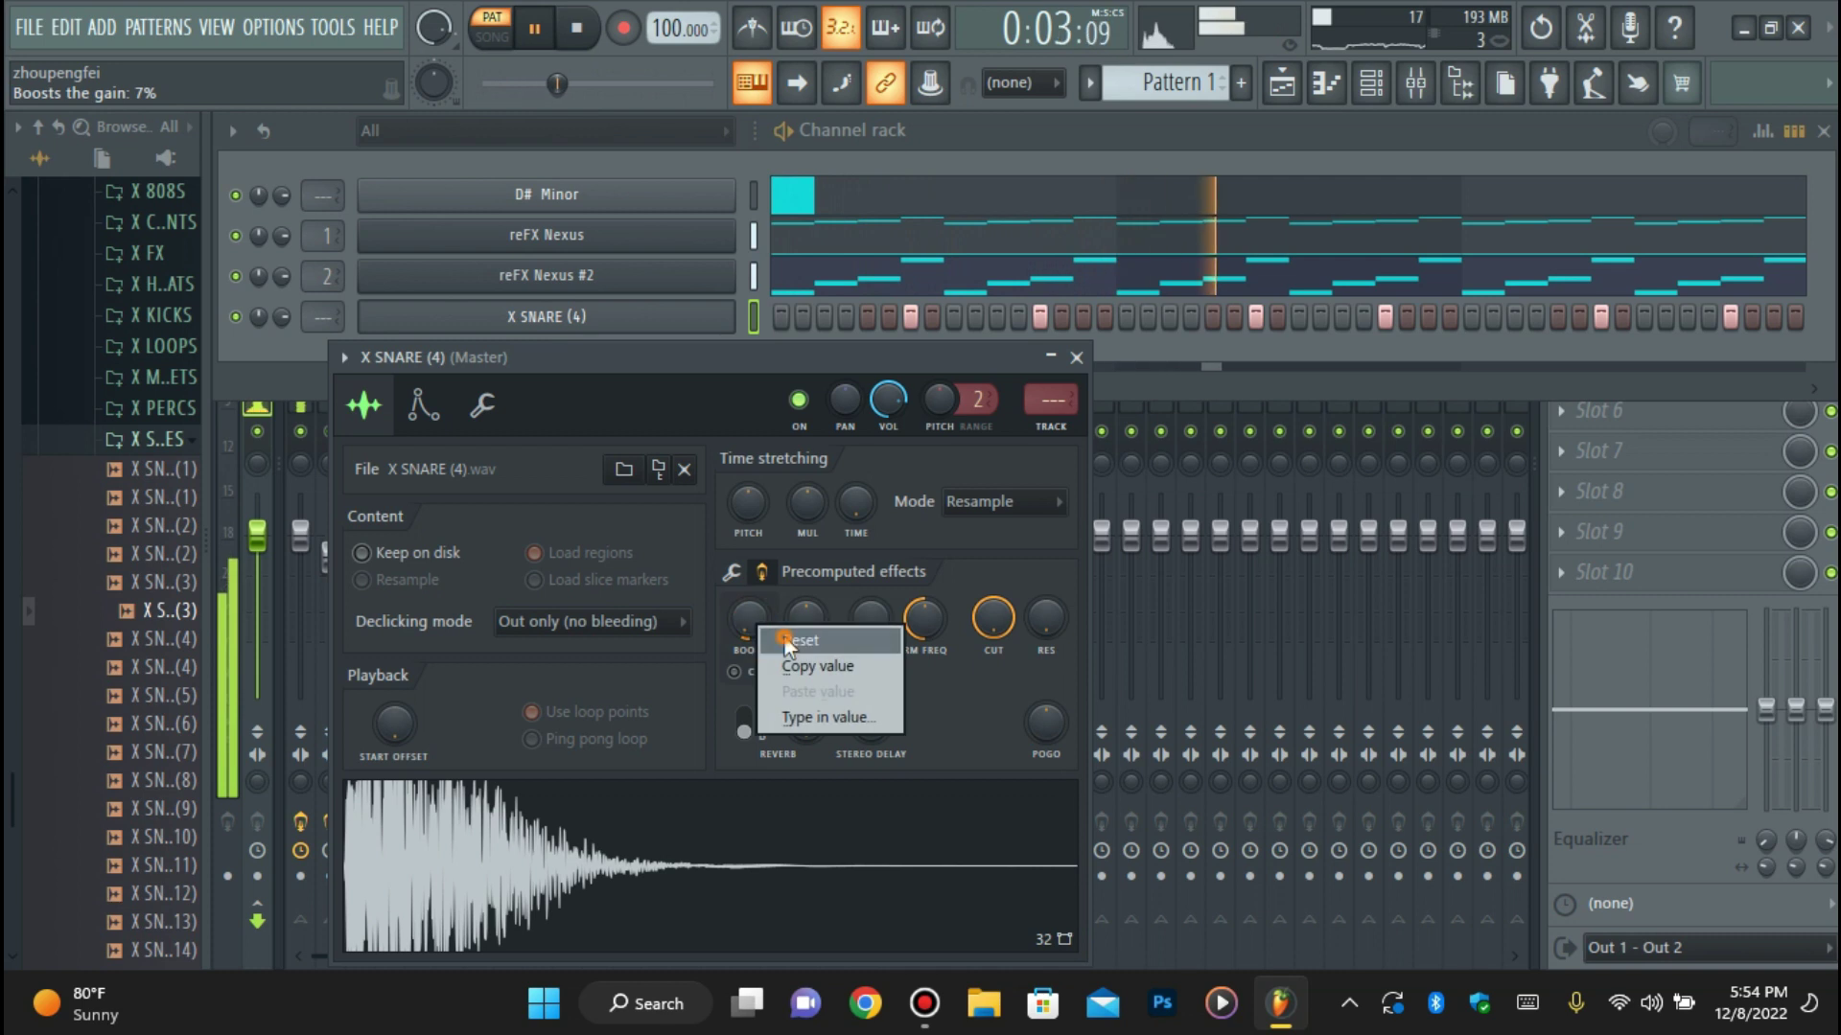
{"action": "left_click", "coordinate": [788, 641]}
{"action": "left_click", "coordinate": [557, 326]}
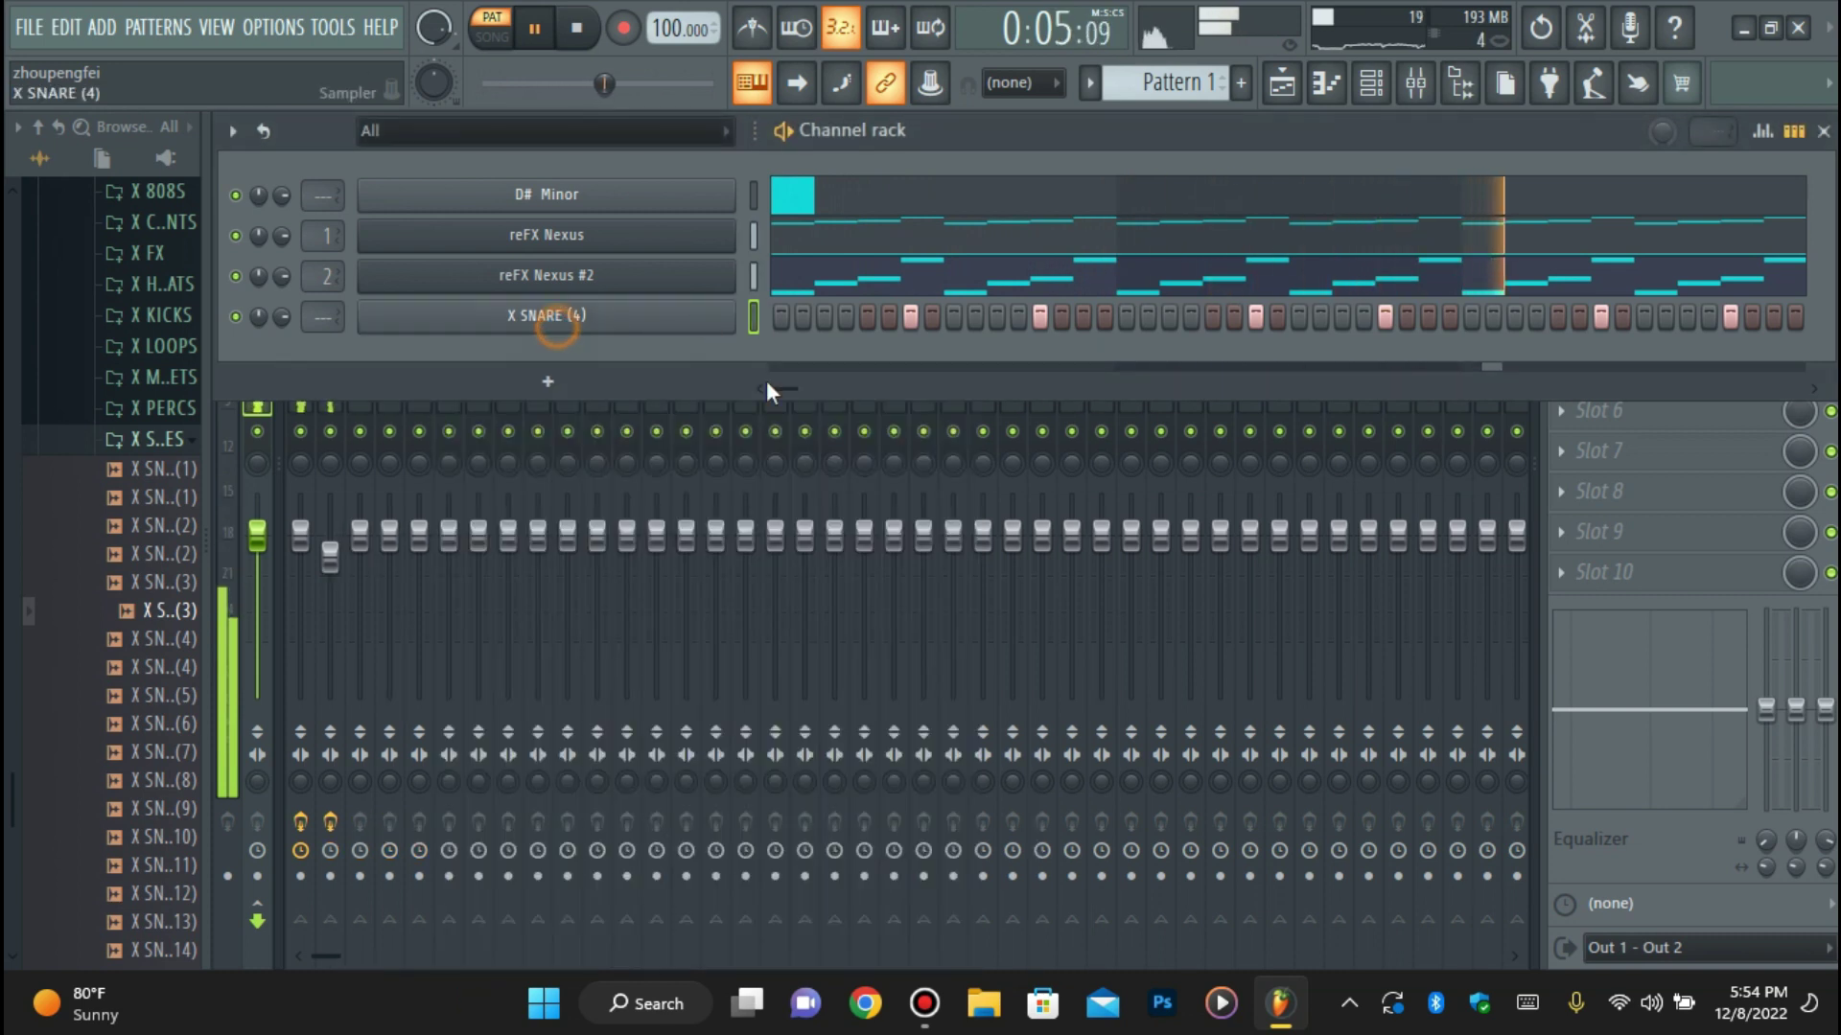
Try out the X SNARE (3) sample on the snare channel and play the pattern with it.
{"action": "key", "text": "space"}
{"action": "left_click", "coordinate": [165, 639]}
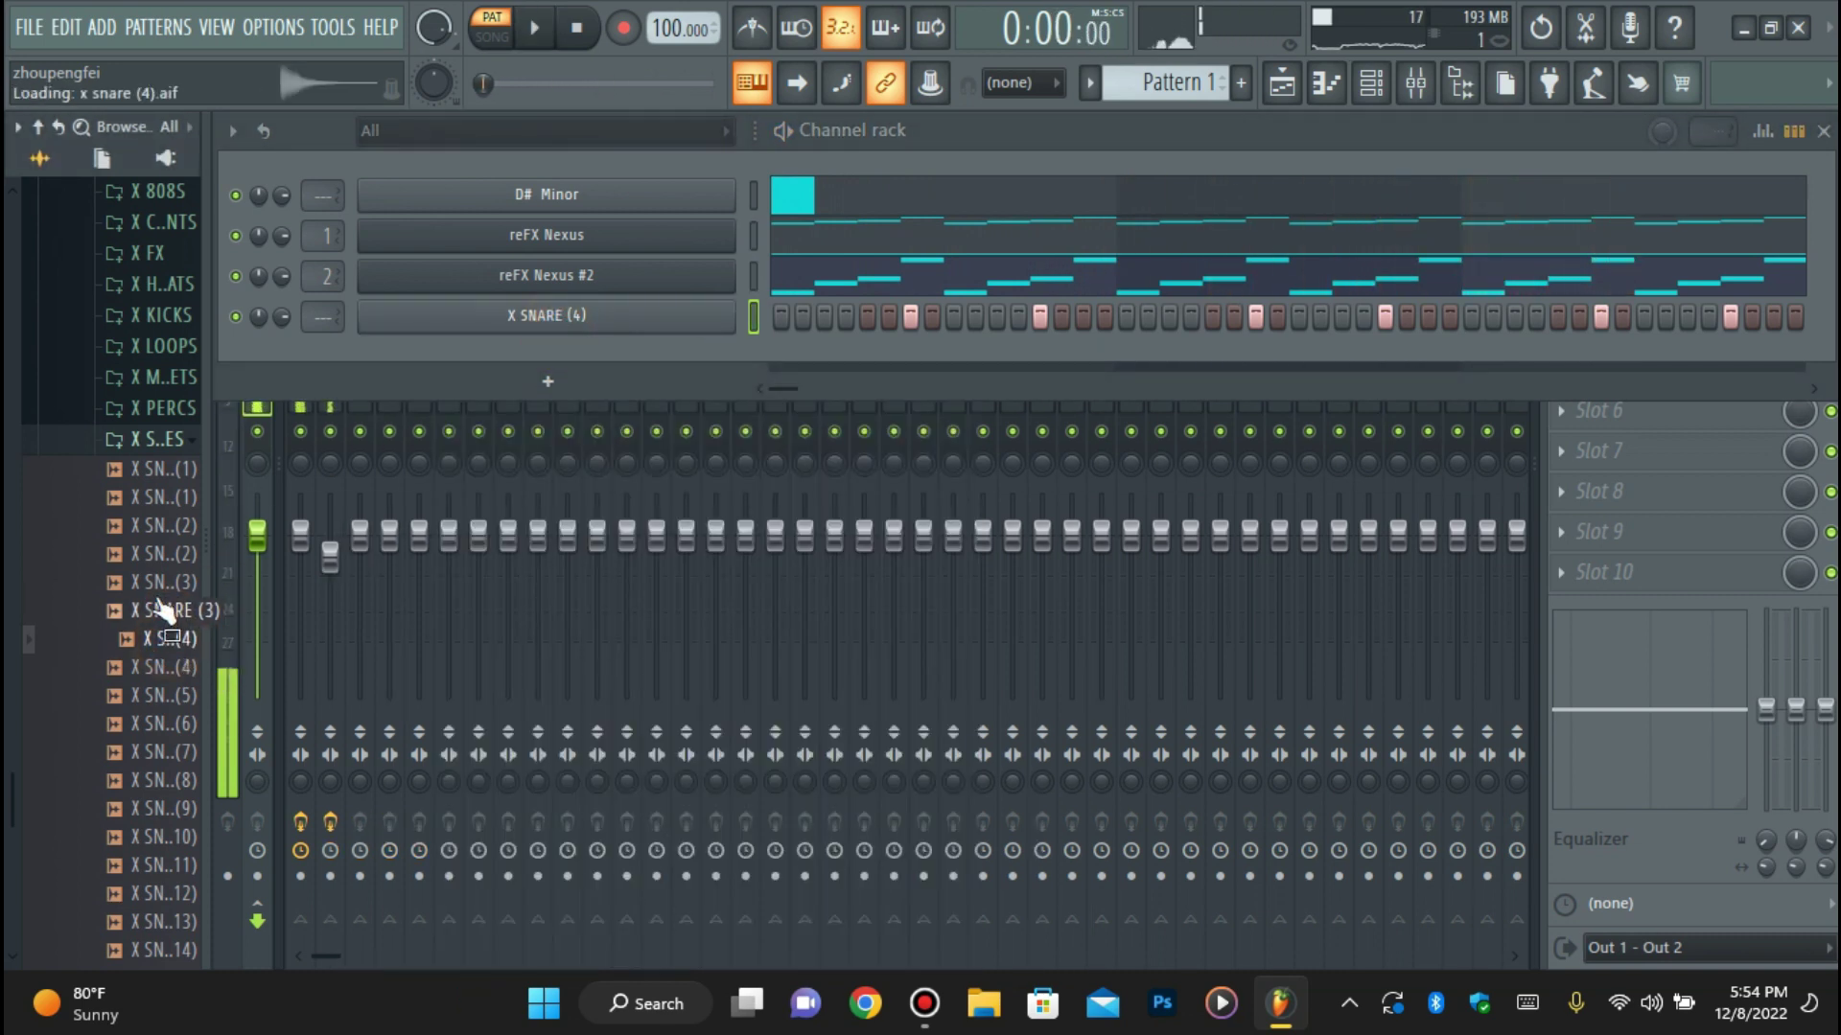
{"action": "left_click_drag", "start_coordinate": [165, 610], "coordinate": [498, 328]}
{"action": "key", "text": "space"}
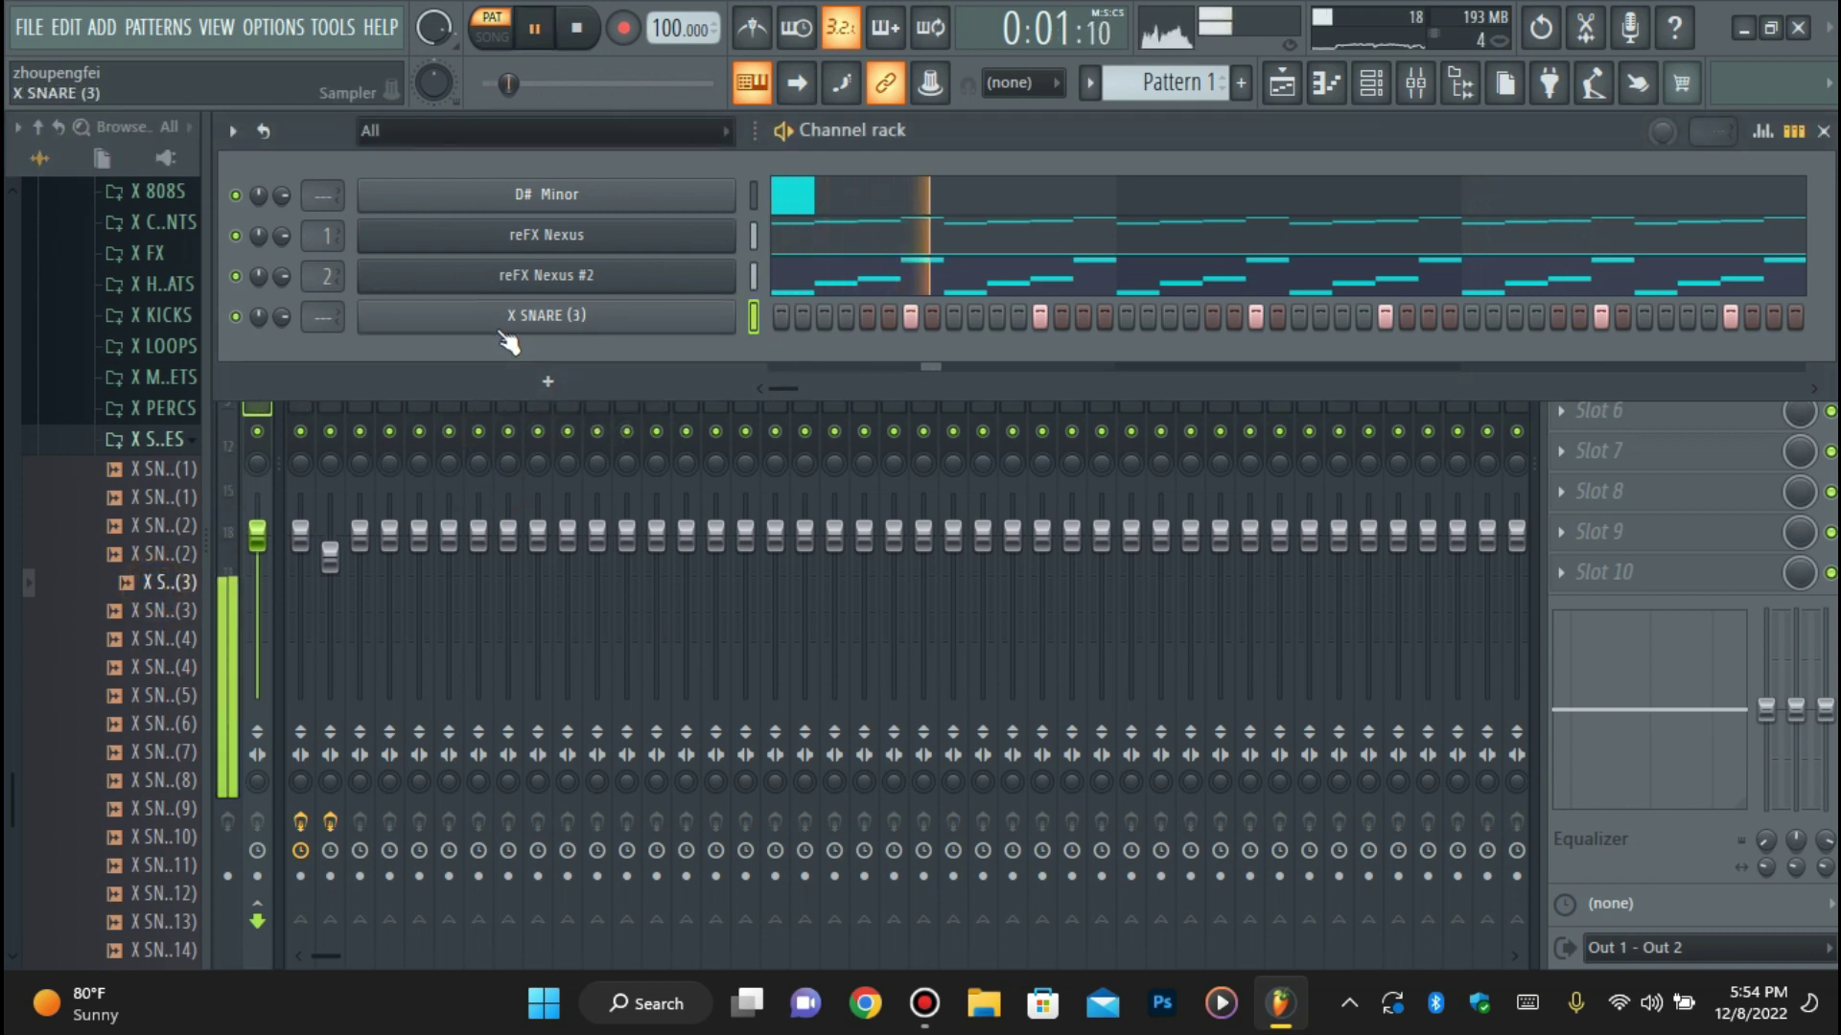
Stop playback and replace the snare channel's sample with X SNARE (4) from the browser's snares folder.
{"action": "left_click", "coordinate": [149, 439]}
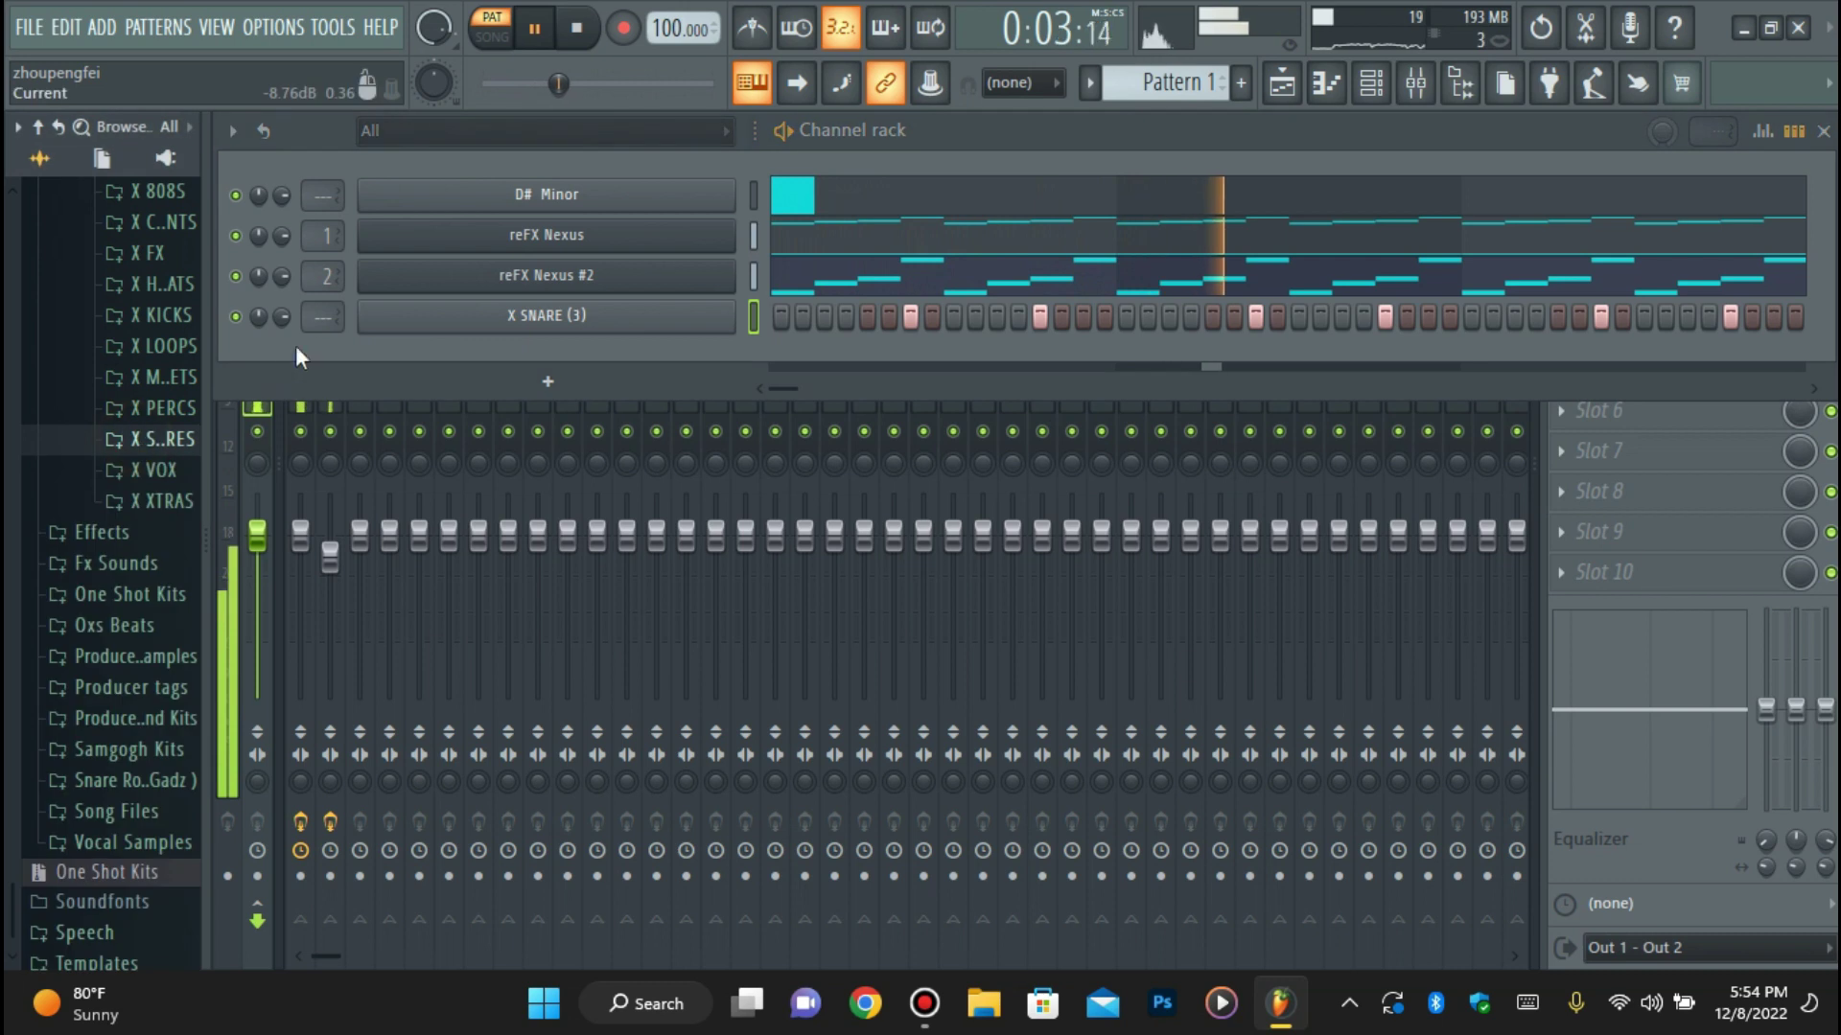
{"action": "left_click", "coordinate": [149, 439]}
{"action": "key", "text": "space"}
{"action": "left_click_drag", "start_coordinate": [155, 659], "coordinate": [575, 331]}
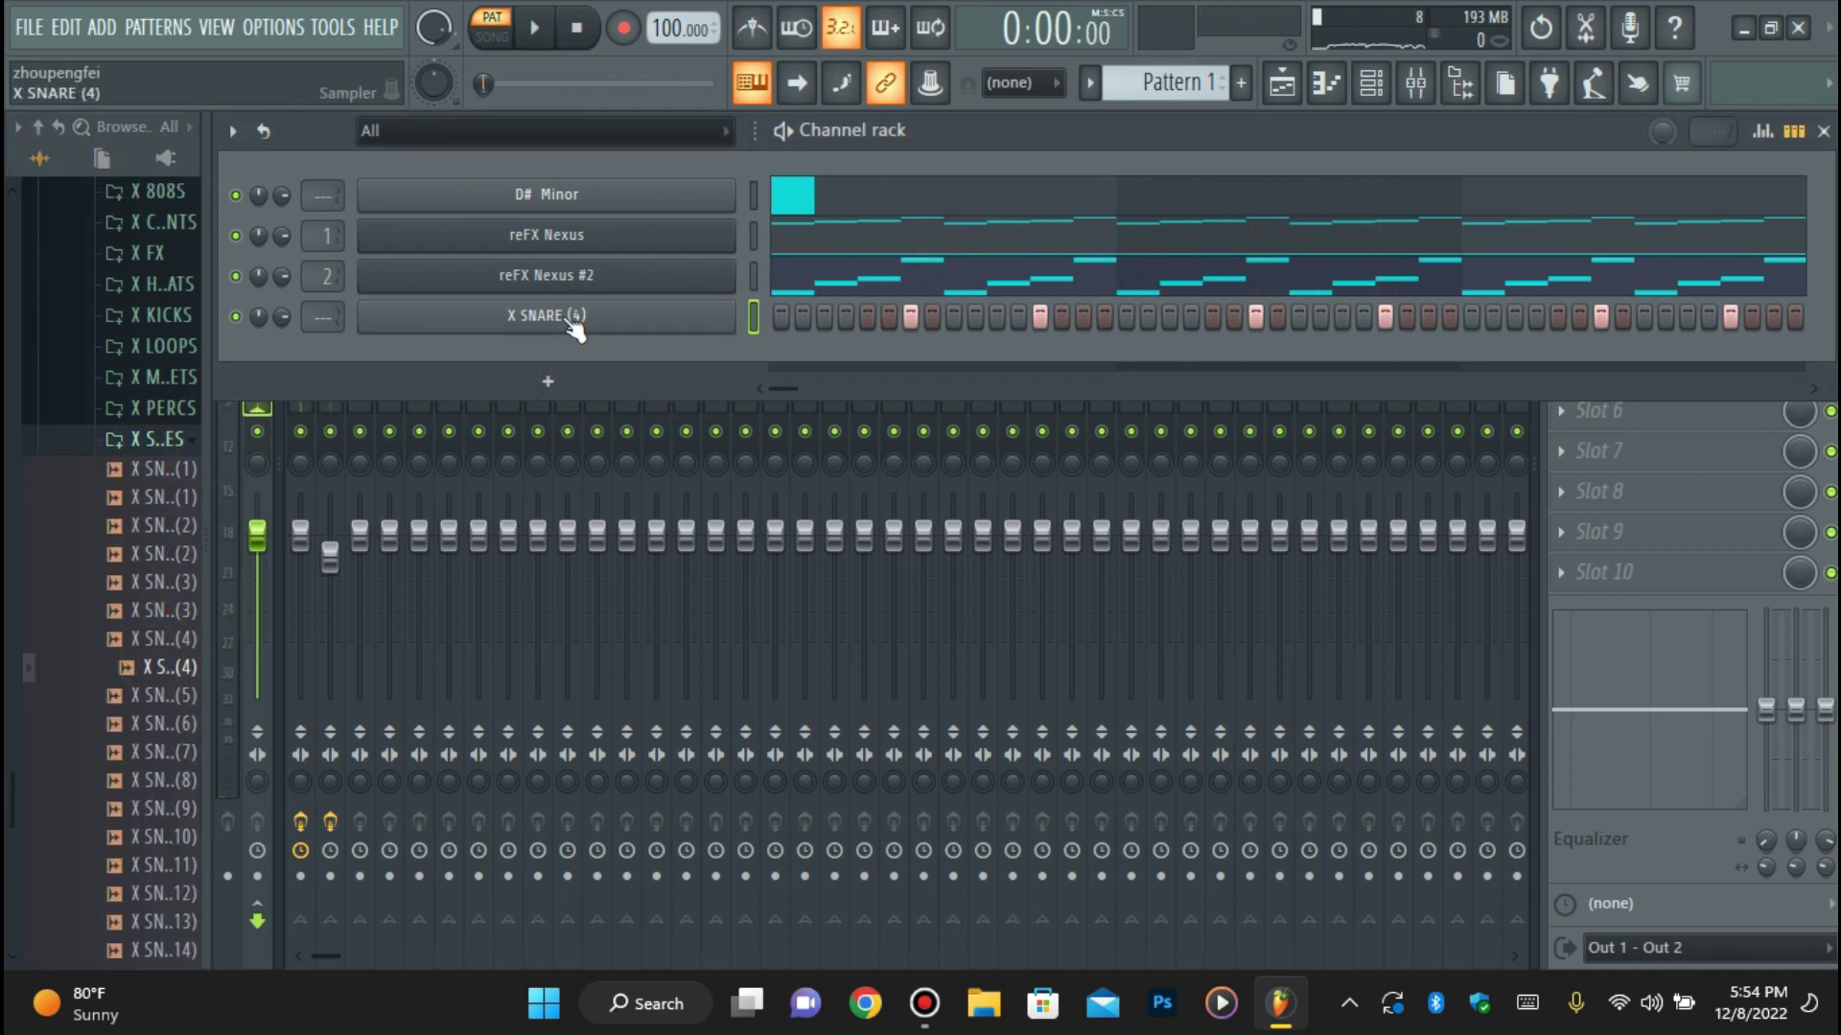
Add an Xpand!2 instrument channel and route it to mixer Insert 4, with the snare channel on Insert 3.
{"action": "left_click", "coordinate": [563, 278]}
{"action": "left_click", "coordinate": [538, 378]}
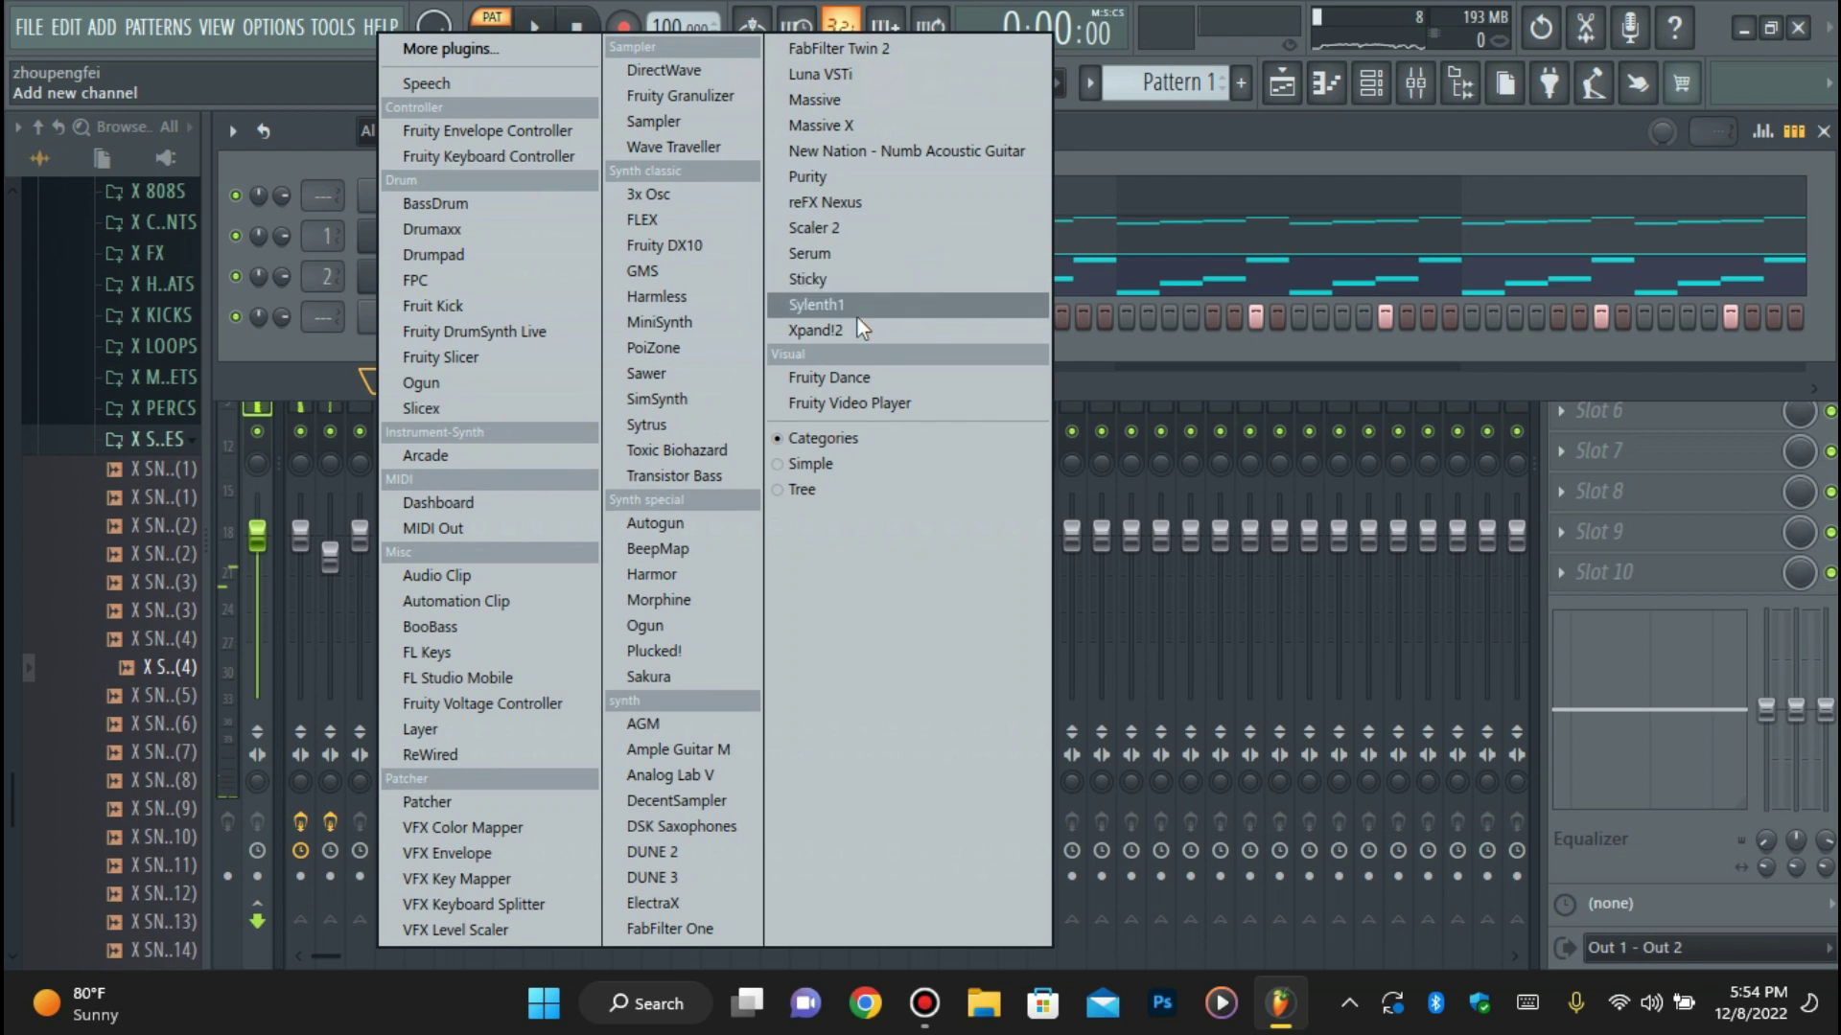
{"action": "left_click", "coordinate": [857, 316]}
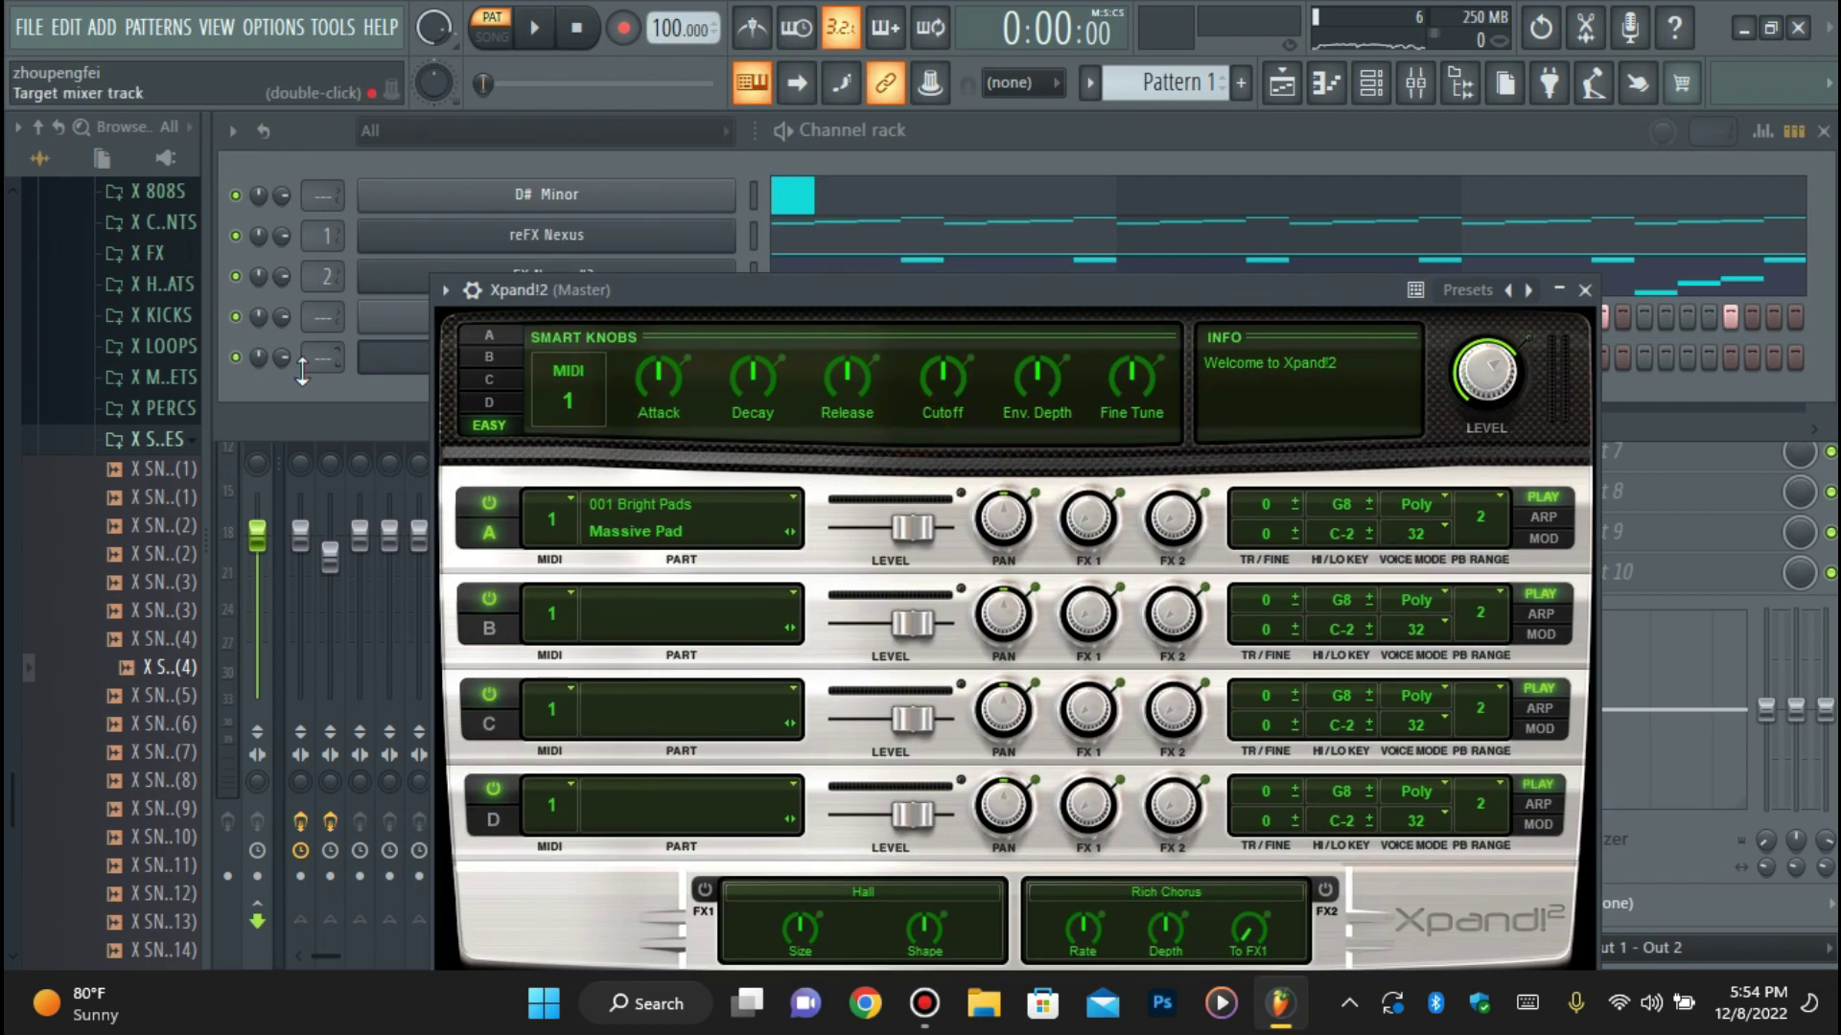
{"action": "scroll", "coordinate": [317, 315], "scroll_direction": "up", "scroll_amount": 2}
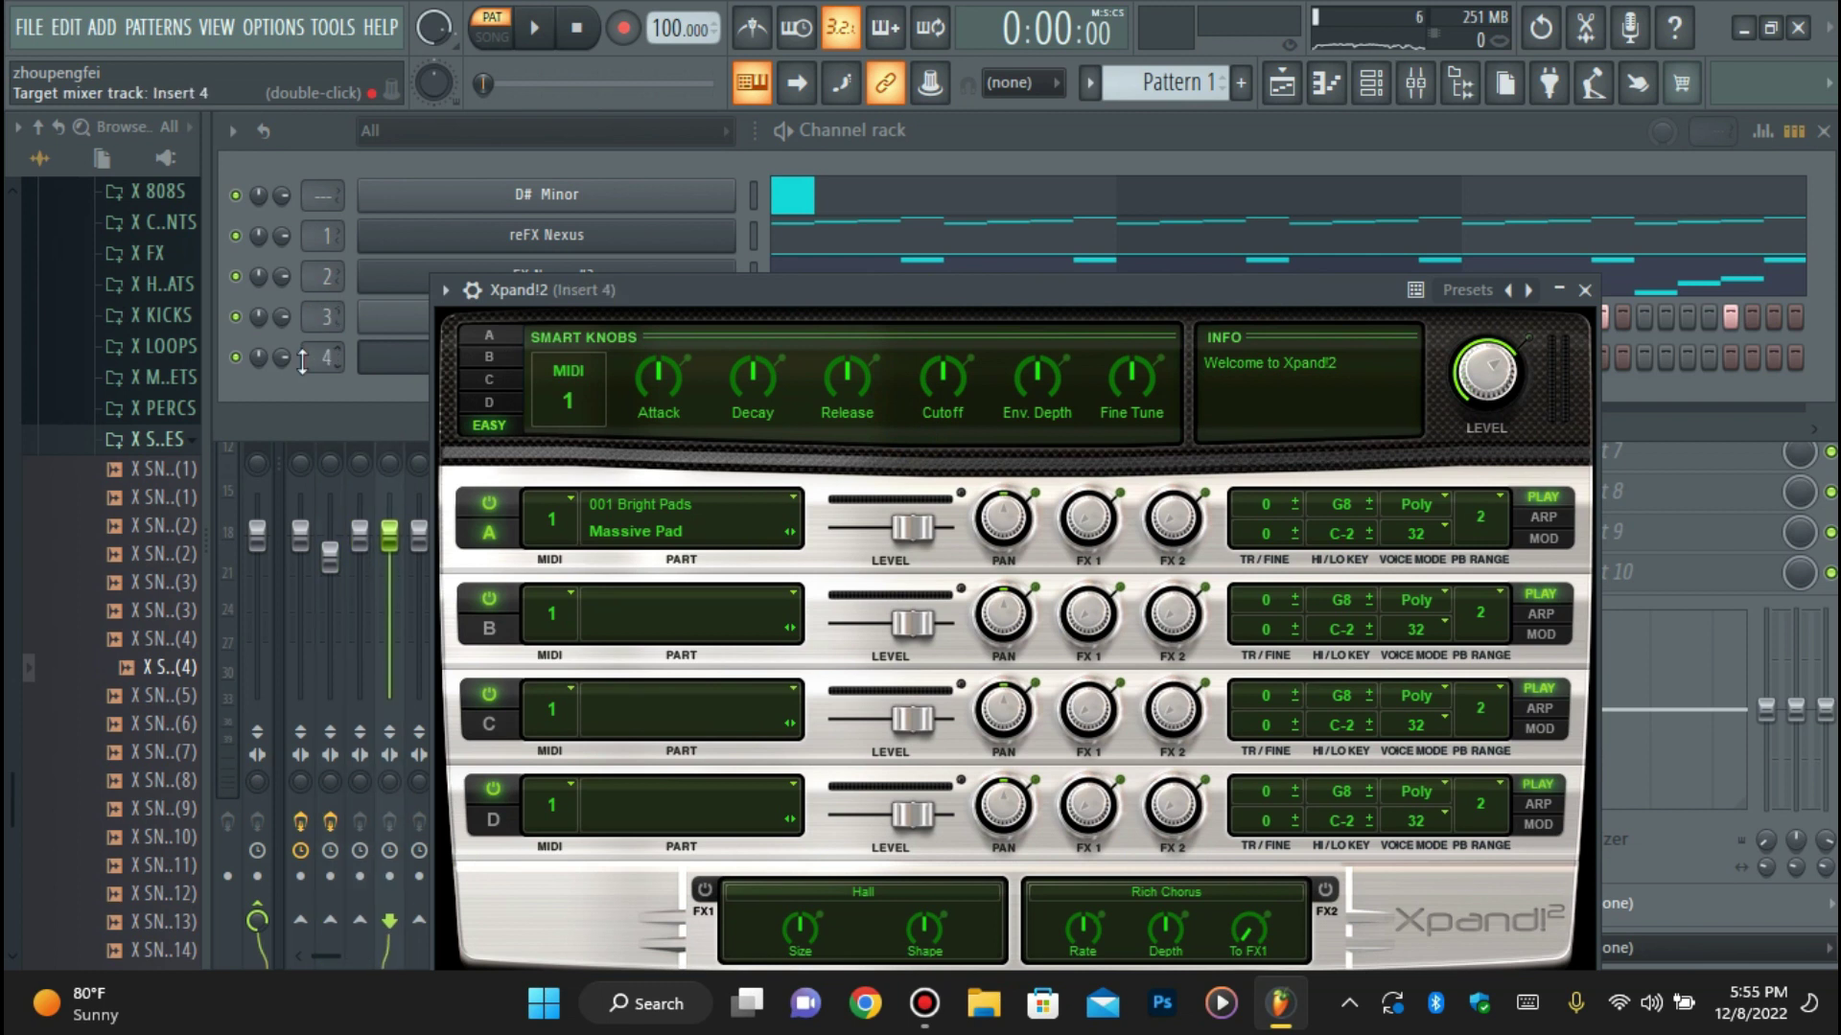
Check the root note in Xpand!2's detailed settings and return to the instrument view.
{"action": "left_click", "coordinate": [899, 300]}
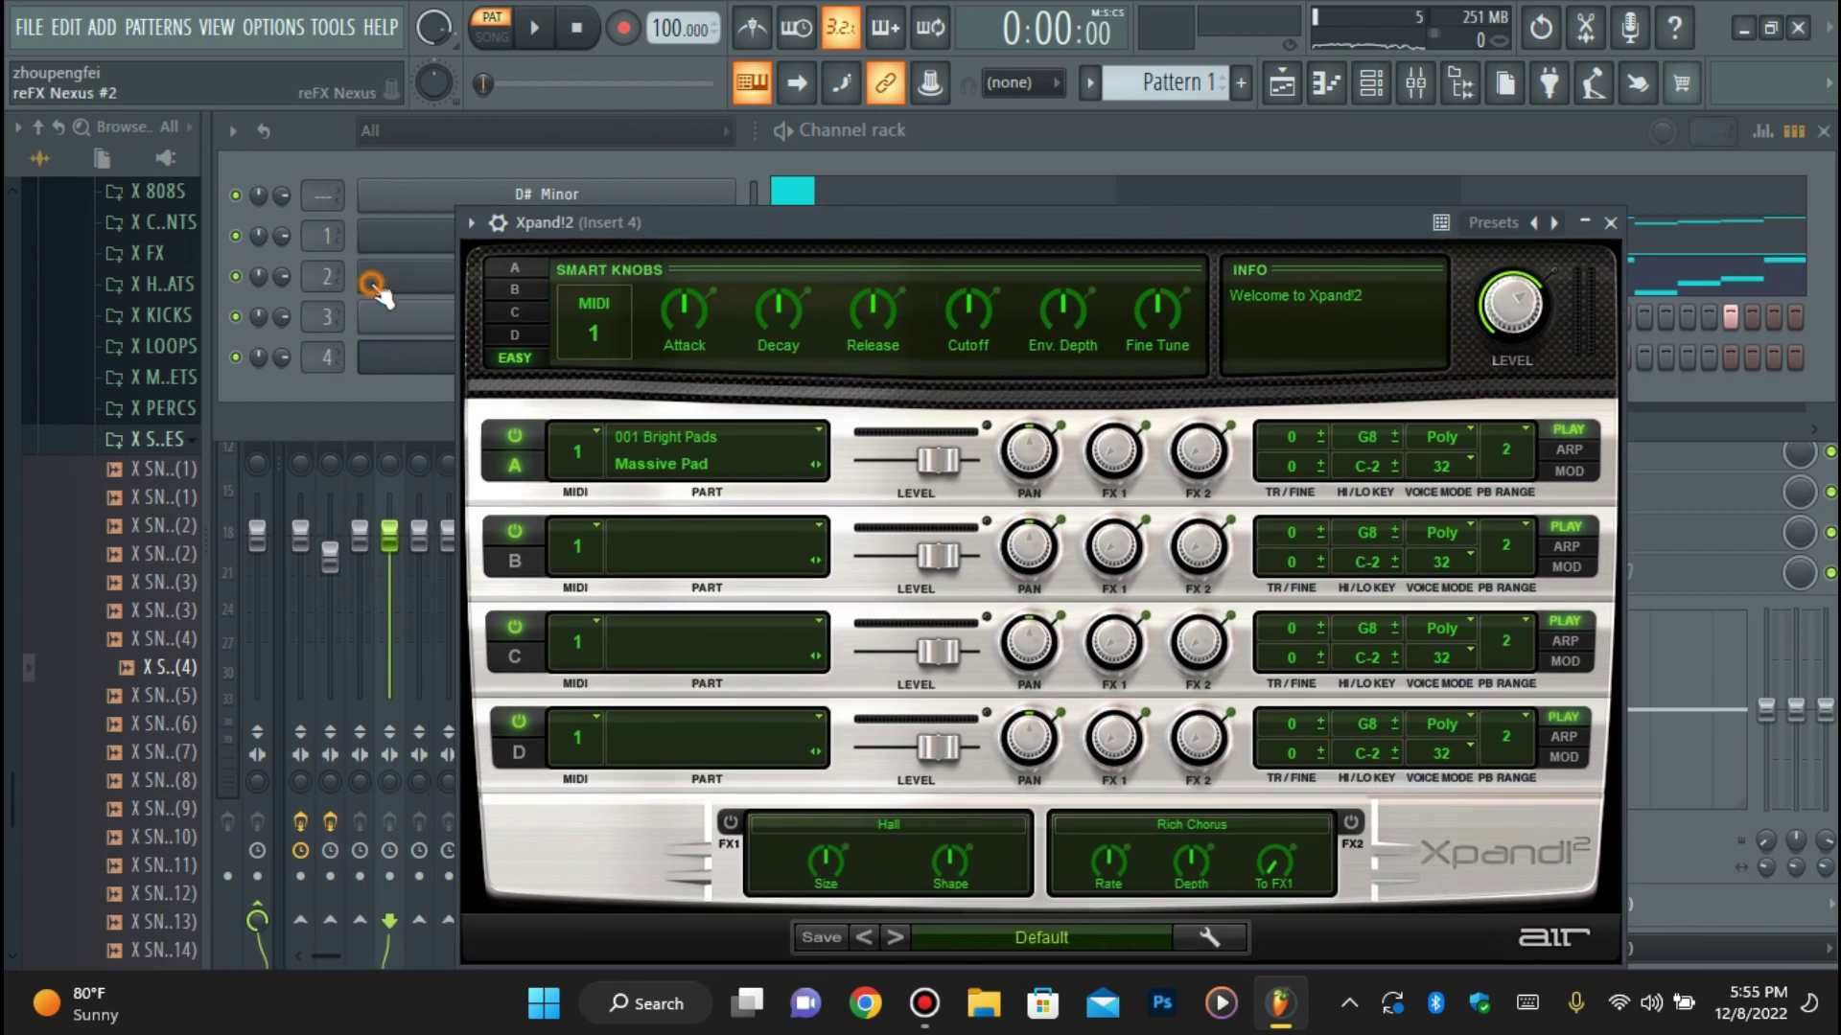
{"action": "left_click", "coordinate": [372, 280]}
{"action": "left_click", "coordinate": [366, 360]}
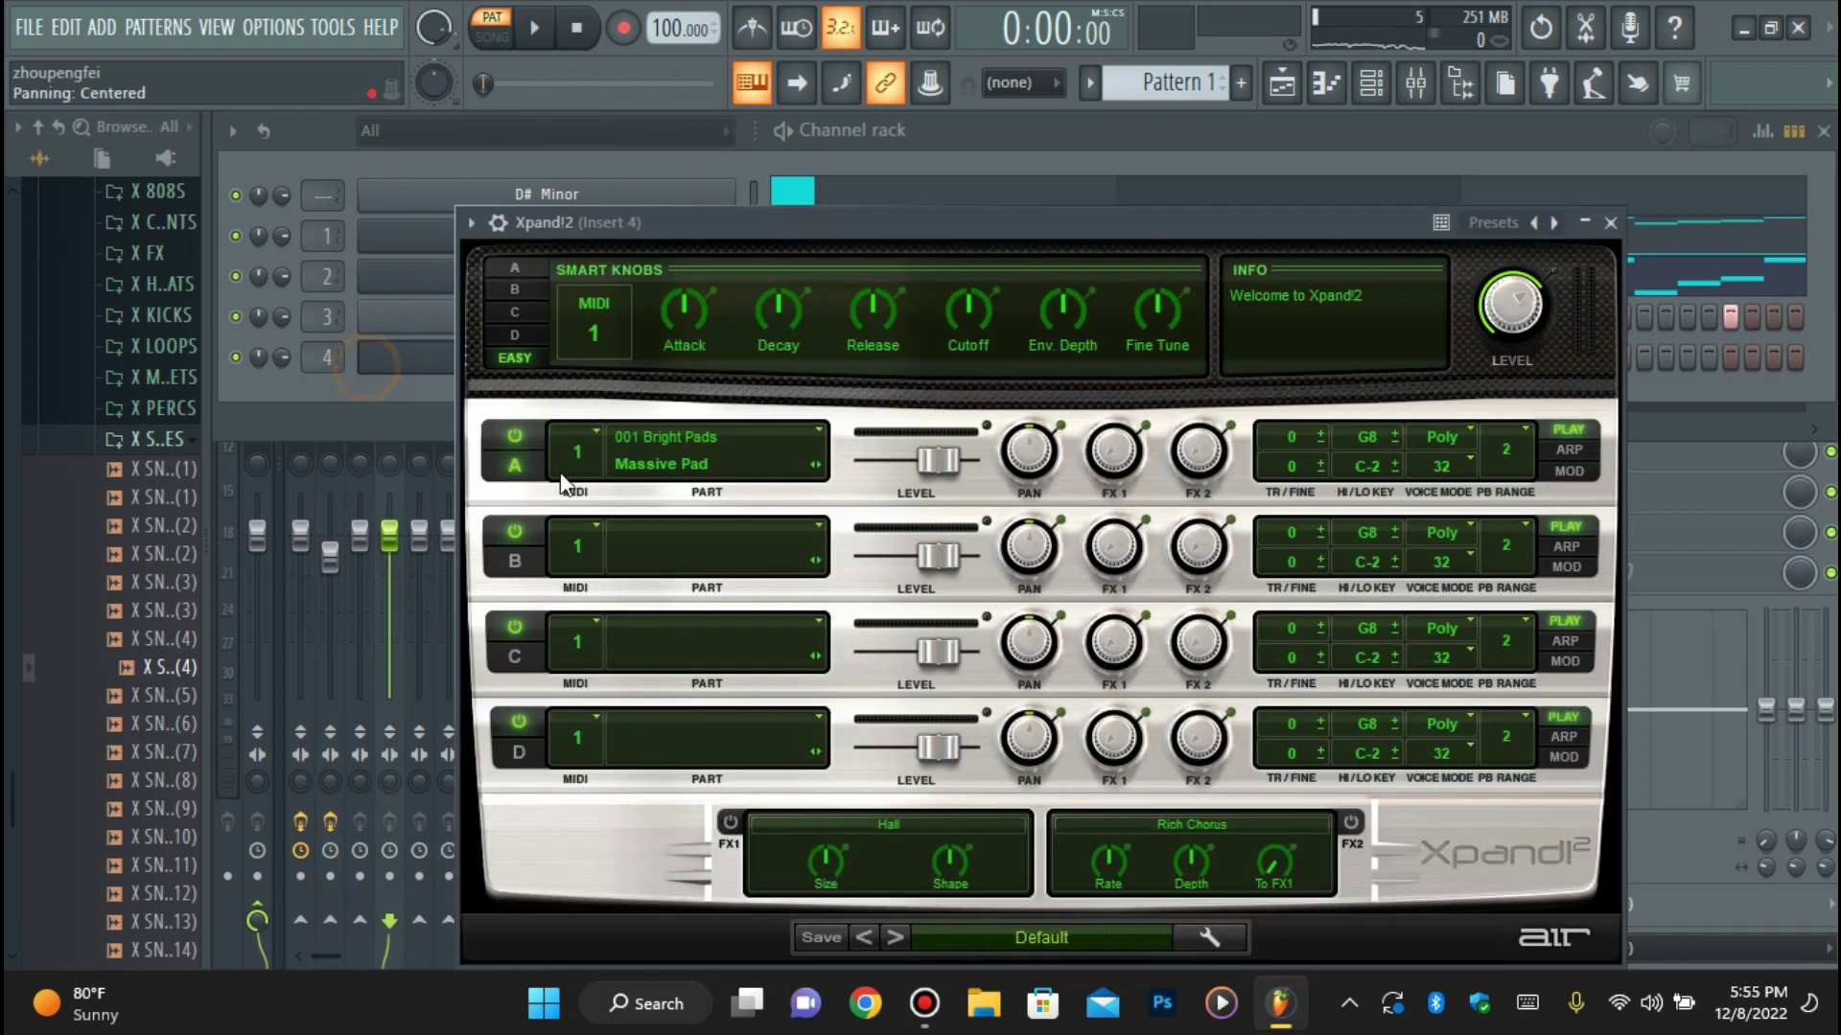
{"action": "left_click", "coordinate": [471, 222]}
{"action": "left_click", "coordinate": [608, 272]}
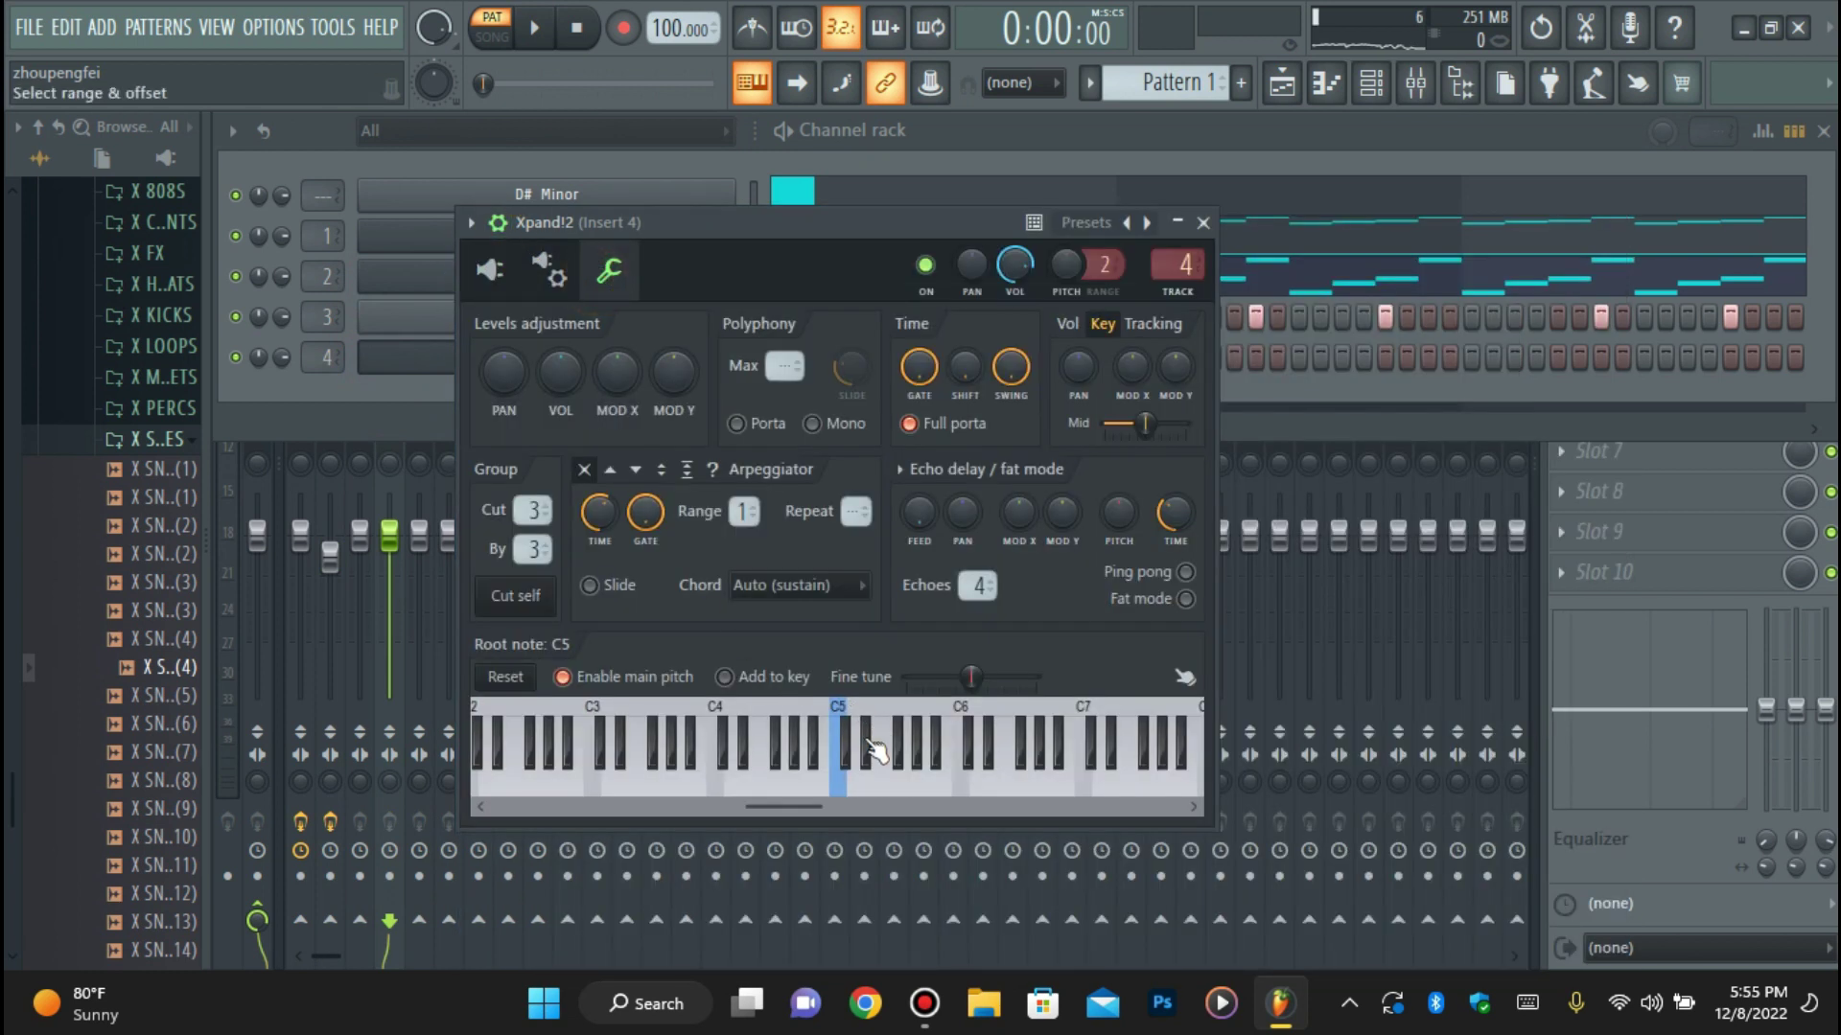
{"action": "left_click", "coordinate": [543, 276]}
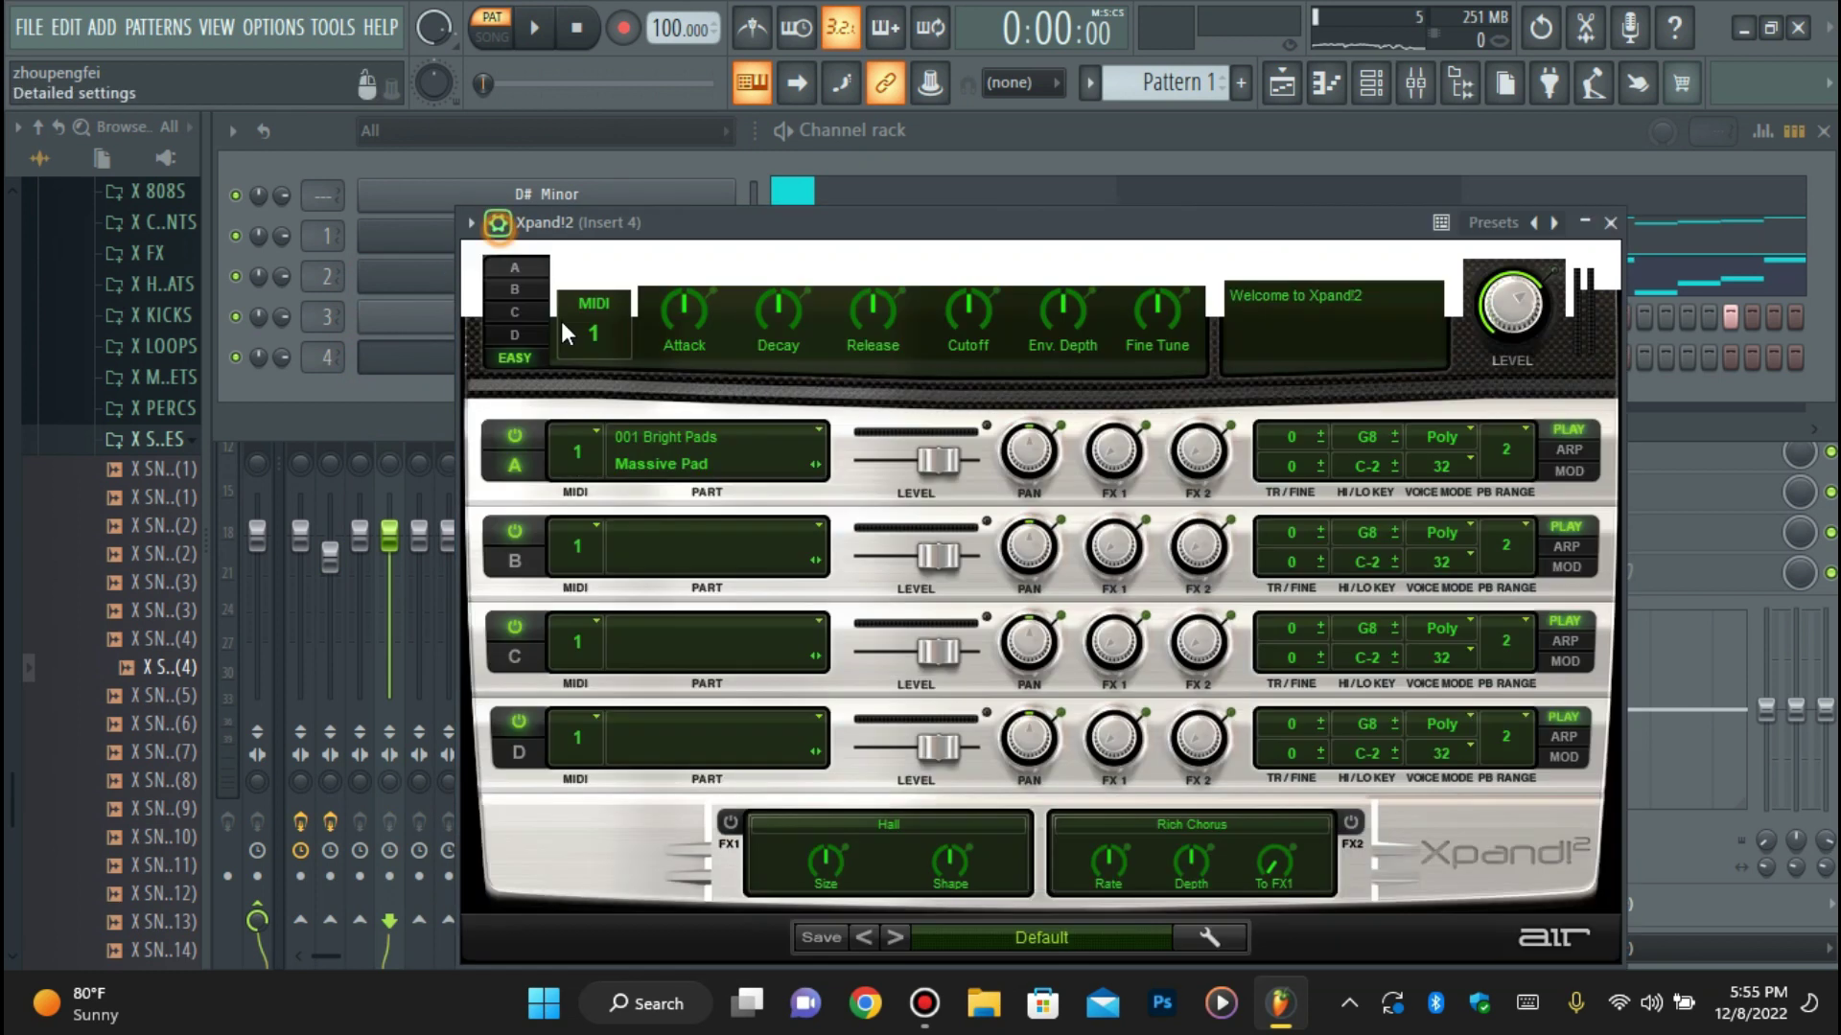
Load the Spiccato Up+Down preset from the Strings category in Xpand!2.
{"action": "left_click", "coordinate": [952, 939]}
{"action": "mouse_move", "coordinate": [966, 703]}
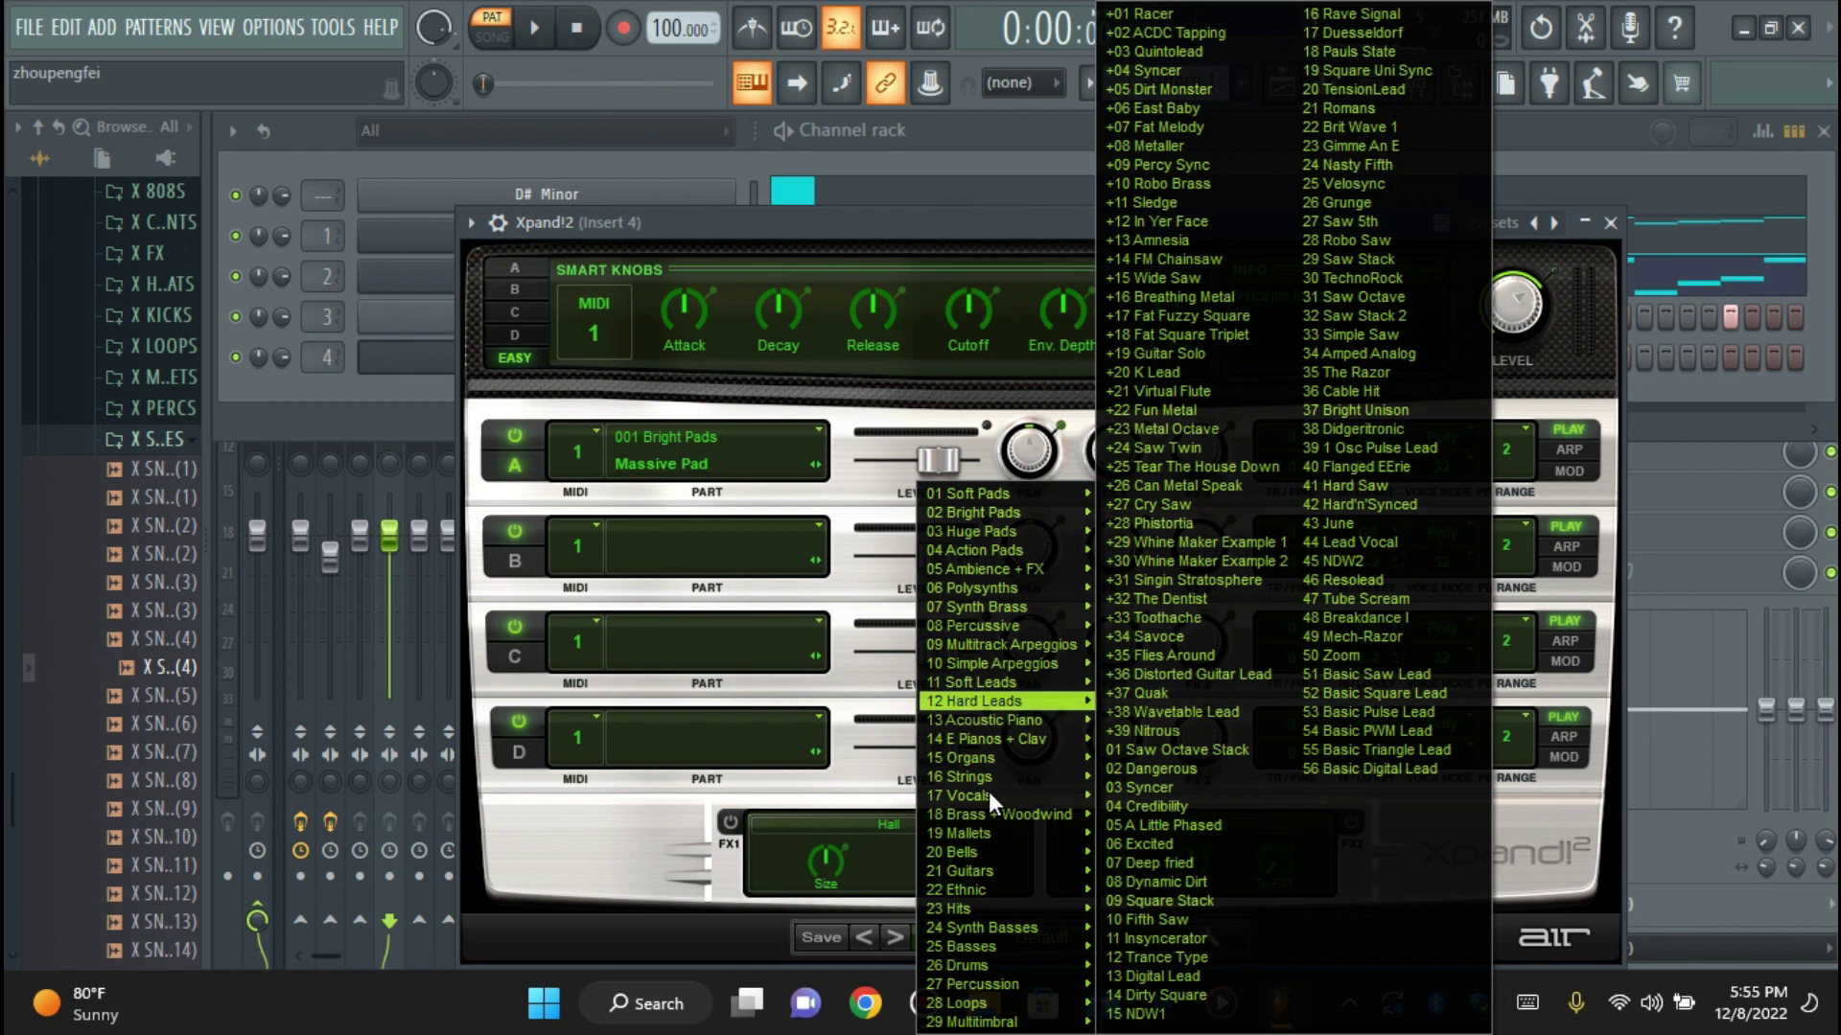
{"action": "mouse_move", "coordinate": [987, 779]}
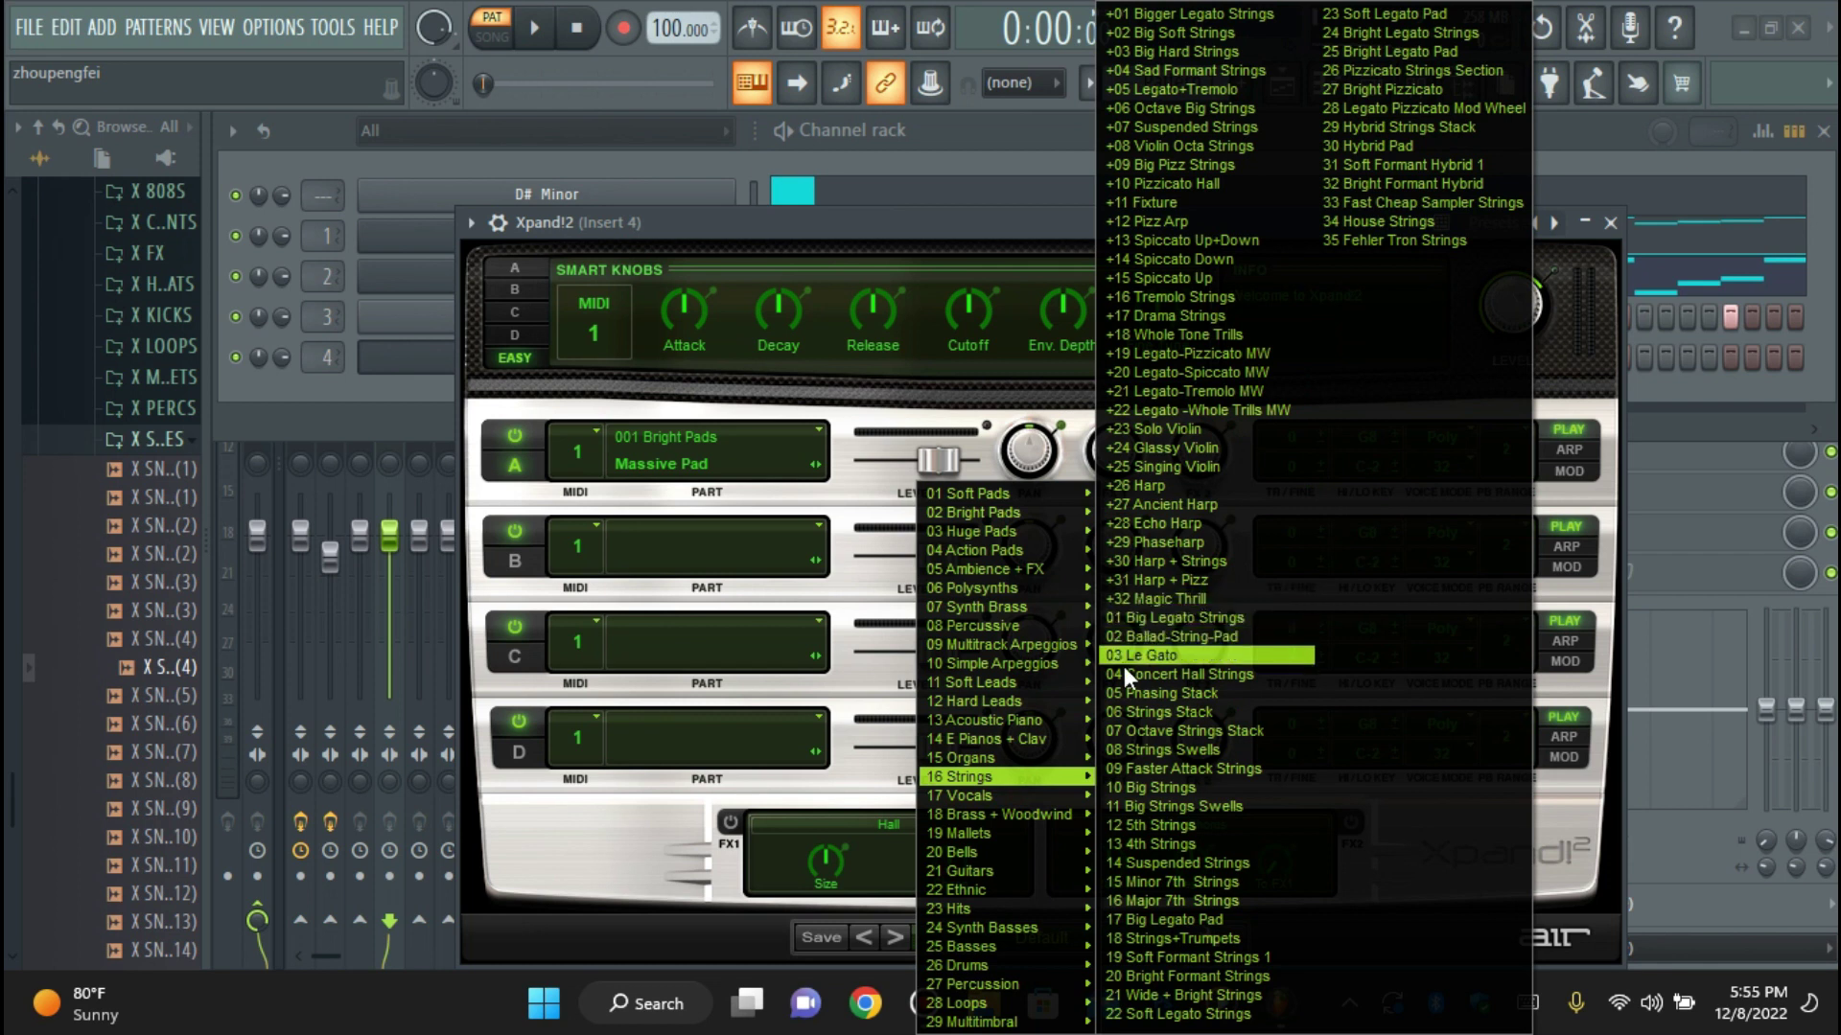
{"action": "mouse_move", "coordinate": [997, 568]}
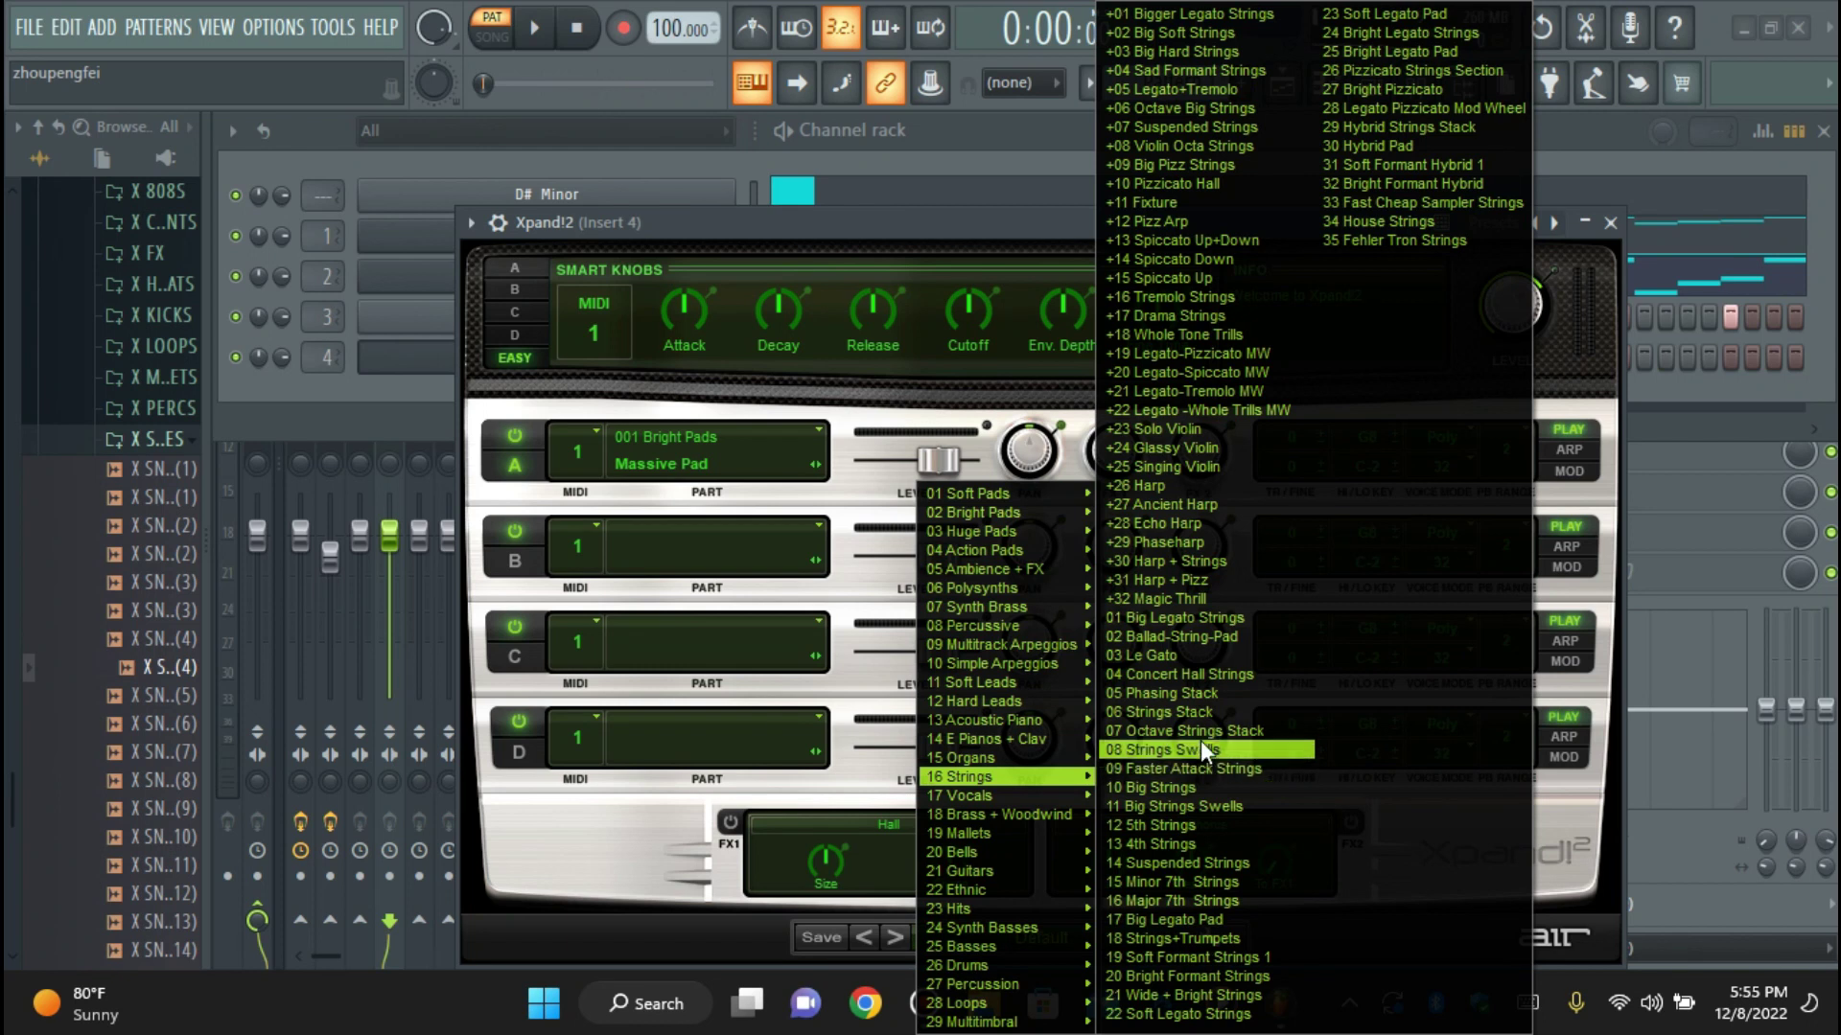
{"action": "left_click", "coordinate": [1184, 240]}
In Xpand!2's piano roll, draw a one-bar F3 note in bar 1 and a short F3 note filling the last beat of bar 2.
{"action": "left_click", "coordinate": [391, 360]}
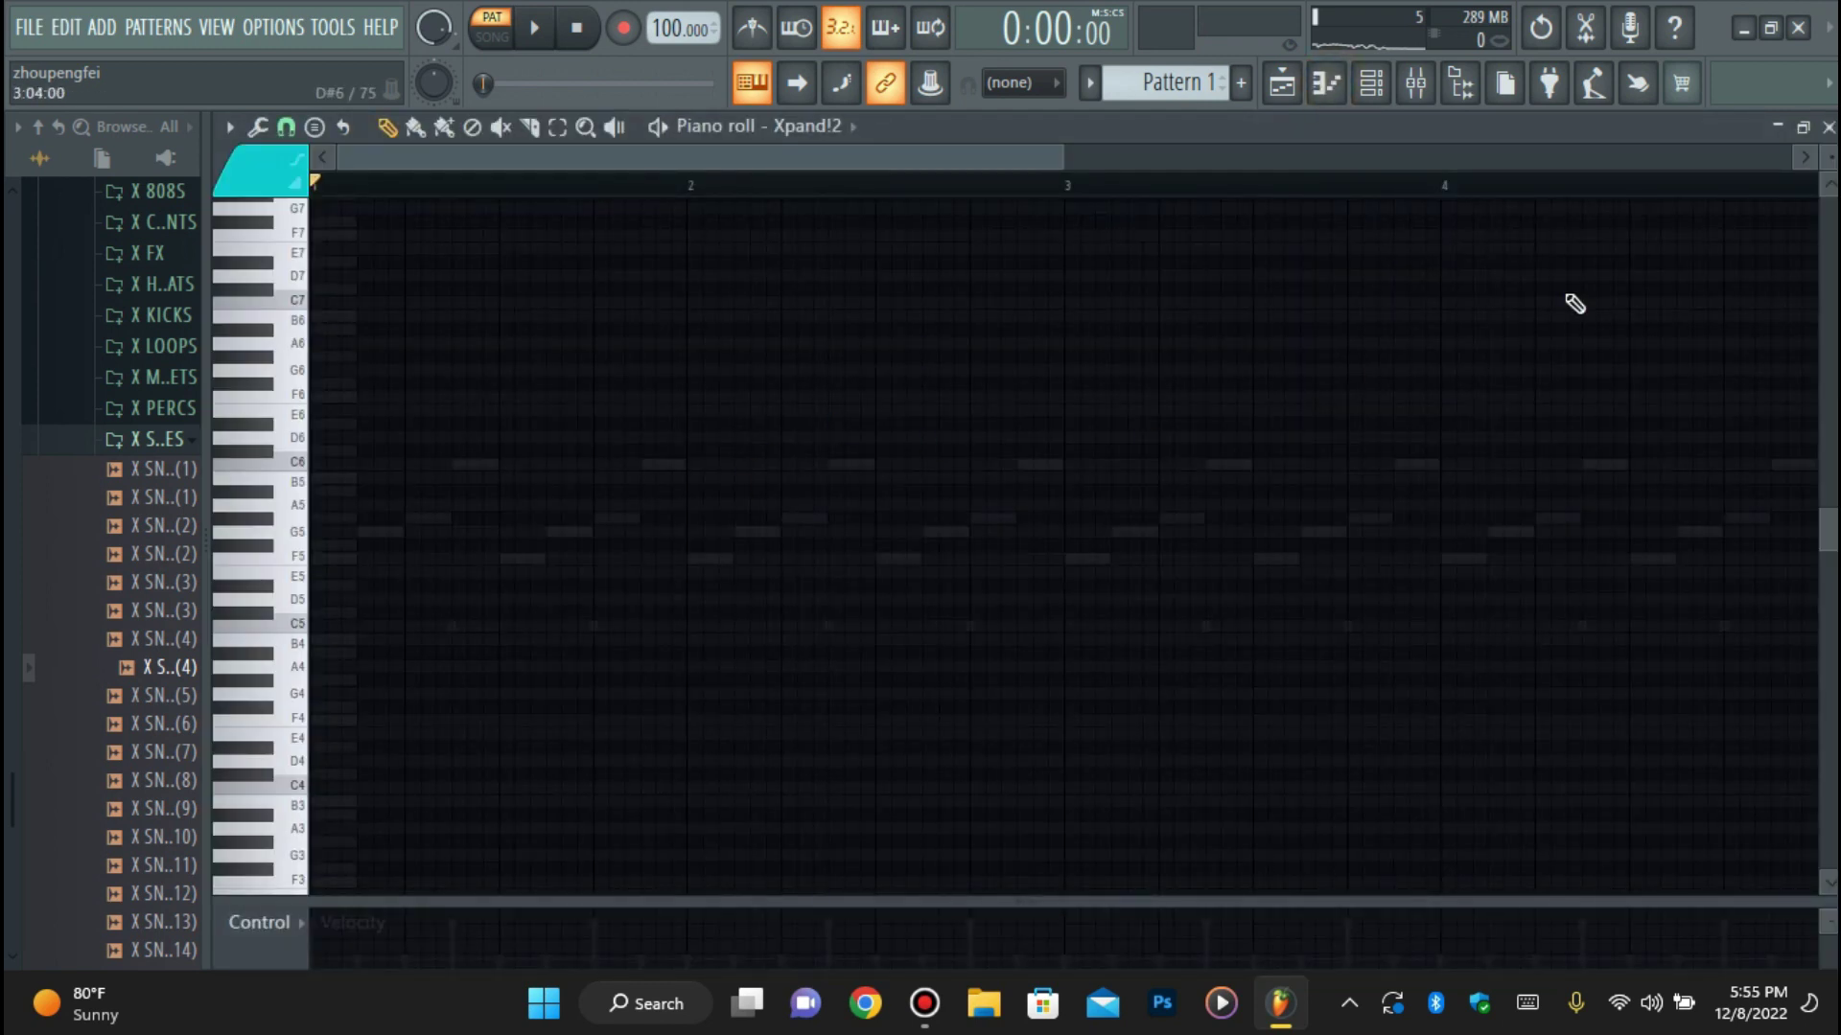
{"action": "scroll", "coordinate": [1380, 419], "scroll_direction": "down", "scroll_amount": 5}
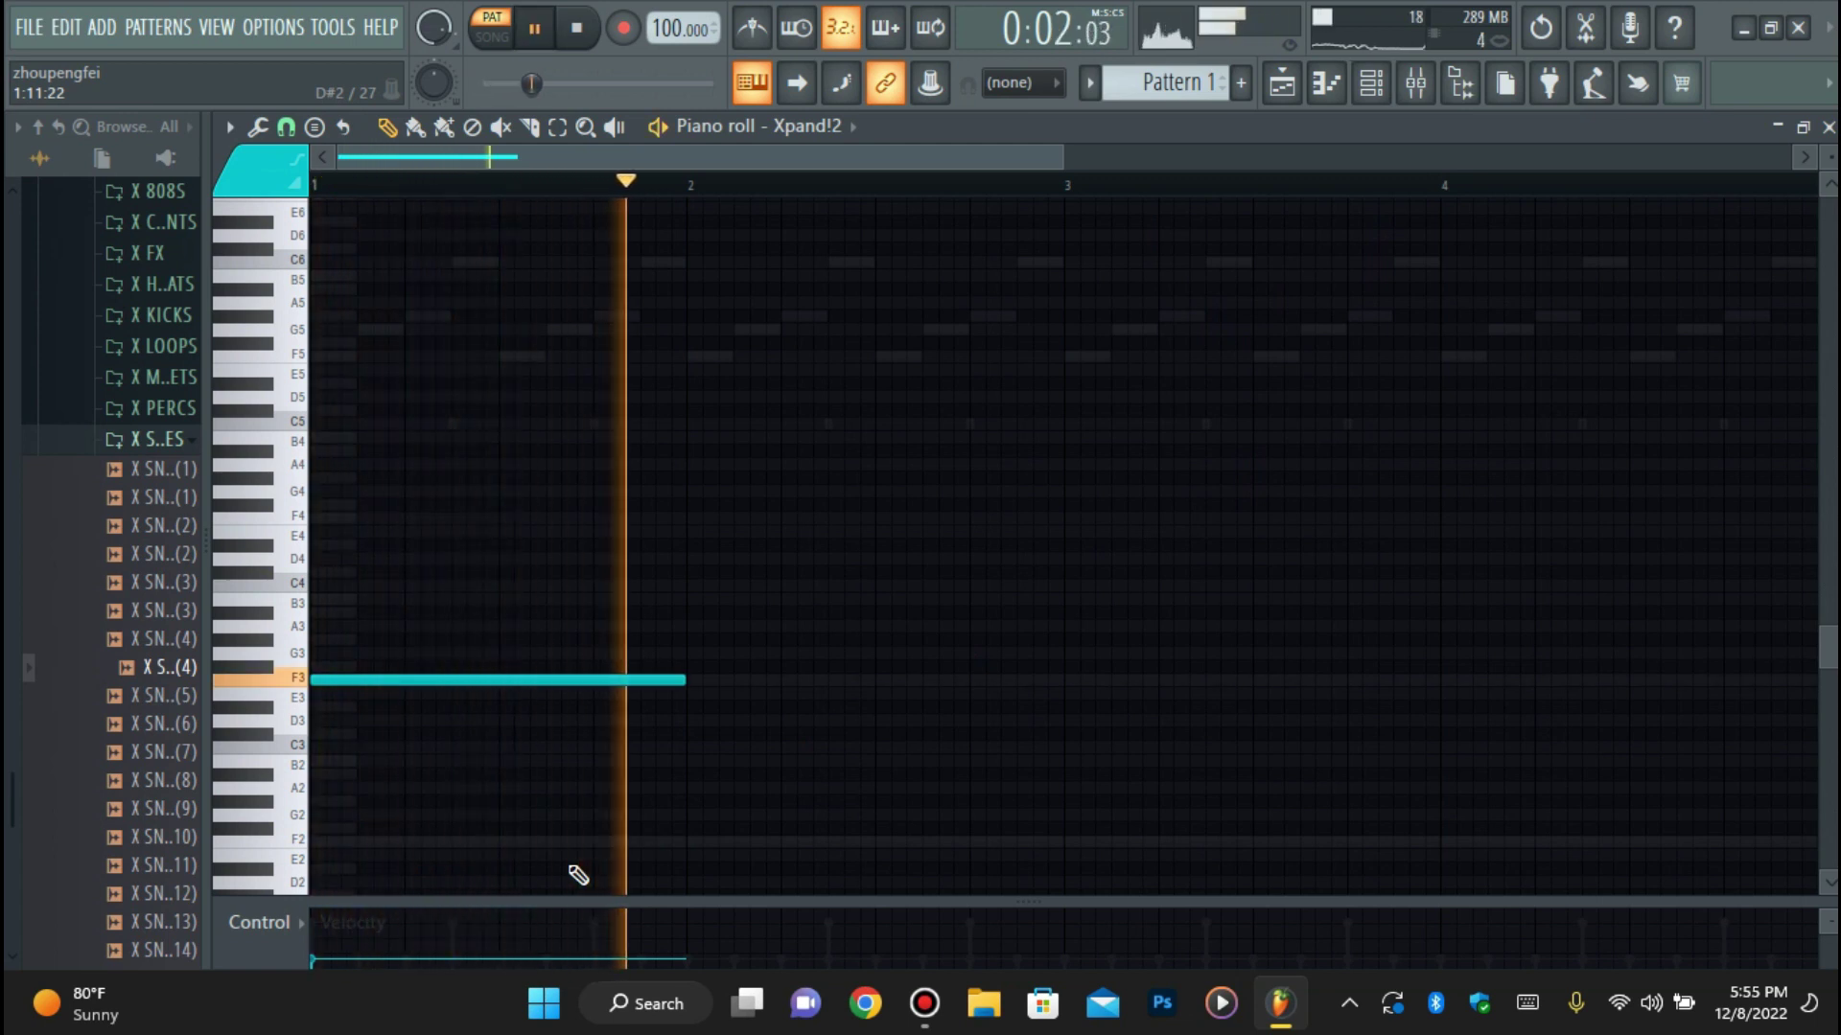
{"action": "left_click", "coordinate": [973, 682]}
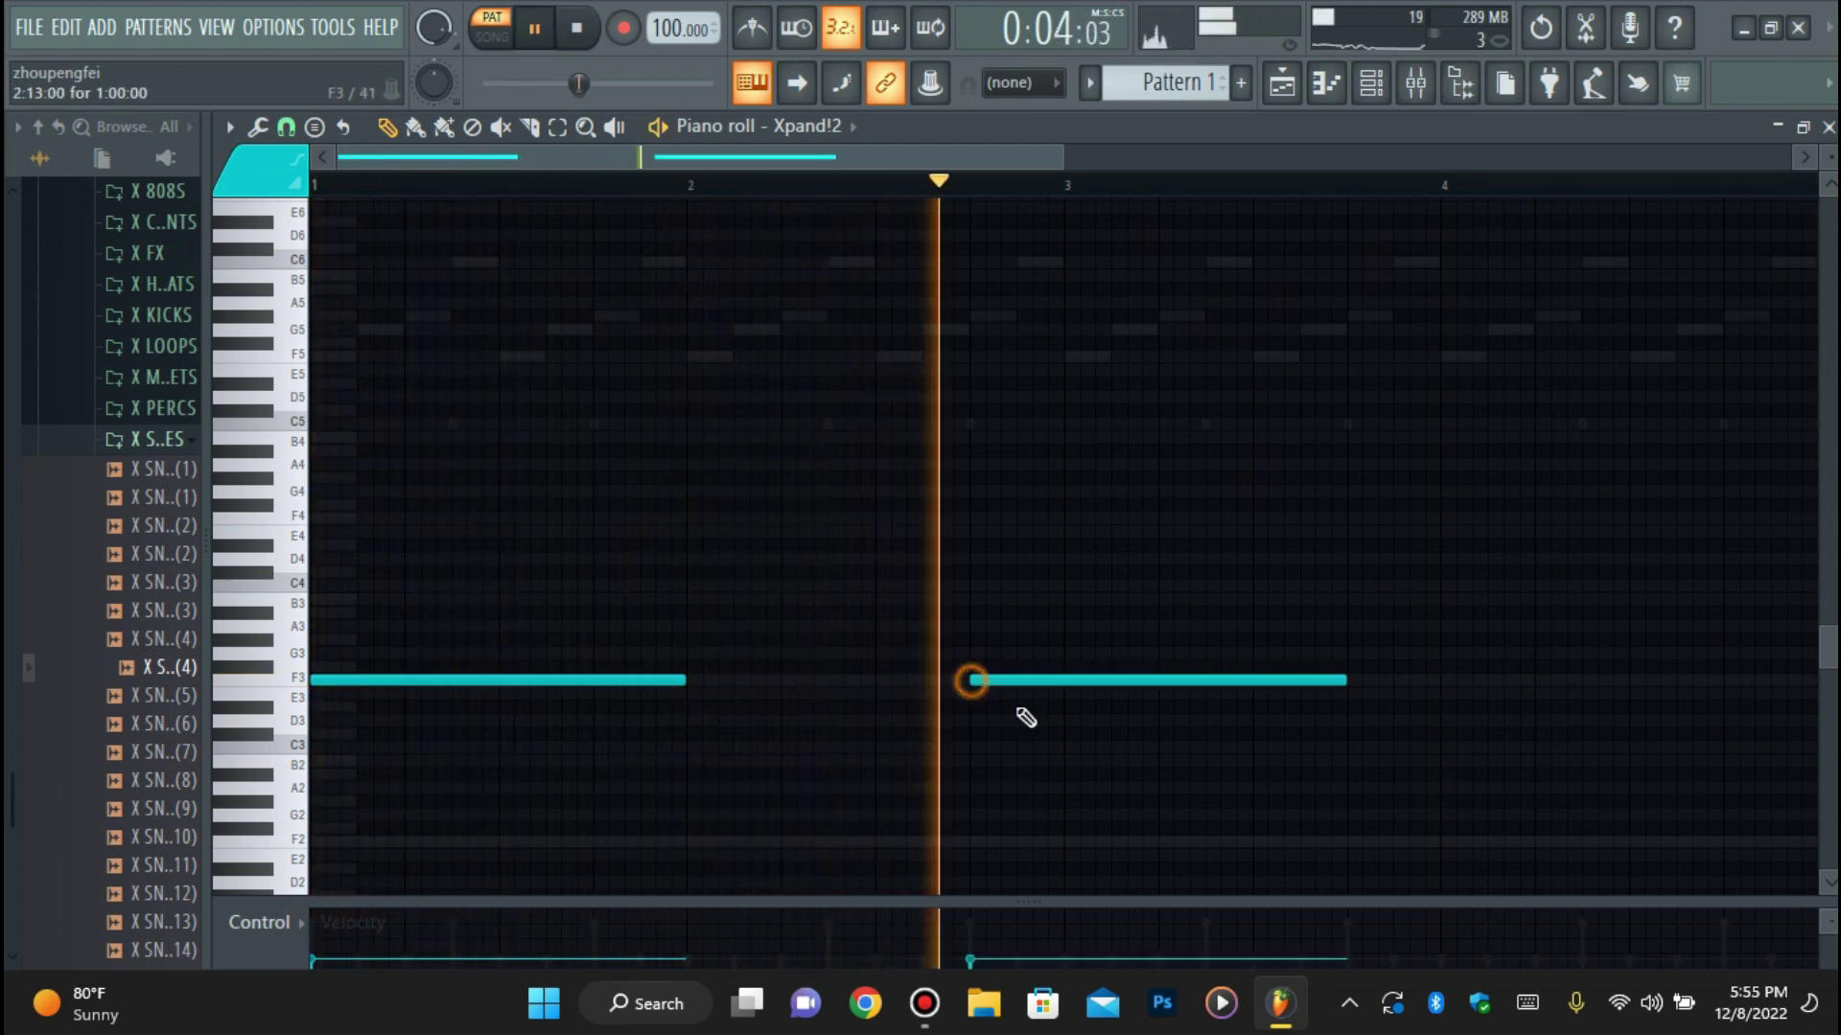
{"action": "left_click_drag", "start_coordinate": [1341, 682], "coordinate": [1061, 703]}
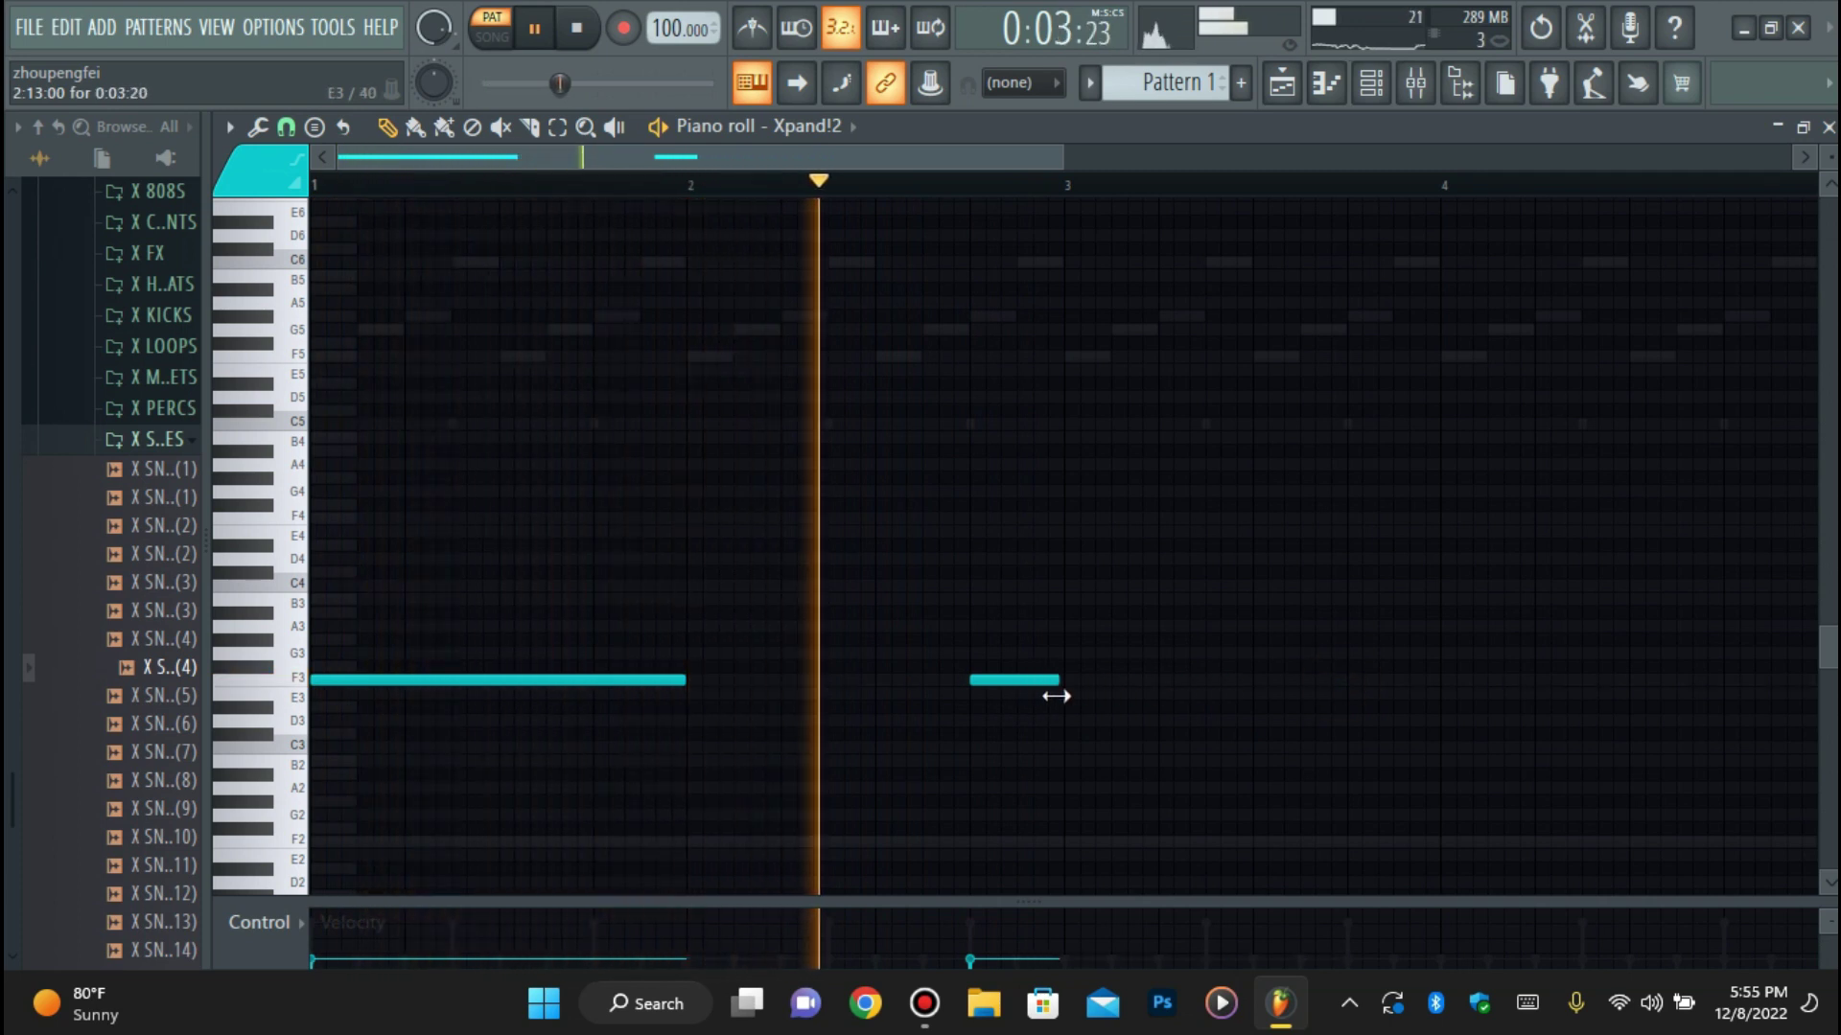
Duplicate the F3 notes into bars 3 and 4 and transpose all notes down an octave to F2.
{"action": "key", "text": "ctrl+v"}
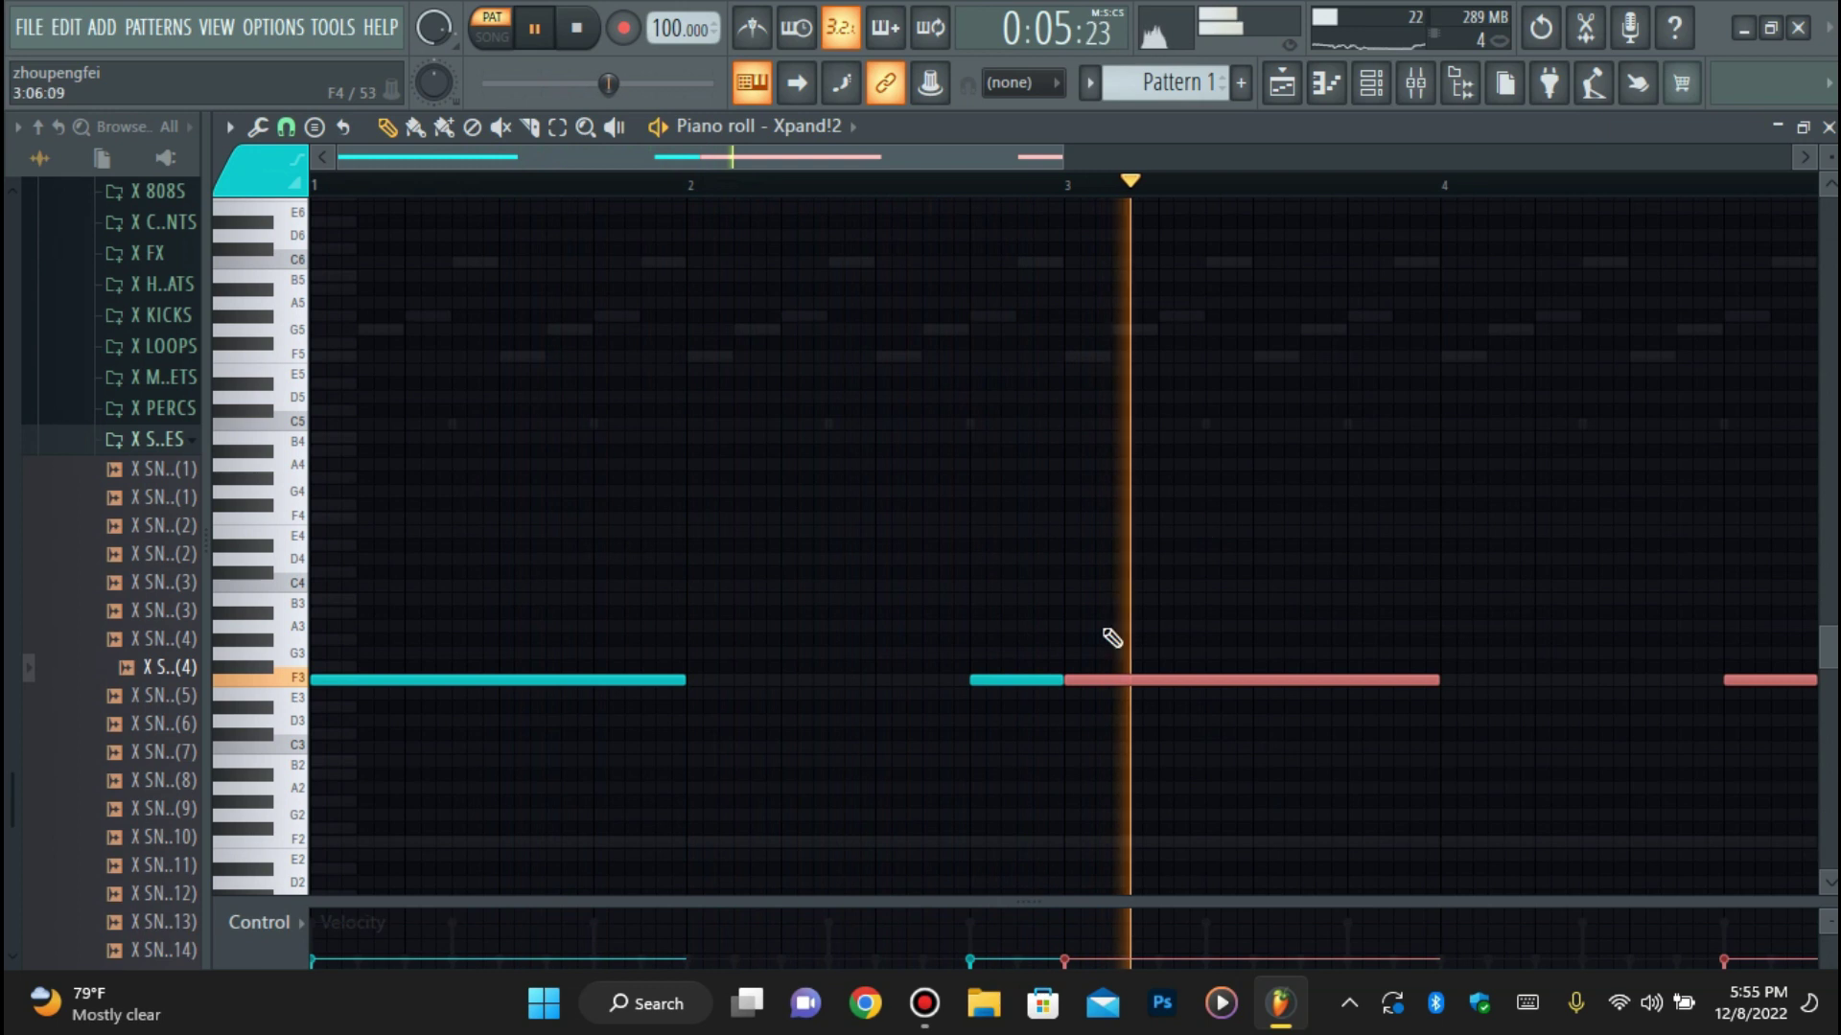
{"action": "key", "text": "space"}
{"action": "key", "text": "ctrl+a"}
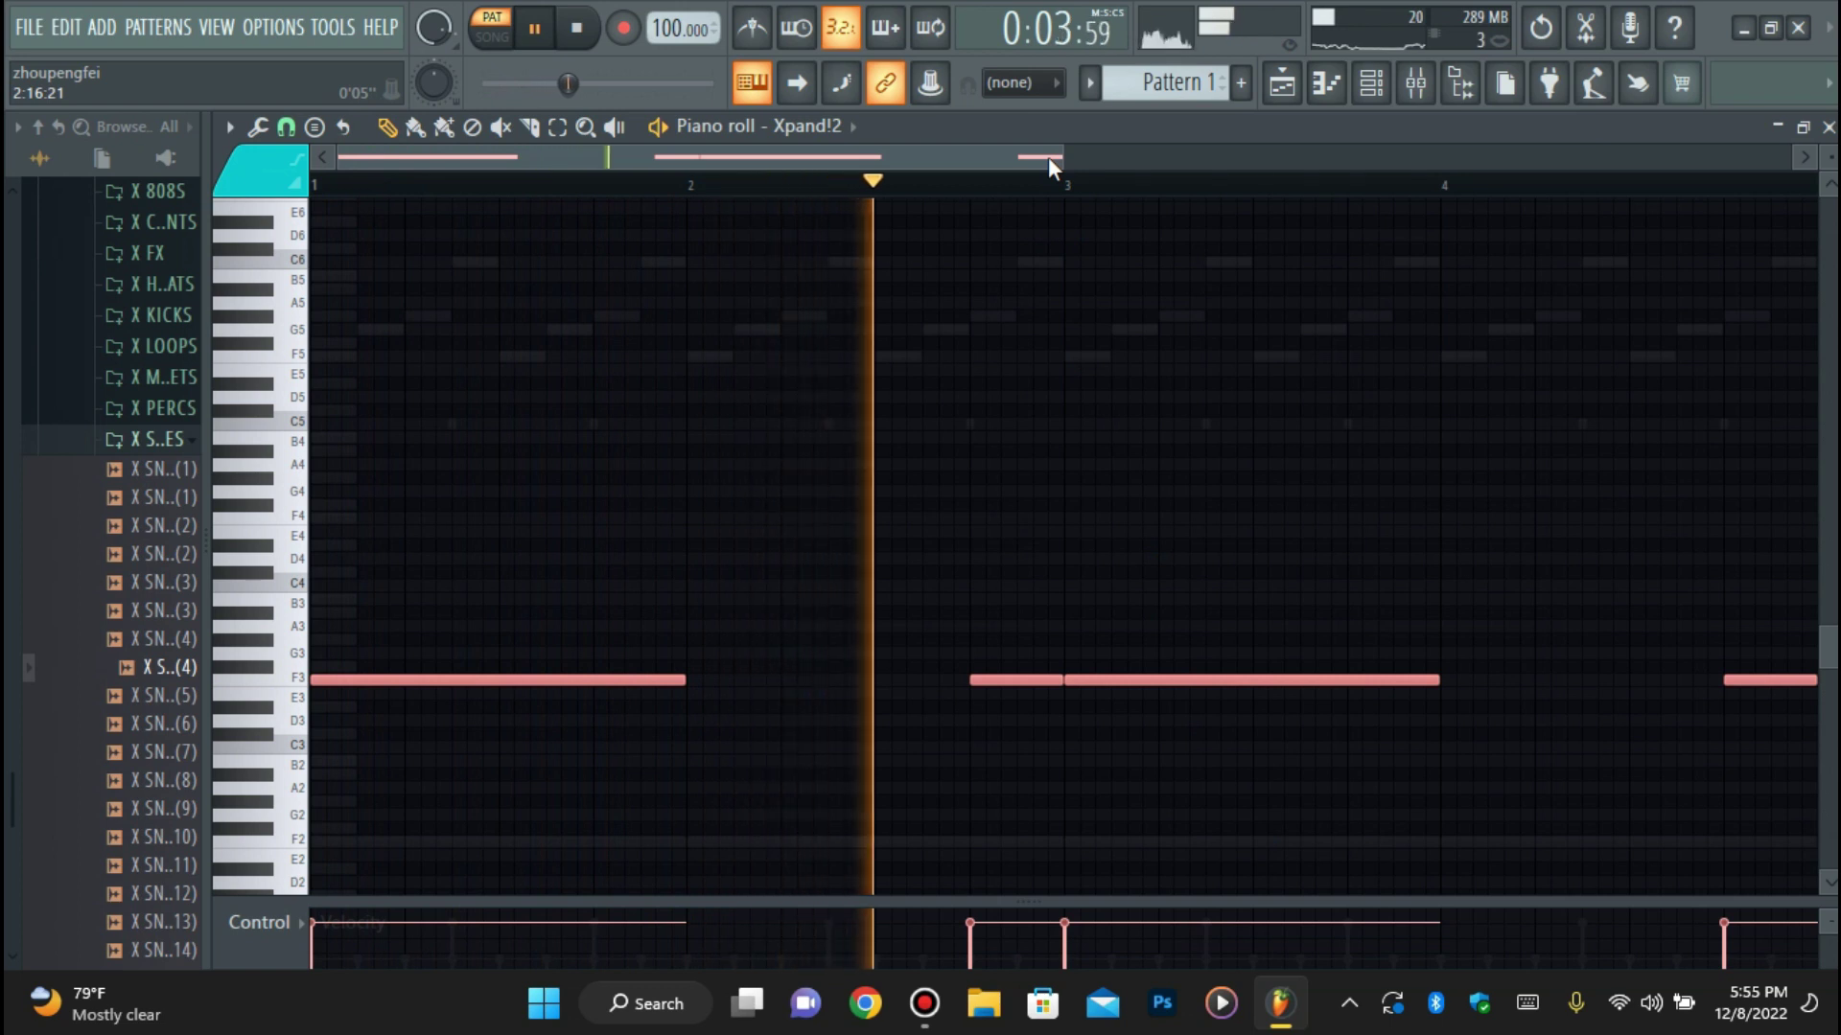
{"action": "key", "text": "ctrl+Down"}
{"action": "left_click", "coordinate": [1045, 180]}
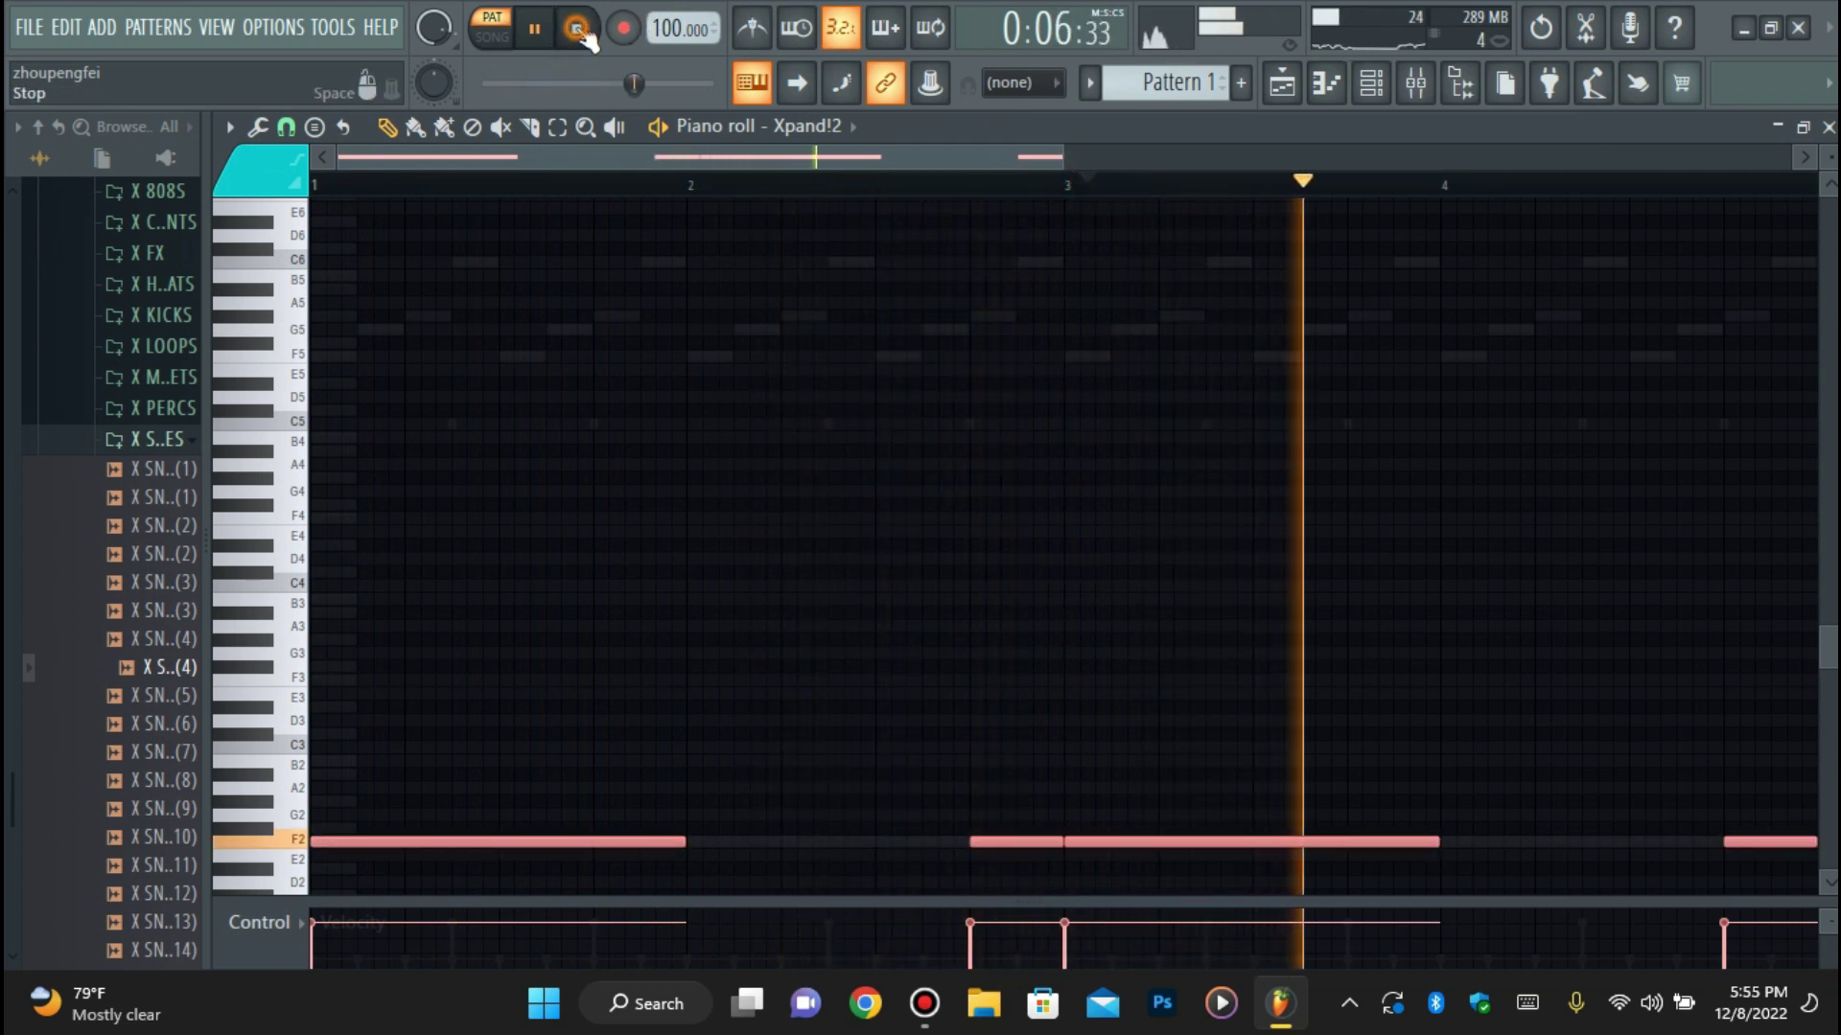
Replace the last F2 note at the end of bar 4 with two shorter, separated F2 notes.
{"action": "scroll", "coordinate": [965, 174], "scroll_direction": "right", "scroll_amount": 5}
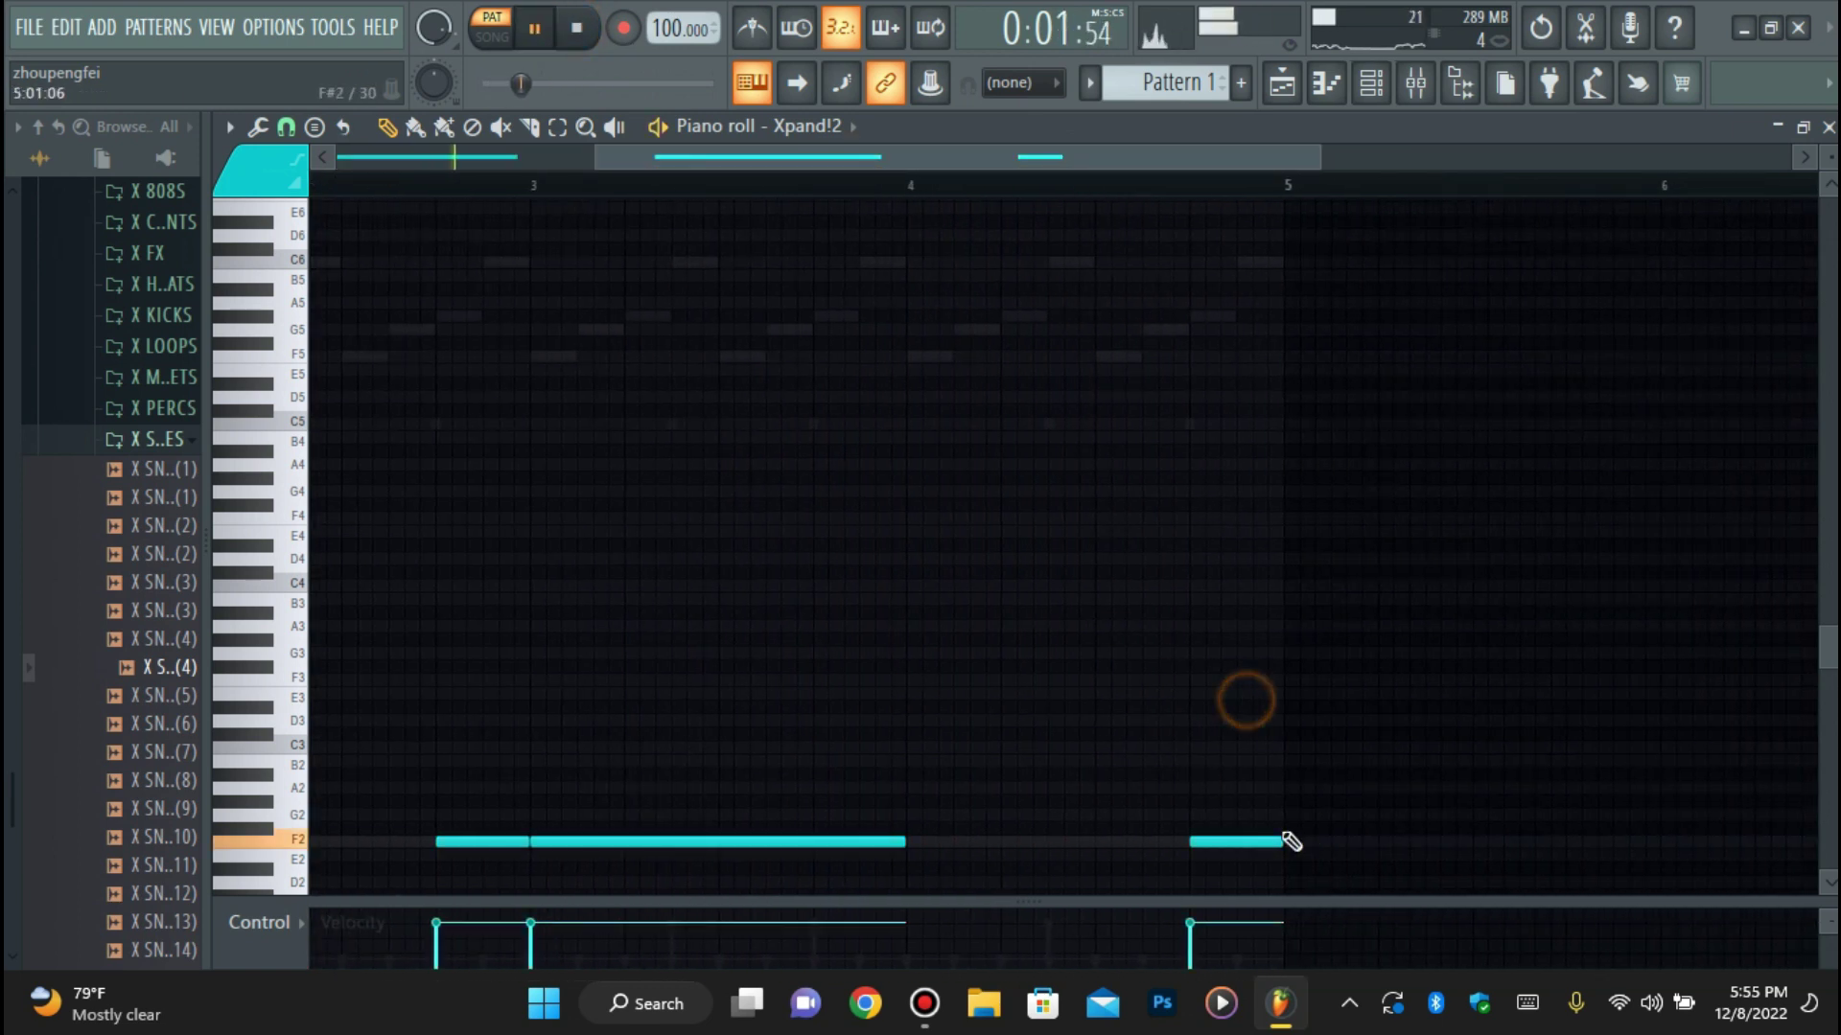
{"action": "left_click", "coordinate": [1246, 842]}
{"action": "left_click_drag", "start_coordinate": [1342, 781], "coordinate": [1260, 843]}
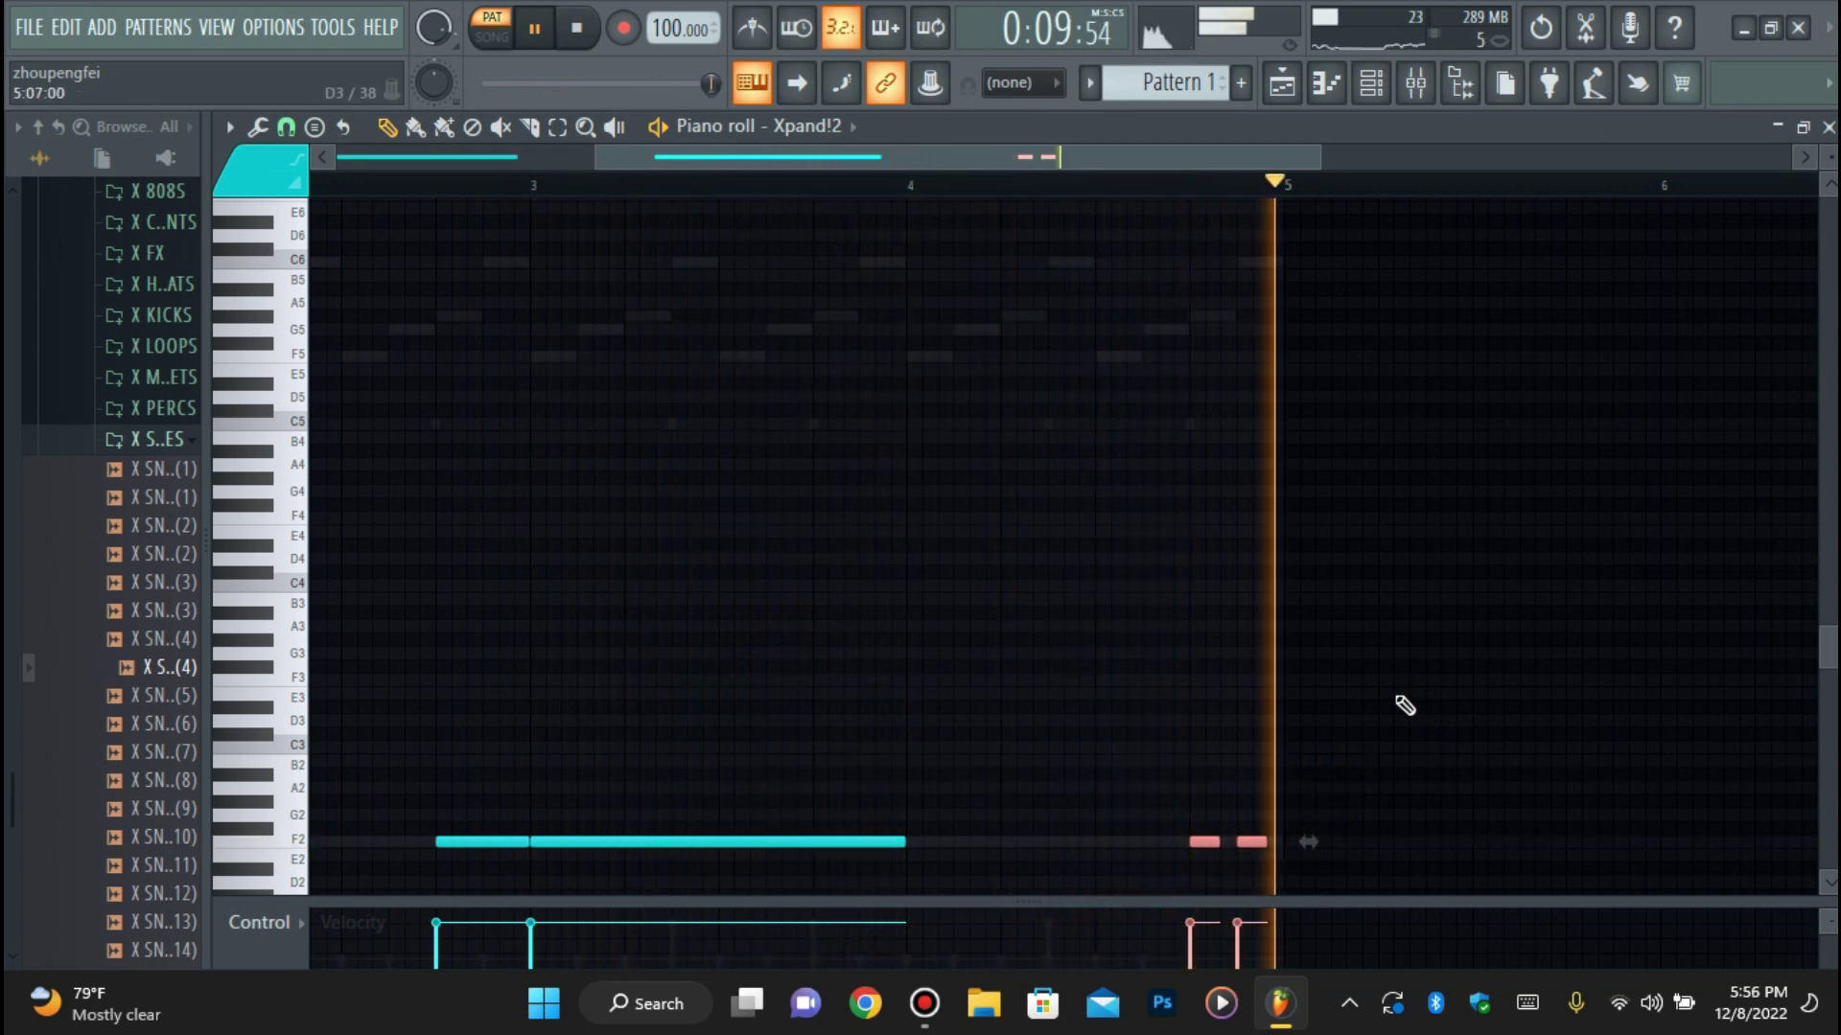
Transpose all the Xpand!2 notes up an octave to F3.
{"action": "left_click_drag", "start_coordinate": [591, 165], "coordinate": [337, 165]}
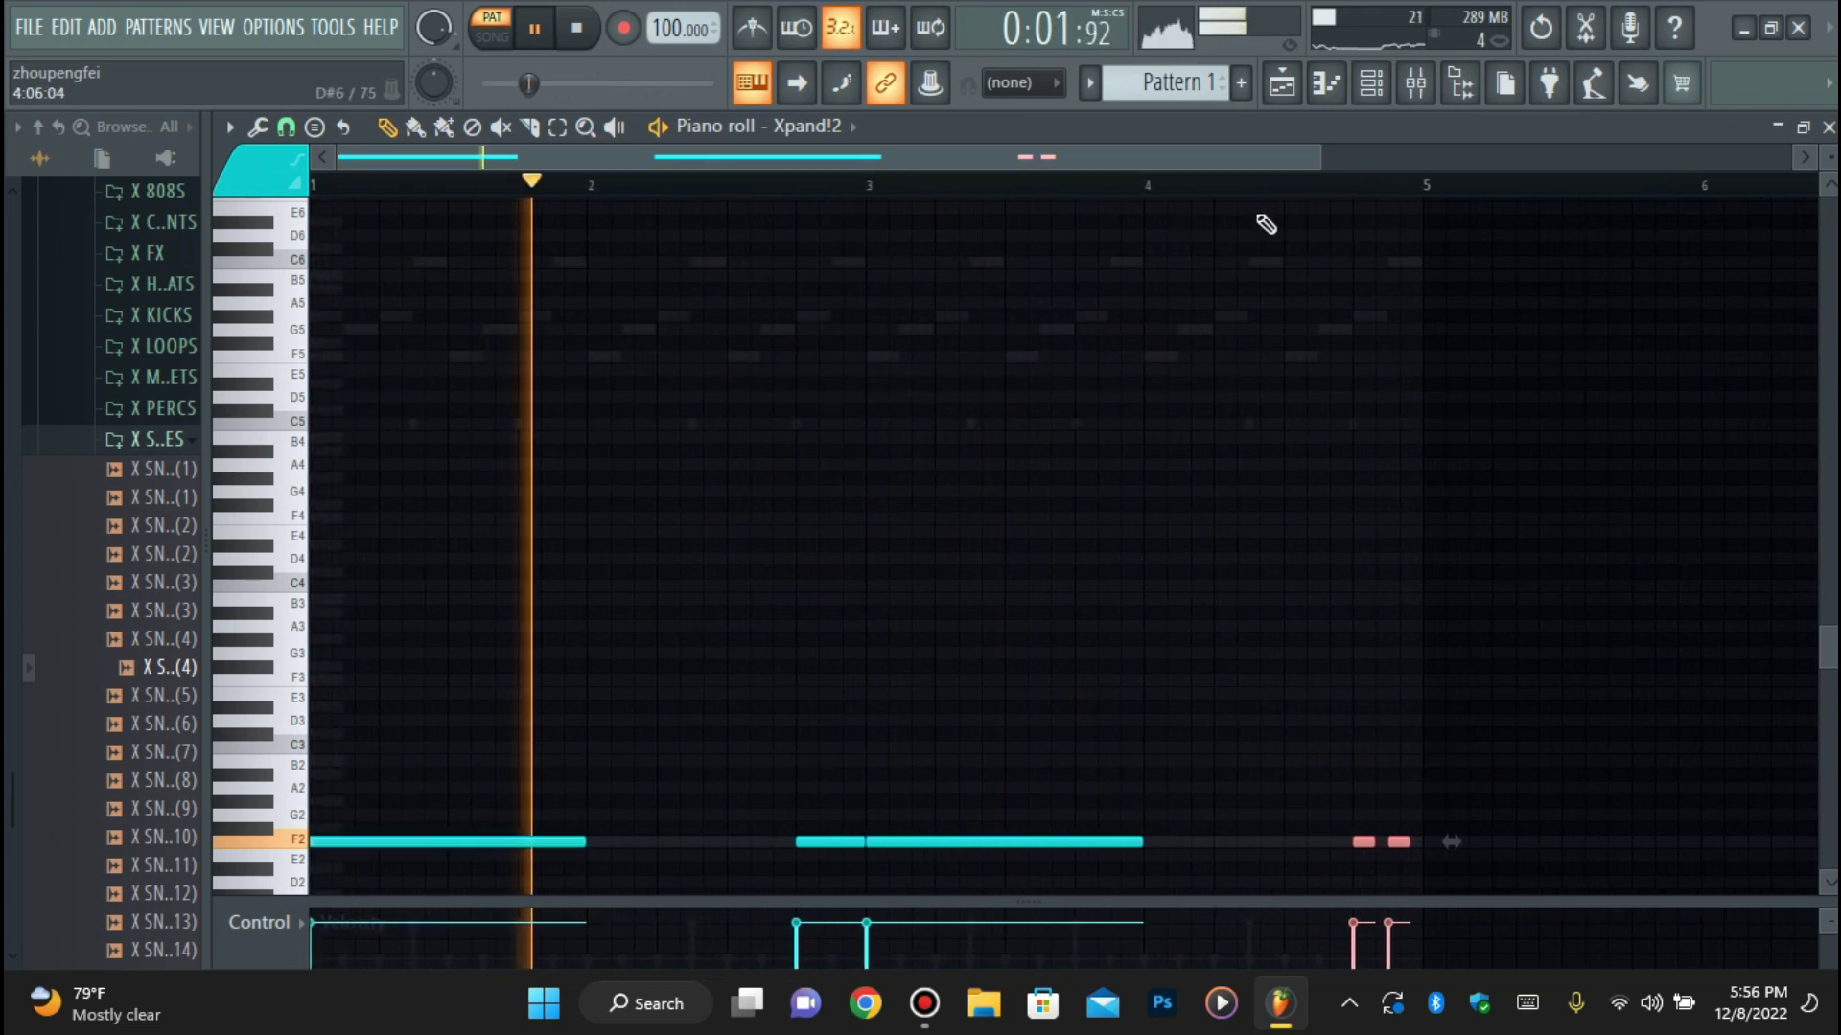
{"action": "key", "text": "ctrl+a"}
{"action": "key", "text": "ctrl+Up"}
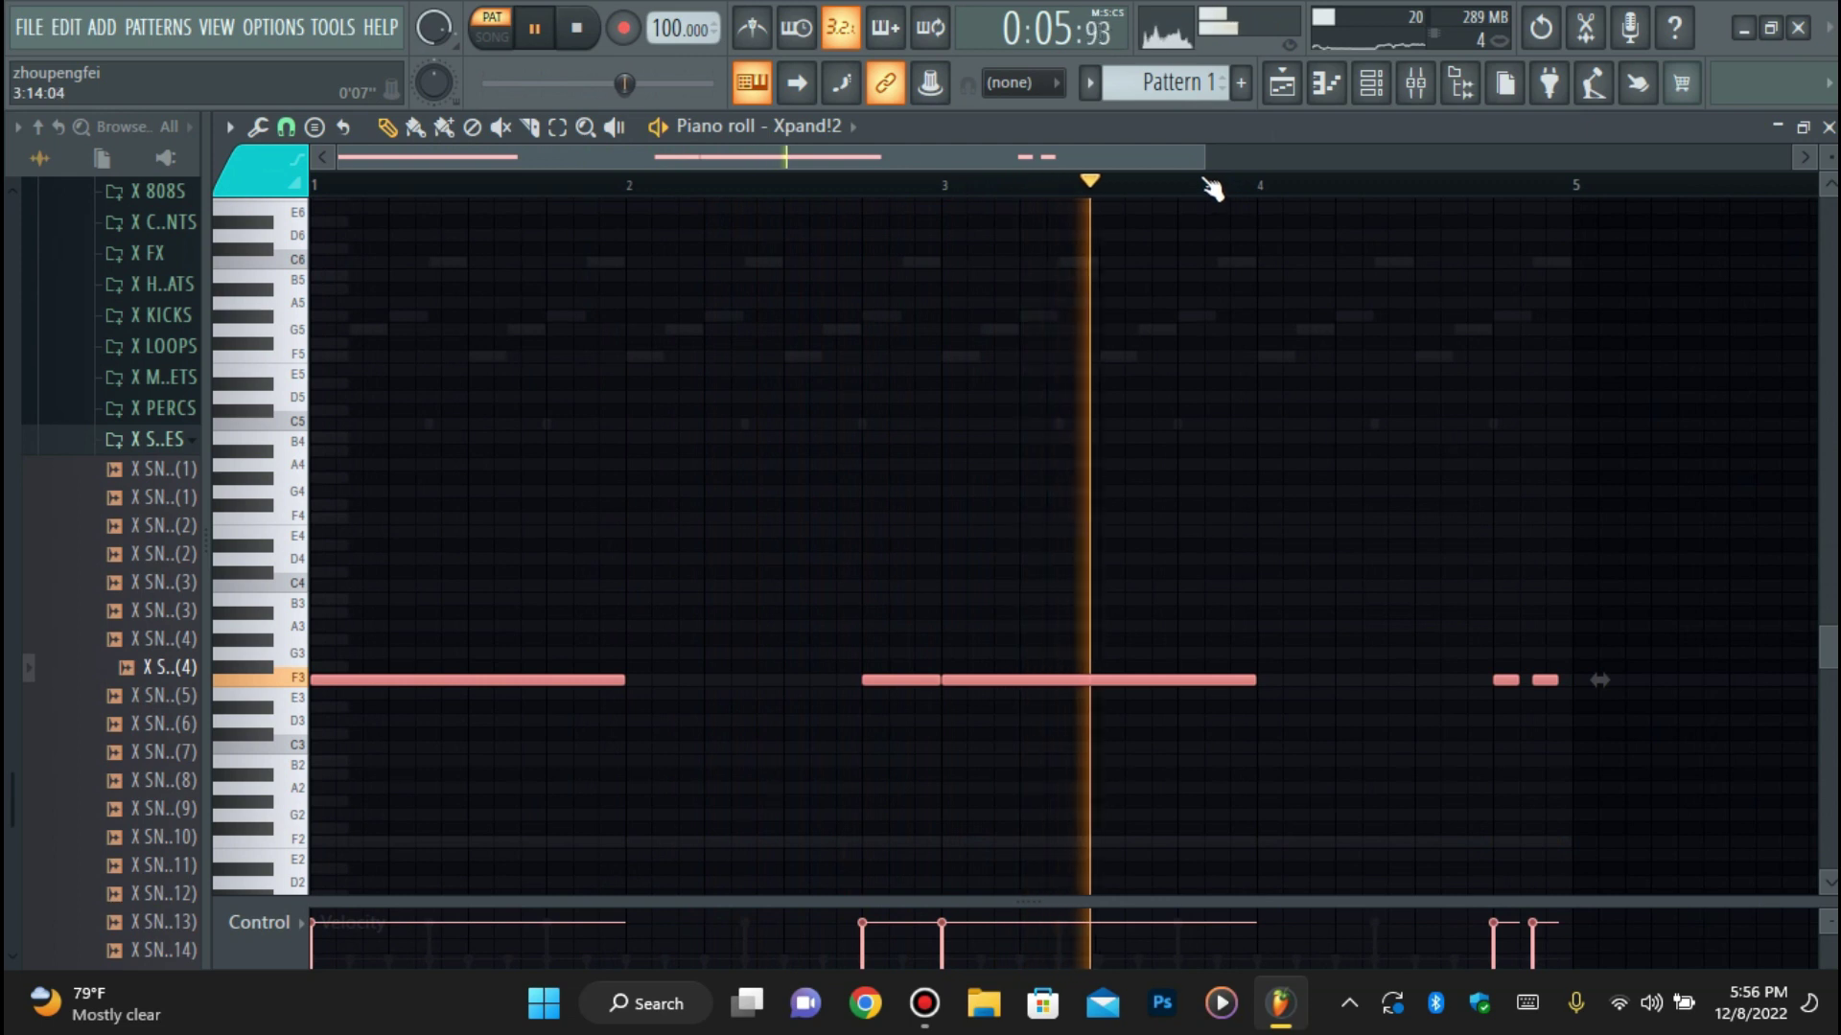
{"action": "left_click_drag", "start_coordinate": [1204, 159], "coordinate": [1066, 171]}
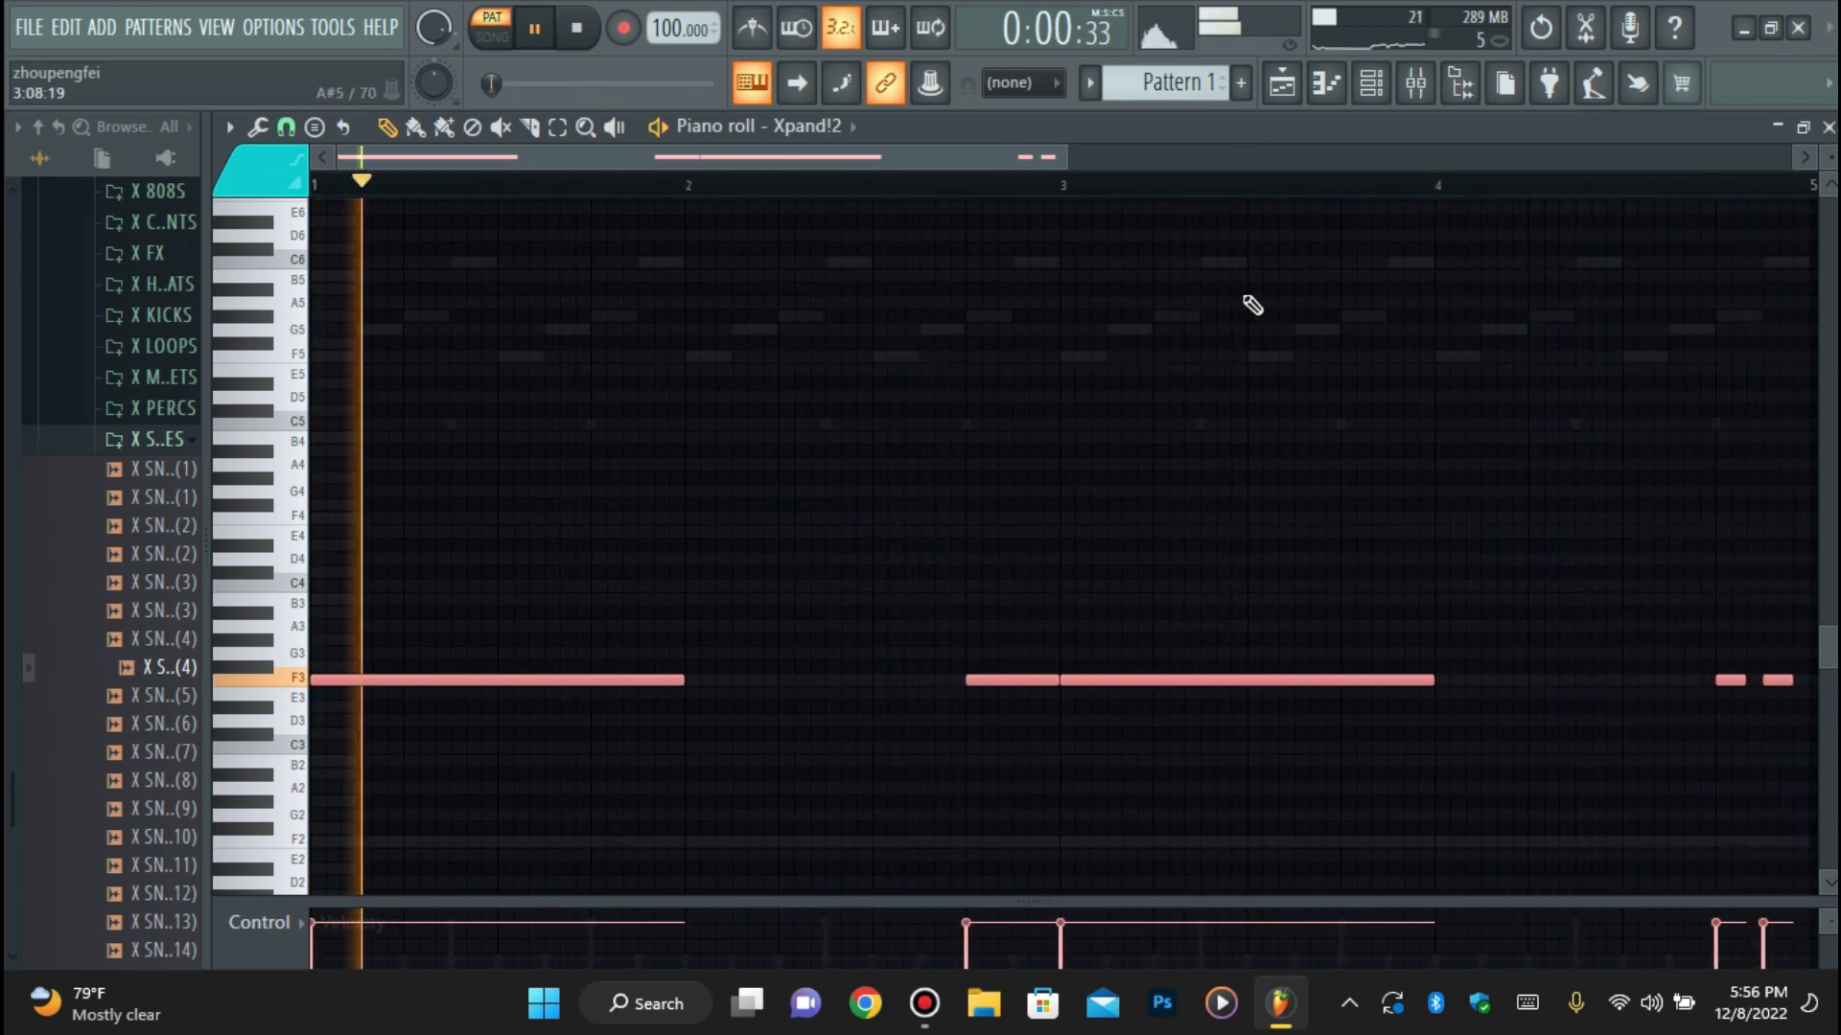
Set the root note of the reFX Nexus channel to E4 and of reFX Nexus #2 to E5.
{"action": "left_click", "coordinate": [1371, 83]}
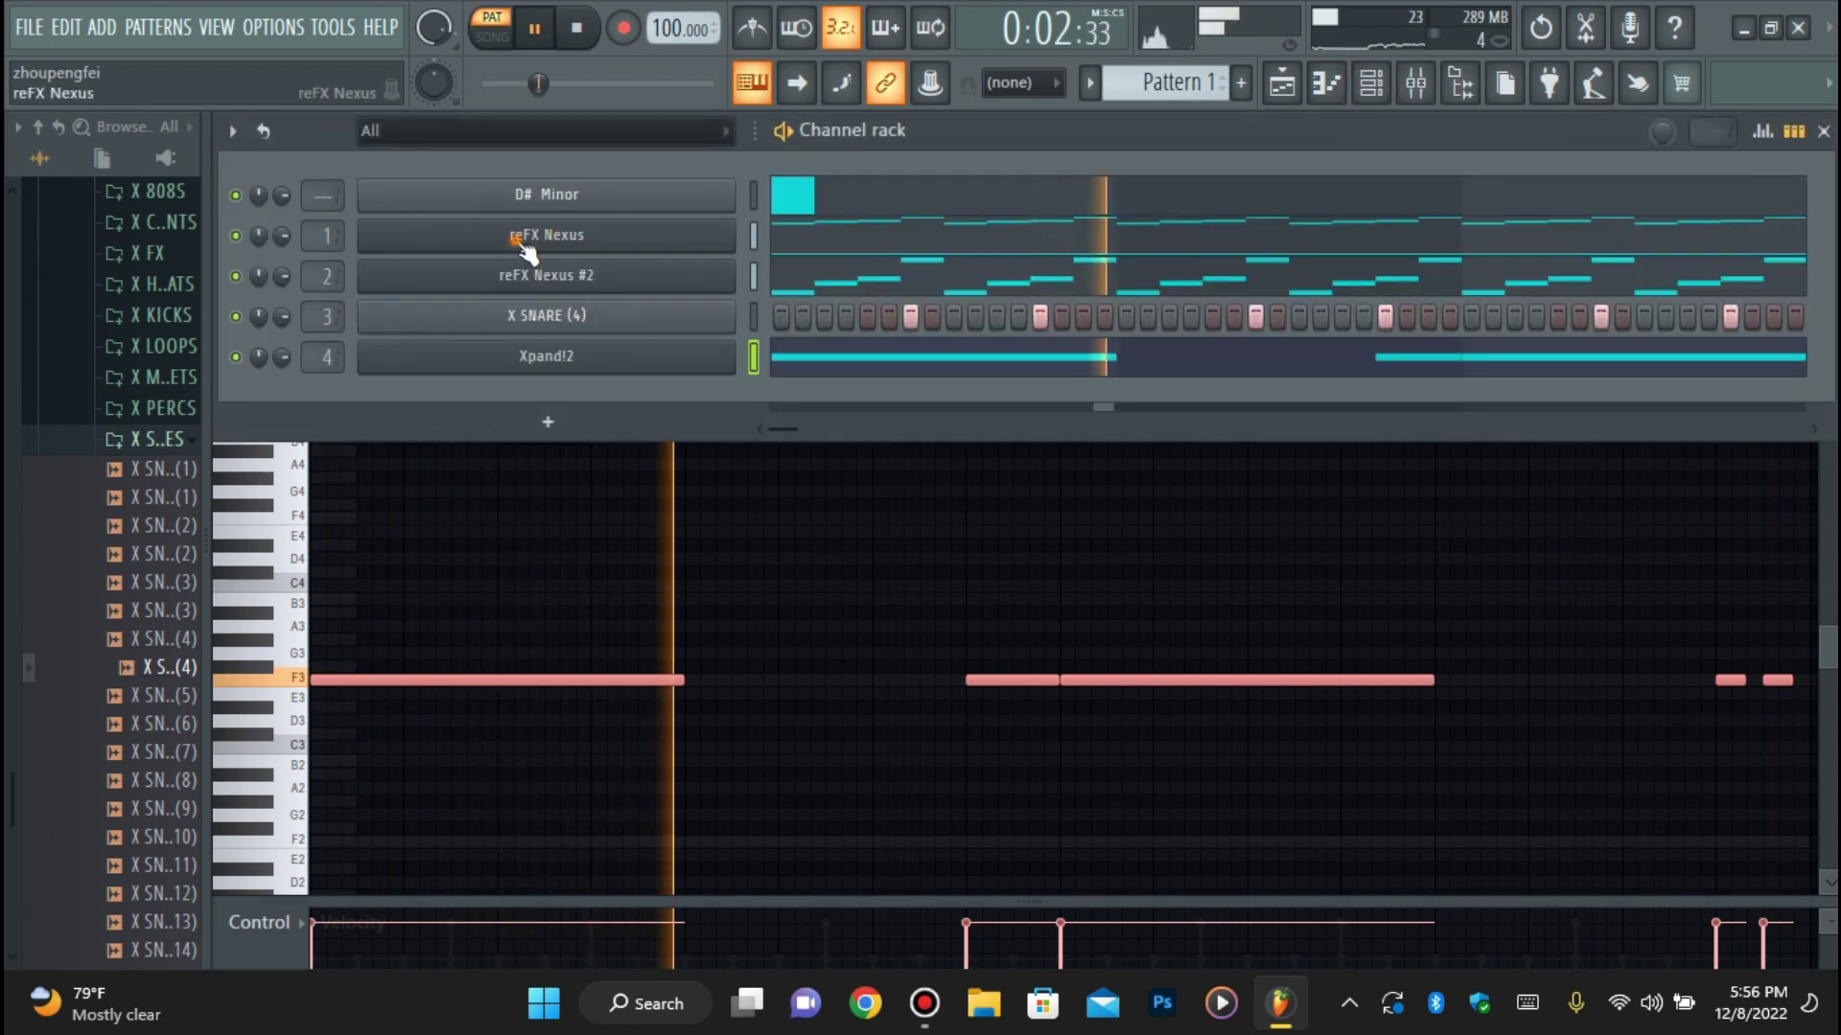
{"action": "left_click", "coordinate": [546, 235]}
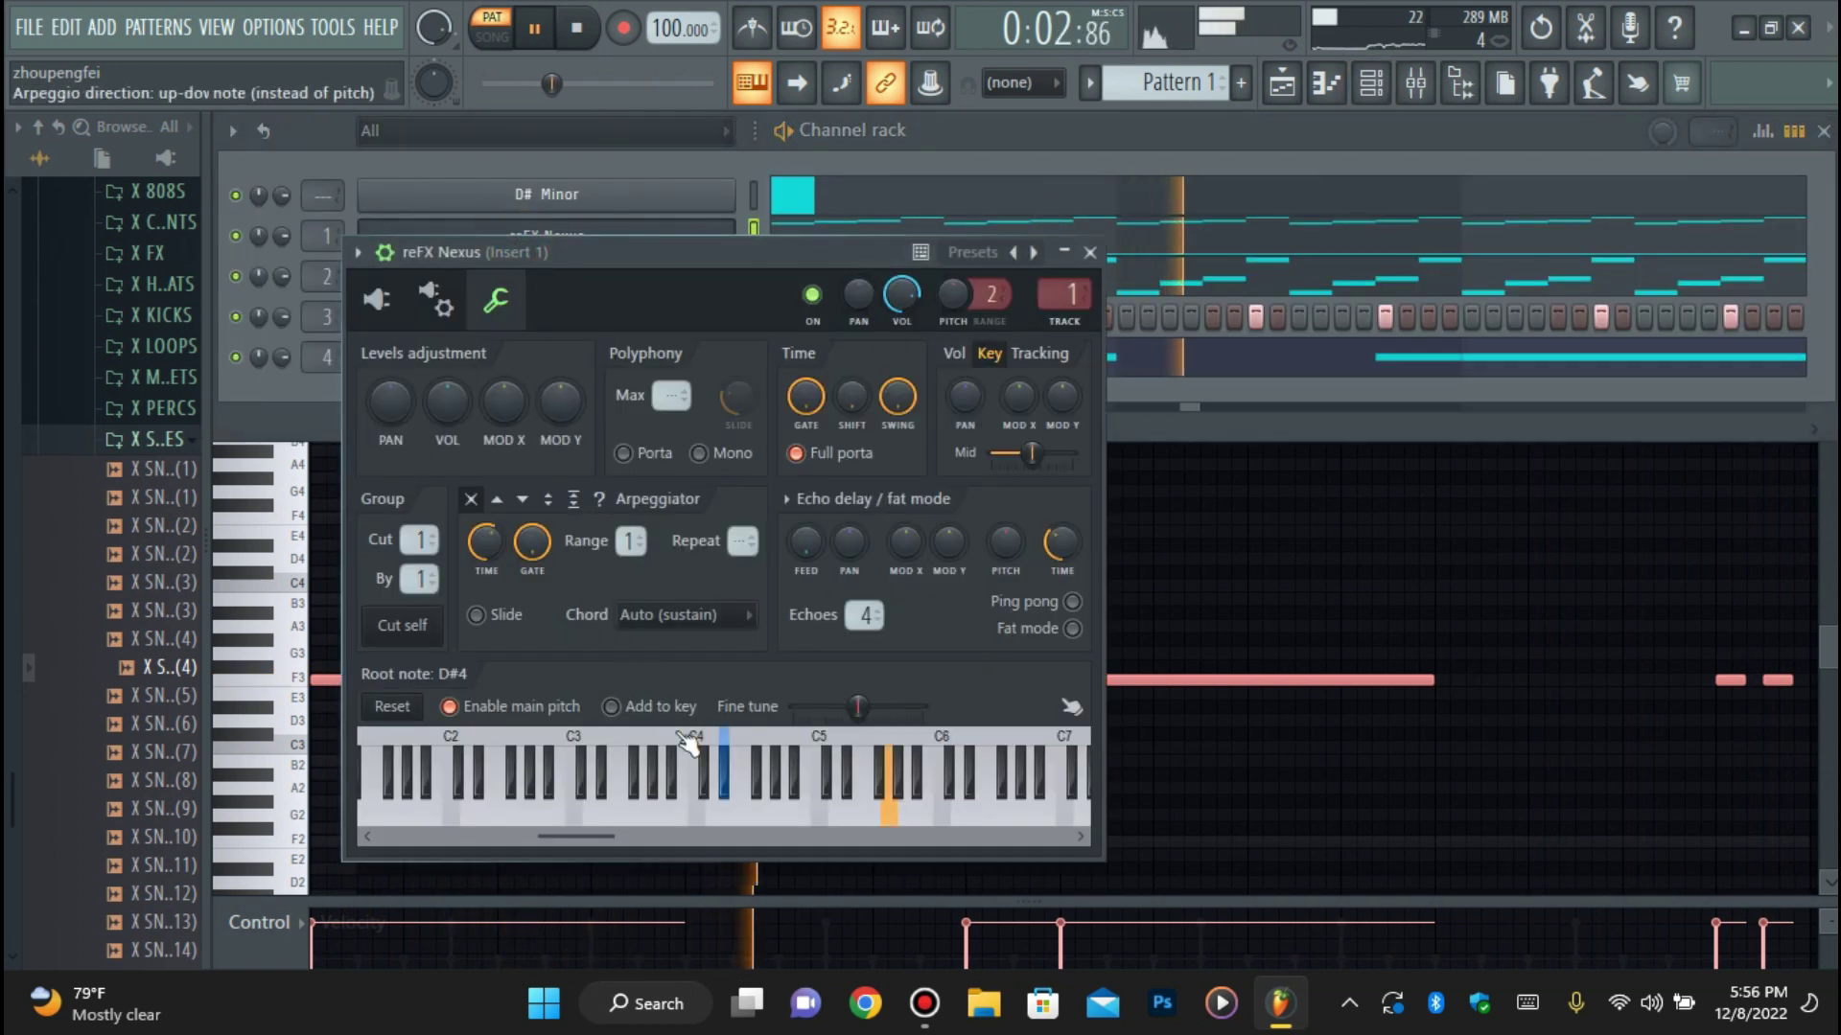
{"action": "left_click", "coordinate": [289, 414]}
{"action": "left_click", "coordinate": [546, 276]}
{"action": "left_click", "coordinate": [767, 788]}
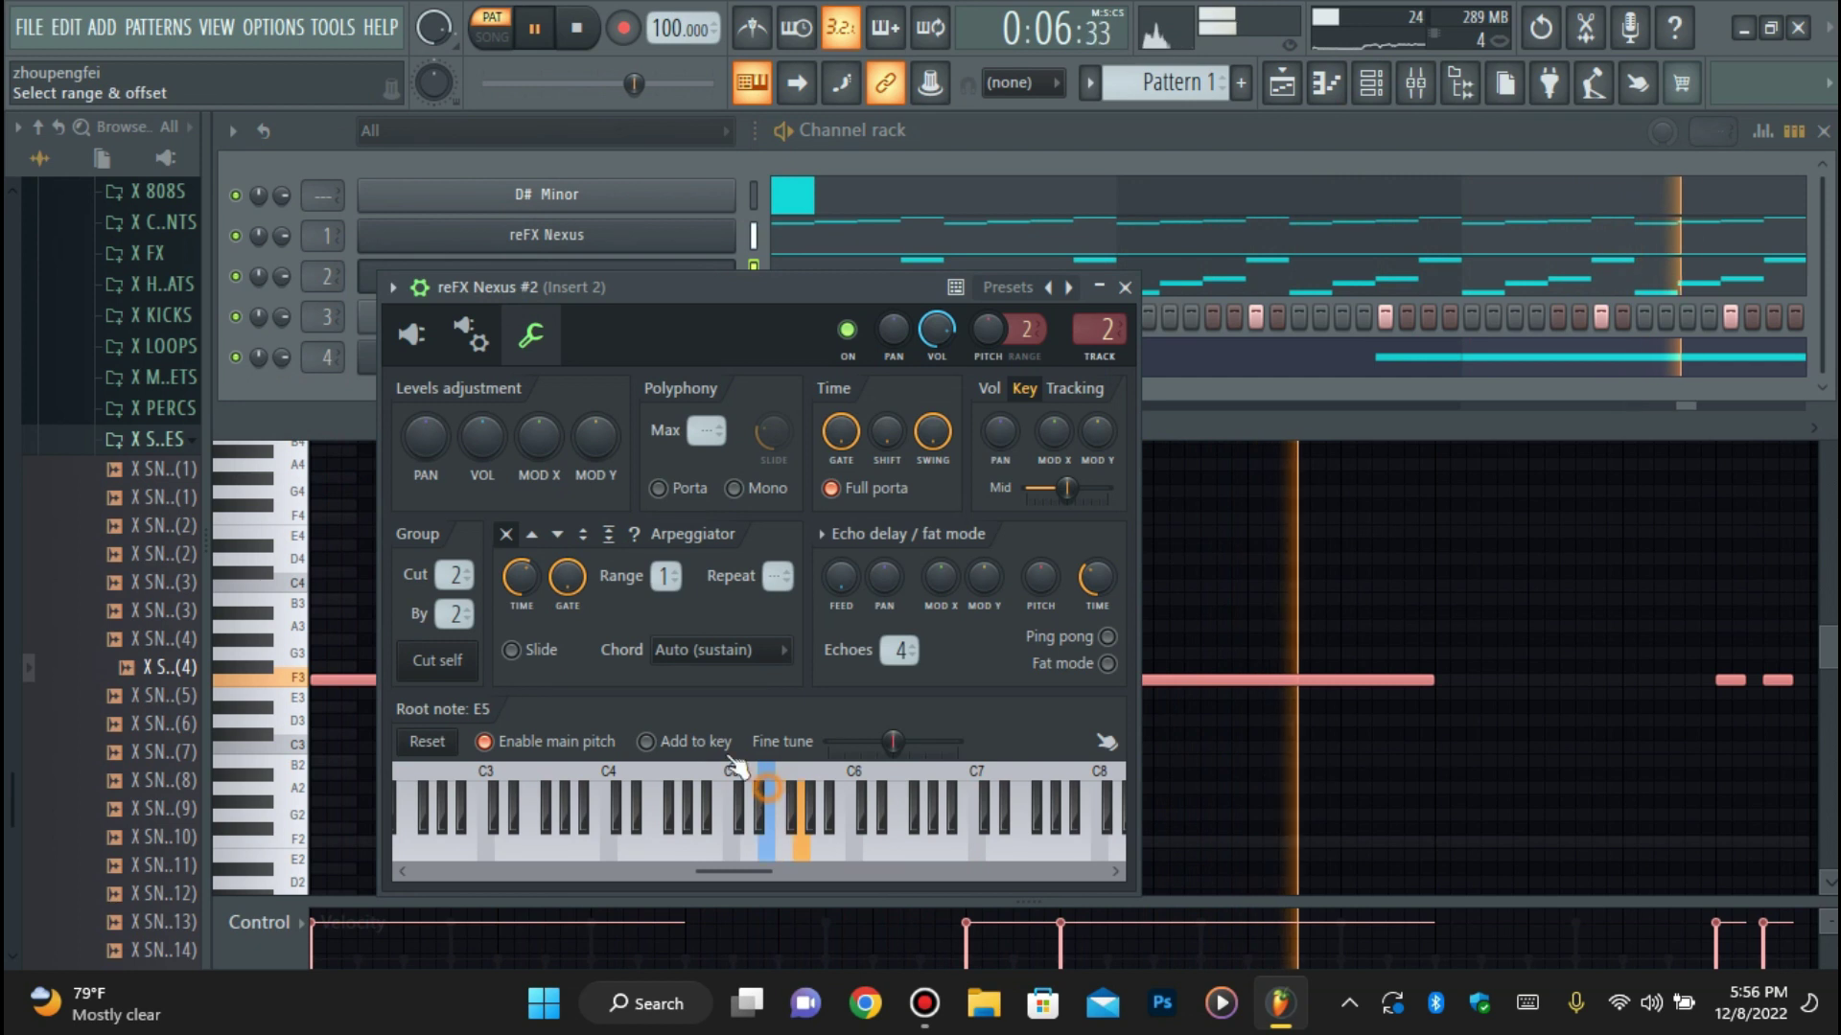
Set the Xpand!2 channel's root note to E4 in its detailed channel settings.
{"action": "left_click", "coordinate": [278, 414]}
{"action": "left_click", "coordinate": [411, 358]}
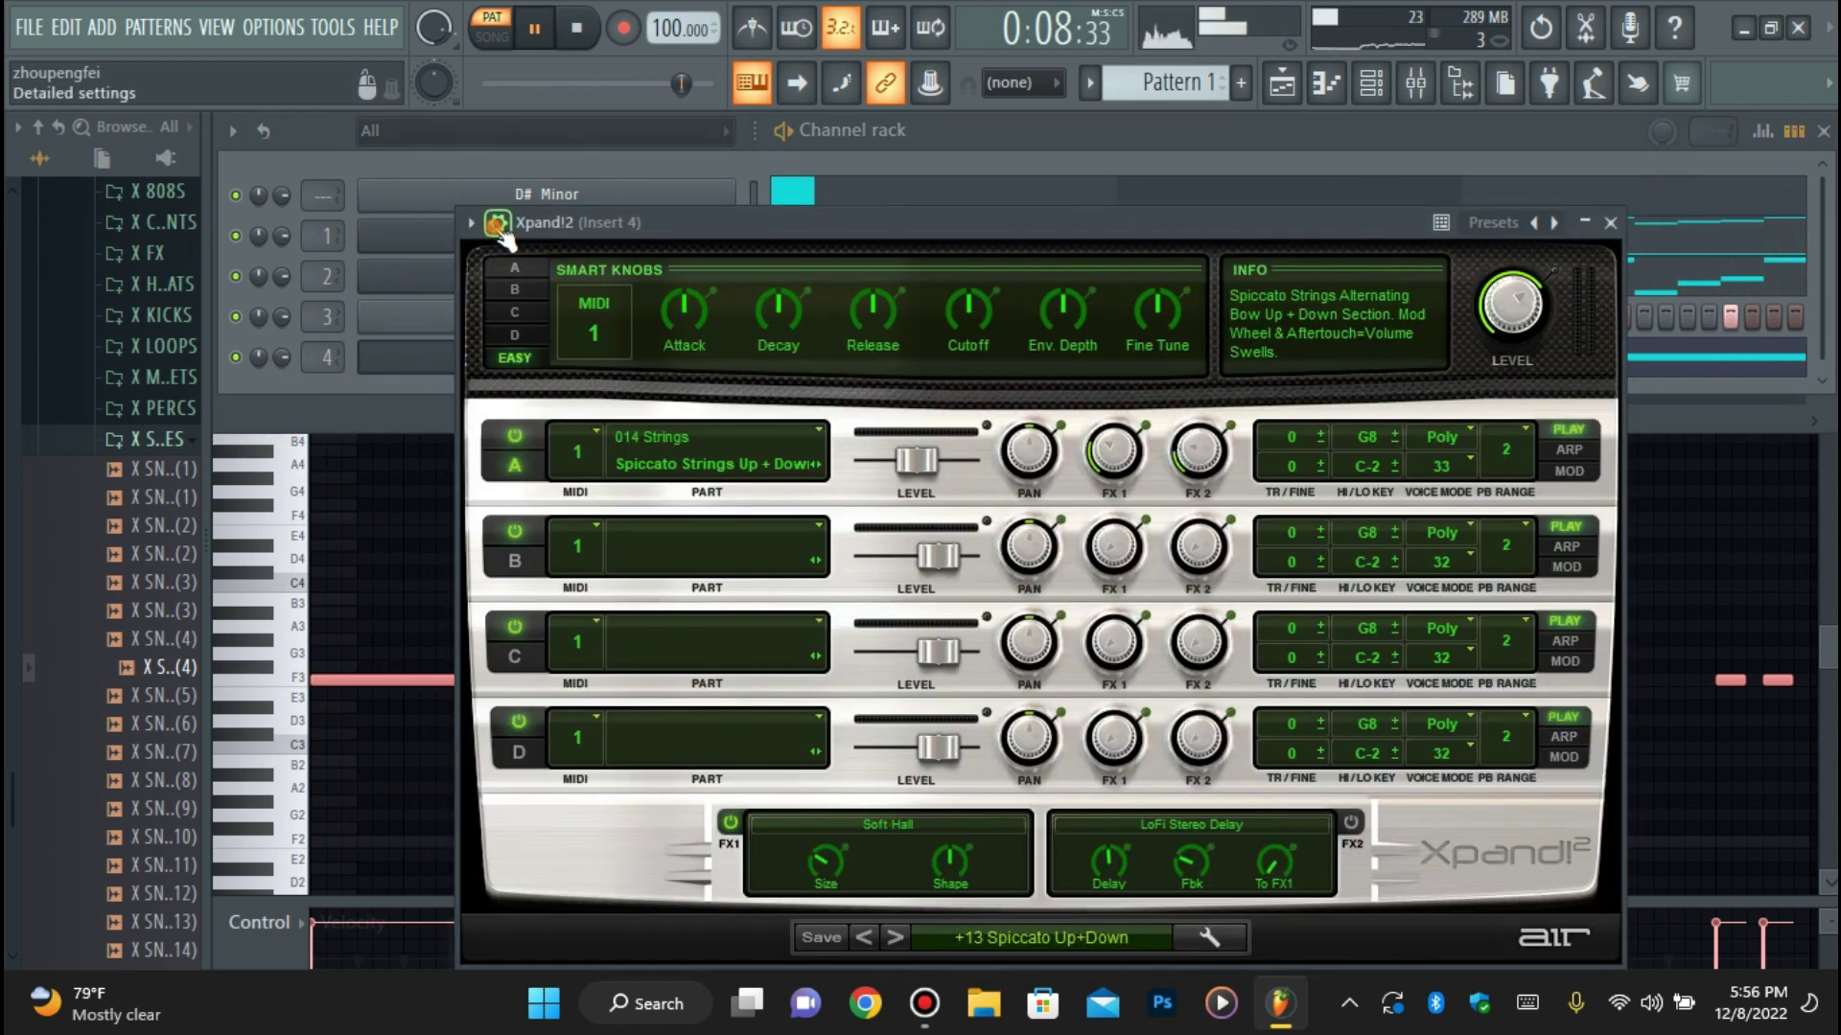
{"action": "left_click", "coordinate": [497, 226]}
{"action": "left_click", "coordinate": [850, 714]}
{"action": "left_click", "coordinate": [401, 358]}
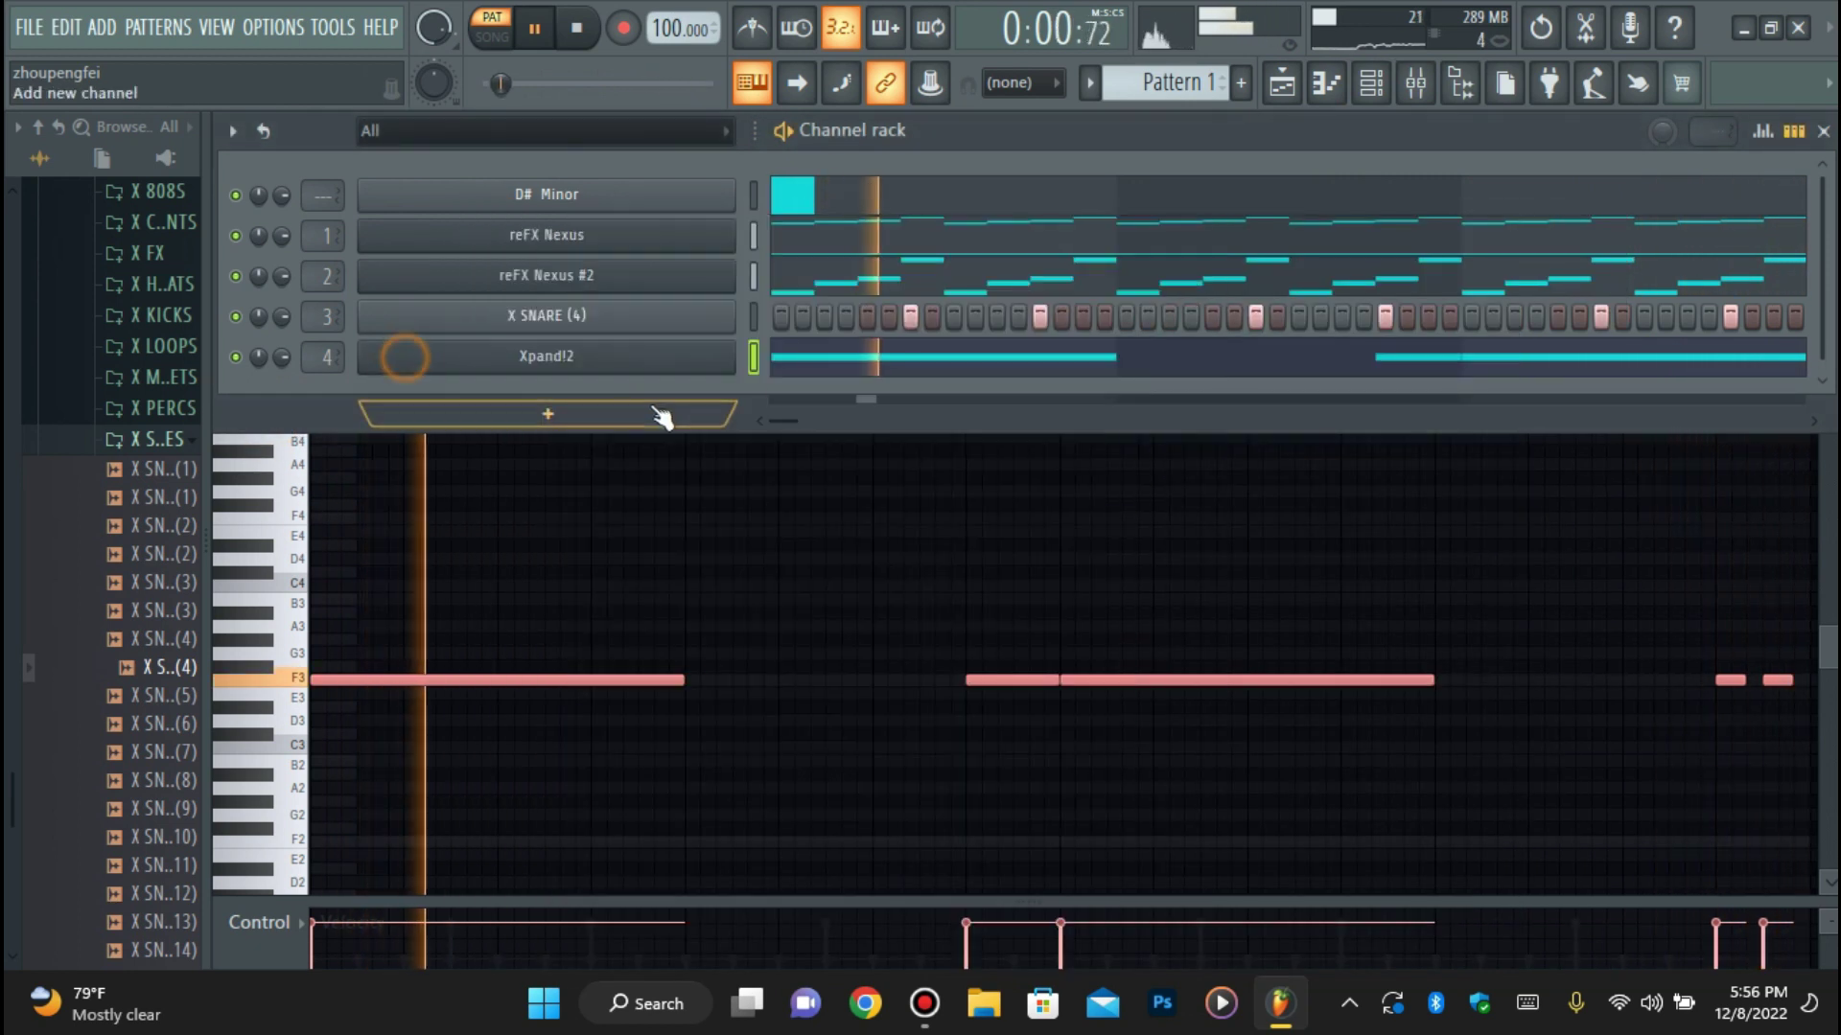
Transpose all the Xpand!2 notes back down an octave to F2 and restart the pattern.
{"action": "left_click", "coordinate": [1327, 85]}
{"action": "key", "text": "space"}
{"action": "key", "text": "ctrl+Down"}
{"action": "key", "text": "space"}
{"action": "left_click", "coordinate": [1386, 89]}
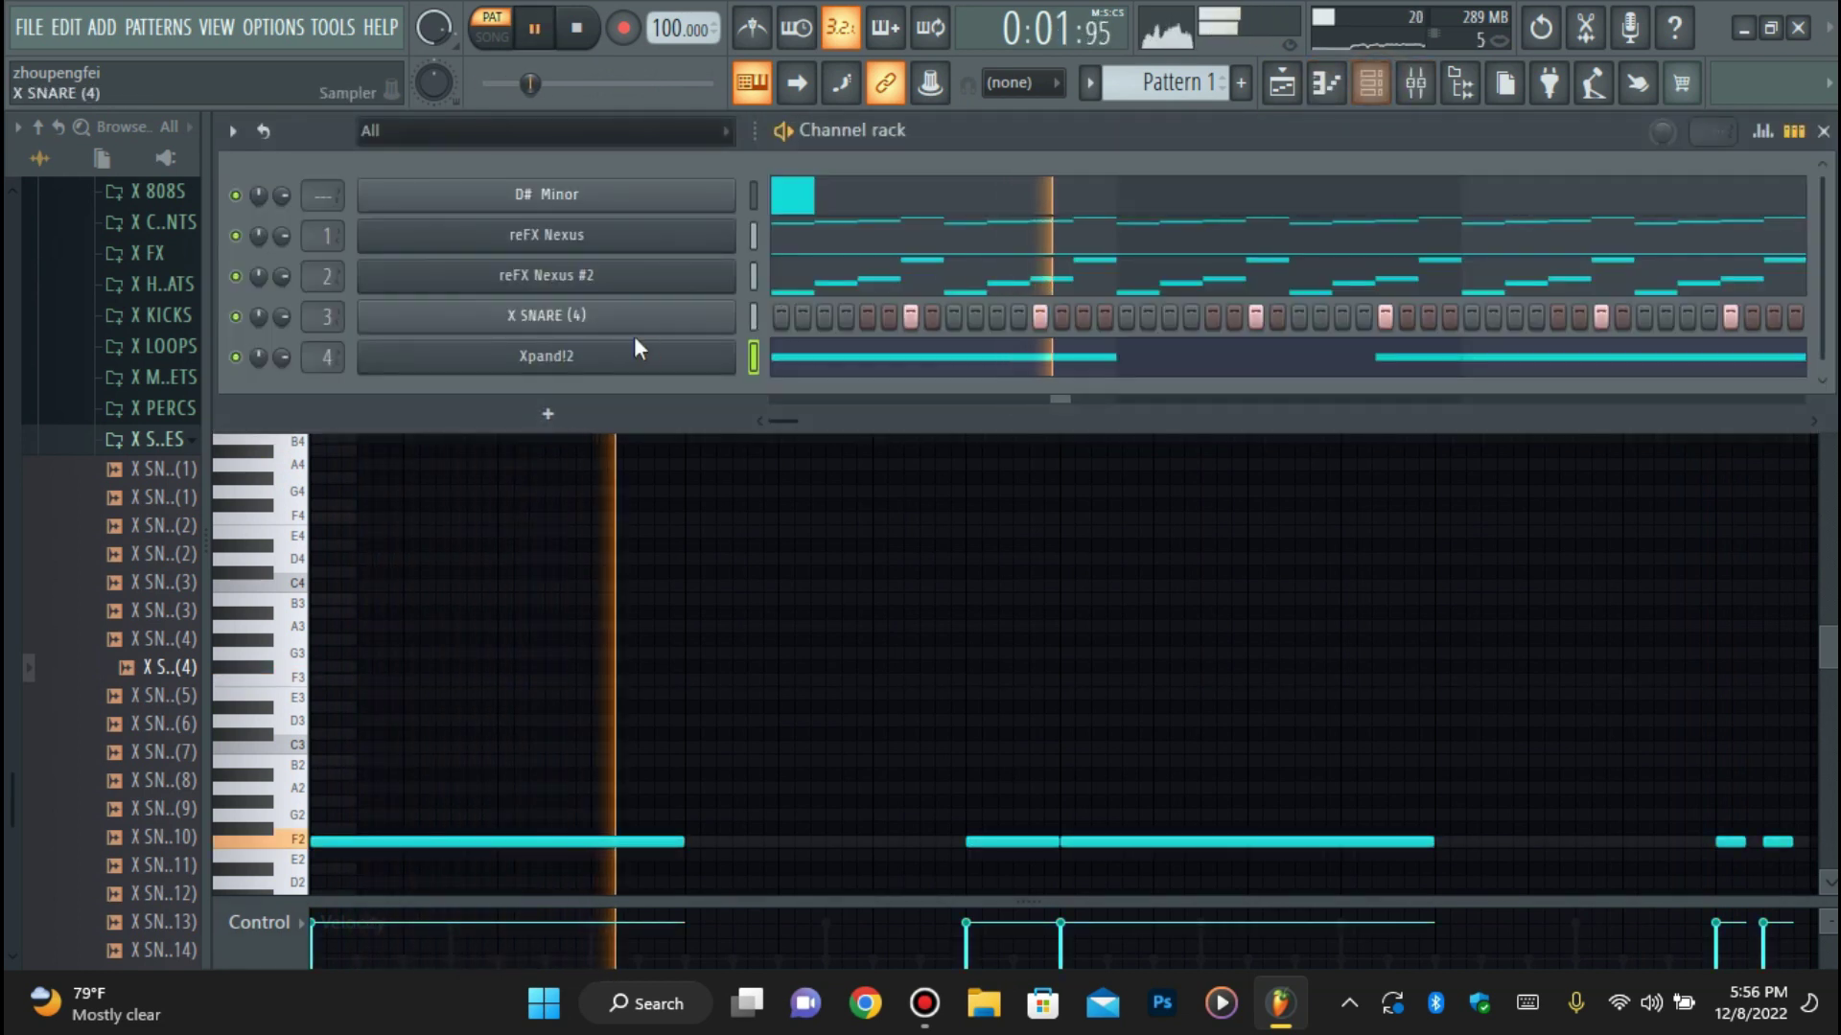
On mixer track Insert 4, add Fruity parametric EQ 2 with one band pulled down, and Fruity Reeverb 2 in the second slot.
{"action": "left_click", "coordinate": [158, 438]}
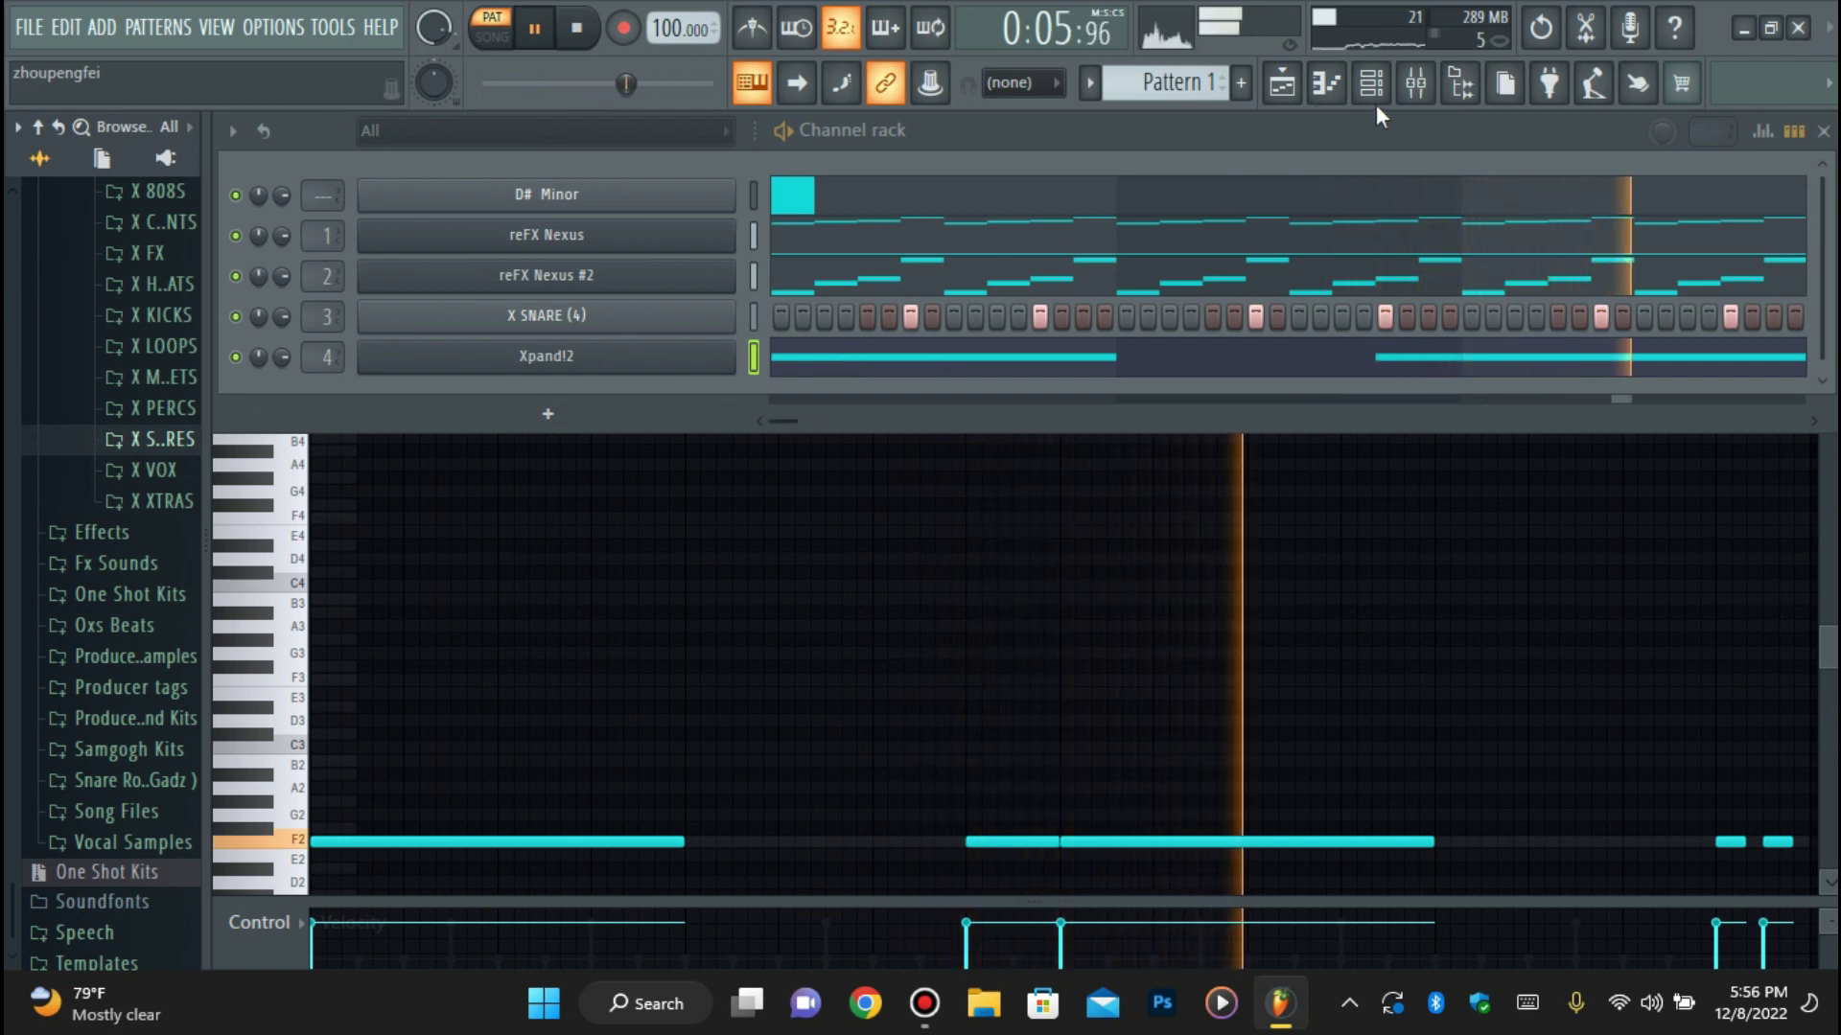
{"action": "left_click", "coordinate": [1418, 84]}
{"action": "left_click", "coordinate": [1633, 218]}
{"action": "left_click", "coordinate": [1001, 383]}
{"action": "left_click_drag", "start_coordinate": [508, 549], "coordinate": [503, 712]}
{"action": "key", "text": "space"}
{"action": "left_click", "coordinate": [1627, 210]}
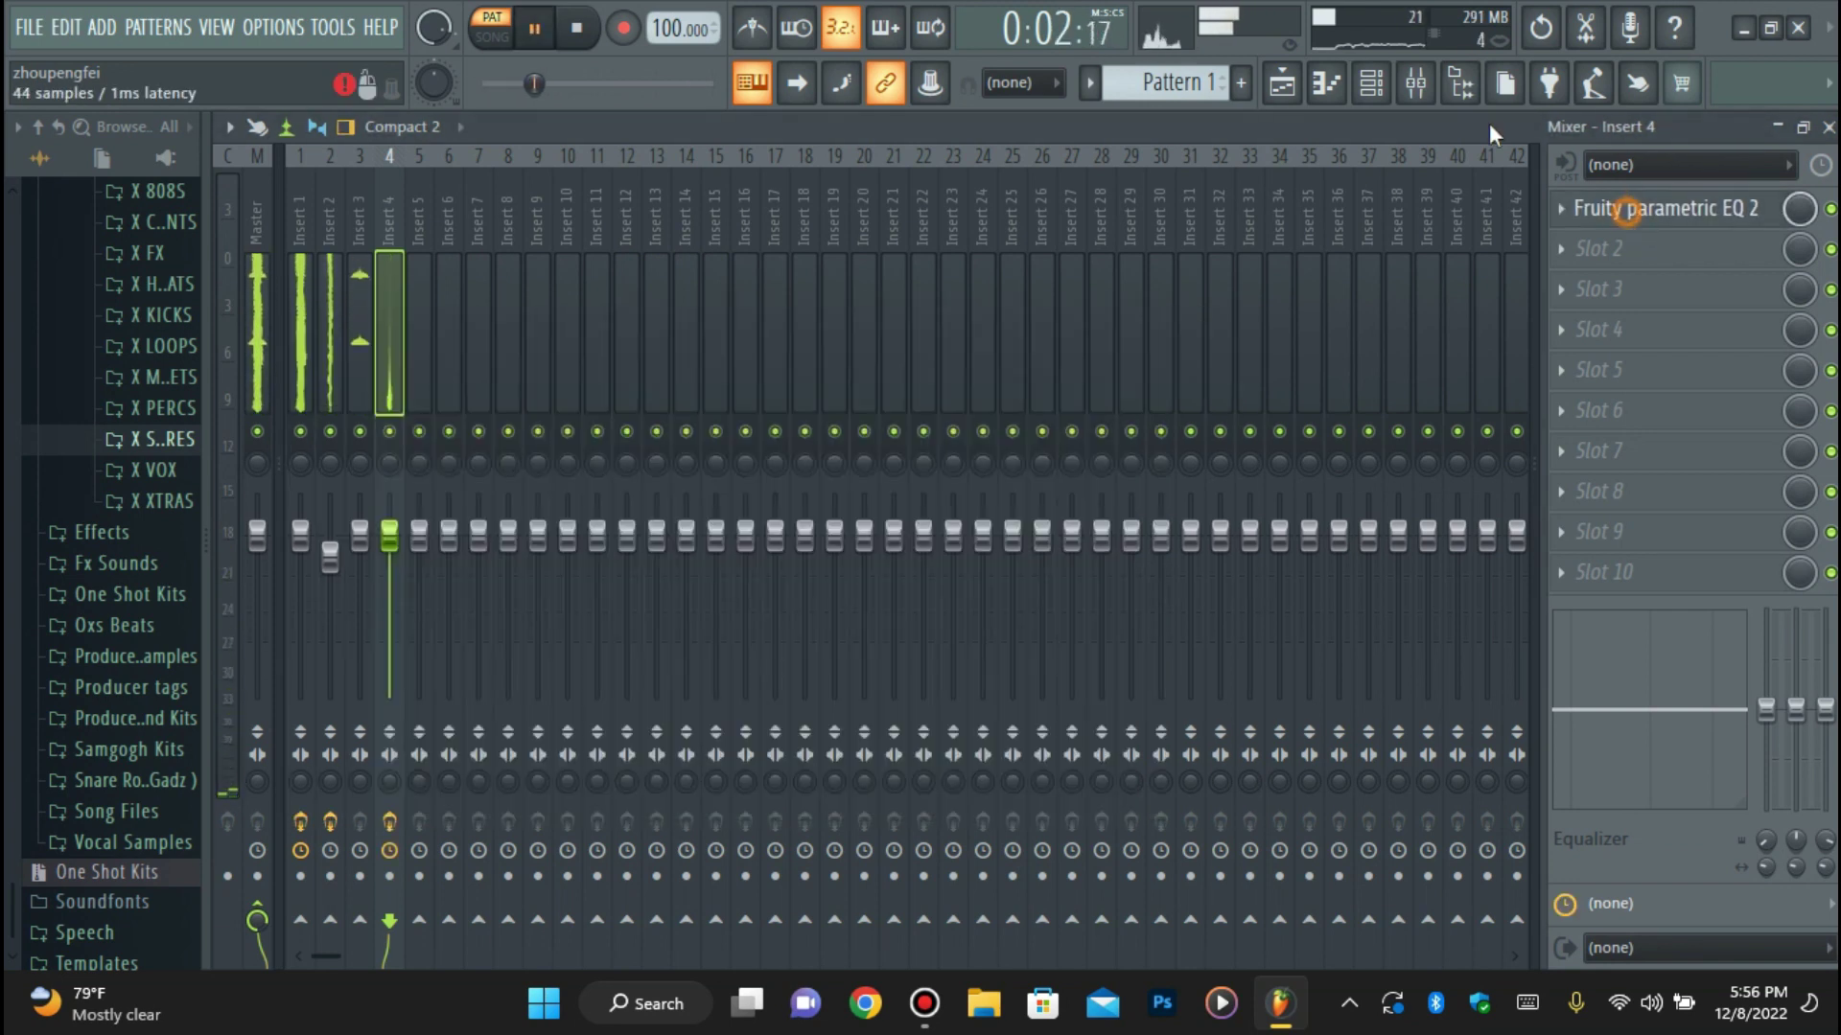
{"action": "left_click", "coordinate": [1599, 248]}
{"action": "left_click", "coordinate": [475, 351]}
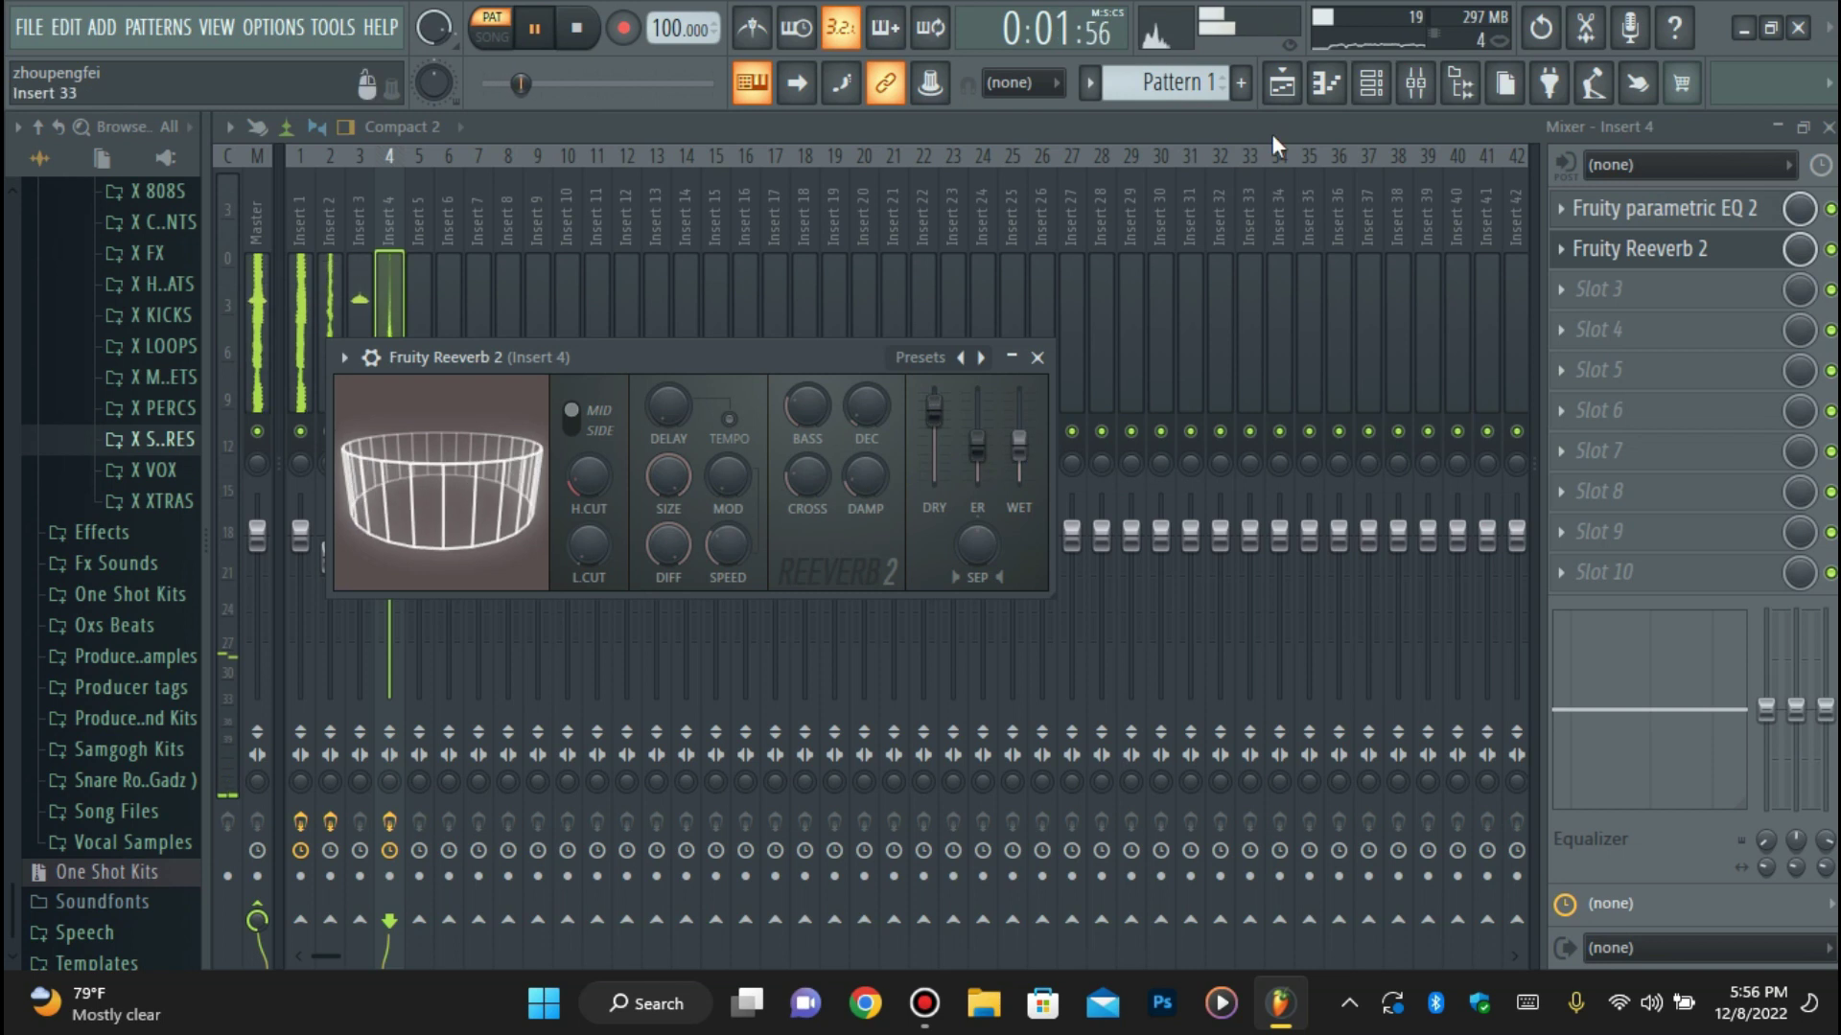
Split the short F2 note on the last beat of bar 2 into two half-beat F2 notes in Xpand!2's piano roll.
{"action": "left_click", "coordinate": [1326, 84]}
{"action": "scroll", "coordinate": [1259, 460], "scroll_direction": "down", "scroll_amount": 1}
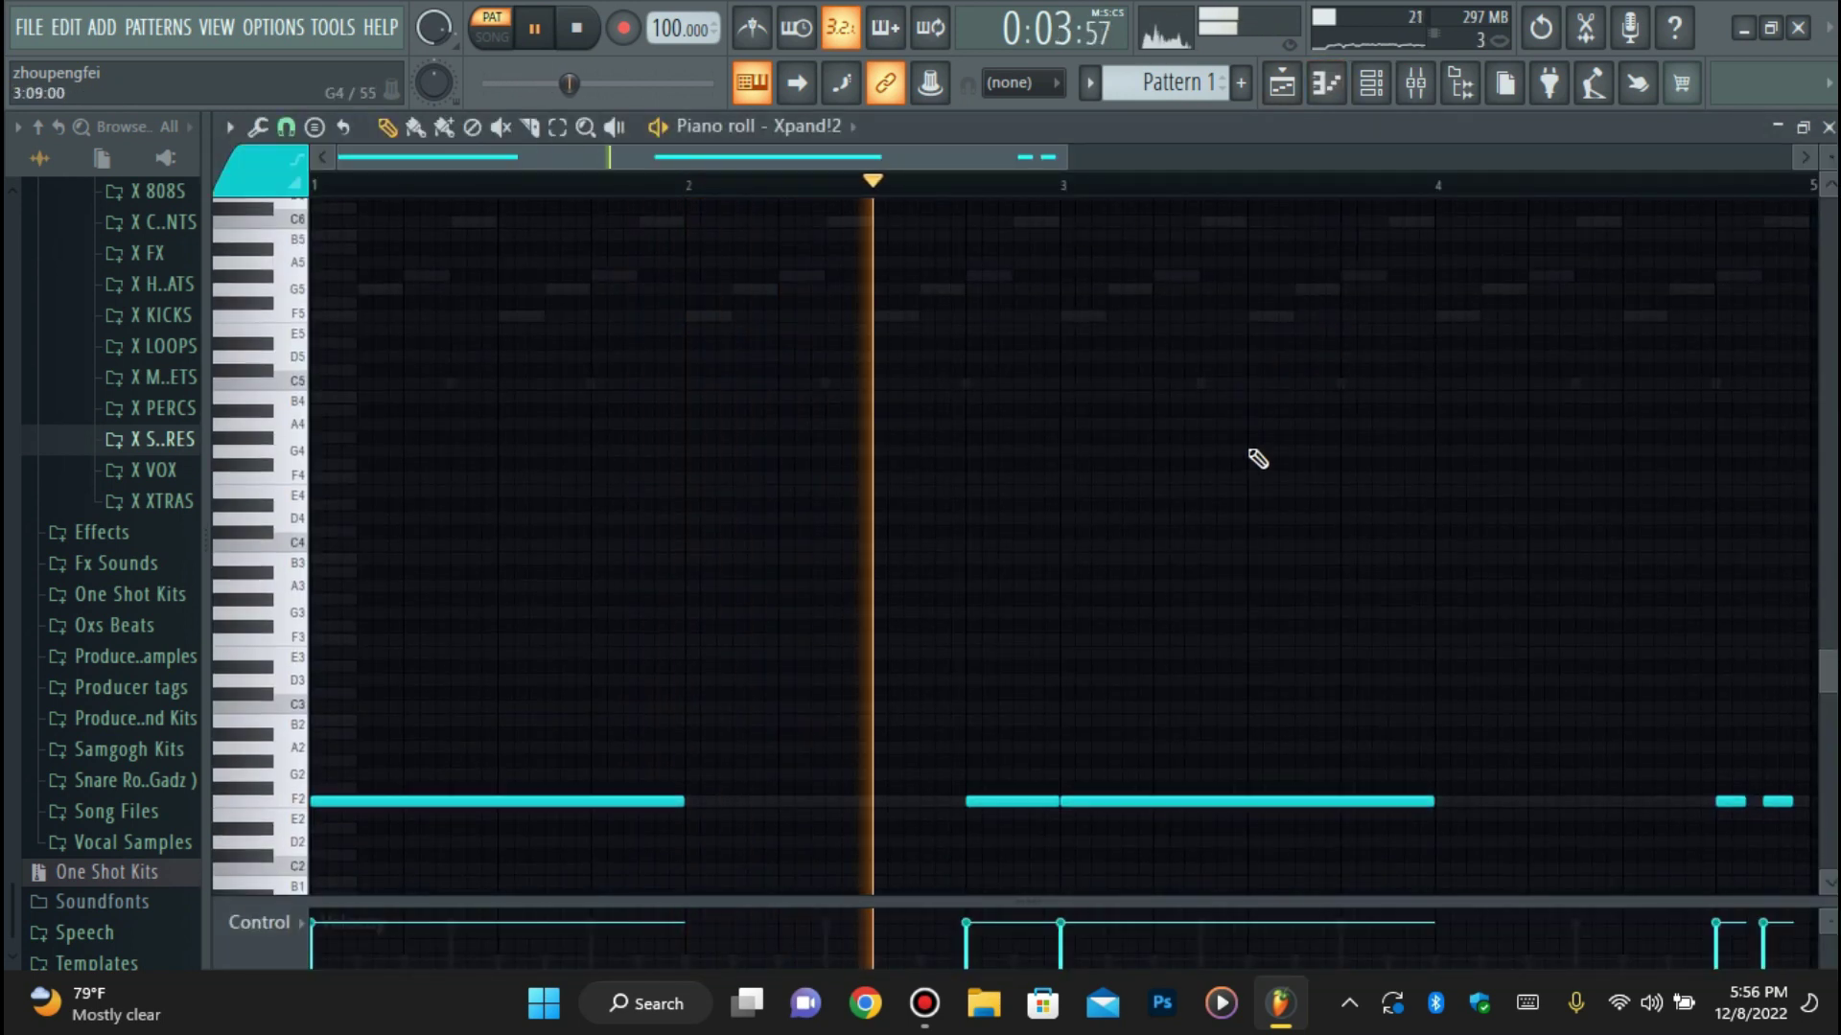
{"action": "key", "text": "space"}
{"action": "left_click_drag", "start_coordinate": [1051, 799], "coordinate": [1004, 813]}
{"action": "left_click", "coordinate": [1026, 801]}
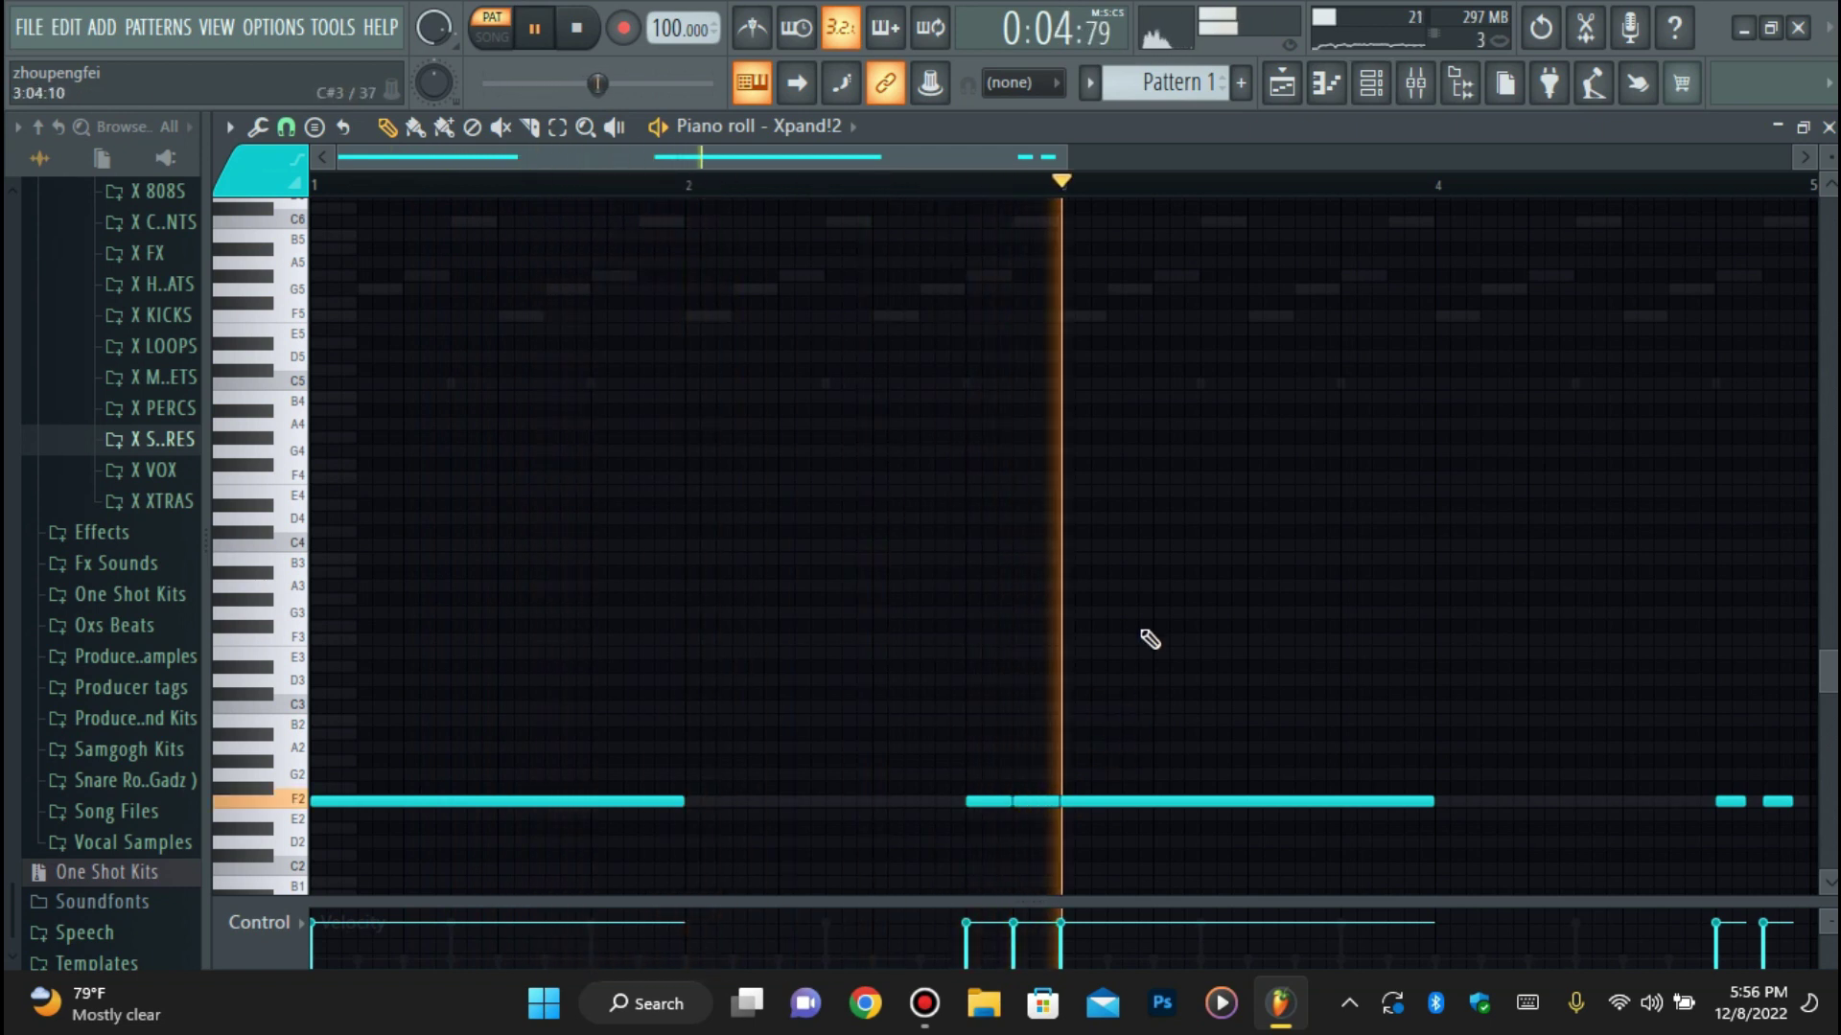
{"action": "key", "text": "space"}
Listen to the full pattern from the channel rack and check the reFX Nexus channel's root note setting.
{"action": "left_click", "coordinate": [1369, 84]}
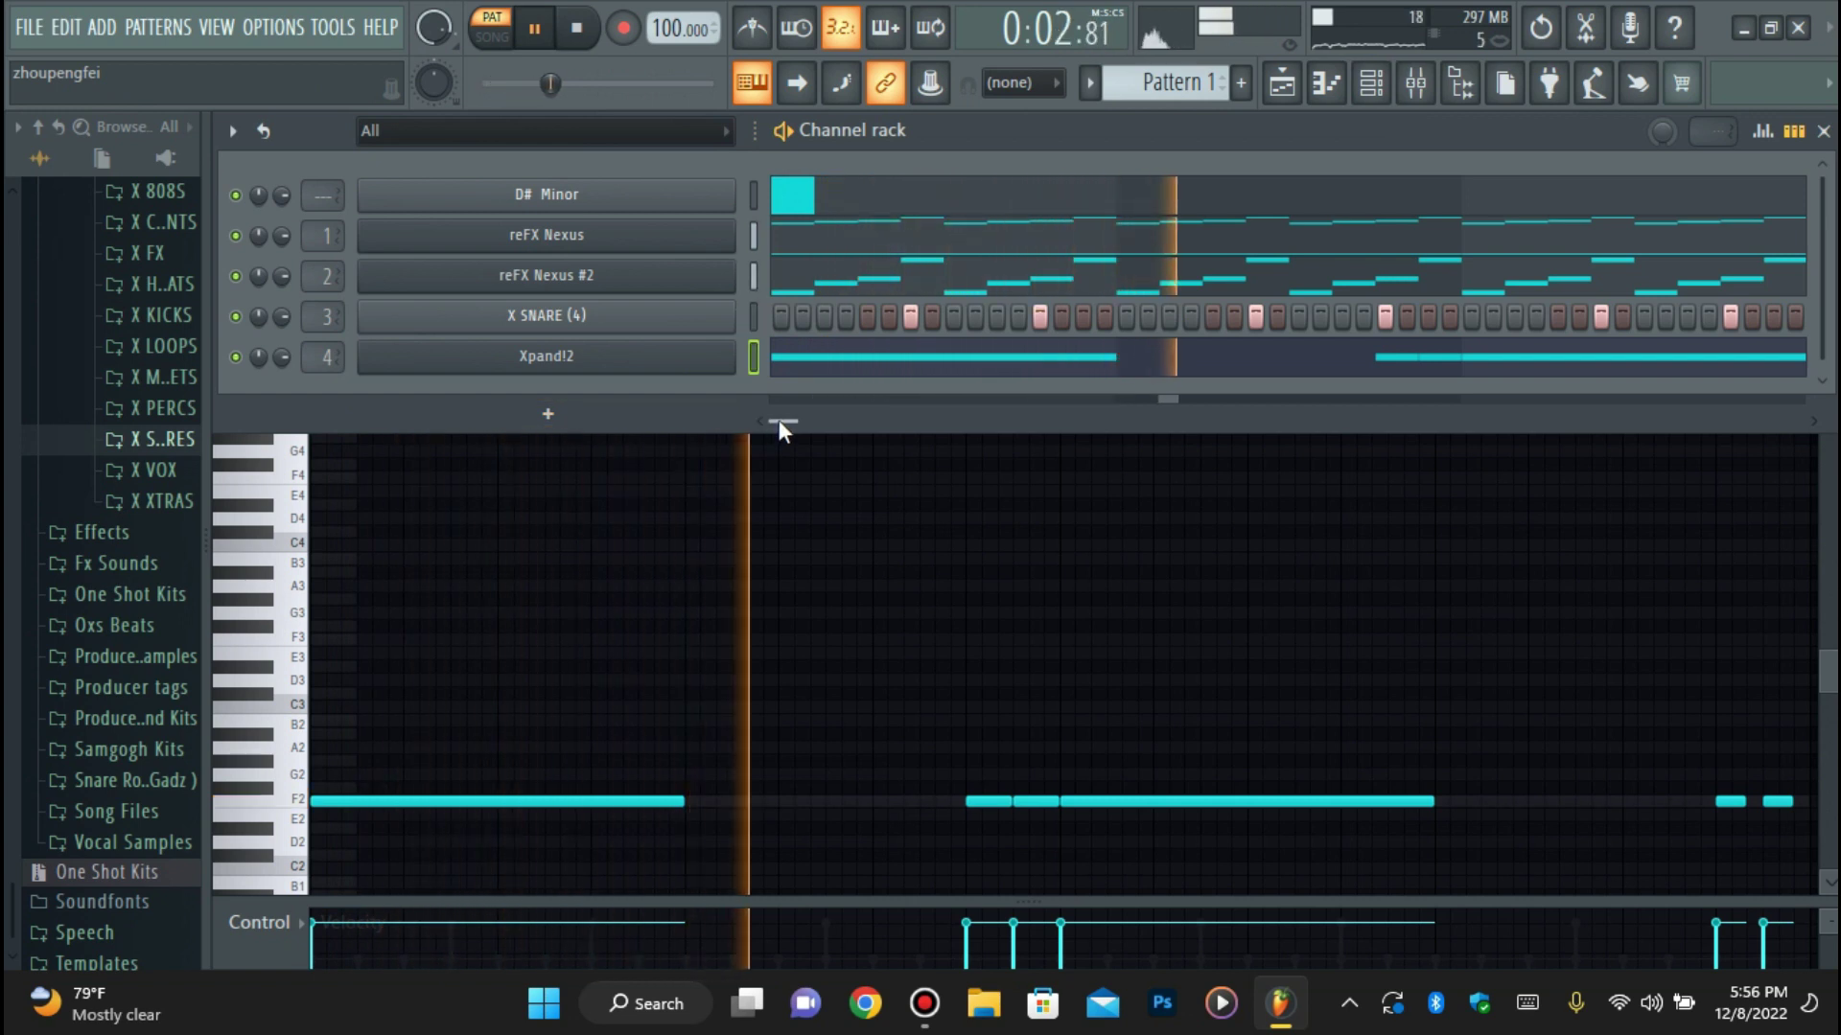
{"action": "key", "text": "space"}
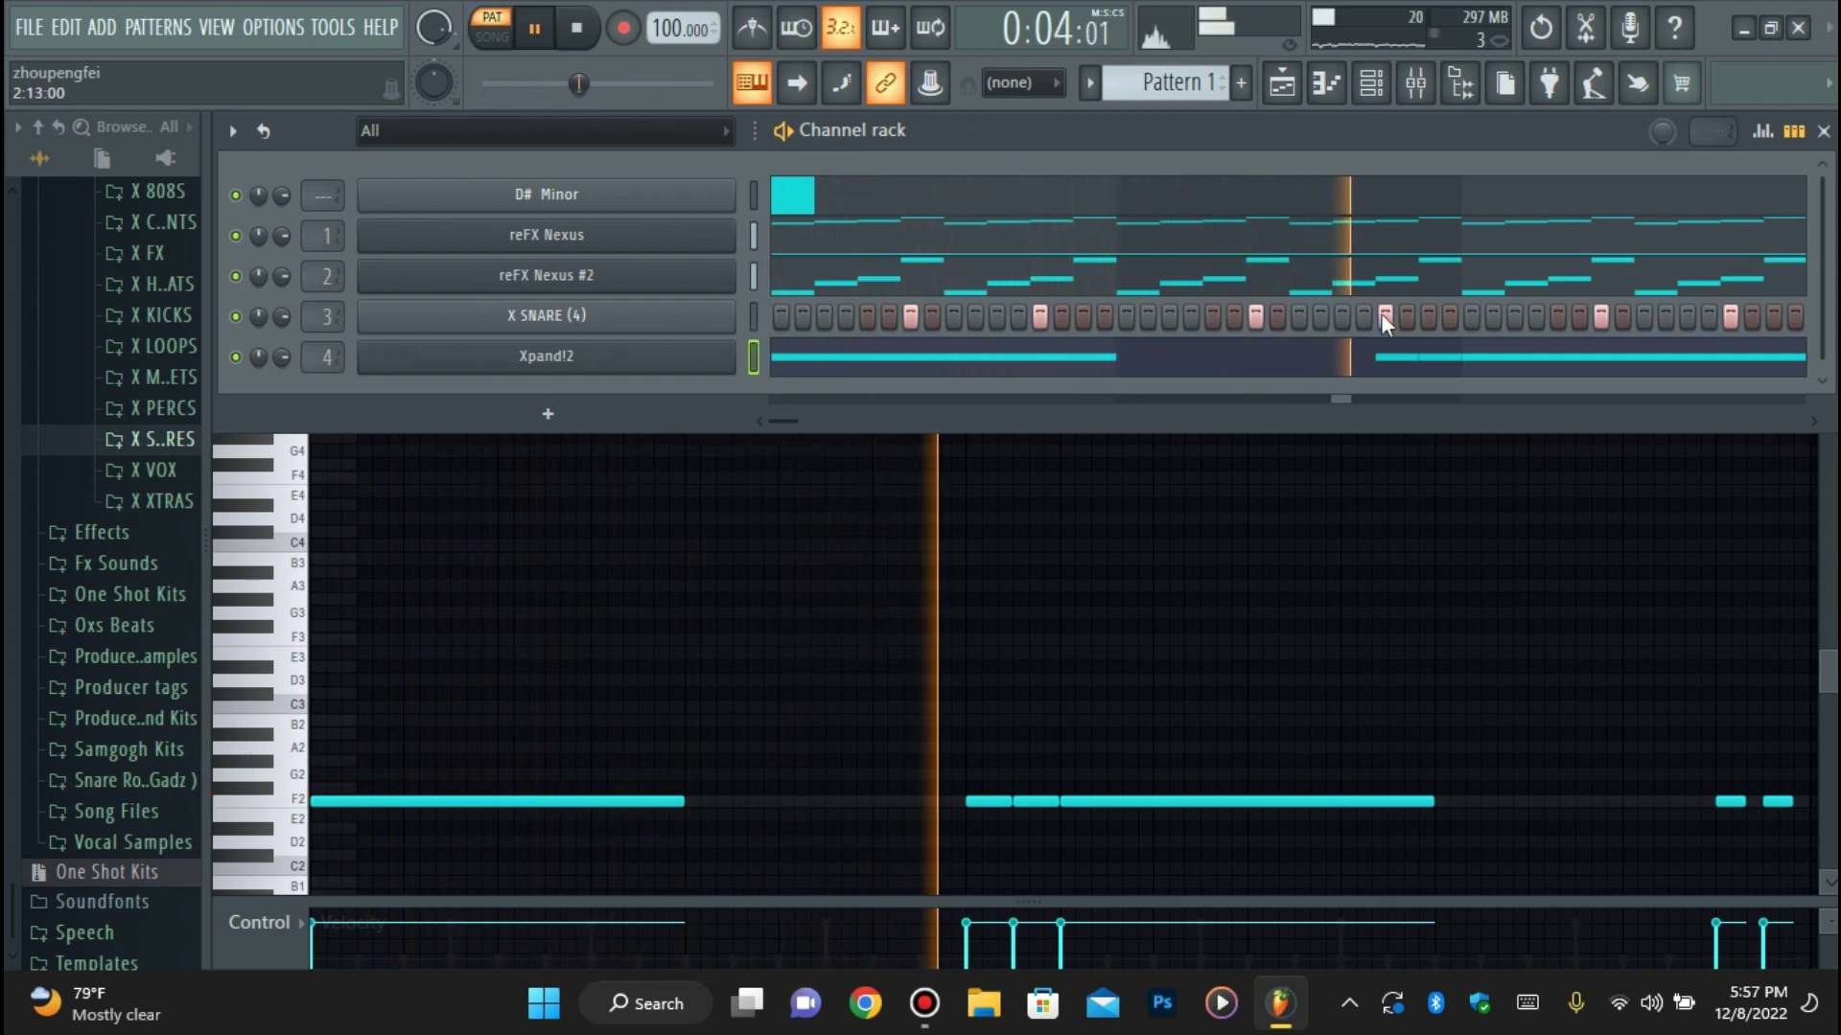
{"action": "key", "text": "space"}
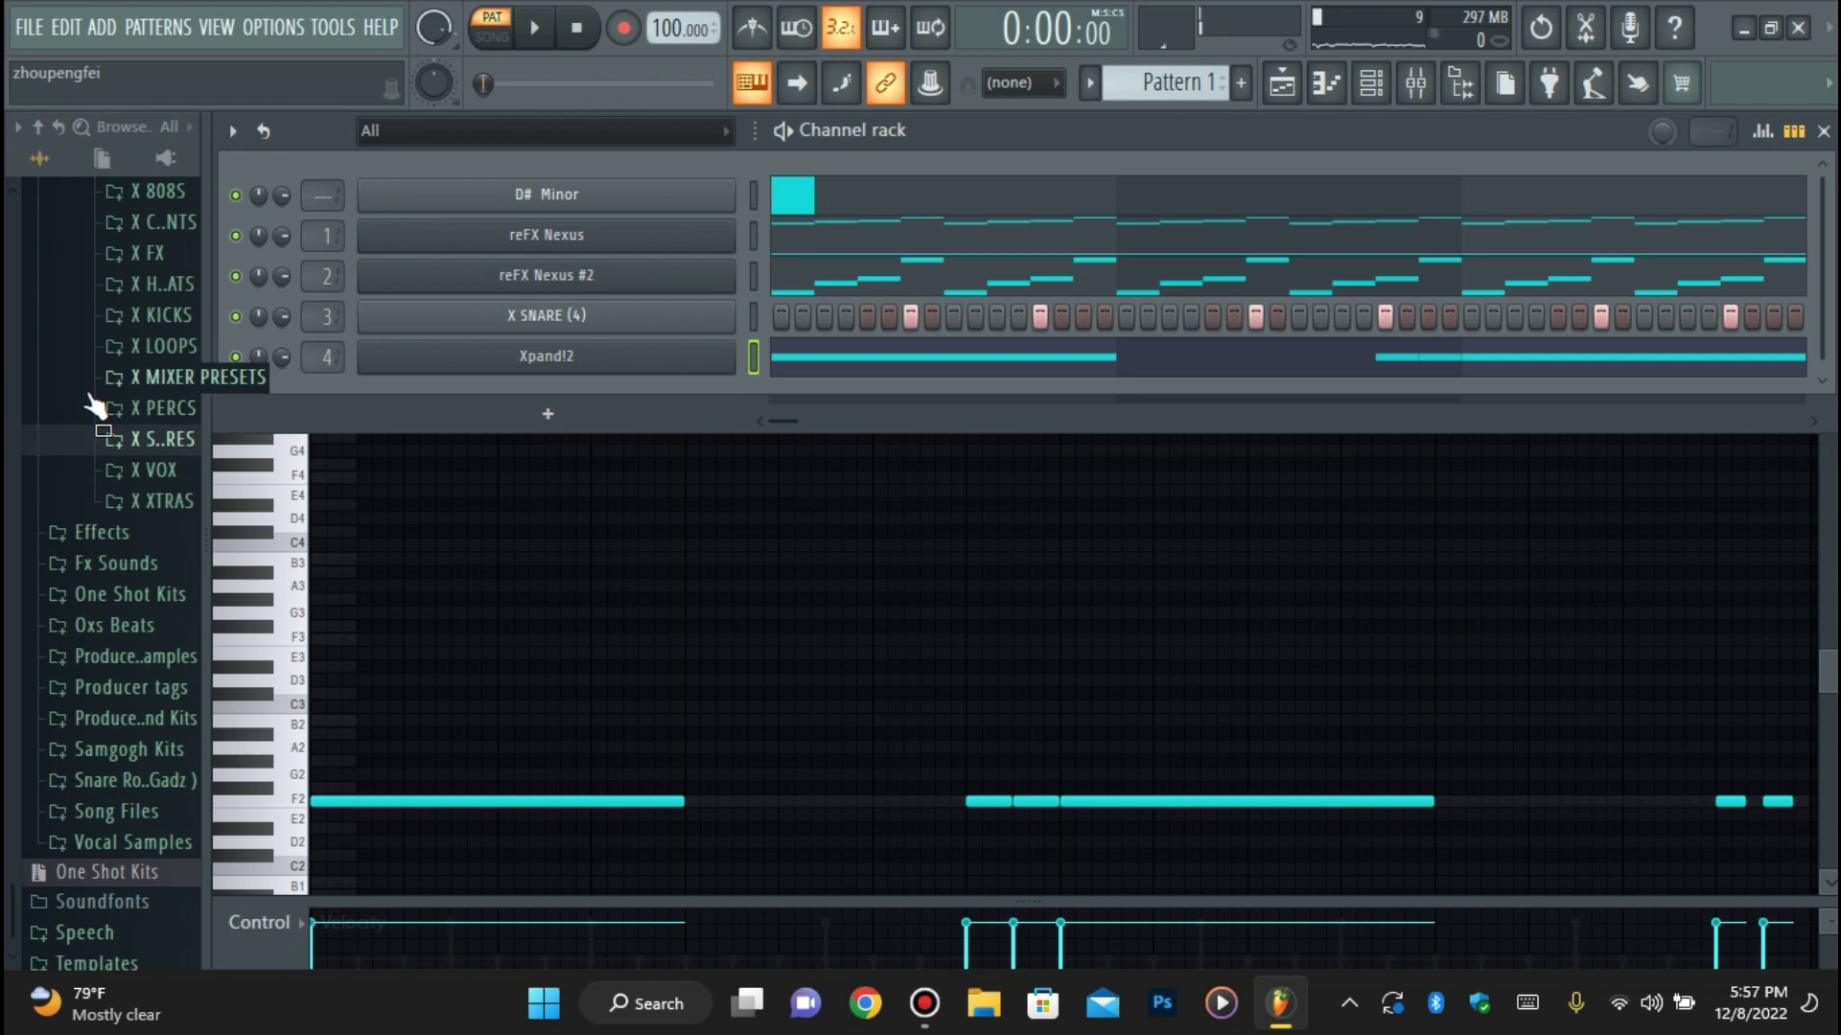
{"action": "scroll", "coordinate": [111, 364], "scroll_direction": "up", "scroll_amount": 4}
{"action": "left_click", "coordinate": [592, 235]}
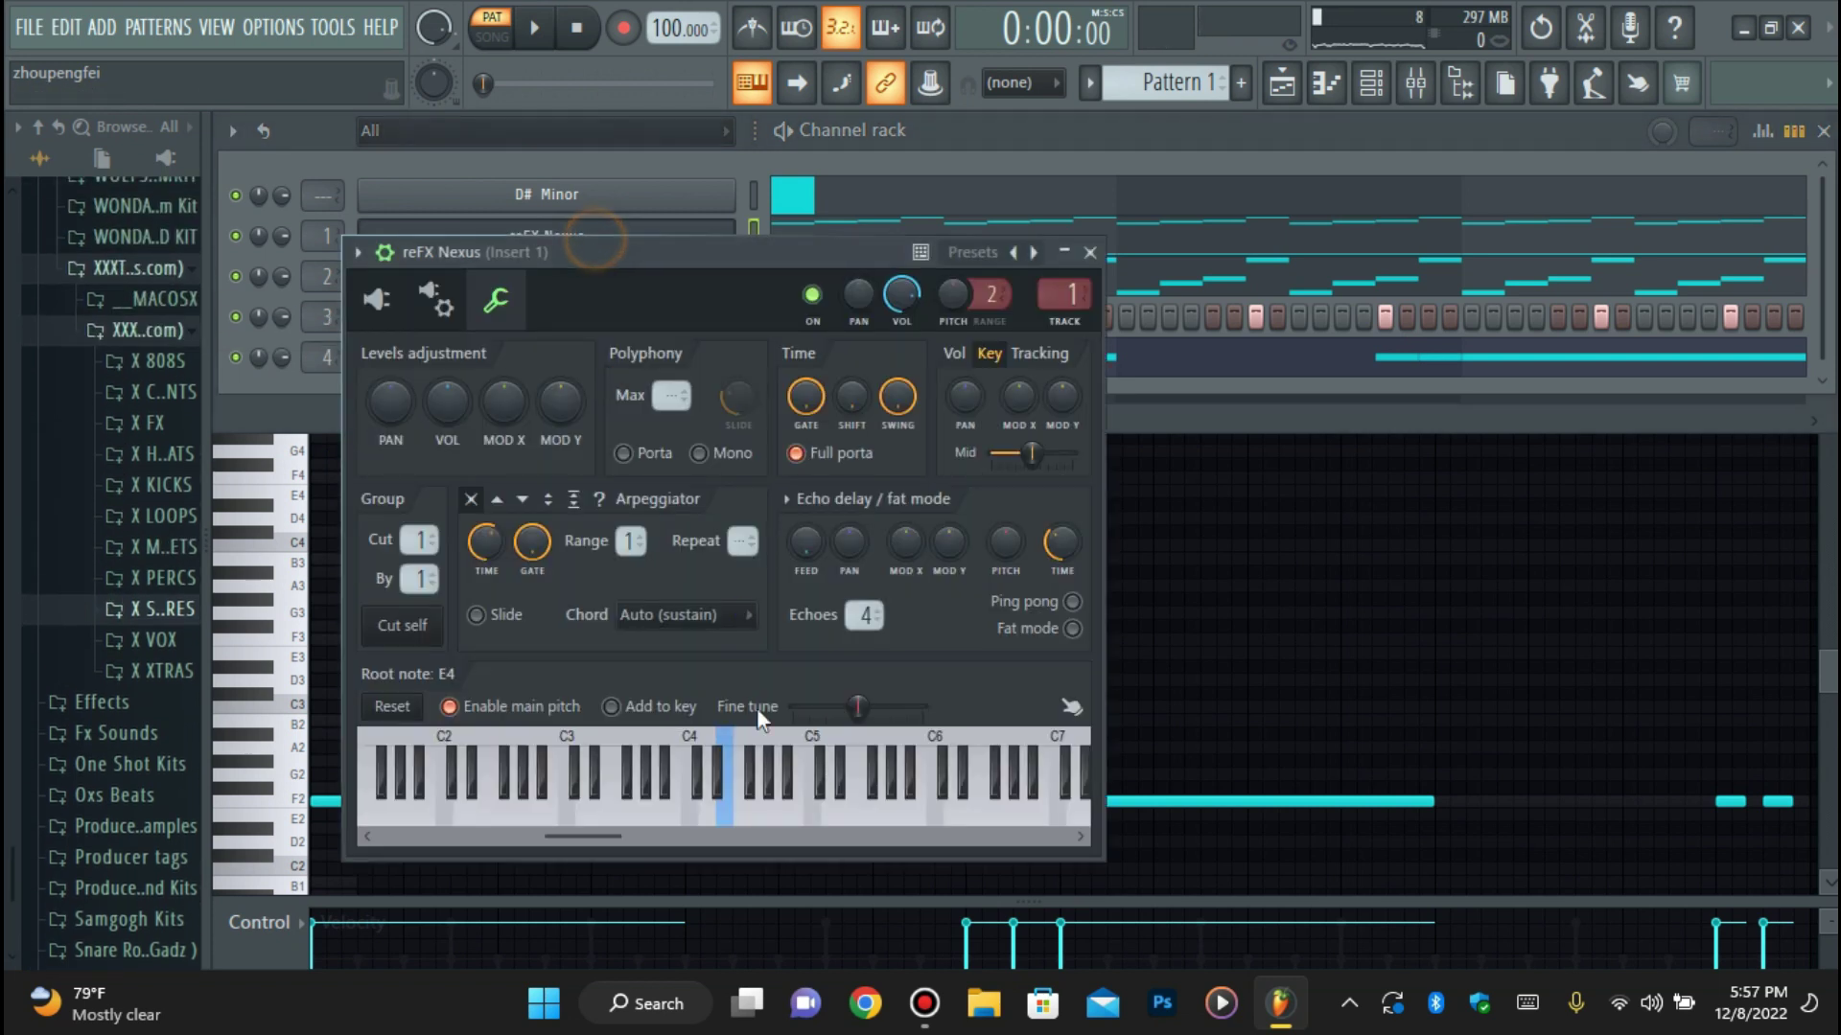
Load the +01 Bigger Legato Strings preset from the 16 Strings category in Xpand!2 and play it.
{"action": "left_click", "coordinate": [470, 383]}
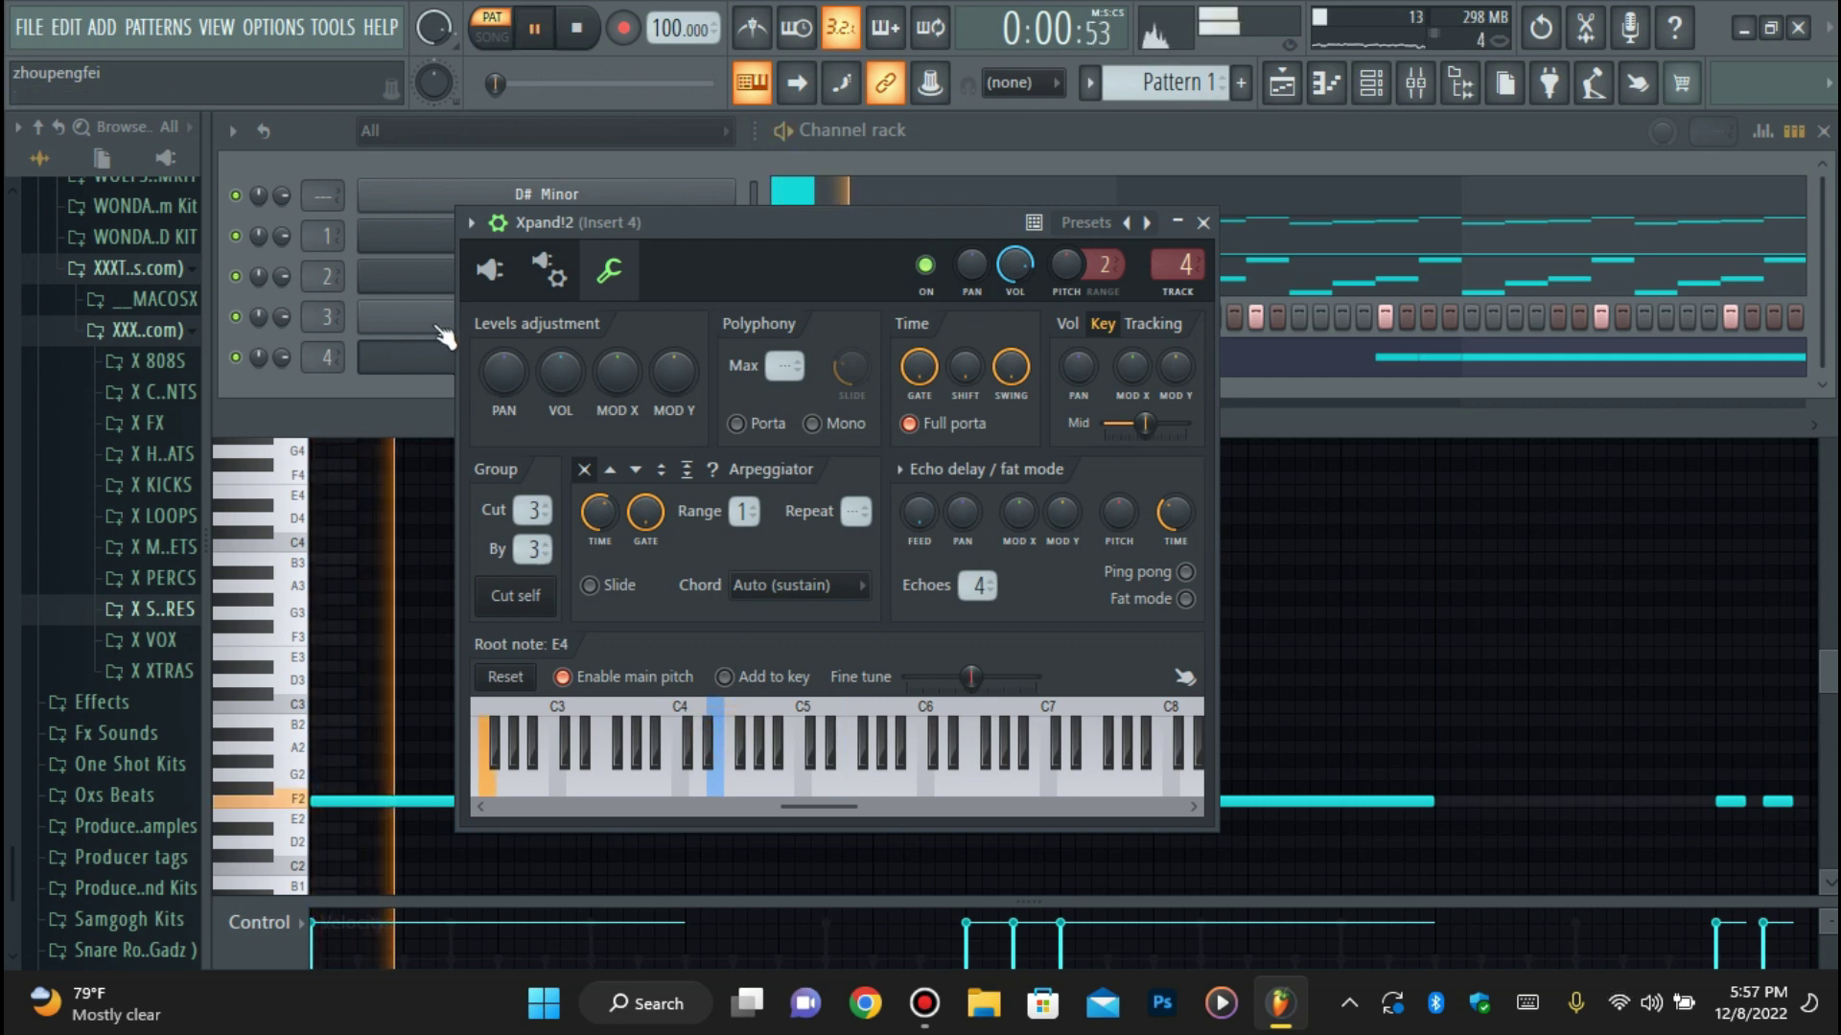
{"action": "left_click", "coordinate": [491, 267]}
{"action": "left_click", "coordinate": [1035, 945]}
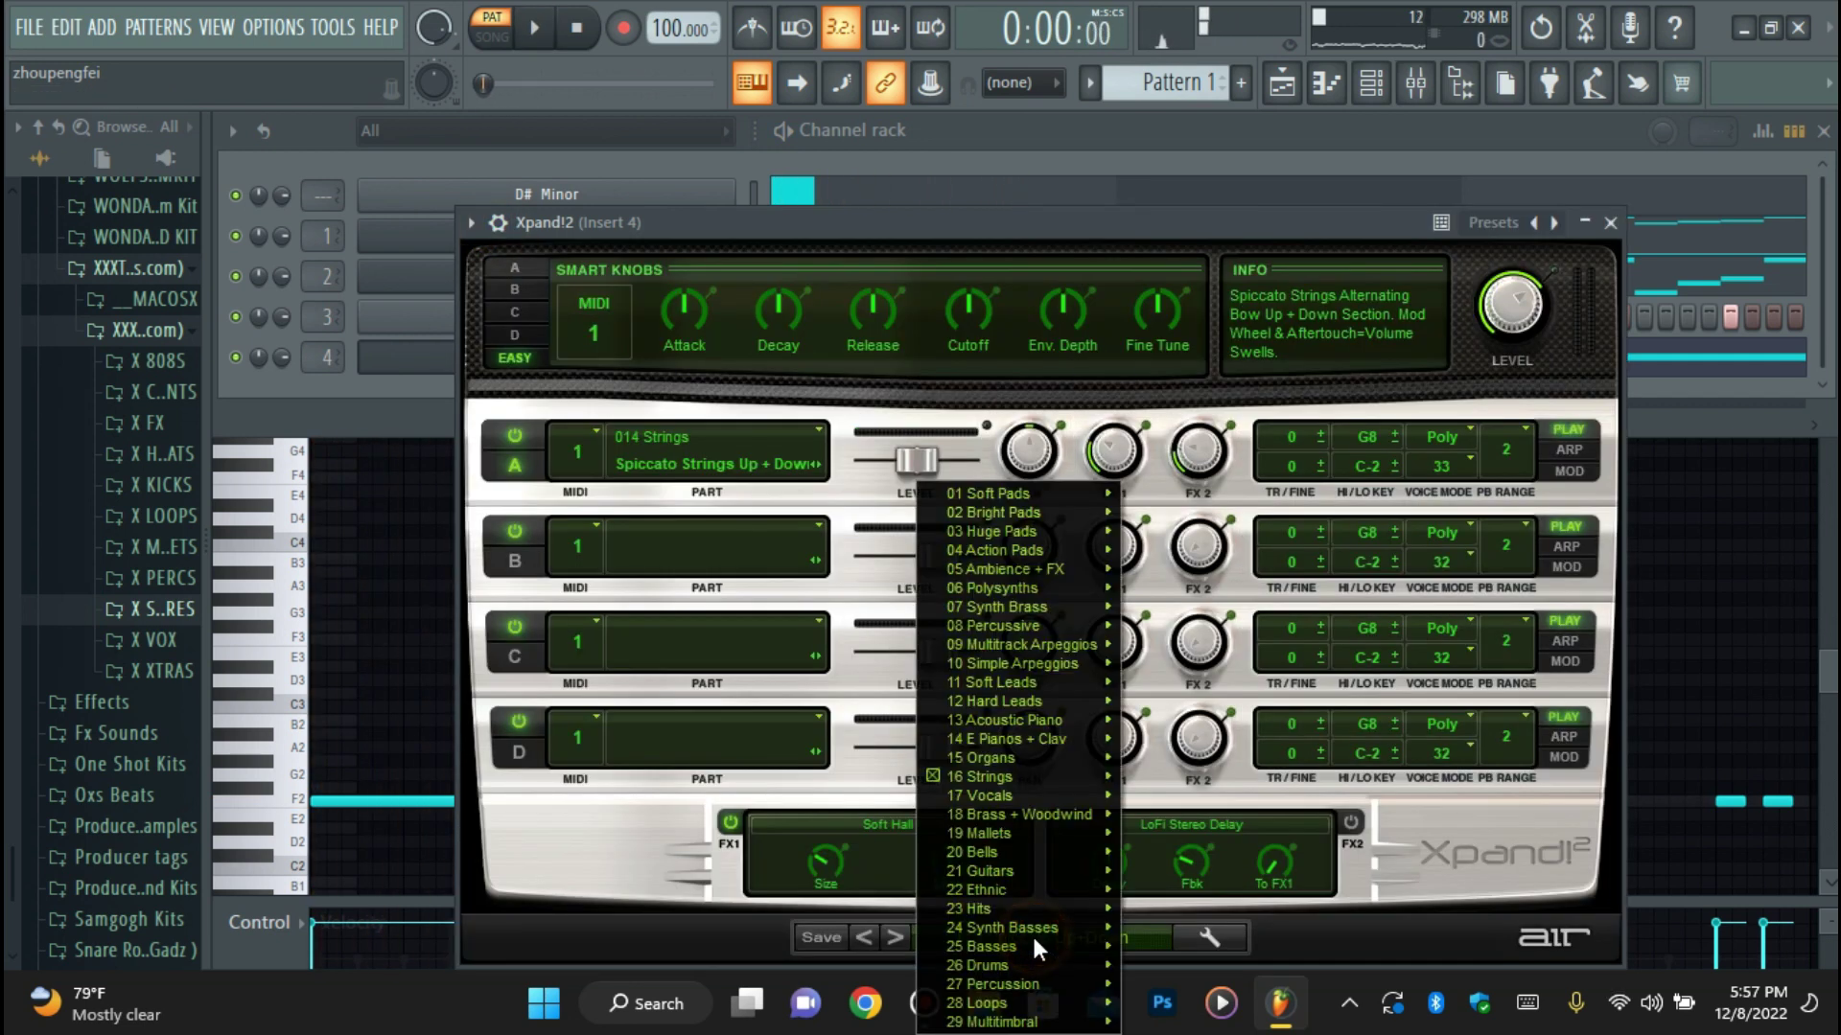
{"action": "mouse_move", "coordinate": [1002, 788]}
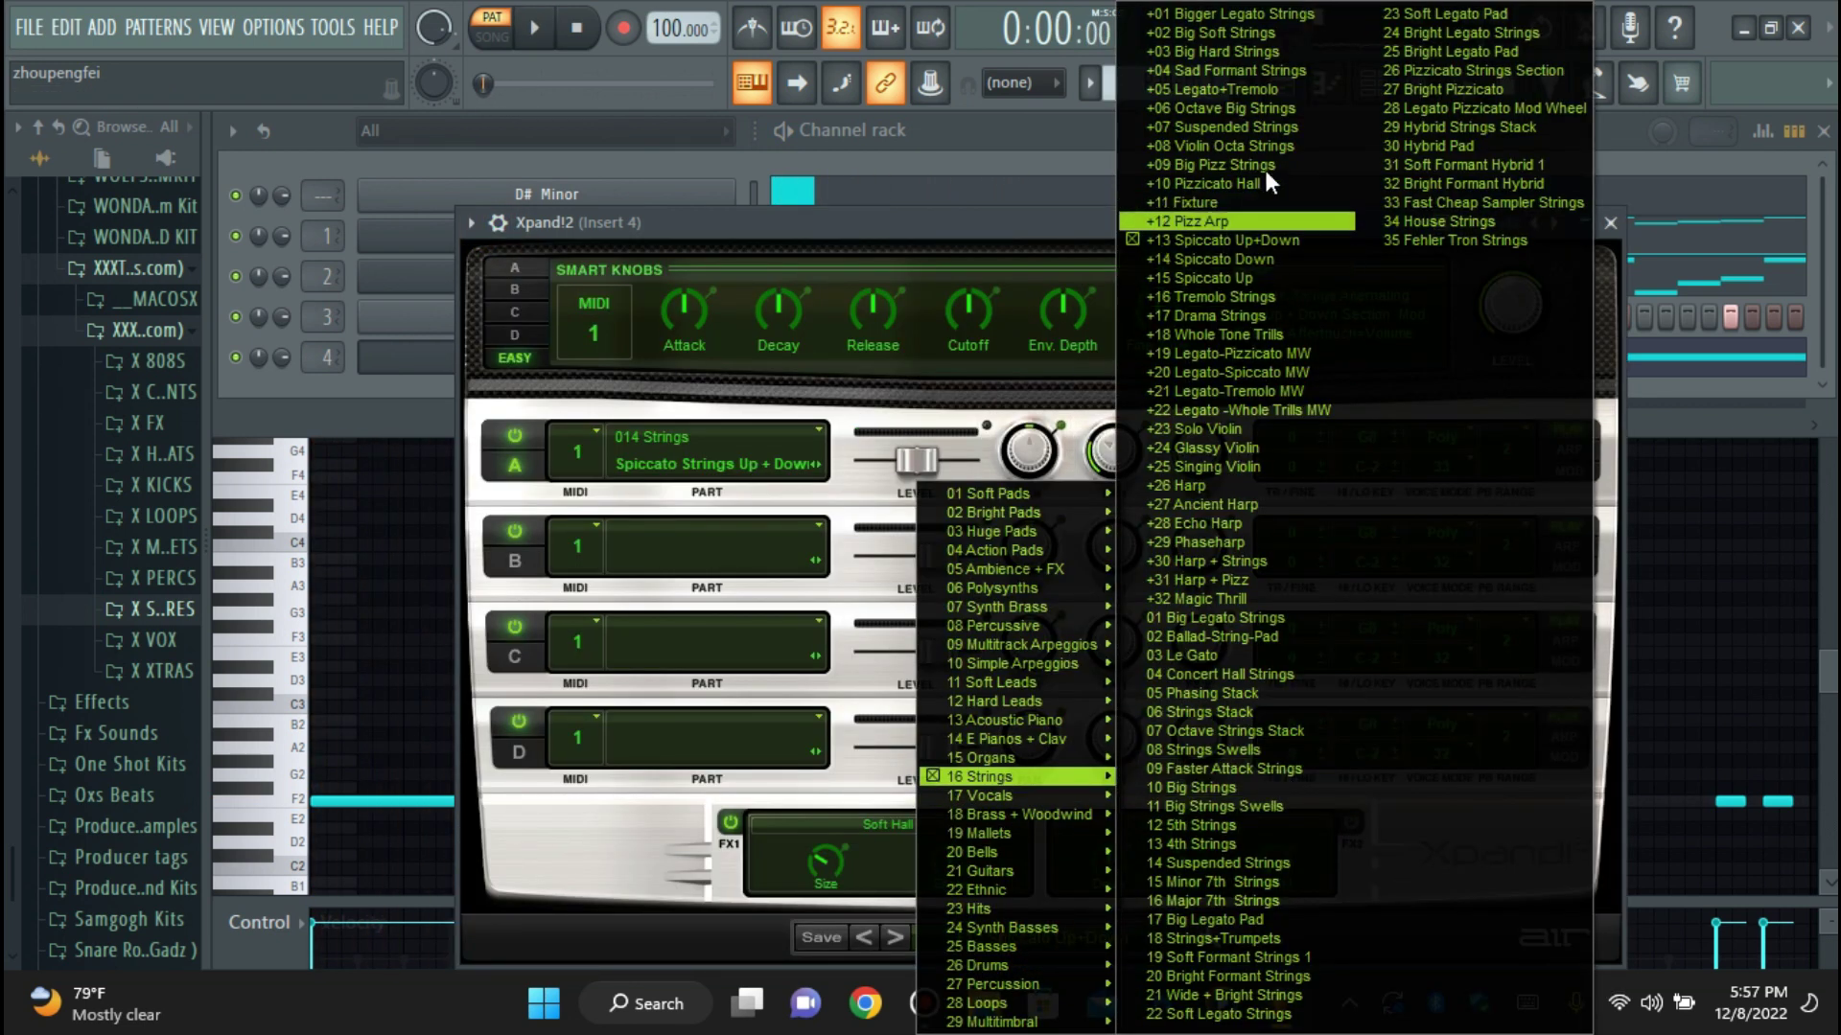
{"action": "left_click", "coordinate": [1237, 17]}
{"action": "key", "text": "space"}
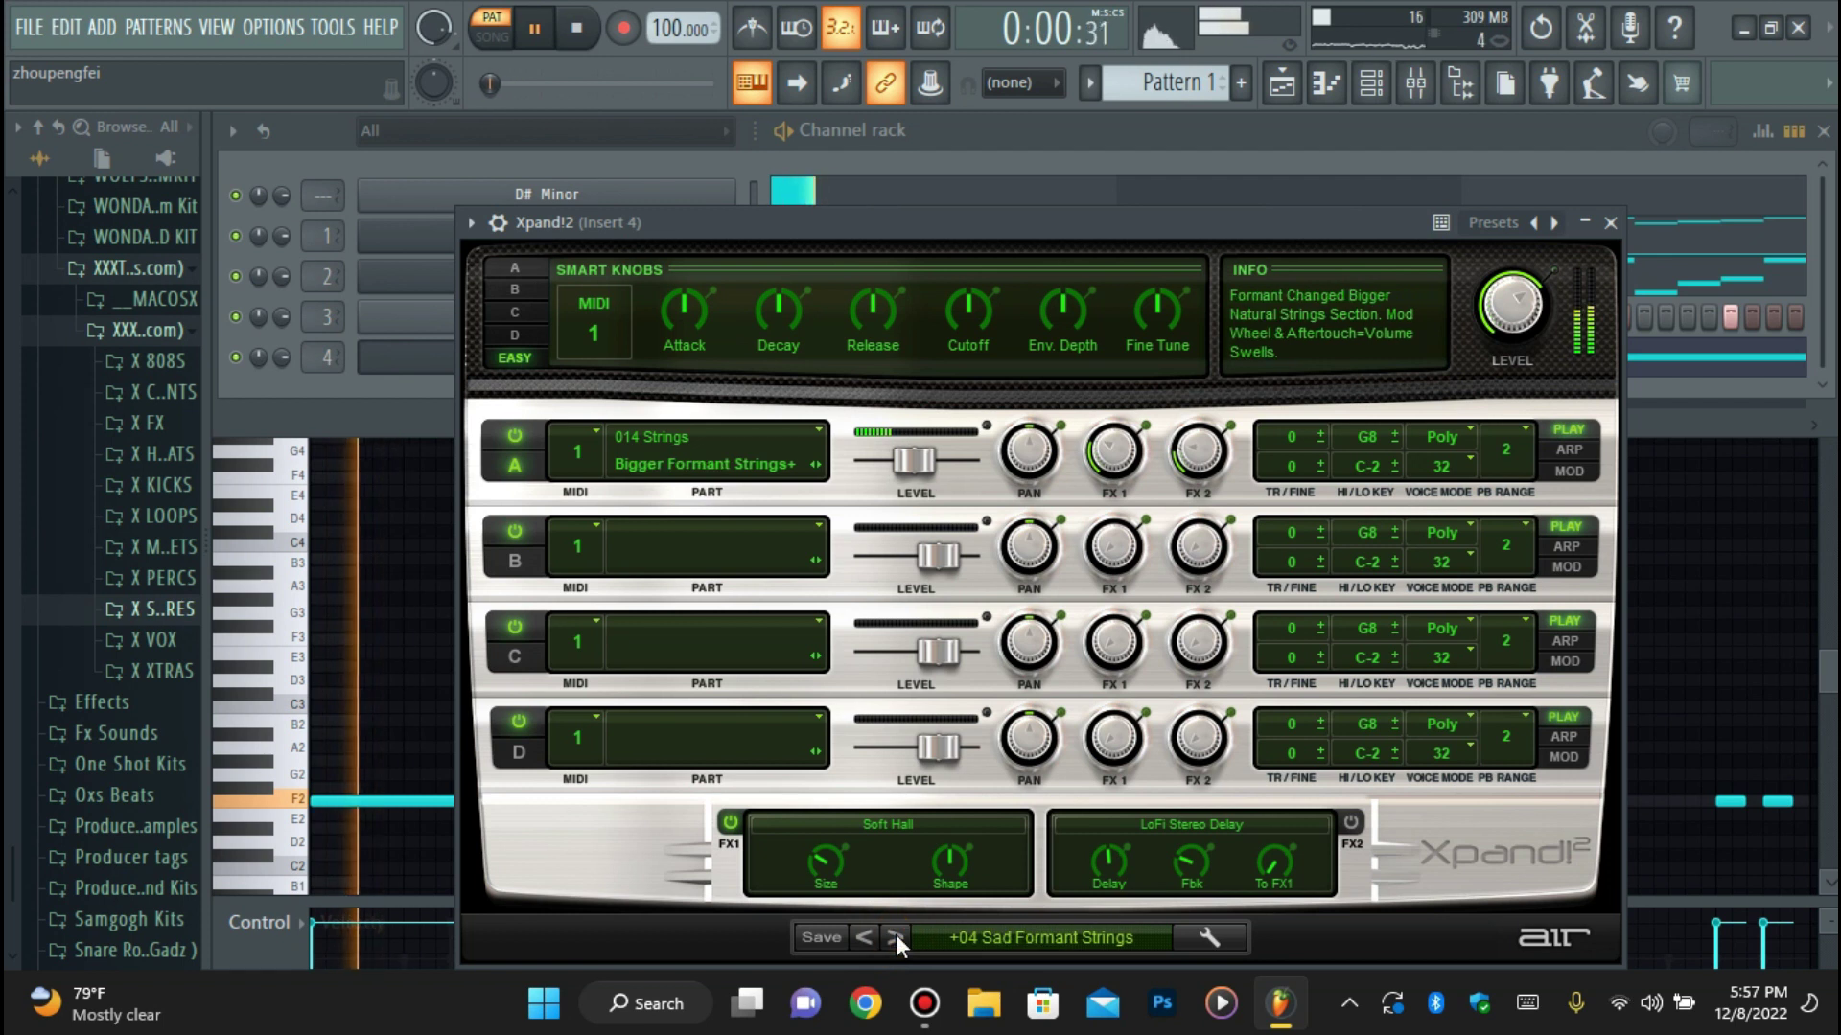
Audition the following Strings presets in Xpand!2 against the pattern up to +11 Fixture and settle on +10 Pizzicato Hall.
{"action": "left_click", "coordinate": [896, 937]}
{"action": "key", "text": "space"}
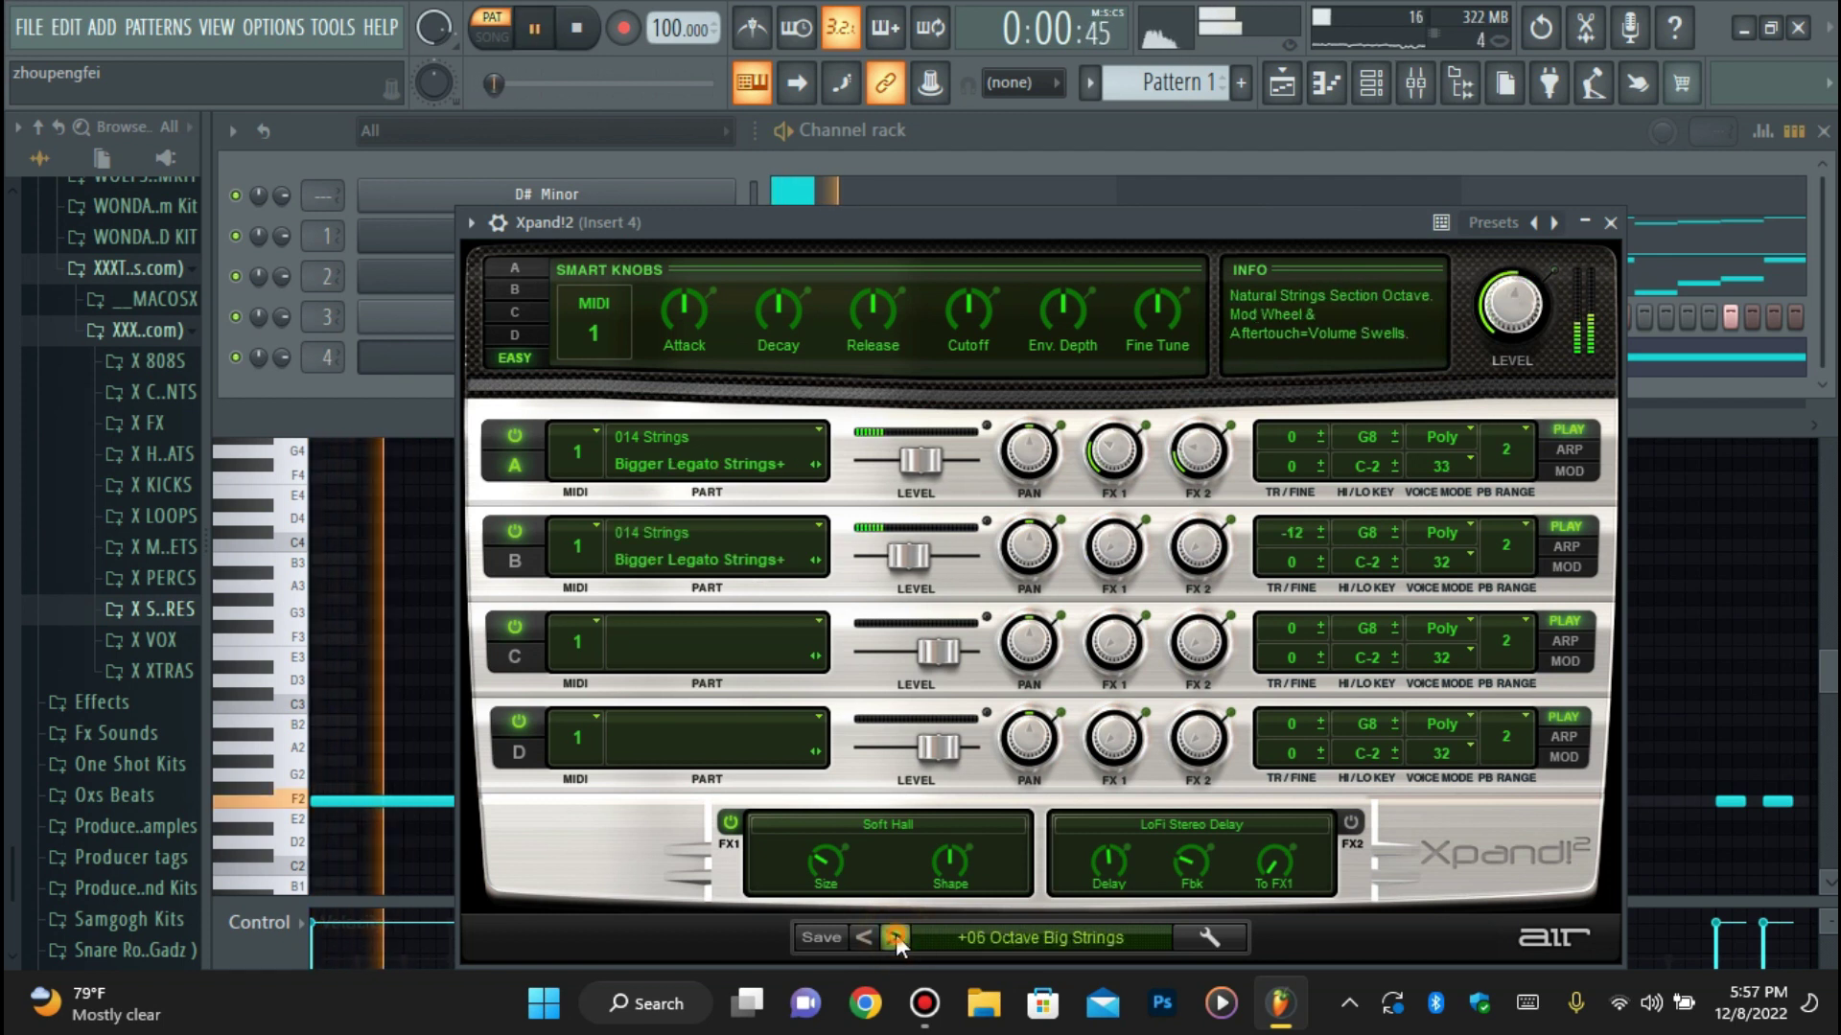
{"action": "left_click", "coordinate": [896, 938]}
{"action": "left_click", "coordinate": [897, 937]}
{"action": "key", "text": "space"}
{"action": "left_click", "coordinate": [897, 937]}
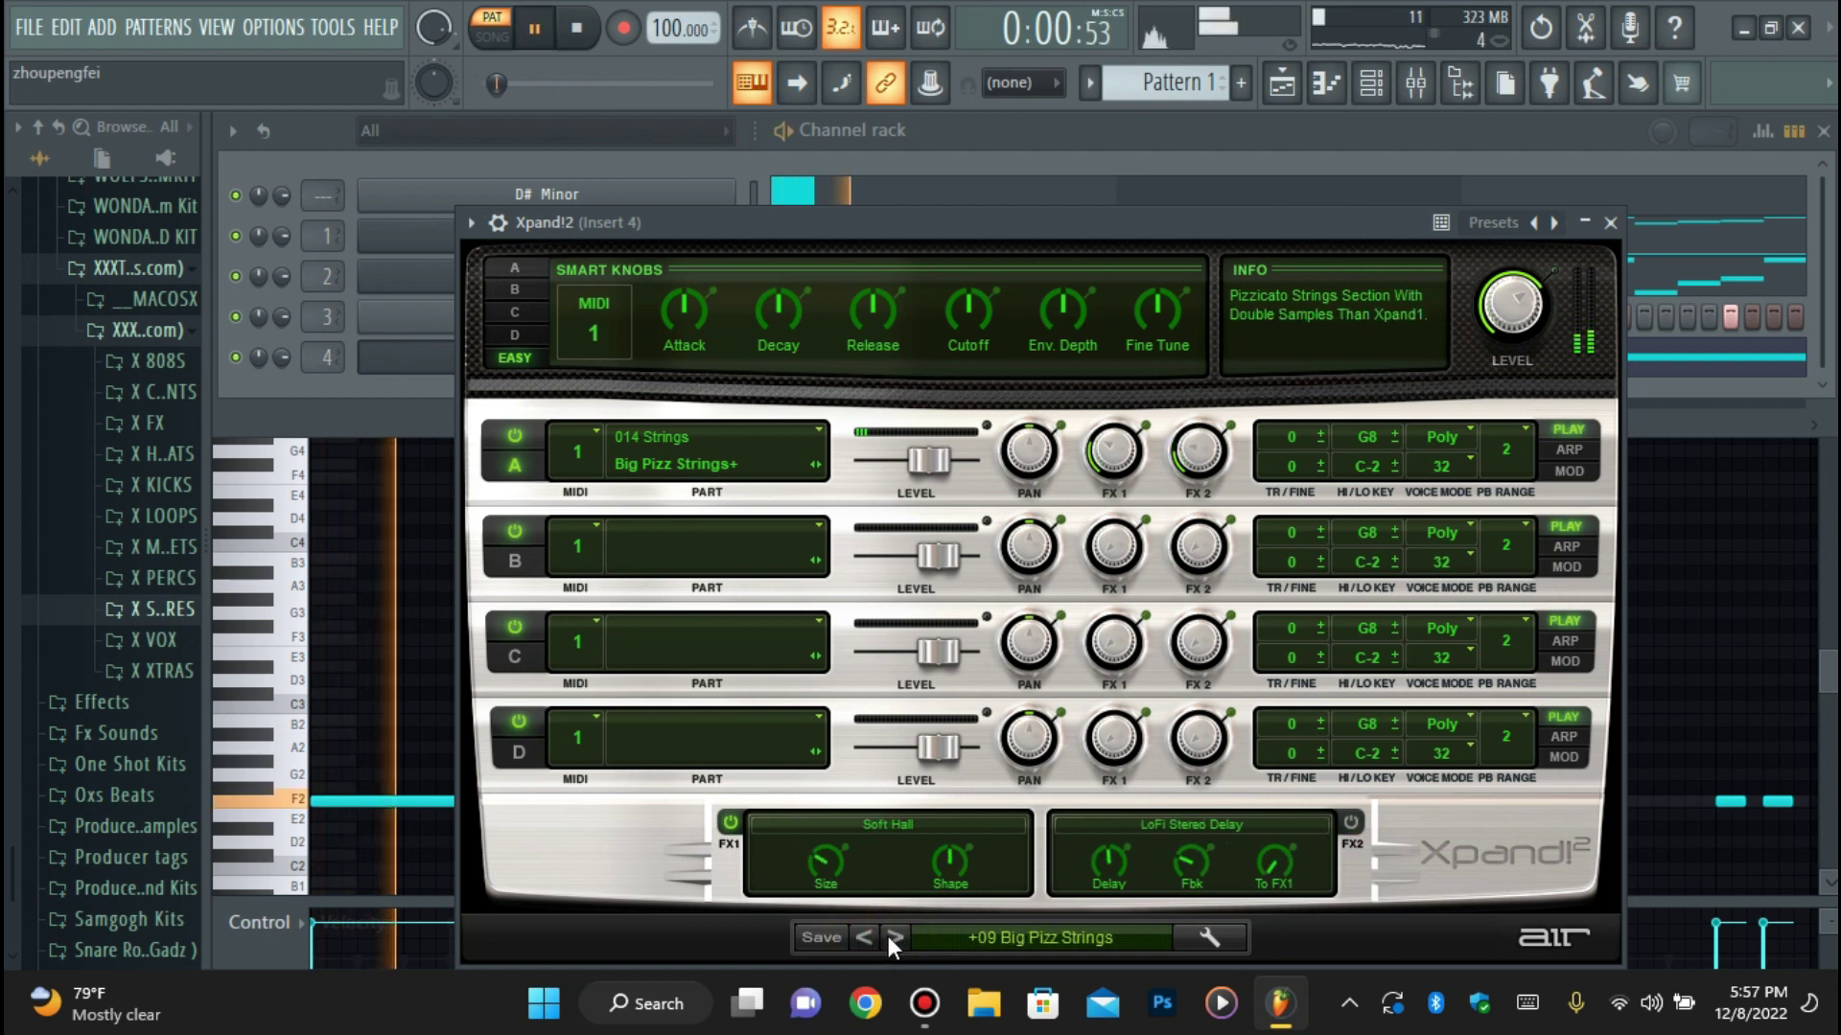
{"action": "left_click", "coordinate": [894, 937]}
{"action": "key", "text": "space"}
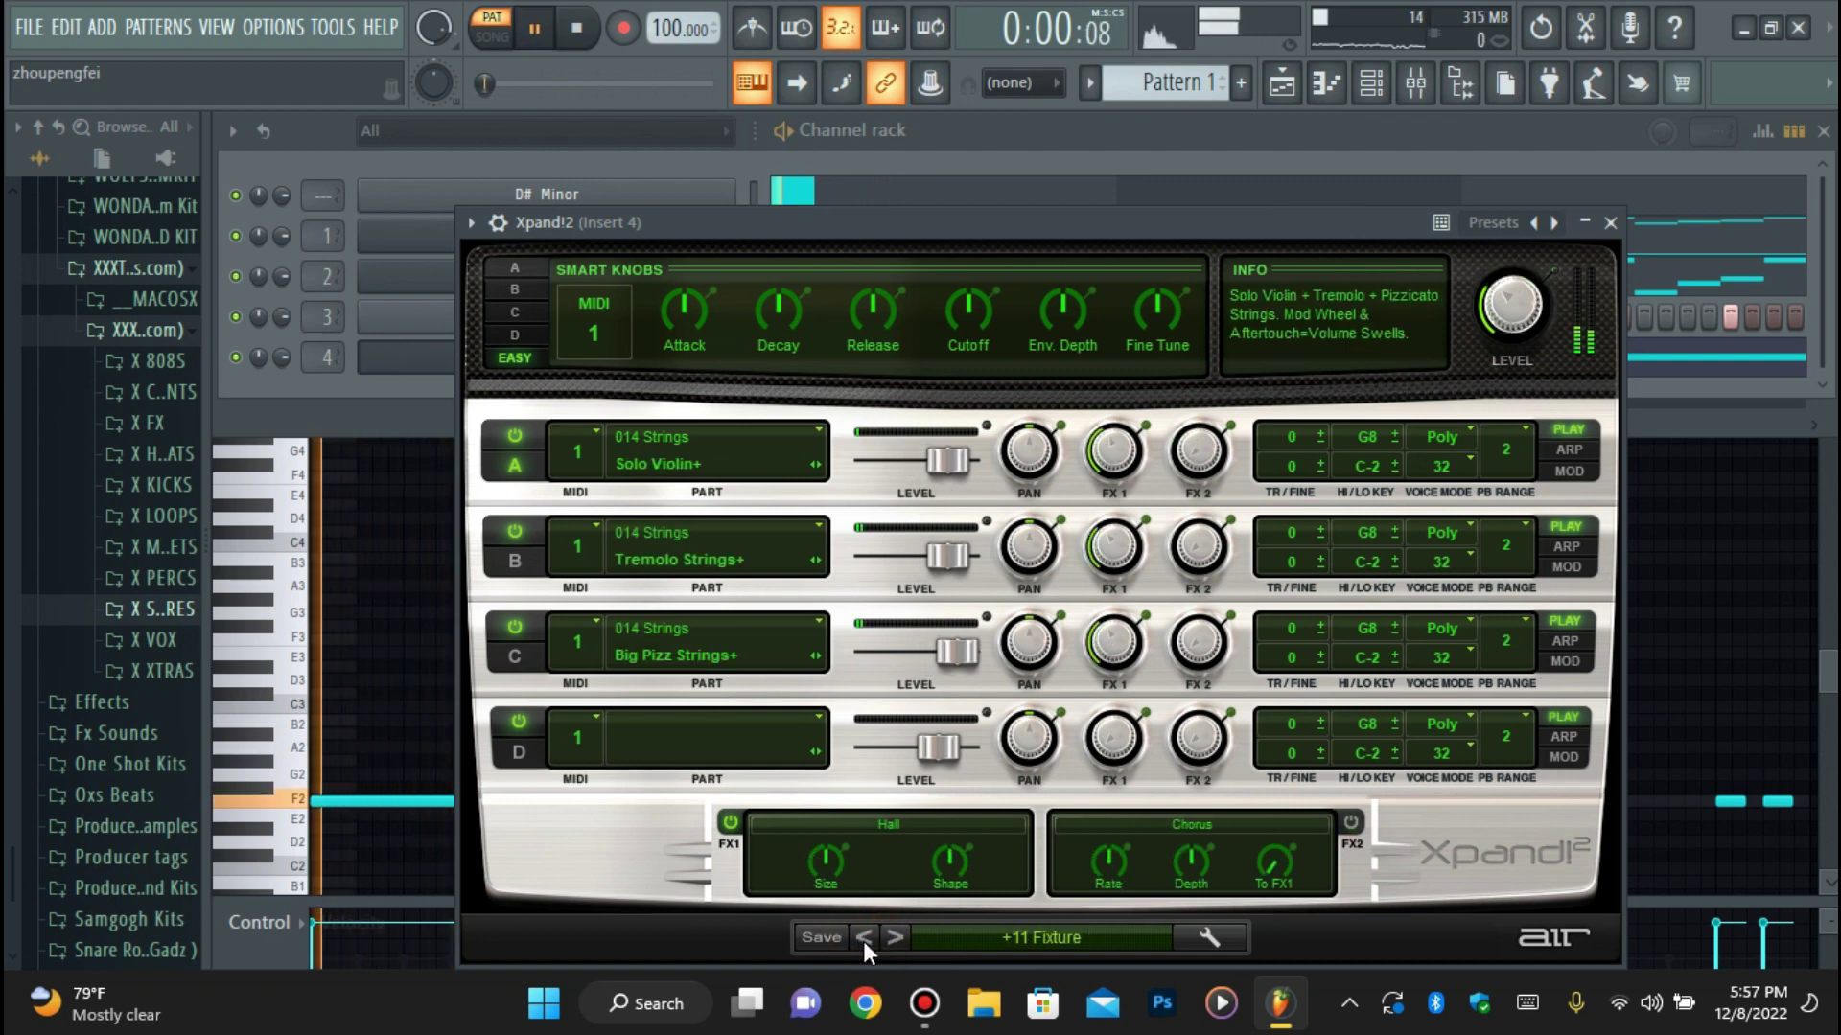
{"action": "left_click", "coordinate": [865, 944]}
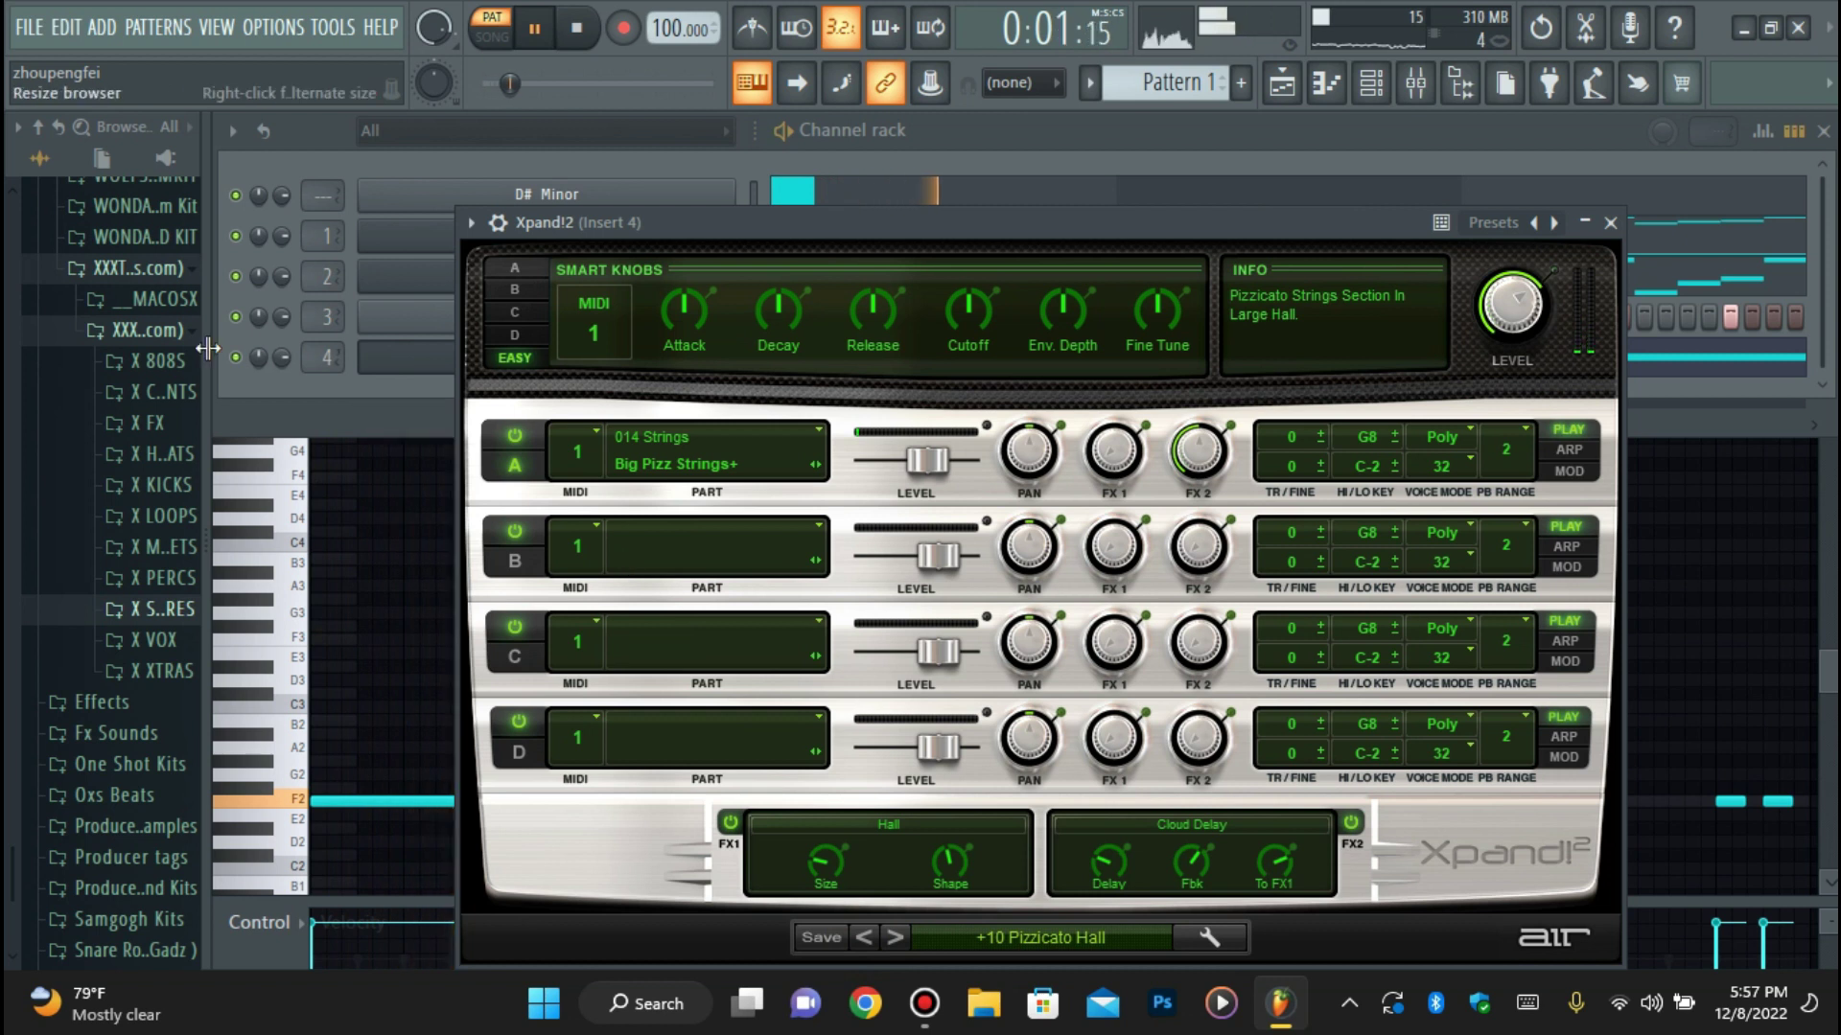
Solo the Xpand!2 channel and transpose all its notes down an octave to F1.
{"action": "left_click", "coordinate": [300, 369]}
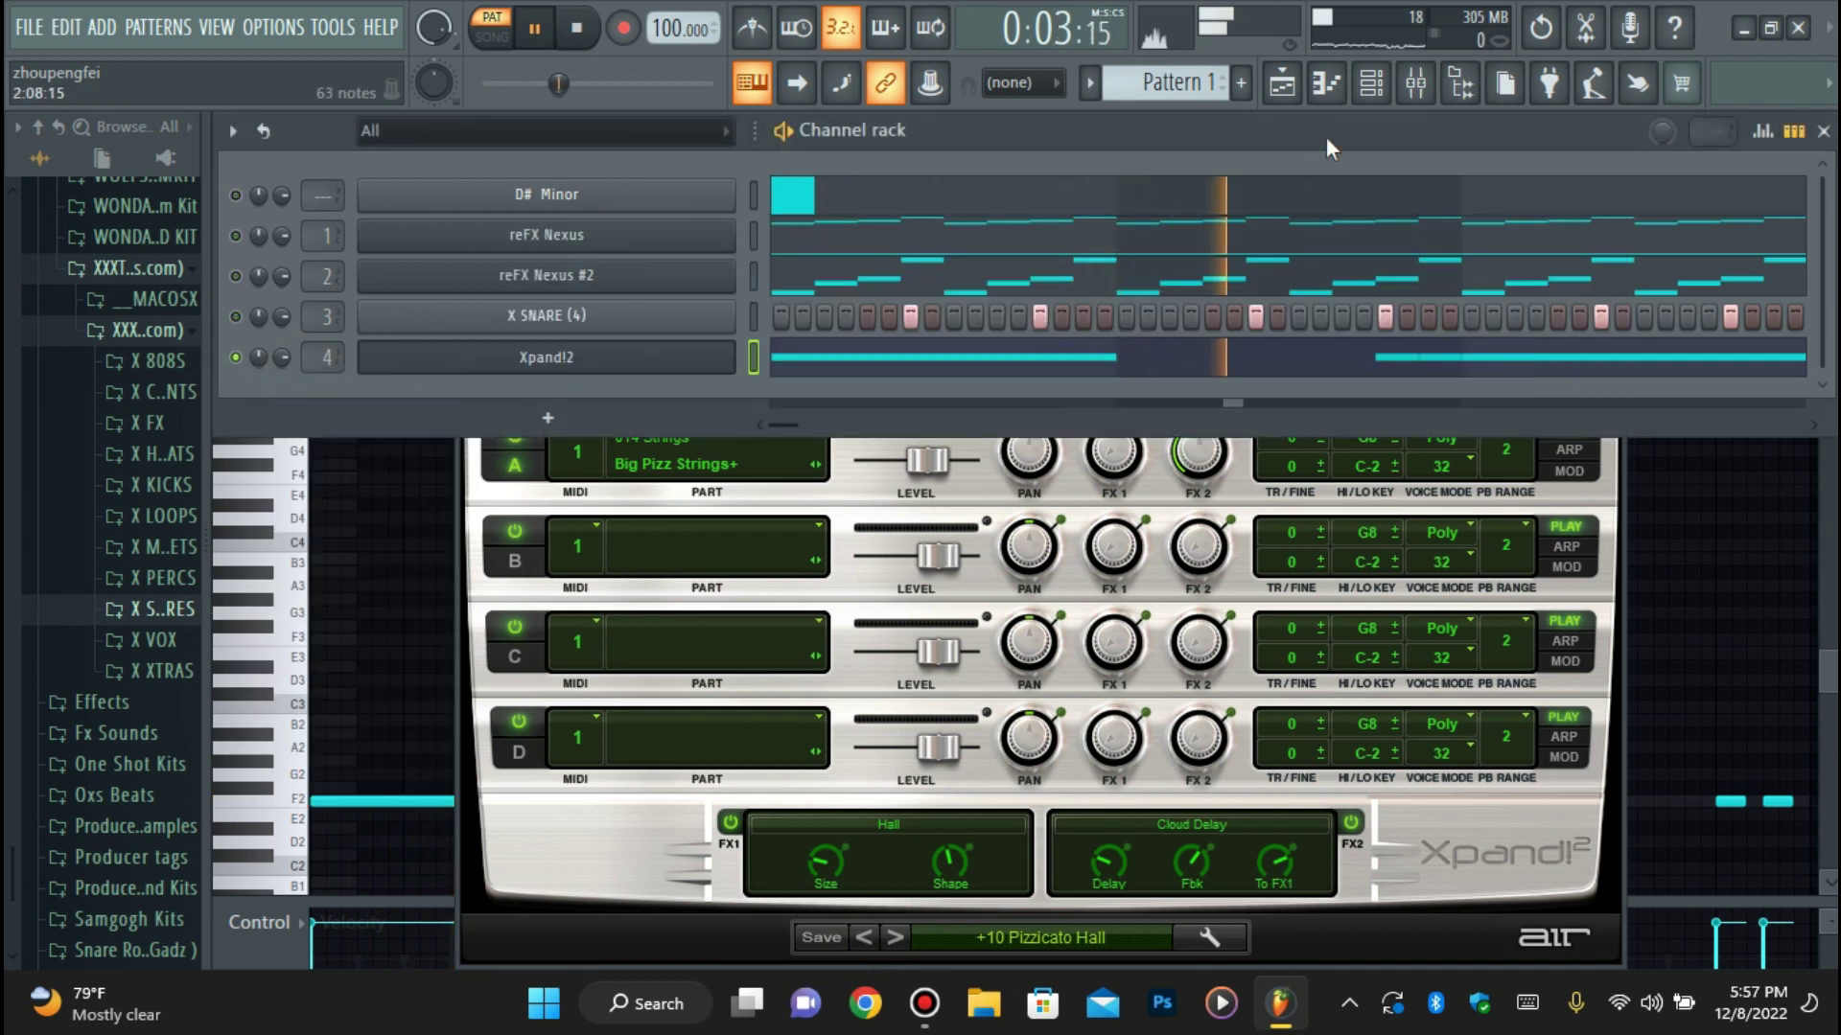
{"action": "left_click", "coordinate": [1326, 84]}
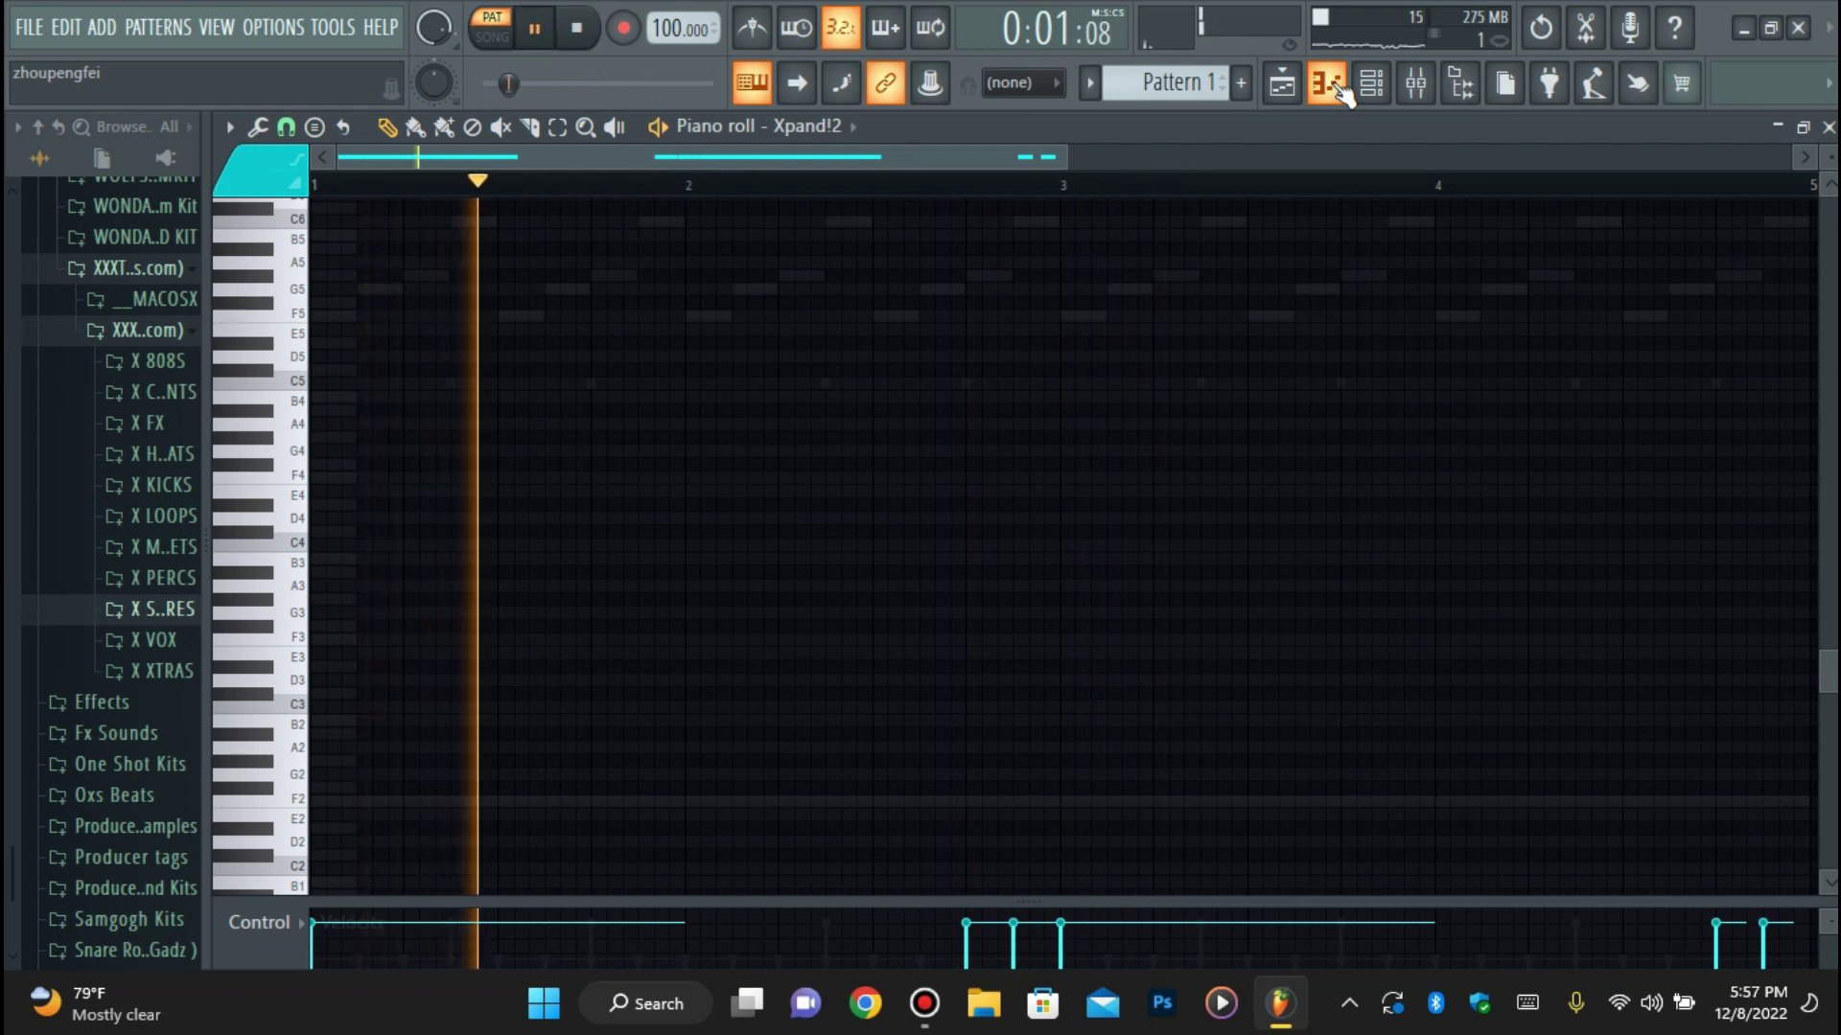
{"action": "left_click", "coordinate": [1381, 98]}
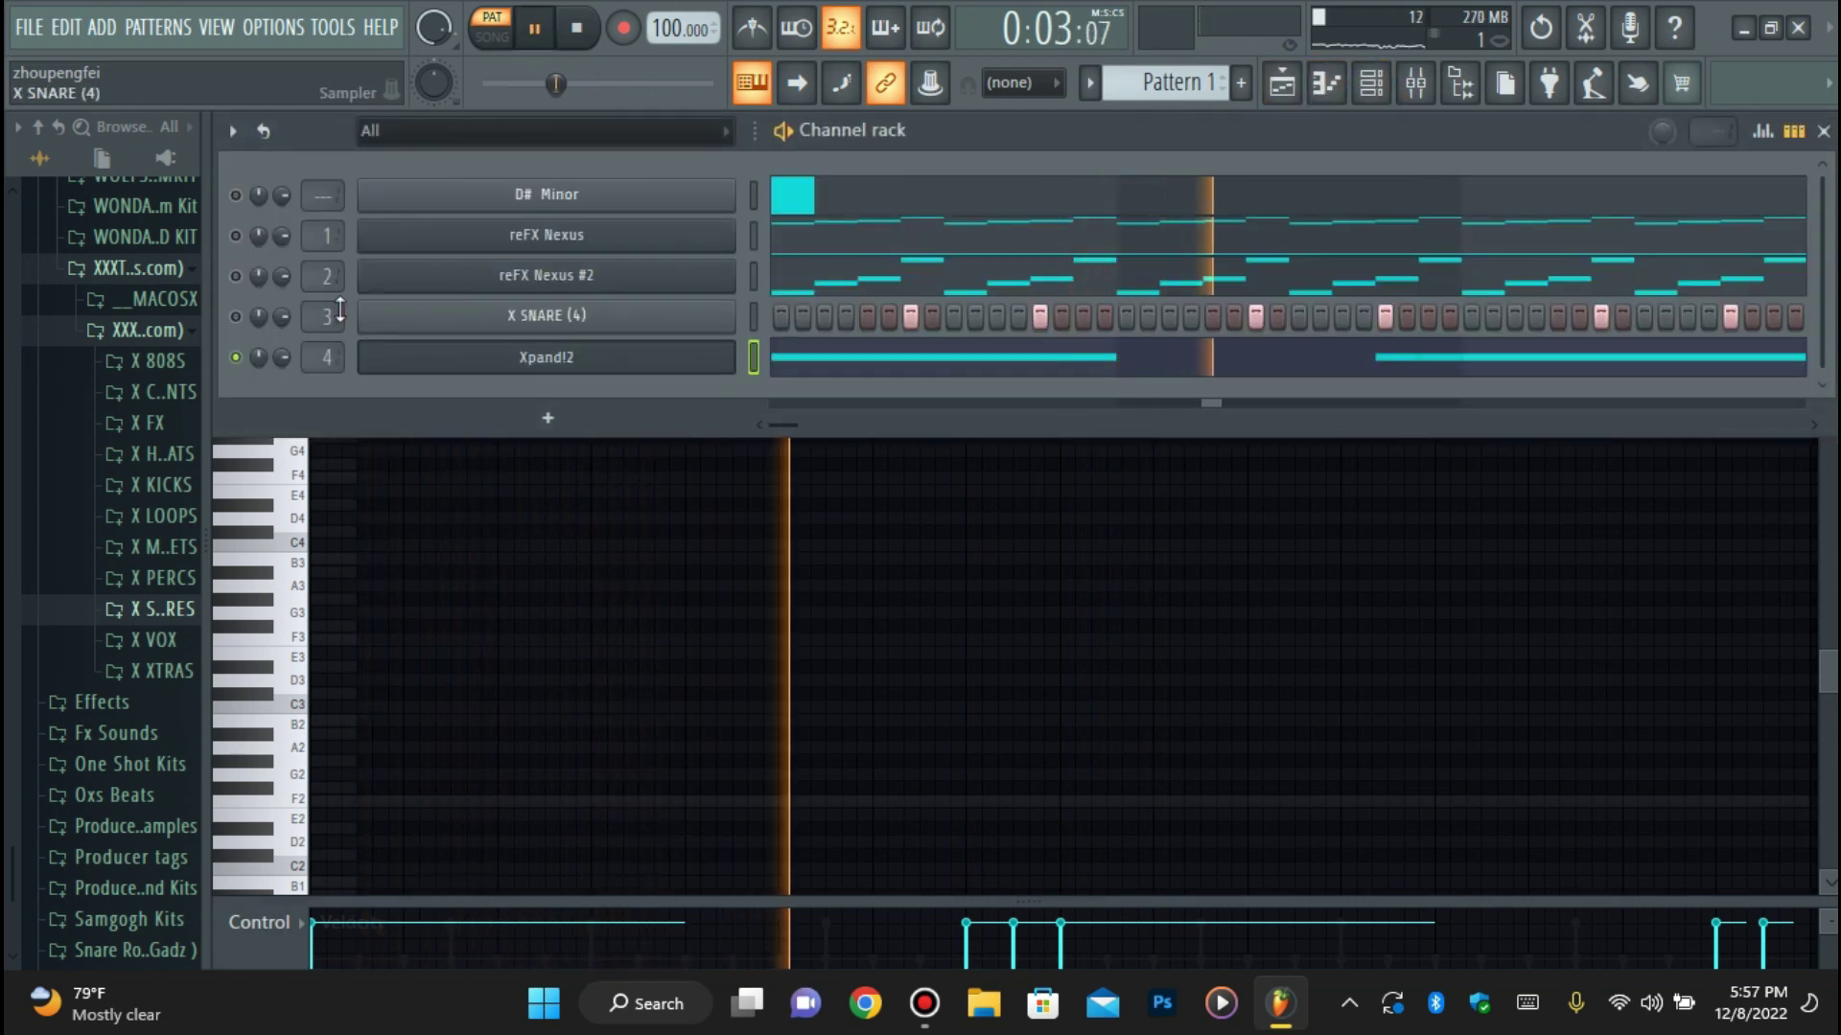
Unmute both reFX Nexus channels and compare the Pizz Arp and Spiccato Up+Down presets in Xpand!2 before returning to +10 Pizzicato Hall.
{"action": "left_click", "coordinate": [235, 276]}
{"action": "left_click", "coordinate": [456, 372]}
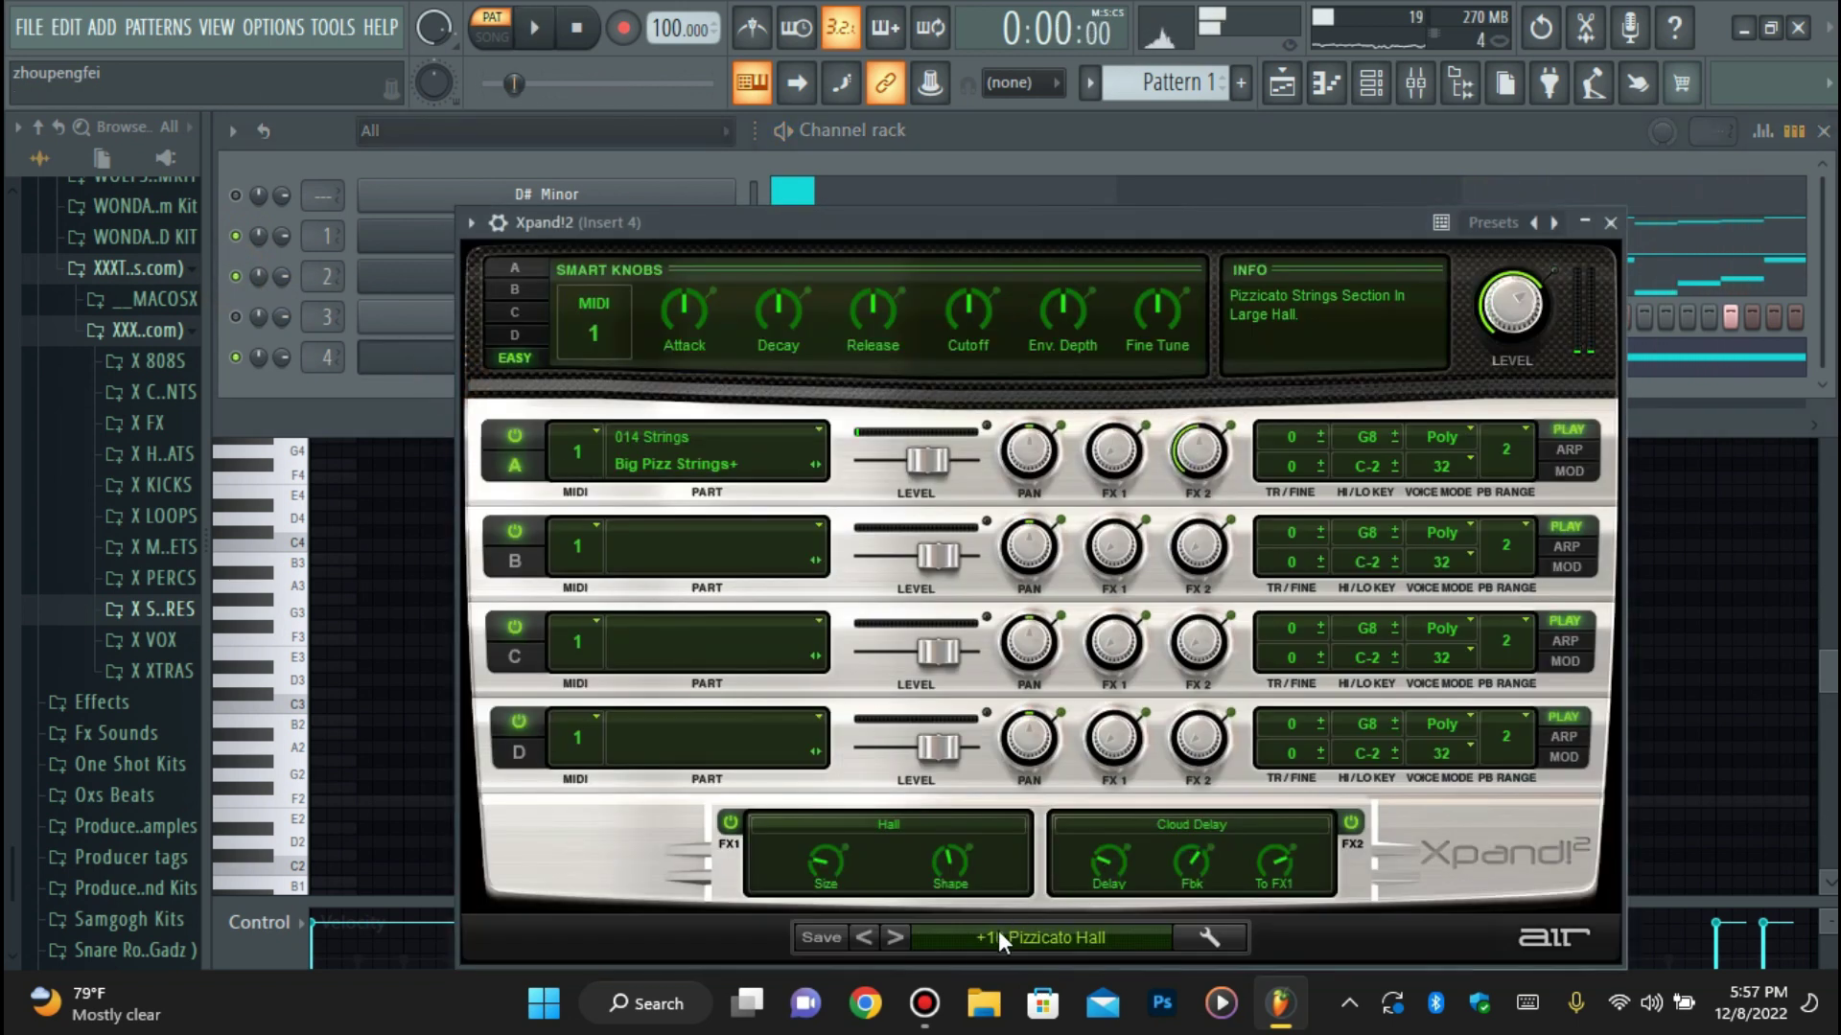
{"action": "left_click", "coordinate": [901, 936]}
{"action": "left_click", "coordinate": [897, 939]}
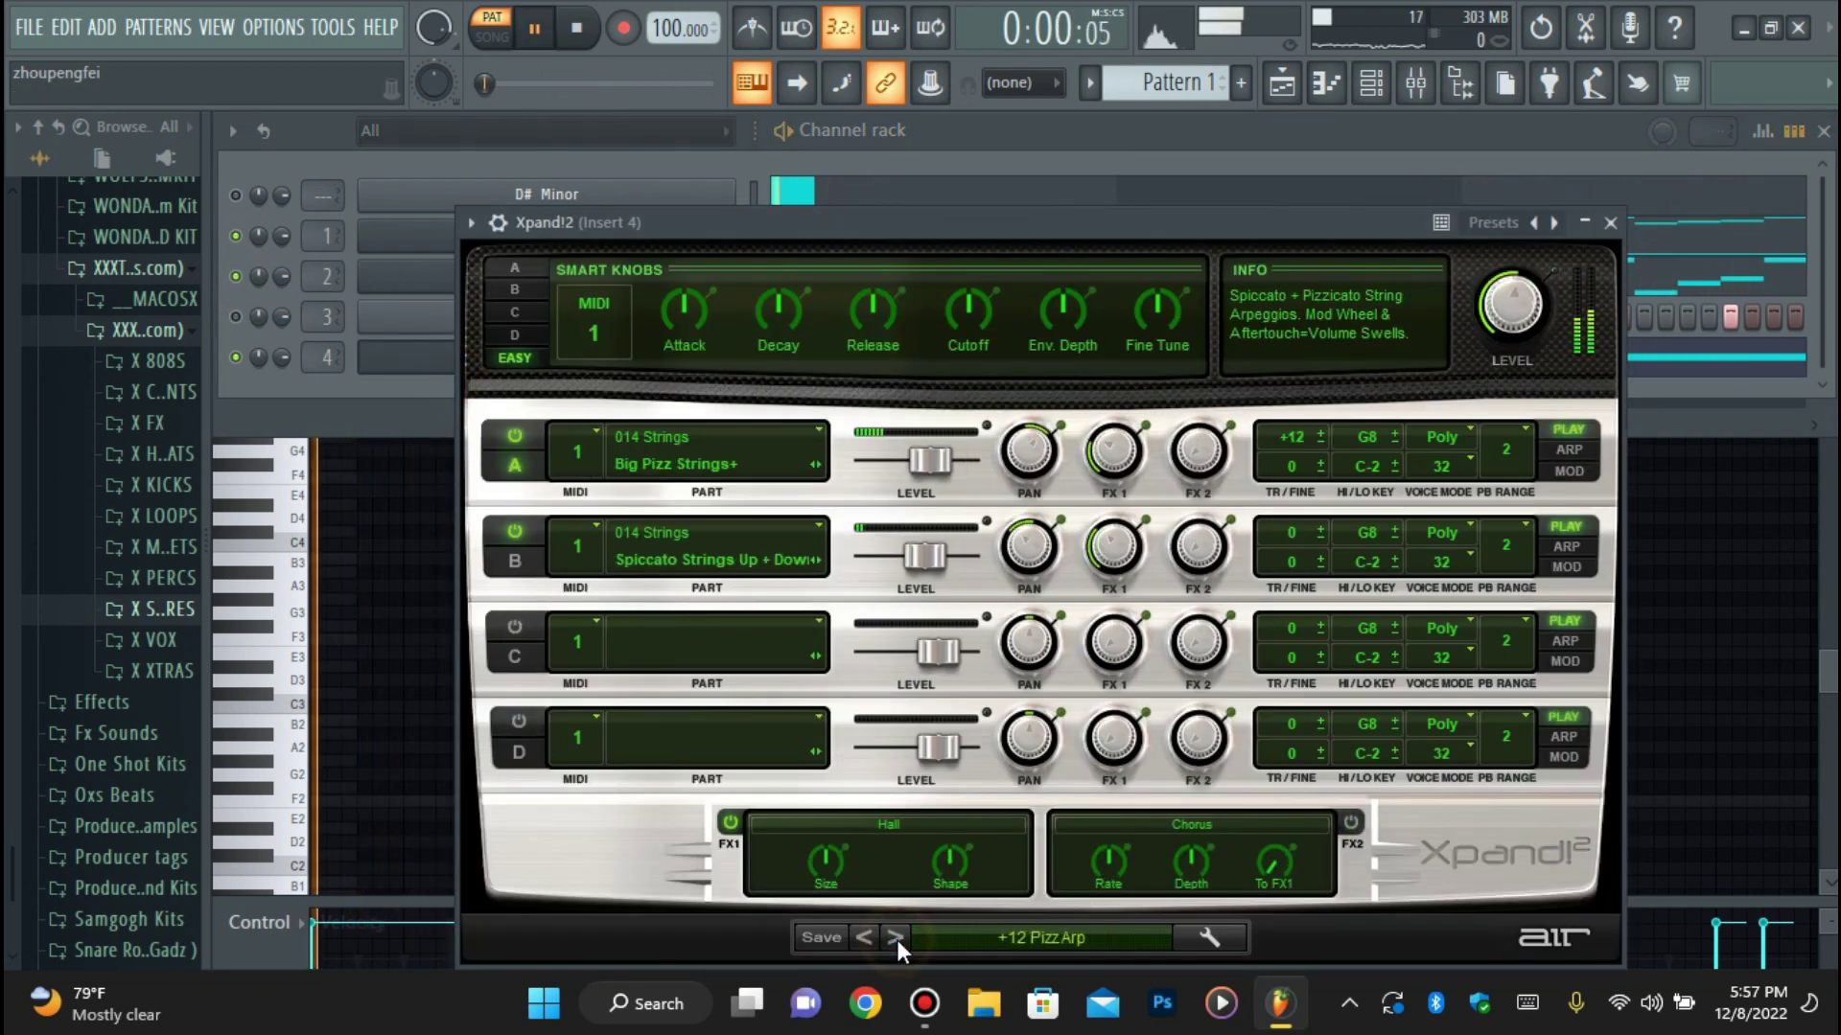
{"action": "left_click", "coordinate": [895, 938]}
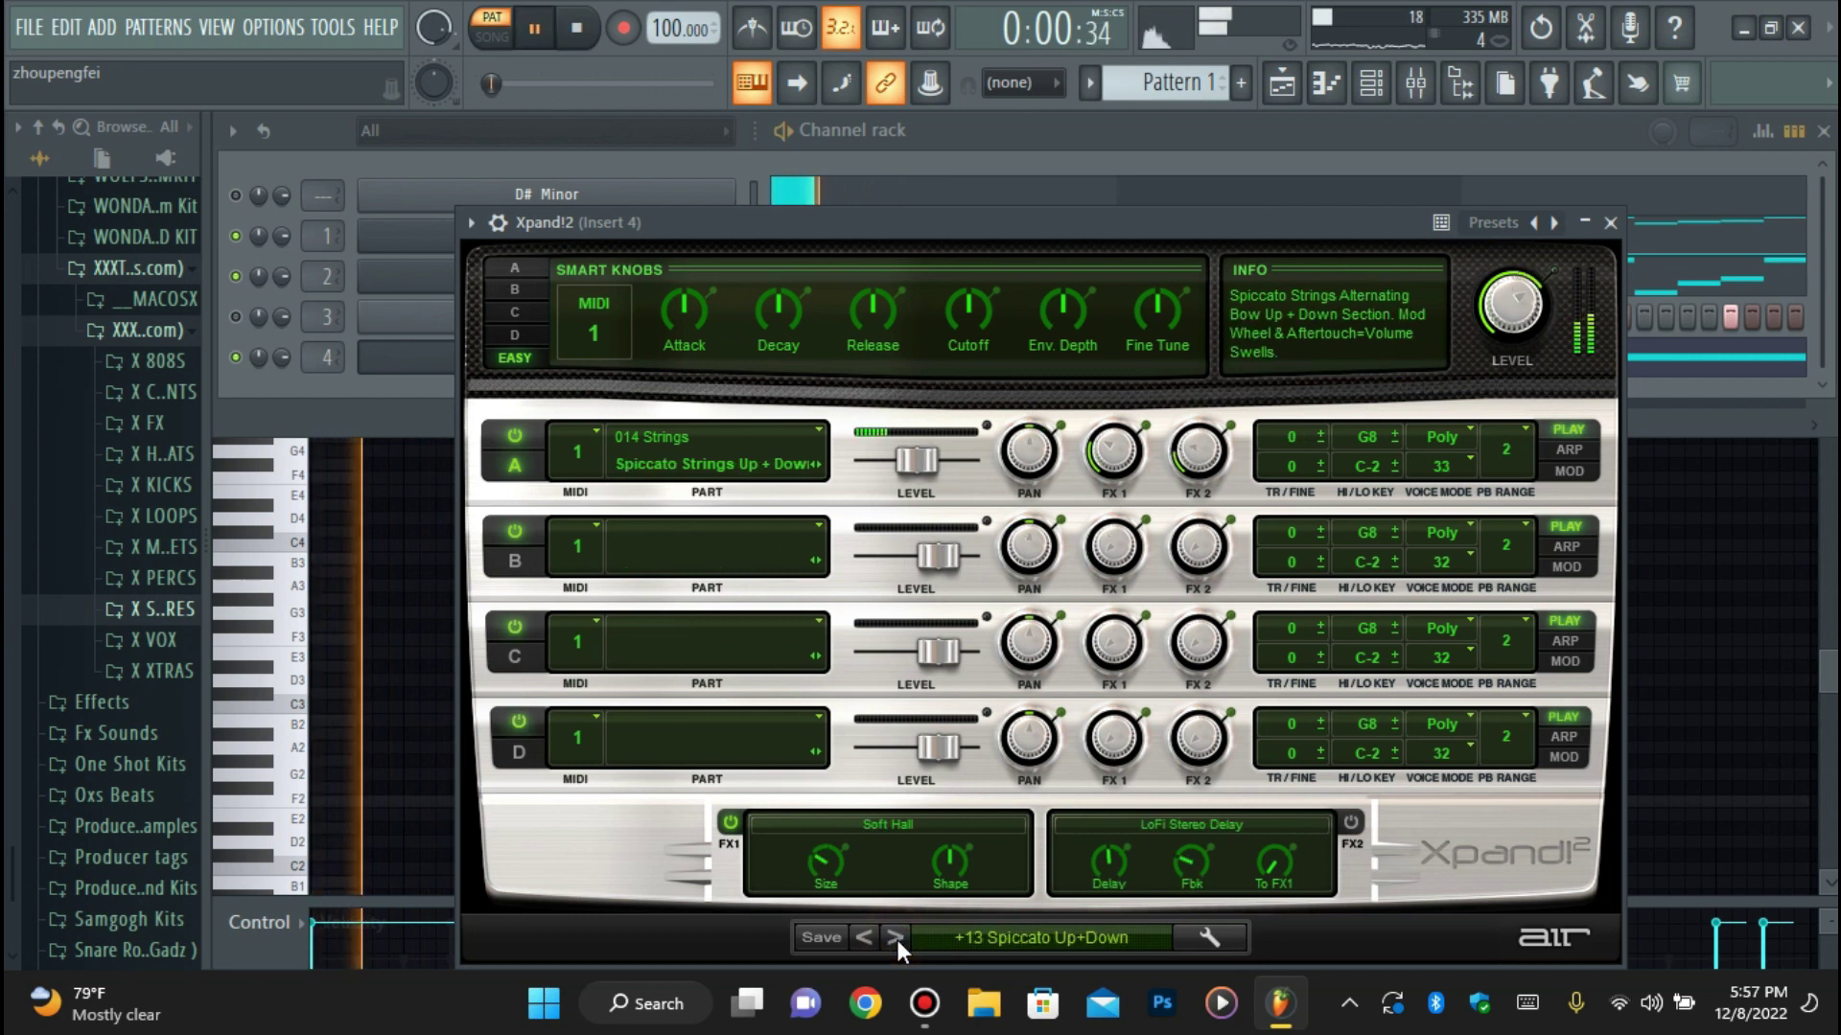
{"action": "left_click", "coordinate": [871, 940]}
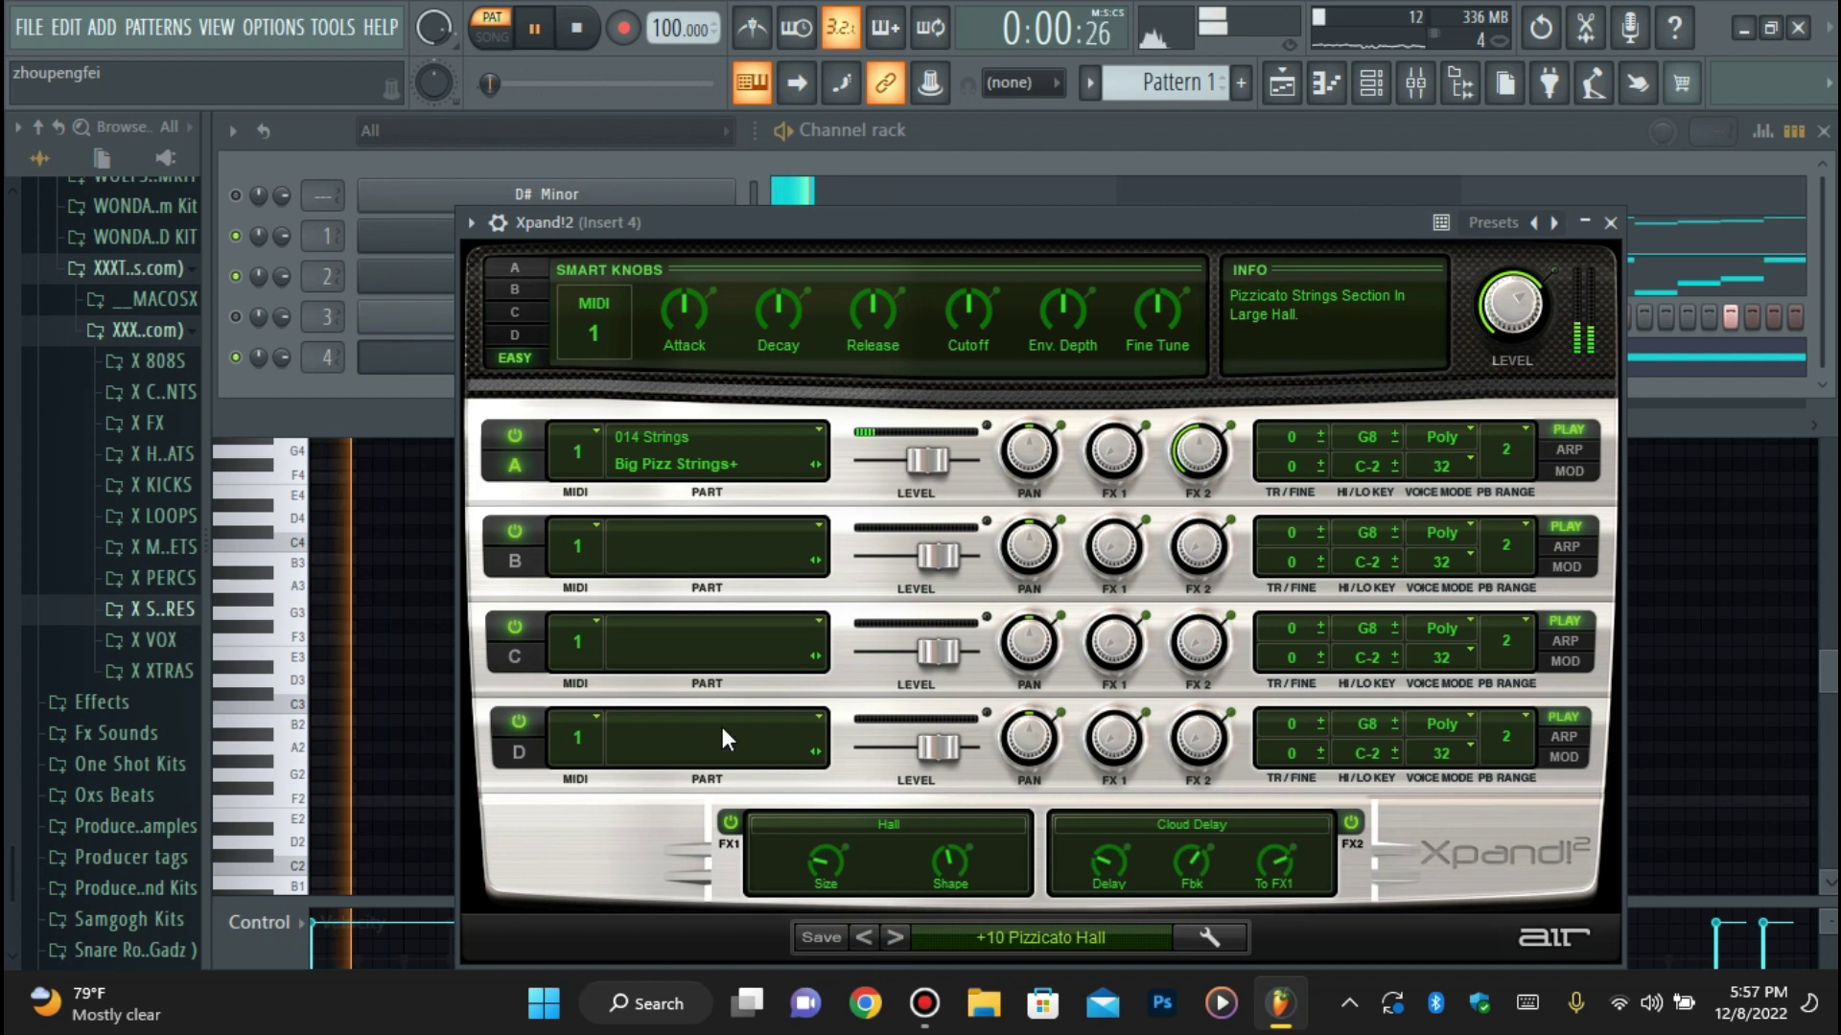
Set the Part A level in Xpand!2 to -0.1 dB.
{"action": "left_click", "coordinate": [381, 356]}
{"action": "left_click", "coordinate": [552, 360]}
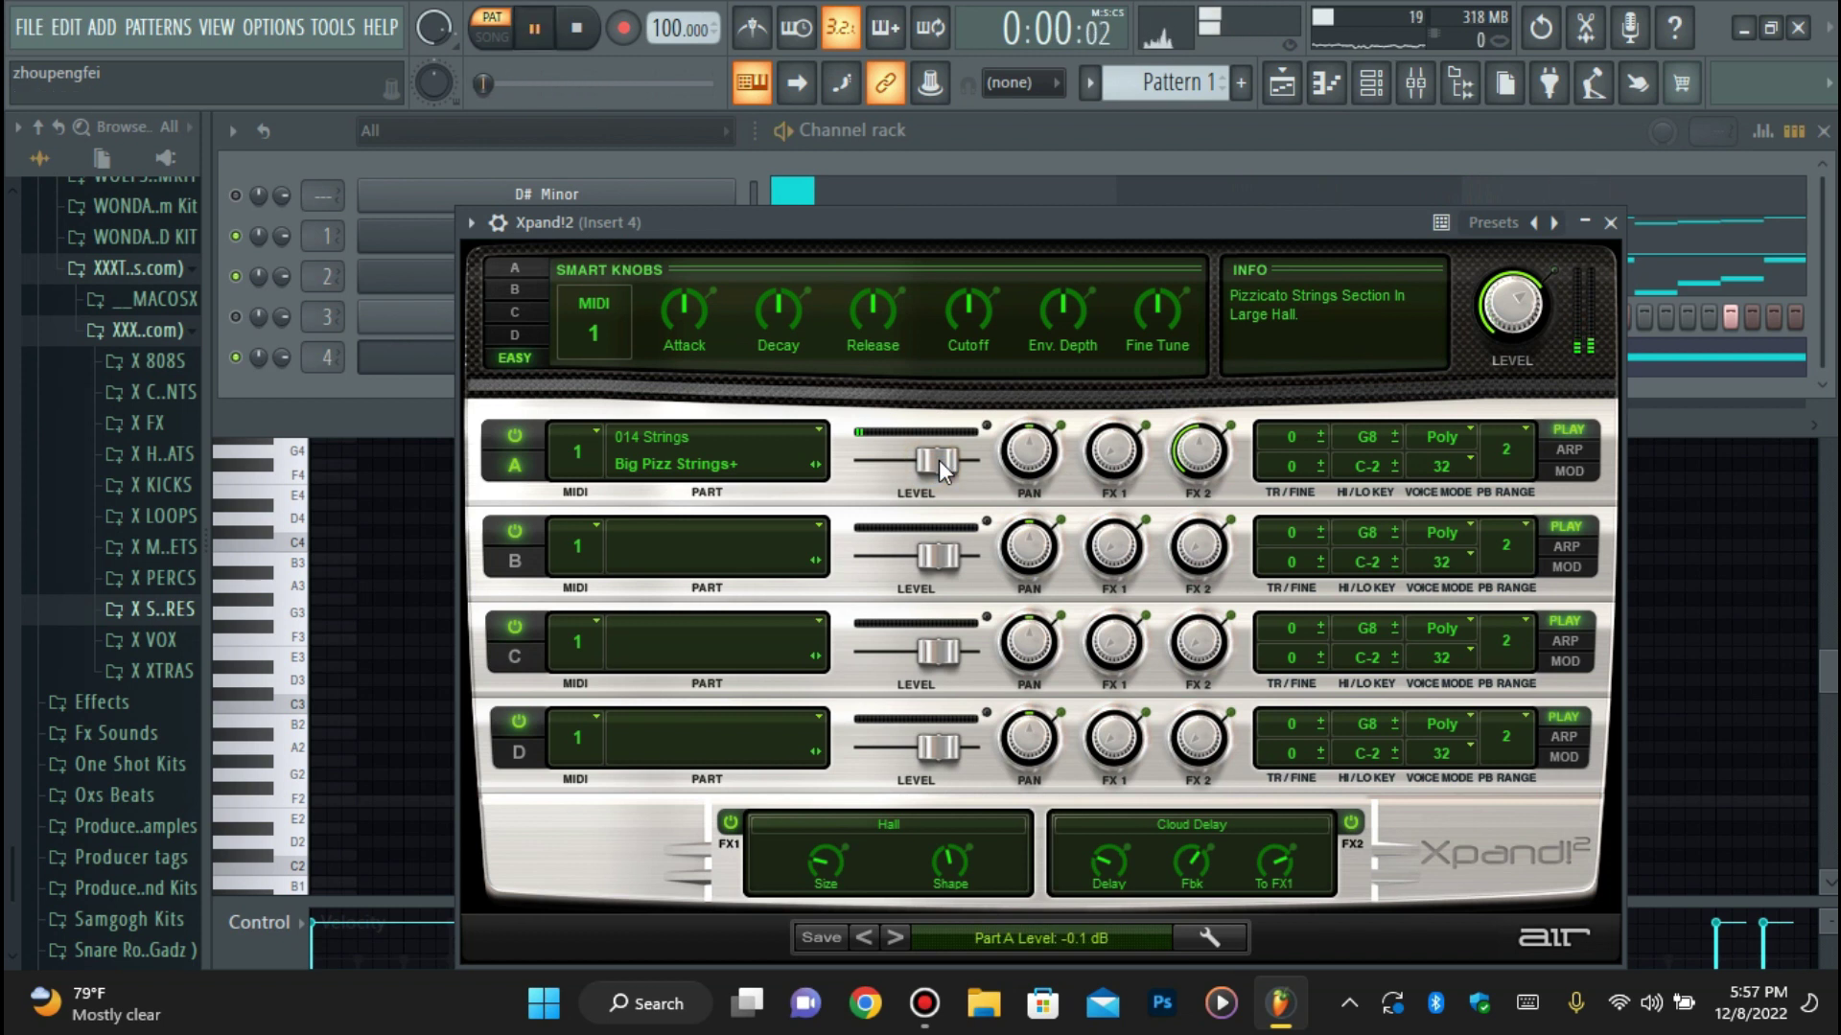
{"action": "left_click", "coordinate": [407, 358]}
Solo the Xpand!2 channel, transpose its notes up an octave to F2, and play the pattern.
{"action": "right_click", "coordinate": [257, 357]}
{"action": "left_click", "coordinate": [1332, 139]}
{"action": "left_click", "coordinate": [1326, 83]}
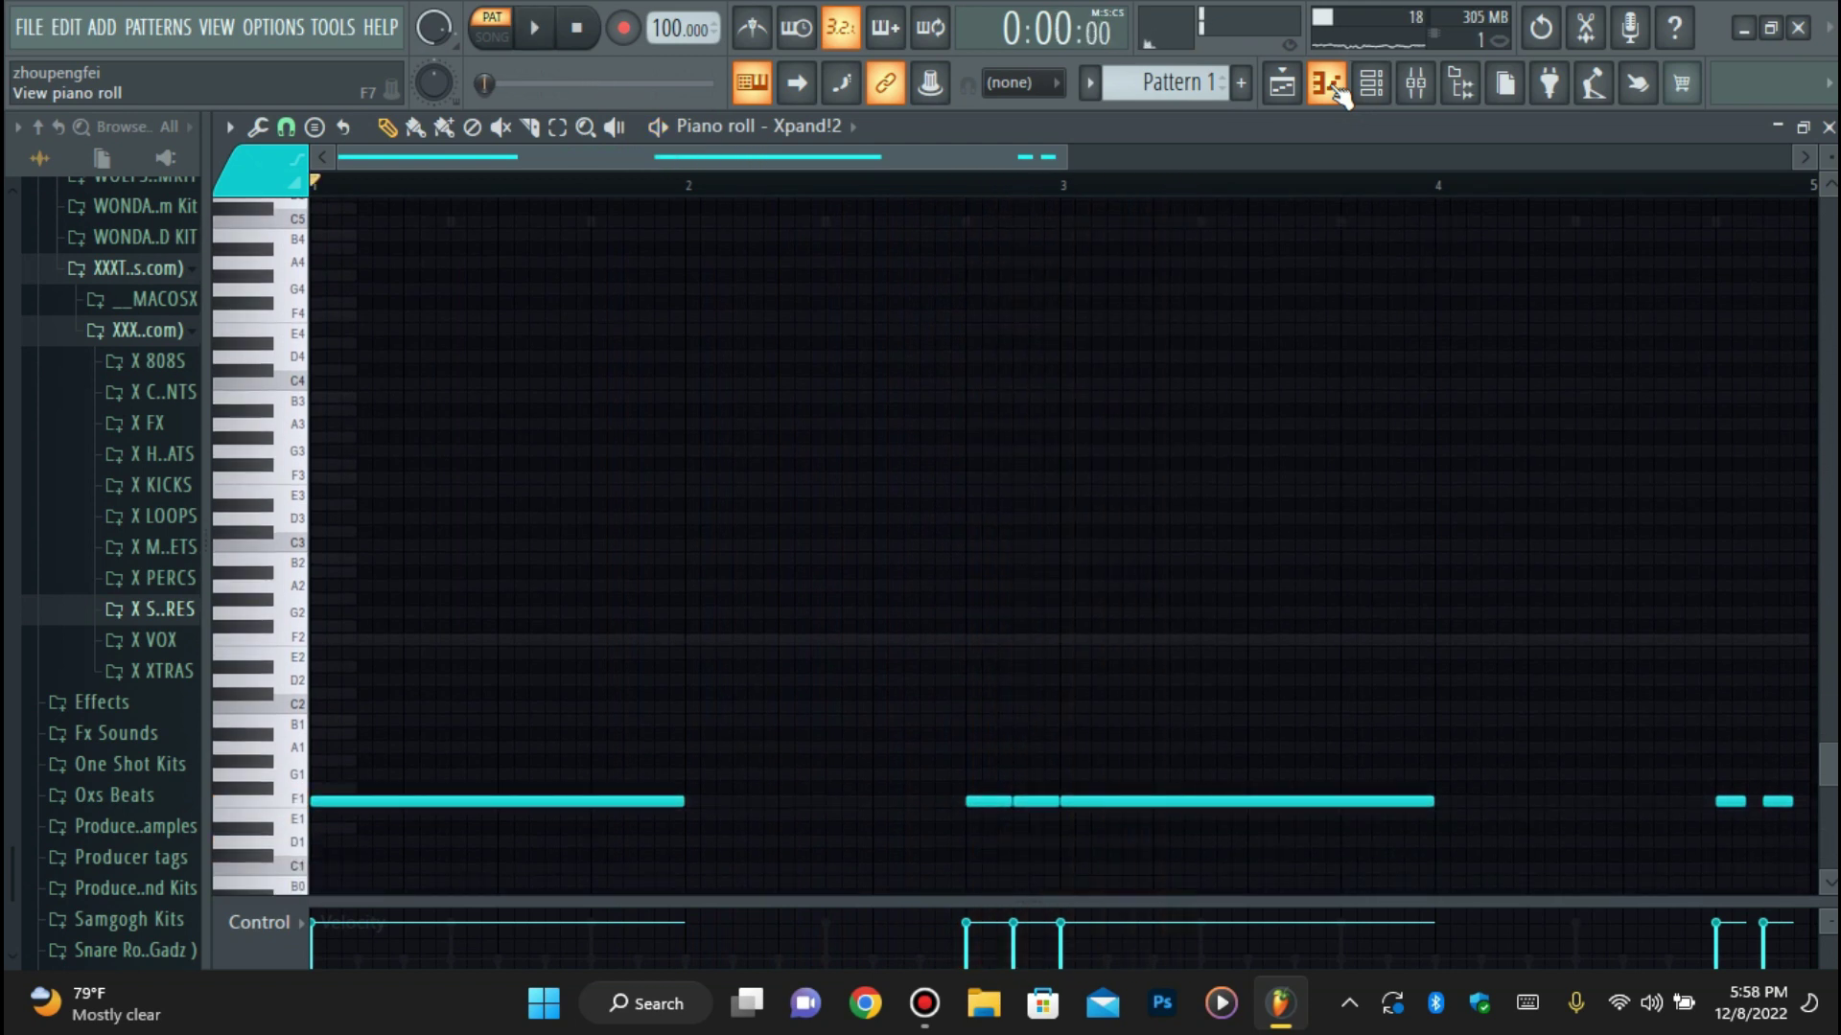
{"action": "key", "text": "ctrl+Up"}
{"action": "key", "text": "space"}
{"action": "left_click", "coordinate": [1371, 84]}
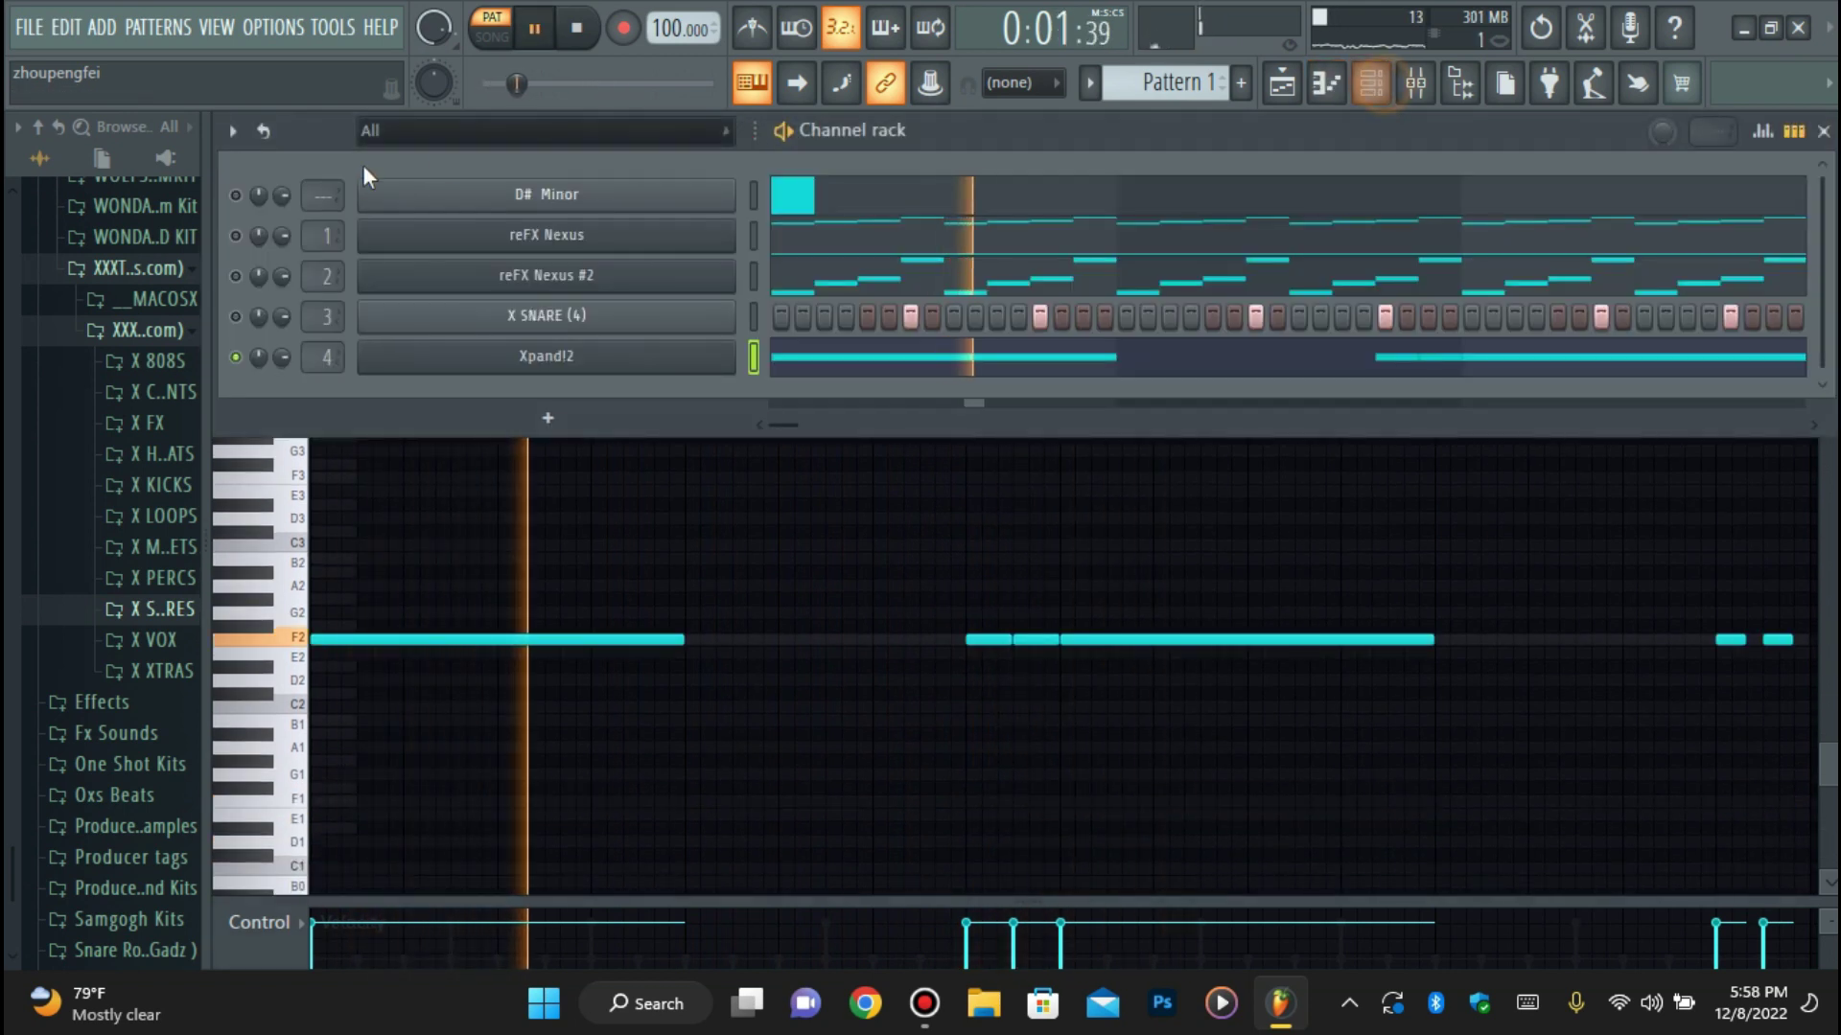
Unmute all channels and transpose the Xpand!2 notes back down an octave to F1.
{"action": "right_click", "coordinate": [244, 238]}
{"action": "left_click", "coordinate": [750, 377]}
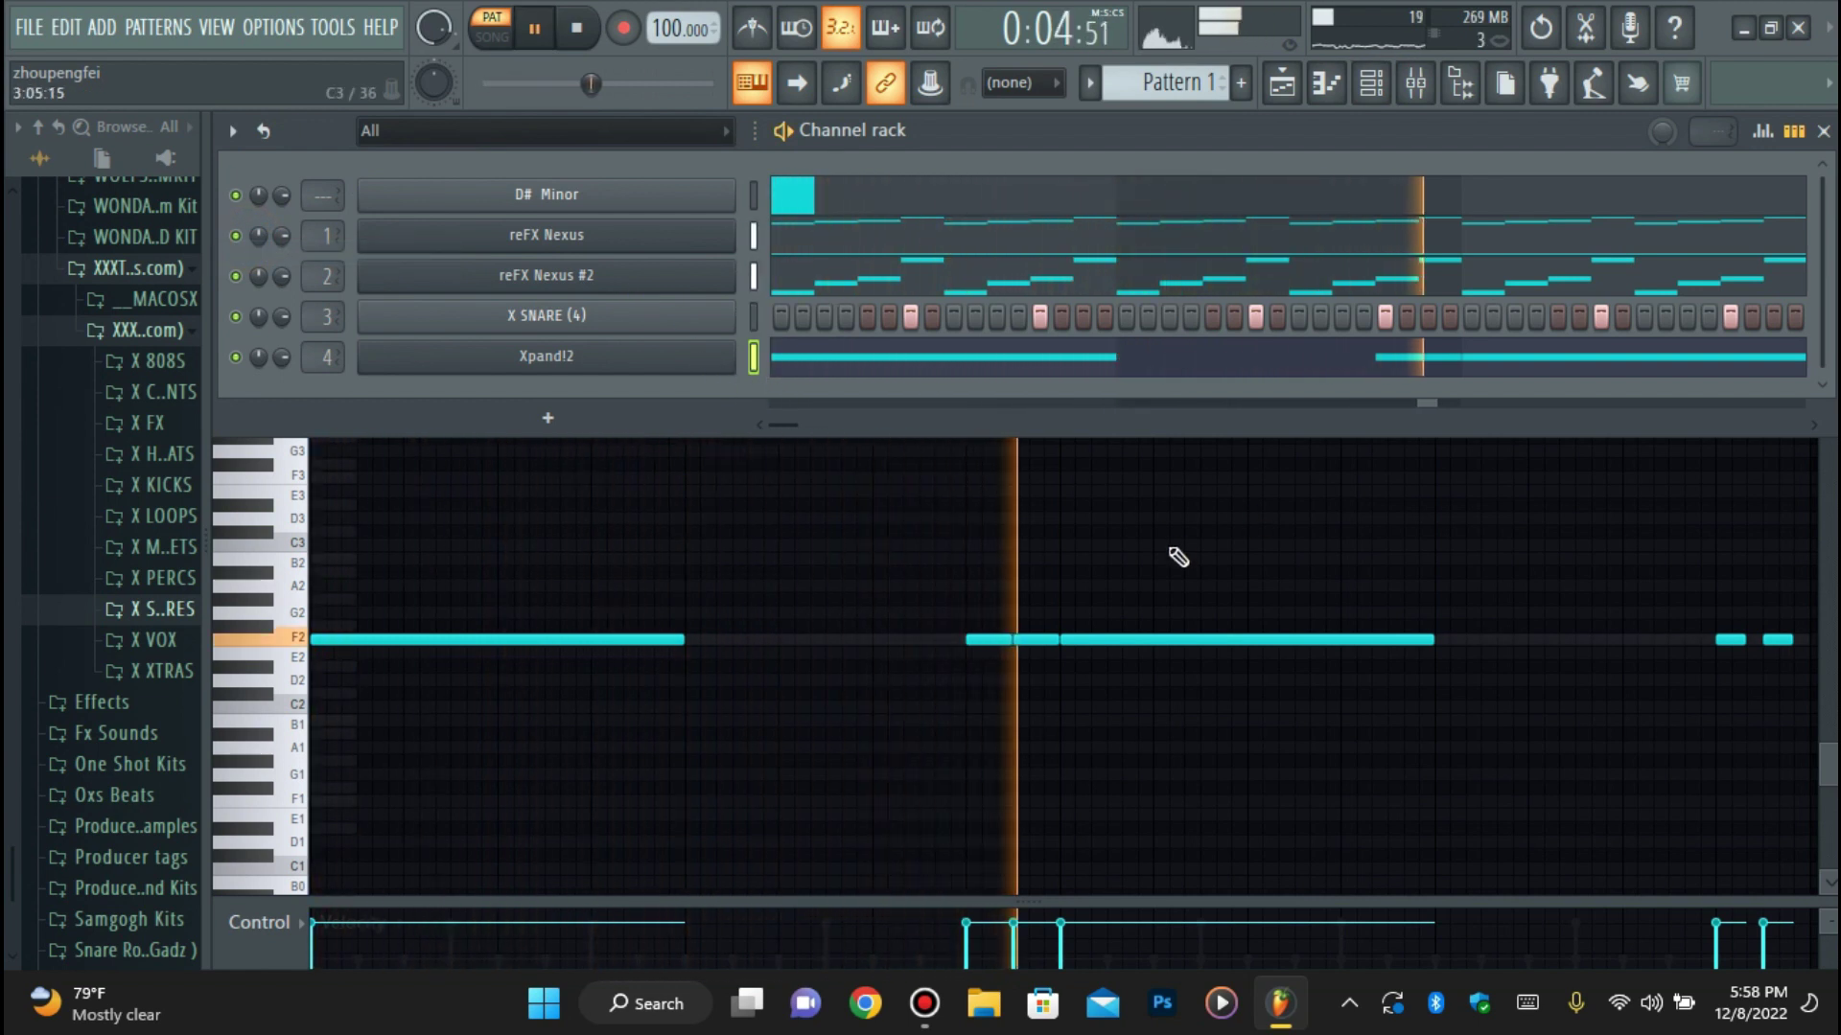
{"action": "left_click", "coordinate": [1326, 84]}
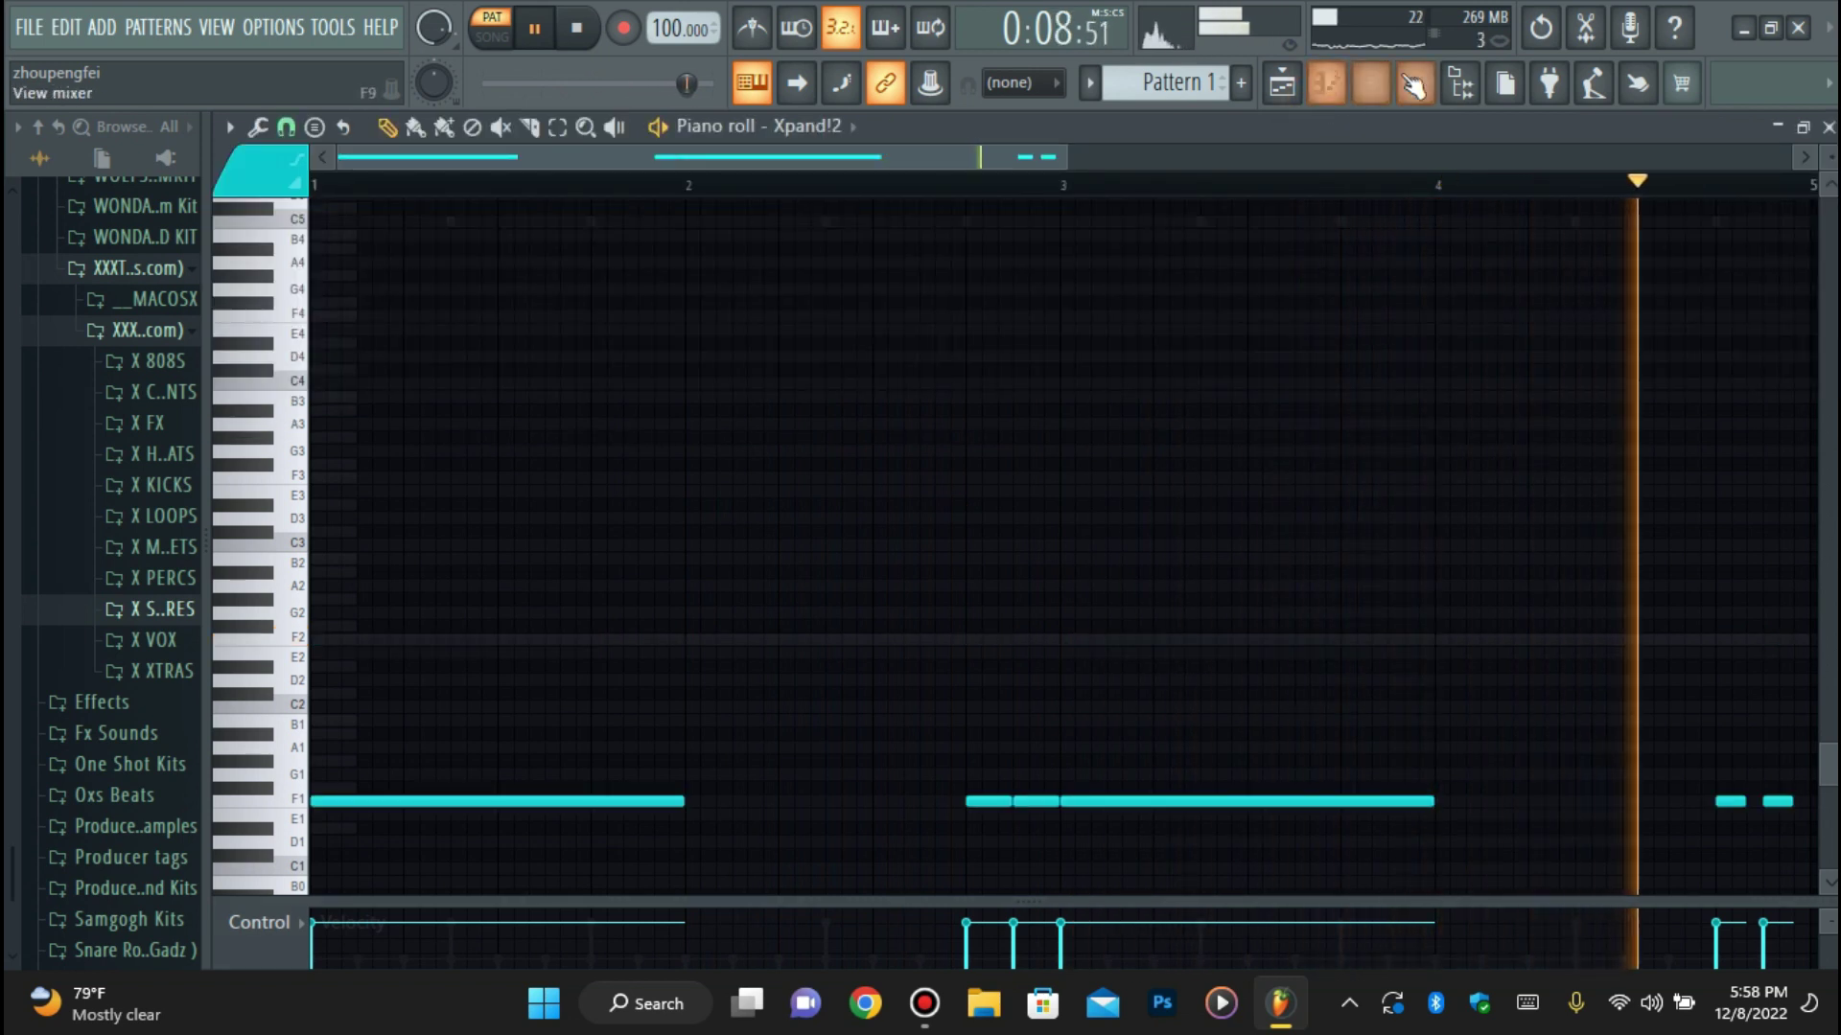
{"action": "left_click", "coordinate": [1370, 84]}
Check the root note setting of the first reFX Nexus channel and replay the pattern.
{"action": "left_click", "coordinate": [619, 234]}
{"action": "key", "text": "space"}
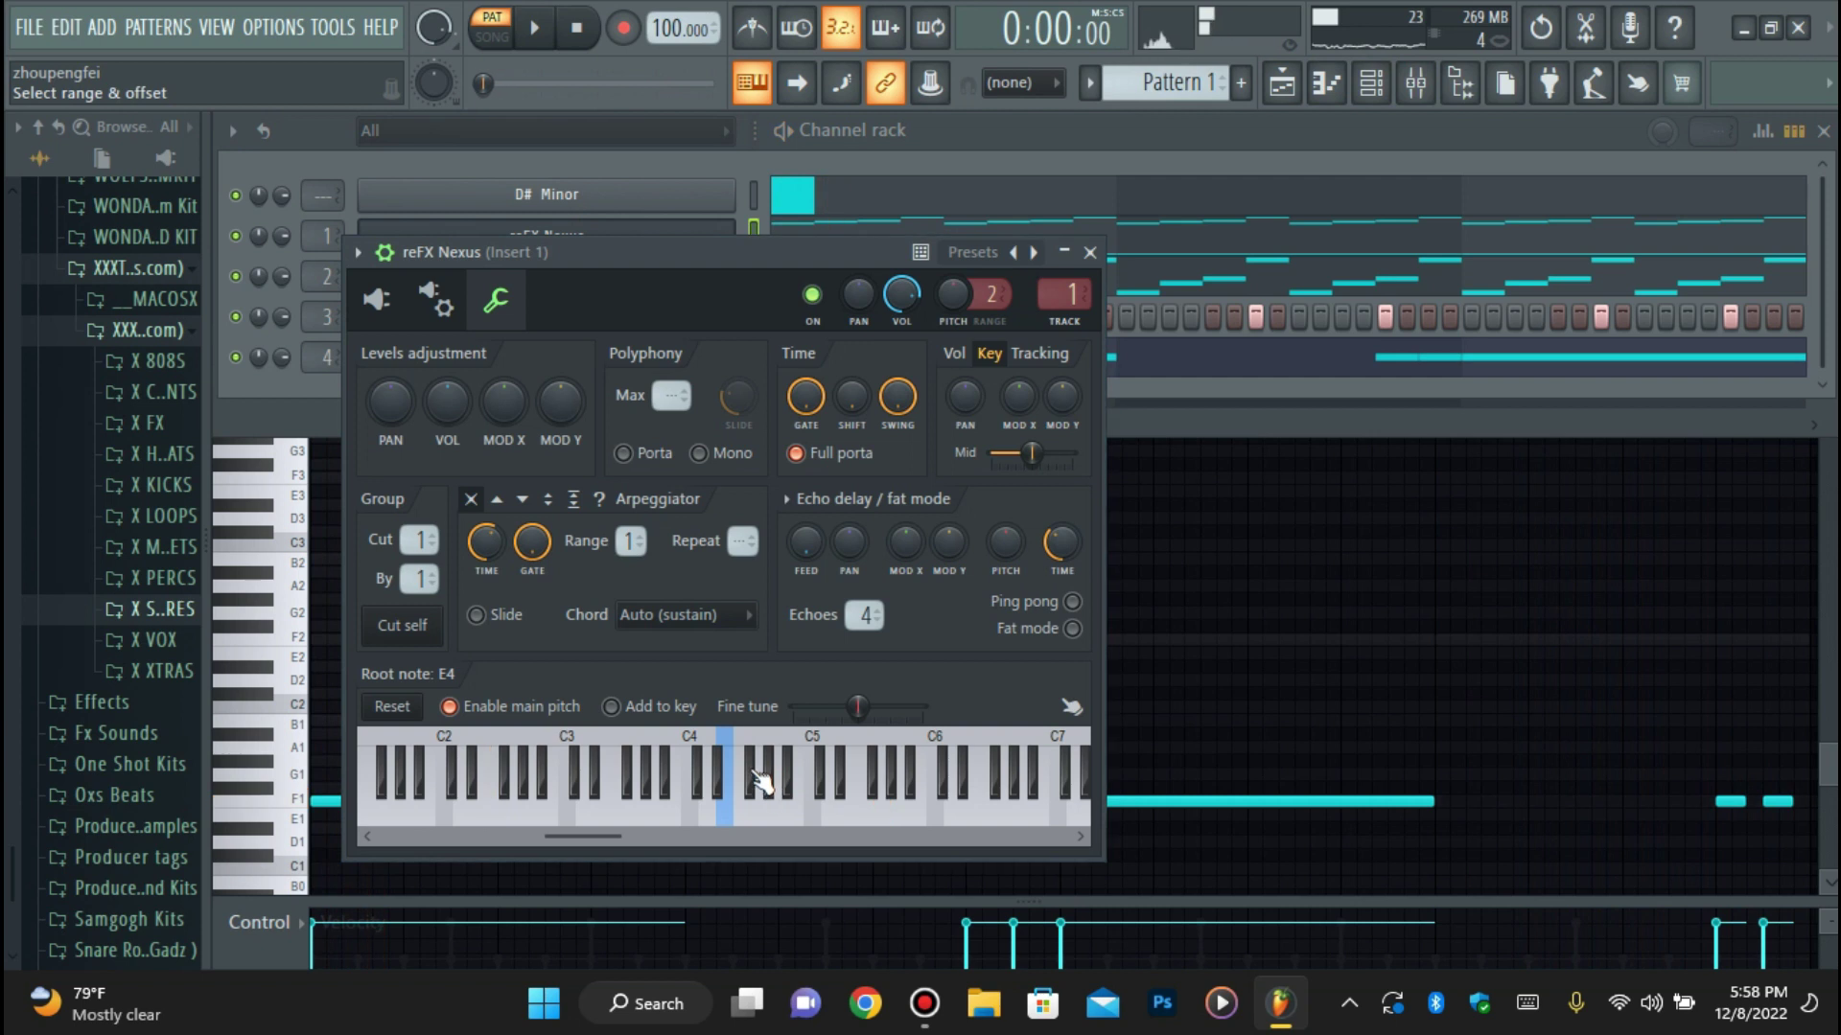
{"action": "left_click", "coordinate": [319, 423]}
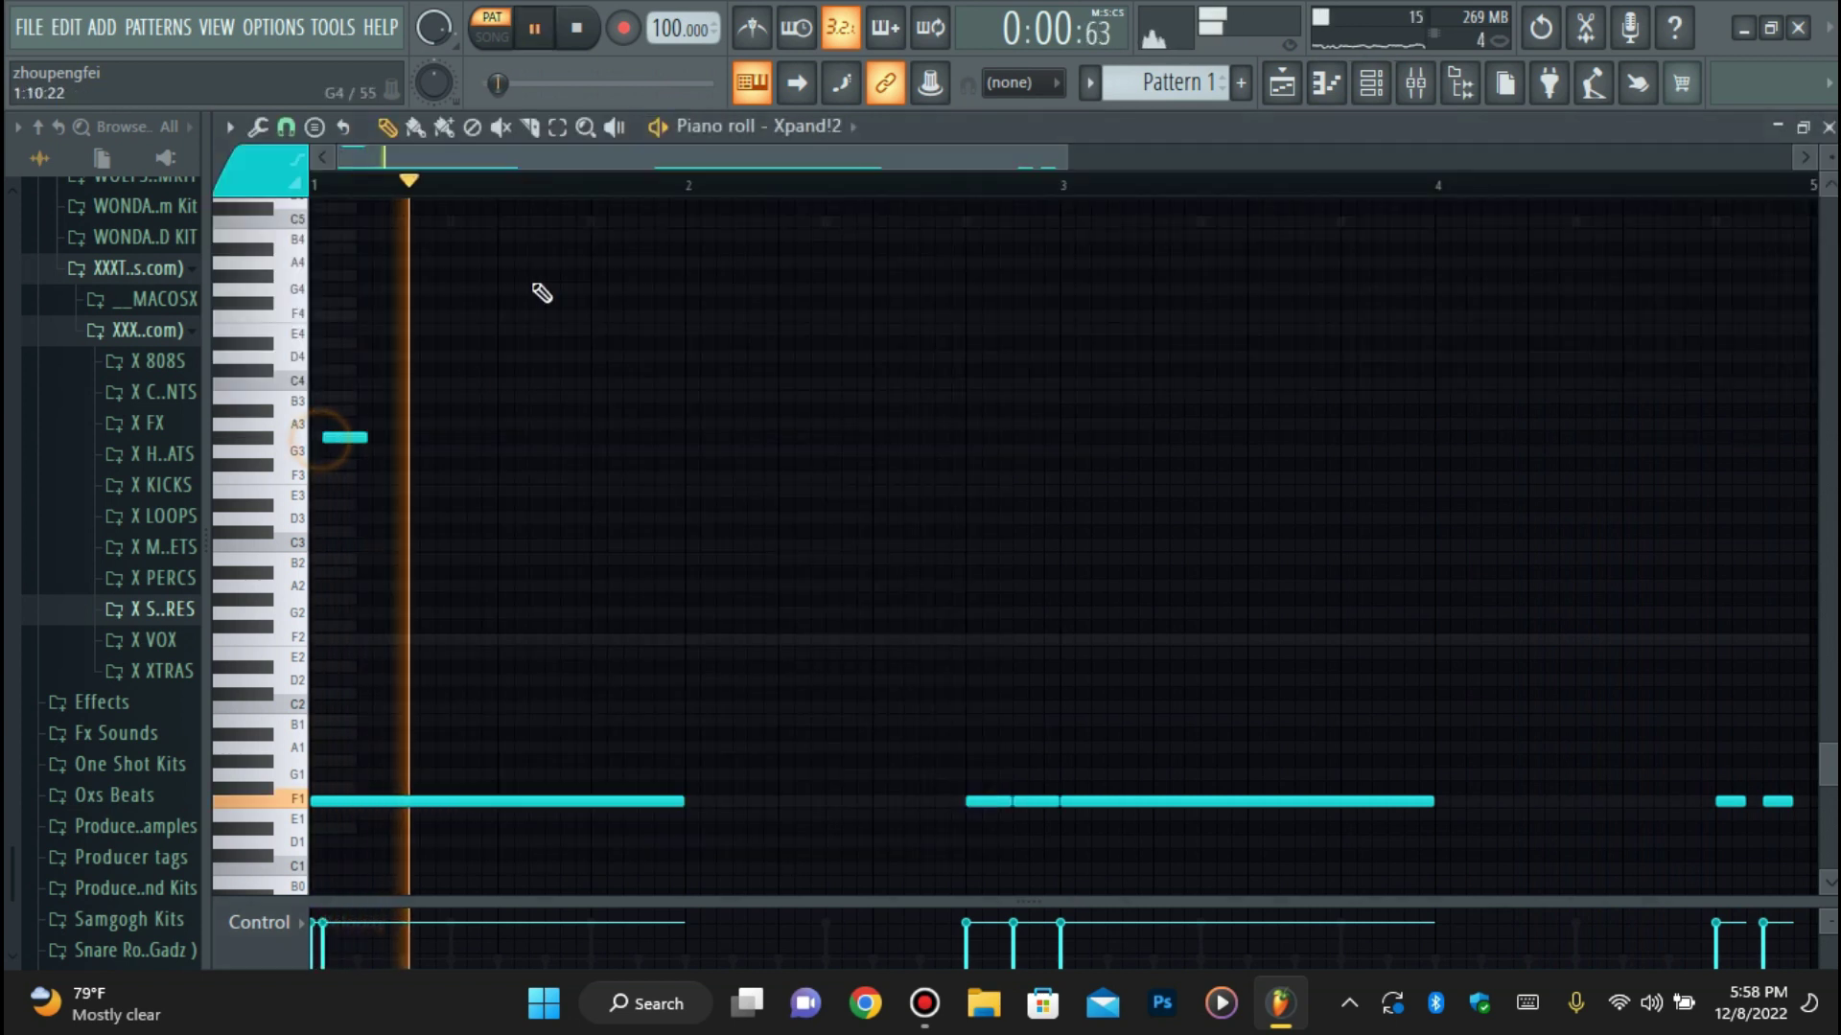
{"action": "left_click", "coordinate": [1399, 86]}
{"action": "key", "text": "space"}
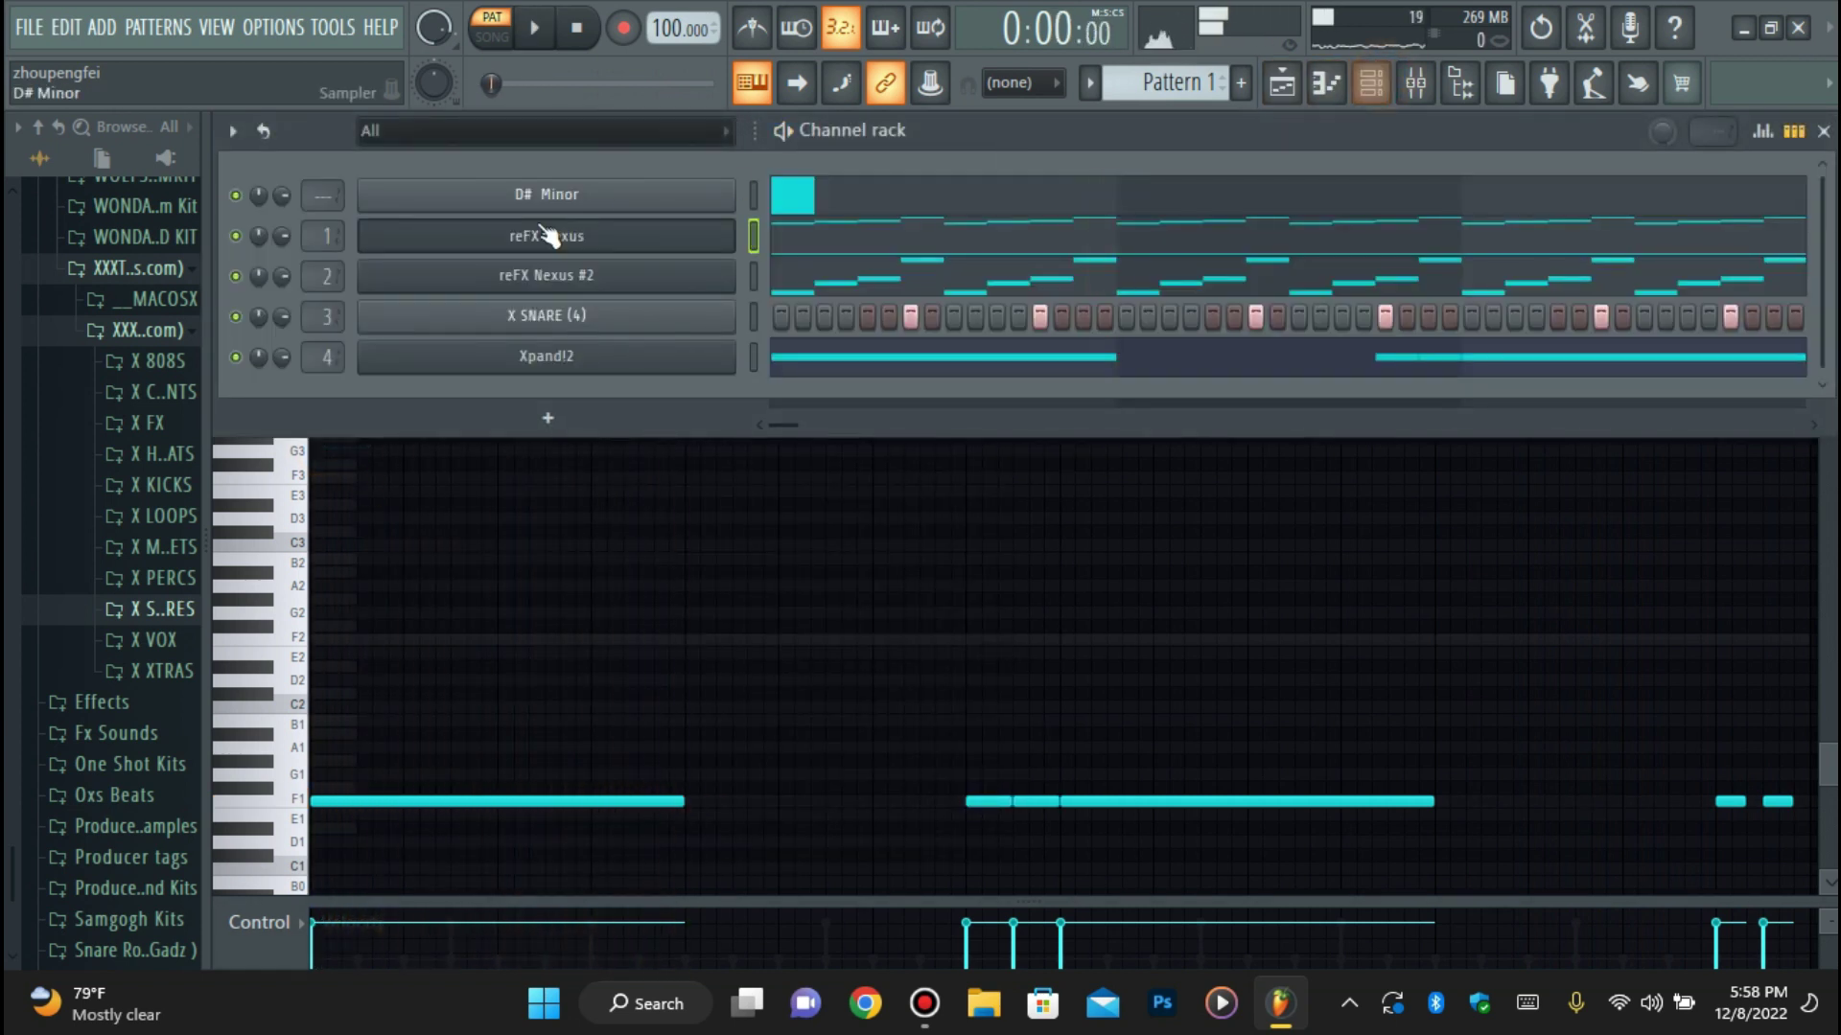
Set the root note of reFX Nexus #2 to F#5 and check the Xpand!2 root note setting.
{"action": "left_click", "coordinate": [540, 274]}
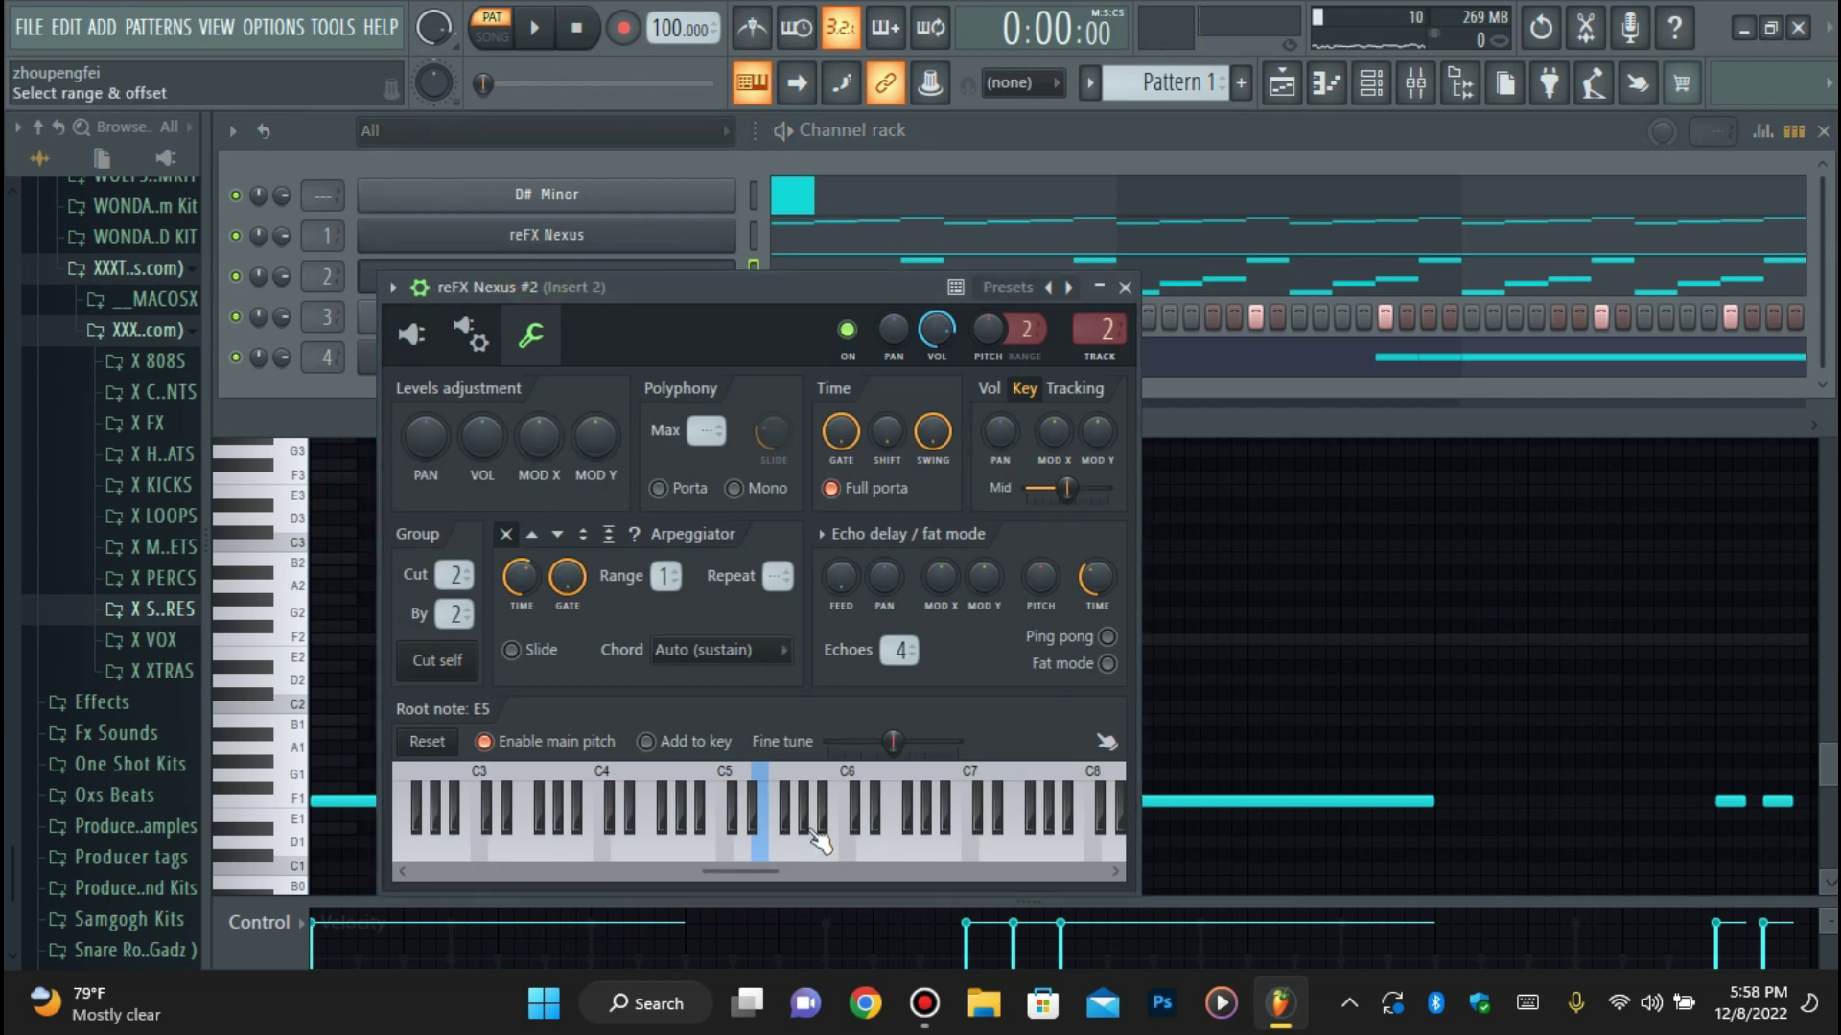
{"action": "left_click", "coordinate": [521, 234]}
{"action": "key", "text": "Down"}
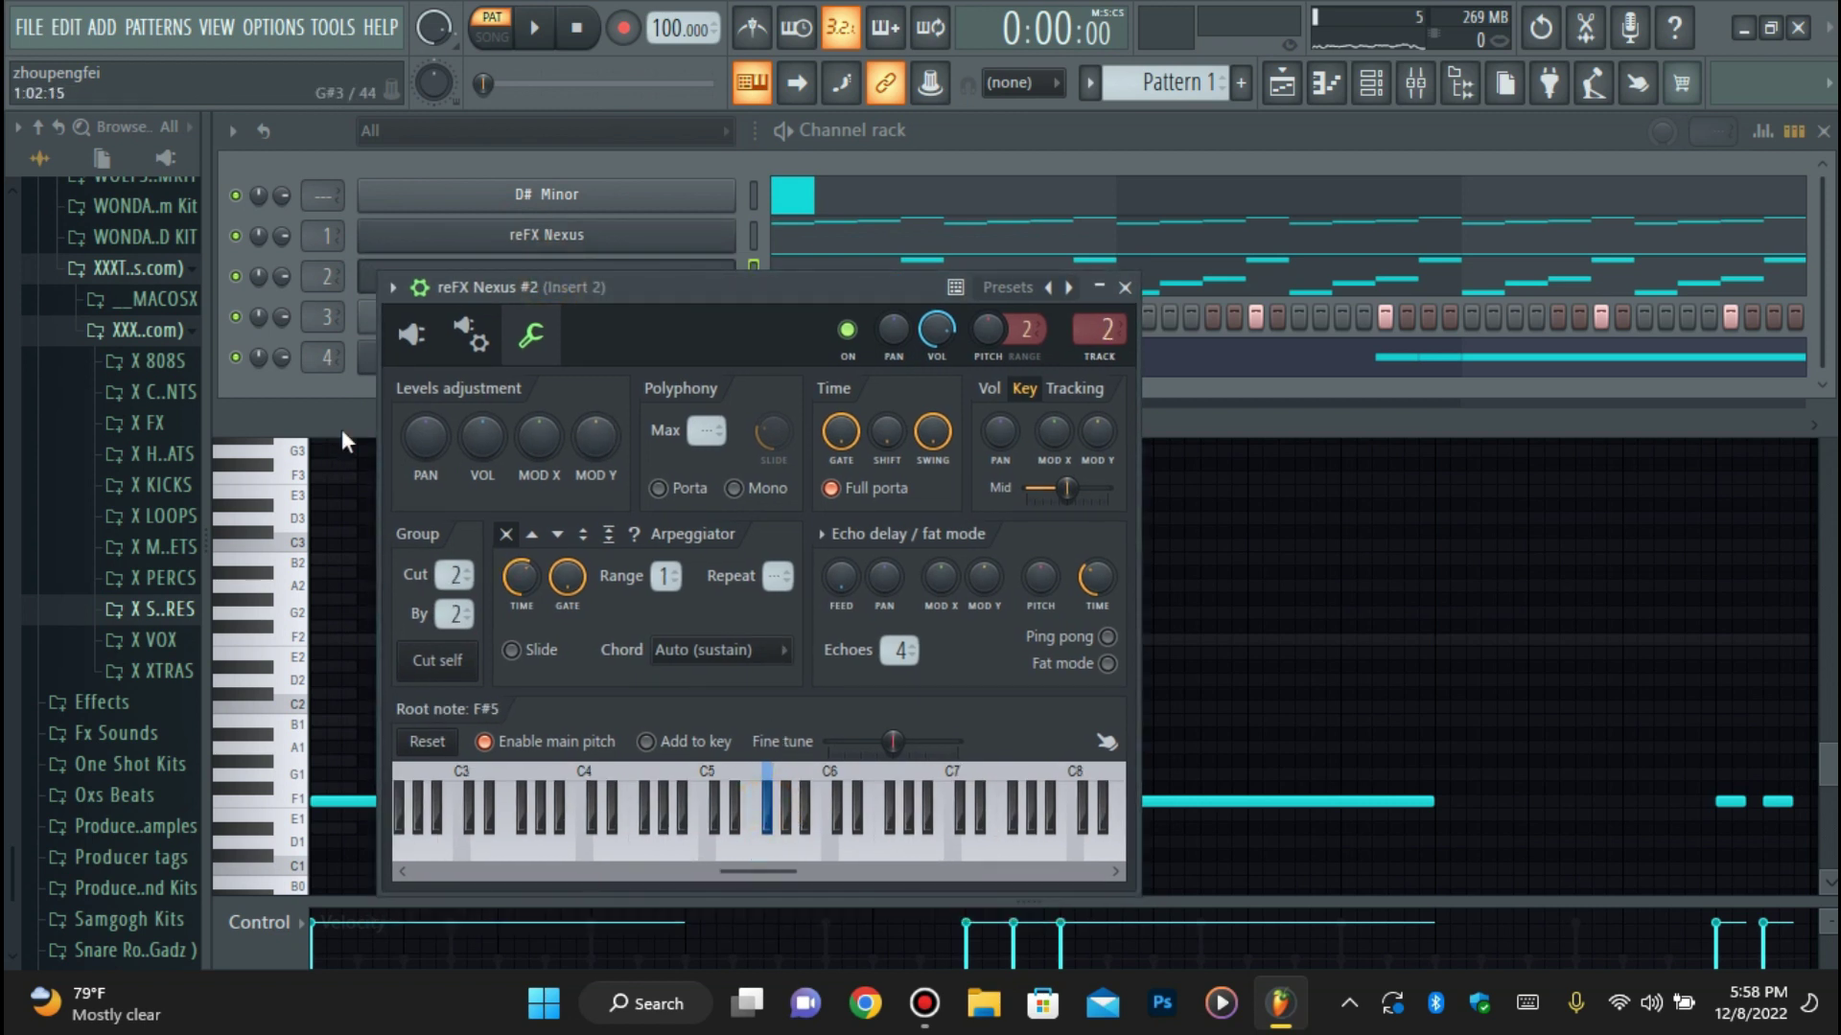
{"action": "key", "text": "Down"}
{"action": "key", "text": "Down"}
{"action": "left_click", "coordinate": [497, 223]}
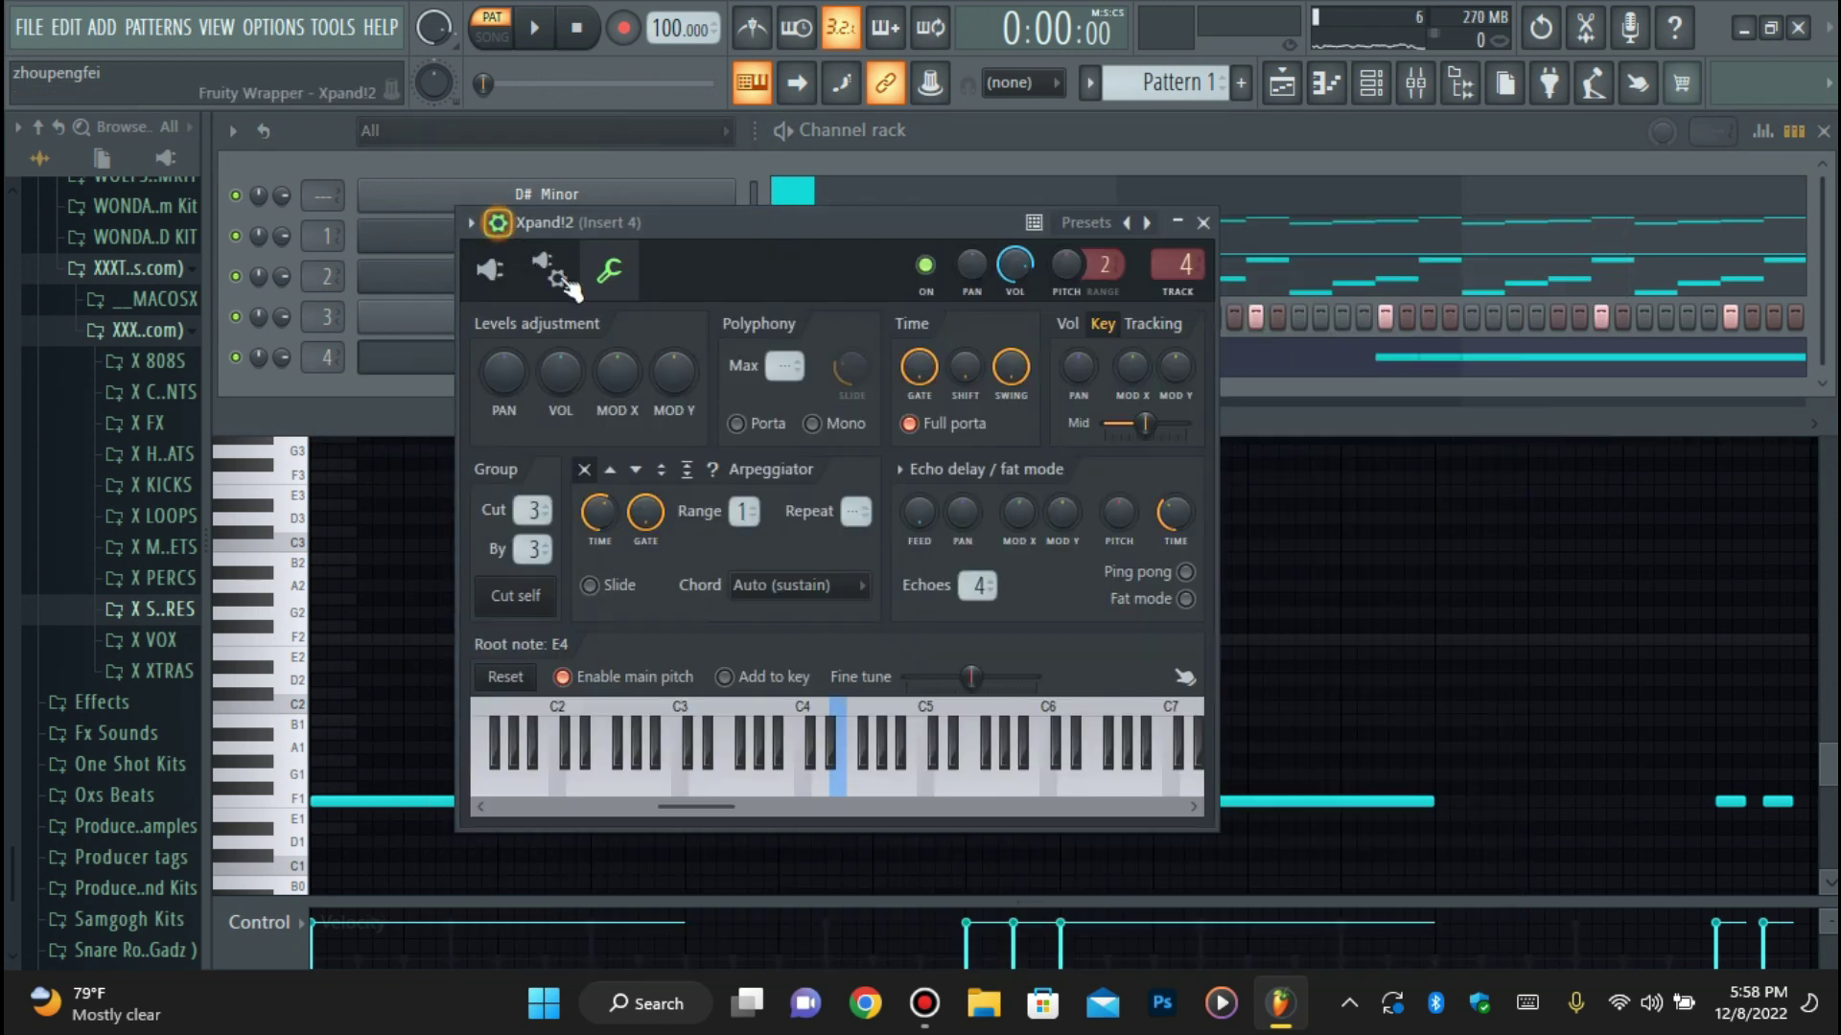
Transpose the Xpand!2 notes up an octave to F2 and play the full pattern.
{"action": "left_click", "coordinate": [1335, 86]}
{"action": "key", "text": "space"}
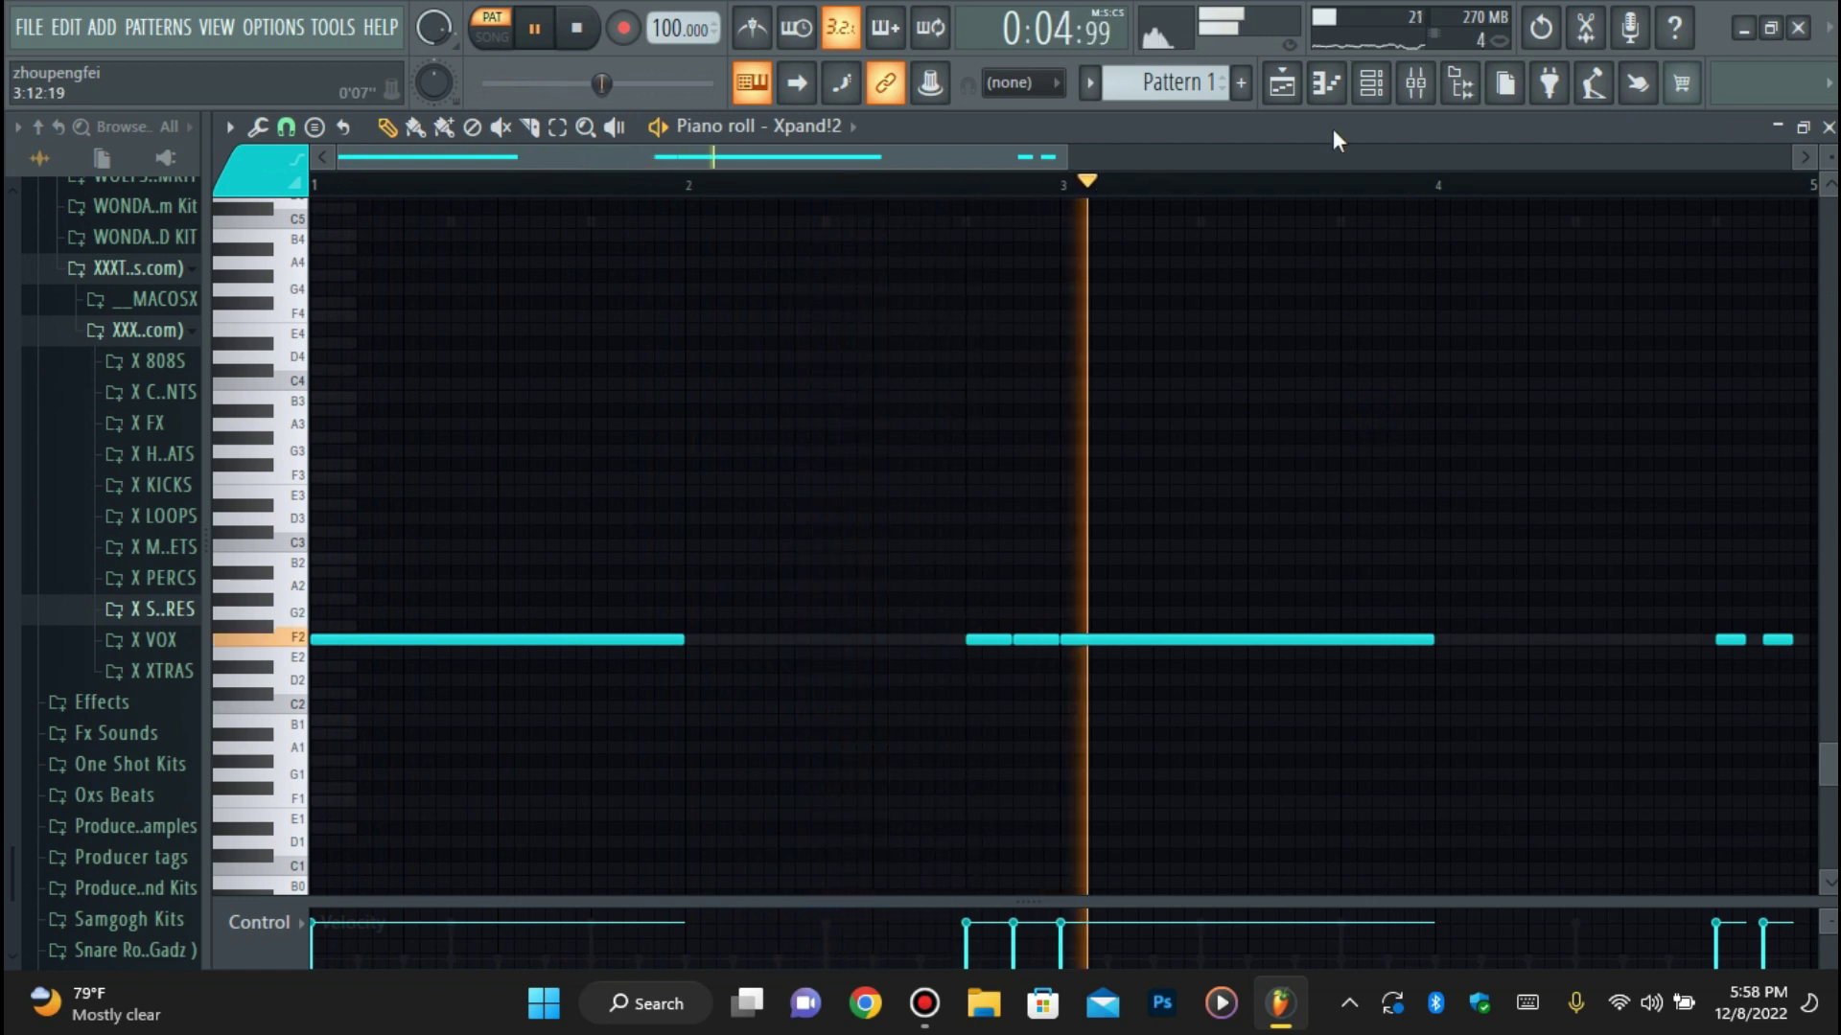
{"action": "left_click", "coordinate": [1371, 83]}
{"action": "left_click", "coordinate": [588, 364]}
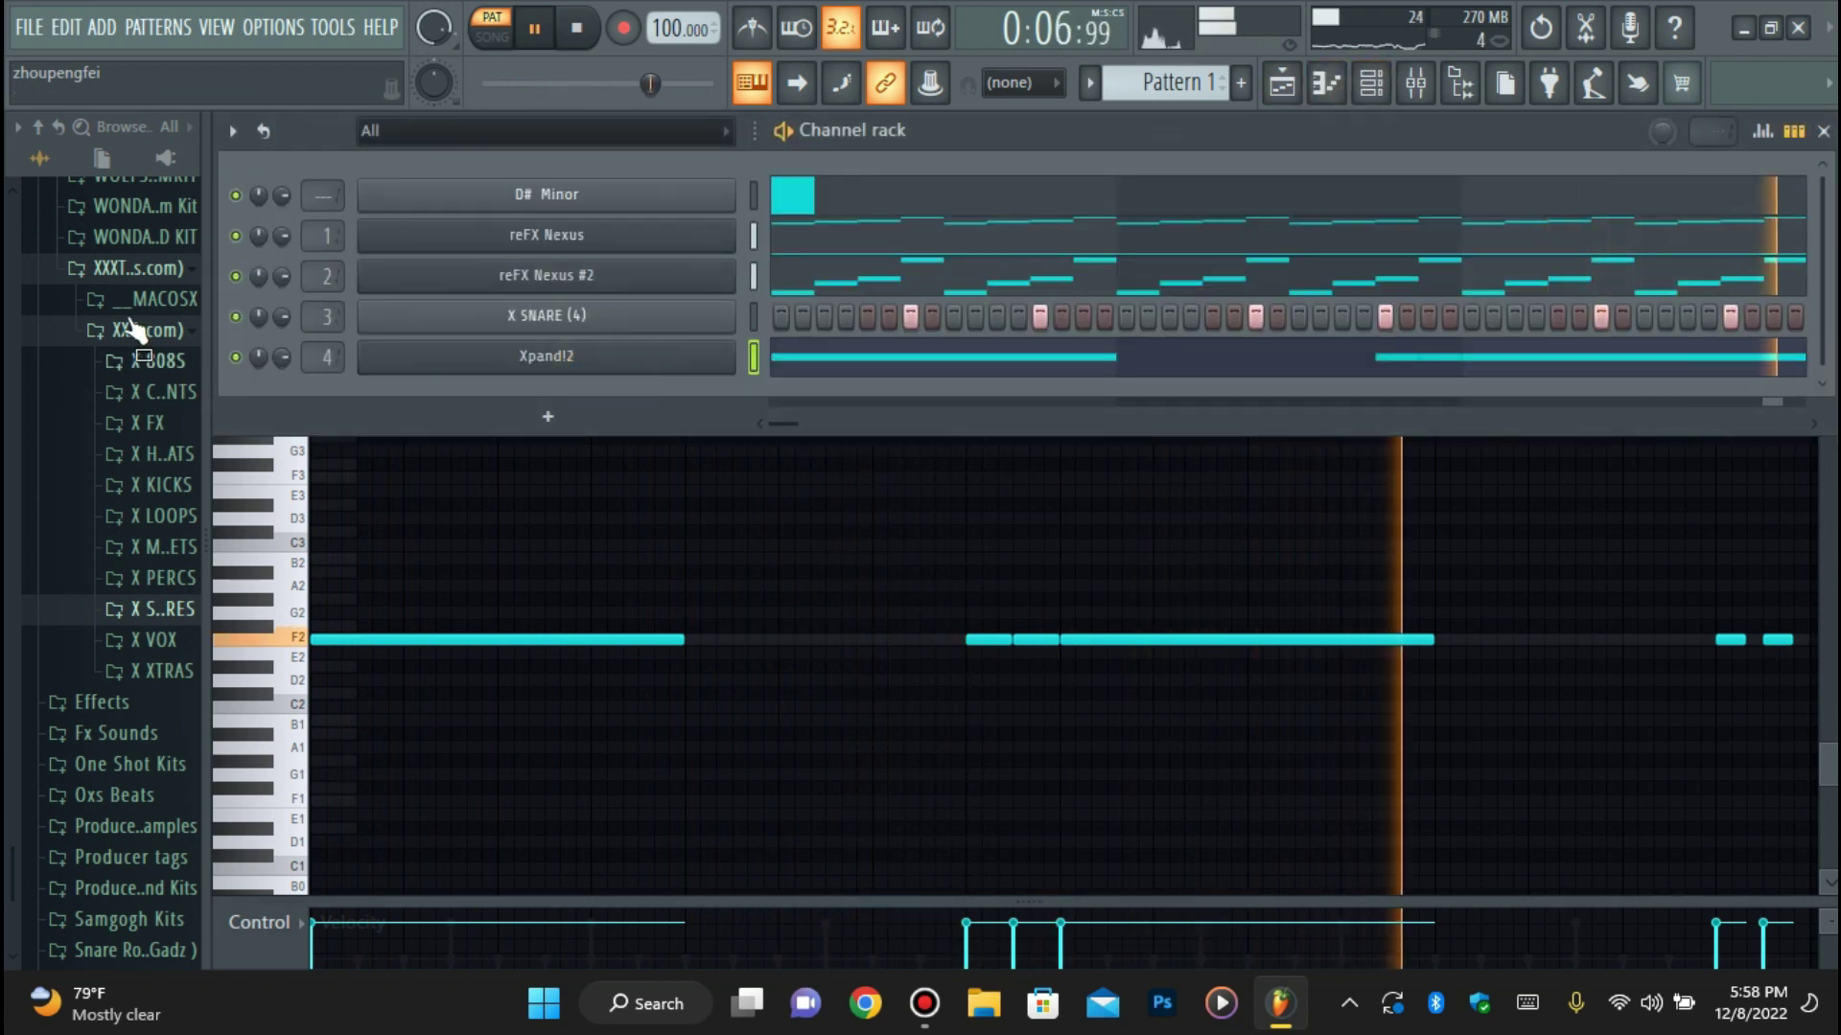
{"action": "scroll", "coordinate": [111, 284], "scroll_direction": "up", "scroll_amount": 4}
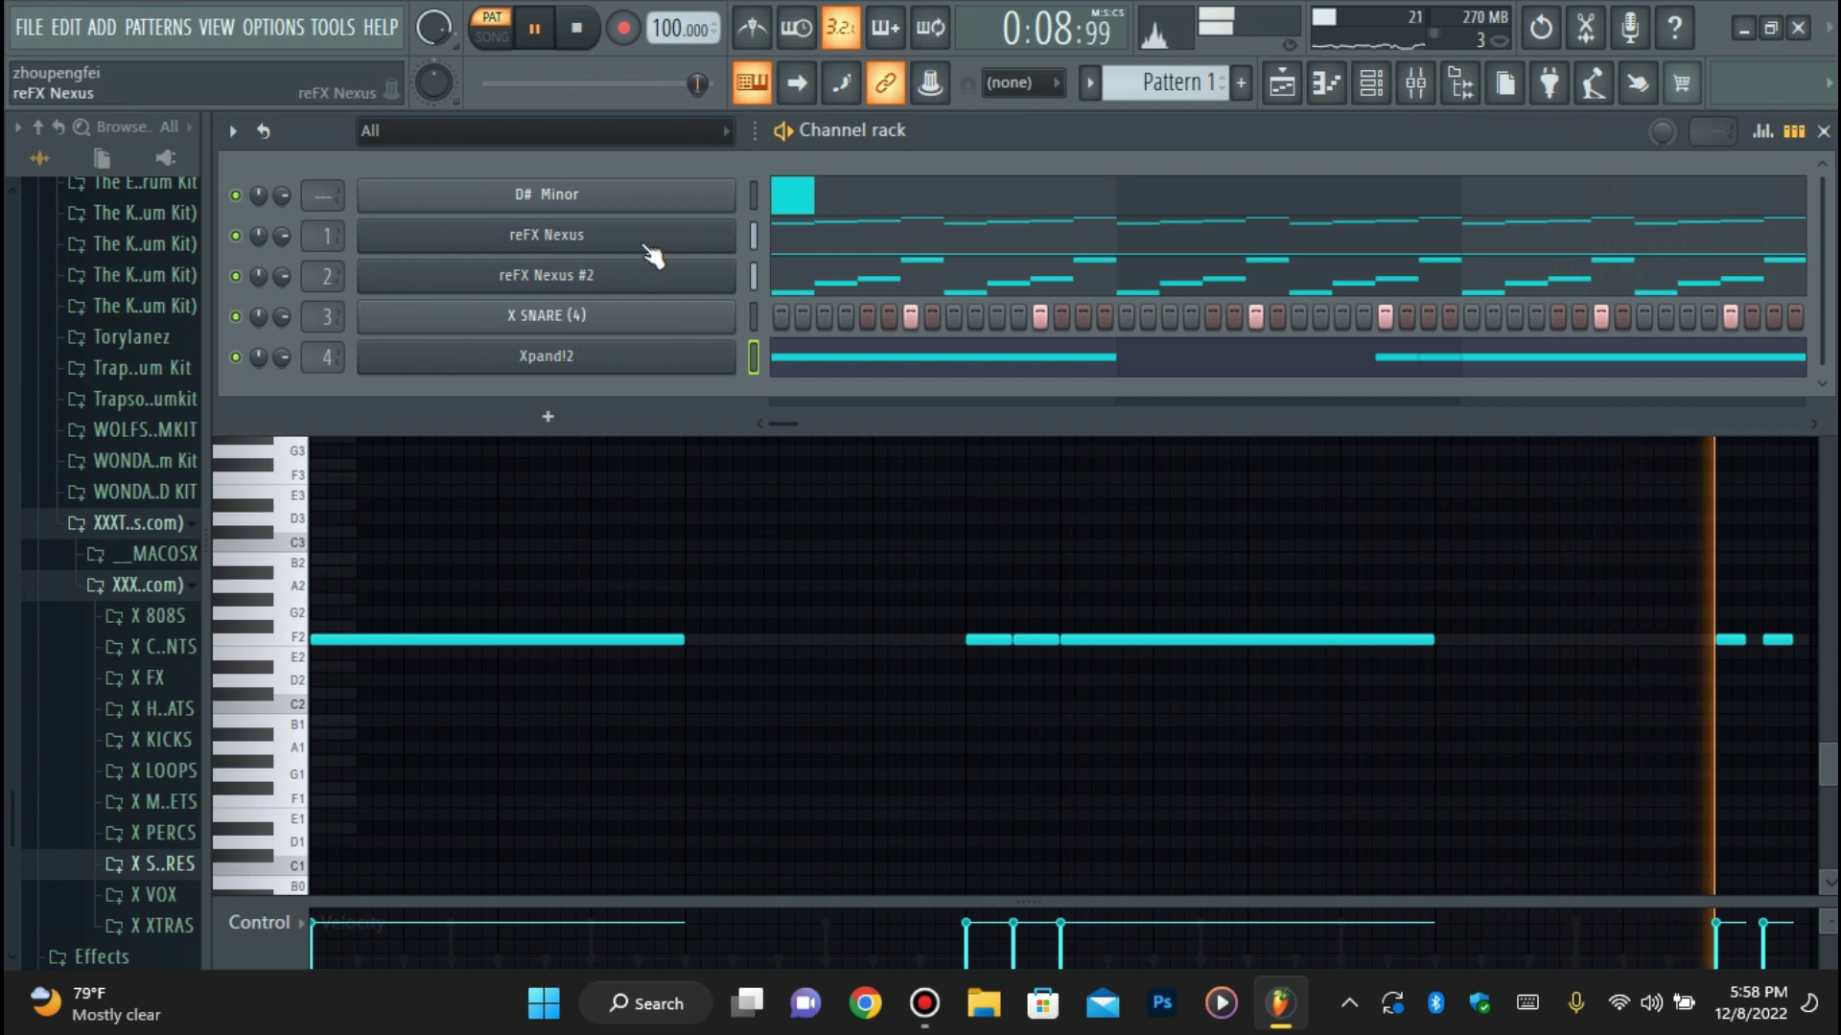
Rename the first reFX Nexus channel as GrandPiano.
{"action": "left_click", "coordinate": [645, 248]}
{"action": "left_click", "coordinate": [565, 237]}
{"action": "right_click", "coordinate": [565, 236]}
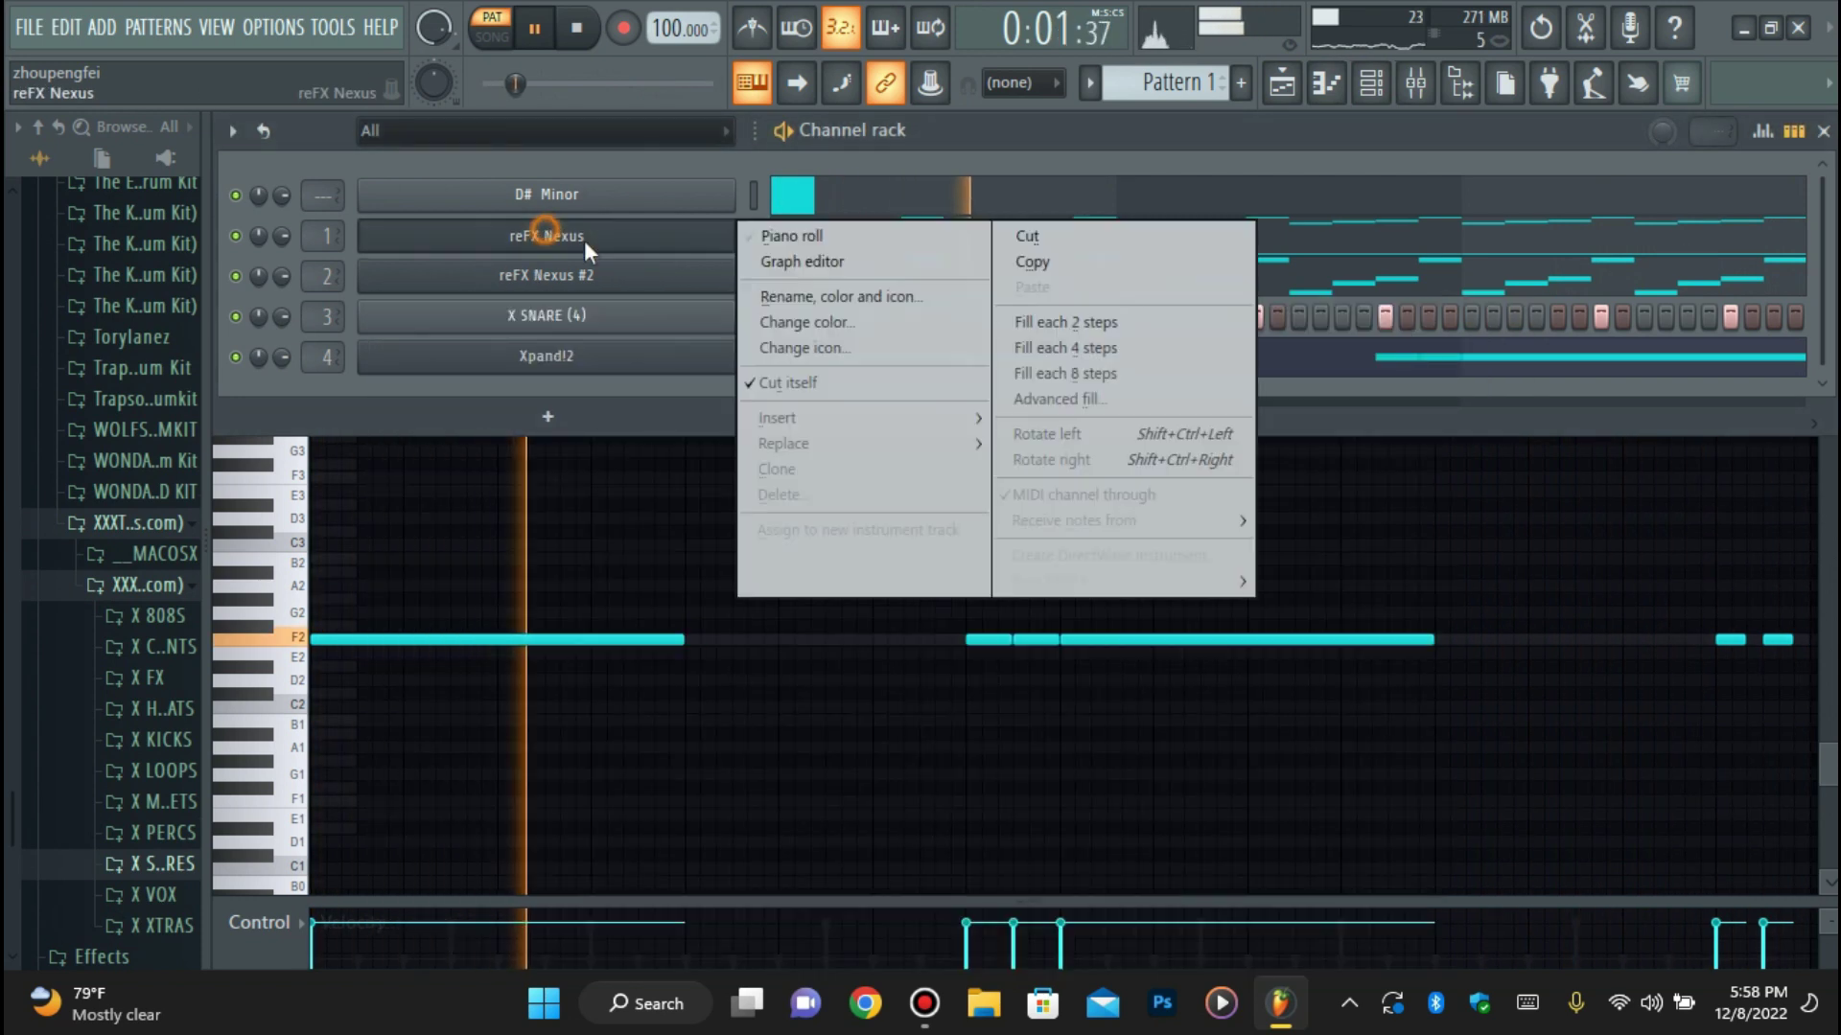
{"action": "left_click", "coordinate": [805, 296]}
{"action": "type", "text": "GrandP"}
{"action": "type", "text": "iano"}
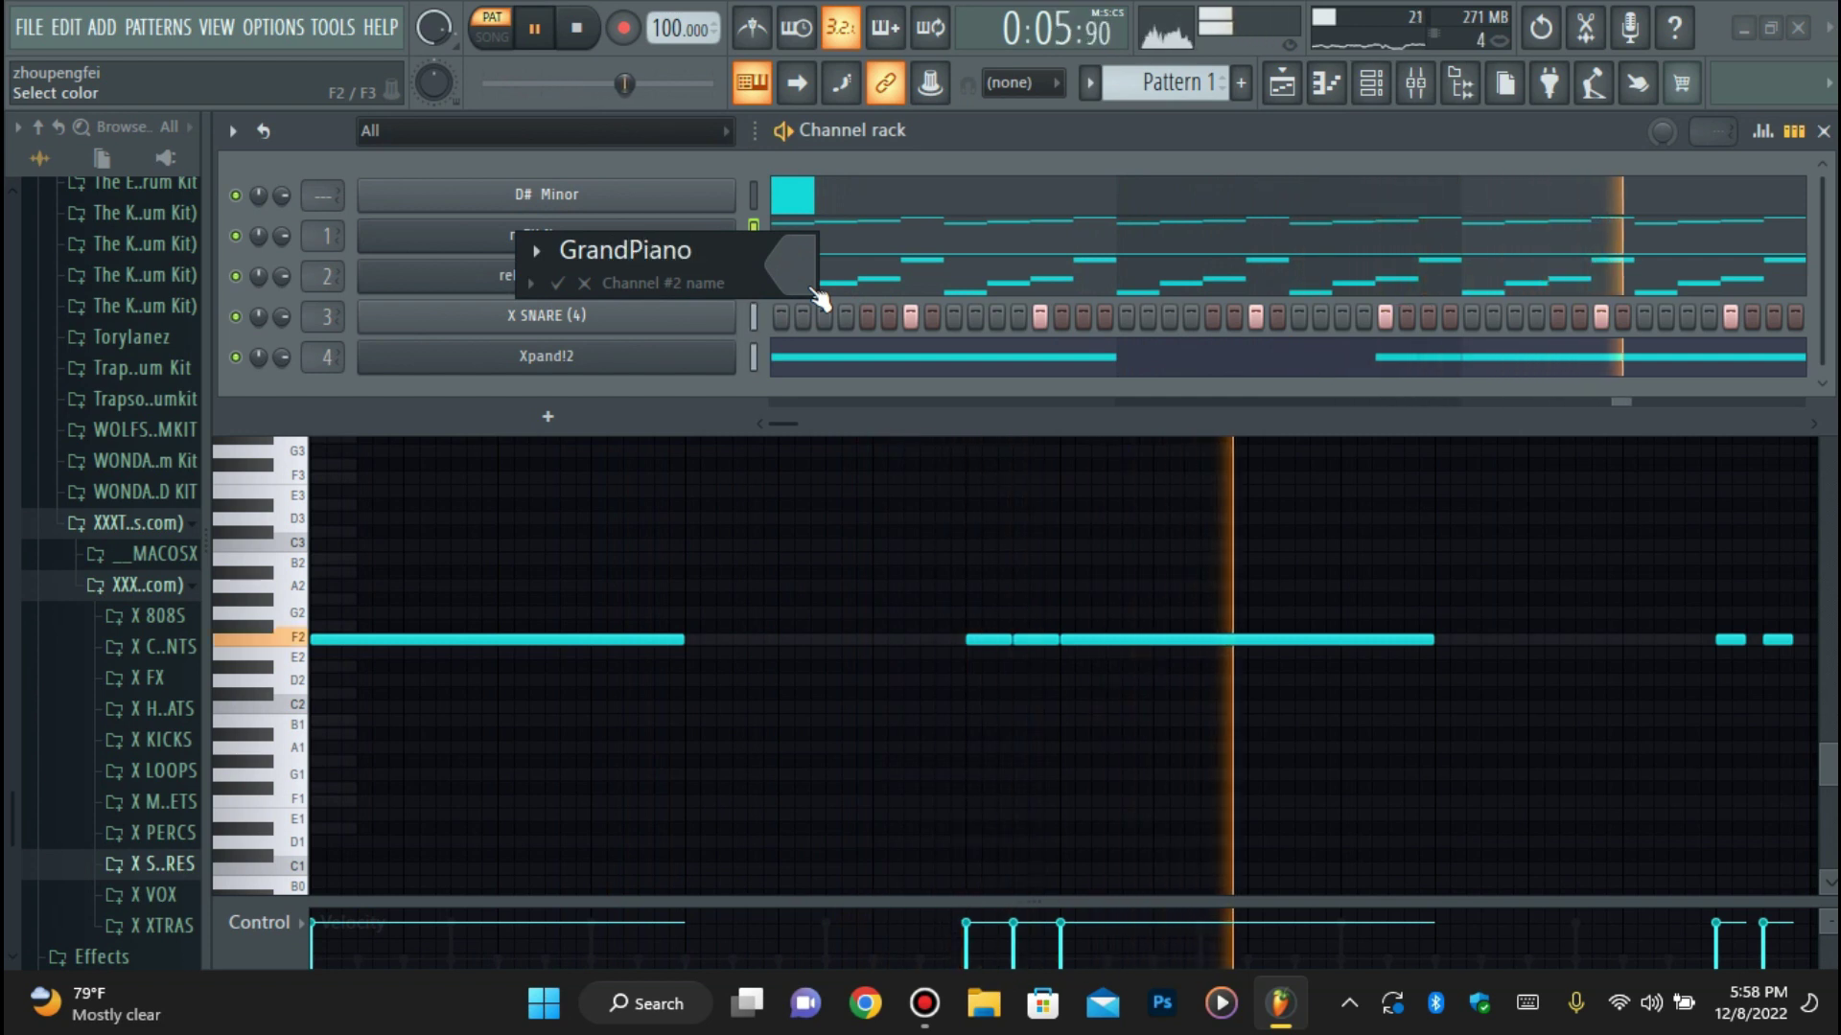
{"action": "key", "text": "Return"}
Rename the reFX Nexus #2 channel as Lead.
{"action": "left_click", "coordinate": [548, 276]}
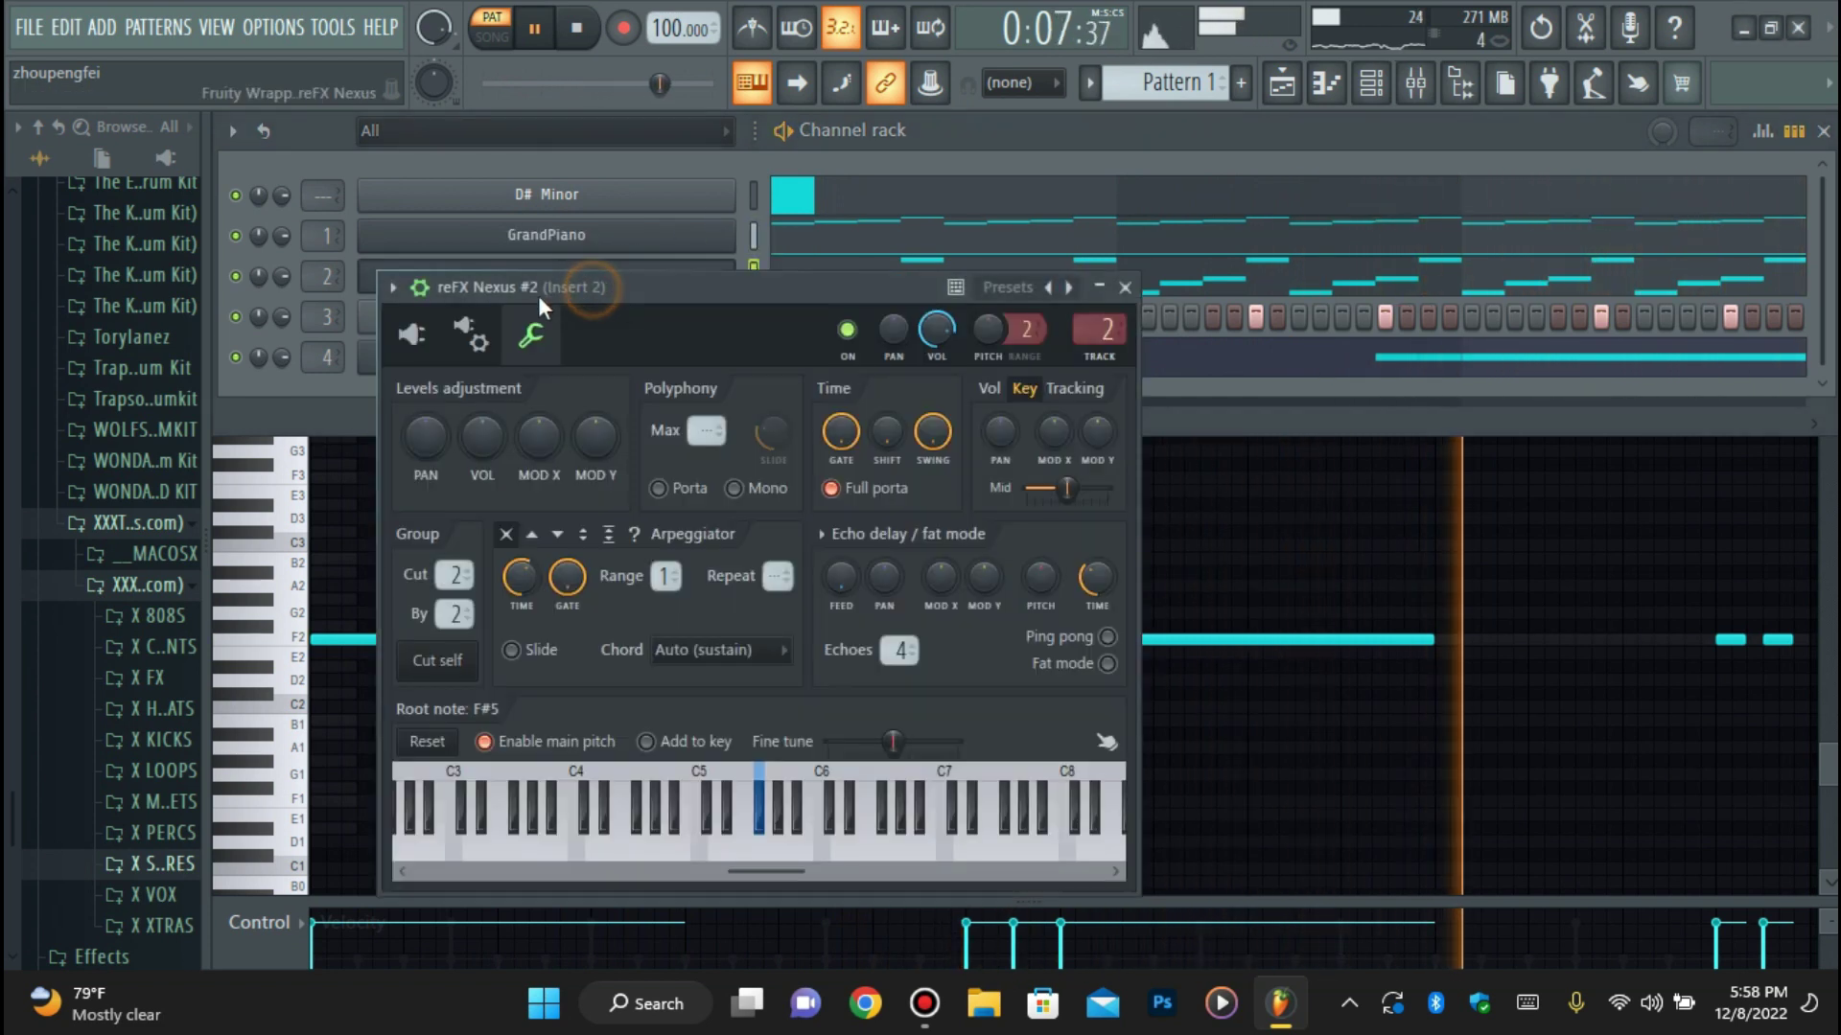
{"action": "left_click", "coordinate": [419, 287]}
{"action": "left_click", "coordinate": [473, 276]}
{"action": "right_click", "coordinate": [474, 276]}
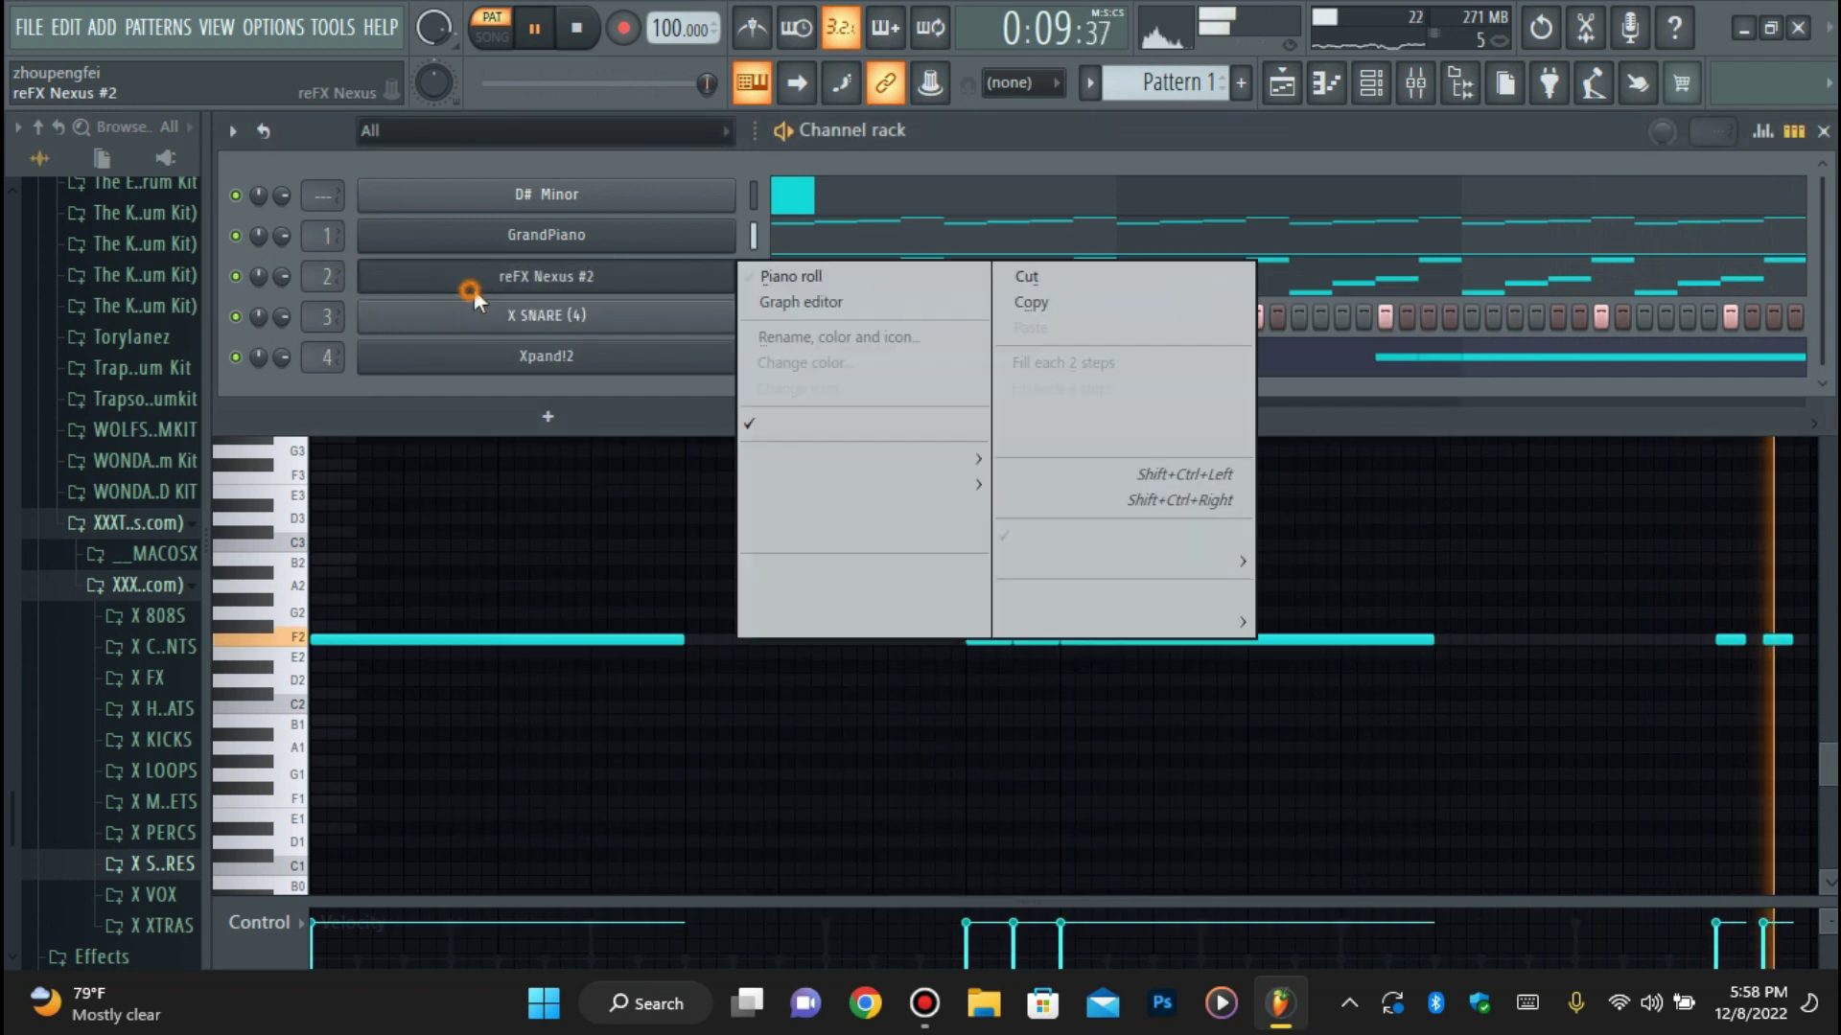
{"action": "left_click", "coordinate": [945, 337]}
{"action": "key", "text": "BackSpace"}
{"action": "type", "text": "Lead"}
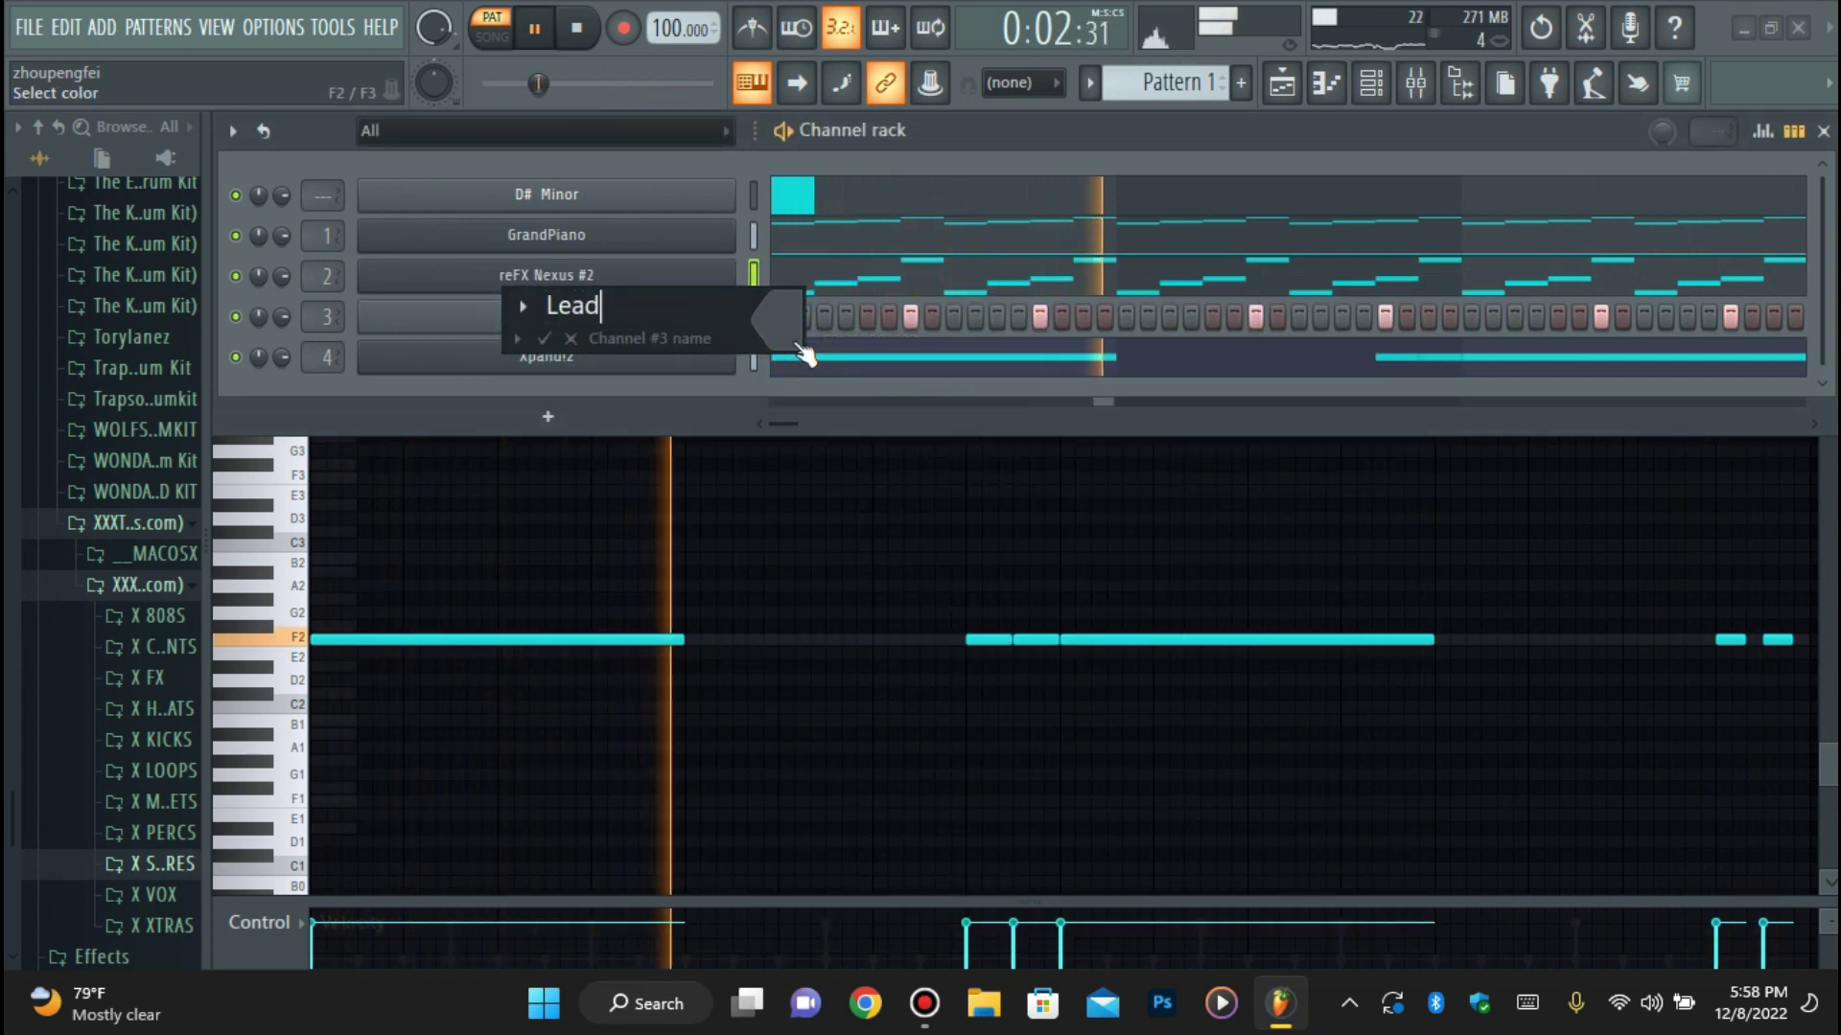
{"action": "key", "text": "Return"}
Rename the Xpand!2 channel after its preset, +10 Pizzicato Hall.
{"action": "right_click", "coordinate": [734, 353]}
{"action": "left_click", "coordinate": [847, 418]}
{"action": "key", "text": "Return"}
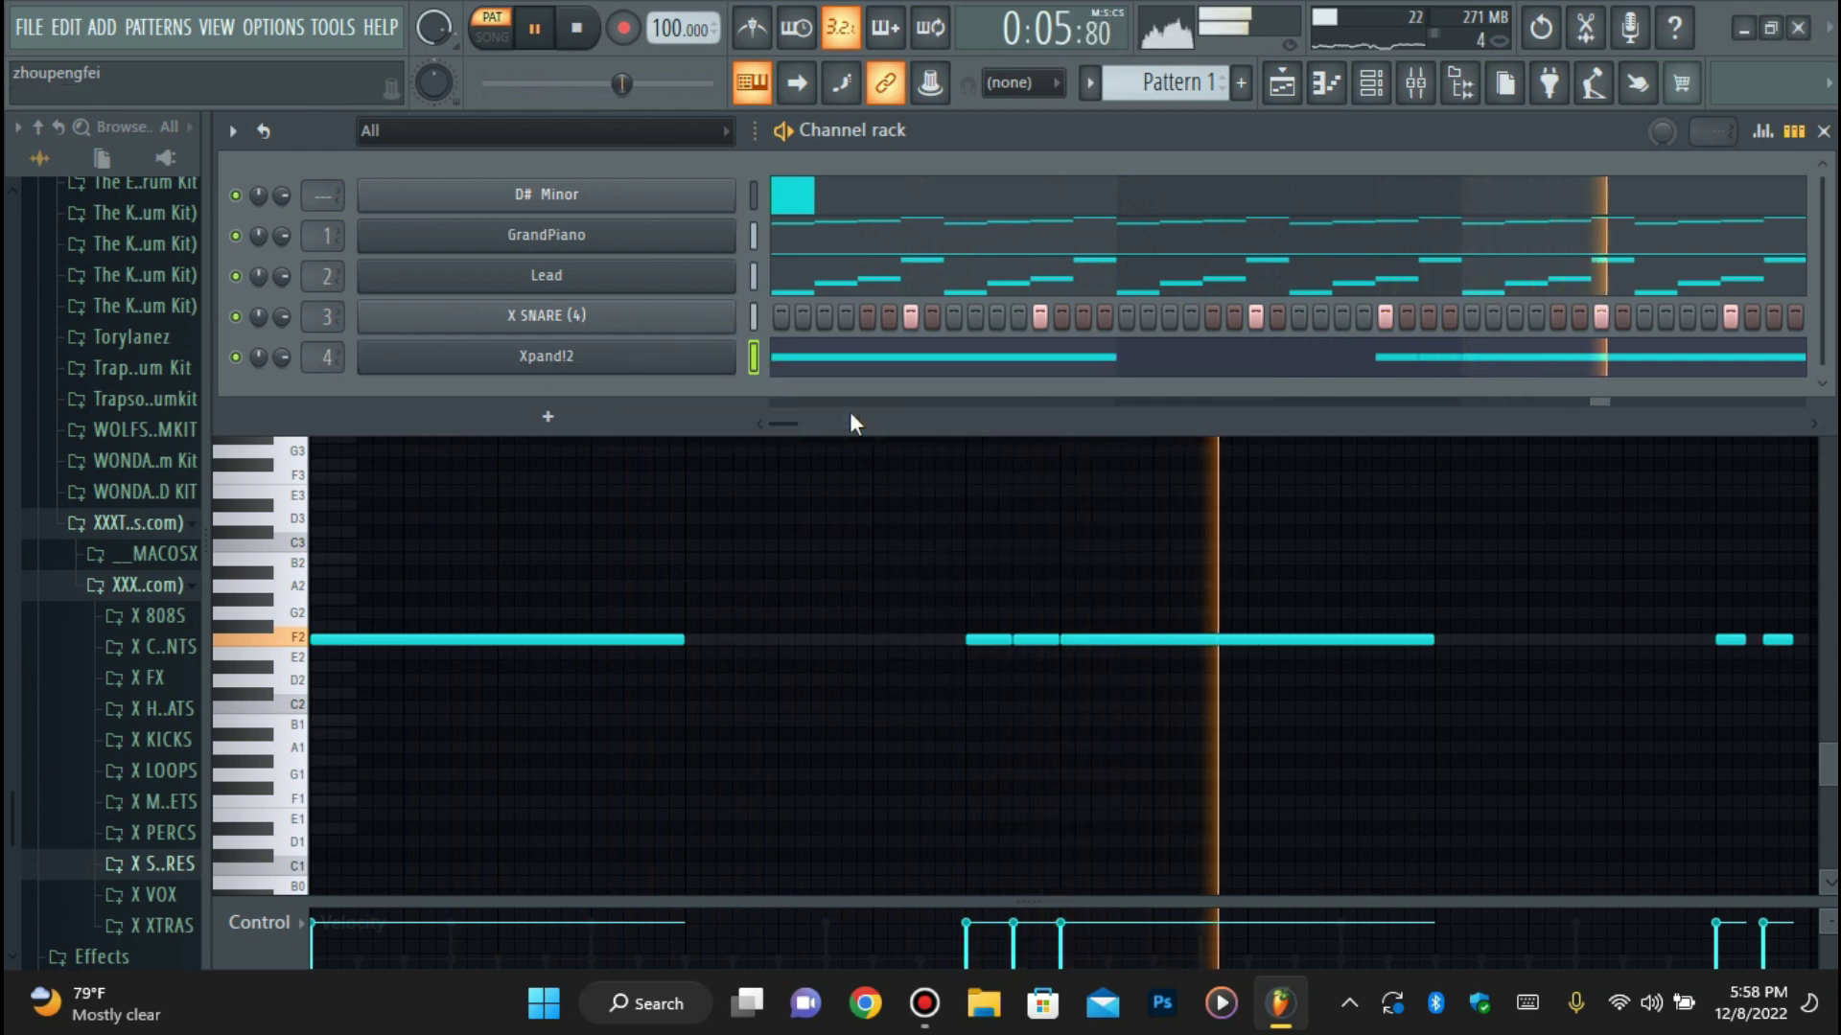
{"action": "left_click", "coordinate": [617, 354]}
{"action": "left_click", "coordinate": [472, 222]}
{"action": "mouse_move", "coordinate": [575, 296]}
{"action": "left_click", "coordinate": [802, 304]}
{"action": "left_click", "coordinate": [439, 370]}
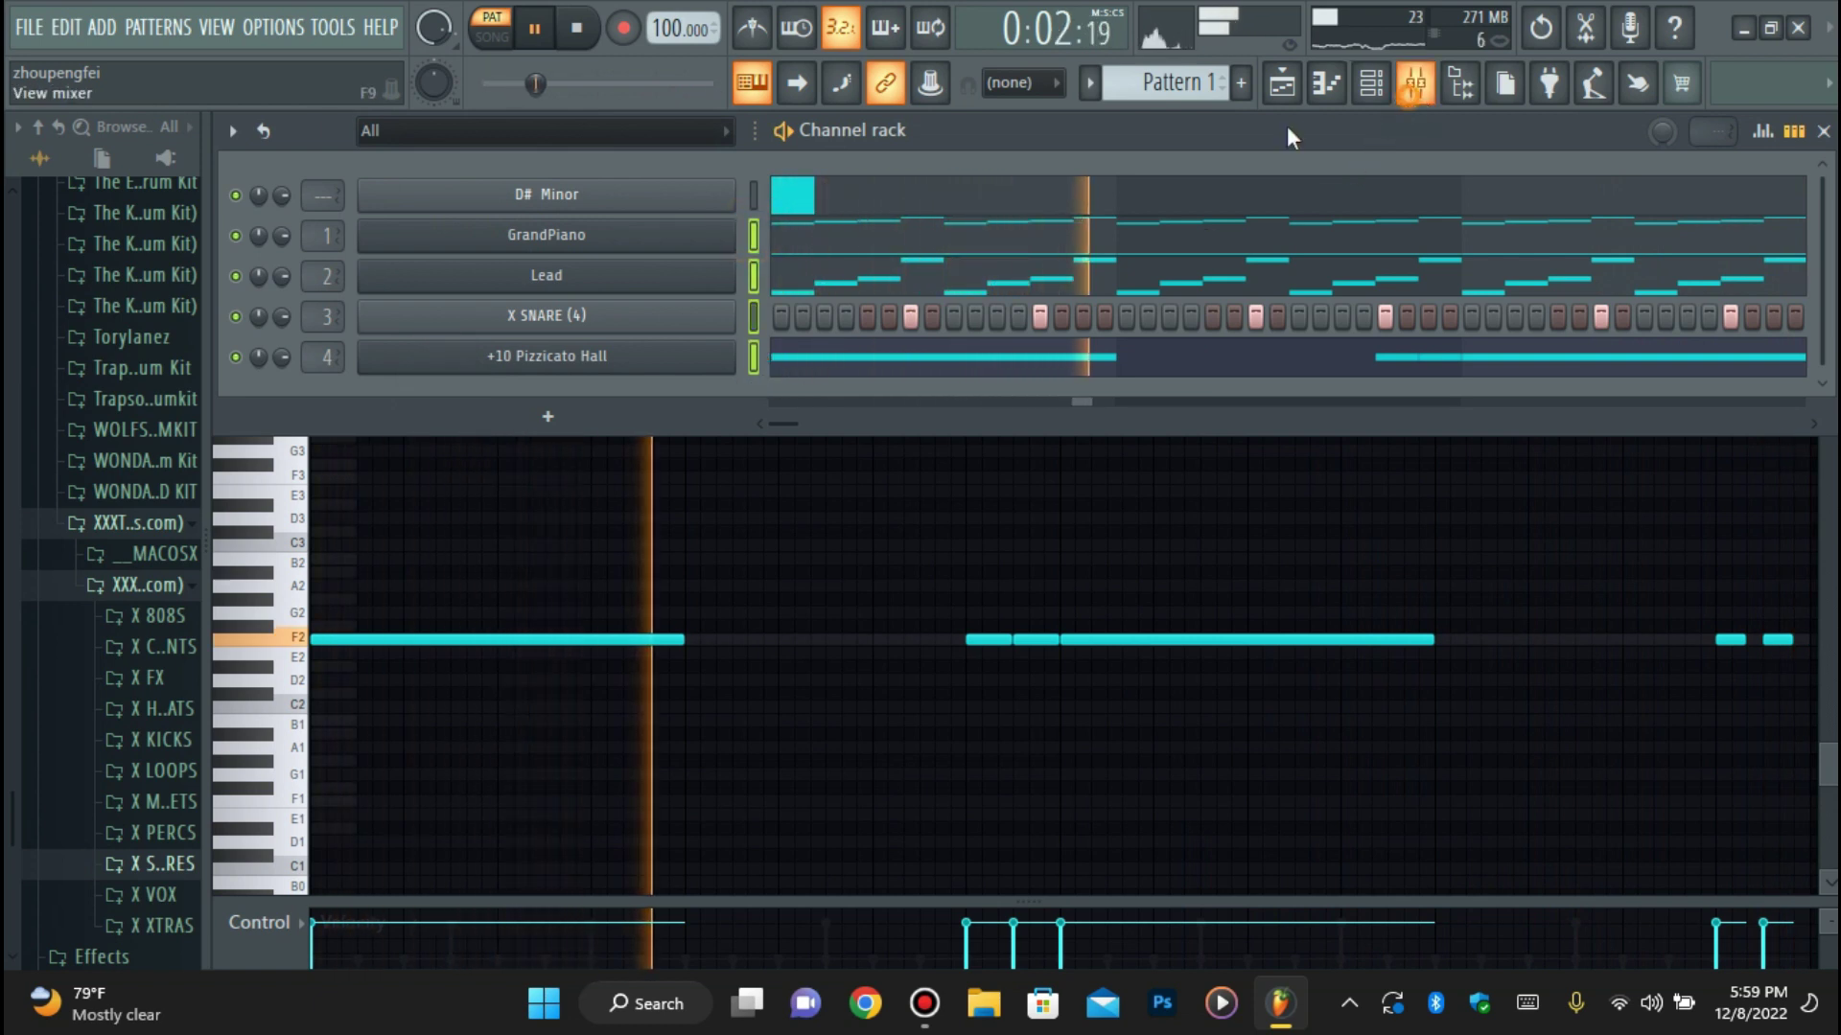
Route the GrandPiano, Lead, X SNARE (4) and +10 Pizzicato Hall channels to consecutive mixer tracks starting from Insert 1.
{"action": "key", "text": "F9"}
{"action": "right_click", "coordinate": [305, 327]}
{"action": "mouse_move", "coordinate": [450, 426]}
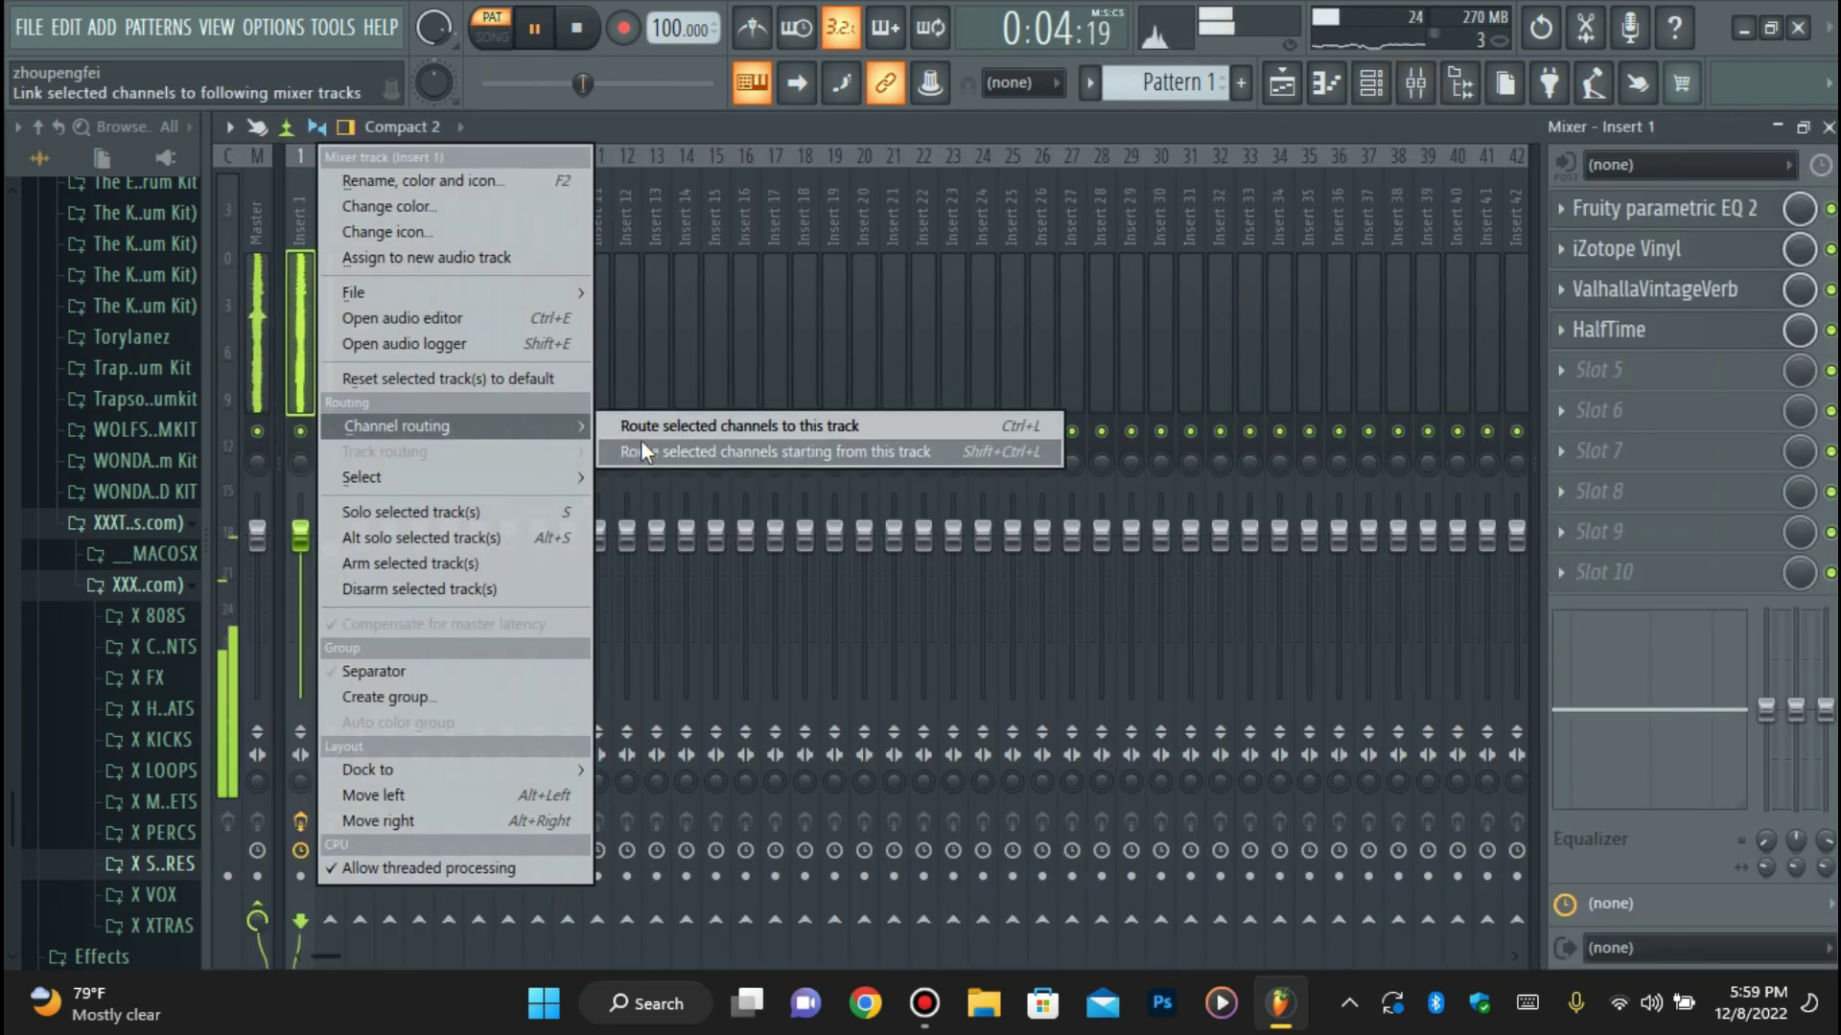
{"action": "left_click", "coordinate": [658, 440]}
Lower the mixer faders of the GrandPiano, Lead, X SNARE (4) and +10 Pizzicato Hall tracks.
{"action": "left_click_drag", "start_coordinate": [300, 558], "coordinate": [391, 579]}
{"action": "left_click", "coordinate": [330, 579]}
{"action": "left_click", "coordinate": [329, 584]}
{"action": "left_click", "coordinate": [359, 596]}
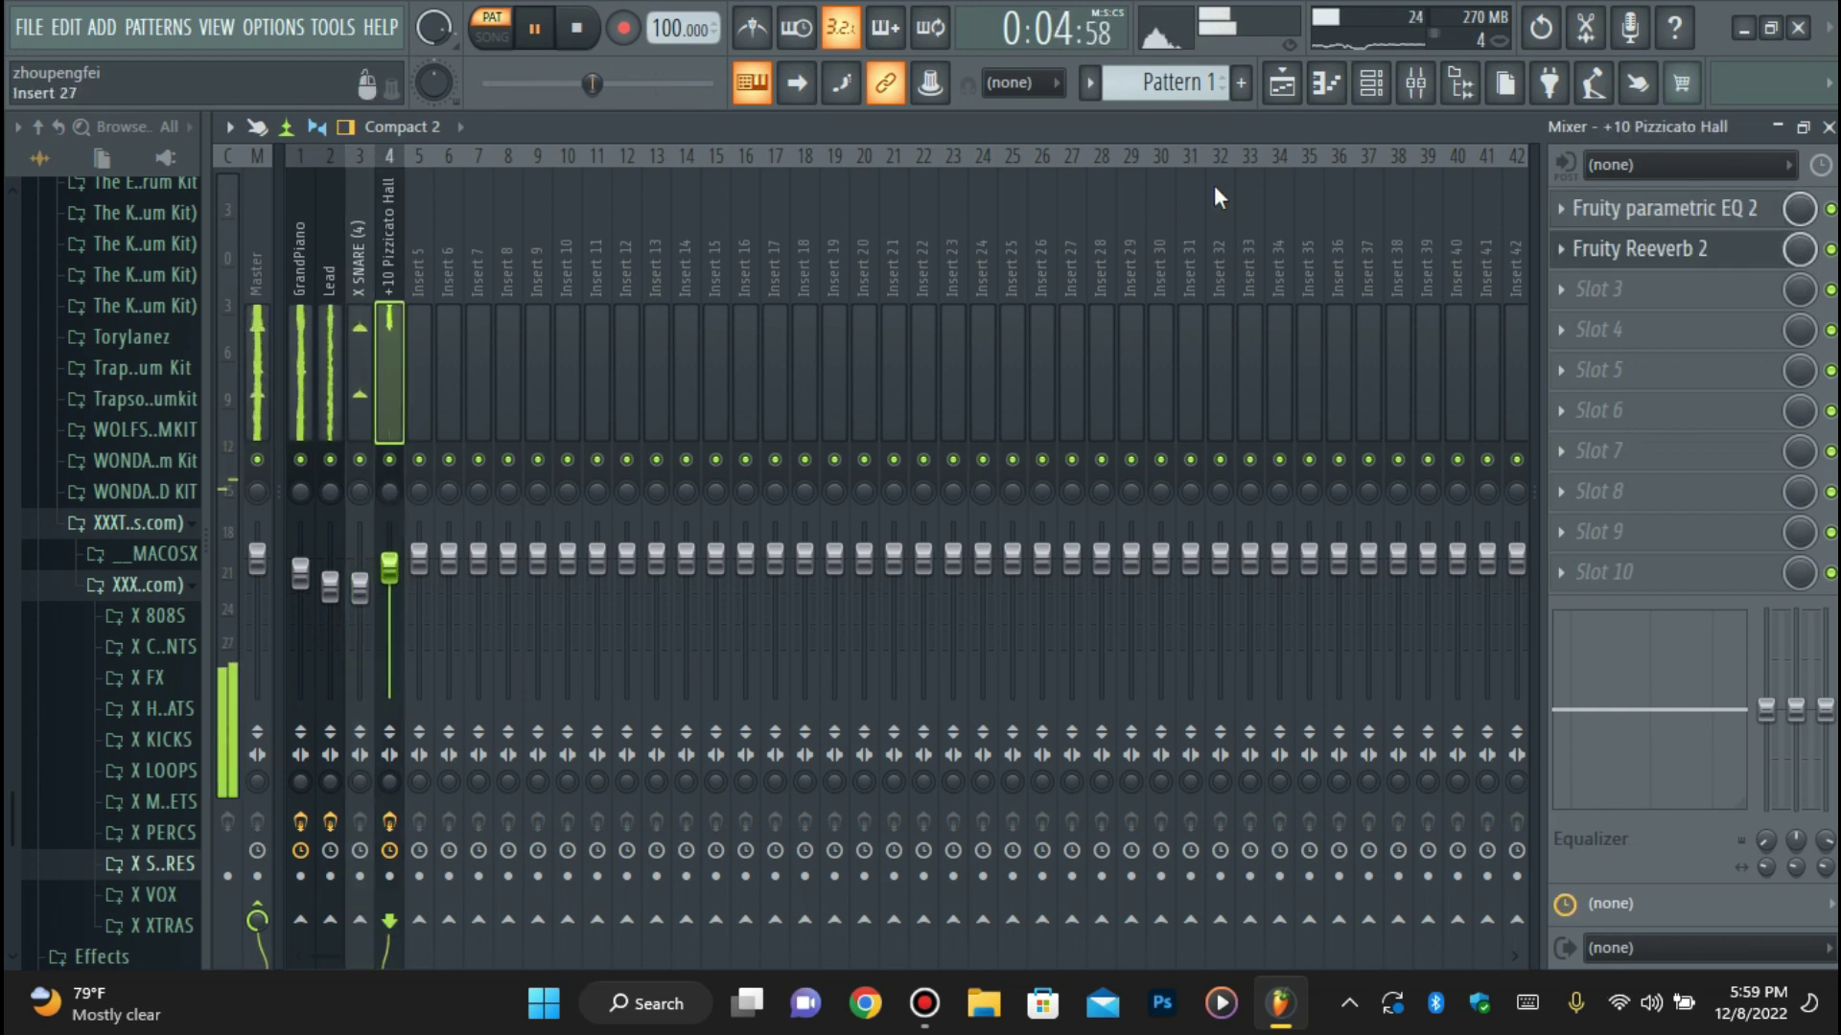
Collapse the open XXXT drum kit folder in the browser and restart pattern playback.
{"action": "left_click", "coordinate": [1371, 83]}
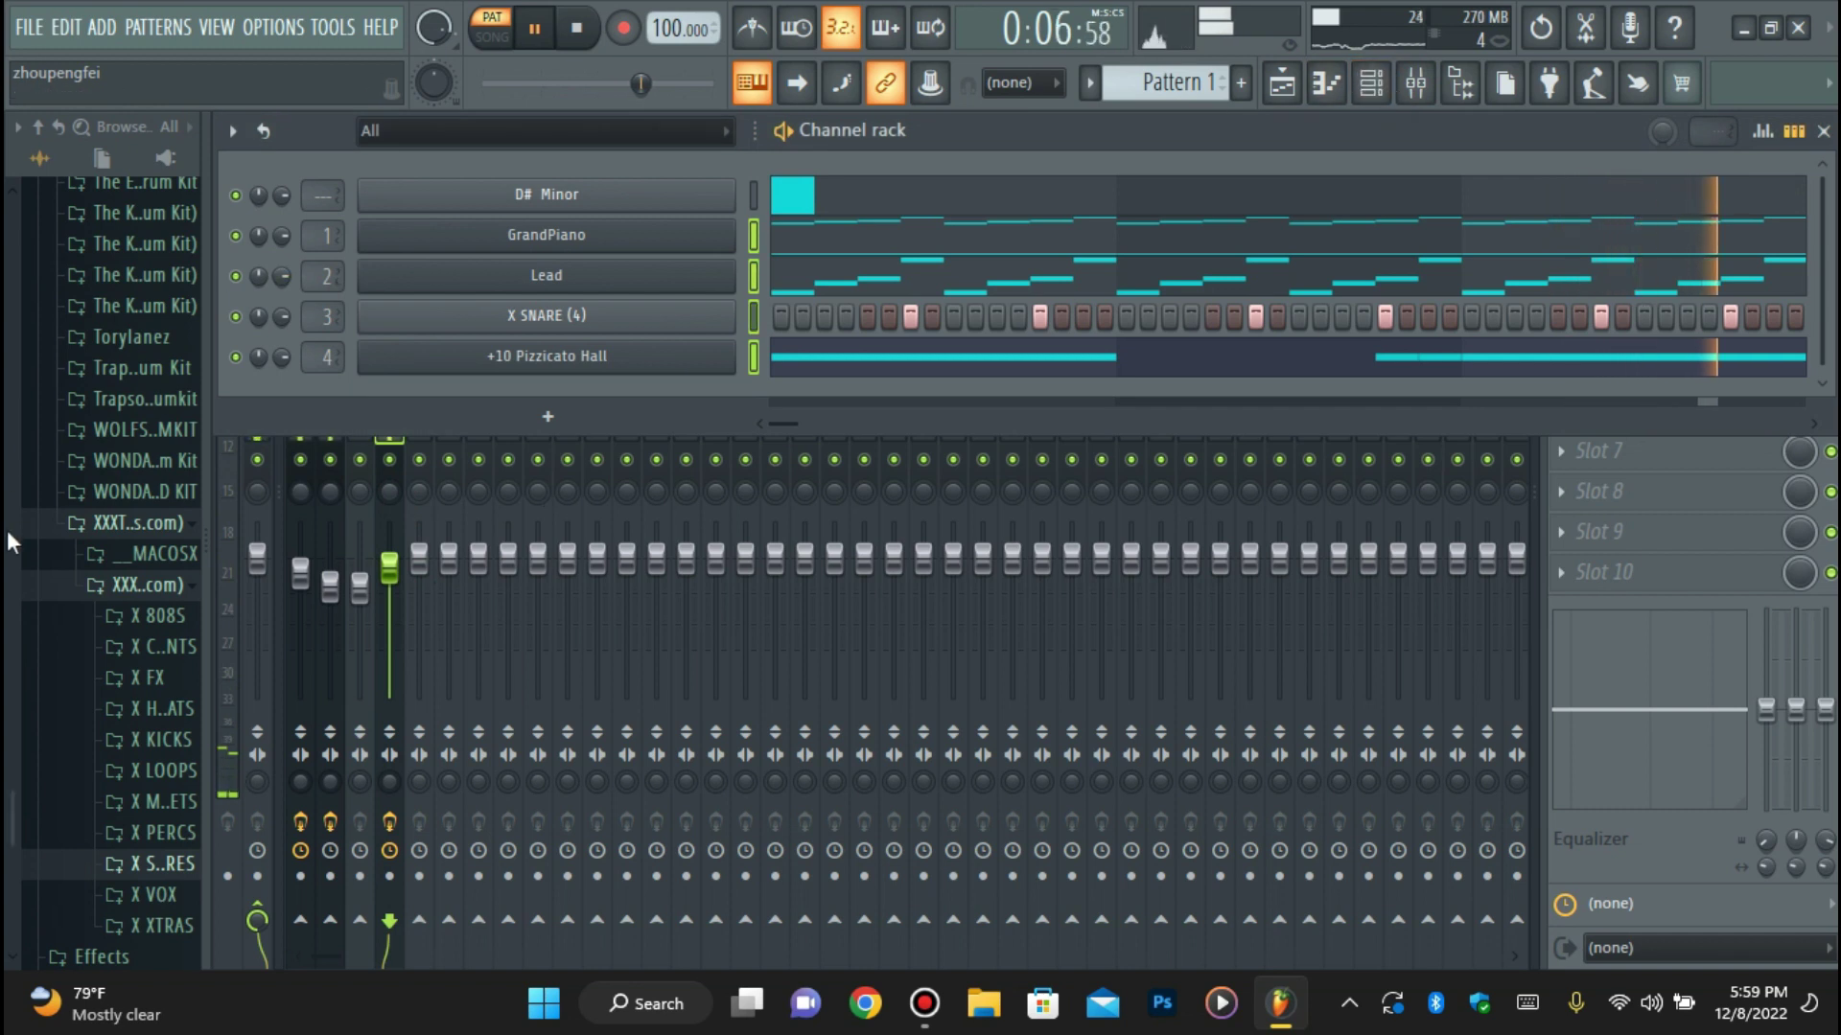
{"action": "left_click", "coordinate": [134, 523]}
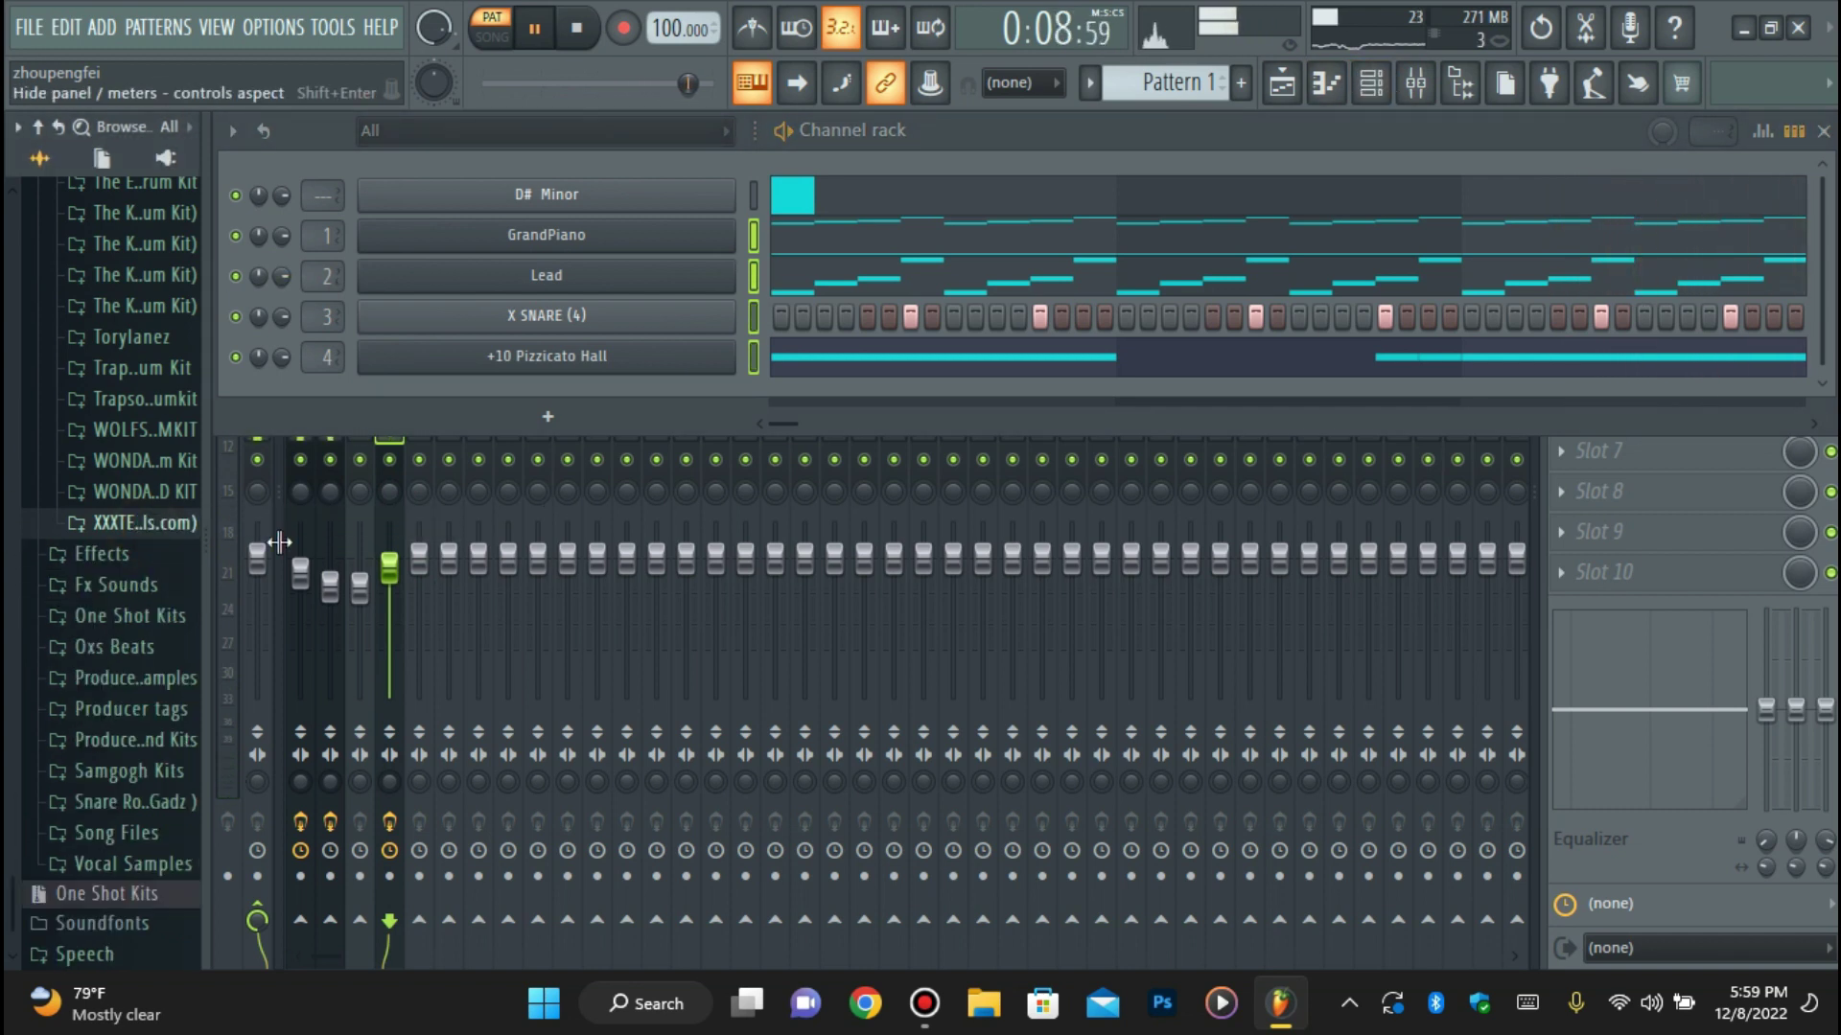
{"action": "key", "text": "space"}
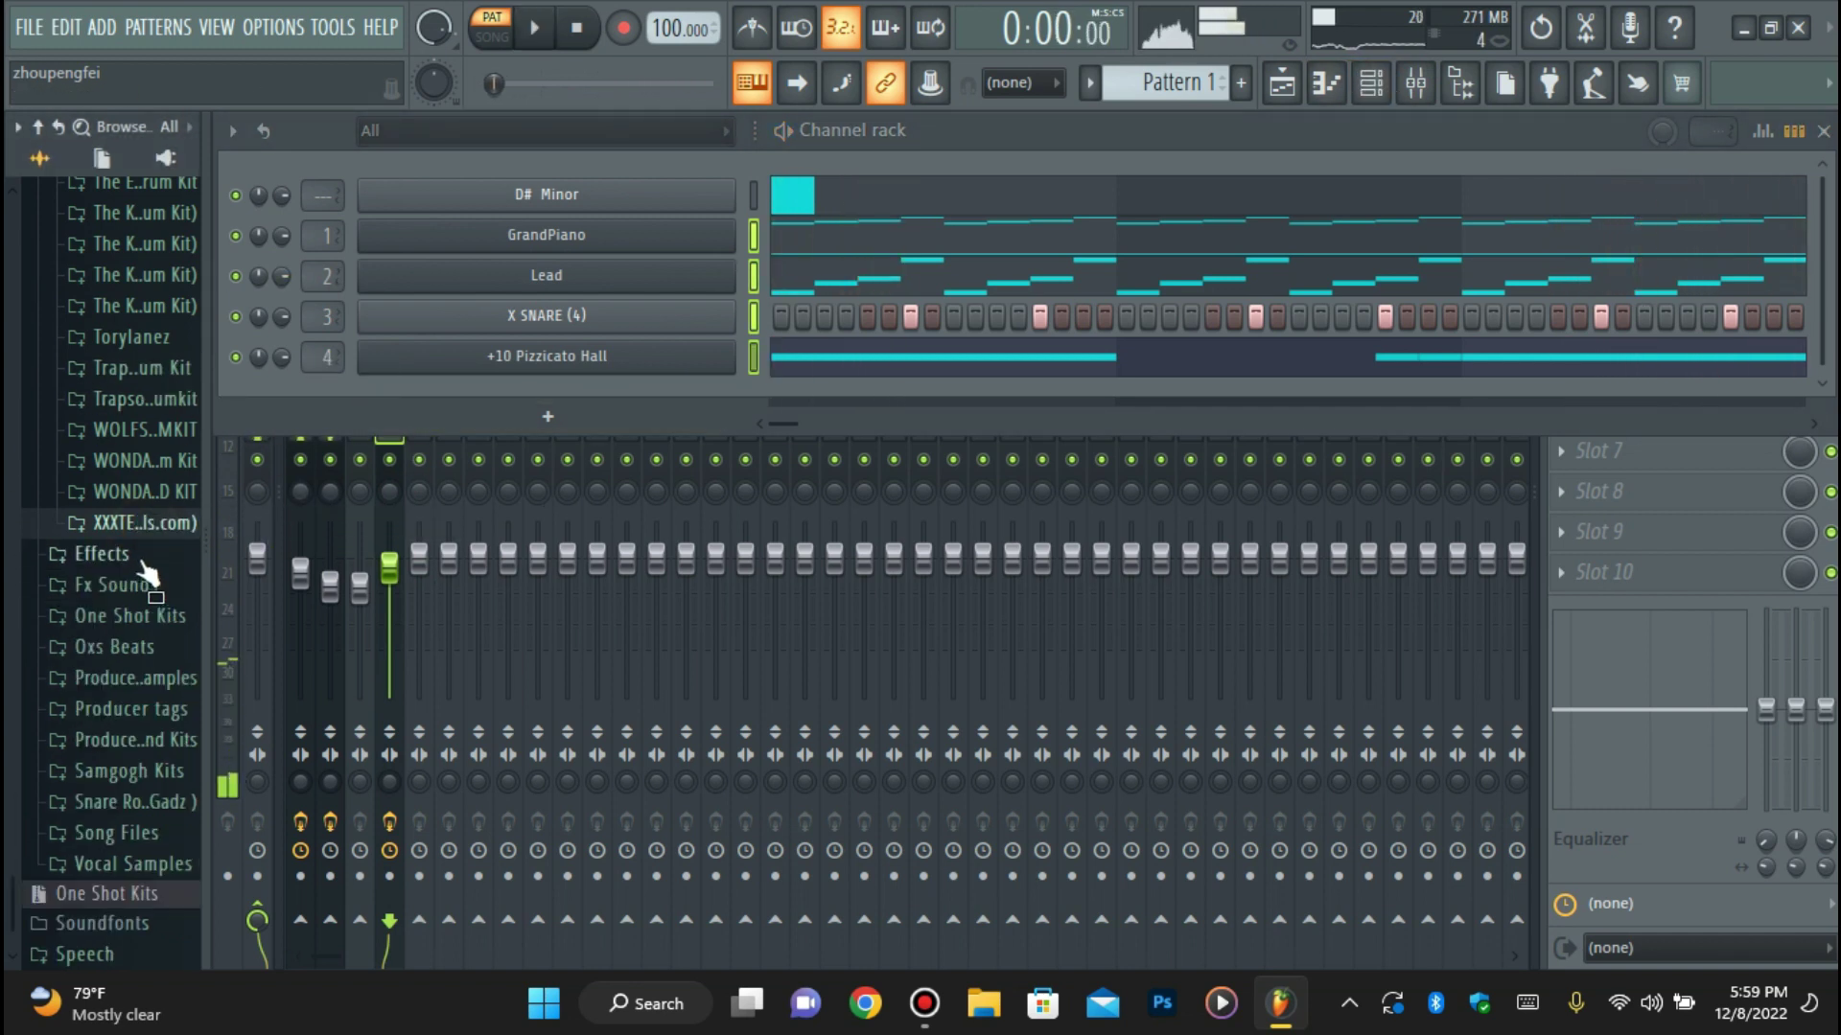
{"action": "left_click", "coordinate": [1371, 82]}
{"action": "key", "text": "space"}
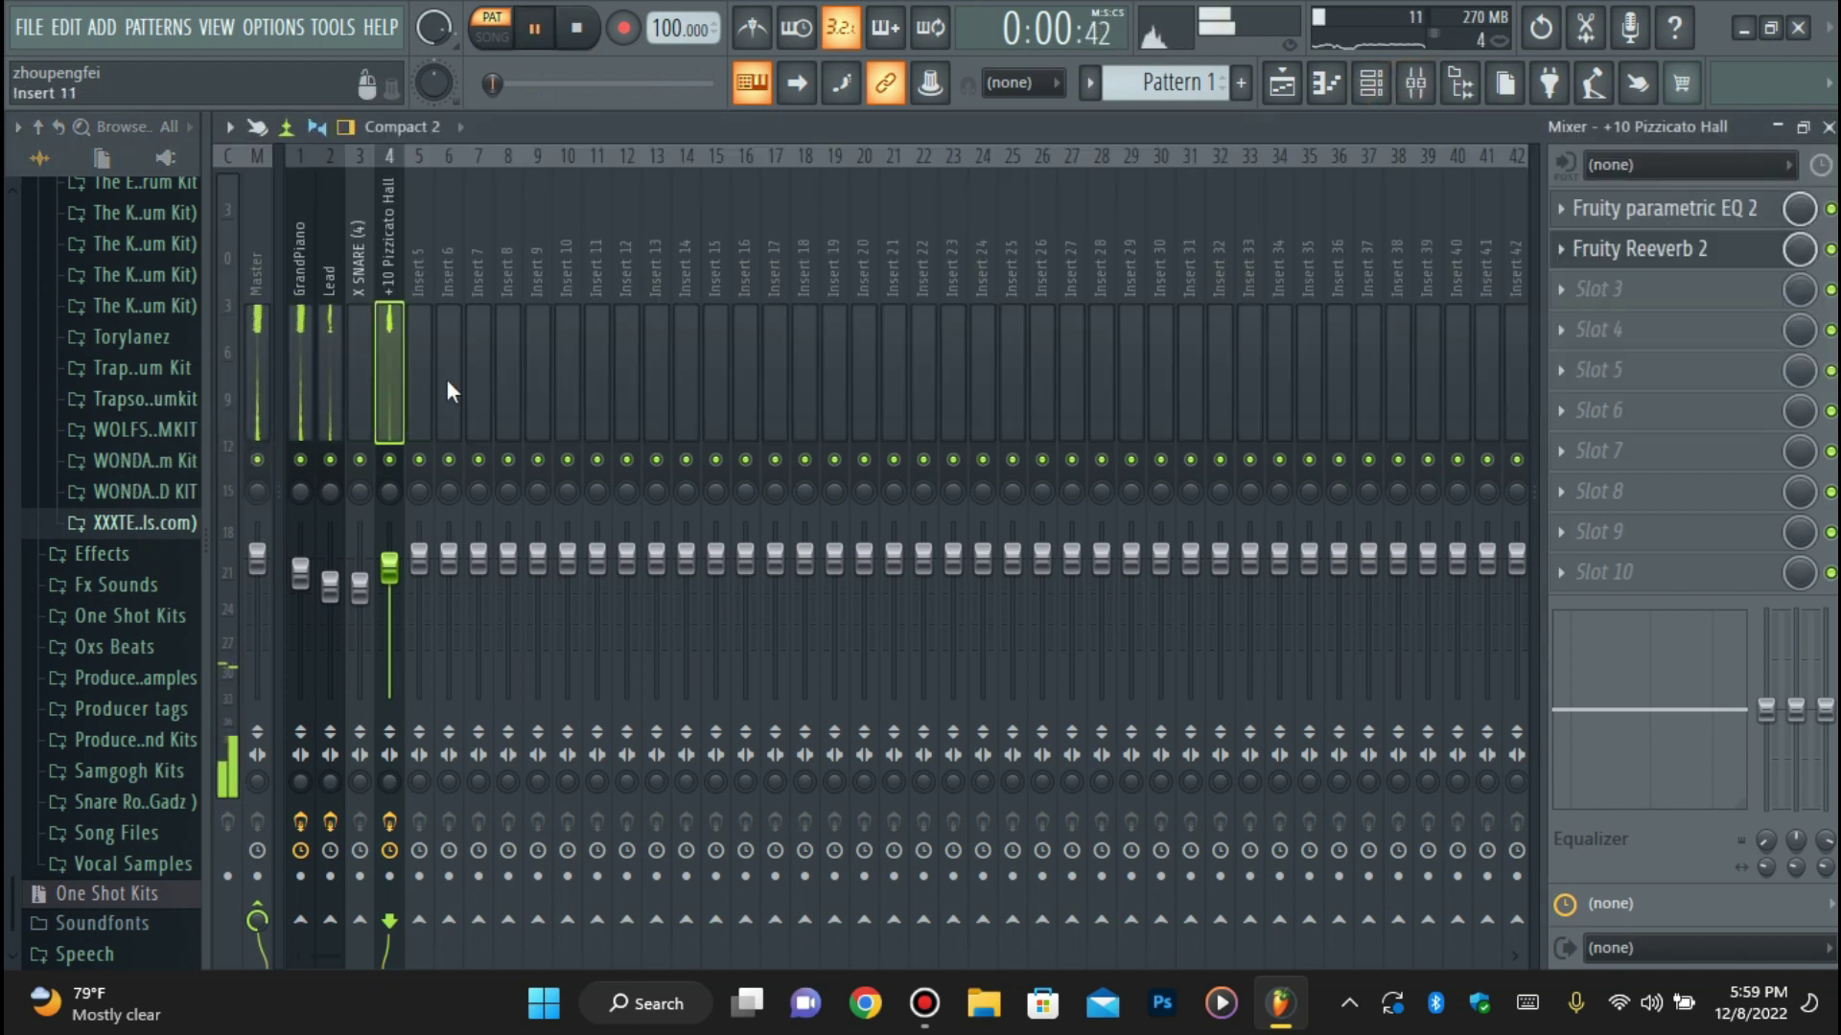
Inspect the Fruity parametric EQ 2 curve on the GrandPiano mixer track.
{"action": "left_click", "coordinate": [309, 418]}
{"action": "left_click", "coordinate": [1684, 208]}
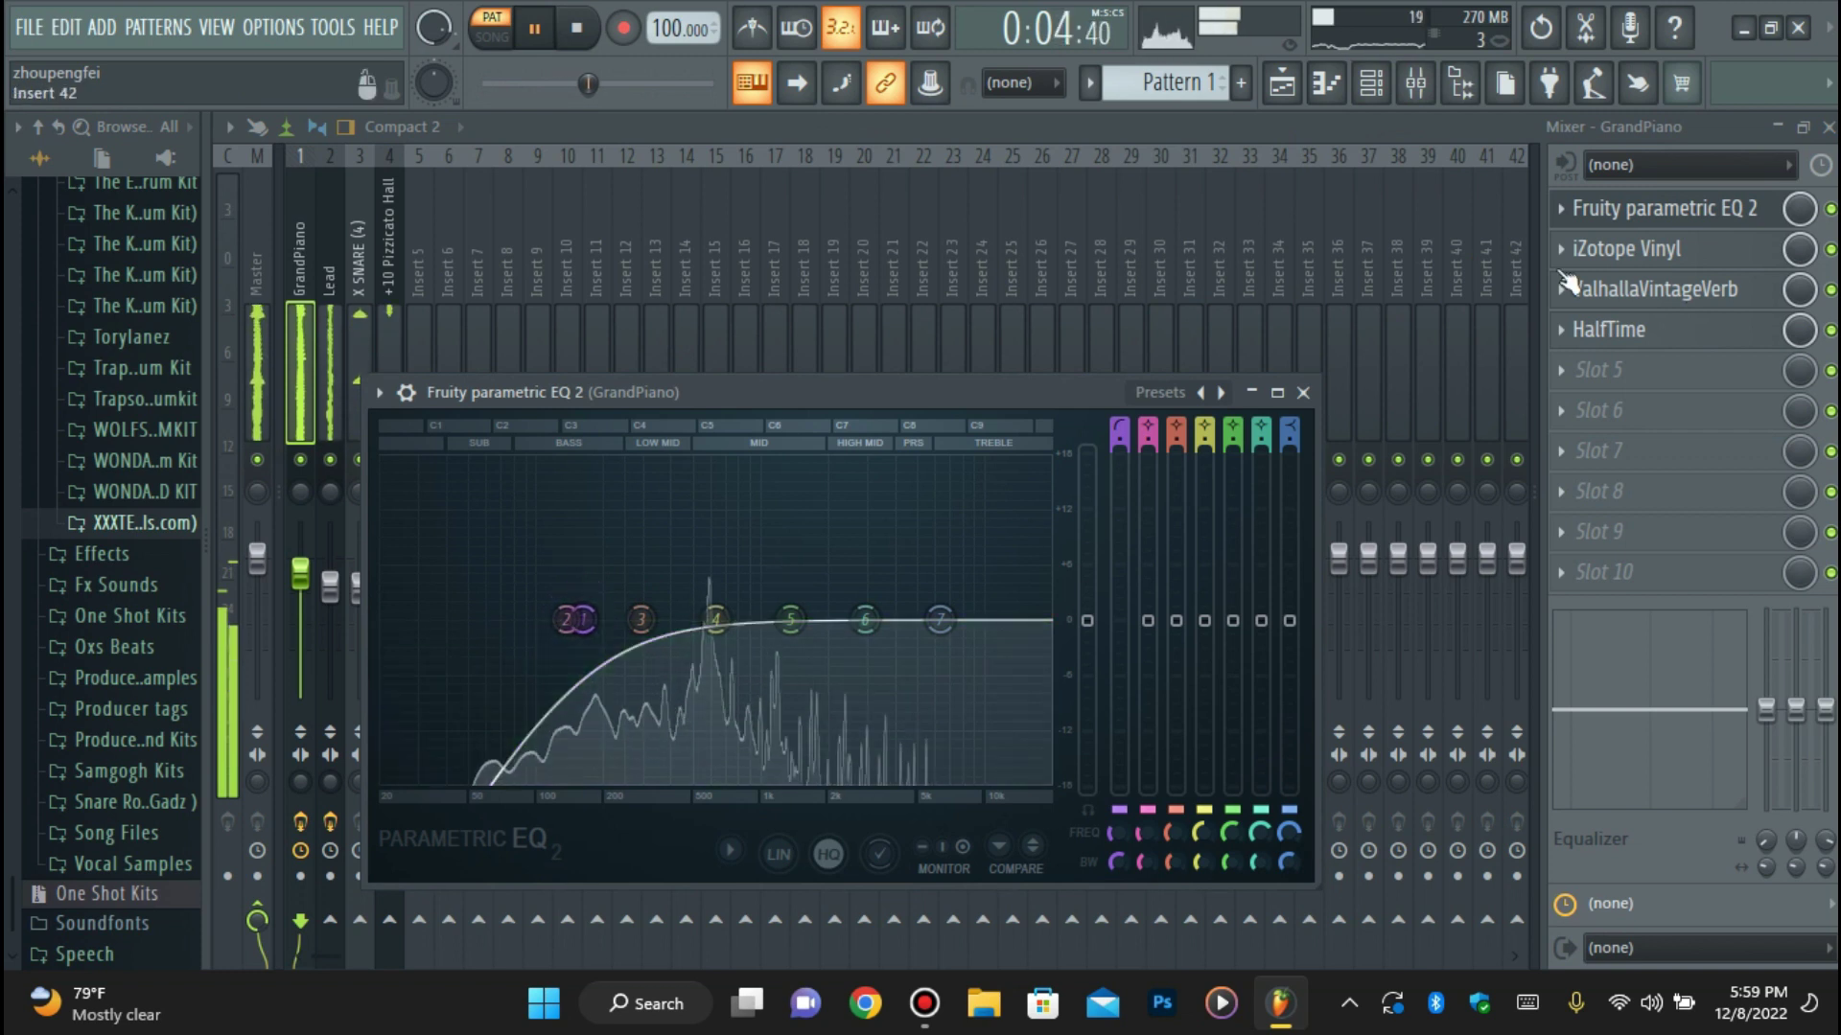
{"action": "left_click", "coordinate": [1634, 209]}
Add Fruity parametric EQ 2 to the first effect slot of the Lead mixer track.
{"action": "left_click", "coordinate": [338, 372]}
{"action": "left_click", "coordinate": [1648, 209]}
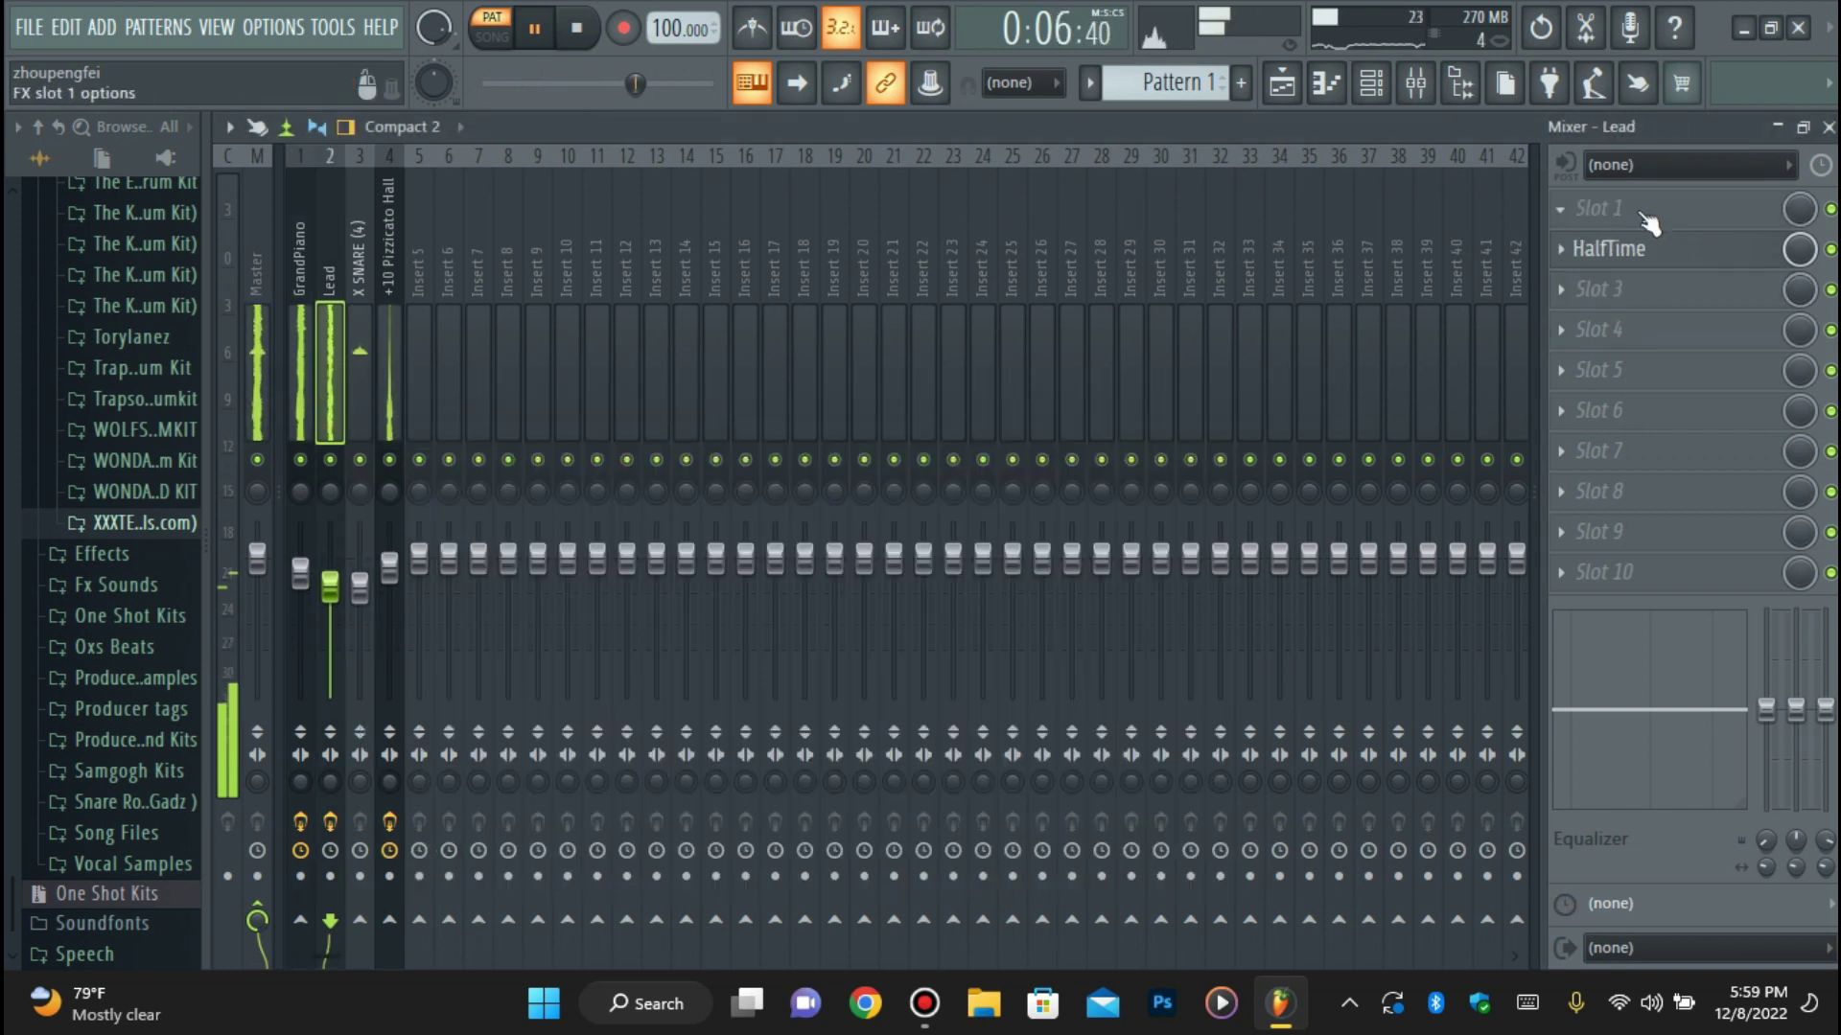
{"action": "left_click", "coordinate": [981, 394]}
Make band 1 of the Lead track's EQ a high pass at about 598 Hz and play the pattern.
{"action": "left_click_drag", "start_coordinate": [551, 690], "coordinate": [650, 845]}
{"action": "right_click", "coordinate": [650, 845]}
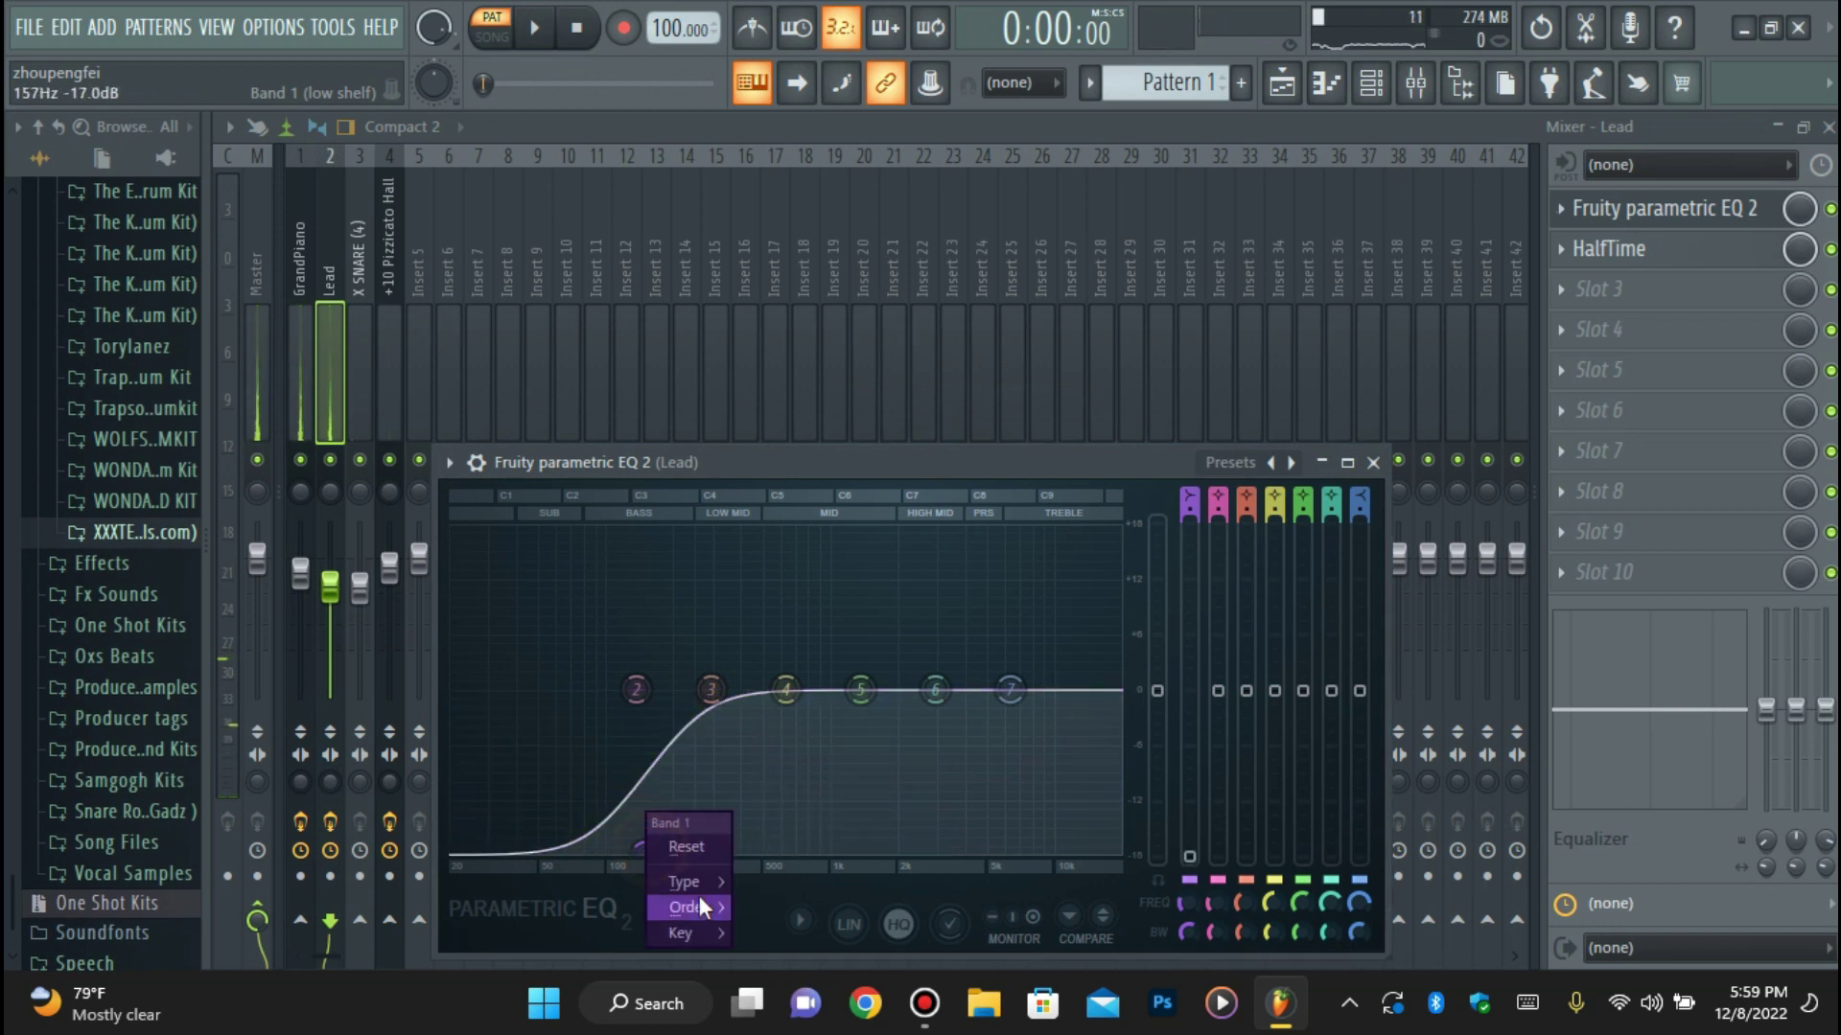
{"action": "mouse_move", "coordinate": [694, 872]}
{"action": "left_click", "coordinate": [771, 832]}
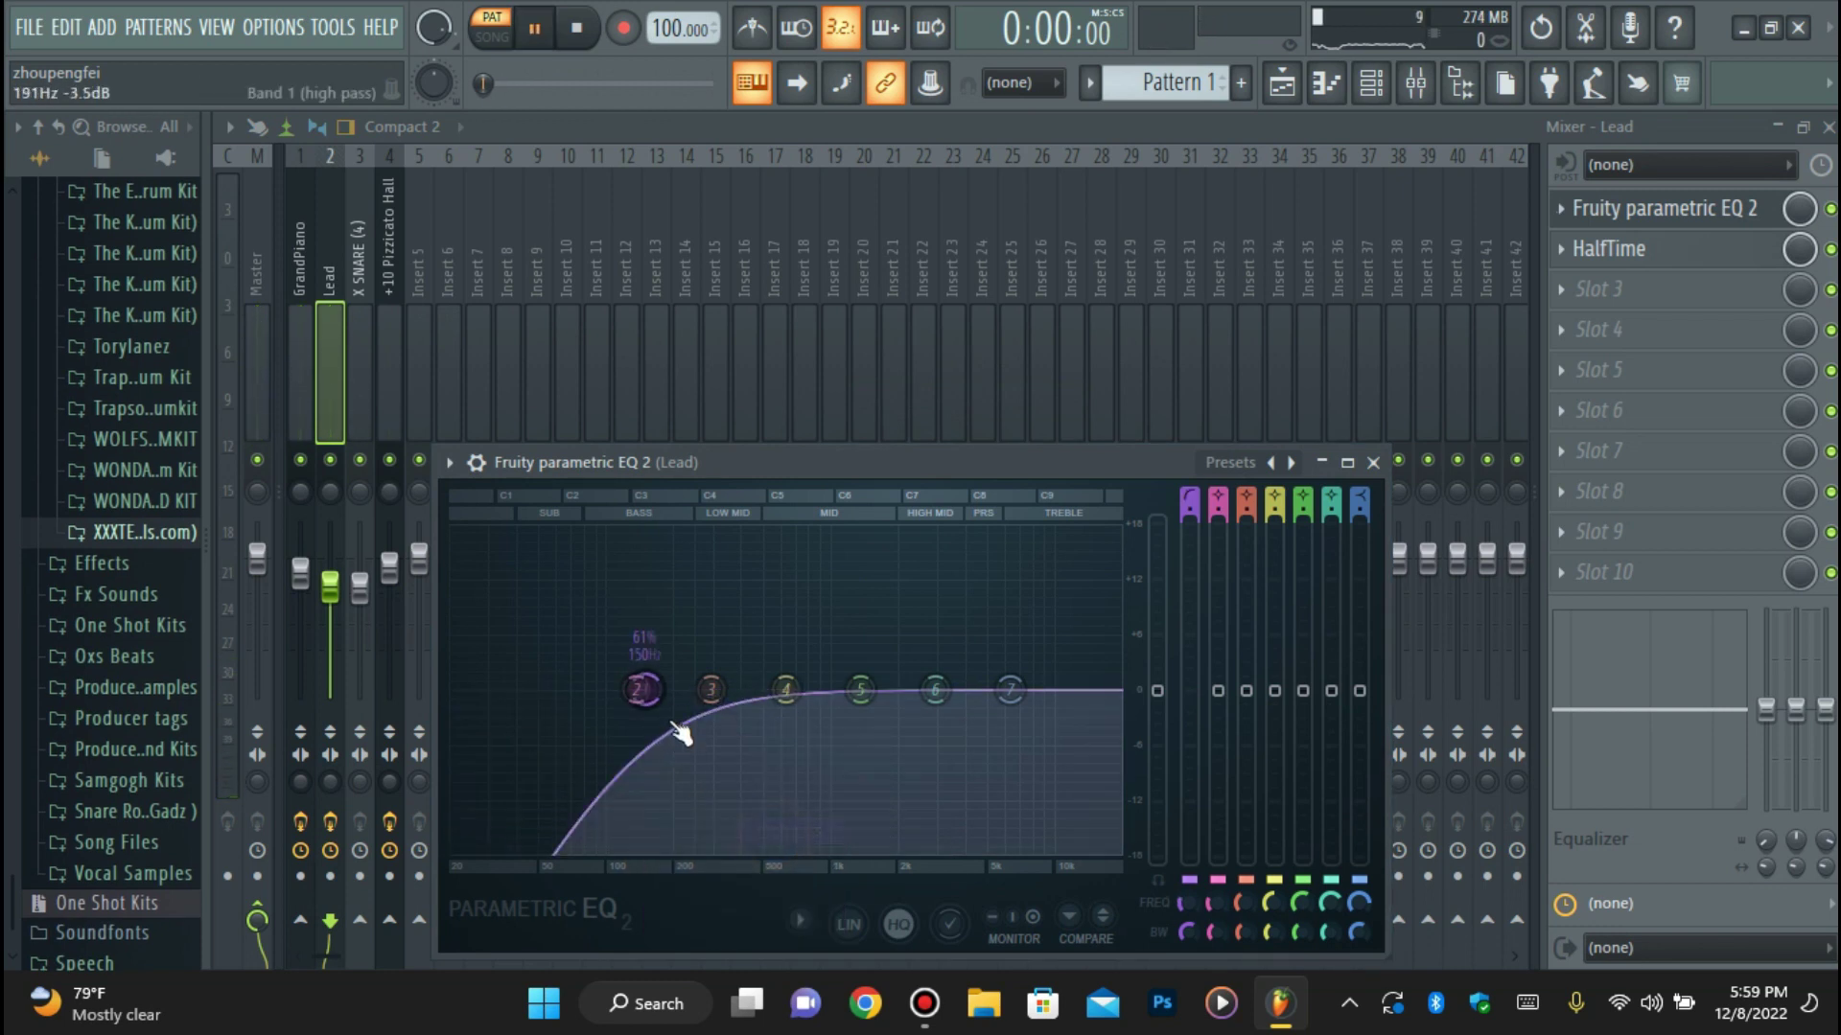
{"action": "left_click_drag", "start_coordinate": [640, 689], "coordinate": [788, 689]}
{"action": "key", "text": "space"}
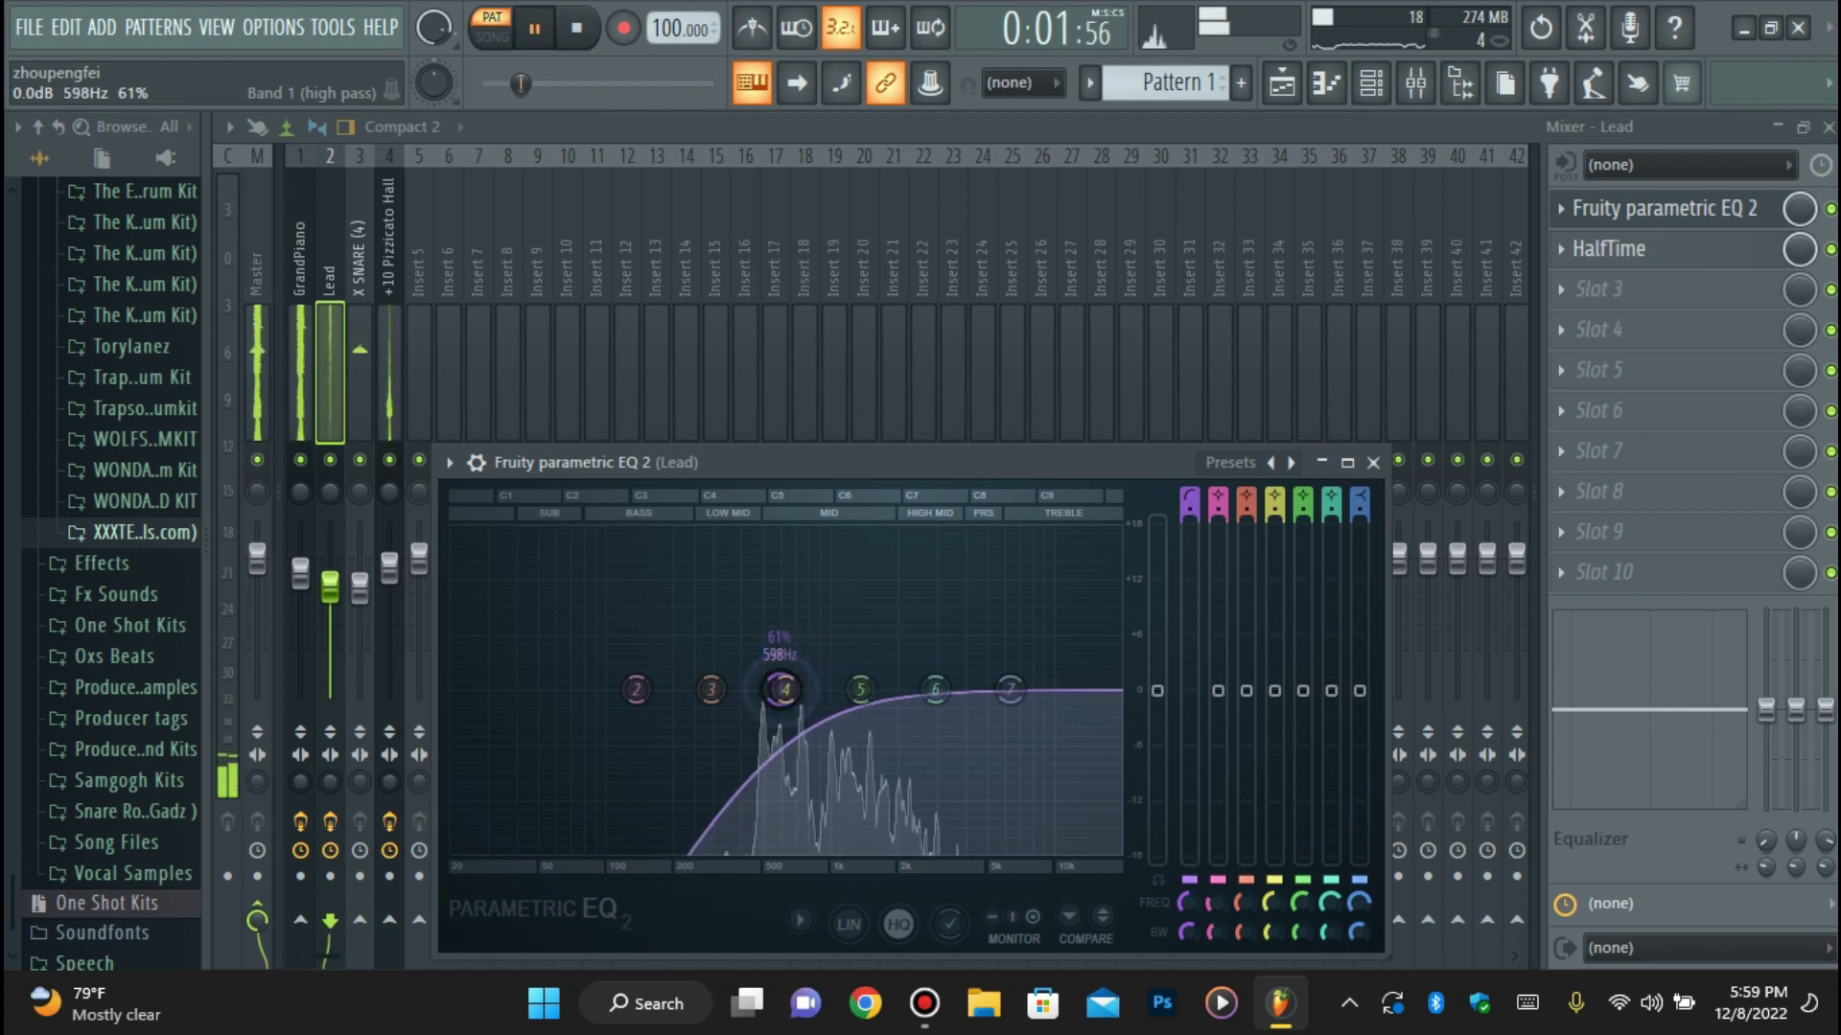
Solo the Lead mixer track to hear its equalised sound, then restore all tracks.
{"action": "right_click", "coordinate": [330, 459]}
{"action": "left_click", "coordinate": [1641, 219]}
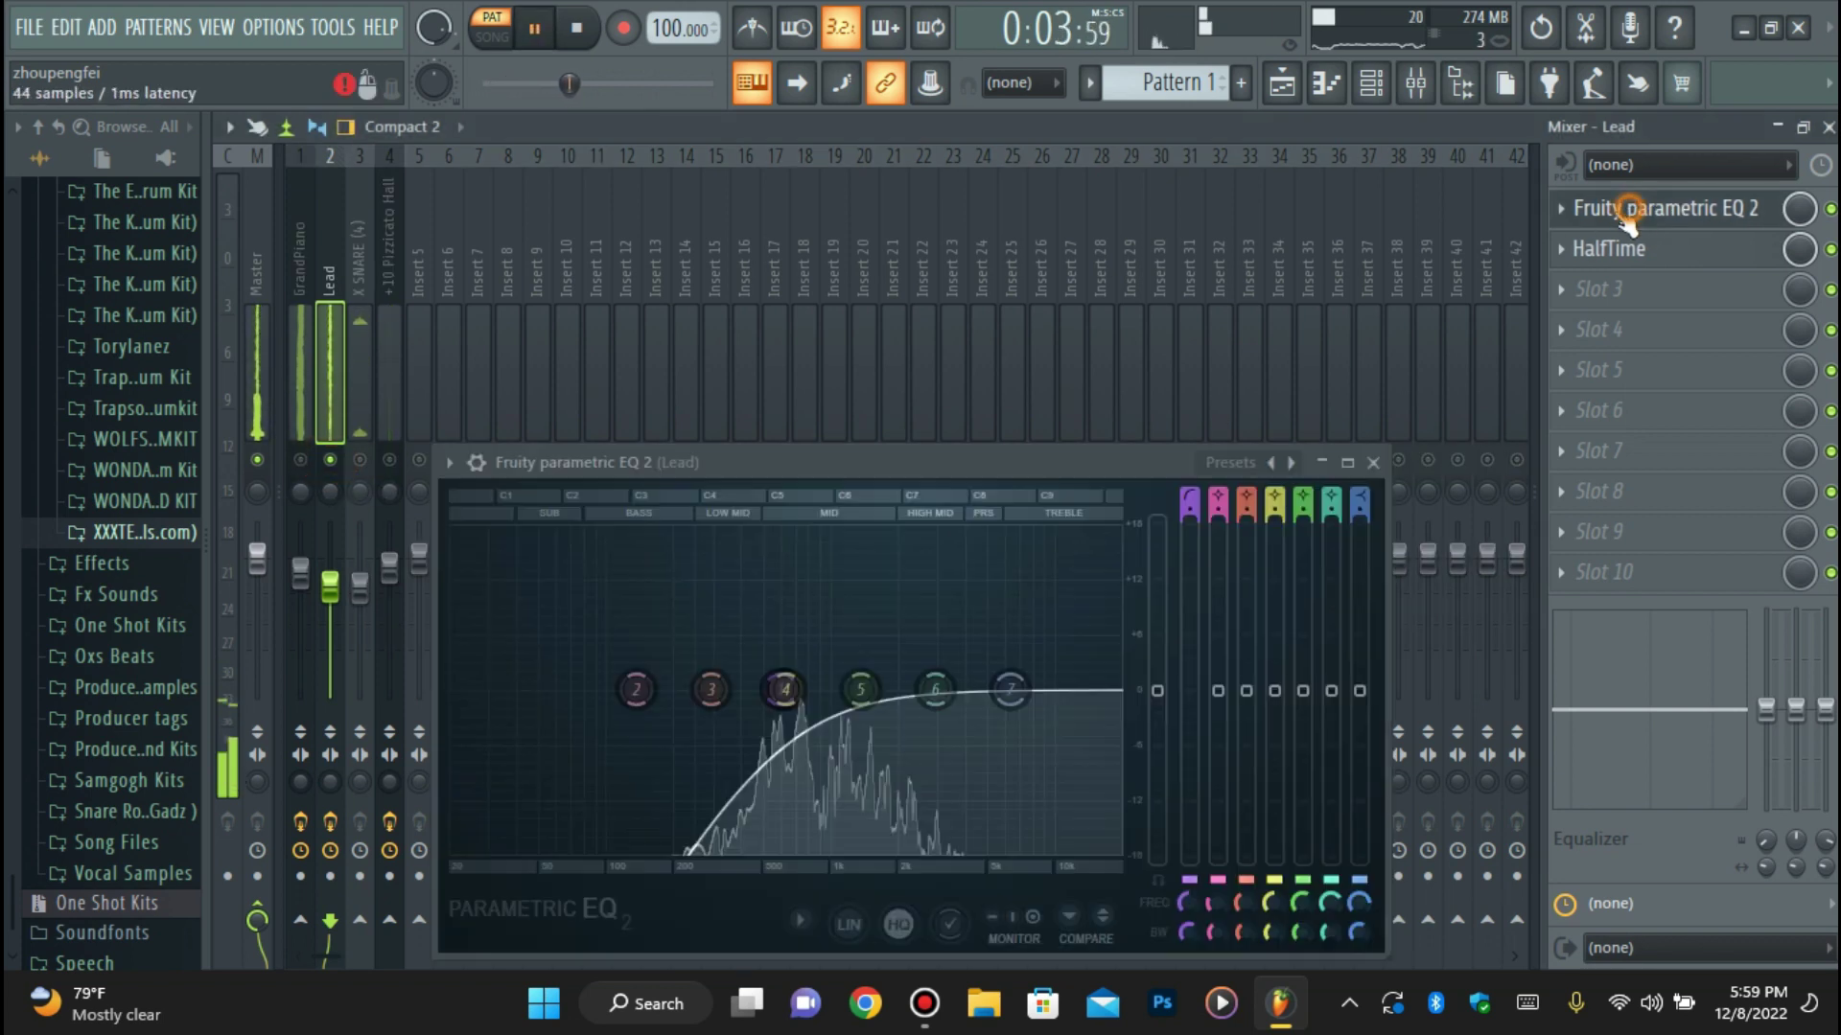
{"action": "left_click", "coordinate": [1649, 216]}
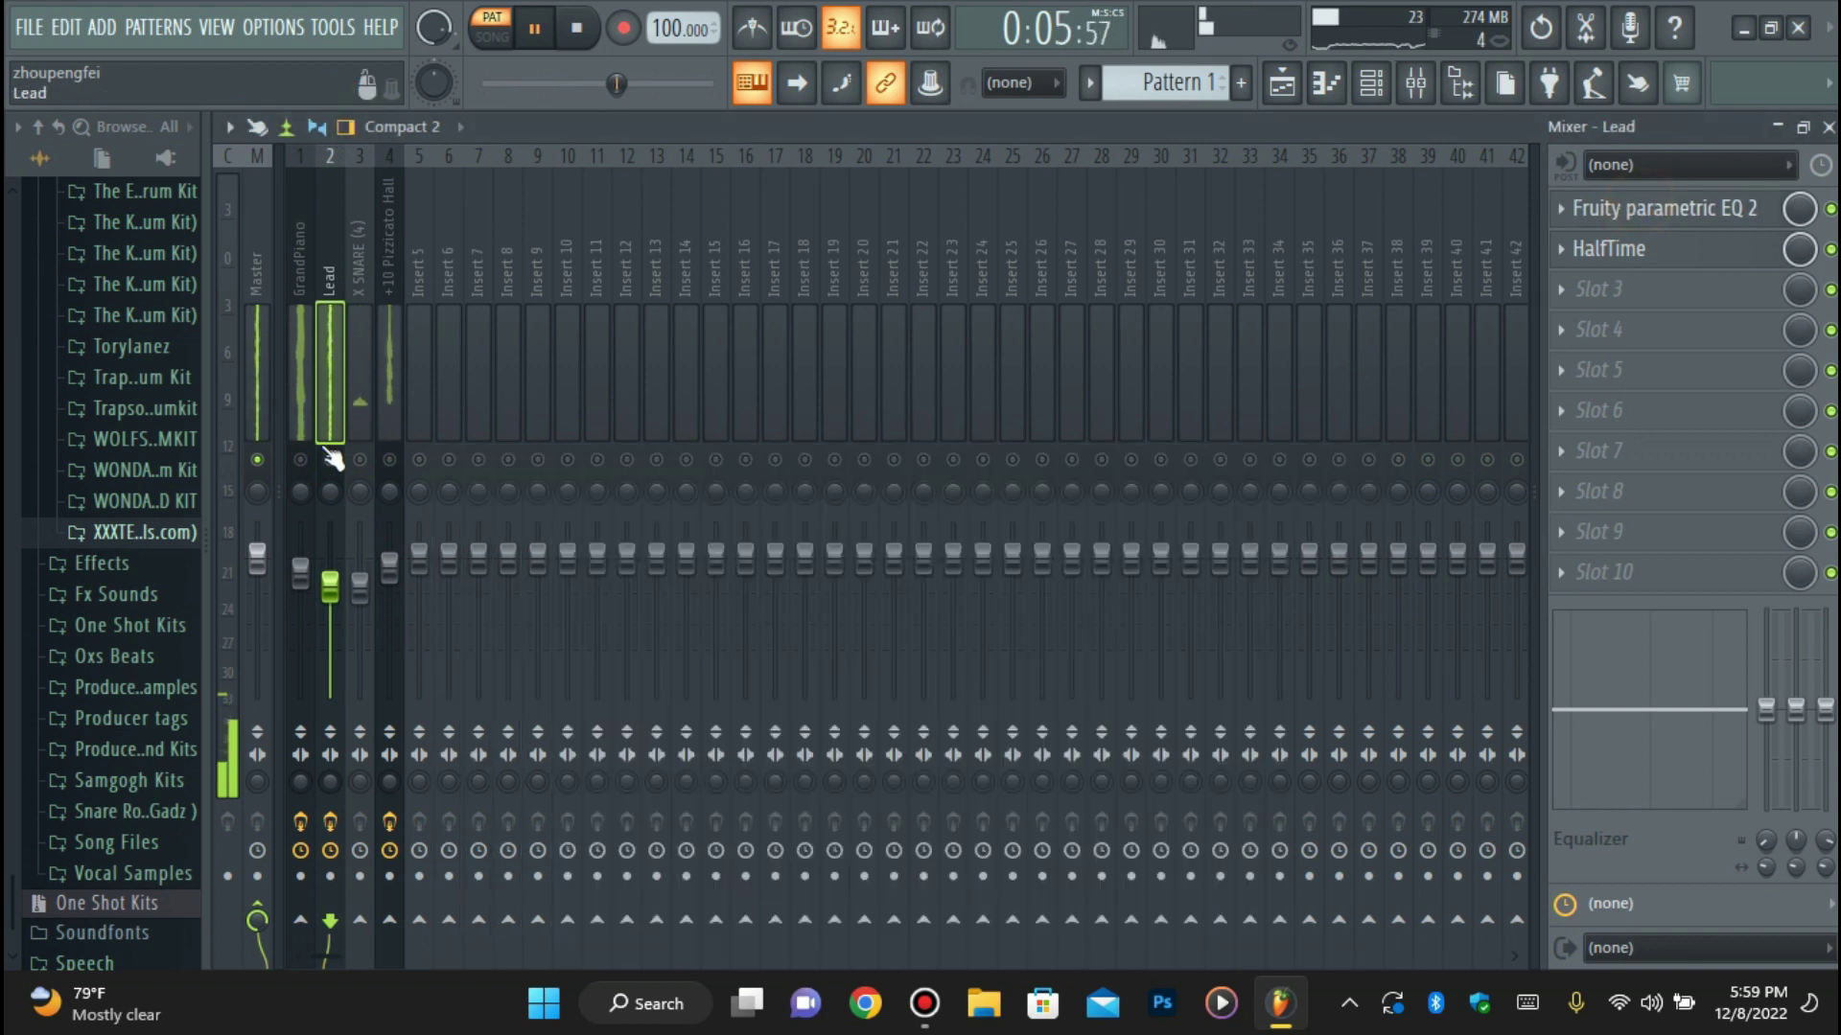
{"action": "right_click", "coordinate": [330, 459]}
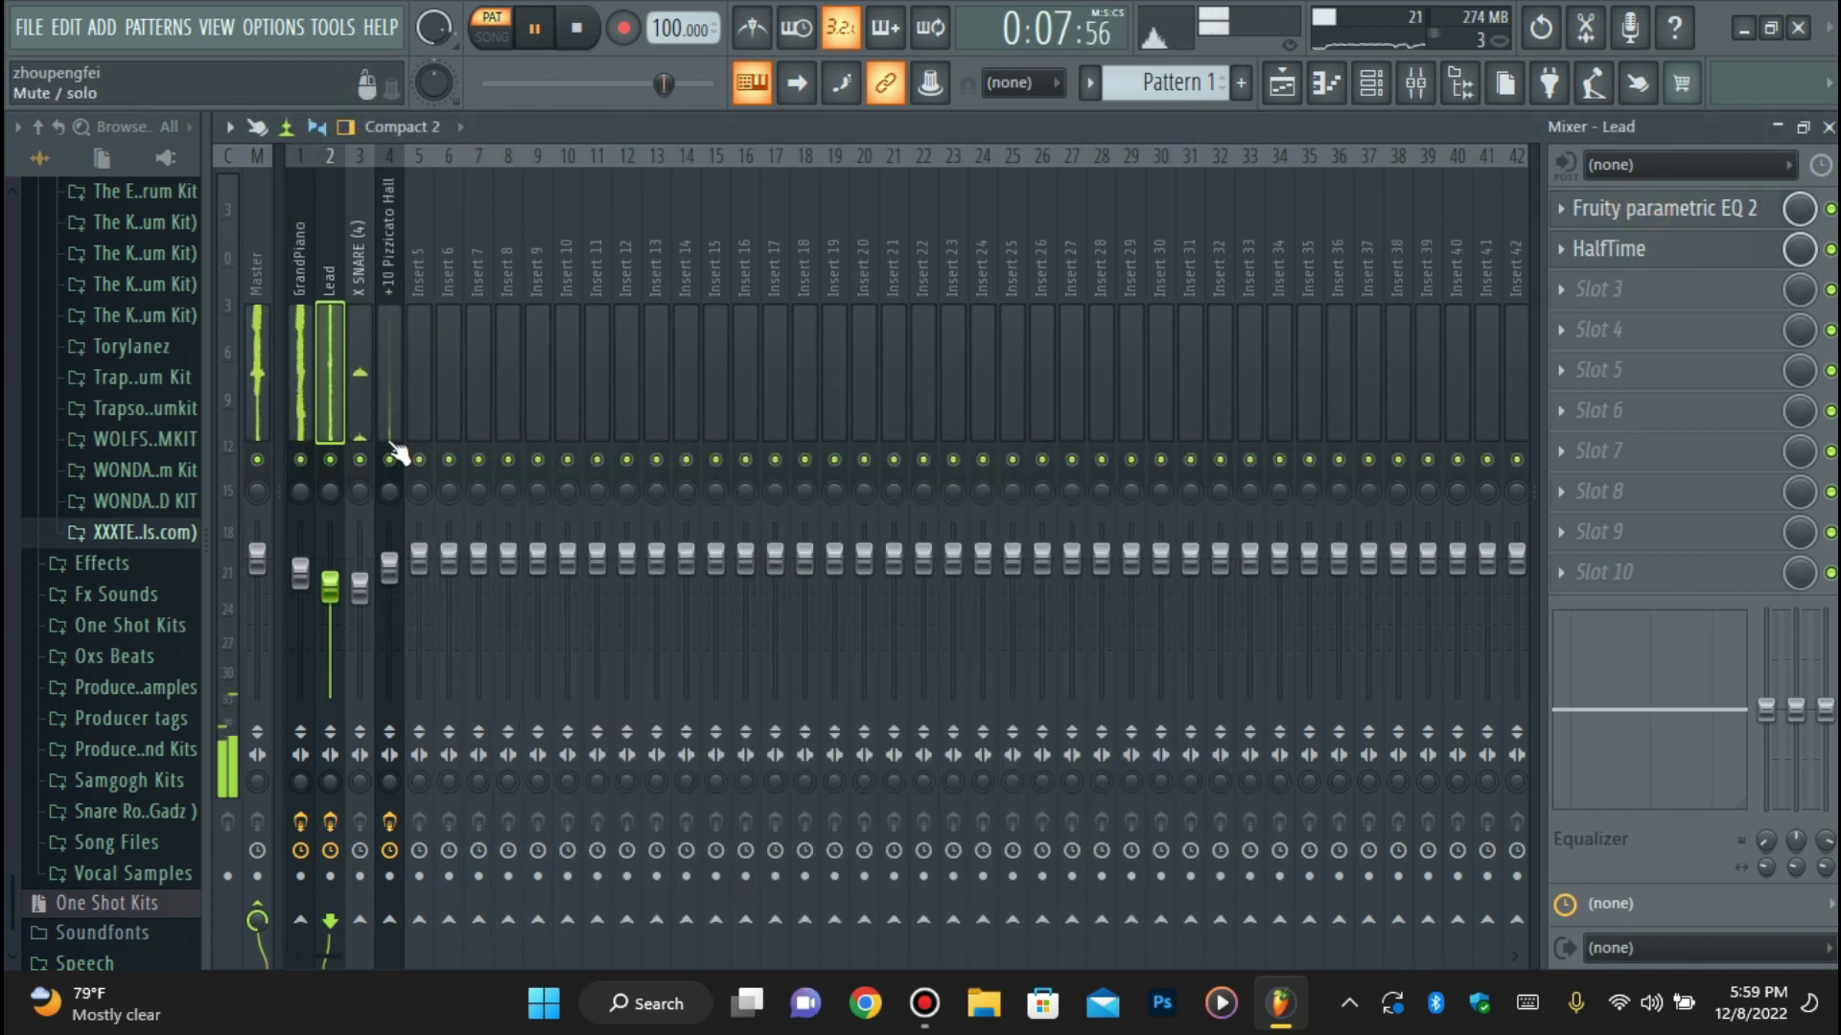
Select the +10 Pizzicato Hall mixer track and check its Fruity parametric EQ 2 during playback.
{"action": "right_click", "coordinate": [395, 451]}
{"action": "left_click", "coordinate": [399, 469]}
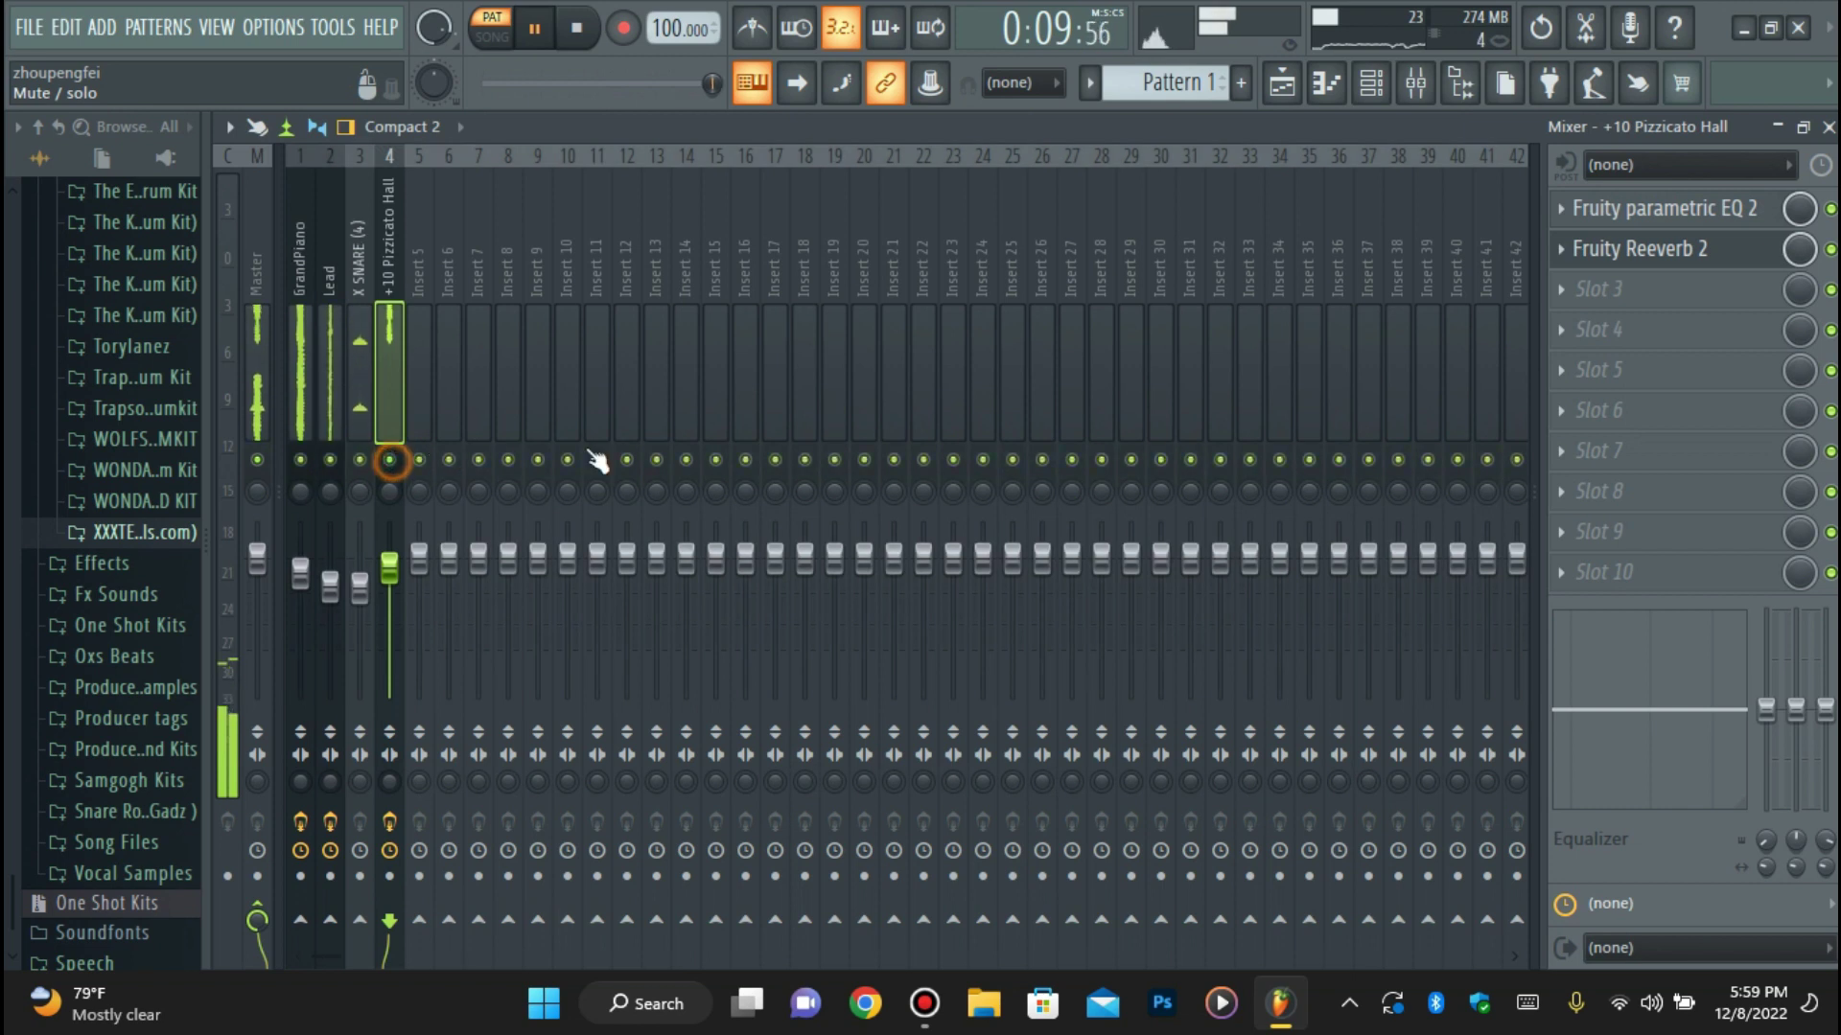
{"action": "left_click", "coordinate": [1695, 211]}
{"action": "left_click", "coordinate": [1697, 216]}
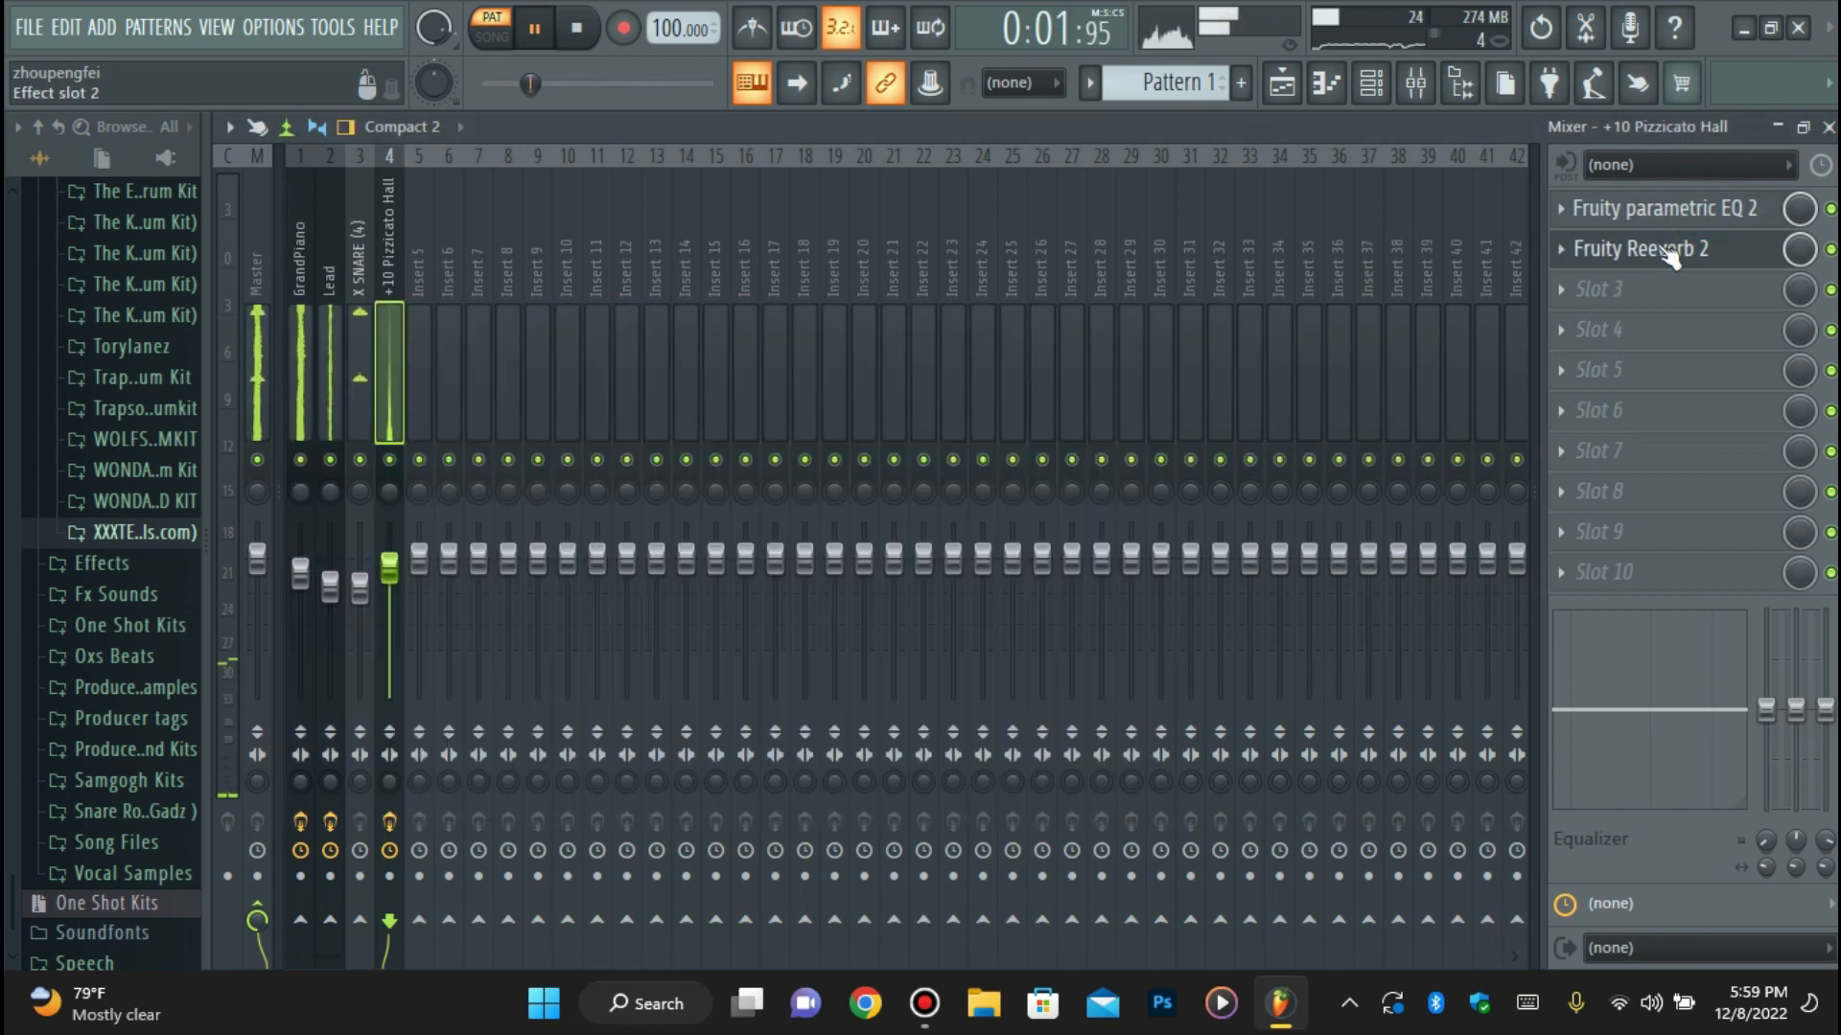
Find the 808 (Quay QC Master) sample in the drum kit folders and add it to the channel rack as a new channel.
{"action": "left_click", "coordinate": [1371, 82]}
{"action": "scroll", "coordinate": [54, 514], "scroll_direction": "up", "scroll_amount": 1}
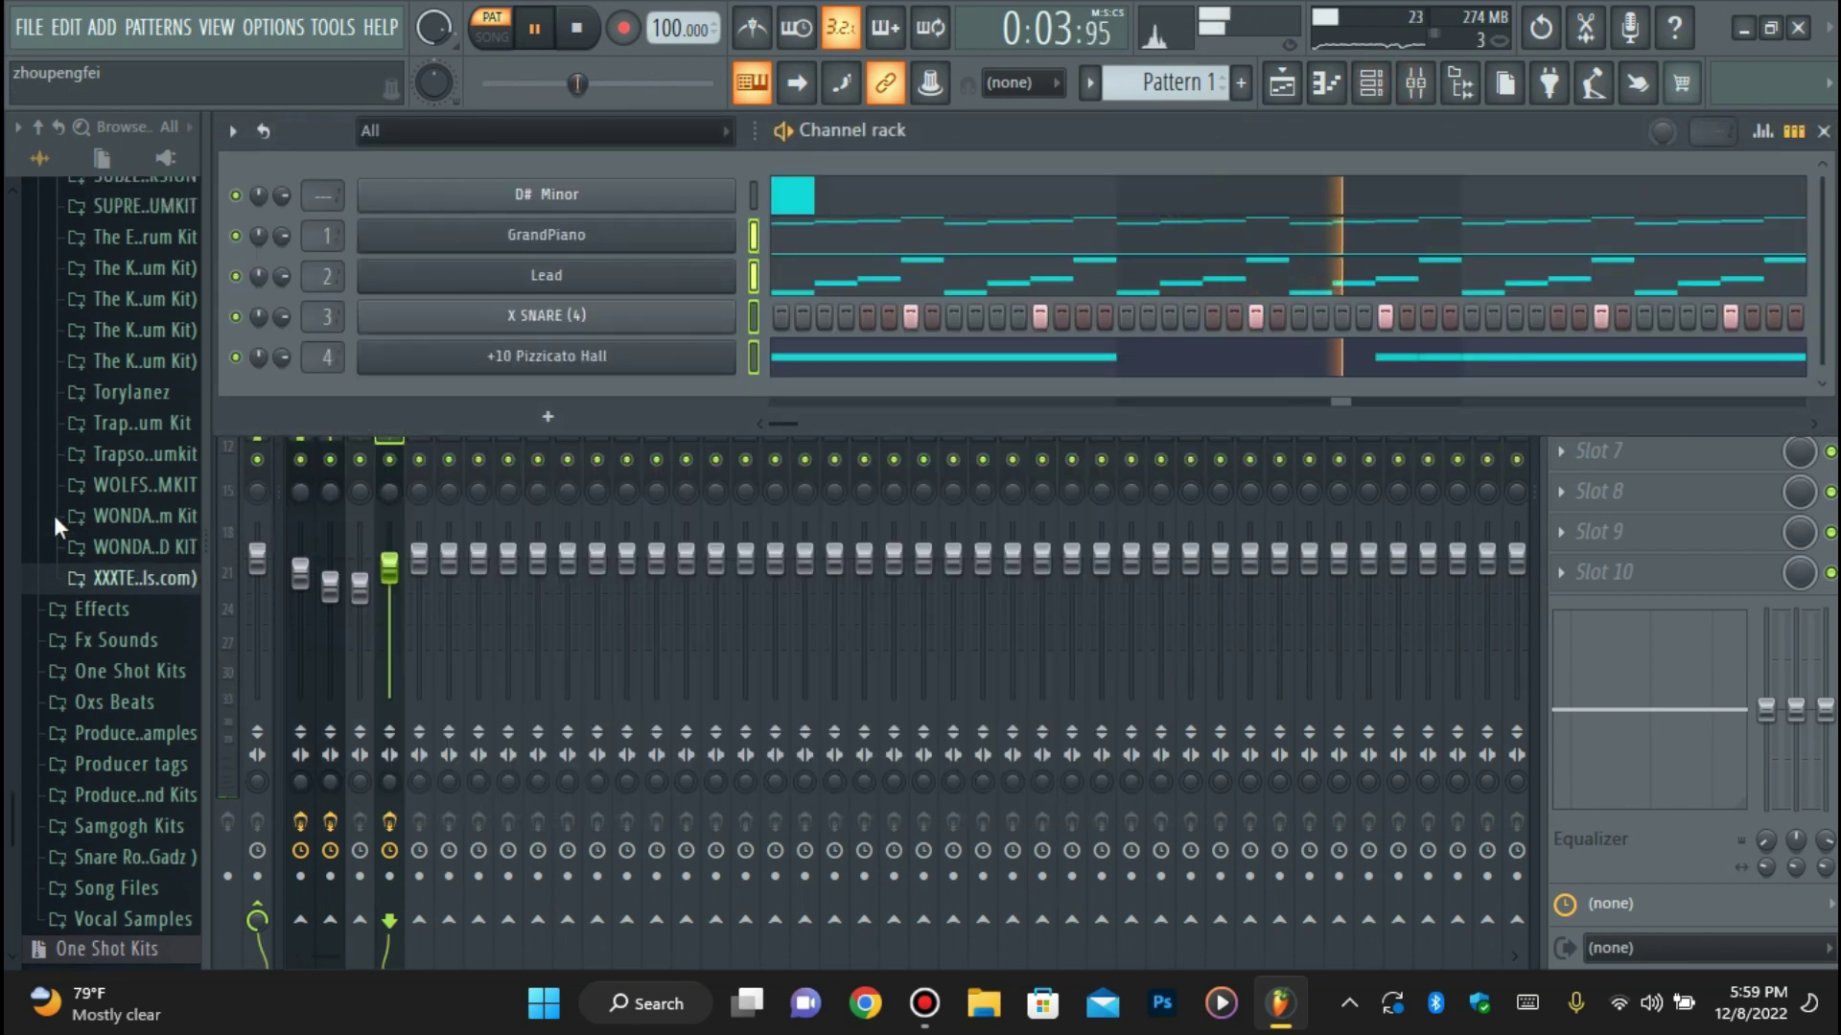
{"action": "scroll", "coordinate": [55, 513], "scroll_direction": "up", "scroll_amount": 10}
{"action": "left_click_drag", "start_coordinate": [123, 303], "coordinate": [144, 564]}
{"action": "scroll", "coordinate": [122, 372], "scroll_direction": "up", "scroll_amount": 11}
{"action": "left_click", "coordinate": [153, 528]}
{"action": "left_click", "coordinate": [159, 343]}
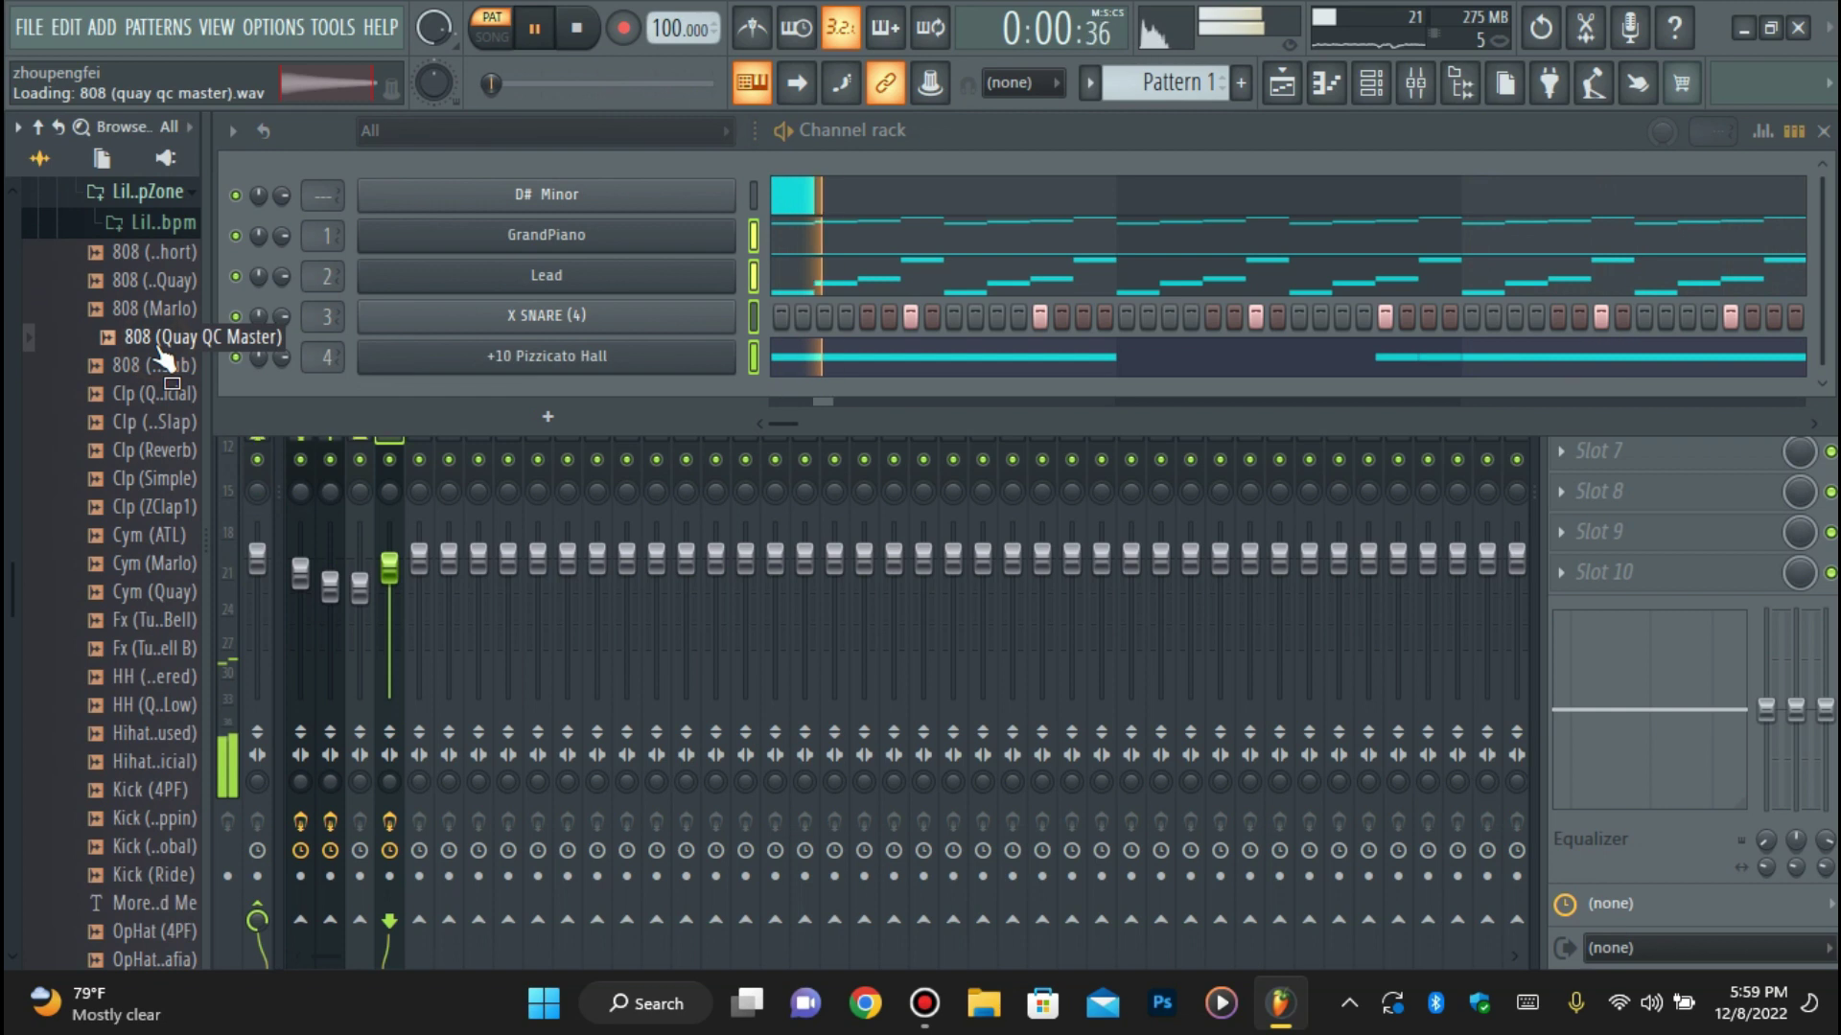
{"action": "left_click_drag", "start_coordinate": [161, 356], "coordinate": [671, 427]}
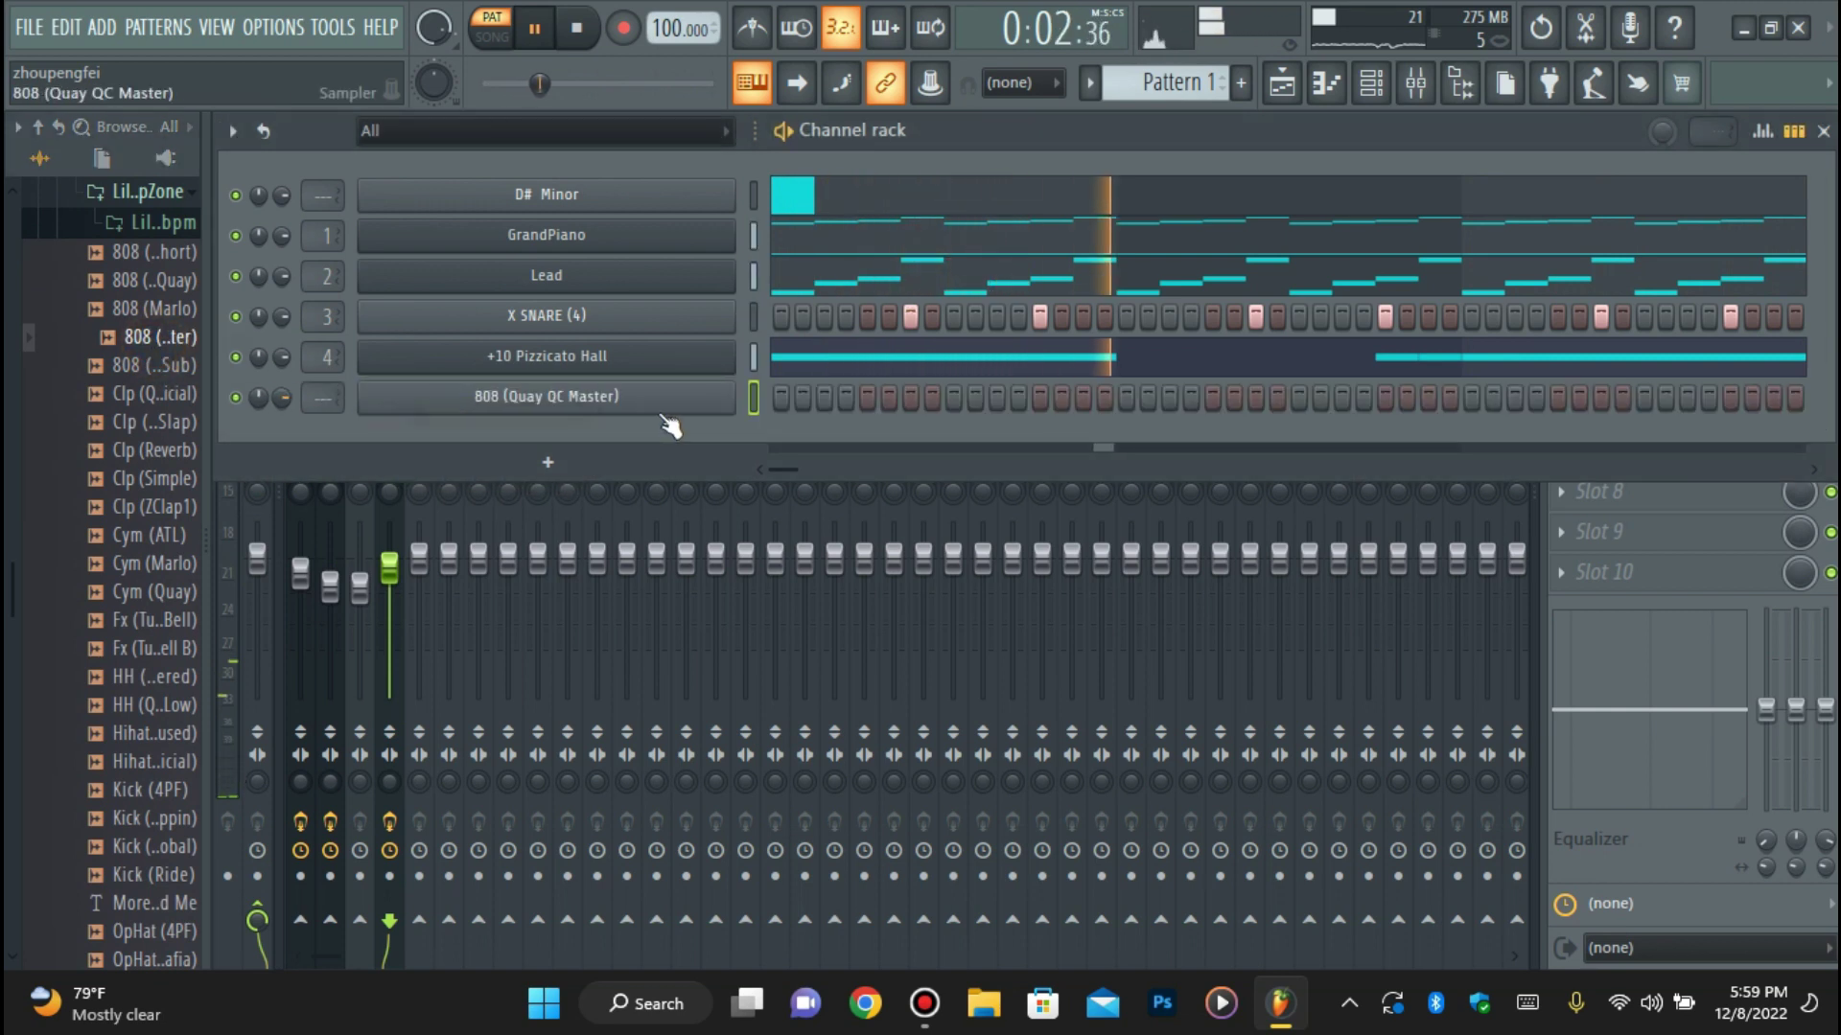
Place an 808 hit on bar 1 step 1 and adjust the sample's boost in its precomputed effects.
{"action": "left_click", "coordinate": [677, 404]}
{"action": "left_click", "coordinate": [684, 806]}
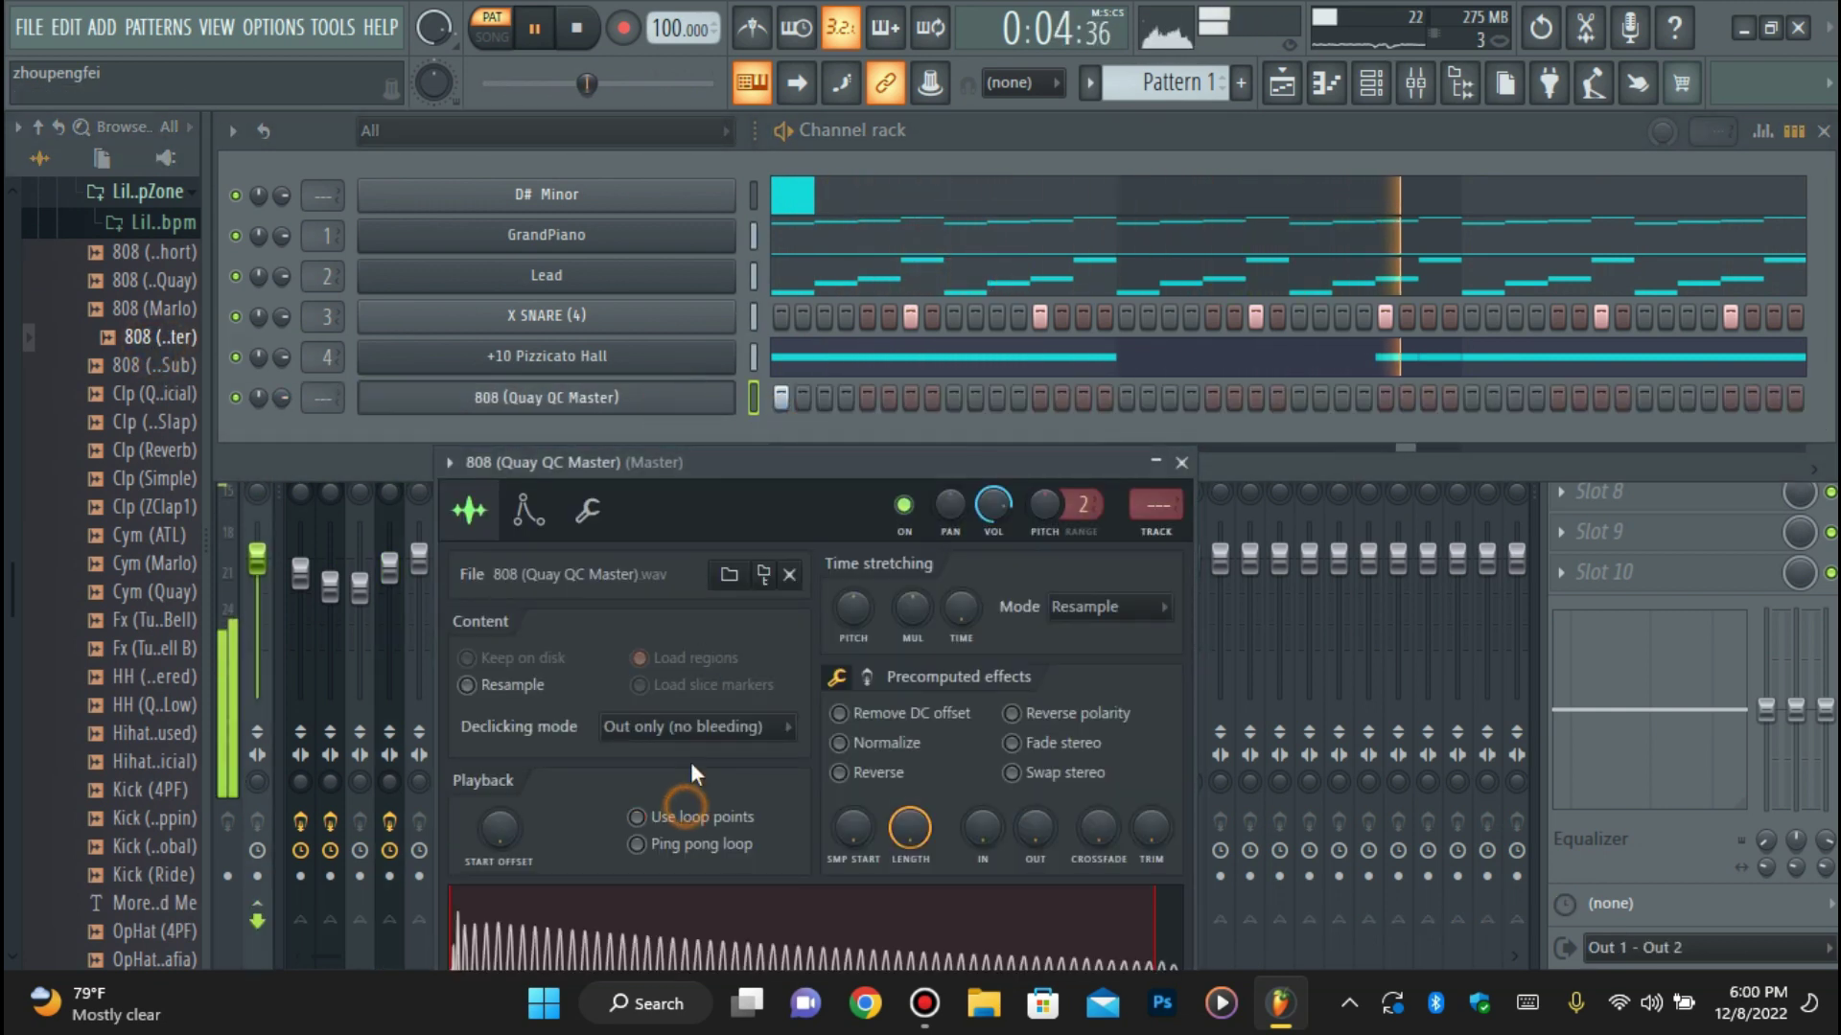
{"action": "left_click", "coordinate": [867, 677]}
{"action": "left_click_drag", "start_coordinate": [862, 729], "coordinate": [866, 731]}
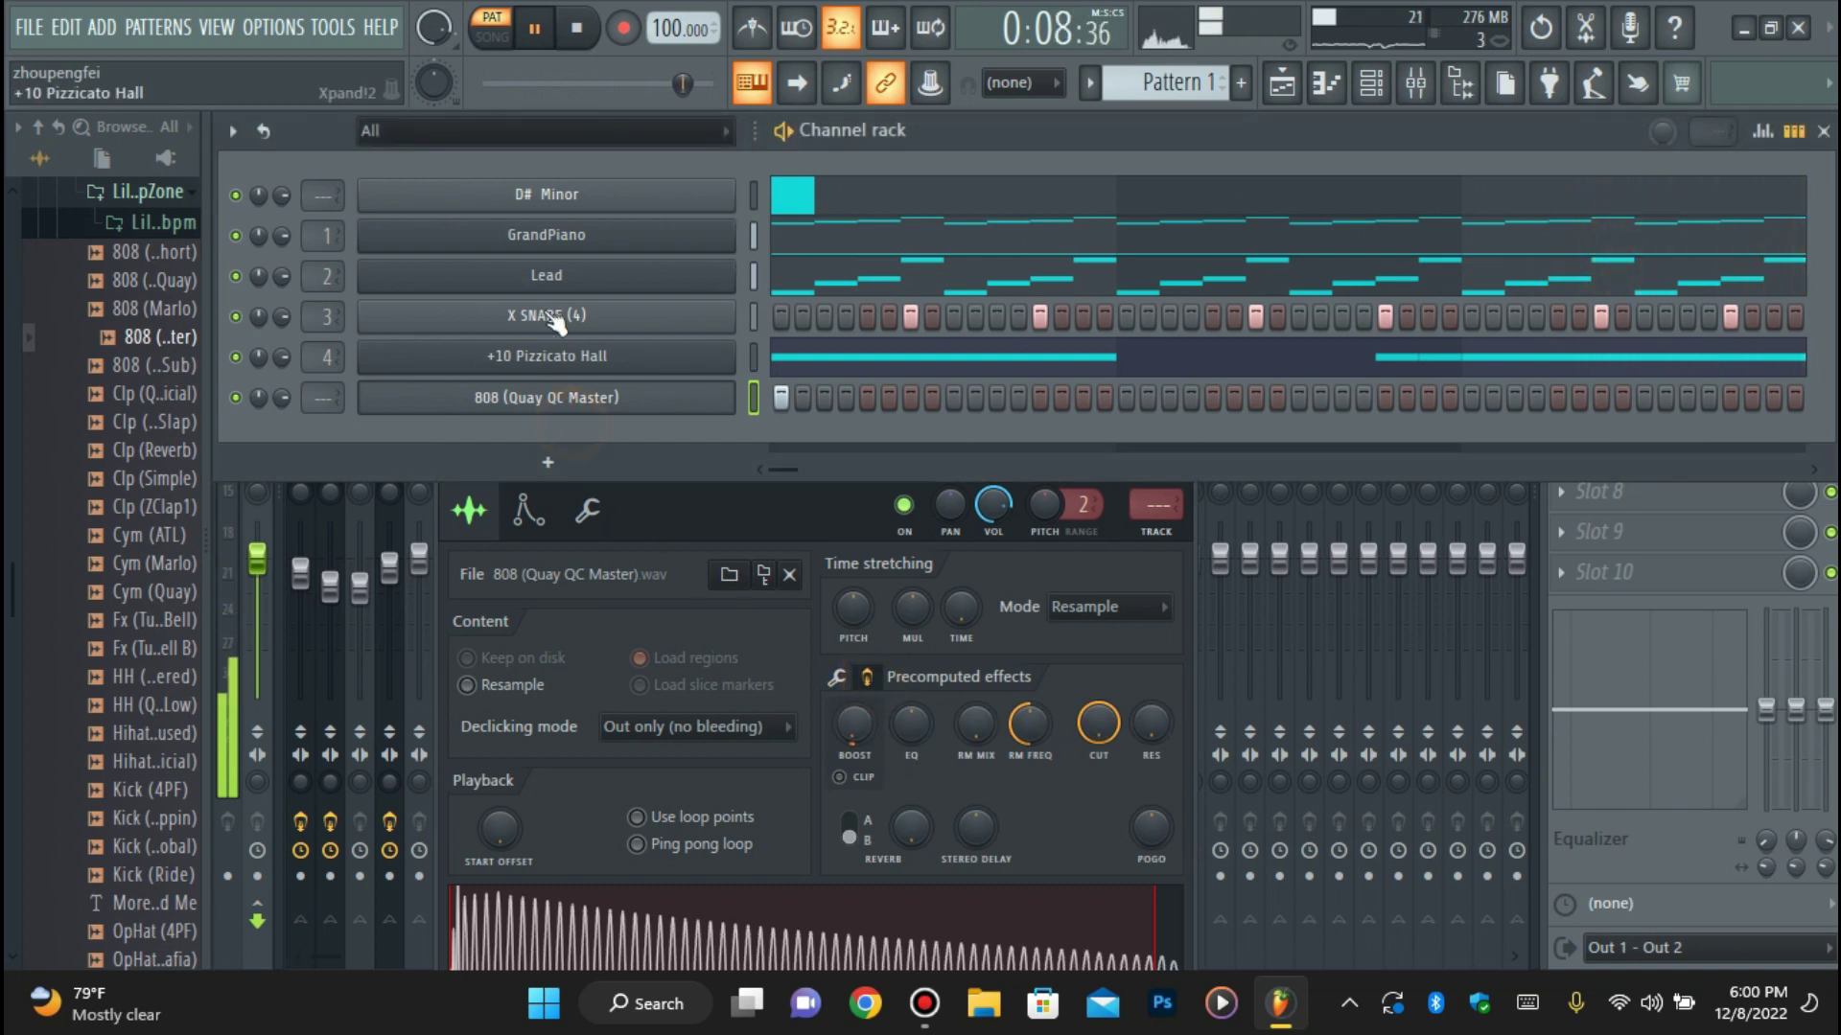
Check the Lead channel's plugin settings, return to the 808 channel's settings and close them.
{"action": "left_click", "coordinate": [539, 274]}
{"action": "left_click", "coordinate": [422, 286]}
{"action": "left_click", "coordinate": [422, 286]}
{"action": "left_click", "coordinate": [372, 397]}
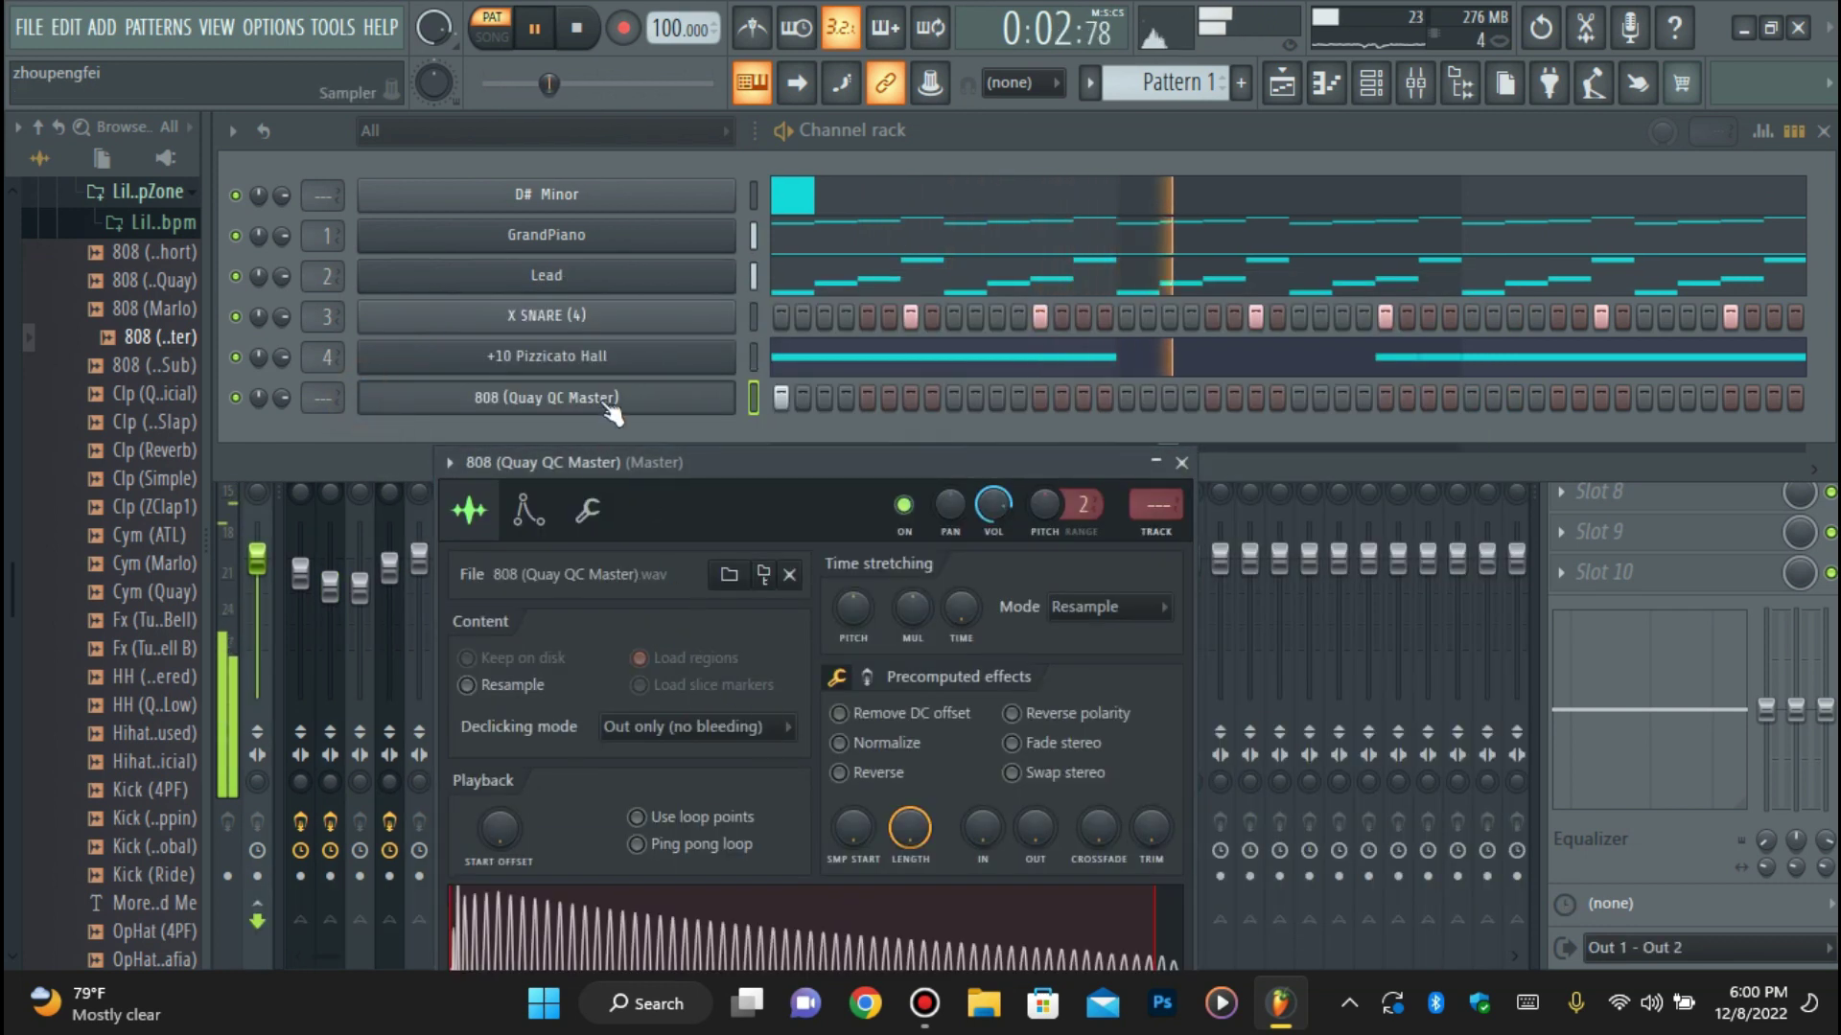
{"action": "left_click", "coordinate": [1181, 462]}
Add 808 hits at bar 1 steps 4 and 11, bar 2 steps 7, 11 and 14, and bar 3 step 1.
{"action": "left_click", "coordinate": [845, 396]}
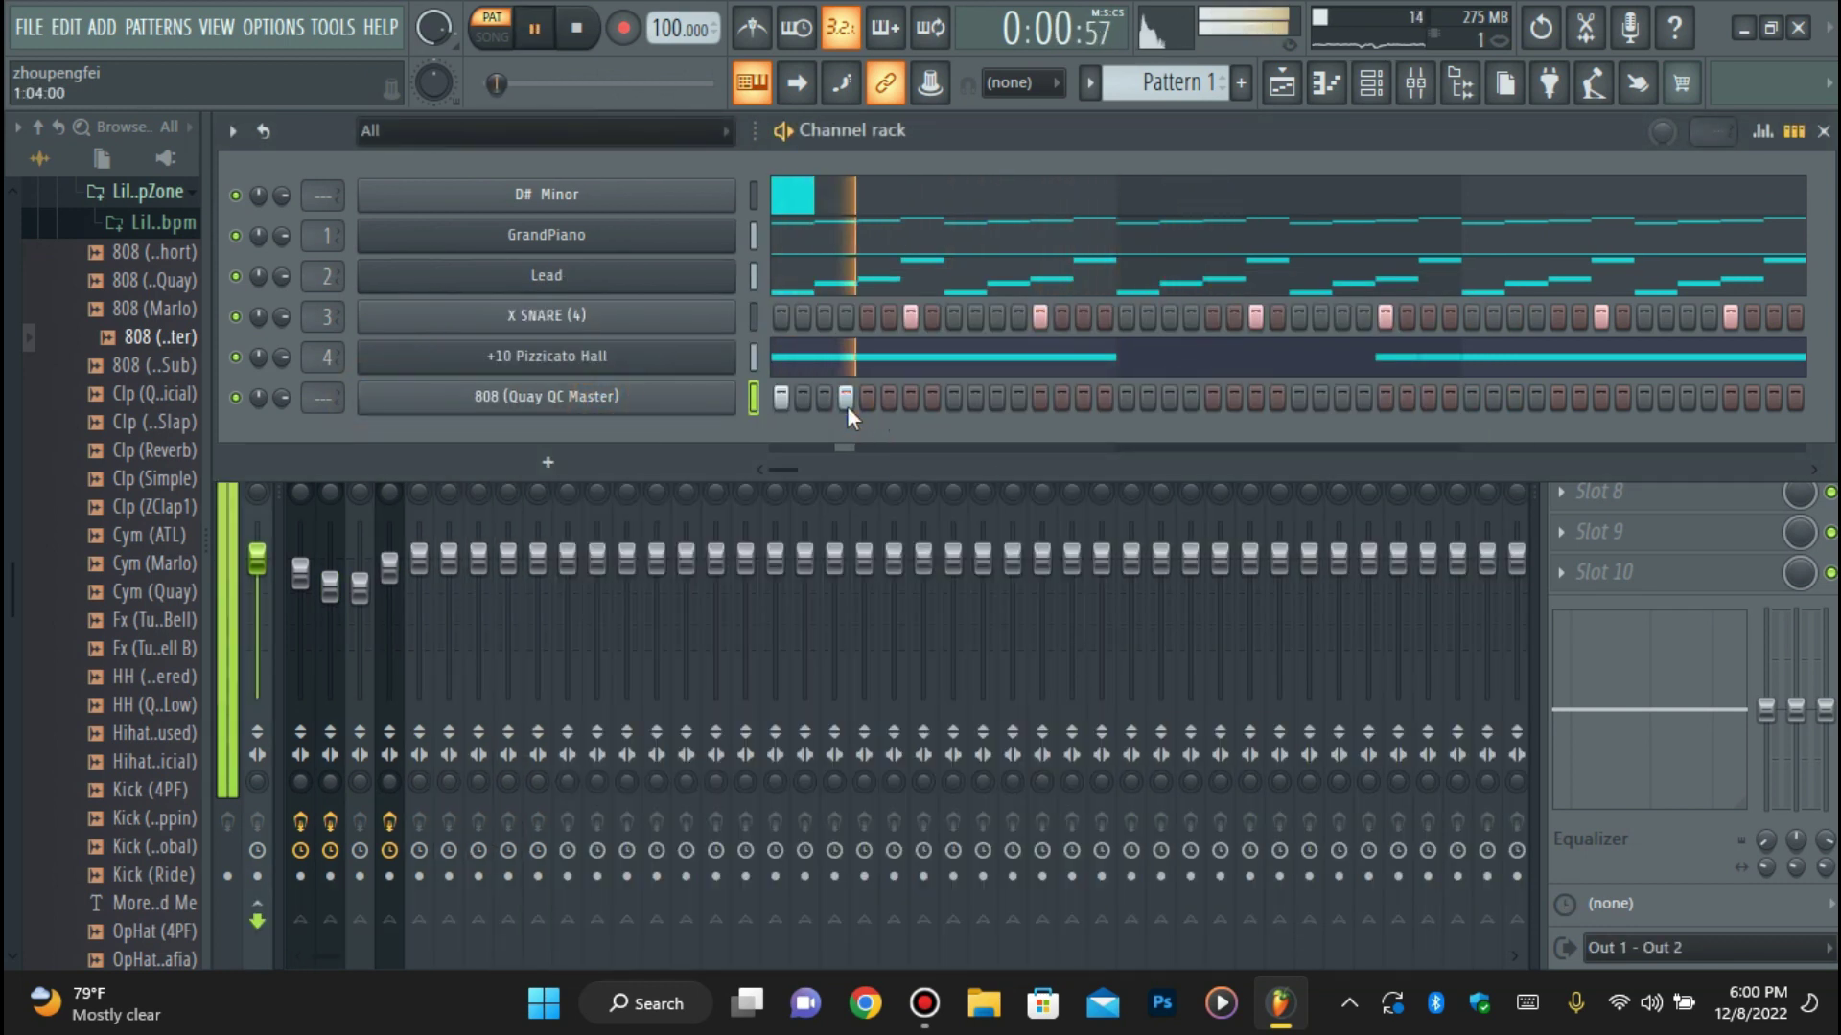
{"action": "left_click", "coordinate": [999, 398]}
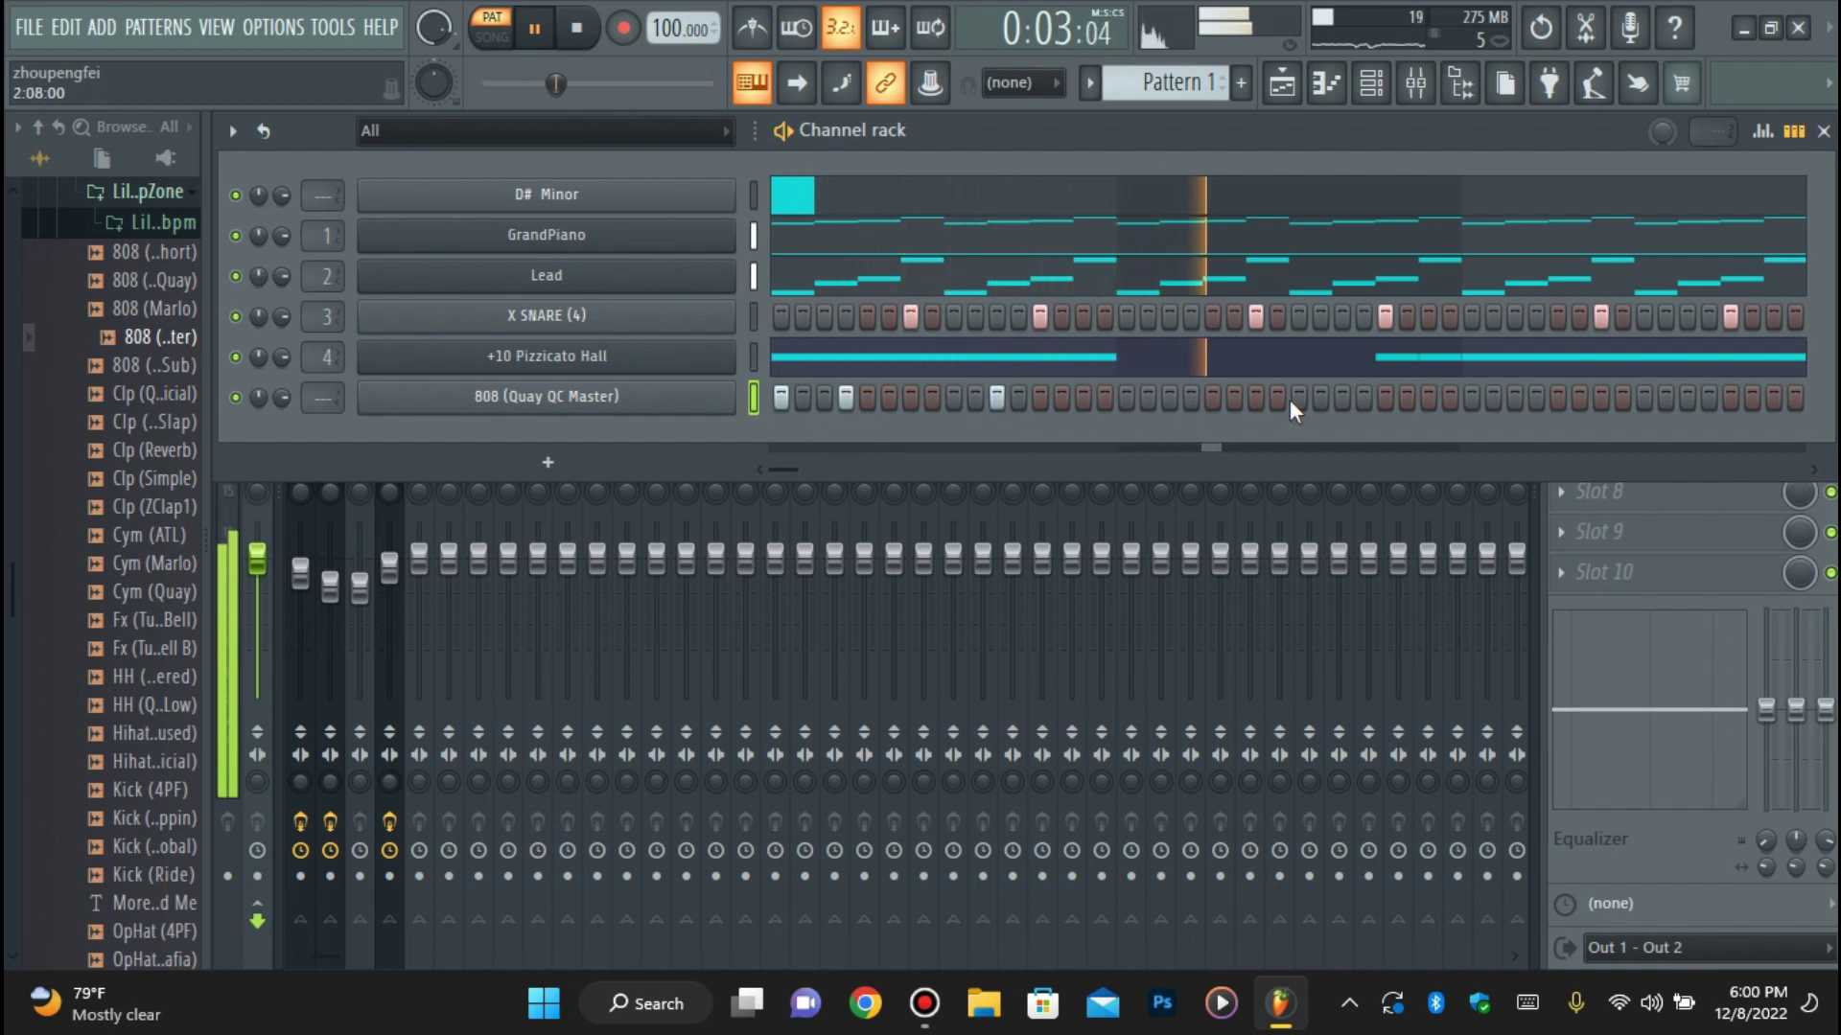
{"action": "left_click", "coordinate": [1342, 398]}
{"action": "left_click", "coordinate": [1406, 398]}
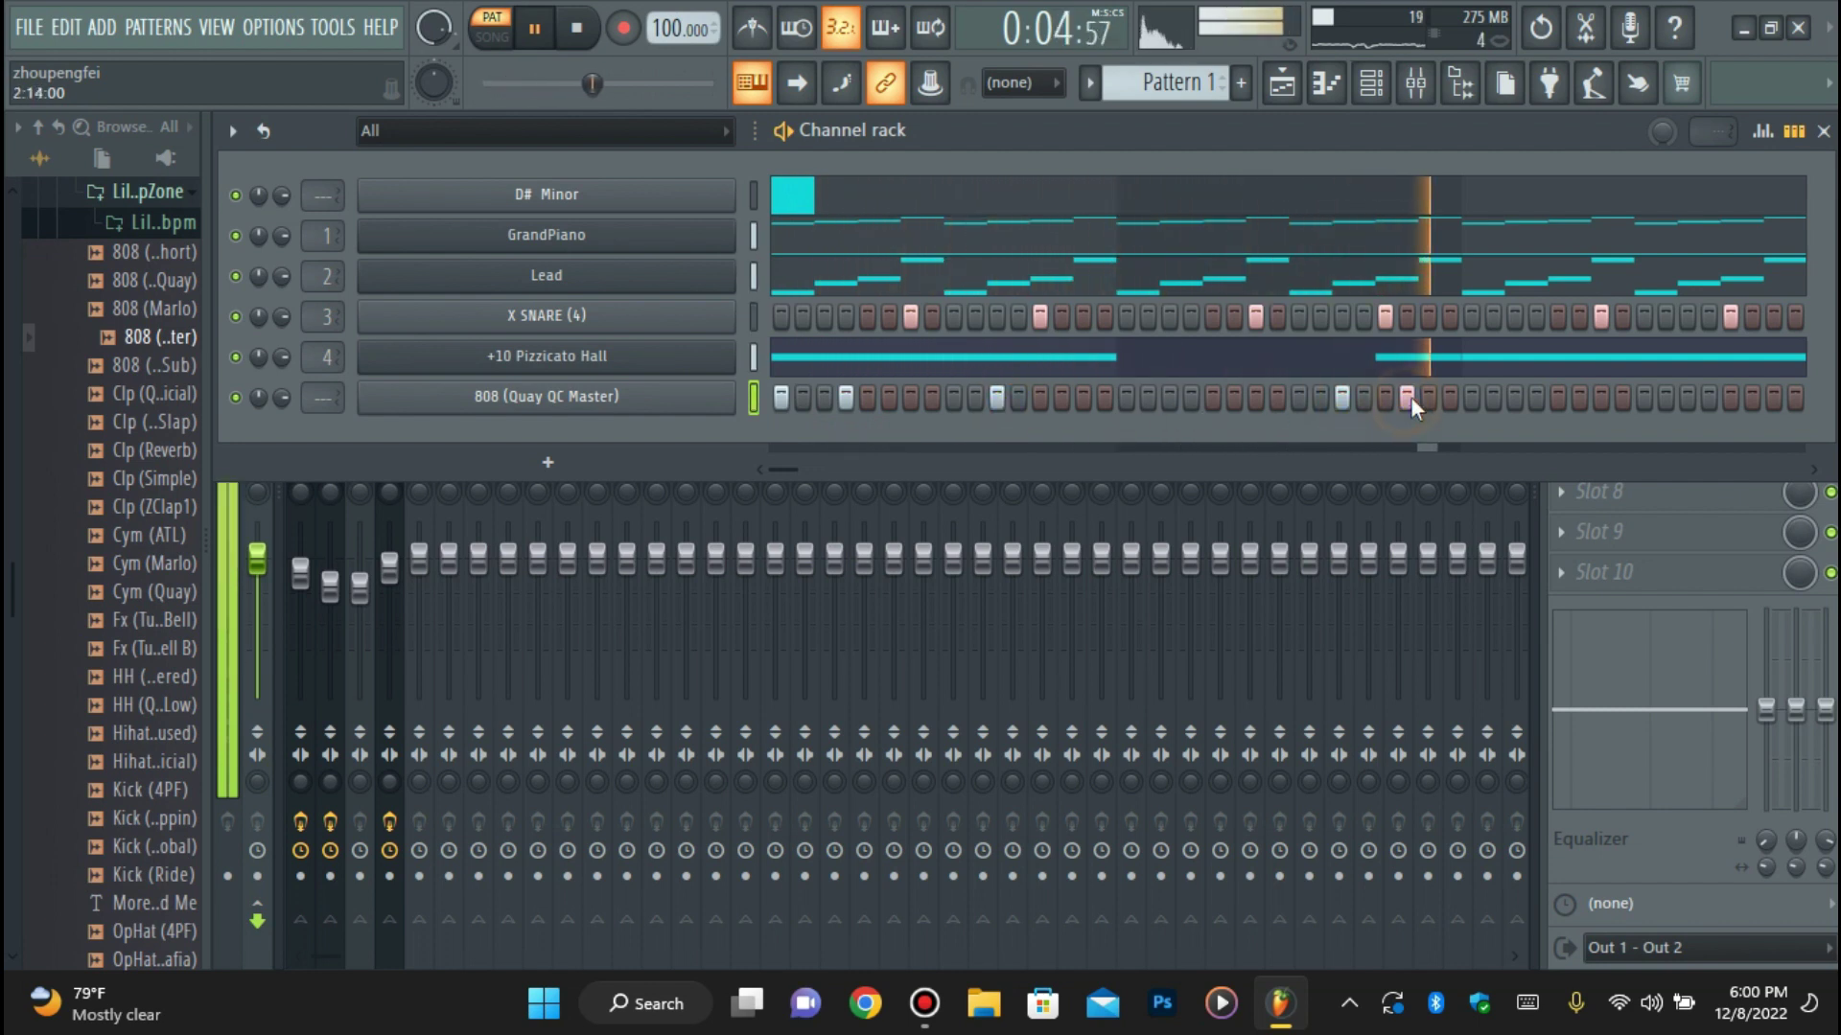
{"action": "left_click", "coordinate": [1468, 398]}
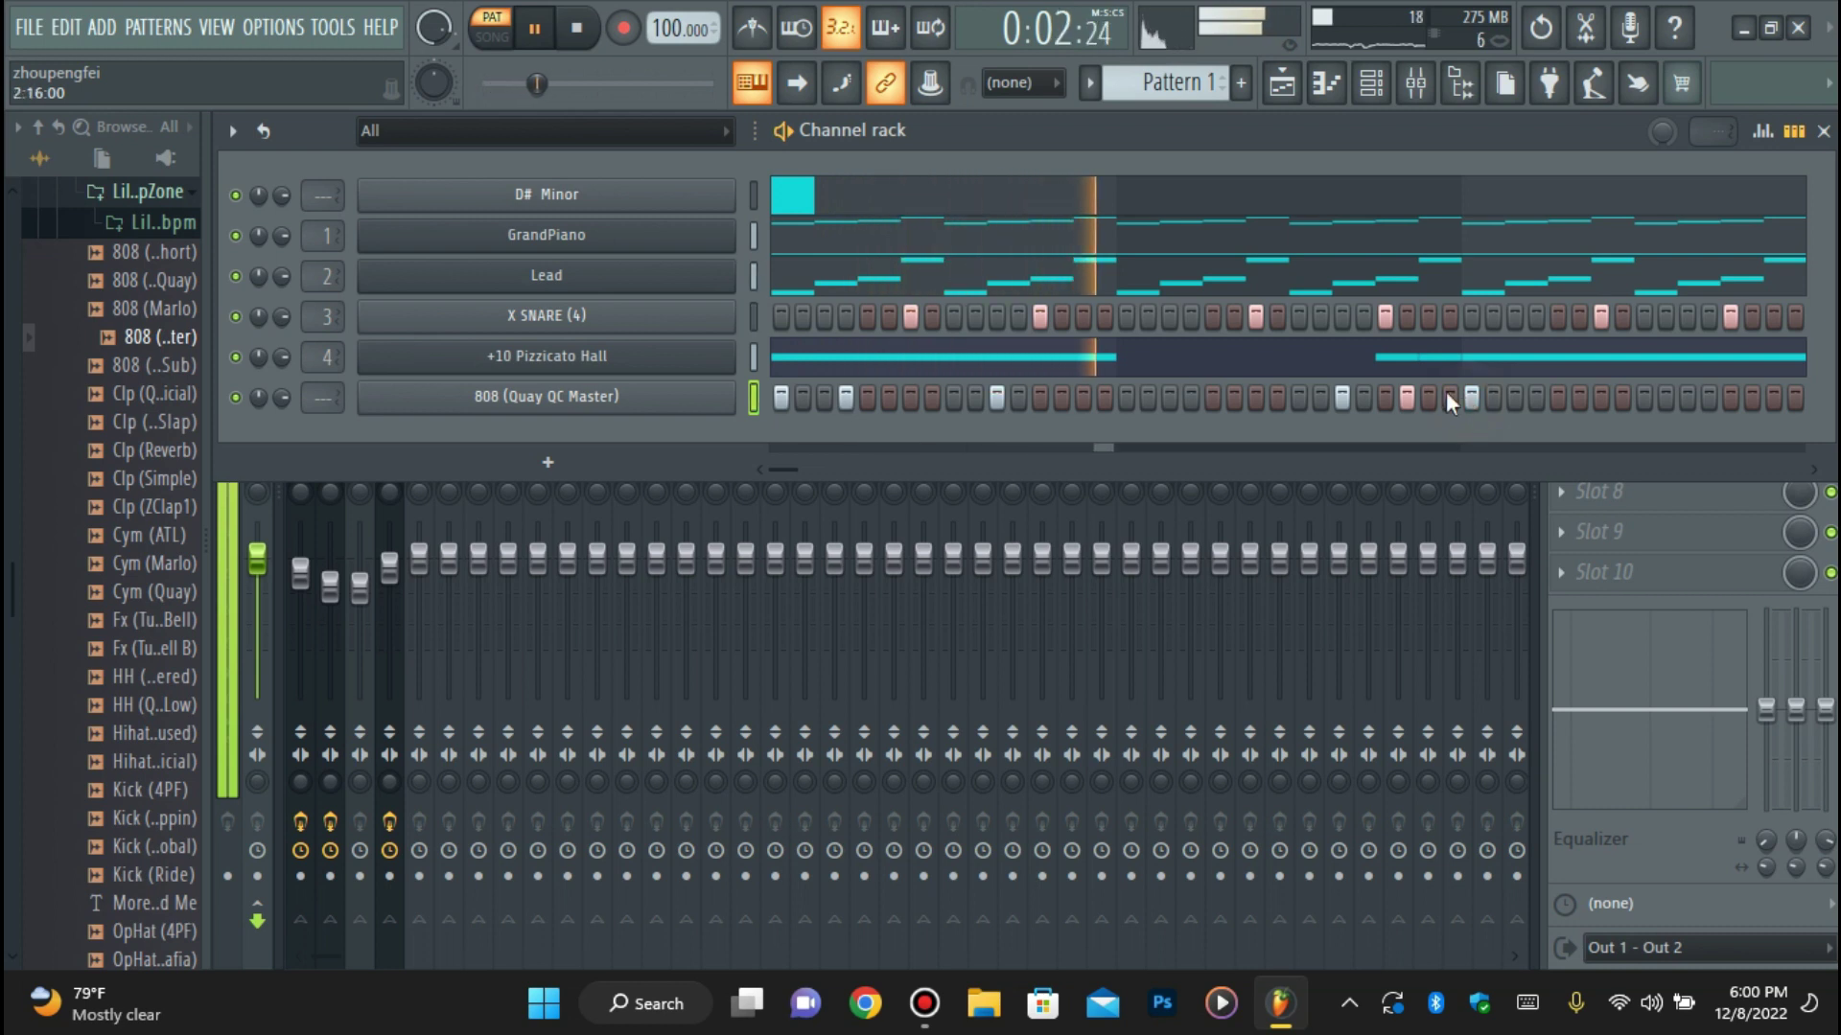
{"action": "left_click", "coordinate": [1256, 398]}
{"action": "key", "text": "space"}
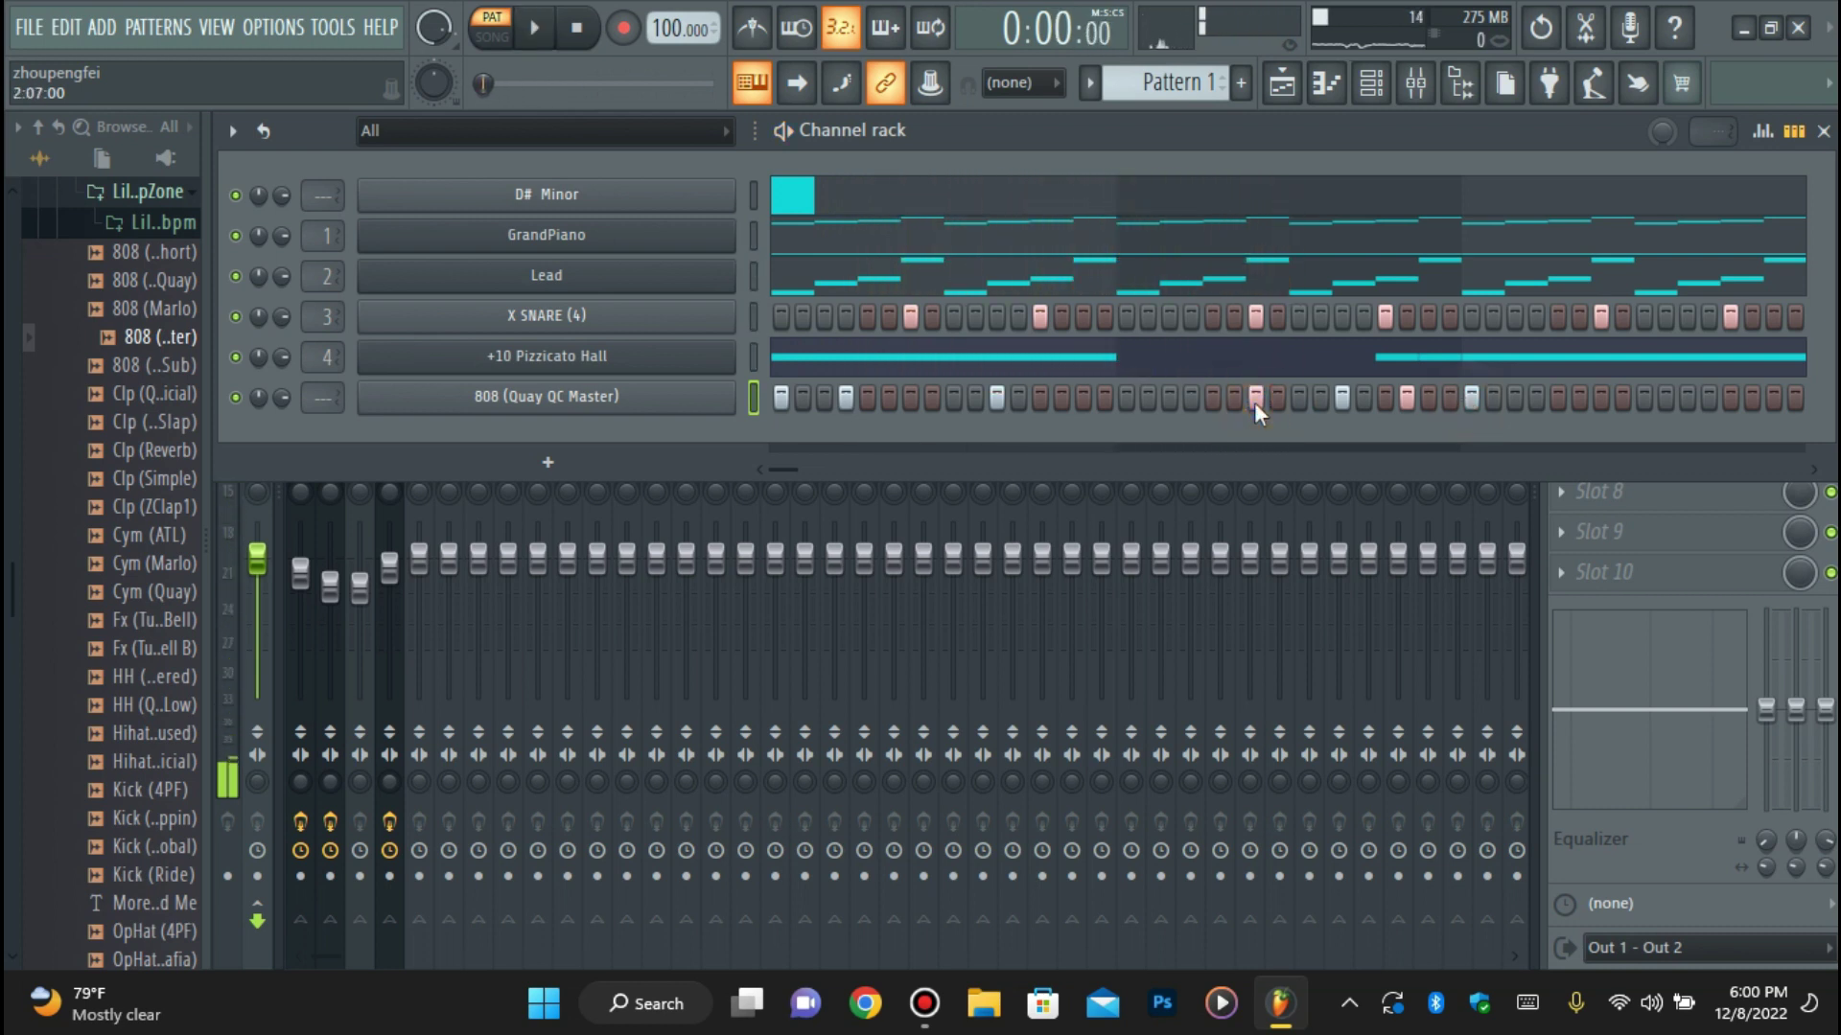
{"action": "key", "text": "space"}
{"action": "key", "text": "space"}
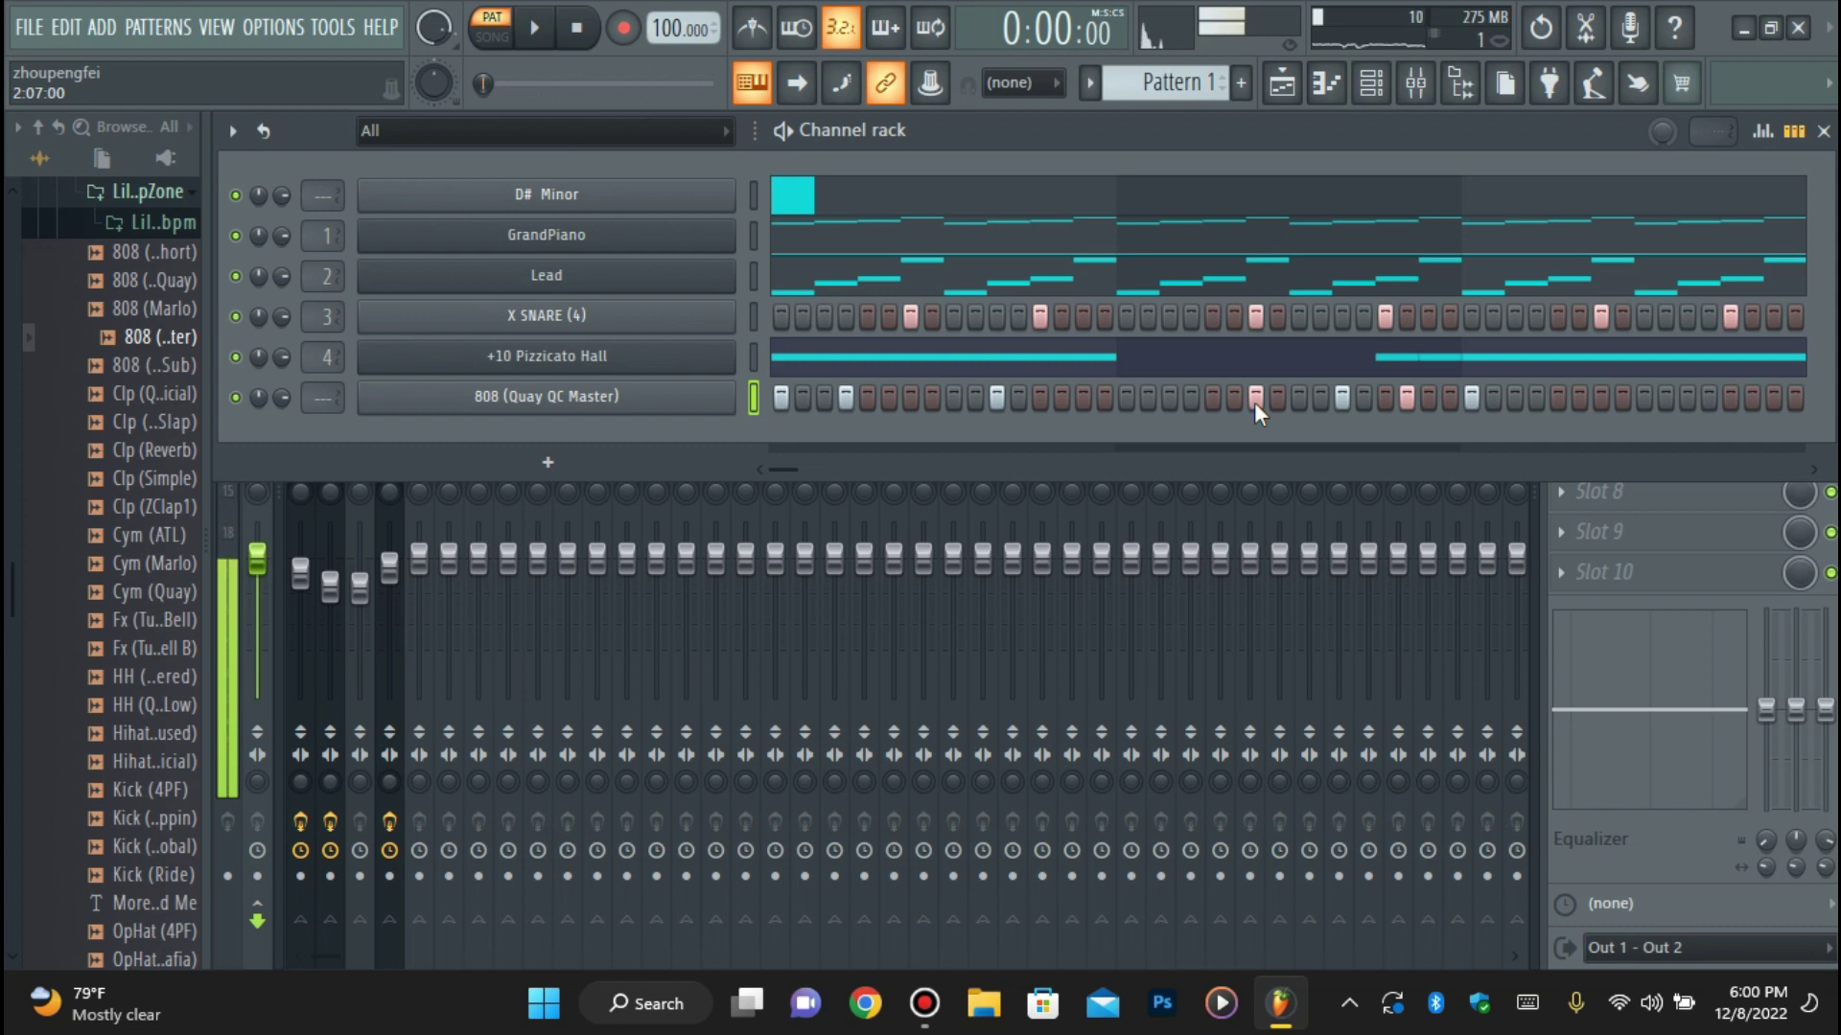
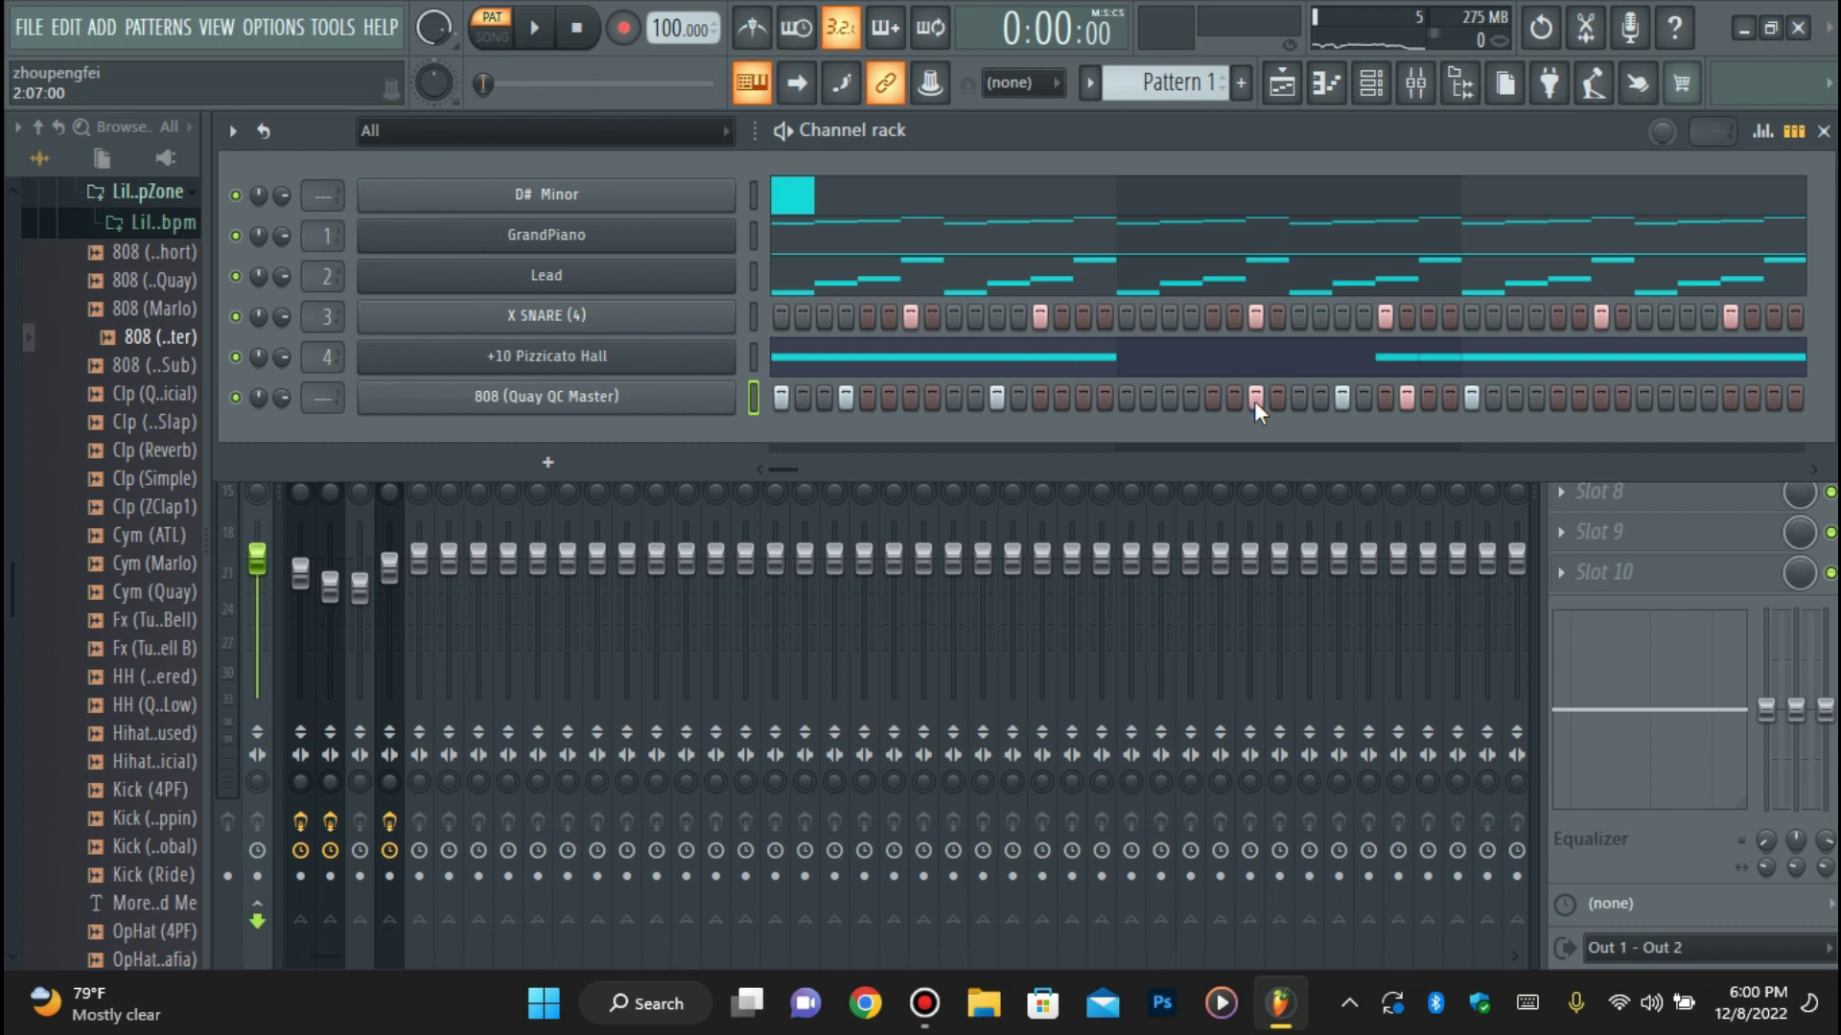
Continue the 808 pattern with hits at bar 3 steps 4, 11 and 13, and bar 4 steps 1 and 11.
{"action": "key", "text": "space"}
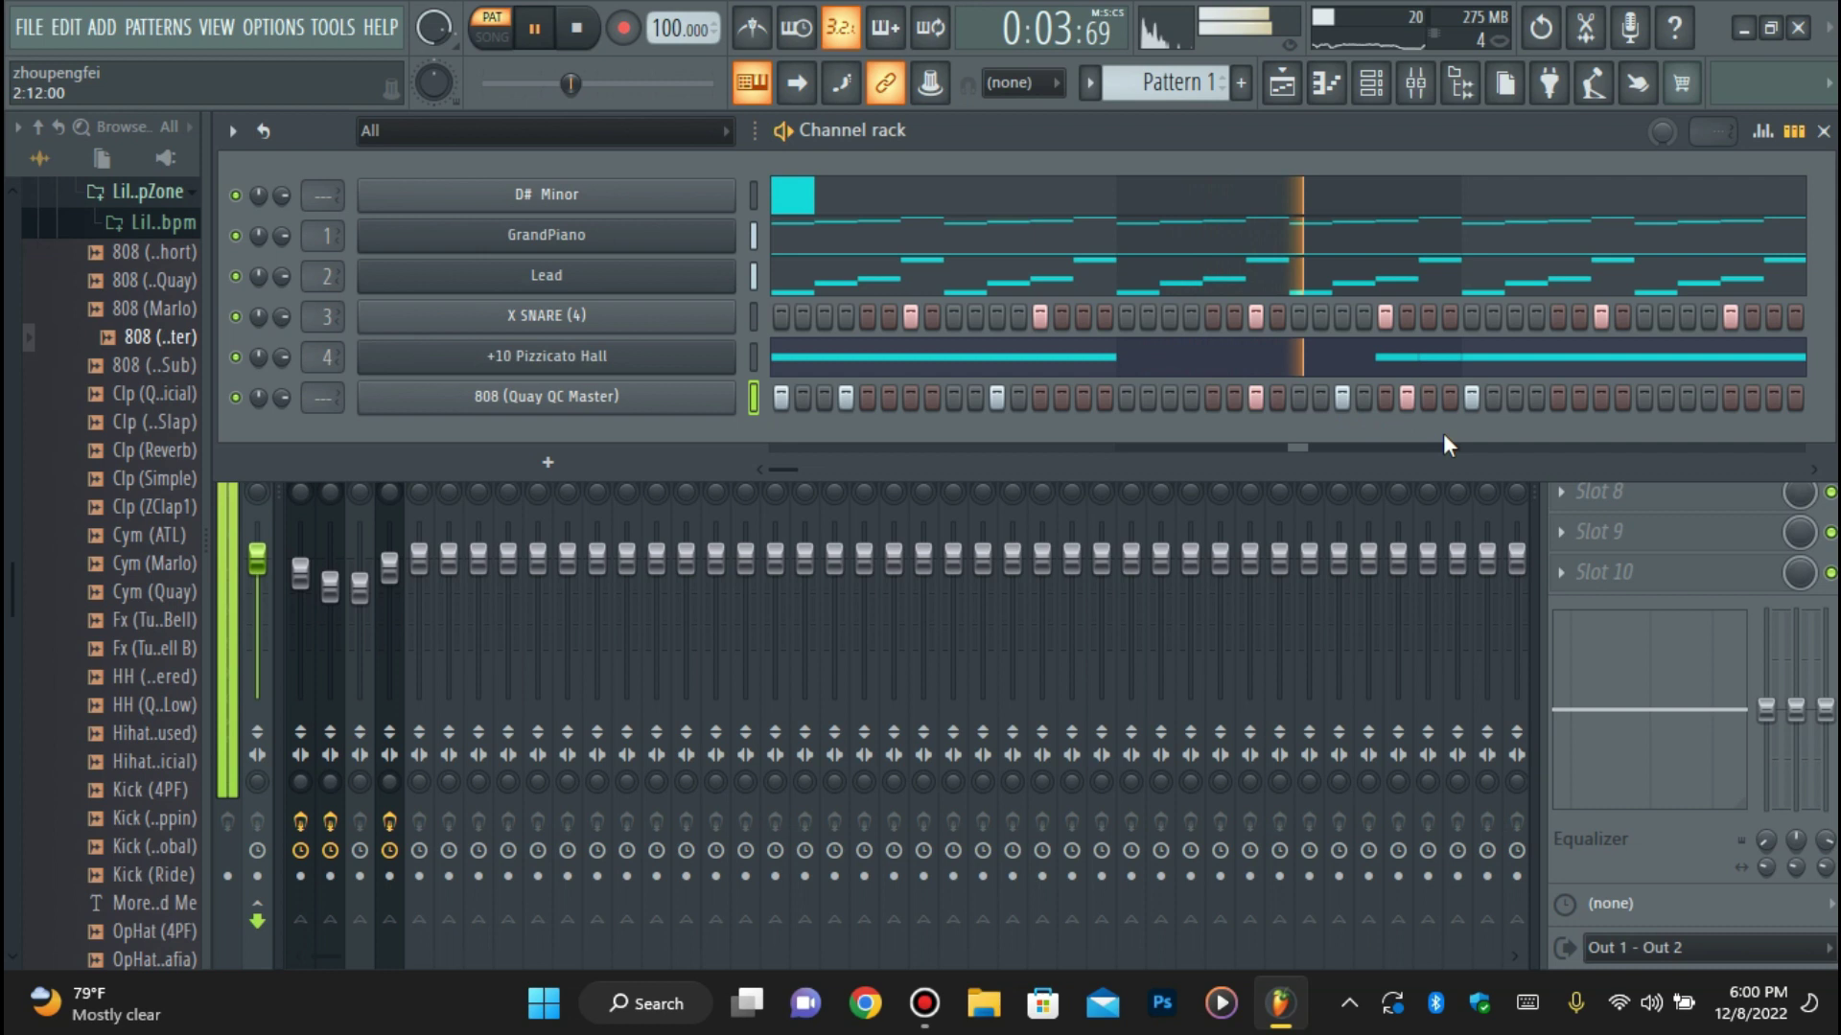
{"action": "left_click", "coordinate": [1549, 396]}
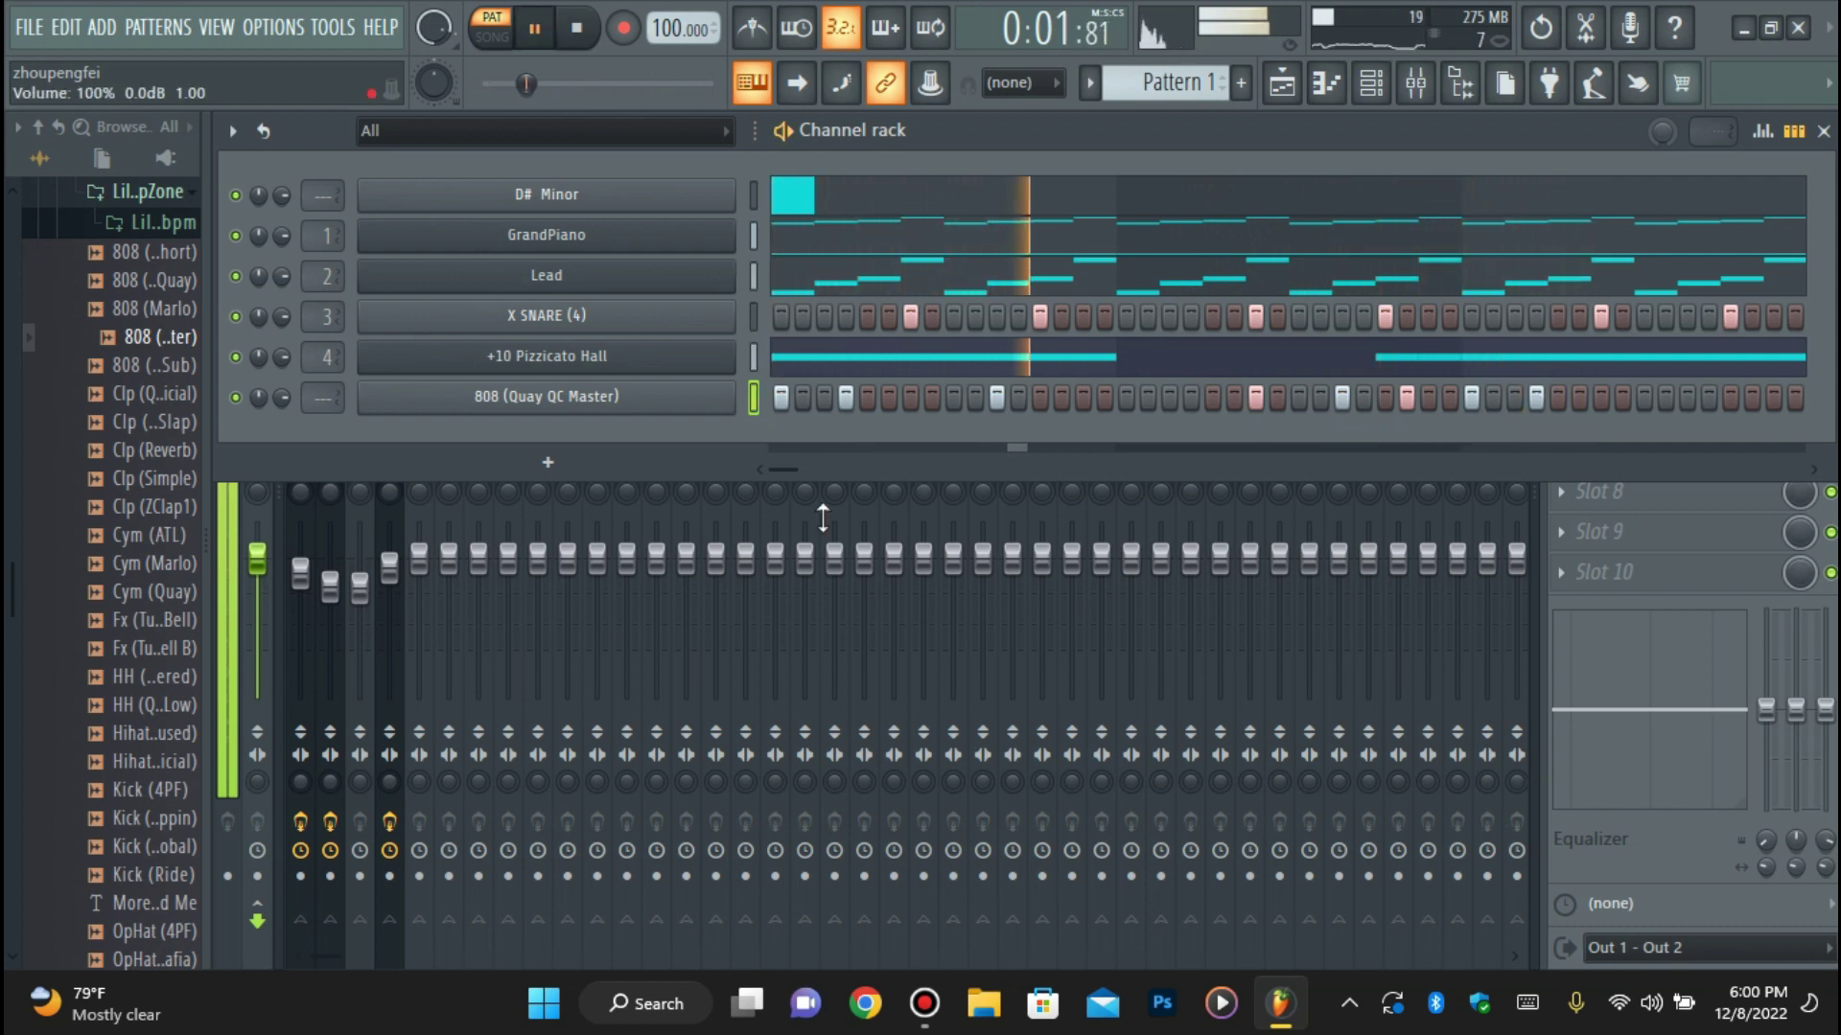
{"action": "left_click_drag", "start_coordinate": [780, 469], "coordinate": [786, 470]}
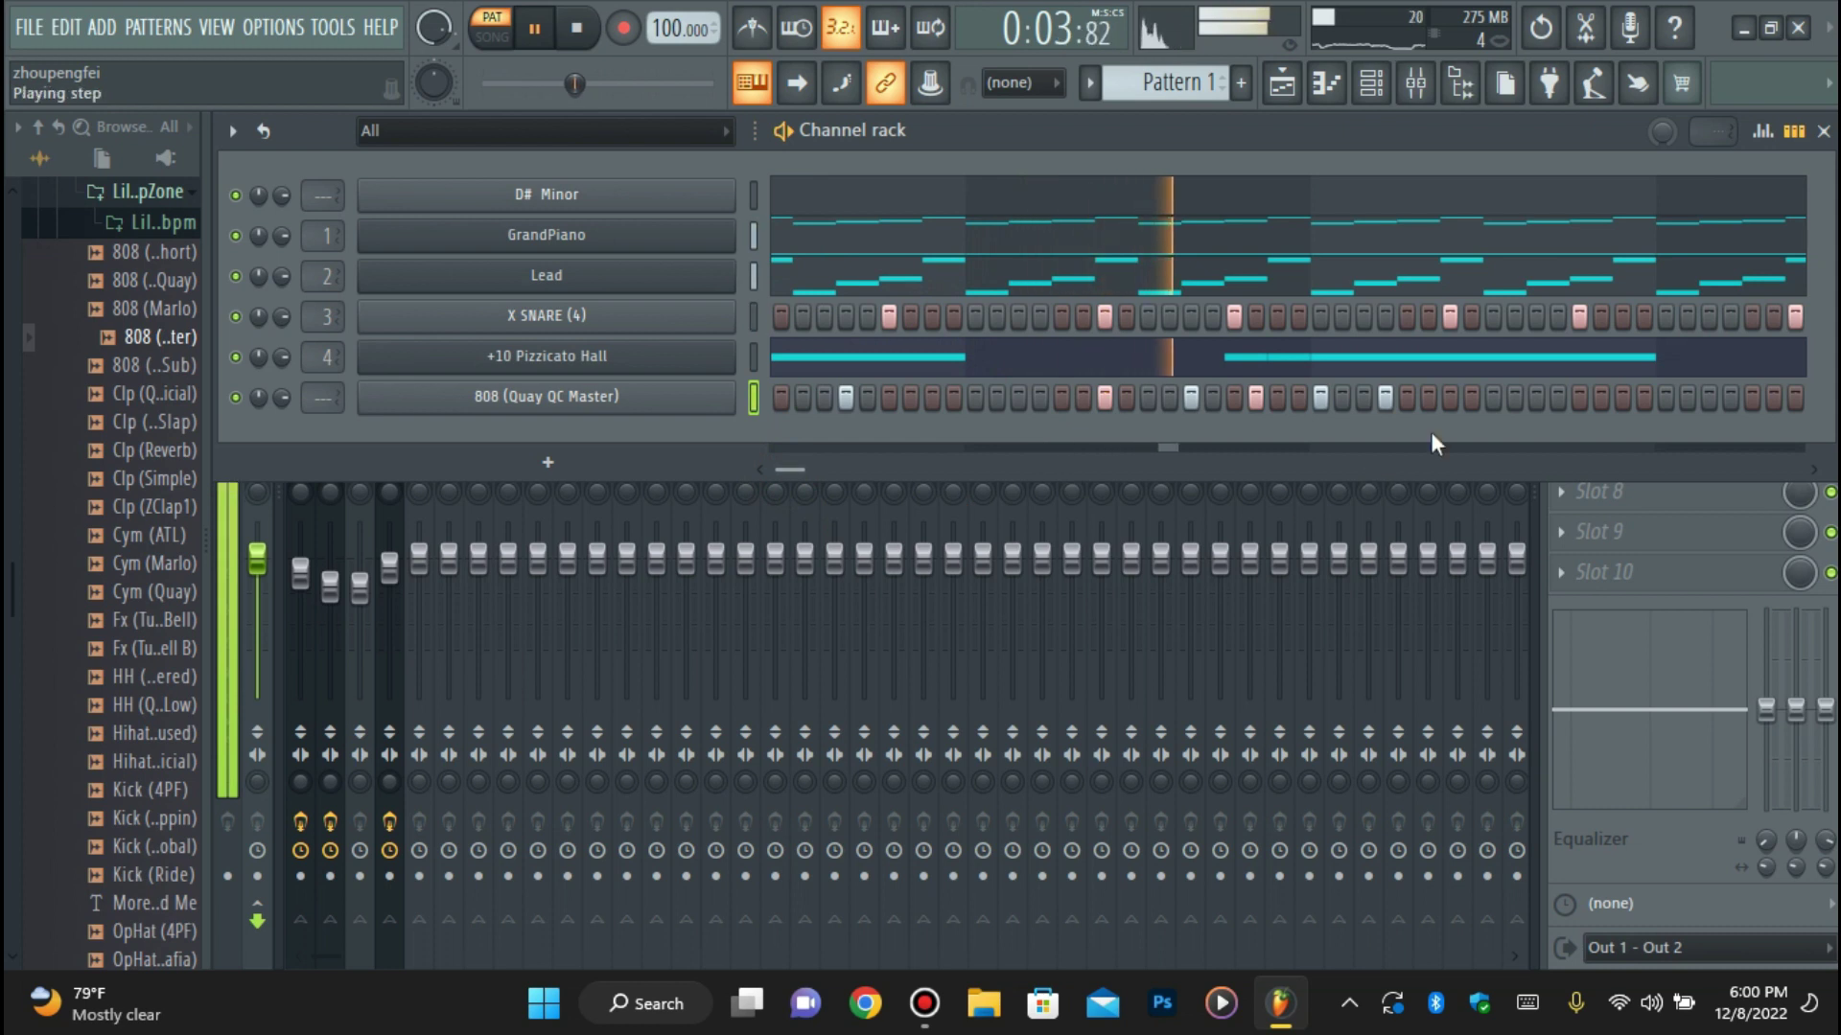
{"action": "left_click", "coordinate": [1535, 396]}
{"action": "left_click", "coordinate": [1578, 397]}
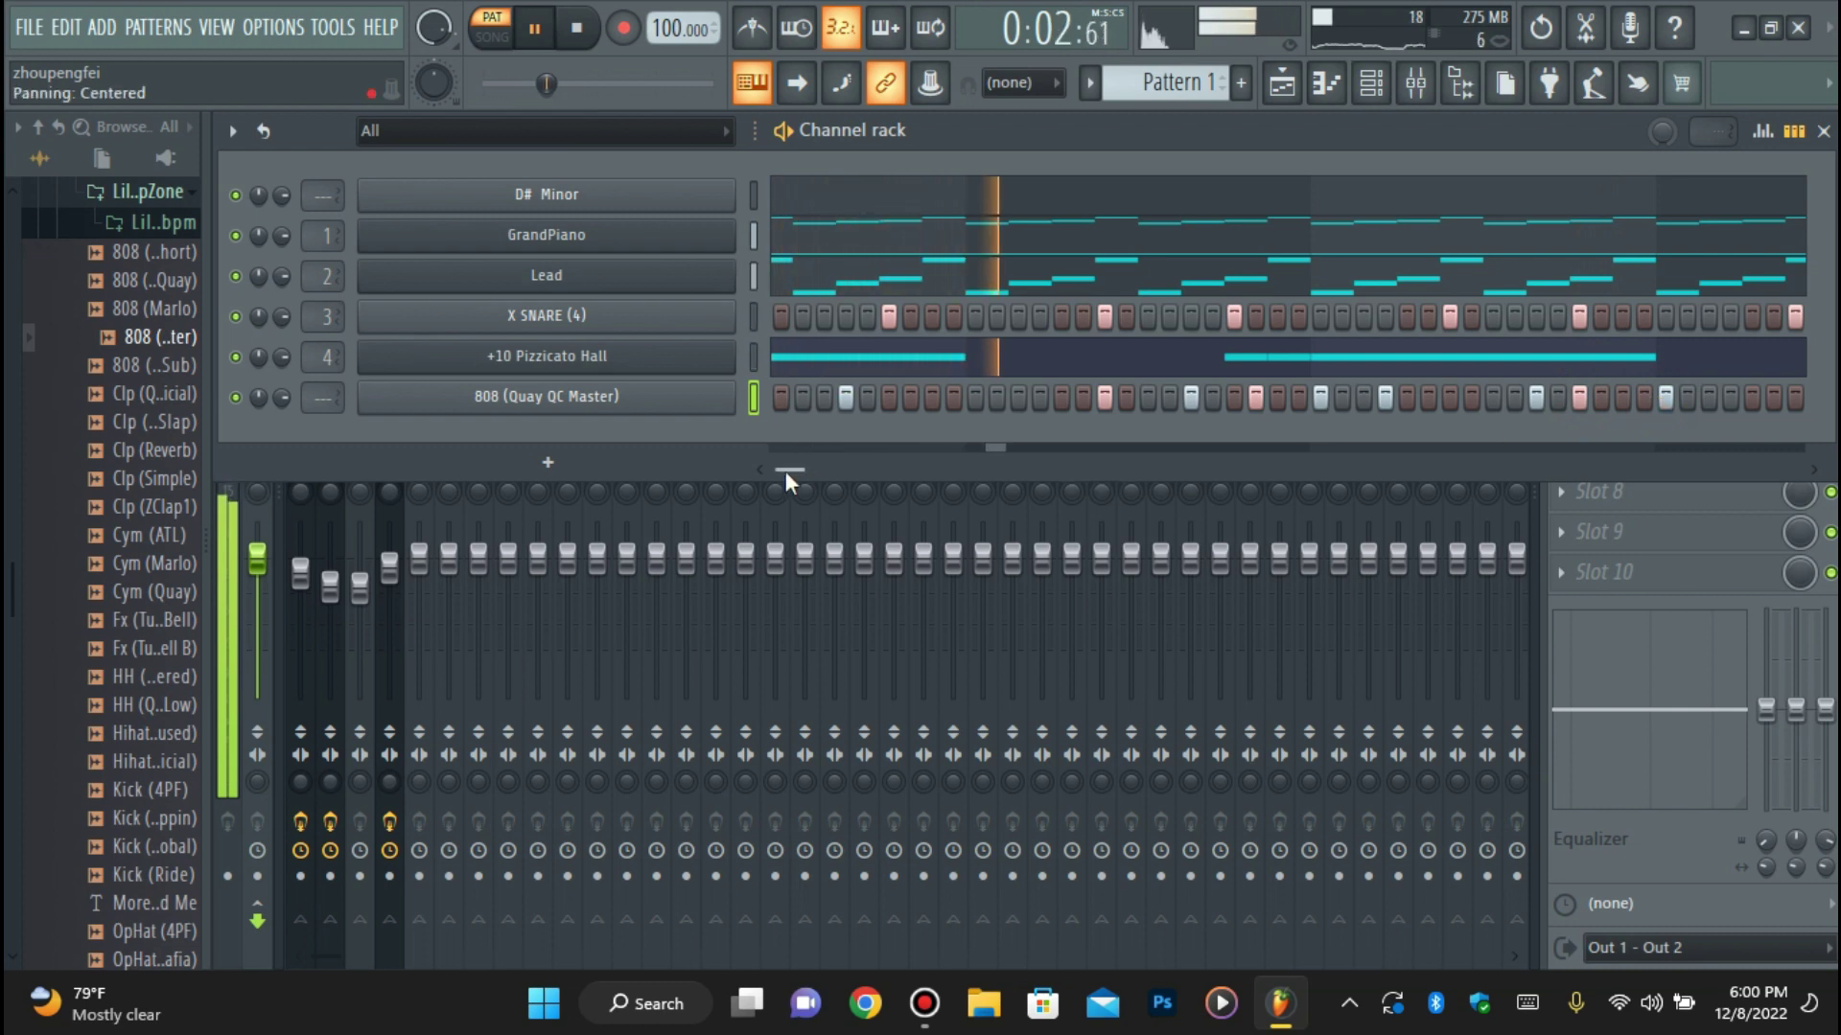
{"action": "left_click_drag", "start_coordinate": [786, 469], "coordinate": [803, 464]}
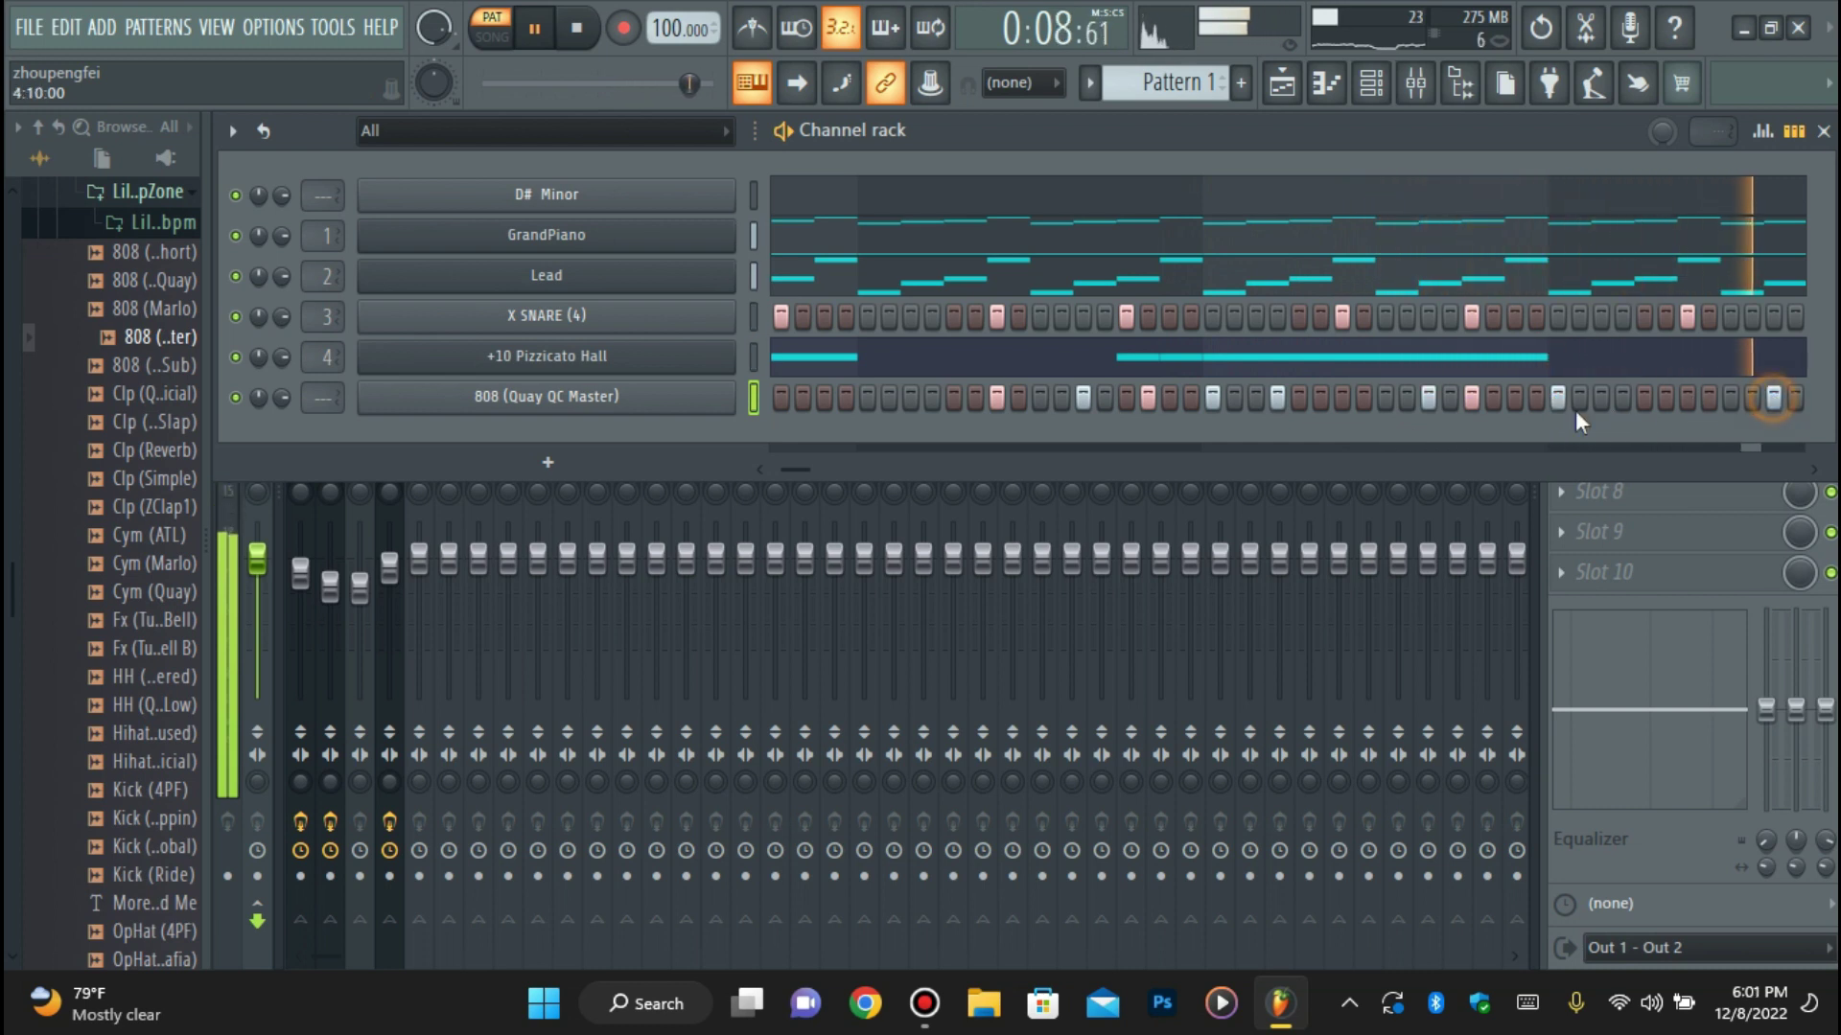
{"action": "left_click_drag", "start_coordinate": [801, 466], "coordinate": [1608, 460]}
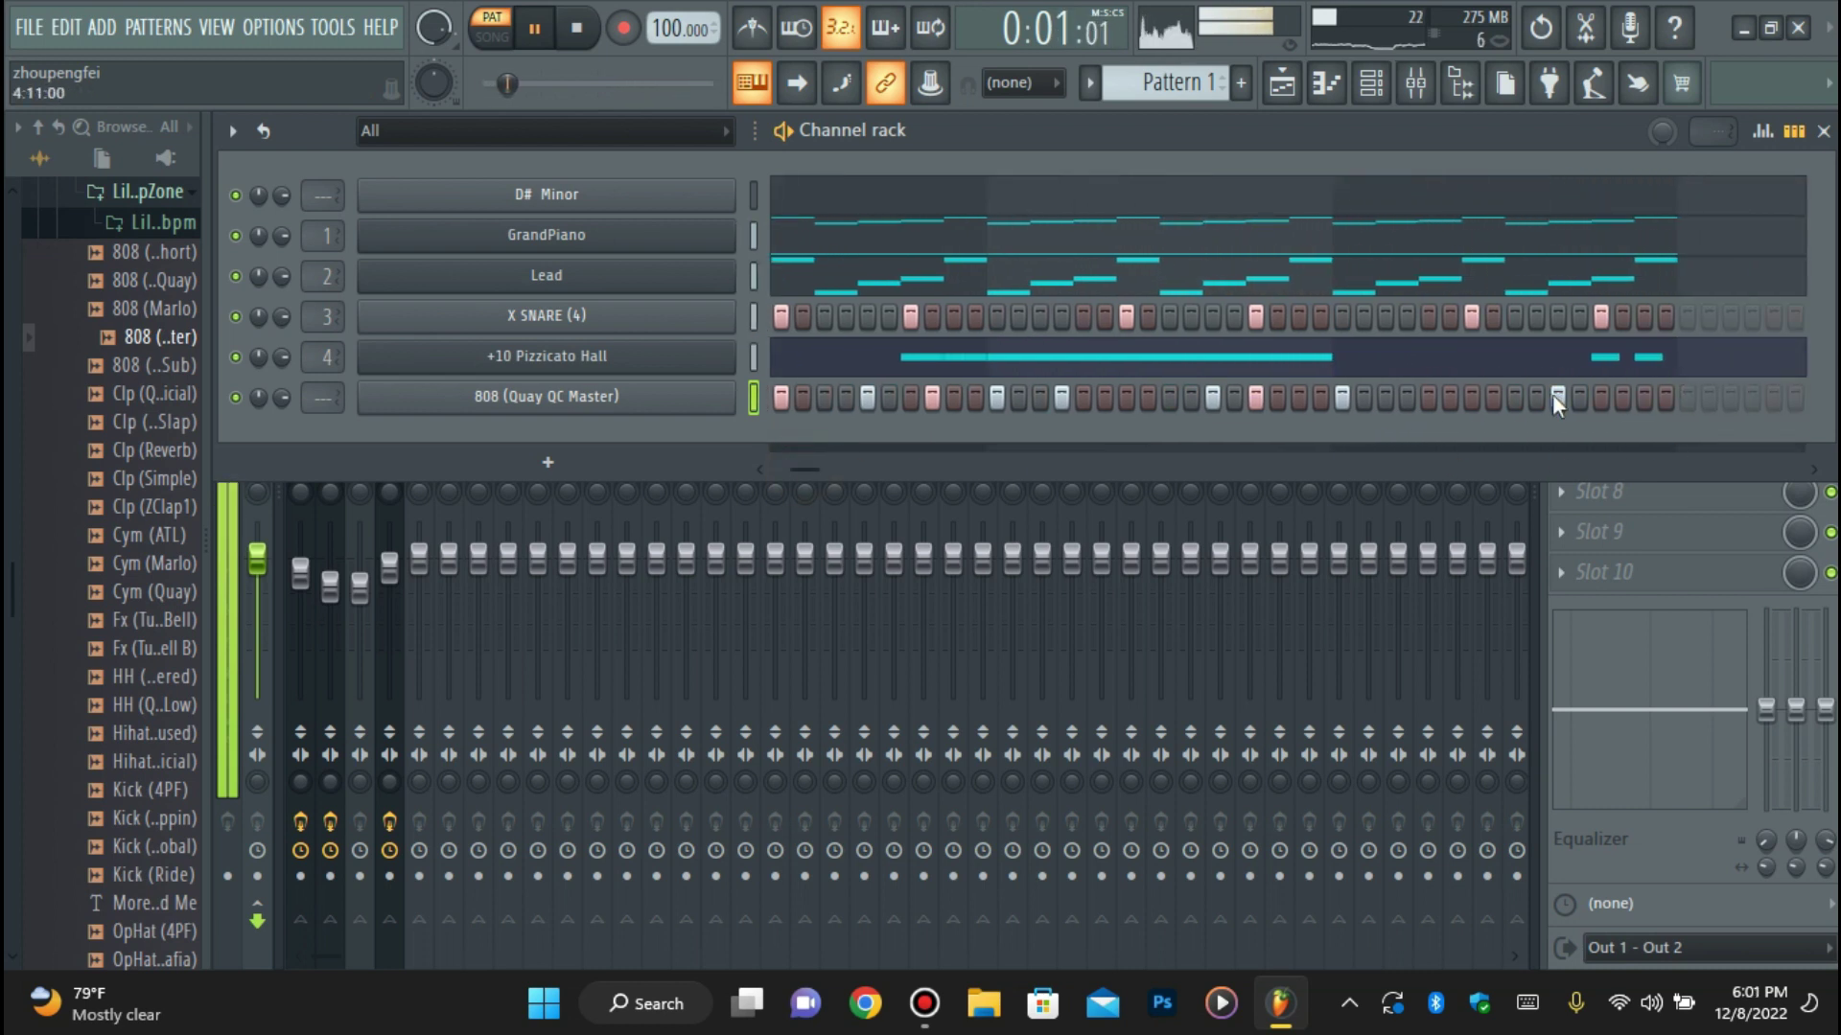
Open the 808 channel's piano roll and transpose all its notes up to F5.
{"action": "right_click", "coordinate": [733, 388]}
{"action": "left_click", "coordinate": [795, 398]}
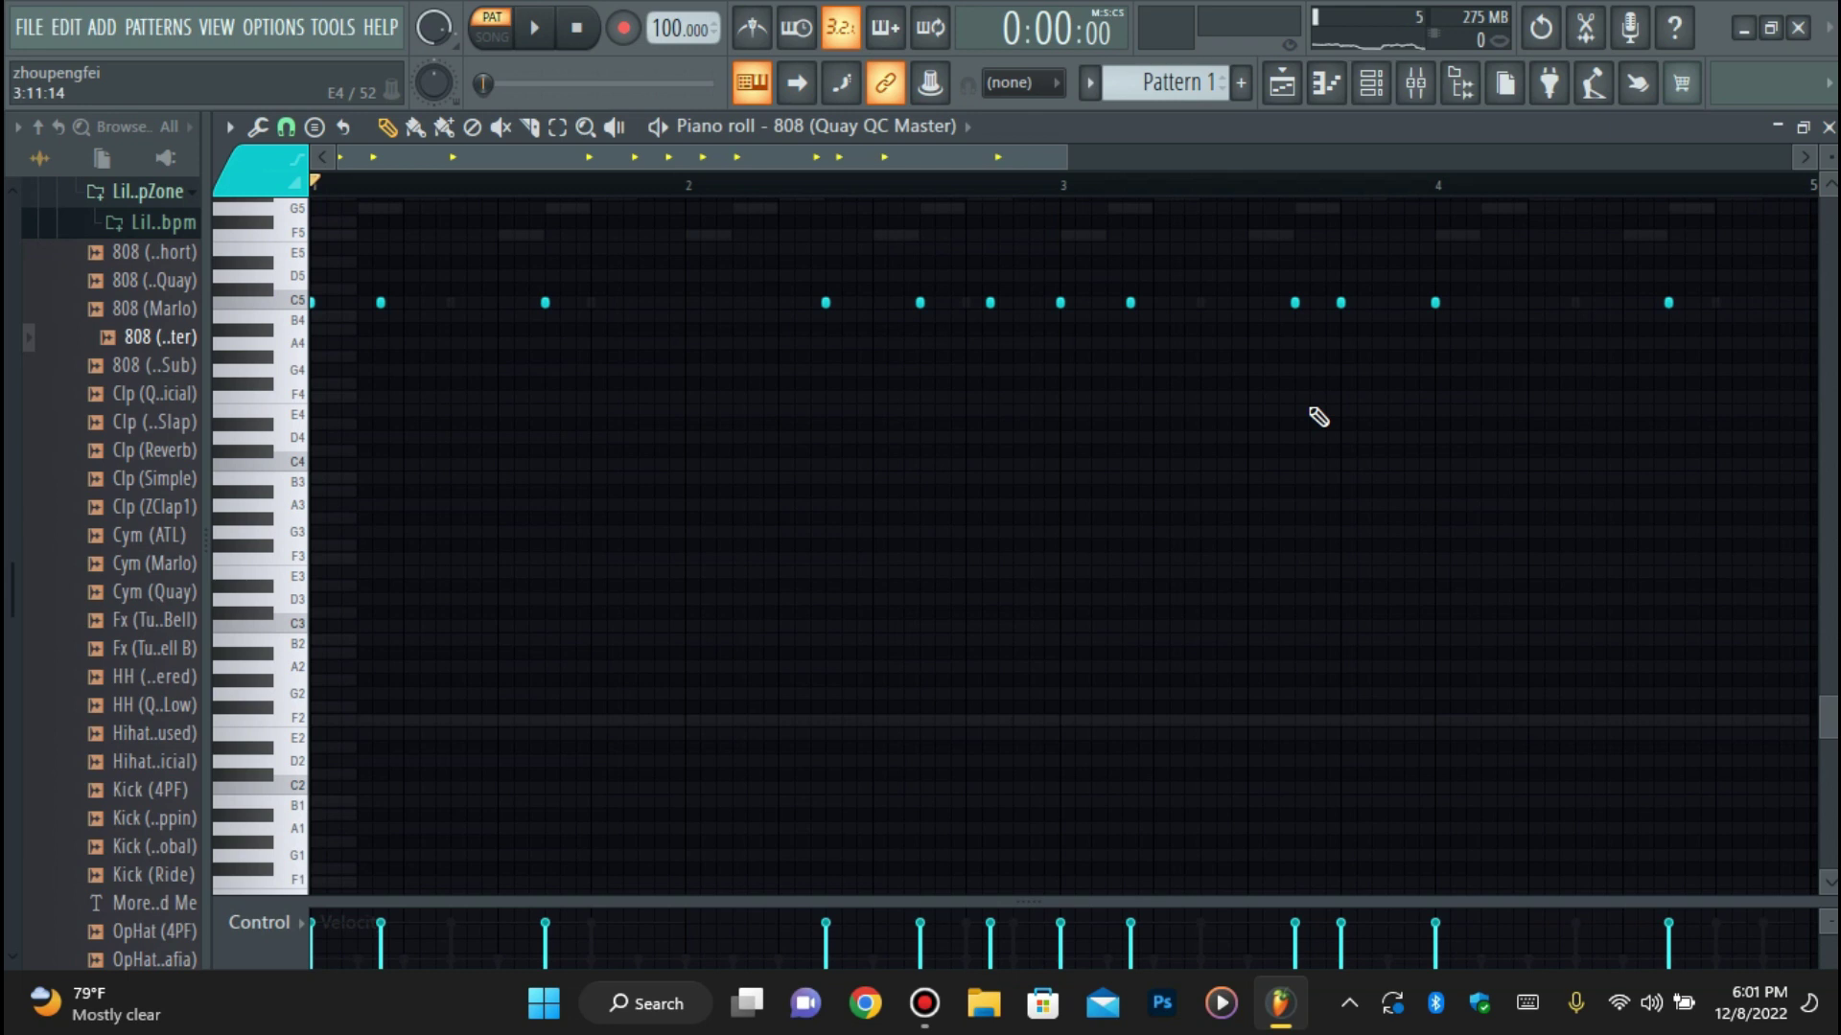
{"action": "scroll", "coordinate": [1318, 417], "scroll_direction": "up", "scroll_amount": 4}
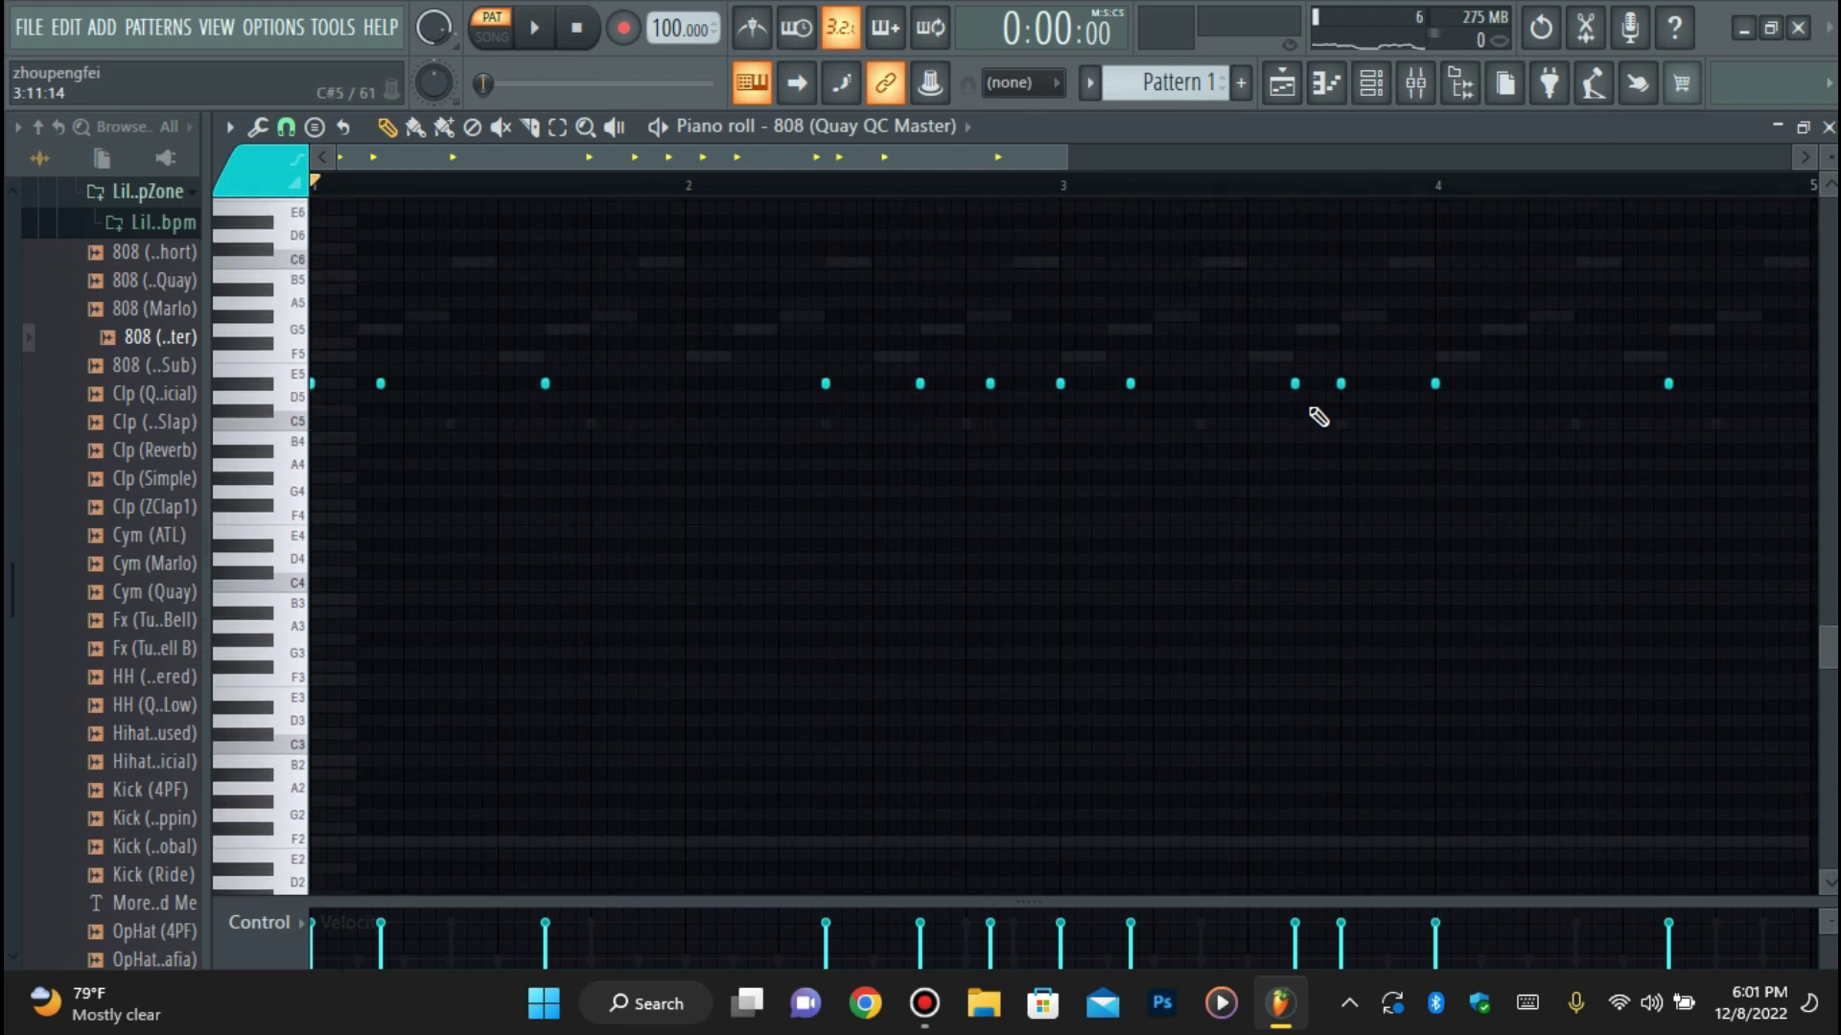
{"action": "key", "text": "Up"}
{"action": "key", "text": "space"}
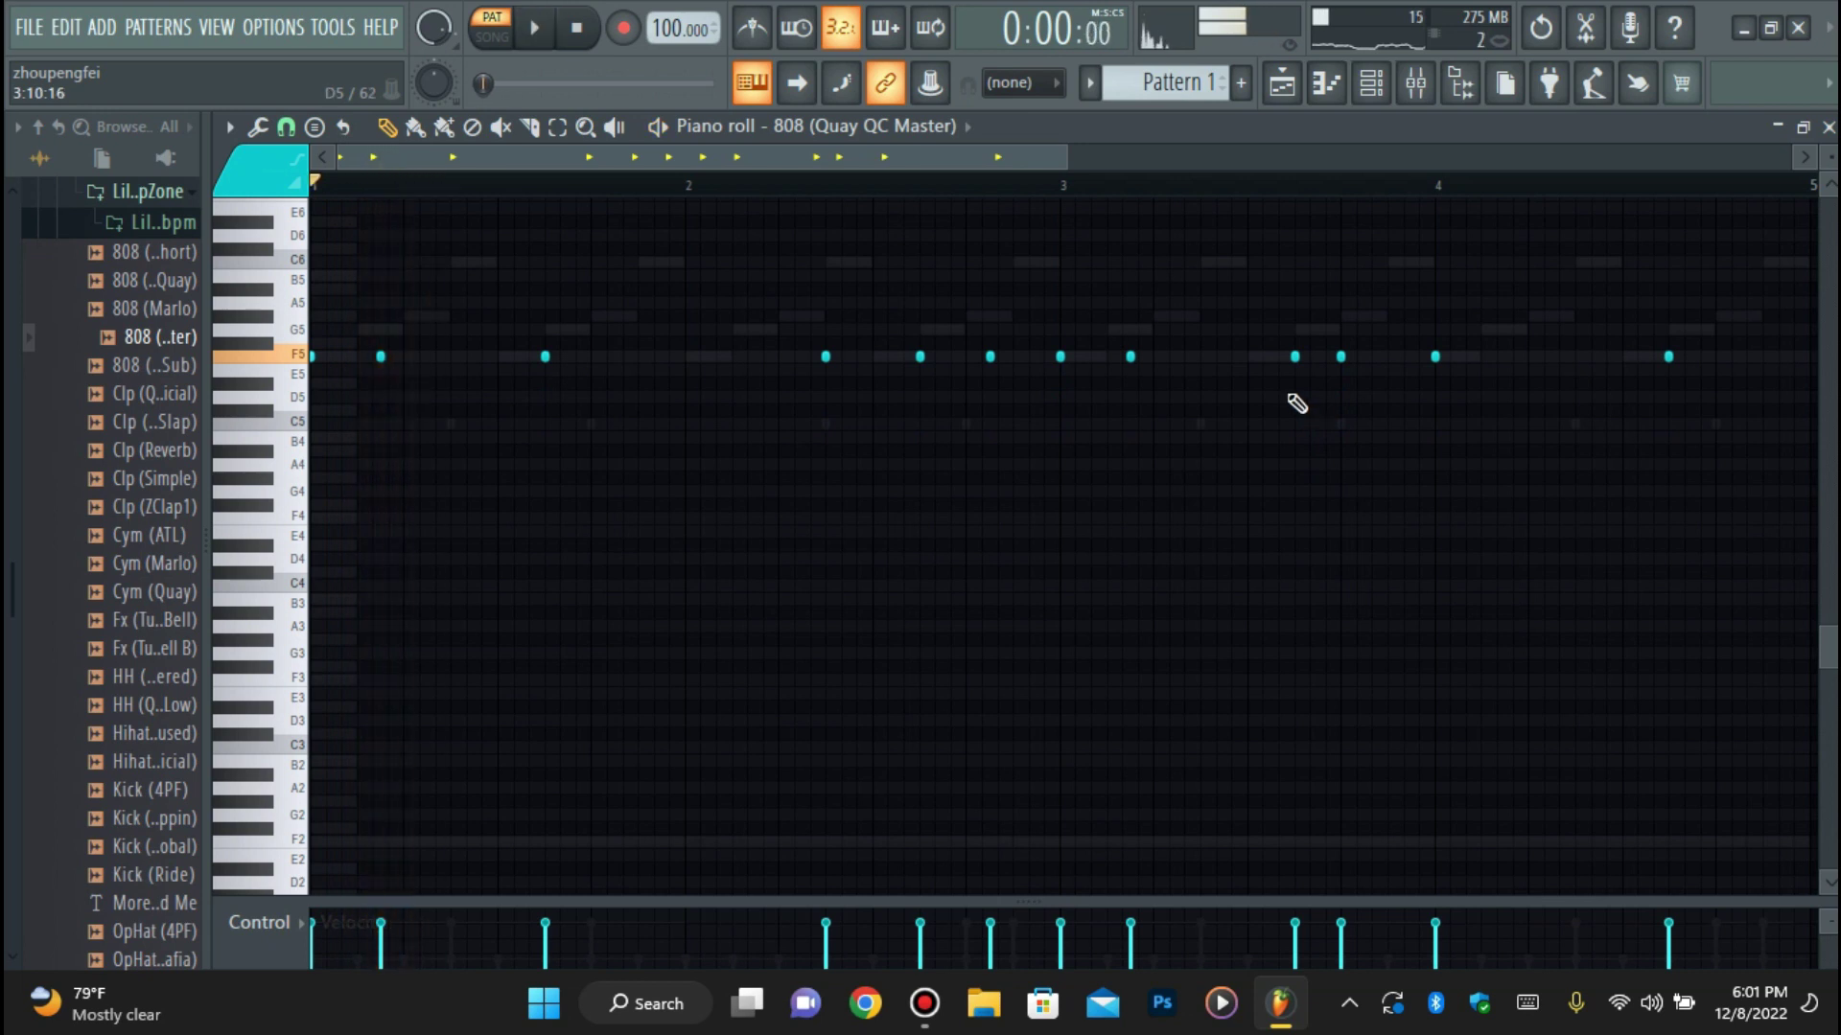
{"action": "key", "text": "ctrl+Down"}
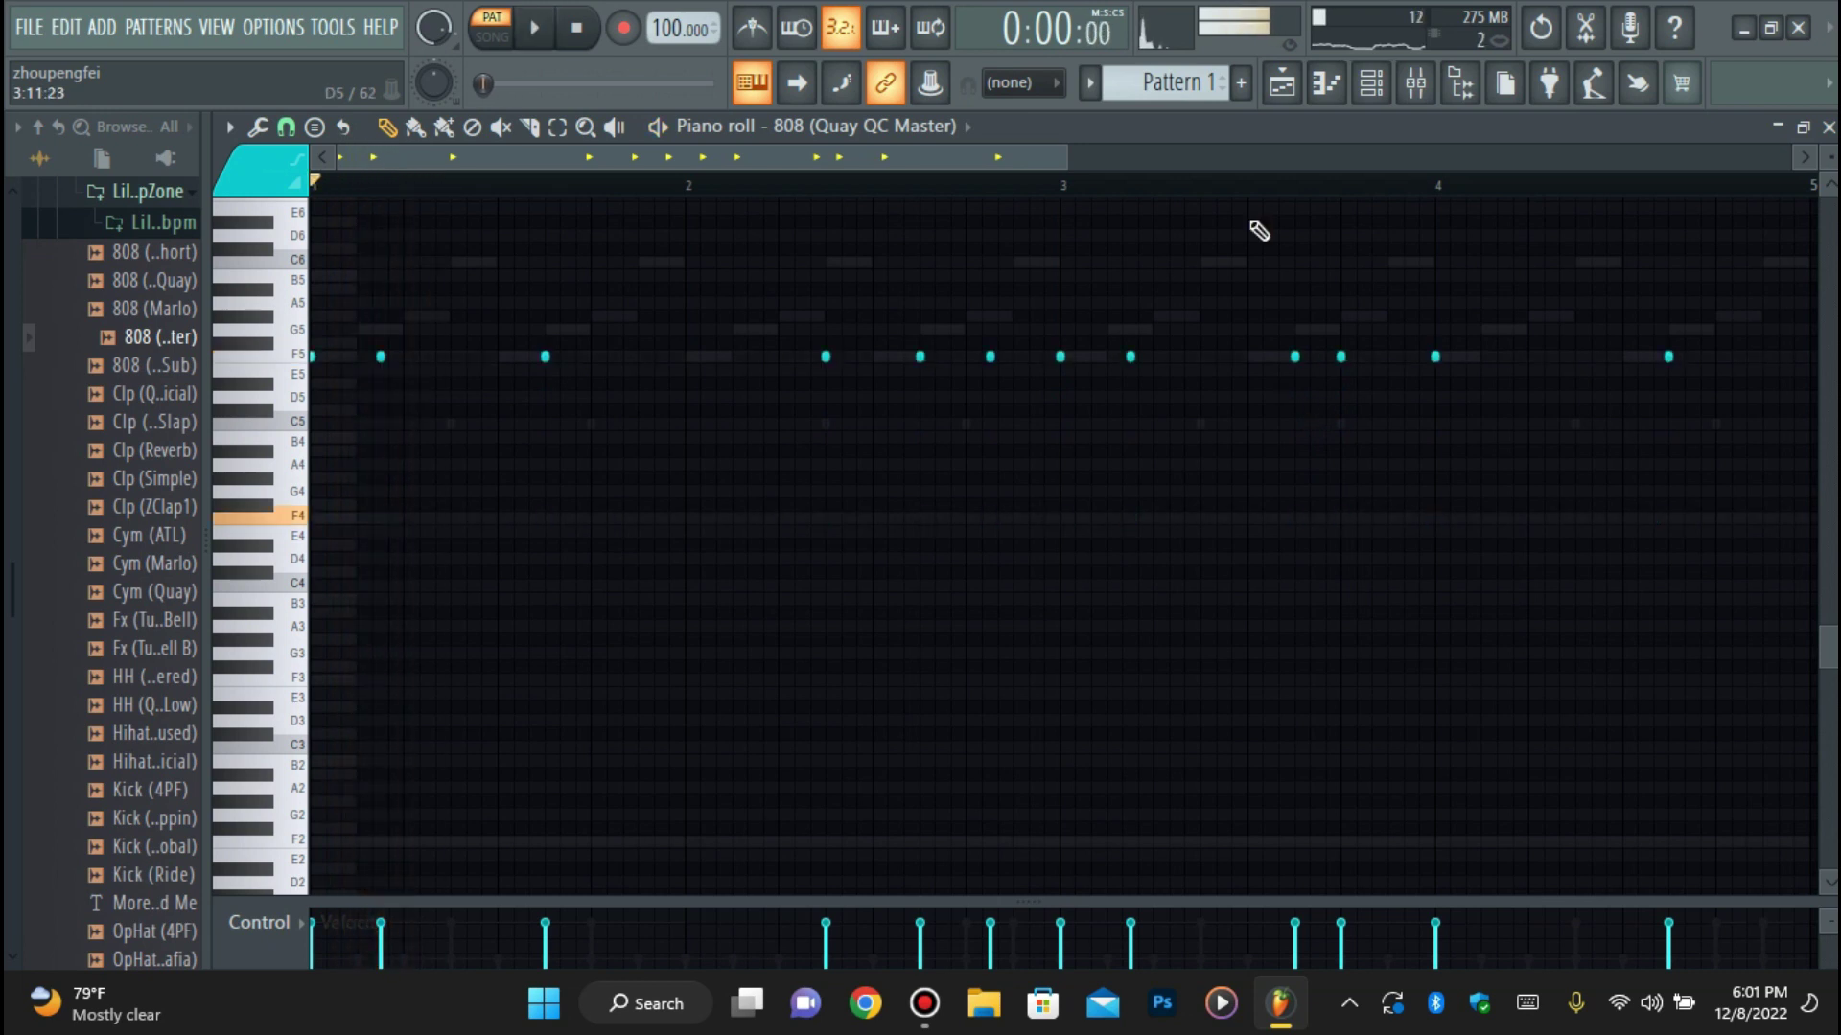
Examine the Lead channel's root note and group settings in its plugin wrapper.
{"action": "left_click", "coordinate": [1370, 86]}
{"action": "left_click", "coordinate": [601, 274]}
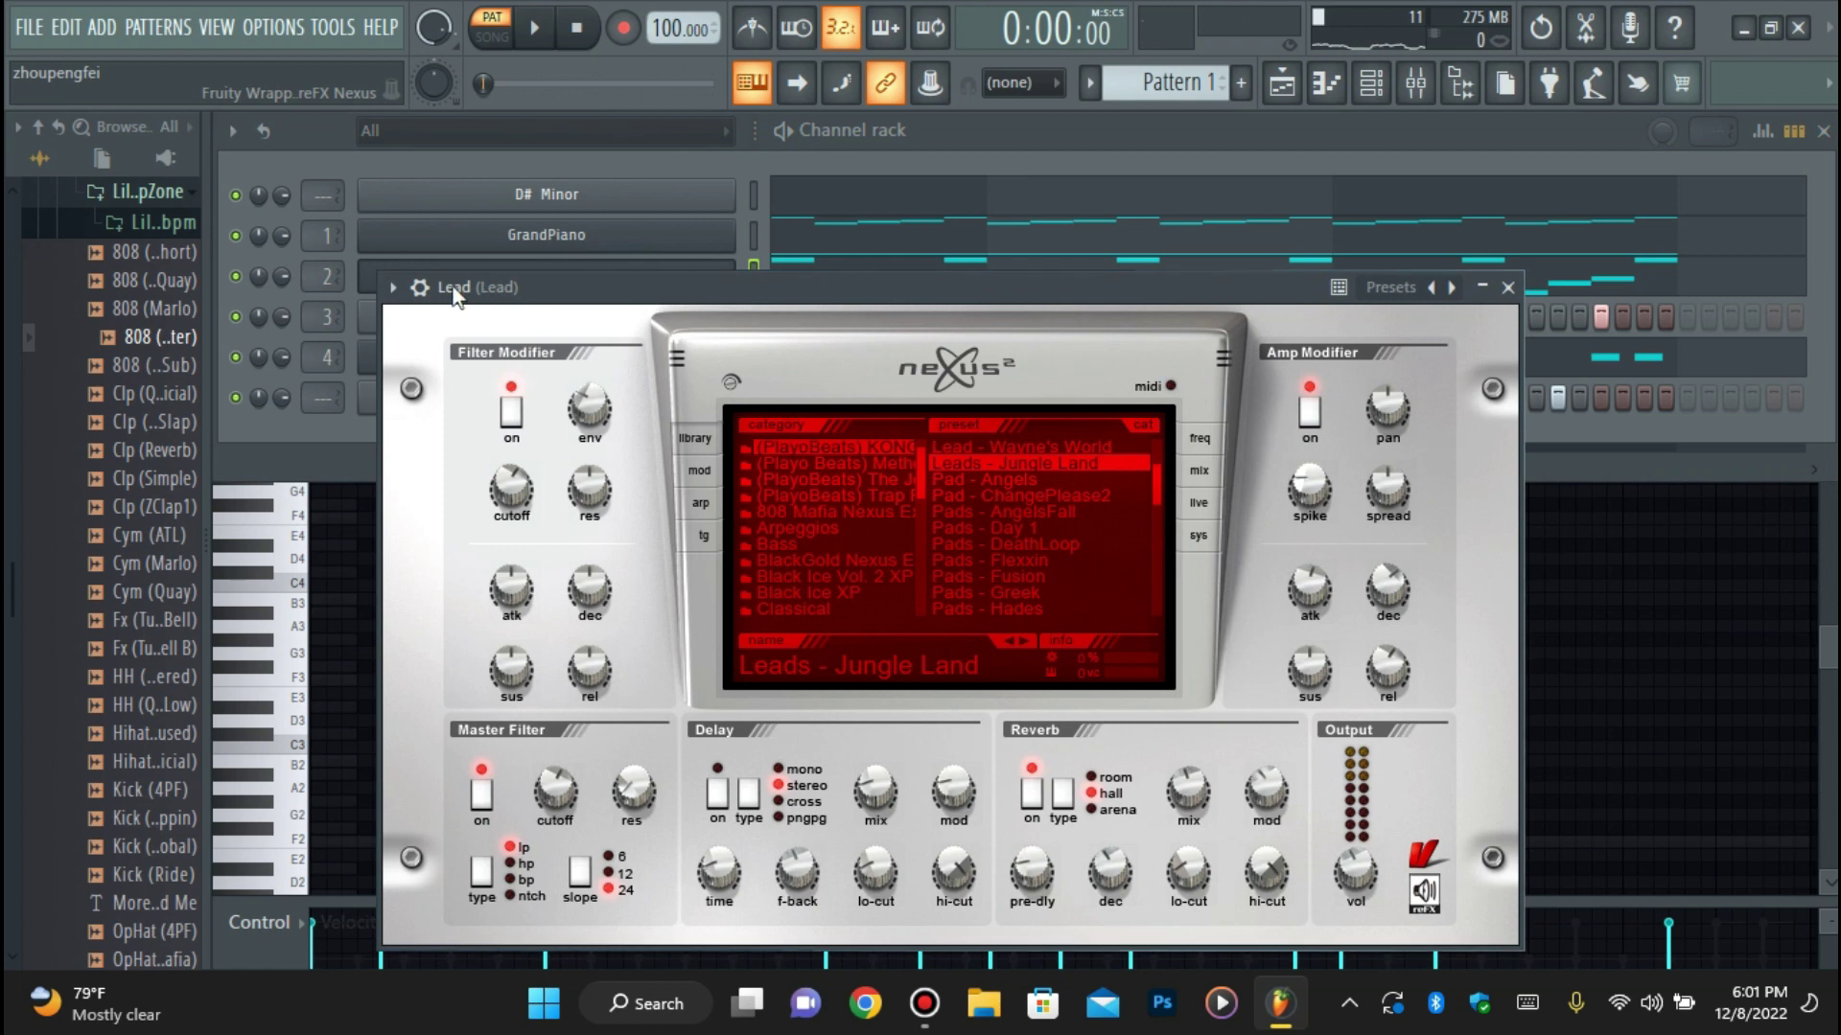
{"action": "left_click", "coordinate": [420, 287]}
{"action": "left_click", "coordinate": [355, 442]}
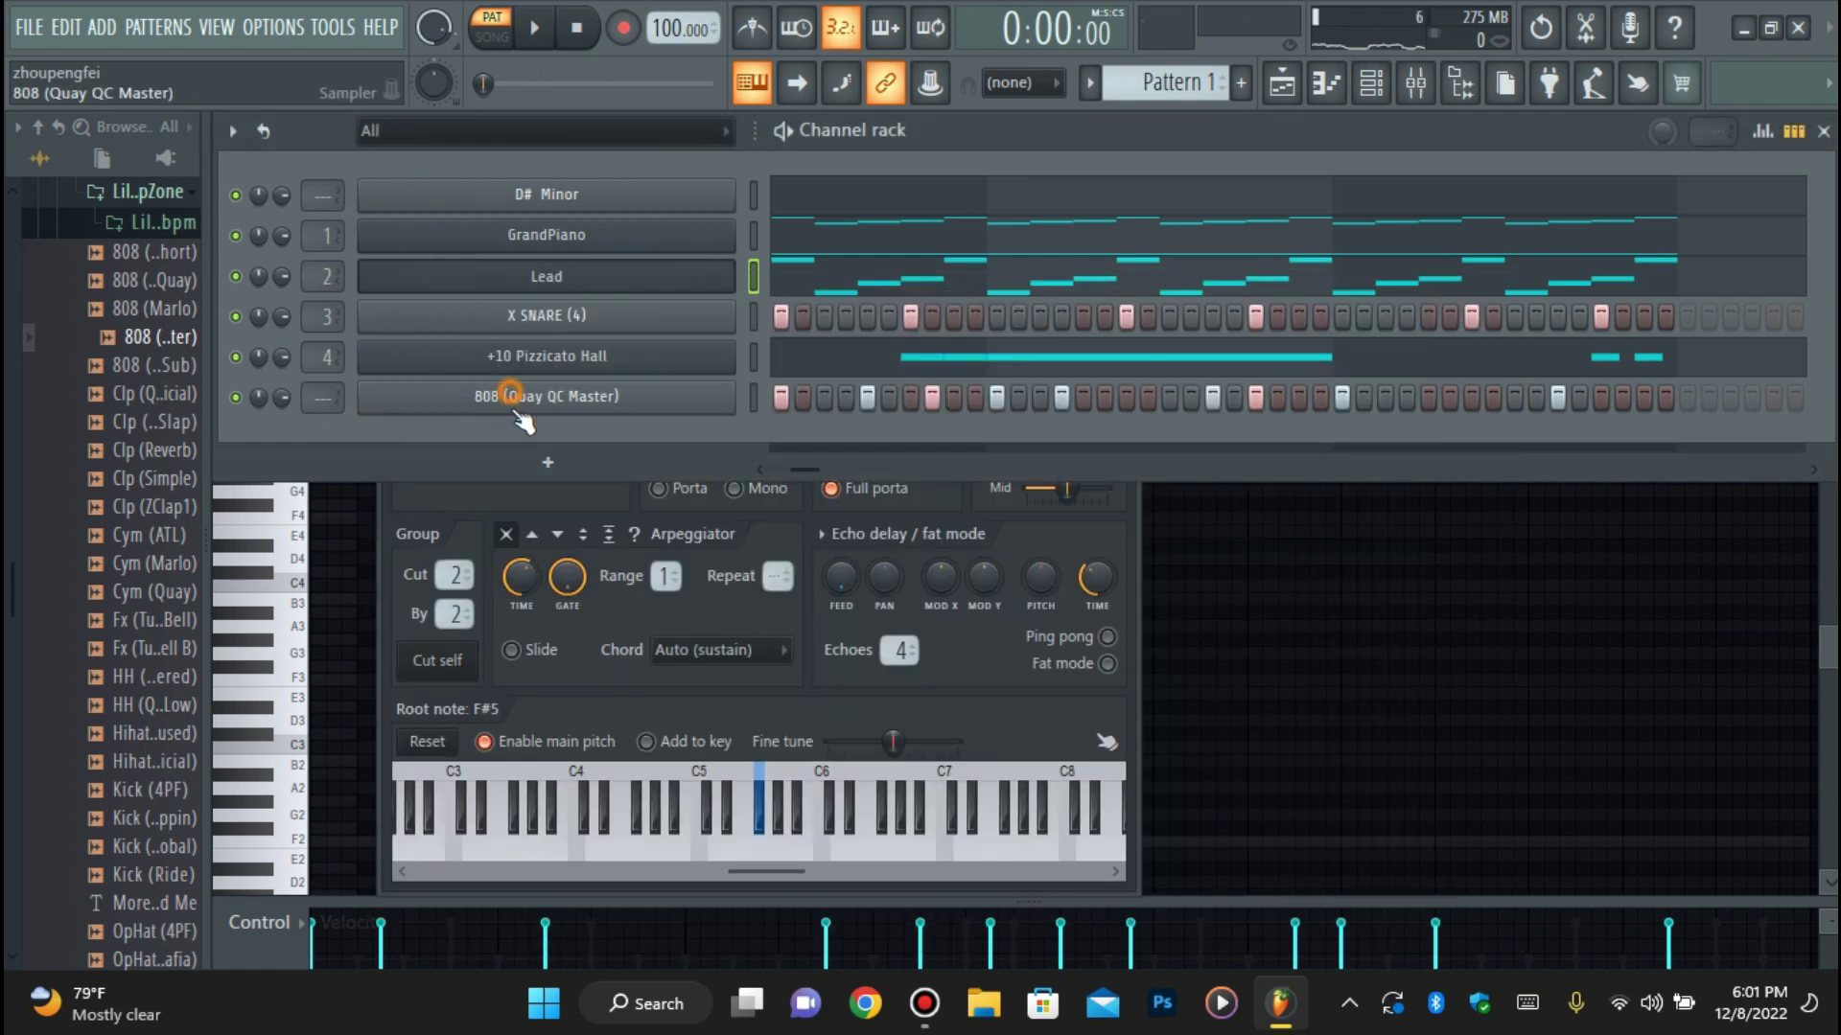
Set the 808's root note to F#5 and enable its volume envelope with maximum hold and zero attack, decay and sustain.
{"action": "left_click", "coordinate": [510, 396]}
{"action": "left_click", "coordinate": [585, 513]}
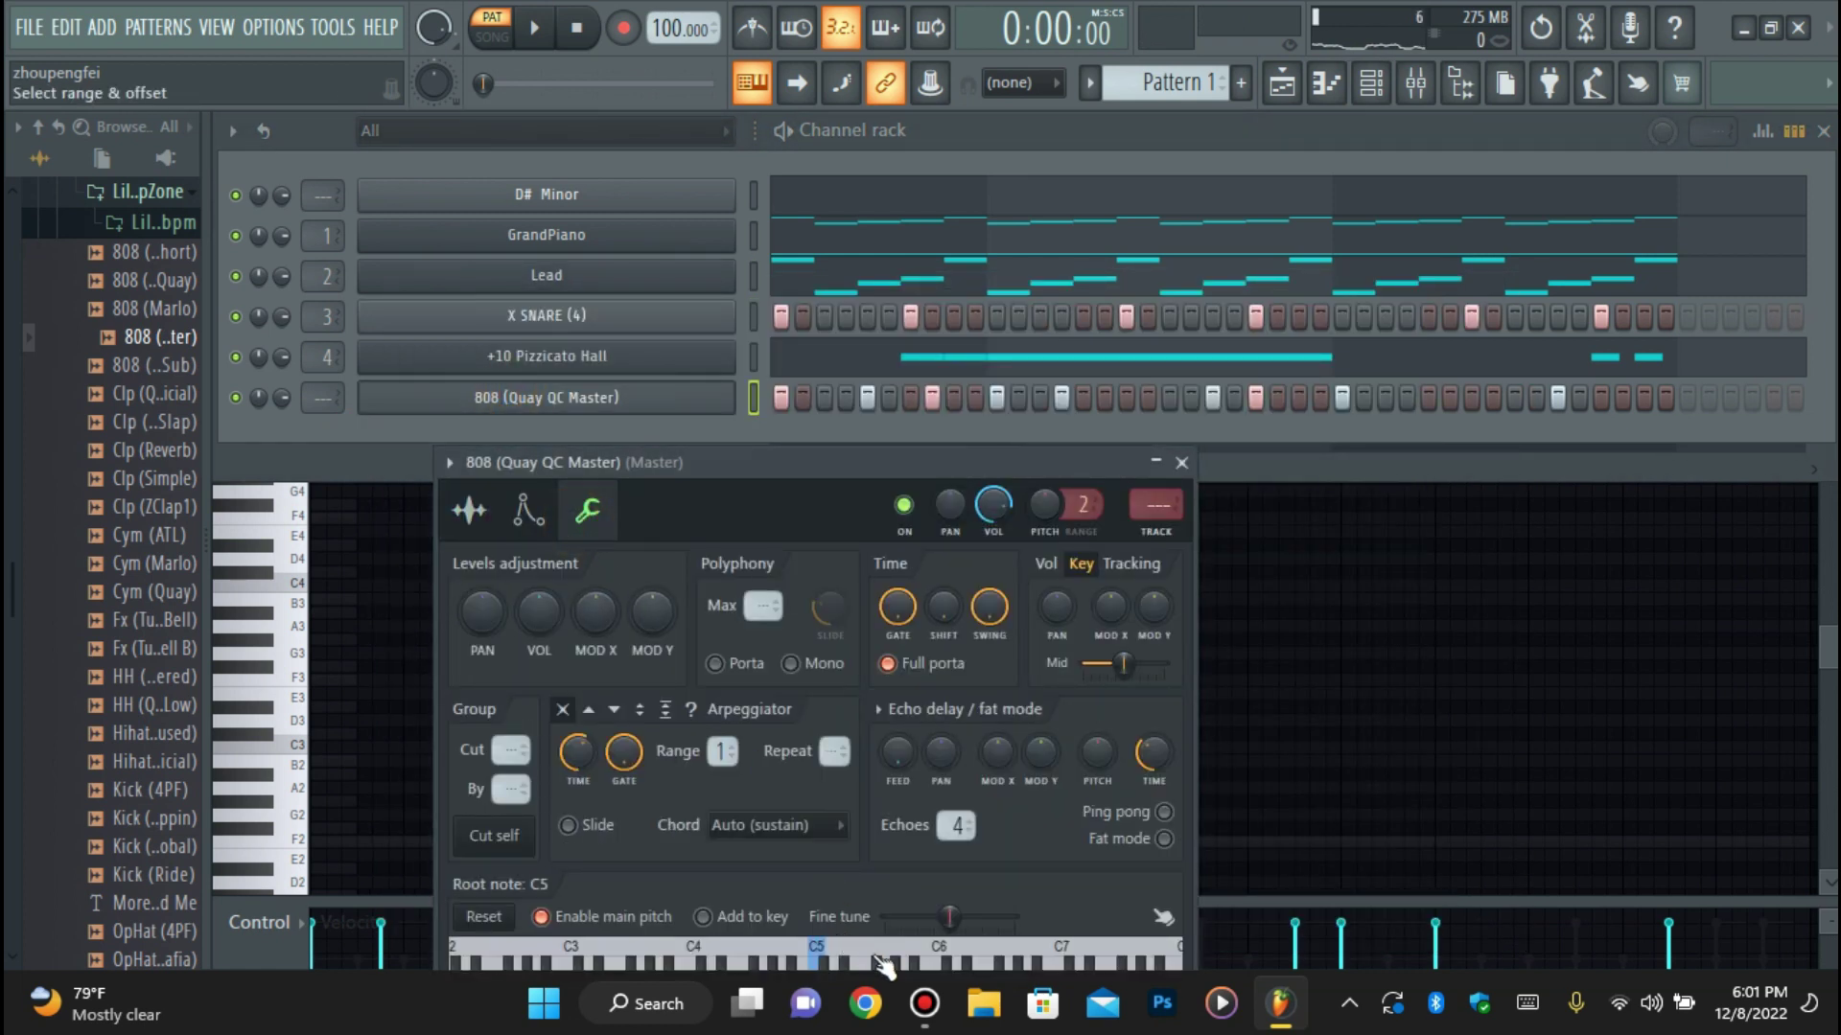
{"action": "left_click", "coordinate": [529, 513]}
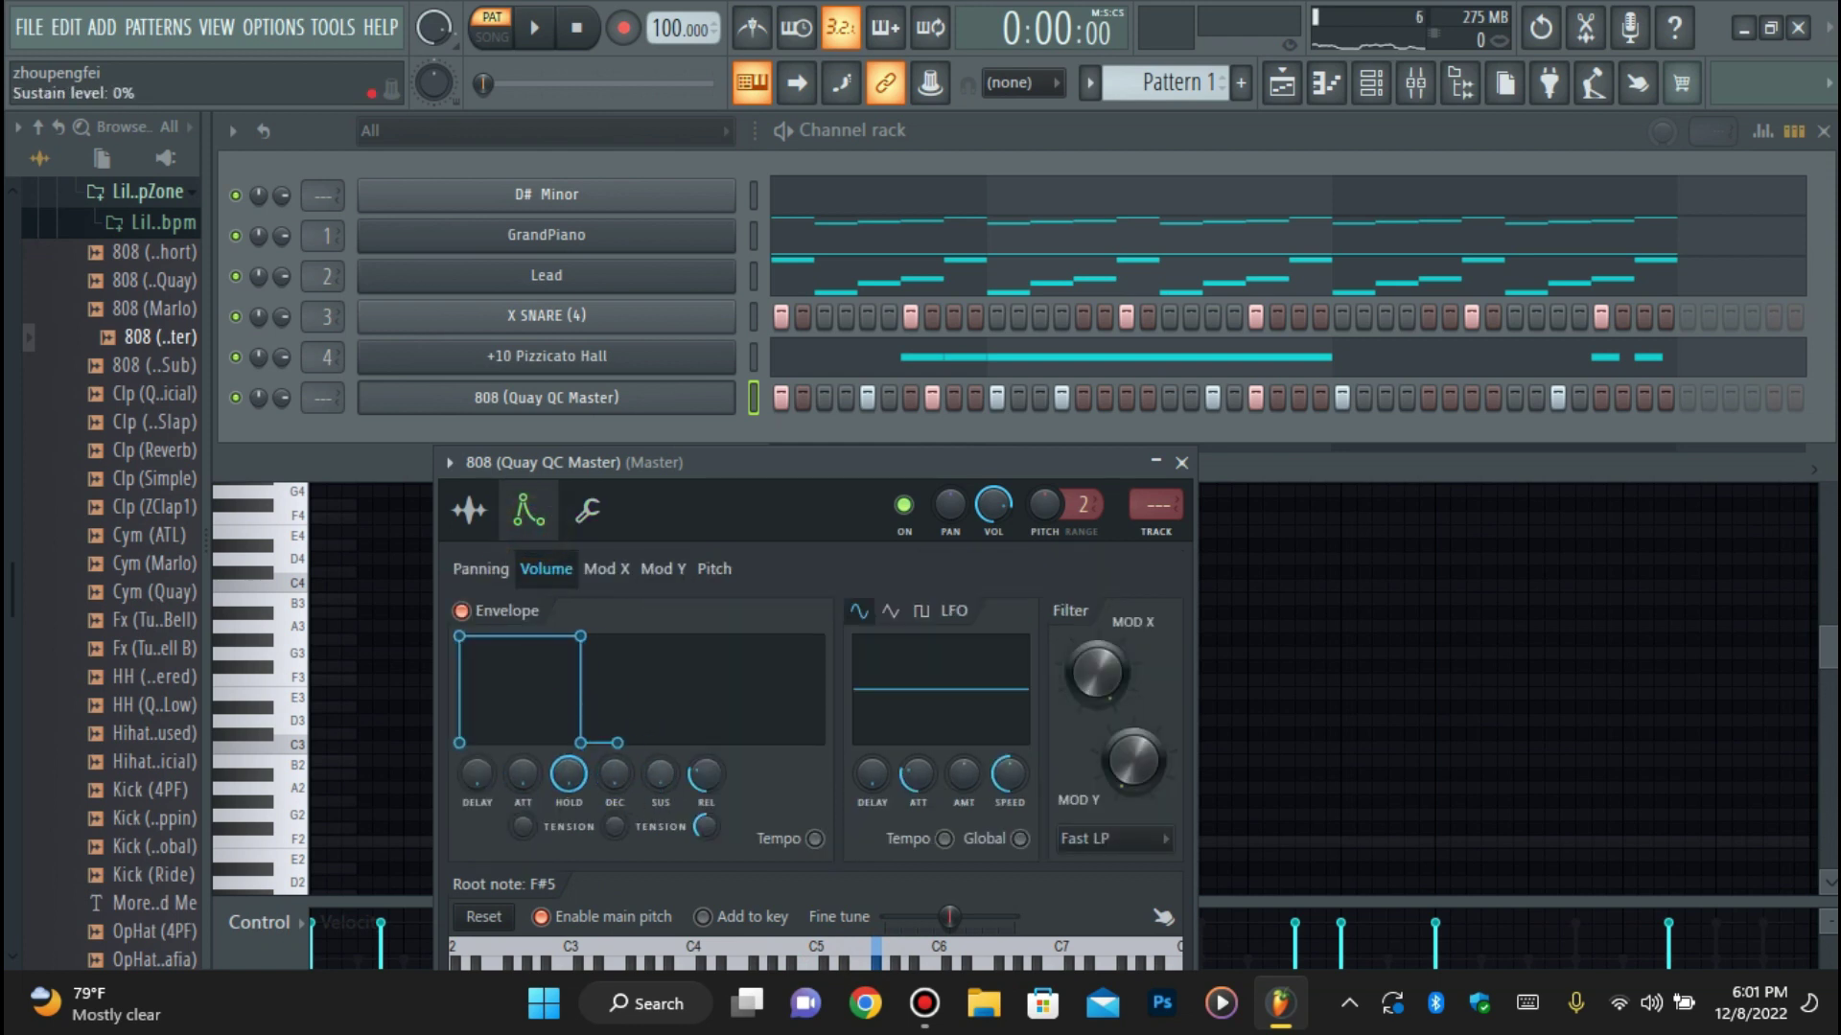
{"action": "left_click", "coordinate": [469, 511]}
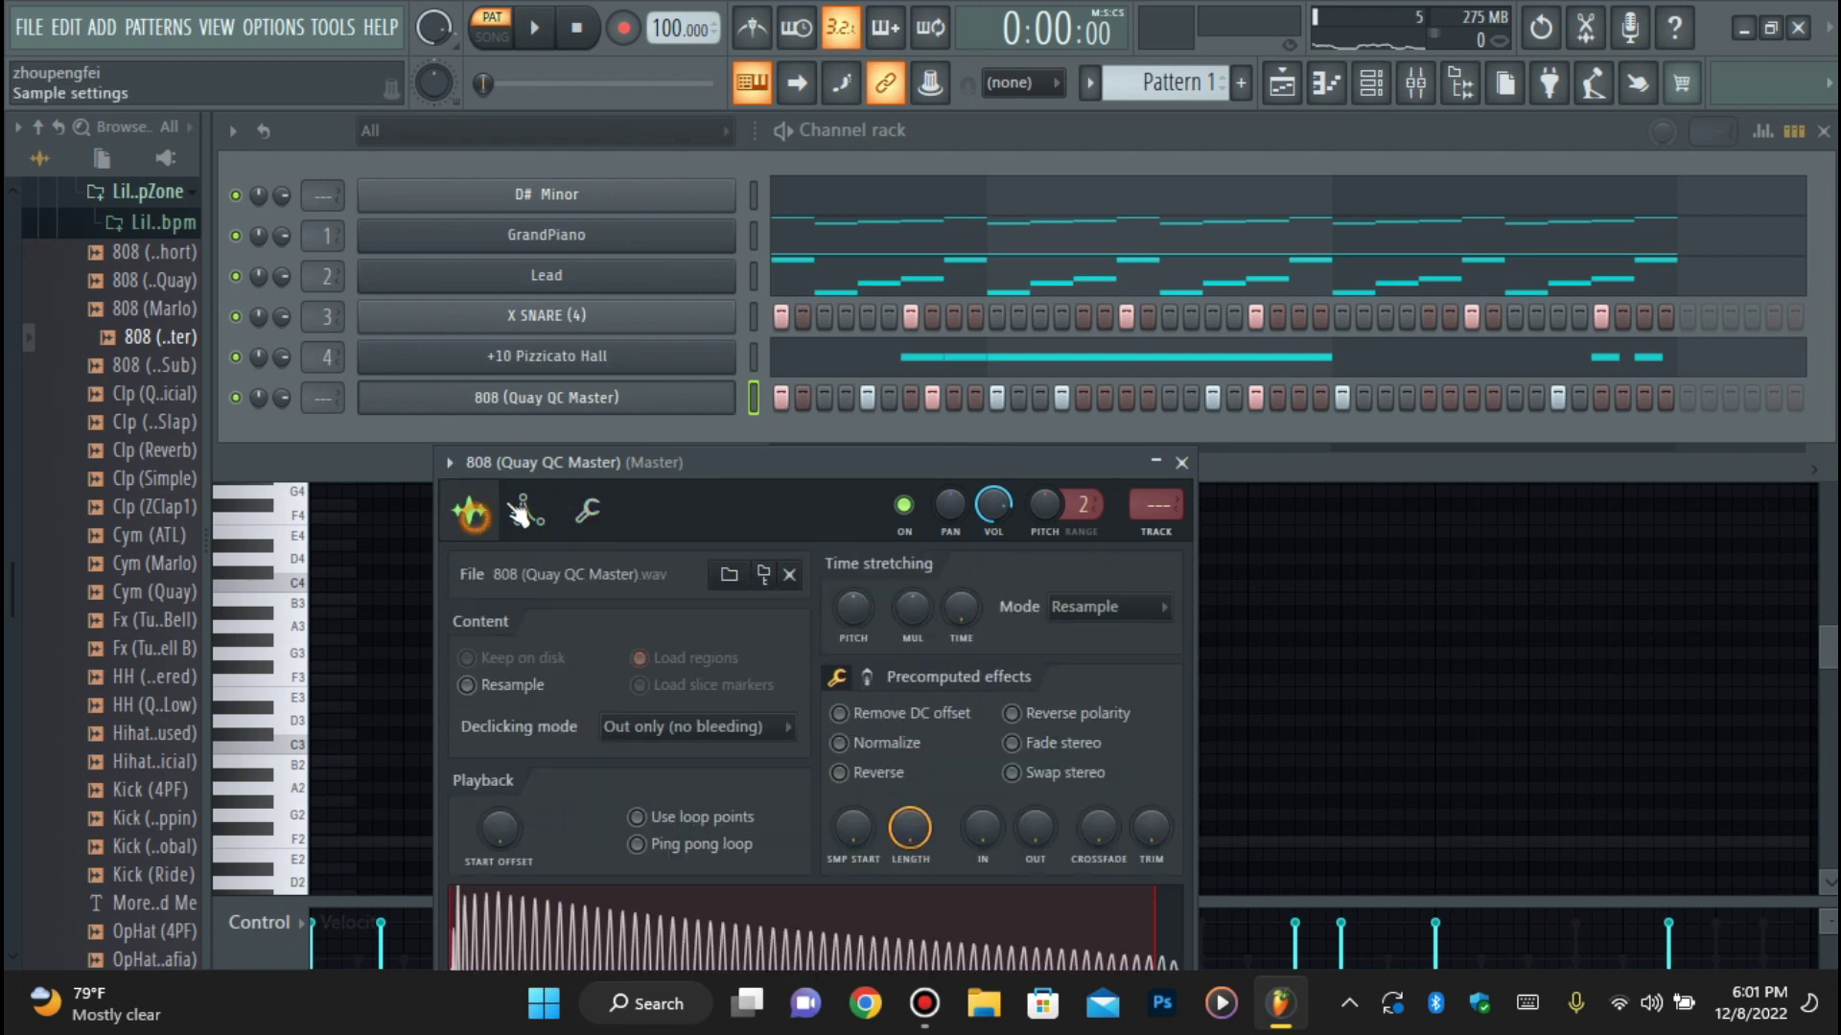
{"action": "left_click", "coordinate": [594, 402]}
Raise the 808 note at bar 2 step 11 by one octave to F6 in the piano roll.
{"action": "left_click", "coordinate": [1325, 83]}
{"action": "key", "text": "space"}
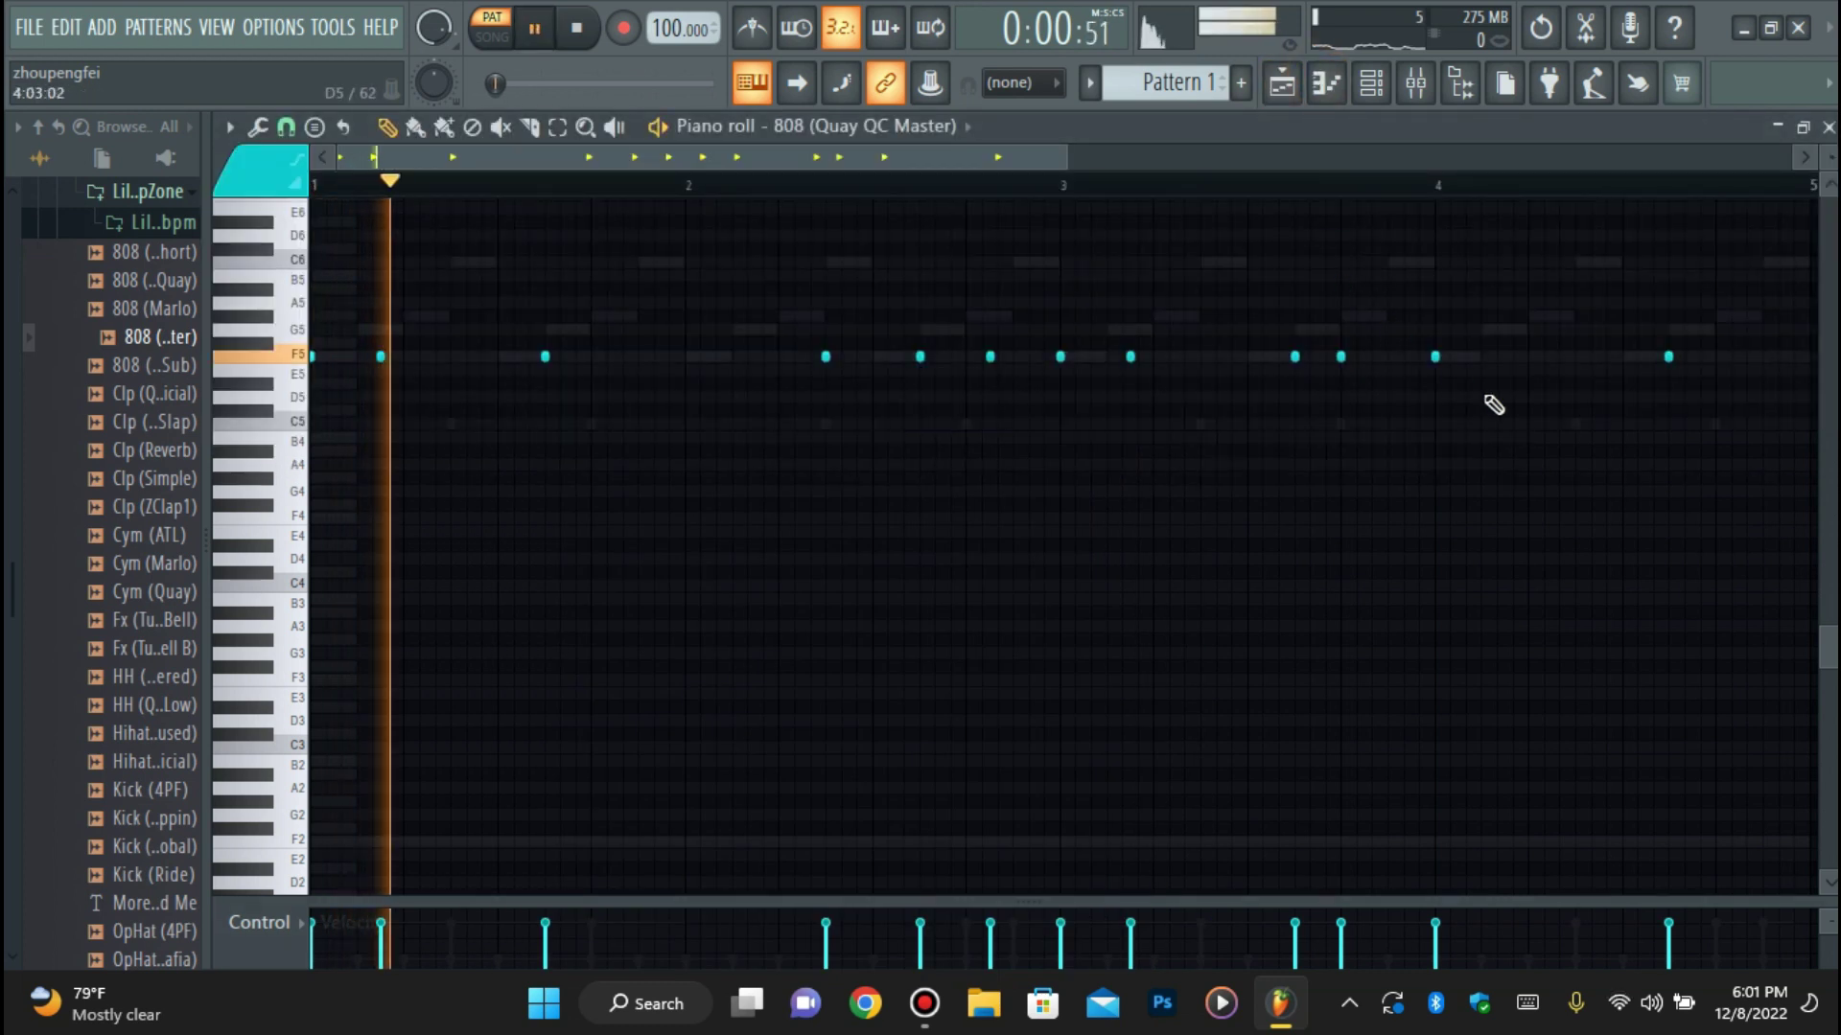
{"action": "scroll", "coordinate": [976, 415], "scroll_direction": "up", "scroll_amount": 1}
{"action": "left_click", "coordinate": [919, 477]}
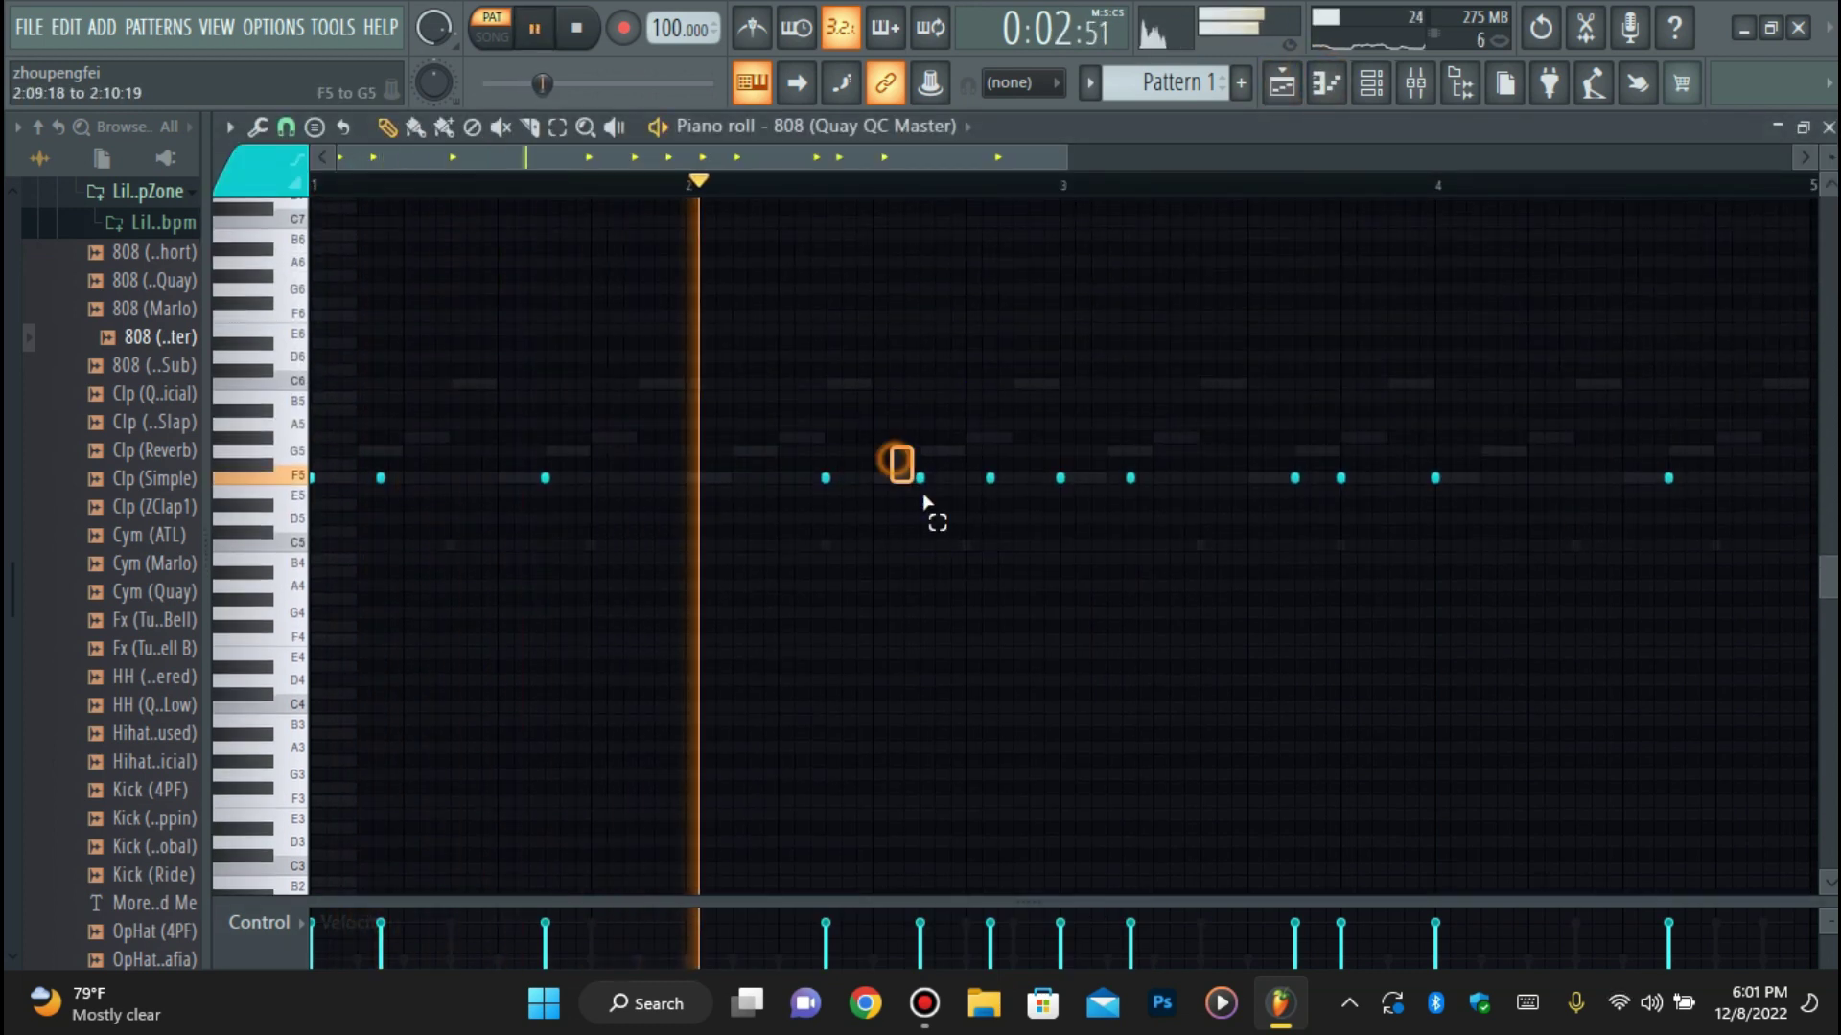
{"action": "key", "text": "ctrl+Up"}
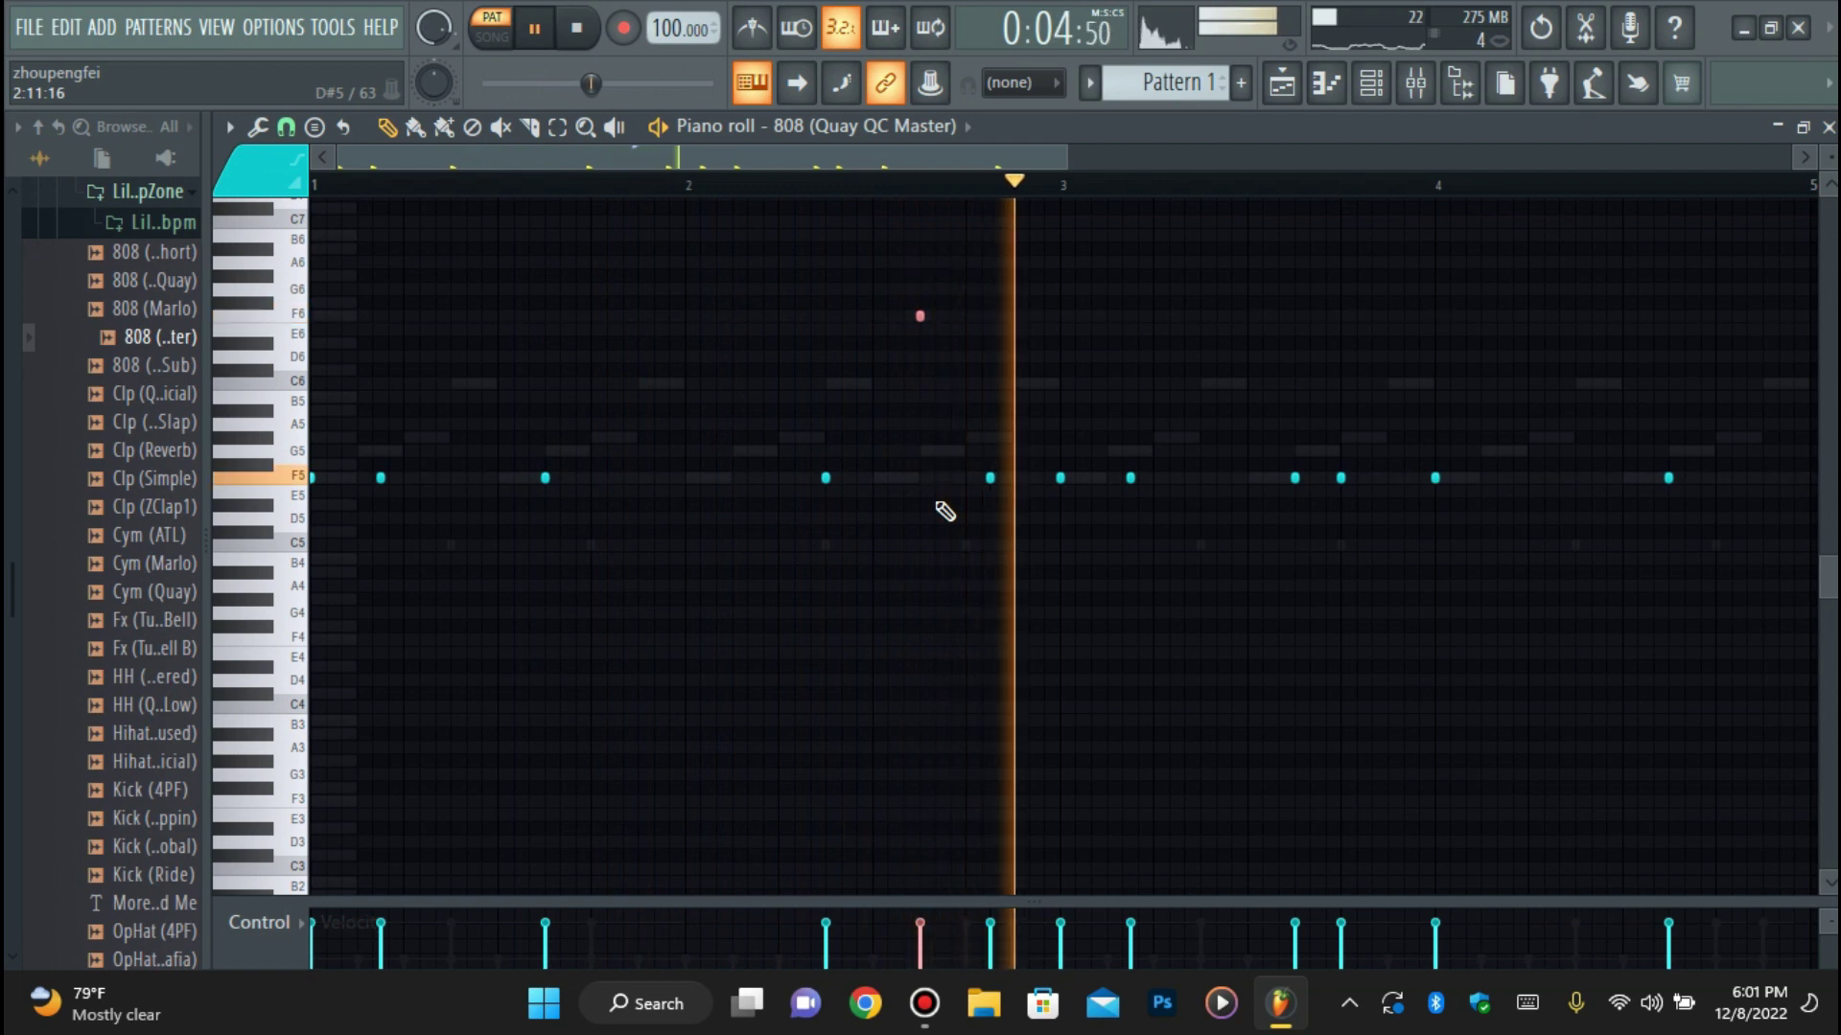
Apply quick legato to all the 808 notes so each extends to the next, and play the pattern.
{"action": "key", "text": "space"}
{"action": "left_click", "coordinate": [934, 502]}
{"action": "key", "text": "ctrl+l"}
{"action": "key", "text": "space"}
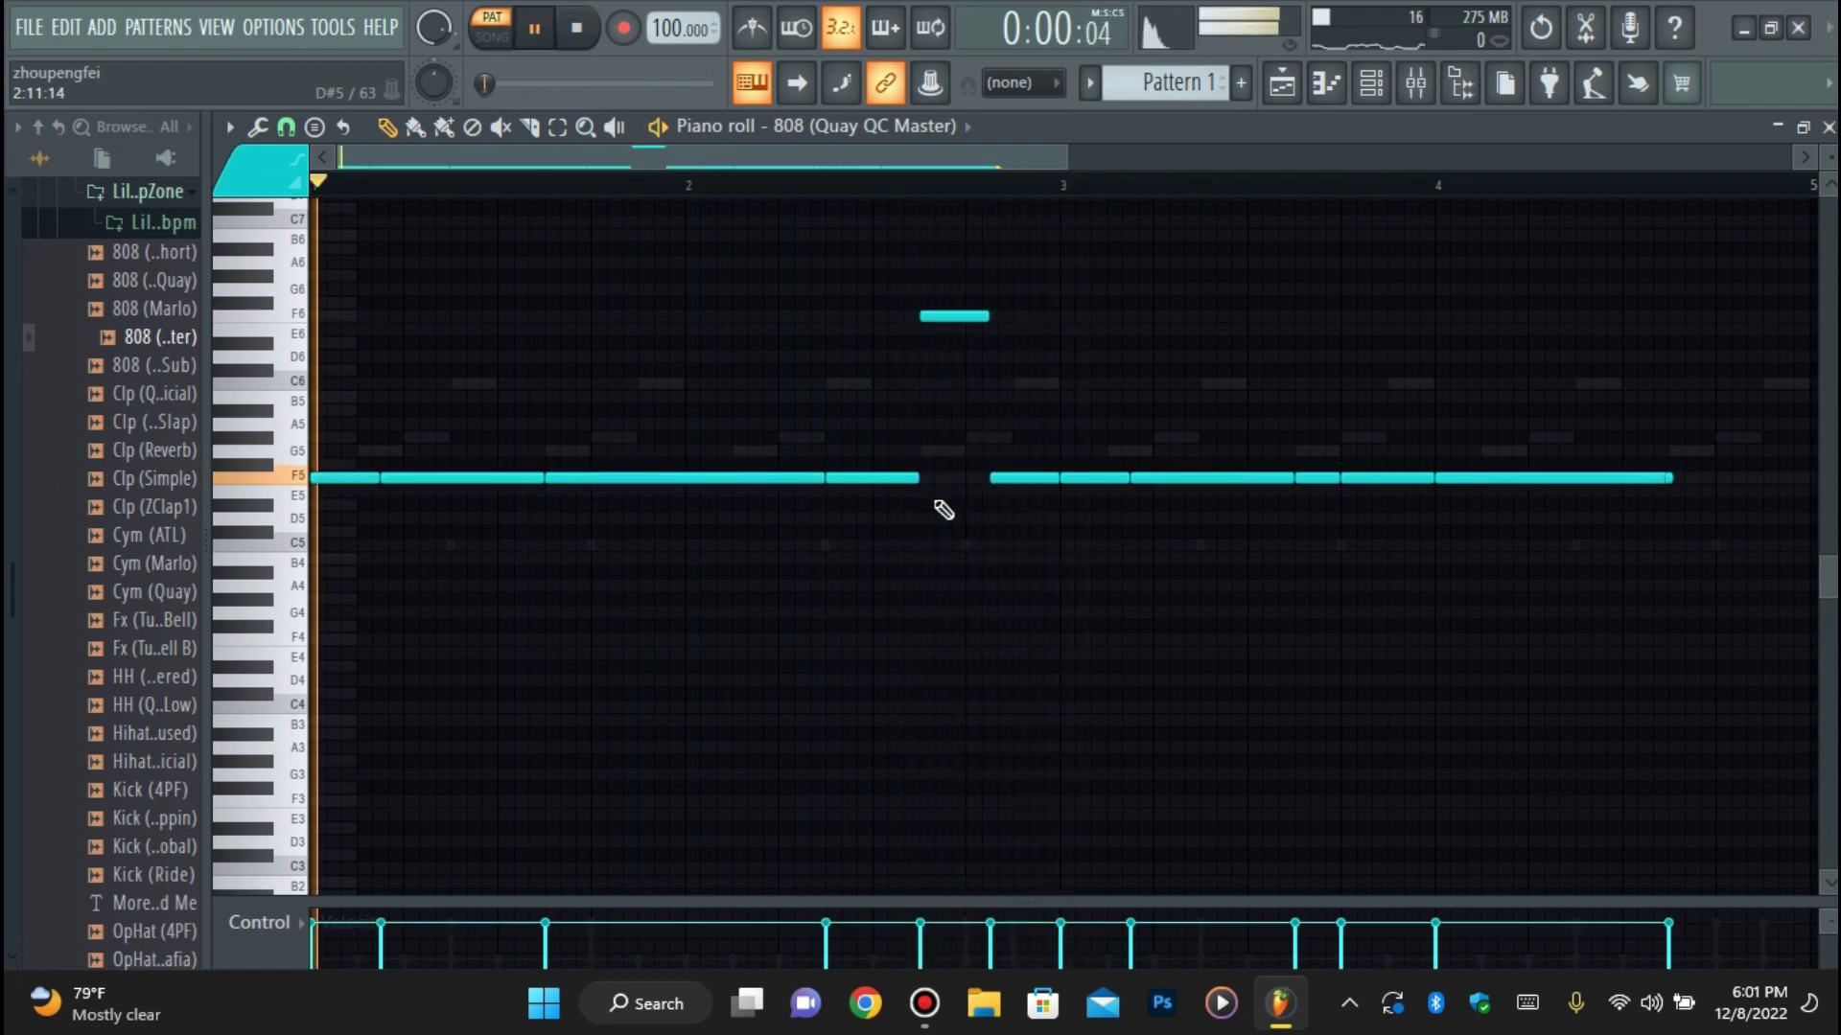
{"action": "scroll", "coordinate": [905, 523], "scroll_direction": "up", "scroll_amount": 6}
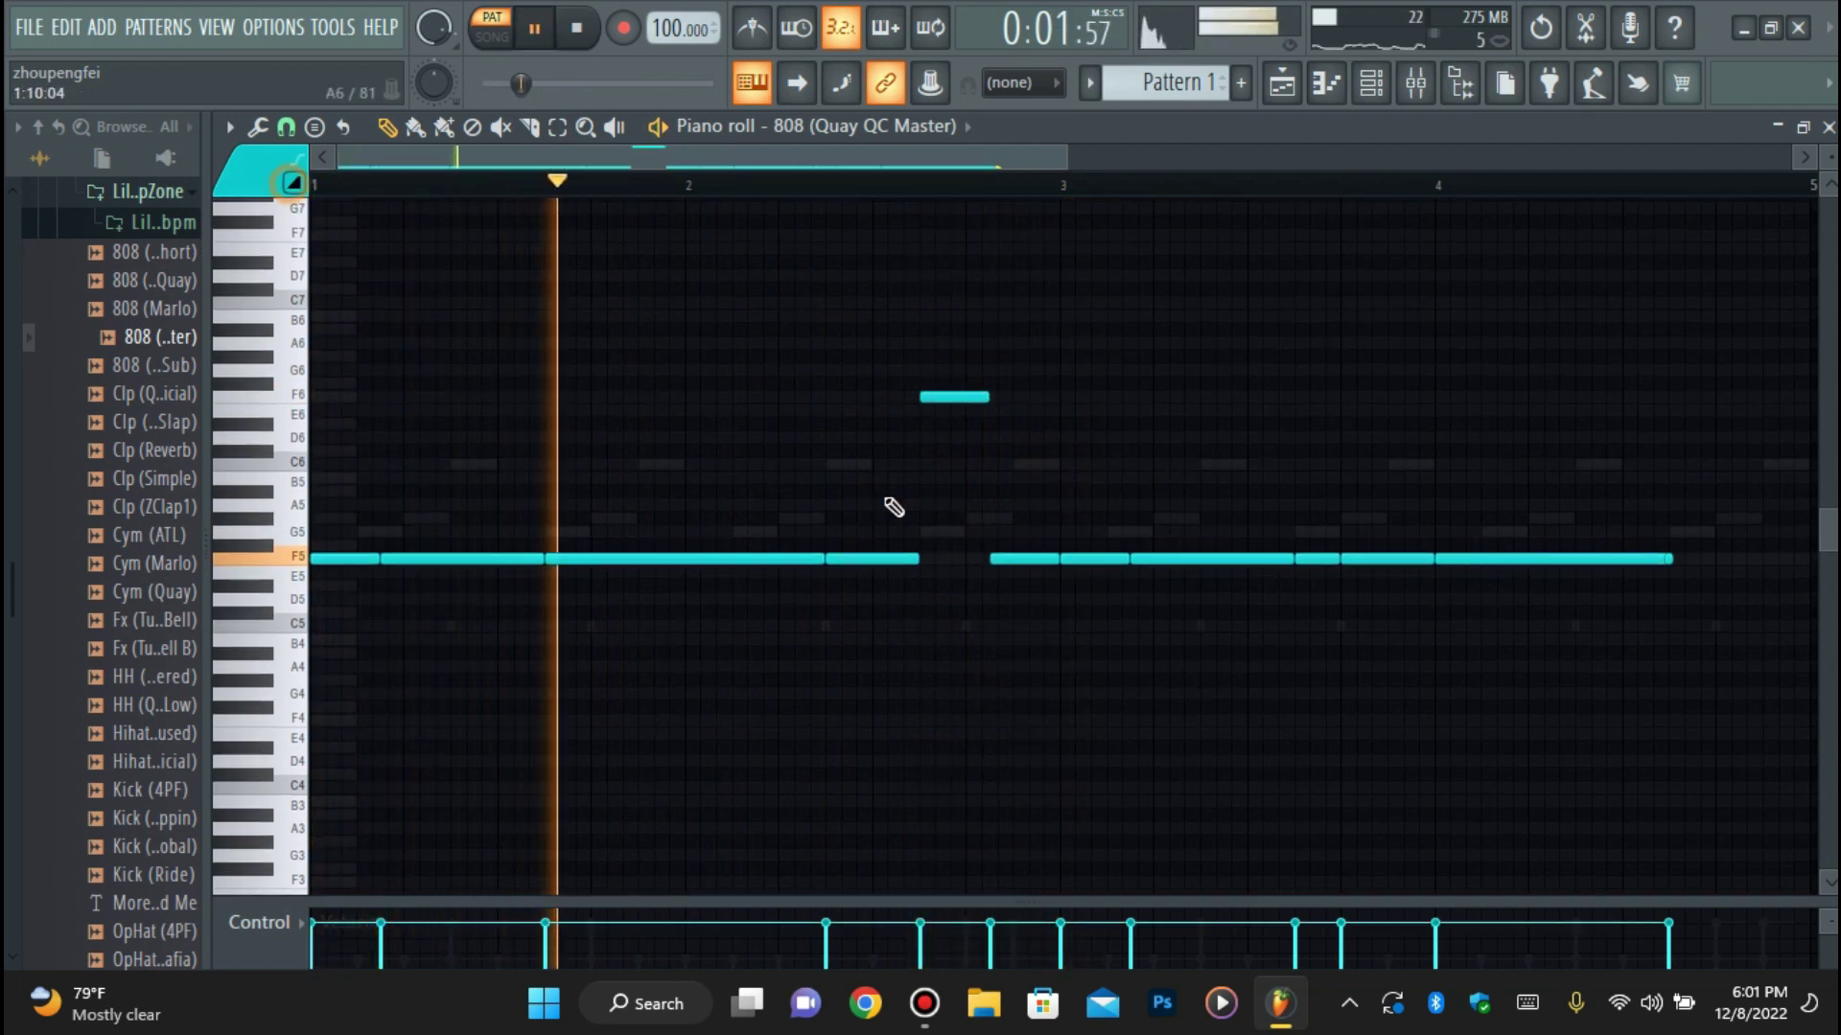
Add an F6 note at bar 2 step 9 and a C7 slide note at step 15 of the same bar.
{"action": "left_click", "coordinate": [877, 396]}
{"action": "key", "text": "space"}
{"action": "key", "text": "space"}
{"action": "left_click", "coordinate": [1018, 464]}
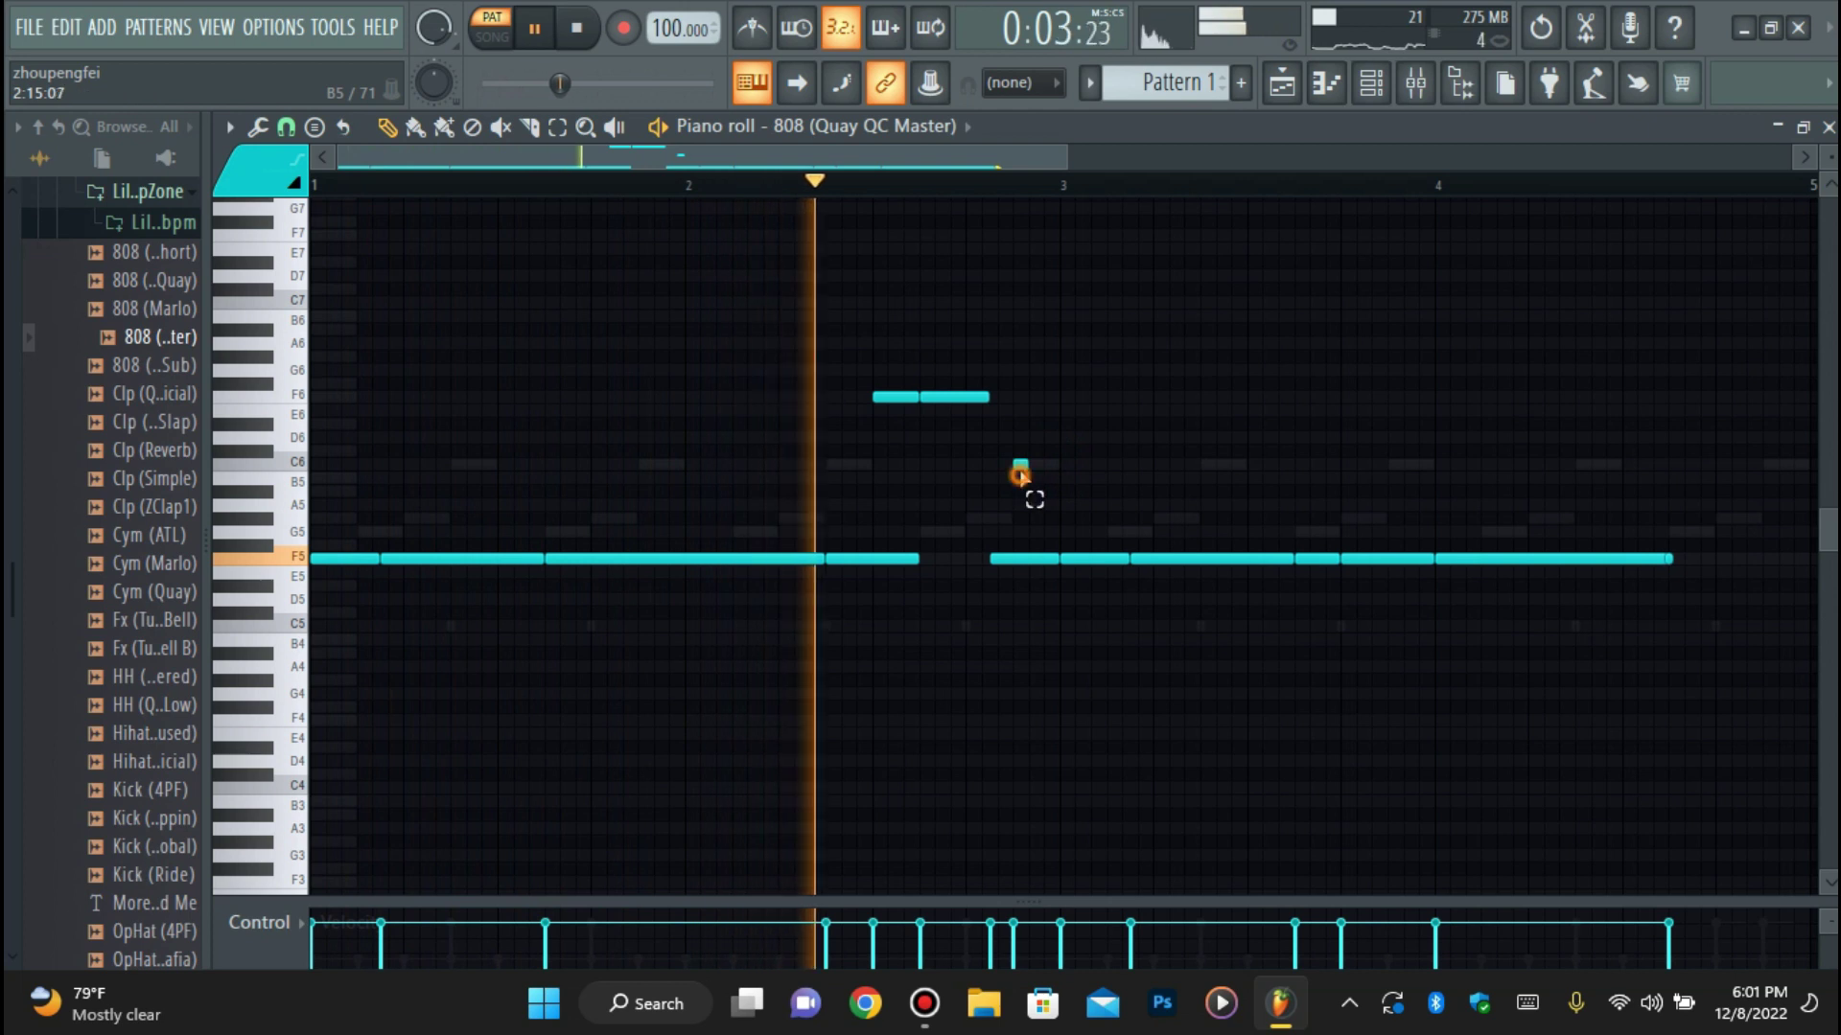
{"action": "key", "text": "ctrl+Up"}
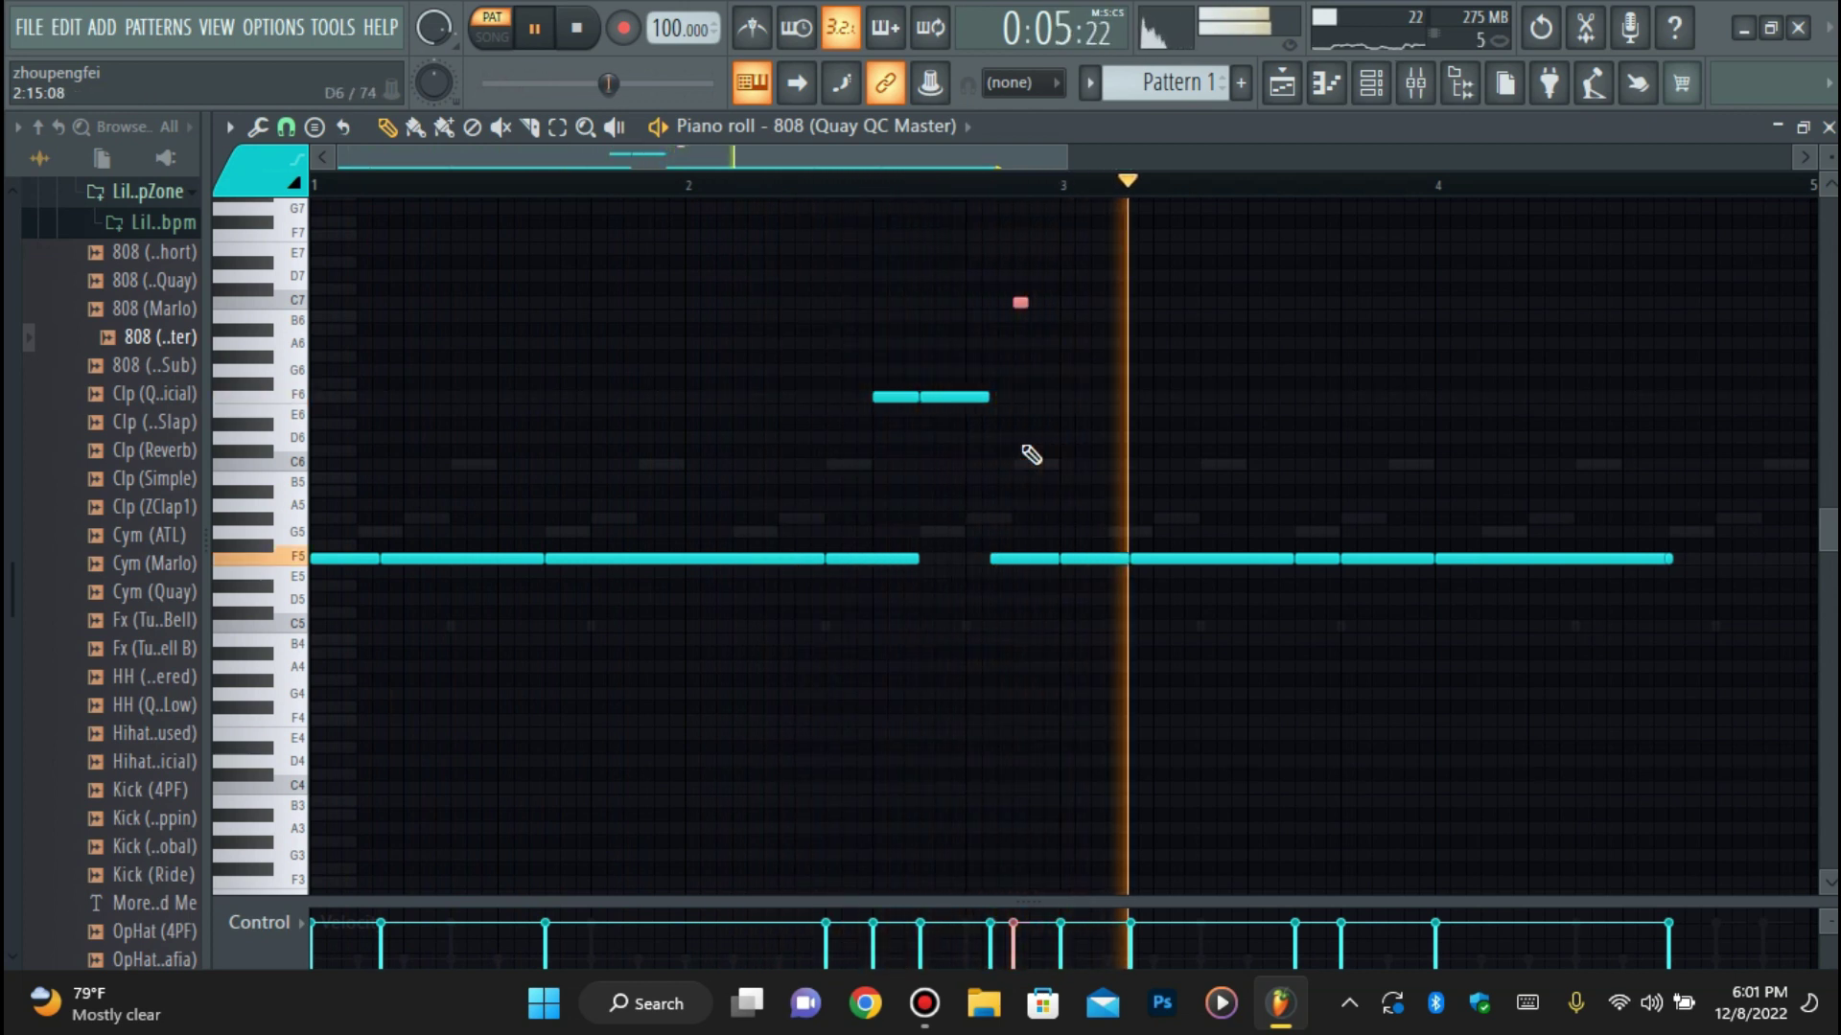
Raise the 808 notes at bar 3 steps 11 and 13 to F6 and add short G5 and G#5 slide notes beneath them.
{"action": "key", "text": "space"}
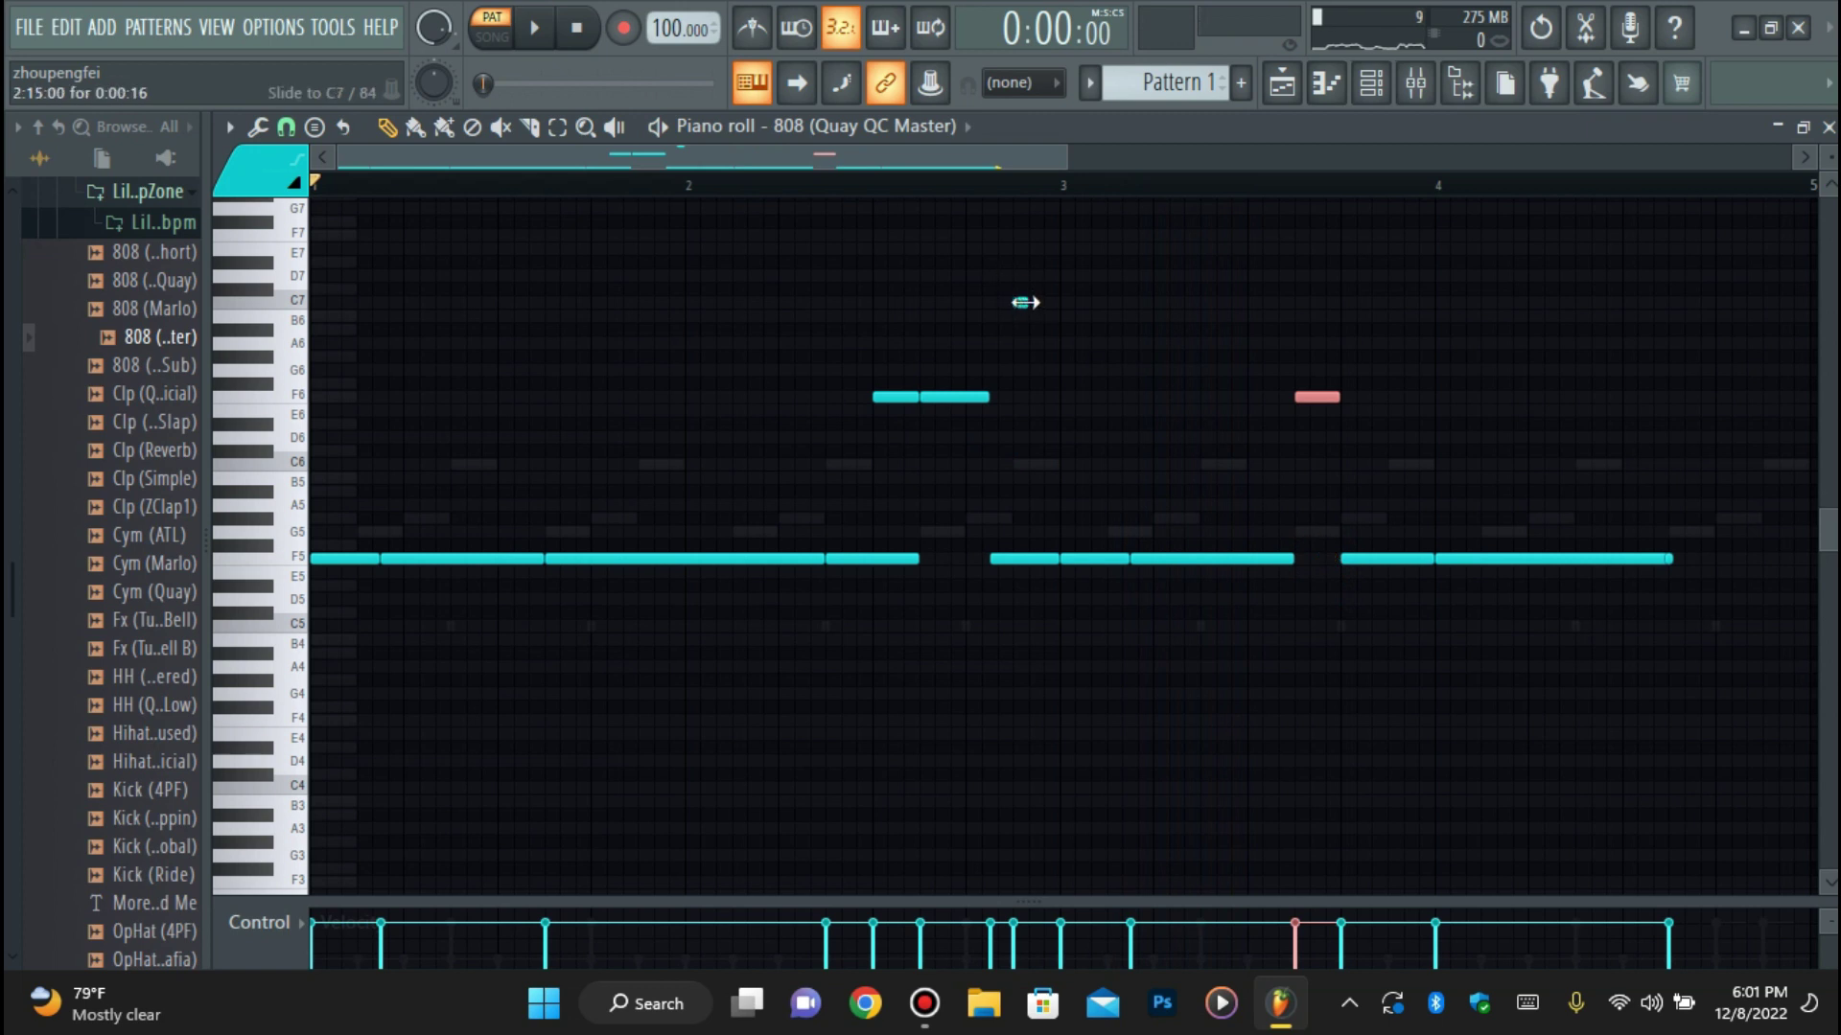
{"action": "left_click", "coordinate": [1022, 302]}
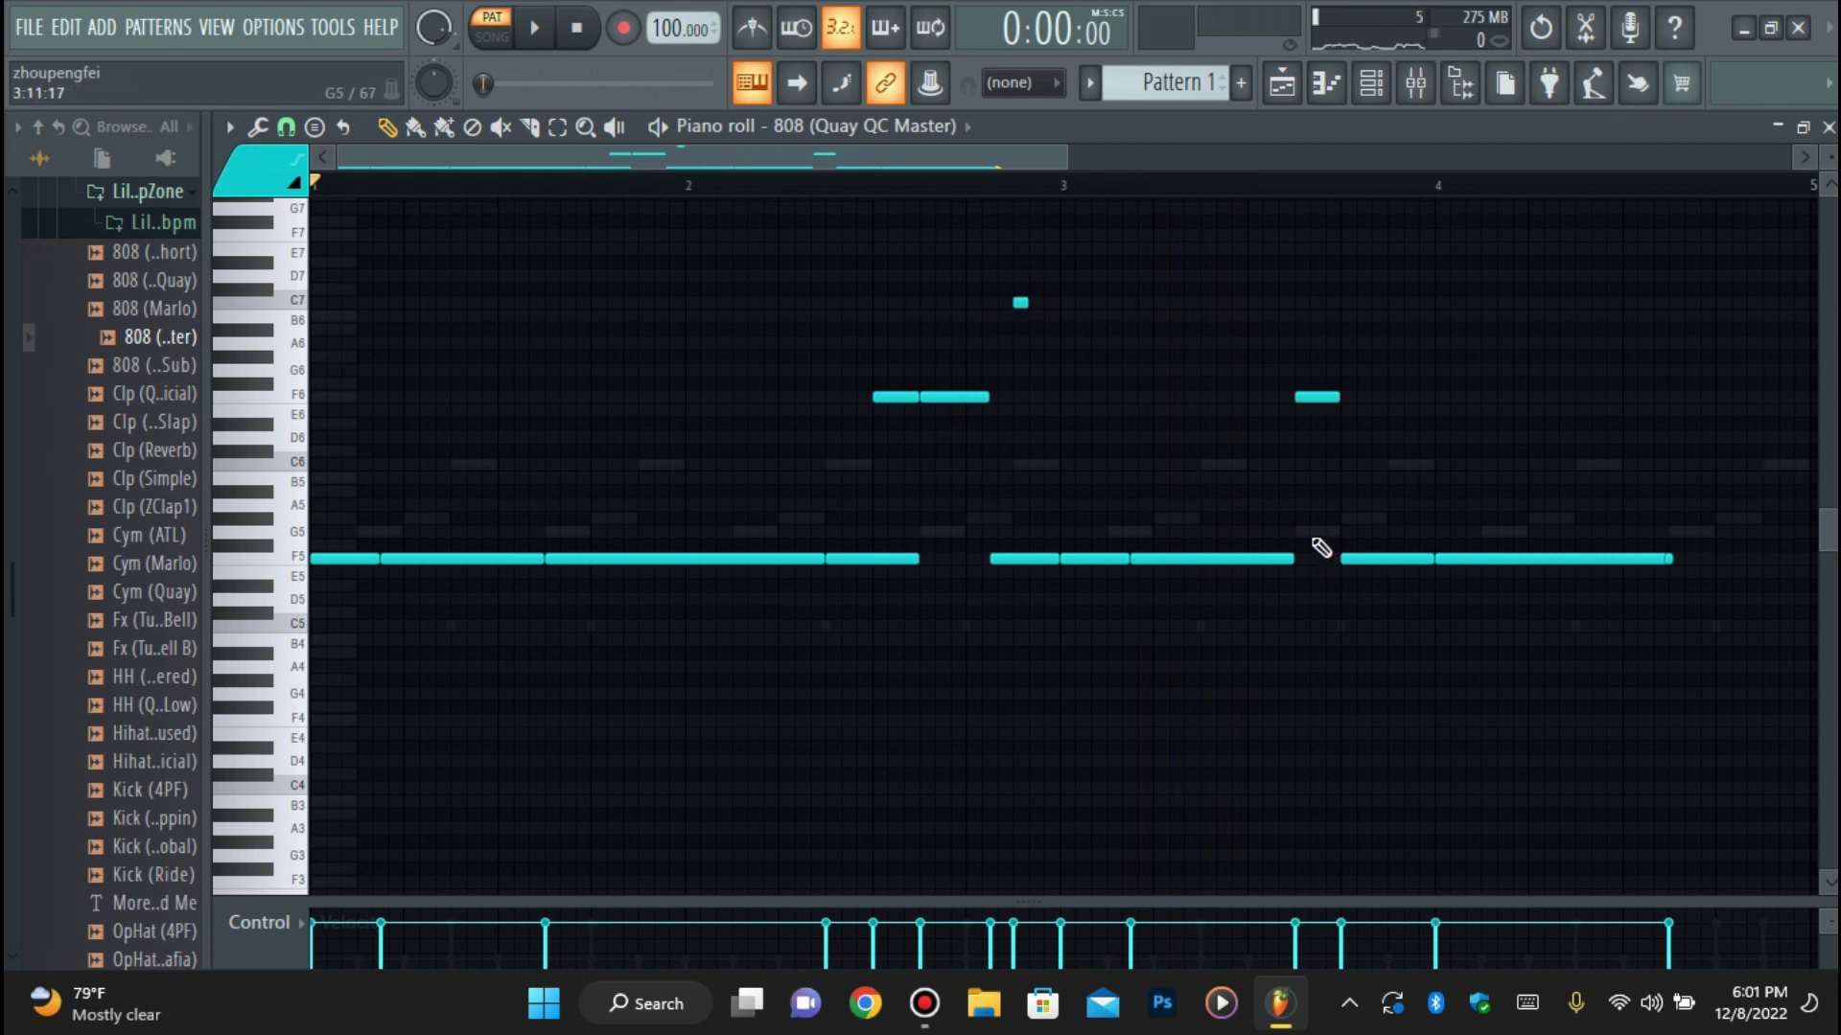
{"action": "left_click", "coordinate": [1315, 533]}
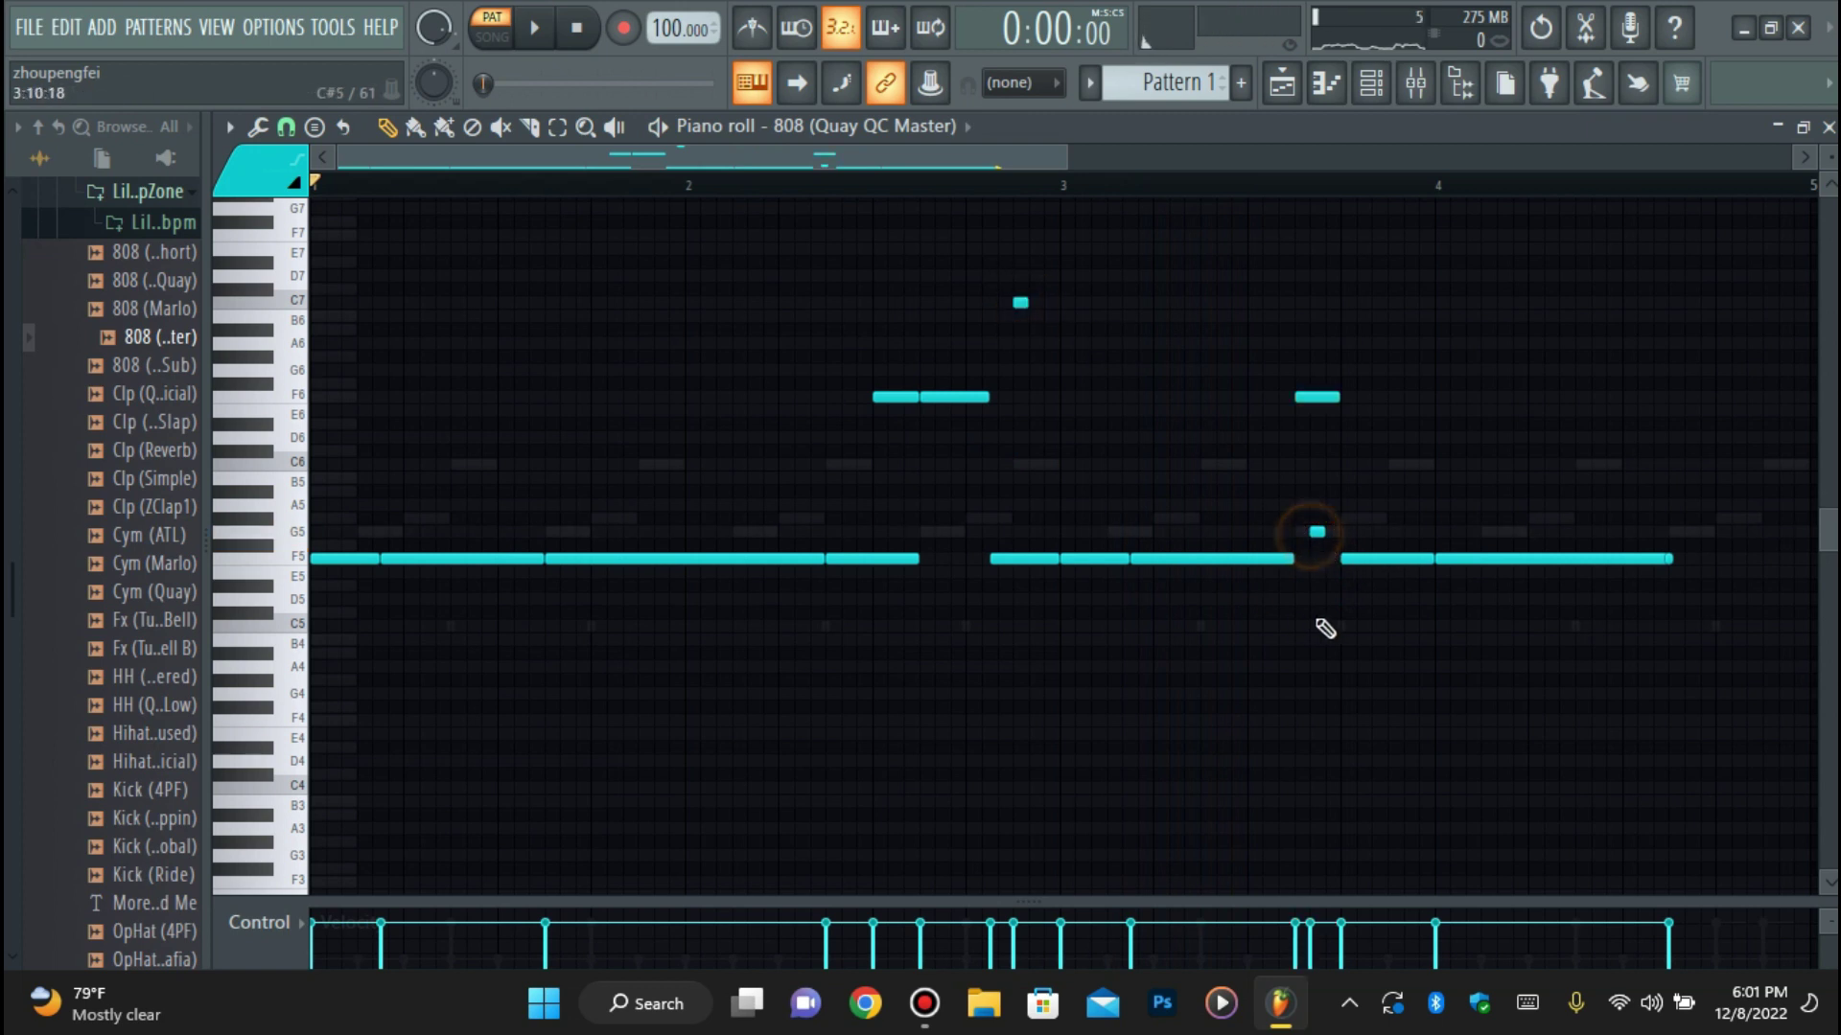
{"action": "left_click", "coordinate": [1391, 519]}
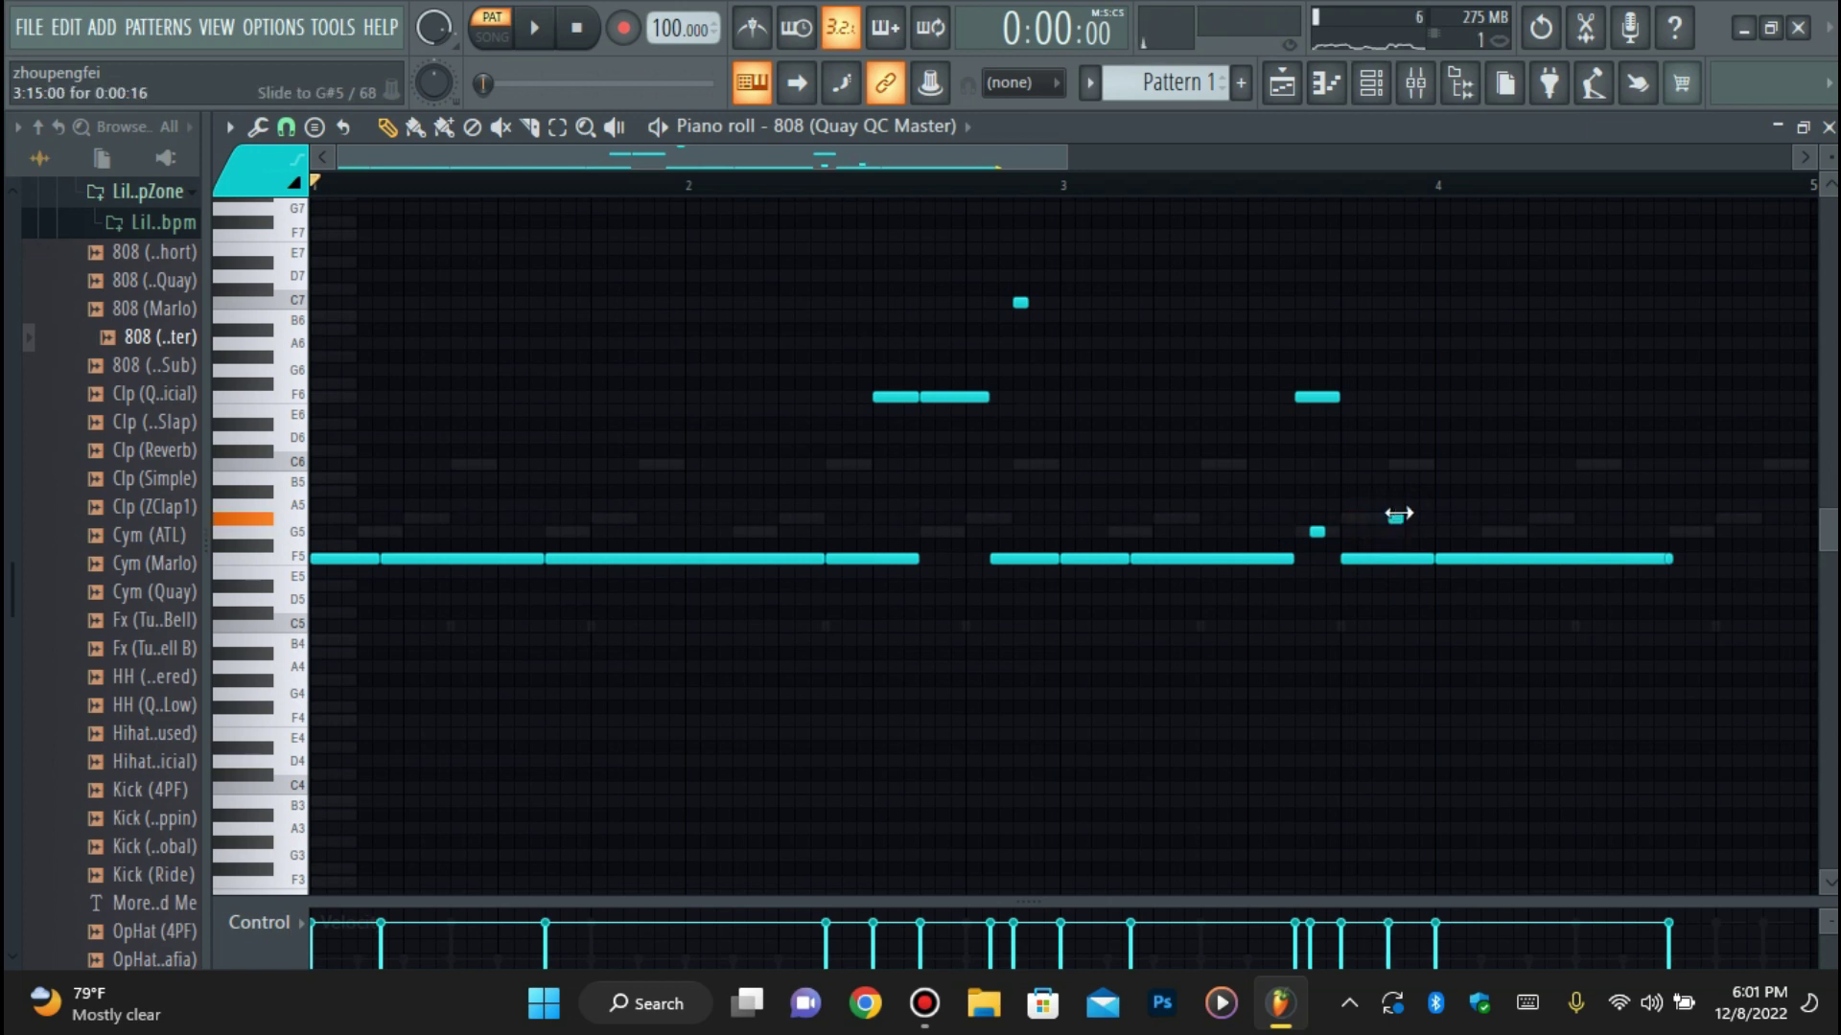
{"action": "key", "text": "space"}
{"action": "left_click", "coordinate": [1418, 558]}
{"action": "key", "text": "ctrl+Up"}
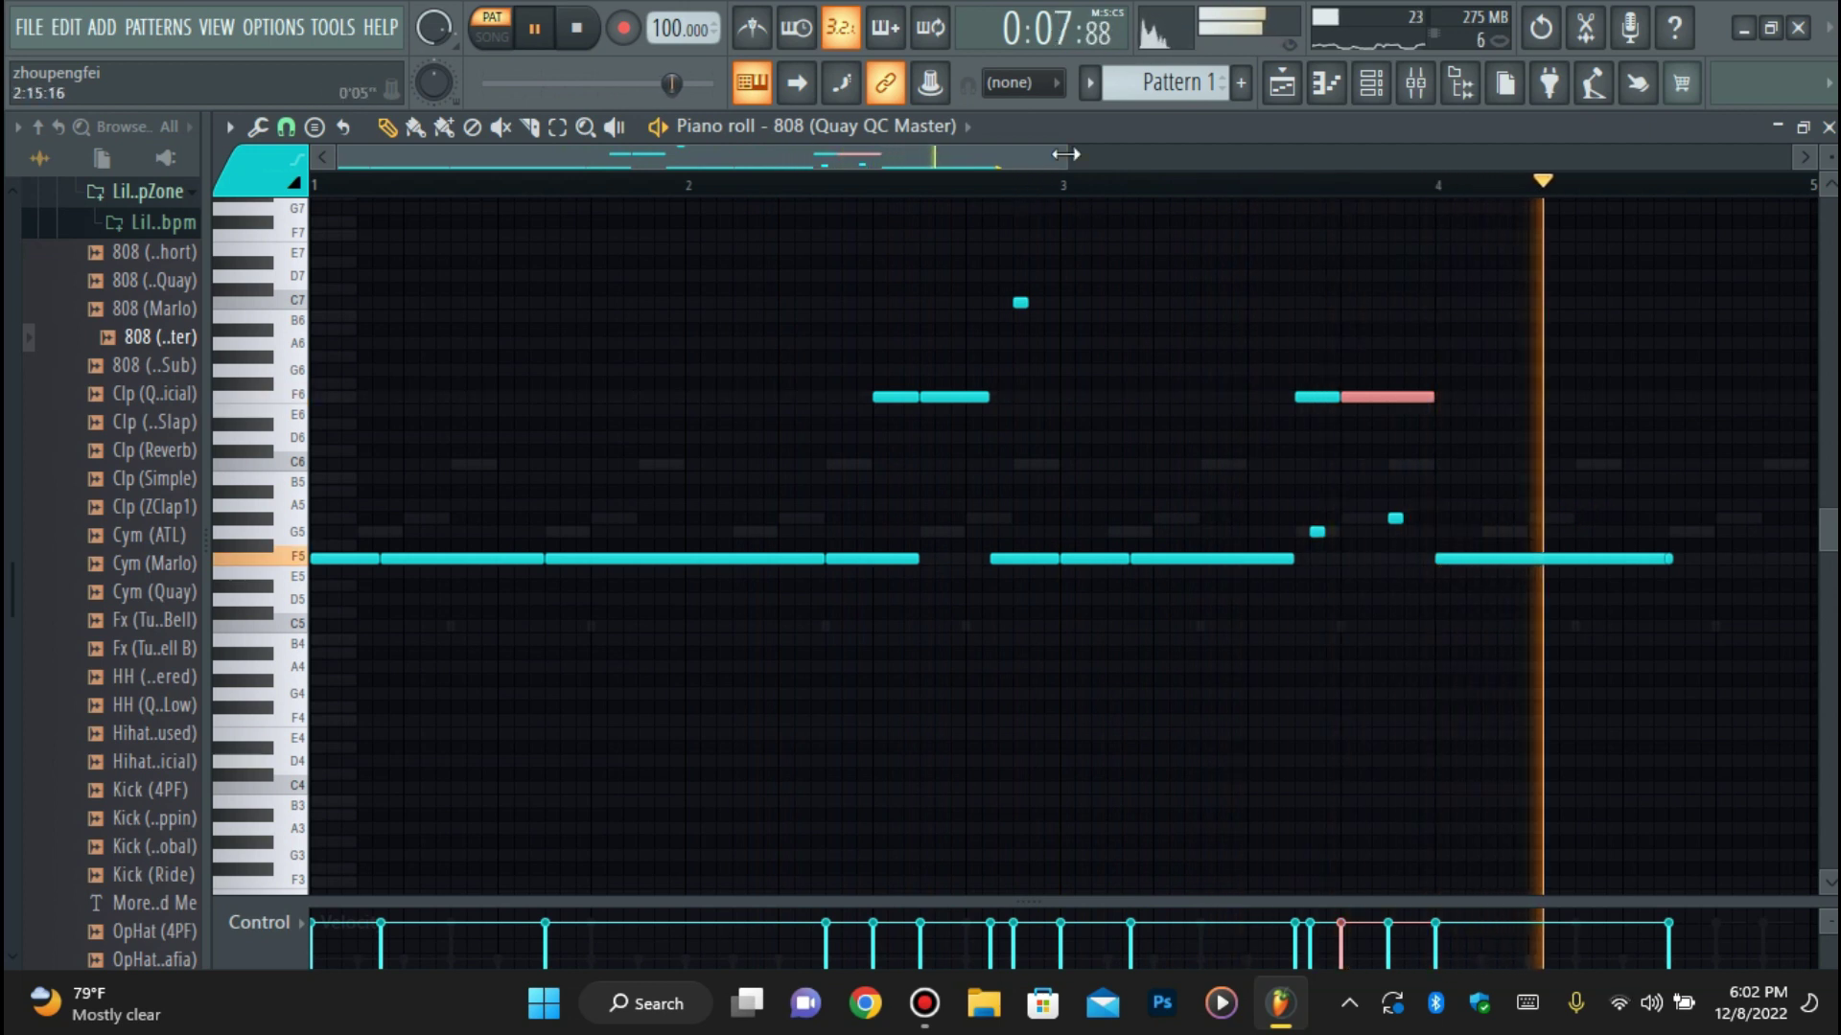
Lengthen the F5 note at bar 4 step 11 and add another F5 note after it to fill the bar.
{"action": "key", "text": "space"}
{"action": "left_click_drag", "start_coordinate": [1069, 163], "coordinate": [1196, 163]}
{"action": "key", "text": "space"}
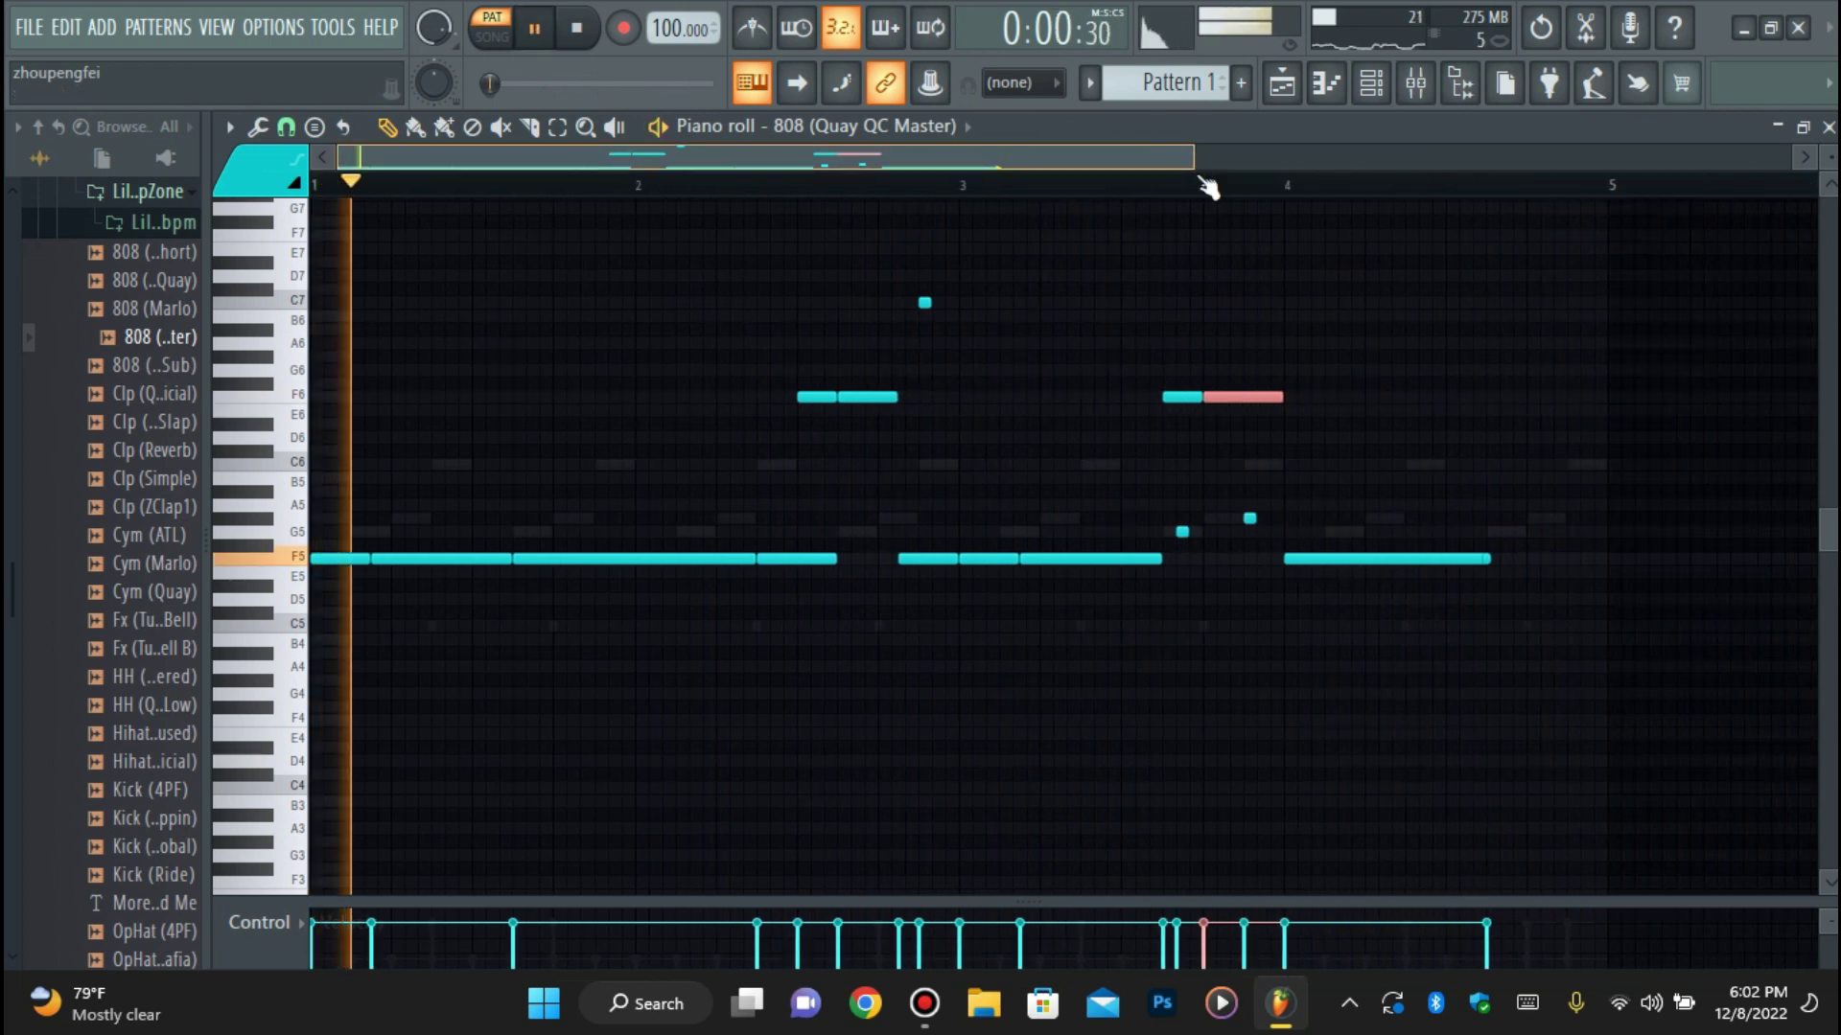
{"action": "left_click_drag", "start_coordinate": [1474, 561], "coordinate": [1586, 559]}
{"action": "left_click", "coordinate": [1572, 556]}
Shorten the last F5 note in bar 4 to 0:01:08, chop it into two equal notes and play the pattern.
{"action": "key", "text": "alt+u"}
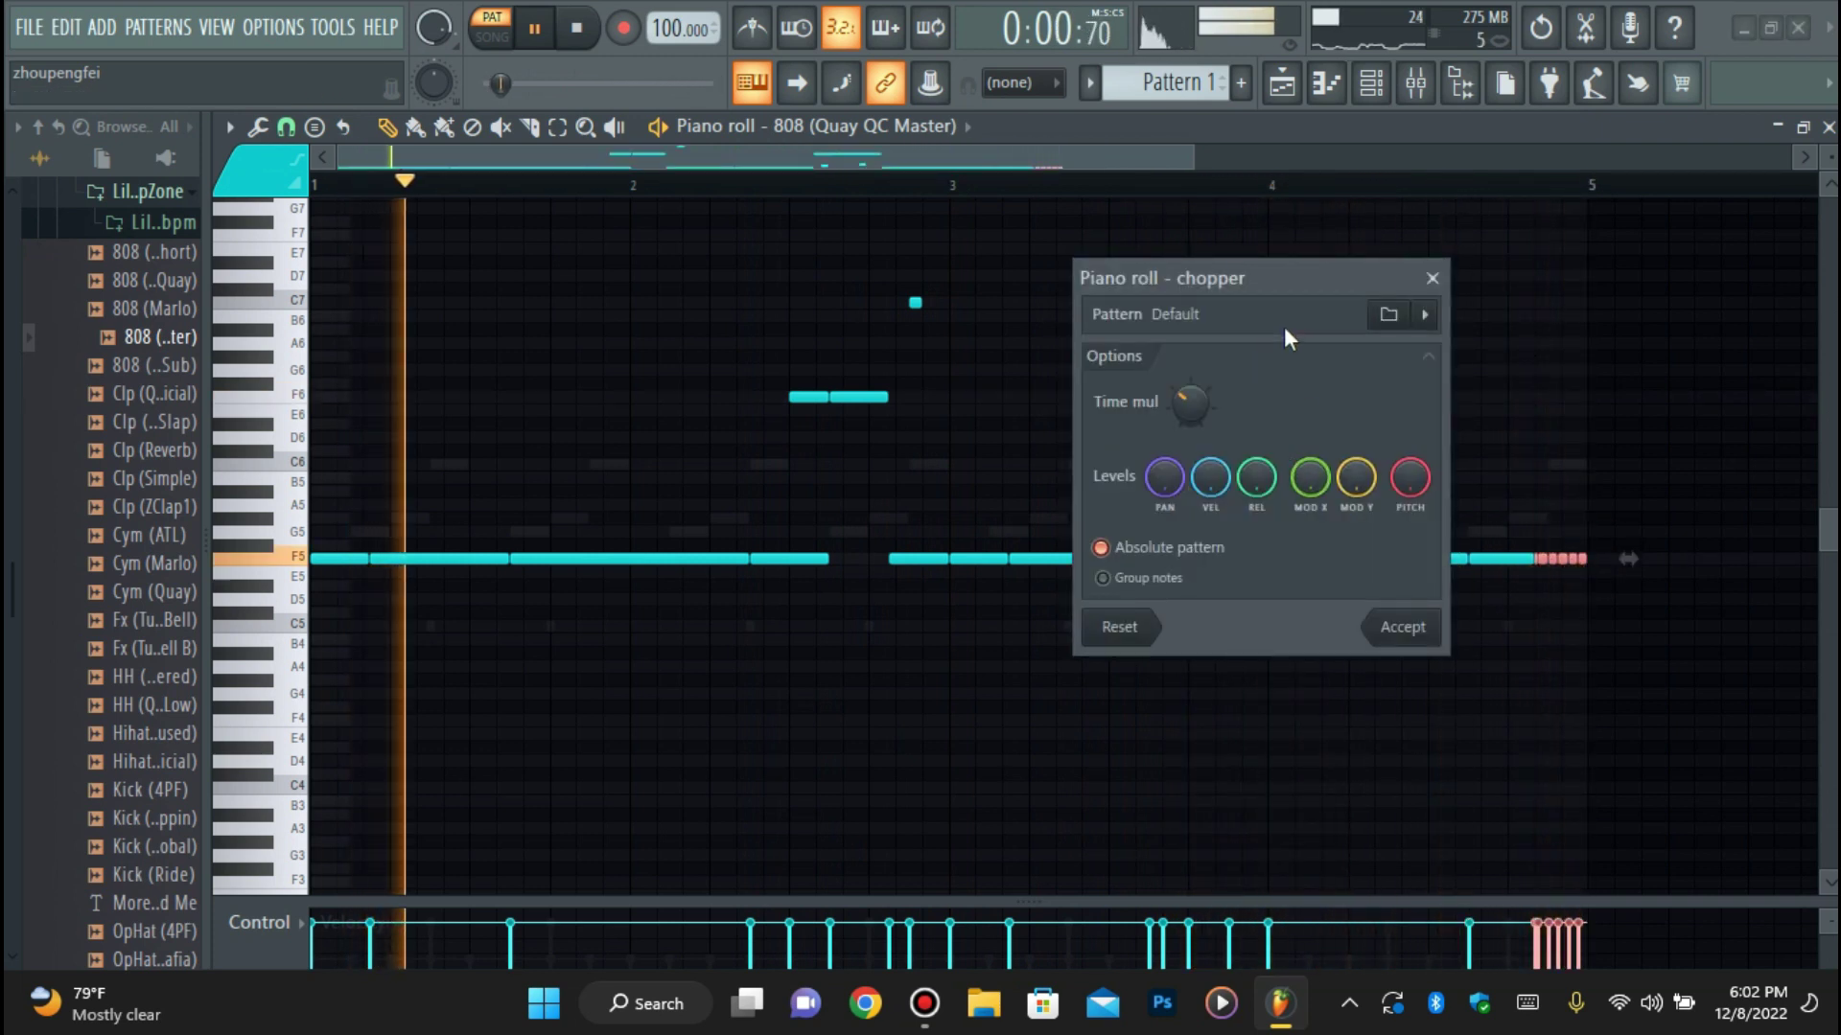
{"action": "left_click", "coordinate": [1432, 278]}
{"action": "left_click_drag", "start_coordinate": [1130, 156], "coordinate": [1473, 217]}
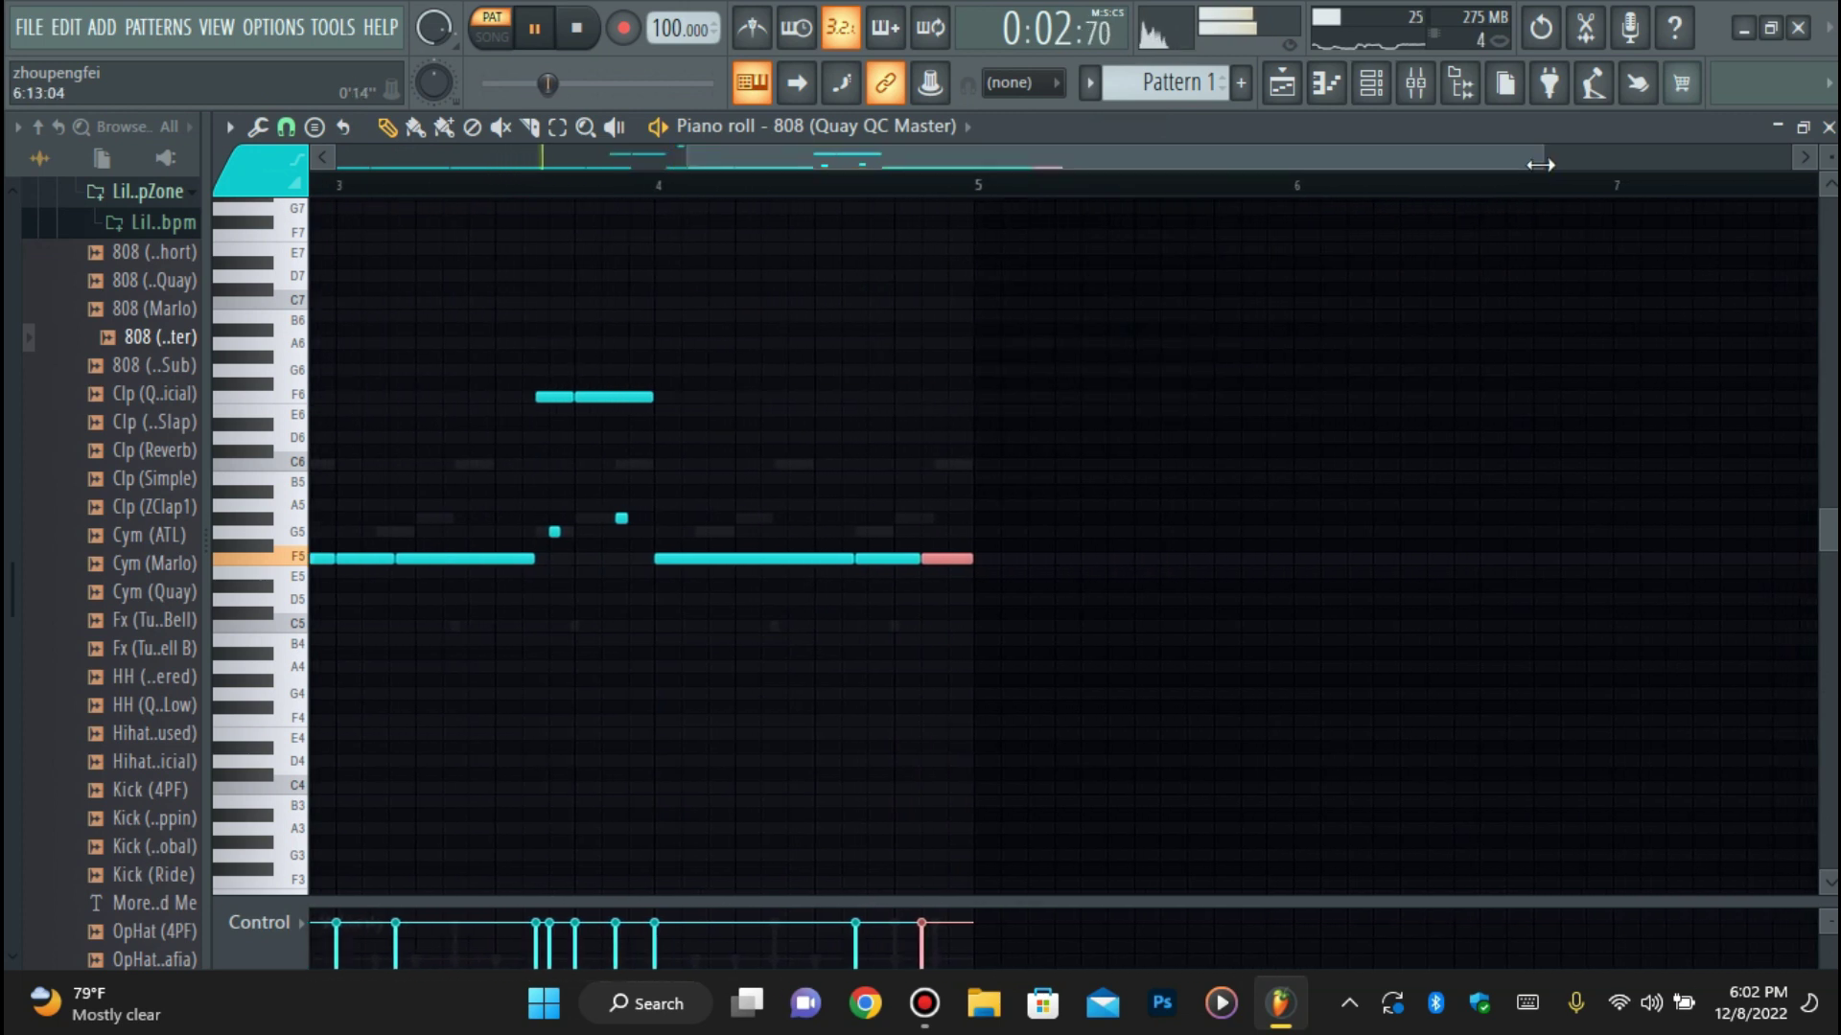
{"action": "scroll", "coordinate": [1221, 192], "scroll_direction": "up", "scroll_amount": 3}
{"action": "left_click", "coordinate": [1105, 188]}
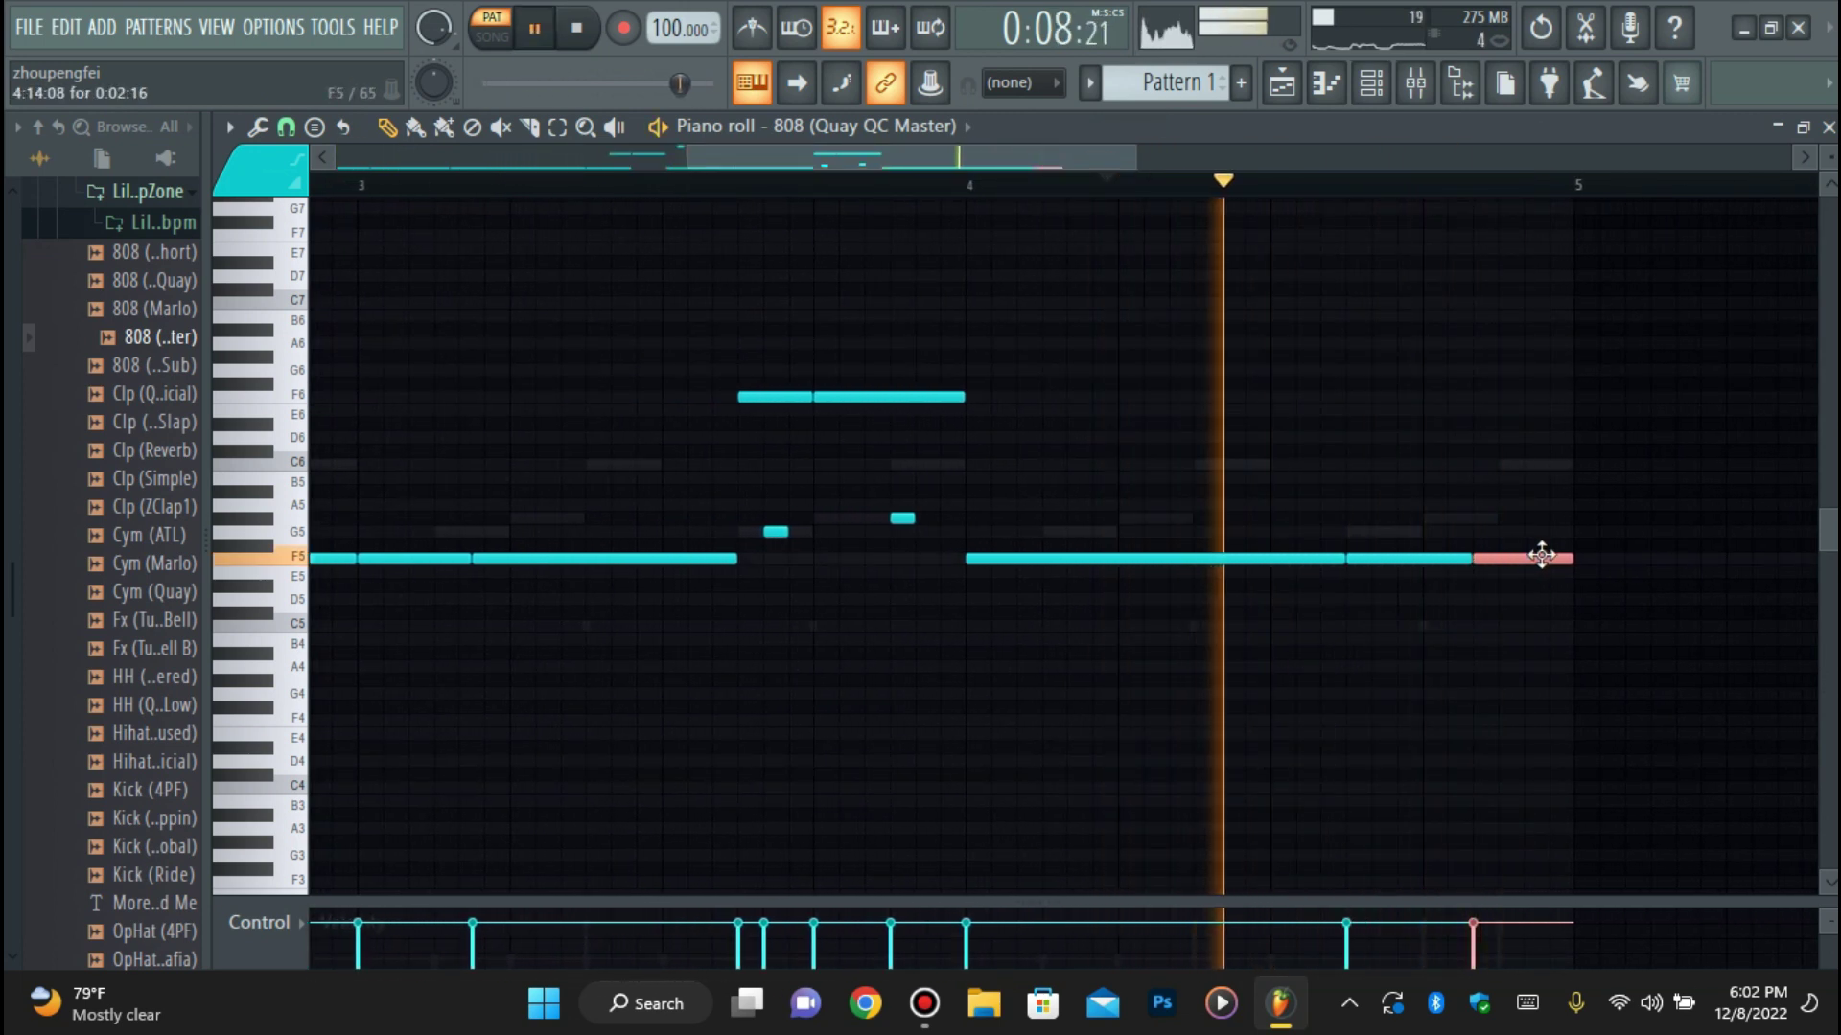
{"action": "left_click_drag", "start_coordinate": [1570, 559], "coordinate": [1519, 562]}
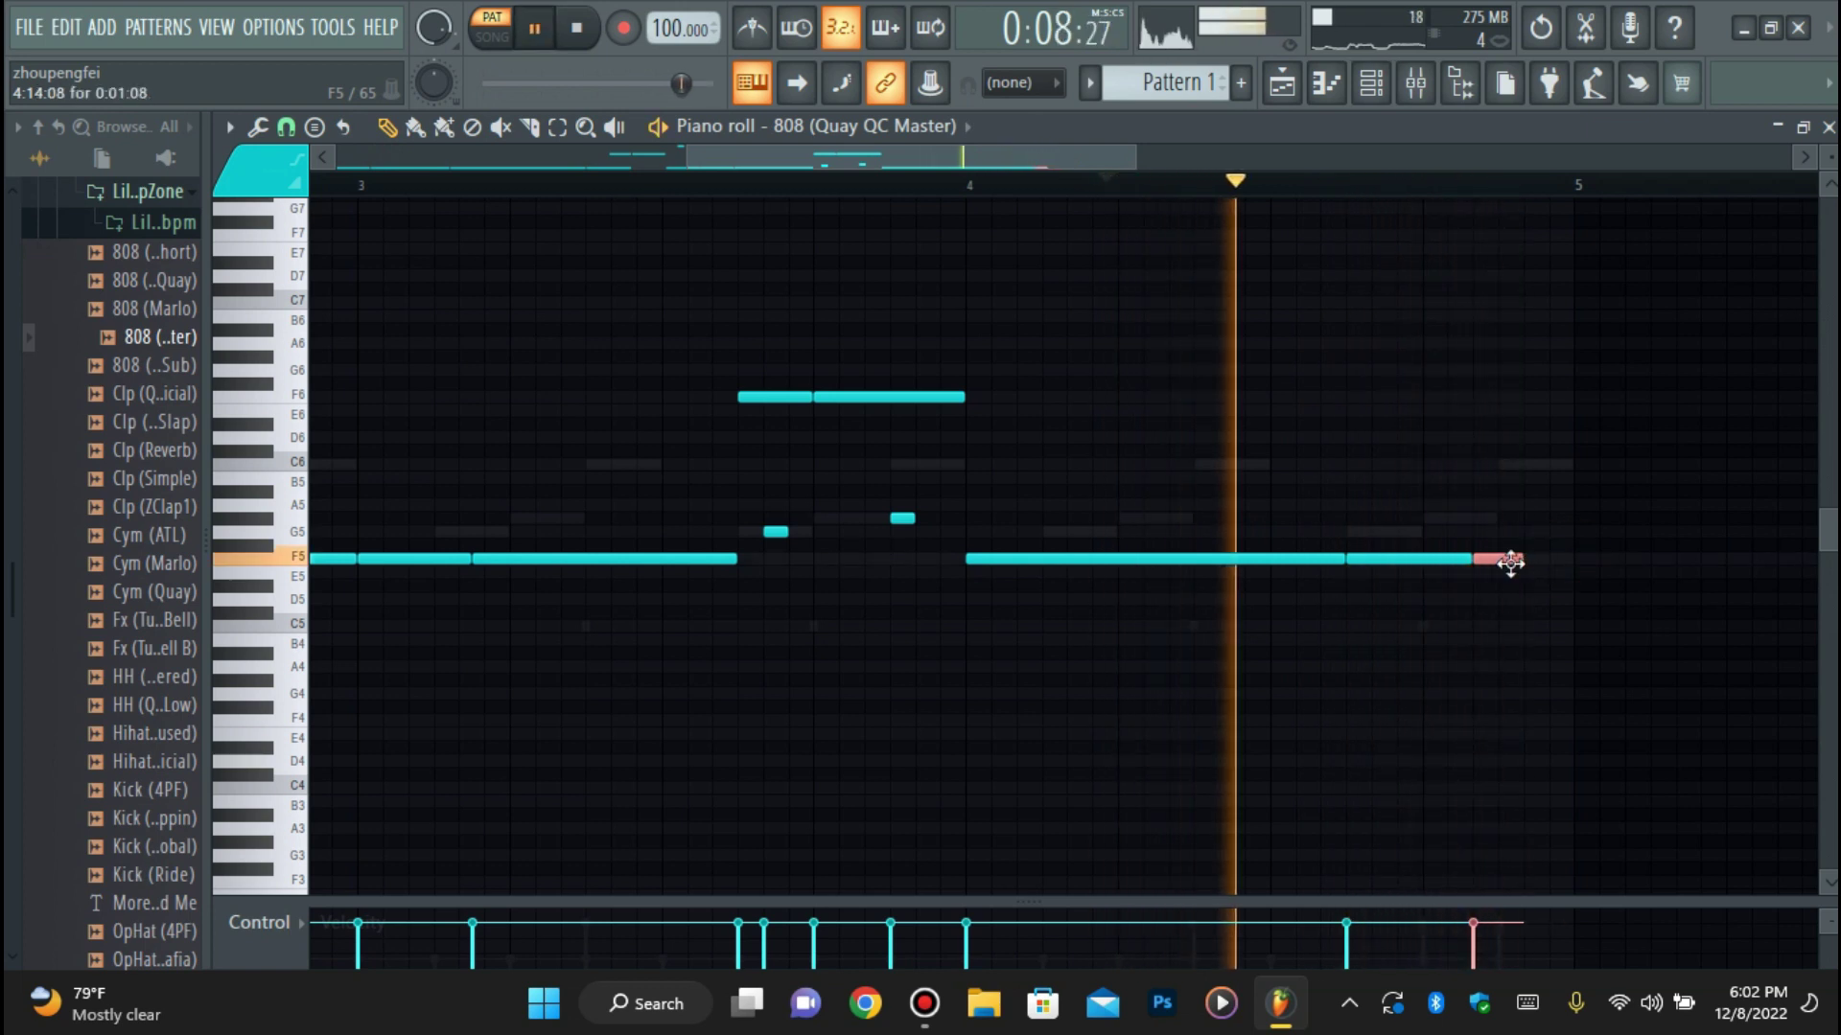
{"action": "key", "text": "alt+u"}
{"action": "left_click_drag", "start_coordinate": [1181, 388], "coordinate": [1183, 396]}
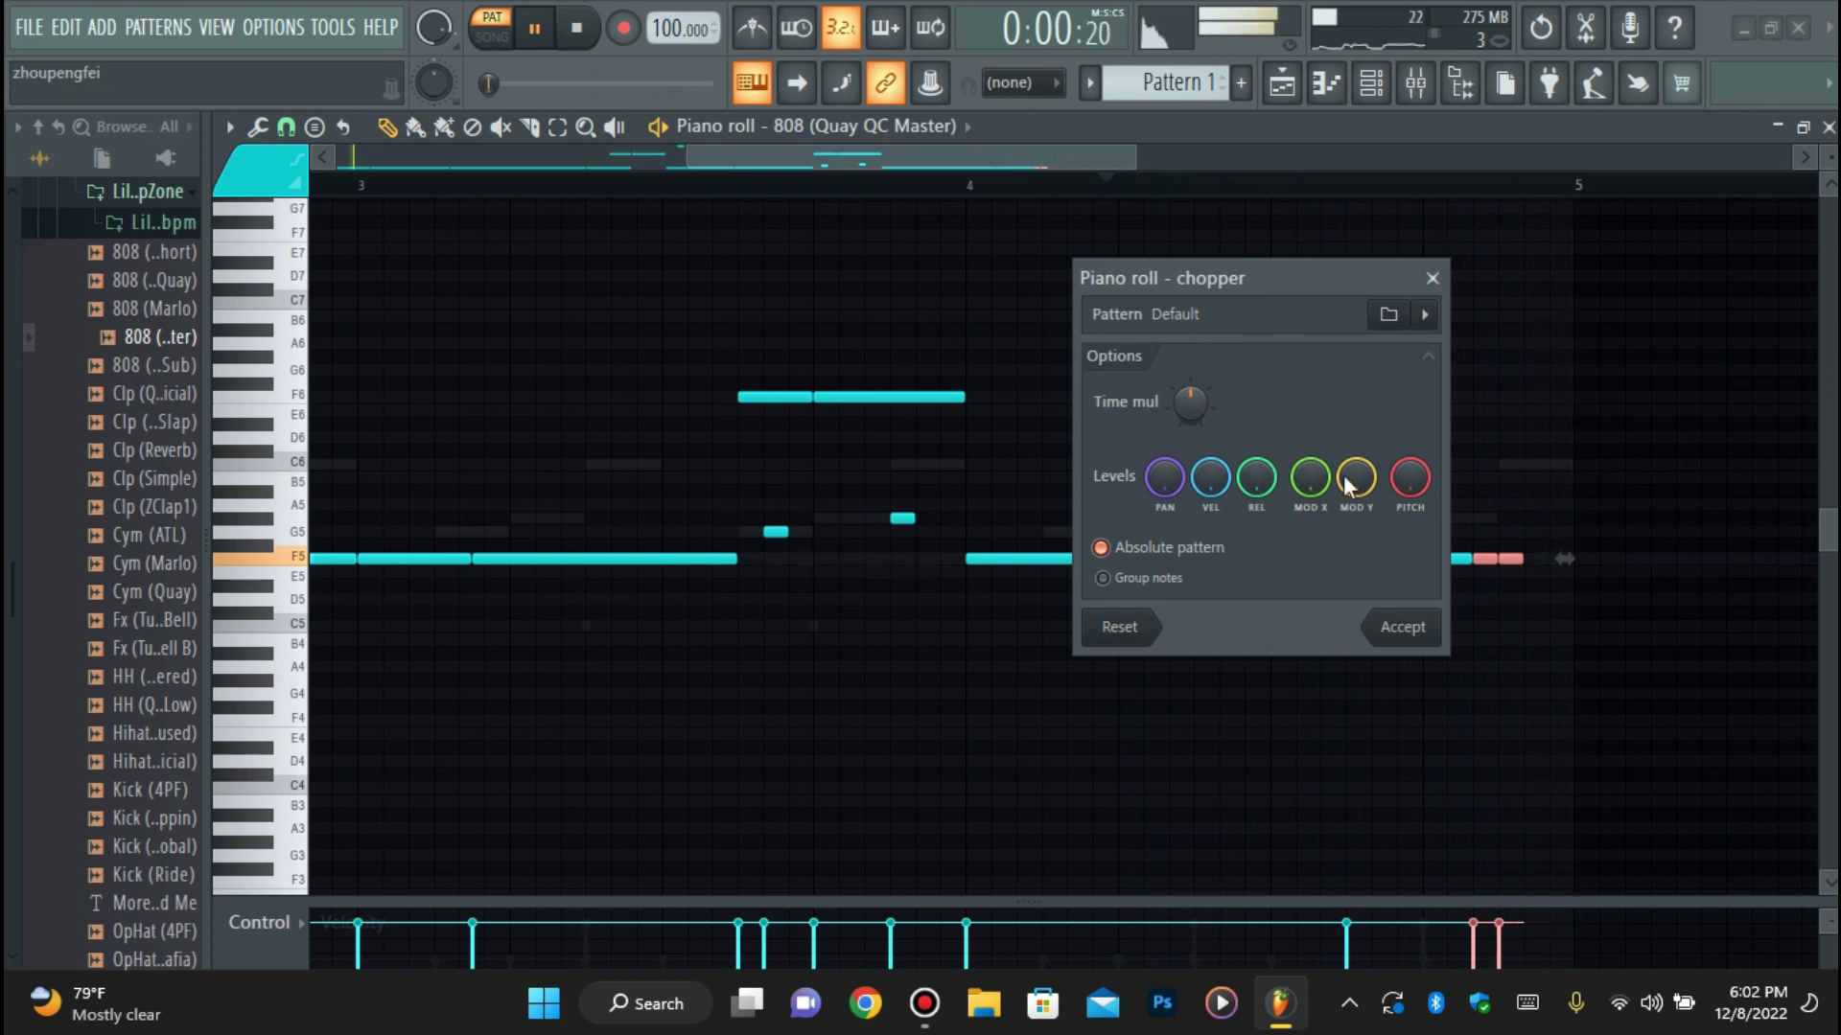
{"action": "left_click", "coordinate": [1409, 628]}
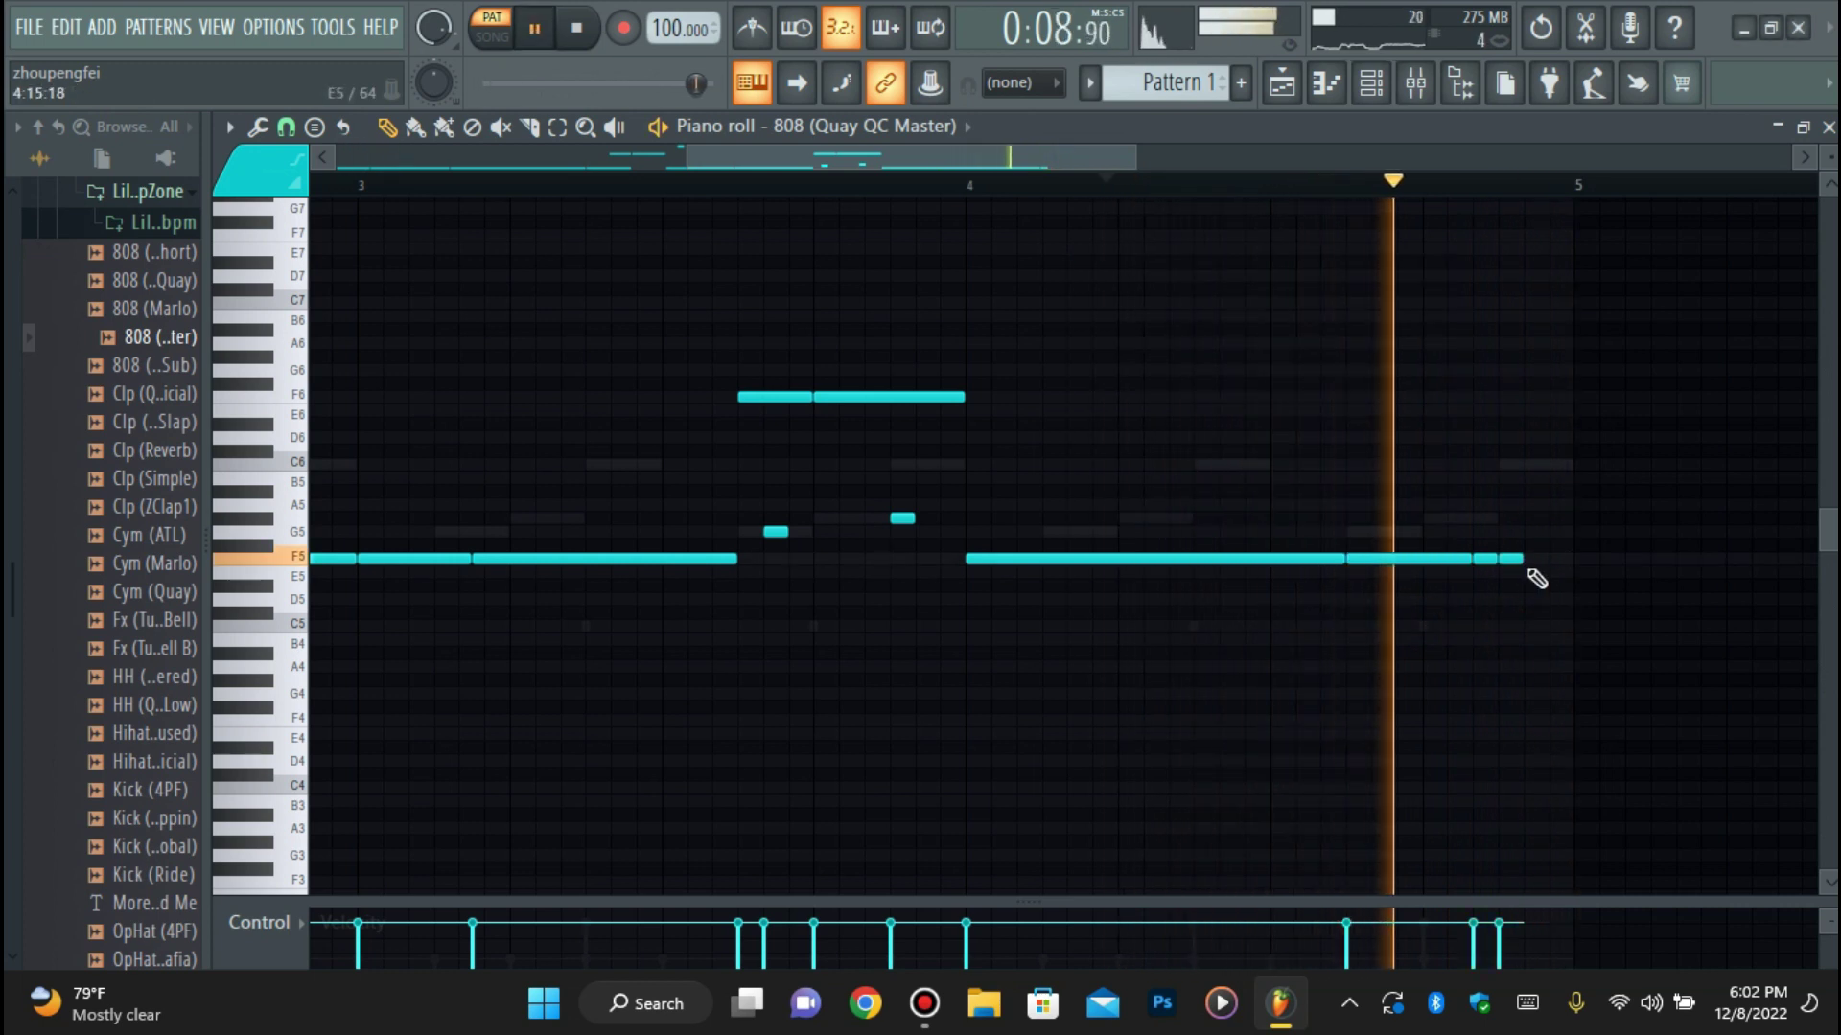
{"action": "key", "text": "space"}
{"action": "key", "text": "space"}
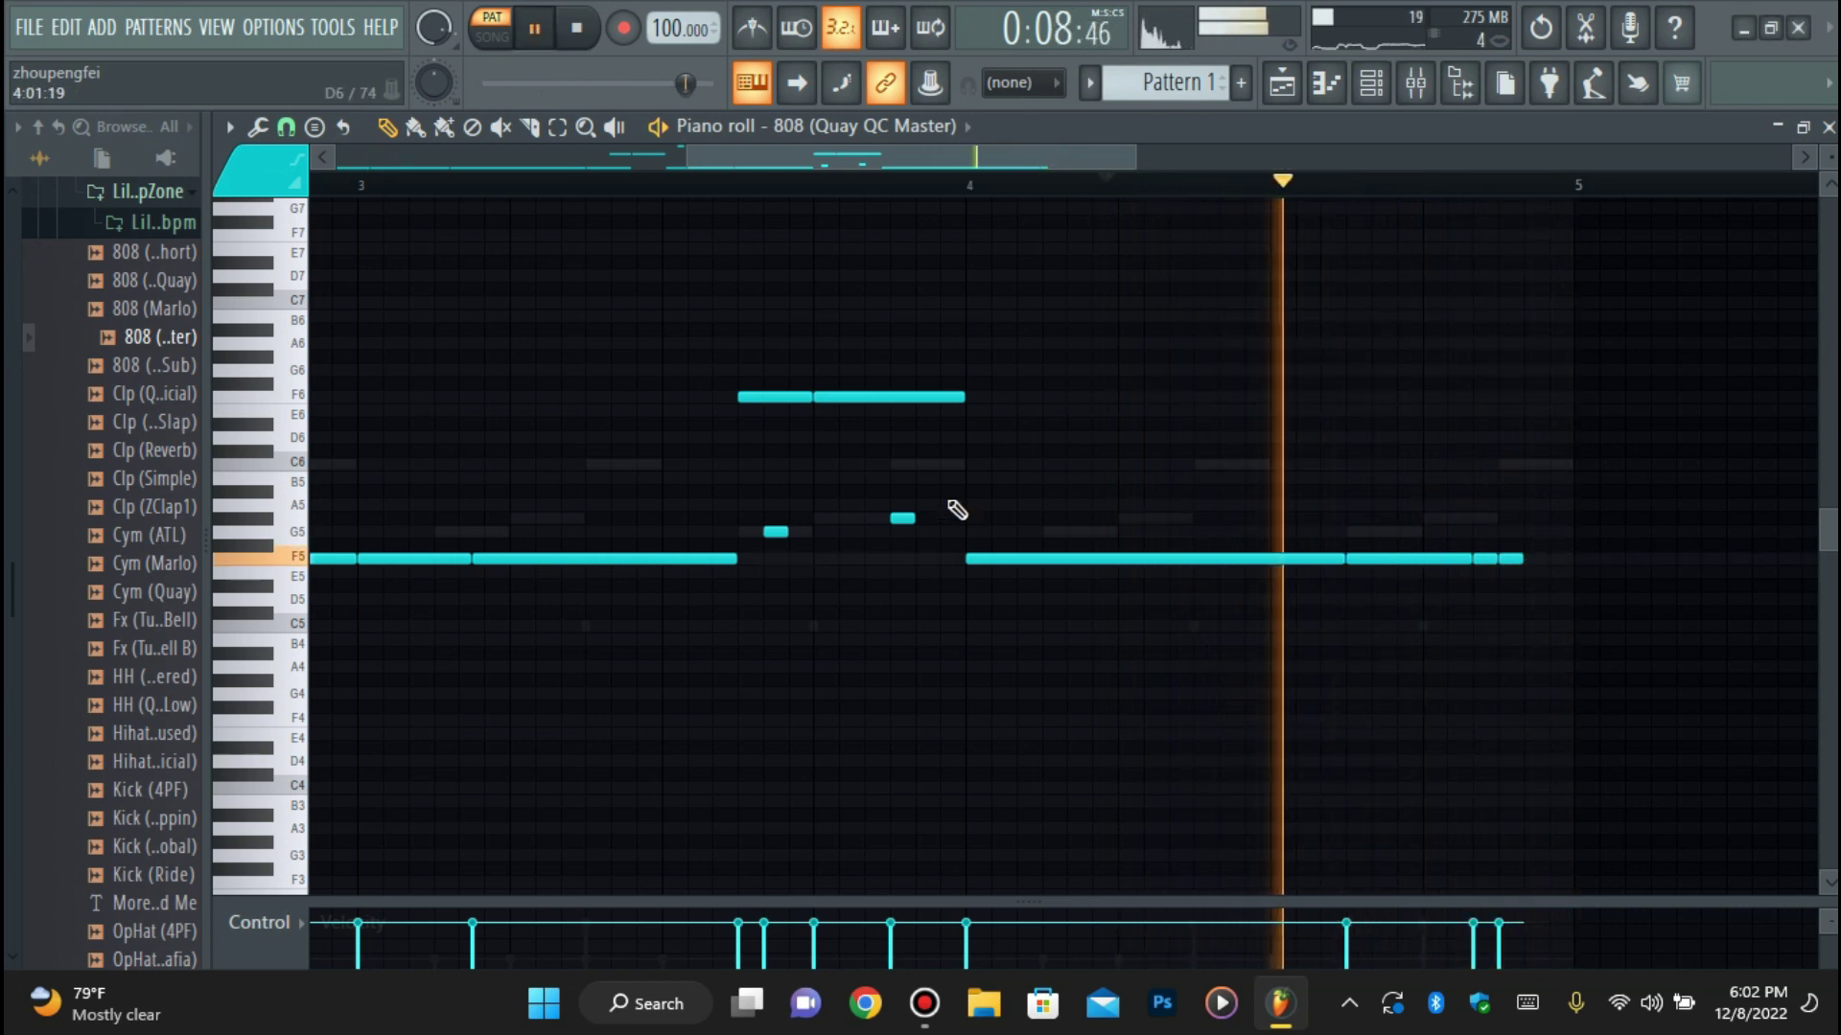
Add a short C7 slide note at bar 4 step 13, matching the length of the G#5 slide.
{"action": "left_click", "coordinate": [904, 518]}
{"action": "key", "text": "space"}
{"action": "key", "text": "space"}
{"action": "left_click", "coordinate": [1435, 301]}
{"action": "left_click_drag", "start_coordinate": [1435, 301], "coordinate": [1430, 302]}
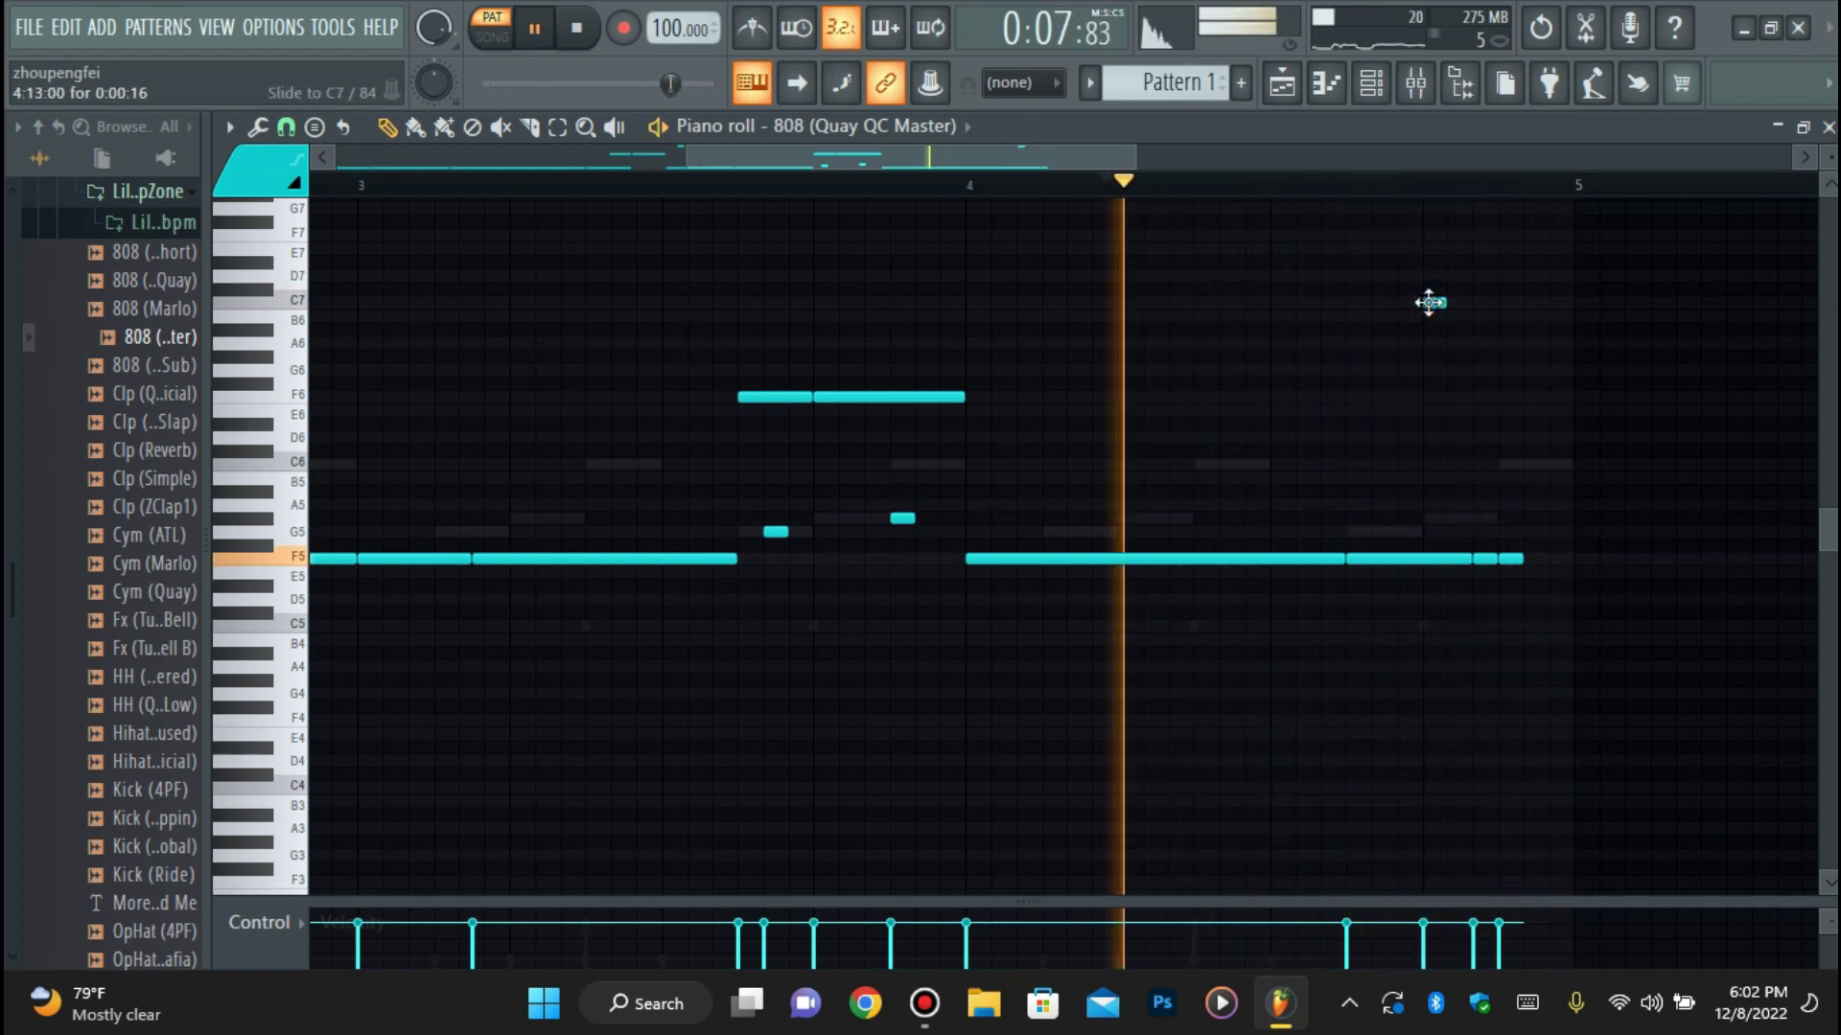
Add a short D5 slide note at 2:07:08 in bar 2 and play the pattern.
{"action": "left_click_drag", "start_coordinate": [686, 156], "coordinate": [350, 157]}
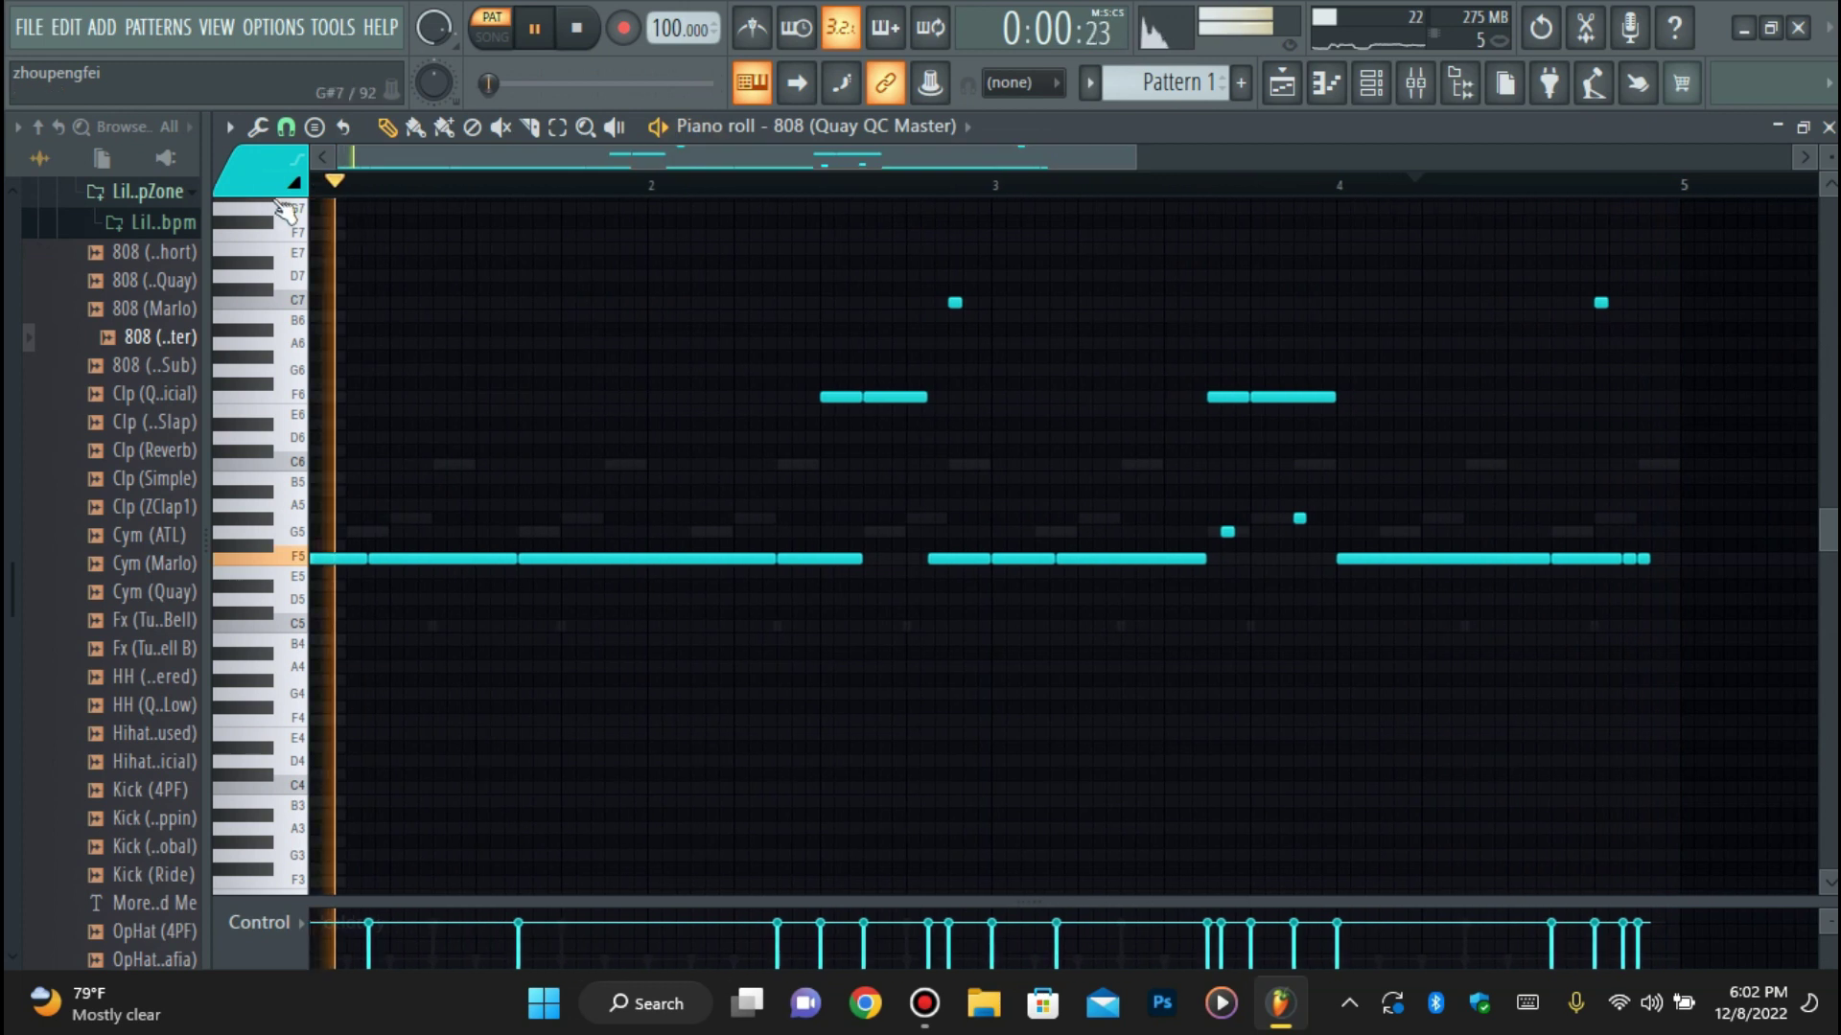
{"action": "key", "text": "space"}
{"action": "left_click_drag", "start_coordinate": [1122, 163], "coordinate": [1080, 185]}
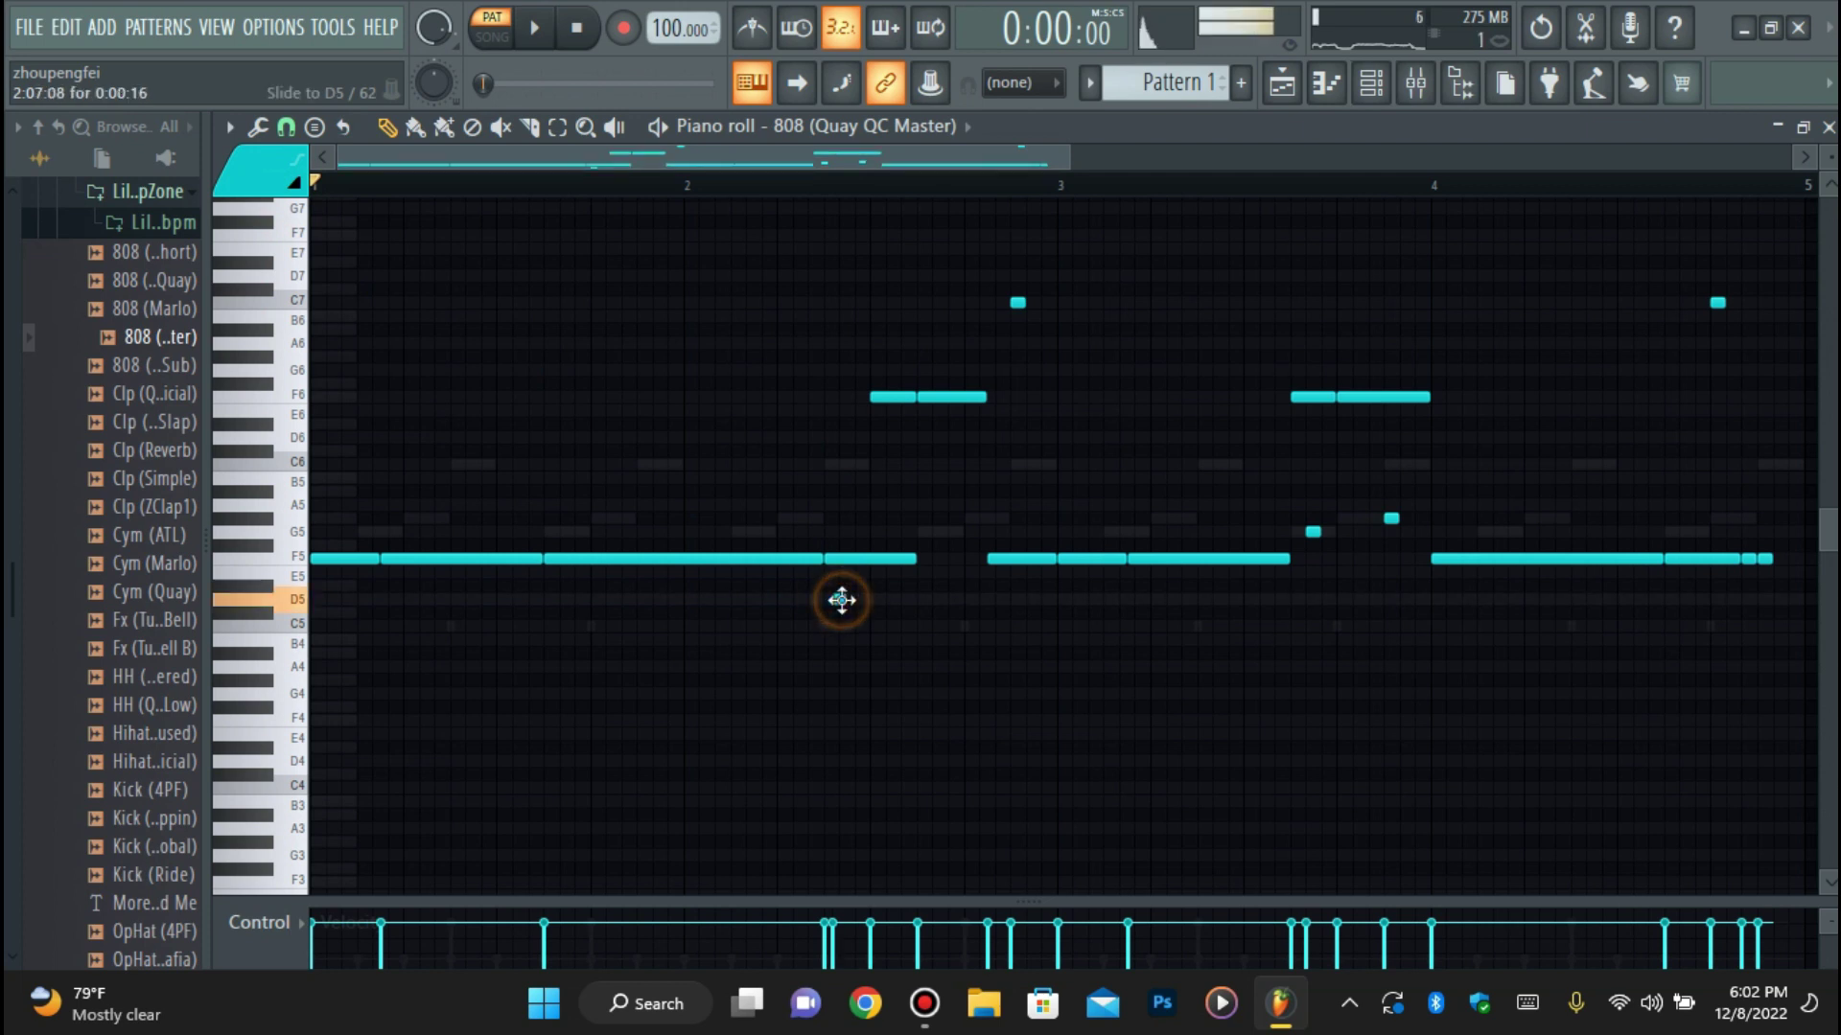
{"action": "key", "text": "space"}
{"action": "key", "text": "space"}
{"action": "key", "text": "space"}
Solo the GrandPiano channel and set its root note to A#3 in its wrapper settings.
{"action": "left_click", "coordinate": [585, 40]}
{"action": "key", "text": "F6"}
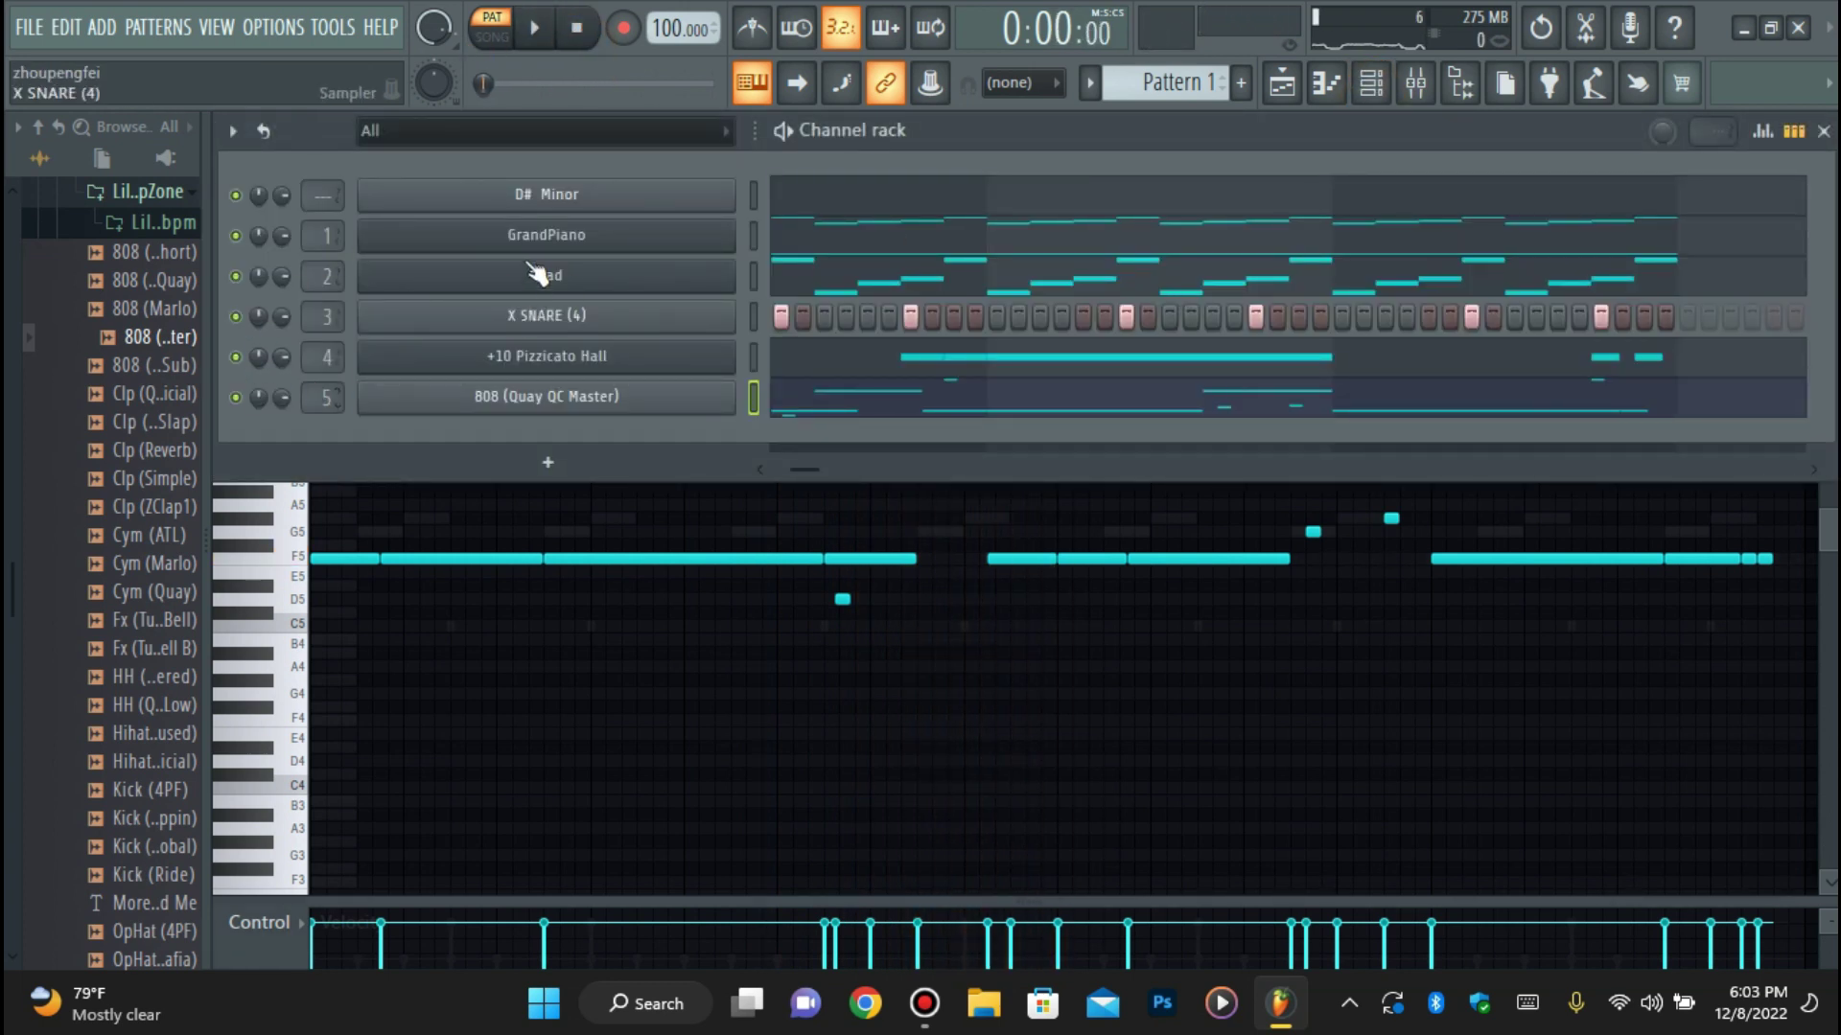
{"action": "left_click", "coordinate": [543, 237]}
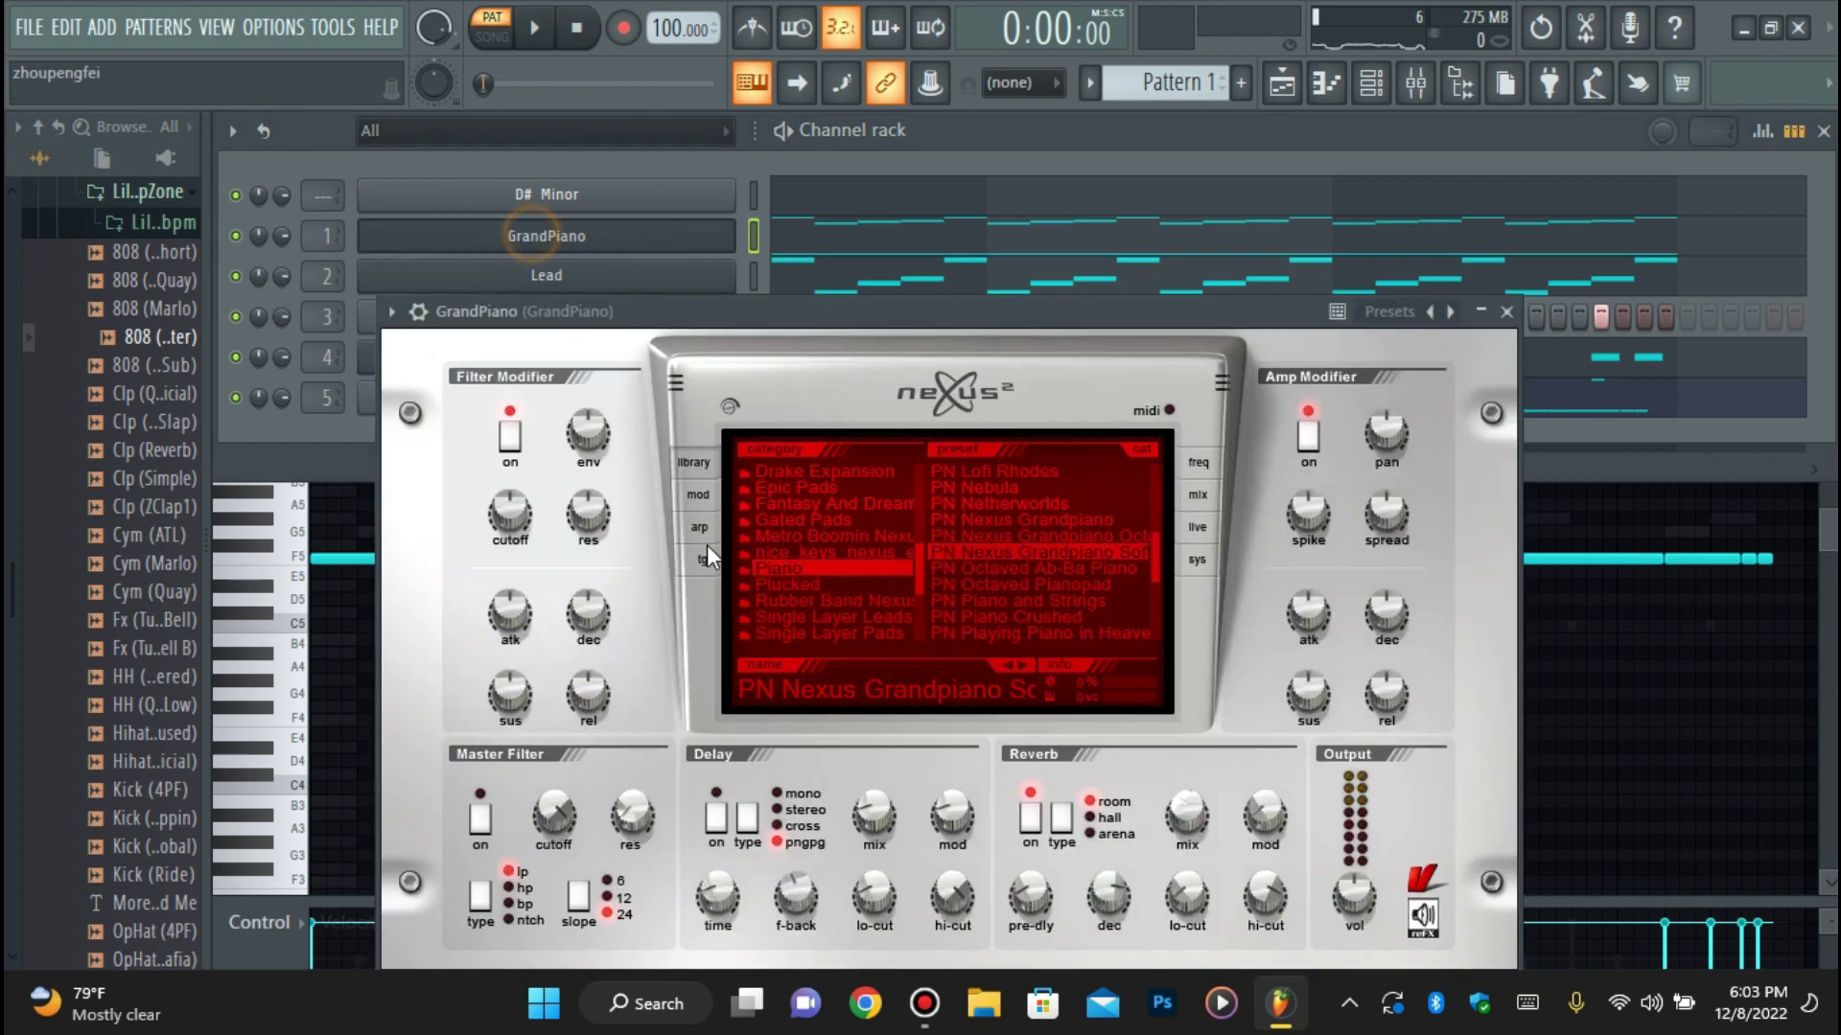
{"action": "left_click", "coordinate": [422, 313]}
{"action": "right_click", "coordinate": [235, 235]}
{"action": "left_click", "coordinate": [546, 236]}
{"action": "left_click", "coordinate": [546, 236]}
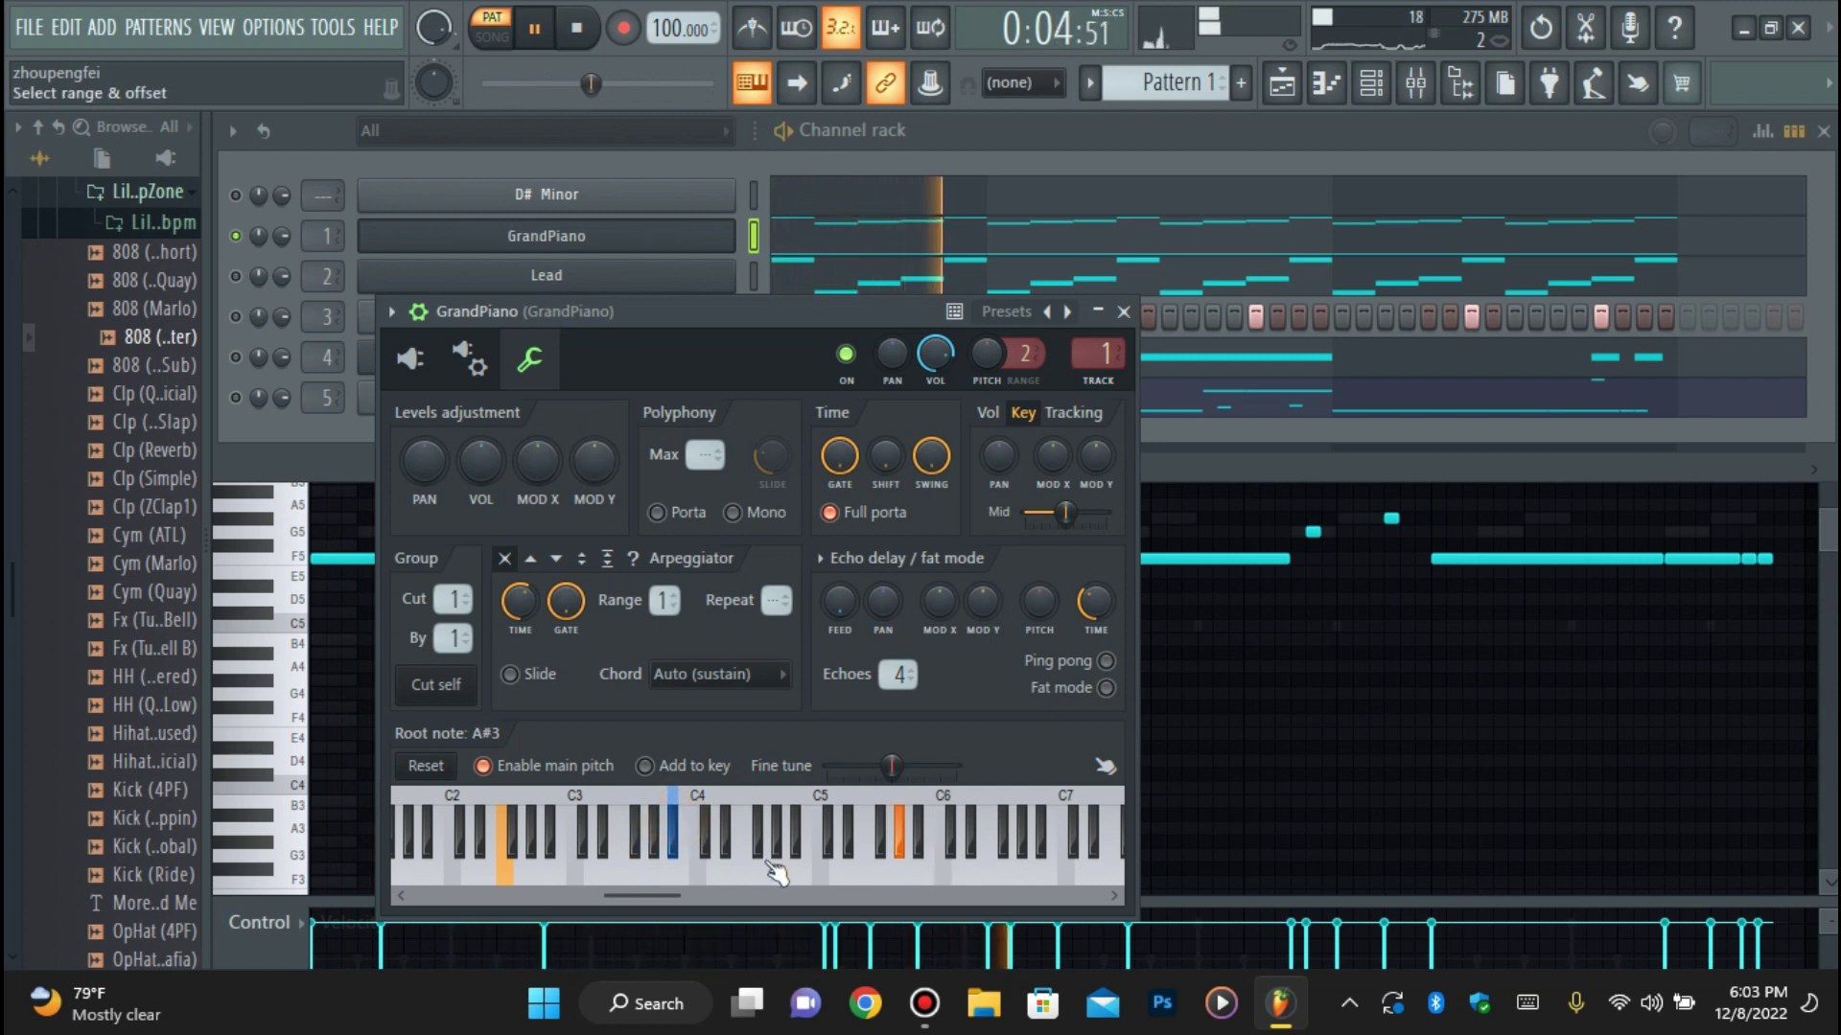
Turn the Lead channel back on, try its root note at A#5, compare it with GrandPiano and lower it to A#4.
{"action": "left_click", "coordinate": [529, 280]}
{"action": "left_click", "coordinate": [796, 810]}
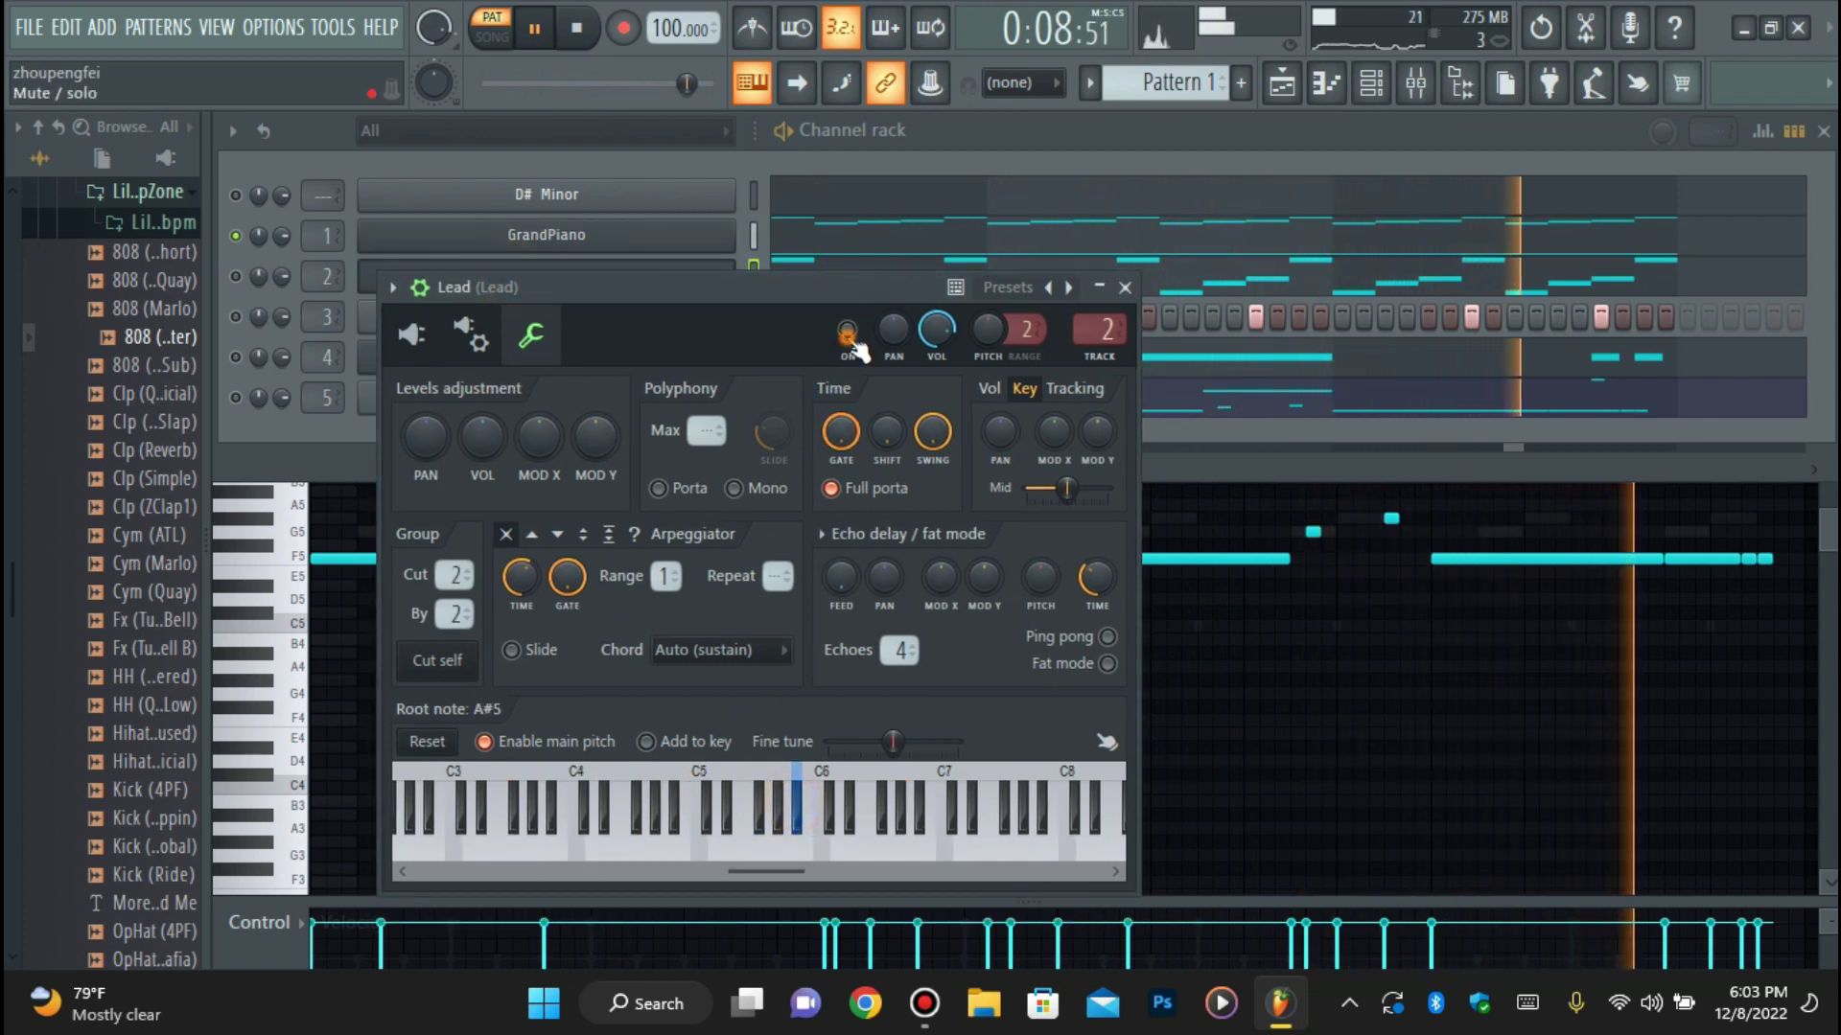
{"action": "left_click", "coordinate": [523, 253]}
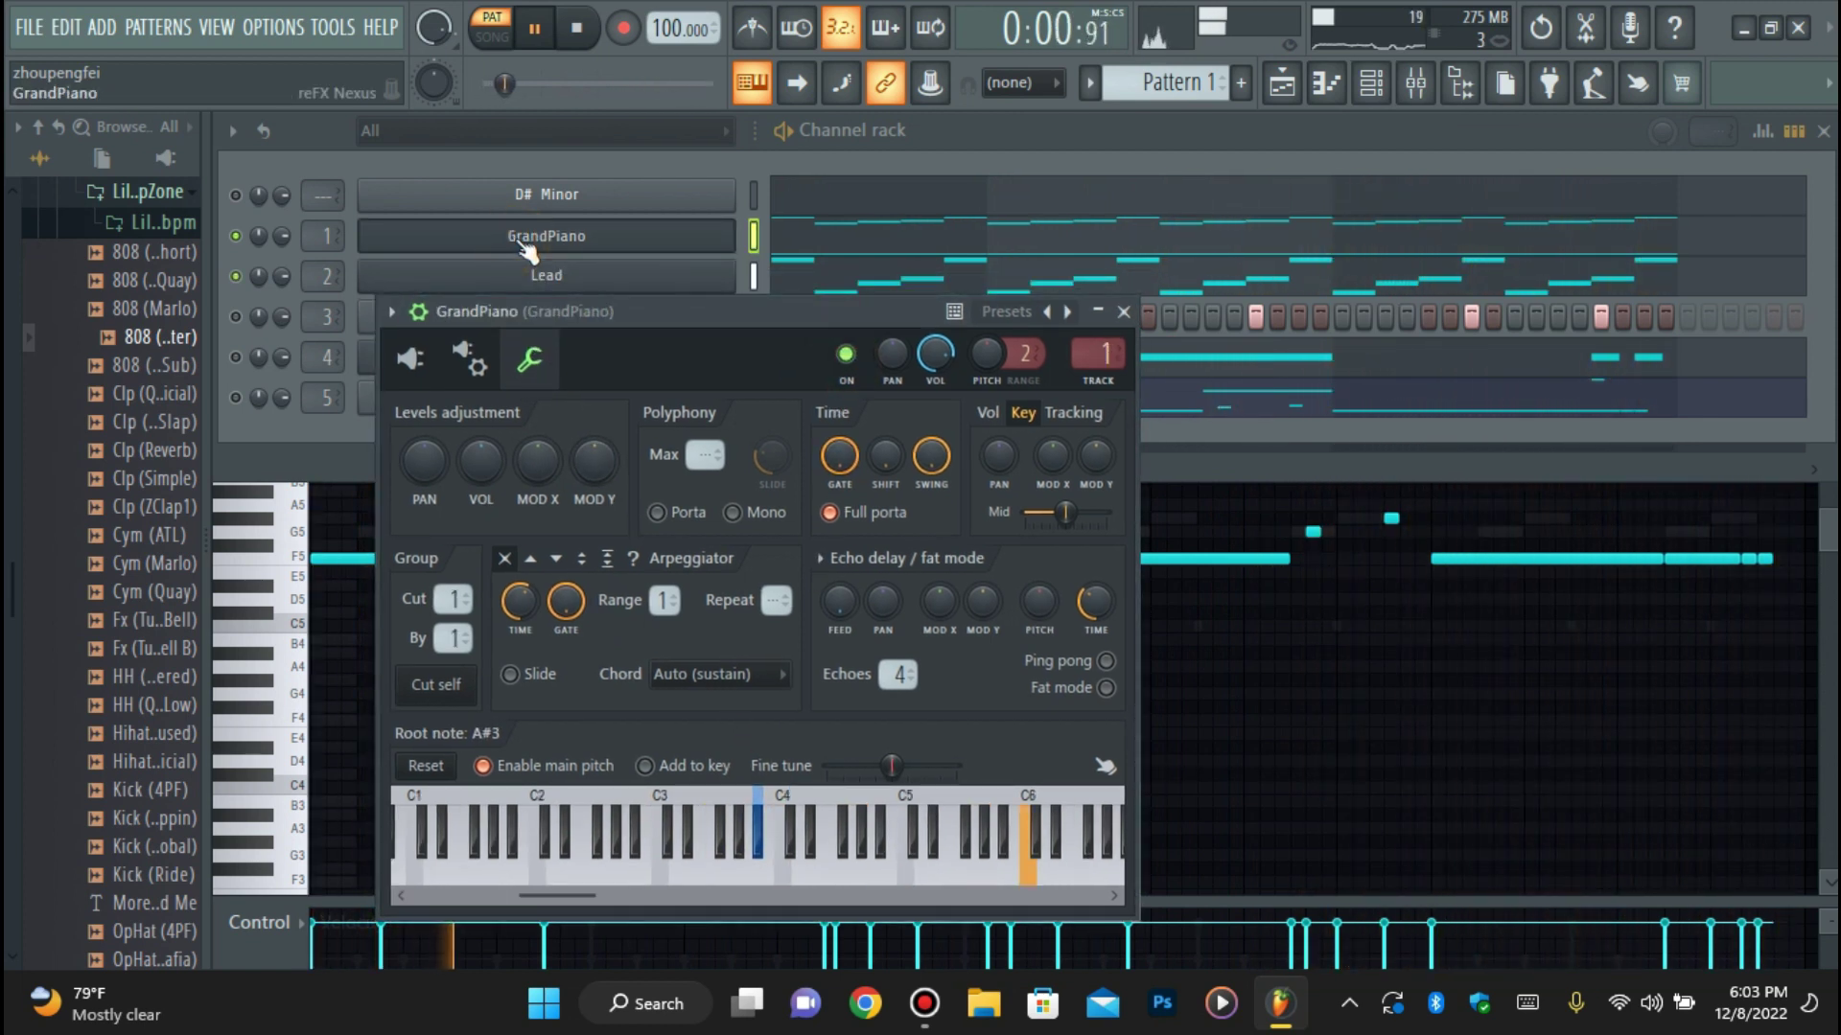
{"action": "left_click", "coordinate": [526, 251]}
{"action": "left_click", "coordinate": [537, 278]}
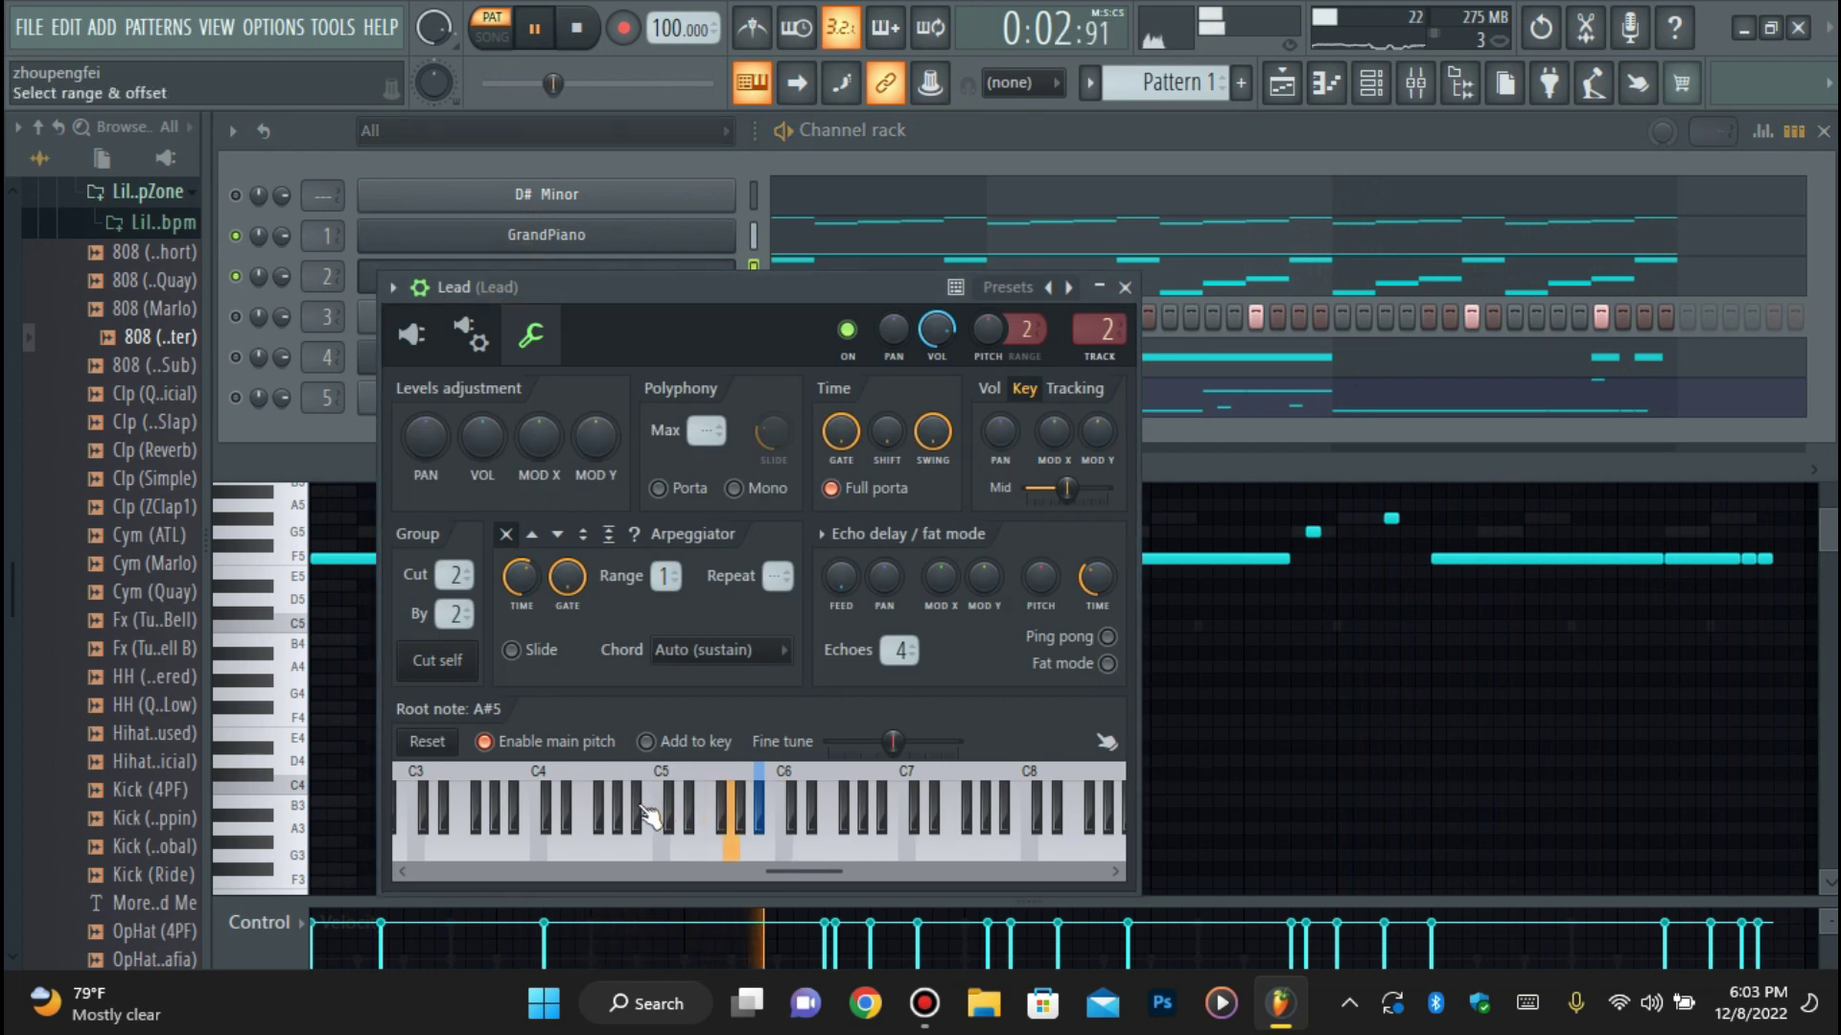
{"action": "left_click", "coordinate": [370, 279]}
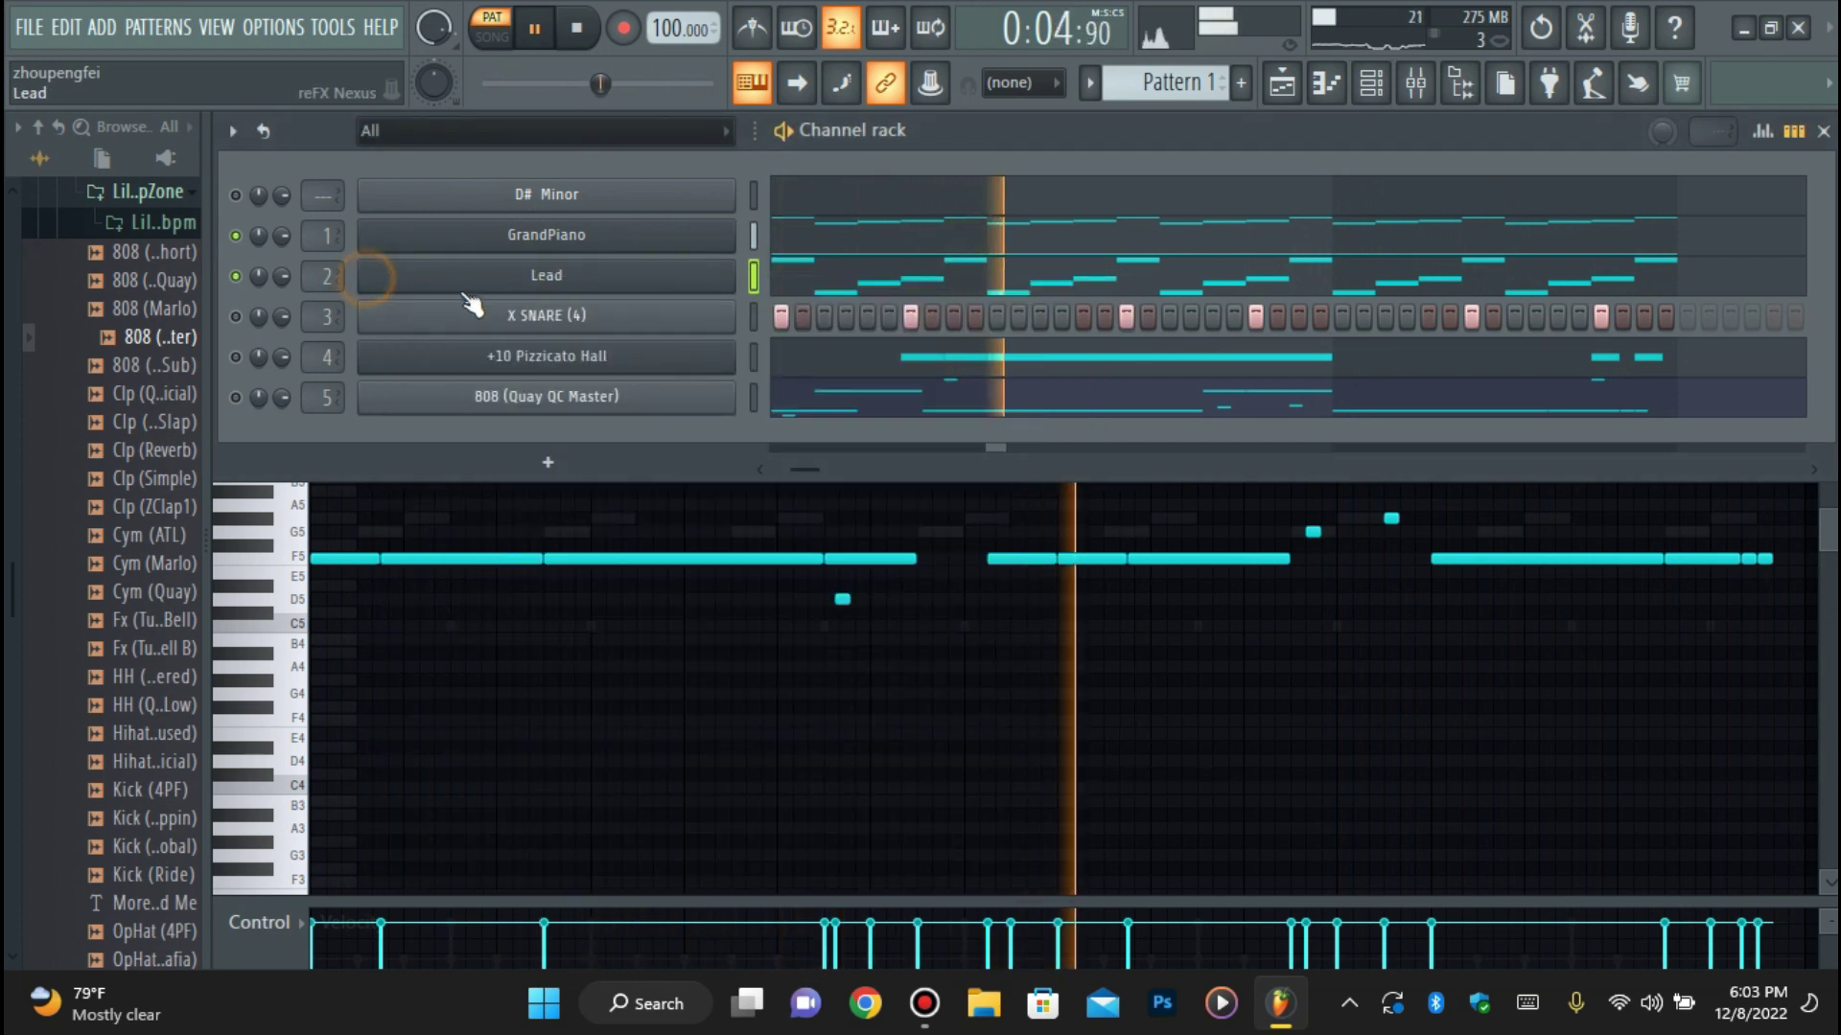
Set the +10 Pizzicato Hall channel's root note to A#4 and turn the channel back on.
{"action": "left_click", "coordinate": [514, 358]}
{"action": "right_click", "coordinate": [874, 739]}
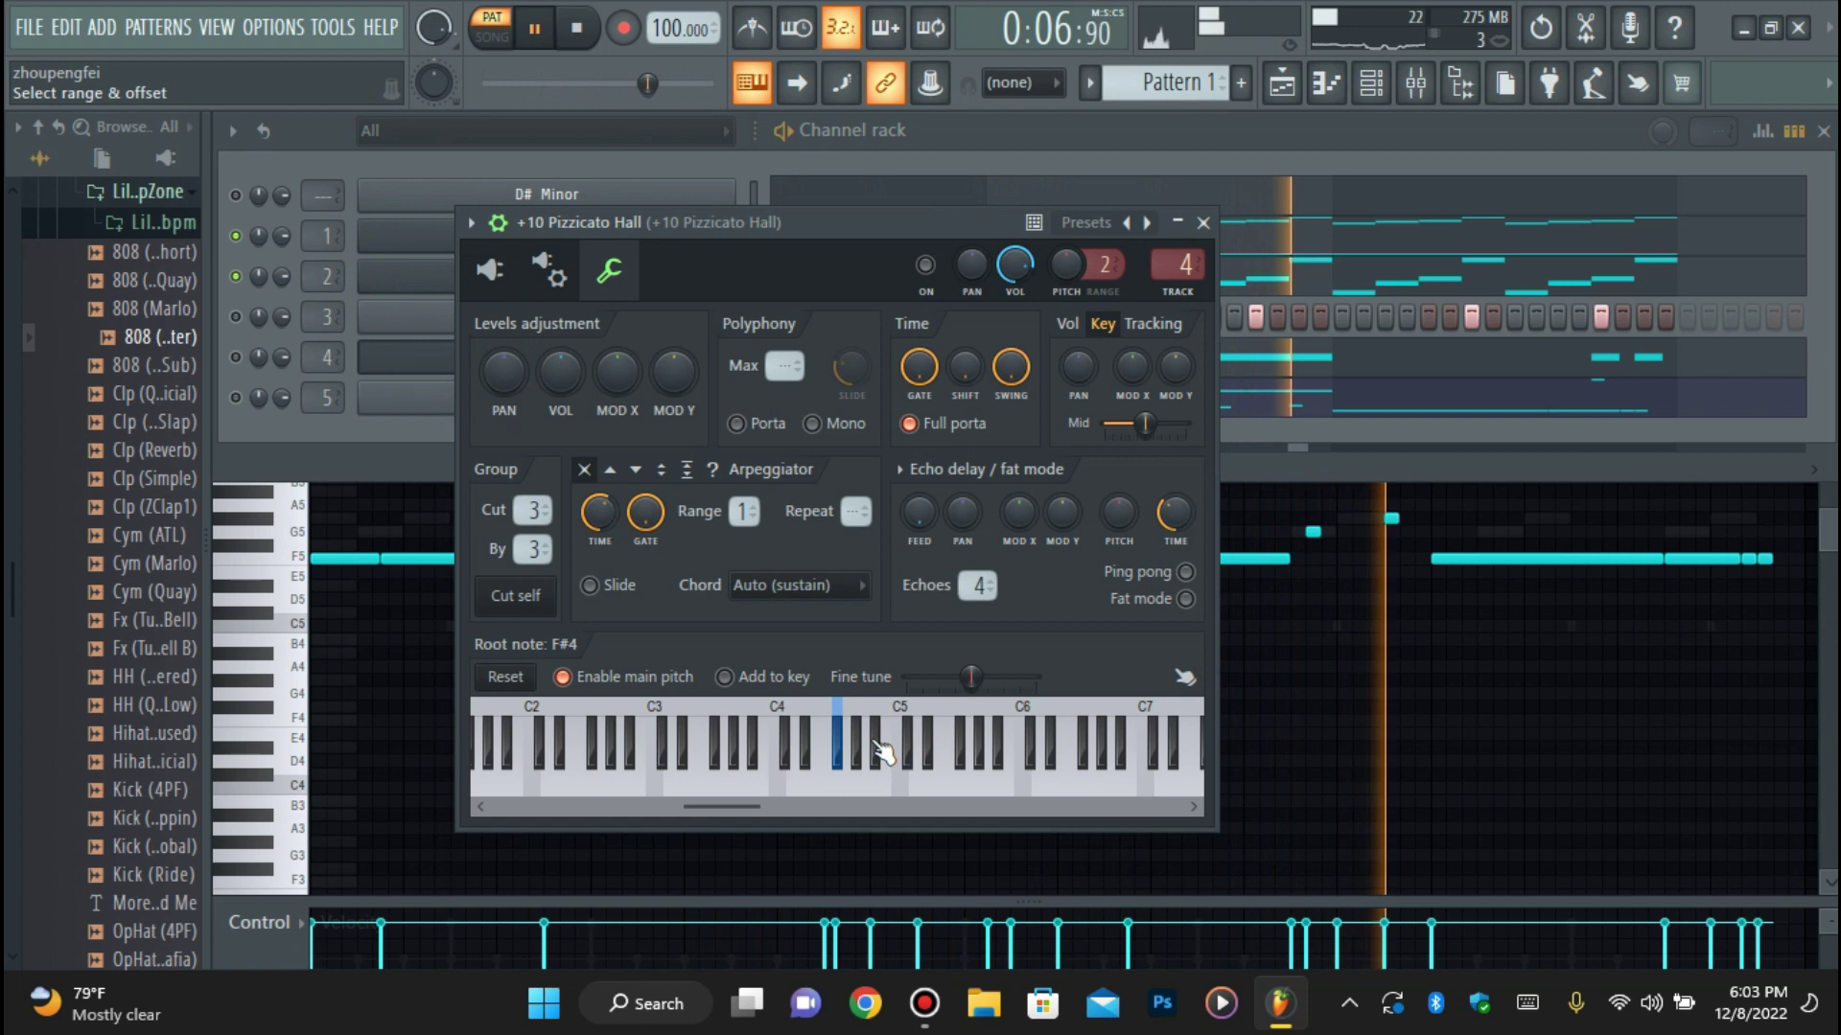
{"action": "left_click", "coordinate": [926, 266]}
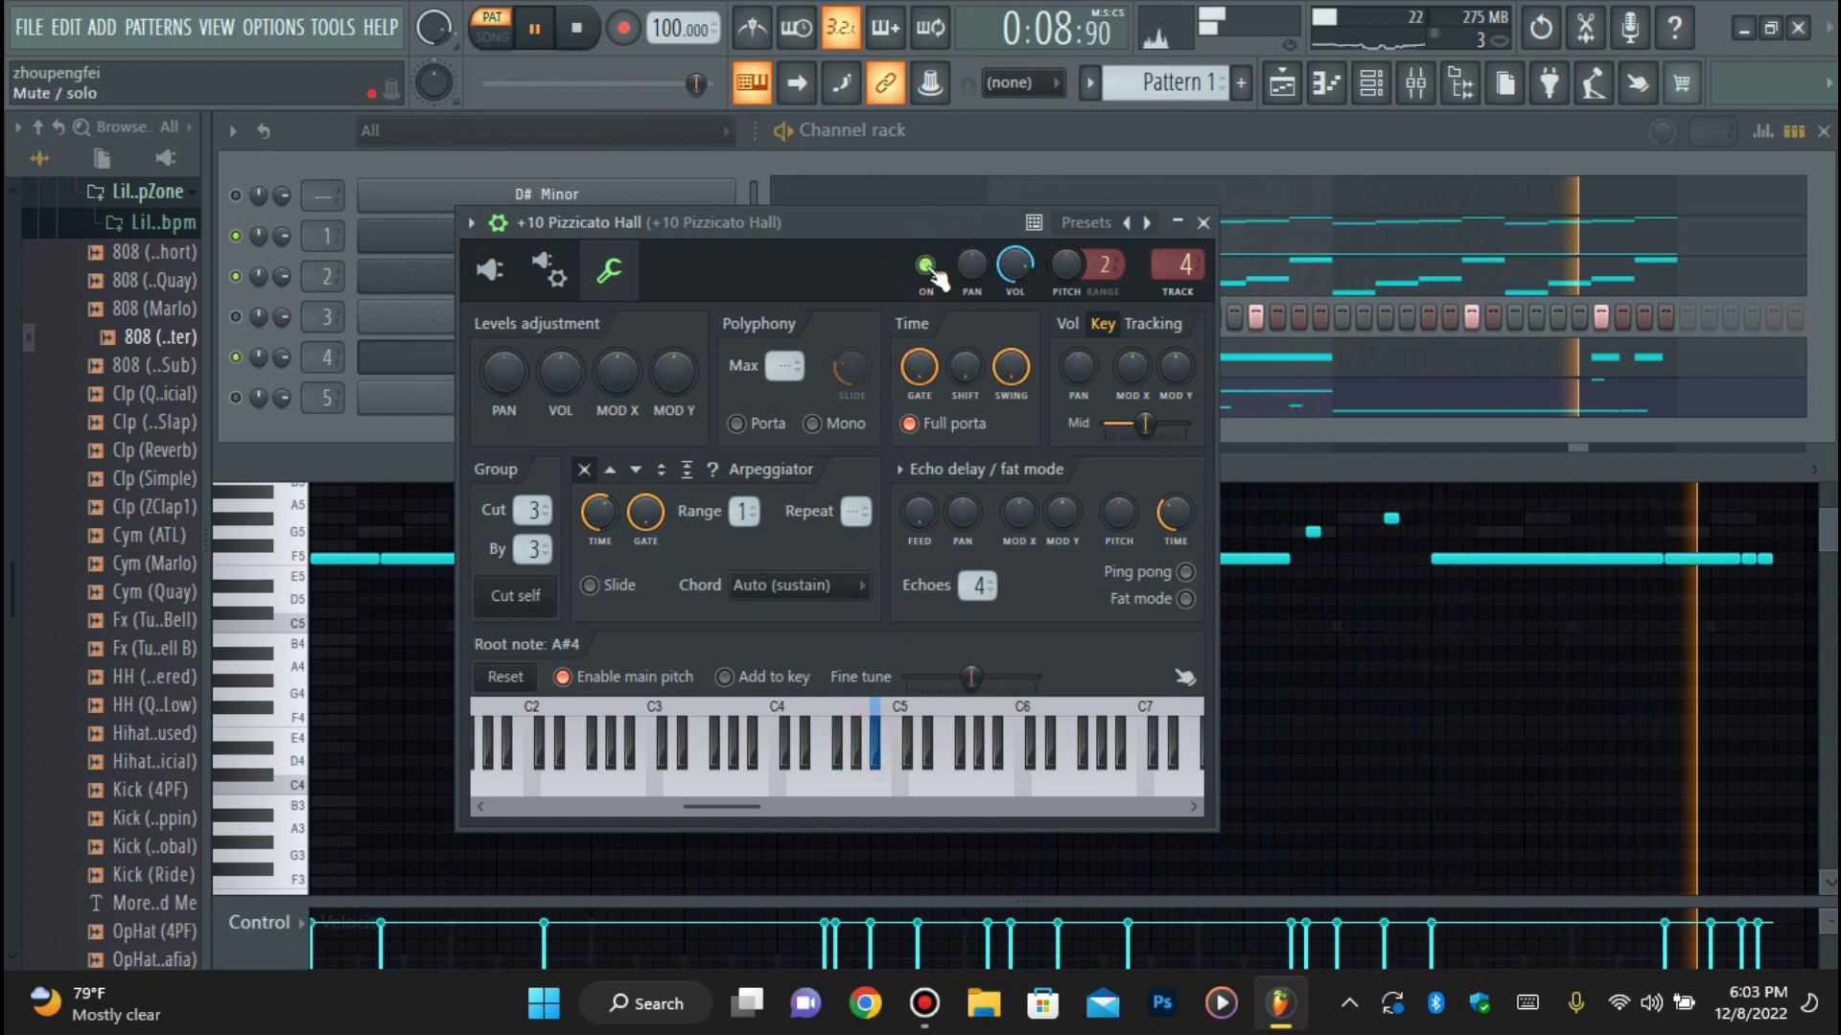
Turn the 808 channel back on and try its root note at A#5, A#4 and G#5 before setting it to D#5.
{"action": "left_click", "coordinate": [425, 372]}
{"action": "left_click", "coordinate": [479, 397]}
{"action": "left_click", "coordinate": [590, 512]}
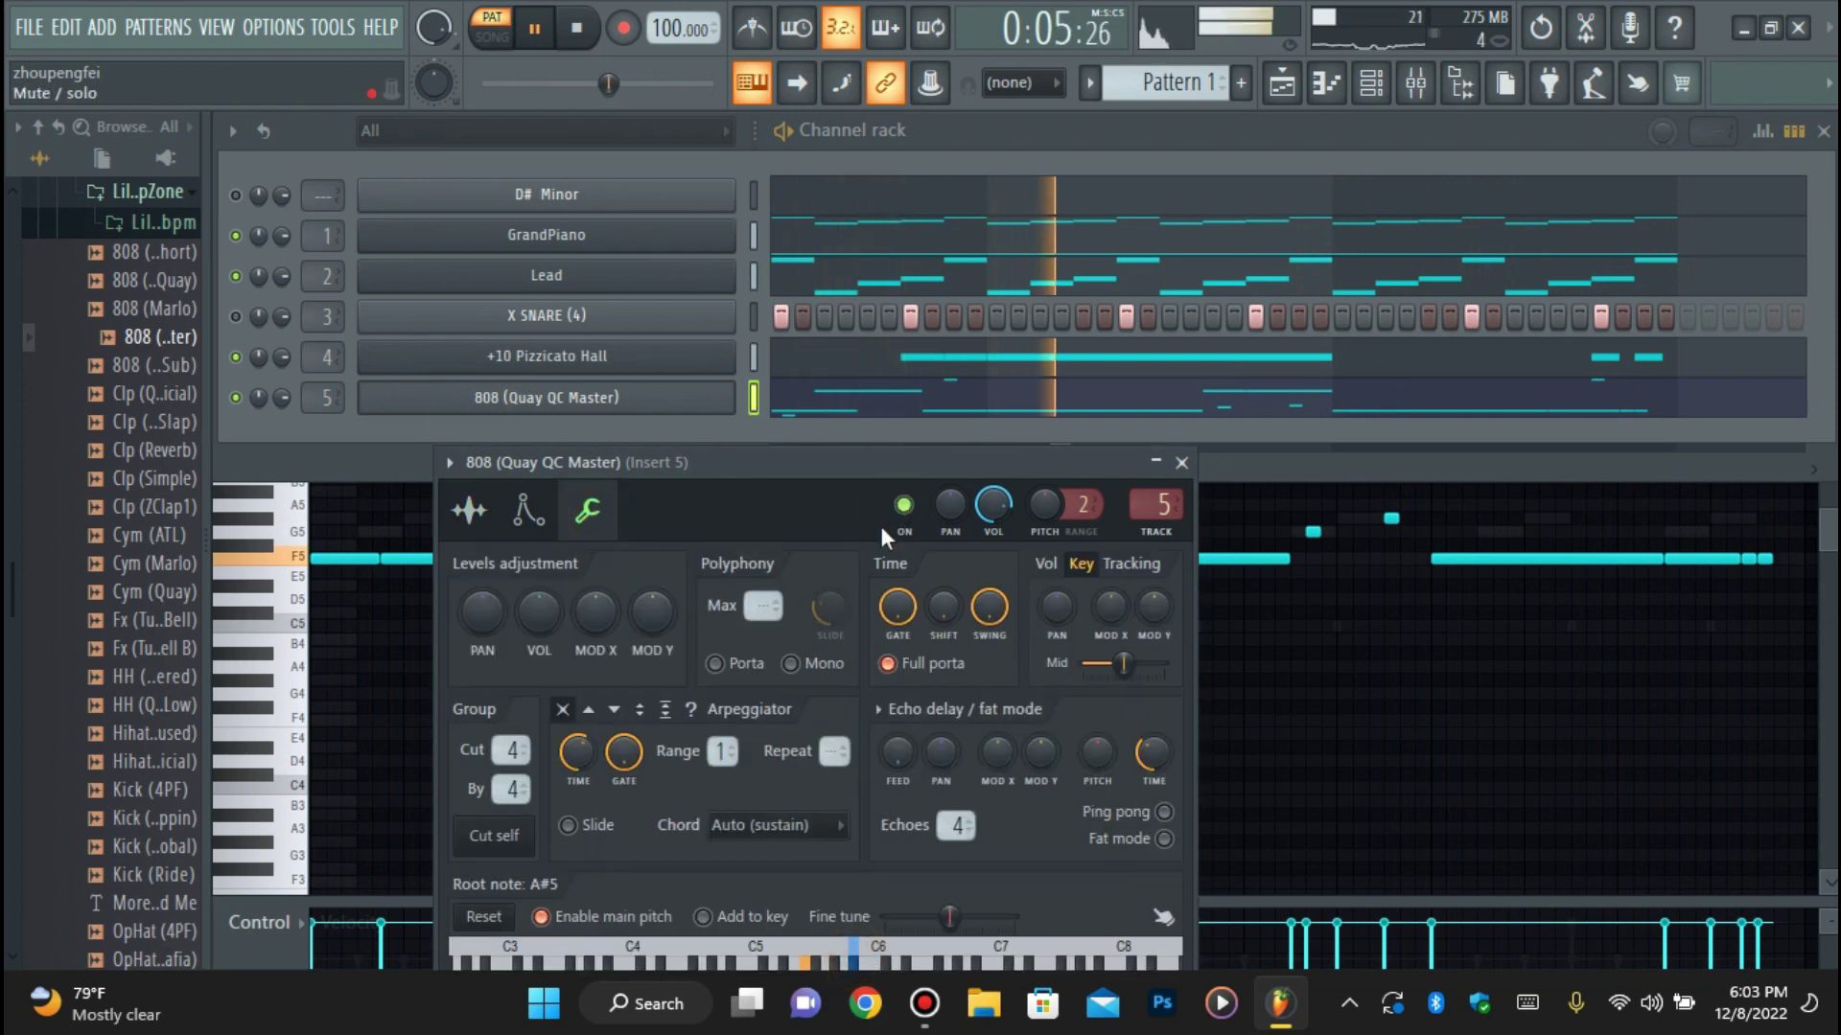
{"action": "right_click", "coordinate": [730, 958]}
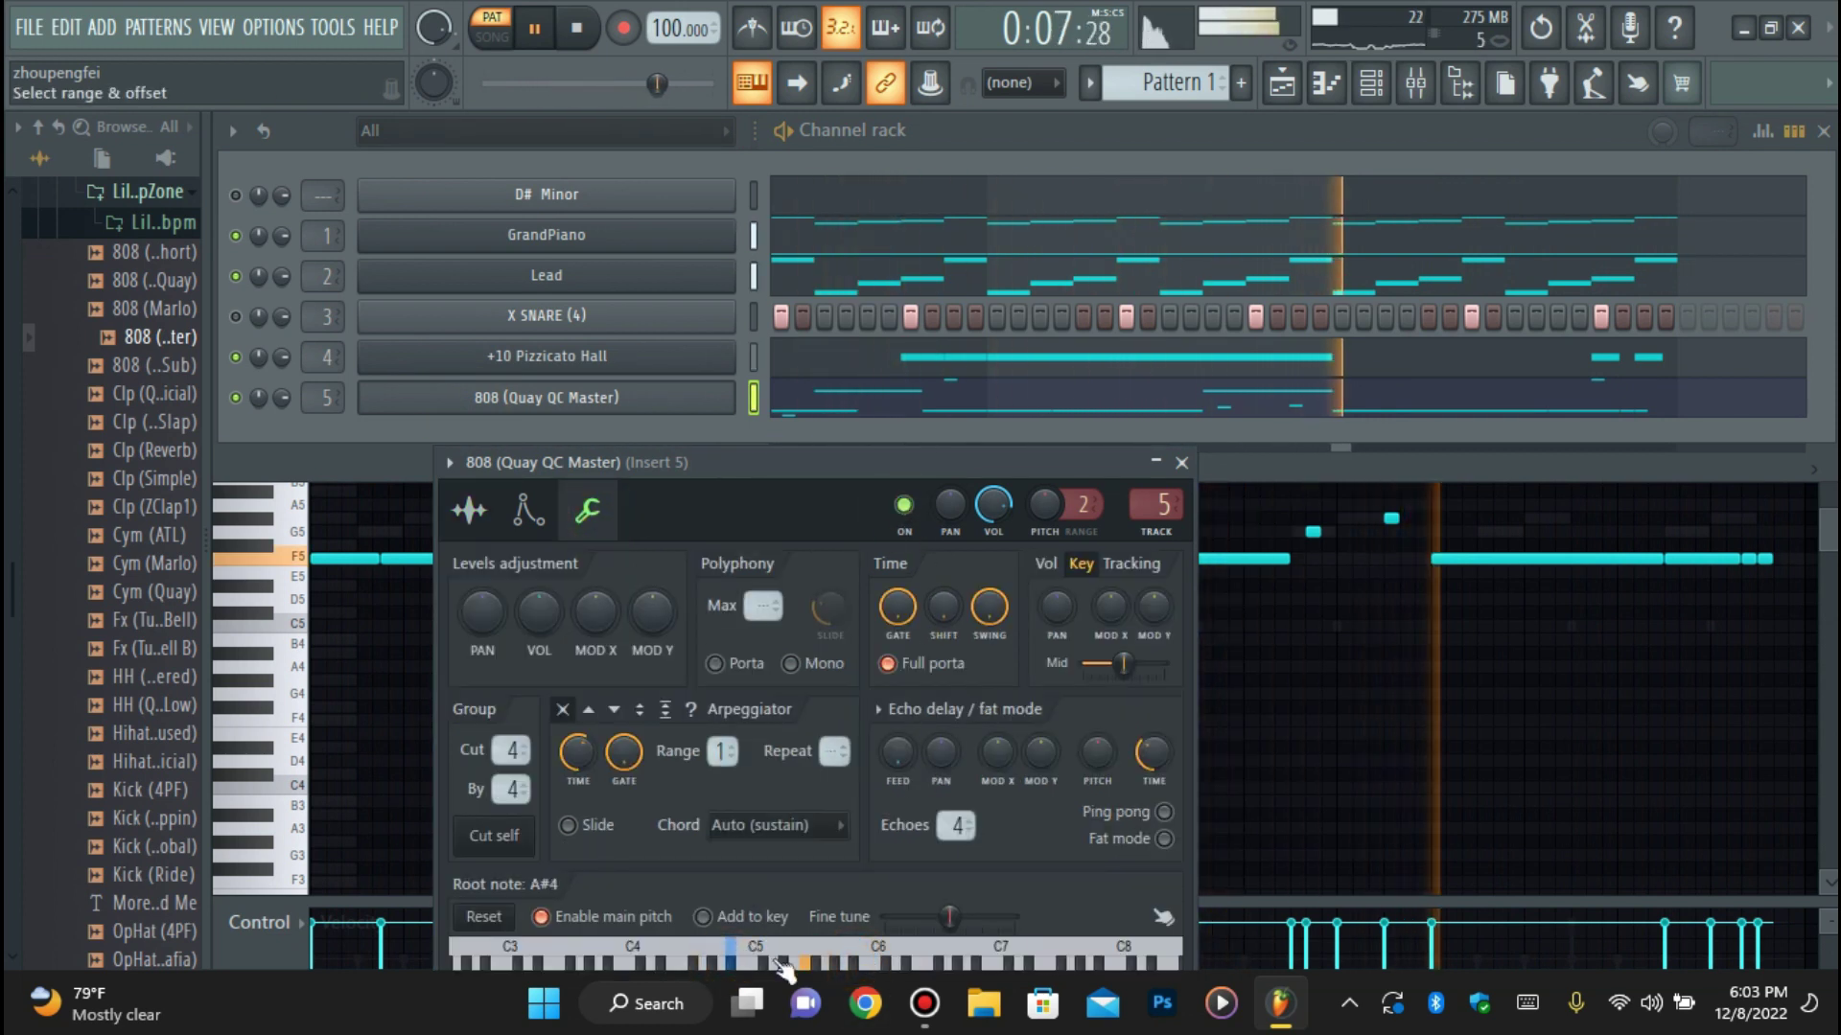
{"action": "right_click", "coordinate": [837, 958]}
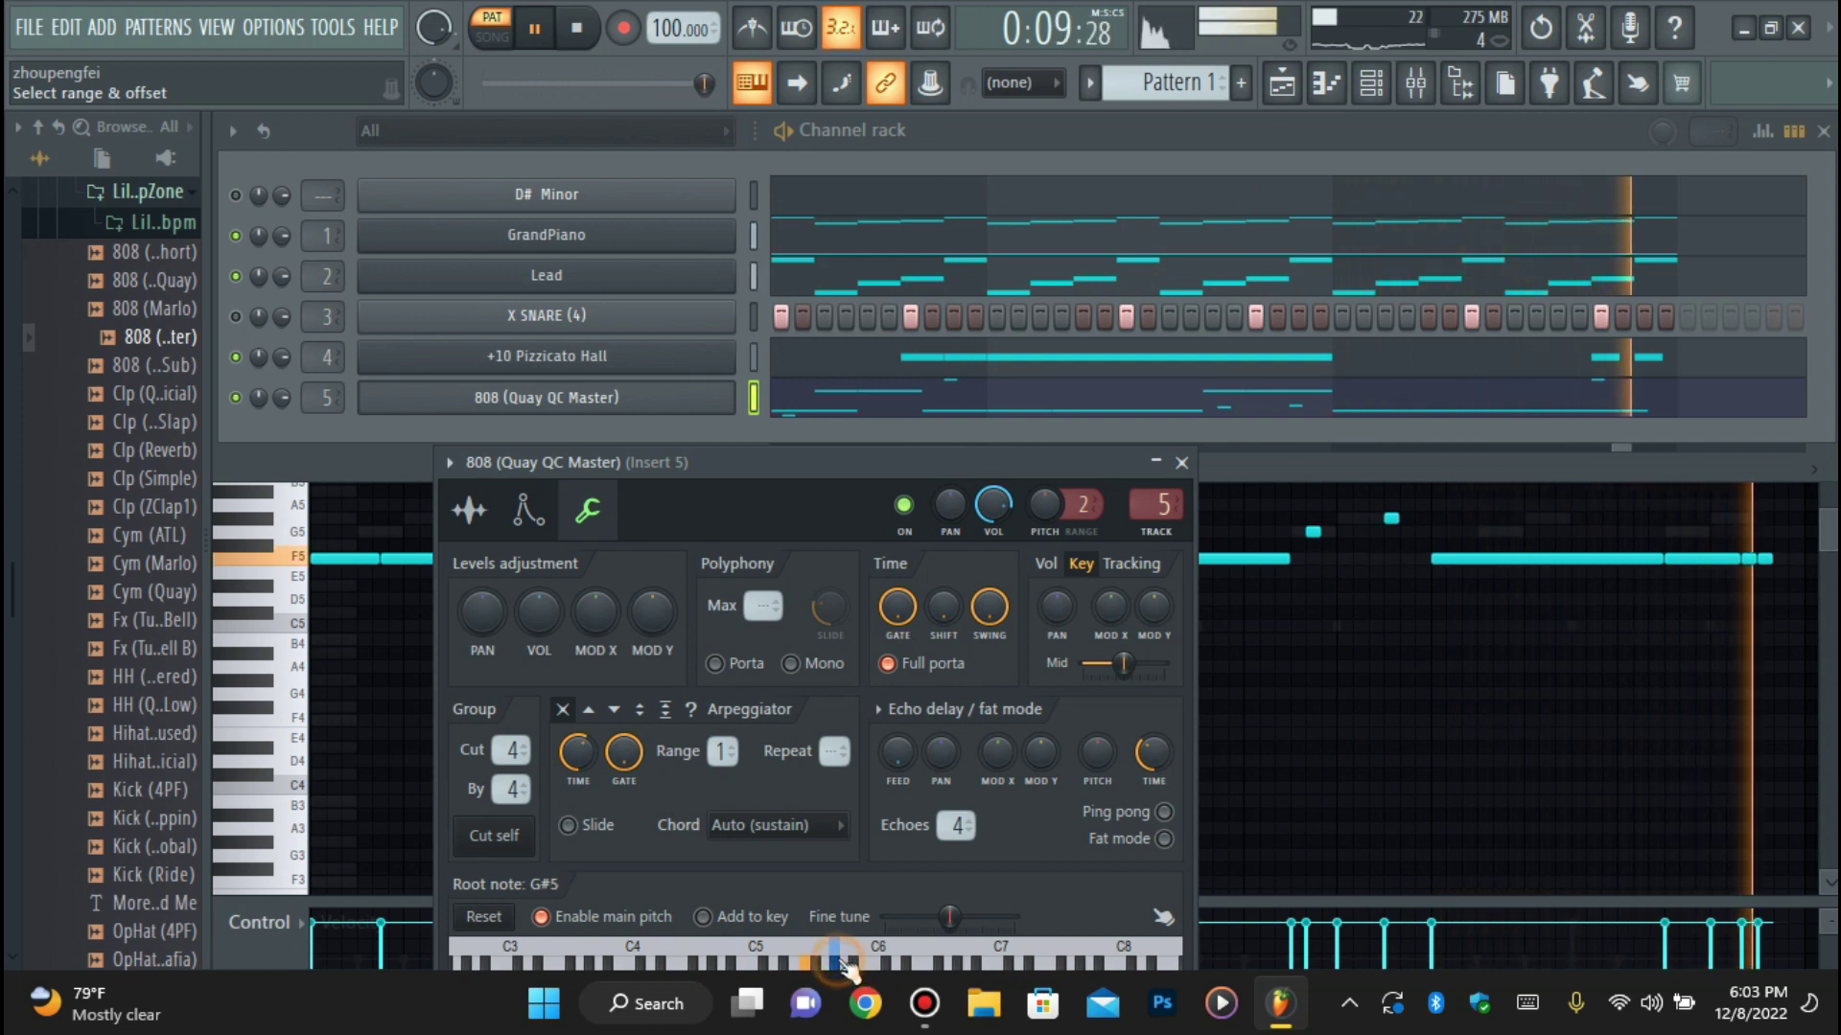
{"action": "key", "text": "space"}
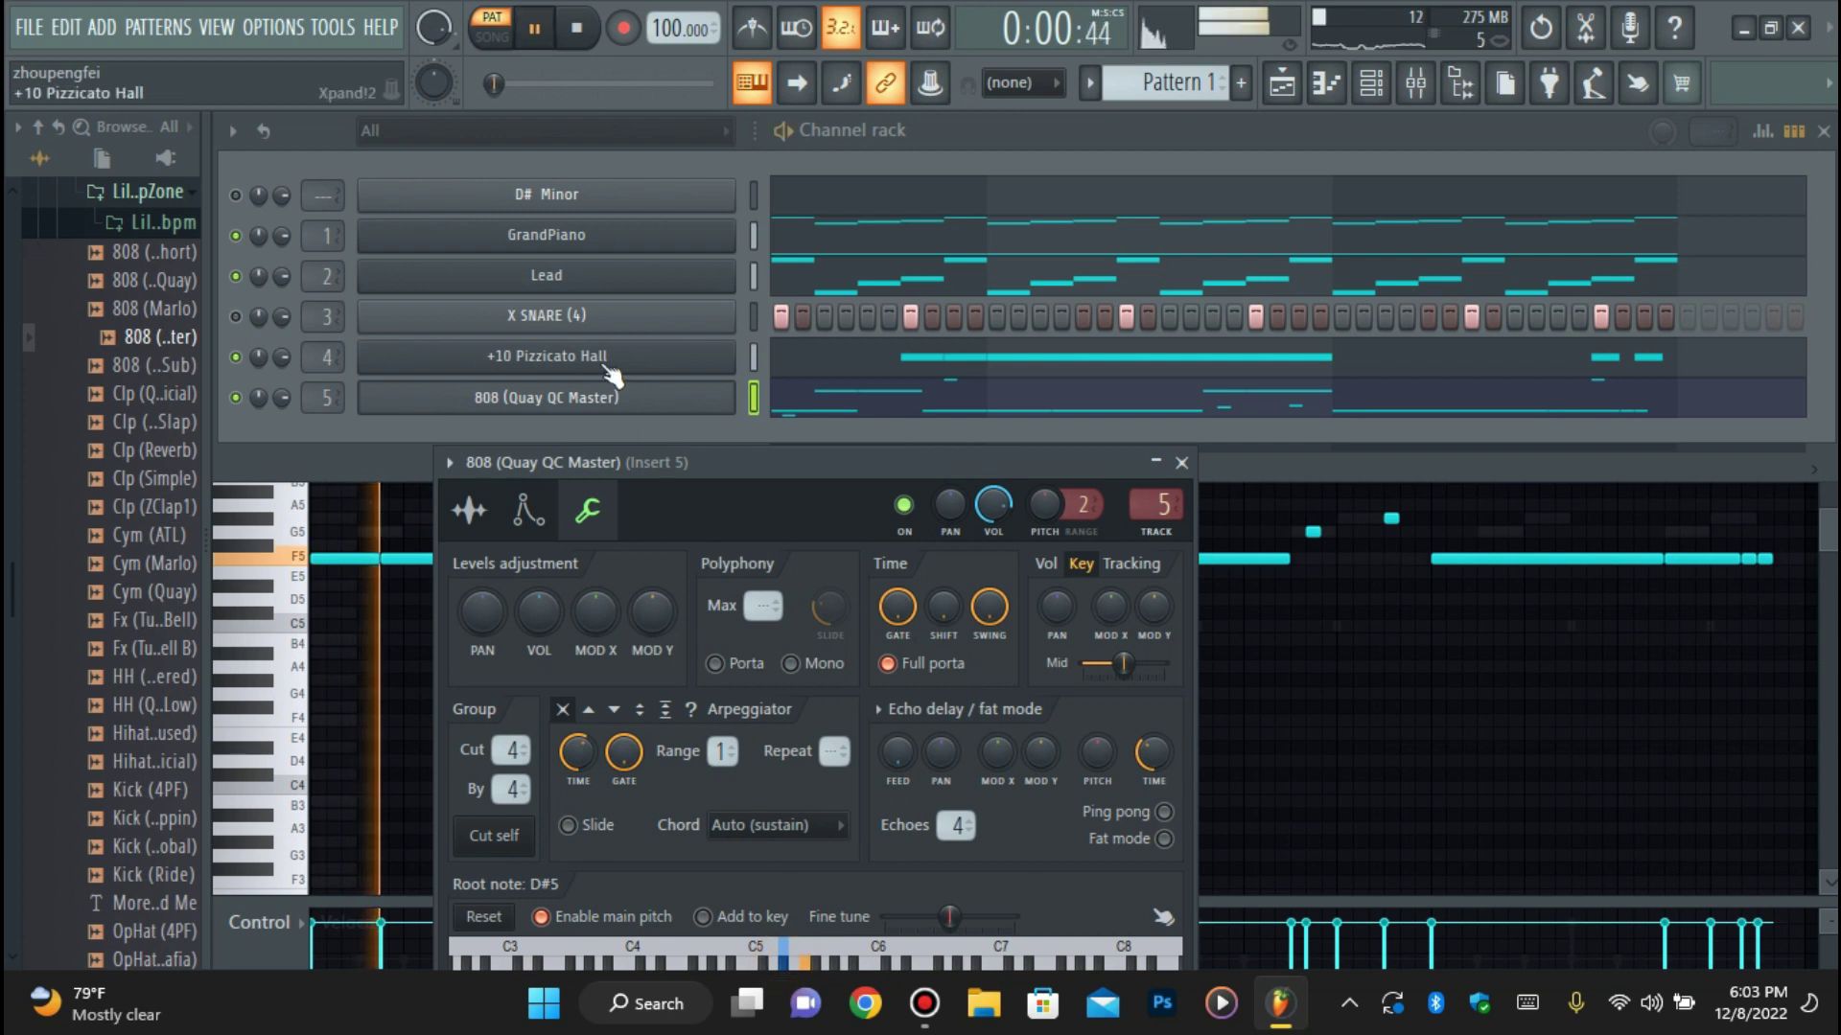
Set +10 Pizzicato Hall's root note to D#4, check the Lead and GrandPiano root notes, and play the pattern.
{"action": "left_click", "coordinate": [547, 355]}
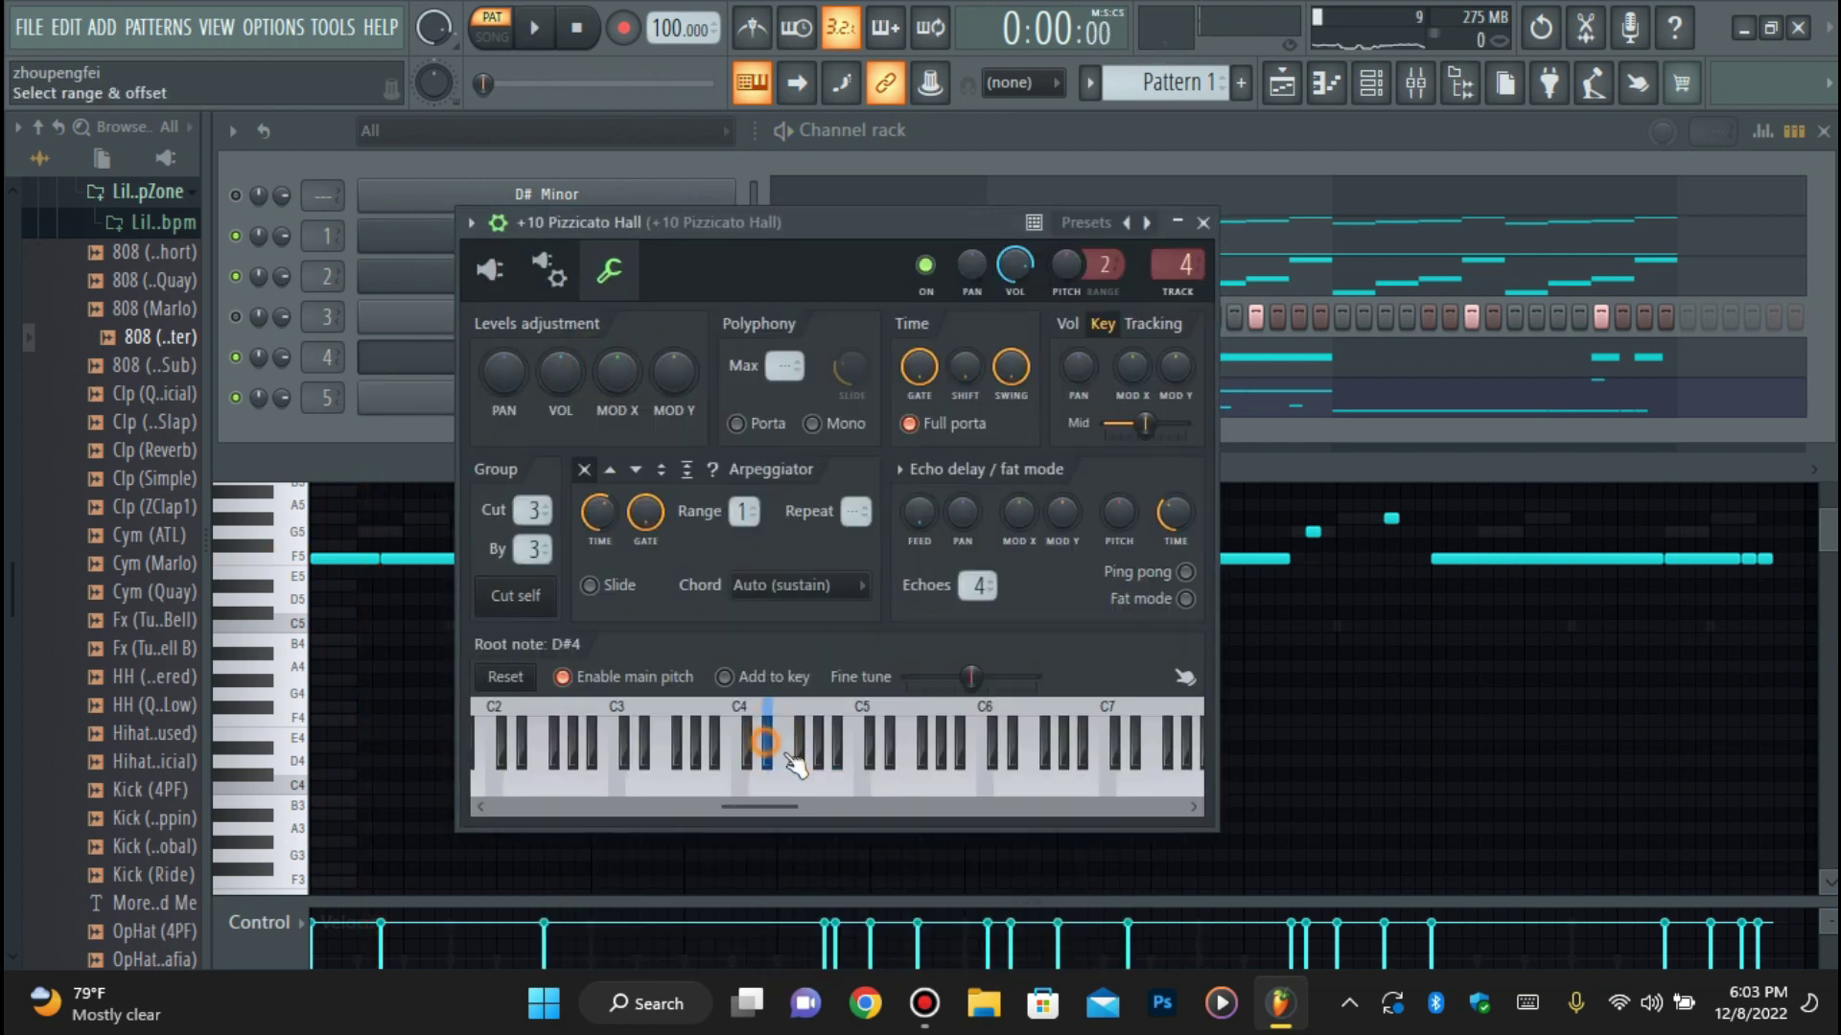
{"action": "left_click", "coordinate": [446, 360]}
{"action": "left_click", "coordinate": [440, 278]}
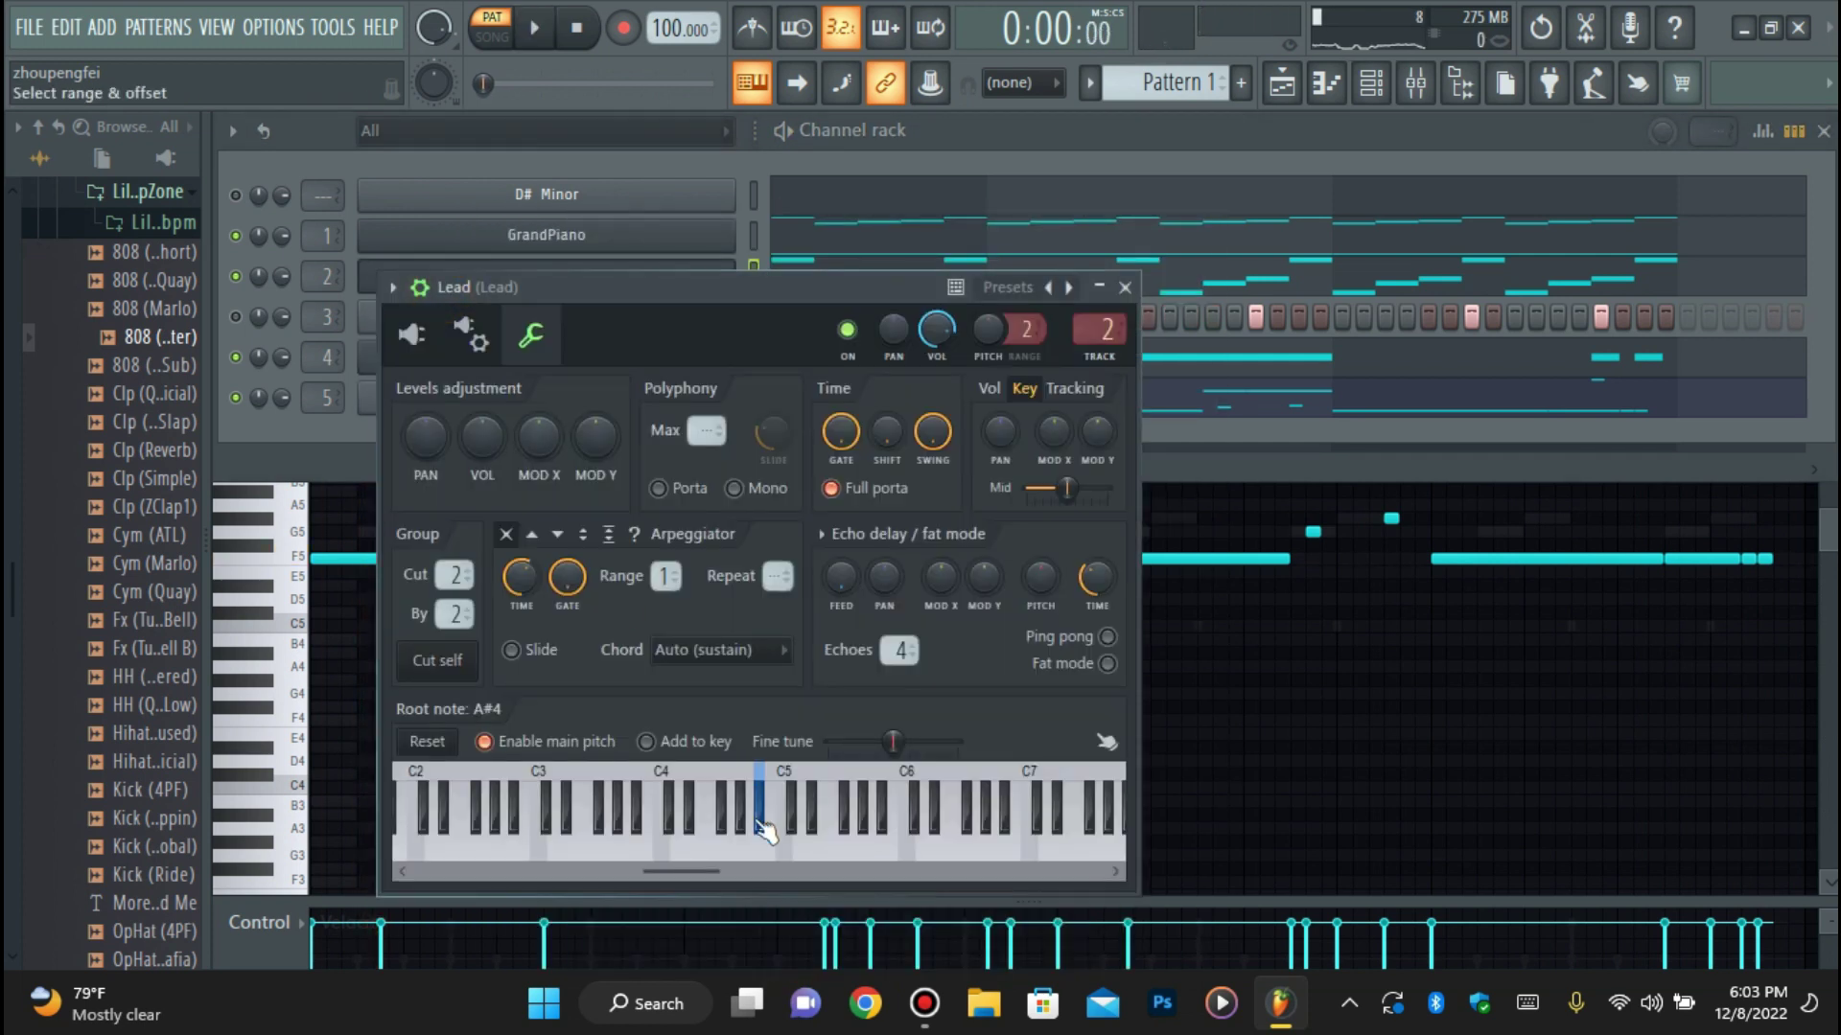
{"action": "left_click", "coordinate": [540, 245]}
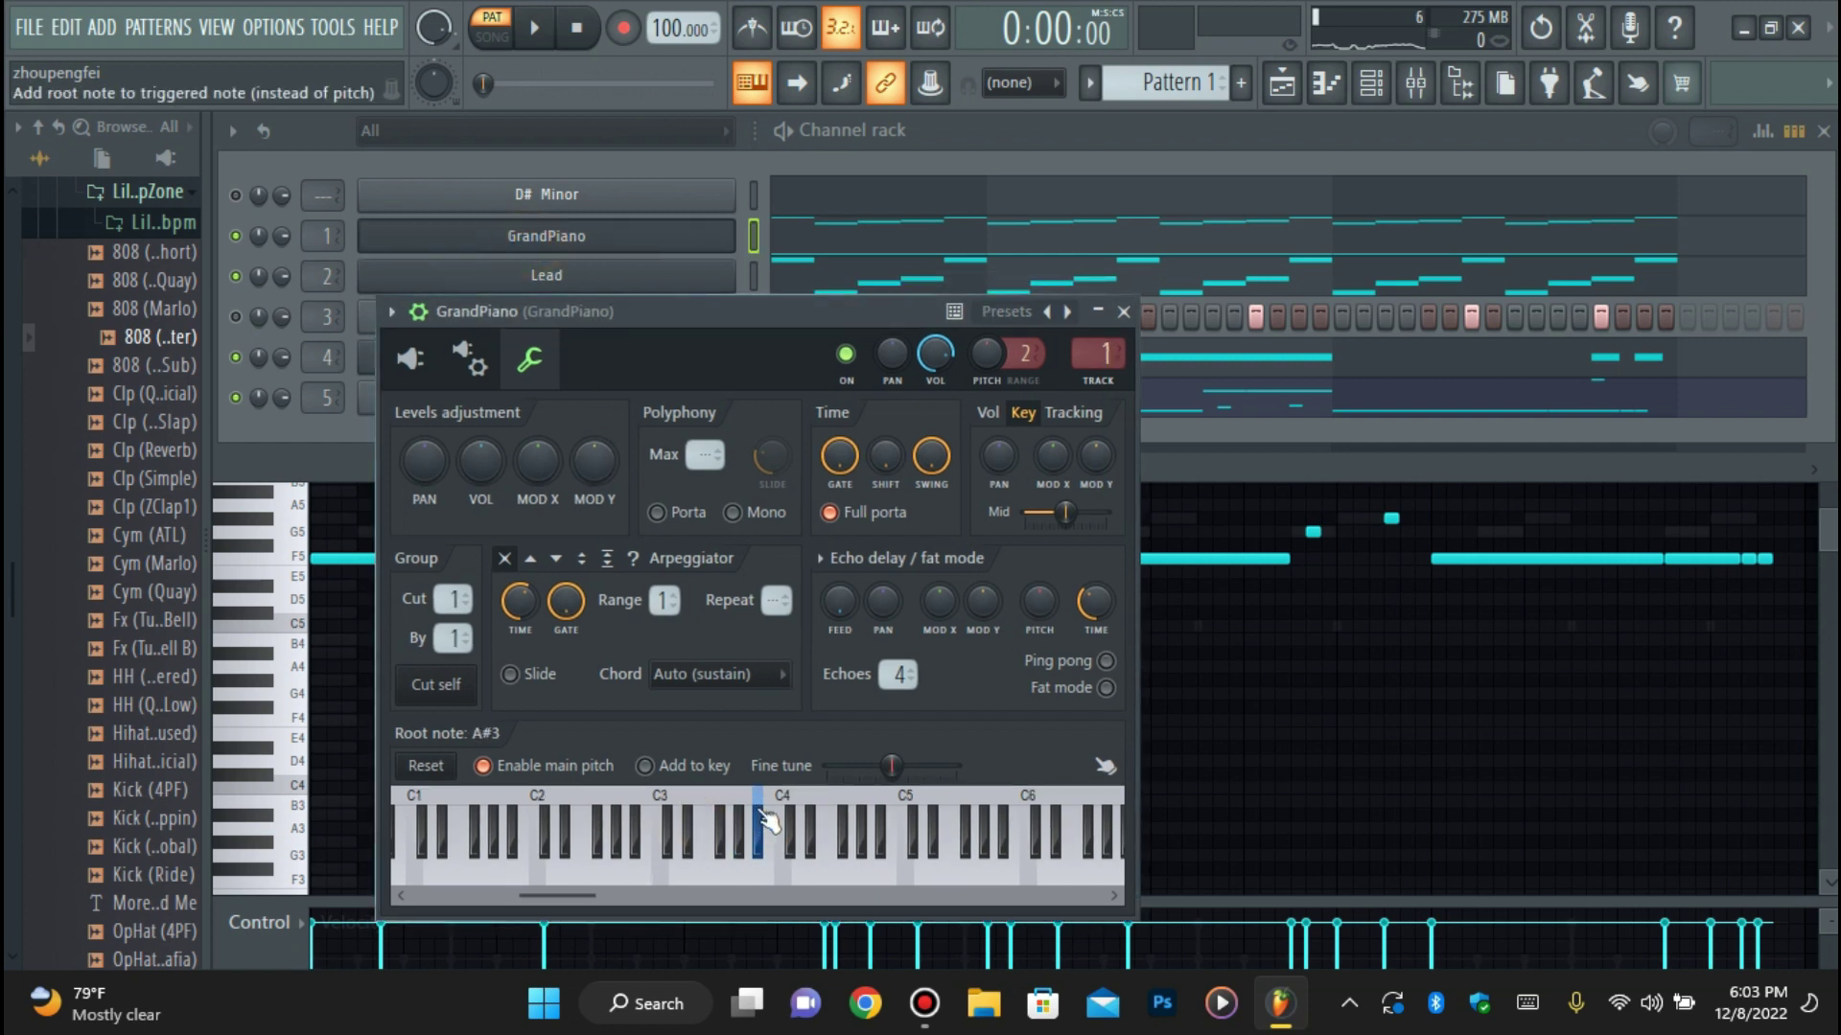
{"action": "key", "text": "space"}
{"action": "left_click", "coordinate": [546, 235]}
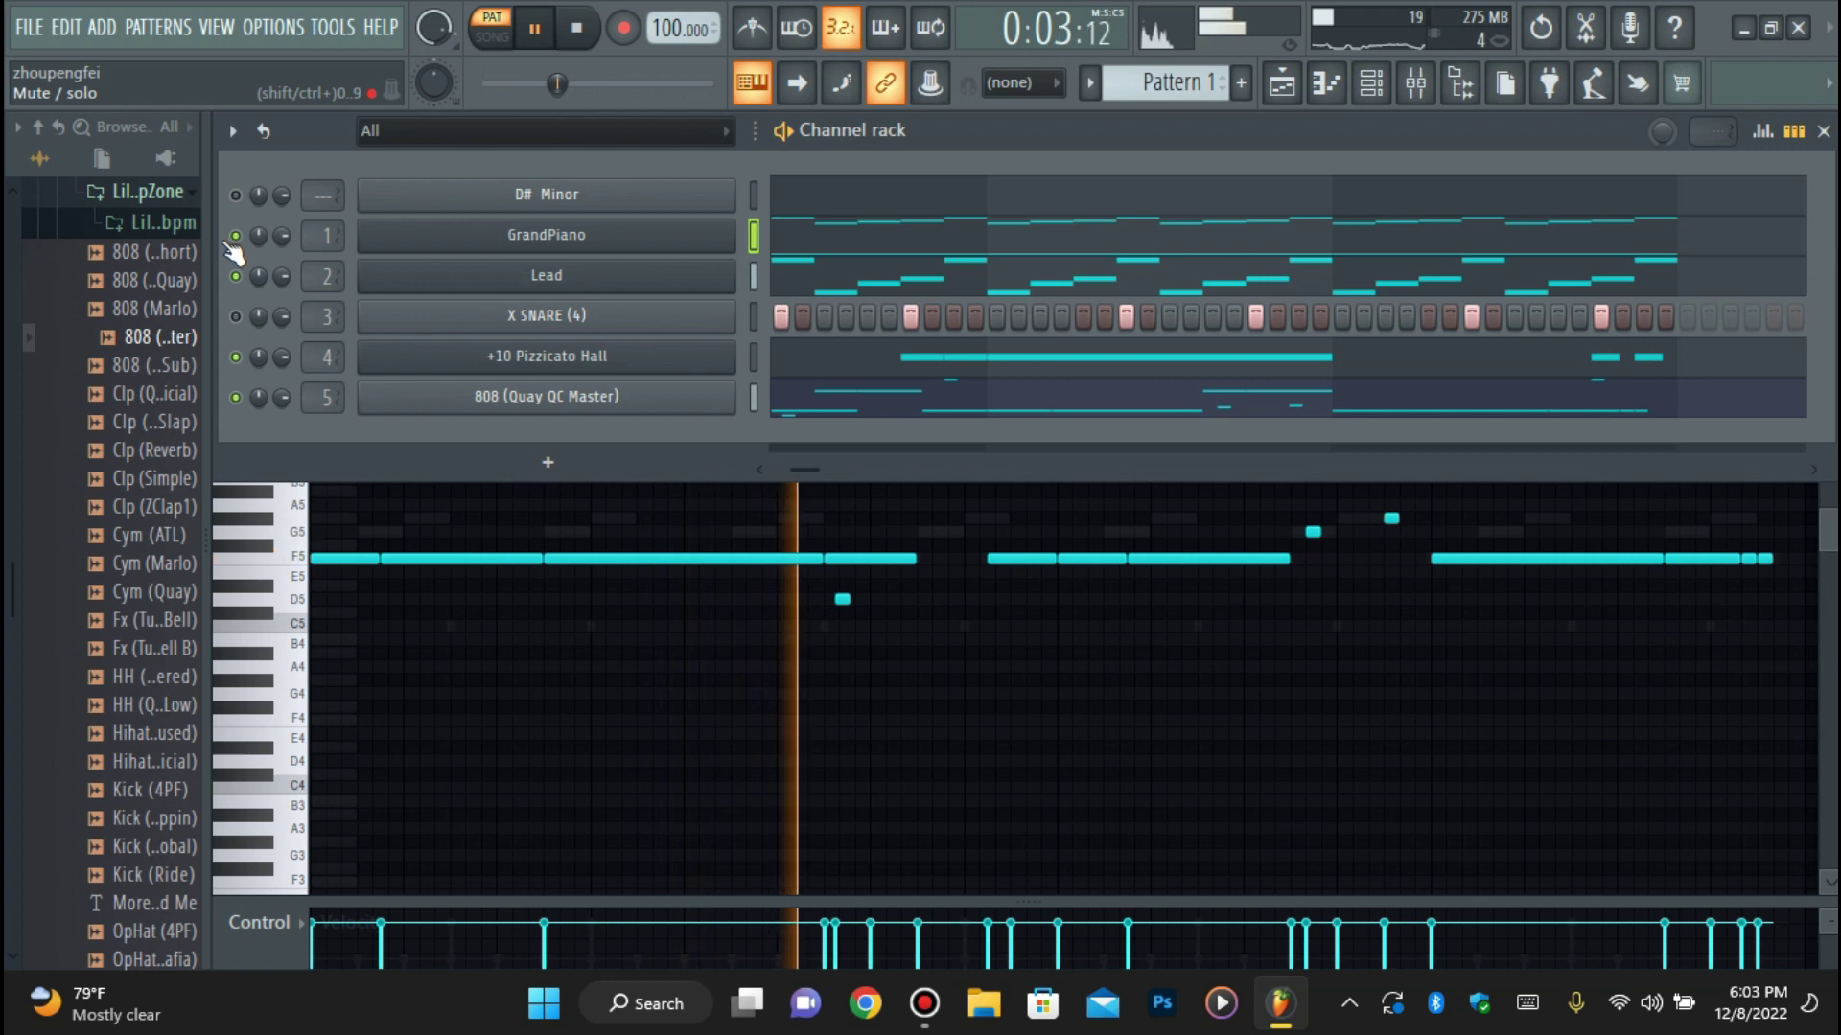
Turn the X SNARE (4) and D# Minor channels back on and collapse the Lil Baby 4PF Kit_TrapZone folder.
{"action": "left_click", "coordinate": [236, 315]}
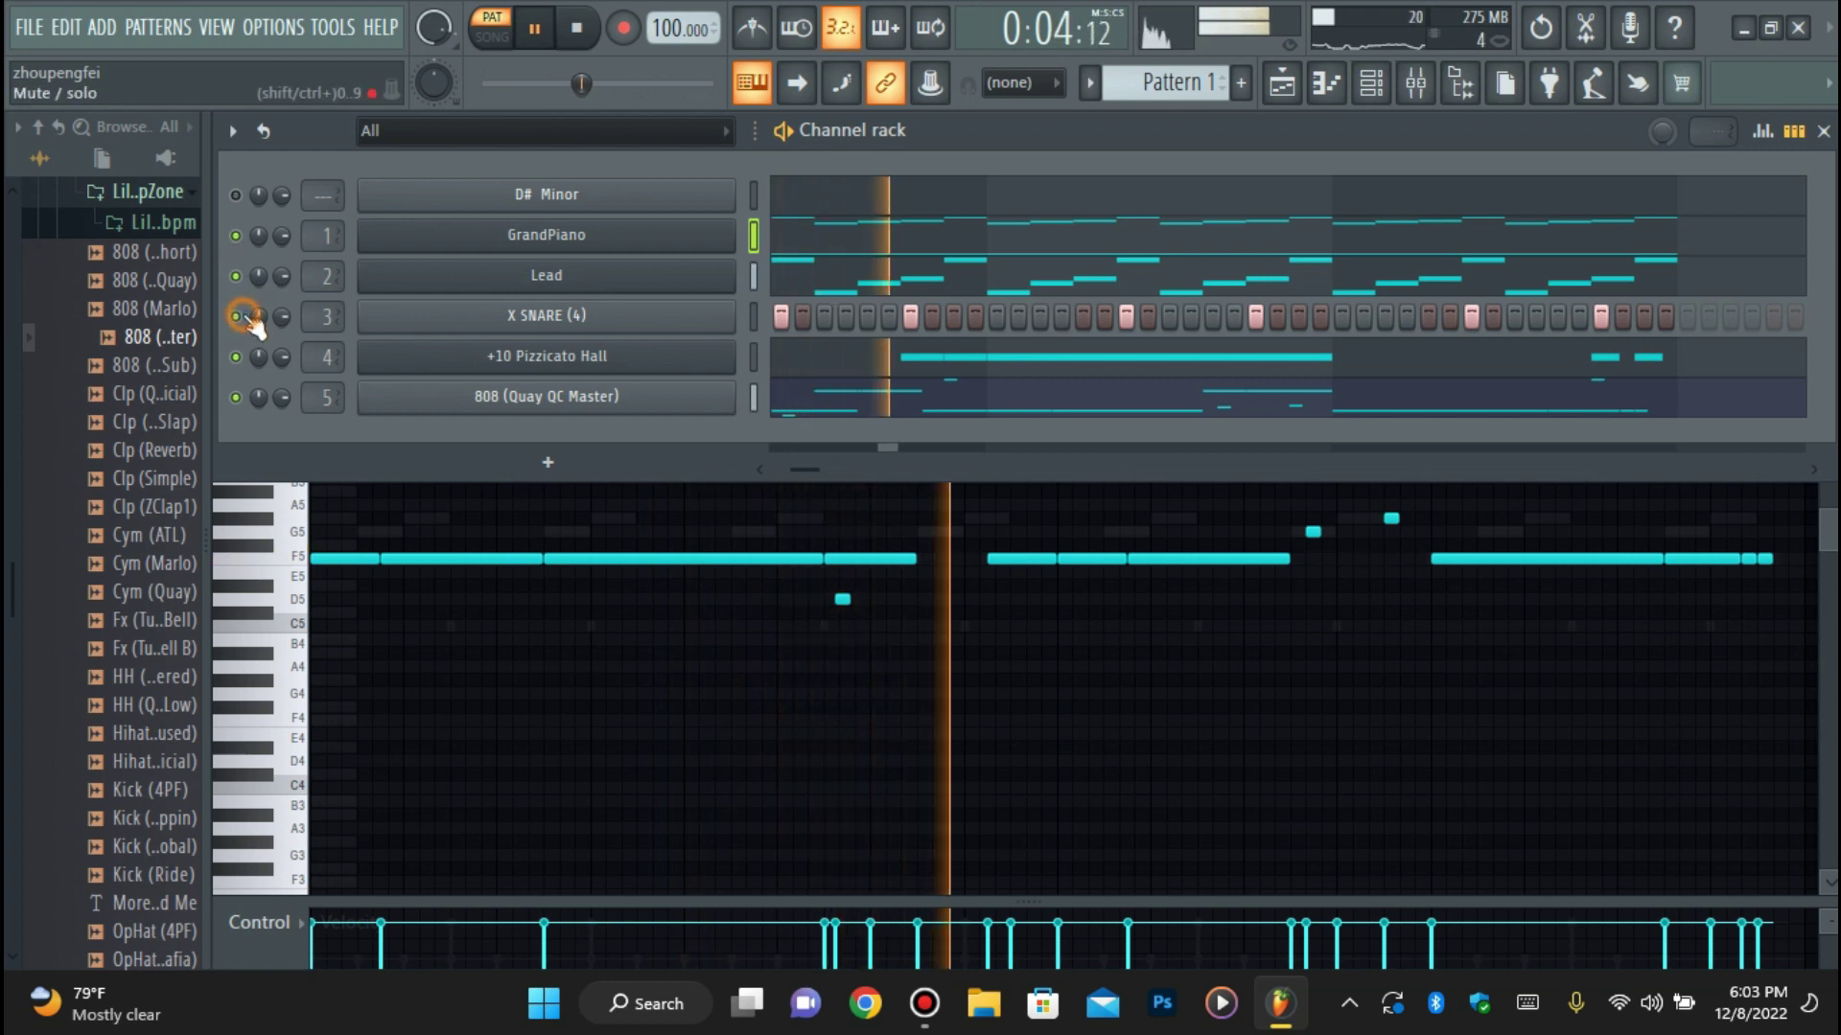
{"action": "left_click", "coordinate": [795, 469]}
{"action": "scroll", "coordinate": [143, 240], "scroll_direction": "up", "scroll_amount": 2}
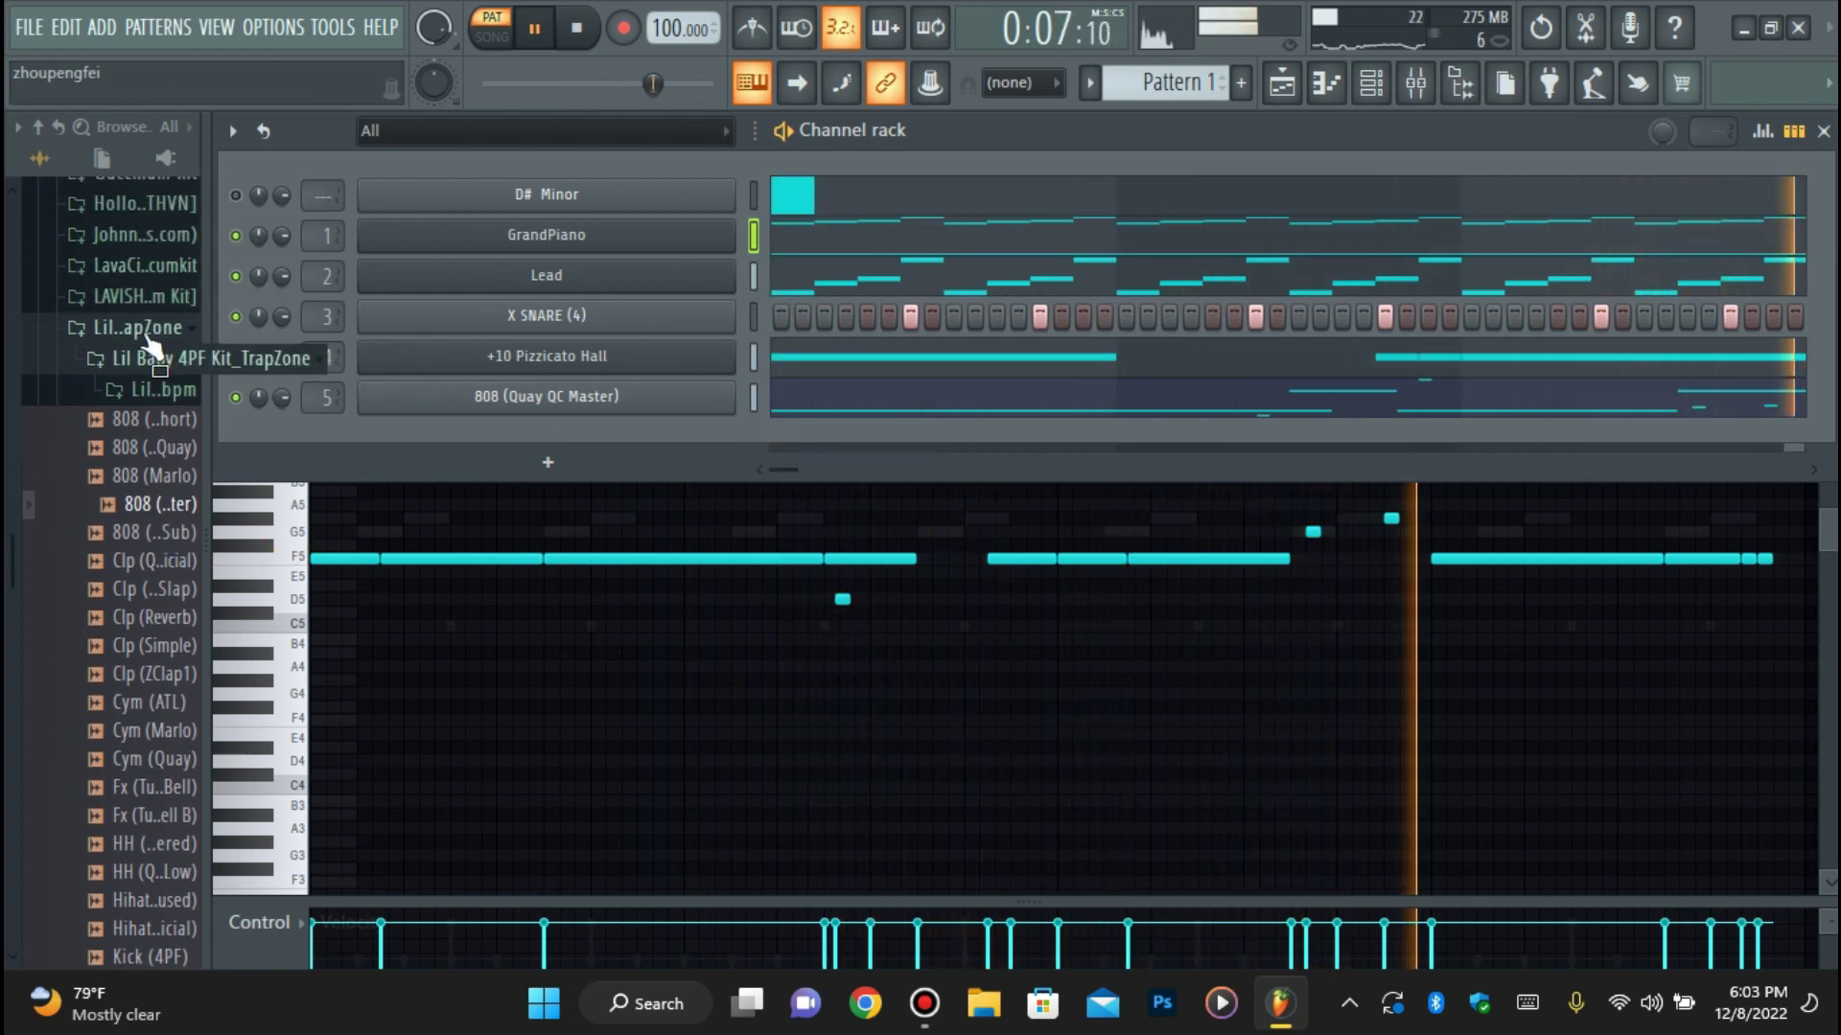
{"action": "left_click", "coordinate": [148, 331]}
{"action": "right_click", "coordinate": [234, 236]}
{"action": "left_click", "coordinate": [251, 252]}
{"action": "right_click", "coordinate": [235, 238]}
{"action": "left_click", "coordinate": [251, 251]}
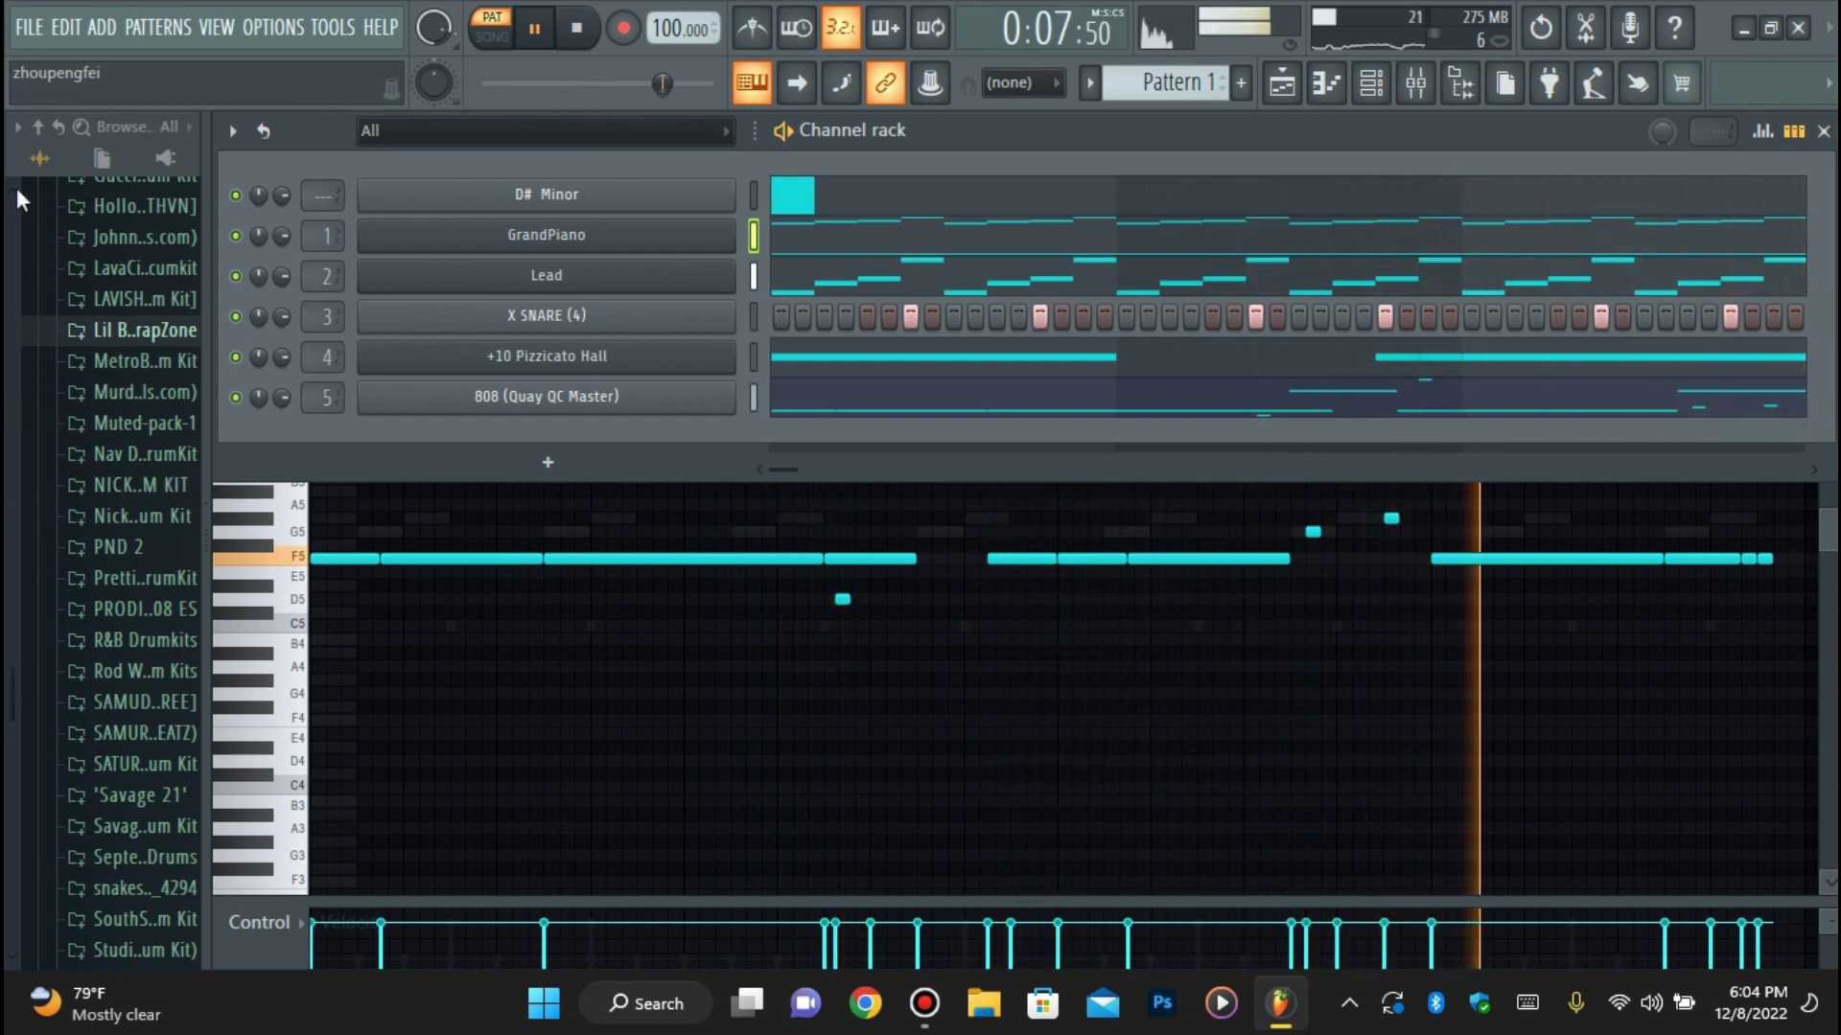
Start saving the project and choose the Documents > FL Studio > Projects > 2022 Projects > Dancehall Riddim Instrumentals folder.
{"action": "left_click", "coordinate": [26, 31]}
{"action": "left_click", "coordinate": [57, 153]}
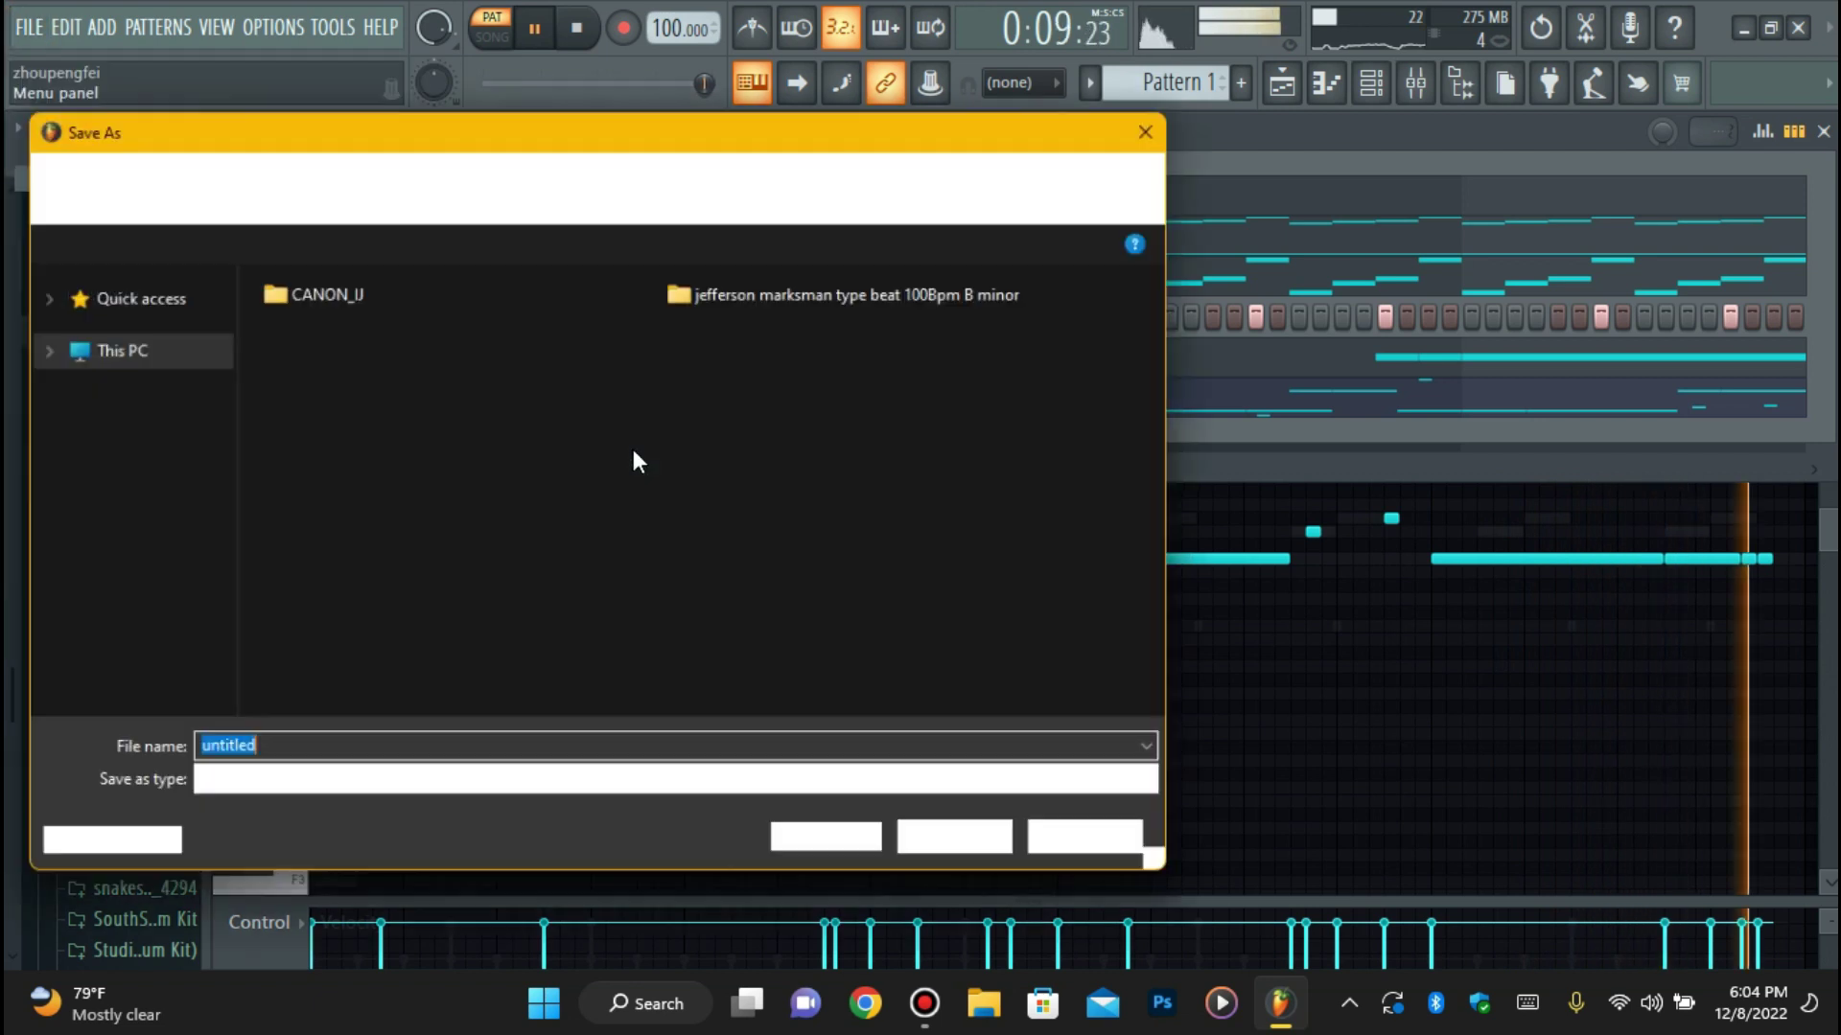
{"action": "left_click", "coordinate": [143, 437]}
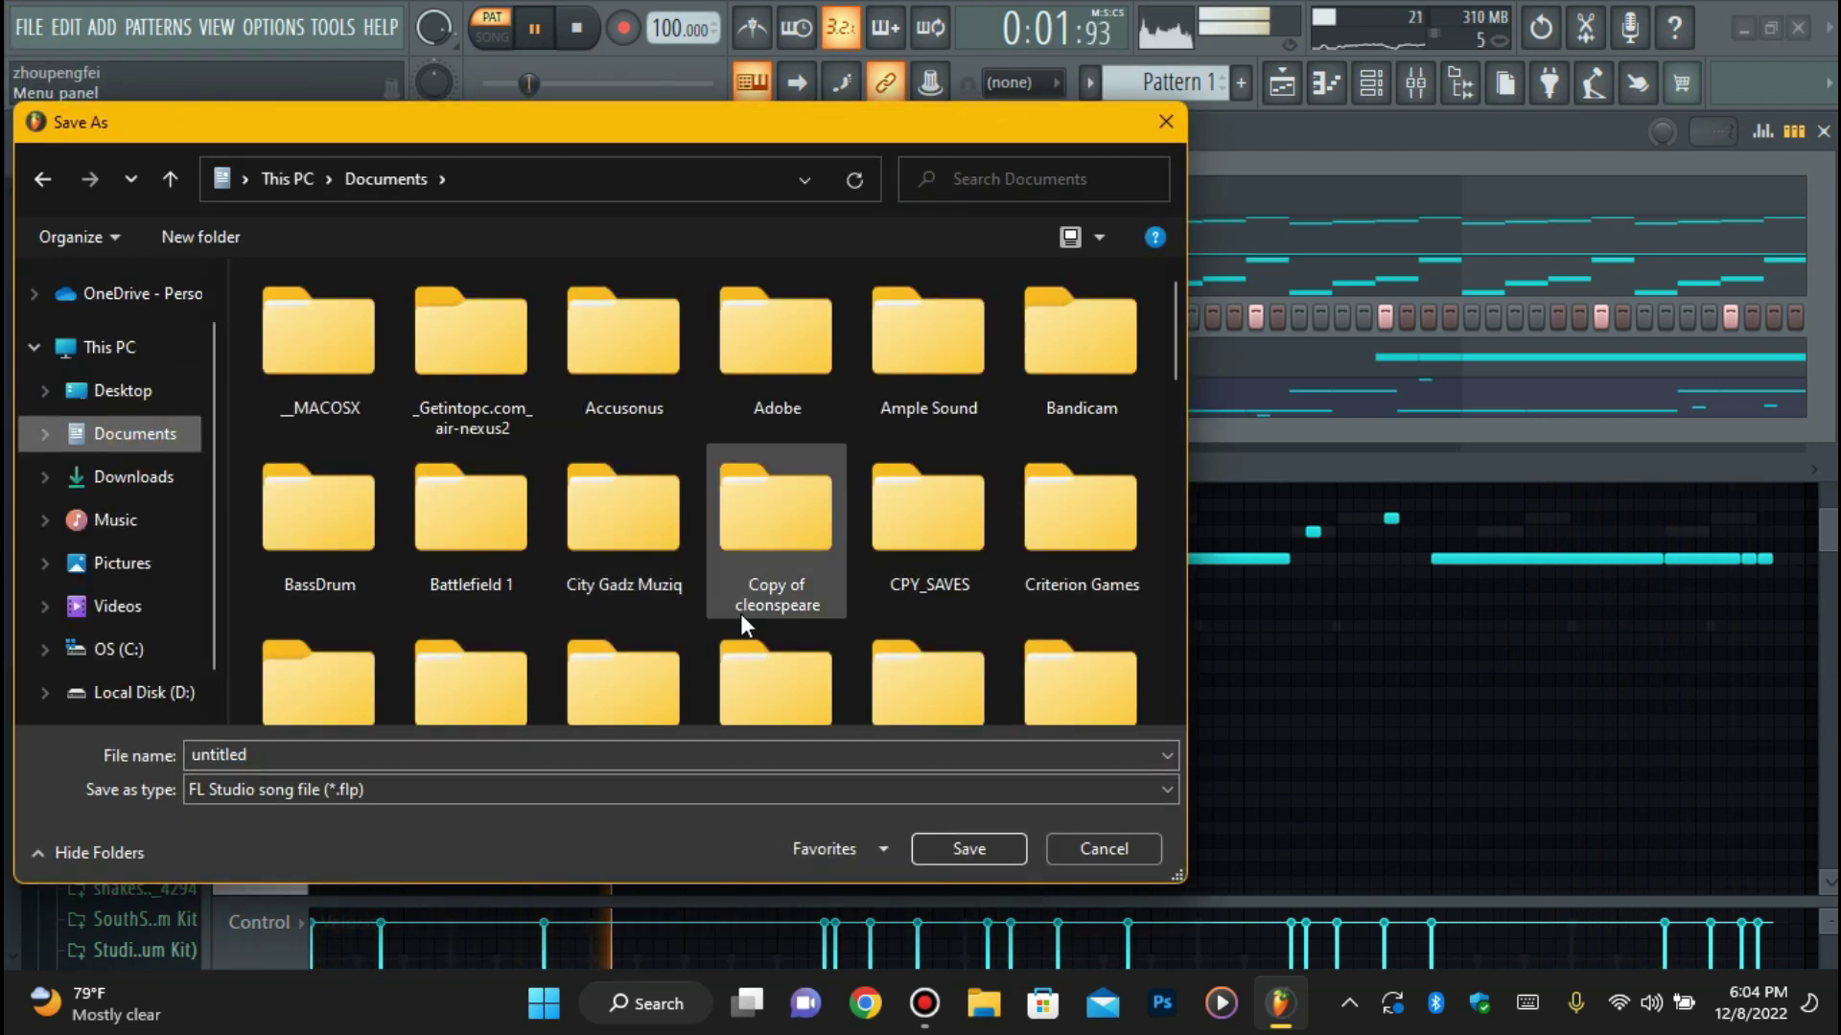
{"action": "scroll", "coordinate": [635, 652], "scroll_direction": "down", "scroll_amount": 2}
{"action": "double_click", "coordinate": [617, 642]}
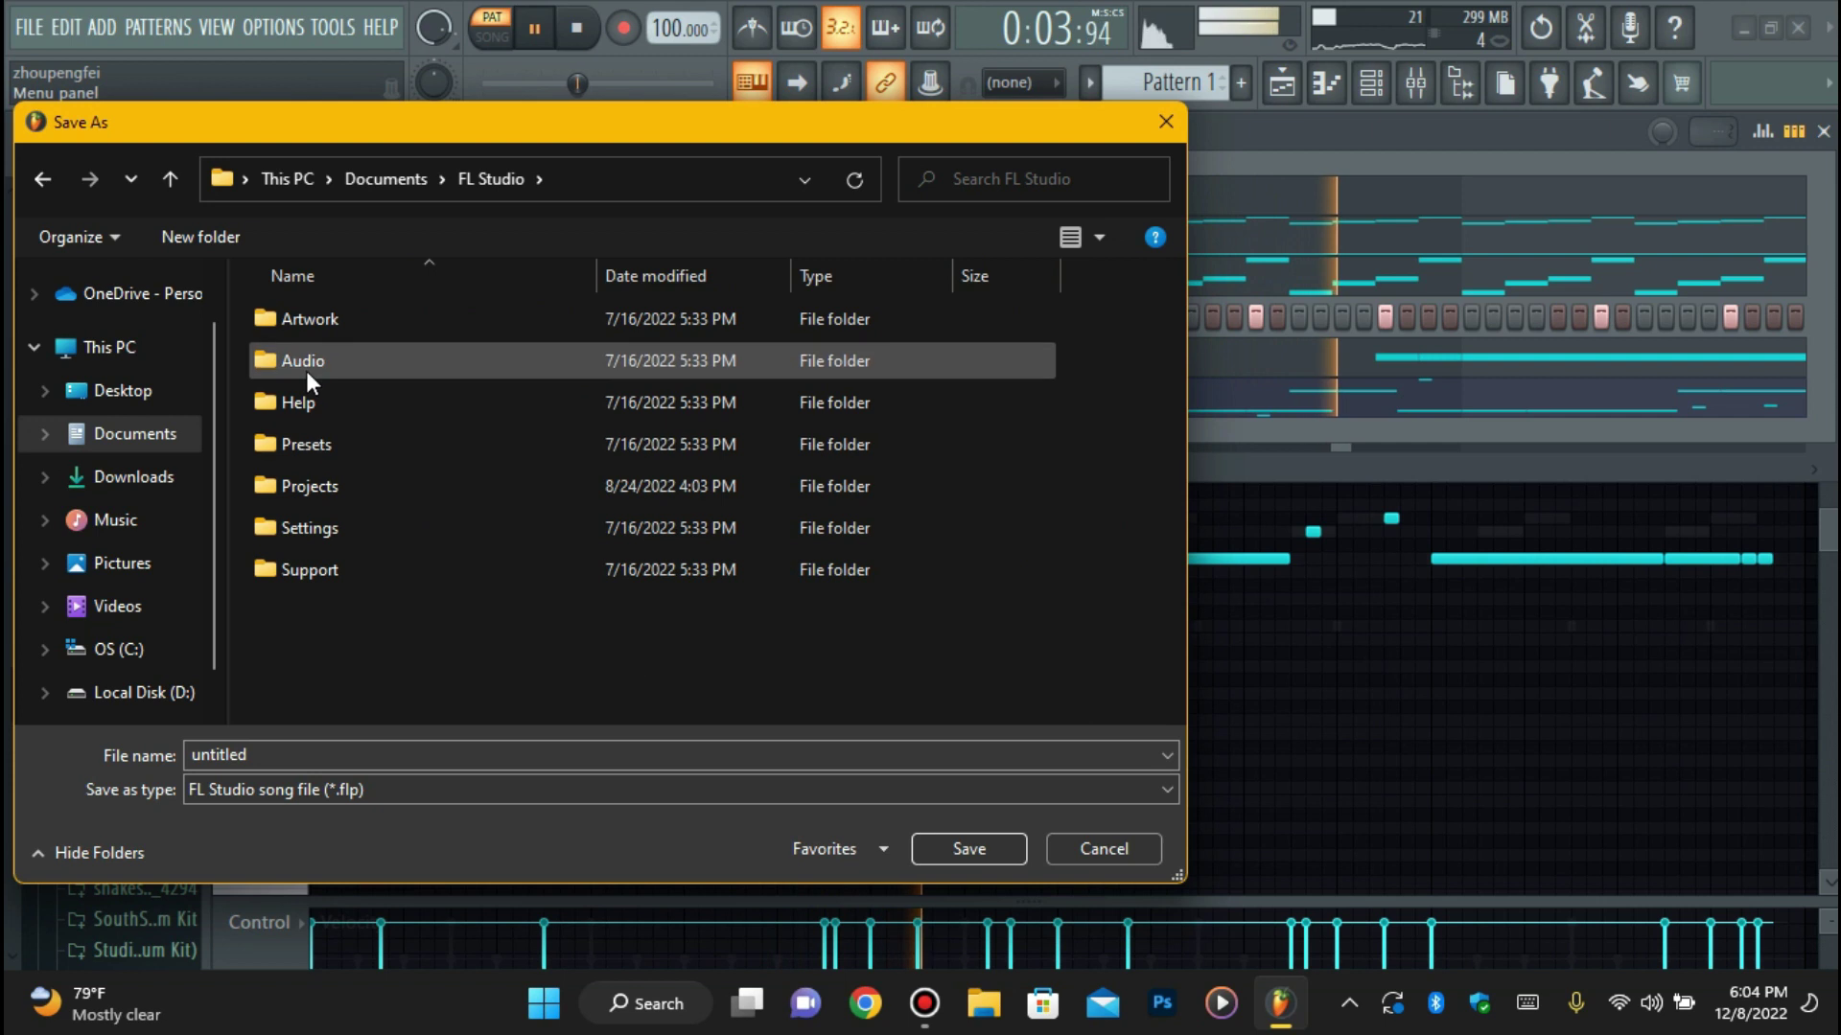
{"action": "double_click", "coordinate": [315, 474]}
{"action": "double_click", "coordinate": [309, 409]}
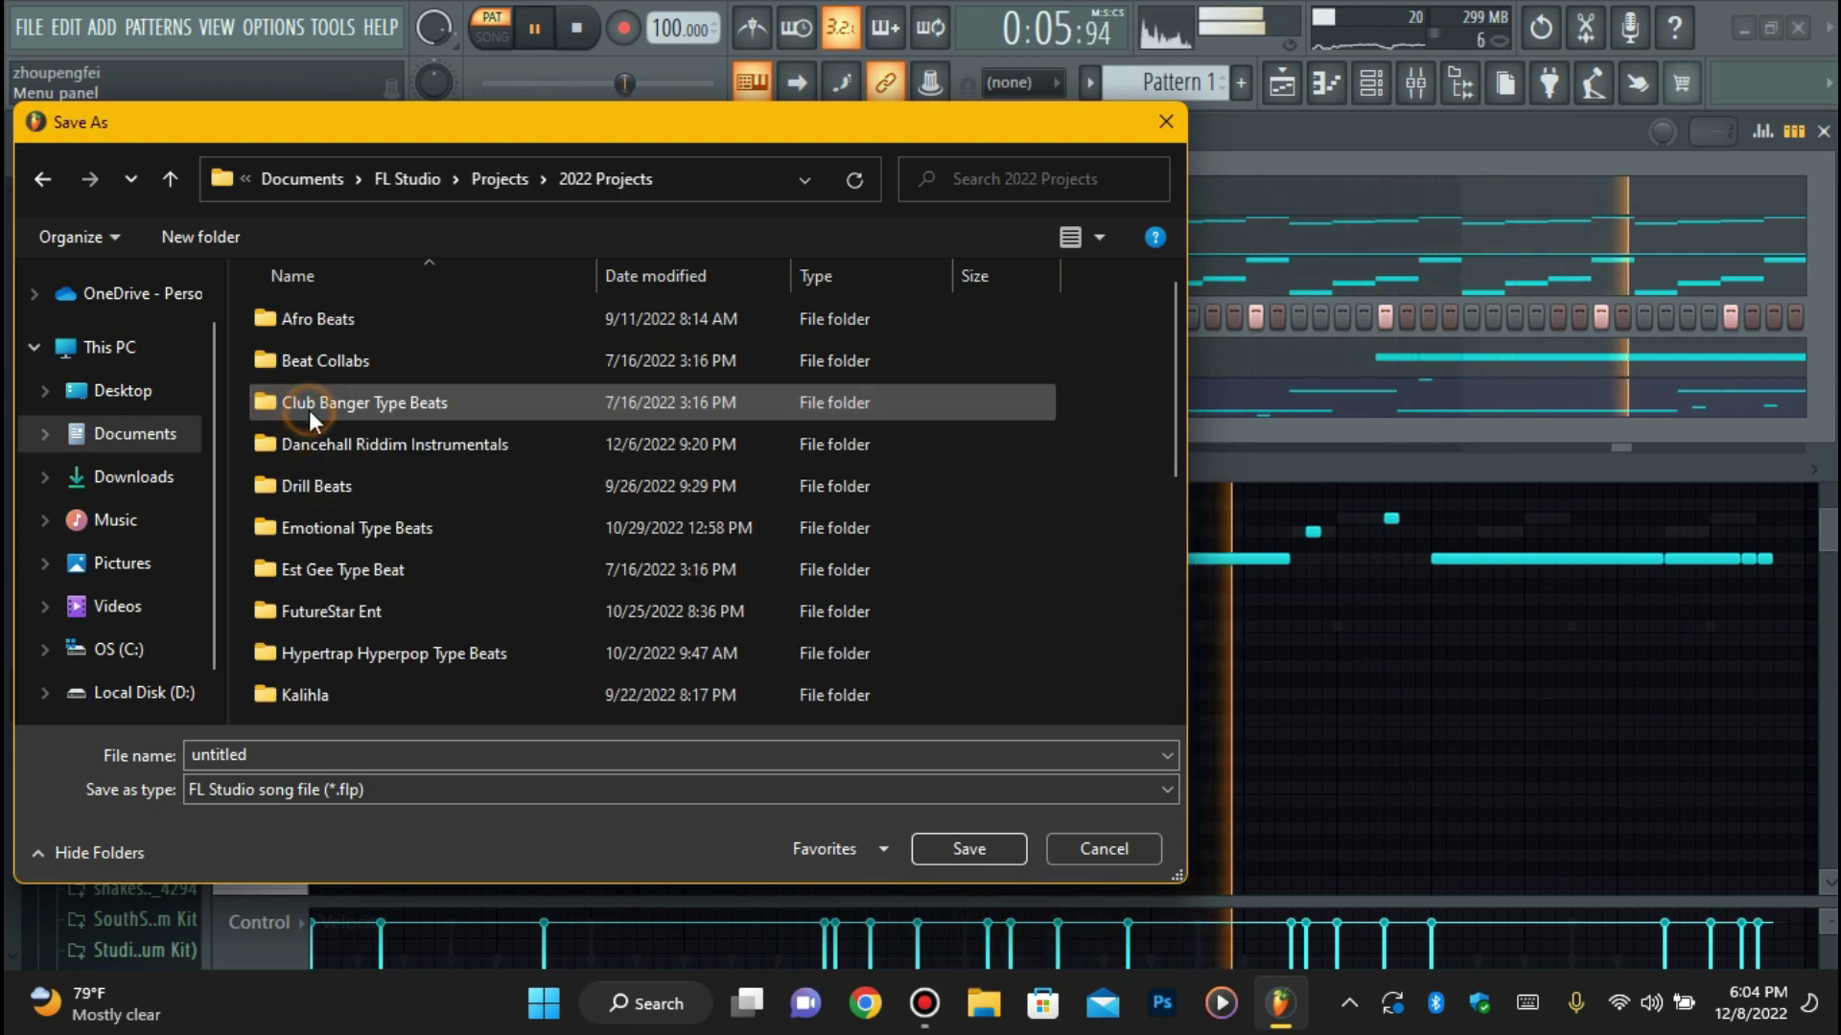
{"action": "double_click", "coordinate": [322, 448]}
Replace the untitled file name with the suggested "Teebone Dancehall Type Beat (Foreign Skull)" as a base.
{"action": "double_click", "coordinate": [407, 753]}
{"action": "key", "text": "BackSpace"}
{"action": "type", "text": "Teeb"}
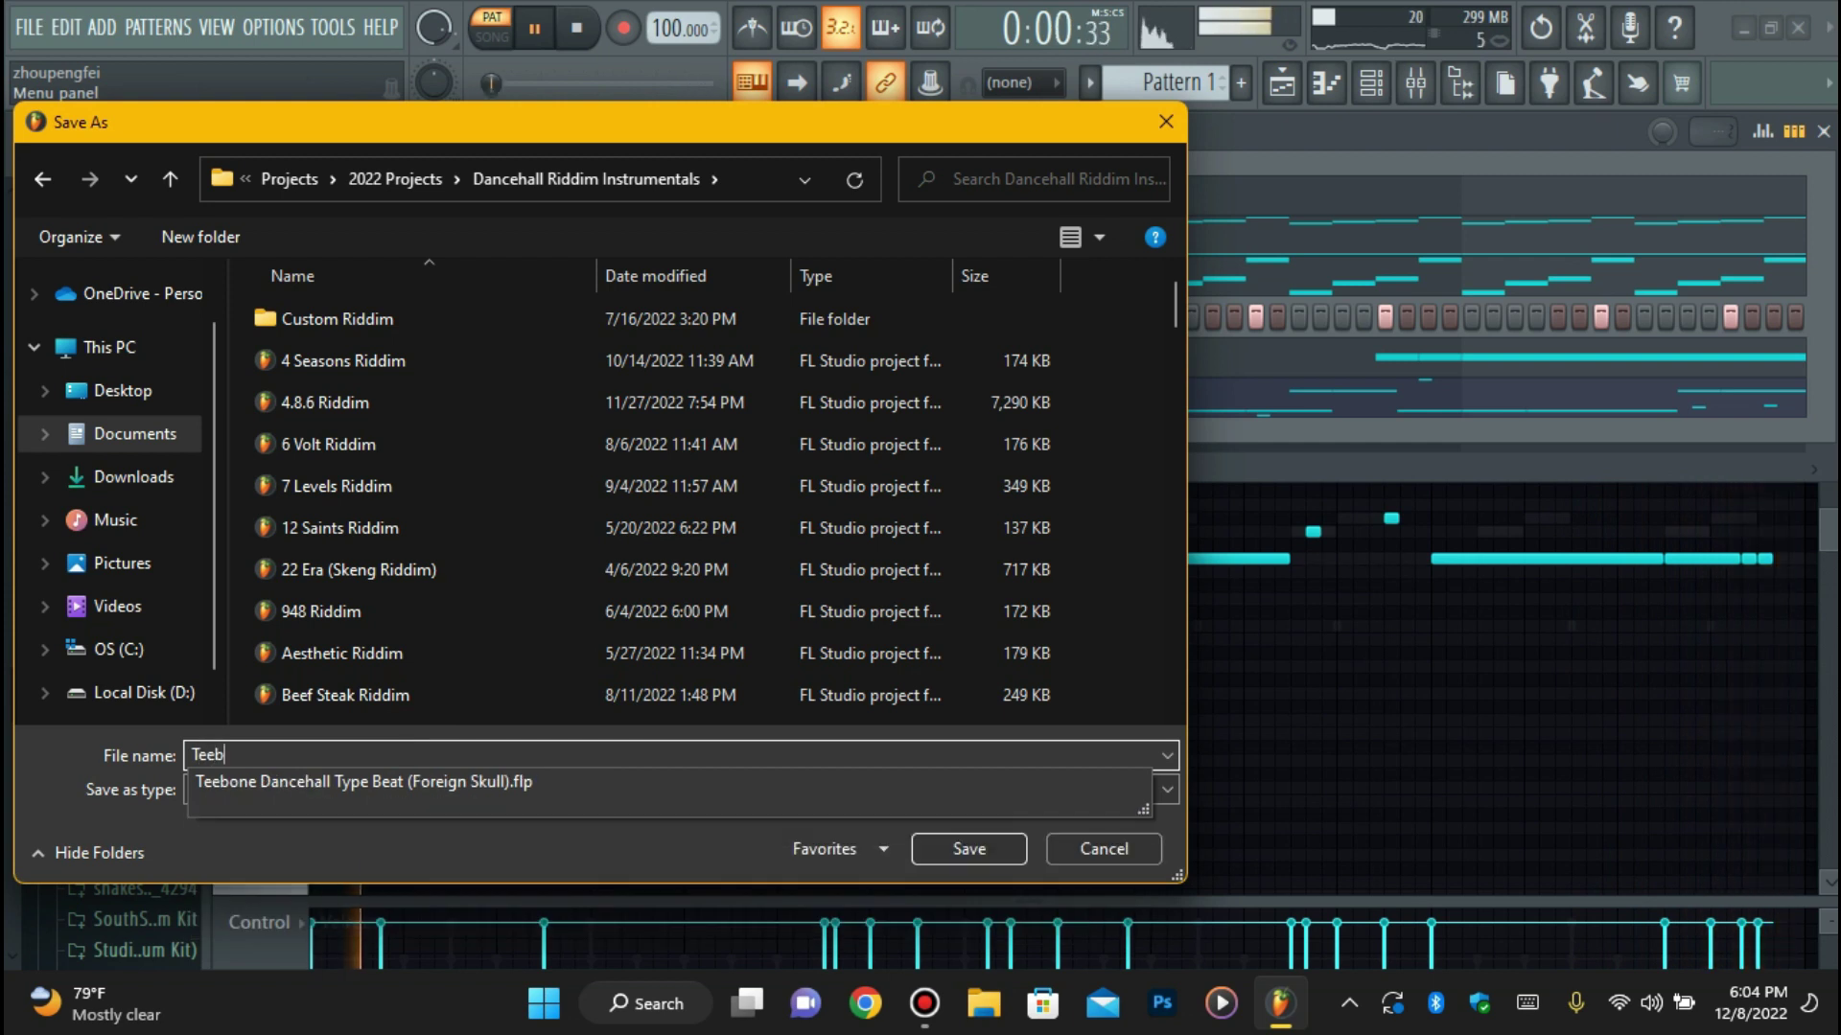
{"action": "left_click", "coordinate": [395, 780]}
Change the file name to "Teebone Dancehall Type Beat (Burna)" and save the project, saving it once more after that.
{"action": "left_click", "coordinate": [563, 755]}
{"action": "key", "text": "BackSpace"}
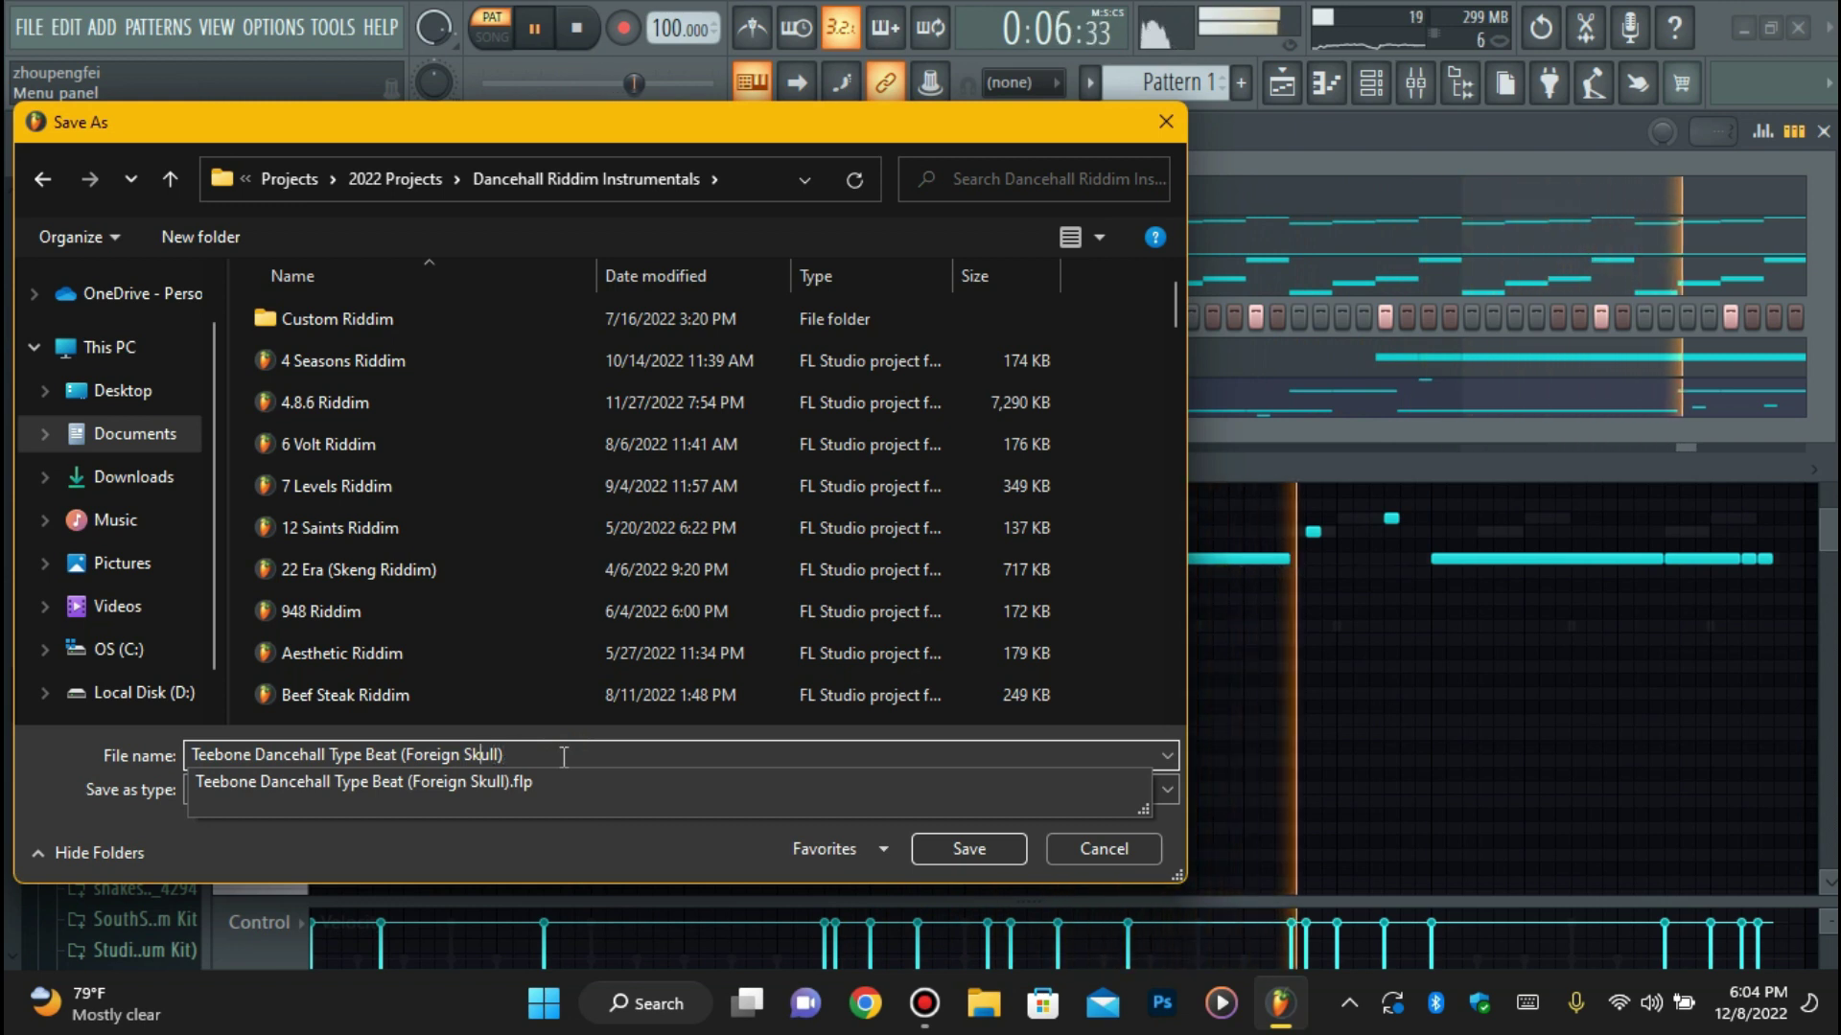
{"action": "key", "text": "Left"}
{"action": "key", "text": "Left"}
{"action": "key", "text": "Left"}
{"action": "key", "text": "Left"}
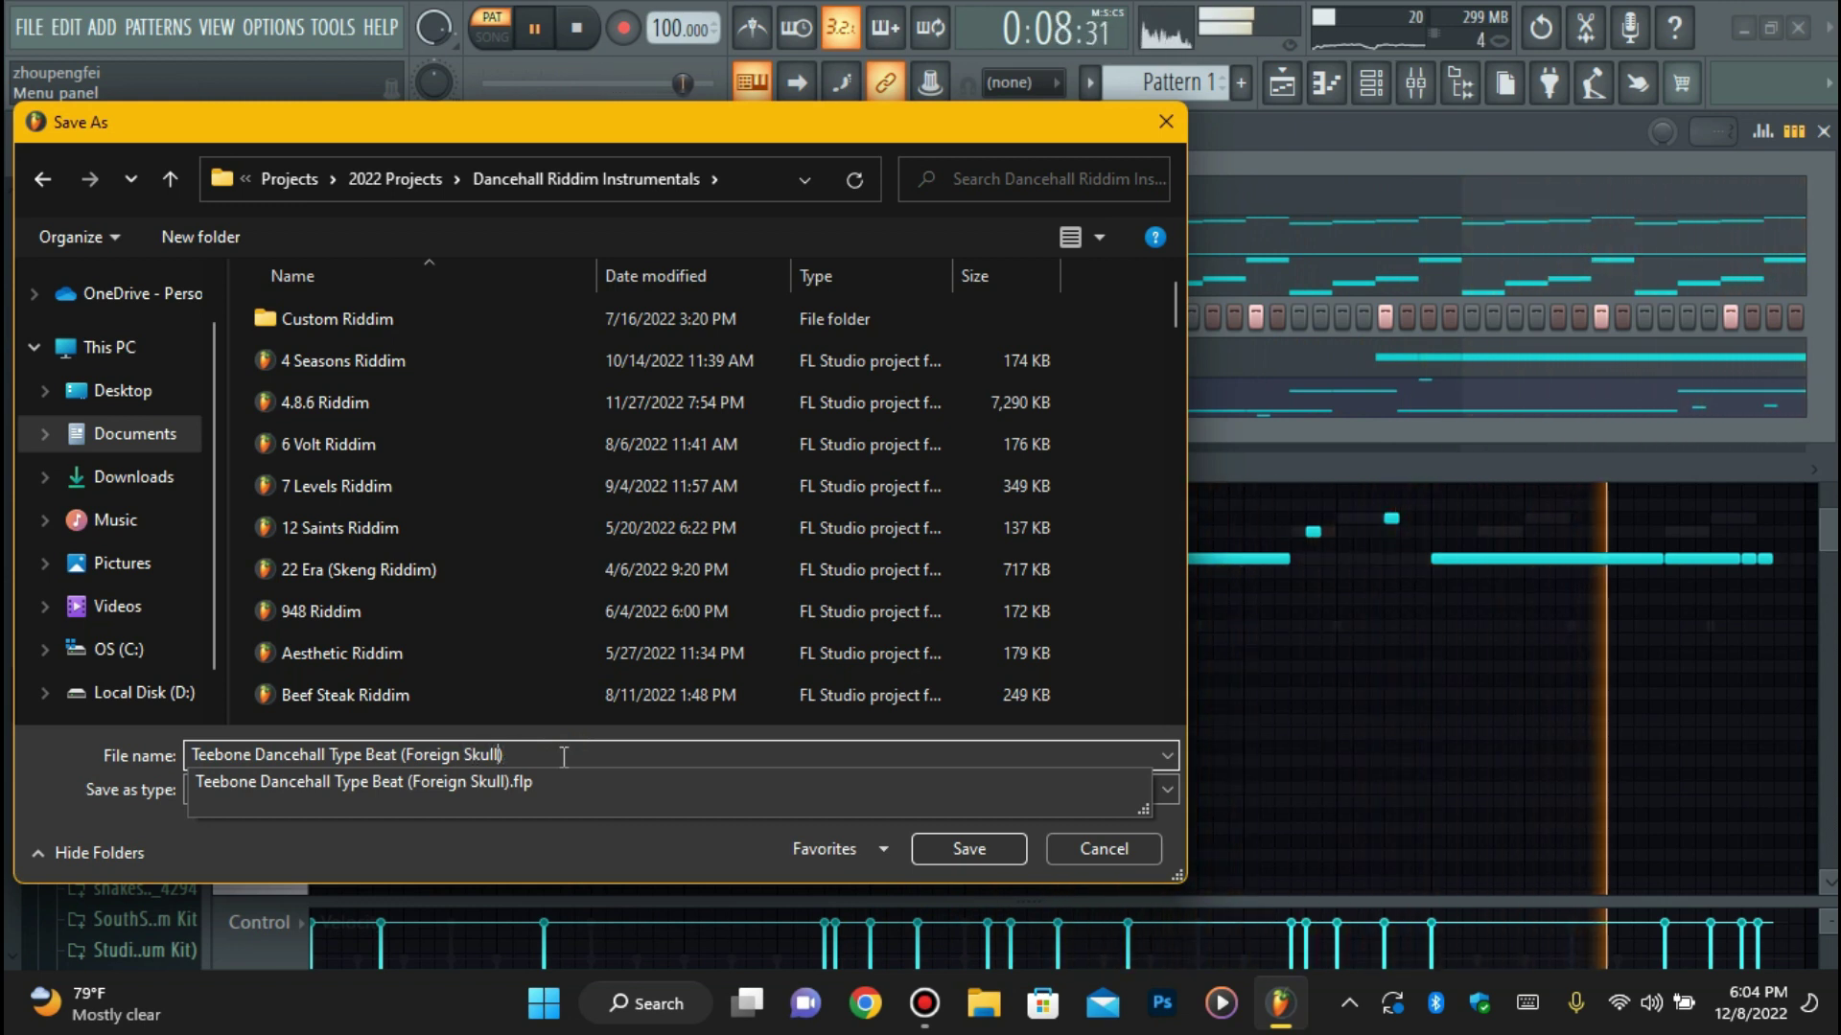
{"action": "key", "text": "BackSpace"}
{"action": "key", "text": "BackSpace"}
{"action": "key", "text": "BackSpace"}
{"action": "key", "text": "BackSpace"}
{"action": "key", "text": "BackSpace"}
{"action": "key", "text": "BackSpace"}
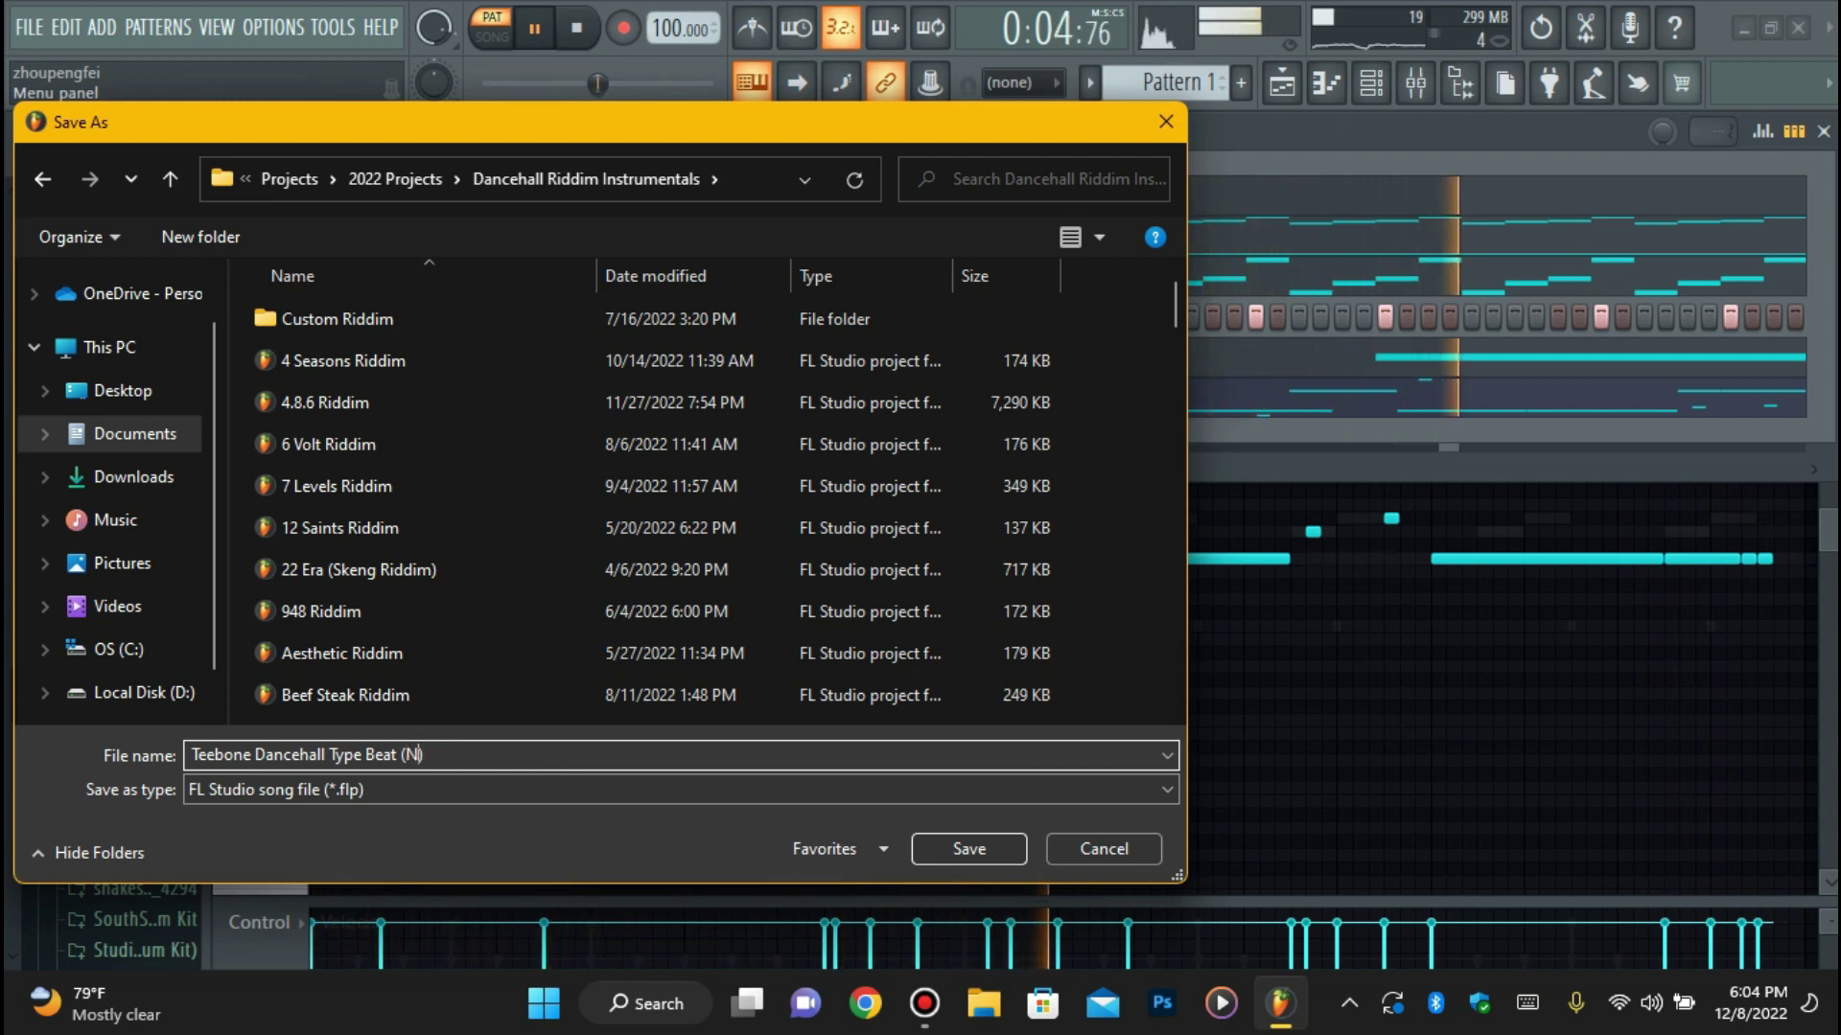
{"action": "type", "text": "Burm"}
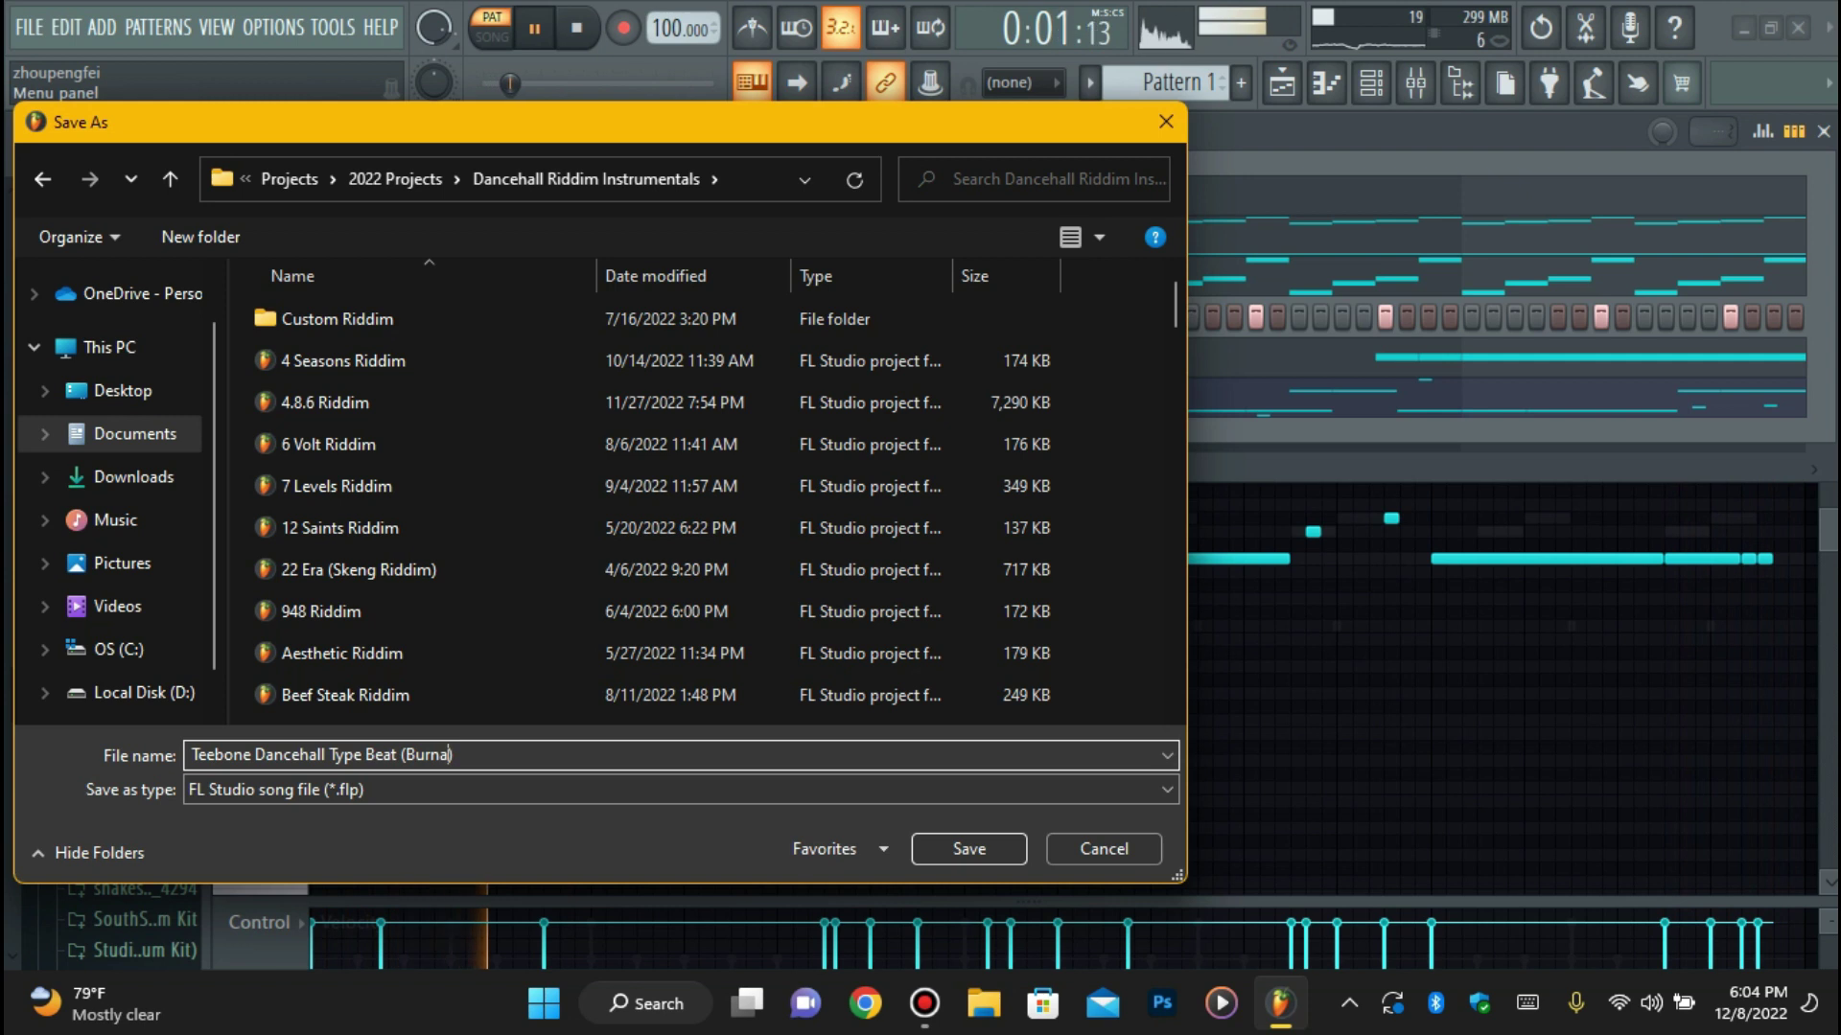
{"action": "key", "text": "Return"}
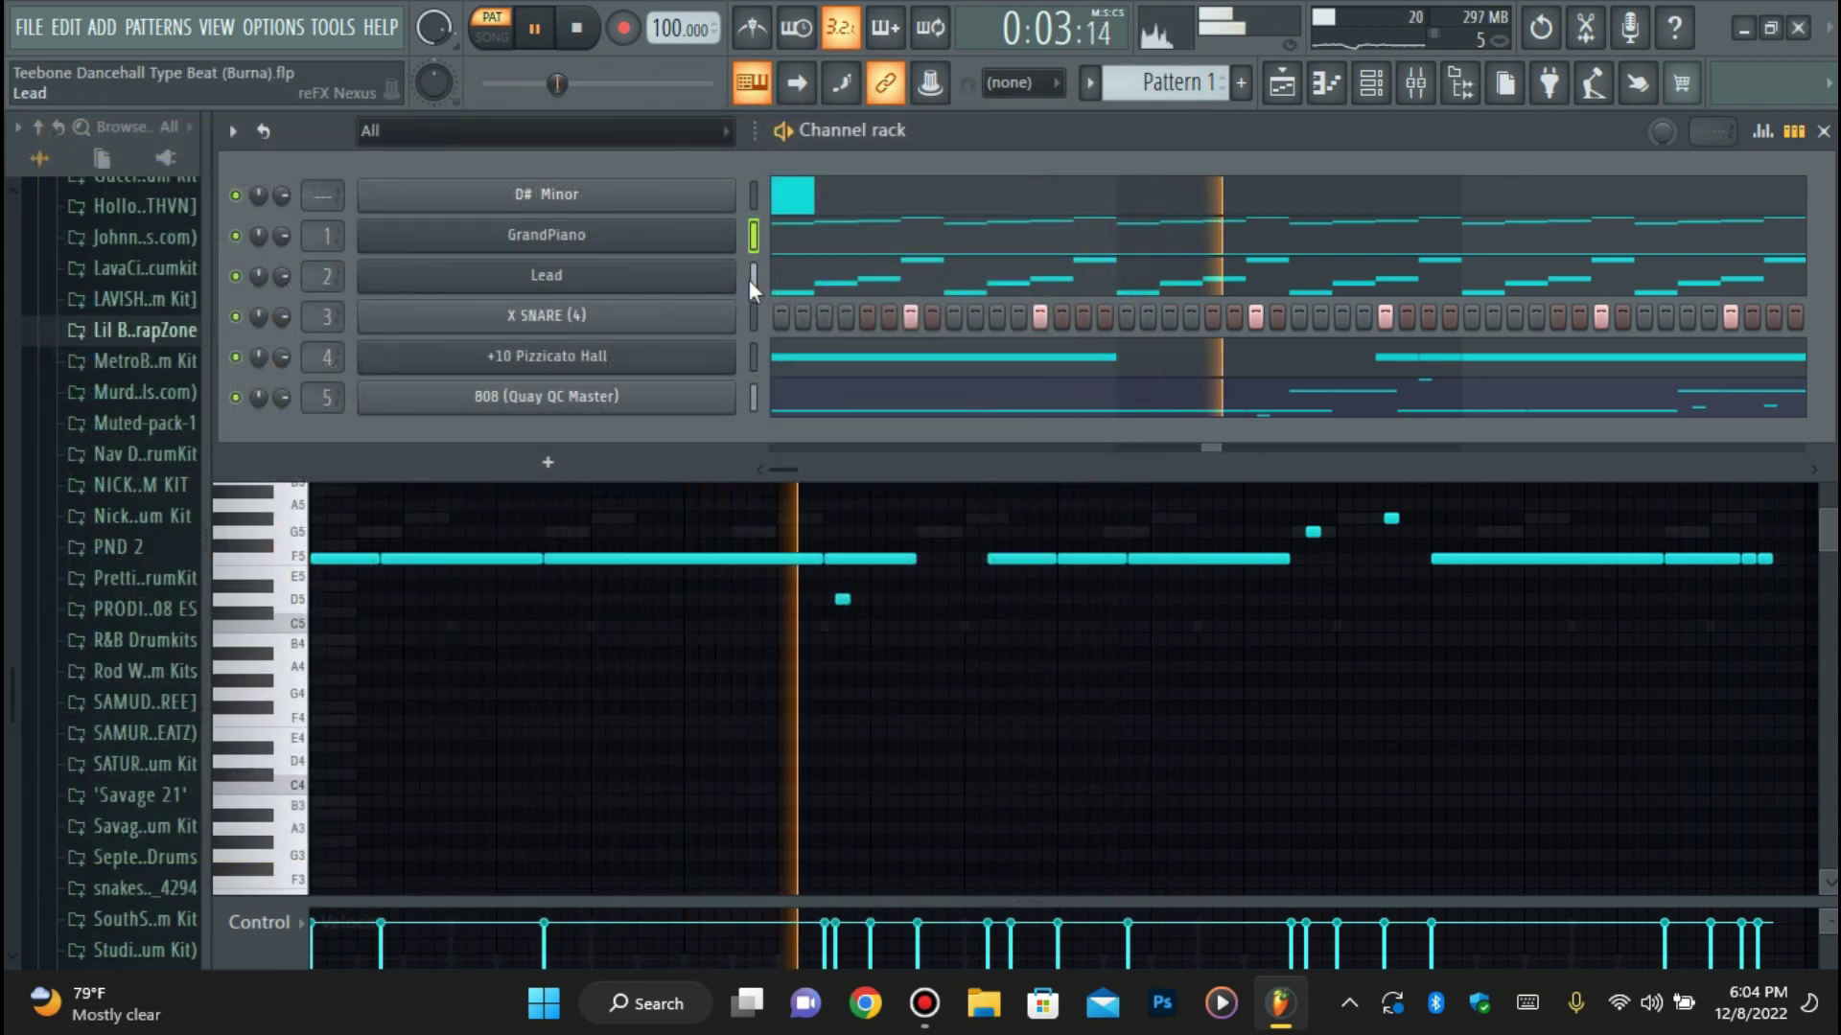
{"action": "left_click", "coordinate": [29, 27]}
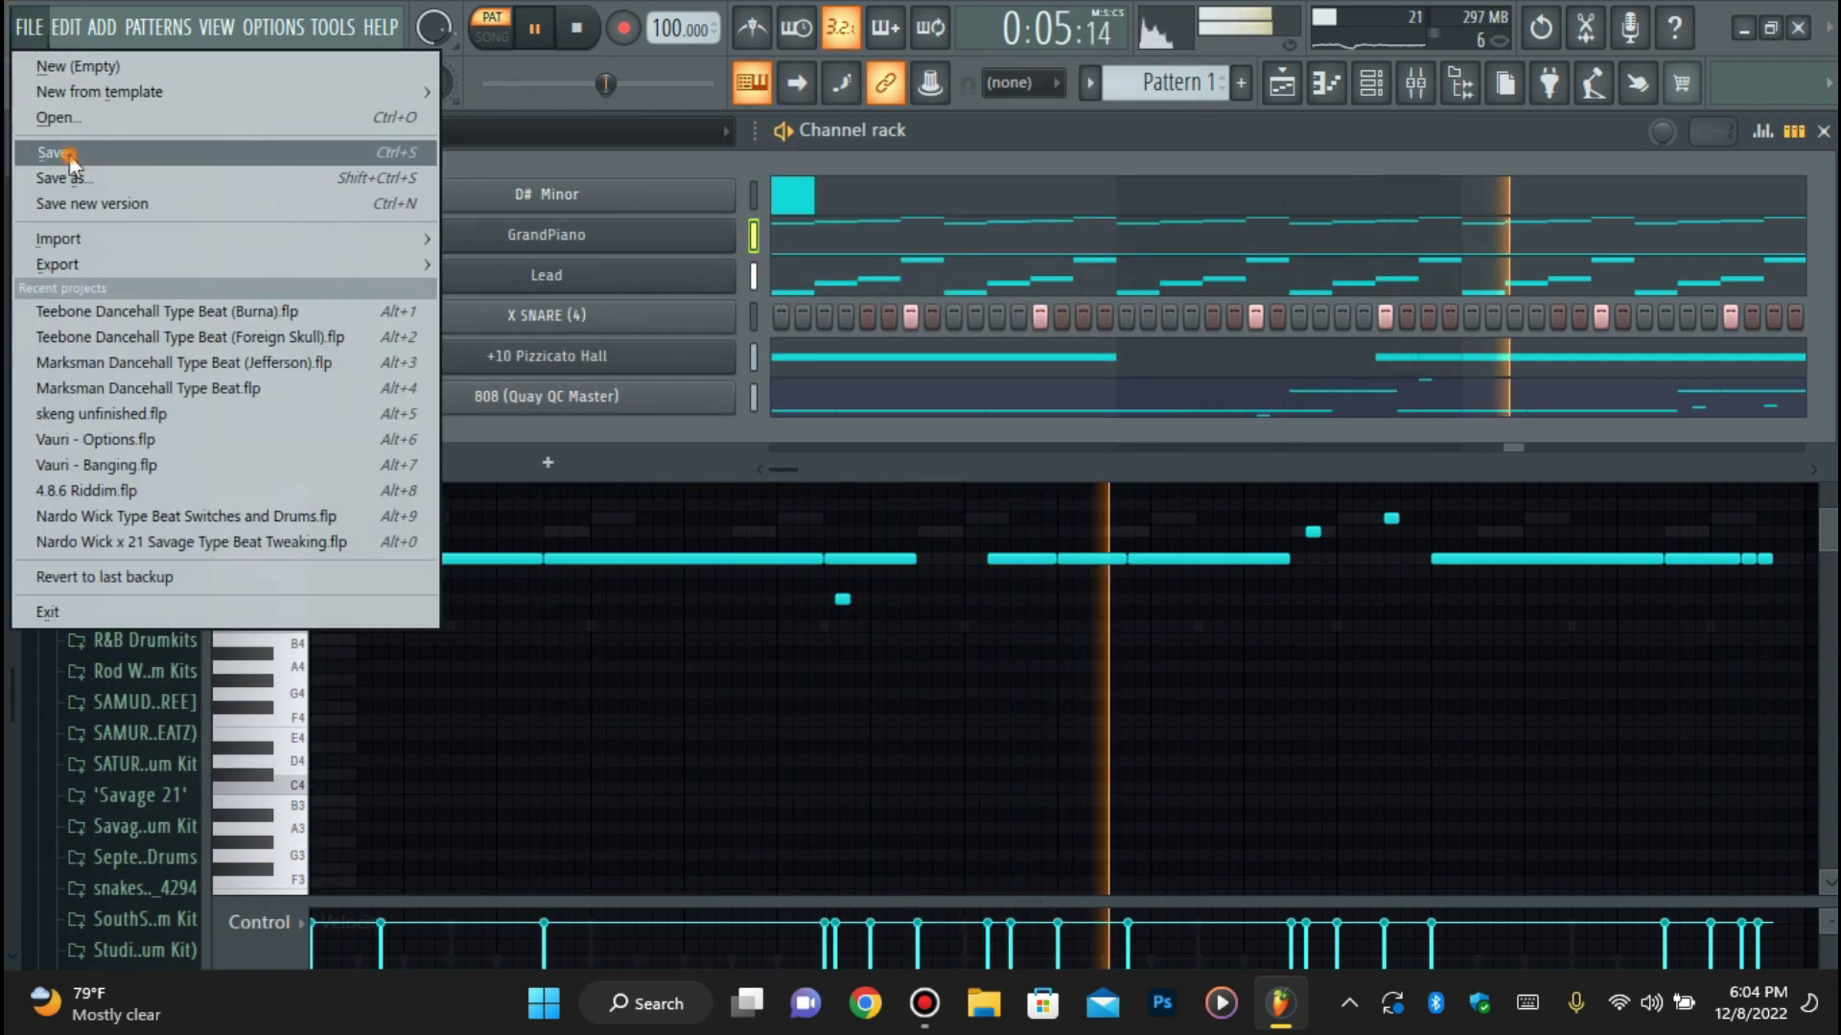
{"action": "left_click", "coordinate": [69, 154]}
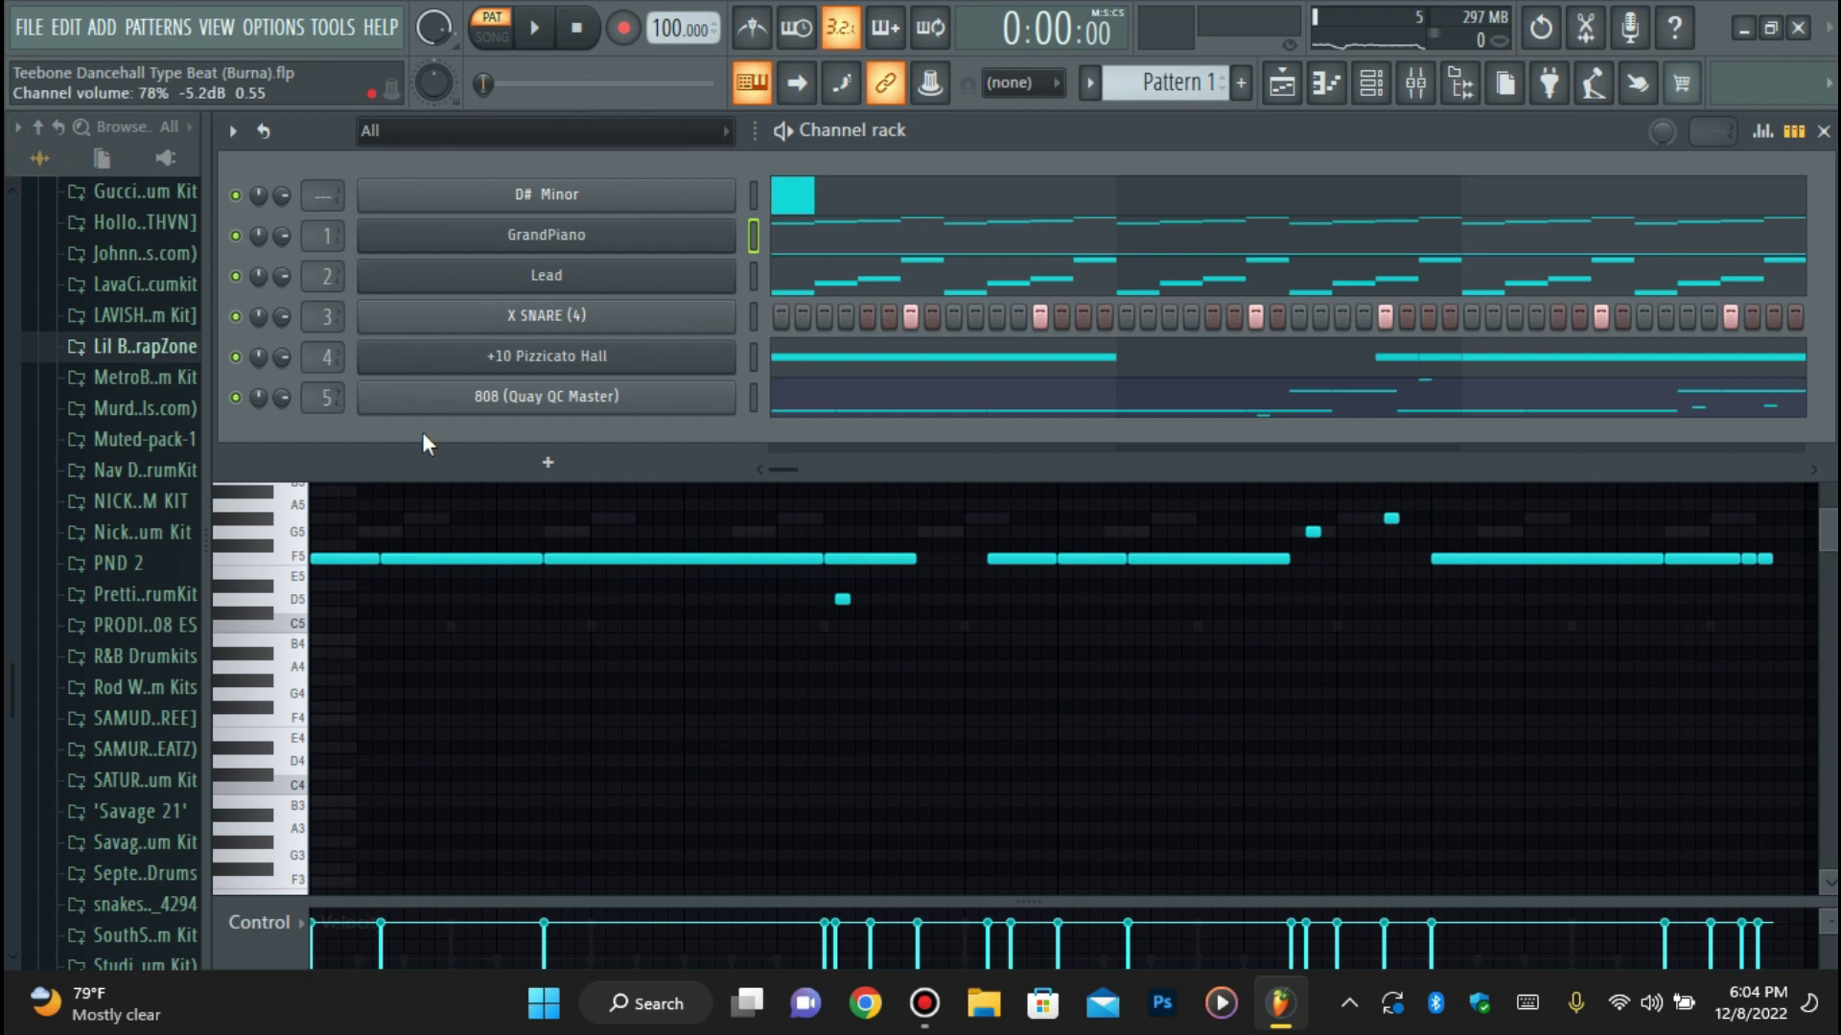
Find SW Hi Hat 001 under R&B Drumkits in the Hi Hats, Crashes, Shakers folder and add it as a new channel.
{"action": "left_click", "coordinate": [161, 657]}
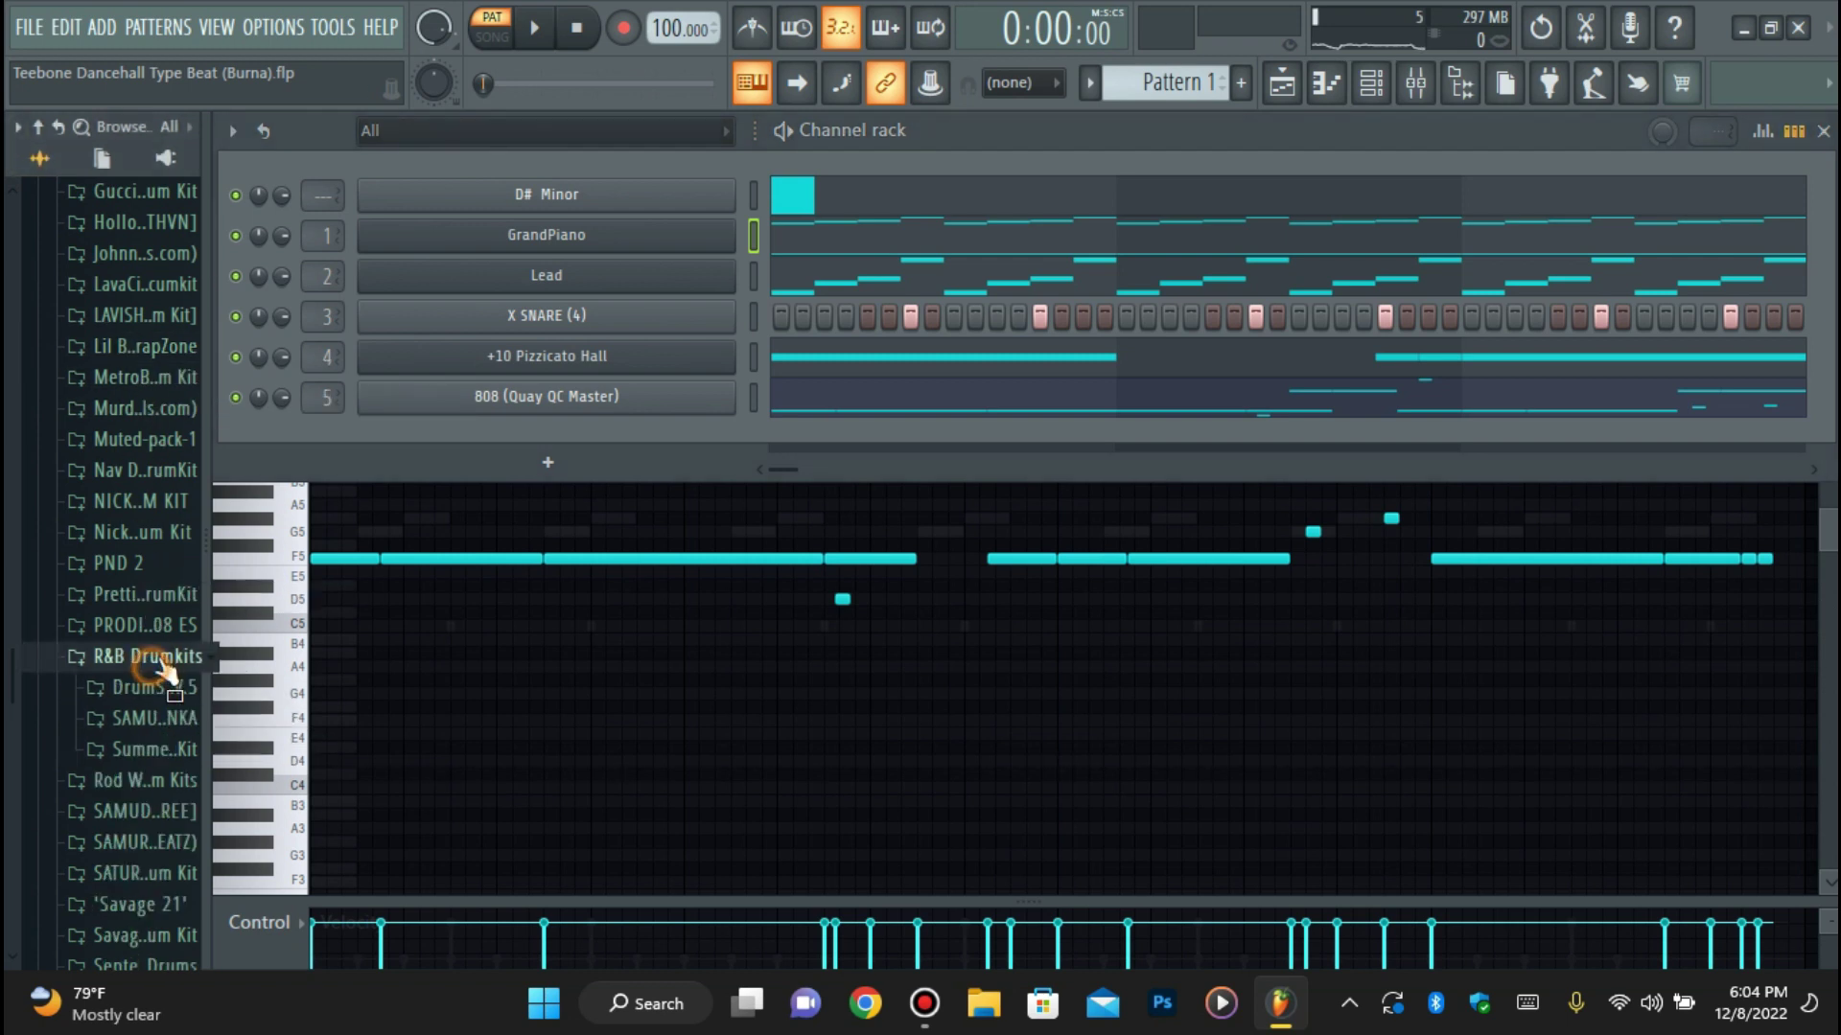
{"action": "left_click", "coordinate": [161, 758]}
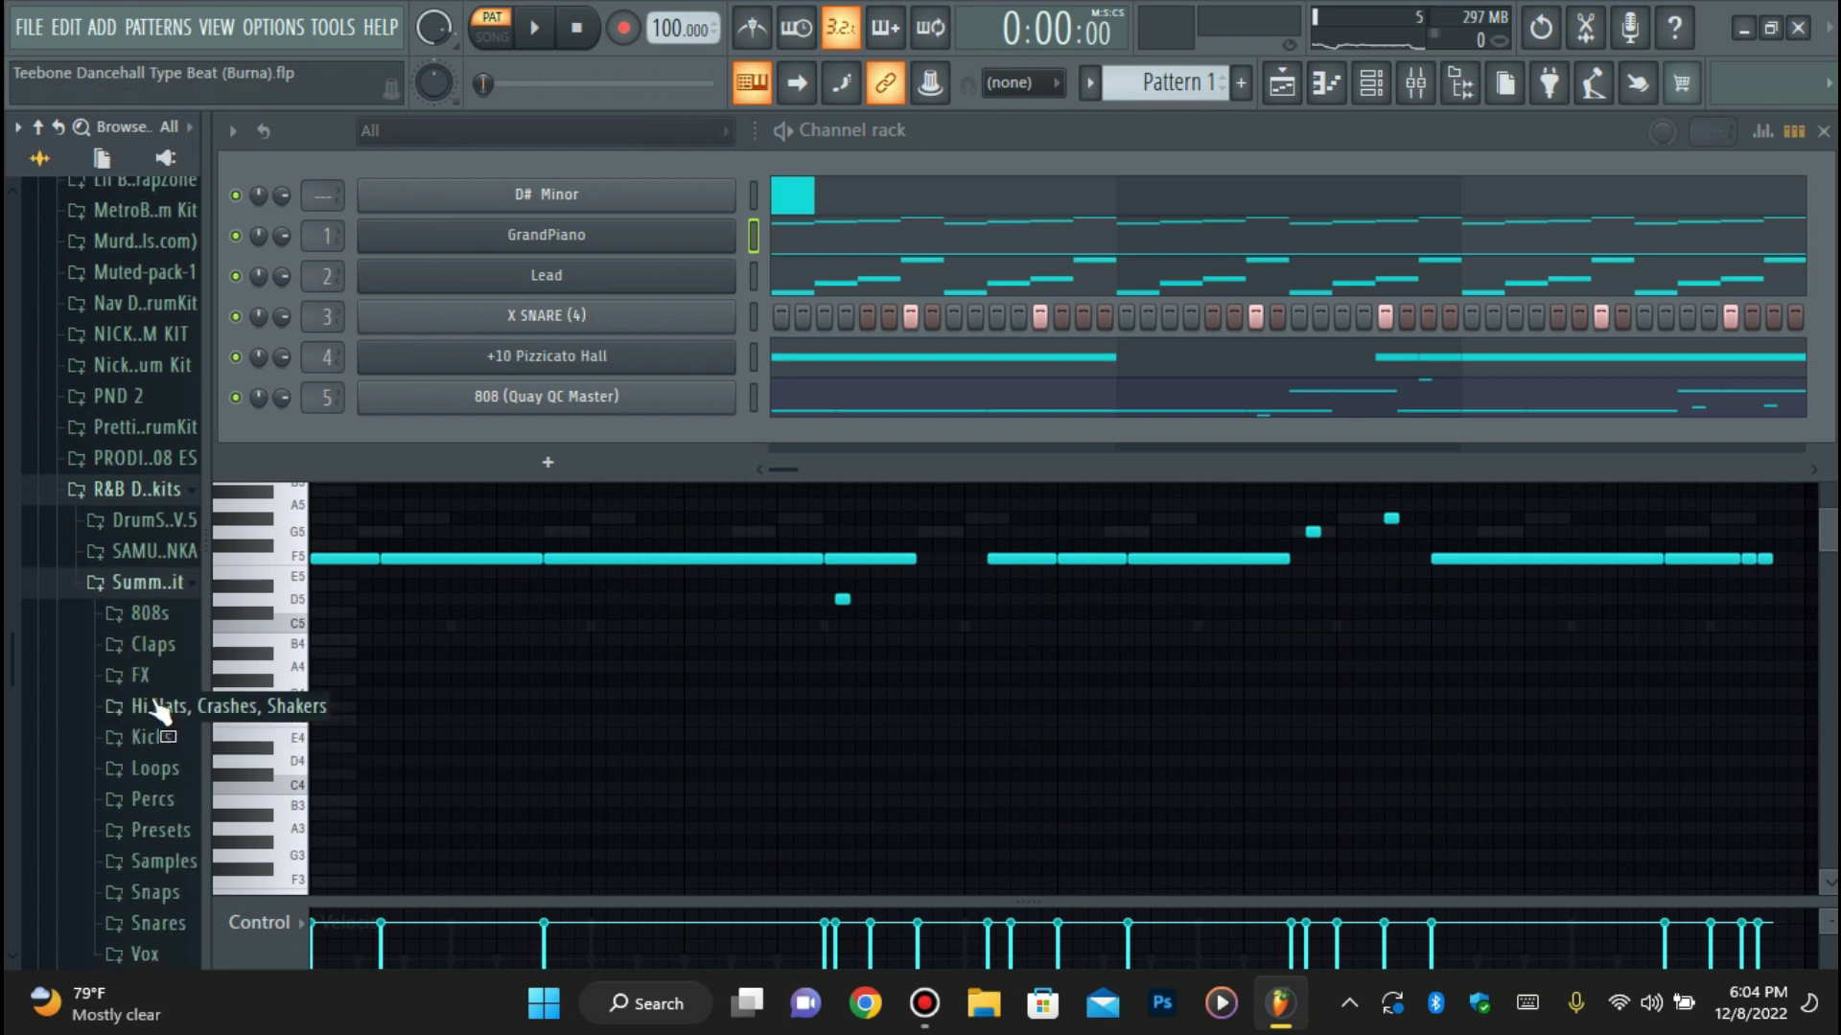
{"action": "left_click", "coordinate": [144, 702]}
{"action": "left_click", "coordinate": [152, 752]}
{"action": "left_click_drag", "start_coordinate": [149, 672], "coordinate": [150, 680]}
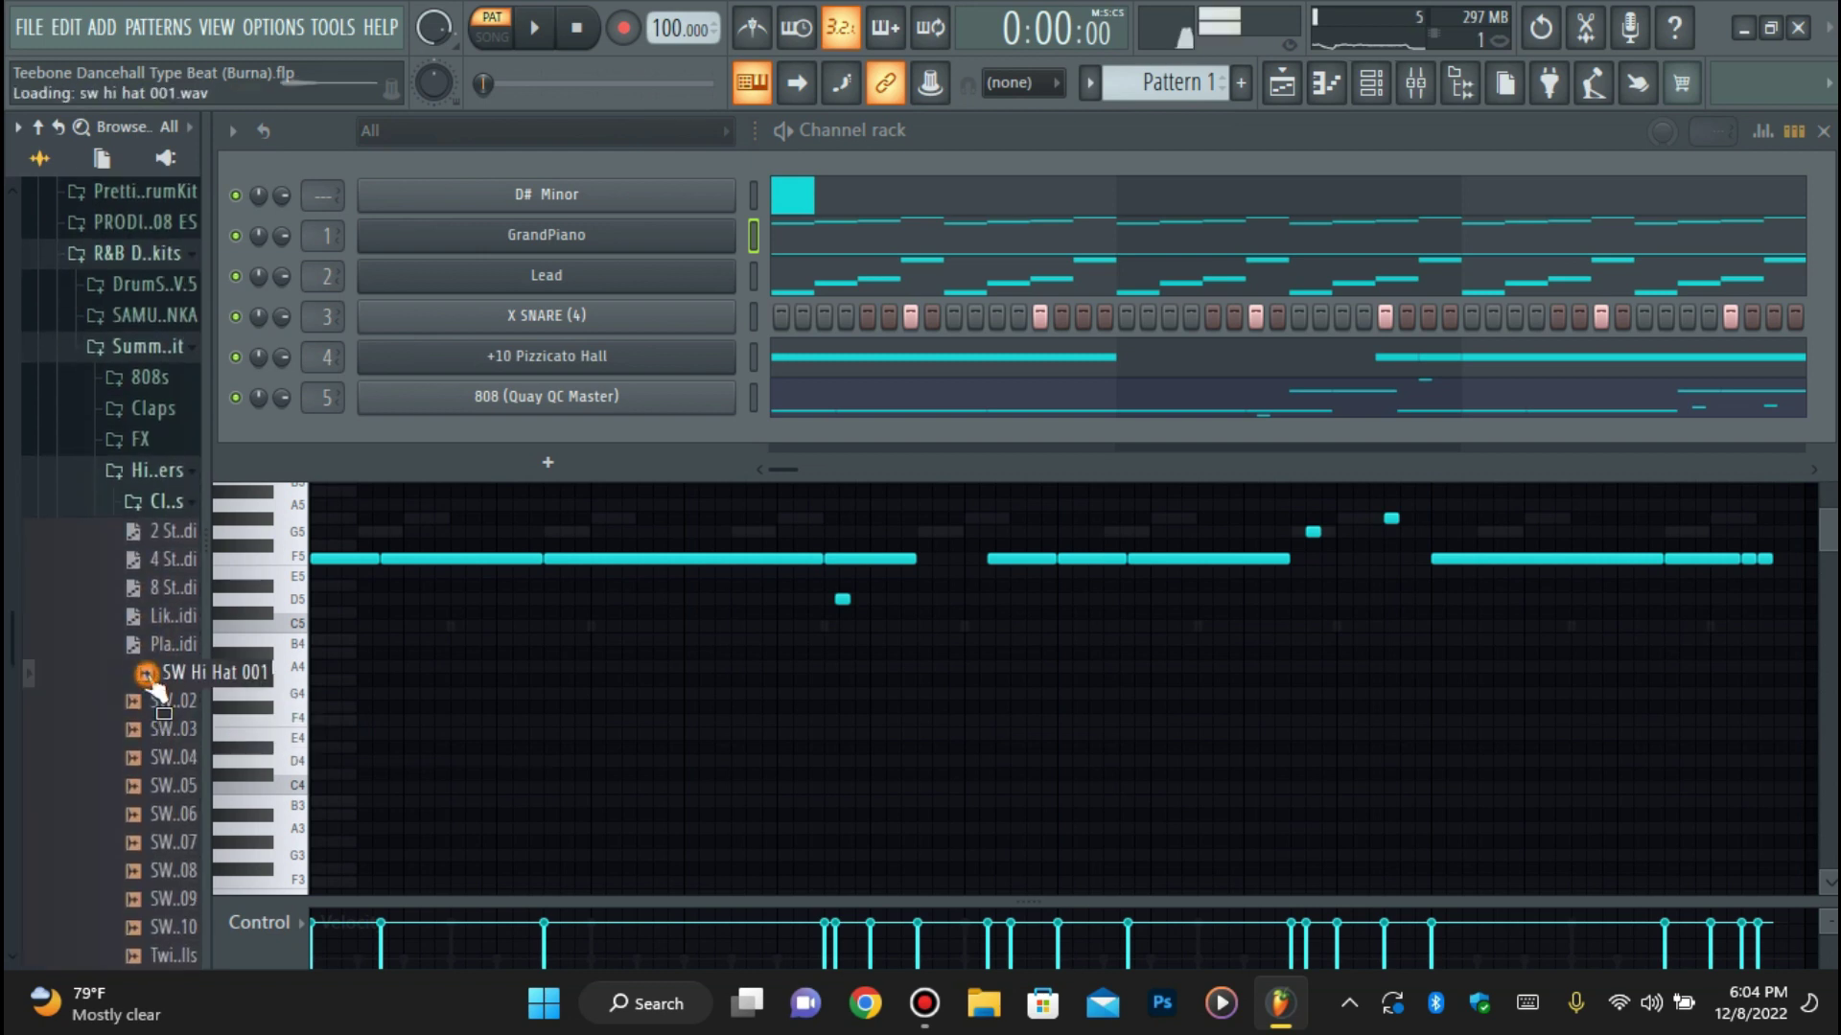
{"action": "left_click_drag", "start_coordinate": [485, 431], "coordinate": [508, 451]}
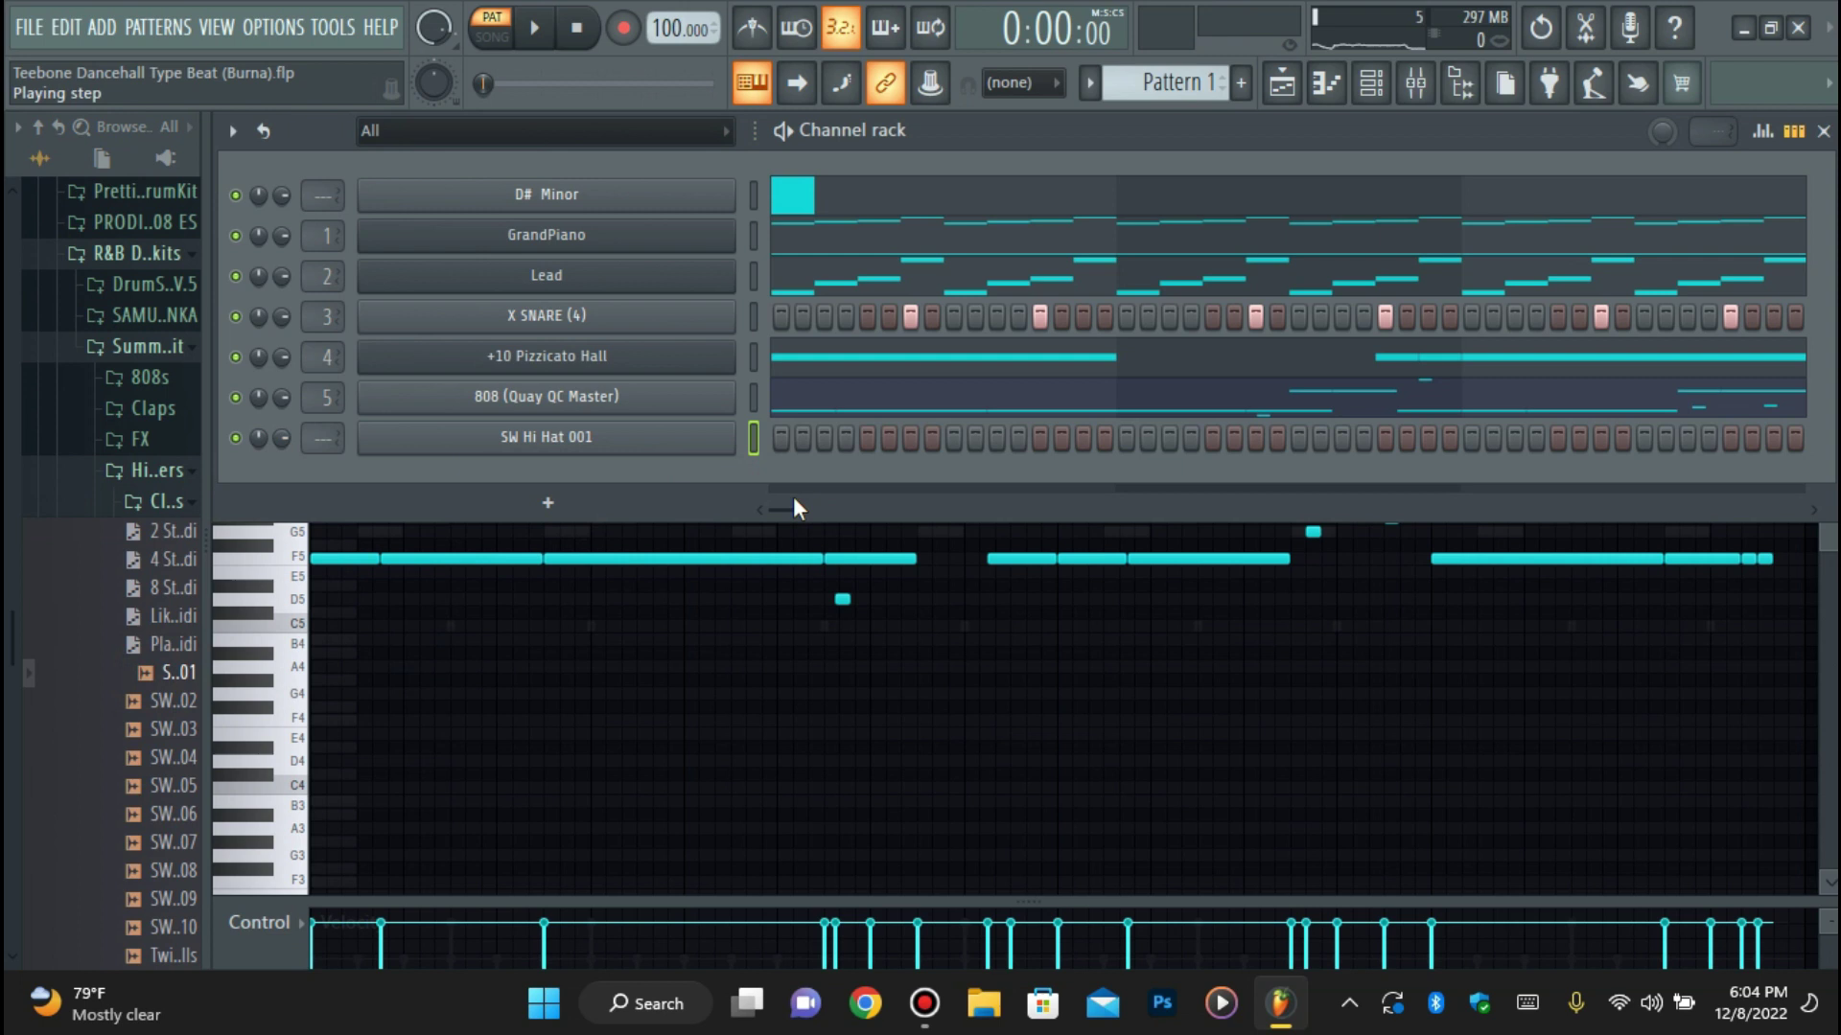
Place SW Hi Hat 001 hits on steps 1 and 2, trying step 3 as an alternative during playback.
{"action": "key", "text": "space"}
{"action": "left_click", "coordinate": [822, 447]}
{"action": "left_click", "coordinate": [807, 444]}
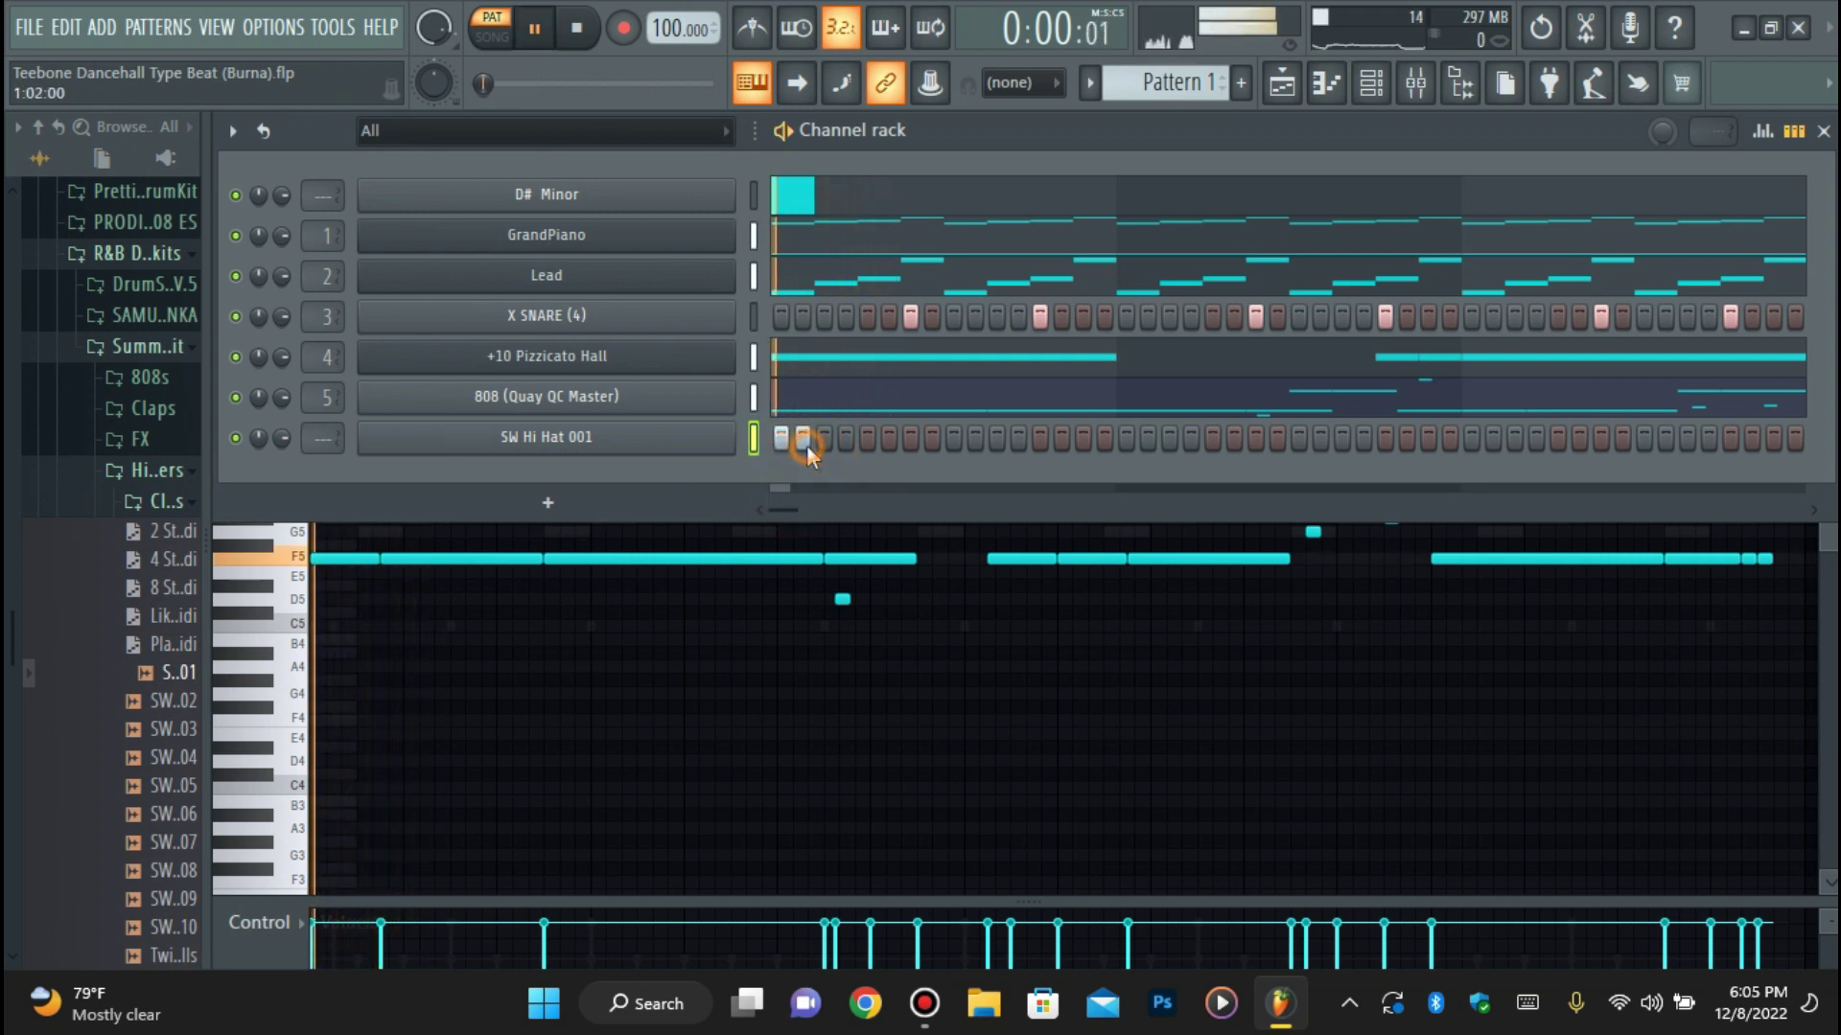
{"action": "left_click", "coordinate": [807, 445]}
{"action": "left_click", "coordinate": [840, 445]}
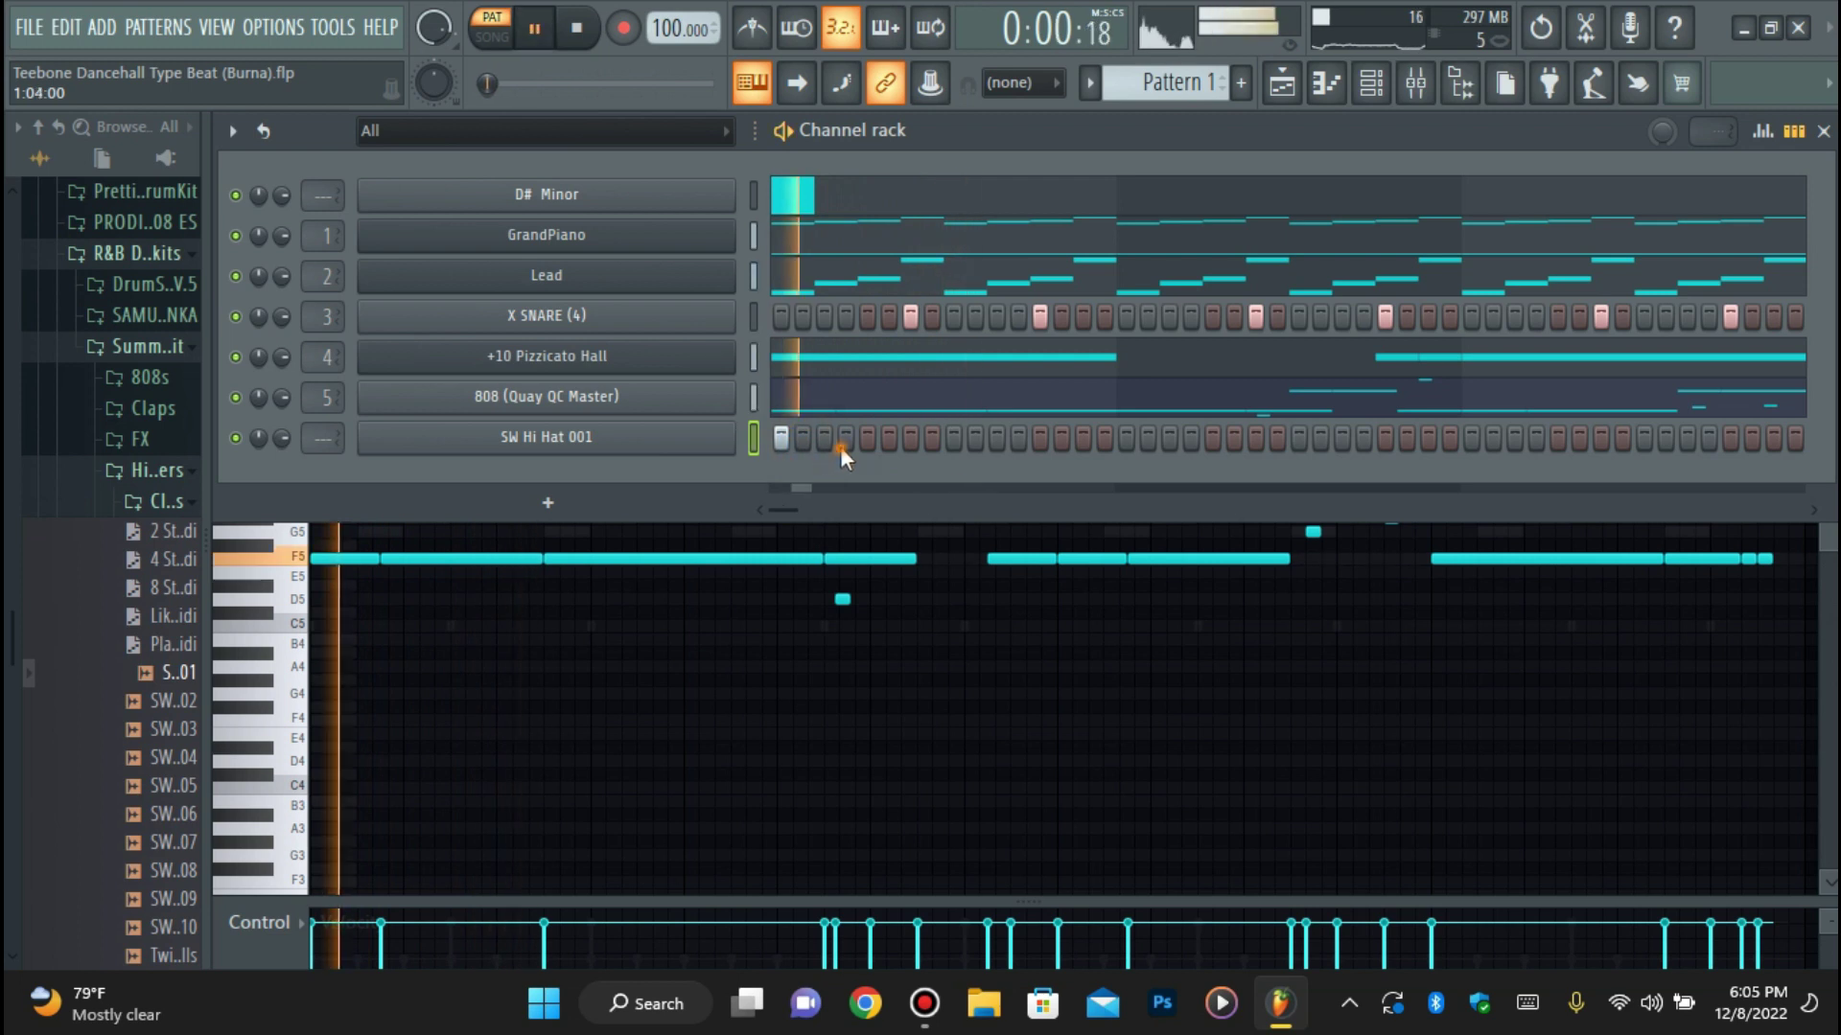
{"action": "left_click", "coordinate": [840, 444]}
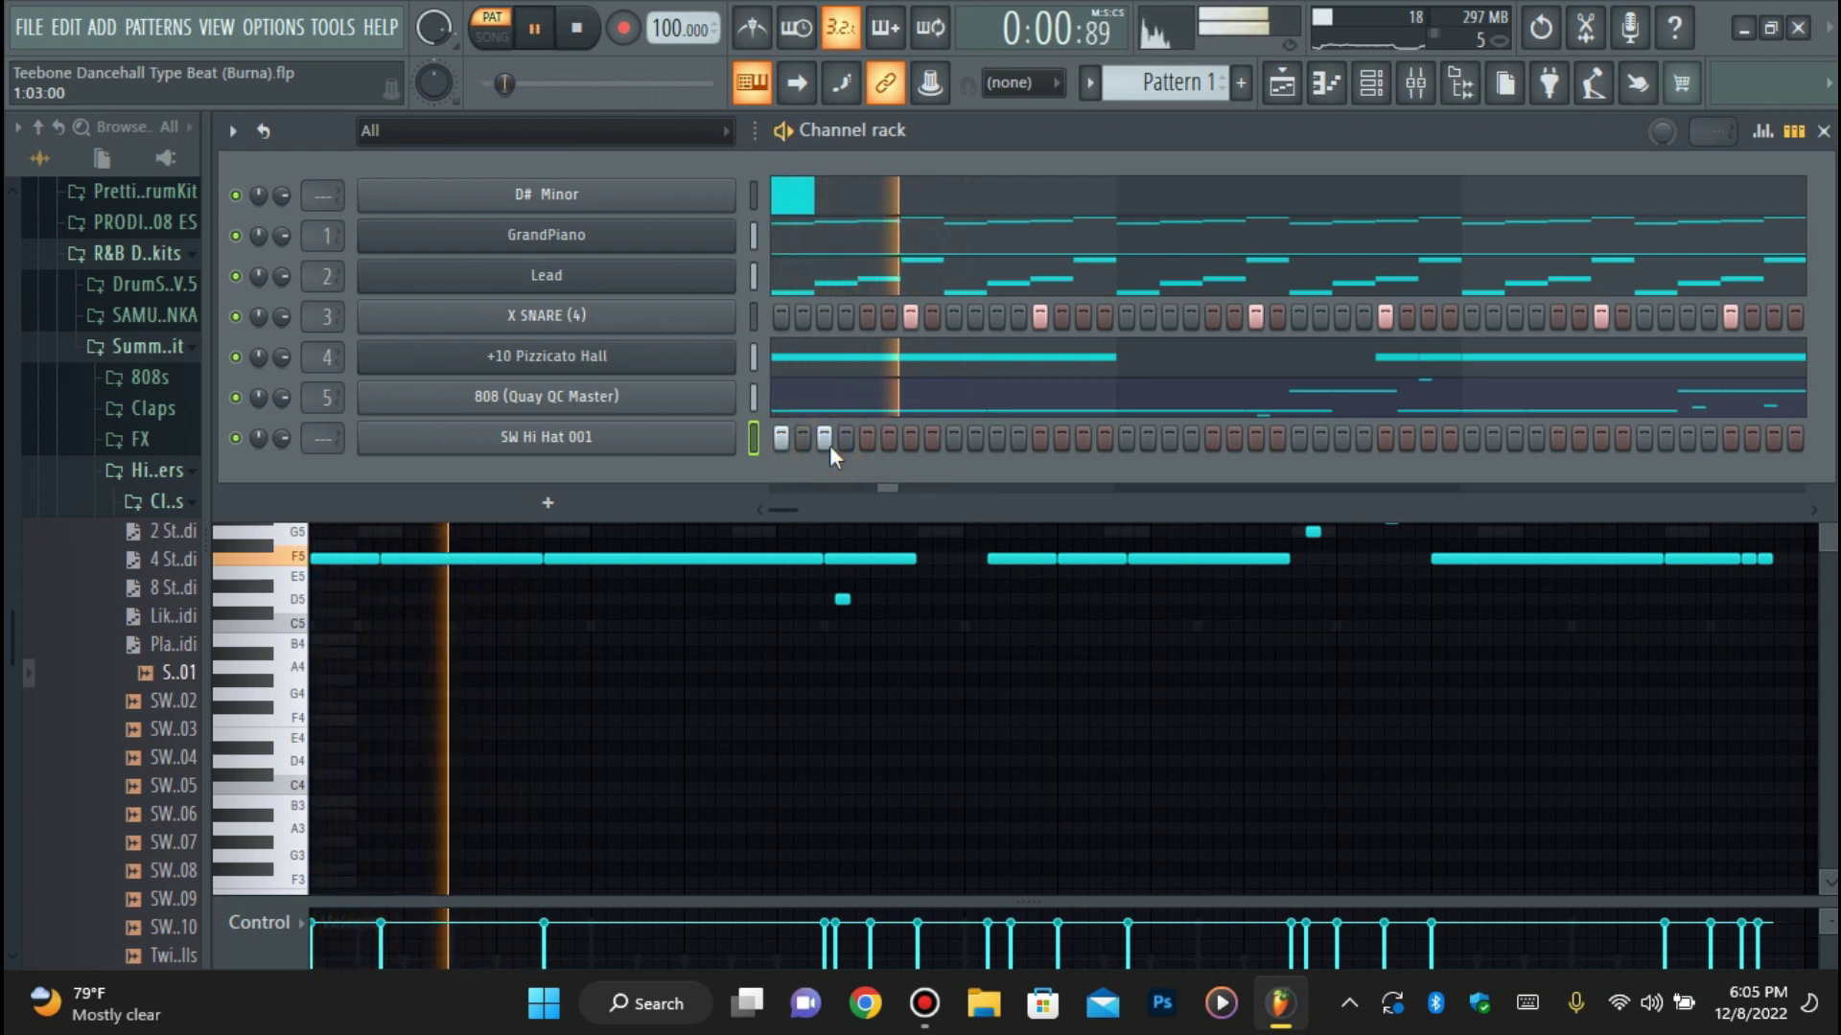
{"action": "left_click", "coordinate": [803, 447]}
{"action": "key", "text": "space"}
{"action": "key", "text": "space"}
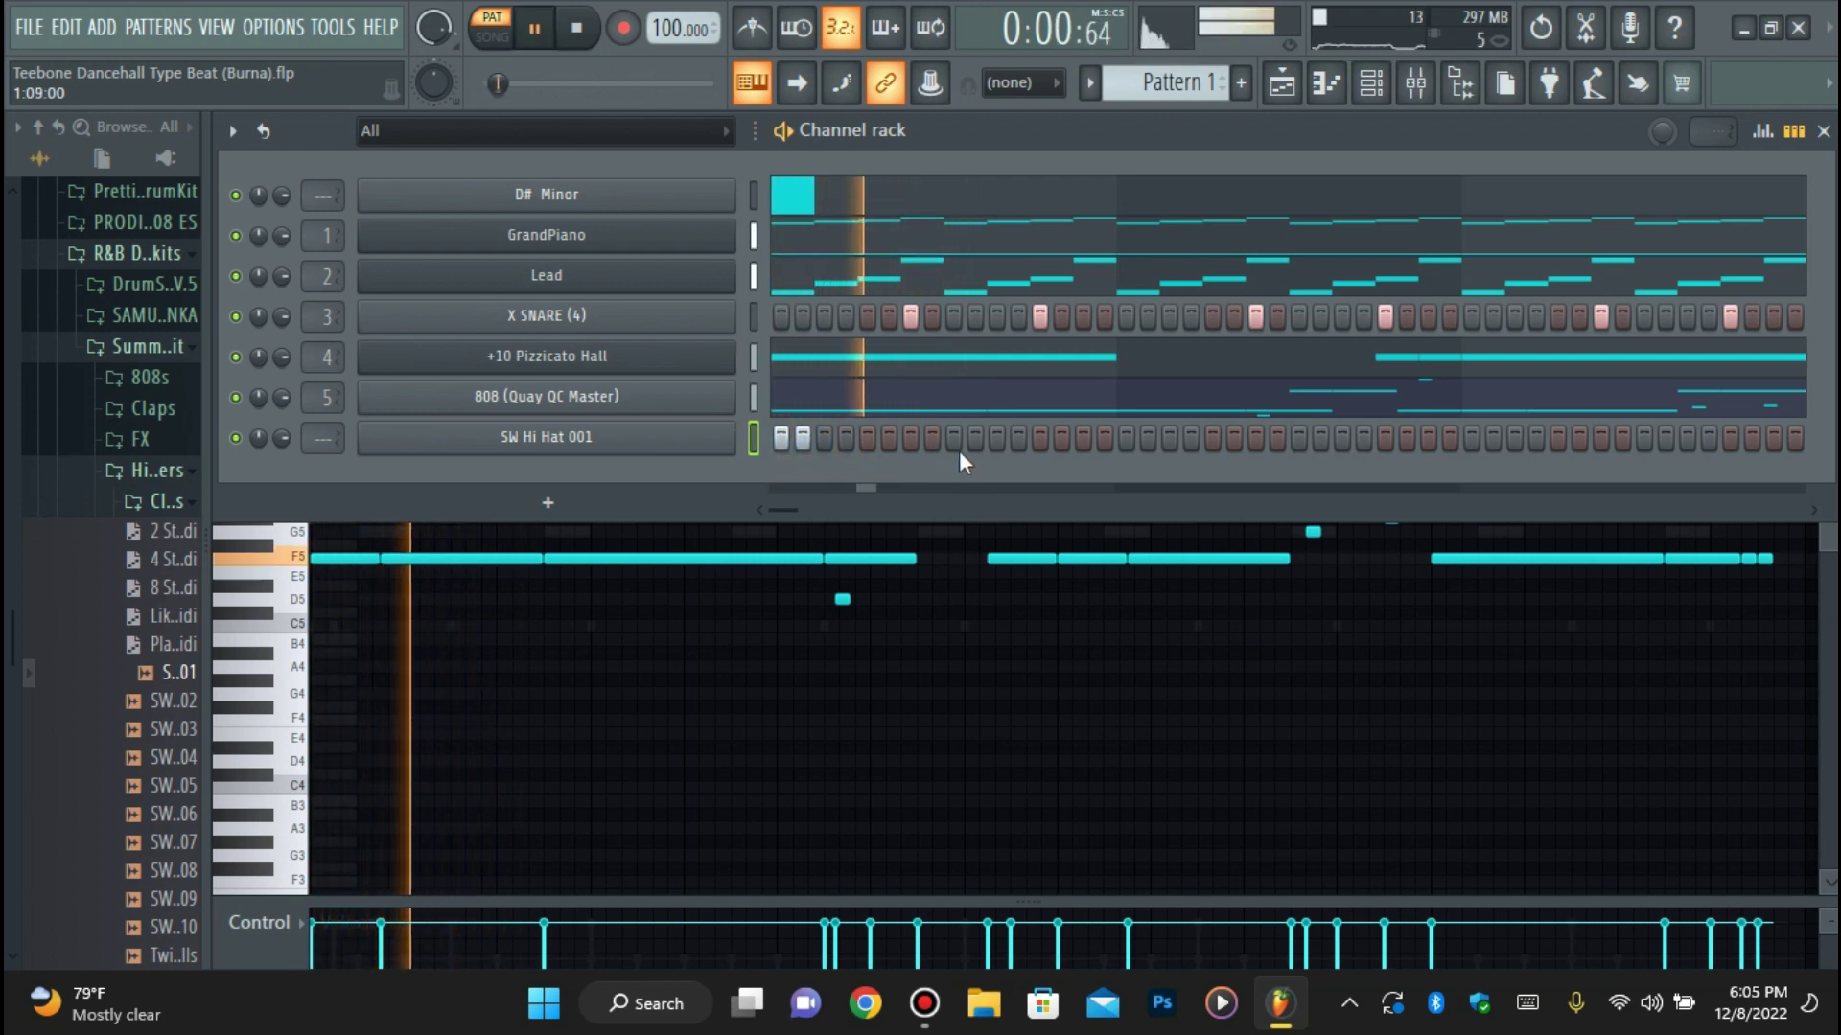
Try a SW Hi Hat 001 hit on step 11 and briefly open the channel's sampler settings.
{"action": "left_click", "coordinate": [996, 438]}
{"action": "key", "text": "space"}
{"action": "left_click", "coordinate": [717, 438]}
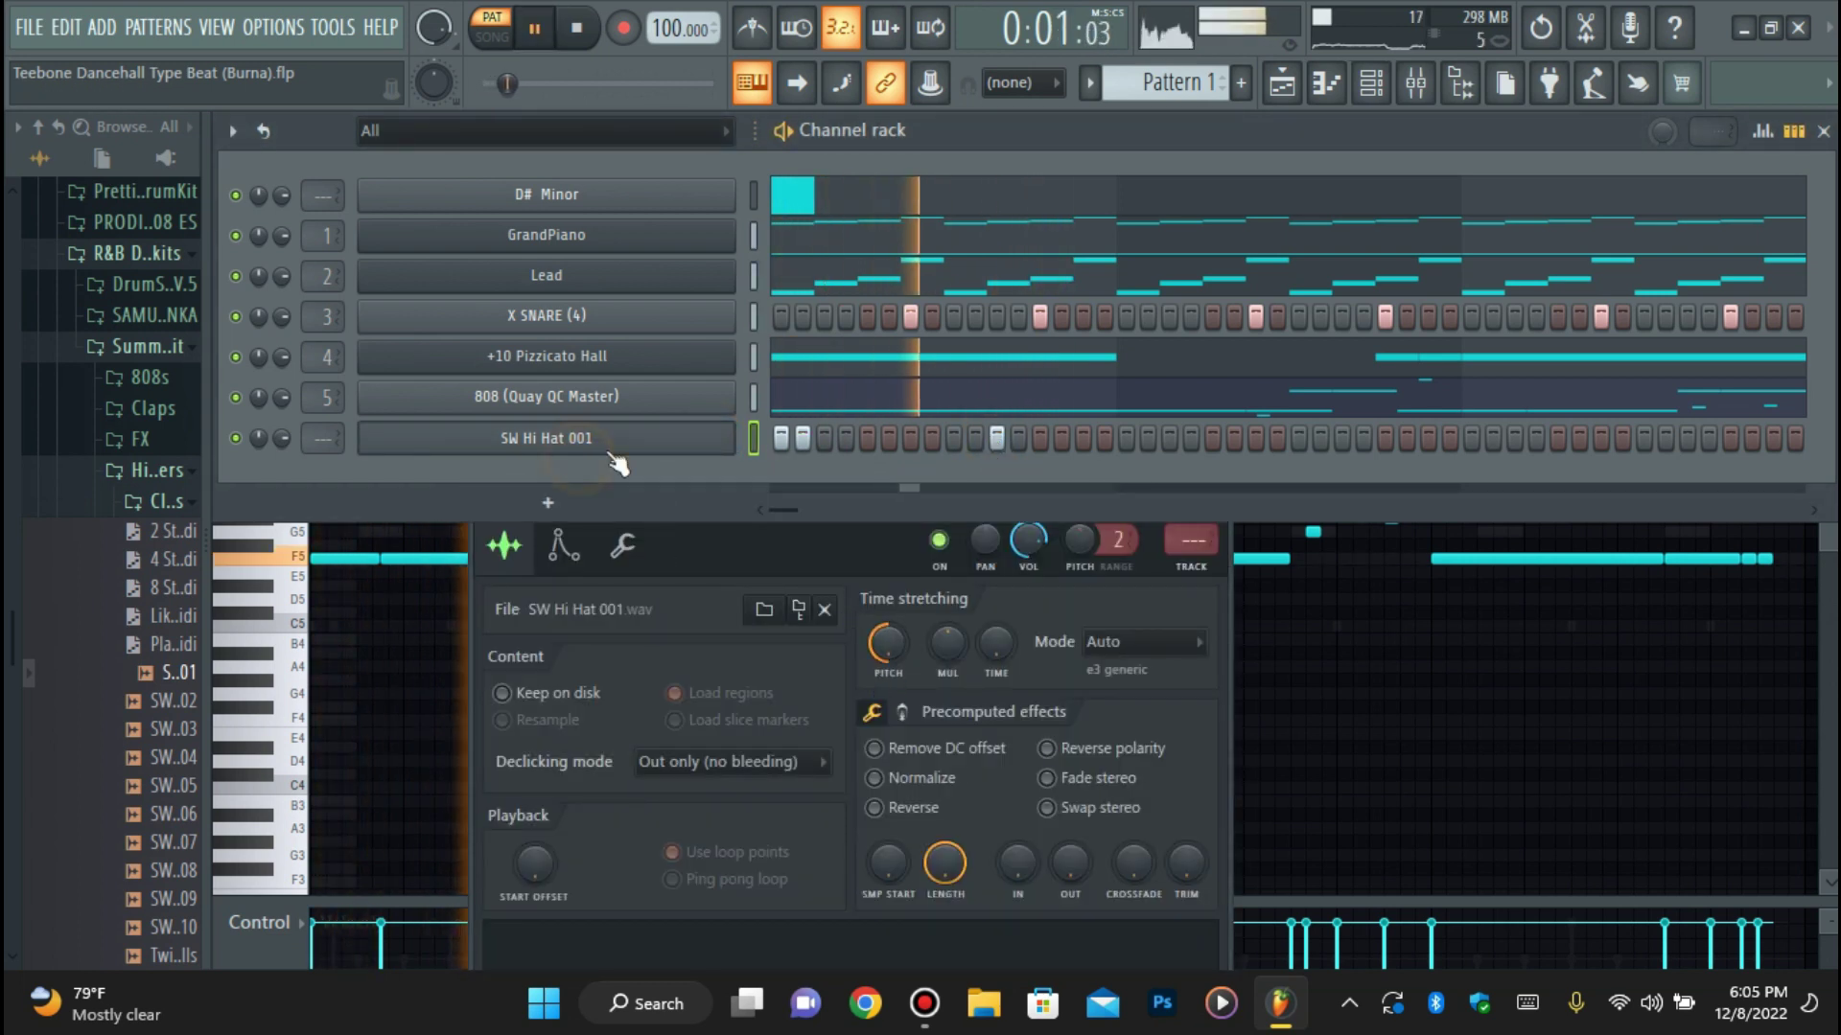
{"action": "left_click", "coordinate": [575, 443]}
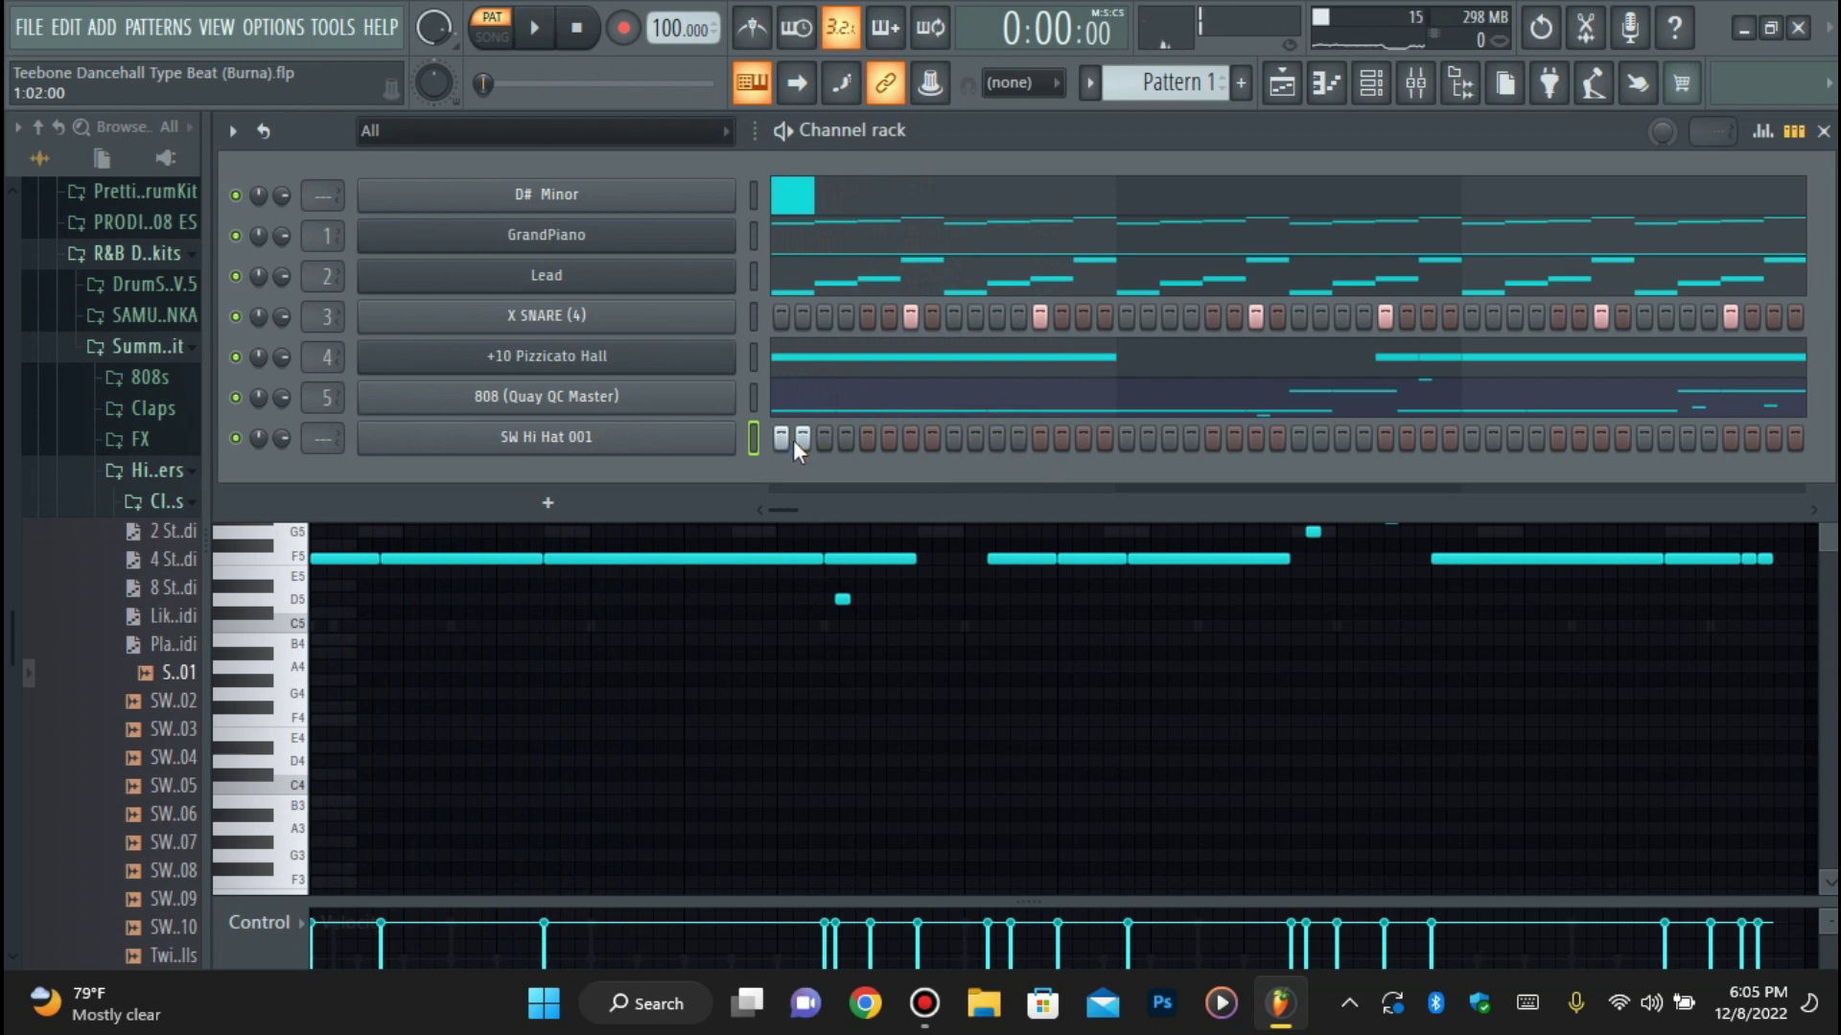
Try SW Hi Hat 001 hits in different combinations on steps 1 to 3, restarting playback to compare them.
{"action": "key", "text": "space"}
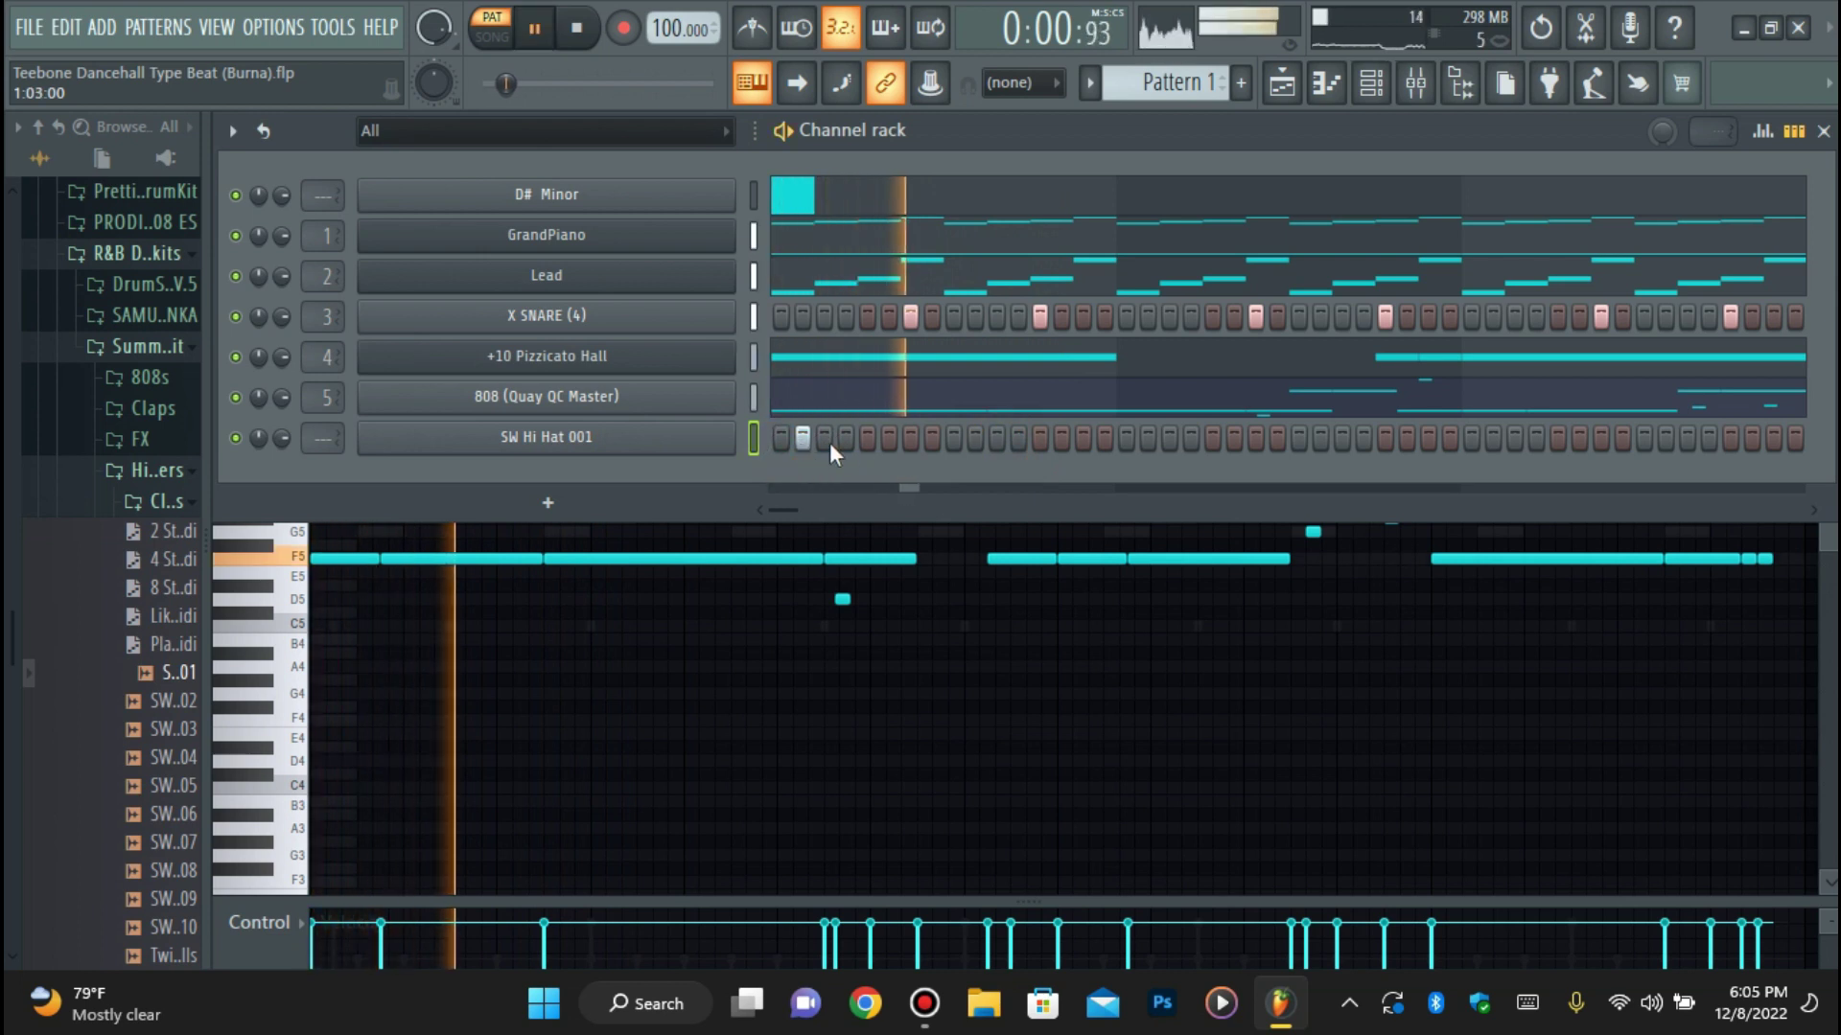
{"action": "key", "text": "space"}
{"action": "key", "text": "space"}
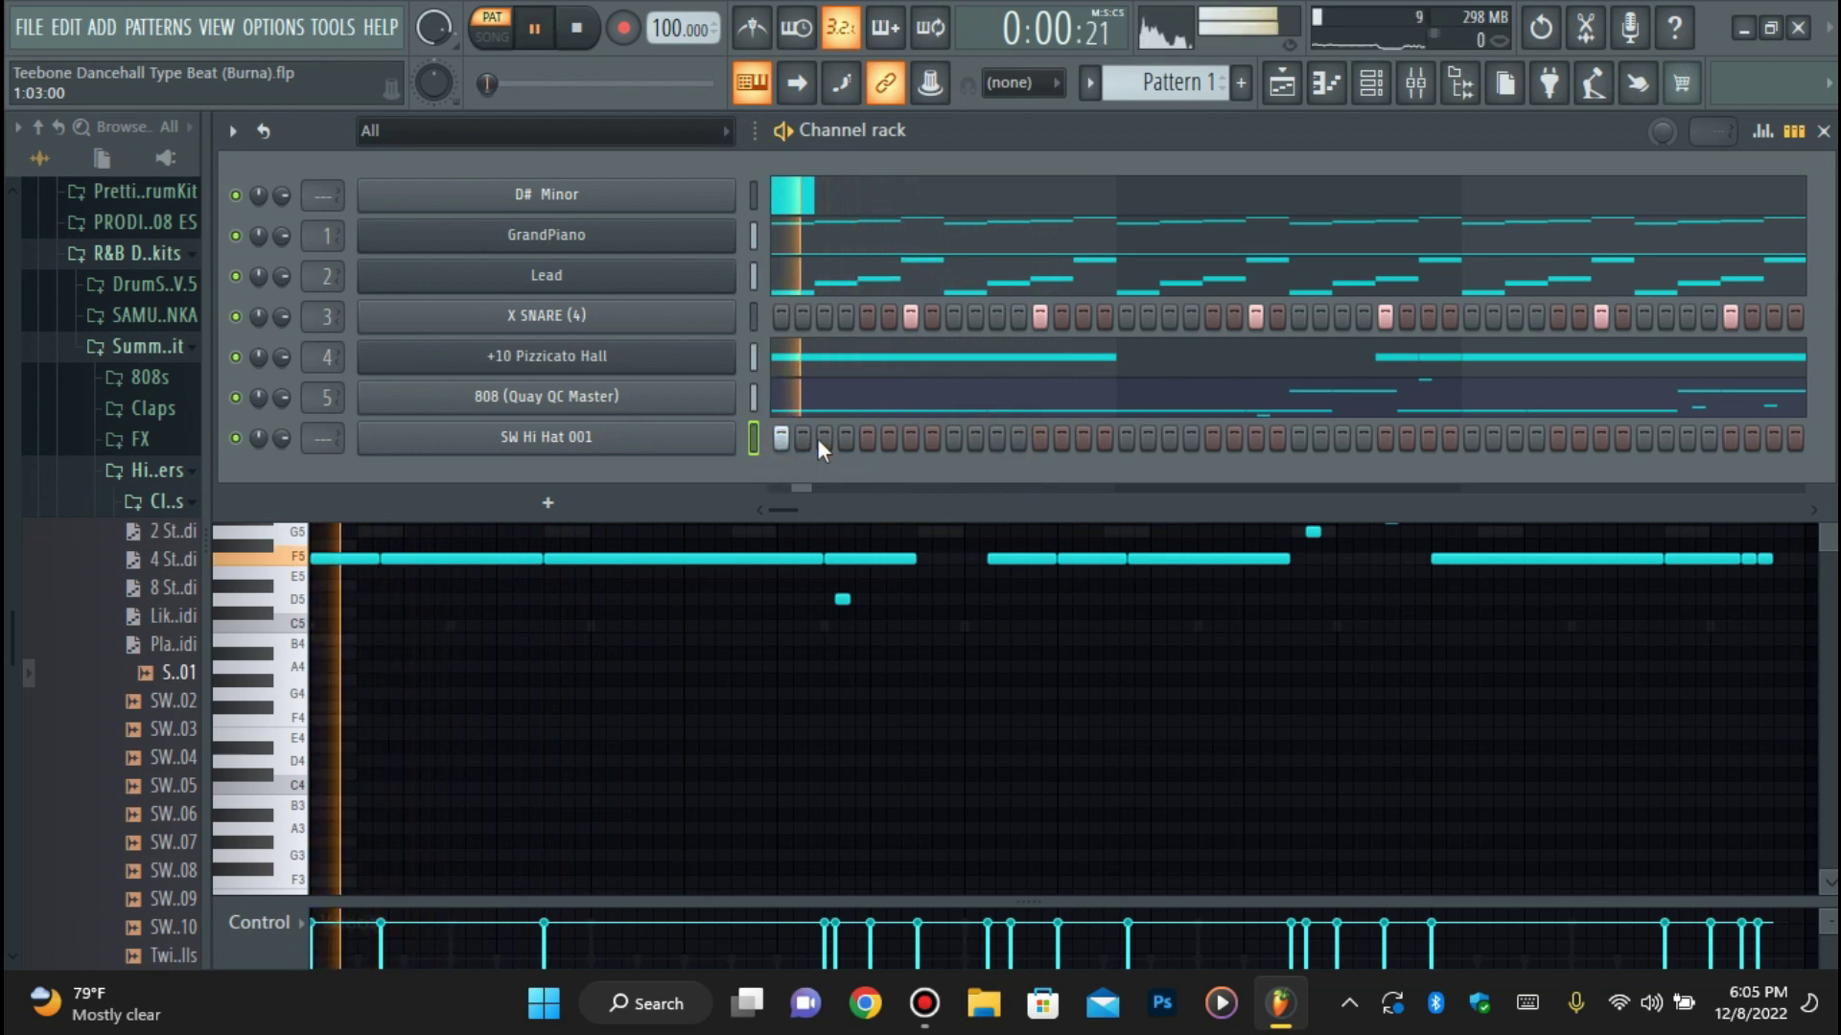
{"action": "left_click", "coordinate": [820, 439]}
{"action": "key", "text": "space"}
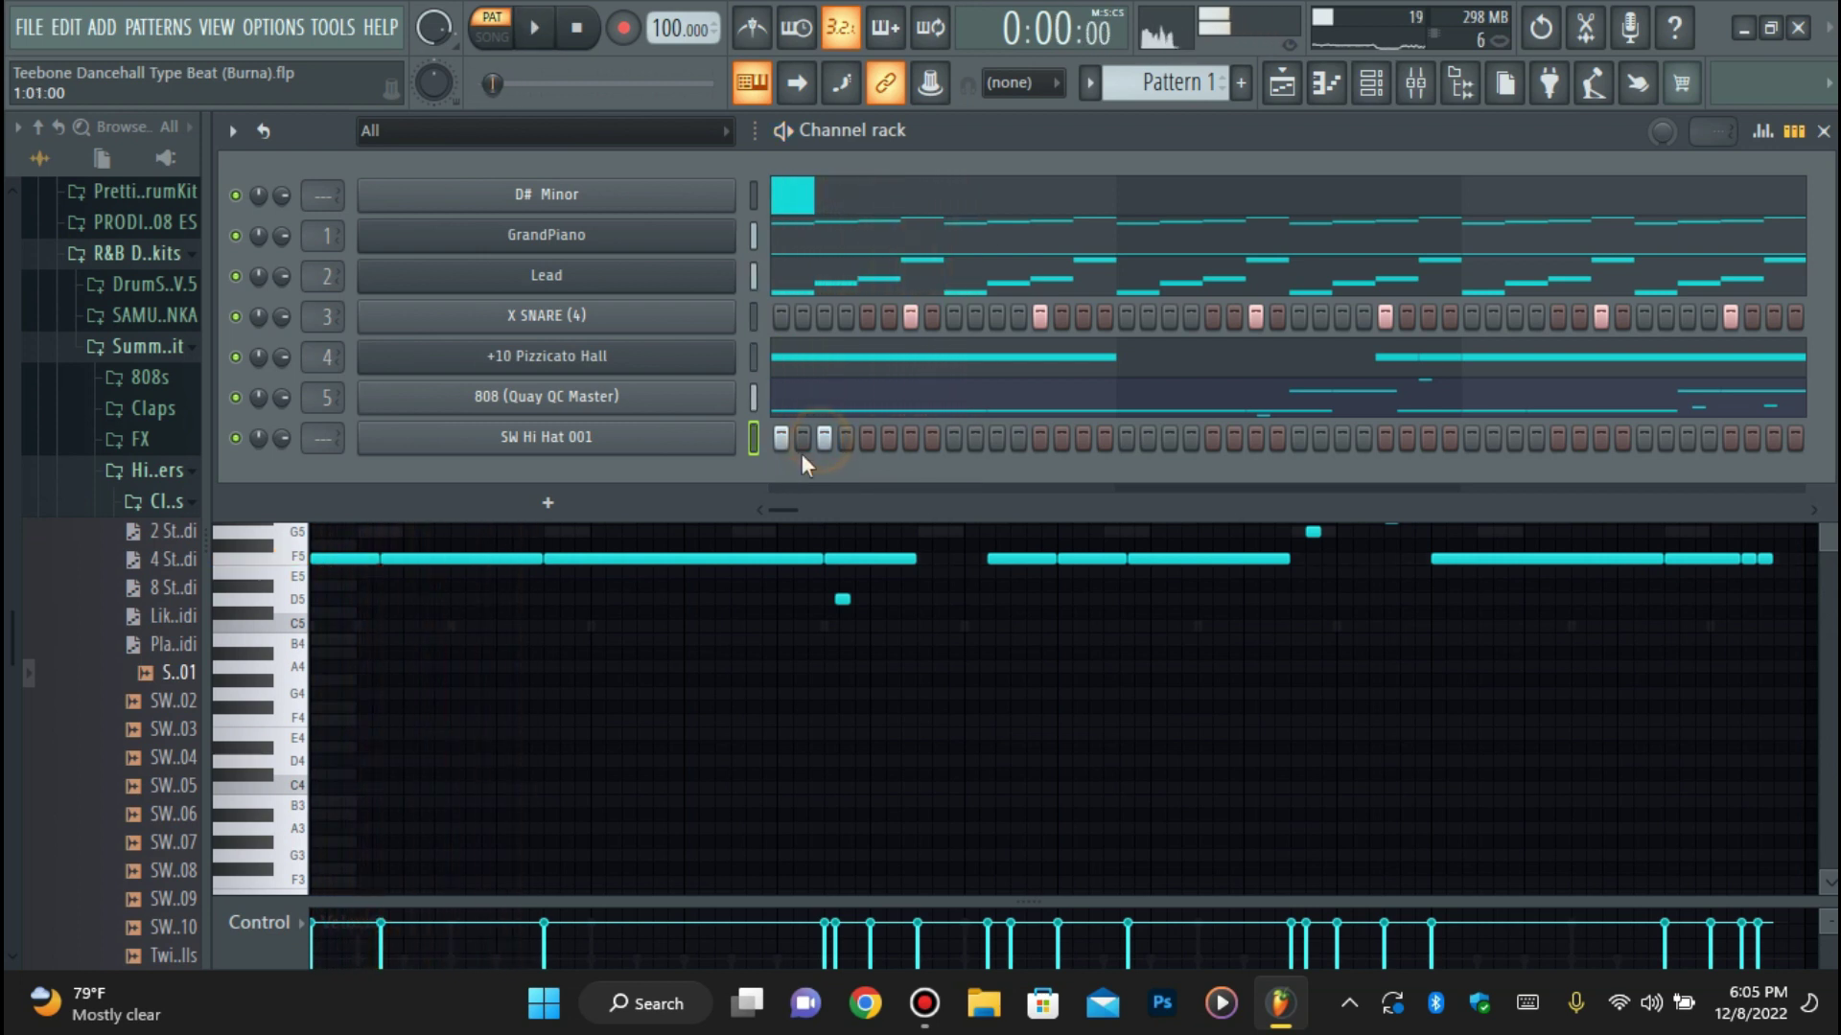
Place SW Hi Hat 001 hits on steps 11, 17 and 29, trying step 26 and clearing it again.
{"action": "left_click", "coordinate": [994, 439]}
{"action": "left_click", "coordinate": [1123, 439]}
{"action": "left_click", "coordinate": [1321, 439]}
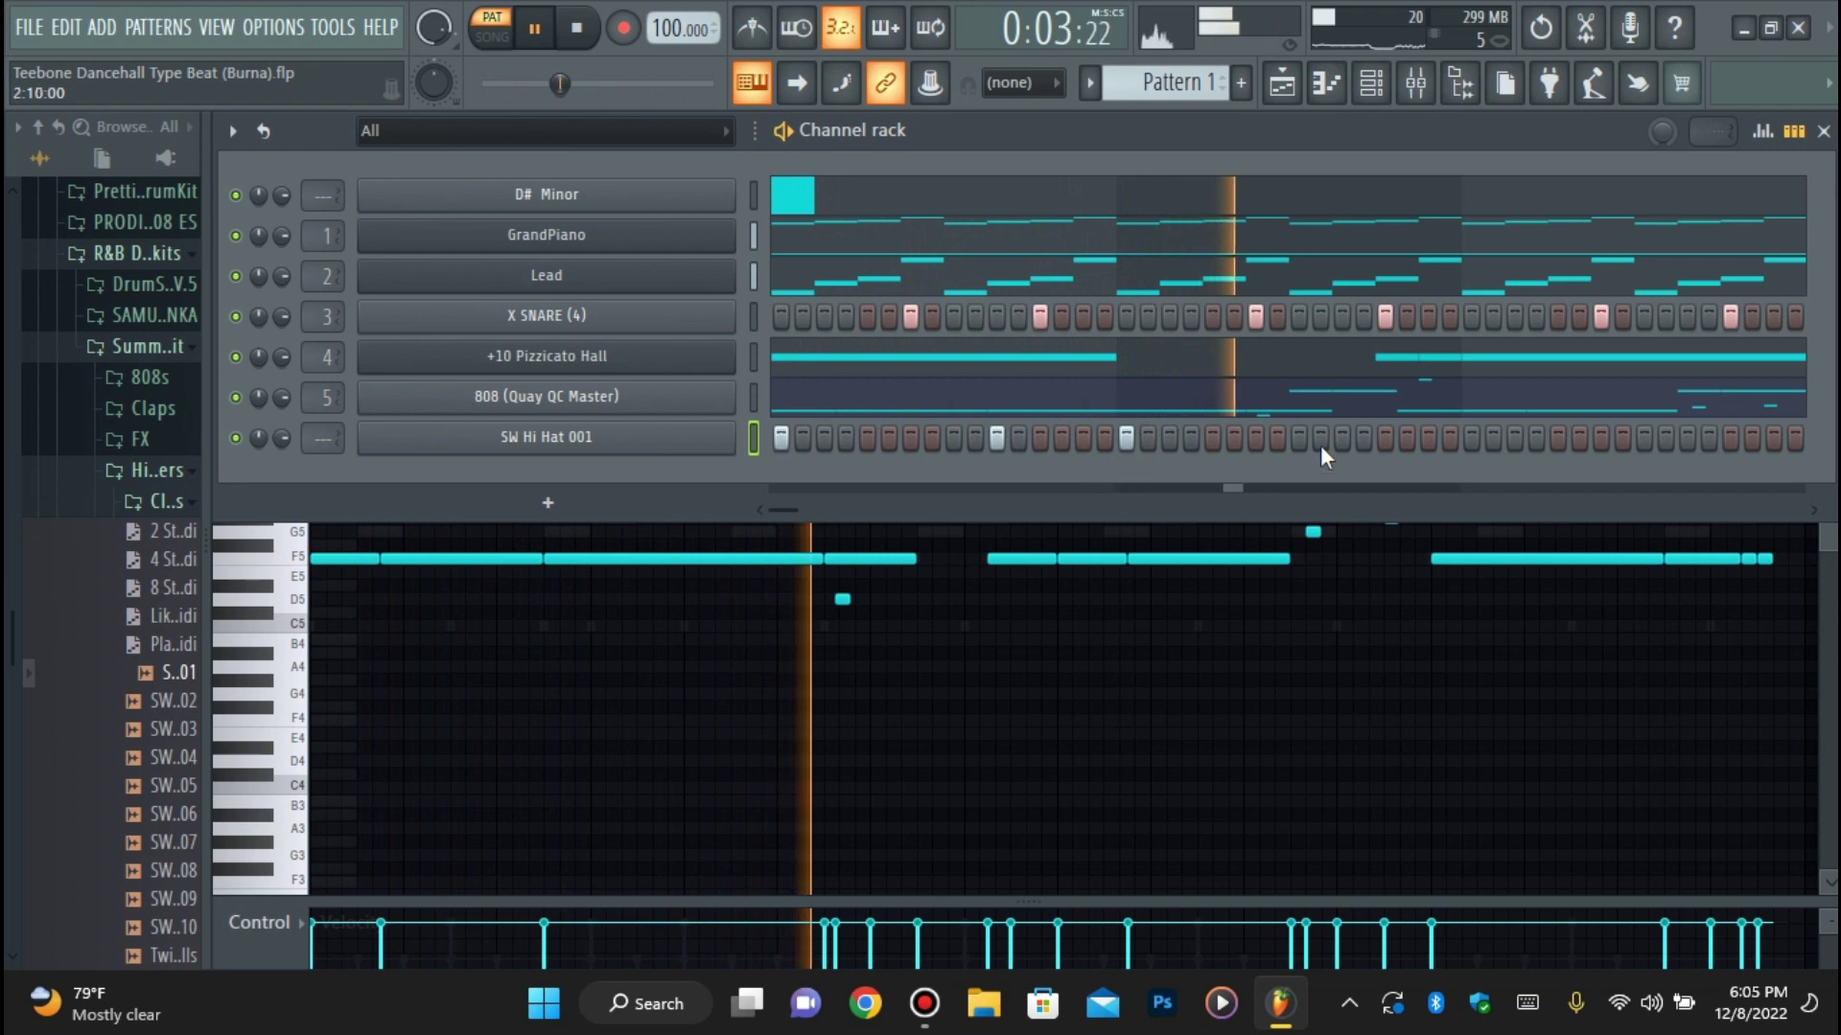
{"action": "left_click", "coordinate": [1384, 441]}
{"action": "left_click", "coordinate": [1322, 439]}
{"action": "key", "text": "space"}
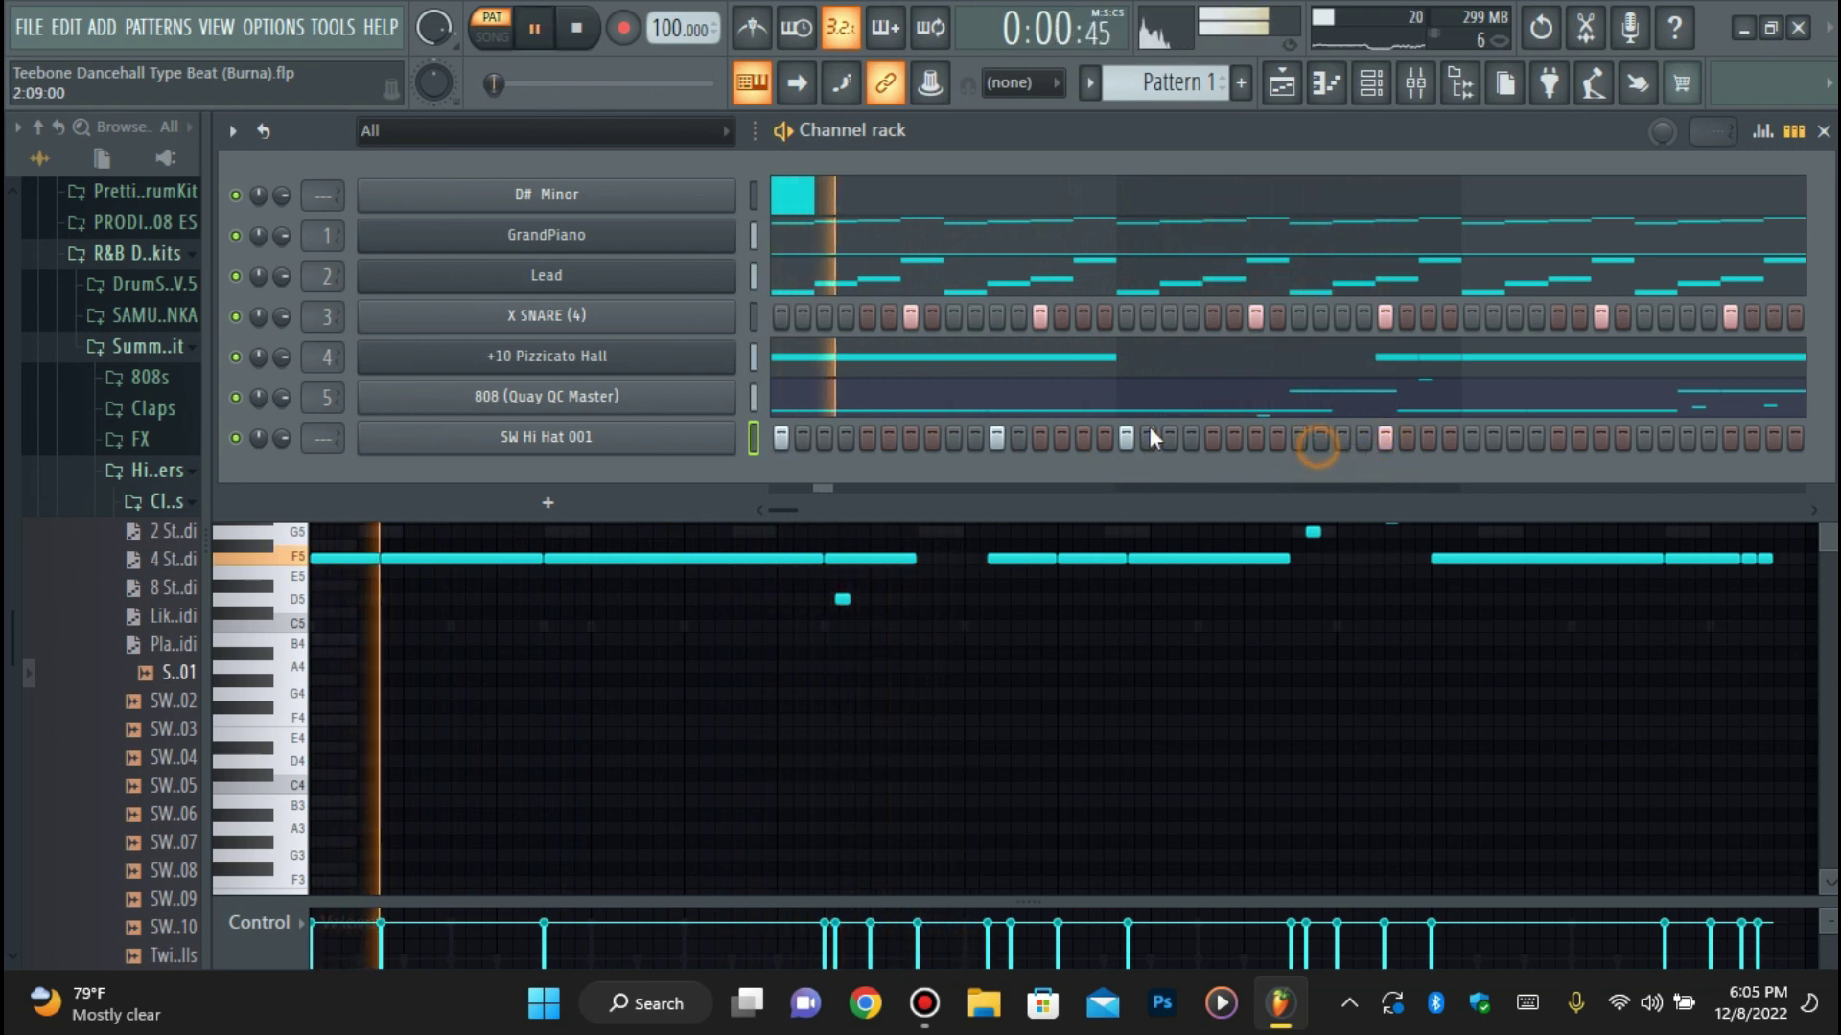
Add SW Hi Hat 001 hits on steps 15 and 30.
{"action": "left_click", "coordinate": [1081, 441]}
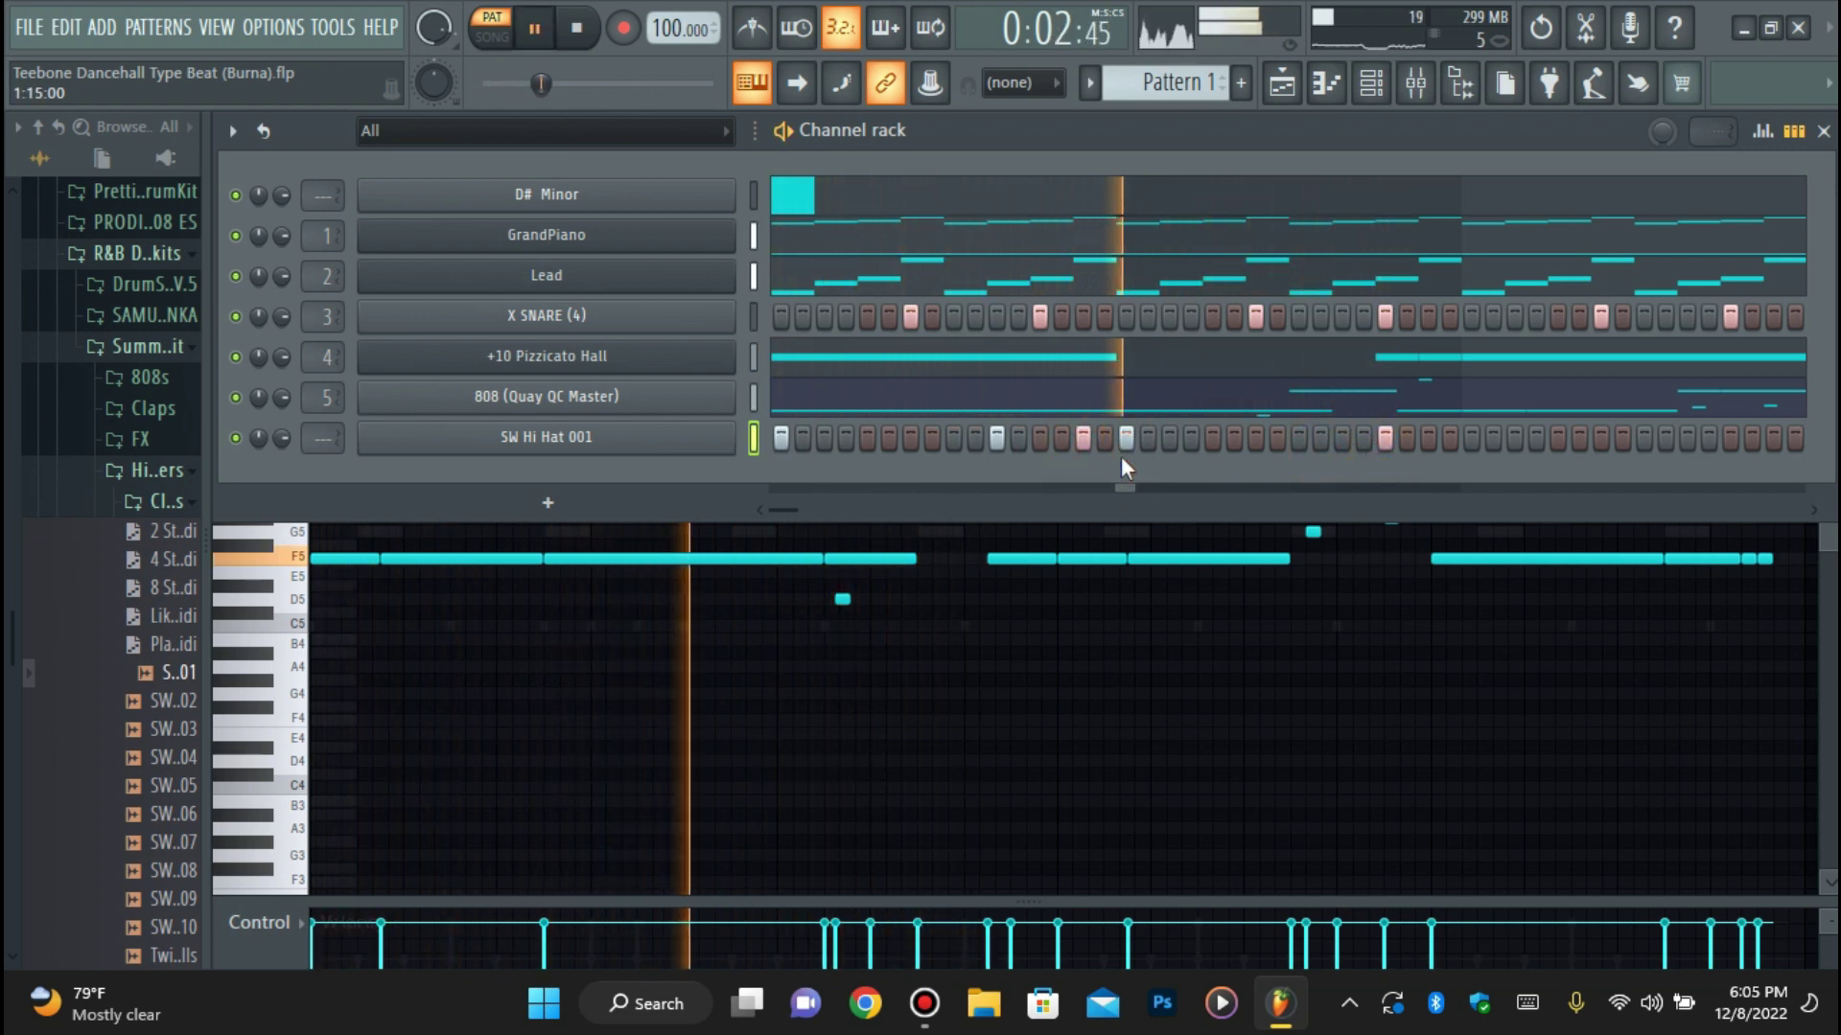
{"action": "left_click", "coordinate": [1407, 439]}
{"action": "right_click", "coordinate": [714, 439]}
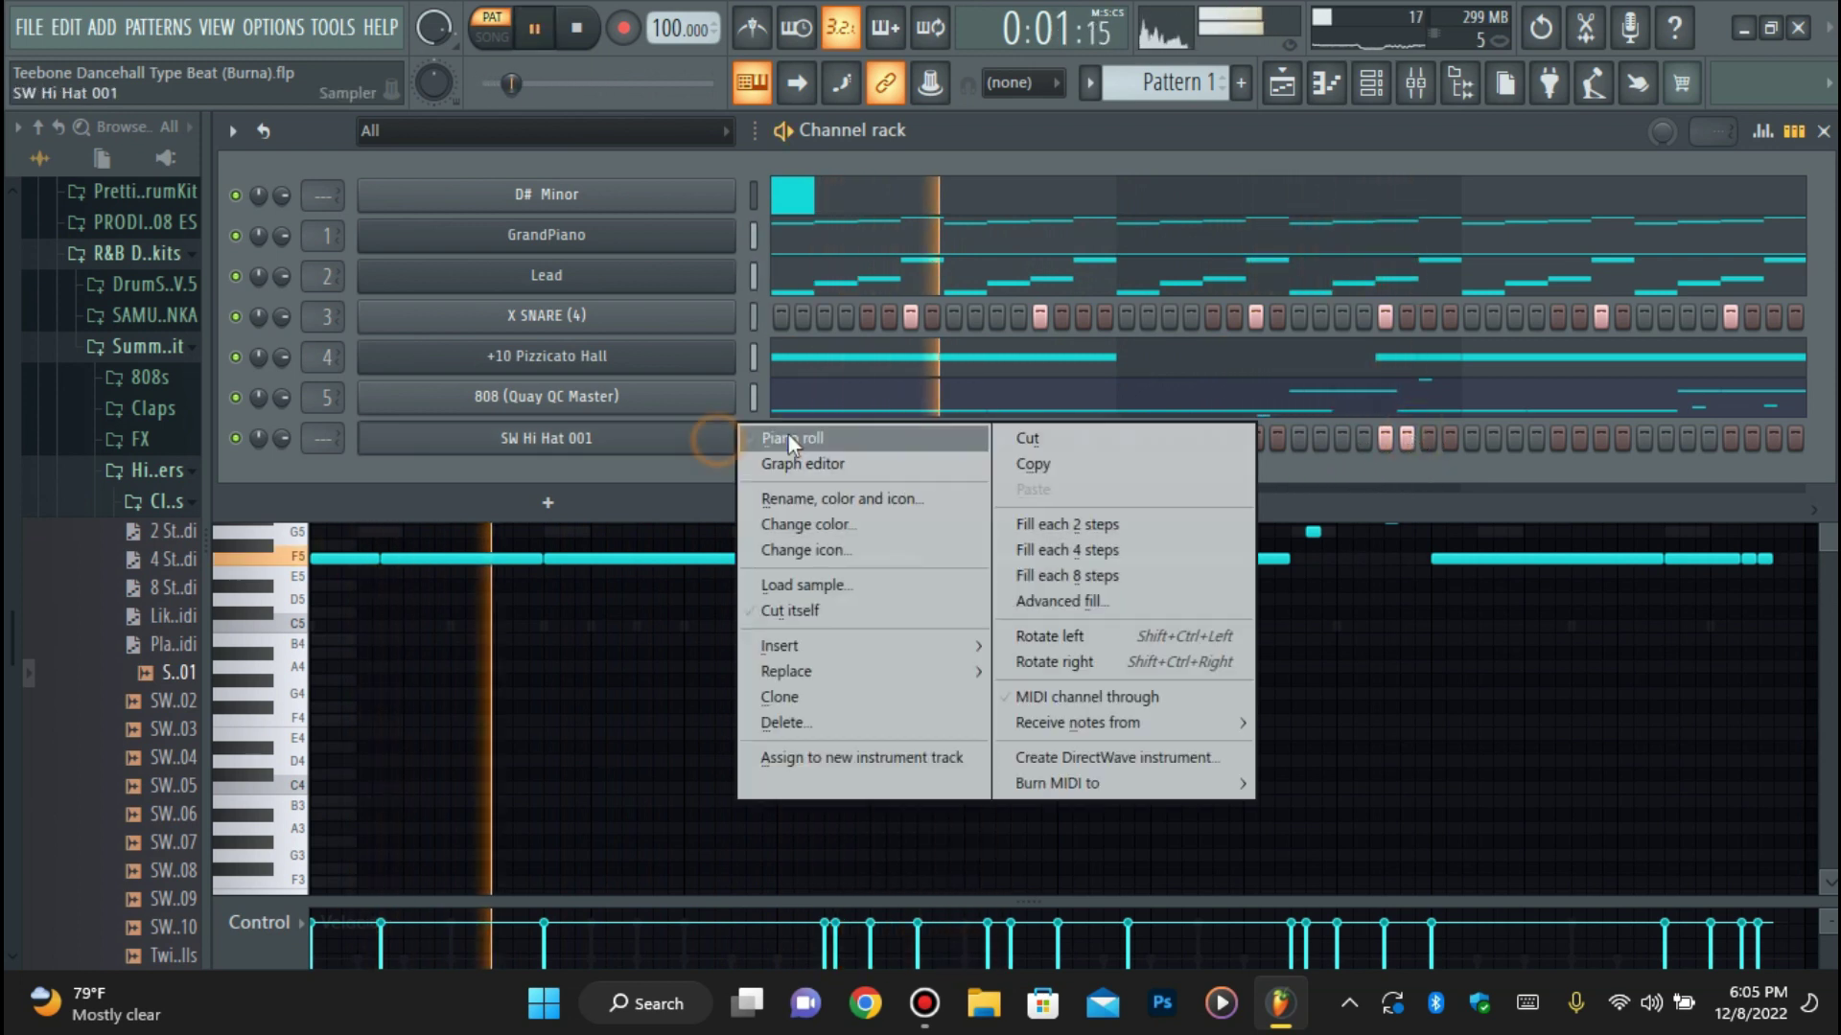
{"action": "left_click", "coordinate": [699, 429]}
Add SW Hi Hat 001 hits on steps 33 and 36 and replay the pattern from the start.
{"action": "left_click", "coordinate": [1469, 440]}
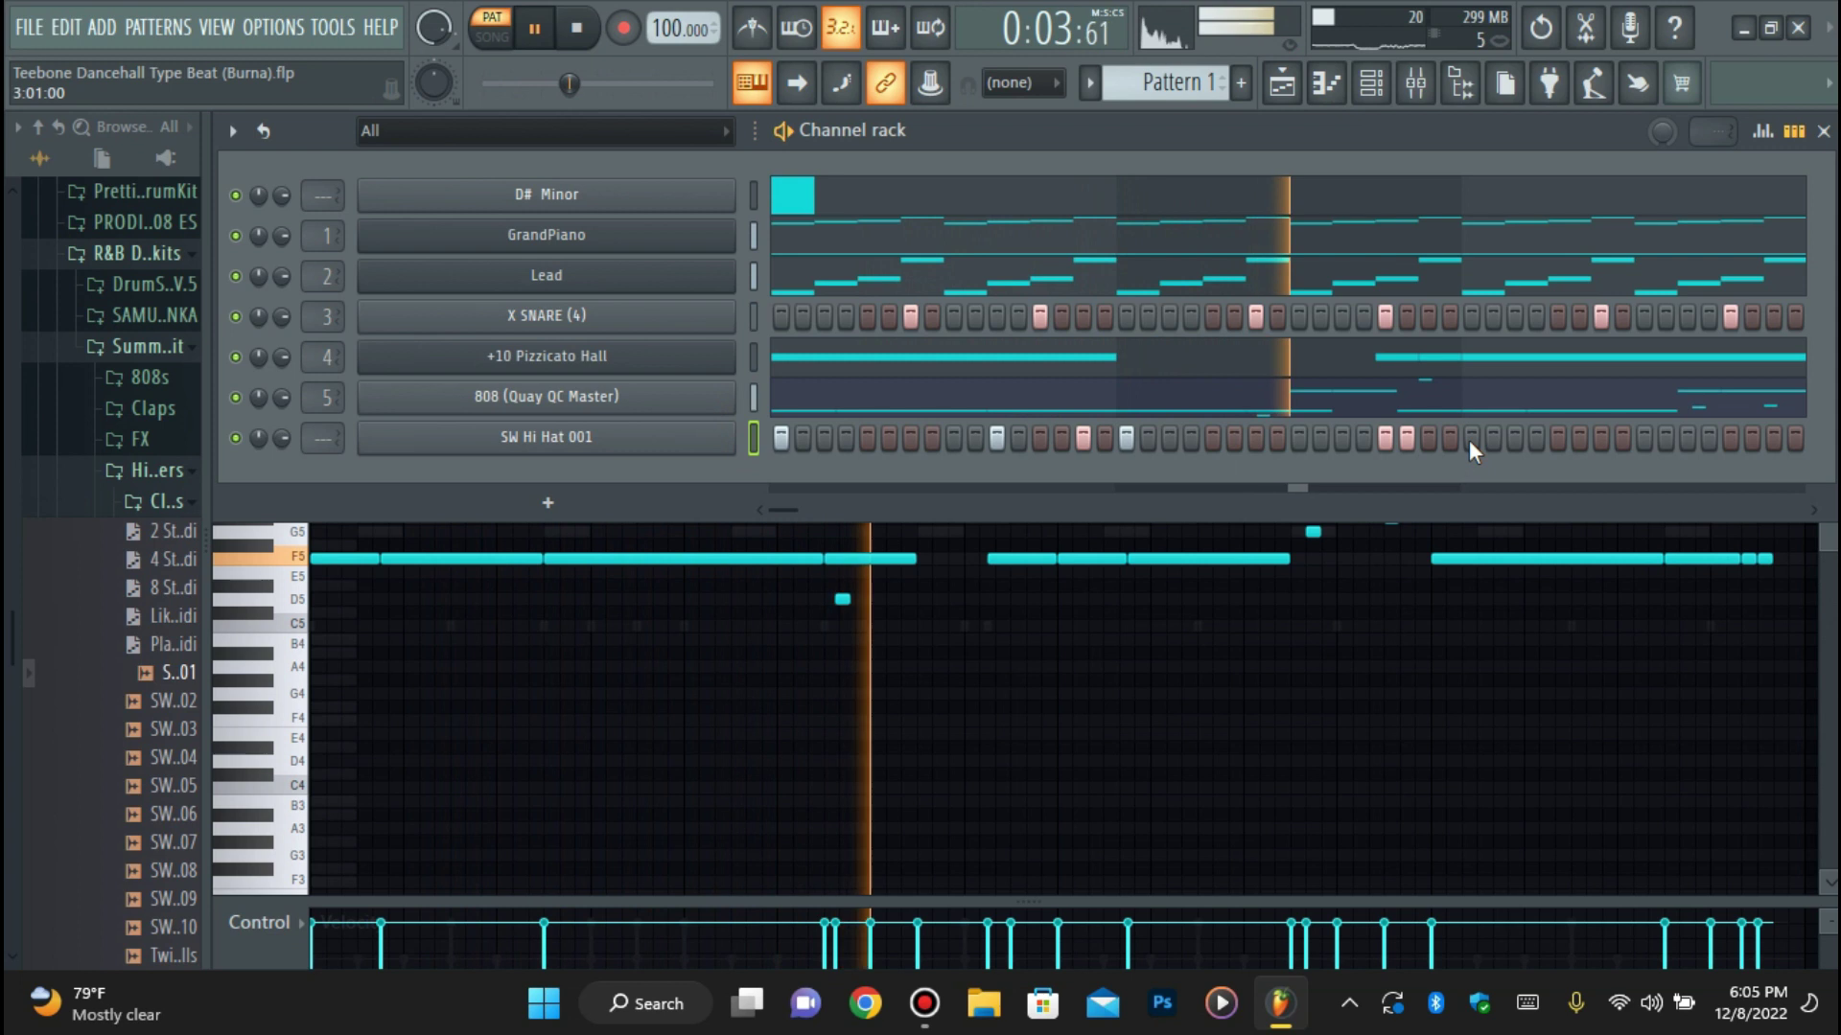
{"action": "left_click", "coordinate": [1538, 440]}
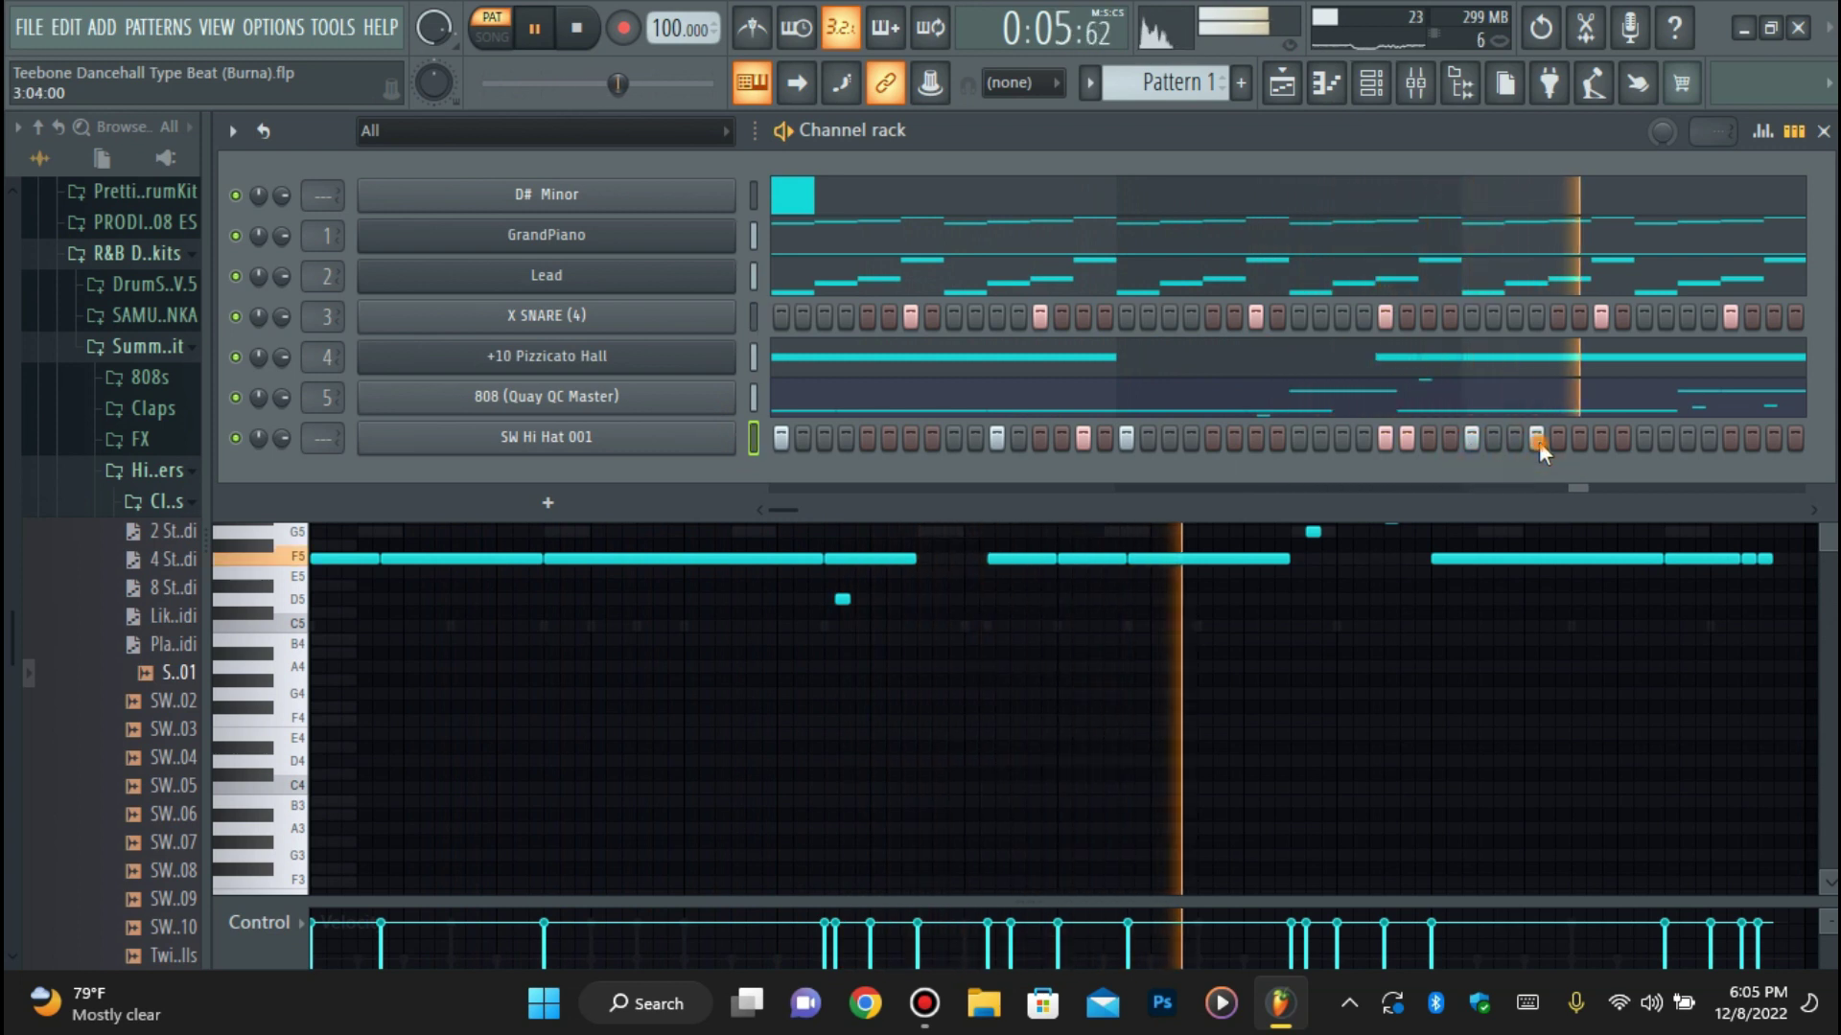
{"action": "key", "text": "space"}
{"action": "key", "text": "space"}
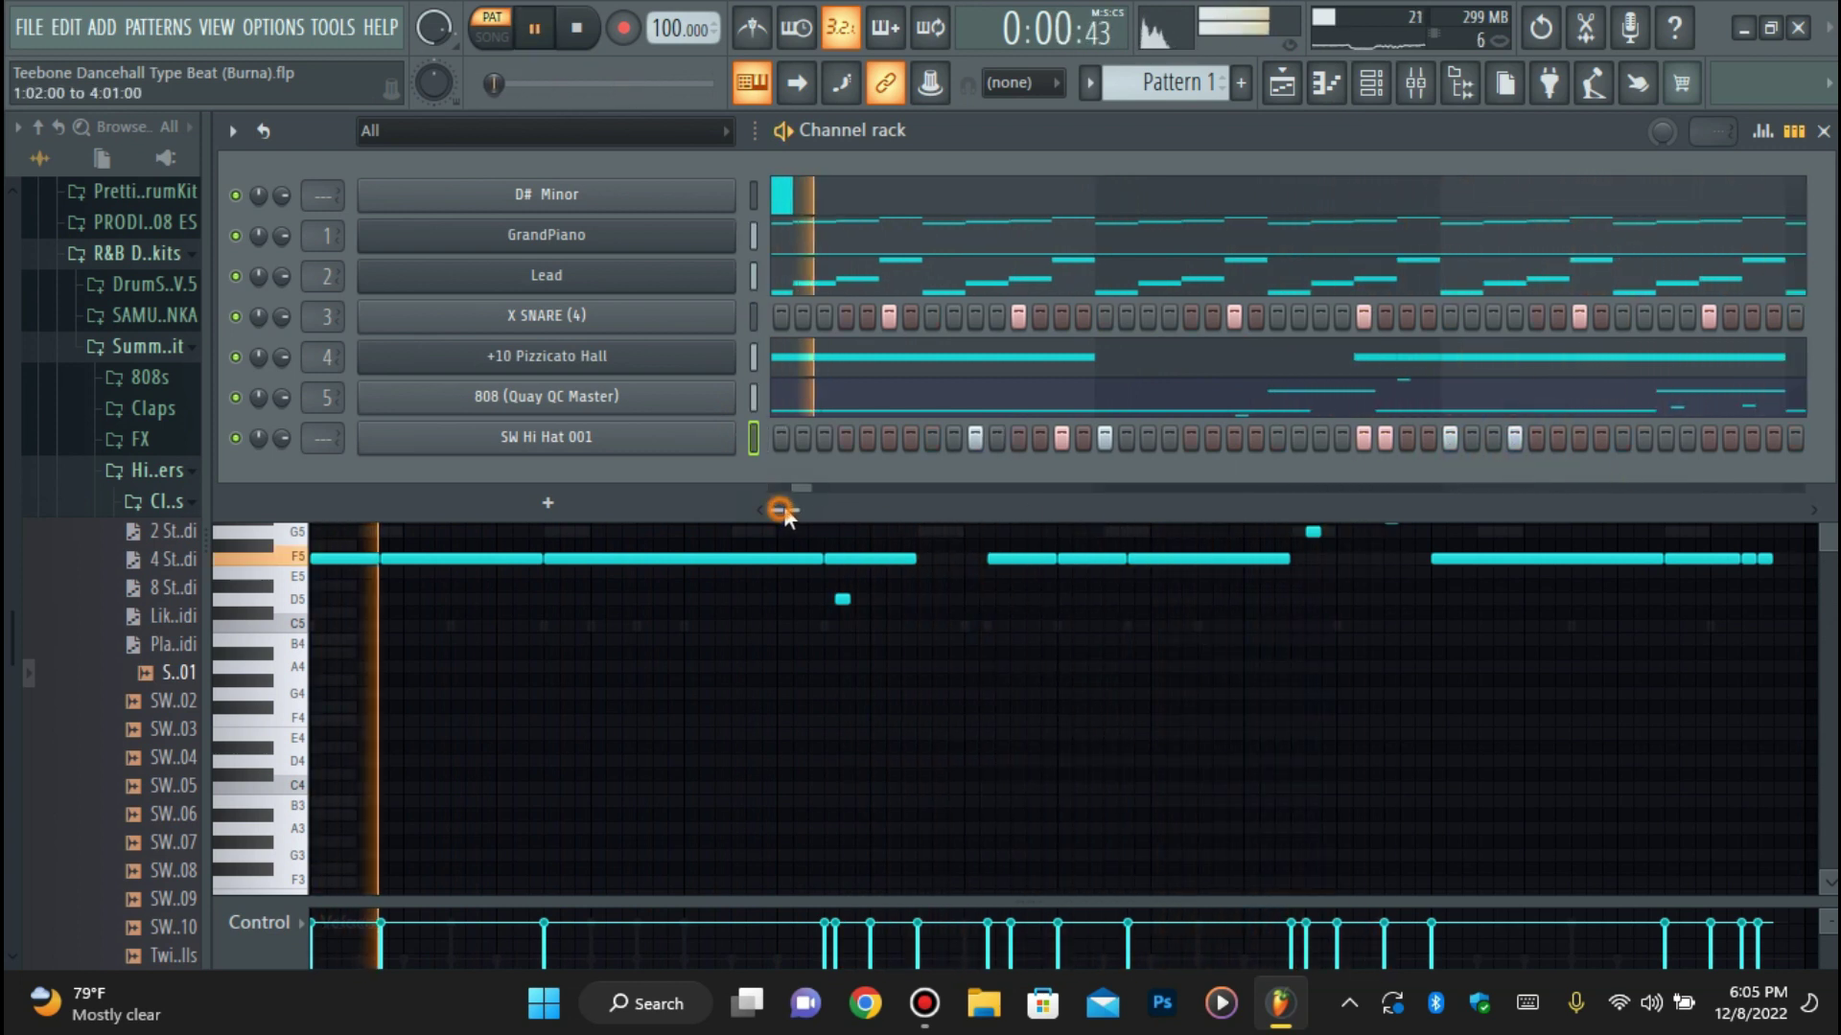
Add SW Hi Hat 001 hits on steps 45, 49, 57, 60 and 63.
{"action": "left_click_drag", "start_coordinate": [784, 504], "coordinate": [800, 496]}
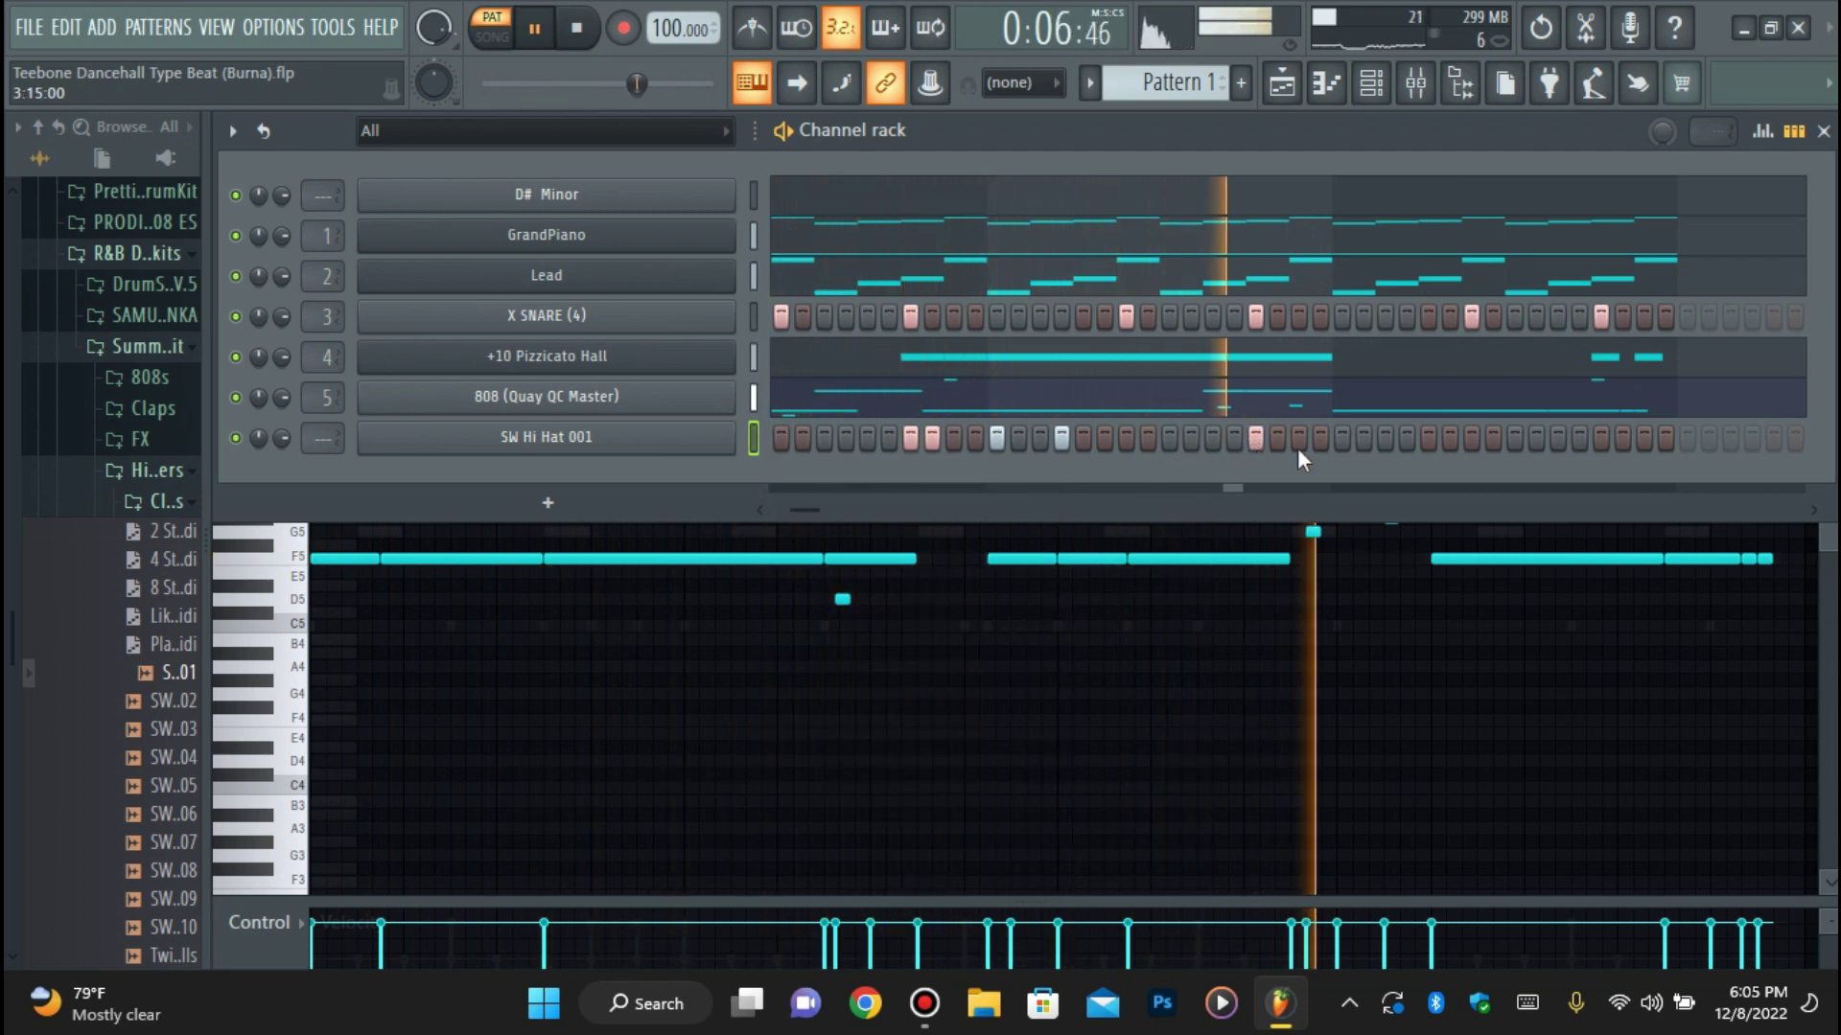
{"action": "left_click", "coordinate": [1342, 438]}
{"action": "left_click", "coordinate": [1514, 438]}
{"action": "left_click", "coordinate": [1580, 438]}
In SW Hi Hat 001's piano roll, draw a two-step C5 note at step 9 of bar 2 and chop it into four.
{"action": "right_click", "coordinate": [731, 426]}
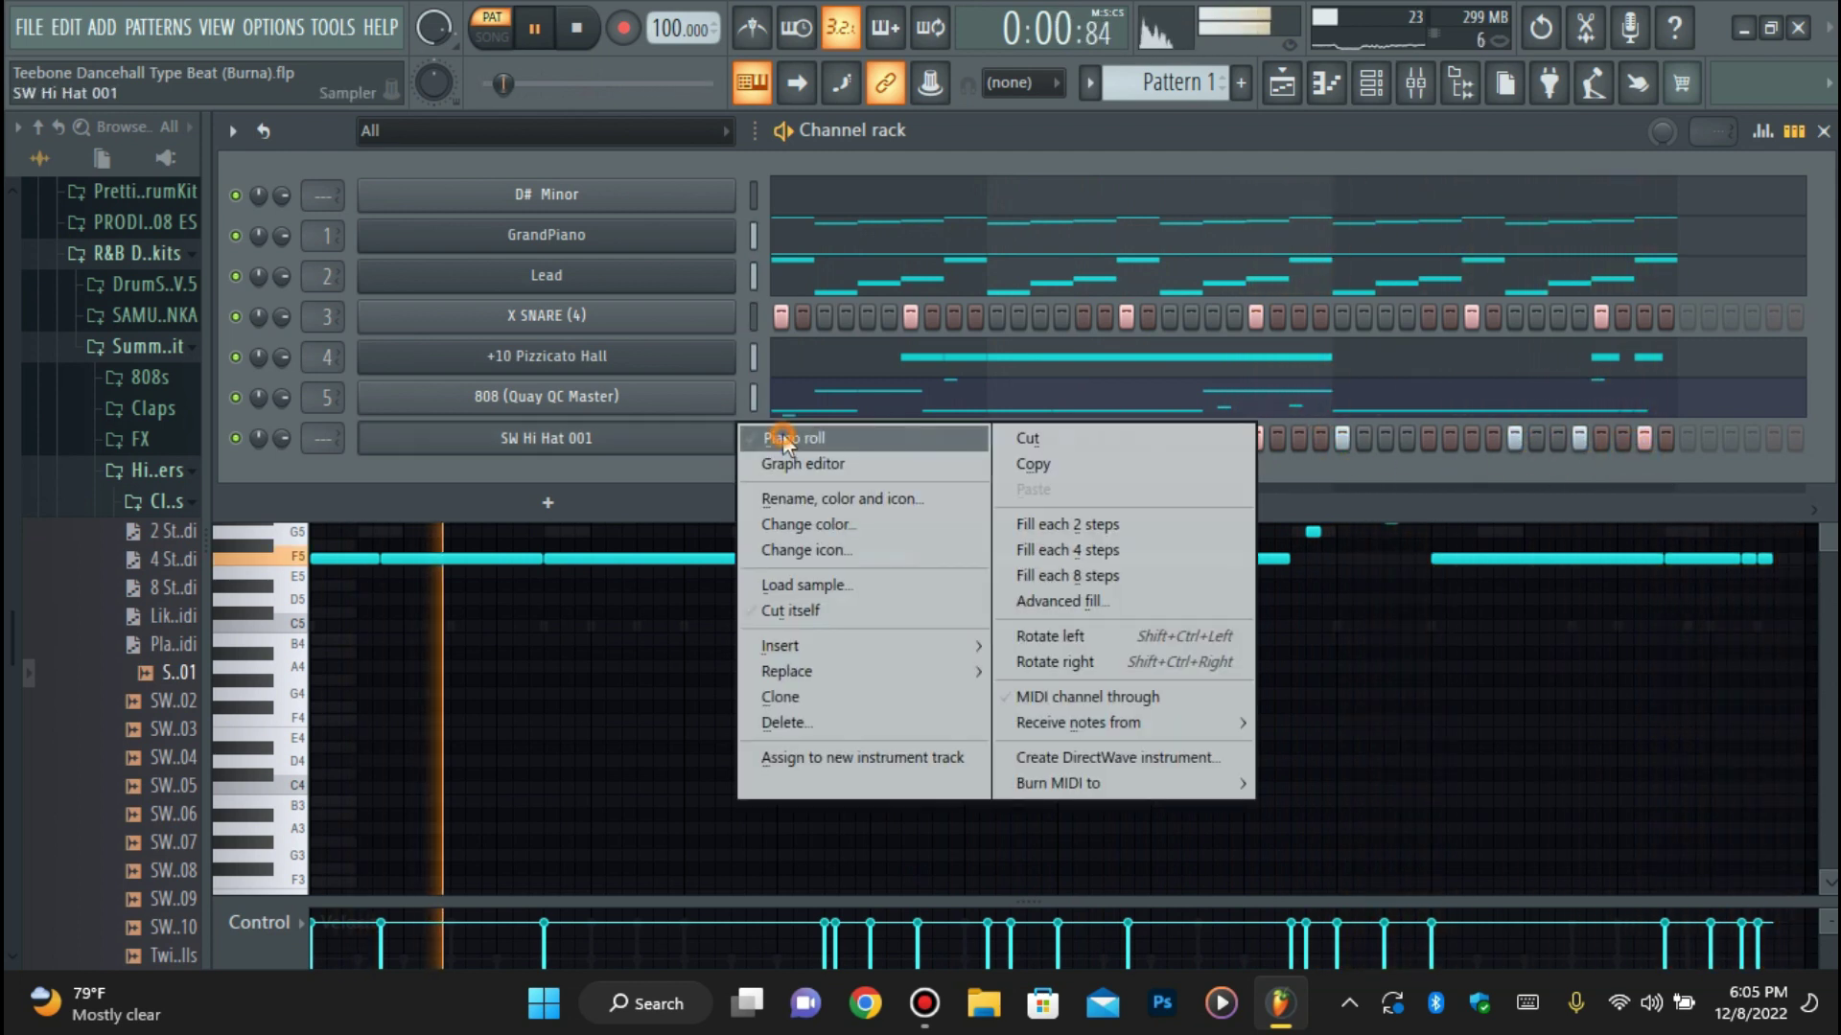
{"action": "left_click", "coordinate": [760, 433]}
{"action": "scroll", "coordinate": [1174, 439], "scroll_direction": "down", "scroll_amount": 3}
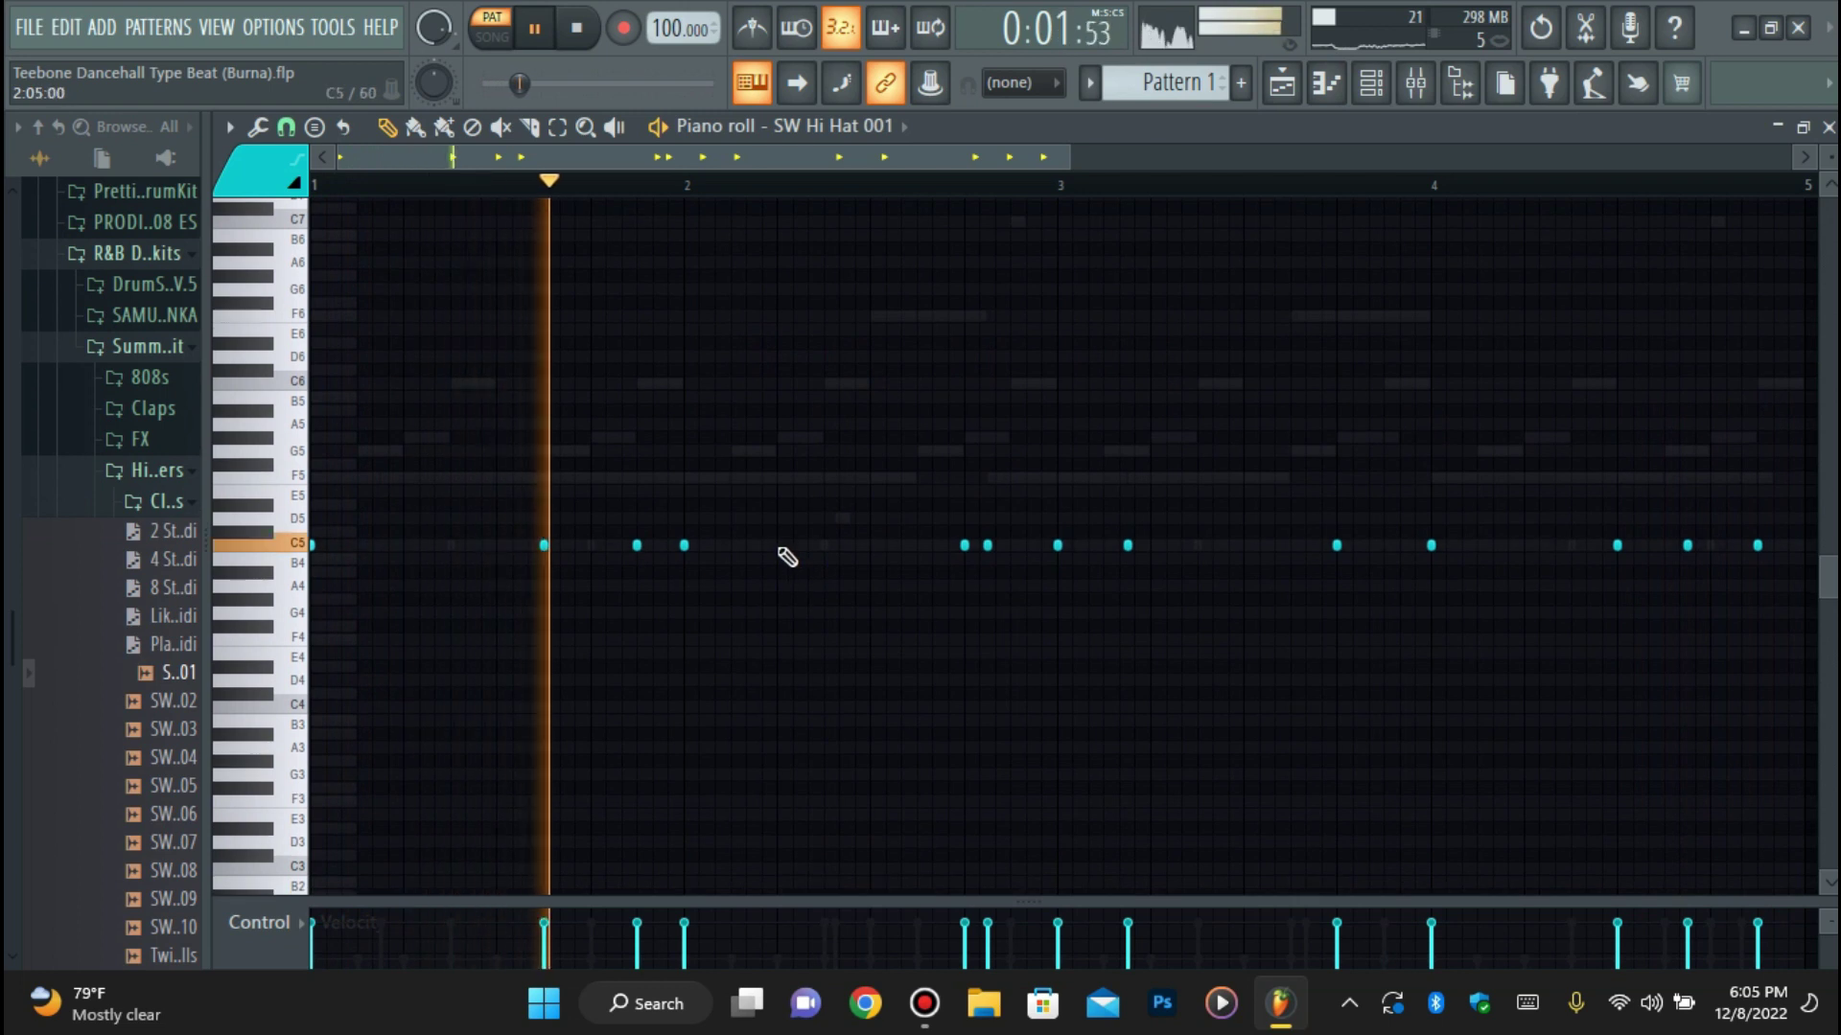
{"action": "left_click", "coordinate": [871, 546]}
{"action": "key", "text": "space"}
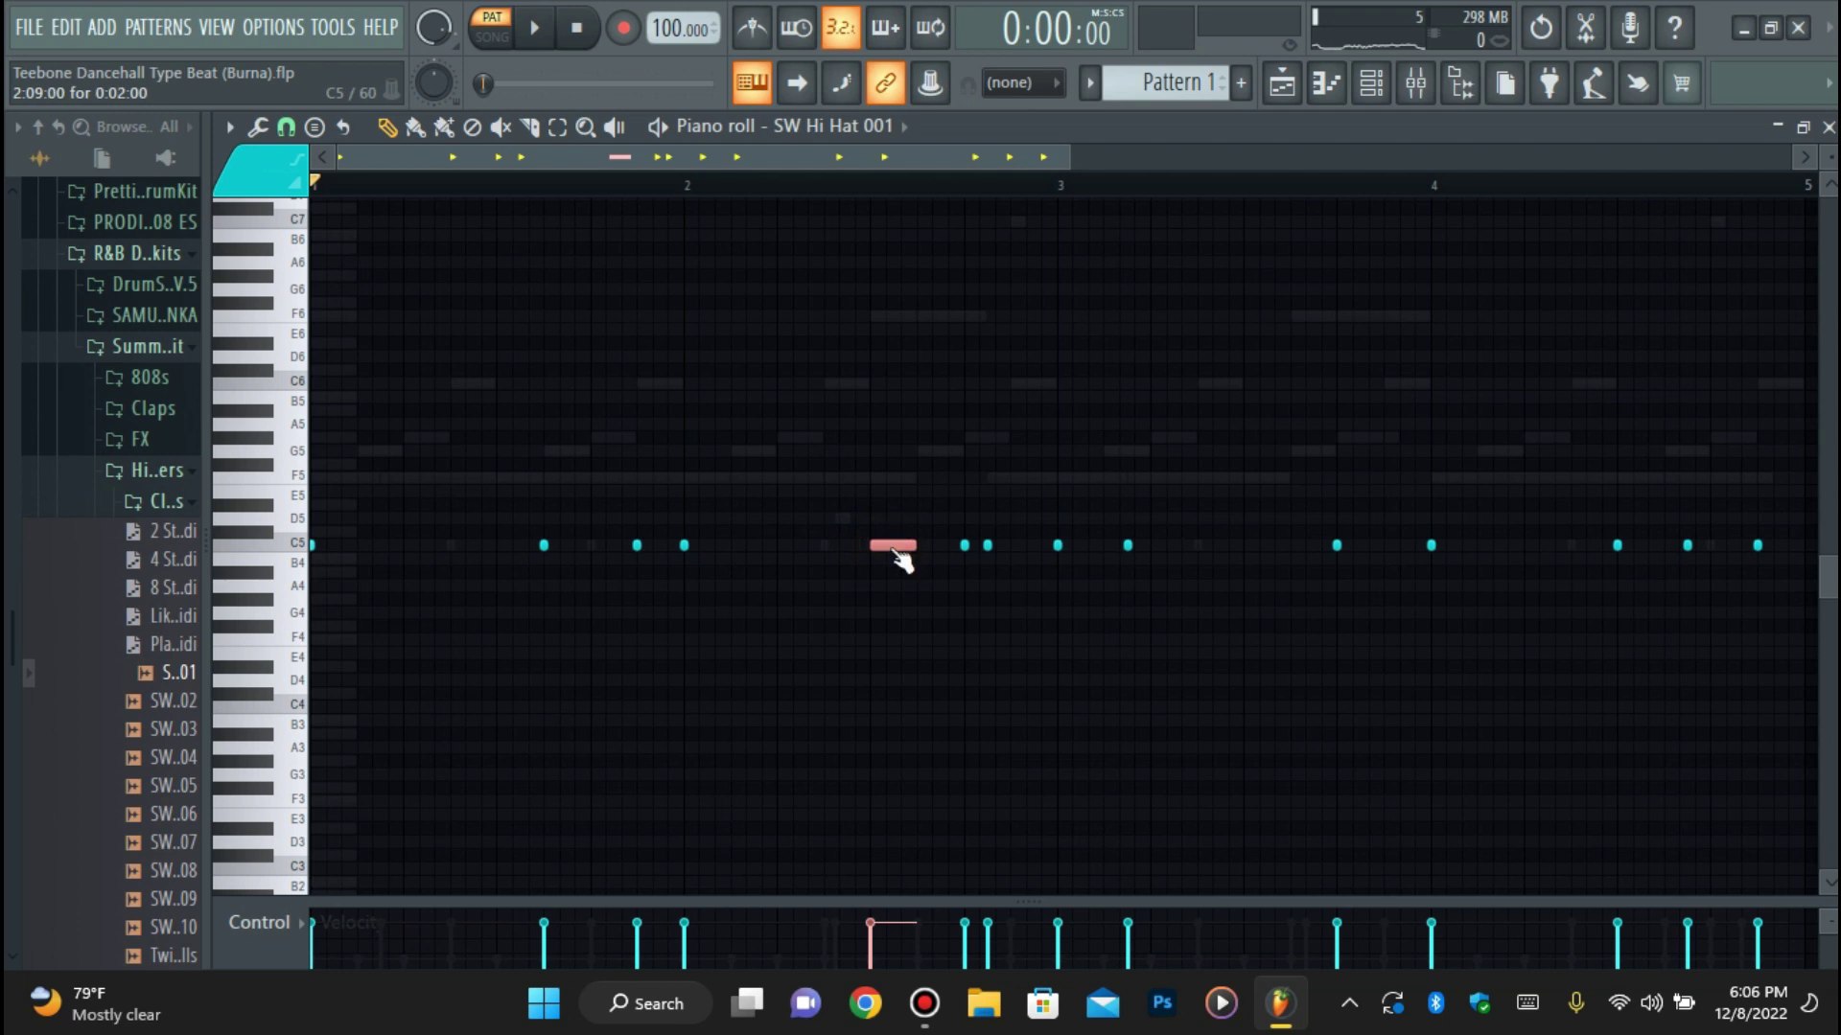
{"action": "key", "text": "alt+u"}
{"action": "key", "text": "space"}
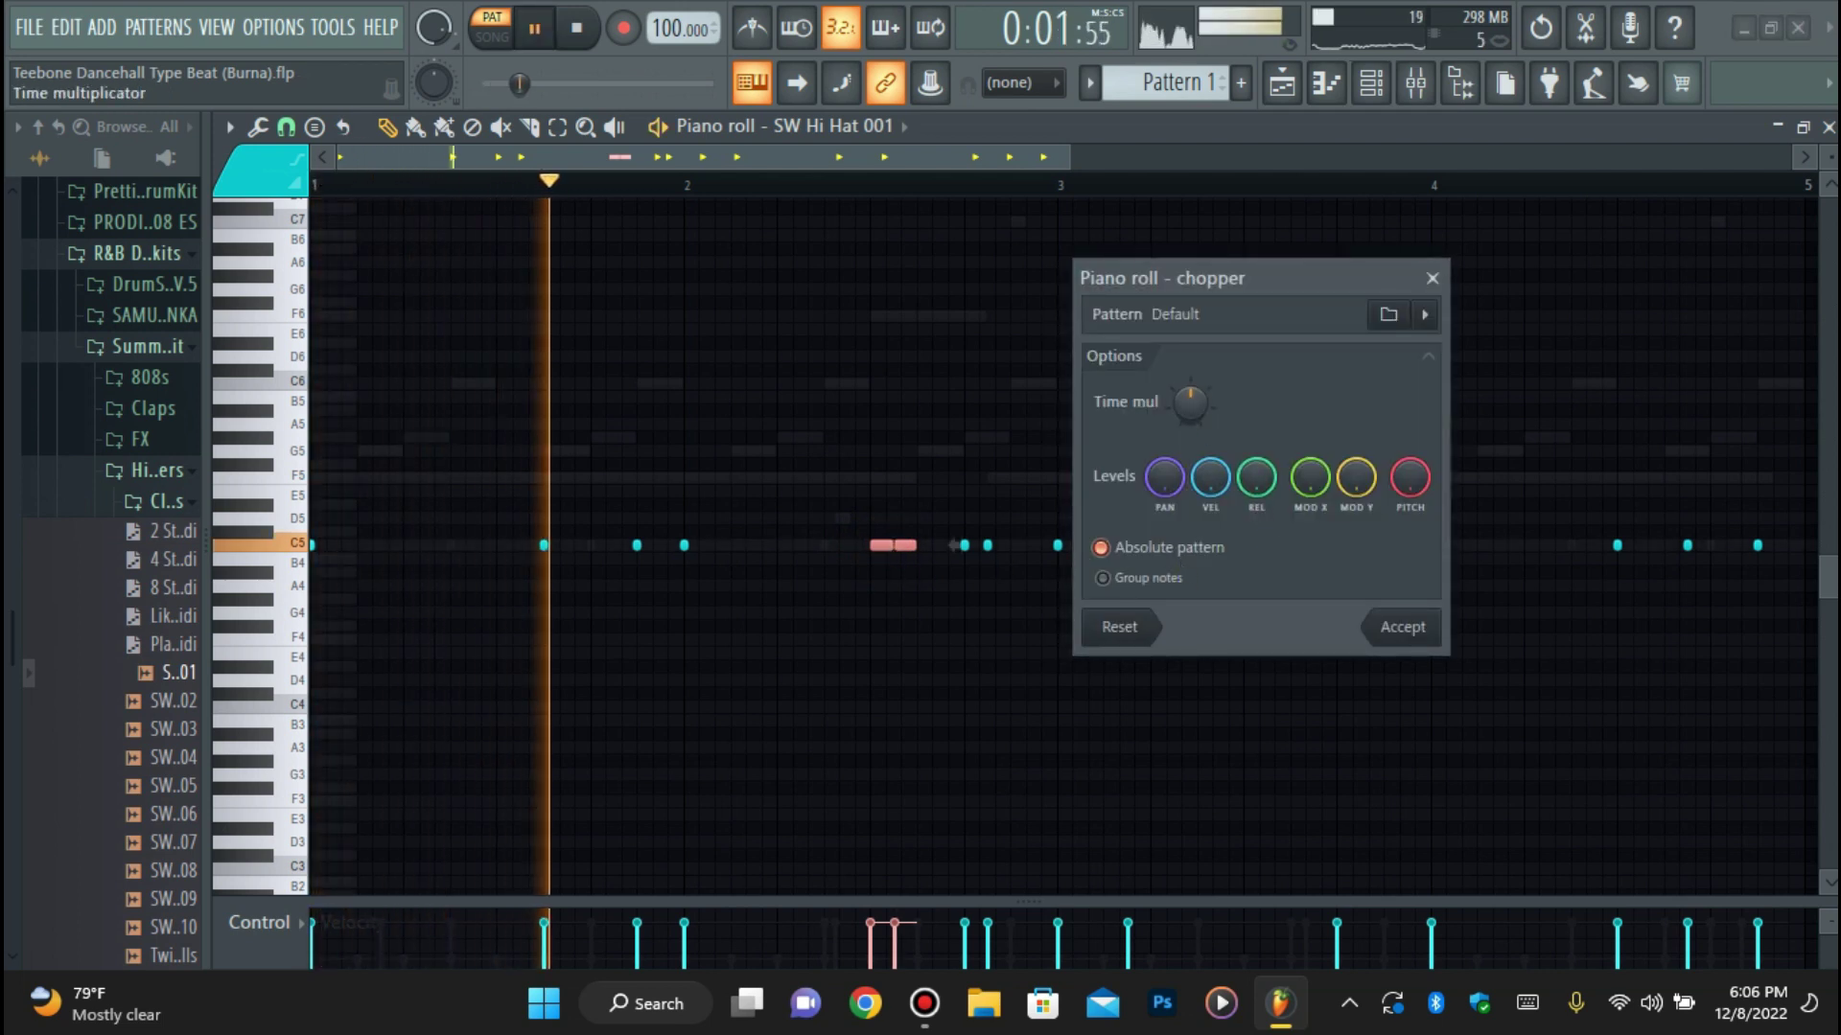
{"action": "left_click", "coordinate": [1387, 635]}
Make the chopped hi-hat roll's velocities fall from hit to hit with the LFO tool and a manual adjustment.
{"action": "key", "text": "alt+o"}
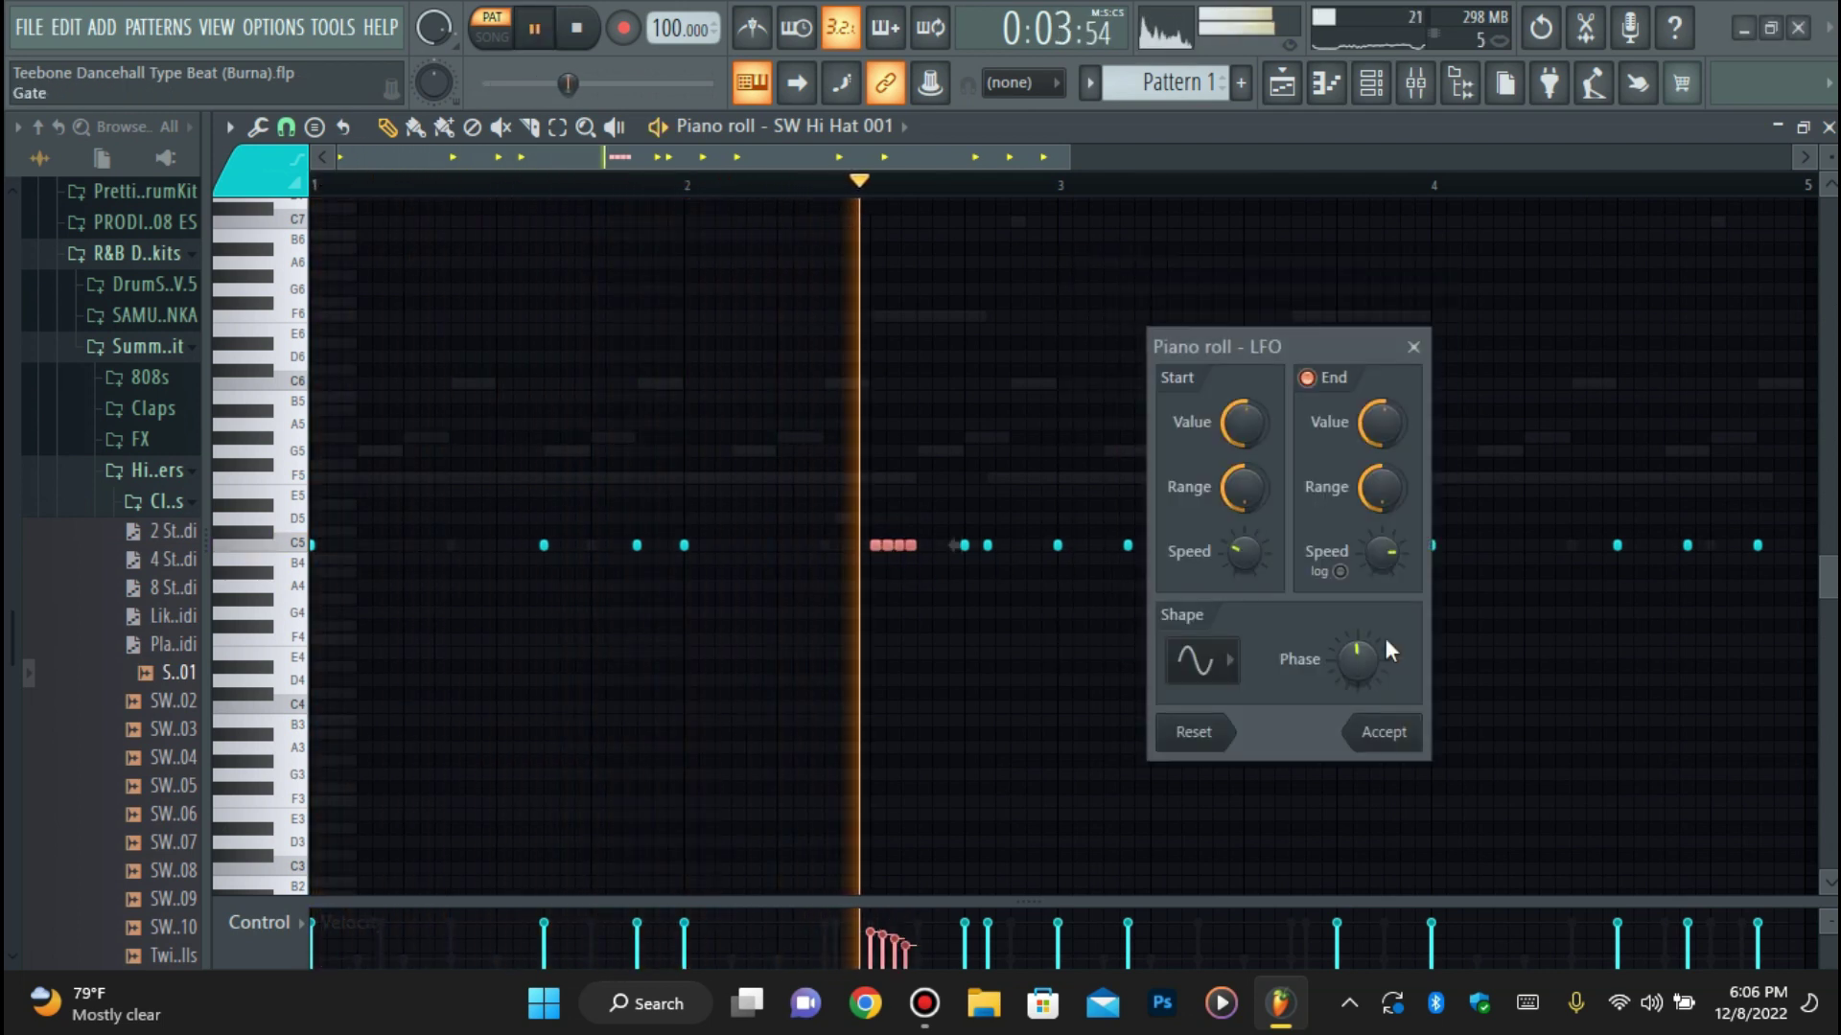
{"action": "left_click", "coordinate": [1387, 731]}
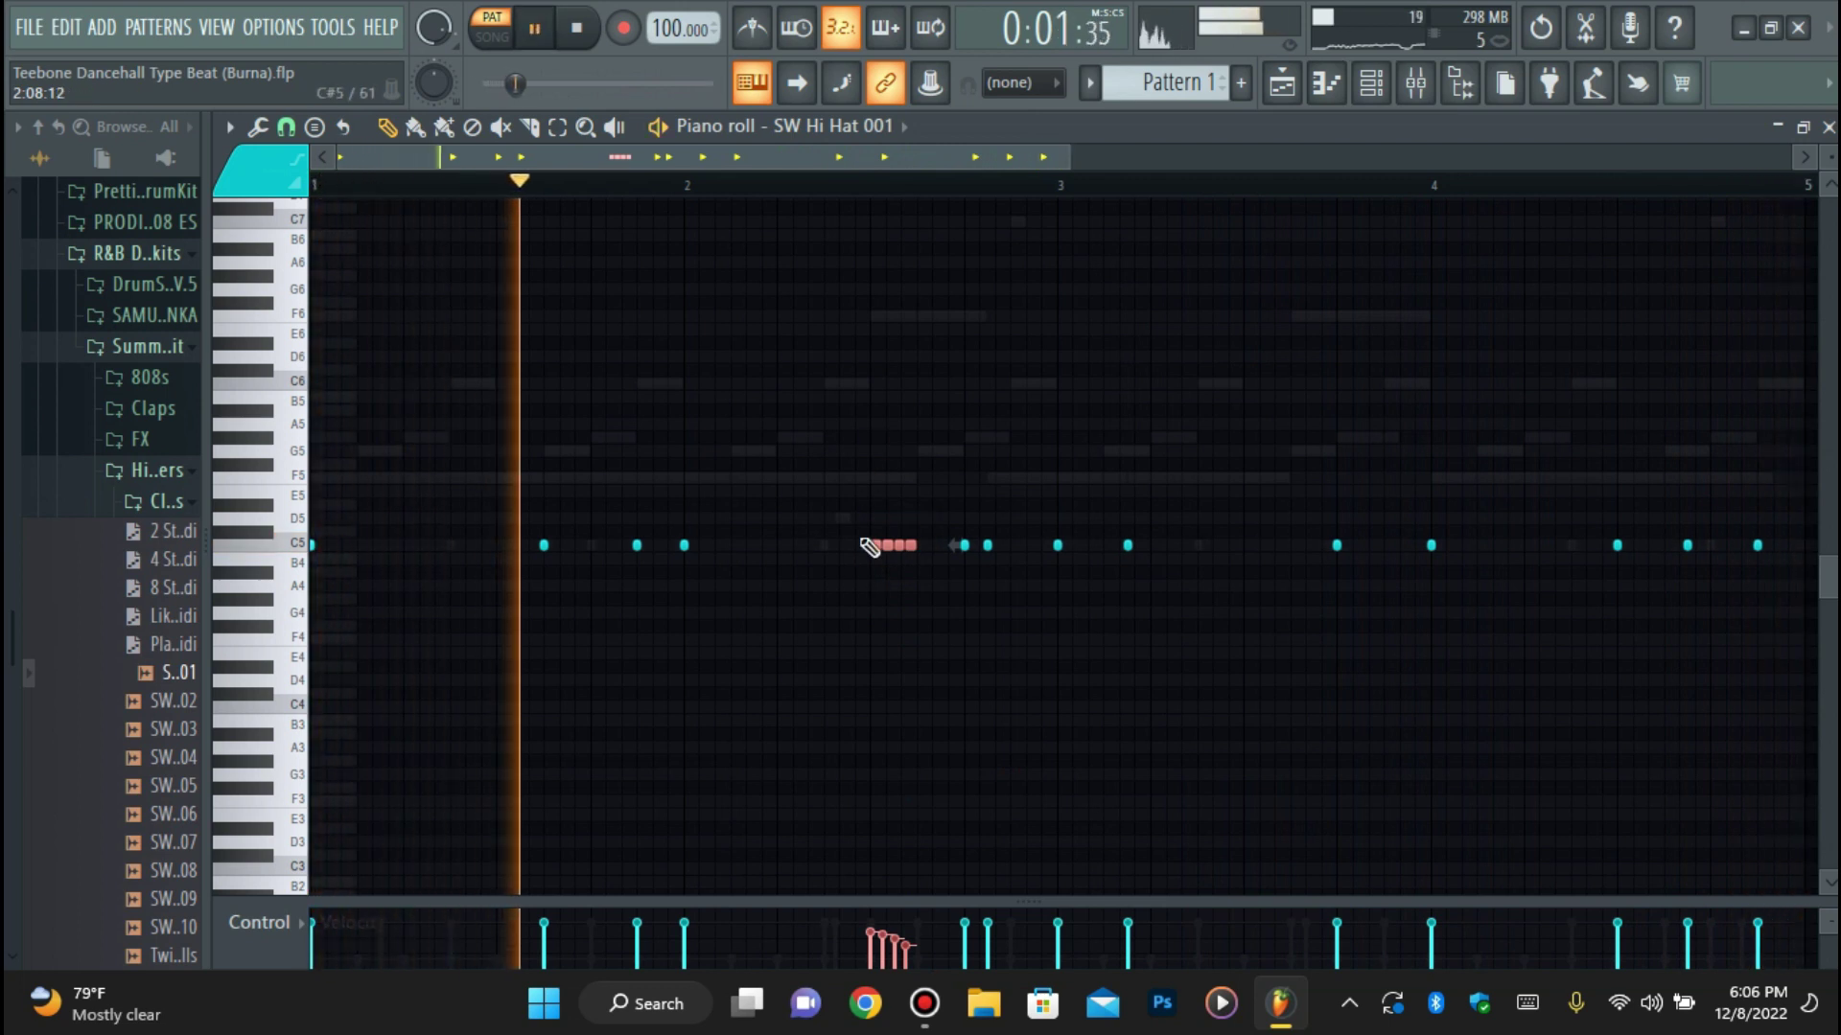
{"action": "left_click", "coordinate": [890, 947]}
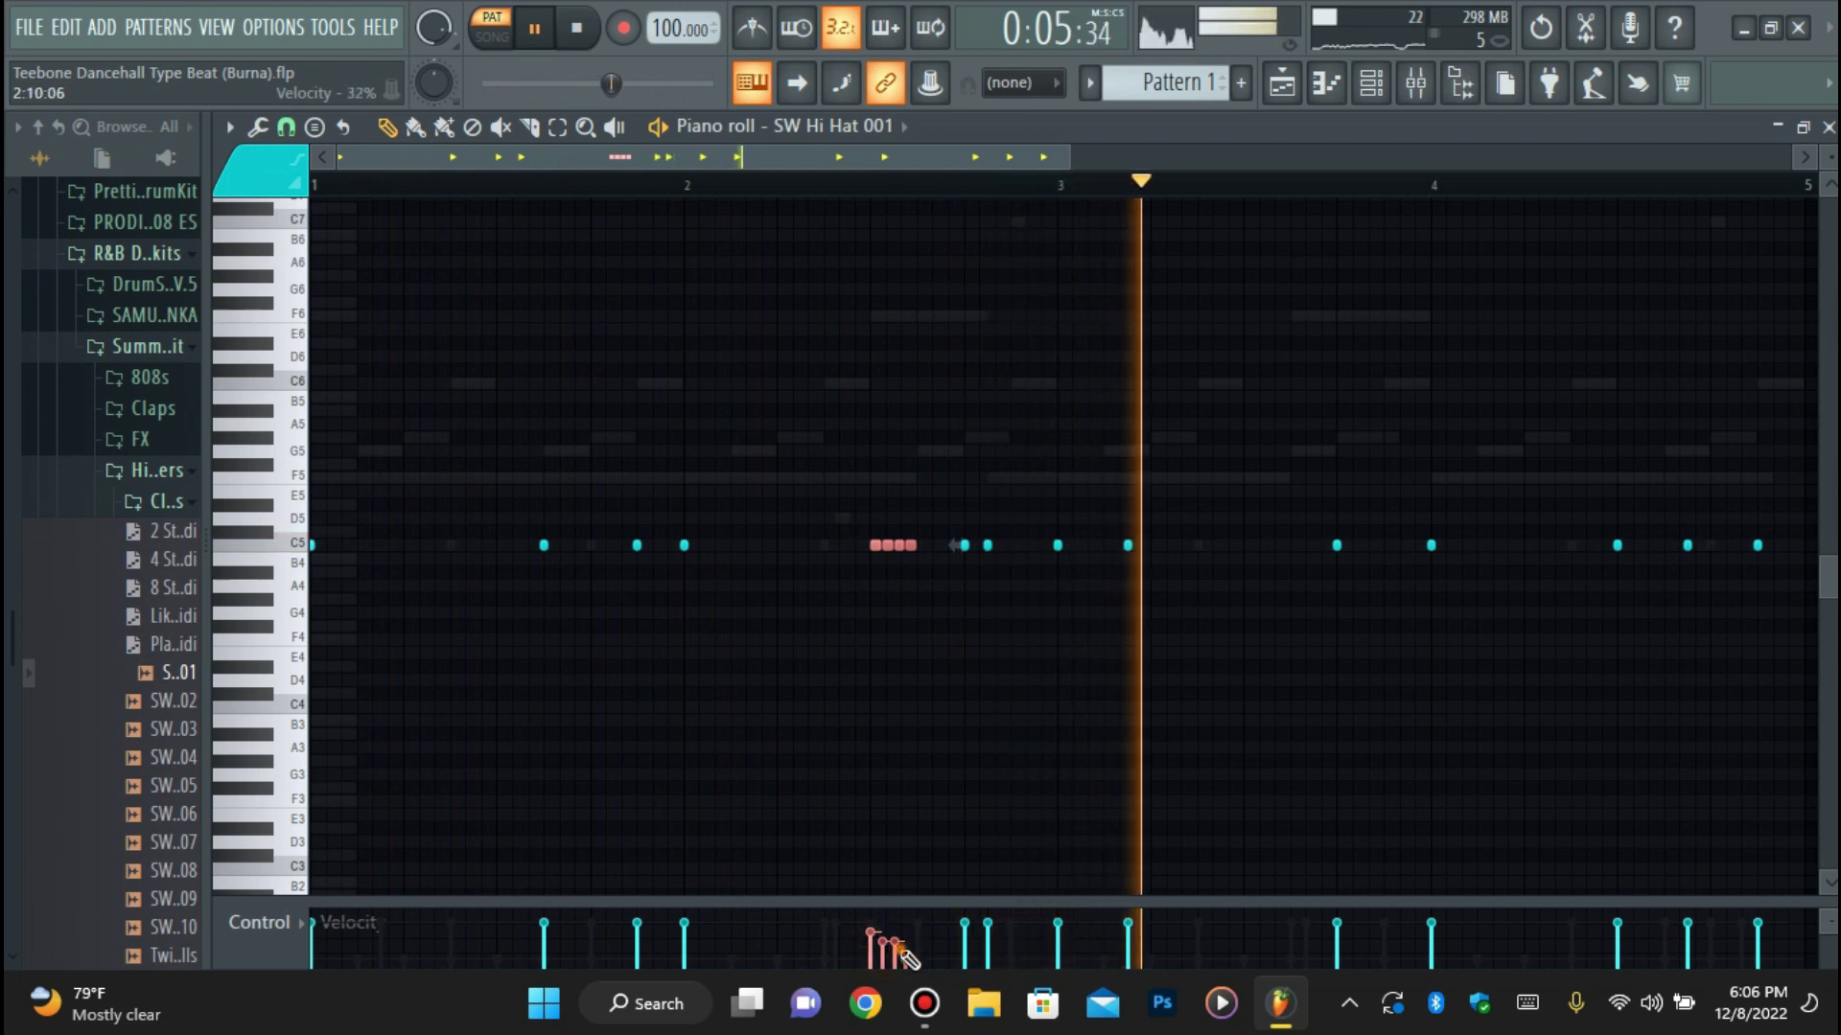
Transpose the four-hit hi-hat roll in bar 2 up five semitones to F5 and deselect it.
{"action": "key", "text": "shift+Up"}
{"action": "key", "text": "shift+Up"}
{"action": "key", "text": "shift+Up"}
{"action": "key", "text": "shift+Up"}
{"action": "key", "text": "shift+Up"}
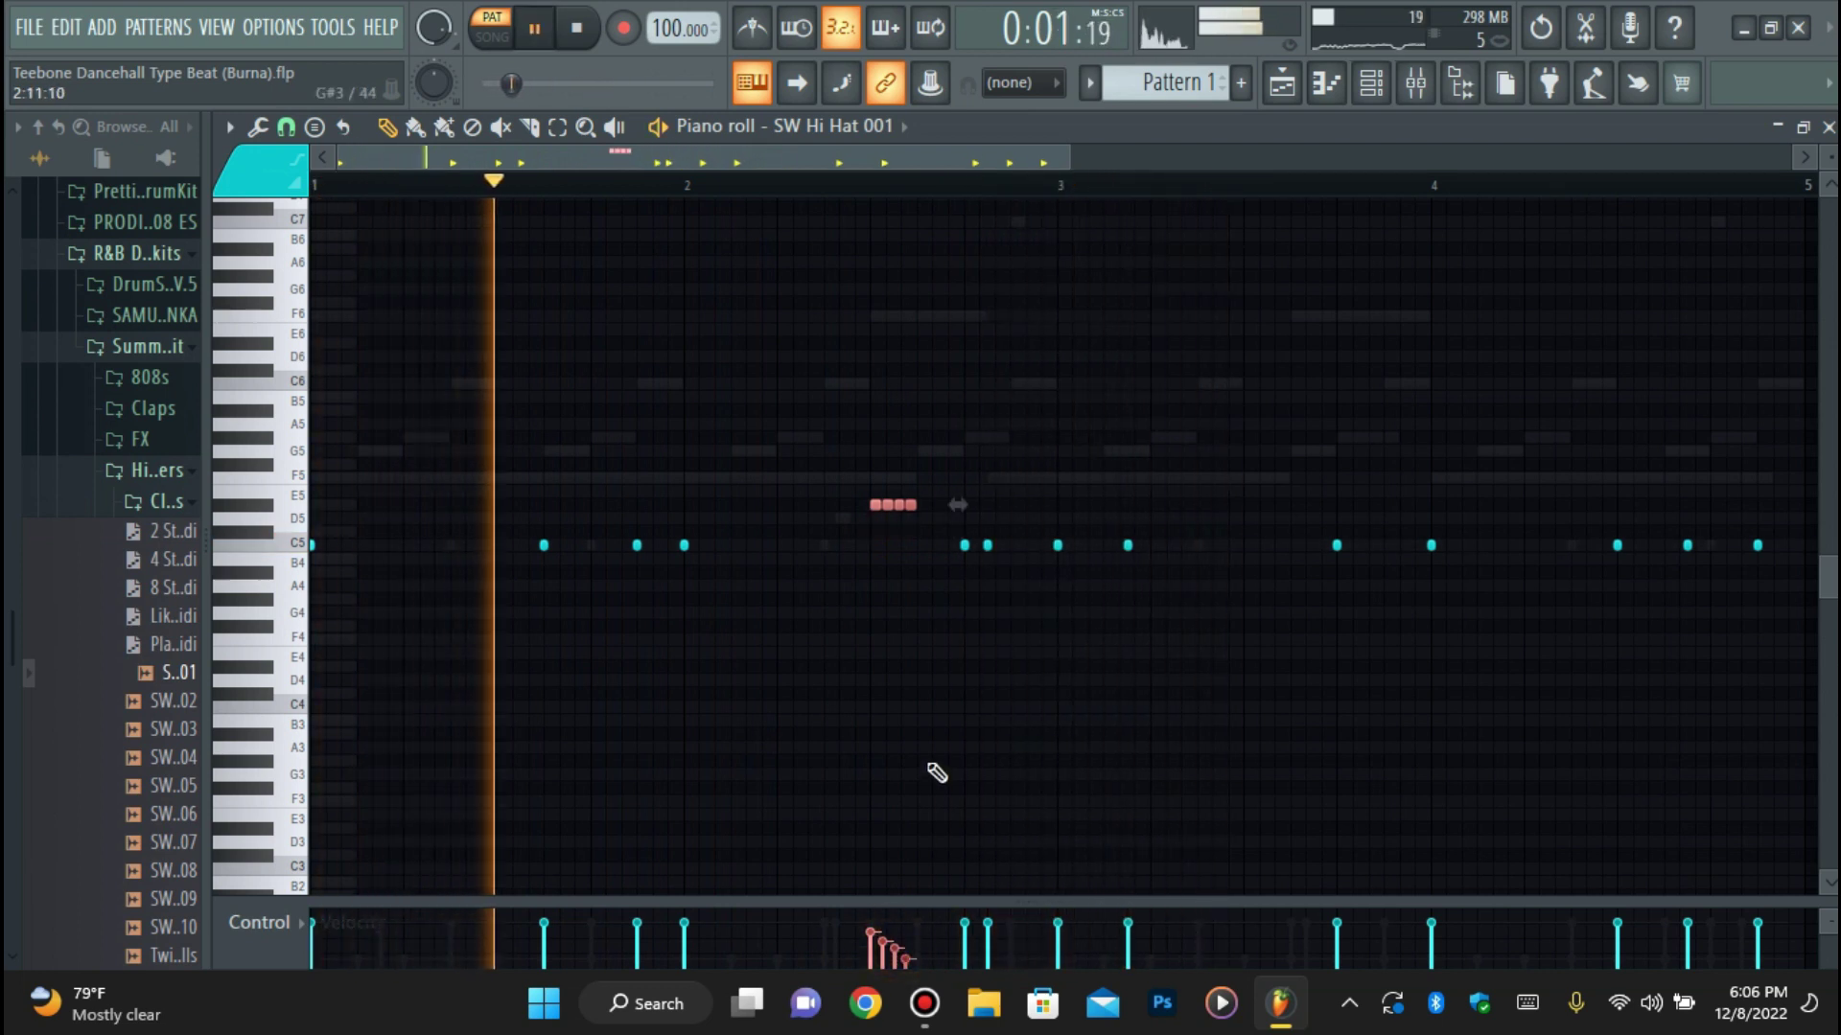
{"action": "left_click", "coordinate": [890, 760]}
Try a single extra hi-hat hit on G4 and on C5 right after the roll, deleting each one again.
{"action": "left_click_drag", "start_coordinate": [969, 546], "coordinate": [930, 614]}
{"action": "right_click", "coordinate": [926, 612]}
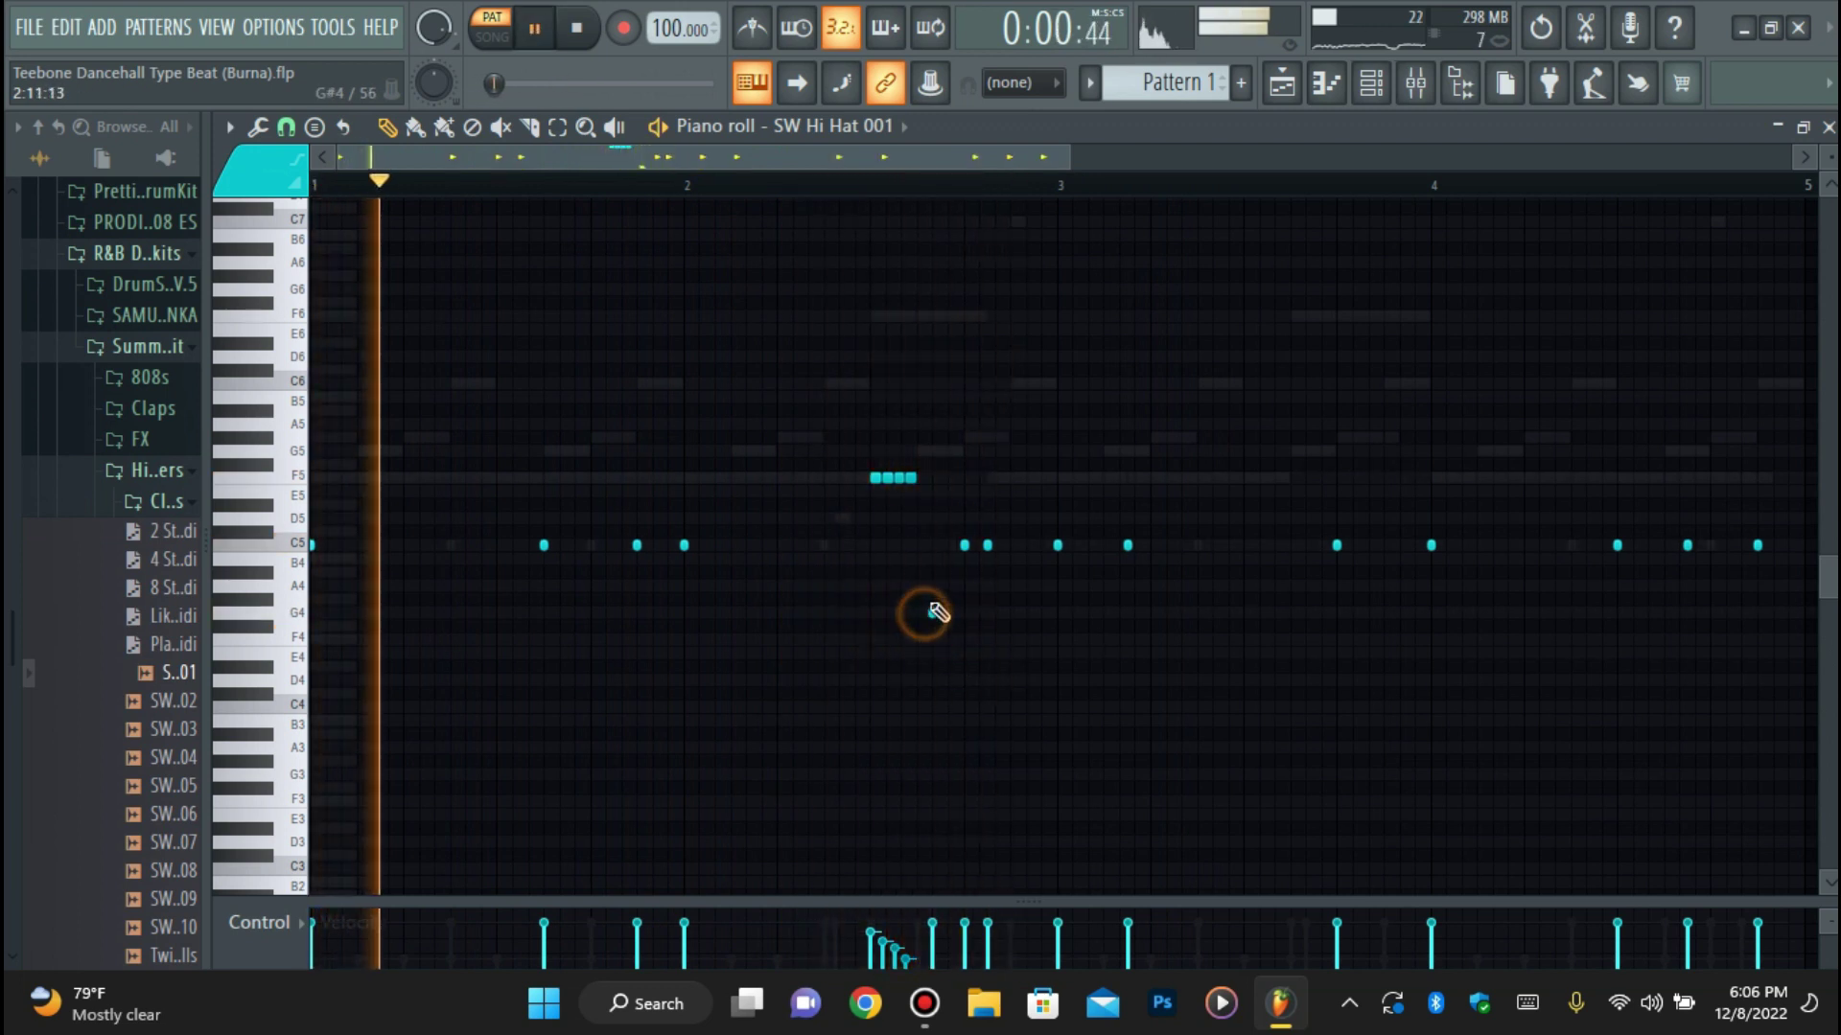
{"action": "left_click", "coordinate": [918, 547]}
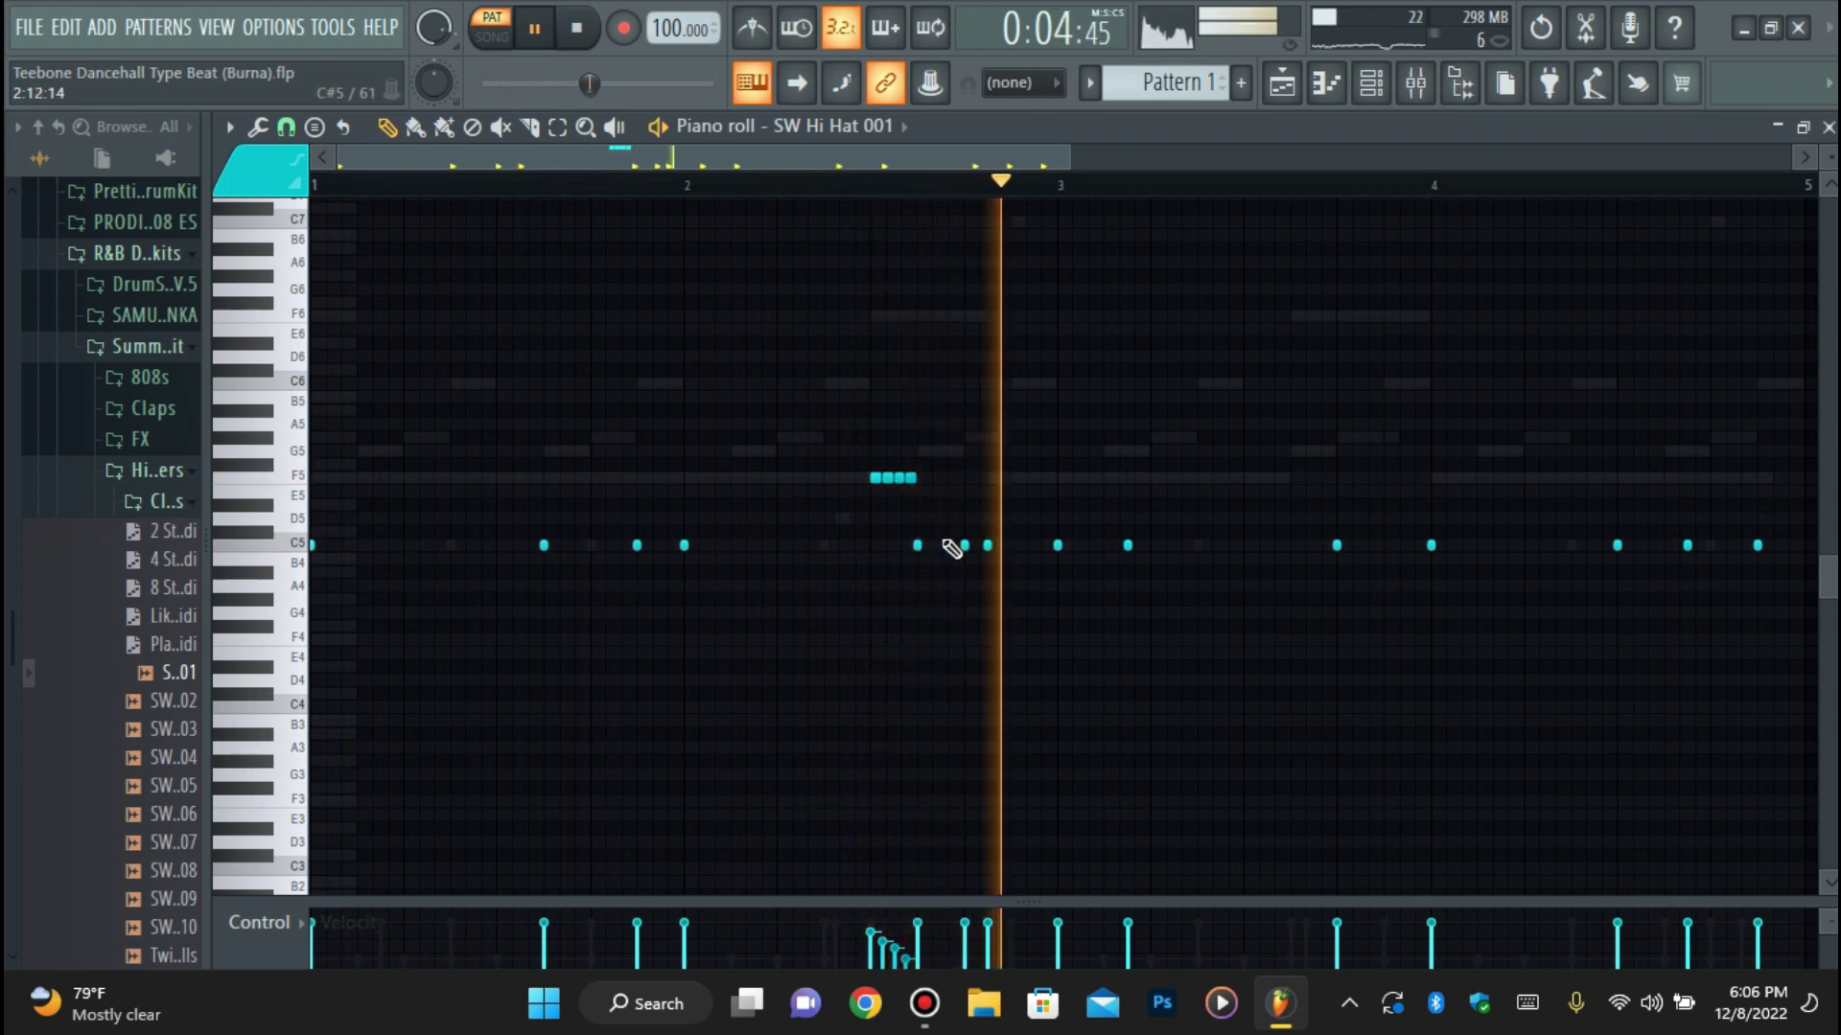
{"action": "right_click", "coordinate": [918, 548]}
Duplicate the four-hit F5 roll directly after itself in bar 2 and replay the pattern.
{"action": "left_click", "coordinate": [860, 473]}
{"action": "left_click_drag", "start_coordinate": [859, 474], "coordinate": [953, 509]}
{"action": "key", "text": "ctrl+b"}
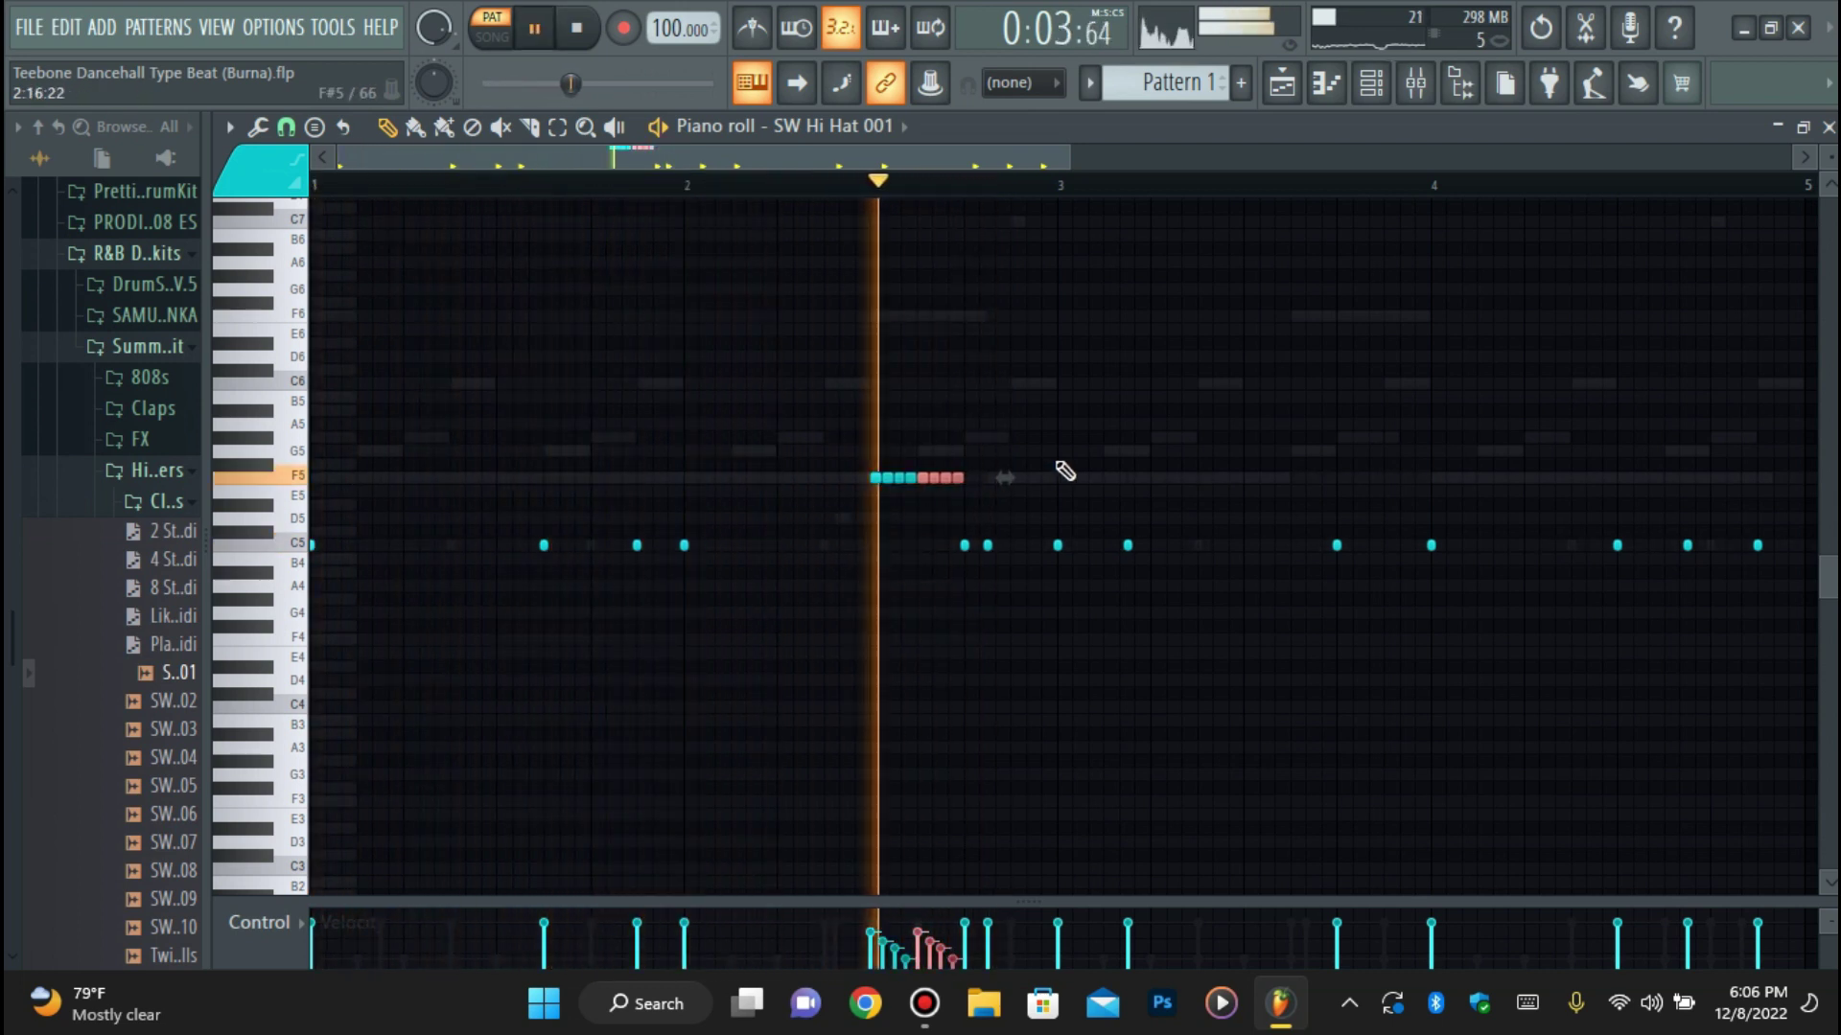
{"action": "key", "text": "space"}
{"action": "right_click", "coordinate": [1109, 419]}
Try a C5 hit near the end of bar 1, remove it, and add a C5 hit around step 10 of bar 4.
{"action": "left_click", "coordinate": [660, 545]}
{"action": "right_click", "coordinate": [660, 546]}
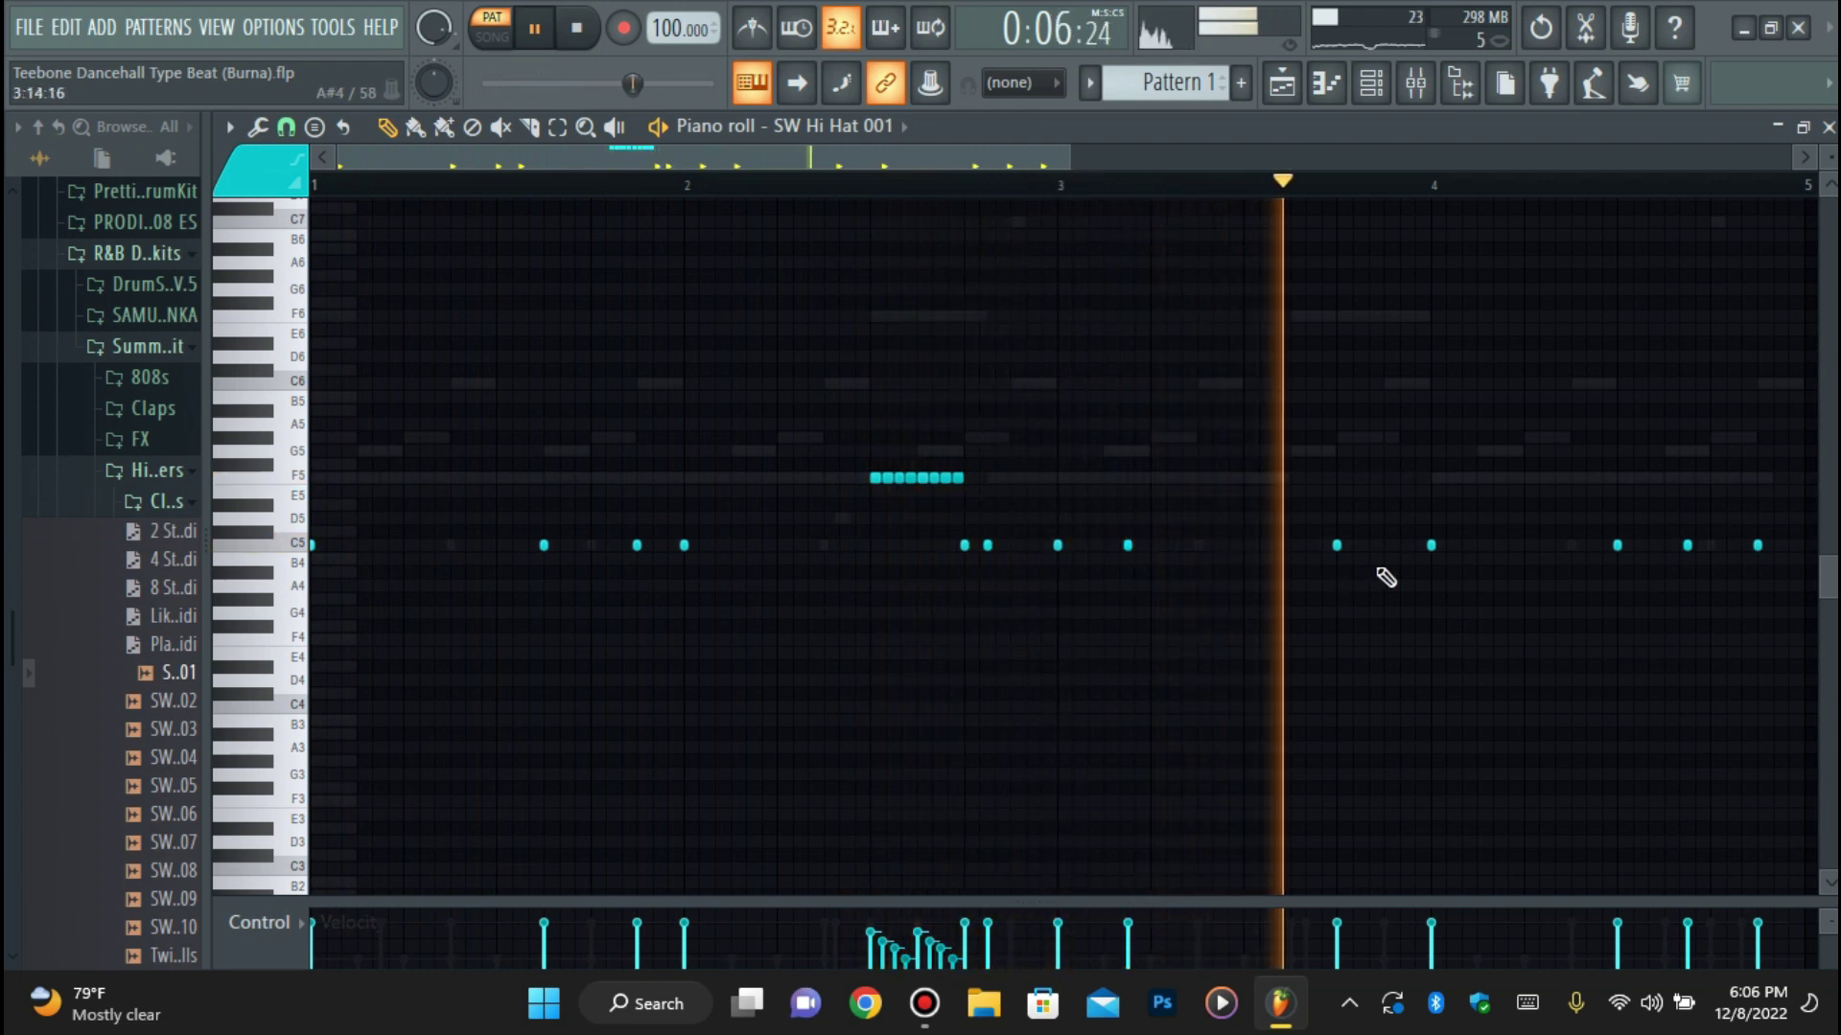
{"action": "left_click", "coordinate": [1648, 545]}
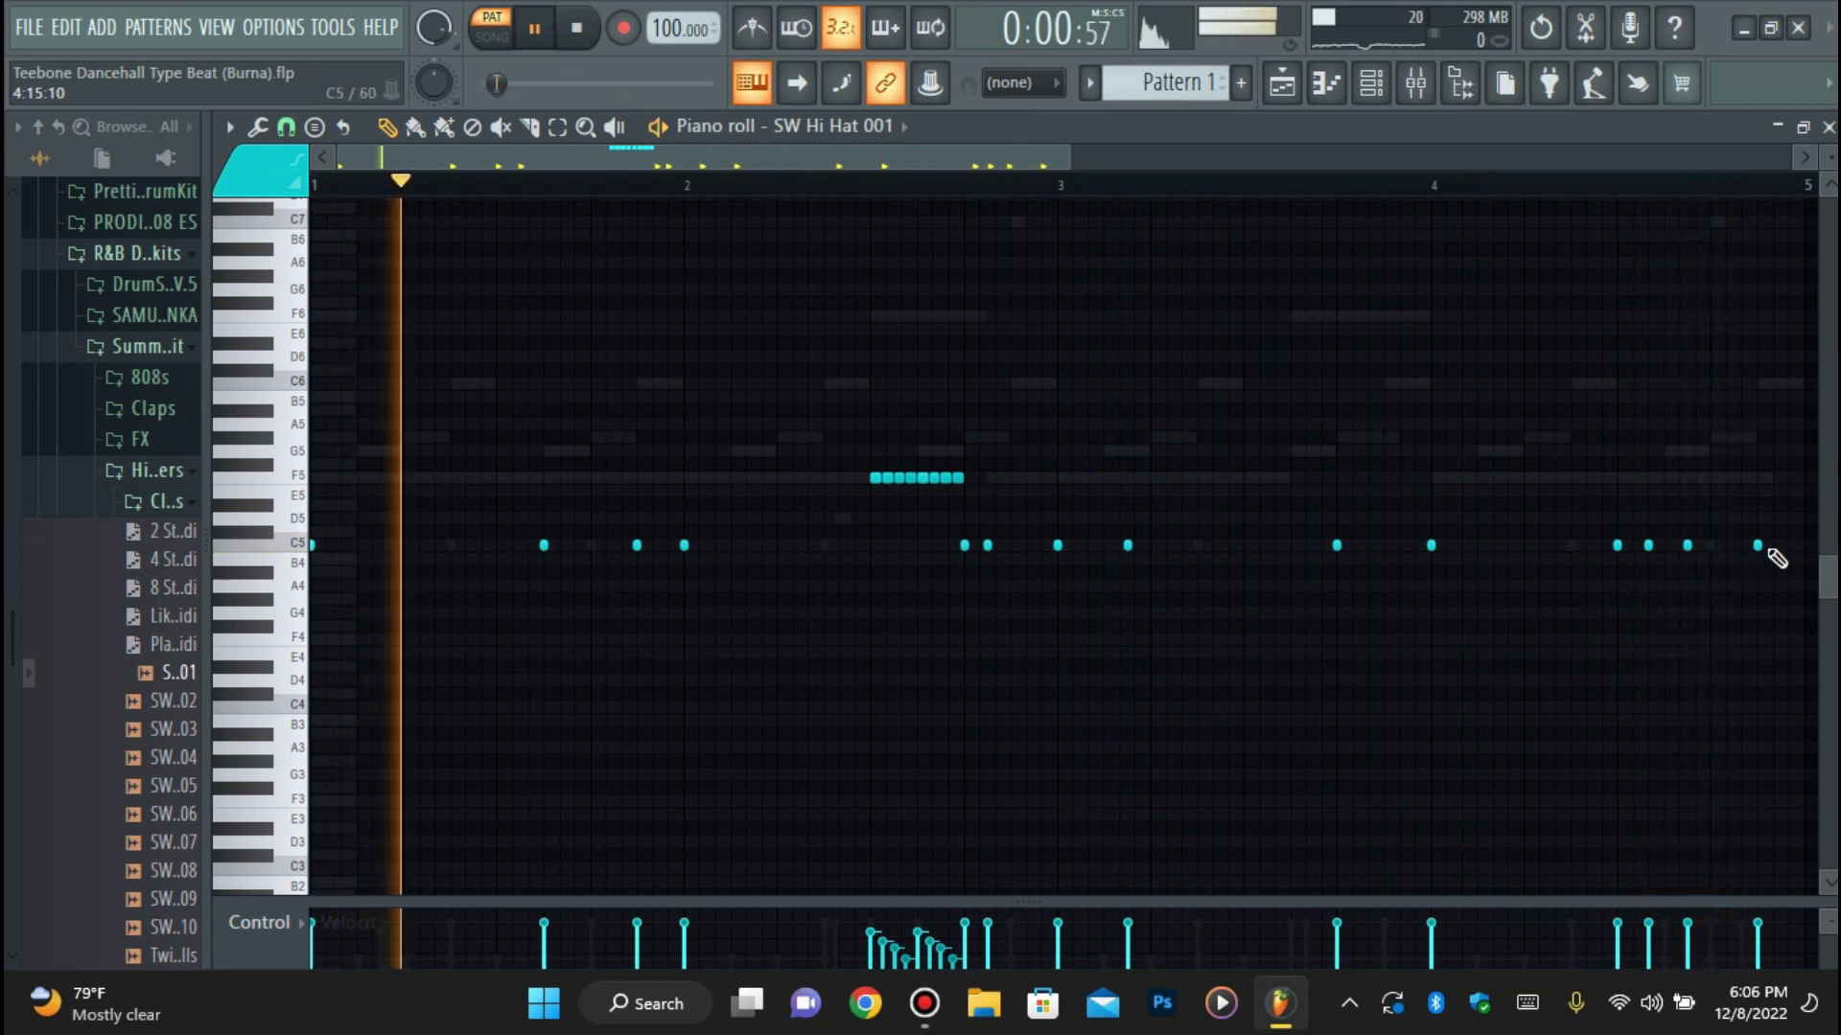
Lengthen the C5 hit on step 15 of bar 4, chop it finely with a lower time multiplier, and apply LFO-falling velocities.
{"action": "mouse_move", "coordinate": [1764, 545]}
{"action": "left_mouse_down"}
{"action": "mouse_move", "coordinate": [1808, 546]}
{"action": "mouse_move", "coordinate": [1790, 549]}
{"action": "left_mouse_up"}
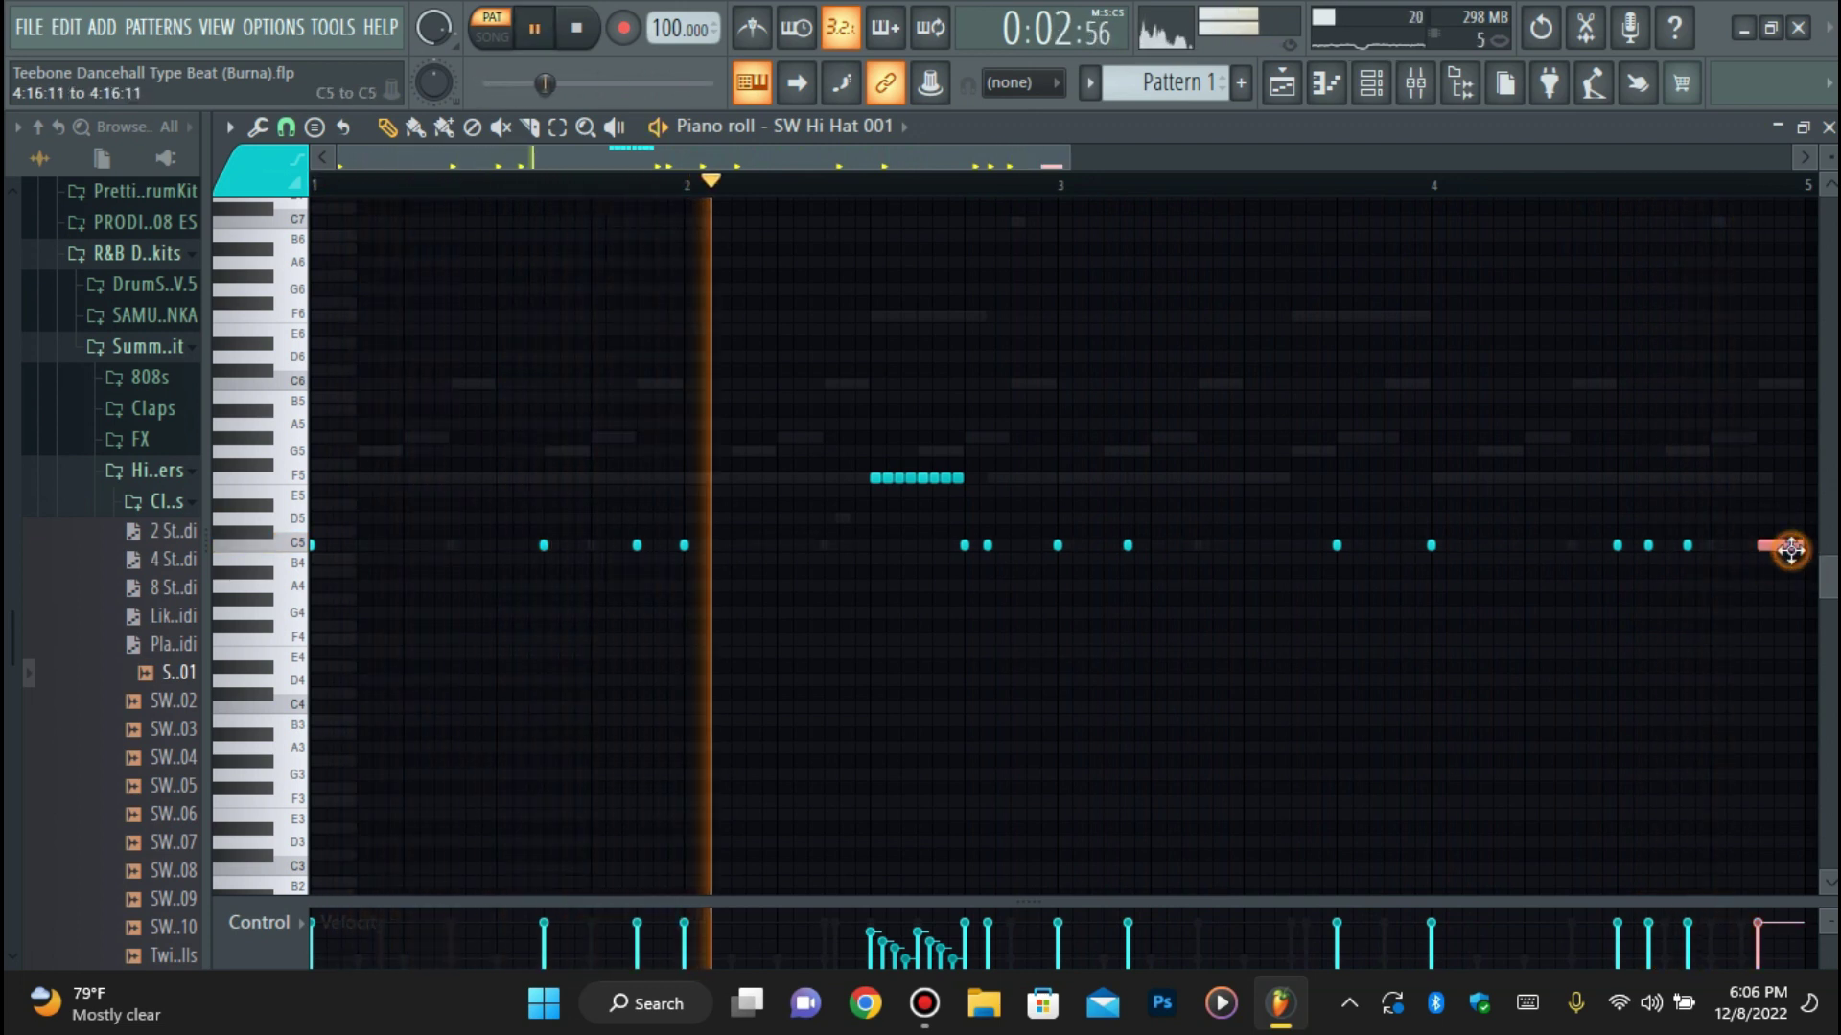
{"action": "key", "text": "ctrl+u"}
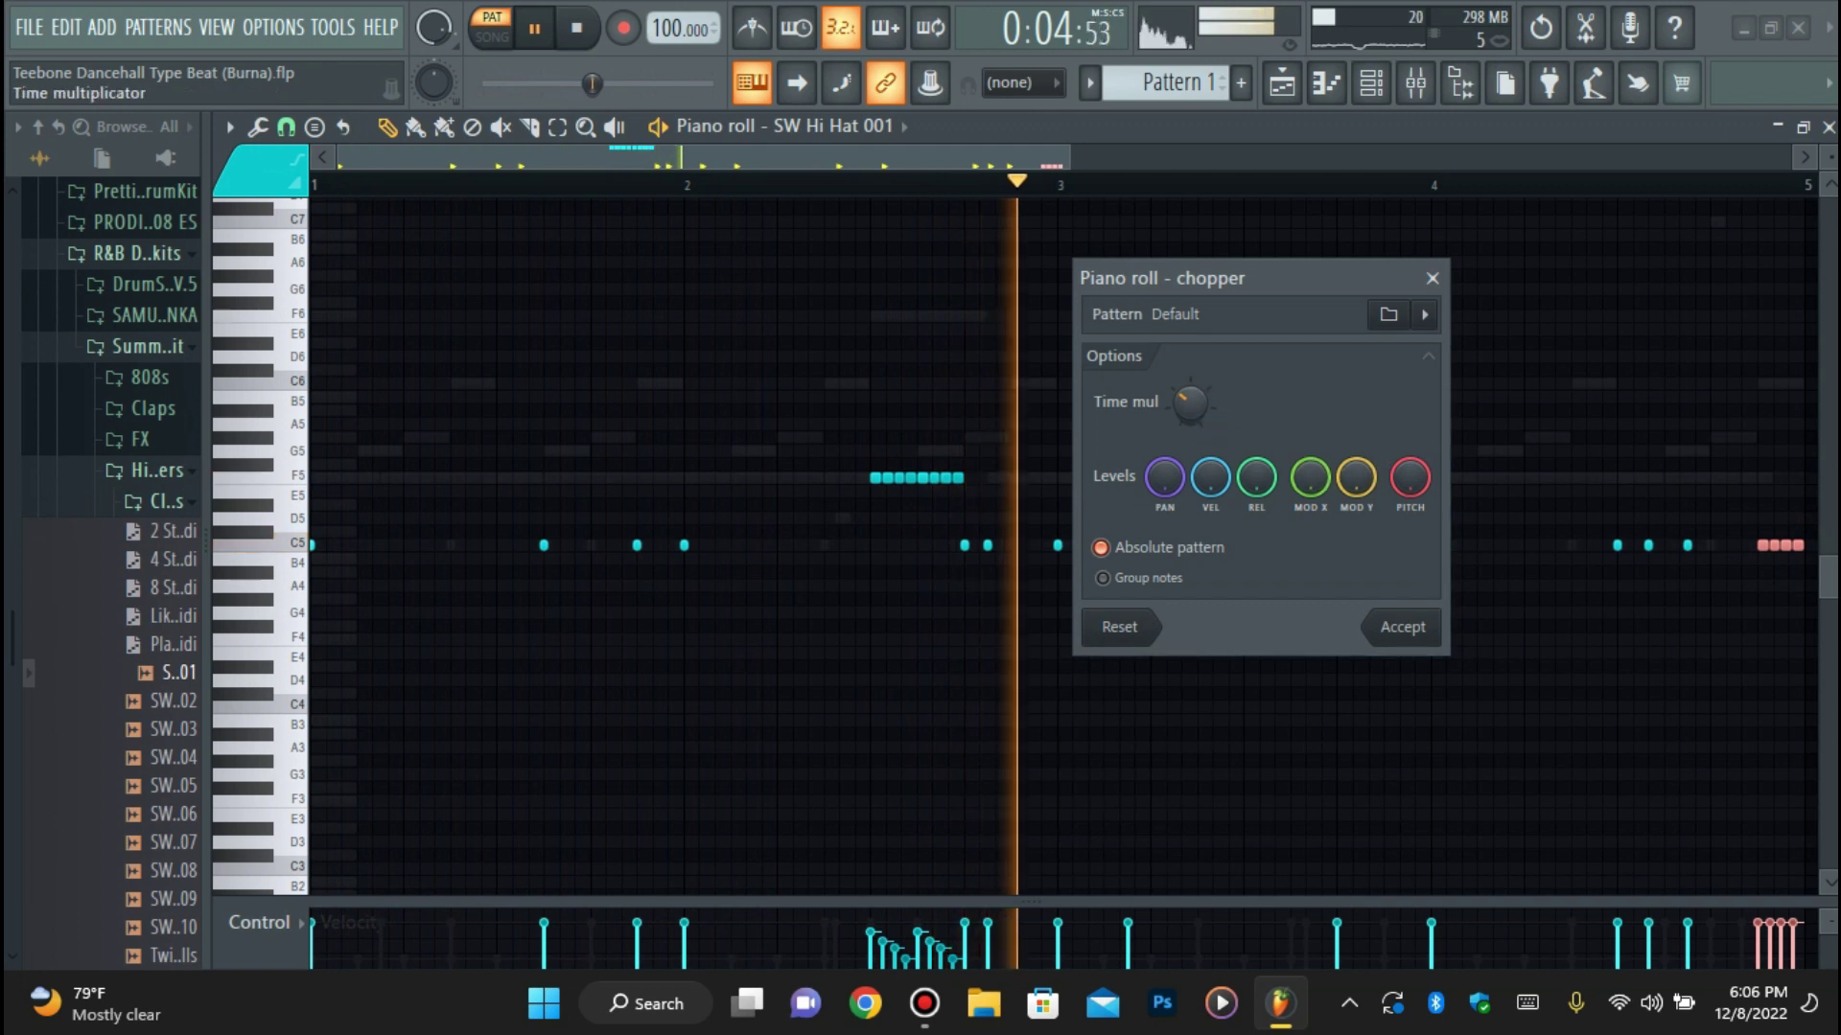
{"action": "scroll", "coordinate": [1199, 410], "scroll_direction": "down", "scroll_amount": 3}
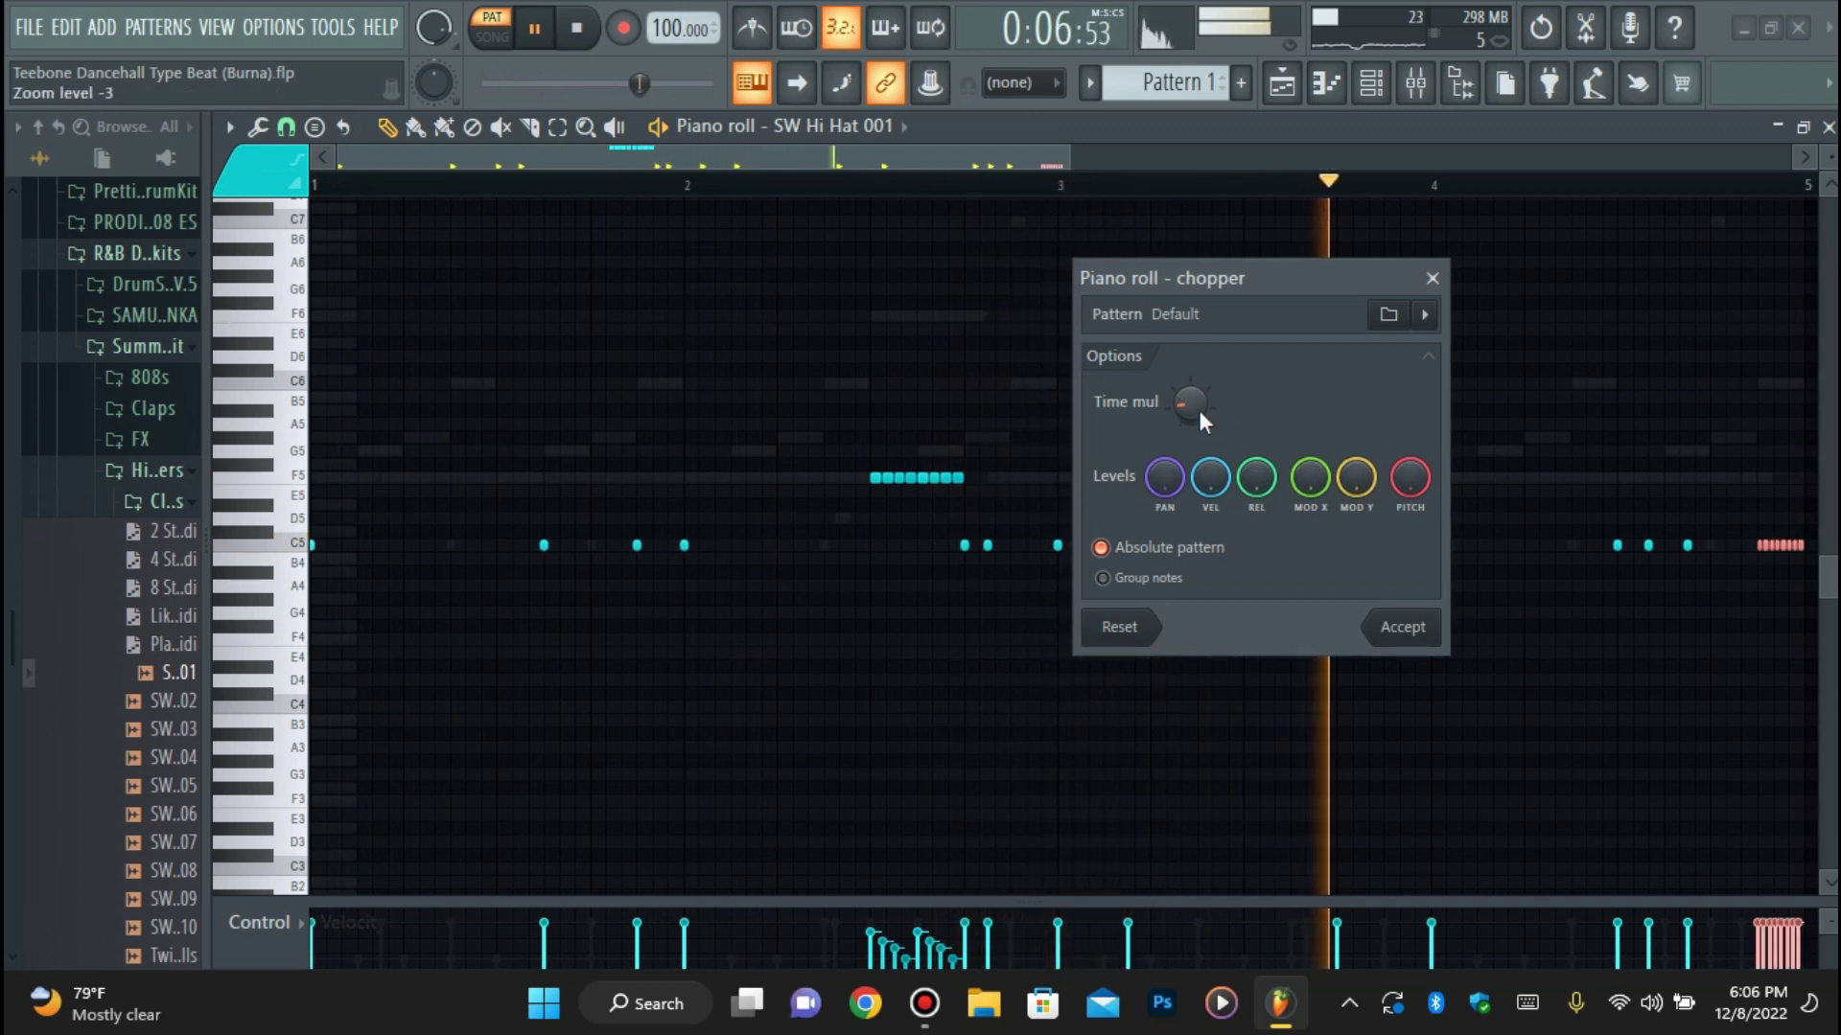
{"action": "left_click", "coordinate": [1415, 633]}
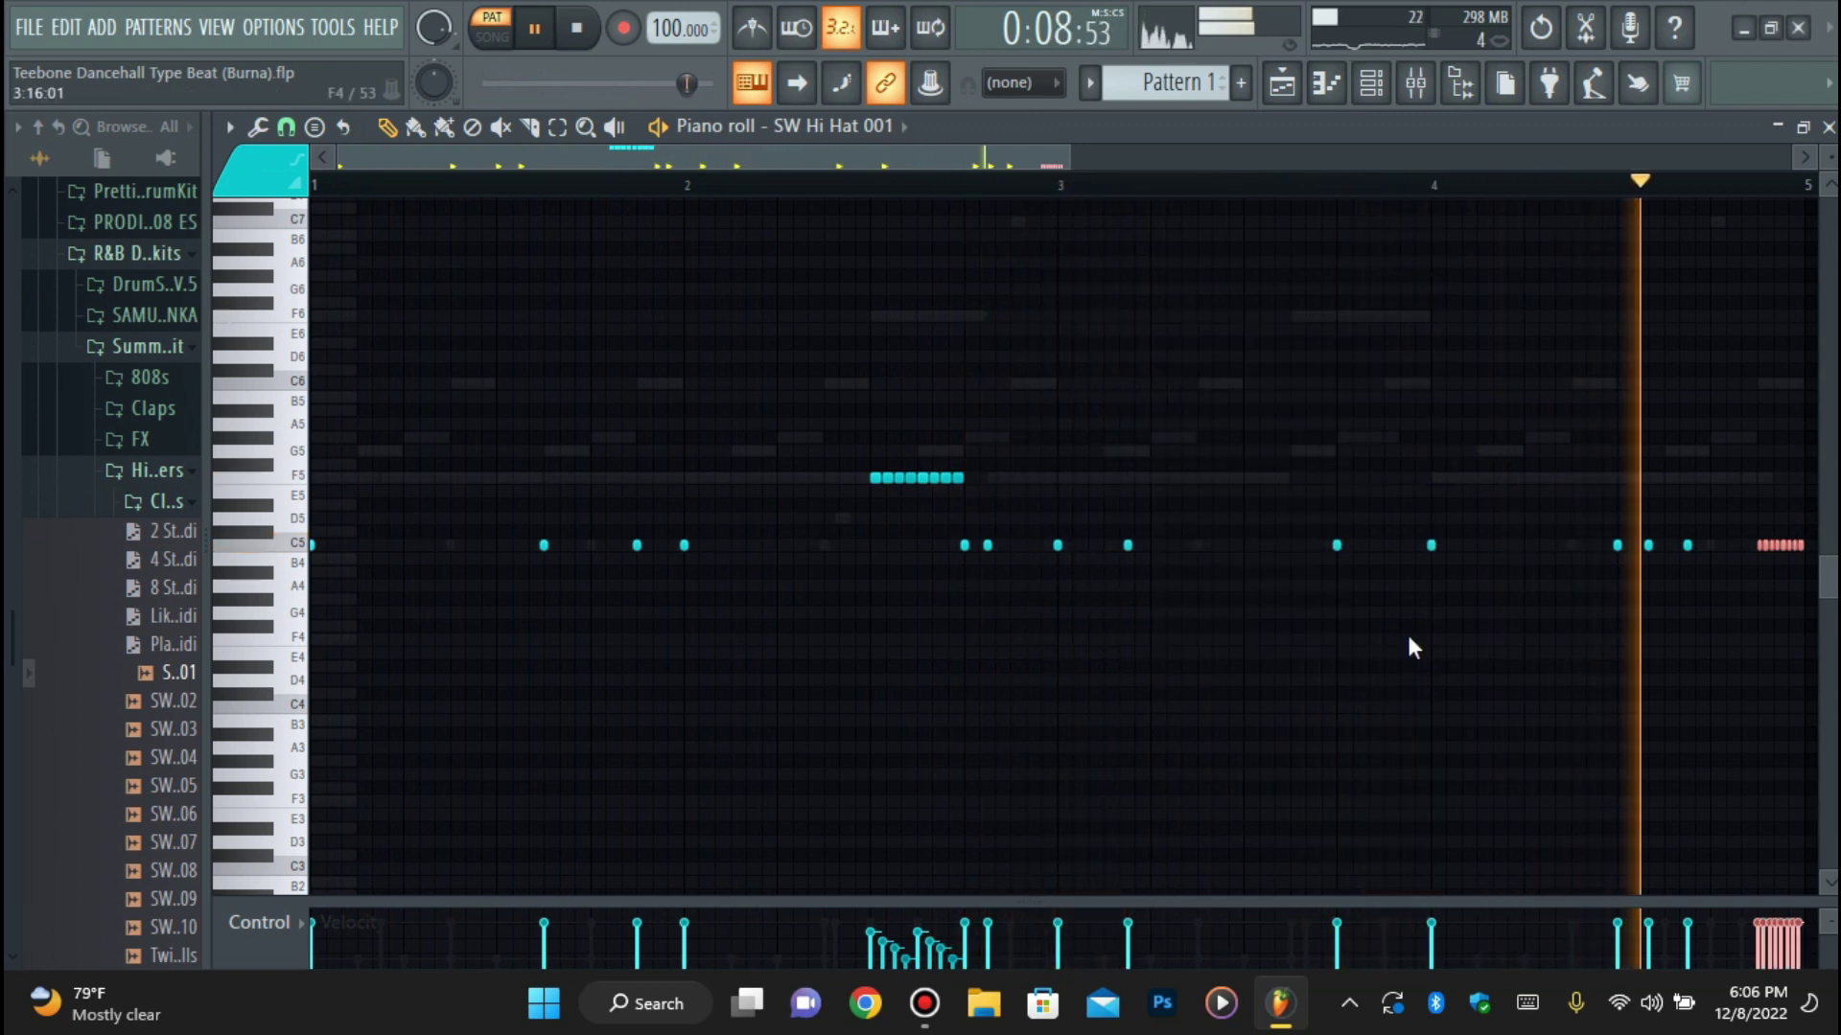
{"action": "key", "text": "alt+o"}
{"action": "left_click", "coordinate": [1393, 731]}
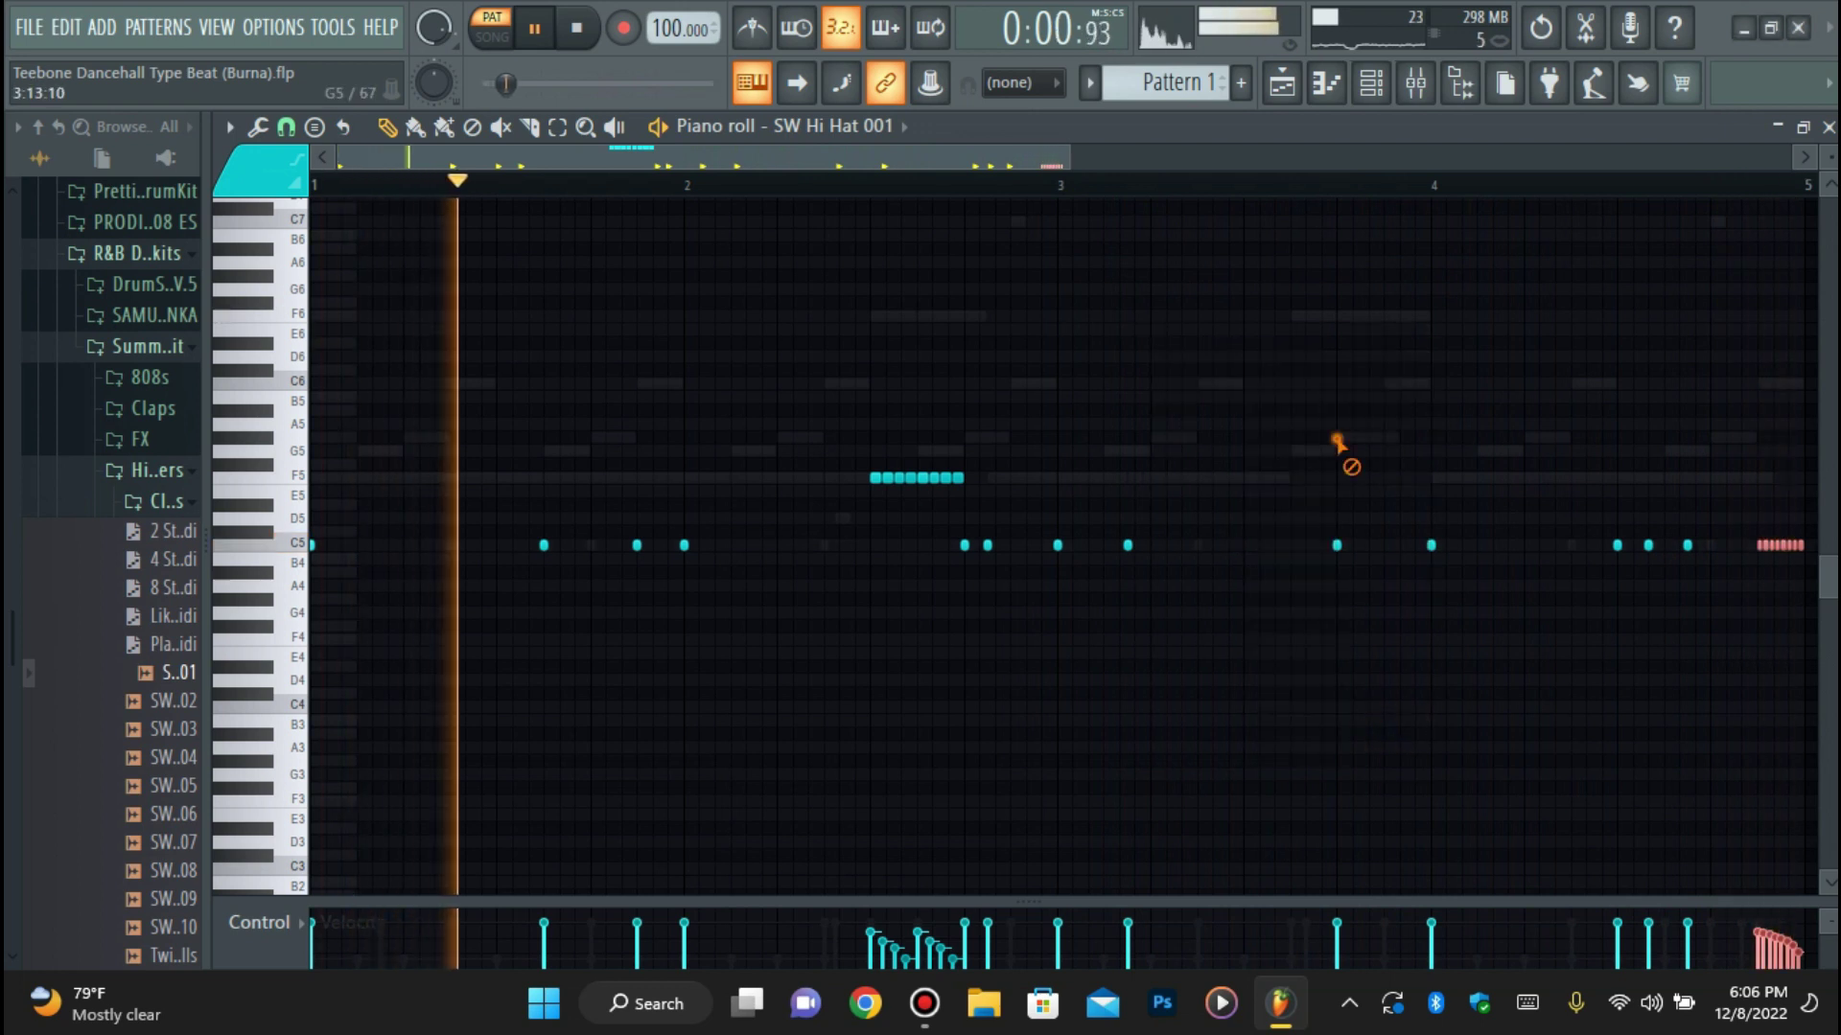
Assign the SW Hi Hat 001 channel to mixer track 6, collapse the hi-hat sample folder, and save the project.
{"action": "left_click", "coordinate": [1370, 83]}
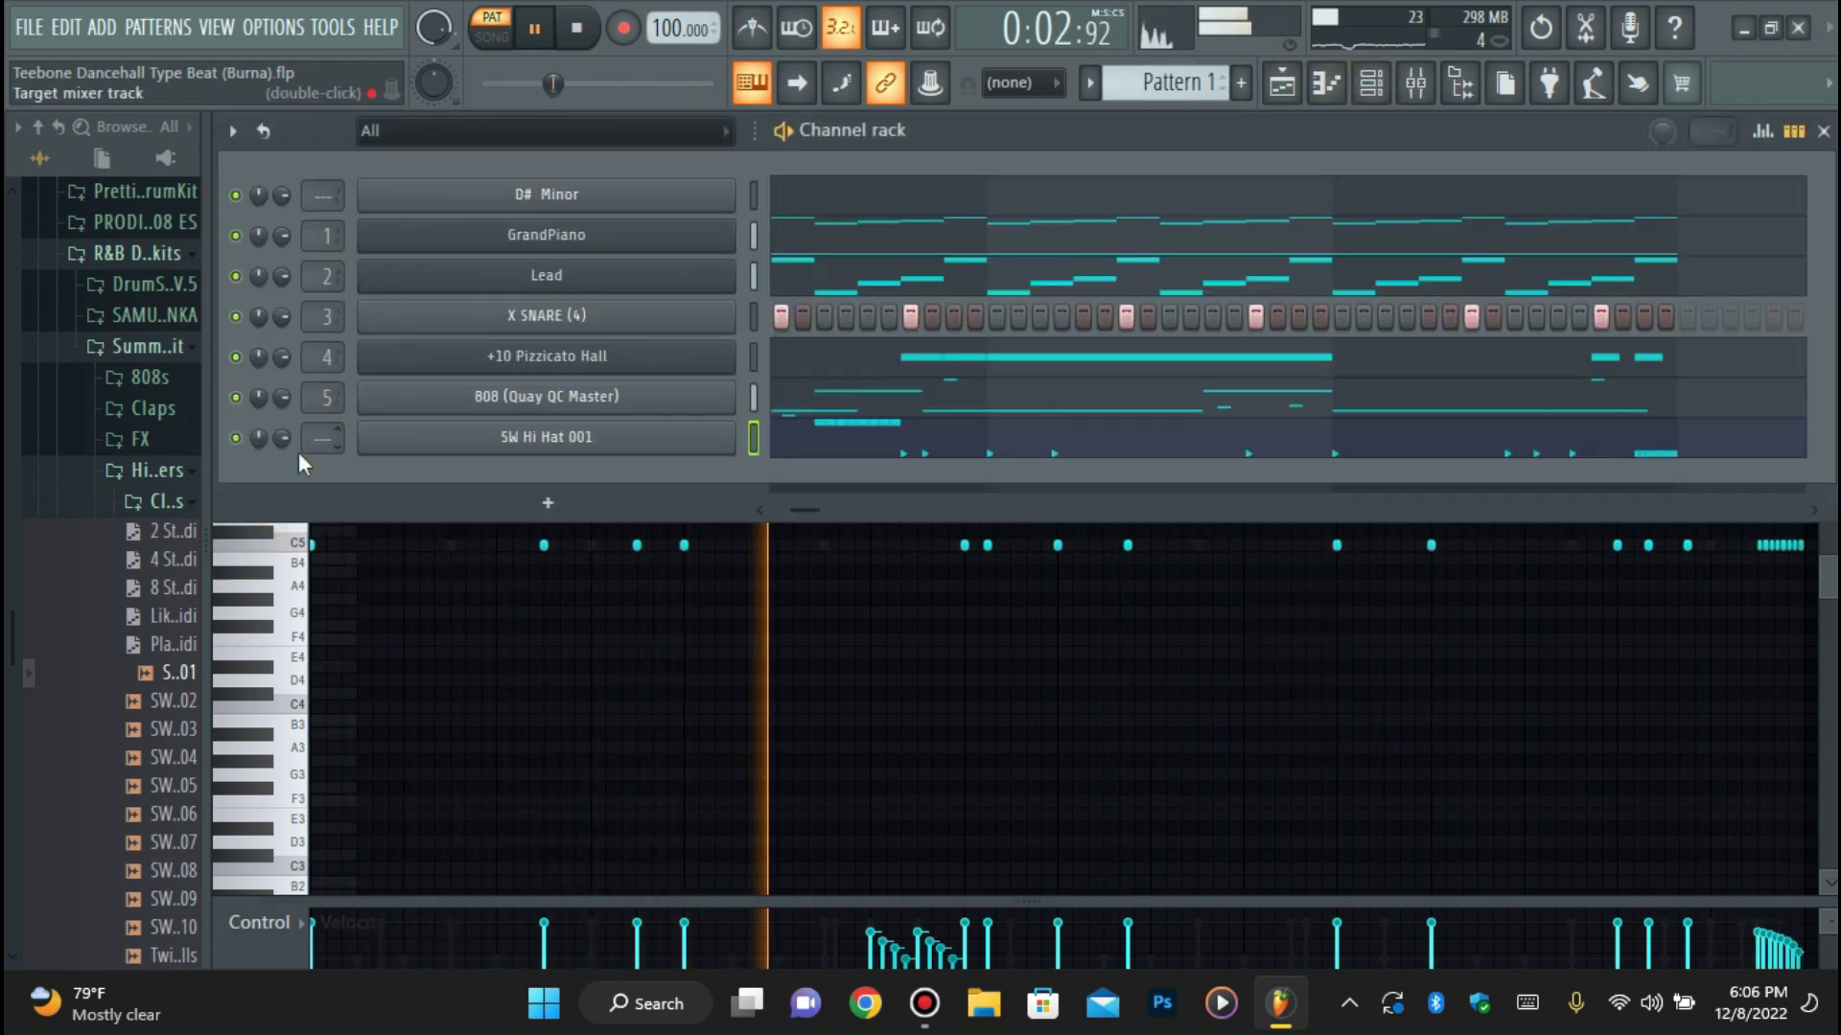
{"action": "left_click", "coordinate": [180, 467]}
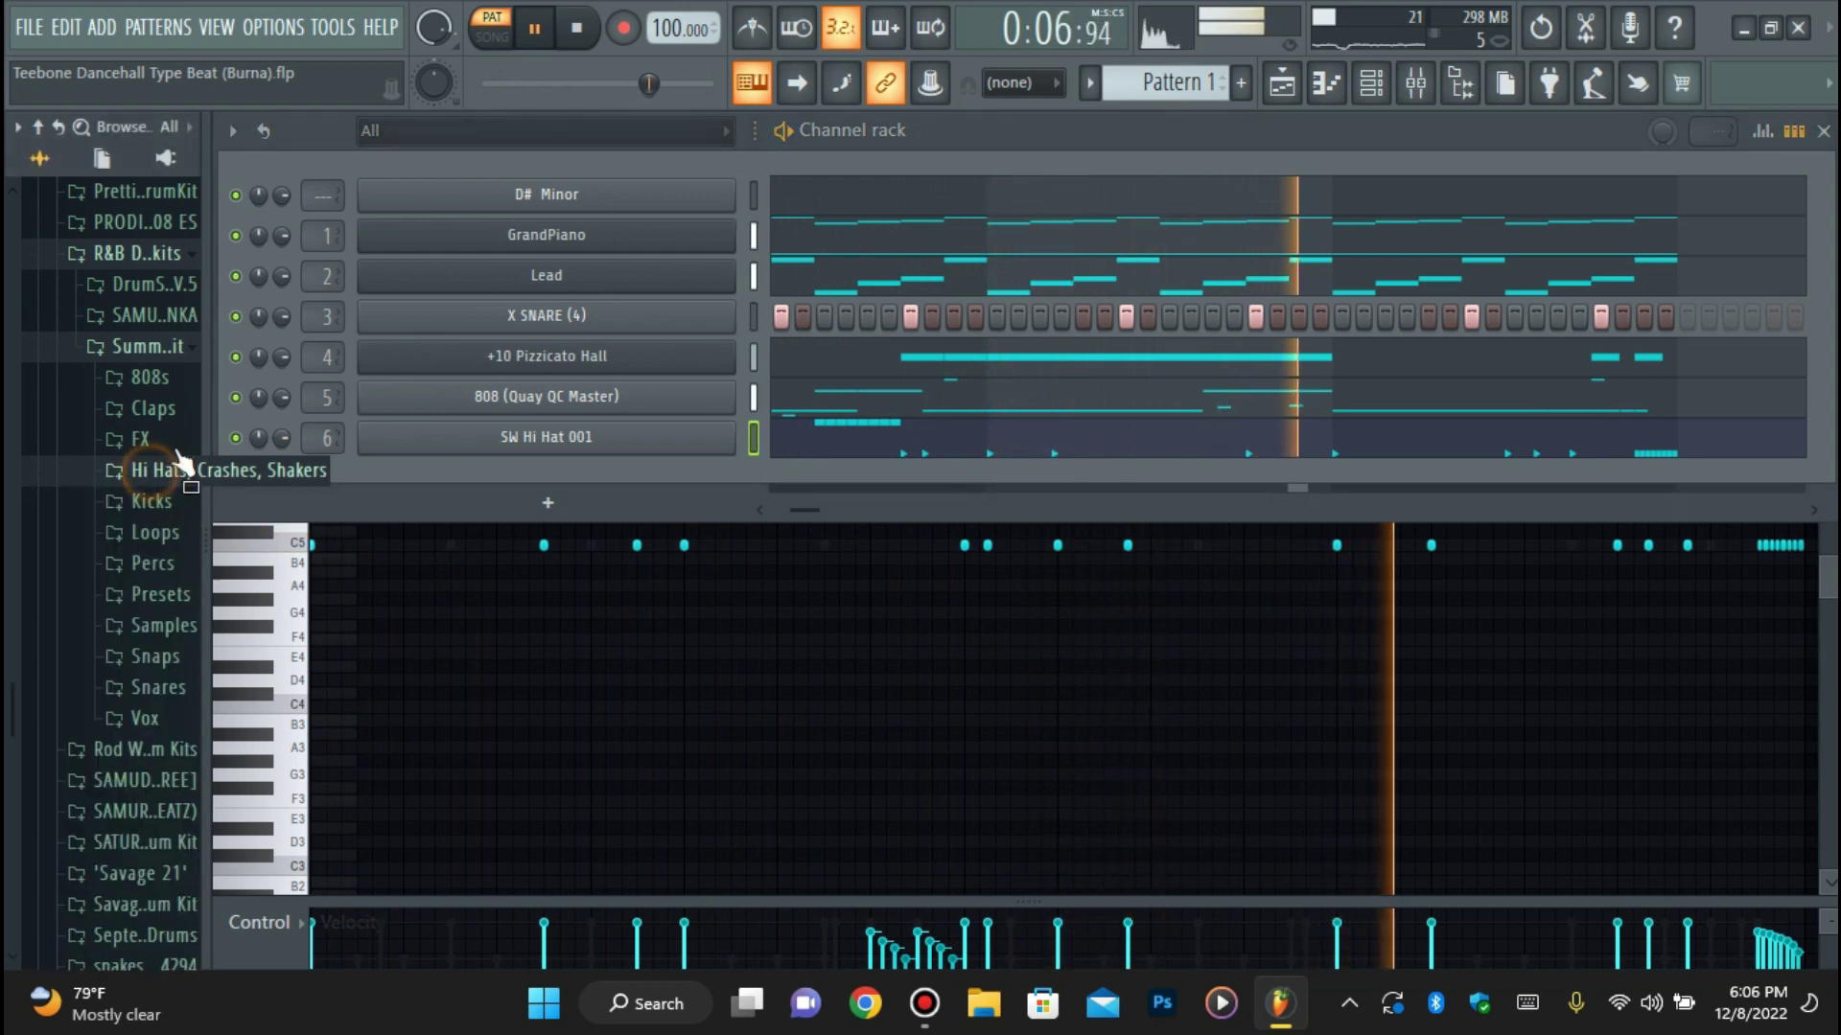
{"action": "left_click", "coordinate": [29, 26]}
{"action": "left_click", "coordinate": [50, 153]}
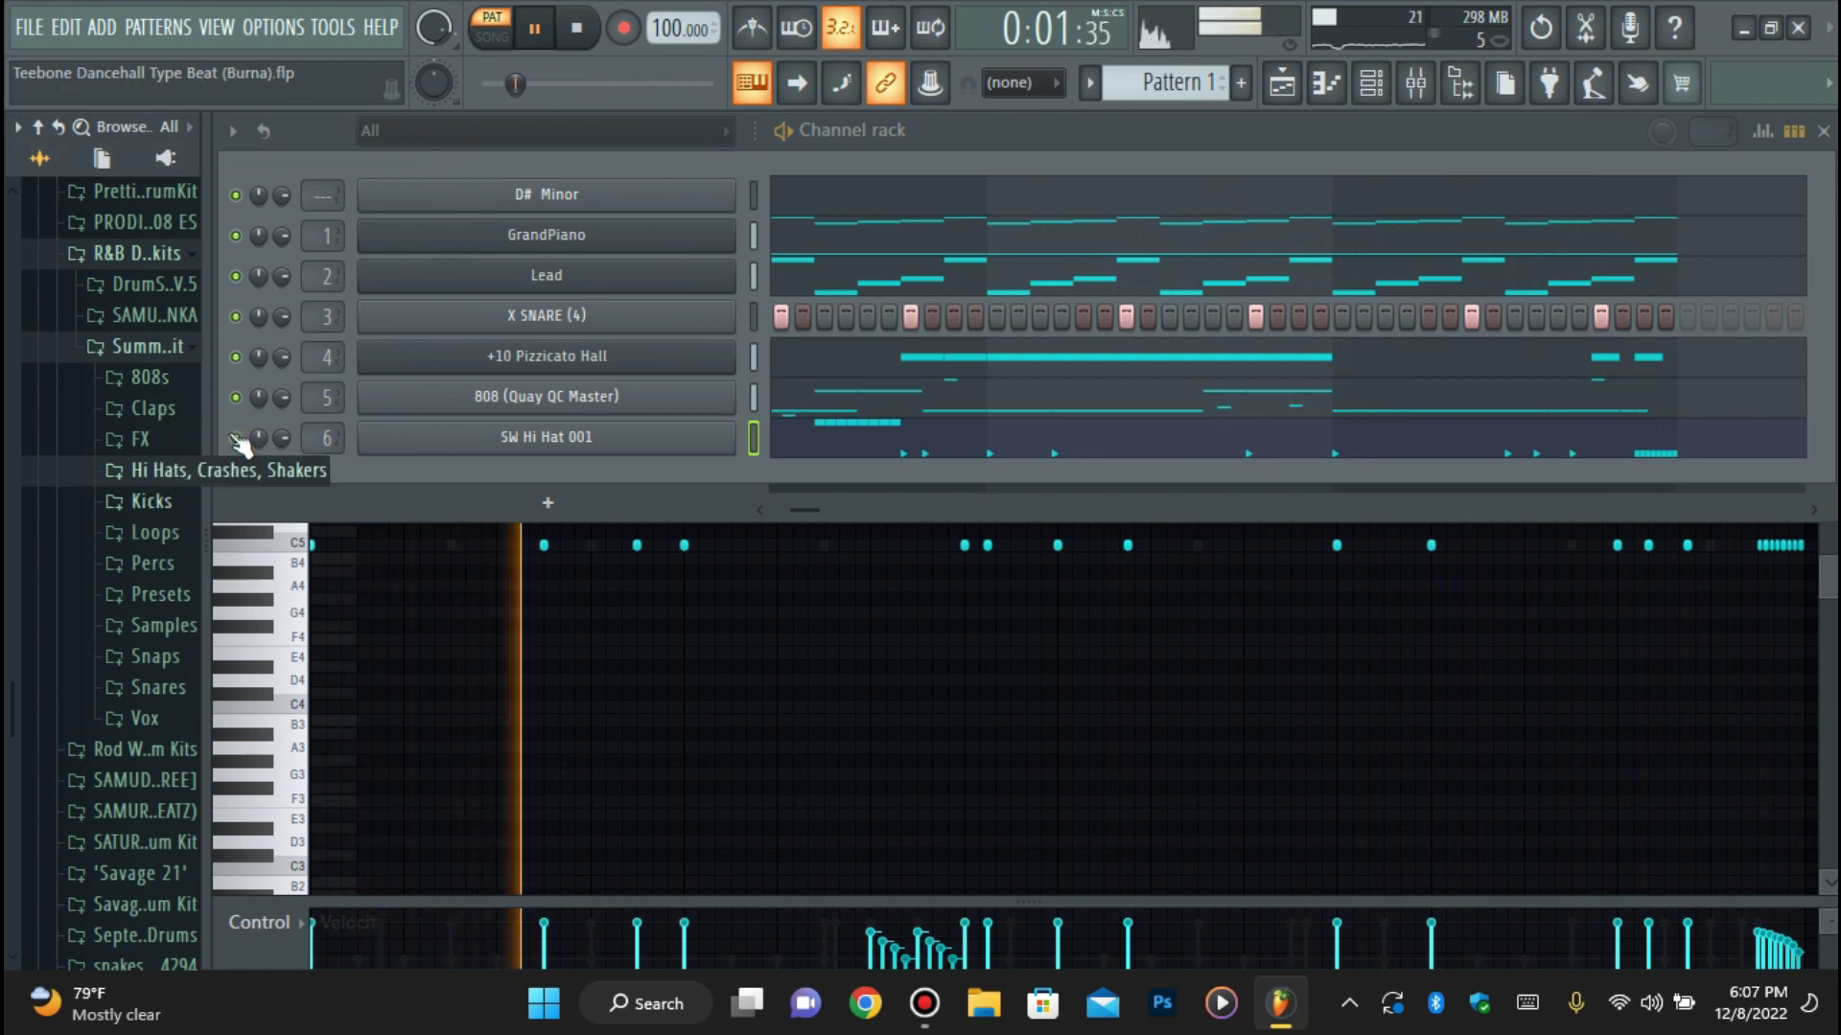
Route the selected 808 and SW Hi Hat 001 channels starting from mixer track 5, and lower the hi-hat track's volume.
{"action": "left_click", "coordinate": [1416, 84]}
{"action": "left_click", "coordinate": [1385, 86]}
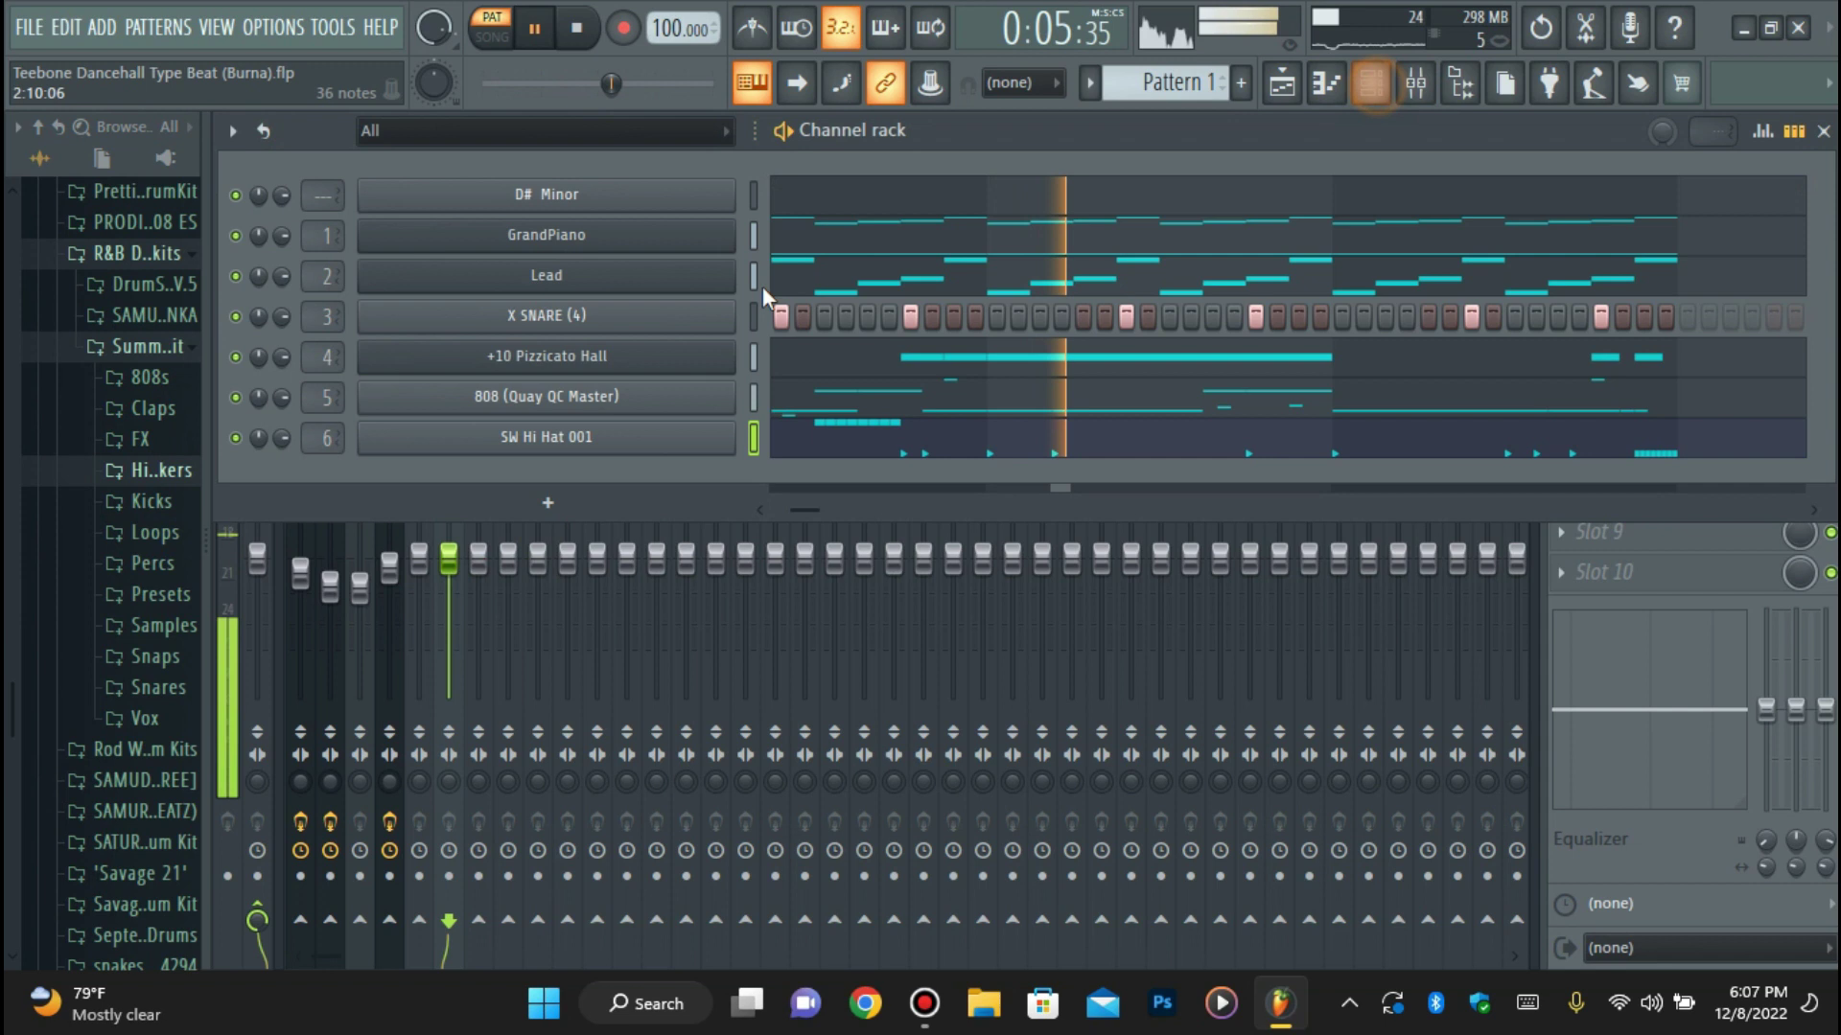
{"action": "left_click", "coordinate": [1416, 83]}
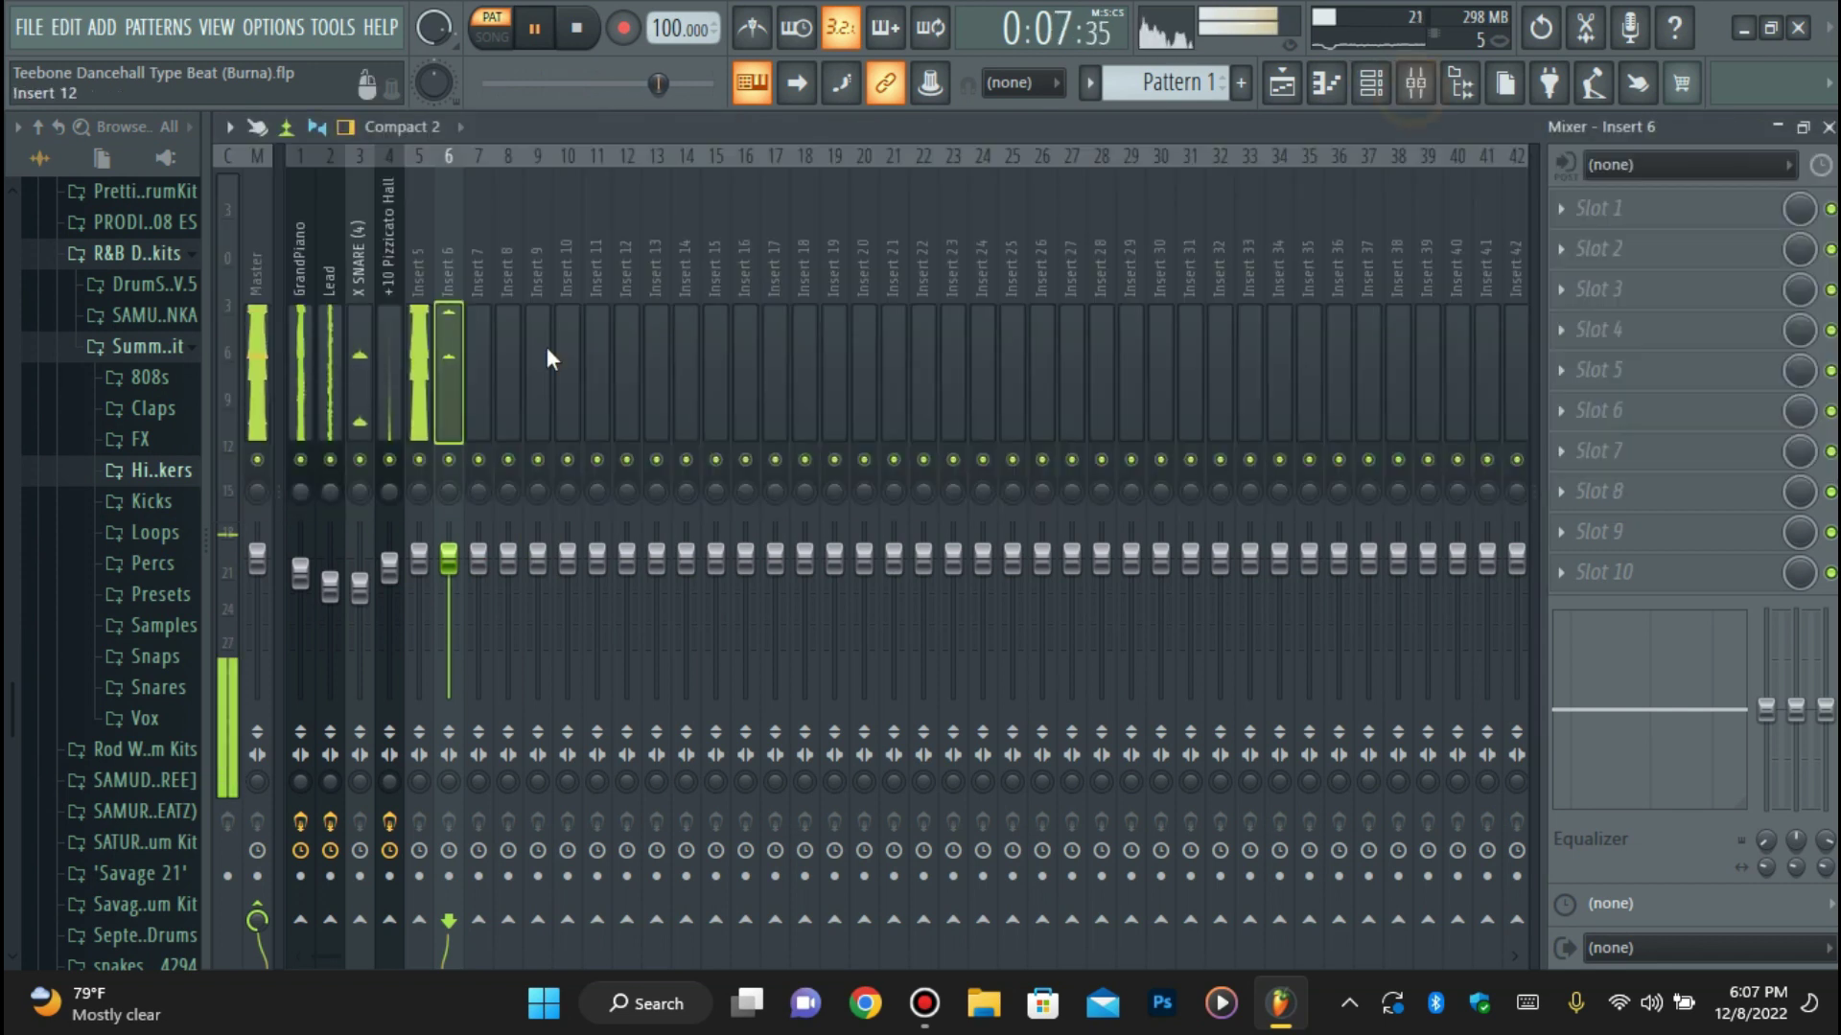
{"action": "right_click", "coordinate": [419, 359]}
{"action": "mouse_move", "coordinate": [596, 434]}
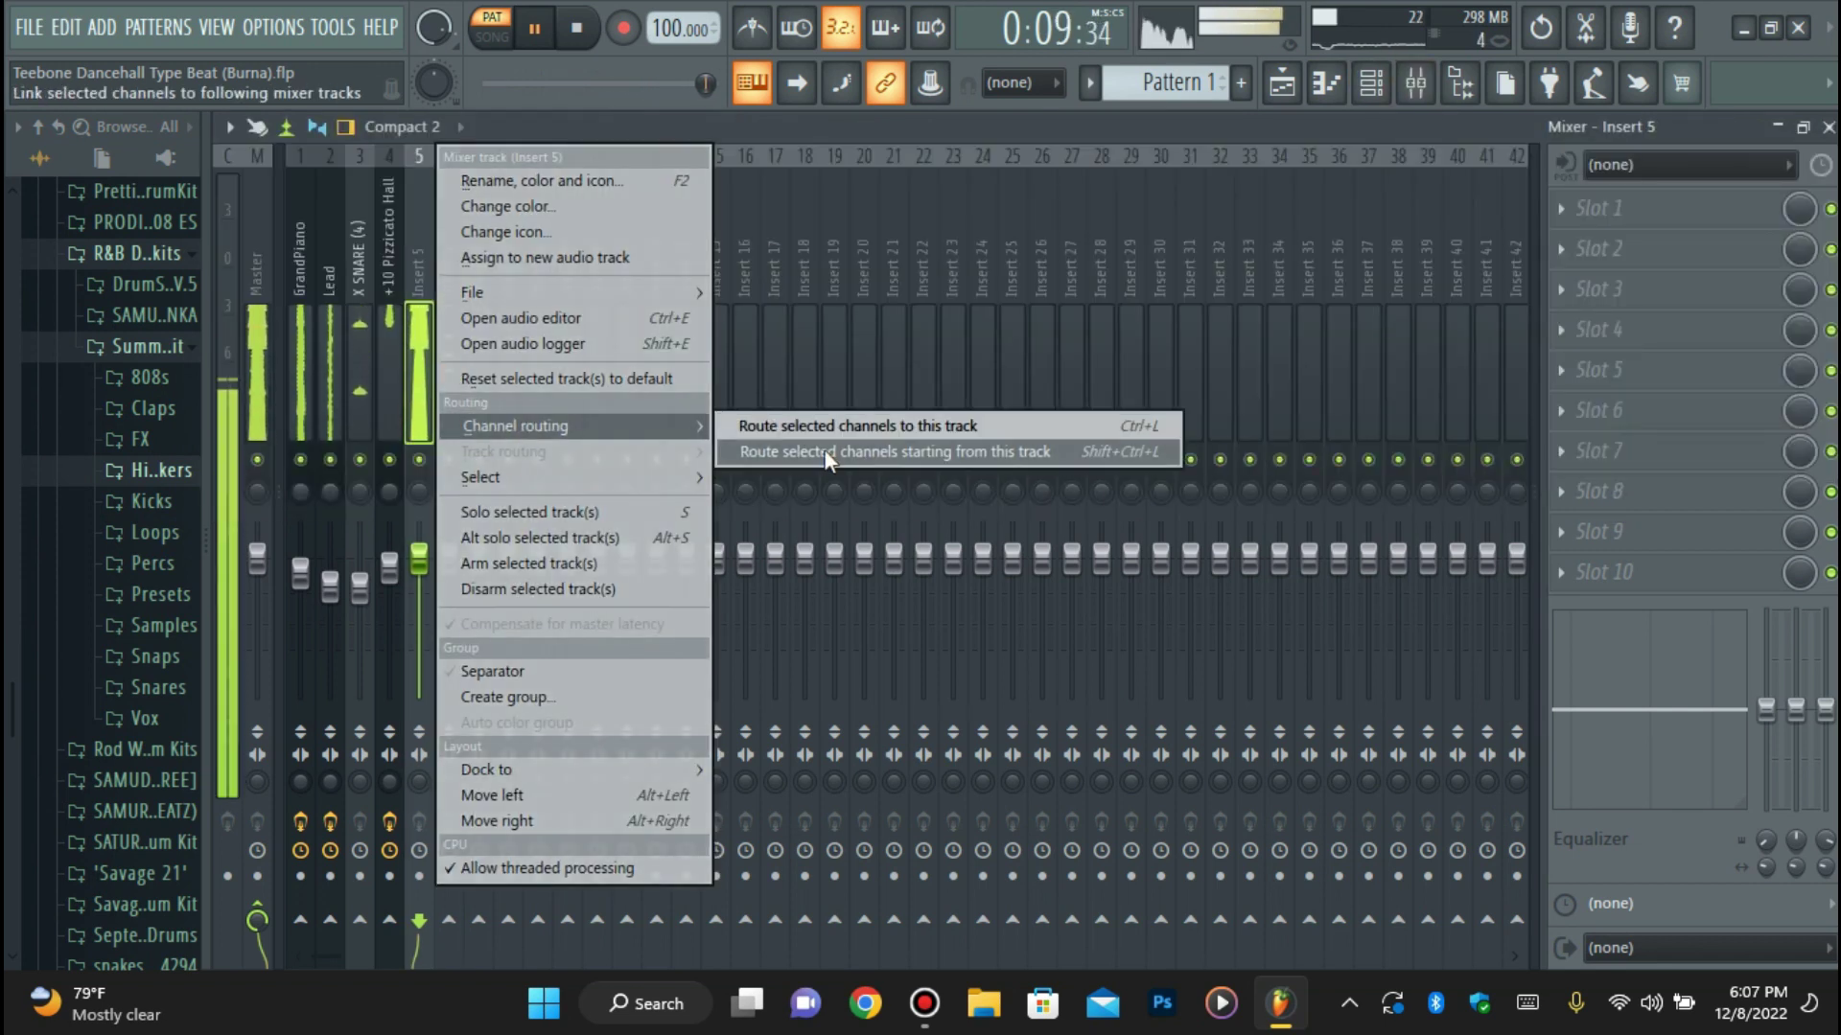
{"action": "left_click", "coordinate": [824, 449]}
{"action": "left_click_drag", "start_coordinate": [448, 558], "coordinate": [448, 586]}
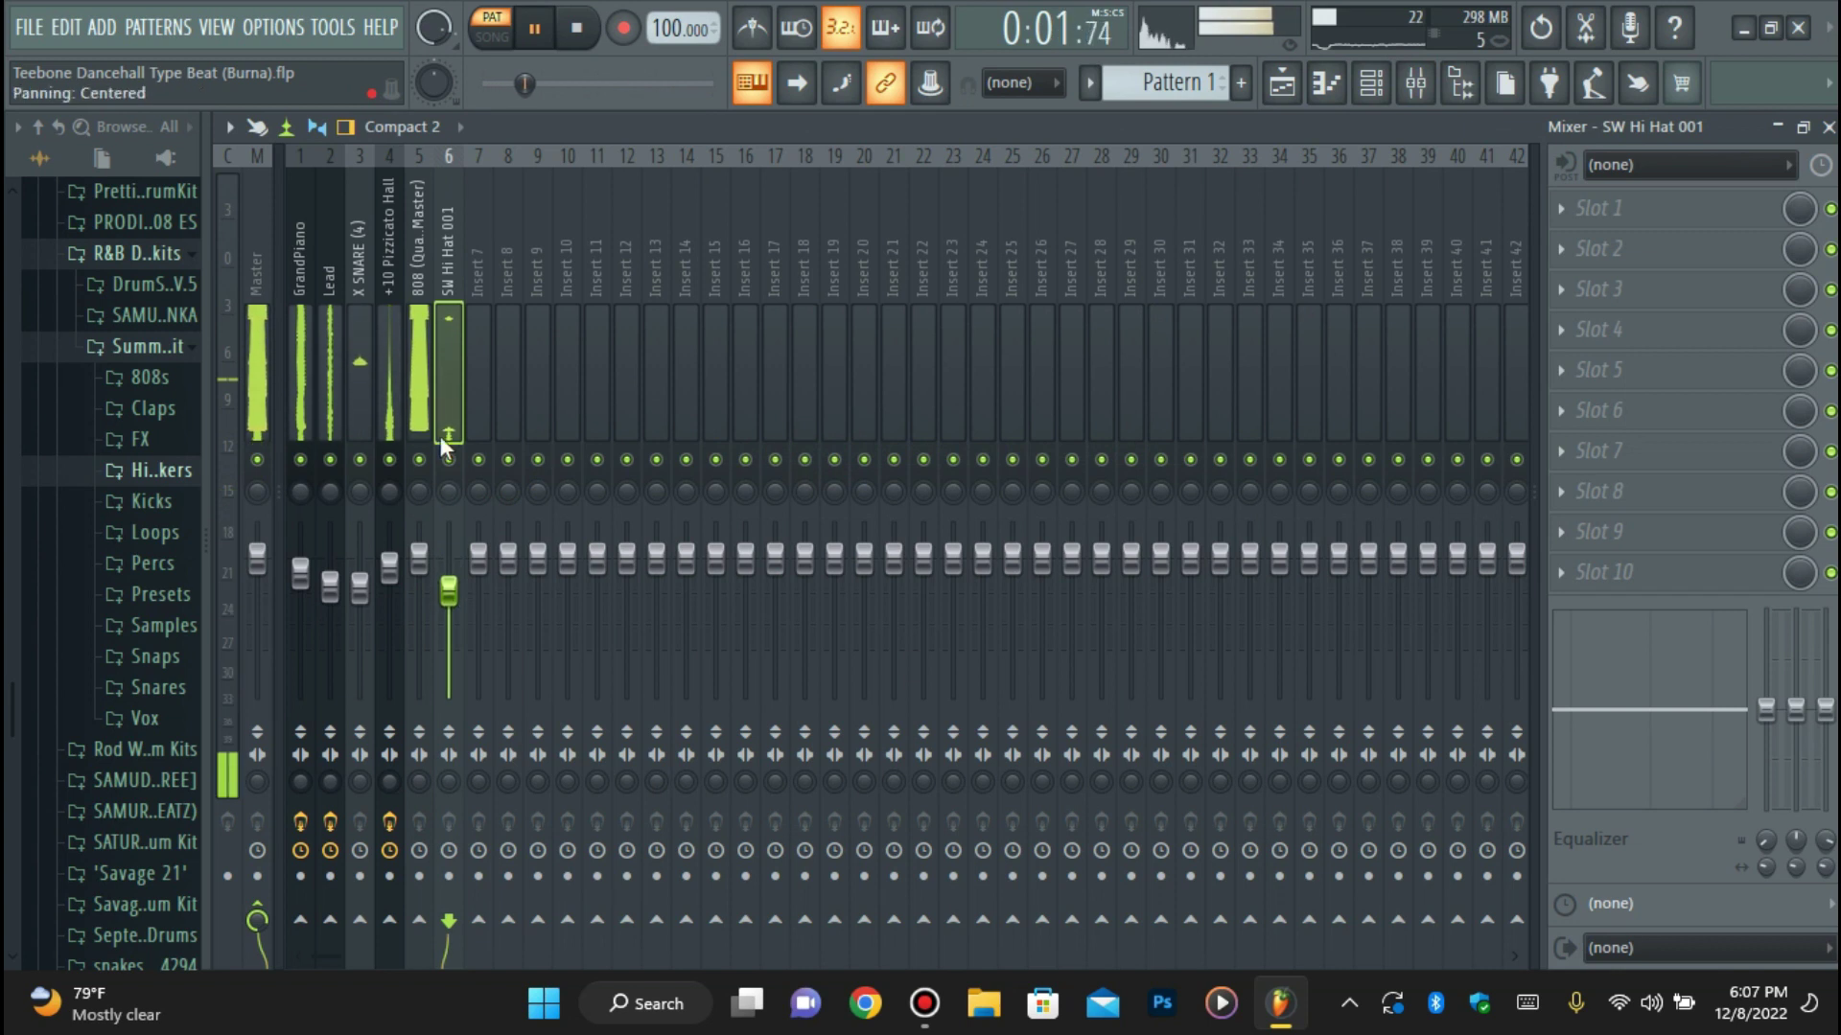
Try Fruity Parametric EQ 2 in slot 1 of the SW Hi Hat 001 mixer track and remove it again.
{"action": "left_click", "coordinate": [1591, 207]}
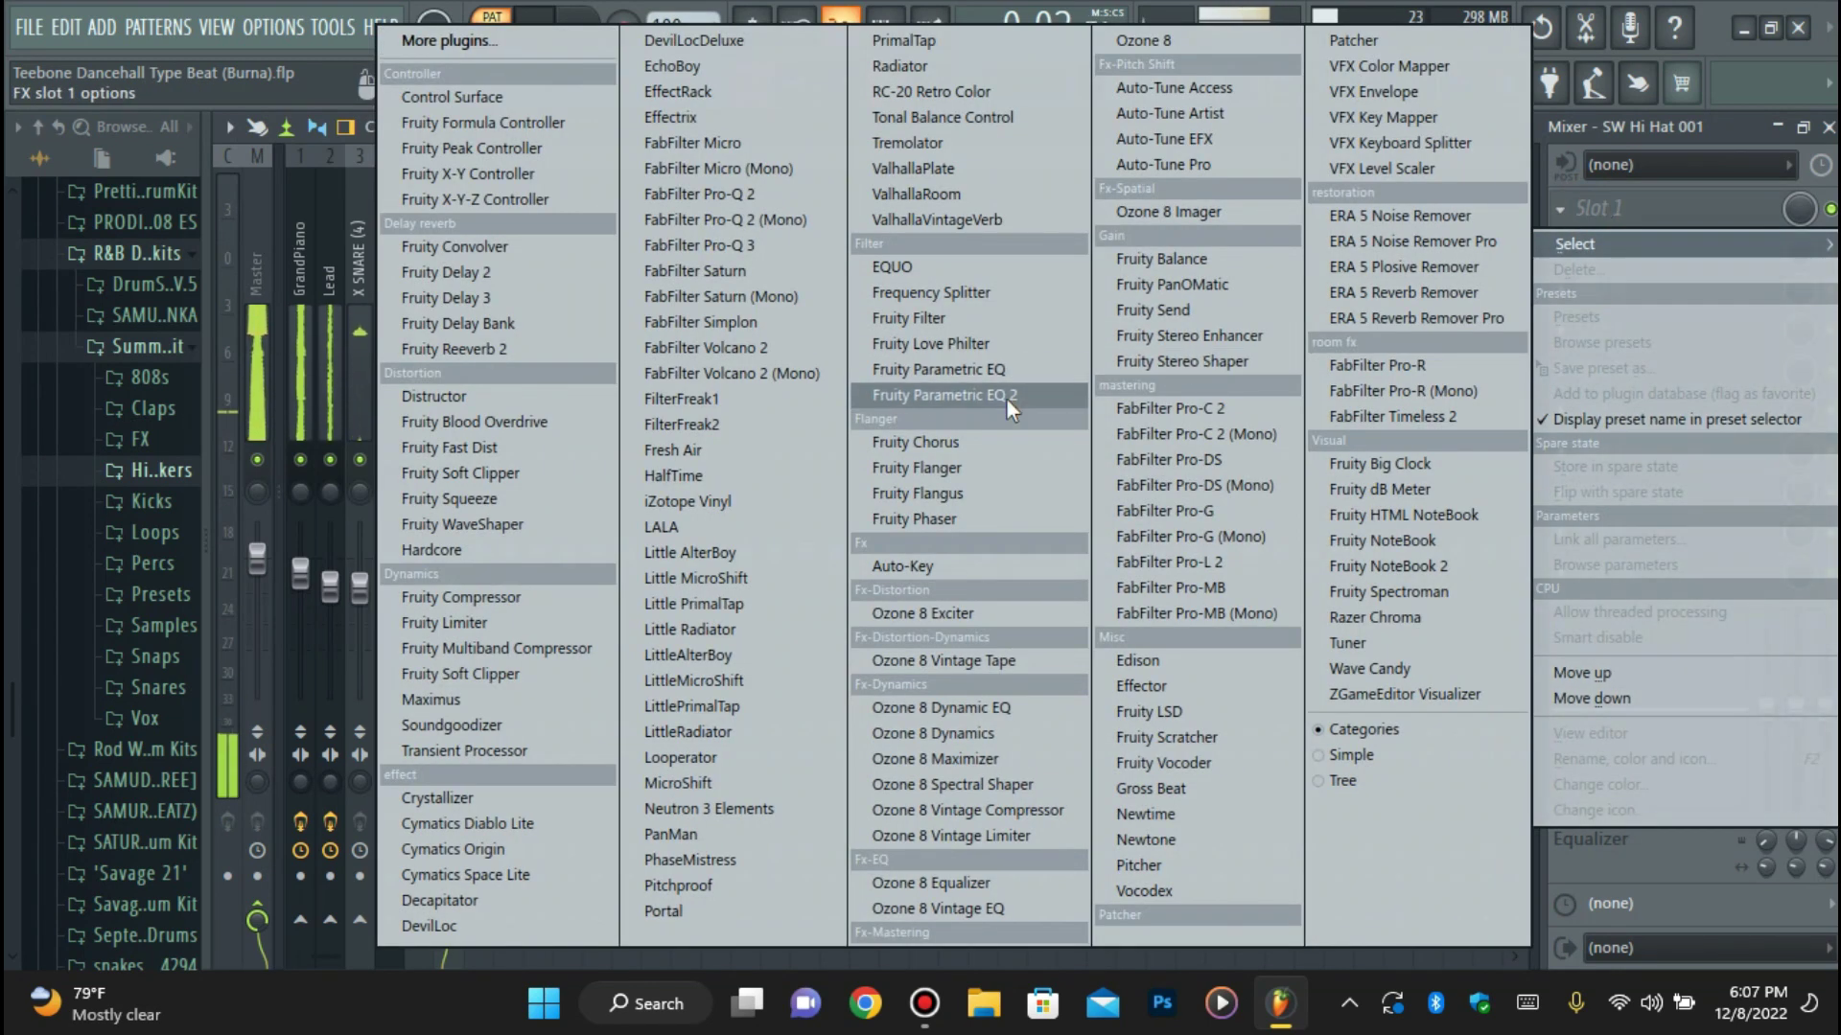
{"action": "left_click", "coordinate": [1004, 397]}
{"action": "left_click", "coordinate": [1561, 208]}
{"action": "left_click", "coordinate": [1570, 262]}
{"action": "left_click", "coordinate": [1054, 585]}
Load Fruity Reeverb 2 in slot 2 of the SW Hi Hat 001 track and lower its wet level to about 5%.
{"action": "left_click", "coordinate": [1598, 248]}
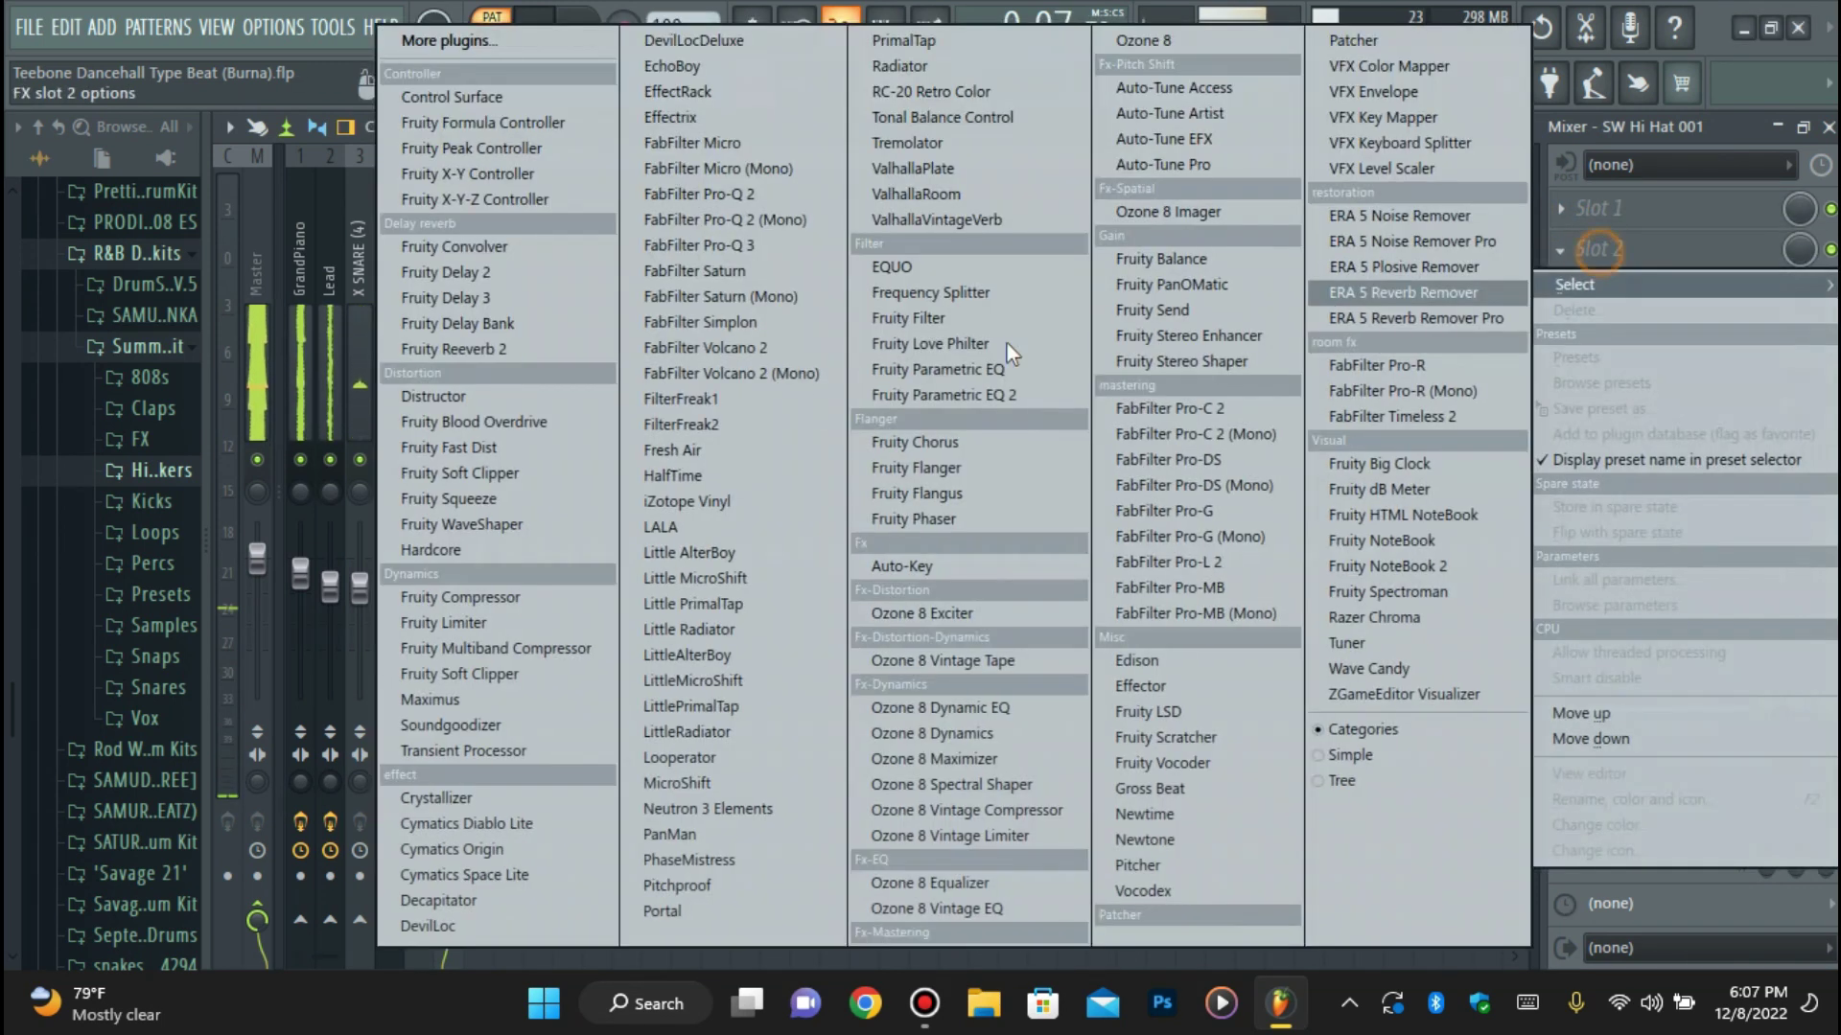
{"action": "left_click", "coordinate": [526, 351]}
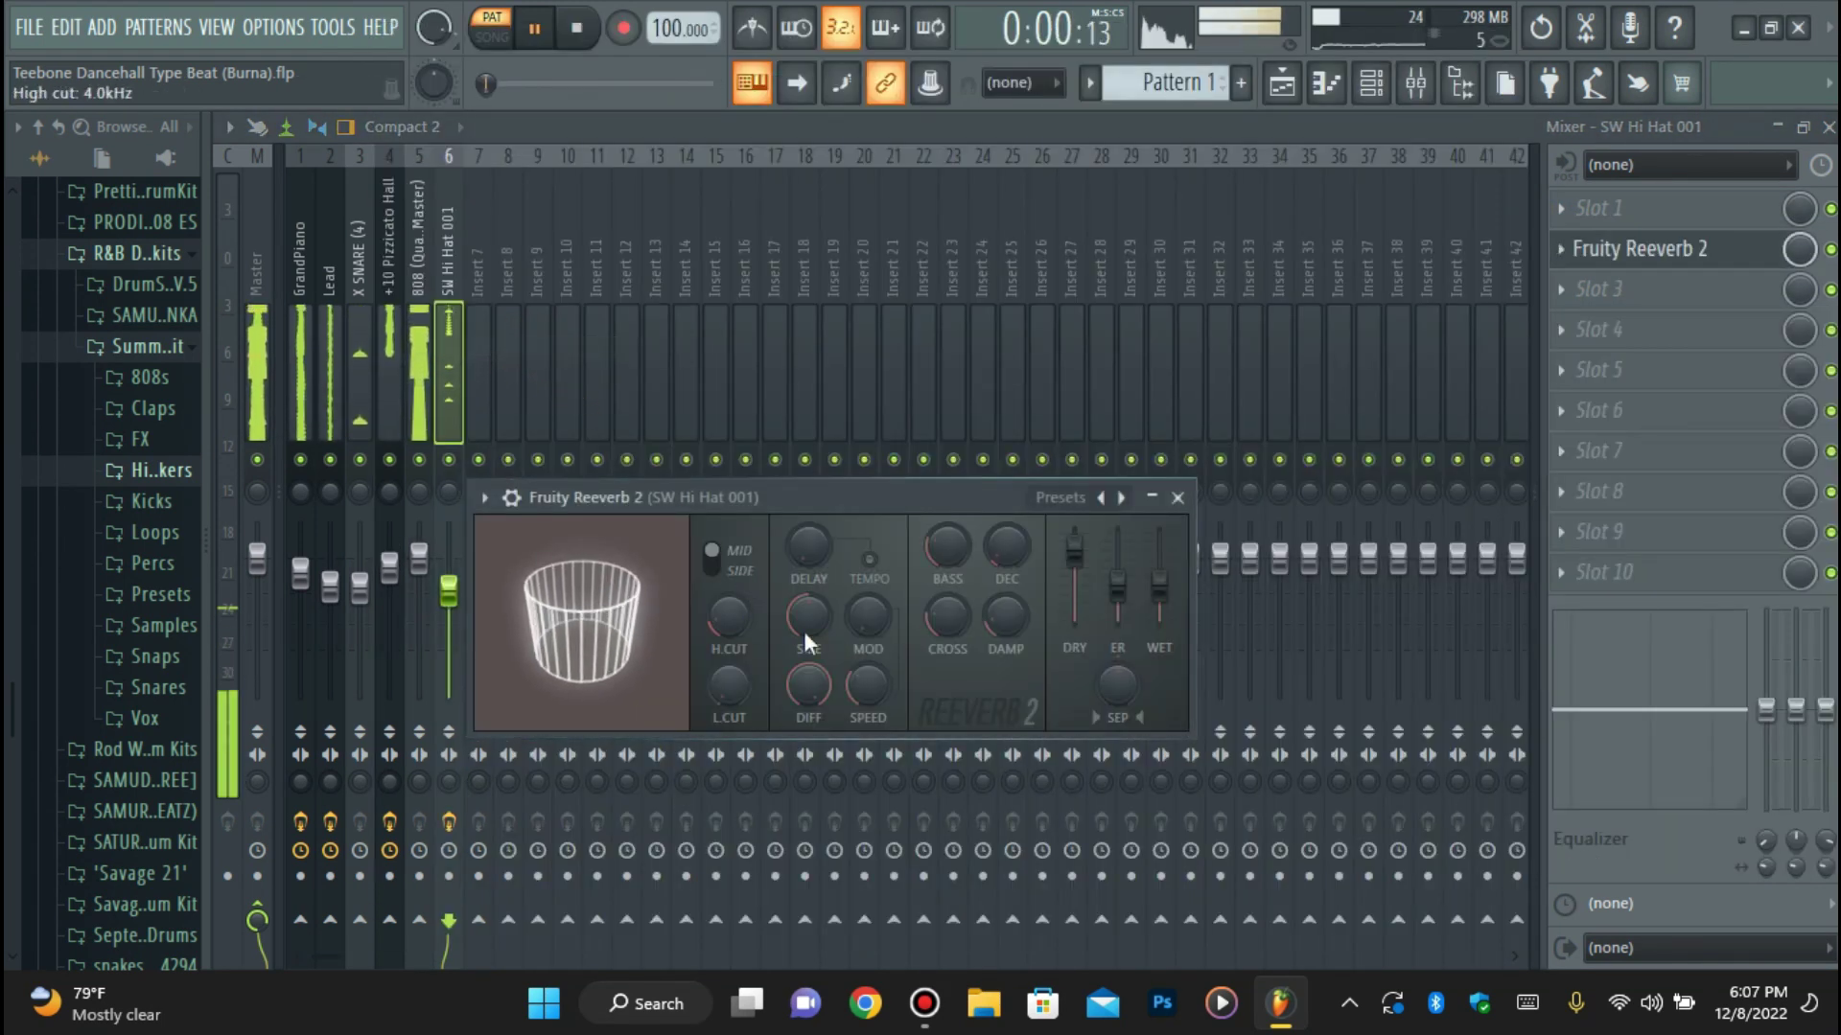
{"action": "left_click_drag", "start_coordinate": [1160, 599], "coordinate": [1160, 638]}
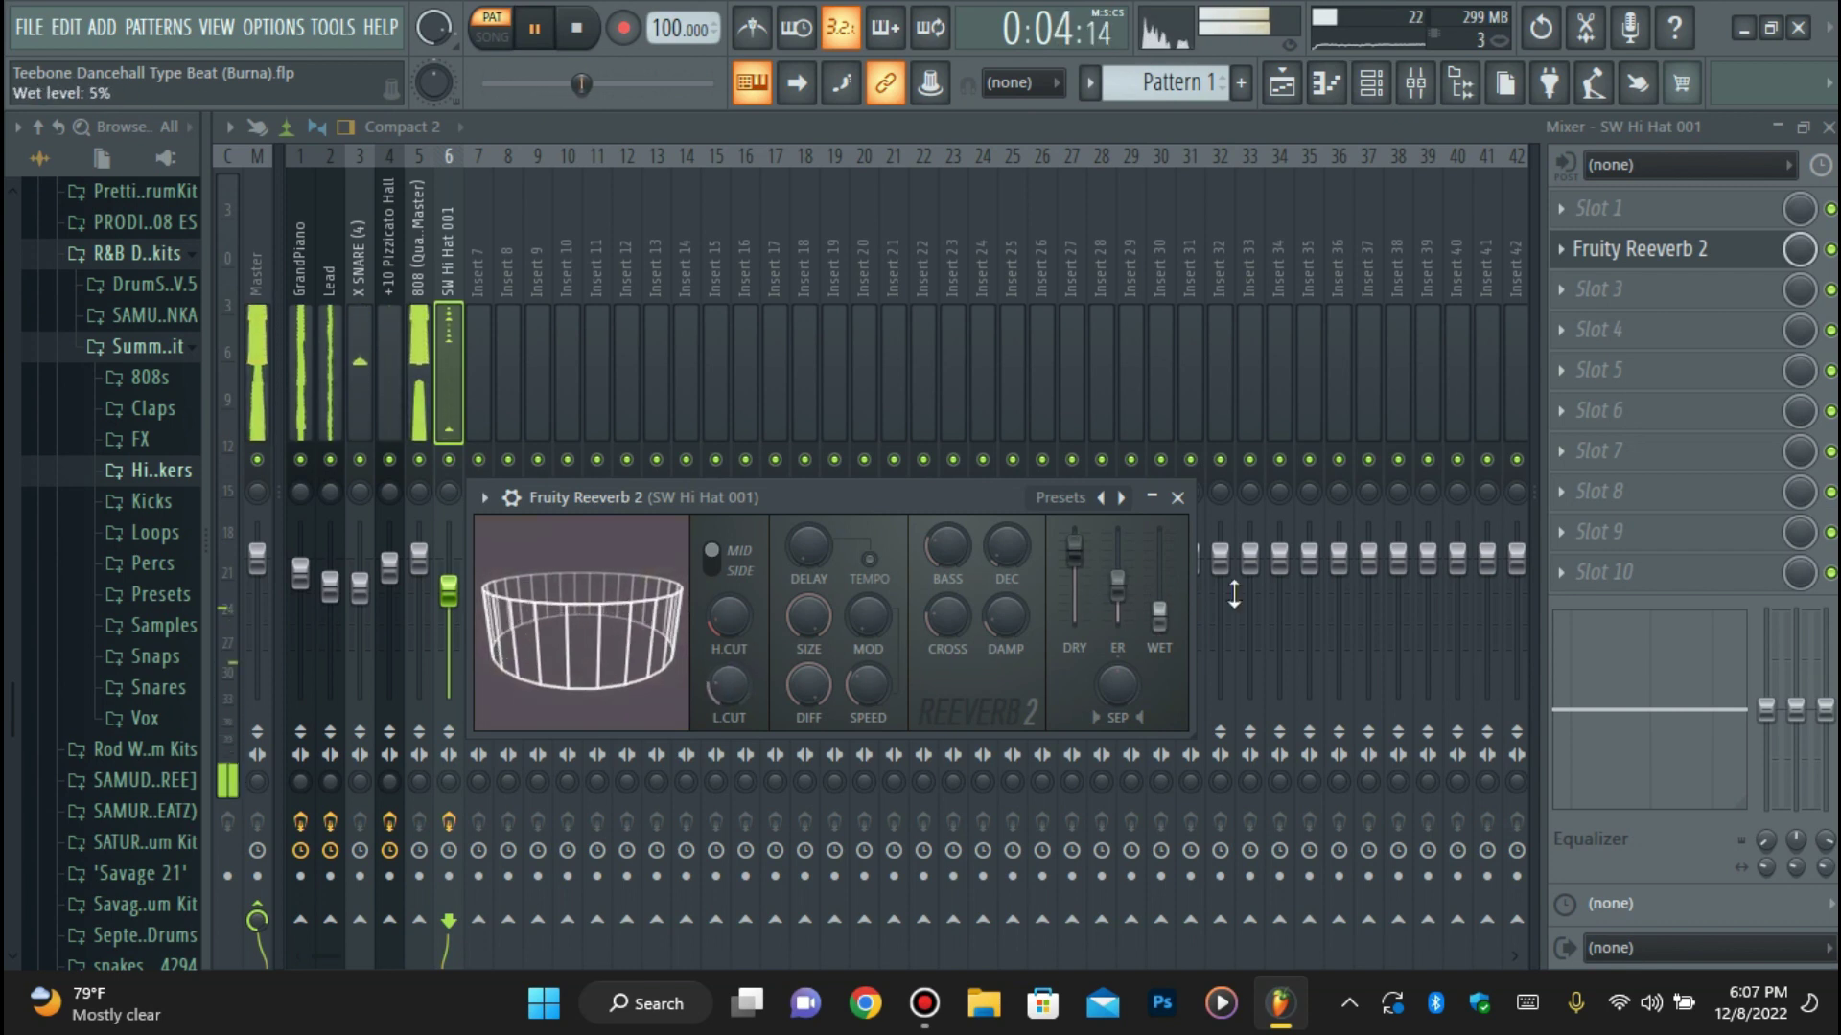
{"action": "left_click_drag", "start_coordinate": [1163, 621], "coordinate": [1163, 631]}
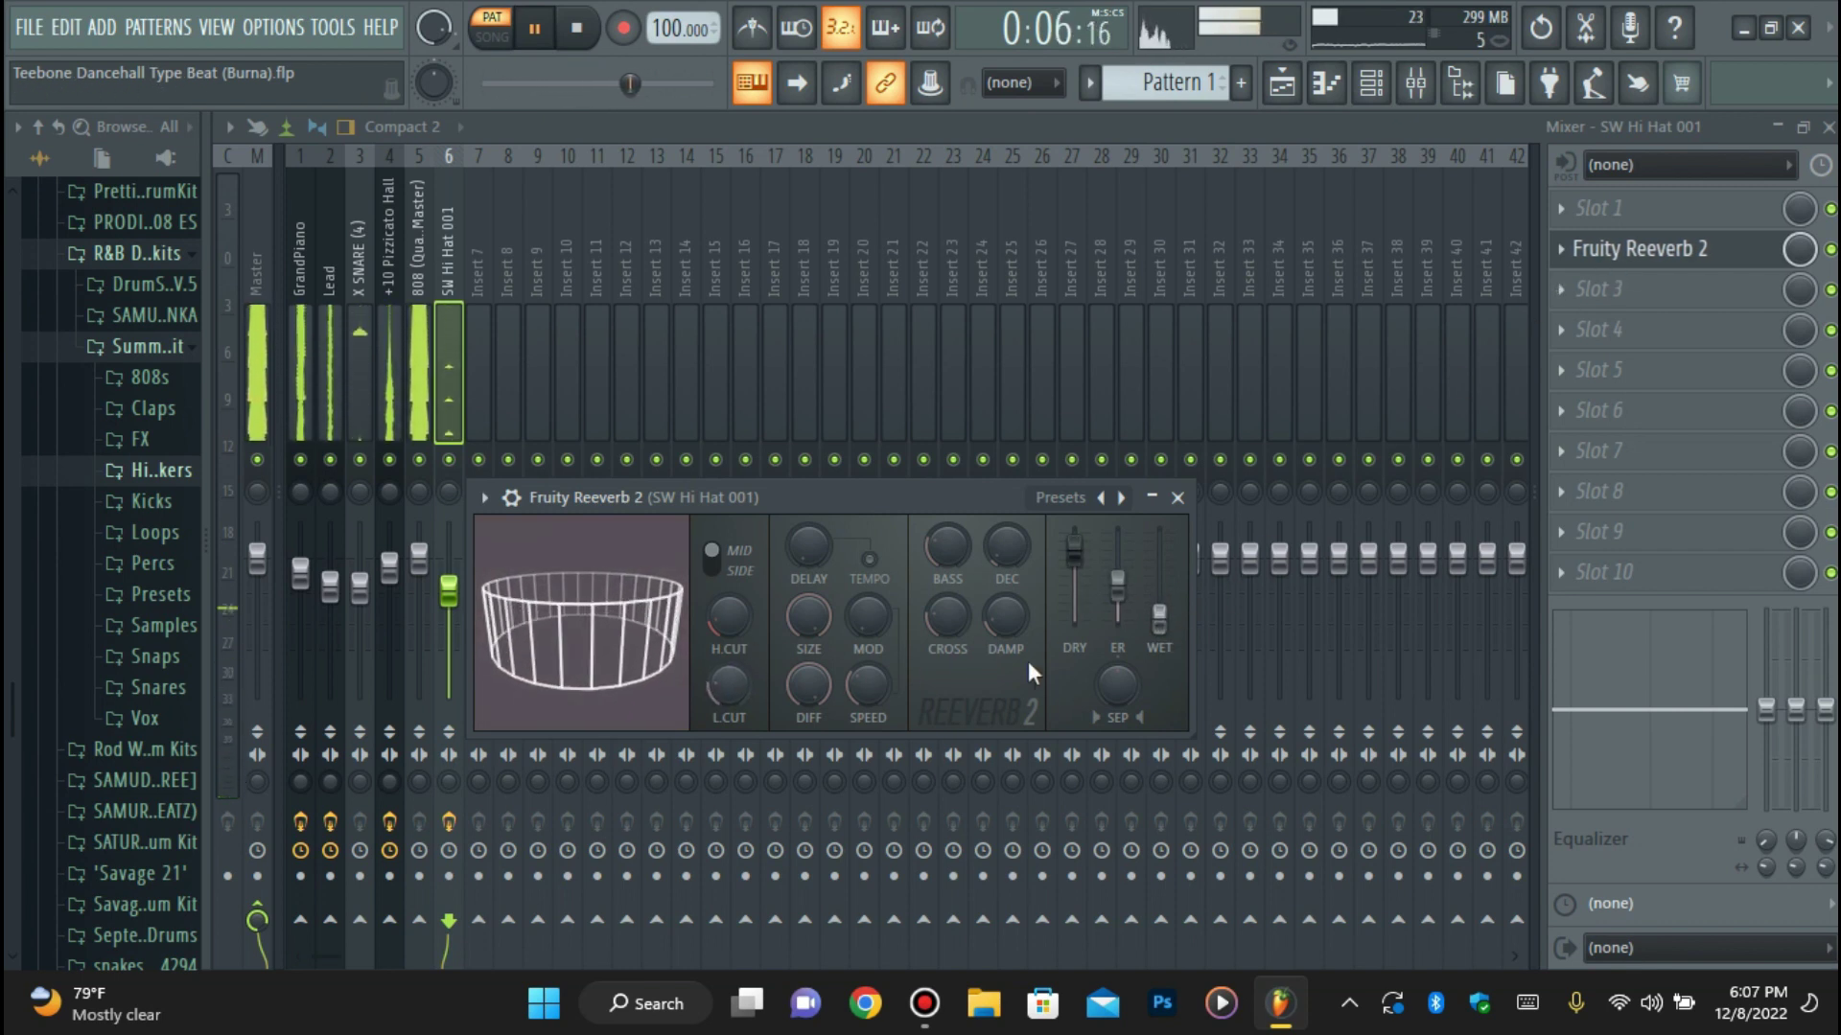
{"action": "left_click", "coordinate": [1629, 248]}
Add the SW Kick 002 sample from the kit's Kicks folder as a new channel below SW Hi Hat 001.
{"action": "left_click", "coordinate": [1330, 84]}
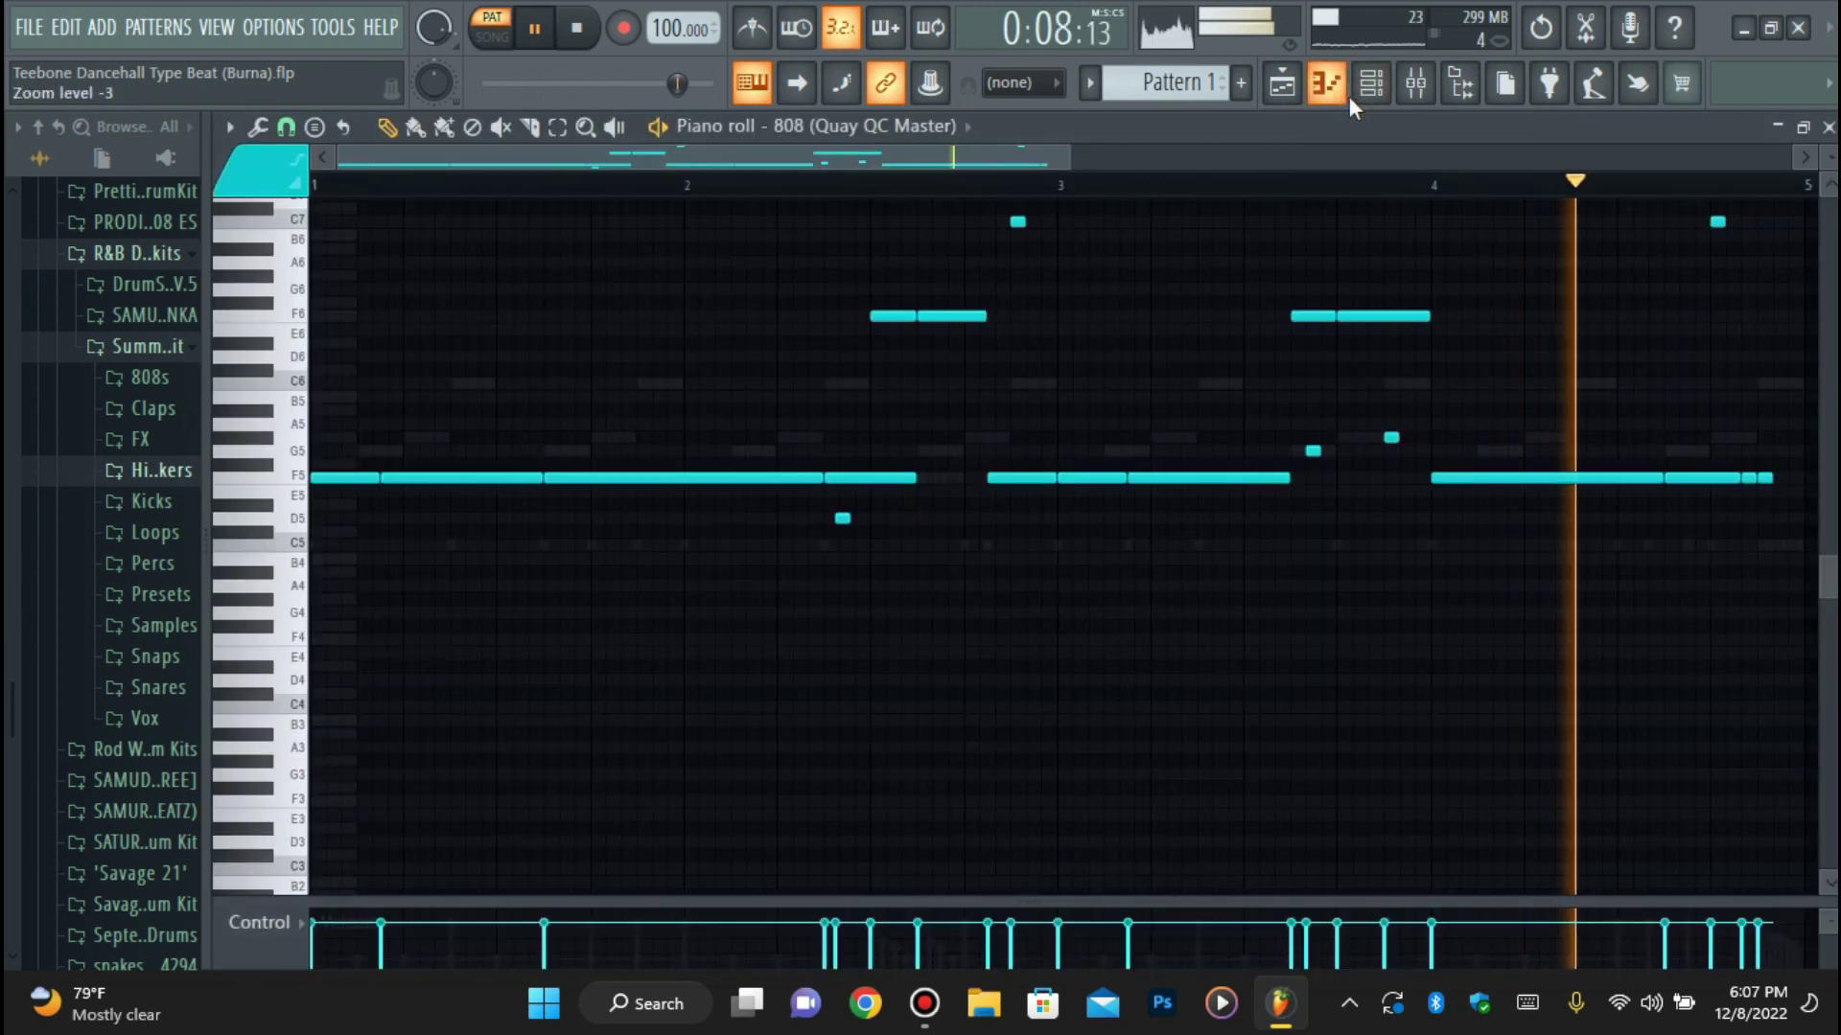
{"action": "left_click", "coordinate": [1369, 84]}
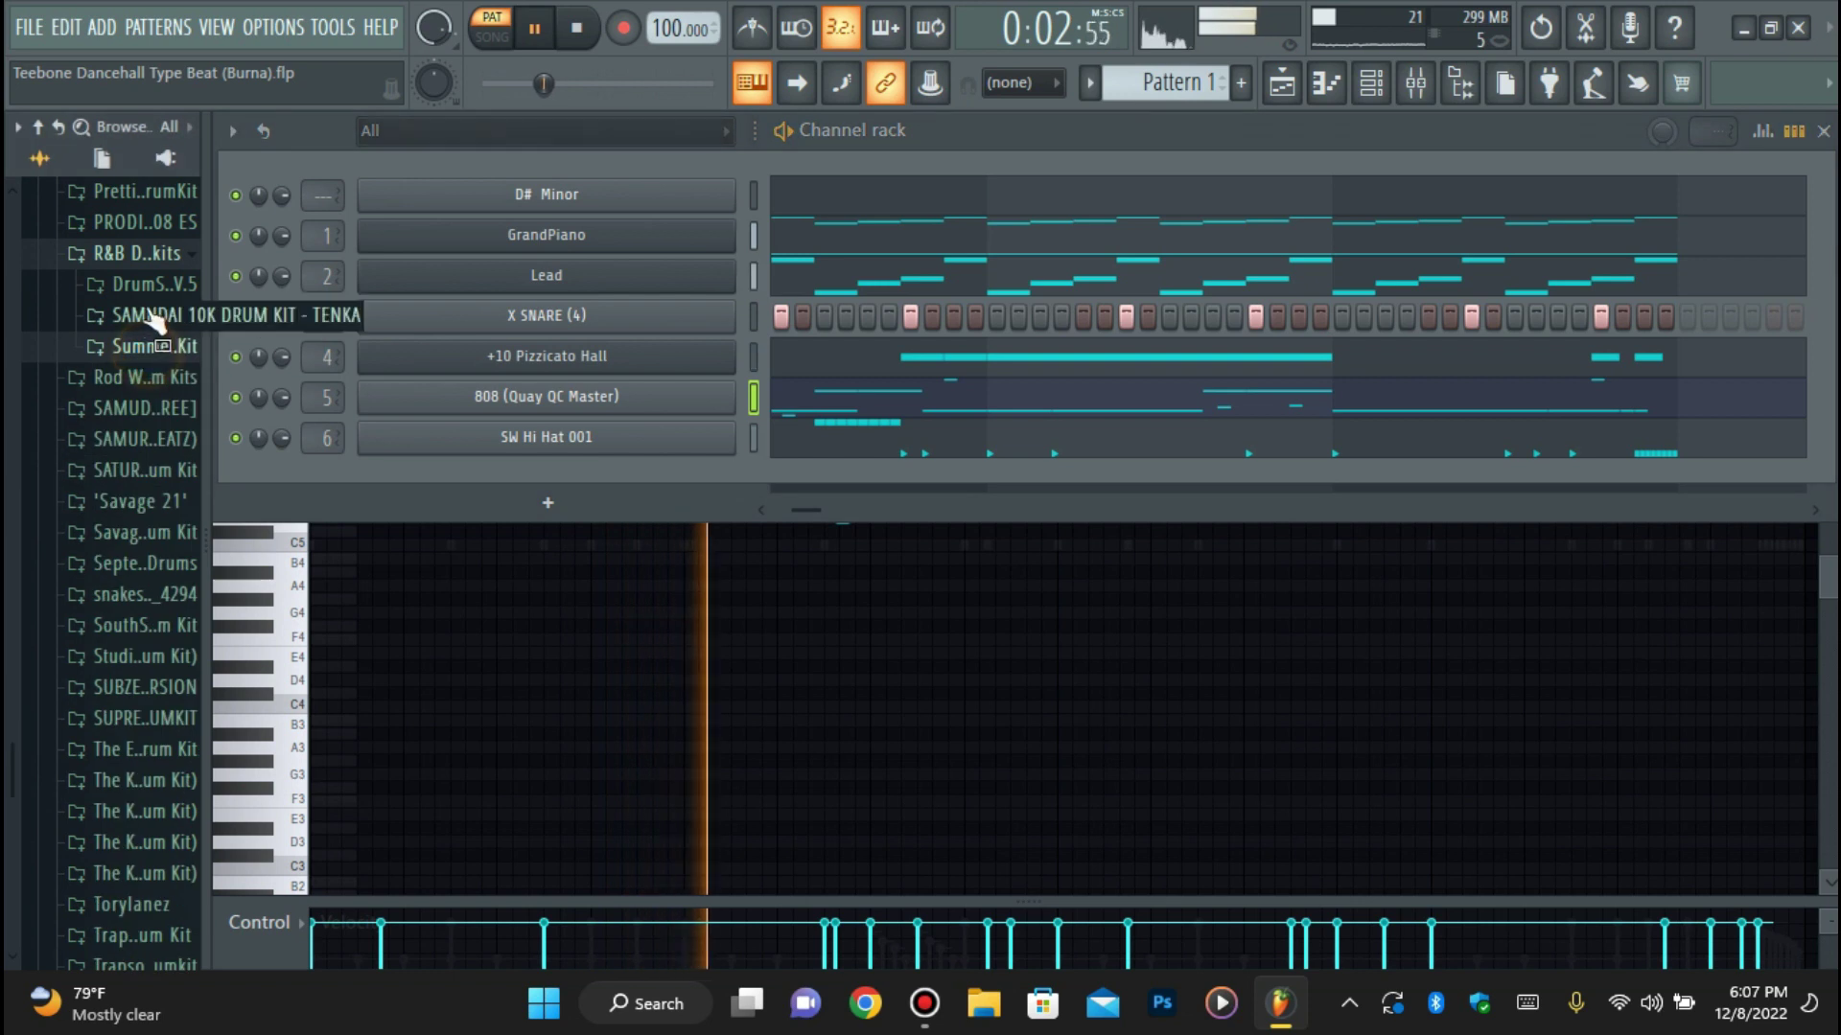
{"action": "left_click", "coordinate": [151, 470]}
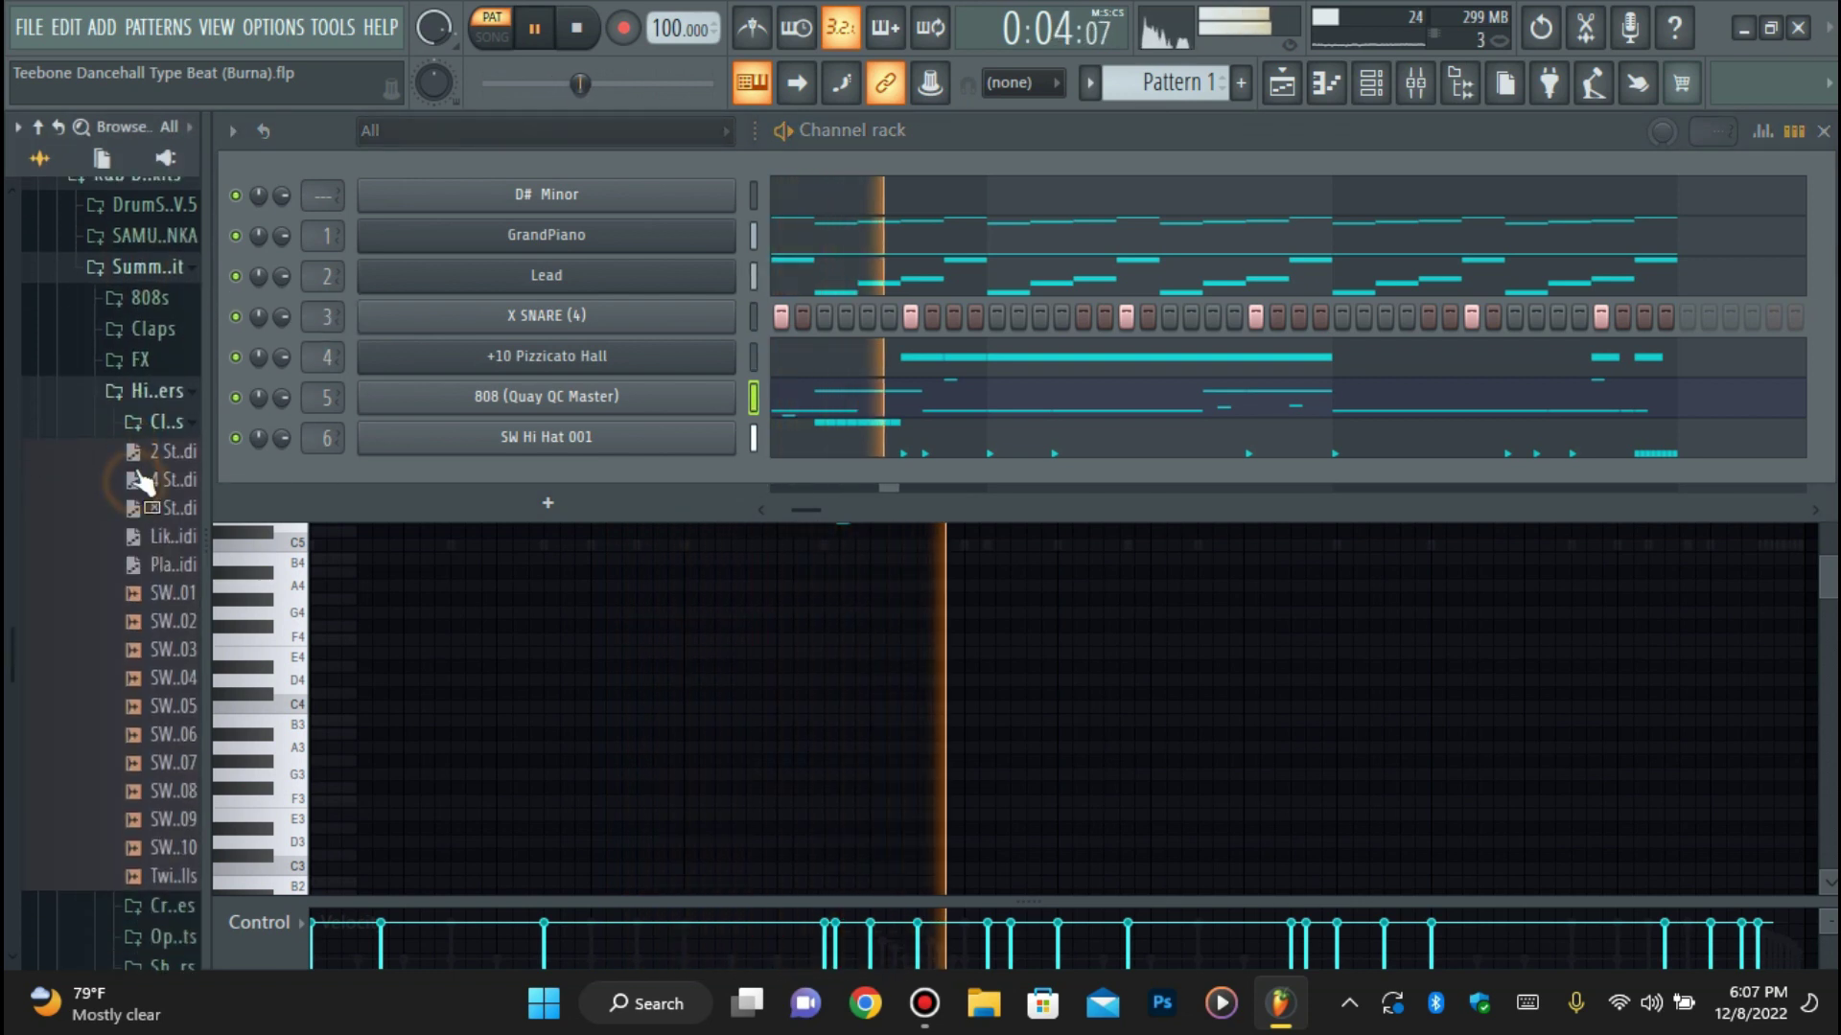
{"action": "left_click", "coordinate": [153, 390]}
{"action": "left_click", "coordinate": [149, 422]}
{"action": "key", "text": "space"}
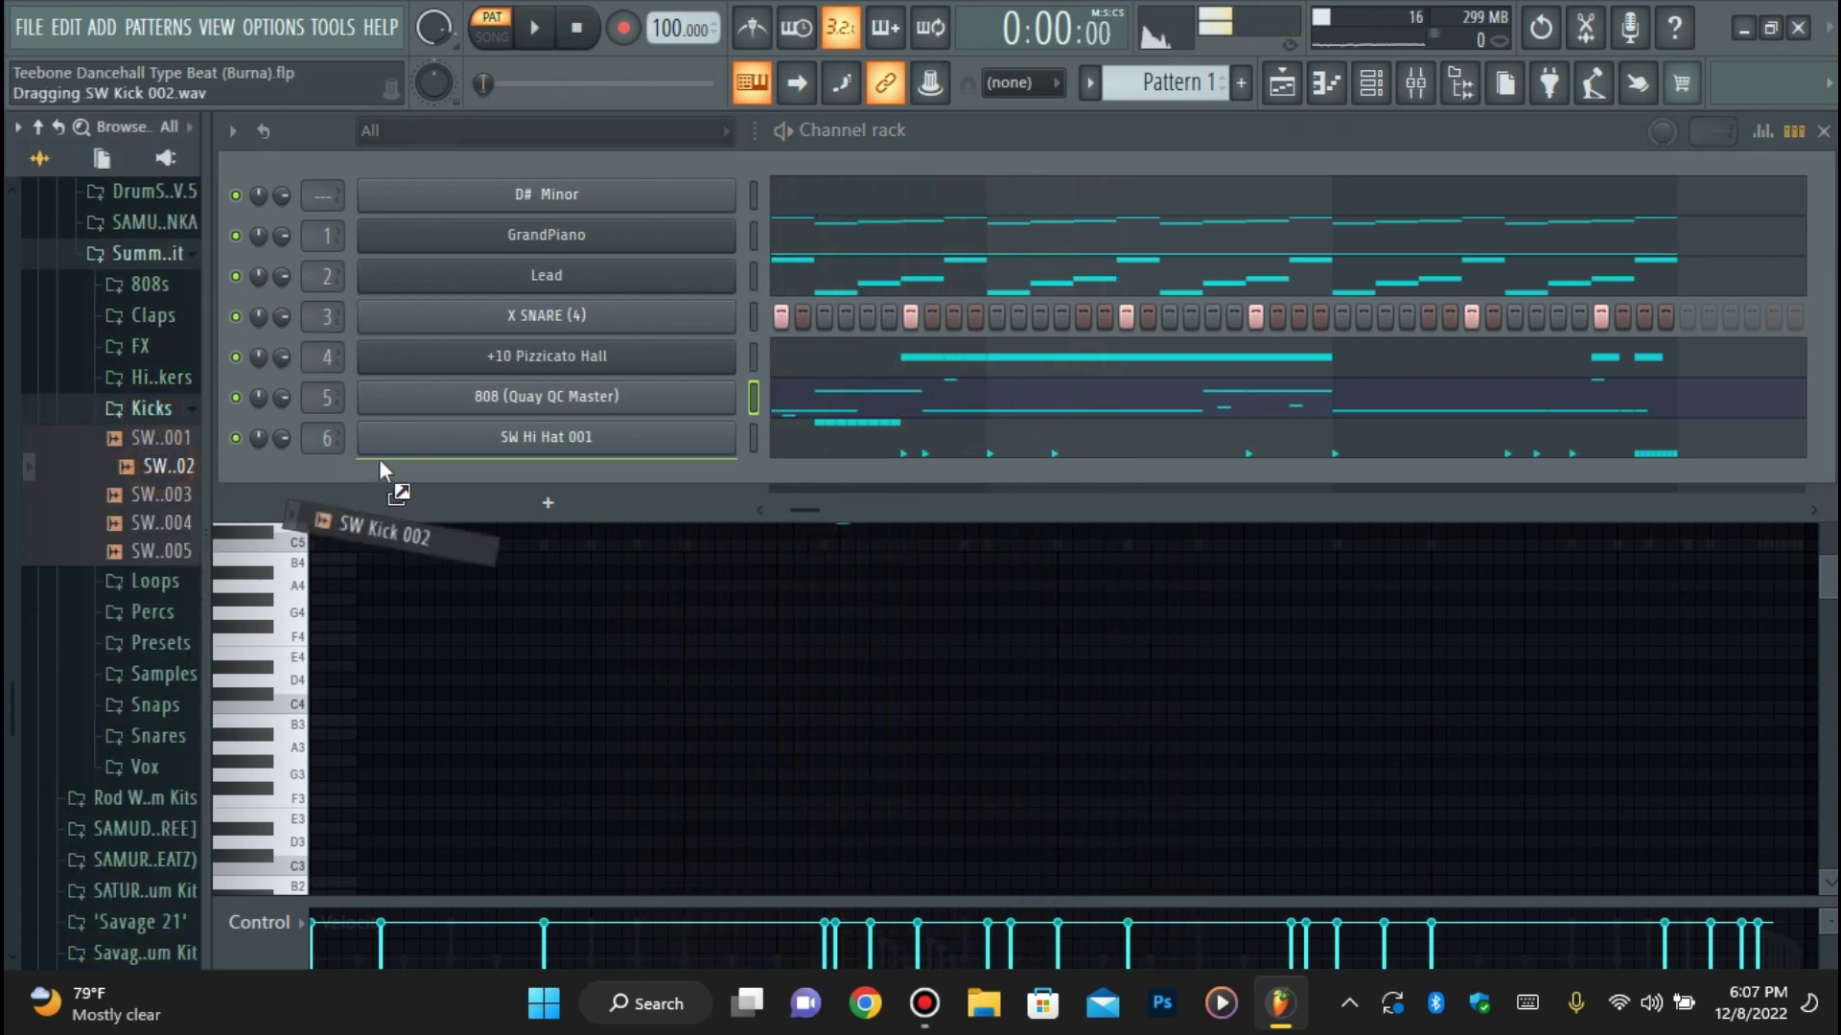
{"action": "left_click_drag", "start_coordinate": [378, 458], "coordinate": [375, 457]}
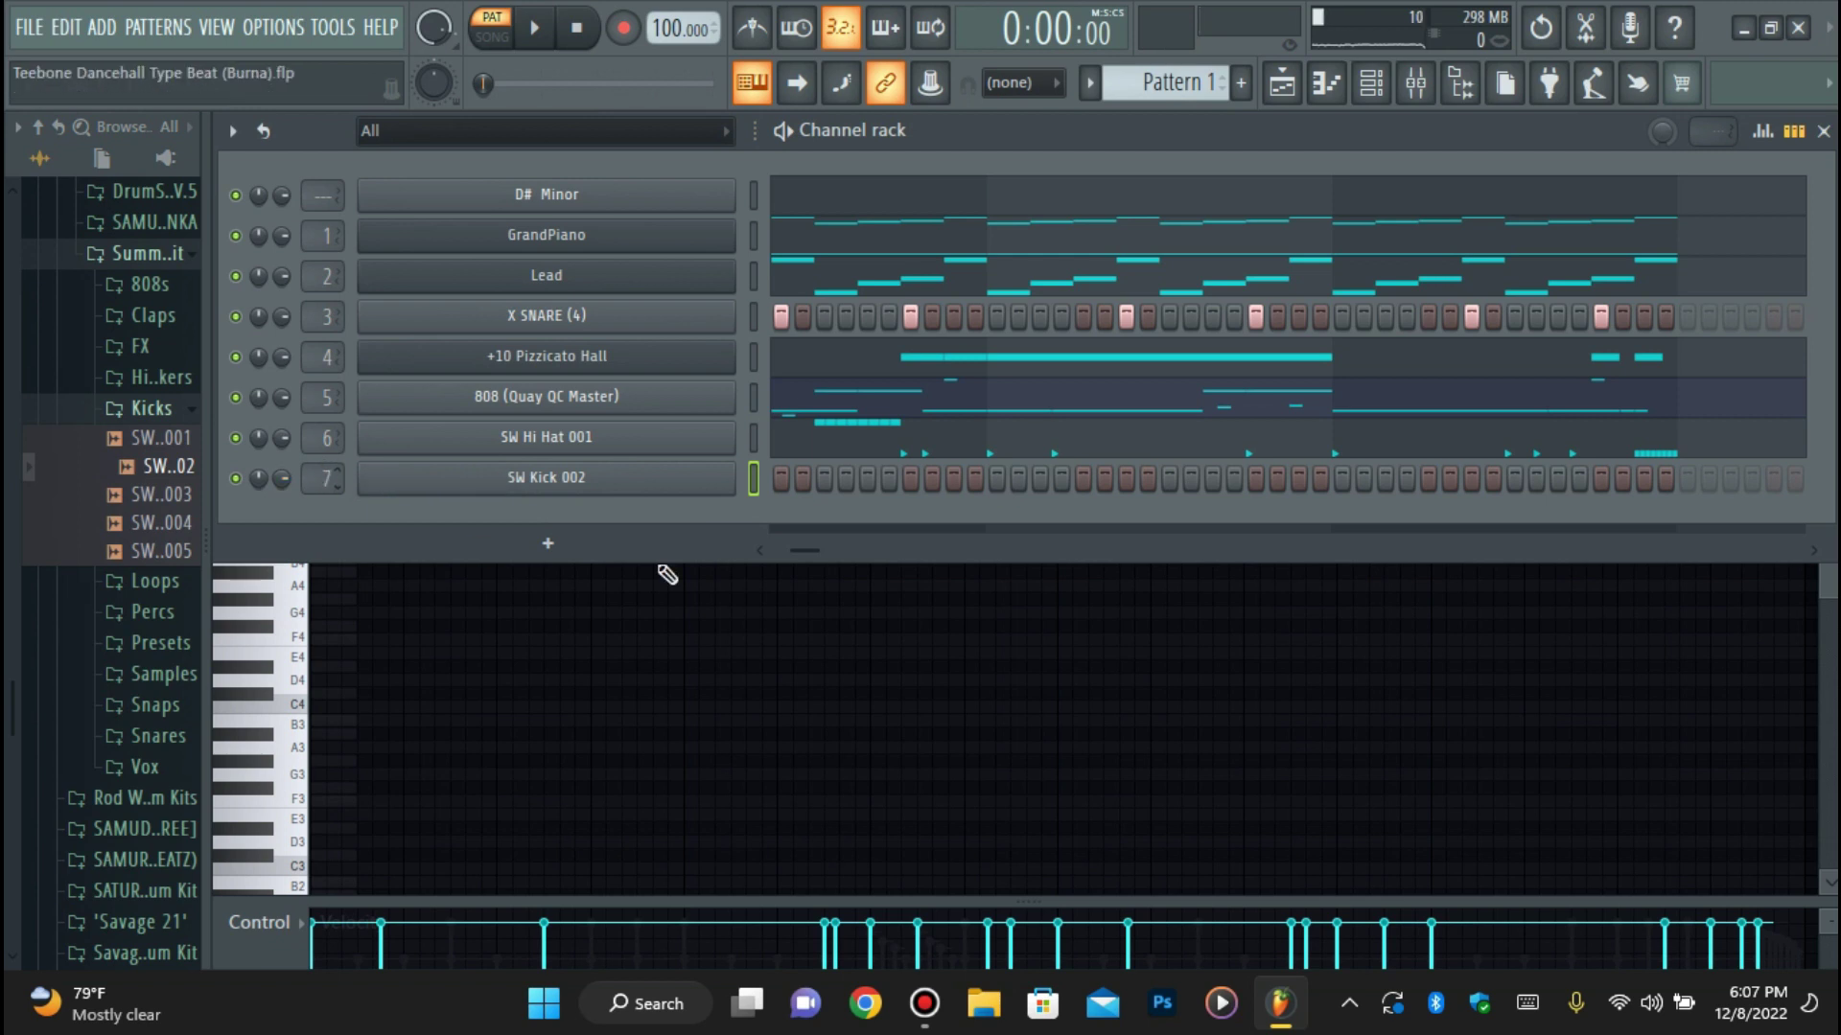
Place SW Kick 002 hits on steps 1, 4 and 11 of bar 1 and step 1 of bar 2, checking against playback.
{"action": "left_click_drag", "start_coordinate": [816, 546], "coordinate": [703, 556]}
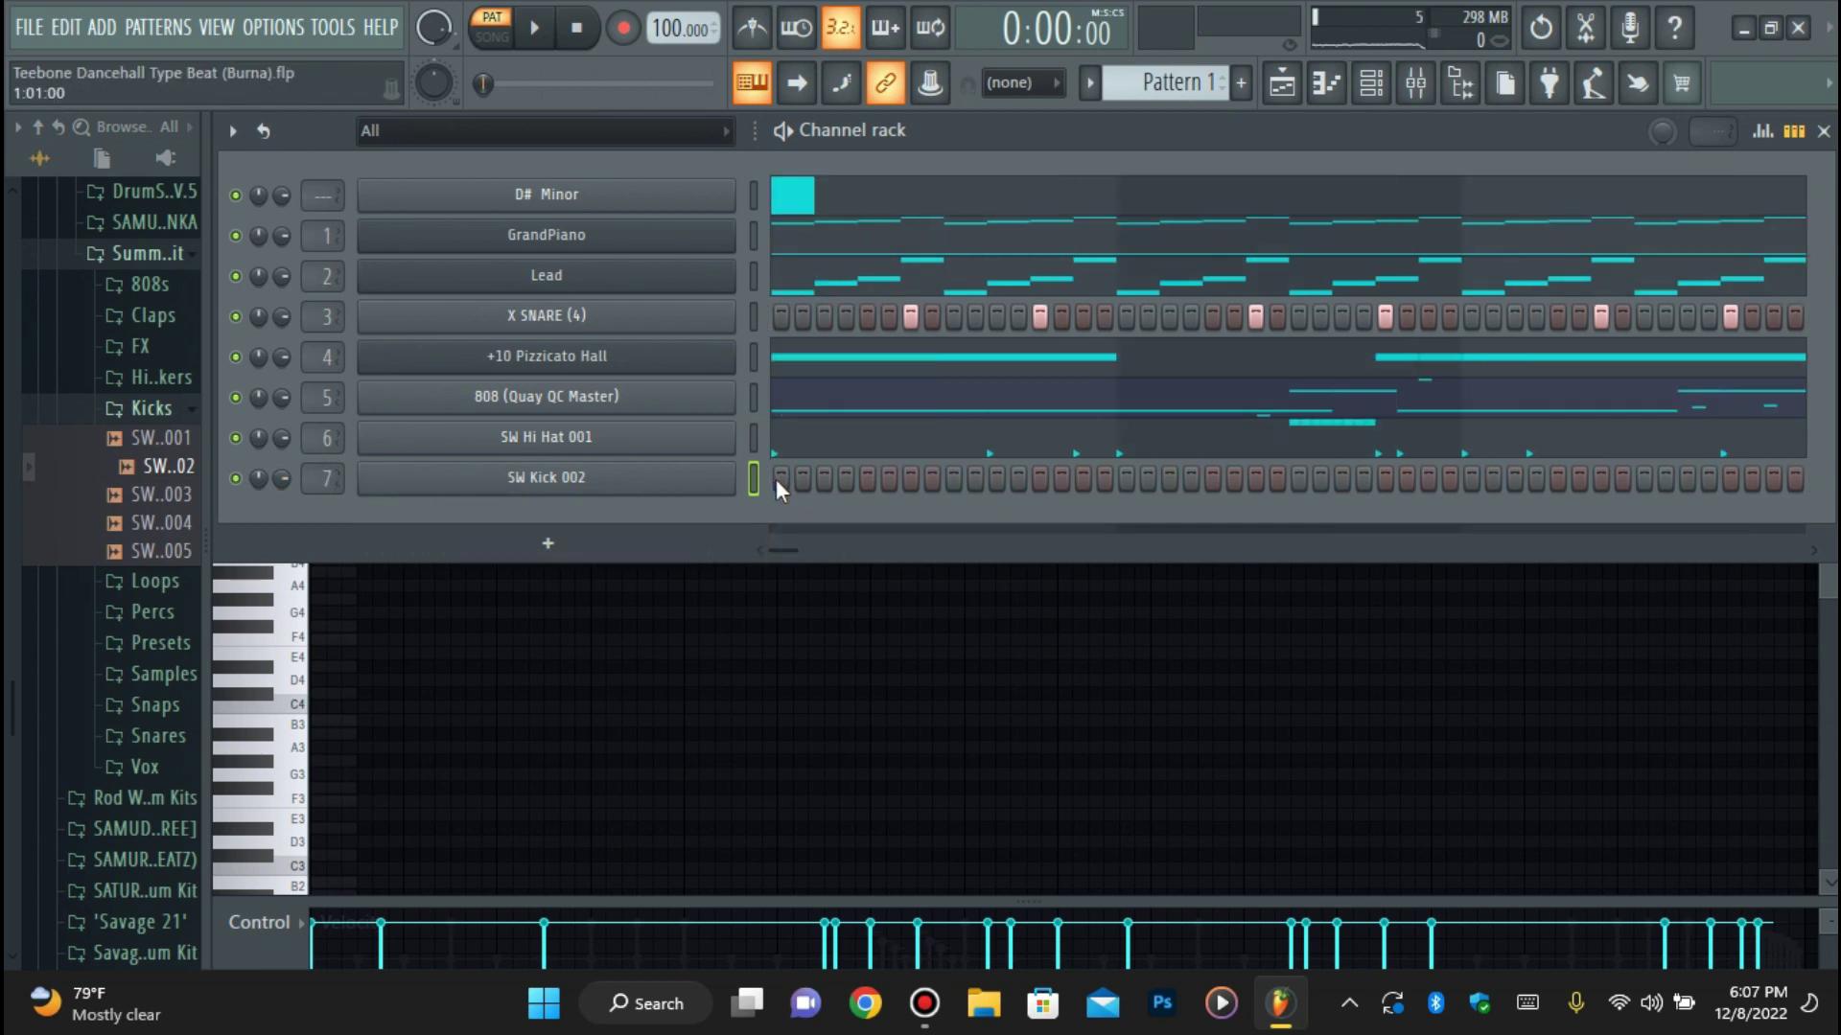
{"action": "key", "text": "space"}
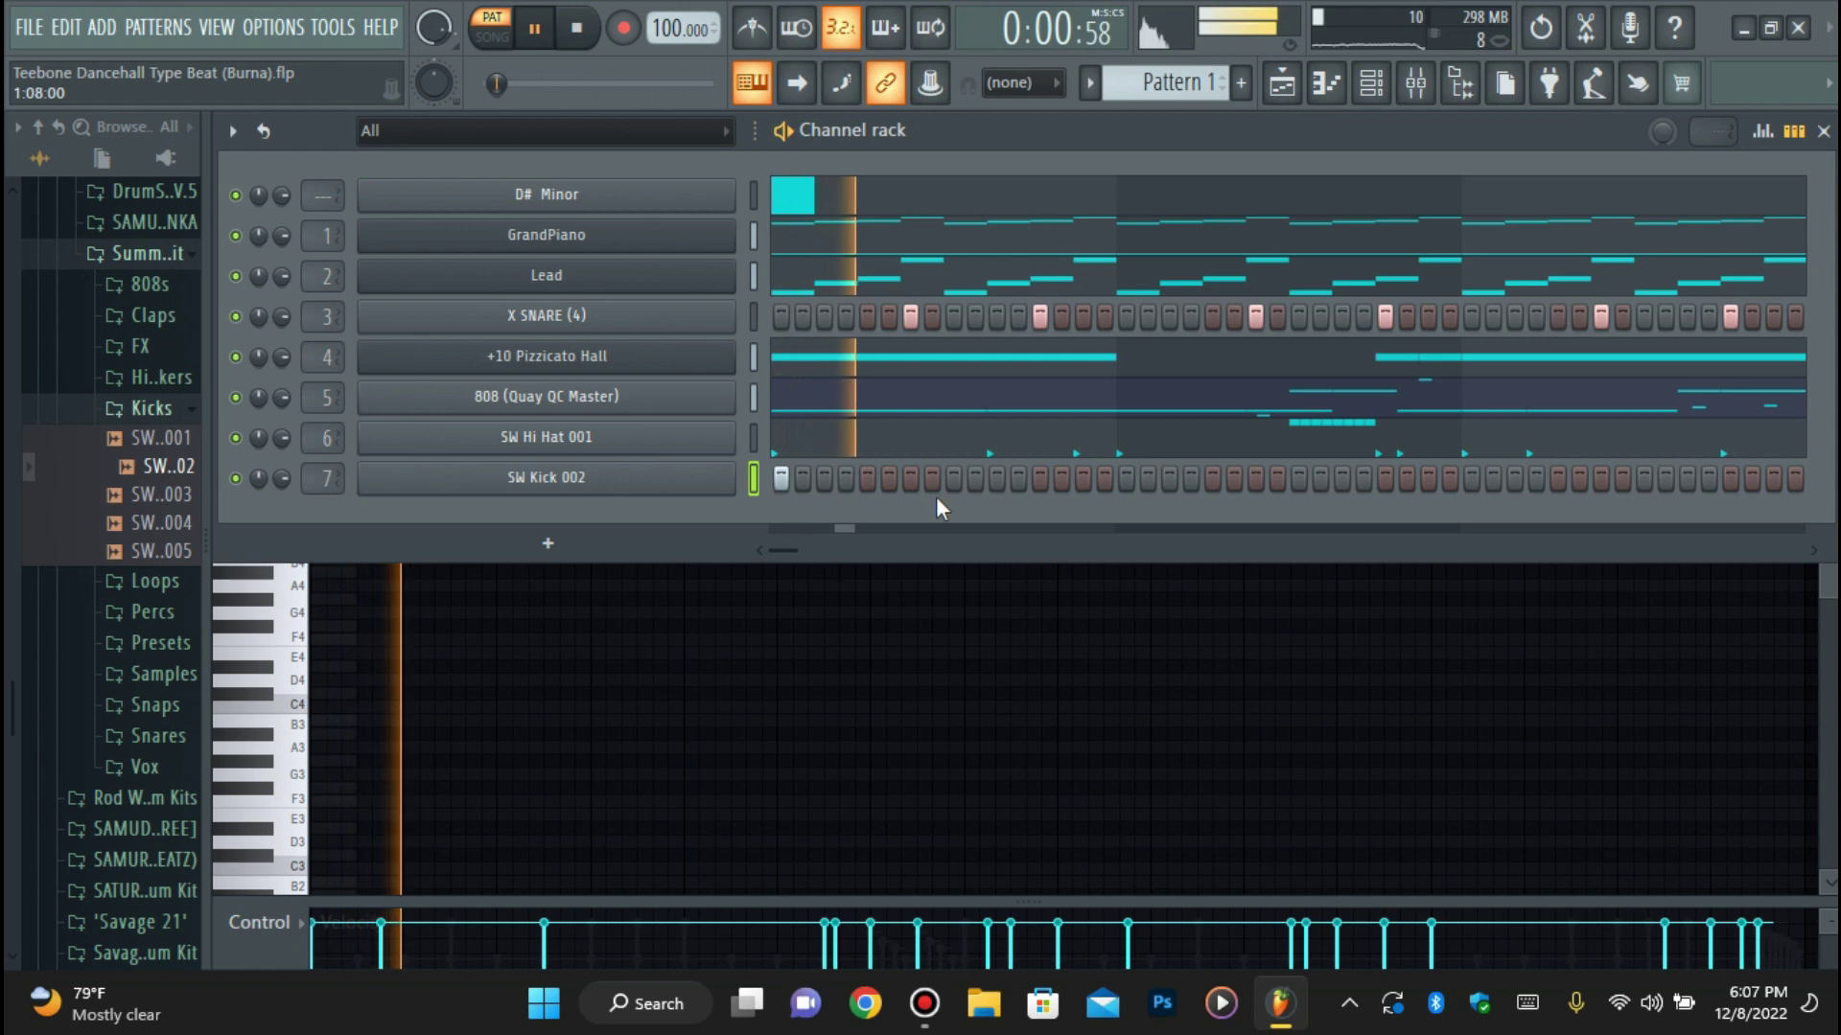
{"action": "key", "text": "space"}
{"action": "left_click", "coordinate": [847, 480]}
{"action": "key", "text": "space"}
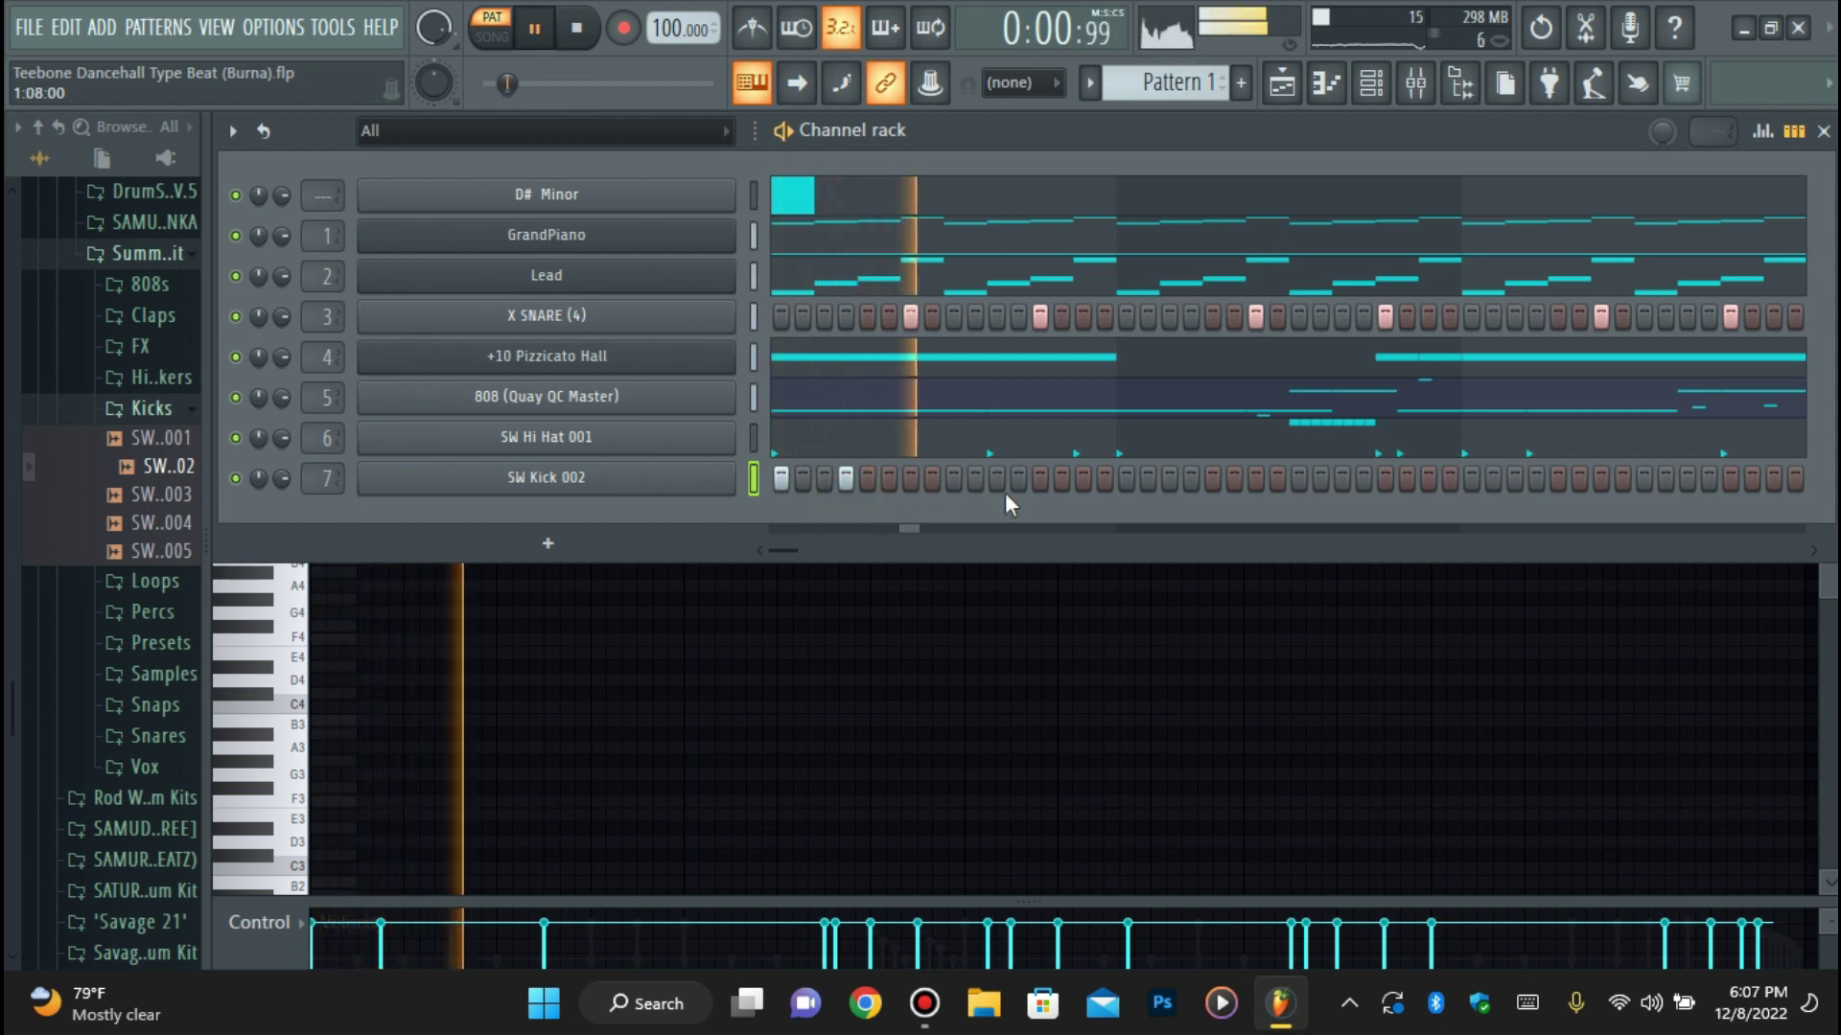
{"action": "left_click", "coordinate": [997, 484]}
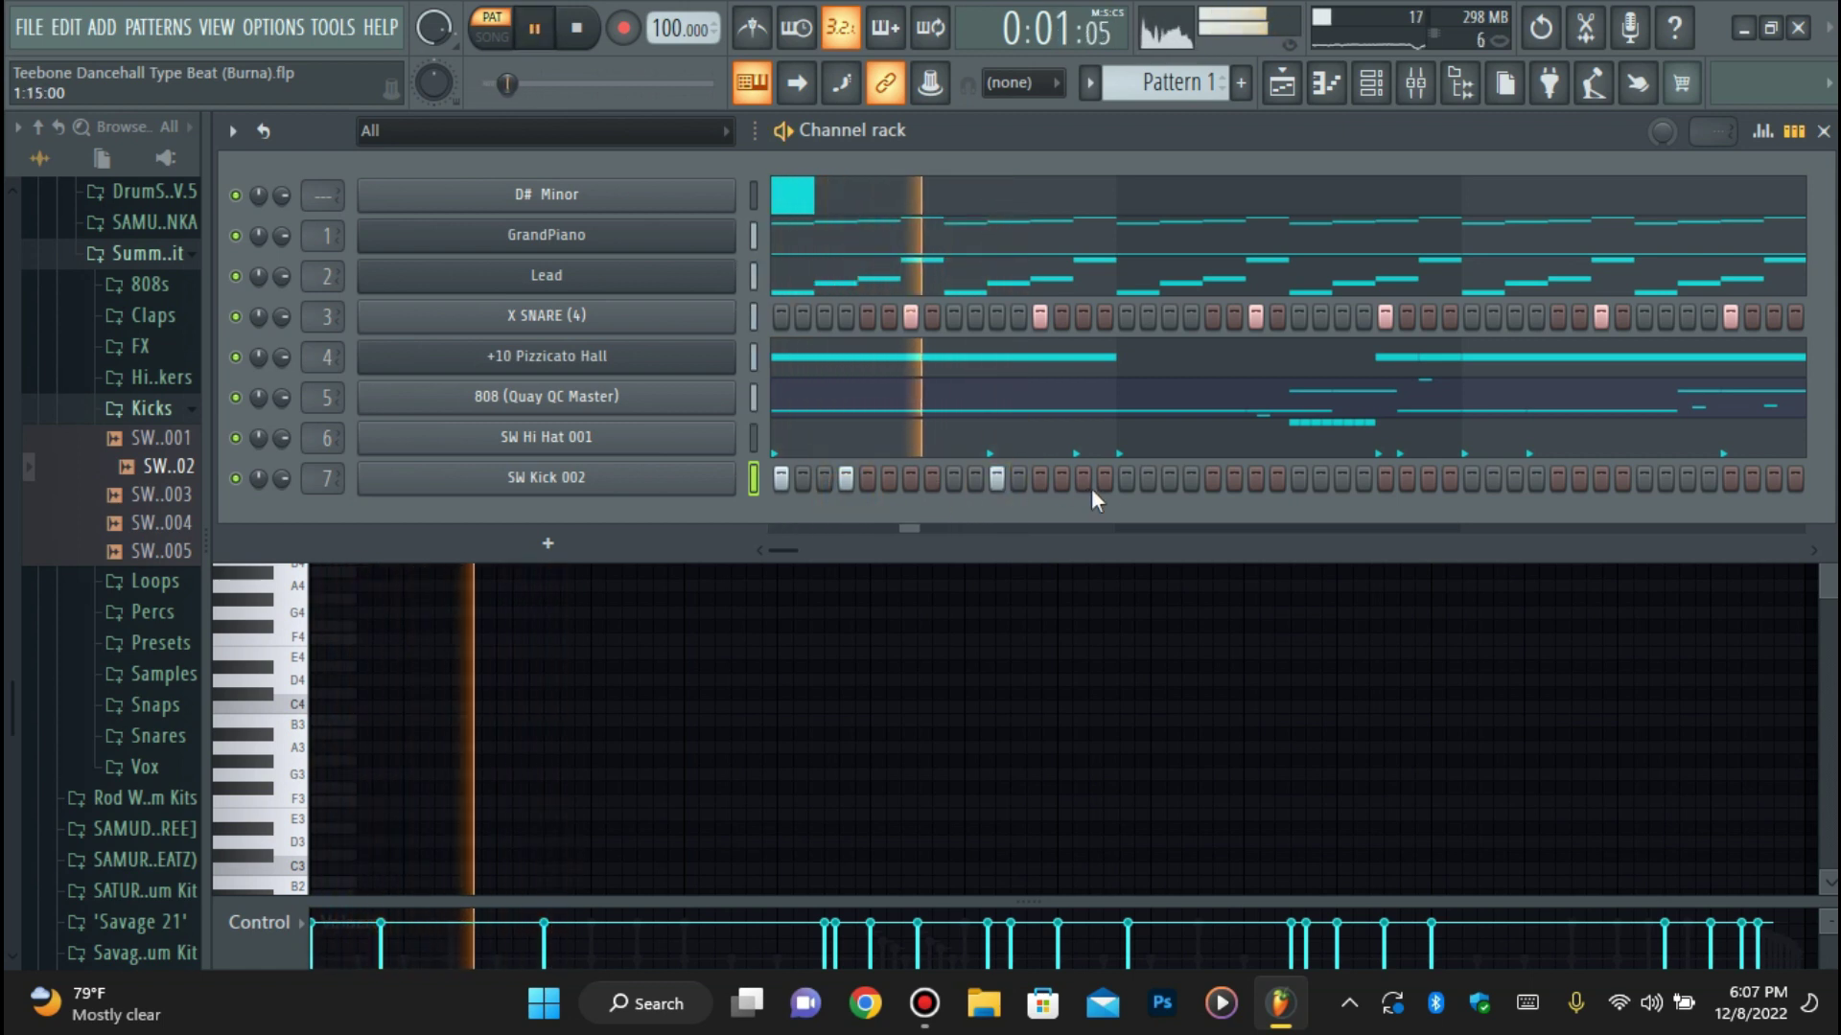
{"action": "left_click", "coordinate": [1124, 482]}
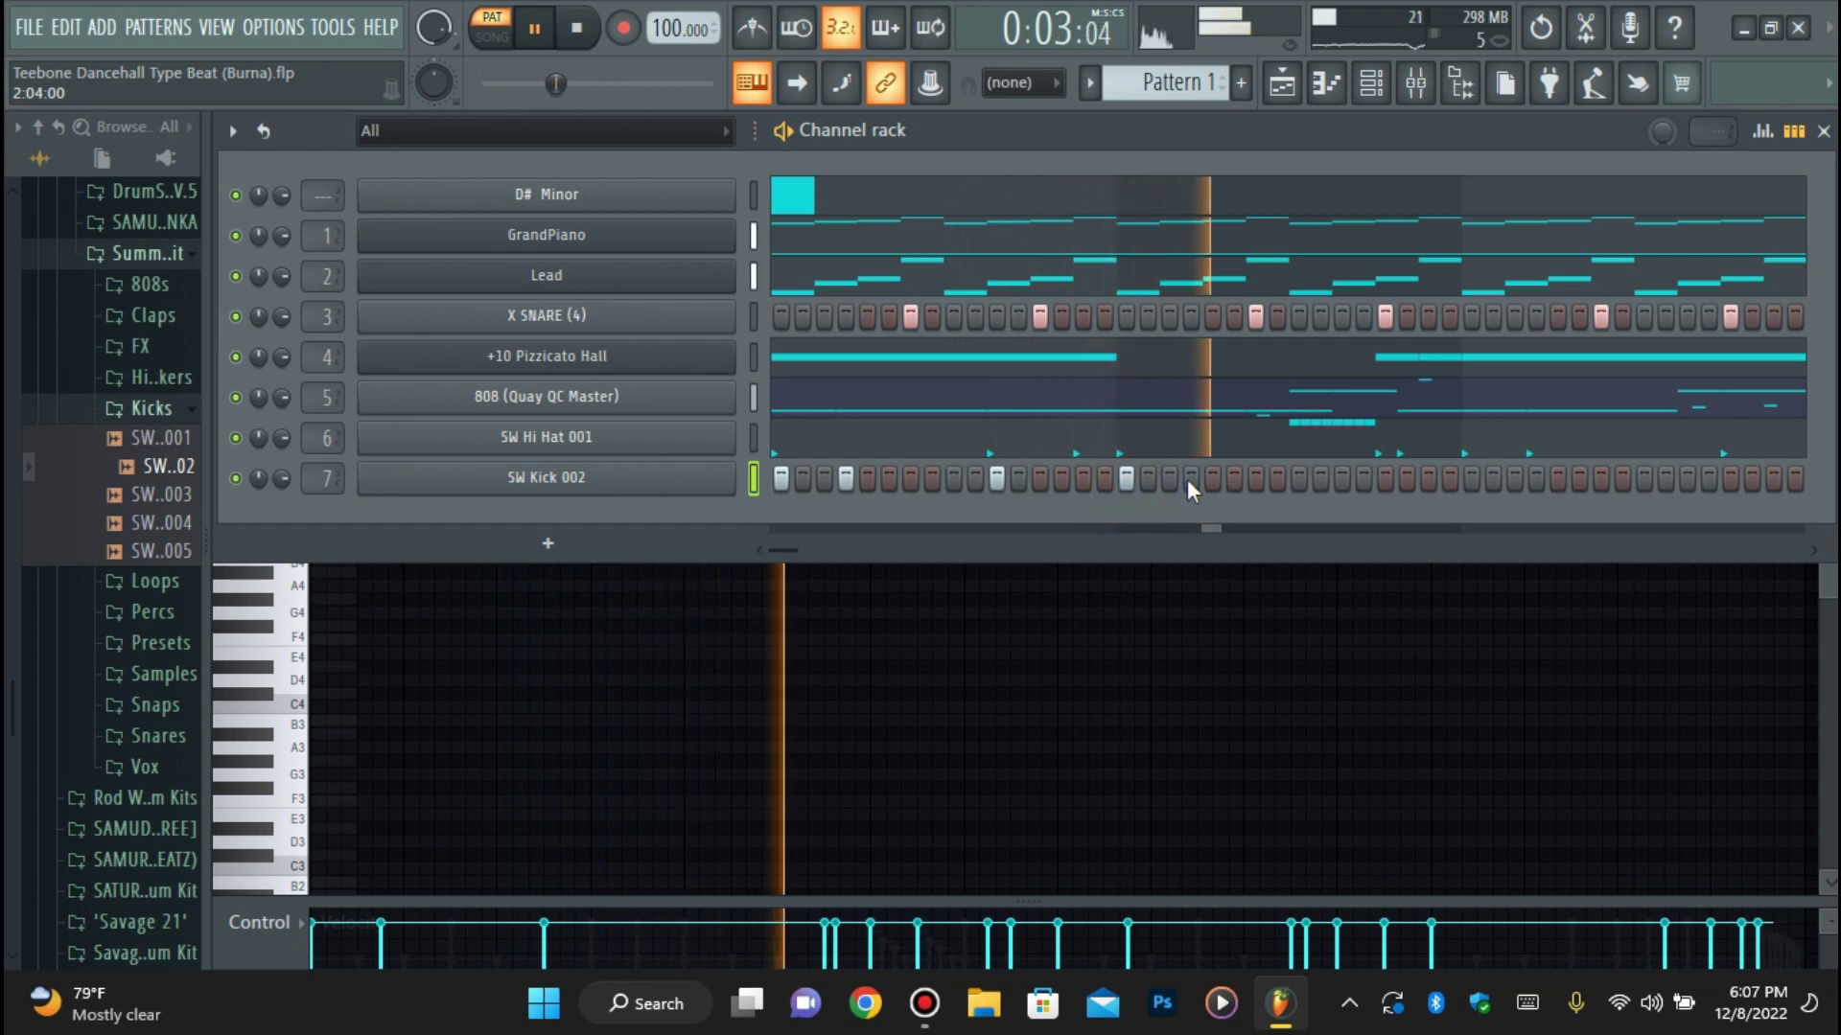
Place SW Kick 002 hits on steps 7 and 15 of bar 2 and step 1 of bar 3.
{"action": "key", "text": "space"}
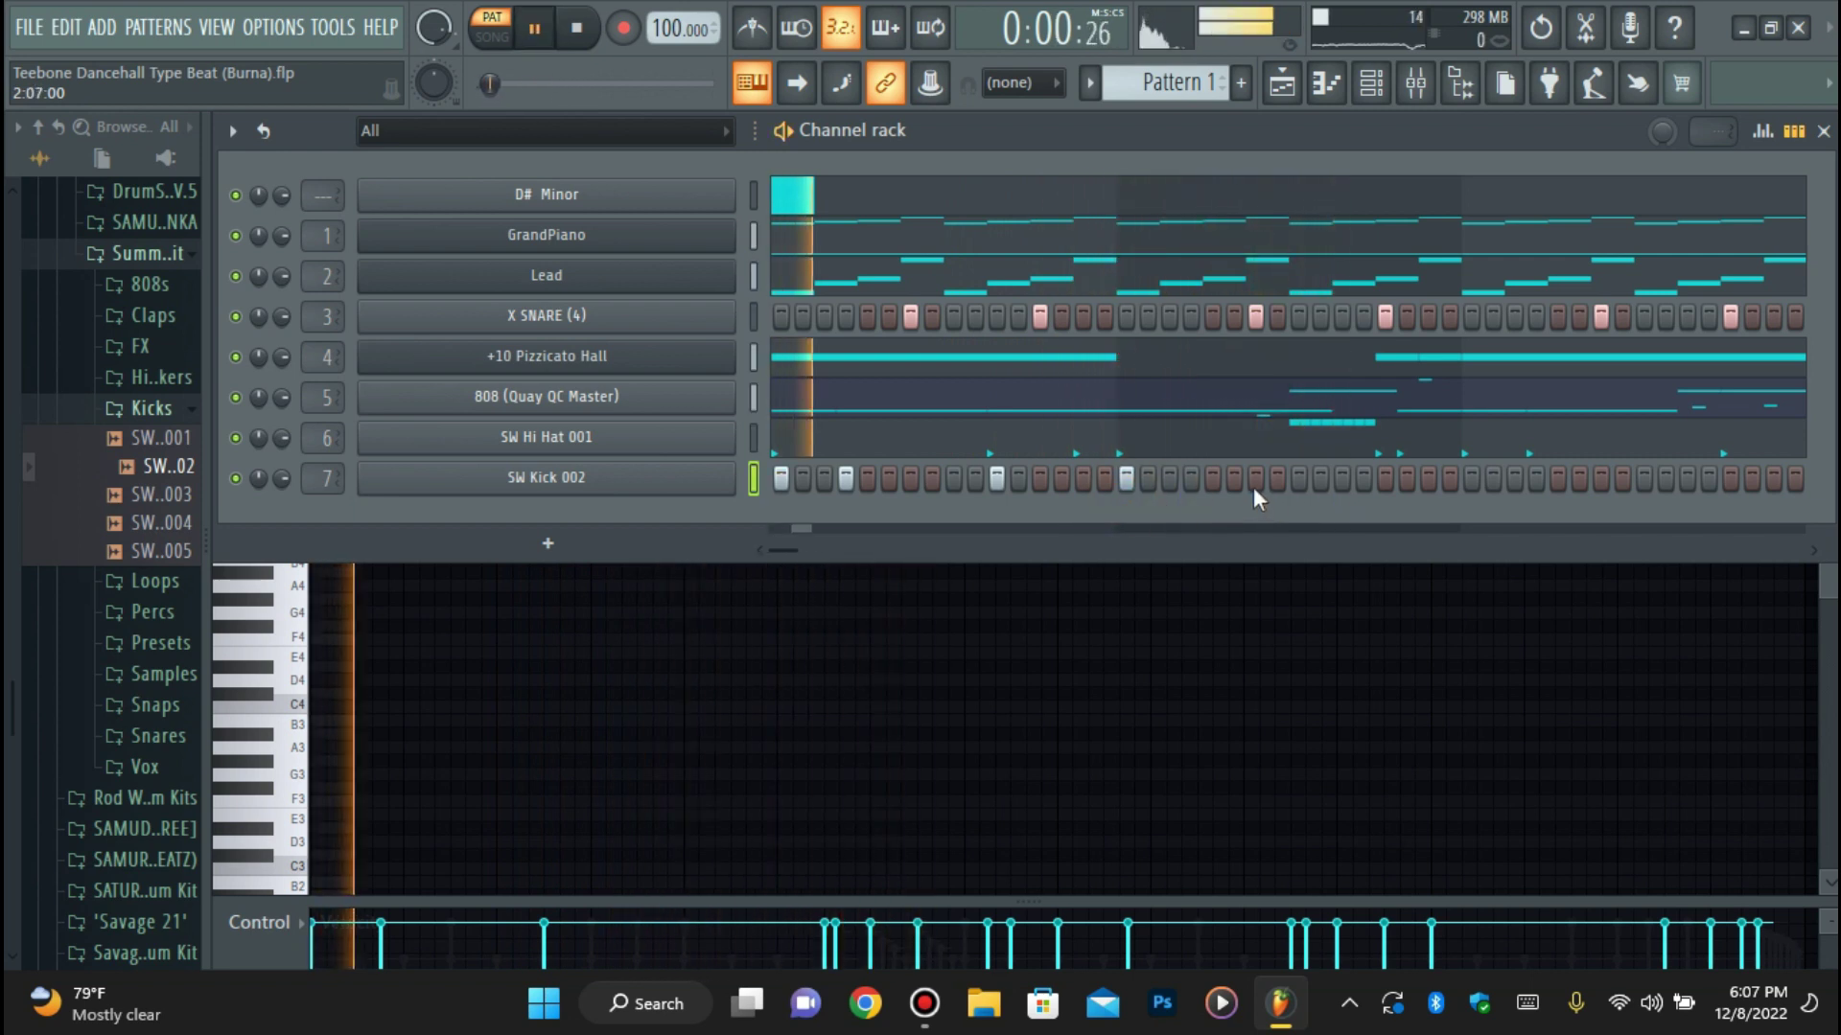
{"action": "left_click", "coordinate": [1254, 481]}
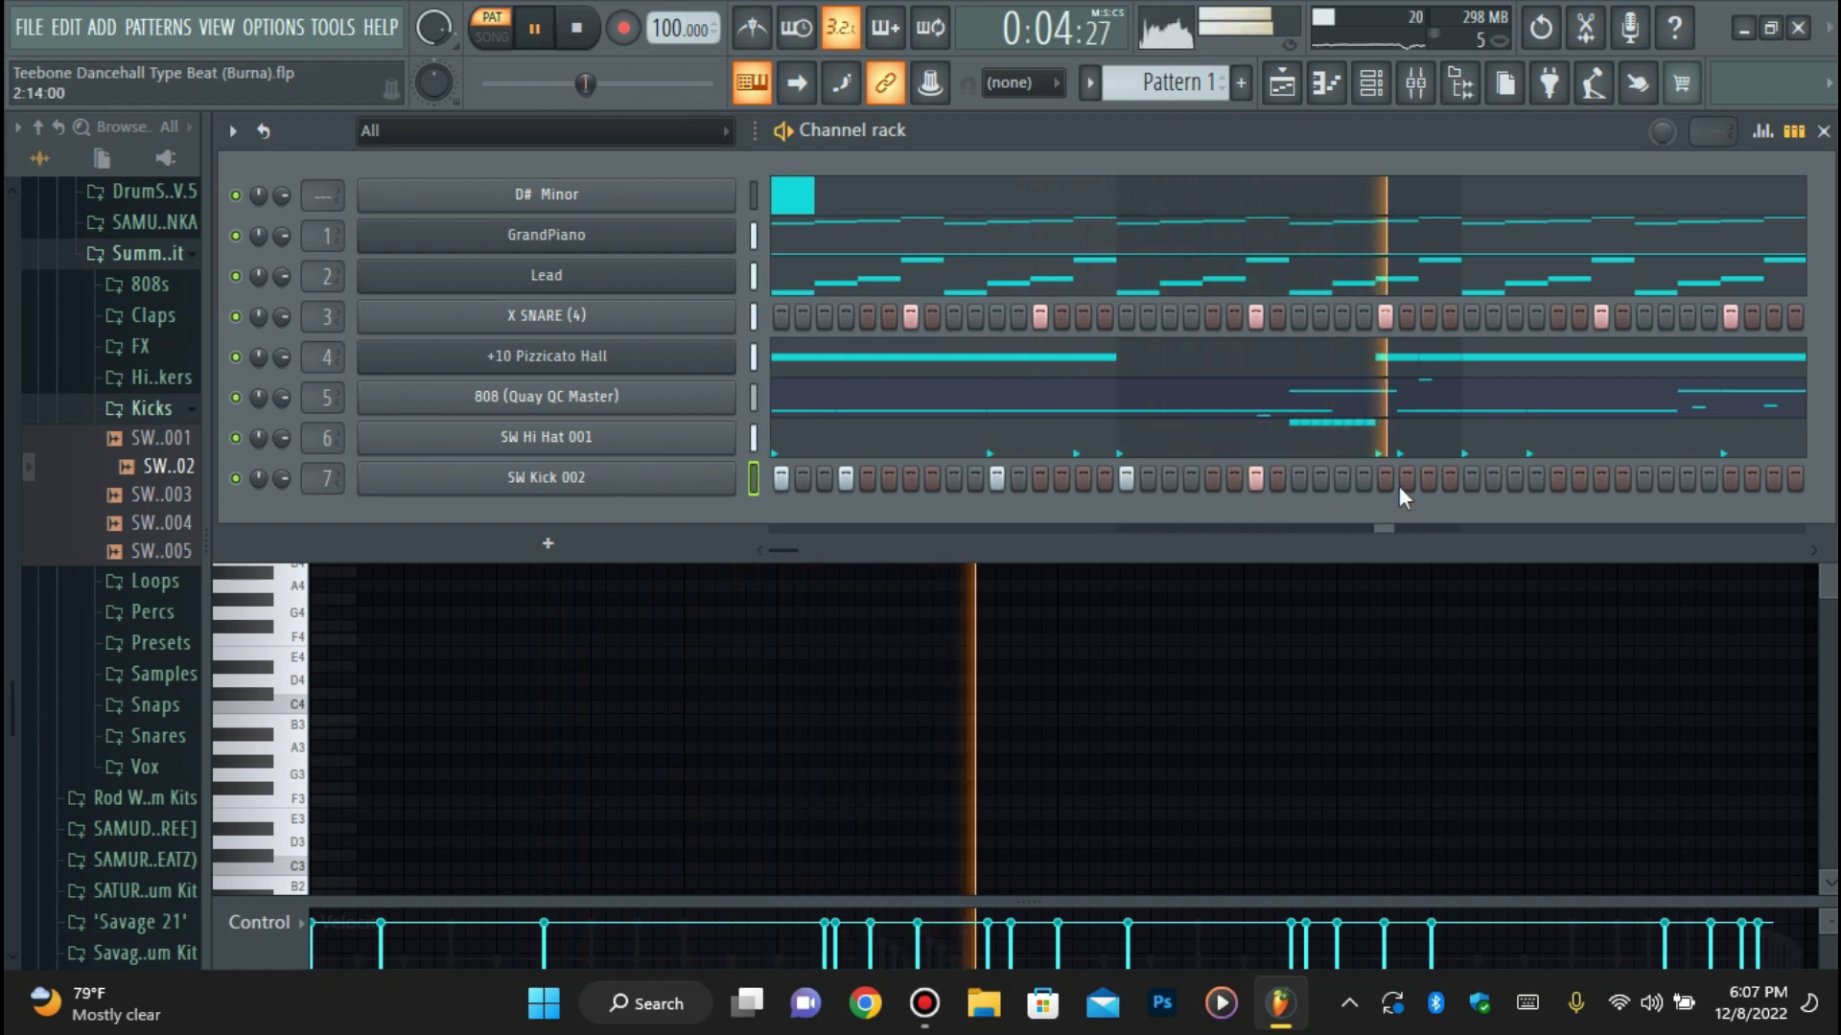
{"action": "left_click", "coordinate": [1424, 478]}
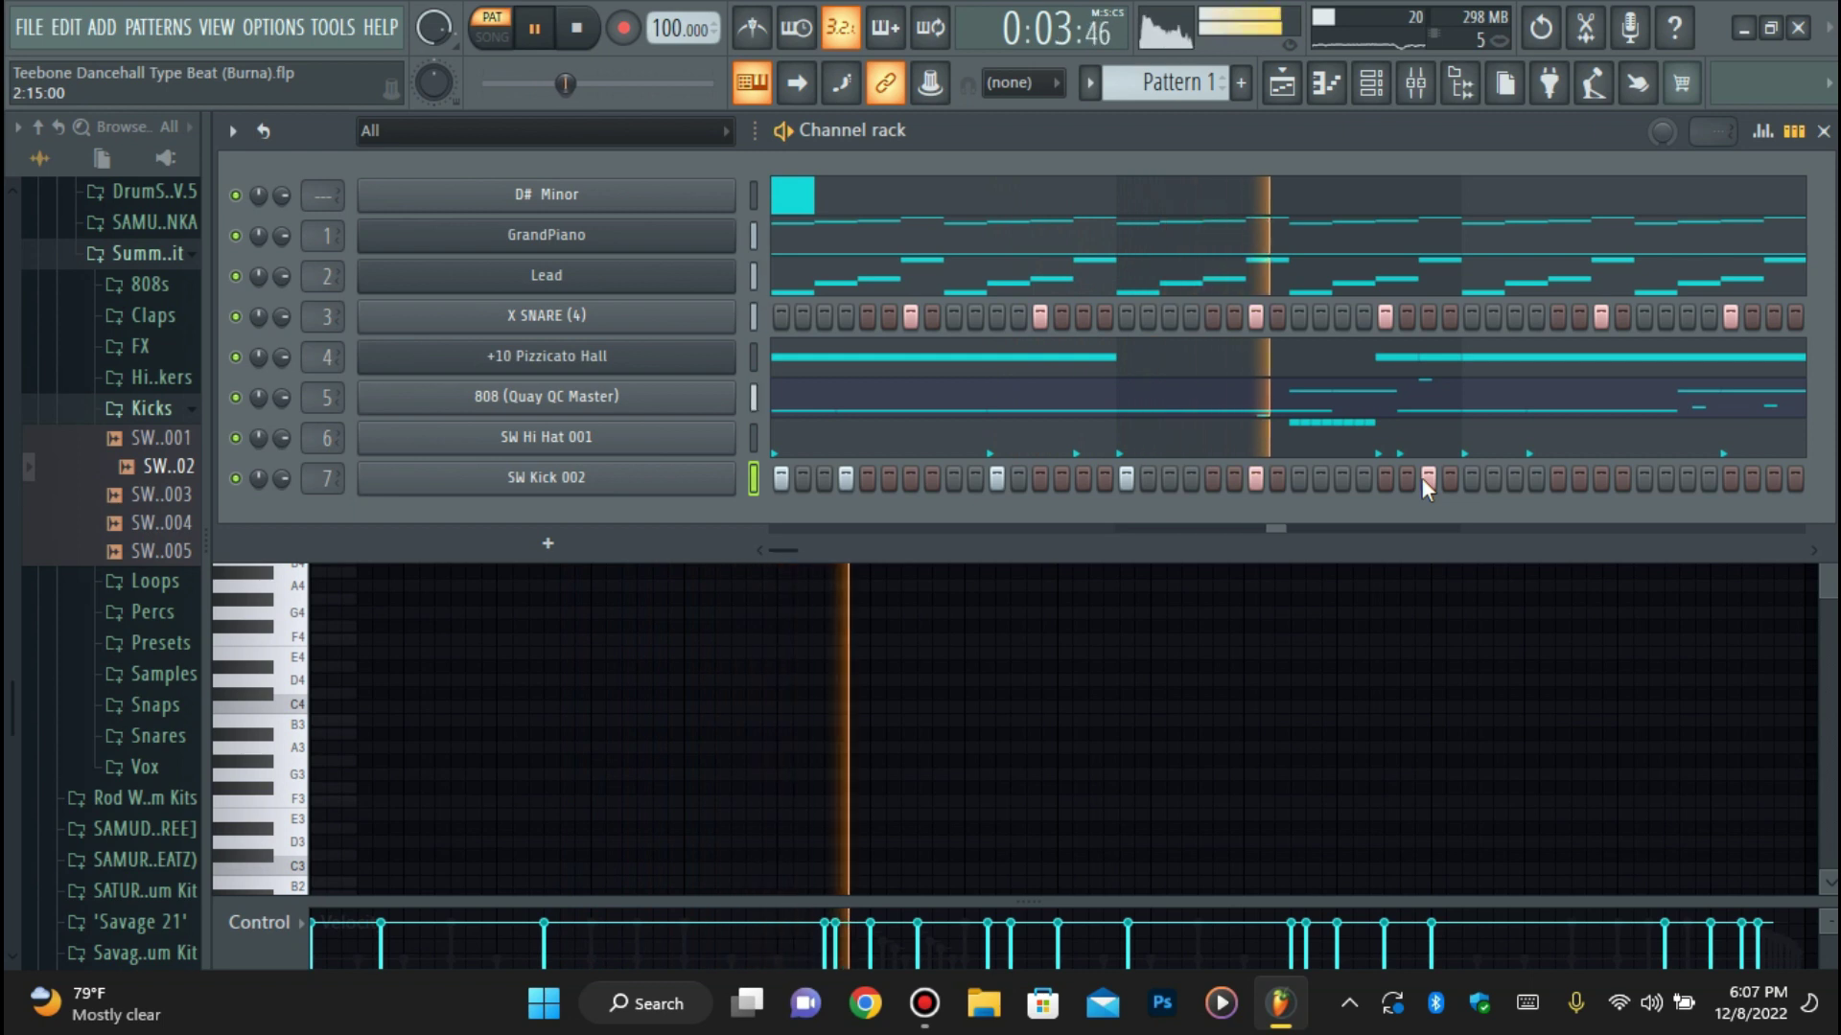
{"action": "left_click", "coordinate": [1472, 478]}
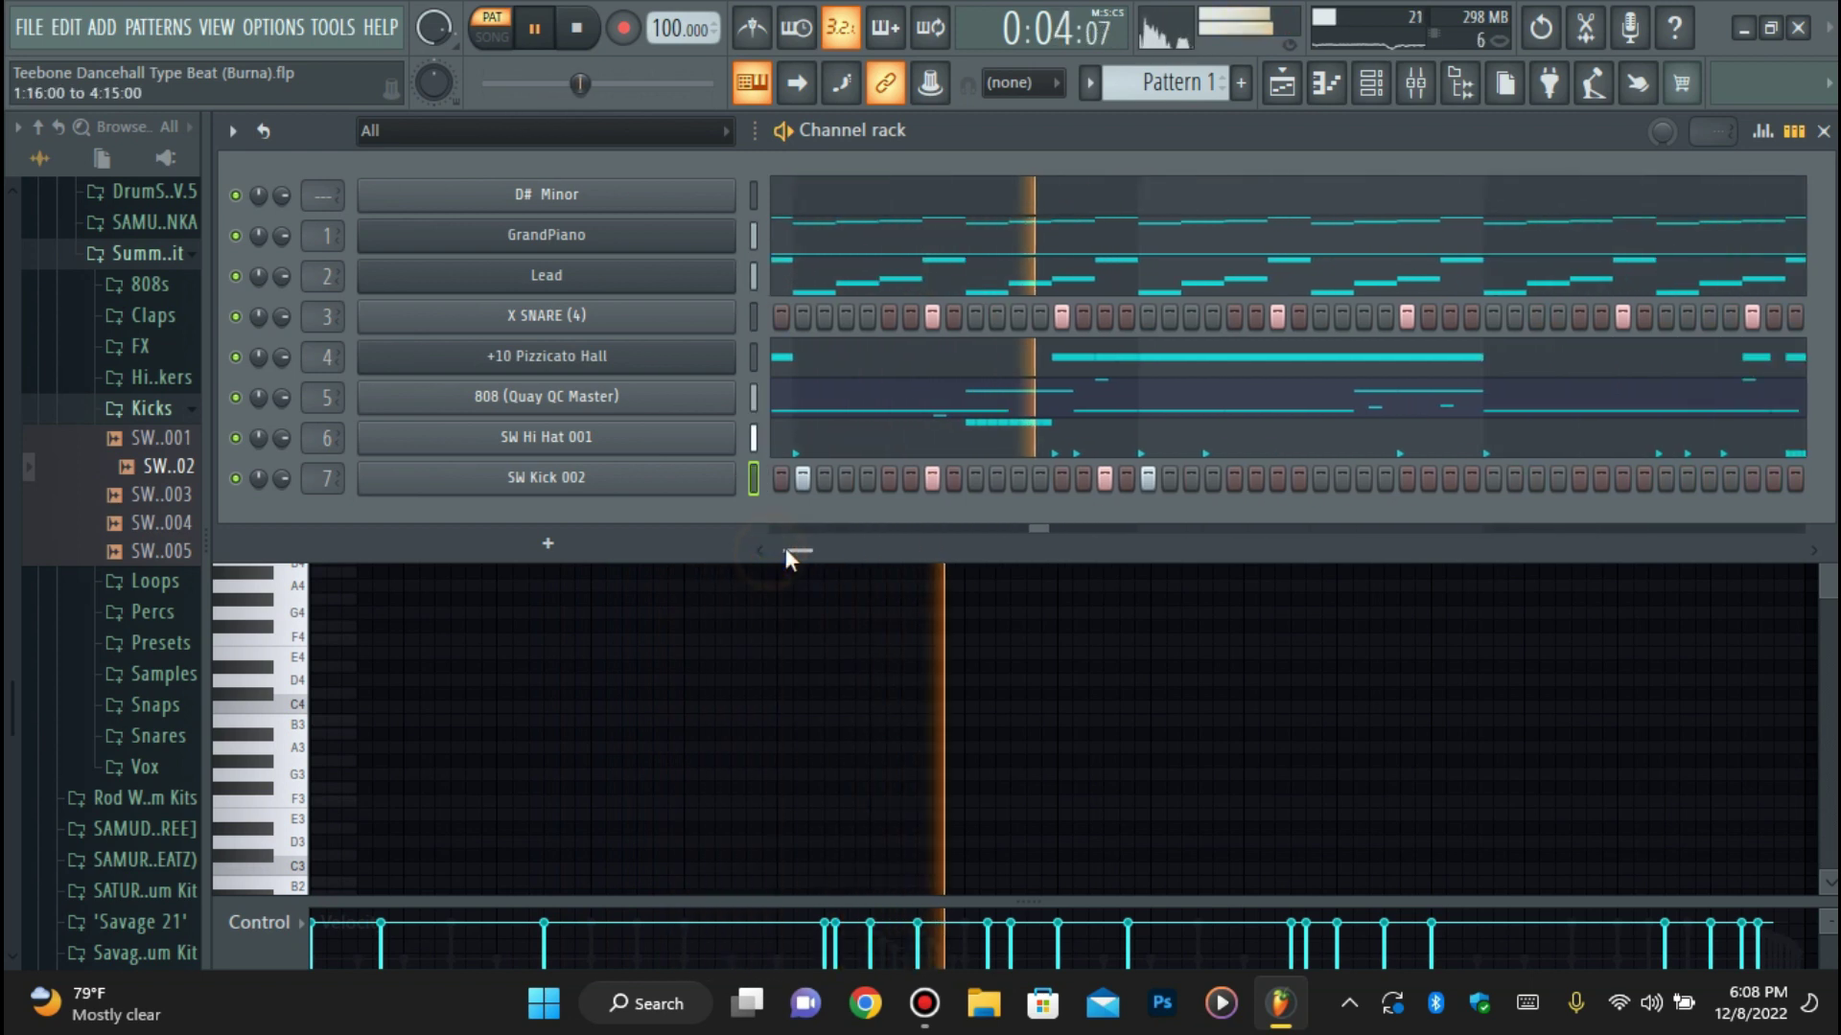
Continue the SW Kick 002 pattern on steps 4 and 11 of bar 3 and steps 1, 11 and 14 of bar 4.
{"action": "key", "text": "space"}
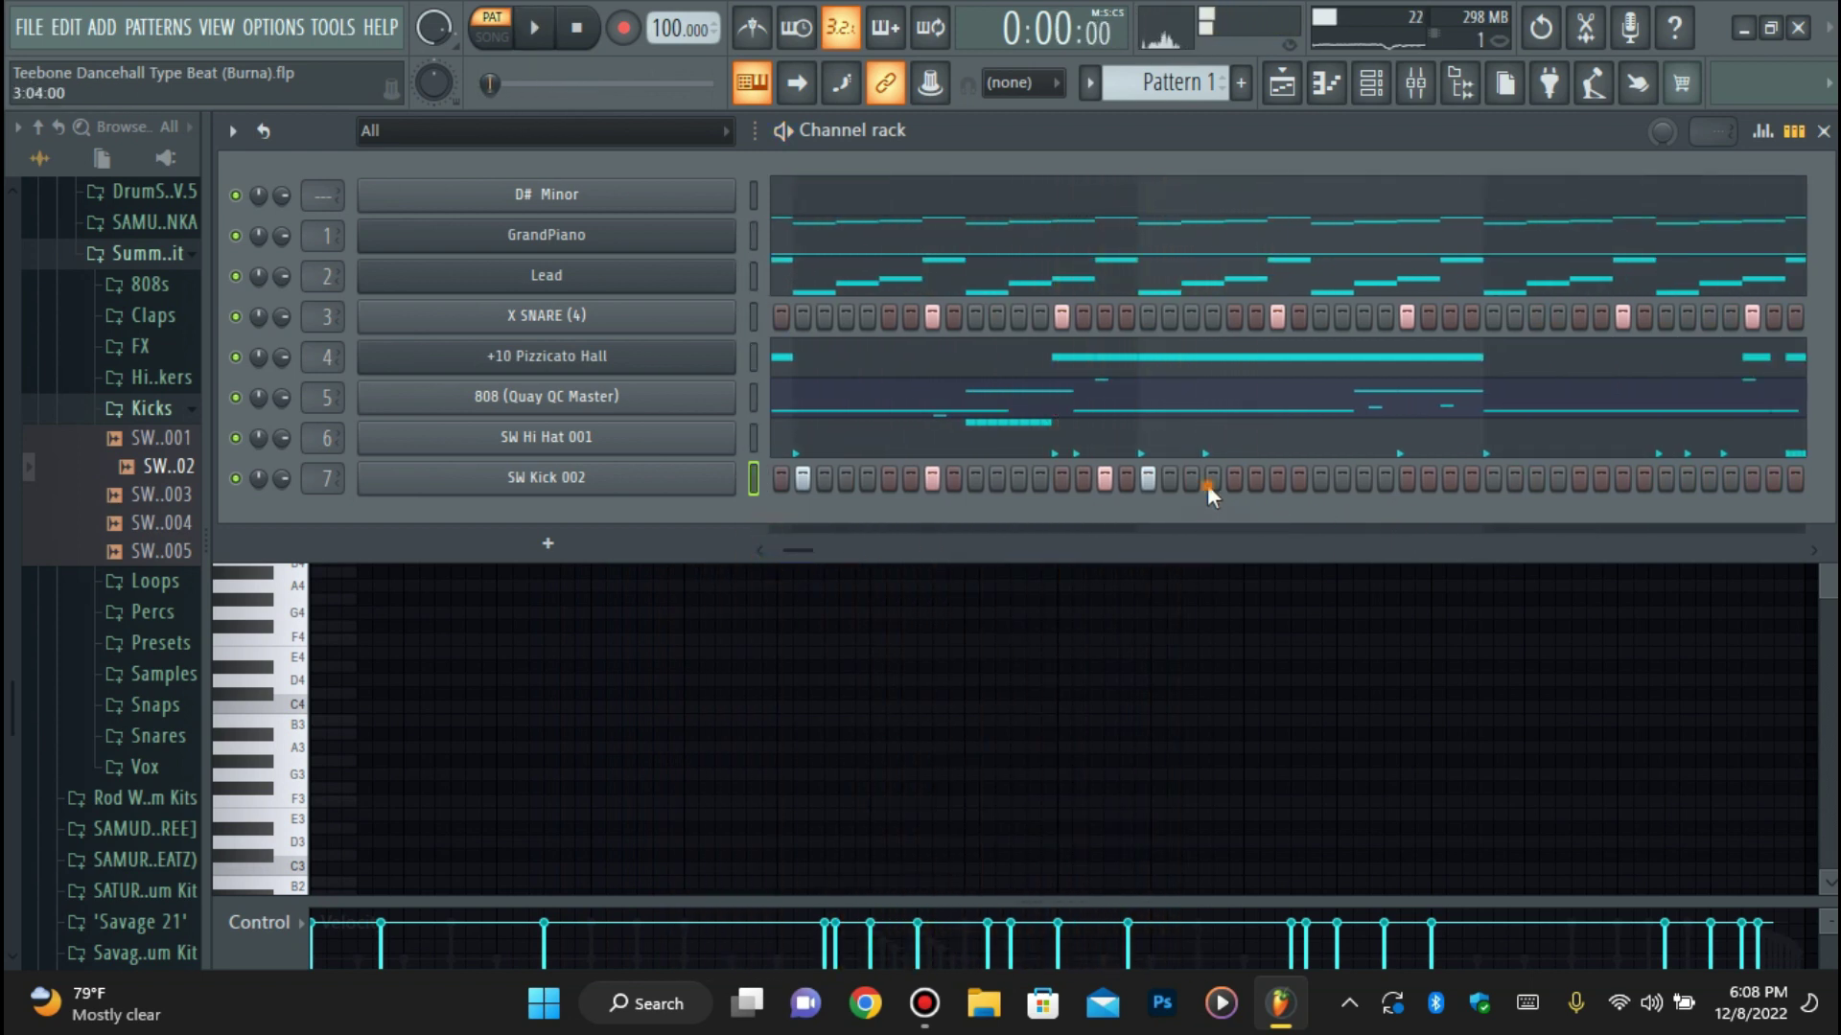
{"action": "left_click", "coordinate": [1363, 479]}
{"action": "left_click", "coordinate": [1492, 478]}
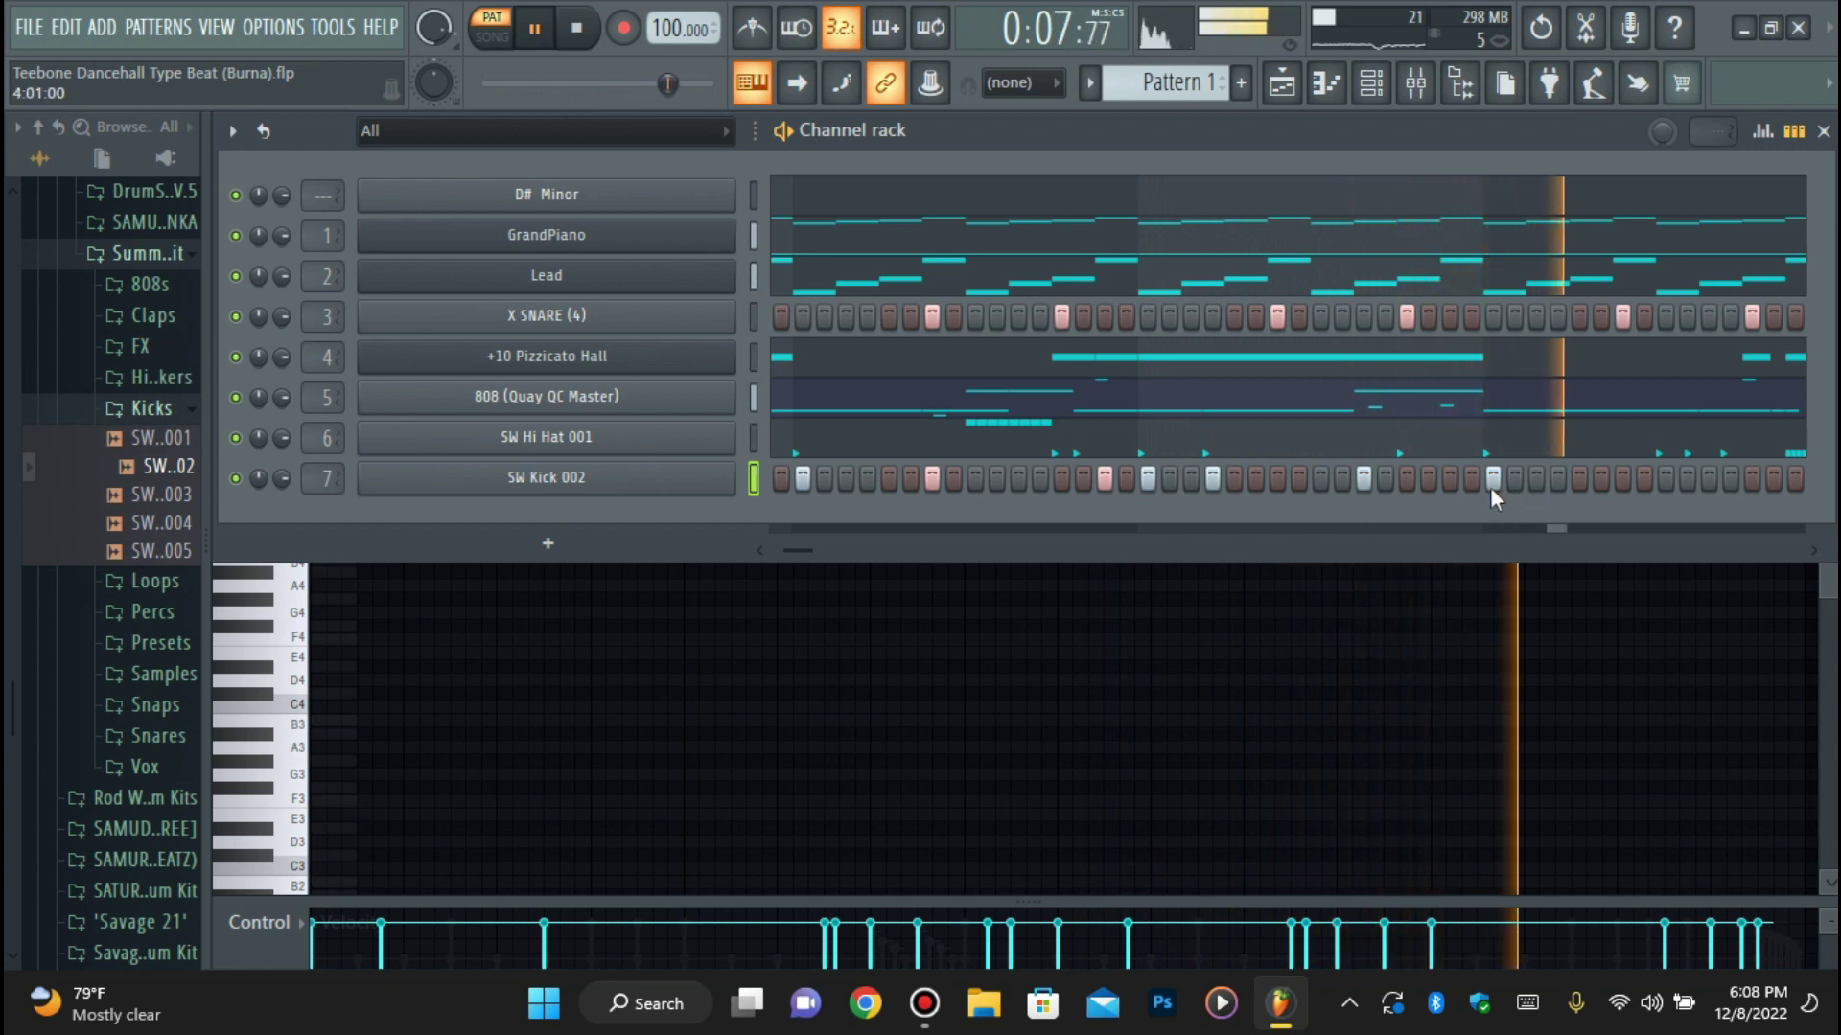
{"action": "left_click", "coordinate": [1709, 481]}
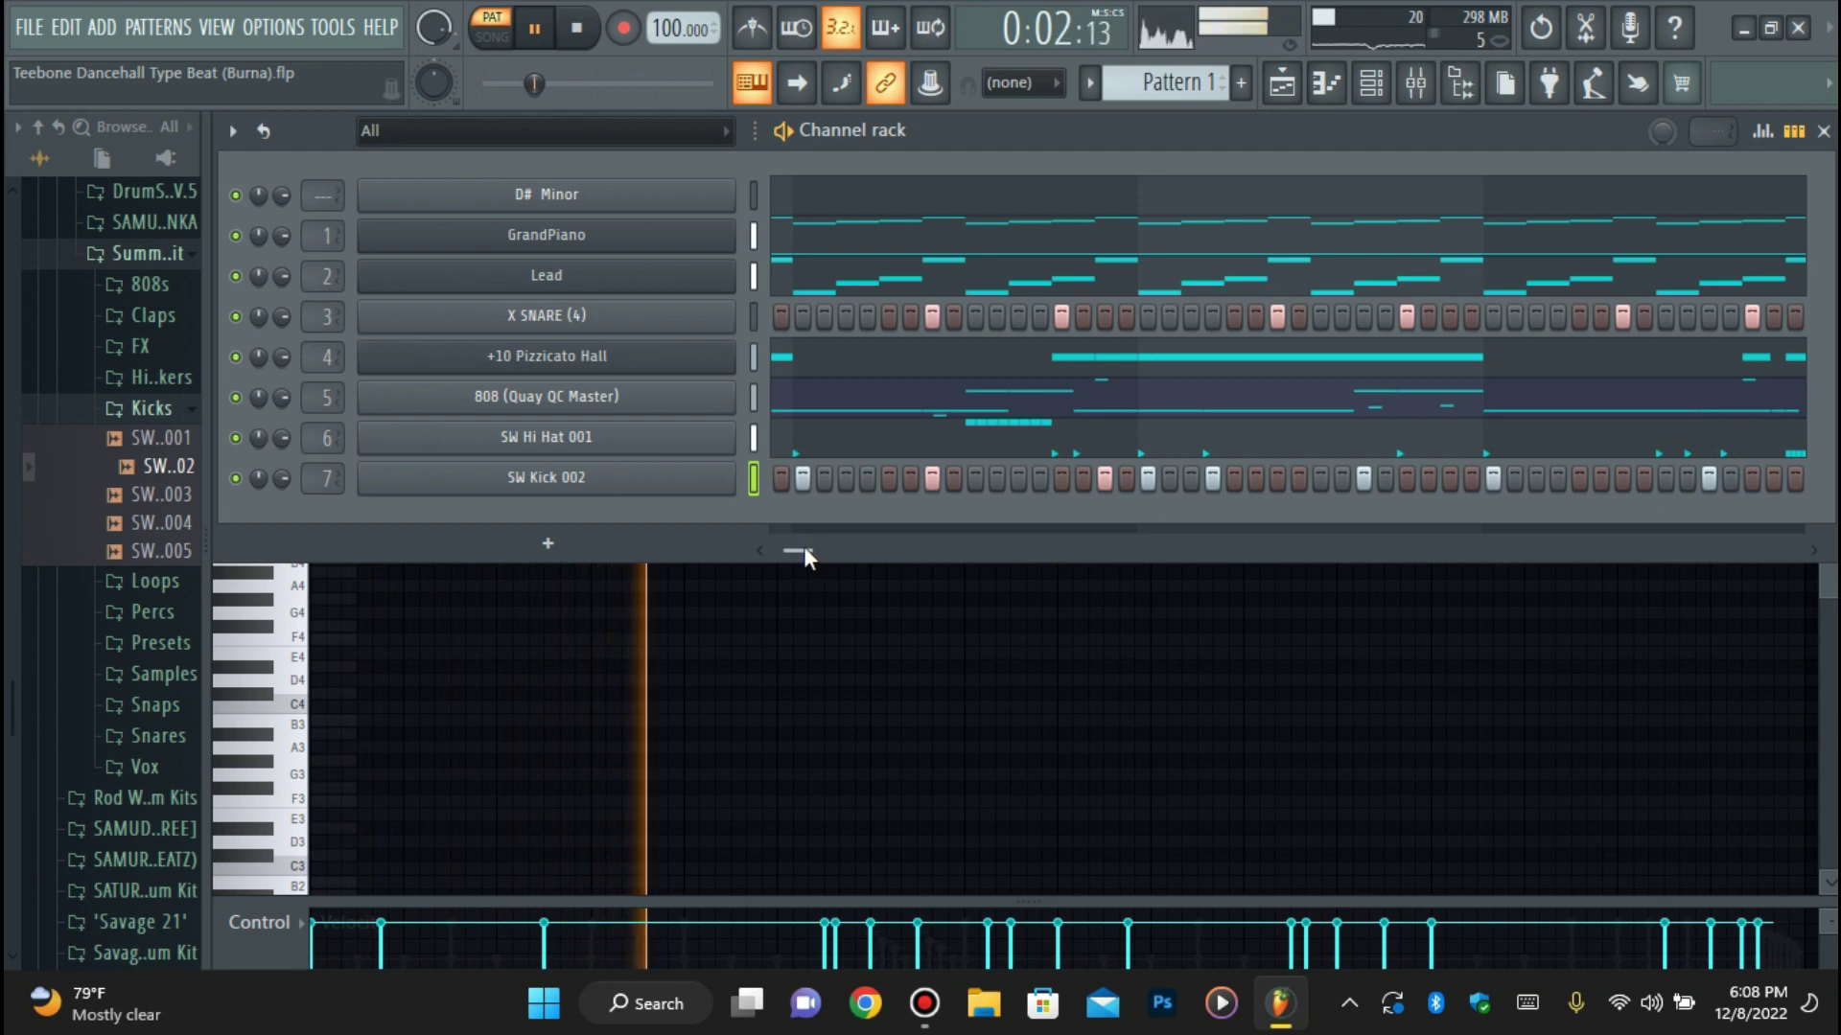
{"action": "left_click", "coordinate": [815, 539]}
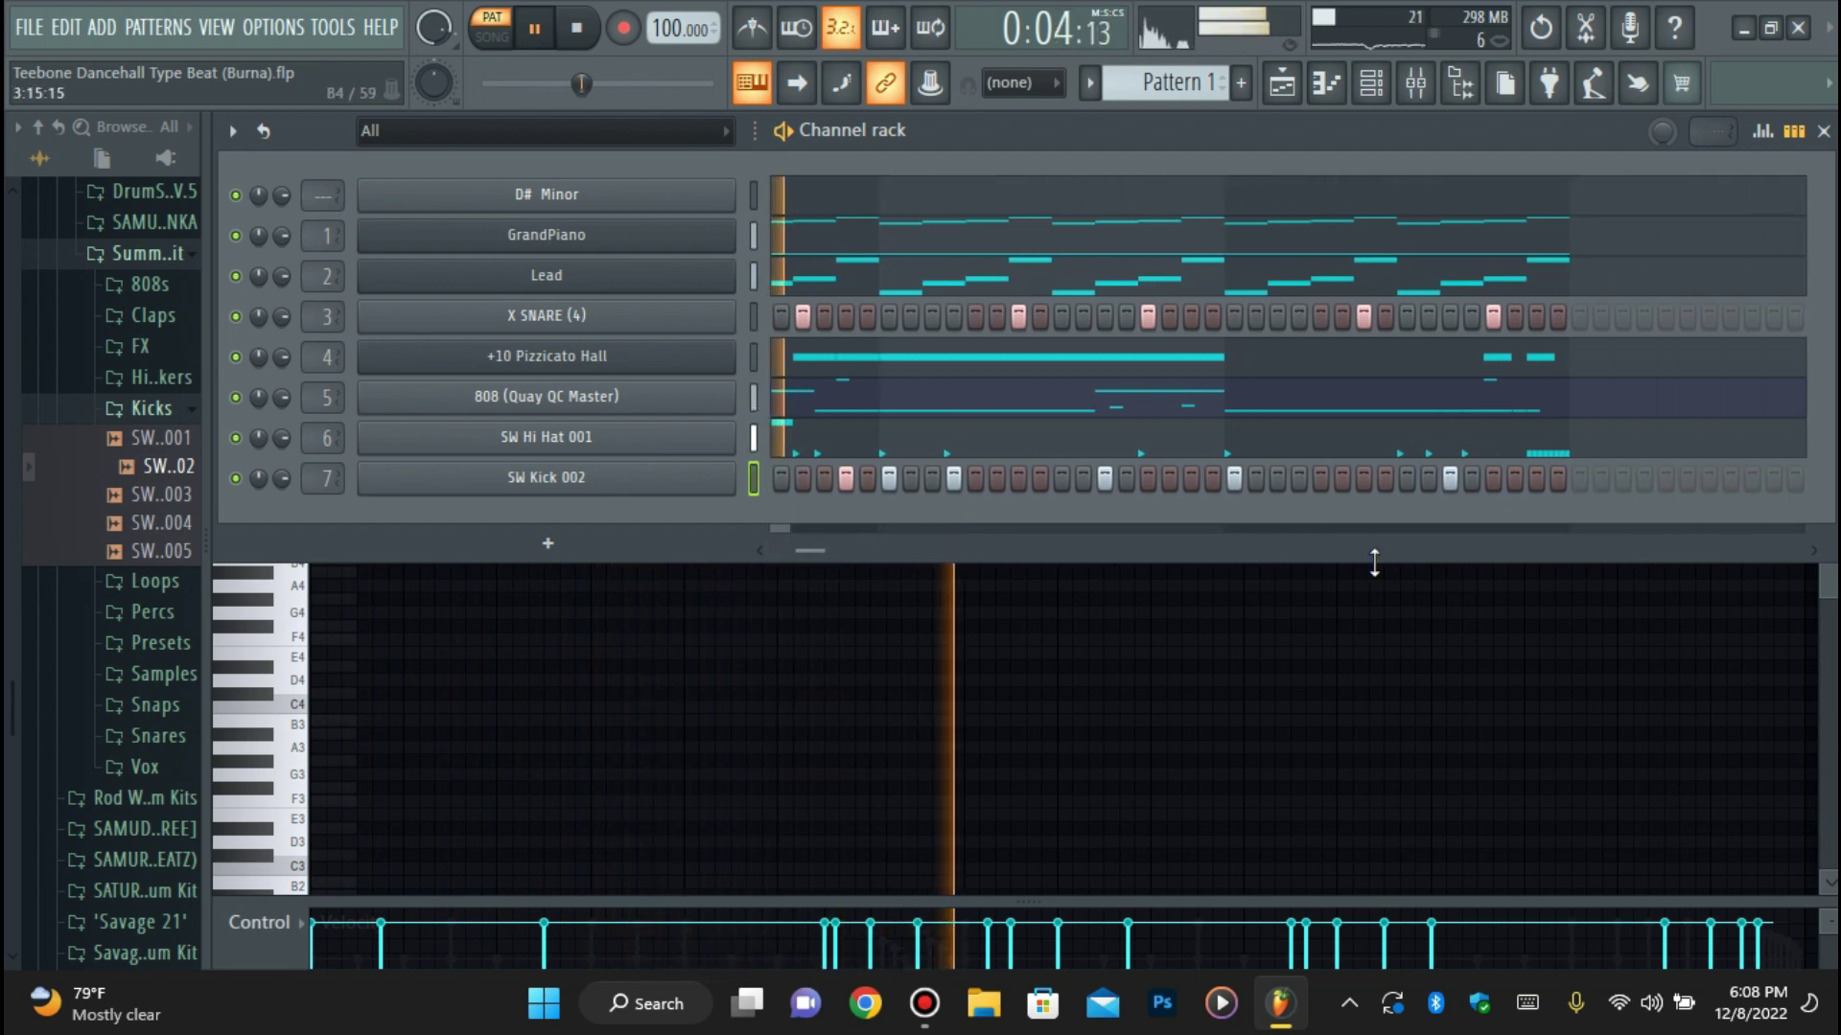
{"action": "left_click", "coordinate": [1515, 478]}
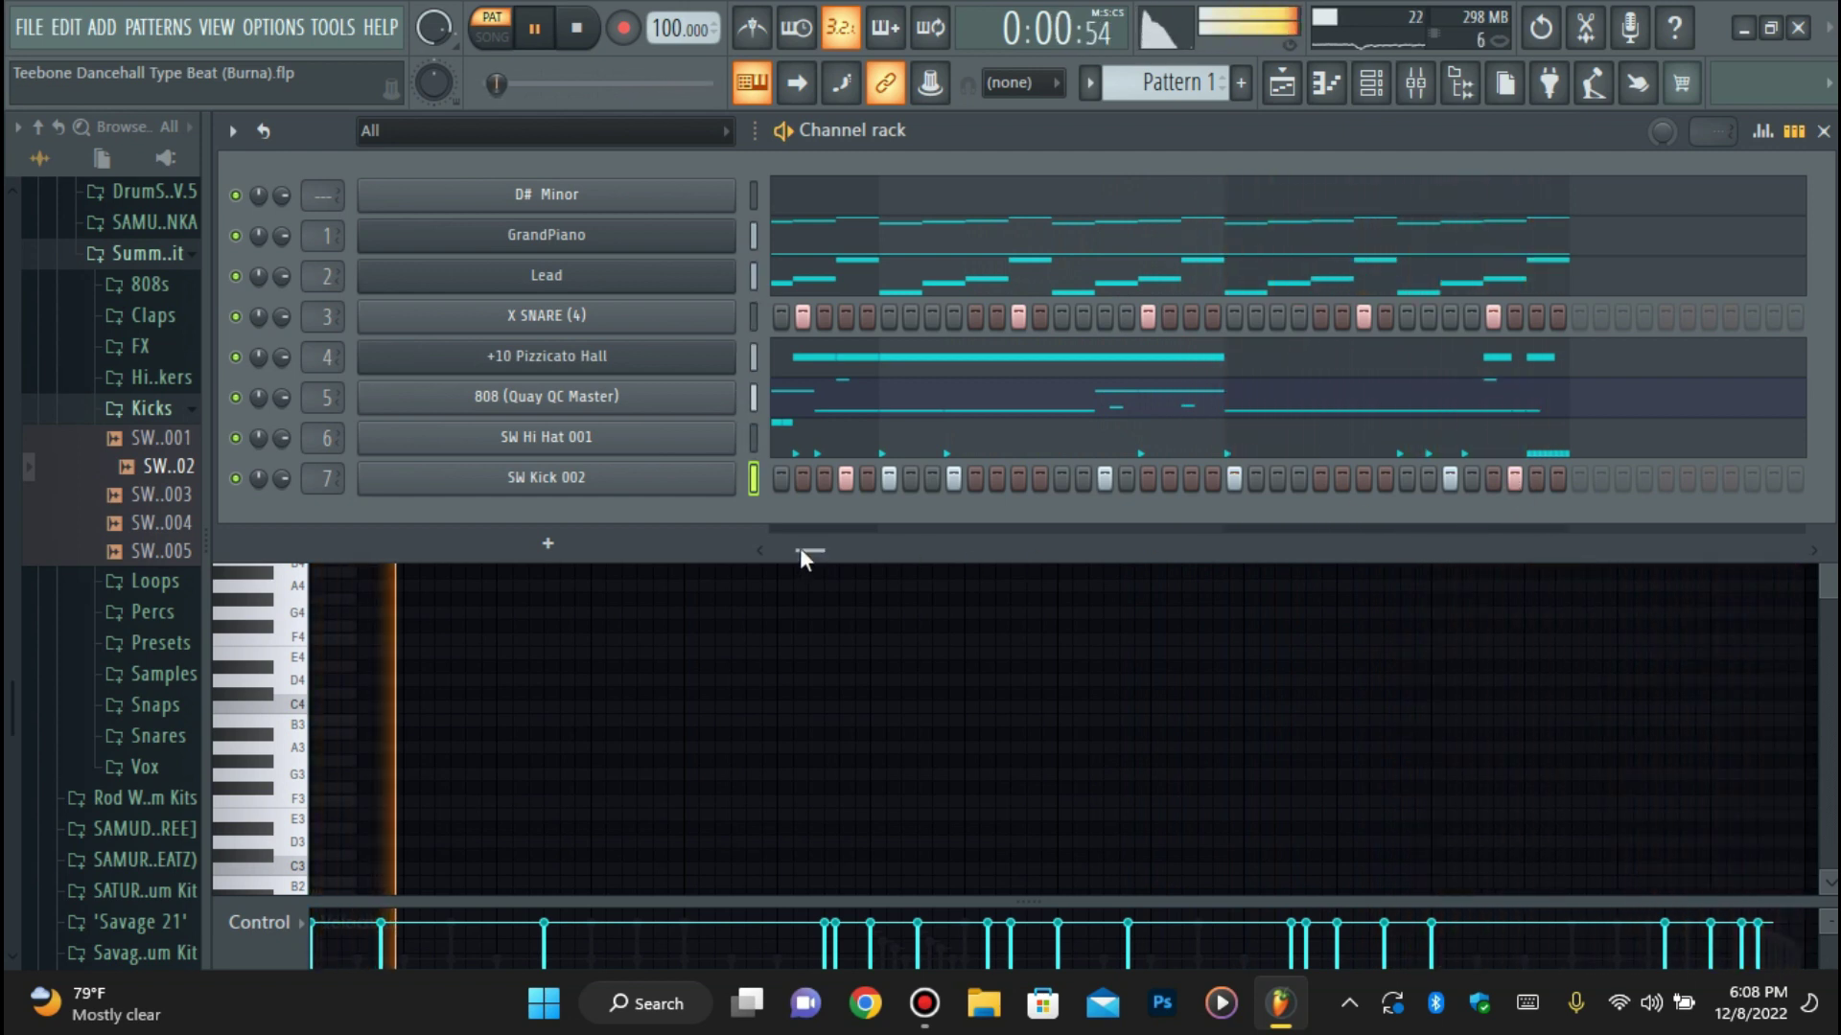
Collapse the Kicks sample folder and shift the last SW Kick 002 hit of bar 4 to step 13.
{"action": "left_click_drag", "start_coordinate": [799, 548], "coordinate": [772, 549]}
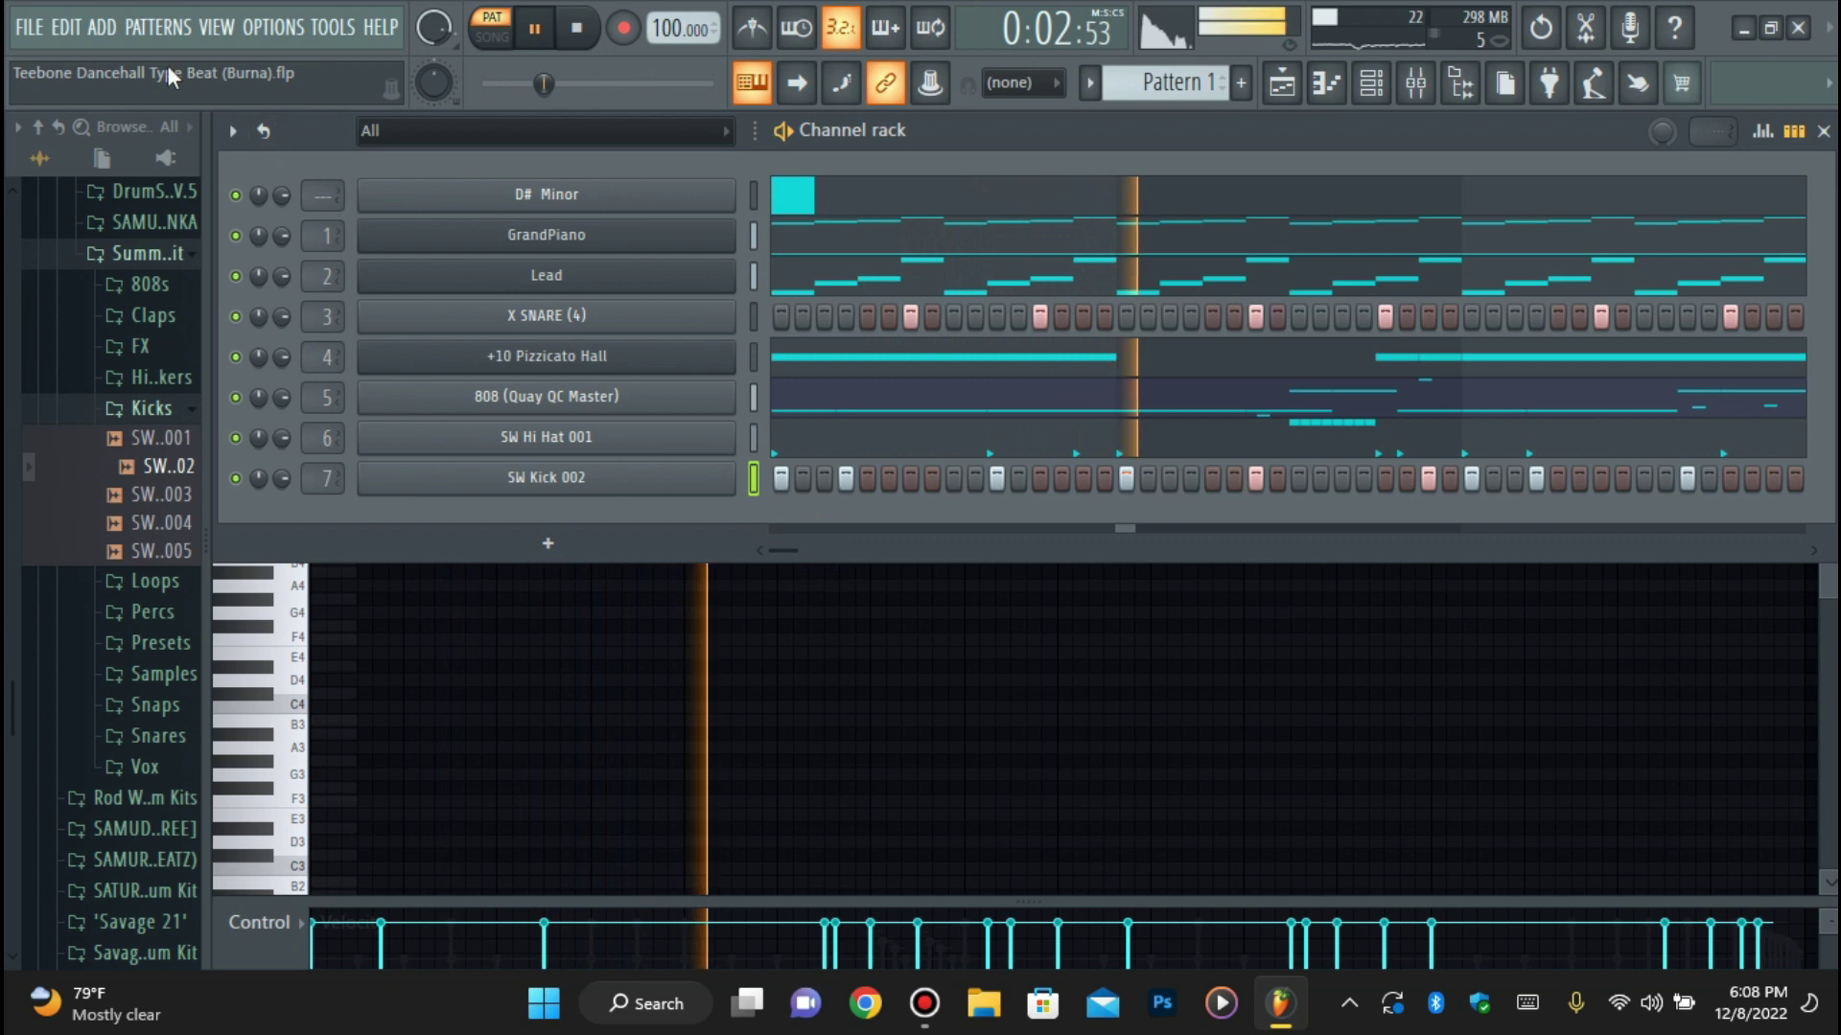
{"action": "left_click", "coordinate": [150, 408]}
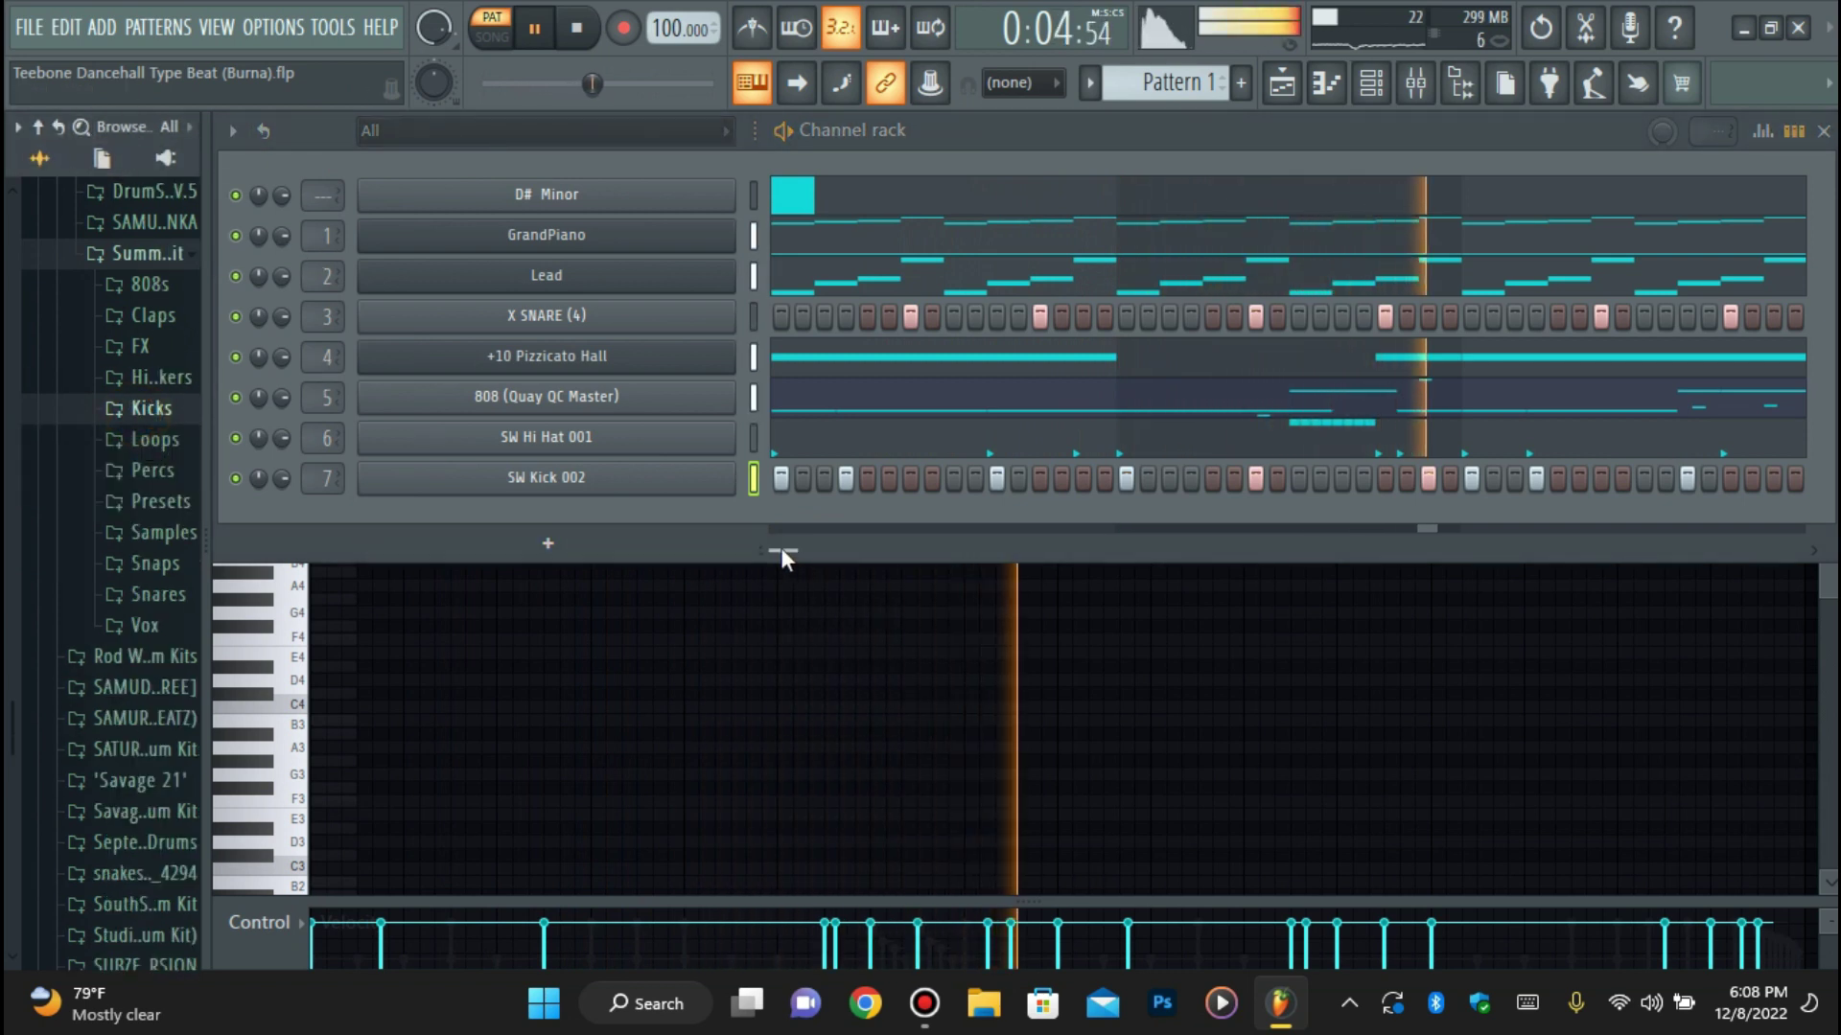
{"action": "left_click_drag", "start_coordinate": [780, 549], "coordinate": [813, 546]}
{"action": "left_click", "coordinate": [1452, 486]}
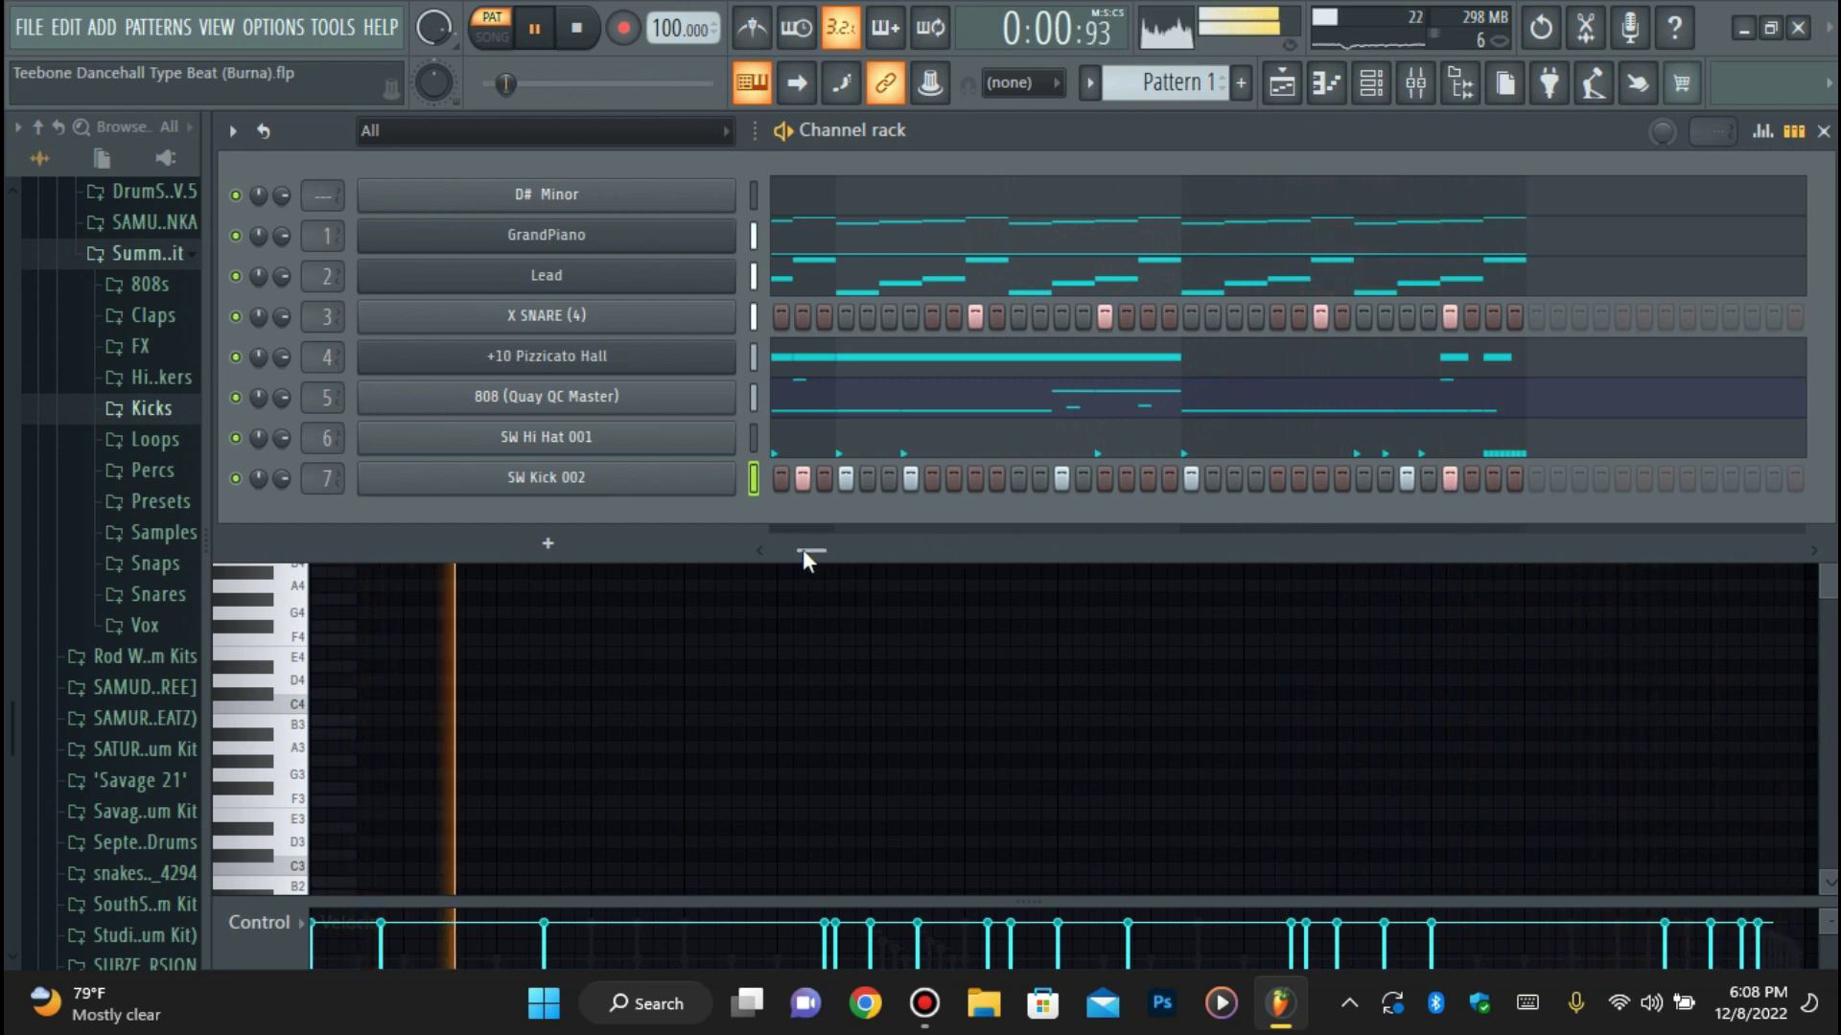
Save the project with the finished kick pattern.
{"action": "left_click", "coordinate": [29, 27]}
{"action": "left_click", "coordinate": [53, 152]}
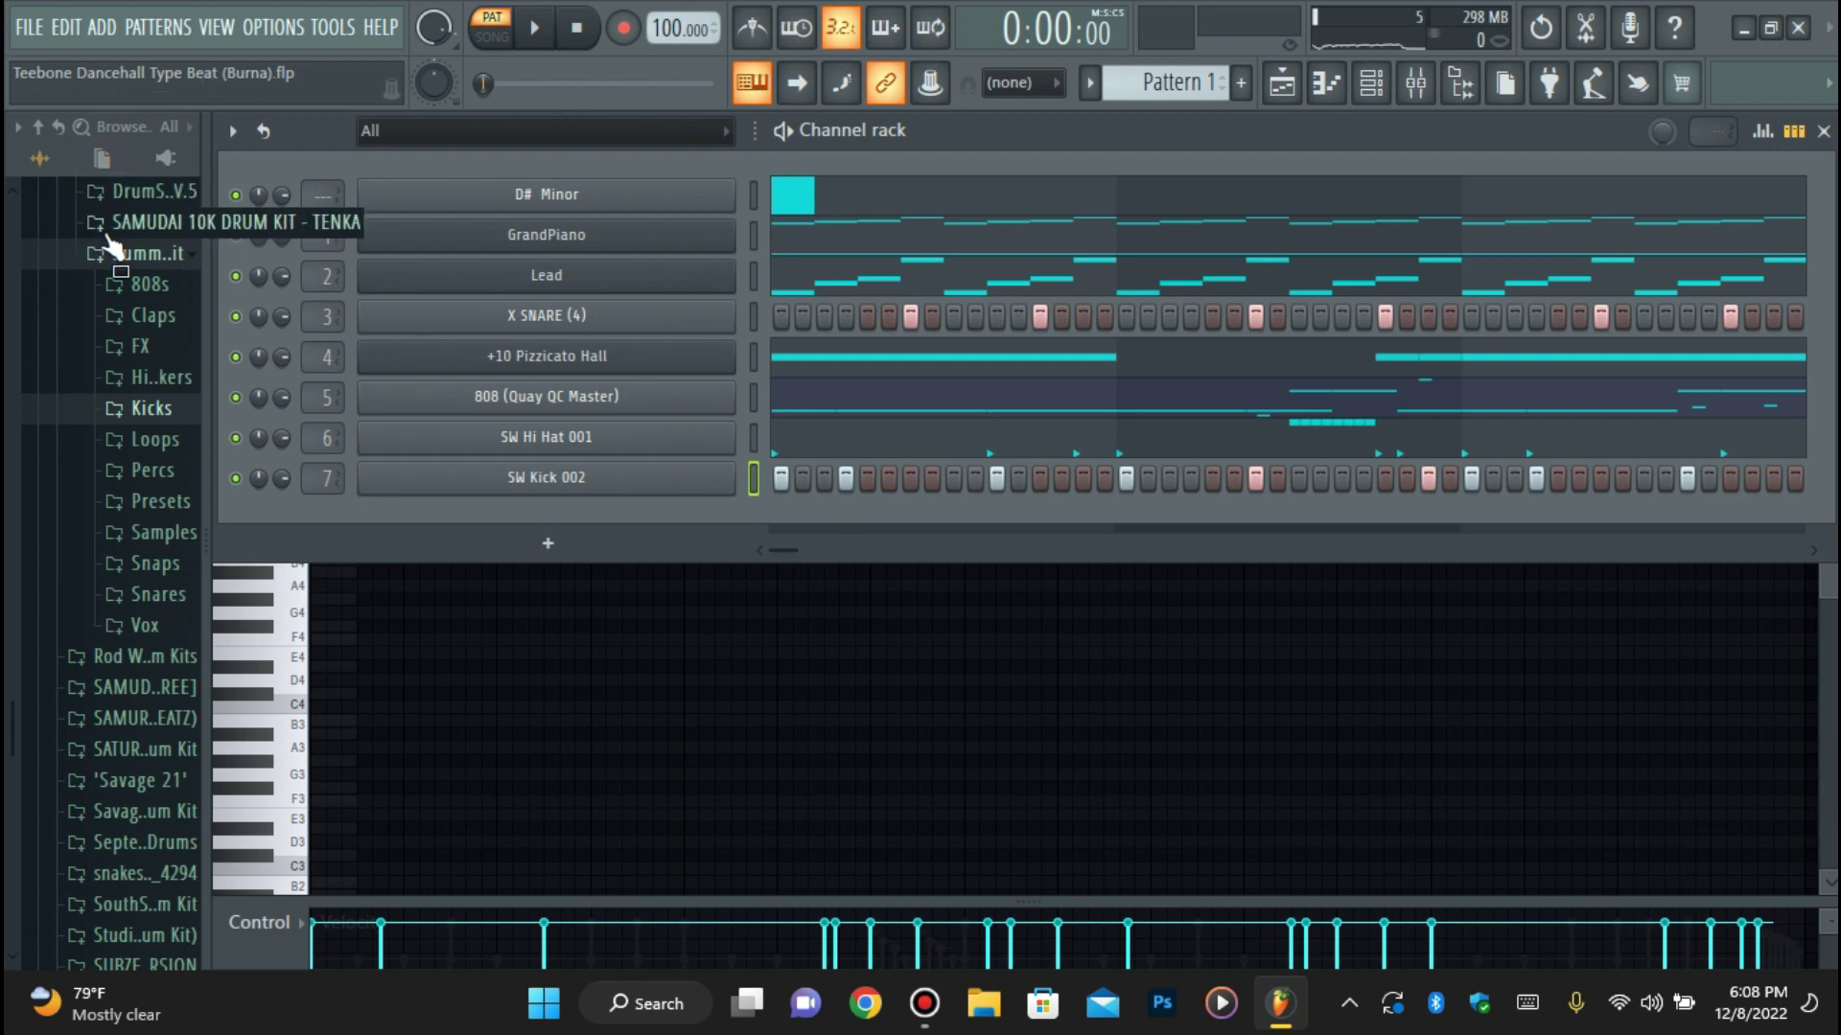
{"action": "left_click", "coordinate": [34, 17]}
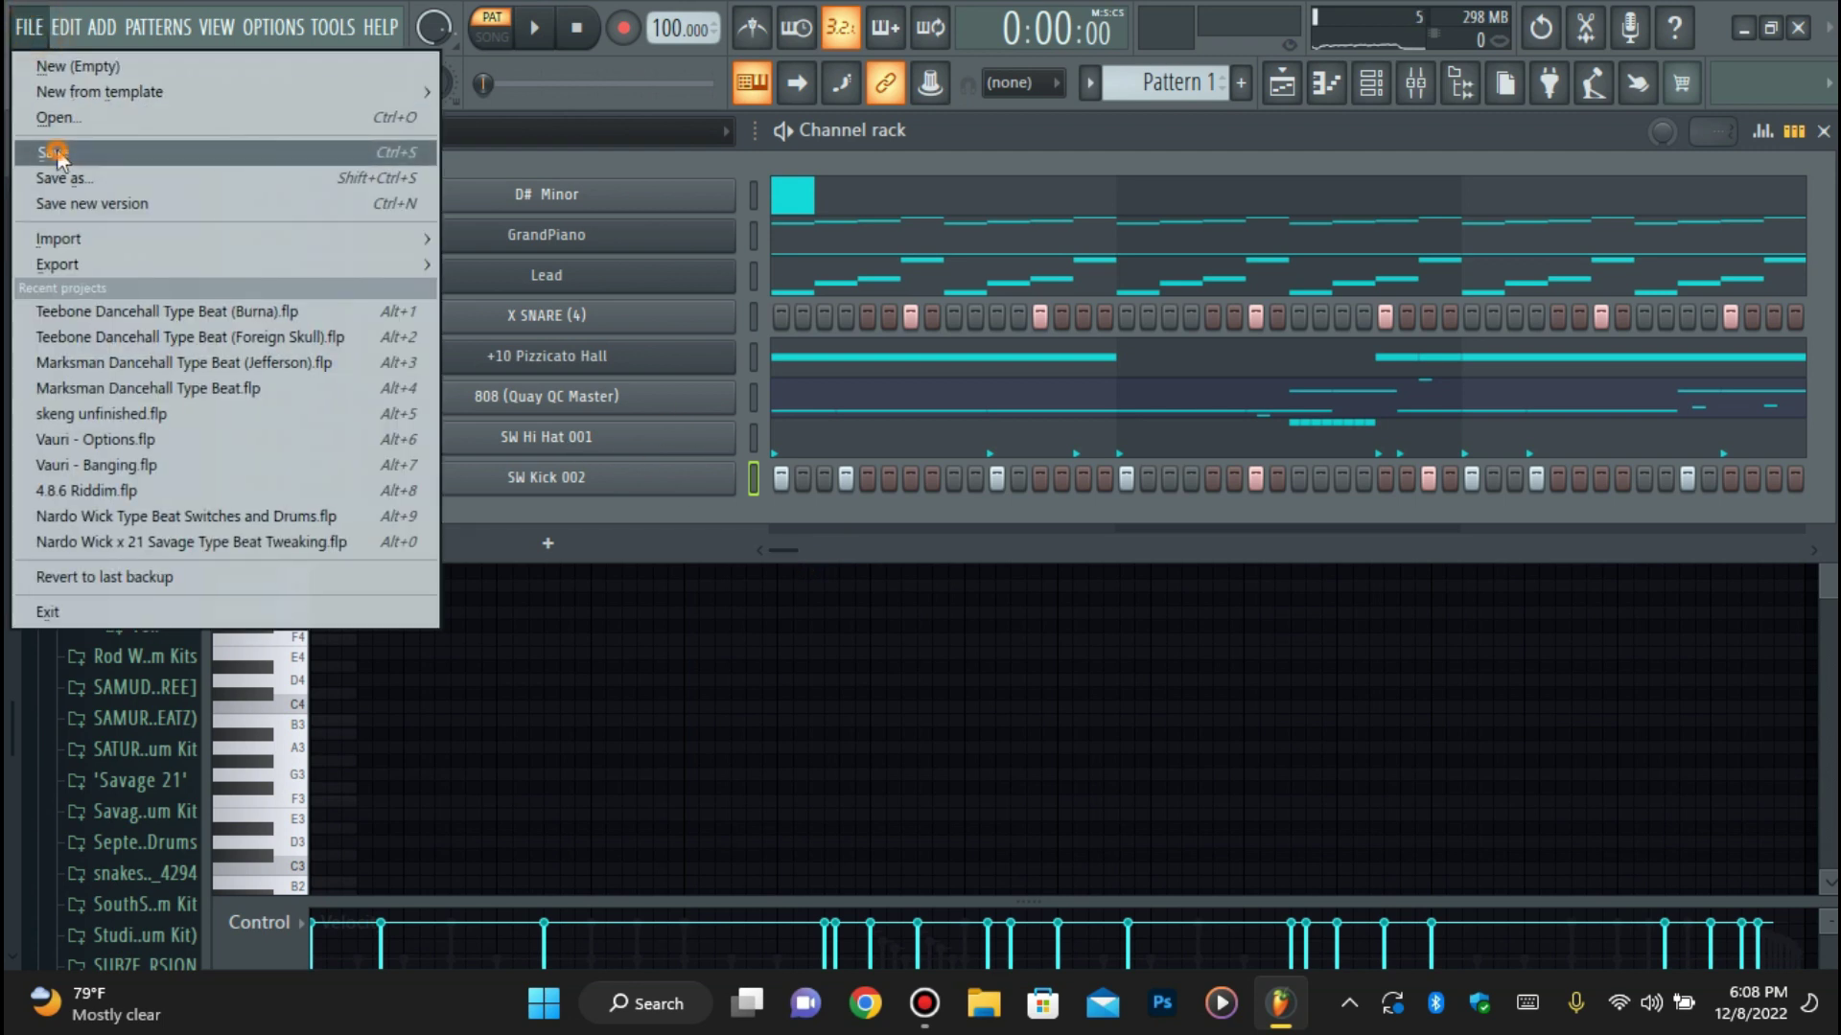
{"action": "left_click", "coordinate": [55, 147]}
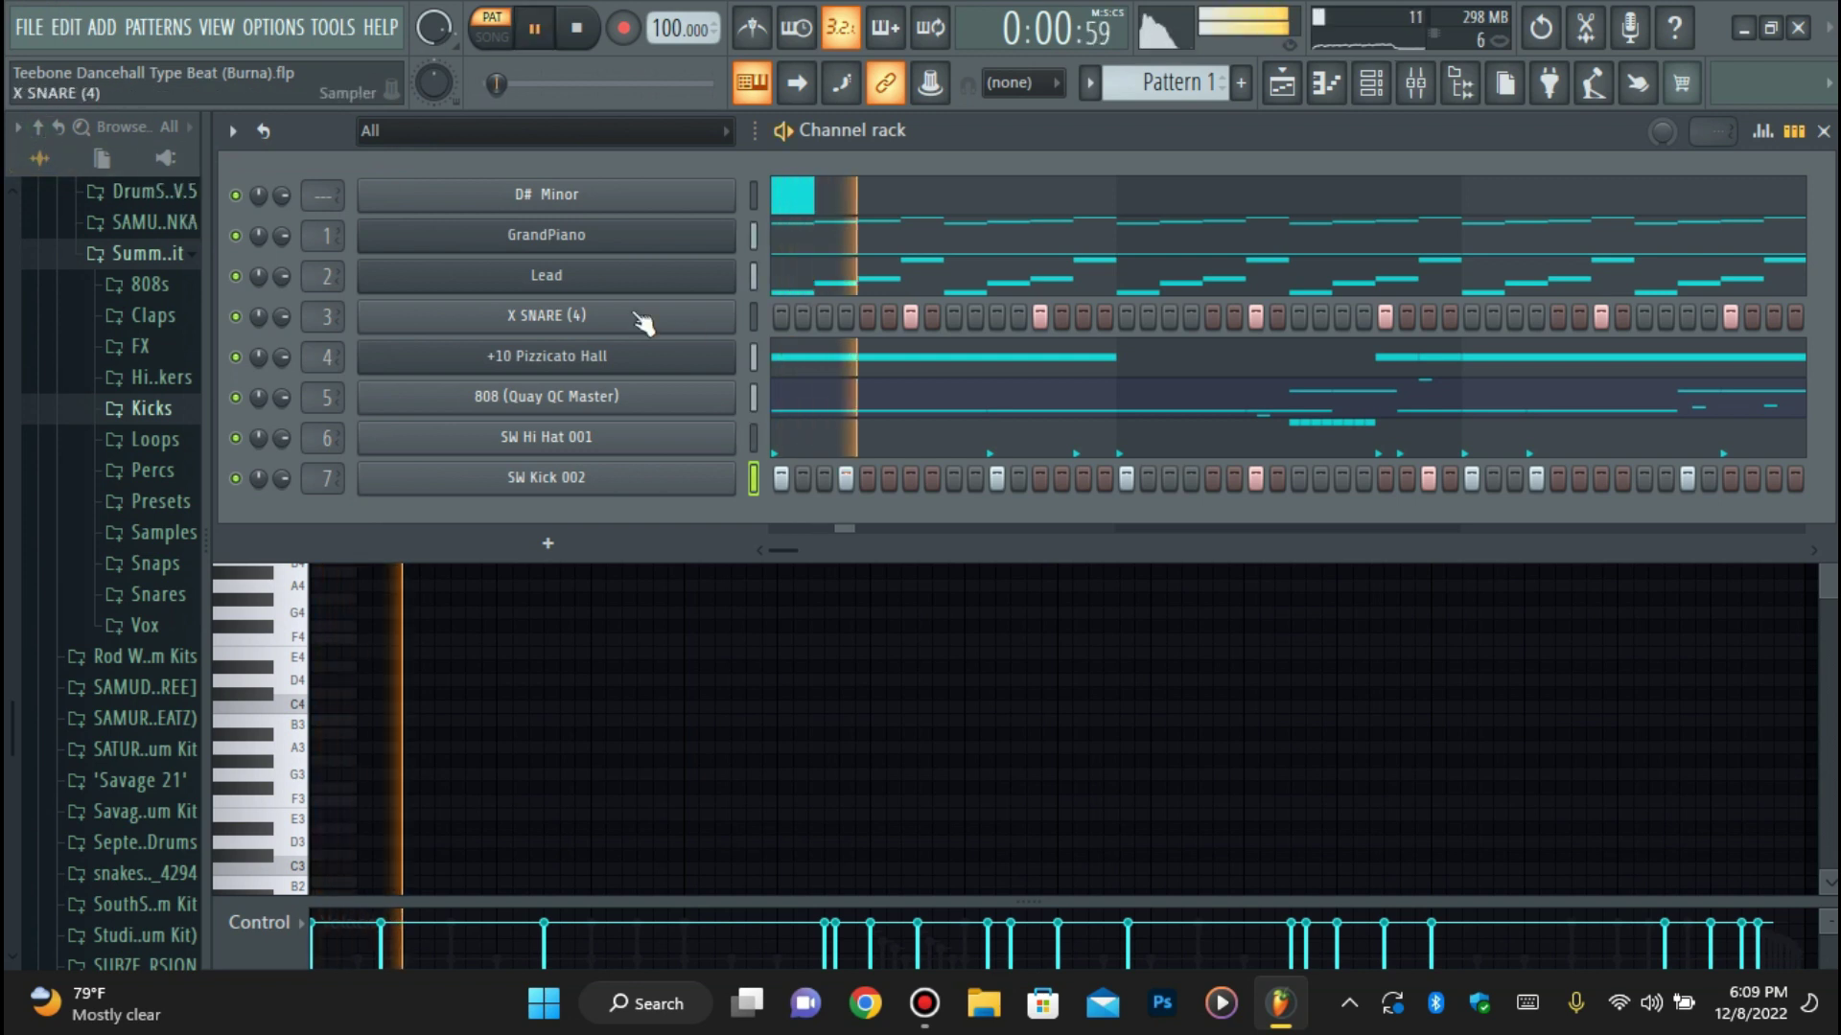
{"action": "left_click", "coordinate": [31, 27]}
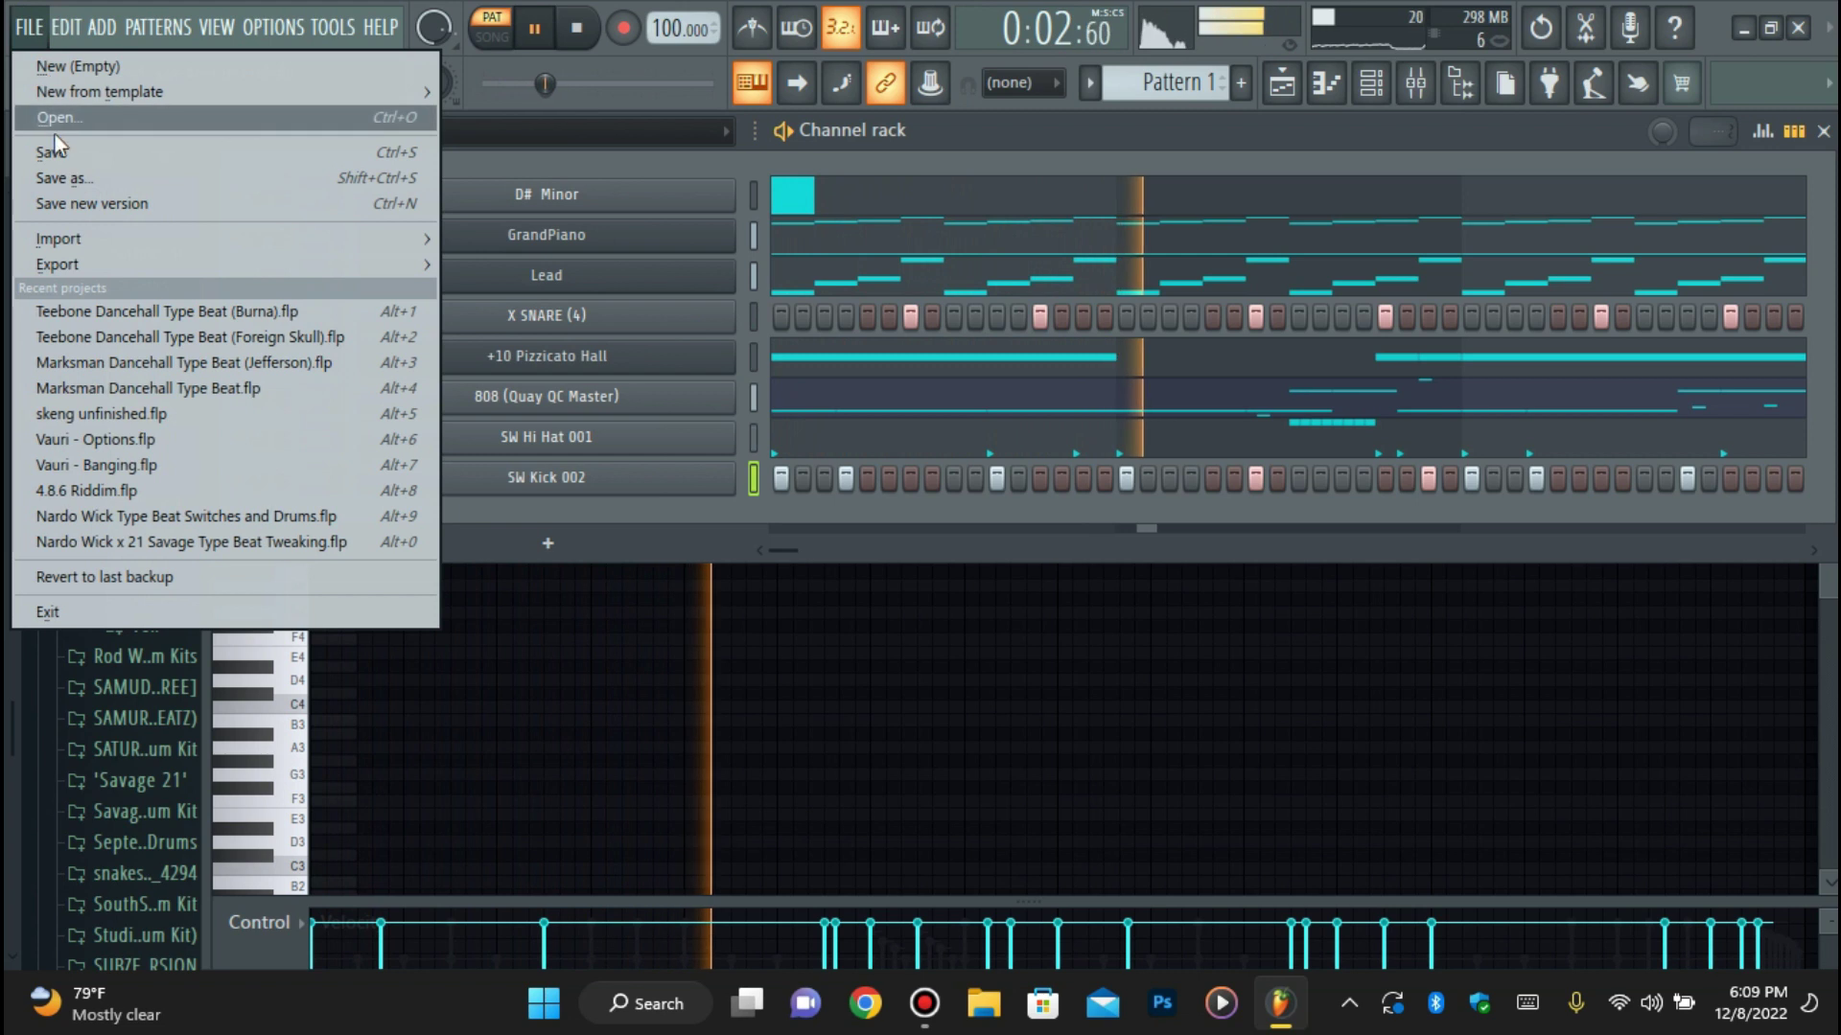
{"action": "left_click", "coordinate": [56, 152]}
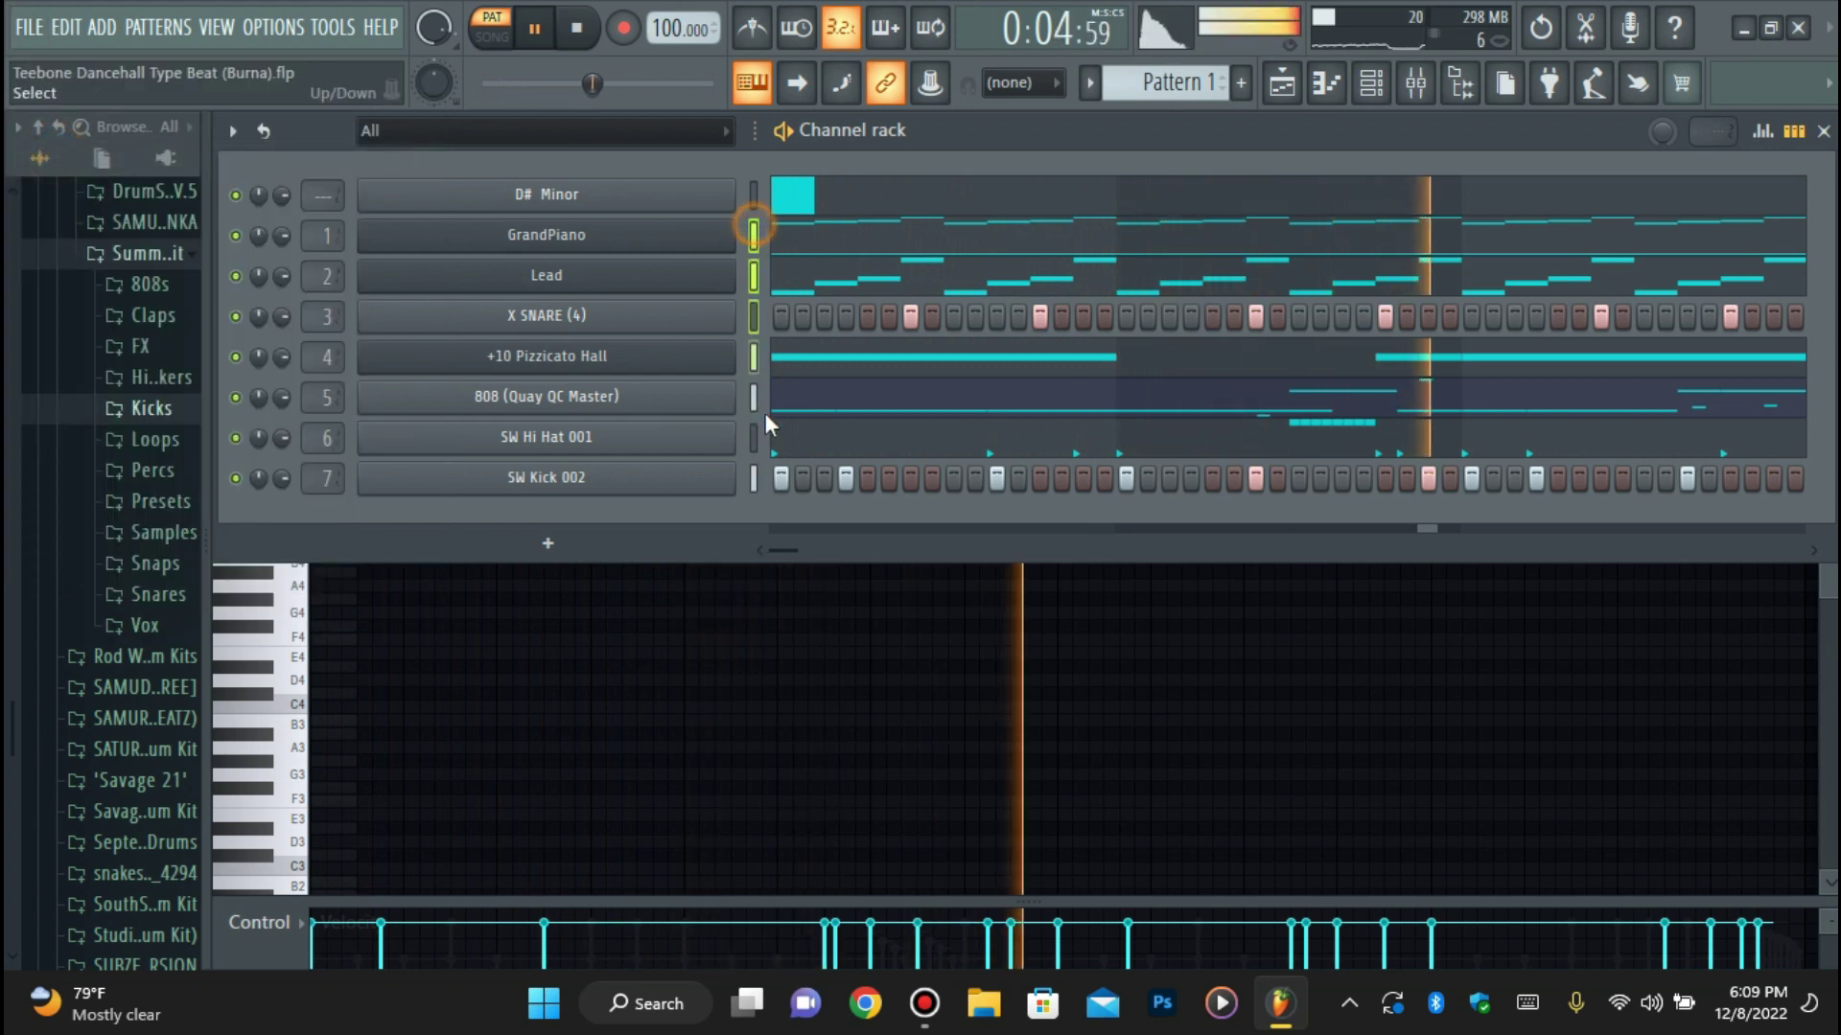
Route the selected channels, GrandPiano through SW Kick 002, to the mixer starting from track 1.
{"action": "left_click", "coordinate": [1414, 83]}
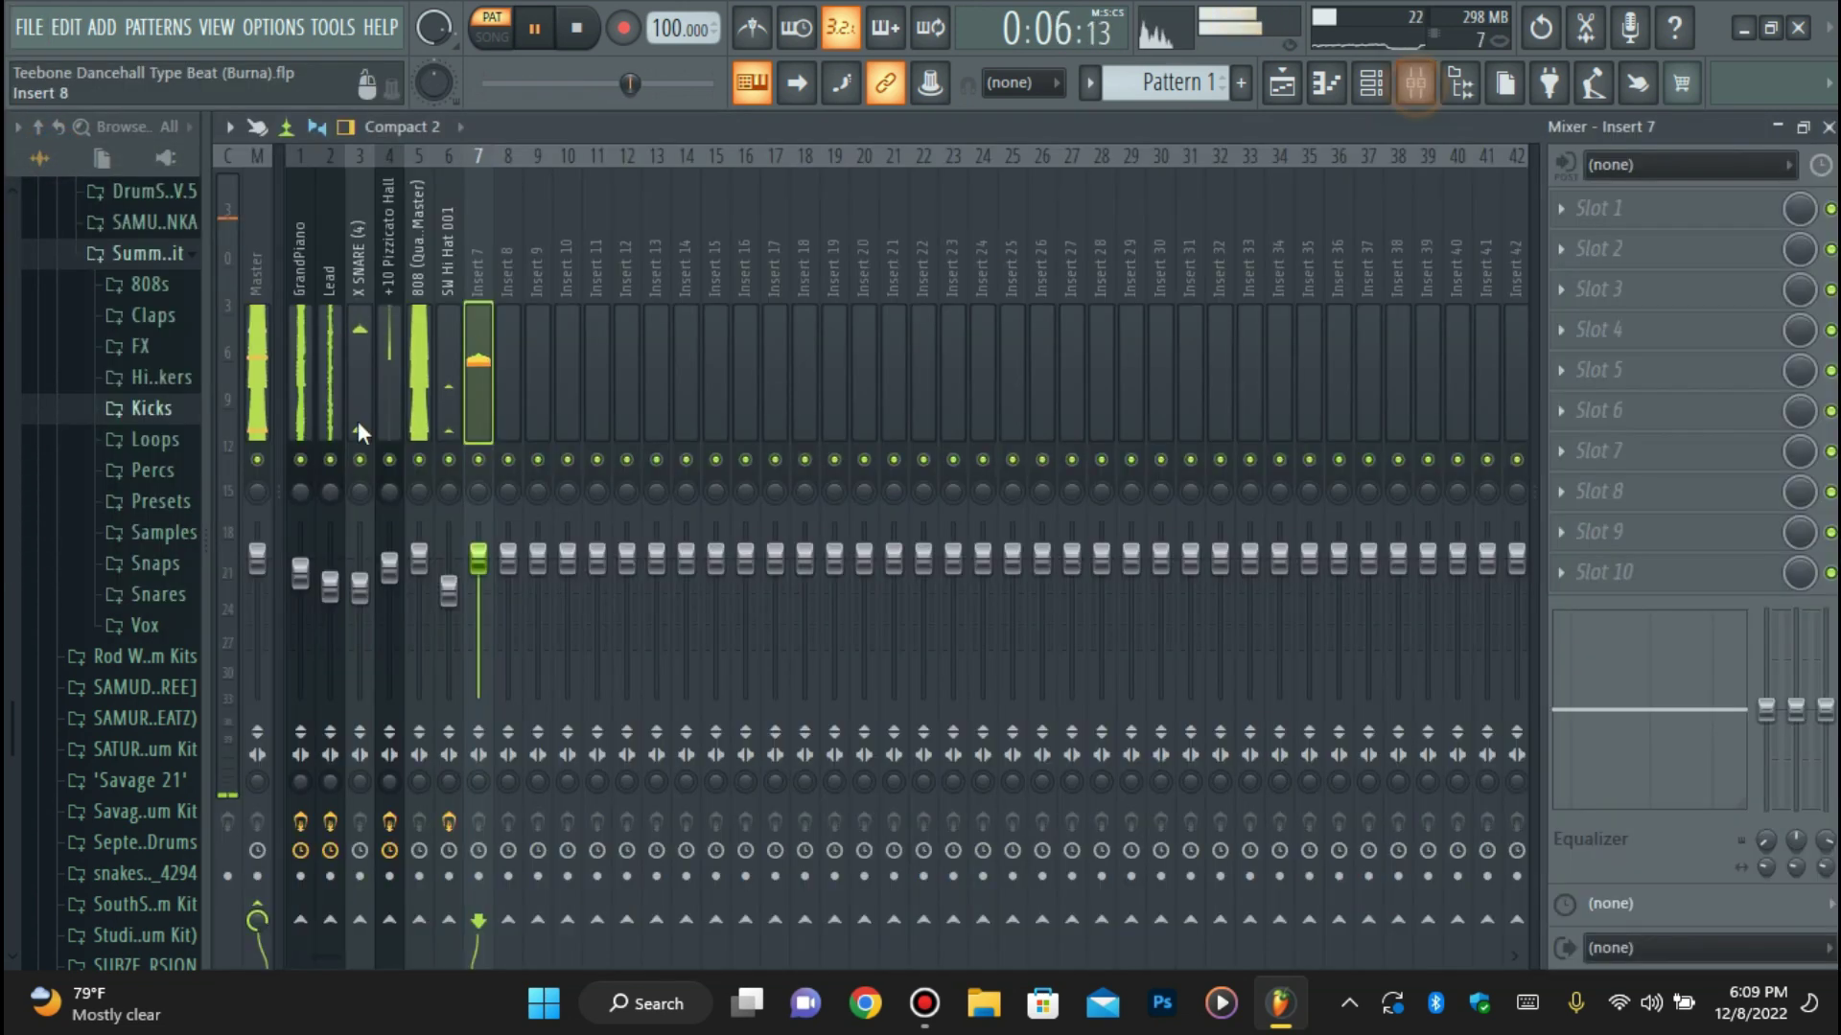
{"action": "right_click", "coordinate": [291, 332]}
{"action": "mouse_move", "coordinate": [459, 425]}
{"action": "left_click", "coordinate": [658, 451]}
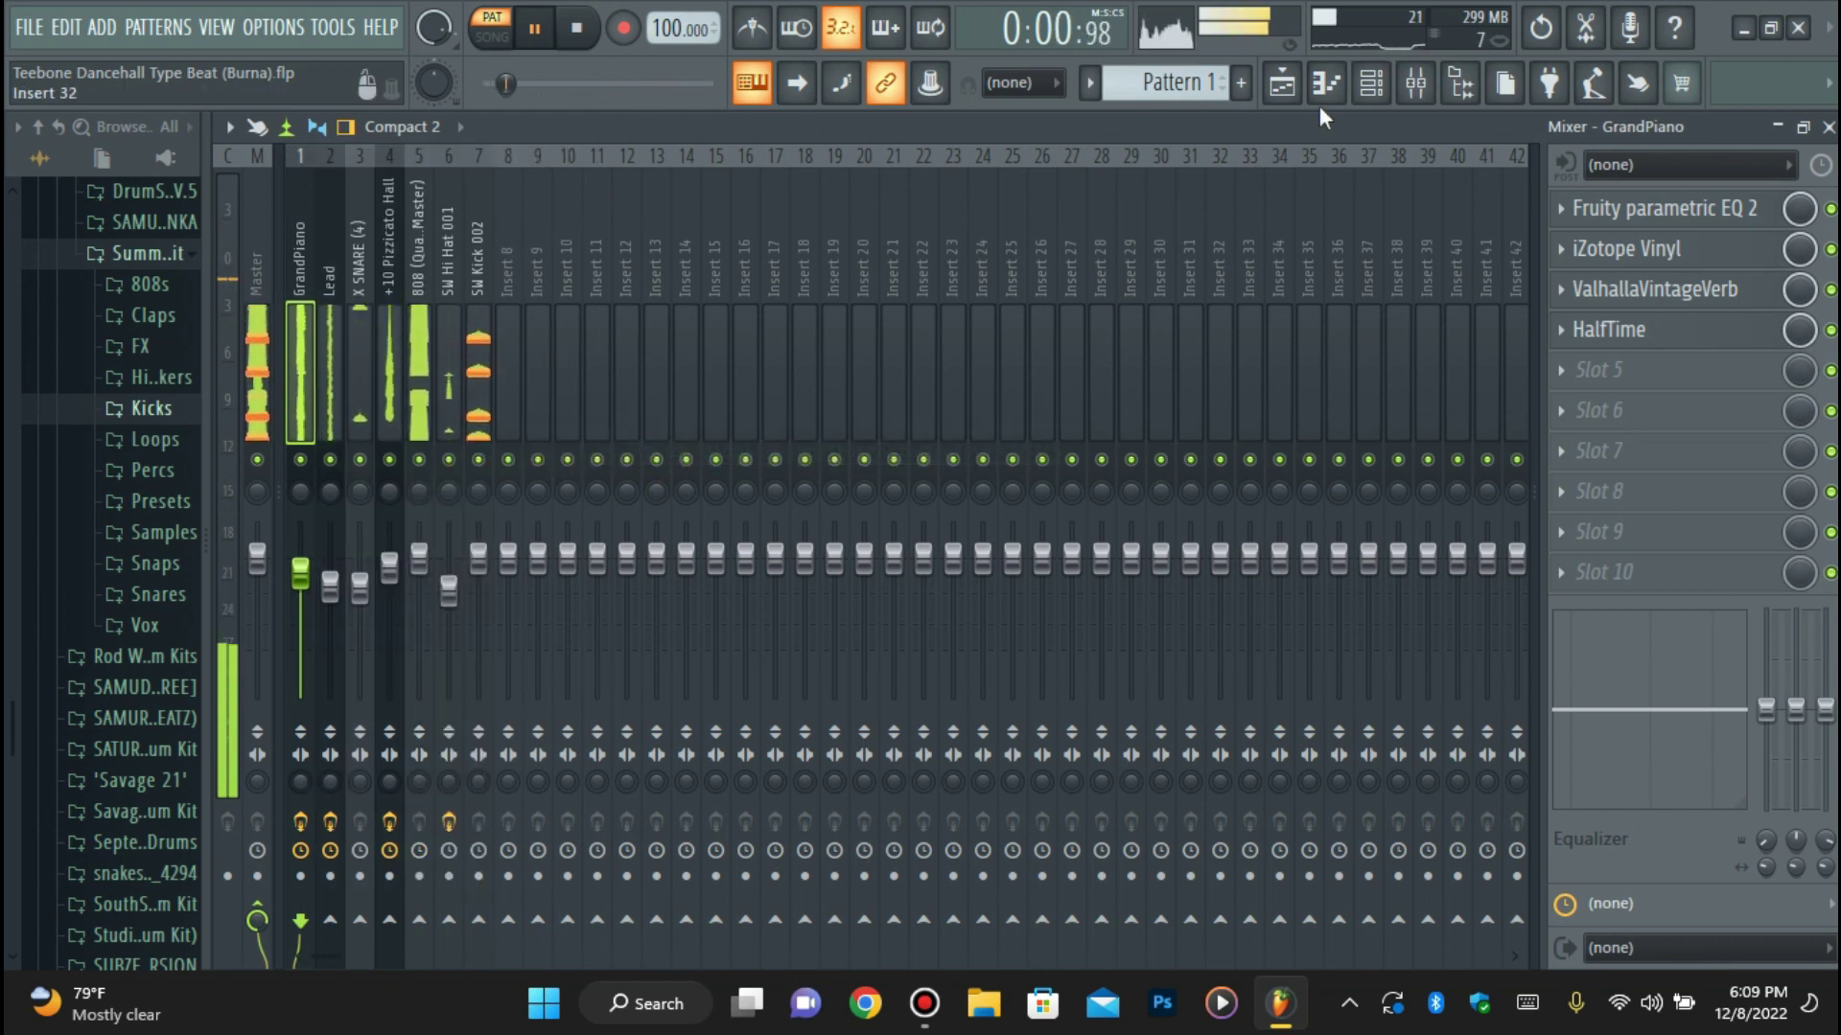
Return to the channel rack, collapse the summer drum kit folder, and save the project.
{"action": "left_click", "coordinate": [1371, 84]}
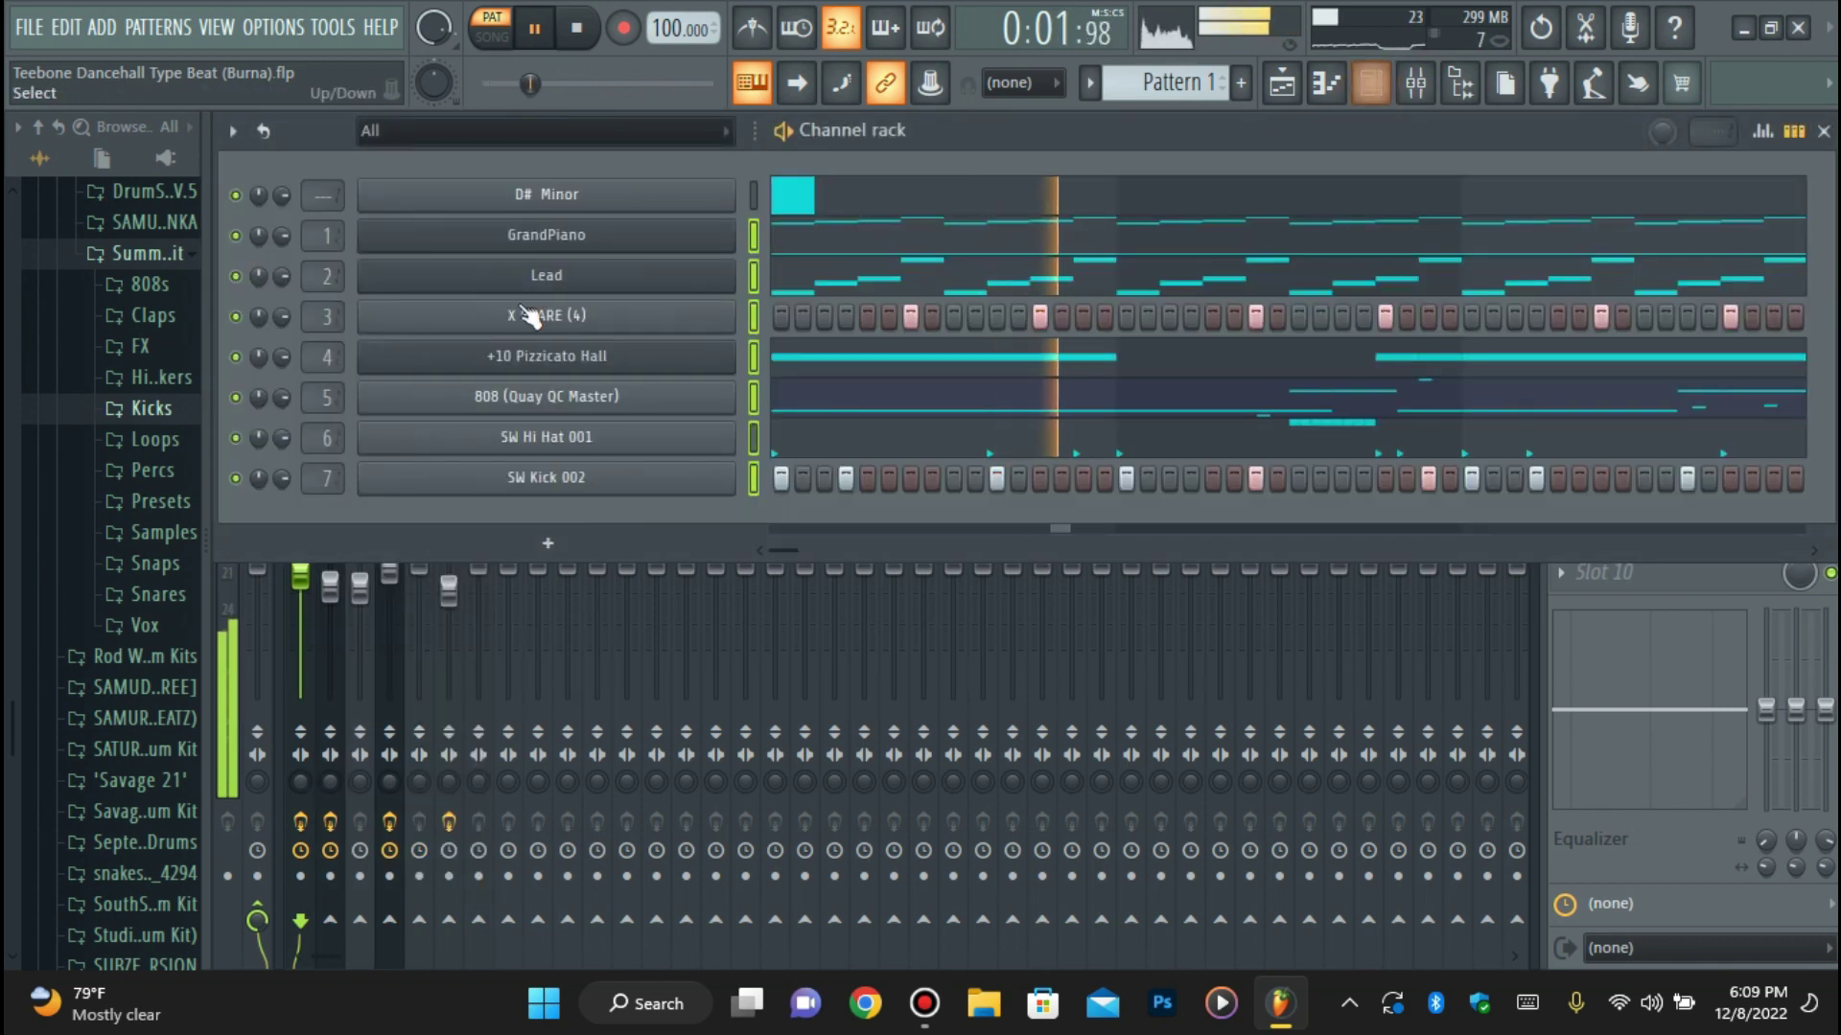
{"action": "left_click", "coordinate": [90, 255]}
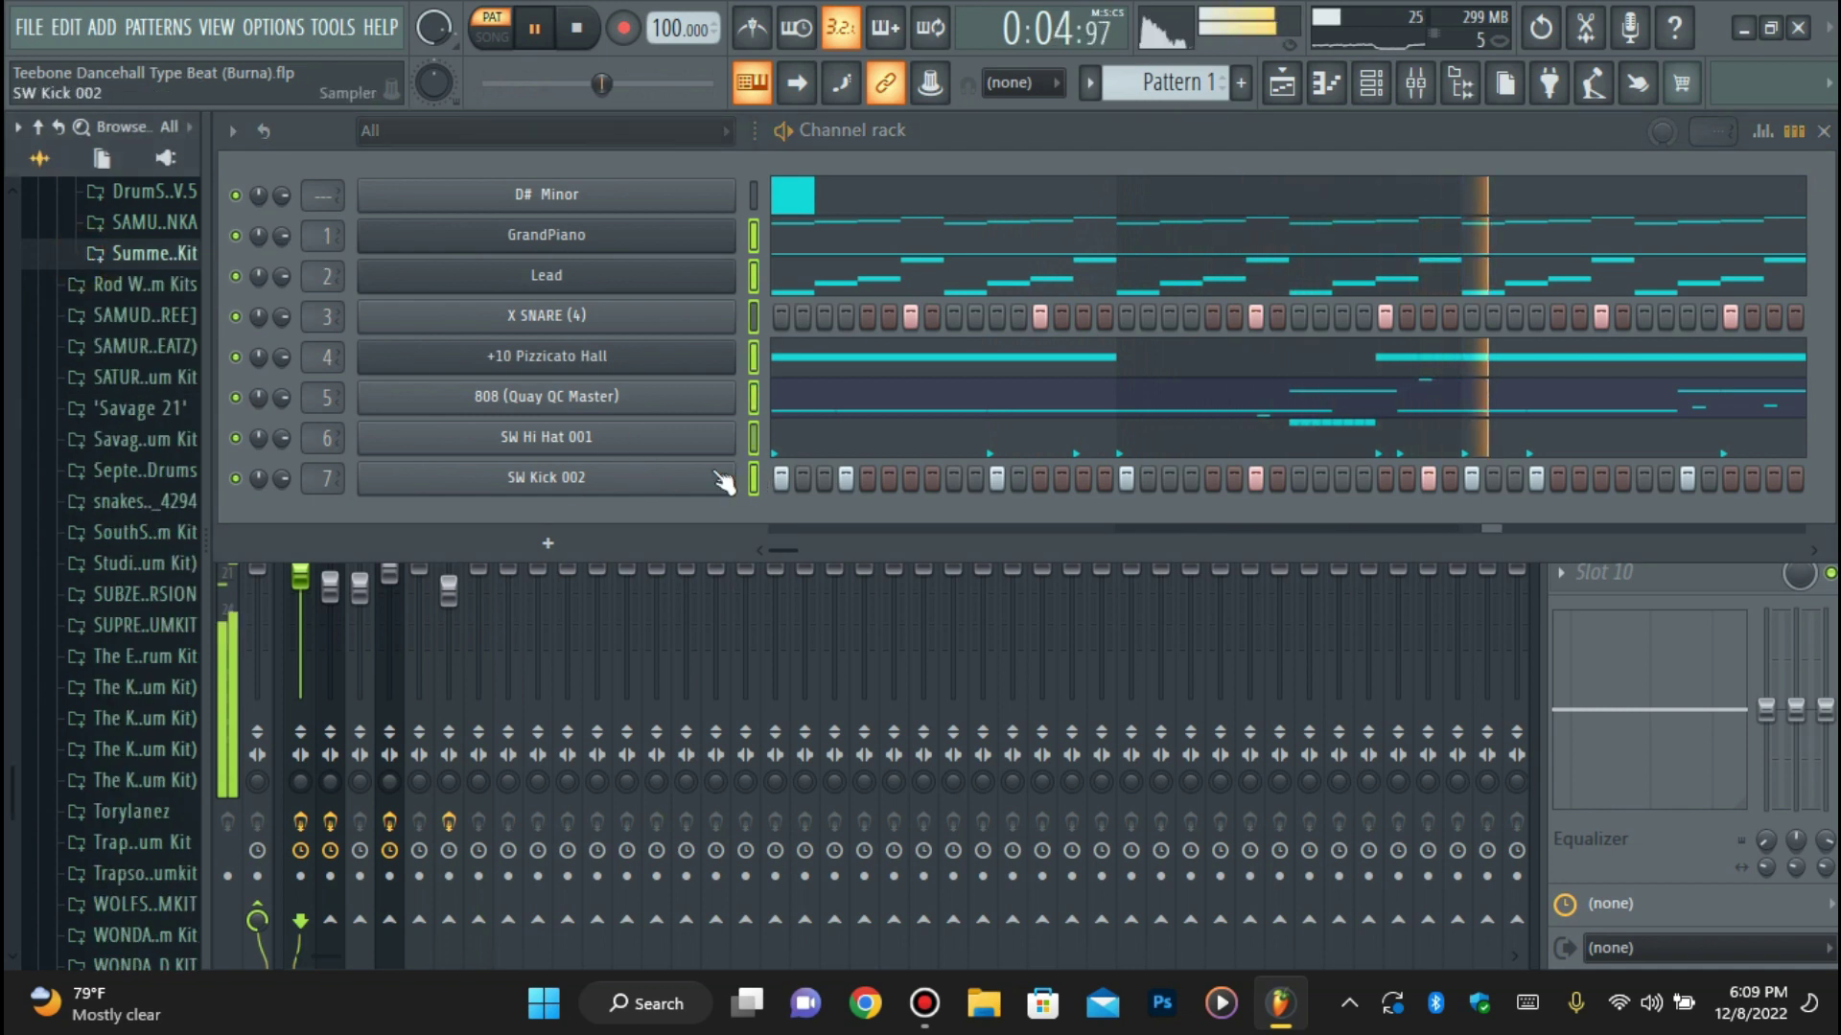
{"action": "left_click", "coordinate": [45, 38]}
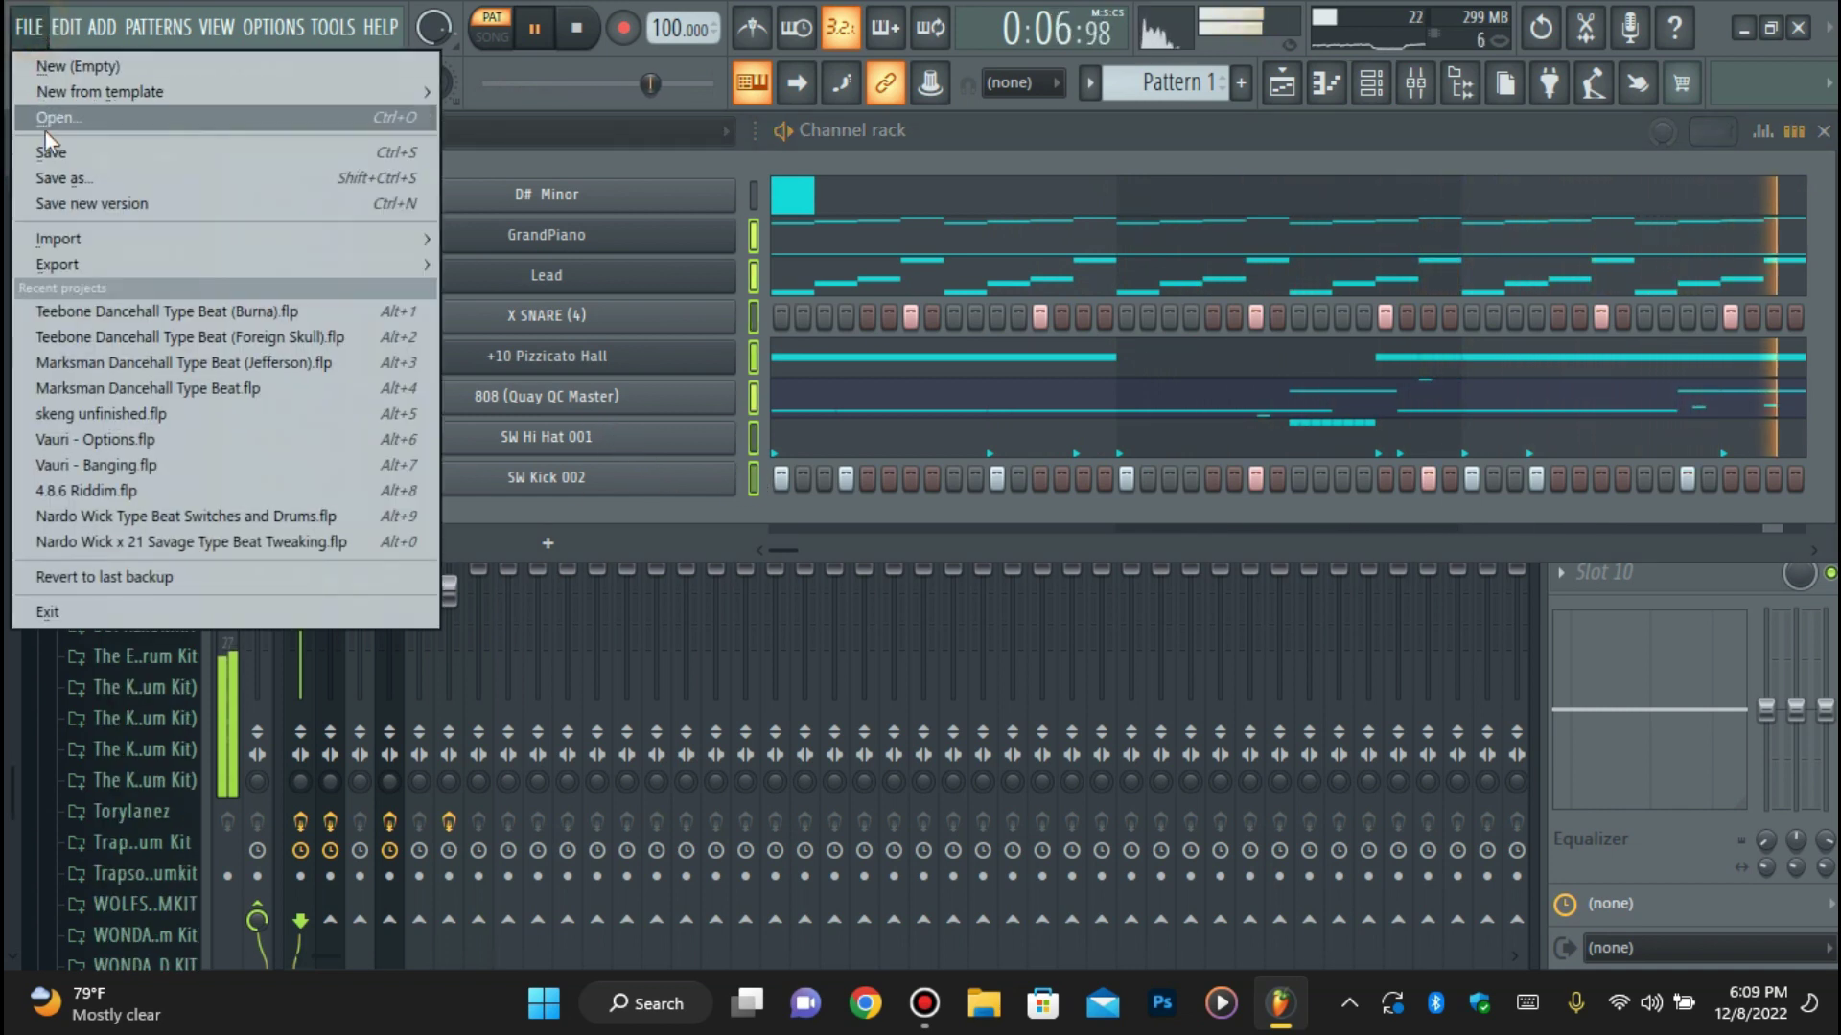
{"action": "left_click", "coordinate": [115, 155]}
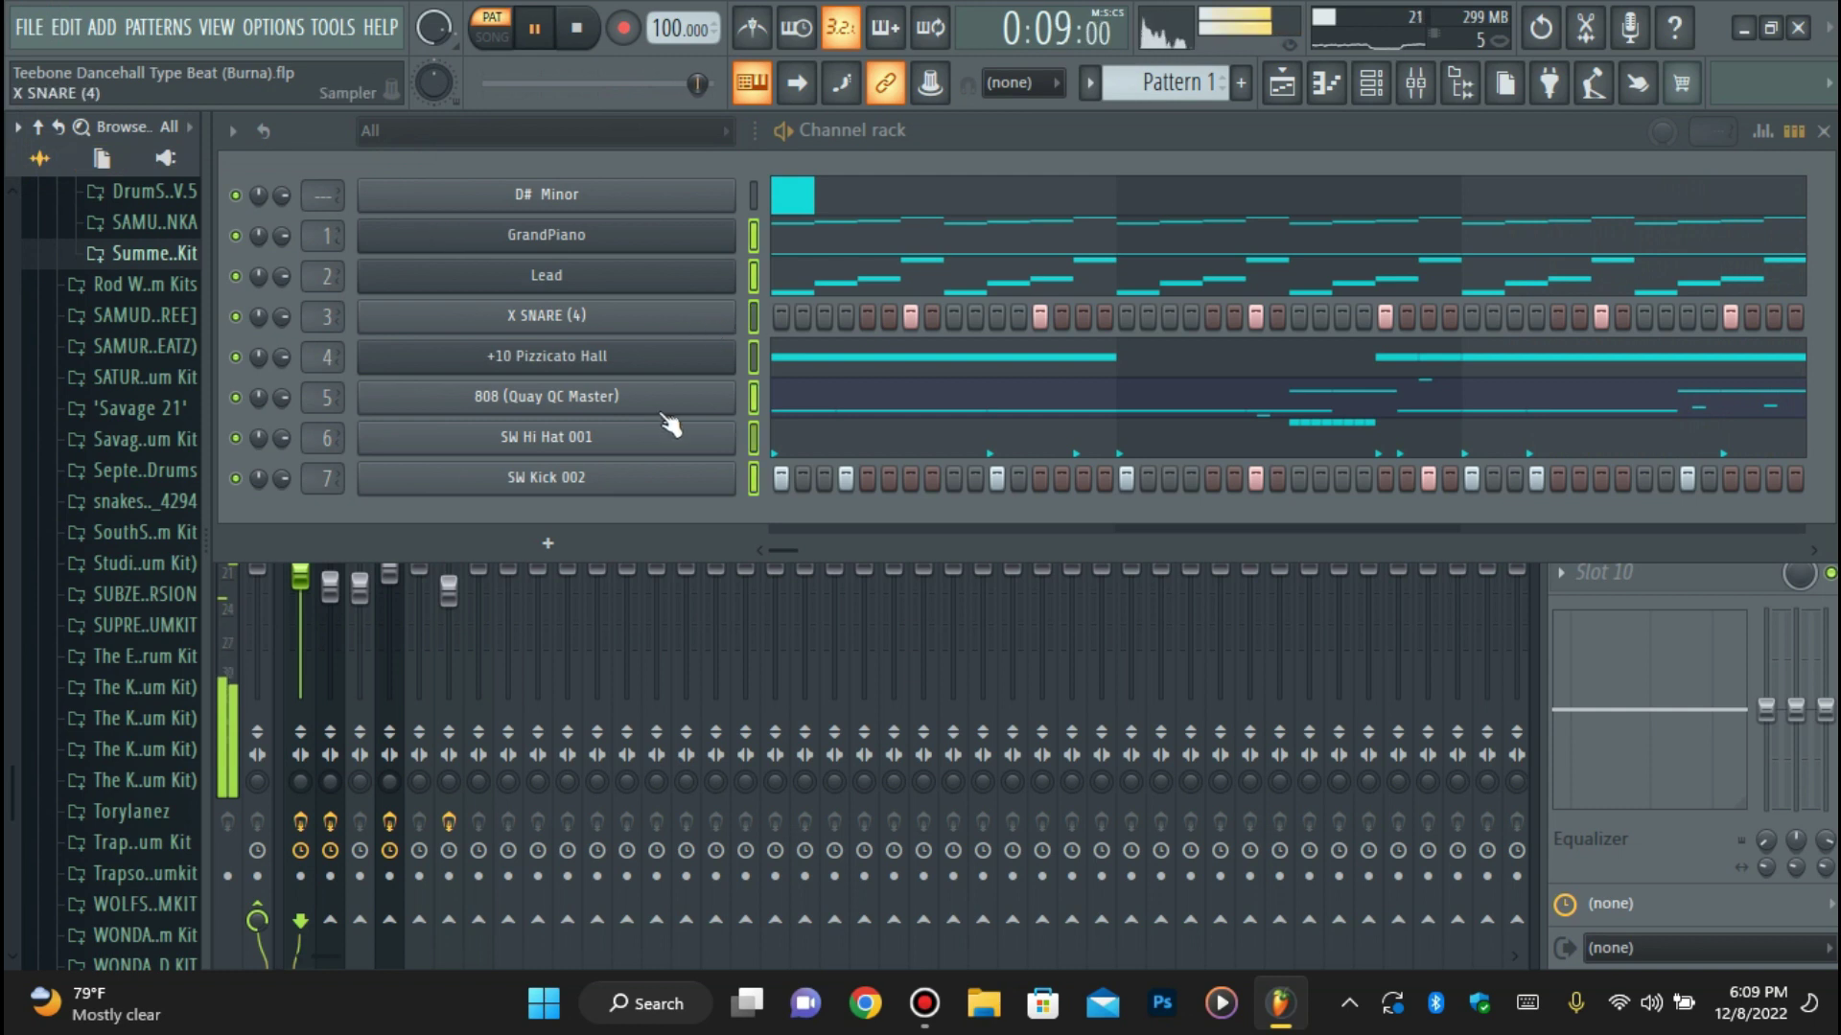
Add a new Xpand!2 instrument channel to the pattern.
{"action": "left_click", "coordinate": [565, 546]}
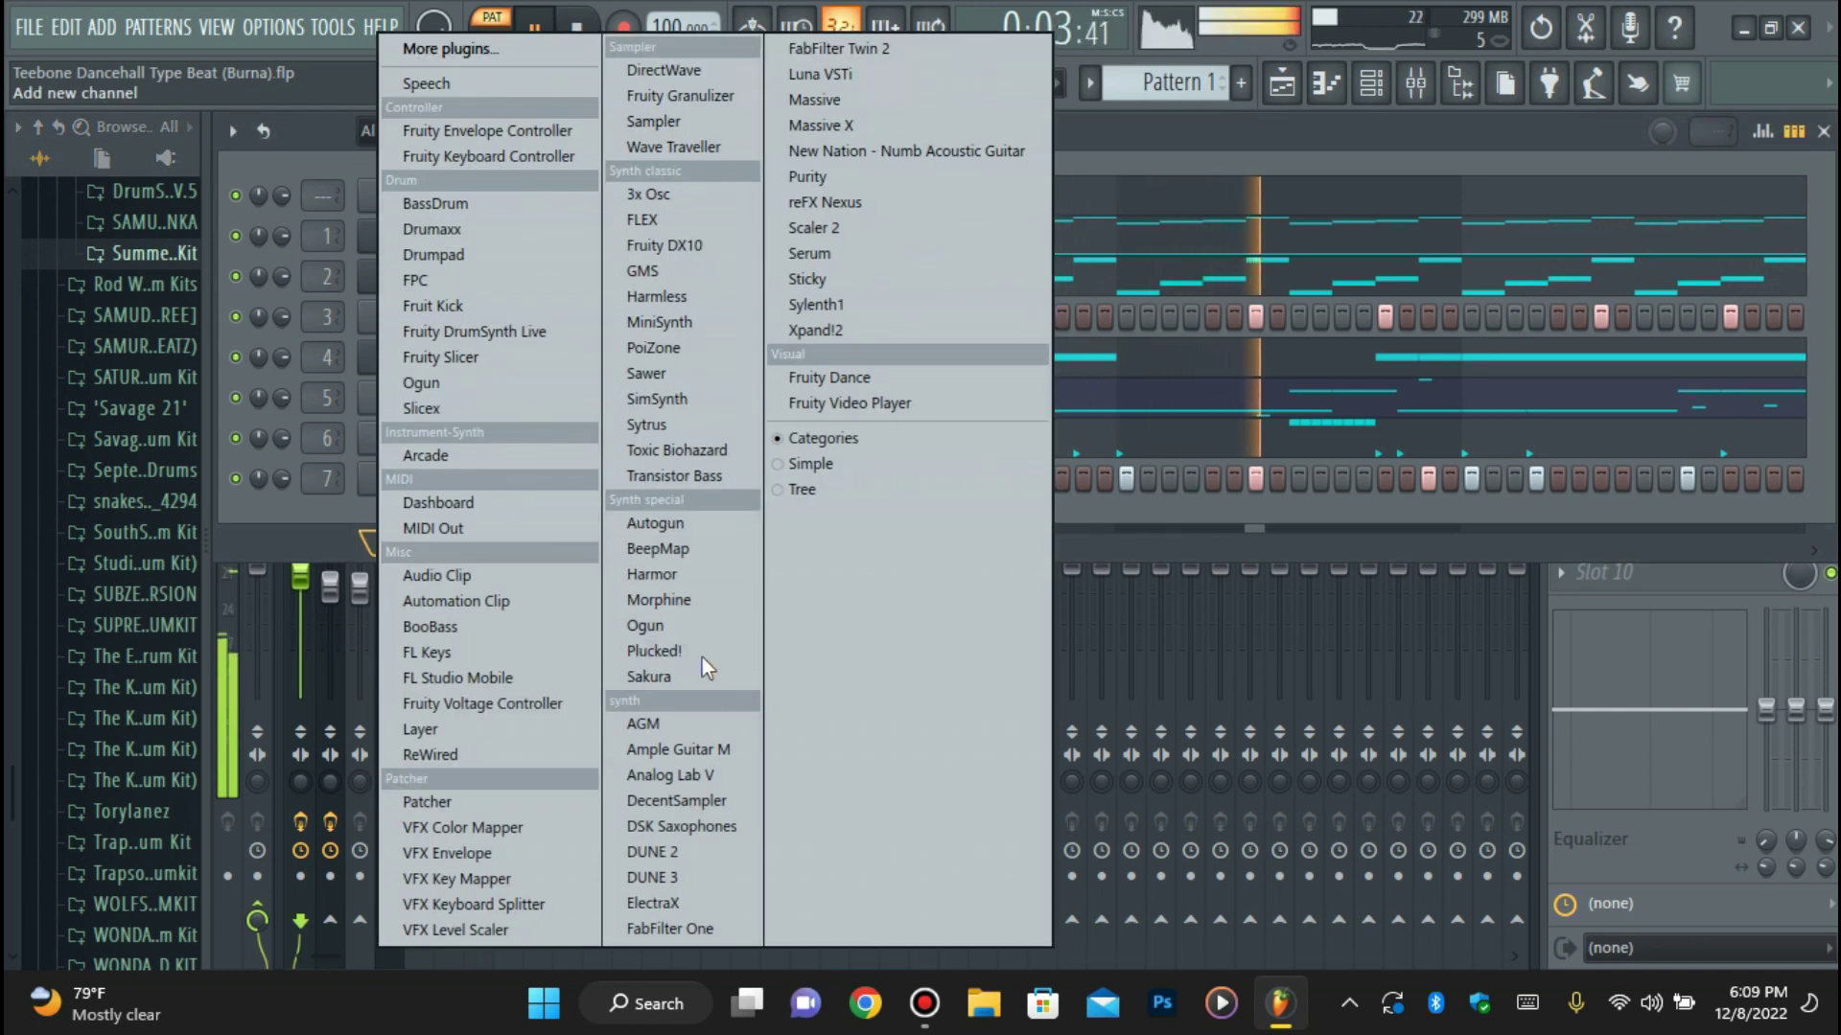
{"action": "left_click", "coordinate": [833, 330]}
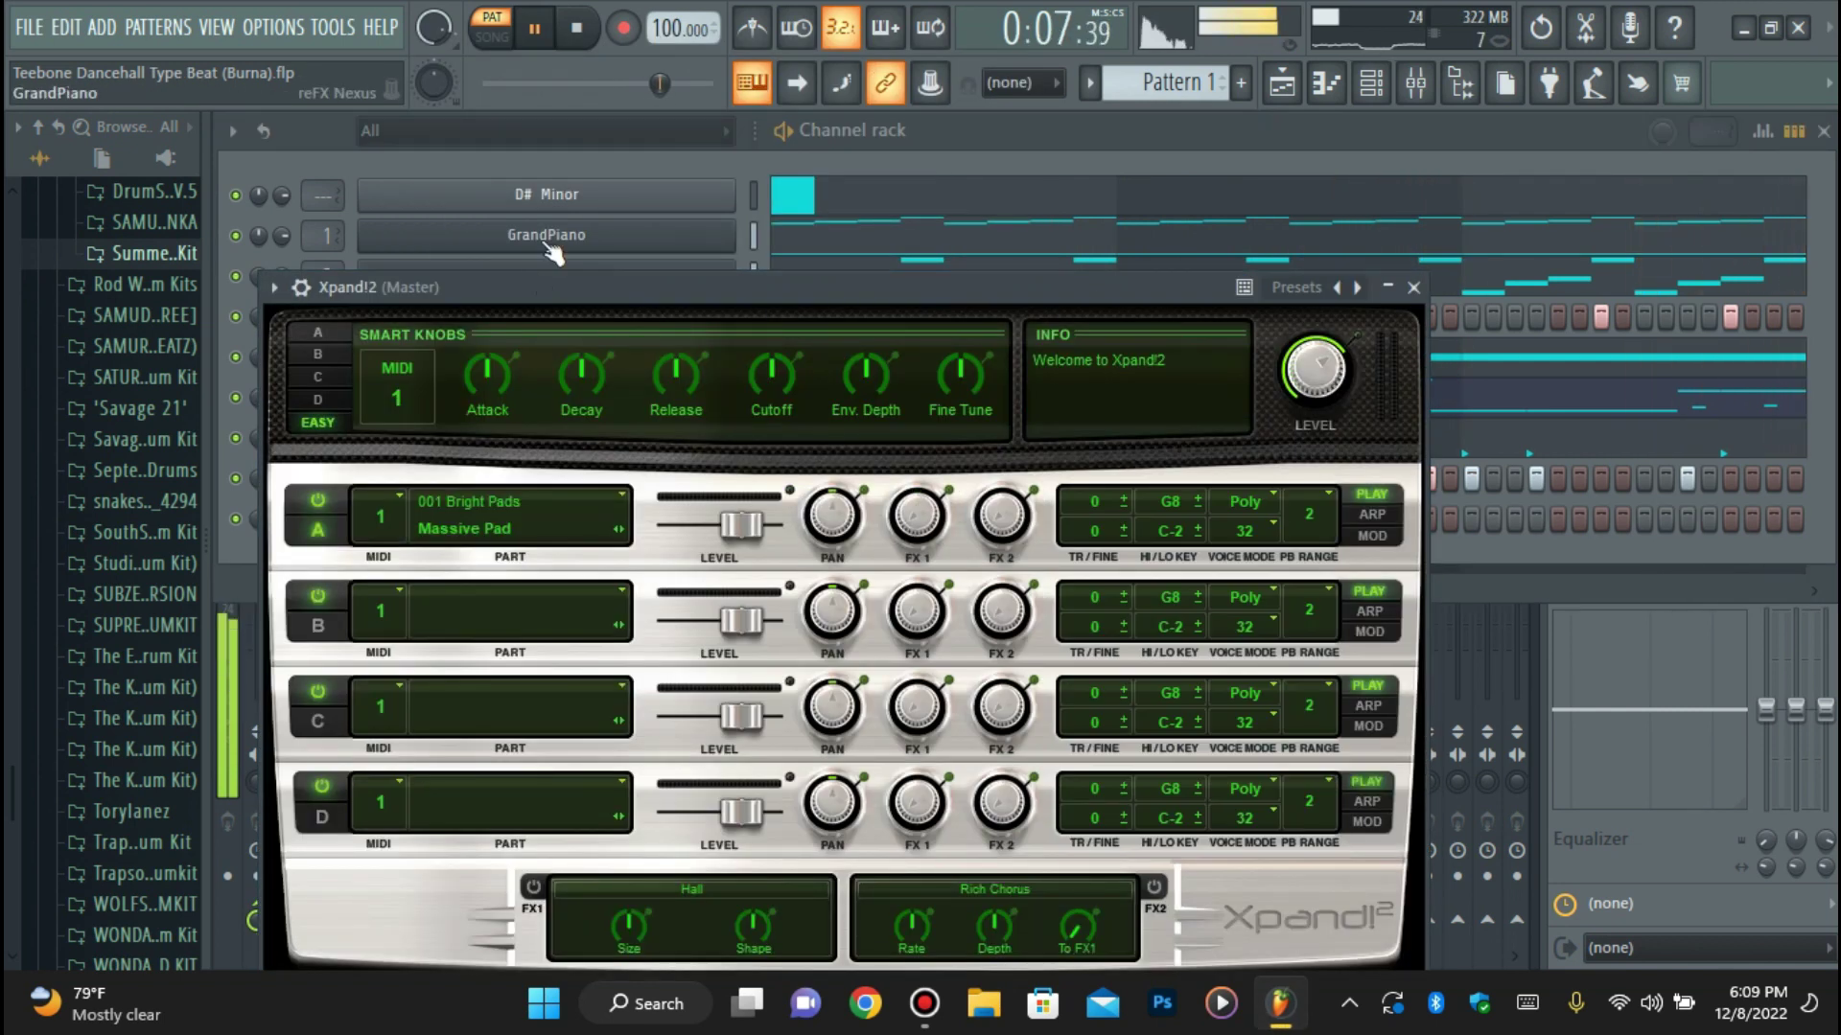
Set the Xpand!2 channel's root note to D#5 in its detailed settings and return to the channel rack.
{"action": "left_click", "coordinate": [553, 252]}
{"action": "left_click", "coordinate": [549, 242]}
{"action": "left_click", "coordinate": [427, 529]}
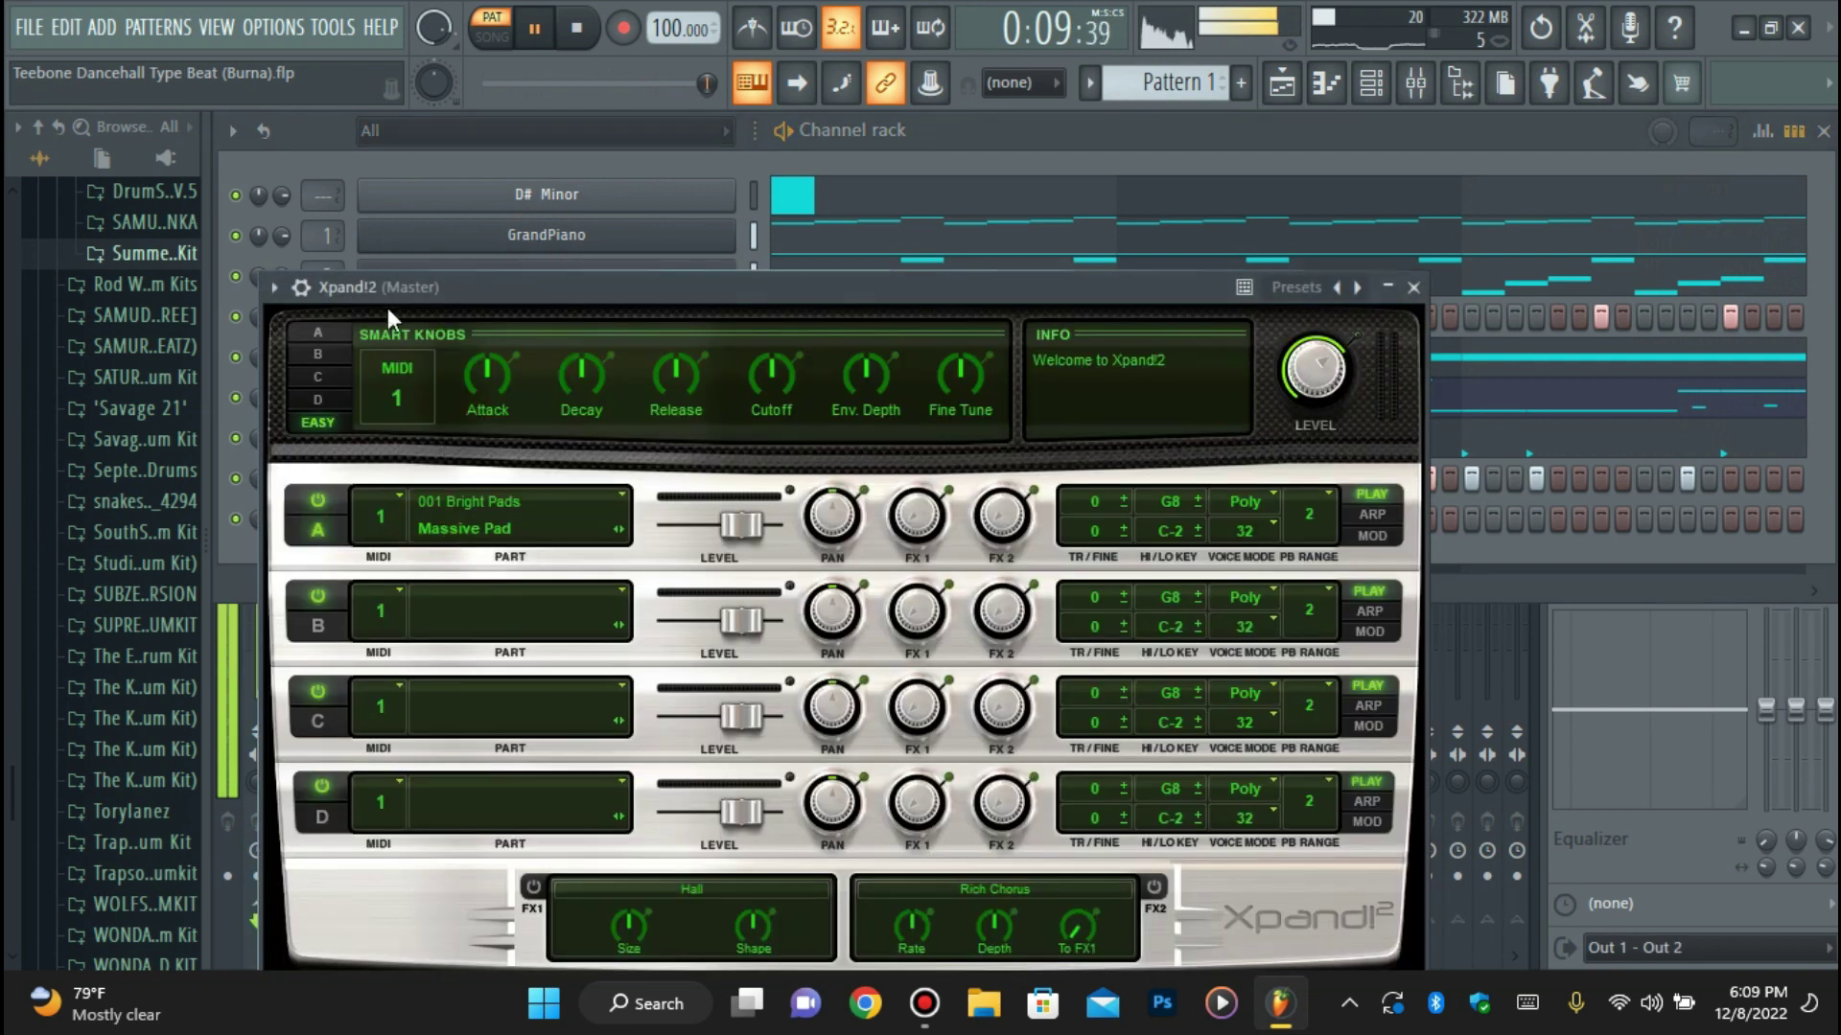
{"action": "left_click", "coordinate": [301, 290]}
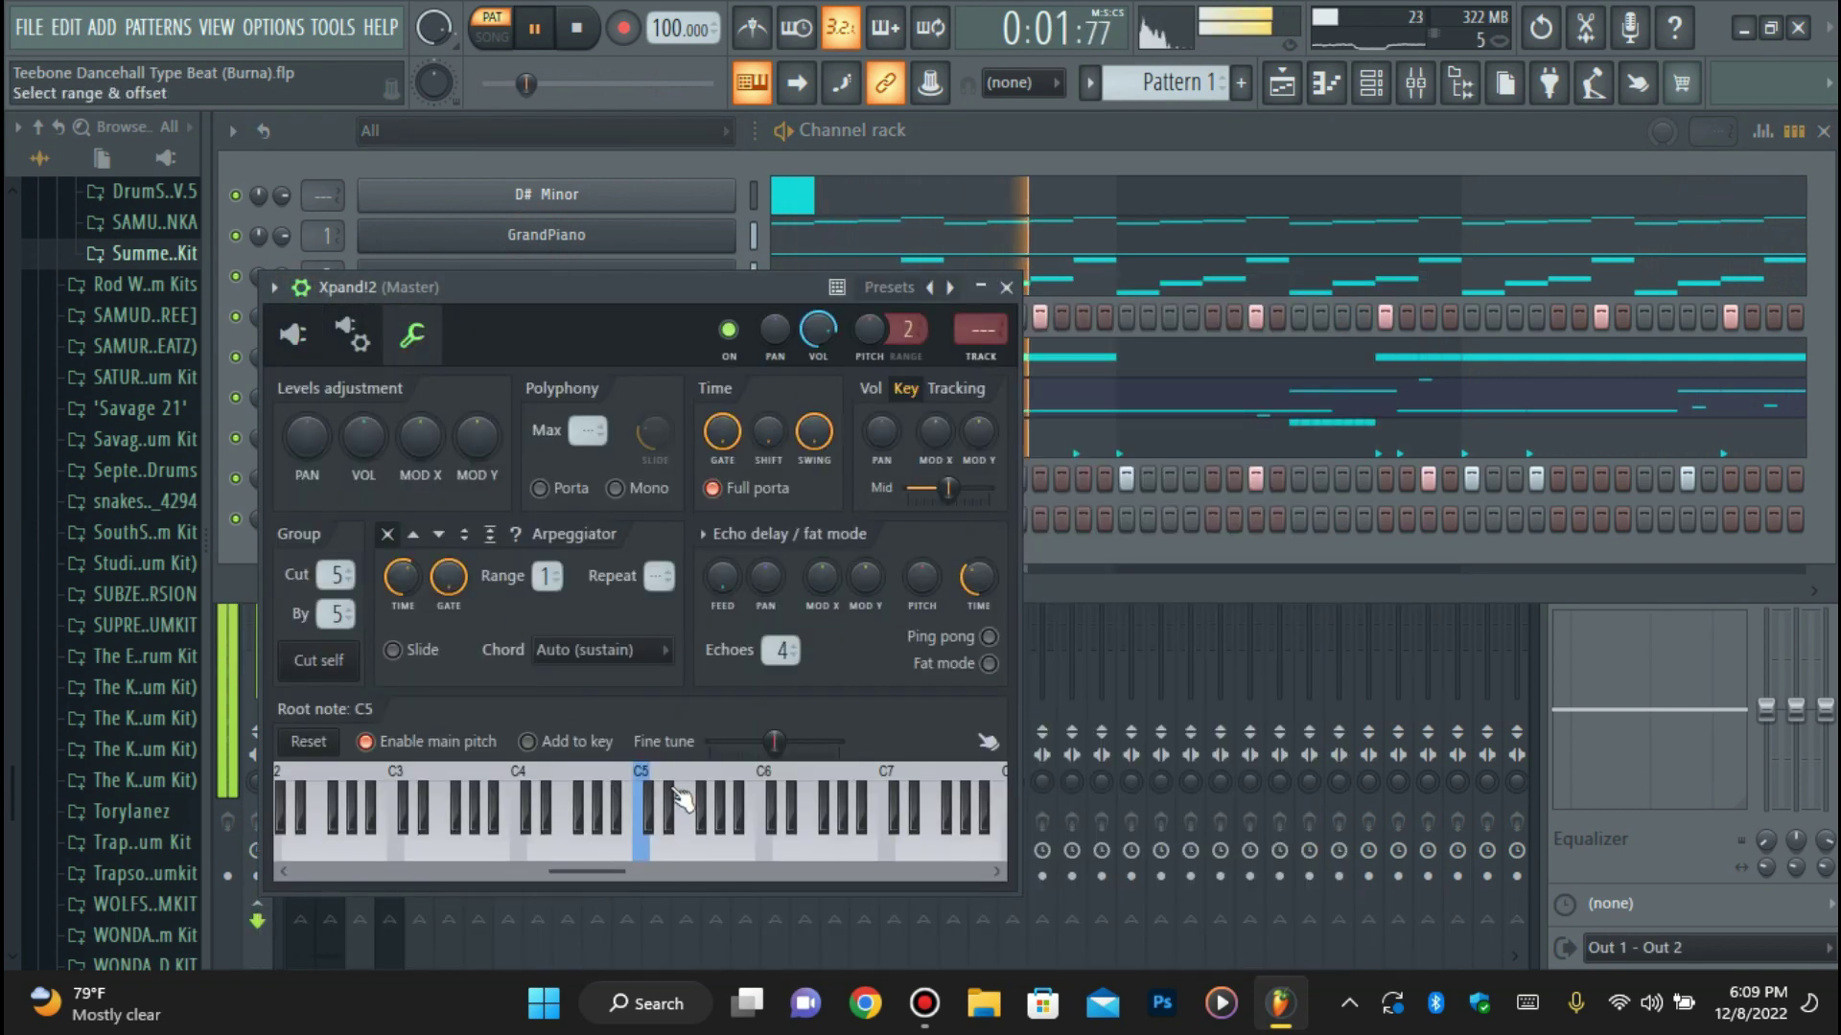
{"action": "left_click", "coordinate": [301, 287]}
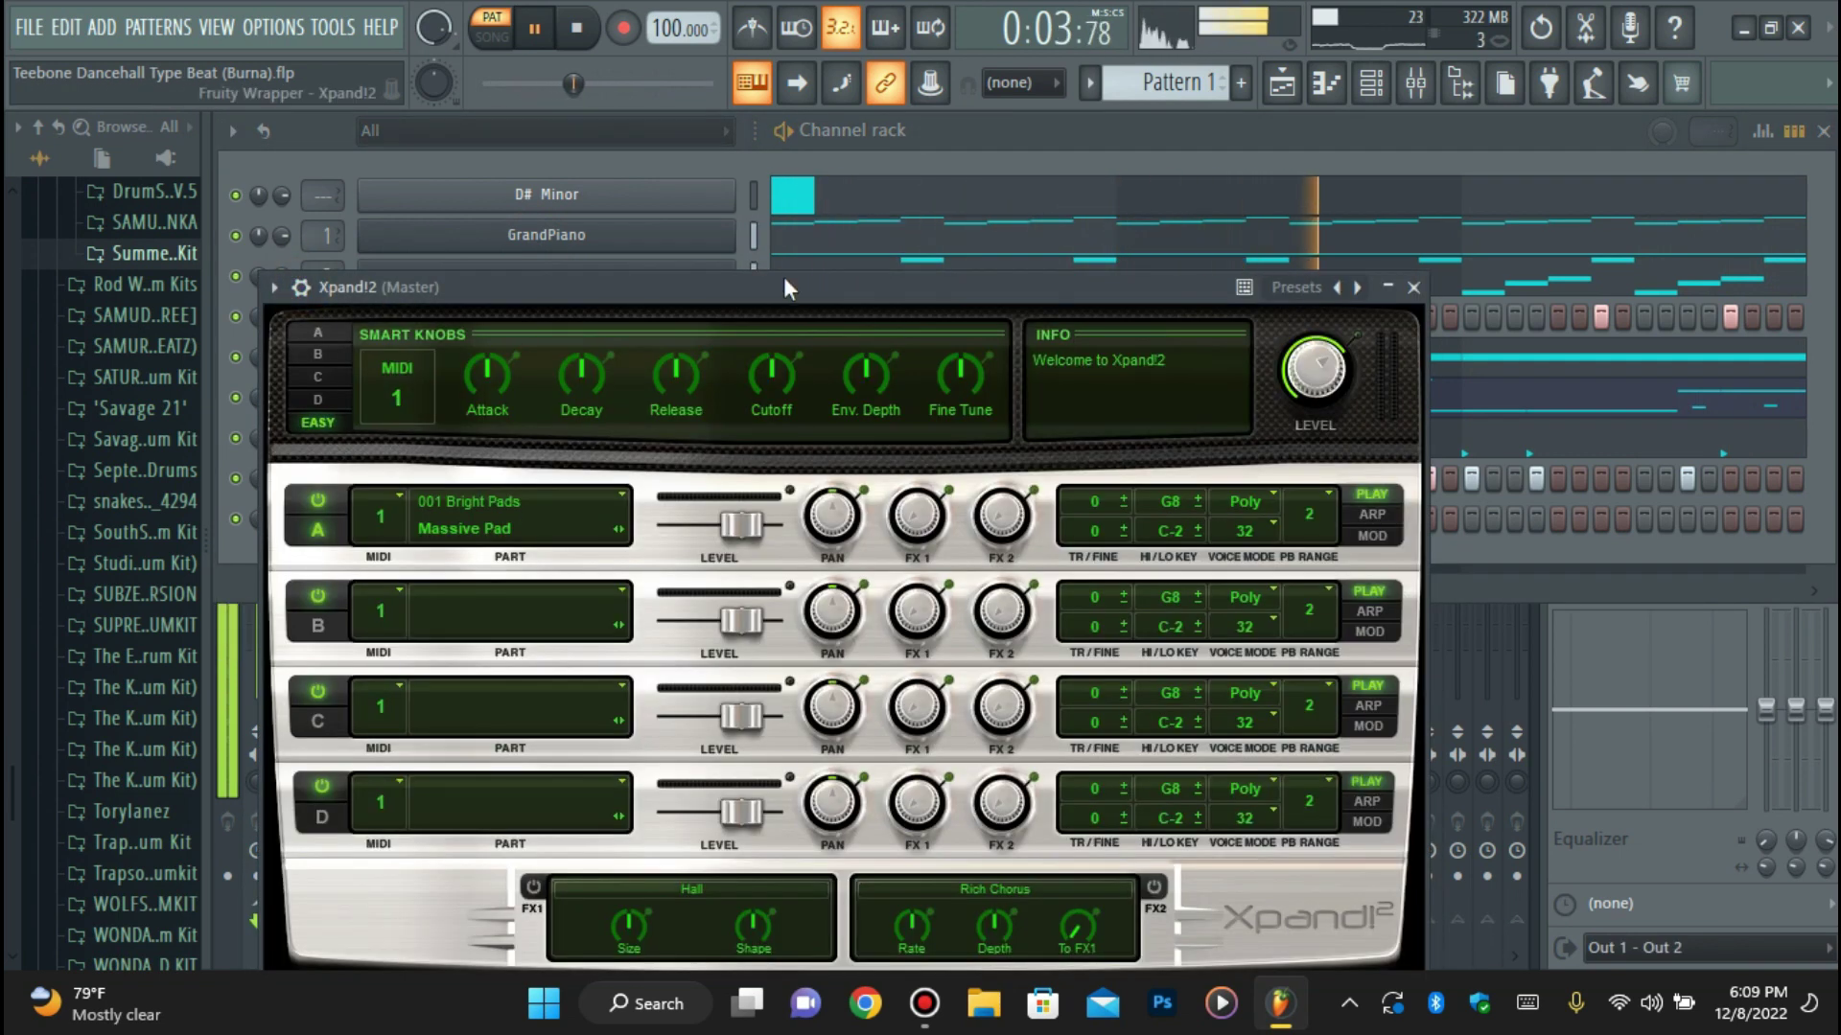
{"action": "left_click", "coordinate": [637, 233]}
{"action": "left_click", "coordinate": [602, 234]}
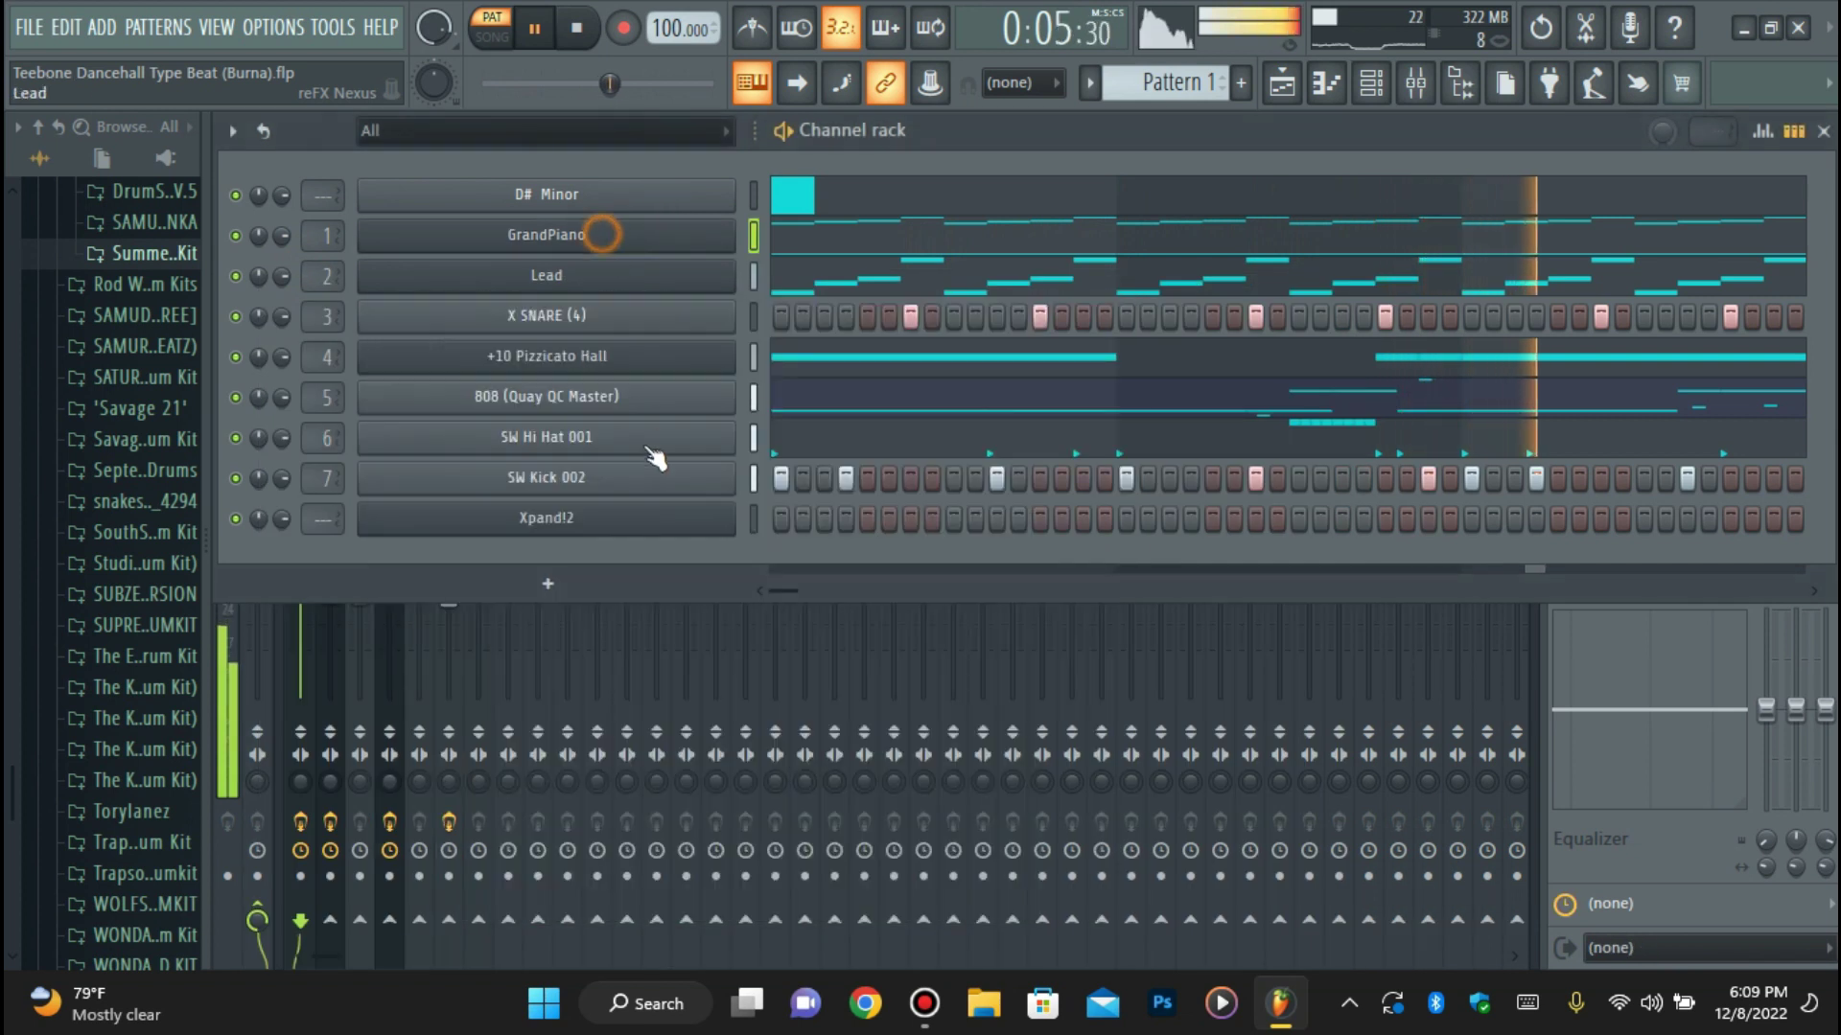
Audition the 10 Big Strings preset in Xpand!2, replace it with +27 Ancient Harp, and close the plugin.
{"action": "left_click", "coordinate": [628, 523]}
{"action": "left_click", "coordinate": [881, 919]}
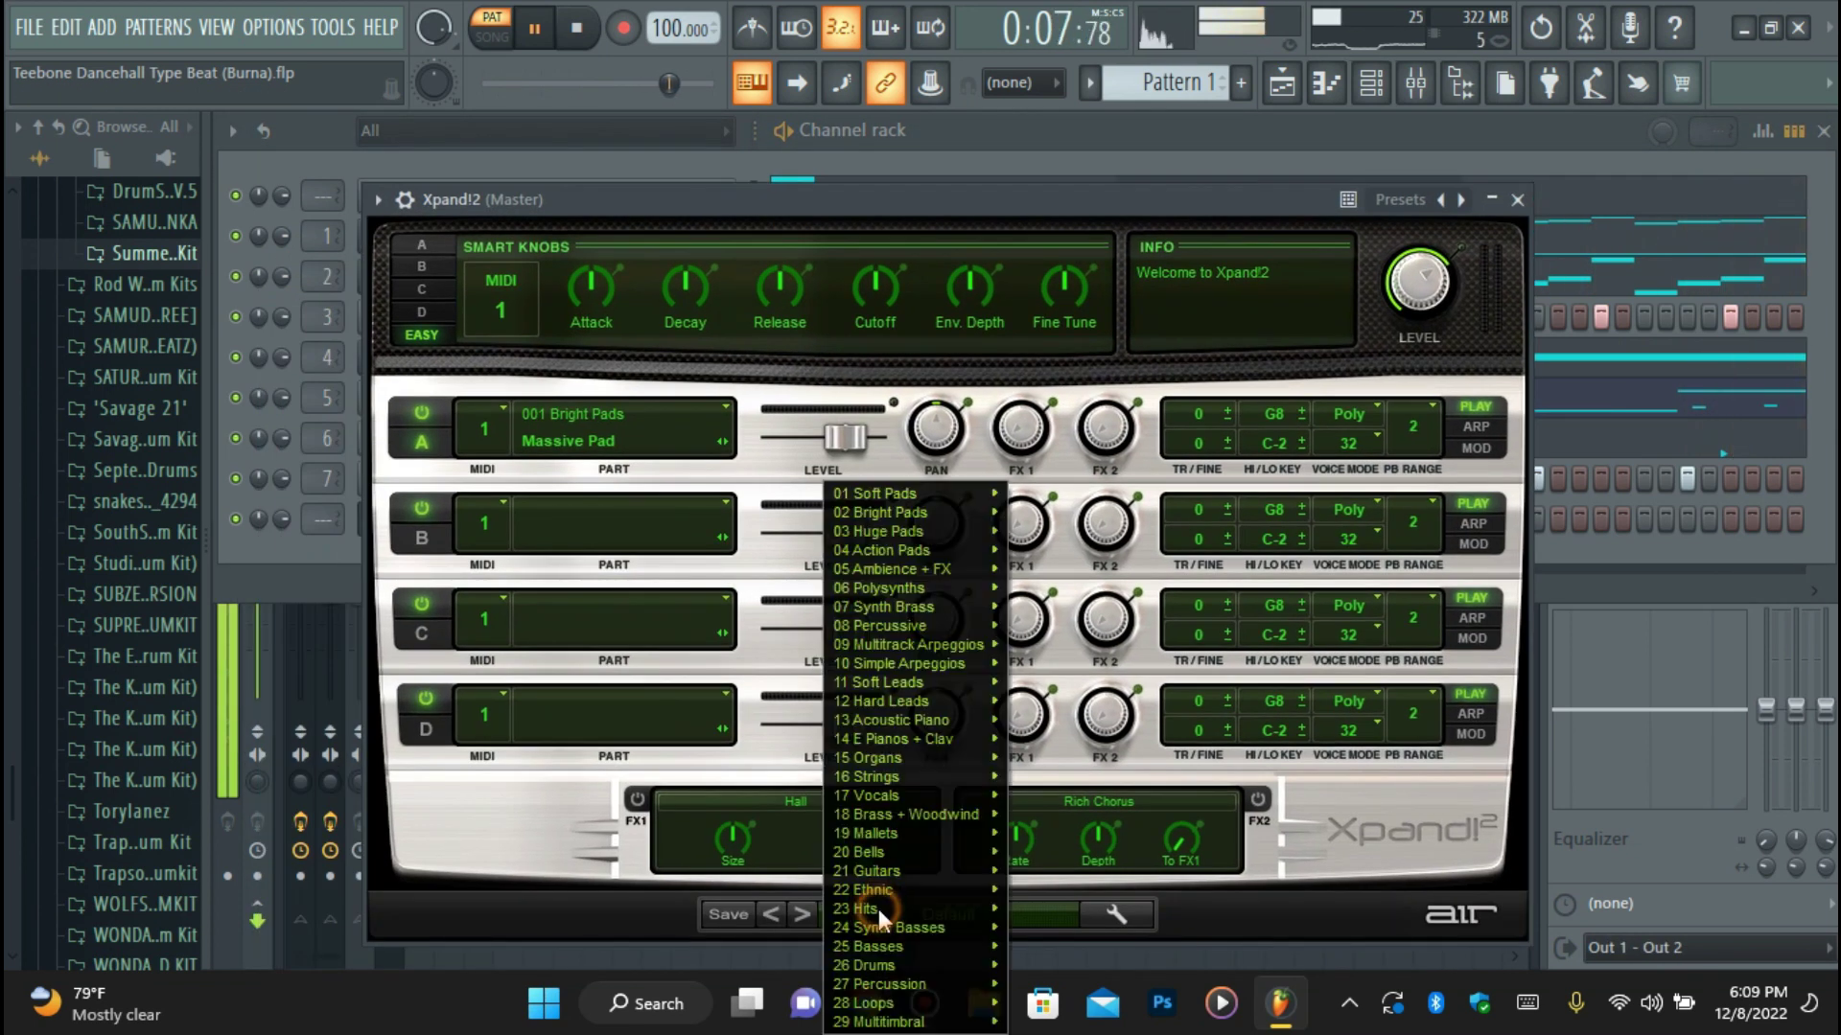
{"action": "mouse_move", "coordinate": [880, 875]}
{"action": "mouse_move", "coordinate": [868, 776]}
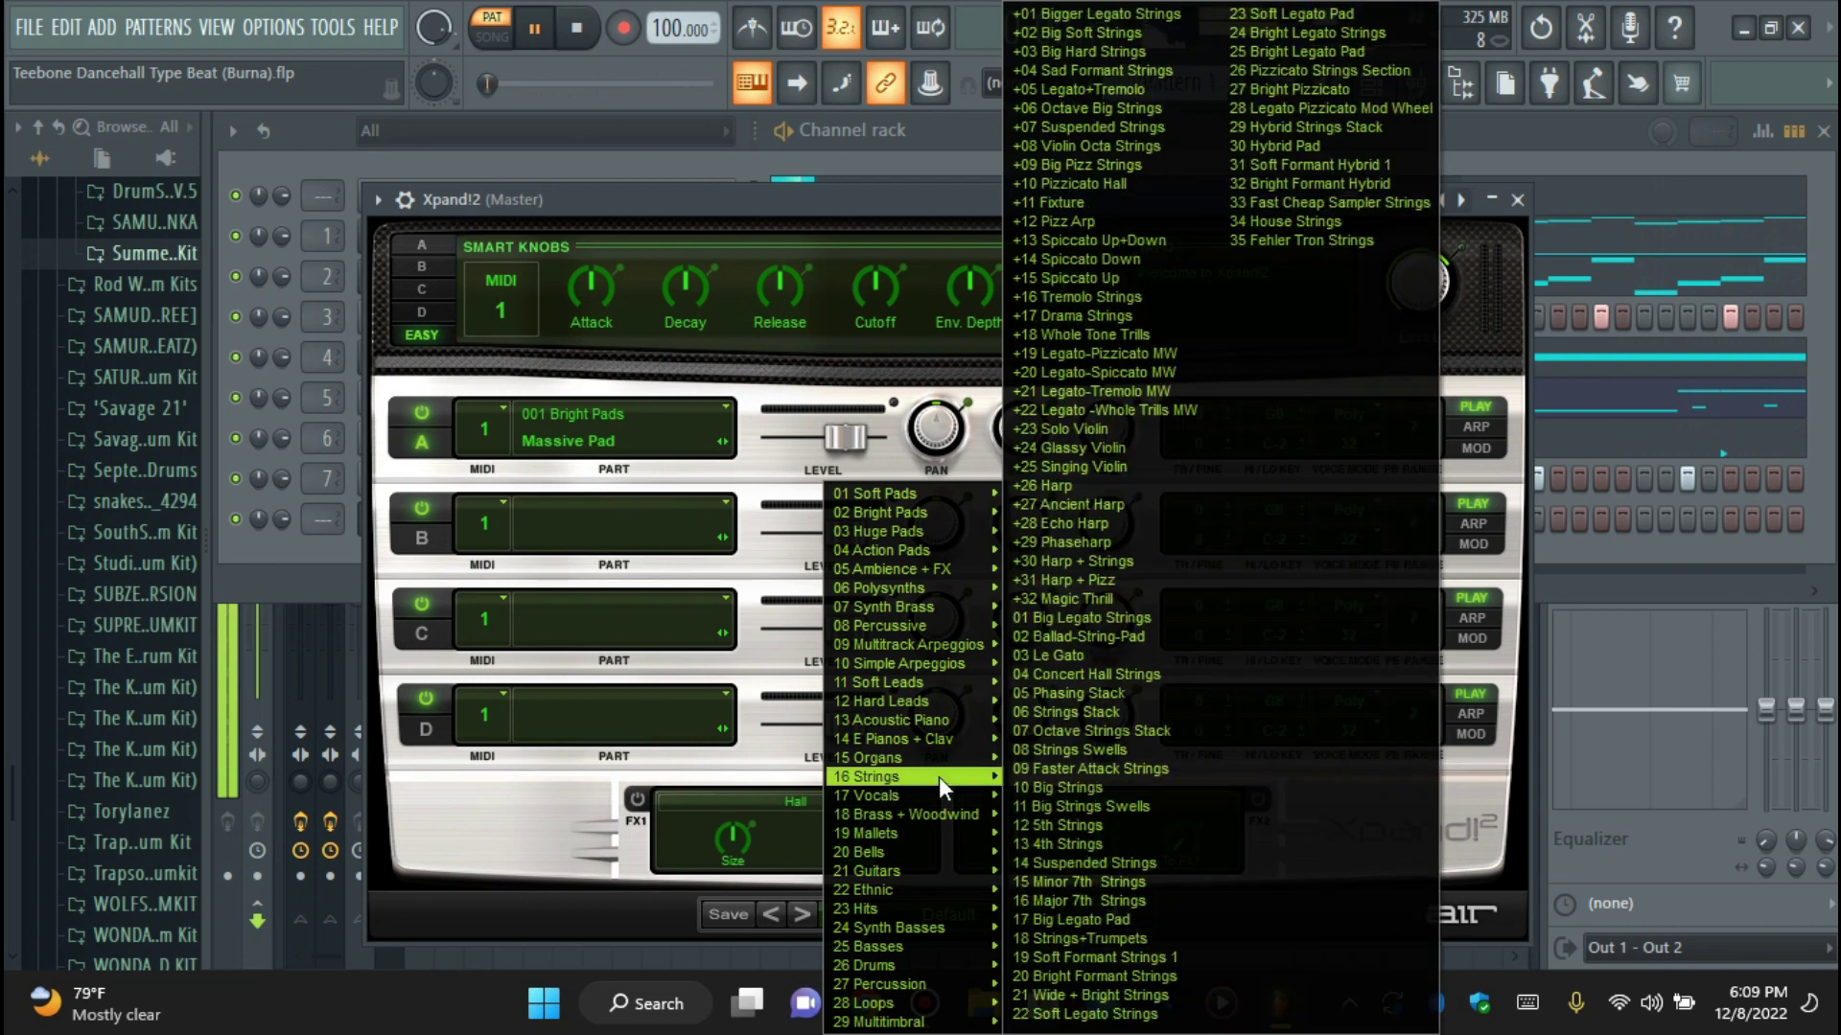
{"action": "left_click", "coordinate": [1110, 798]}
{"action": "left_click", "coordinate": [884, 935]}
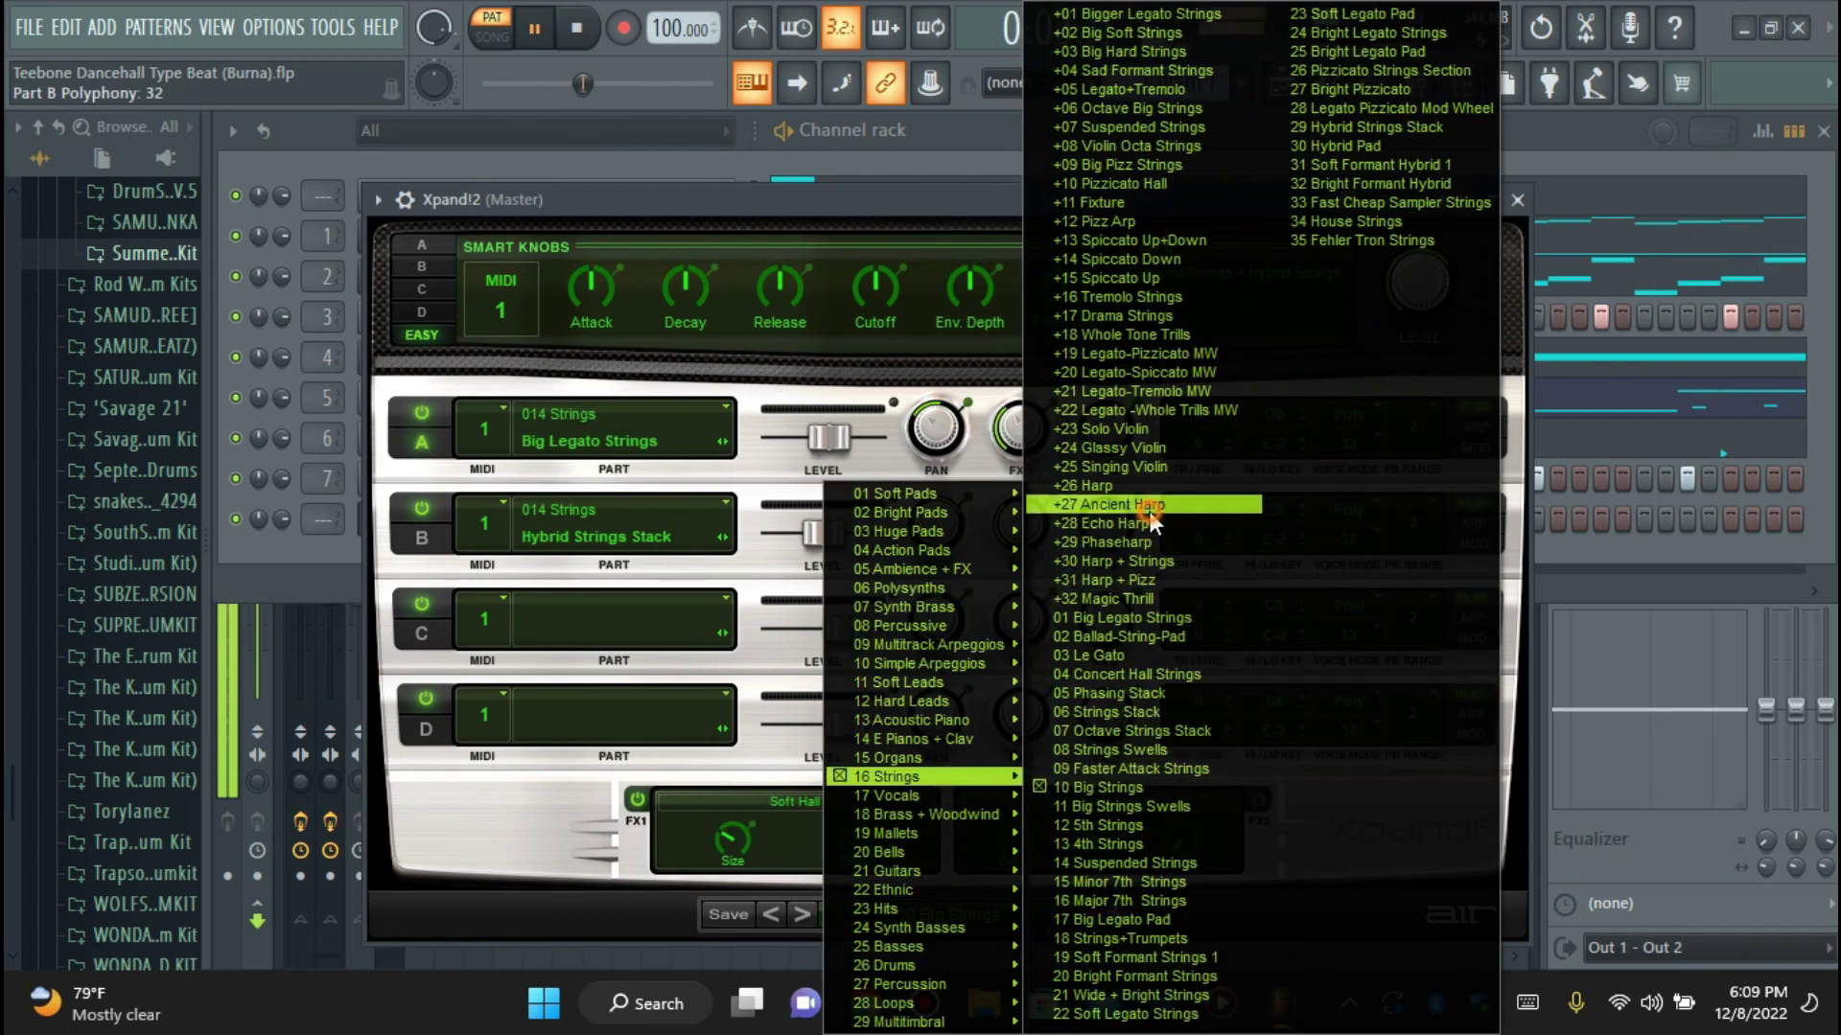
{"action": "left_click", "coordinate": [1147, 505]}
{"action": "left_click", "coordinate": [517, 516]}
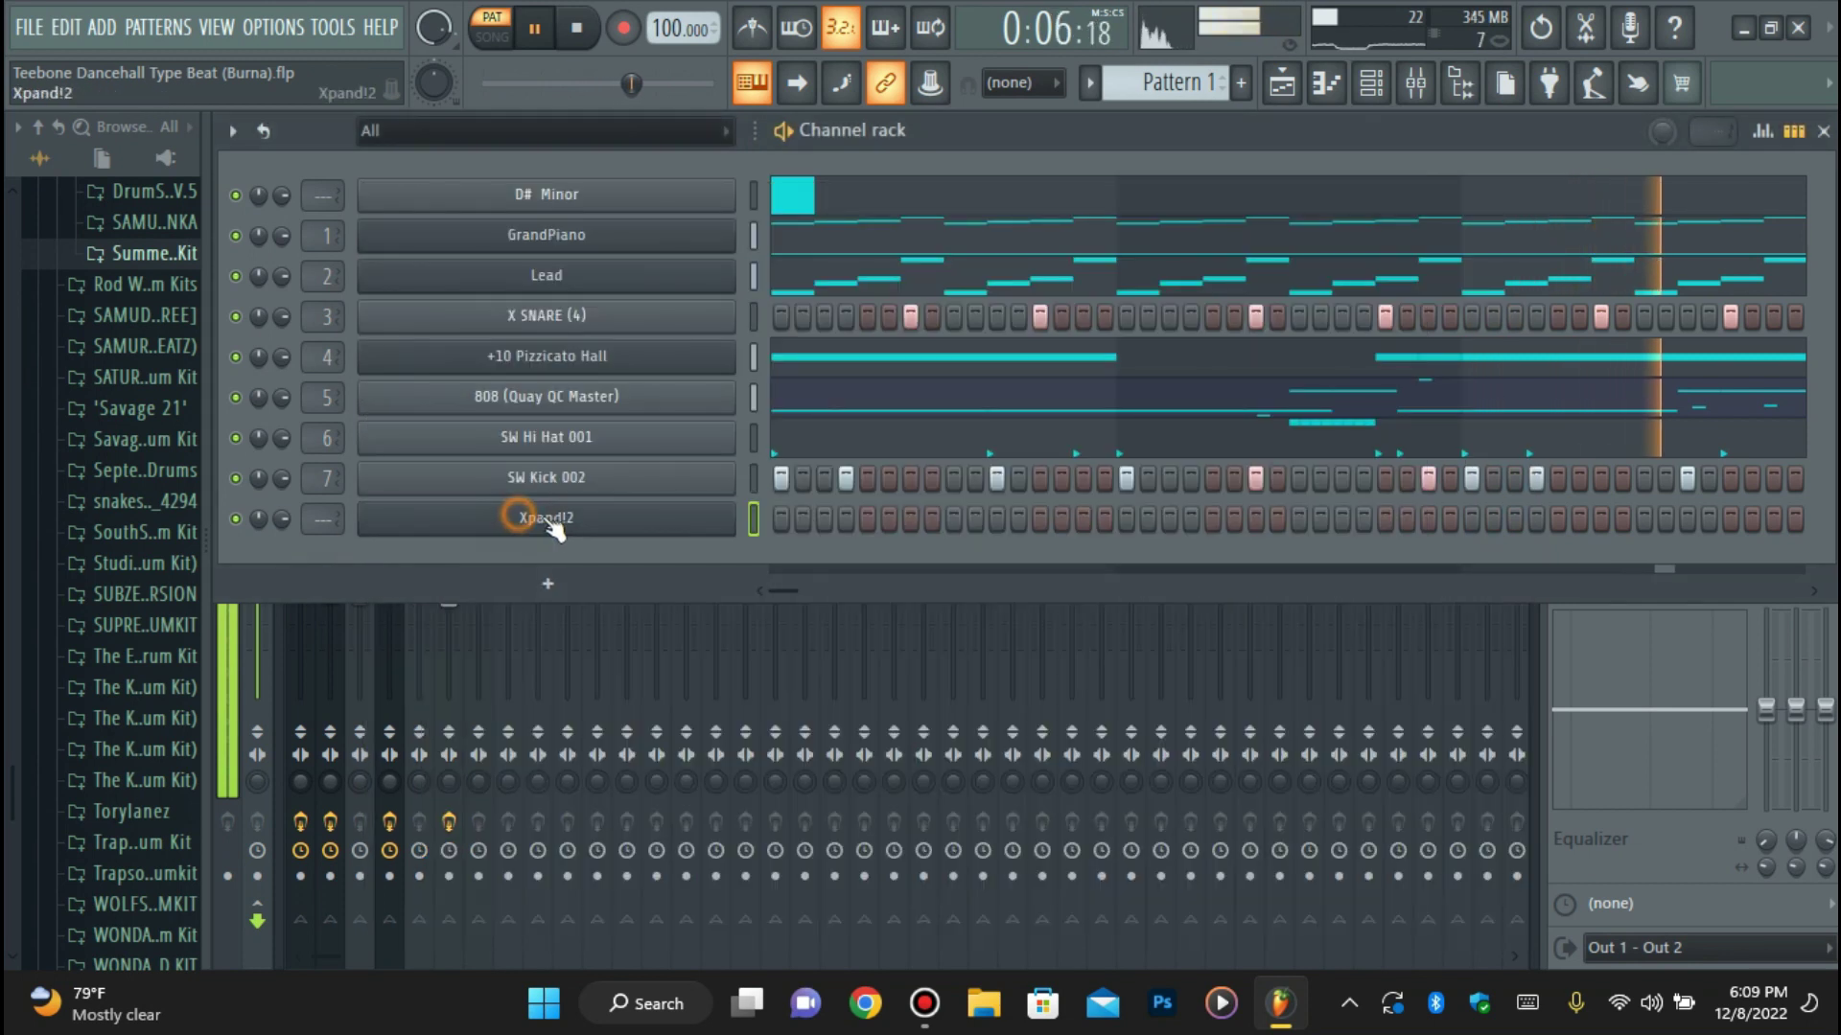
Copy the GrandPiano notes into the Xpand!2 channel.
{"action": "right_click", "coordinate": [608, 237]}
{"action": "left_click", "coordinate": [692, 520]}
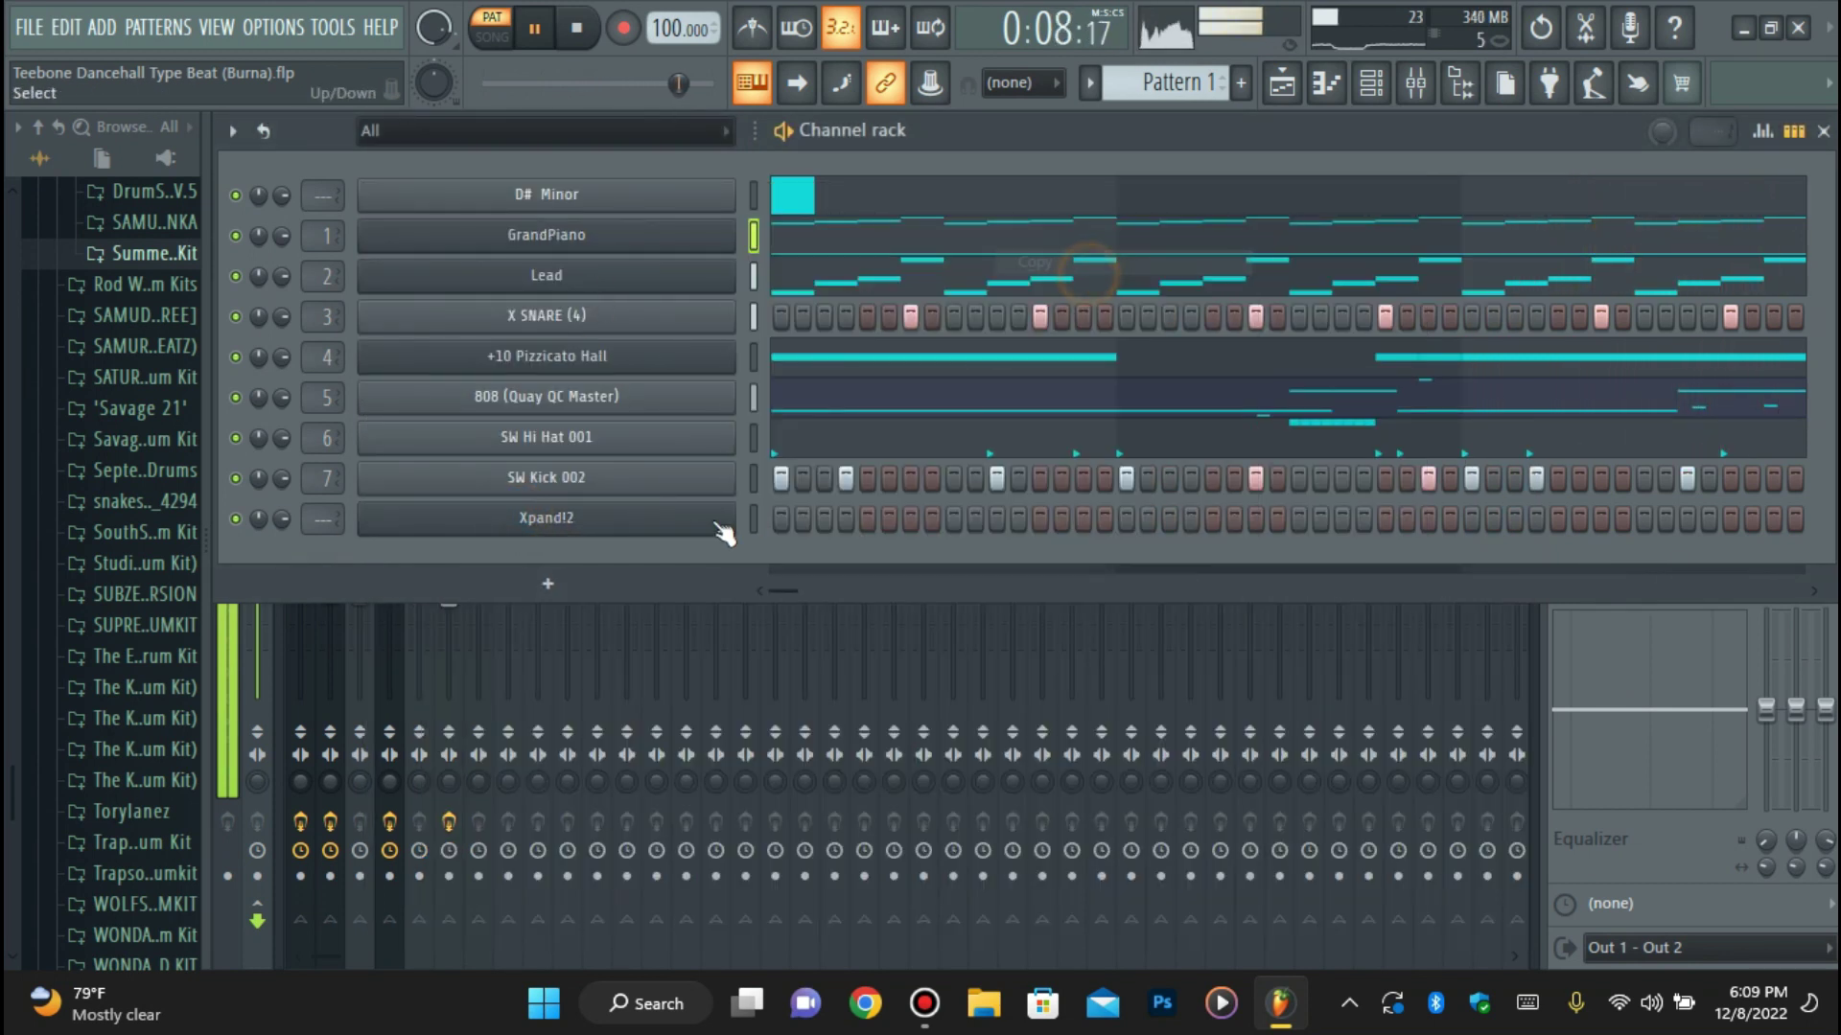
{"action": "right_click", "coordinate": [692, 520]}
{"action": "left_click", "coordinate": [1044, 576]}
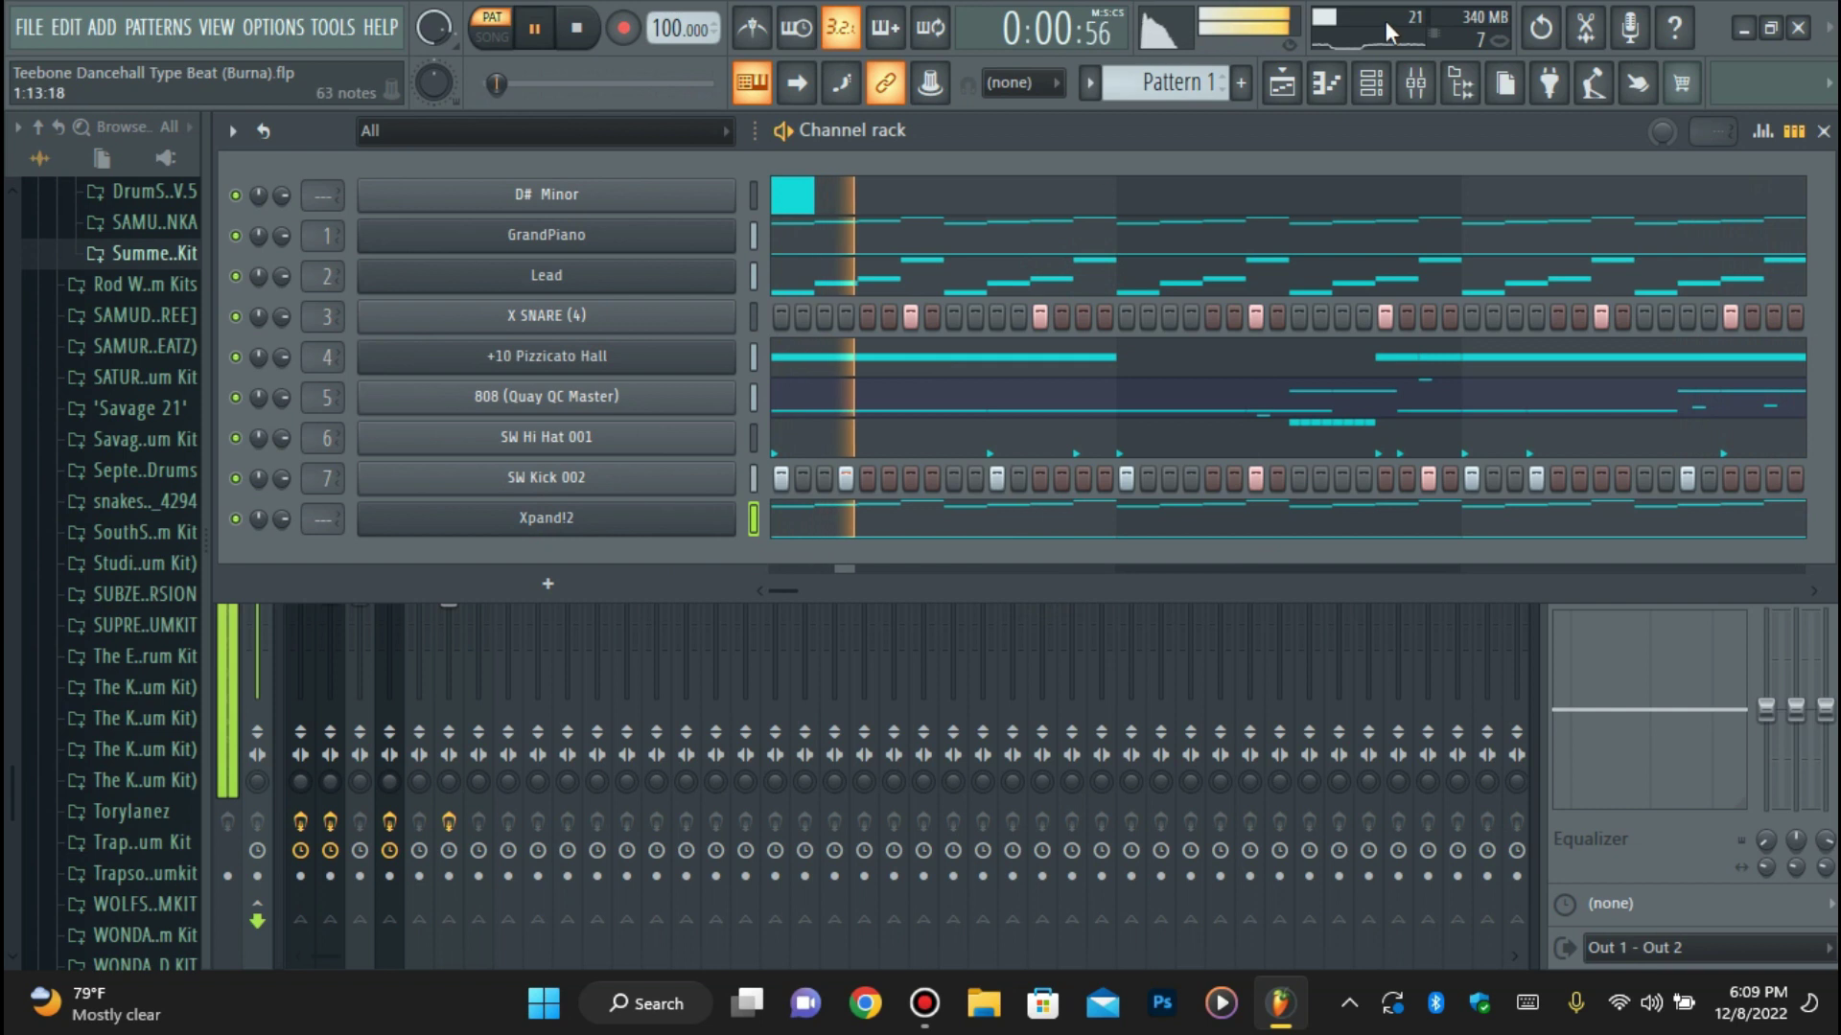
Delete the sustained F2 bass notes from the part pasted into the Xpand!2 piano roll.
{"action": "left_click", "coordinate": [1326, 96]}
{"action": "scroll", "coordinate": [739, 699], "scroll_direction": "down", "scroll_amount": 3}
{"action": "right_click", "coordinate": [595, 686]}
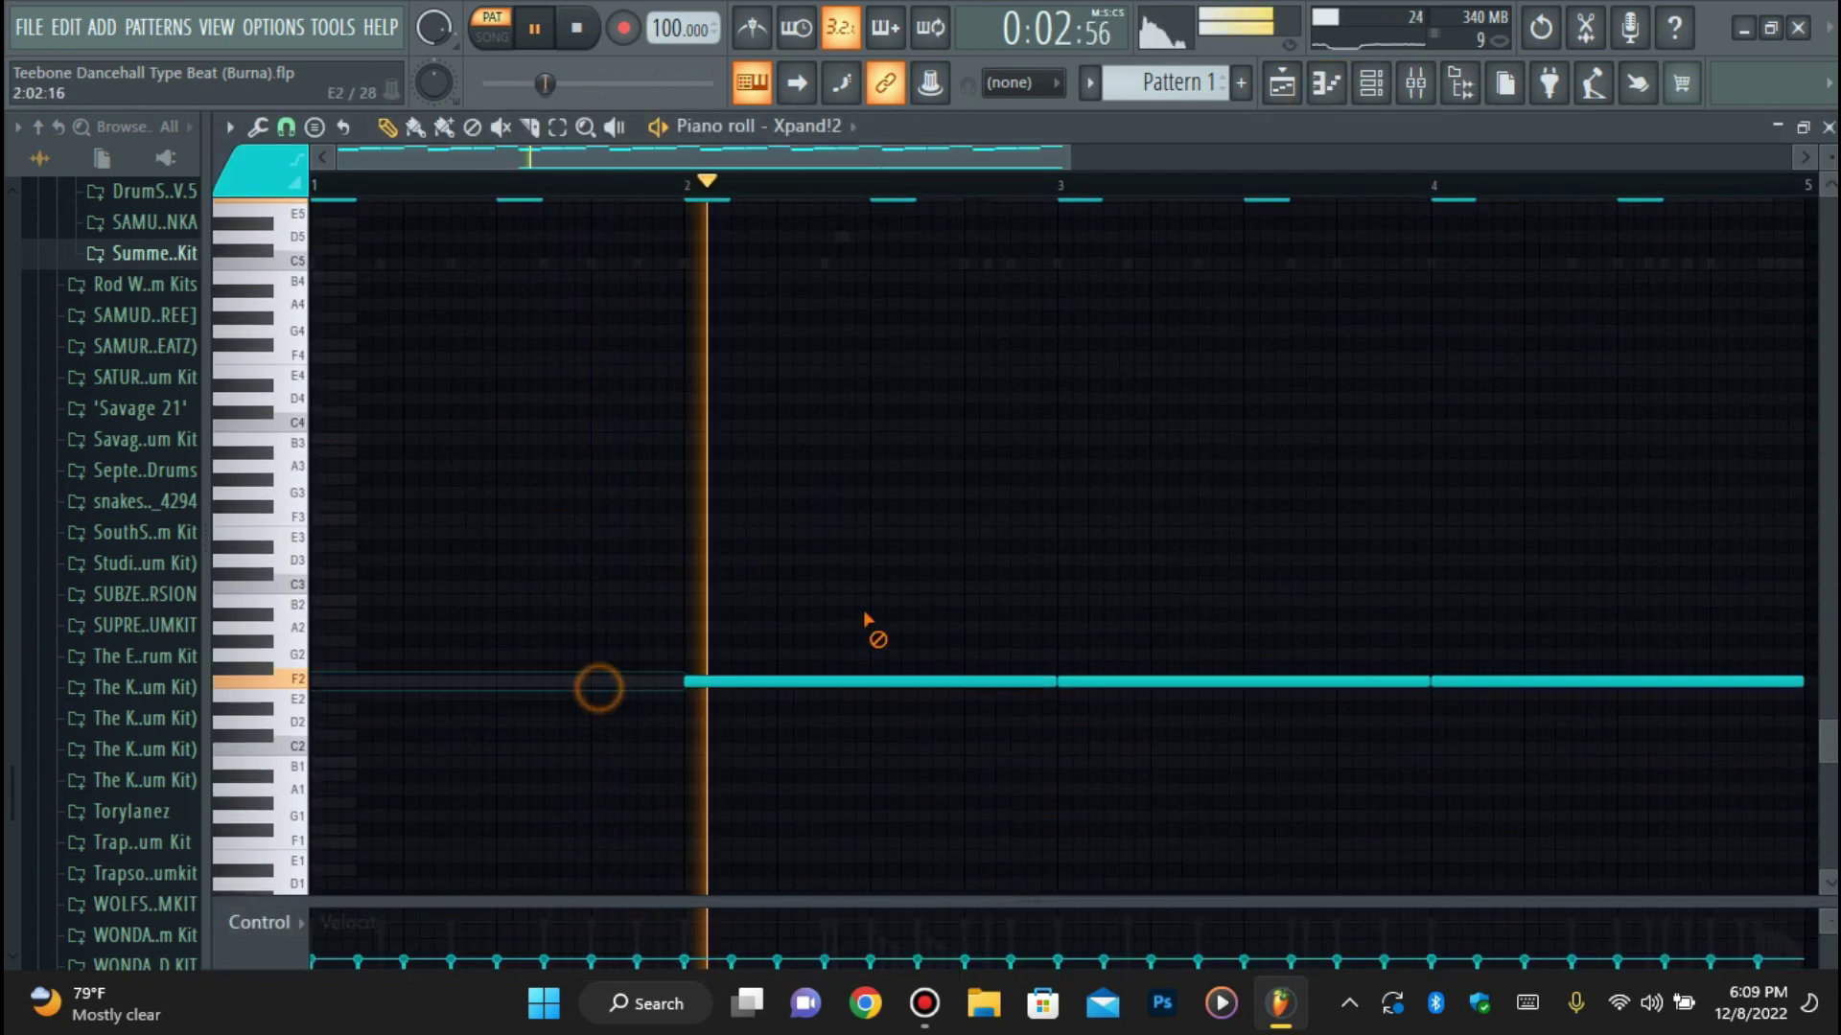
{"action": "right_click", "coordinate": [1648, 682]}
{"action": "scroll", "coordinate": [1647, 682], "scroll_direction": "up", "scroll_amount": 5}
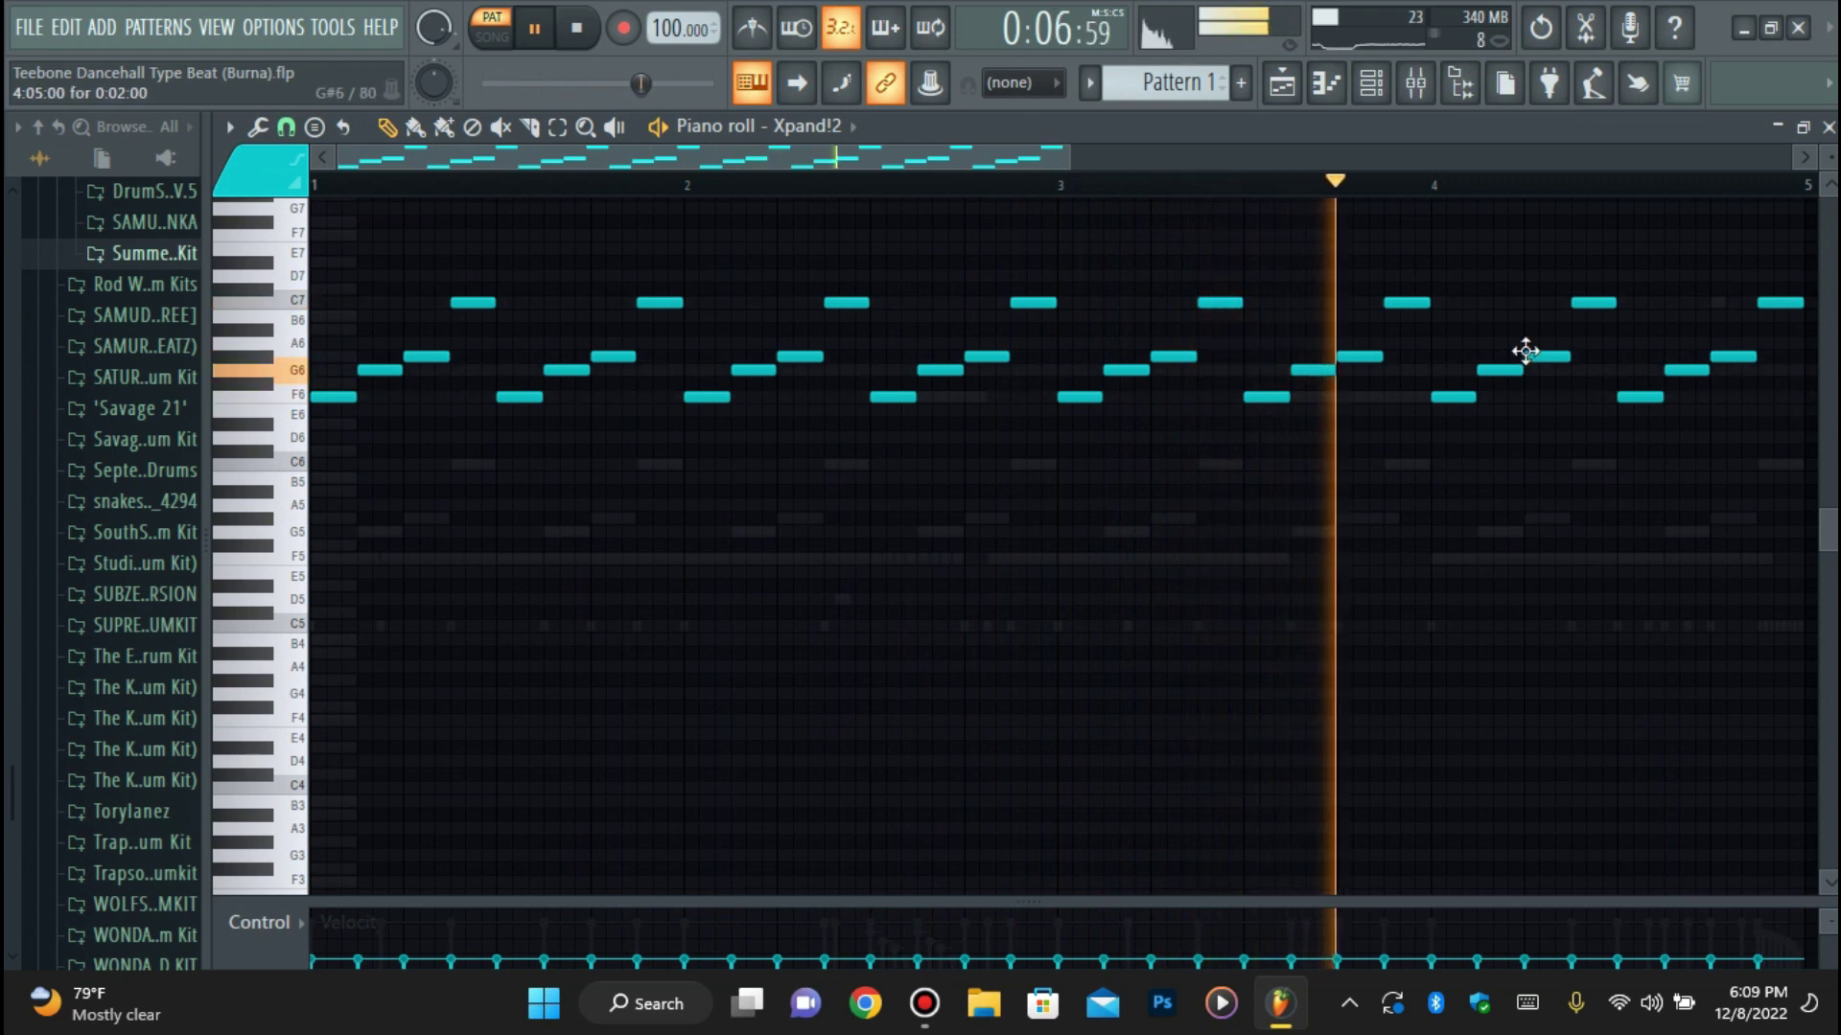
{"action": "left_click", "coordinate": [1370, 83]}
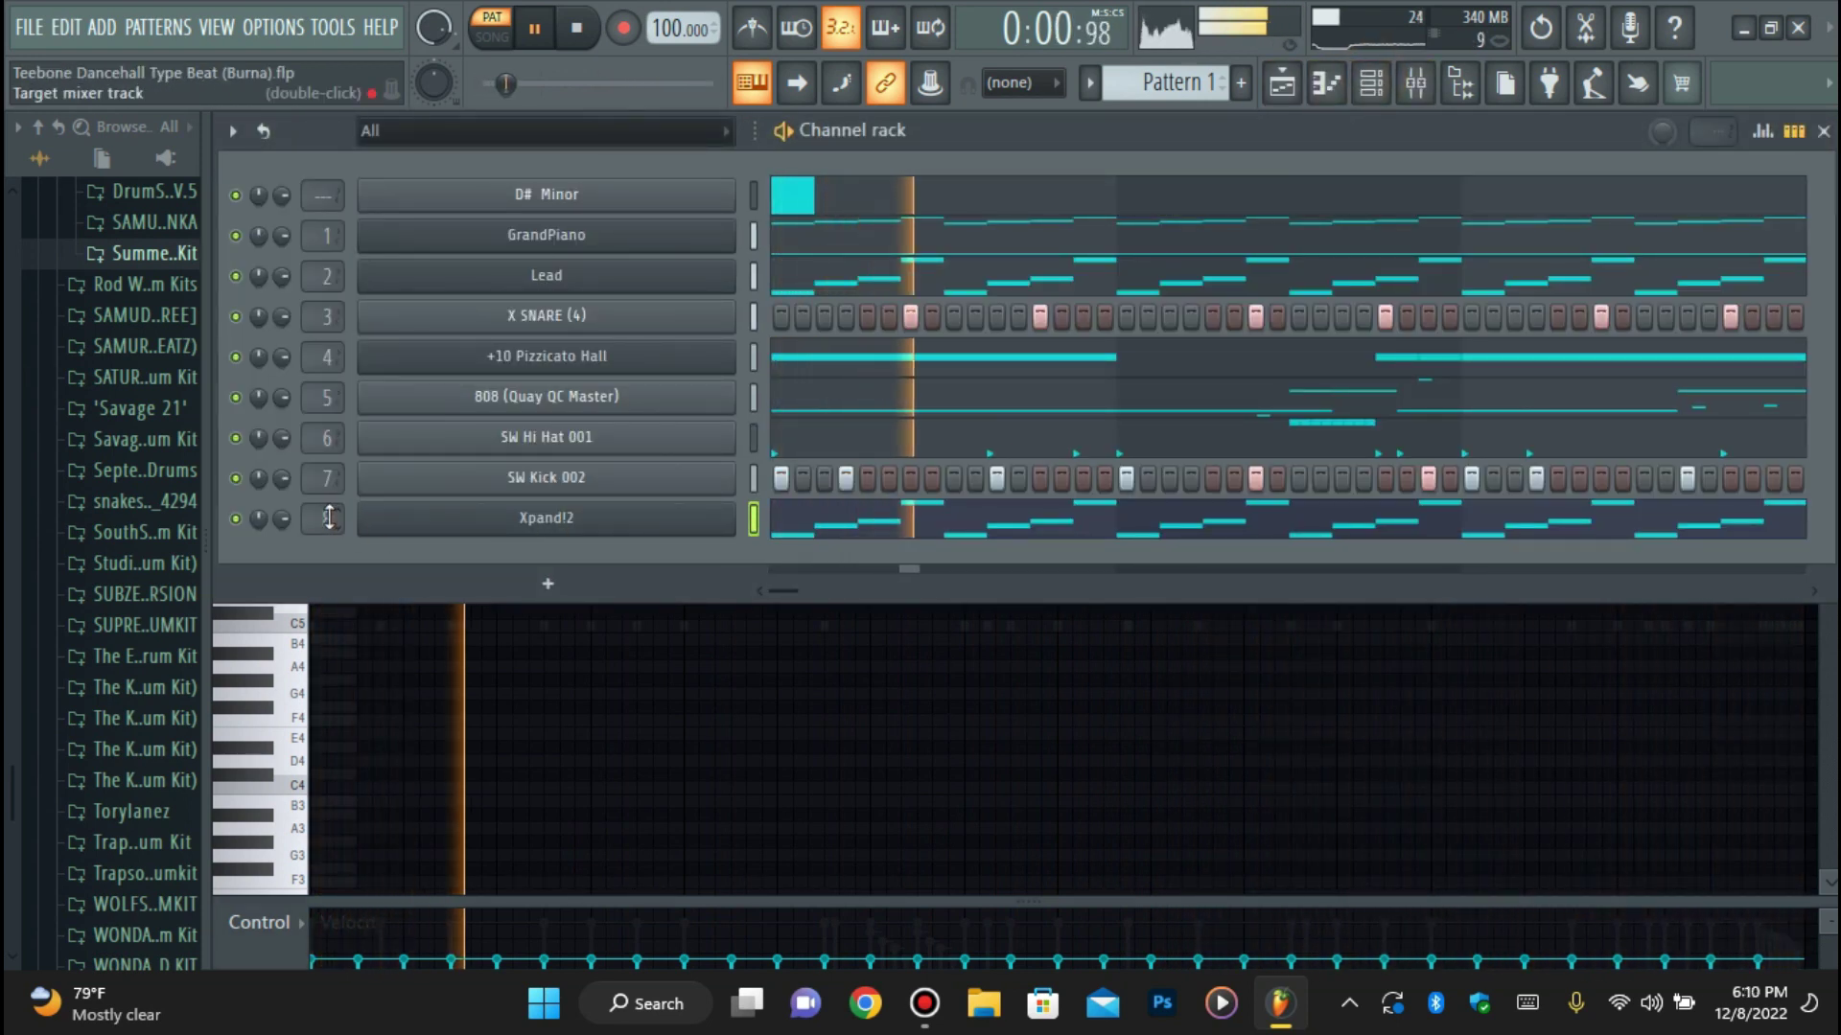
Isolate the Xpand!2 and GrandPiano channels and route Xpand!2 to mixer track 8.
{"action": "right_click", "coordinate": [328, 515]}
{"action": "left_click", "coordinate": [230, 230]}
{"action": "left_click", "coordinate": [518, 519]}
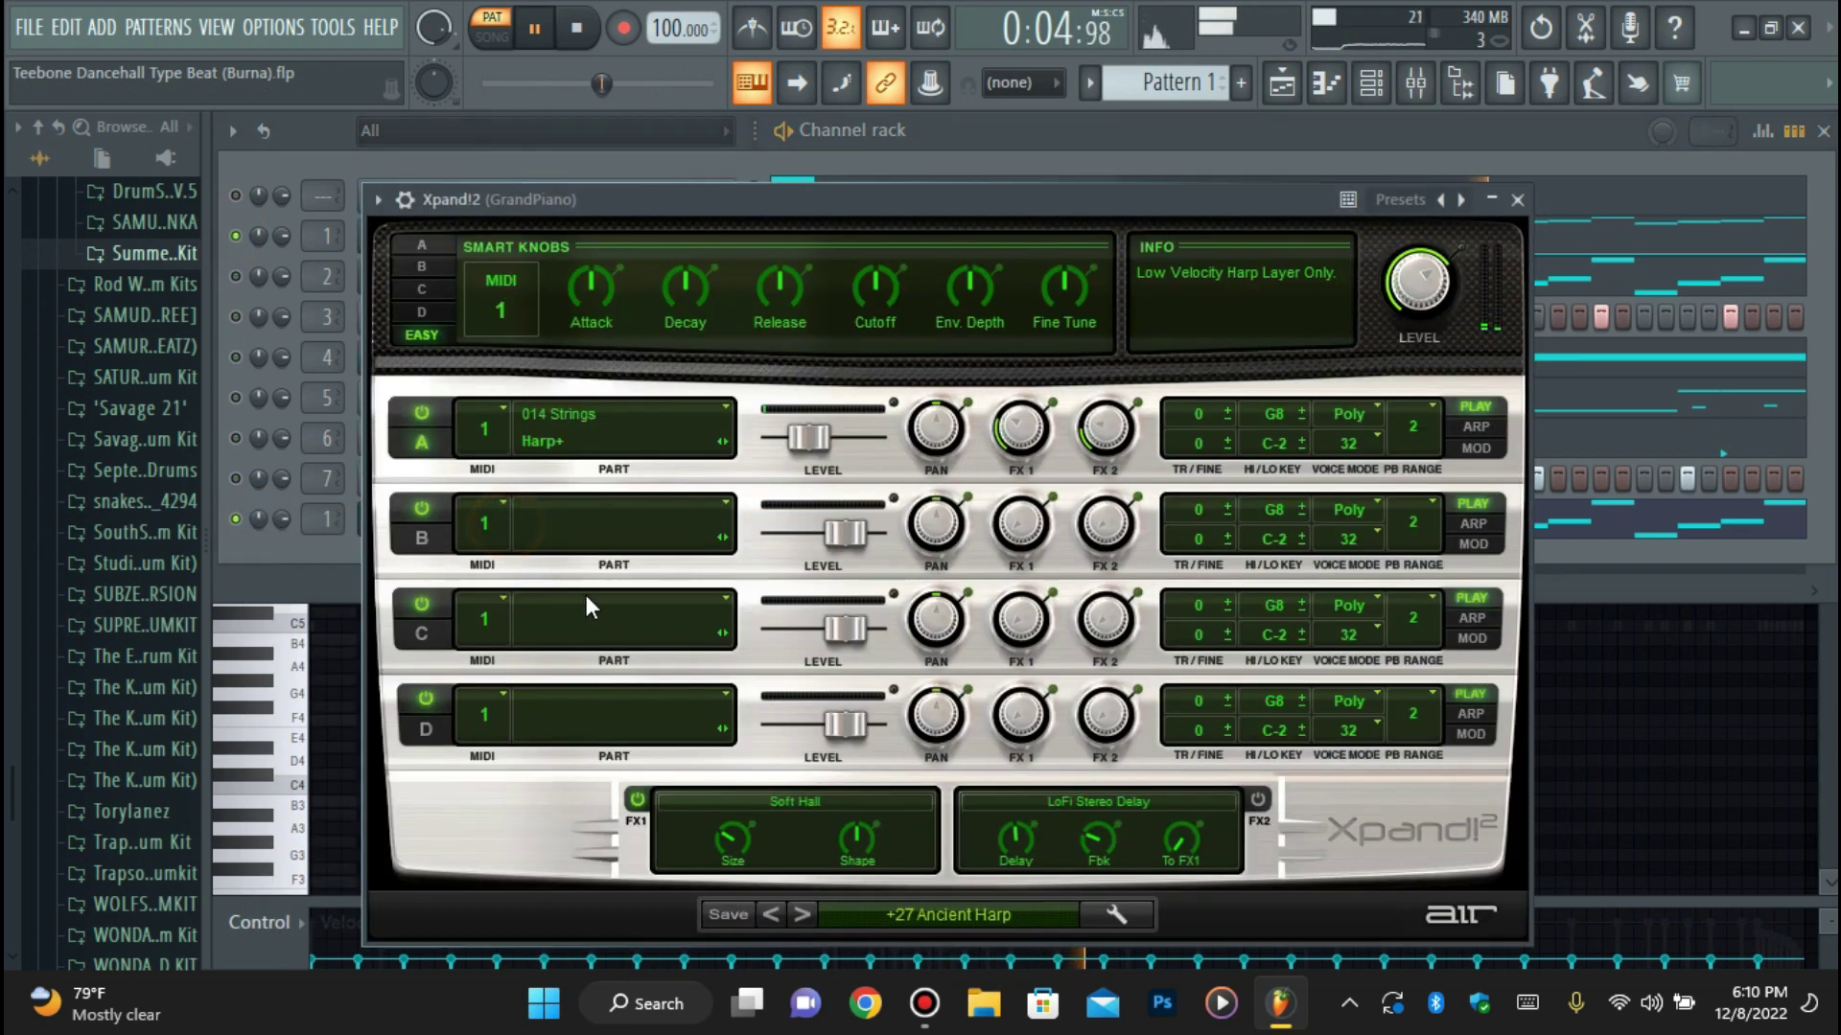
{"action": "left_click", "coordinate": [405, 202]}
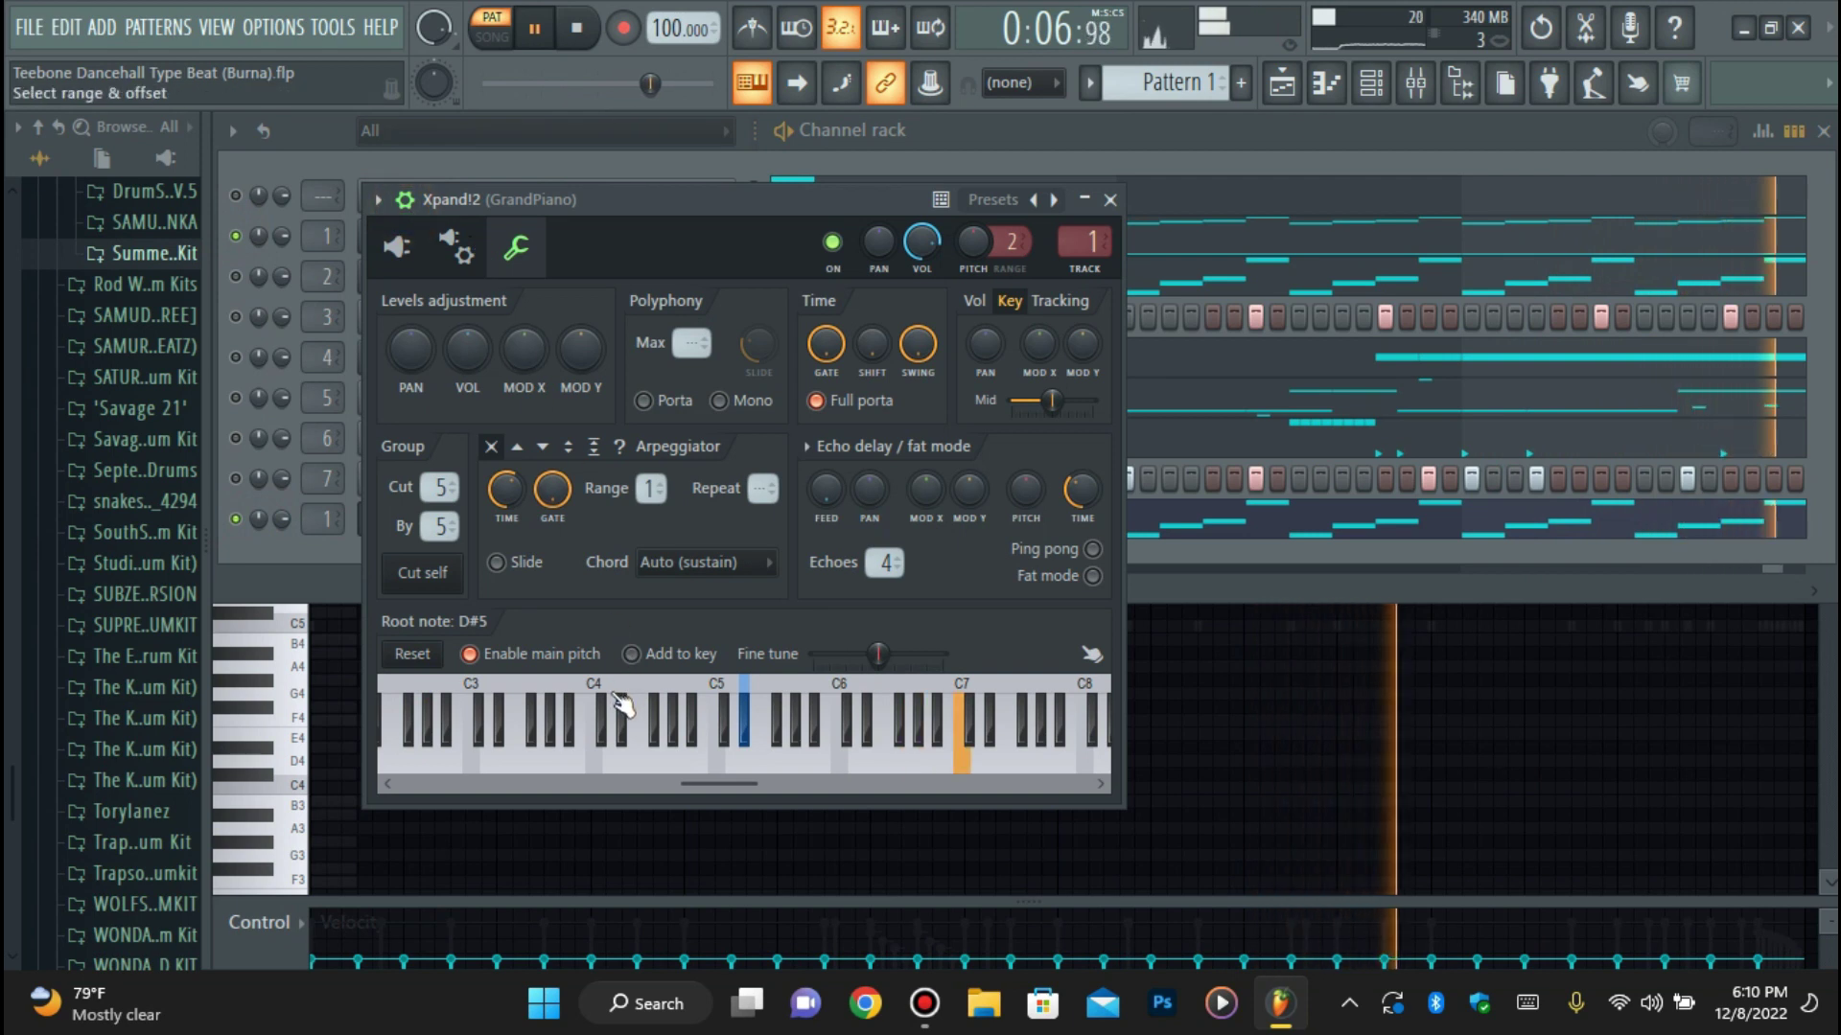
{"action": "key", "text": "Escape"}
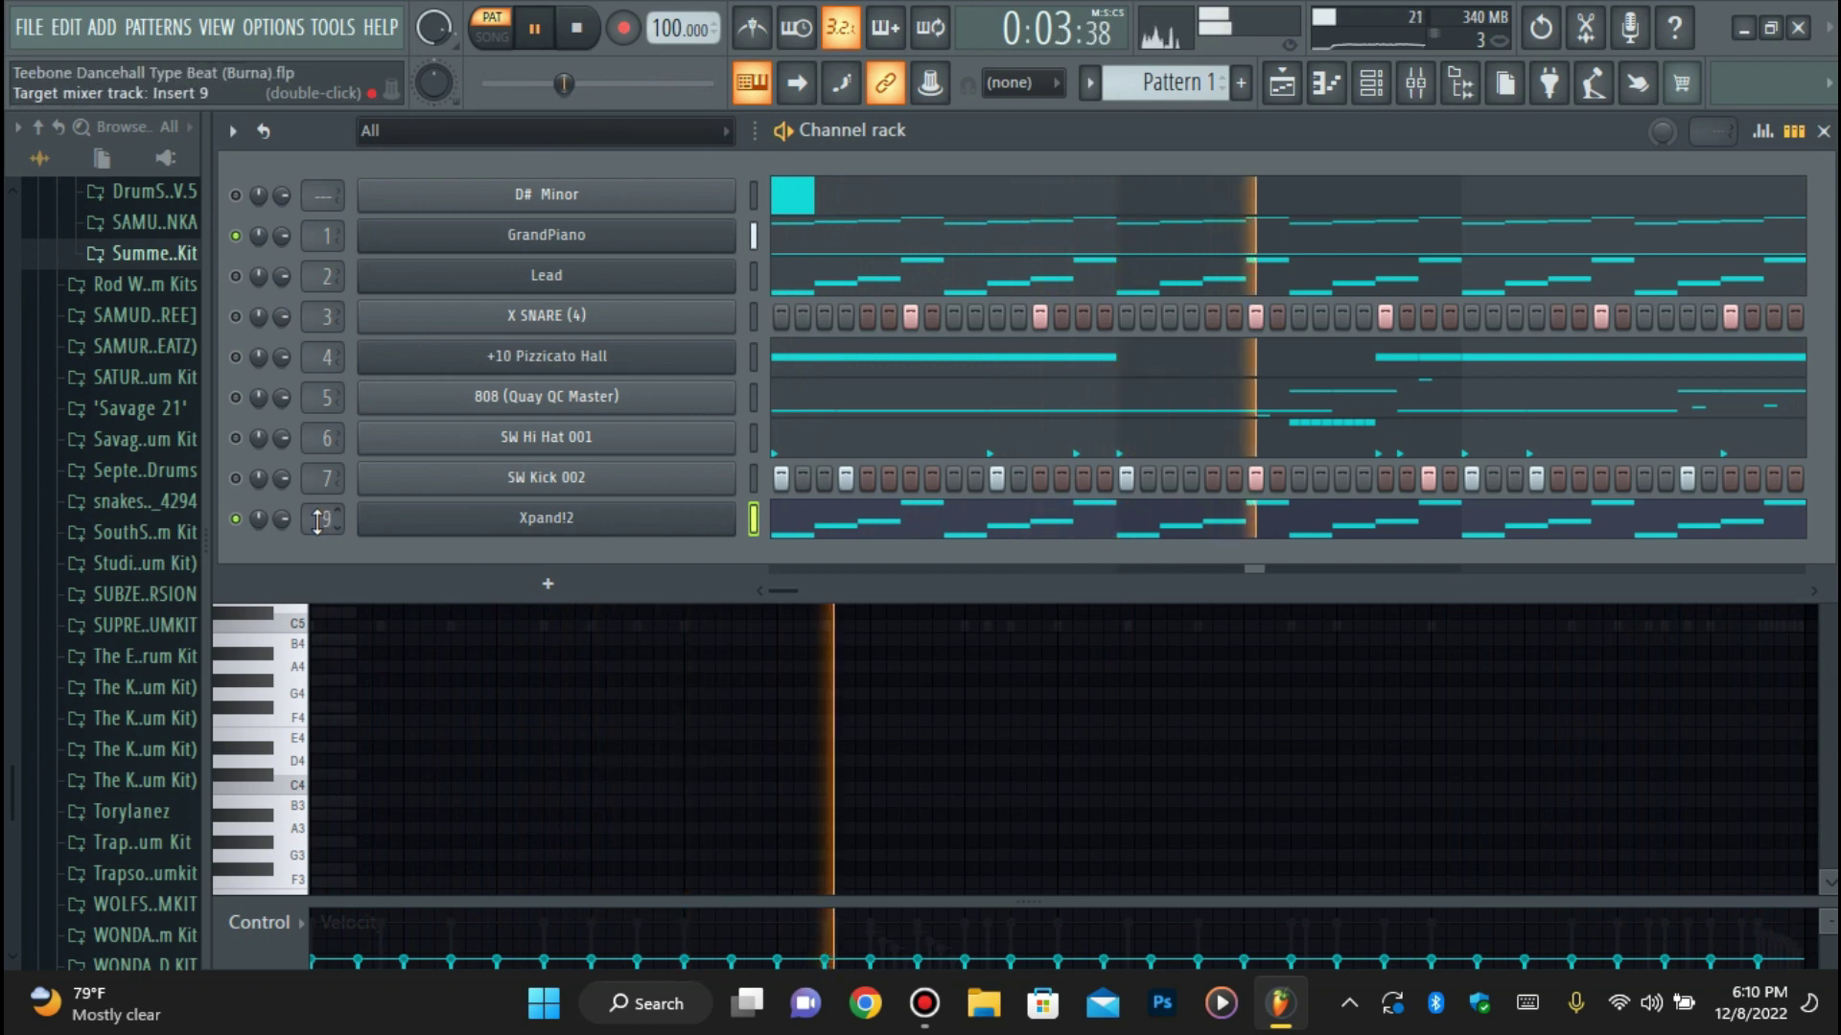
Return the Xpand!2 root note to D#5 and load the +28 Echo Harp preset.
{"action": "left_click", "coordinate": [515, 526]}
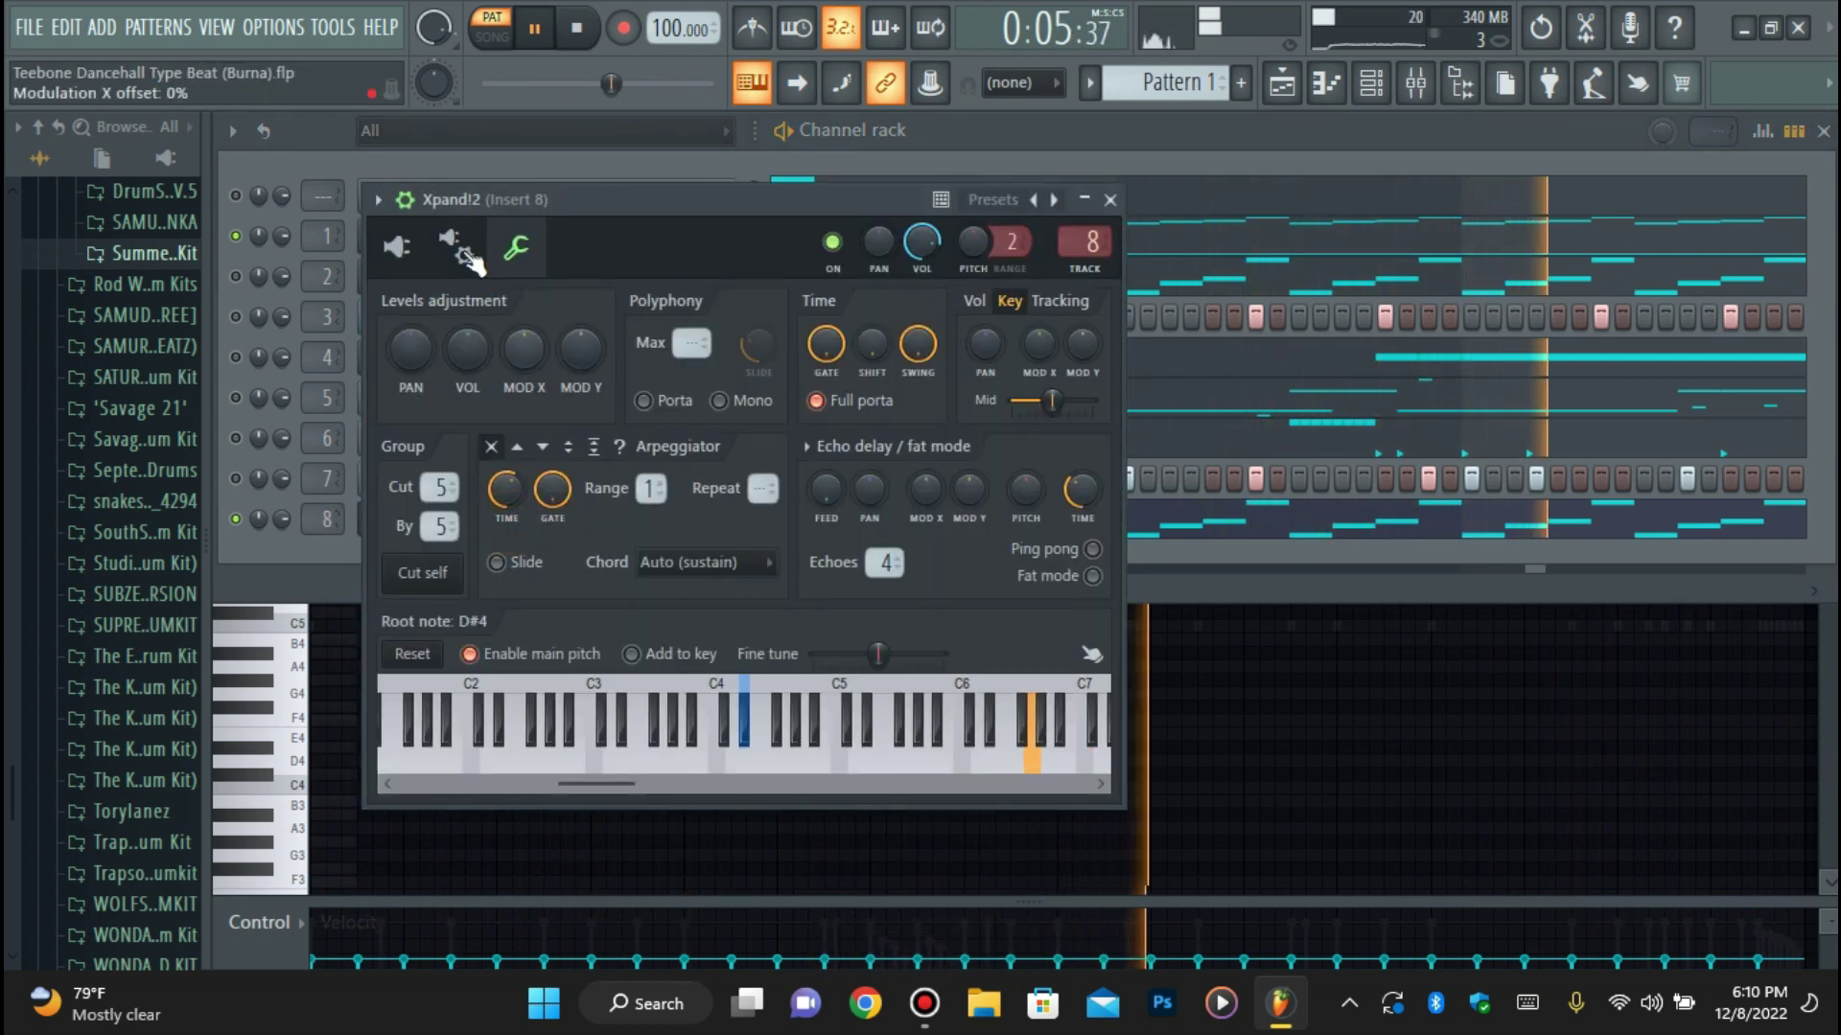
{"action": "left_click", "coordinate": [403, 196]}
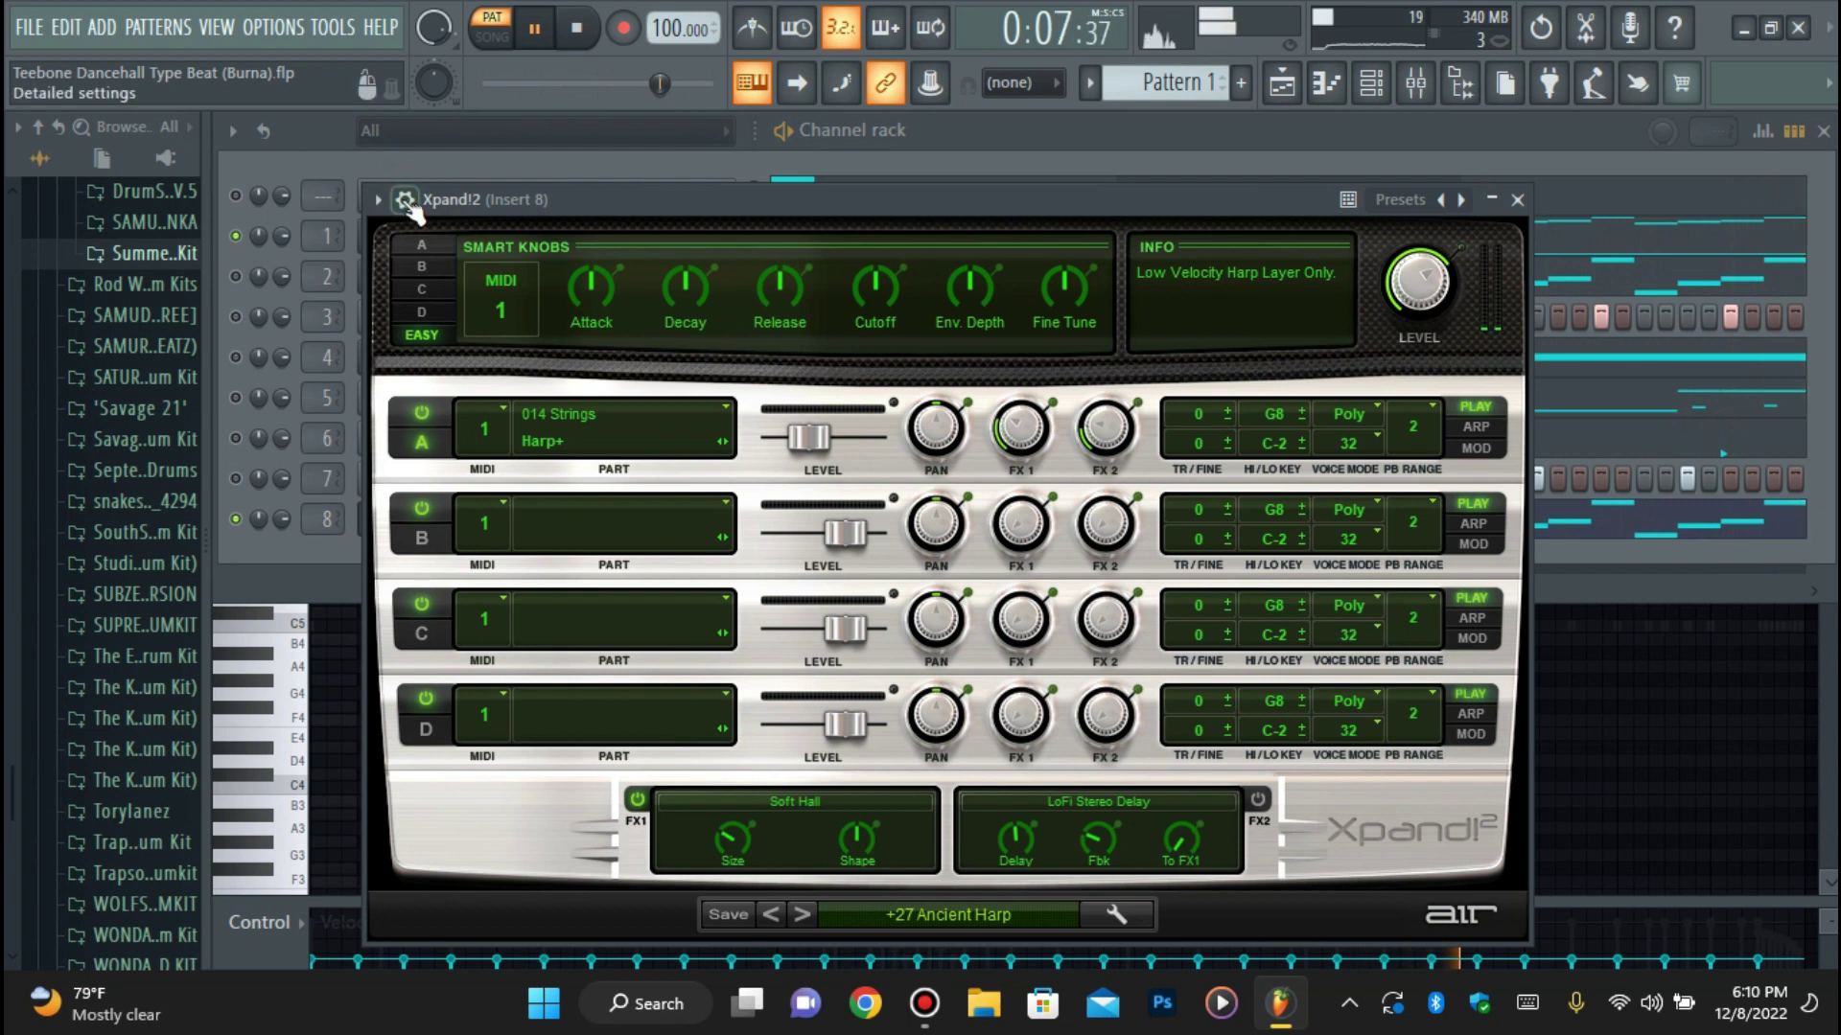
{"action": "left_click", "coordinate": [408, 204]}
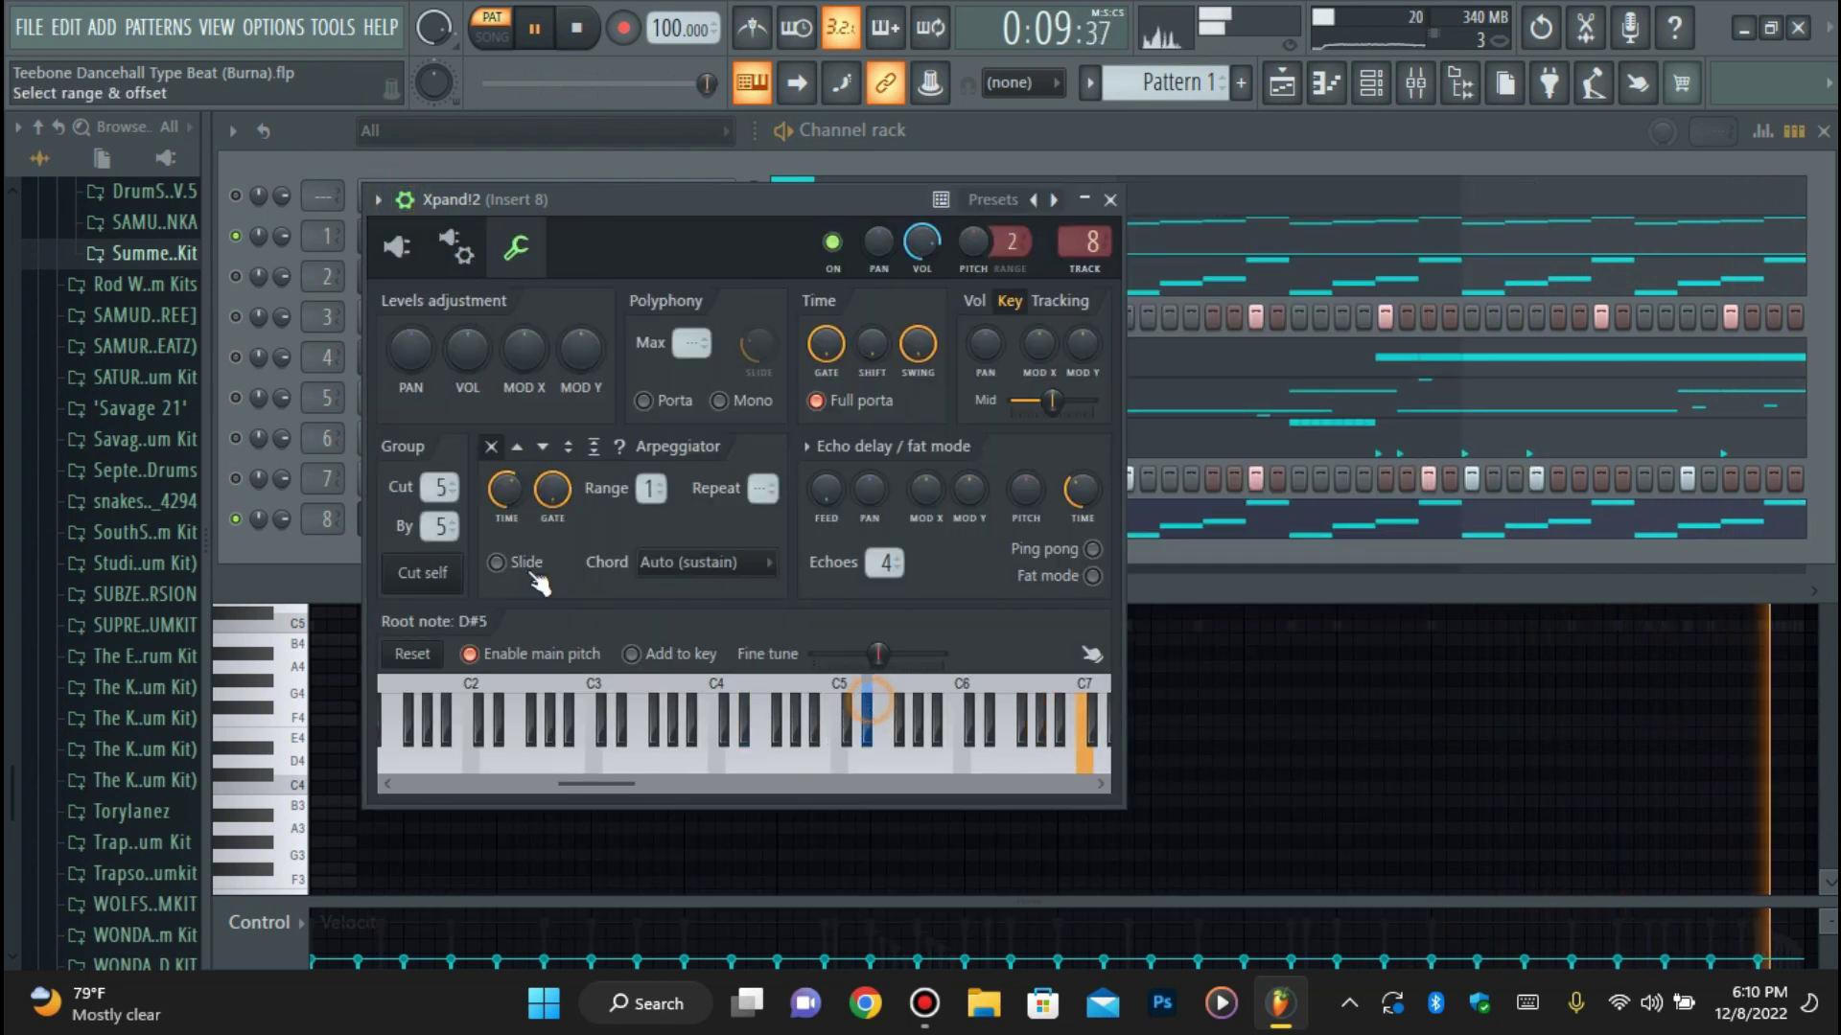
{"action": "left_click", "coordinate": [404, 198]}
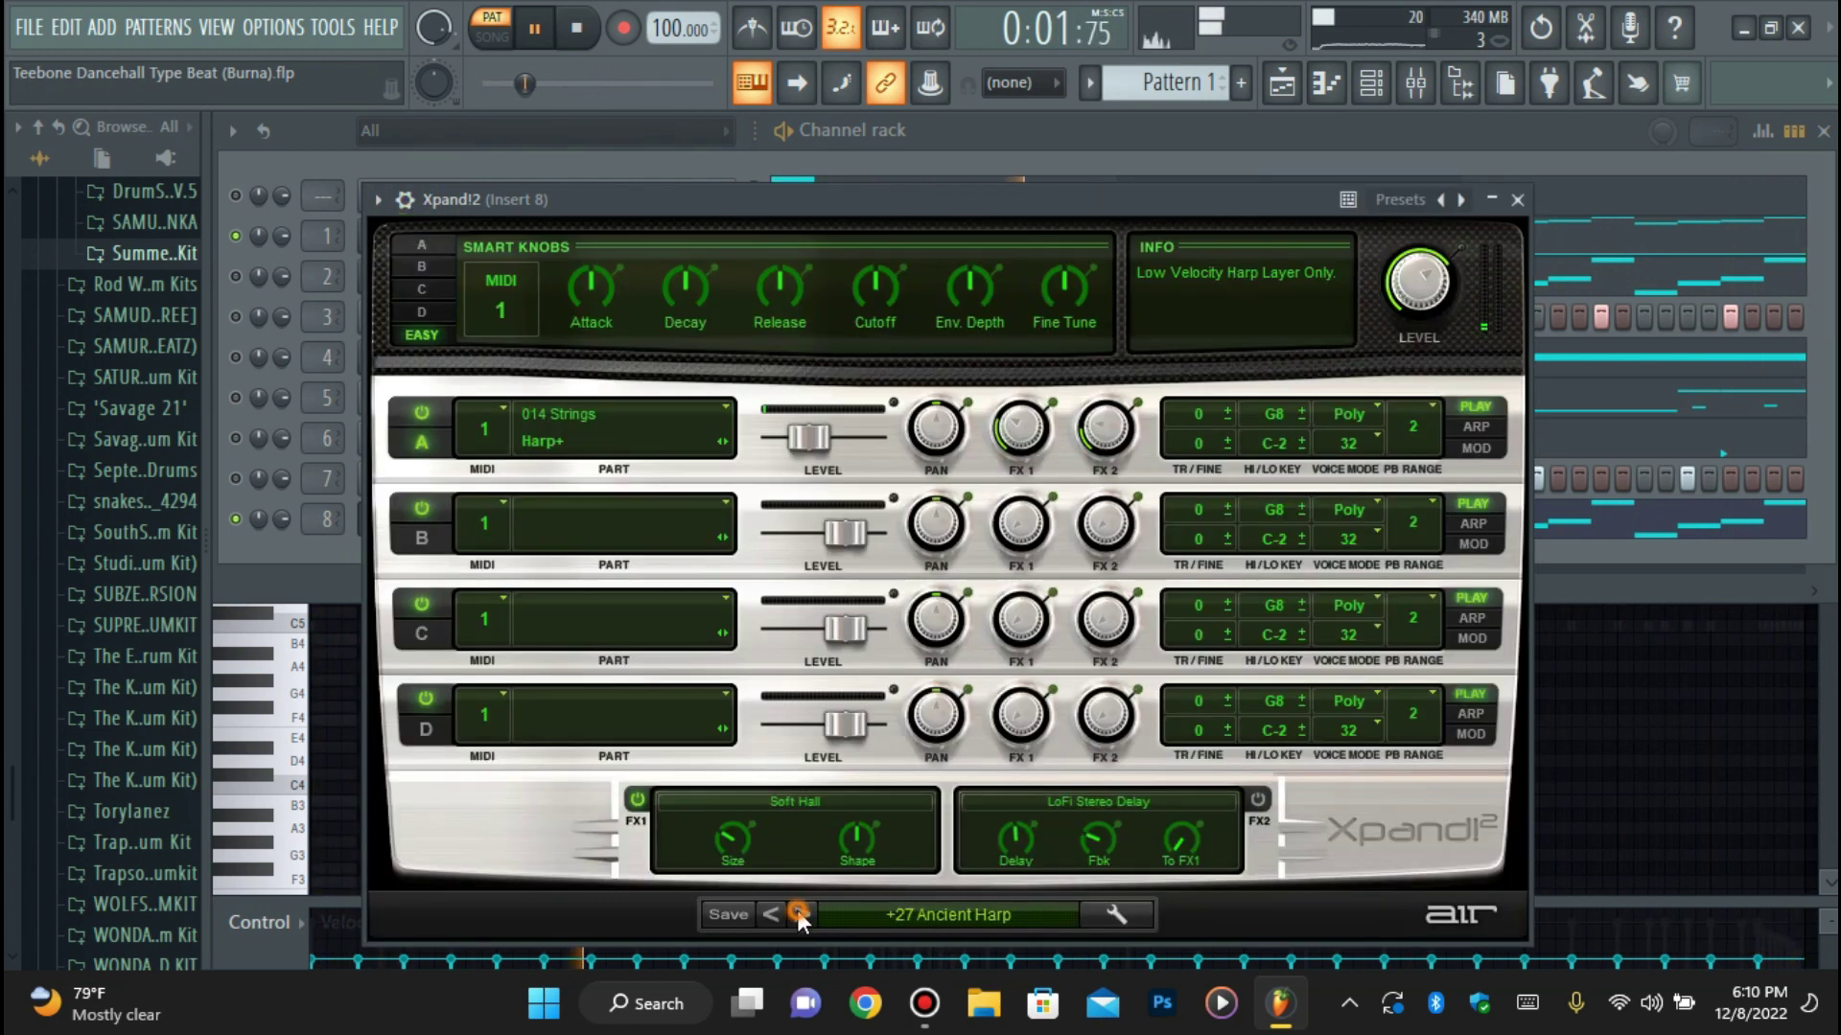
Clear all pasted notes from the Xpand!2 piano roll and place a short F6 note in bar 2.
{"action": "left_click", "coordinate": [1325, 96]}
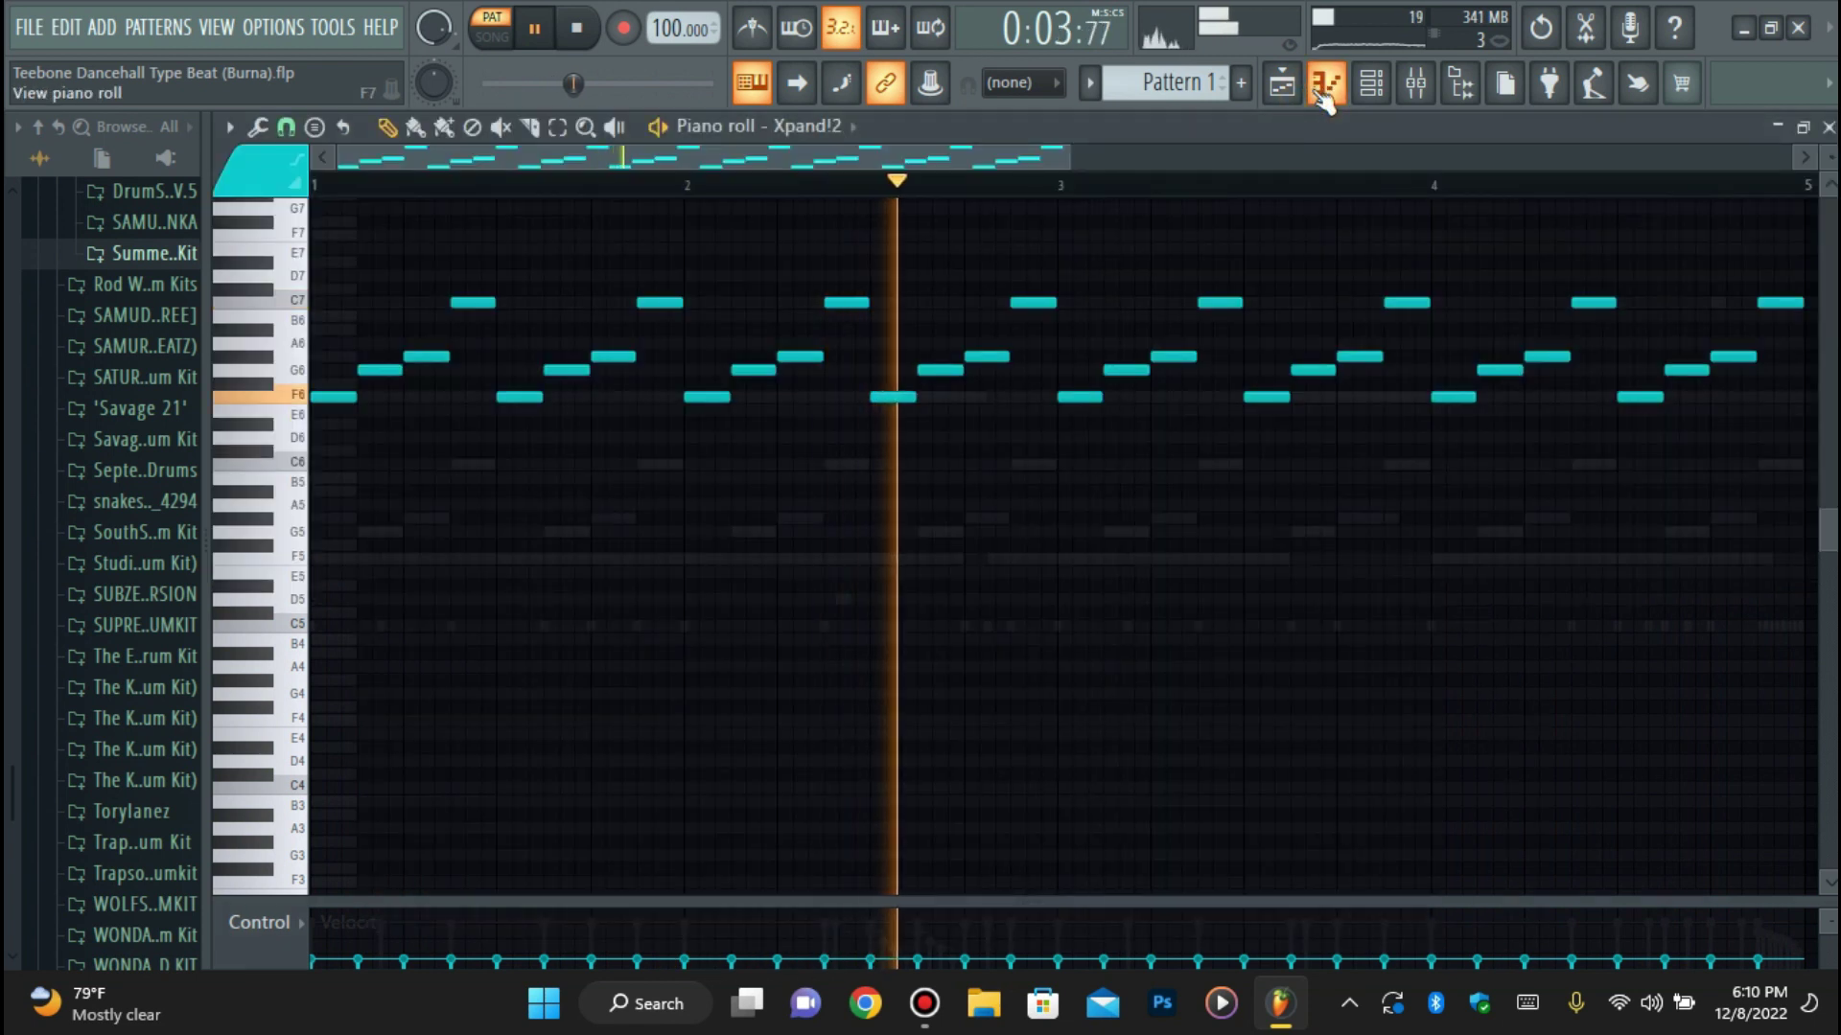
{"action": "key", "text": "space"}
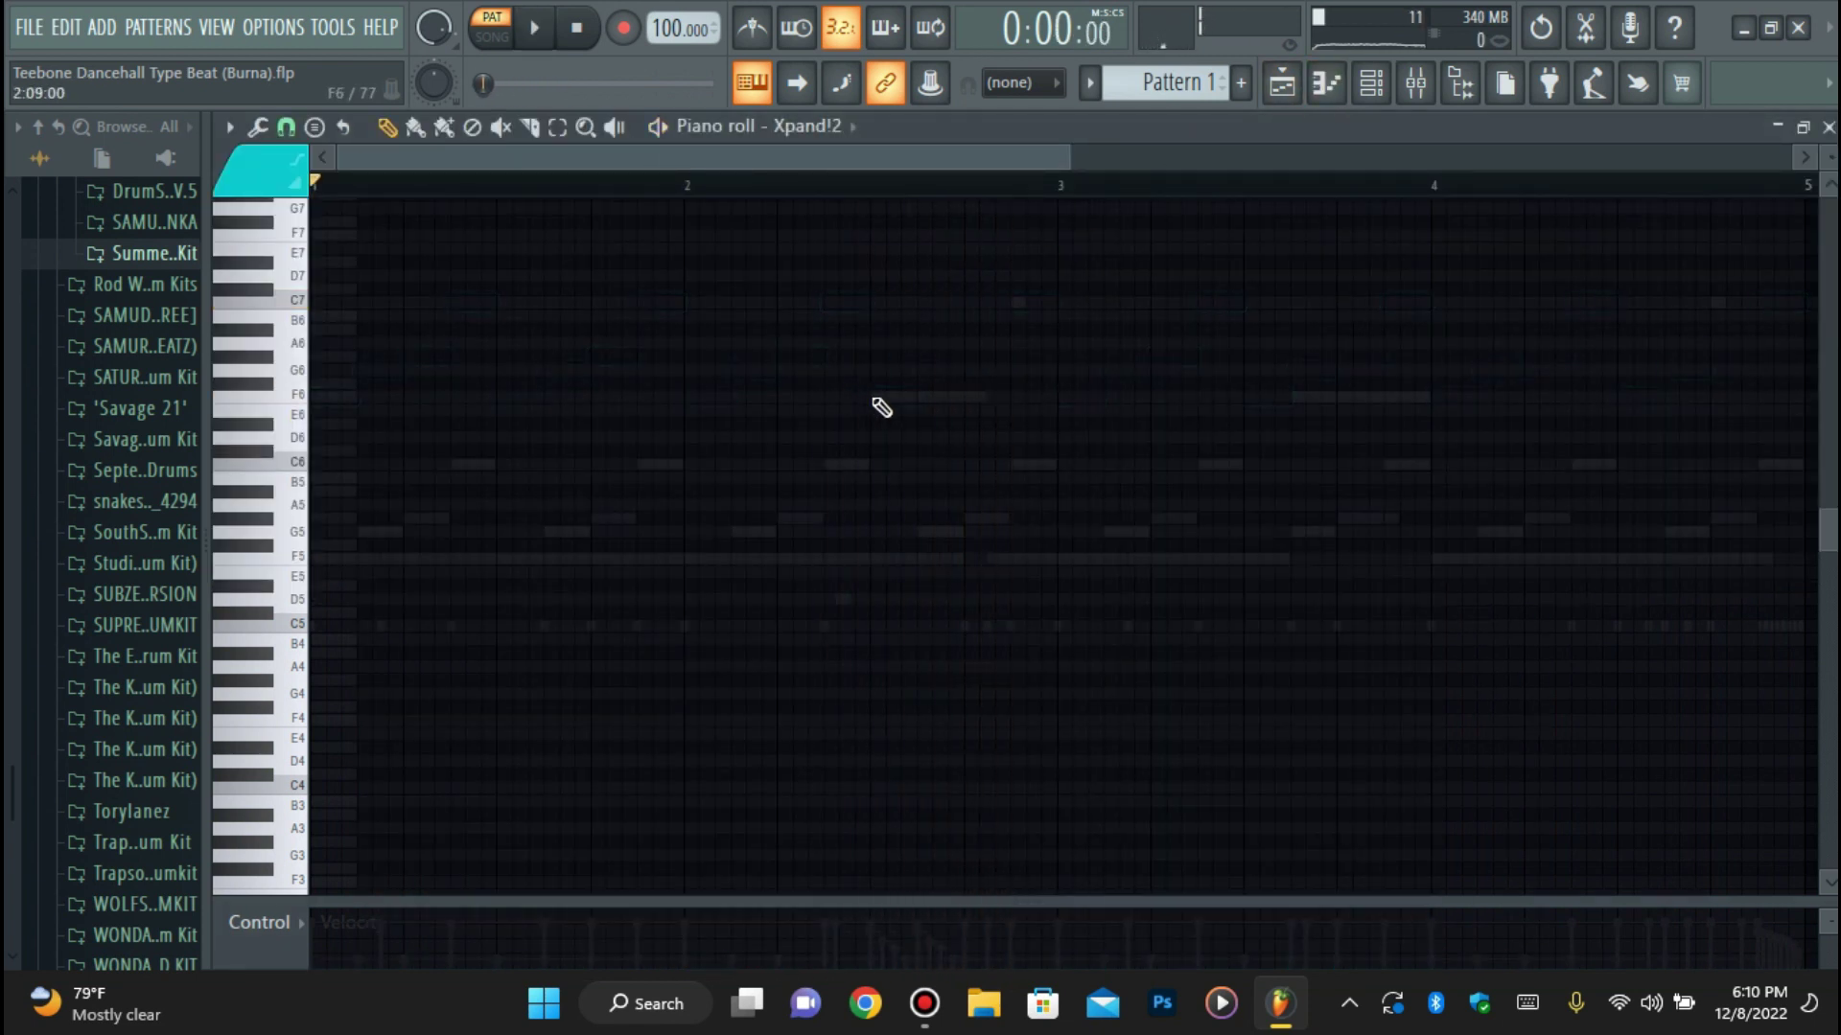
{"action": "key", "text": "space"}
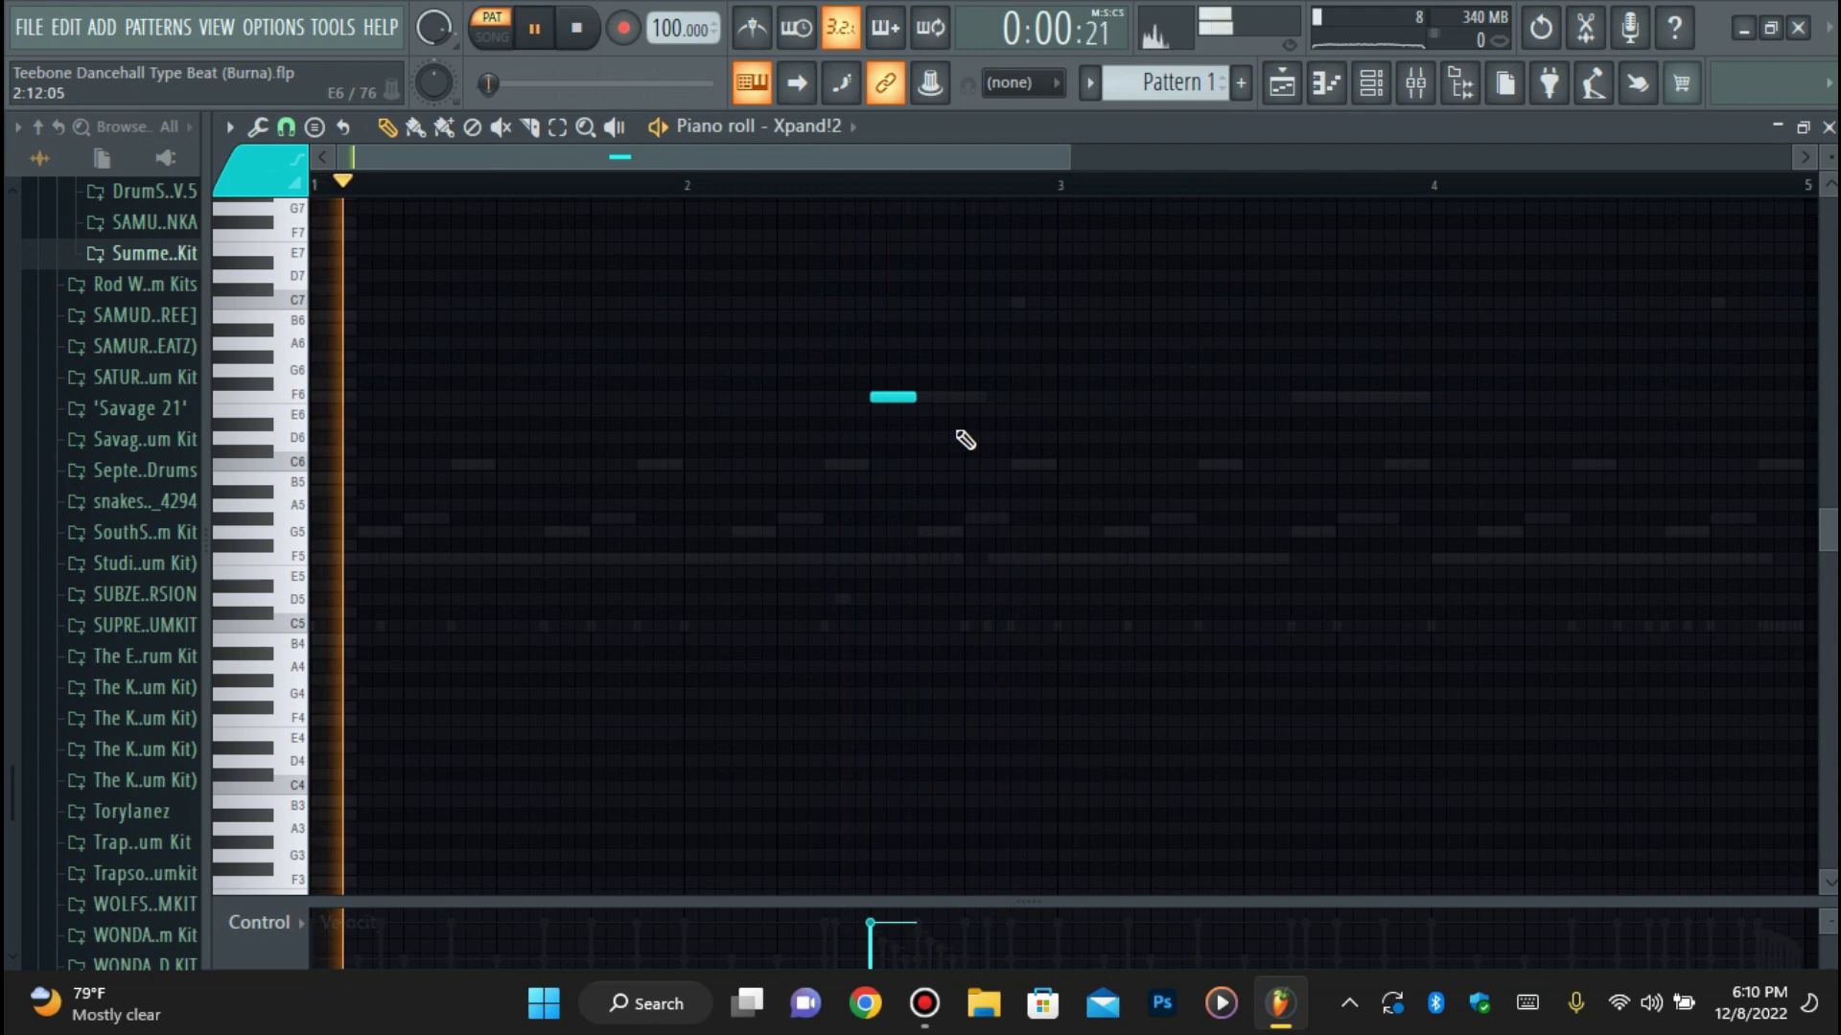
Replace the F6 note with a one-beat F5 note in bar 2 and quantize it.
{"action": "left_click", "coordinate": [782, 559]}
{"action": "left_click_drag", "start_coordinate": [810, 564], "coordinate": [869, 560]}
{"action": "right_click", "coordinate": [896, 399]}
{"action": "key", "text": "alt+q"}
{"action": "left_click", "coordinate": [1187, 296]}
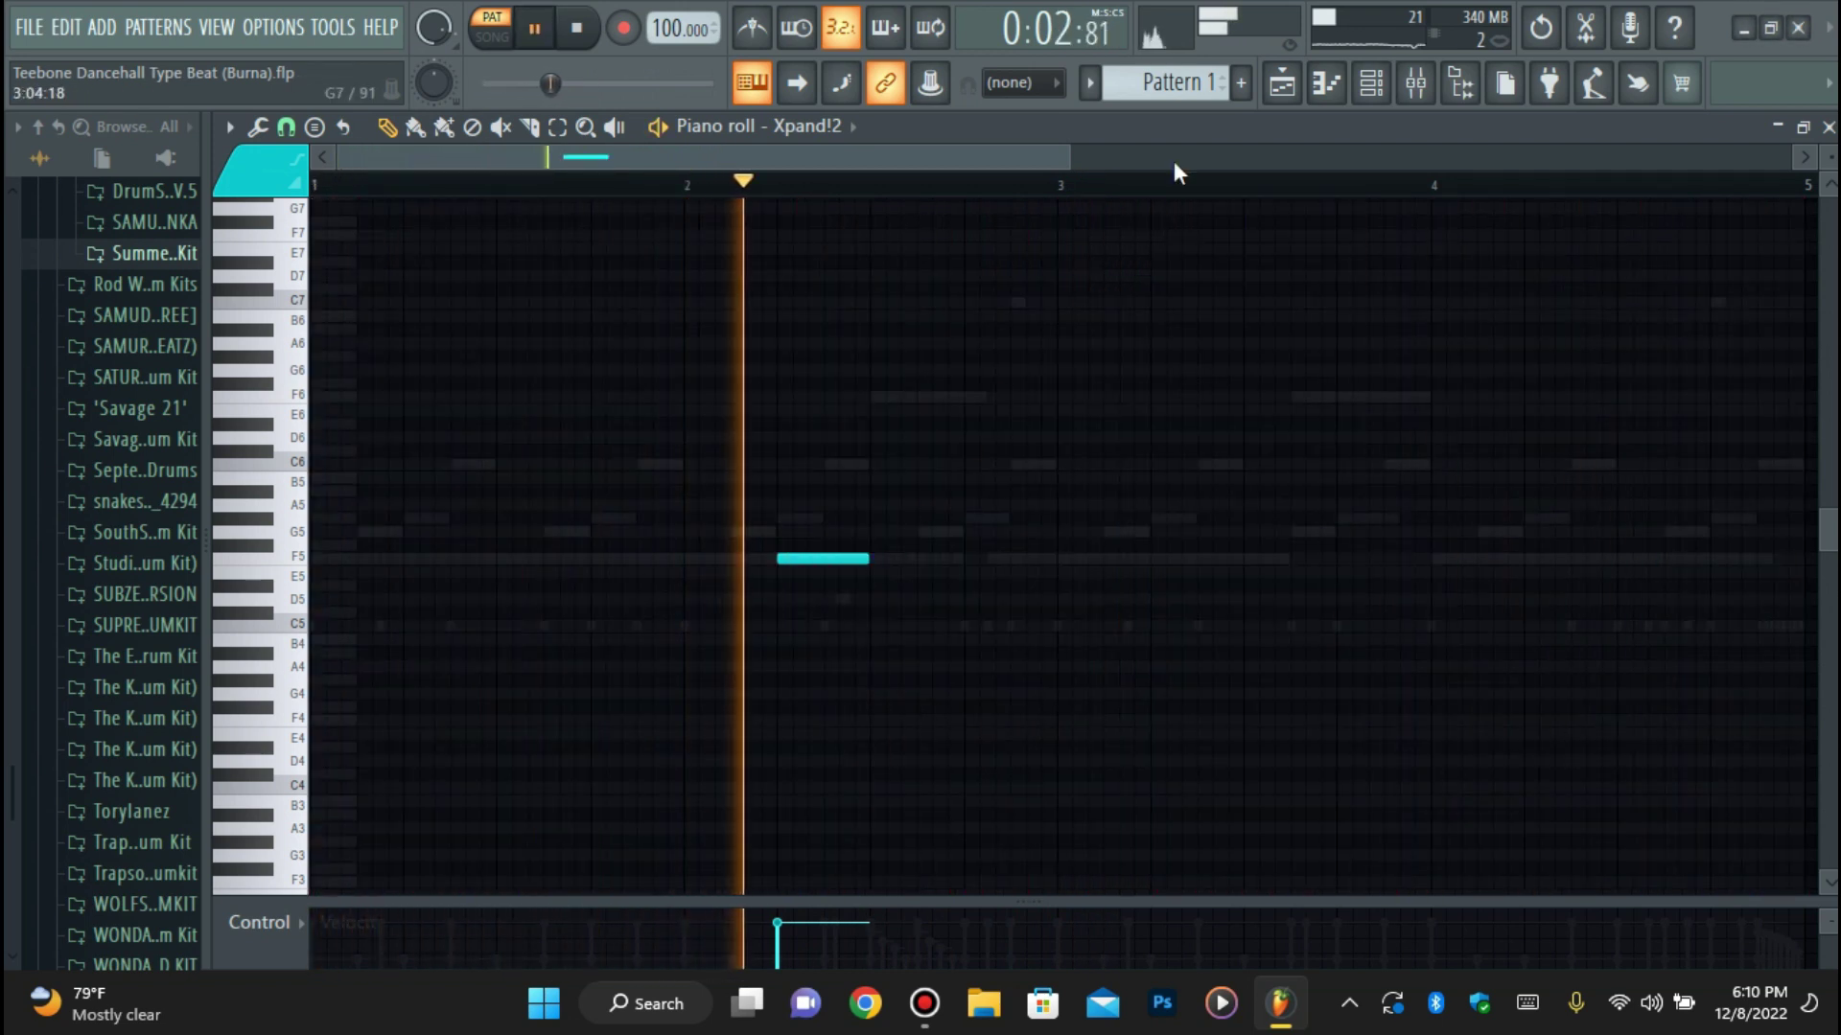
Make all channels in the rack audible again.
{"action": "left_click", "coordinate": [1371, 83]}
{"action": "right_click", "coordinate": [235, 236]}
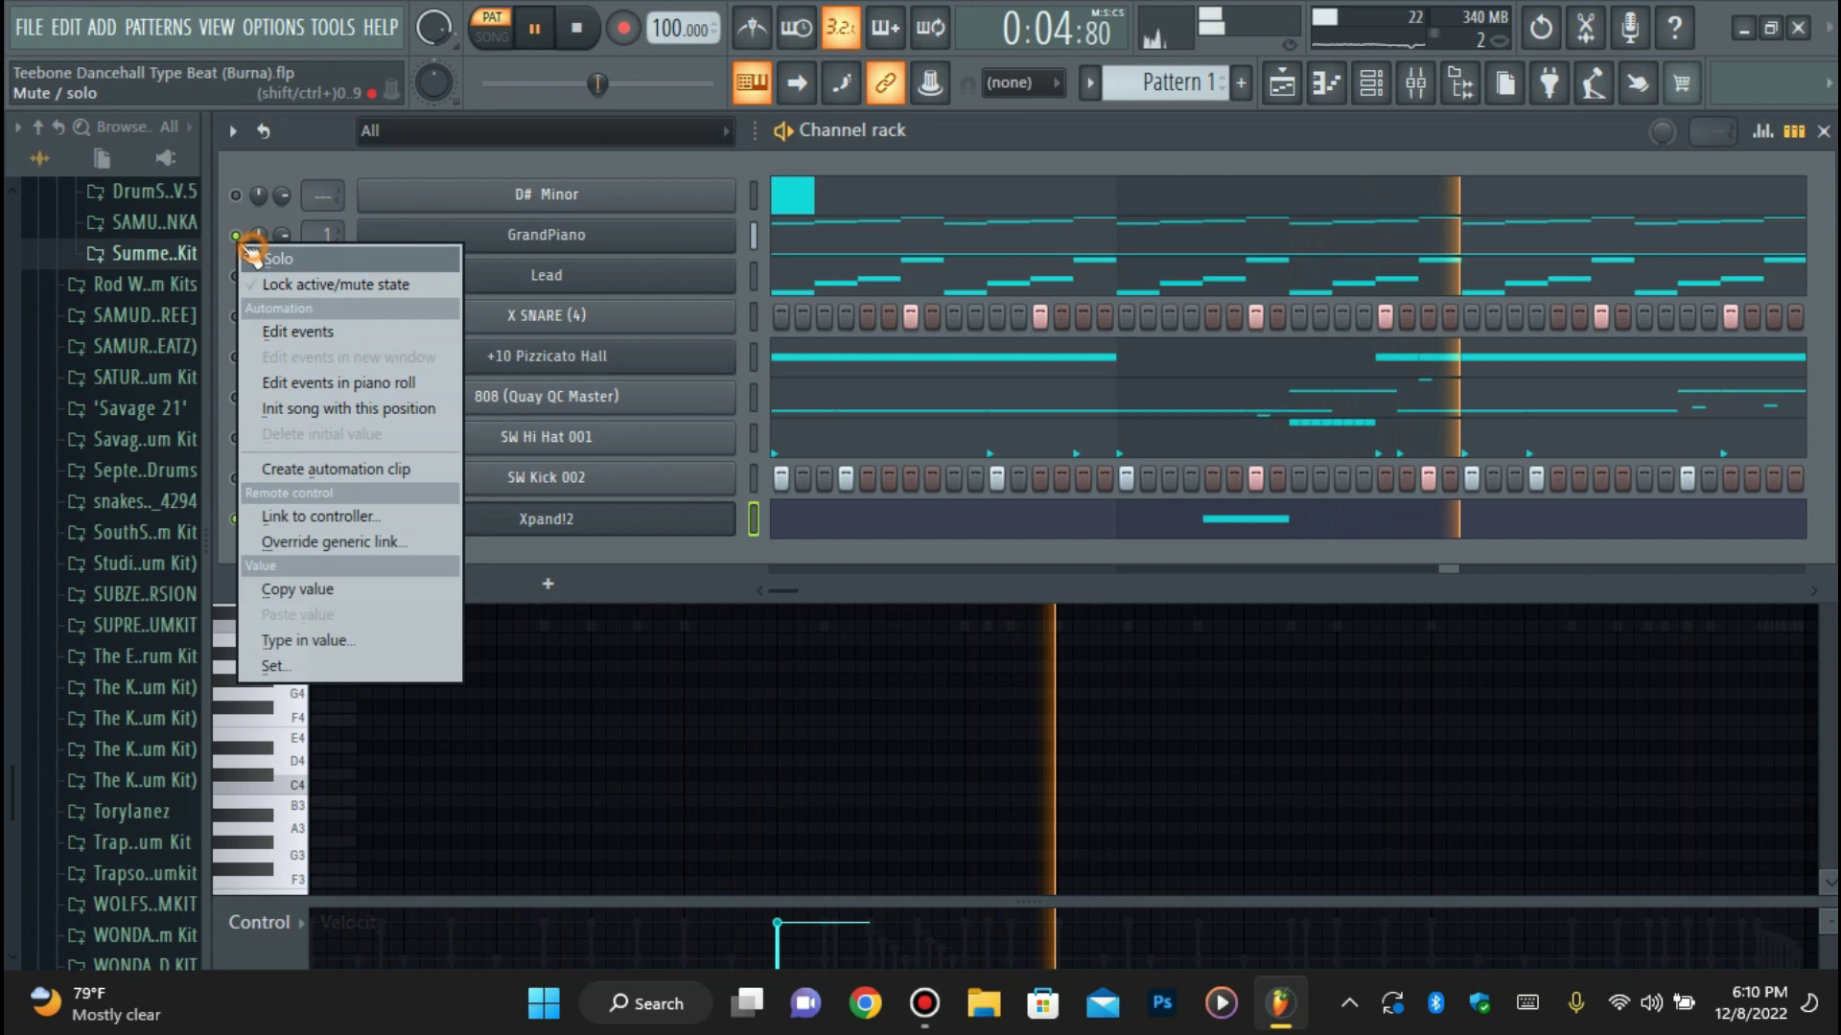
{"action": "left_click", "coordinate": [352, 273]}
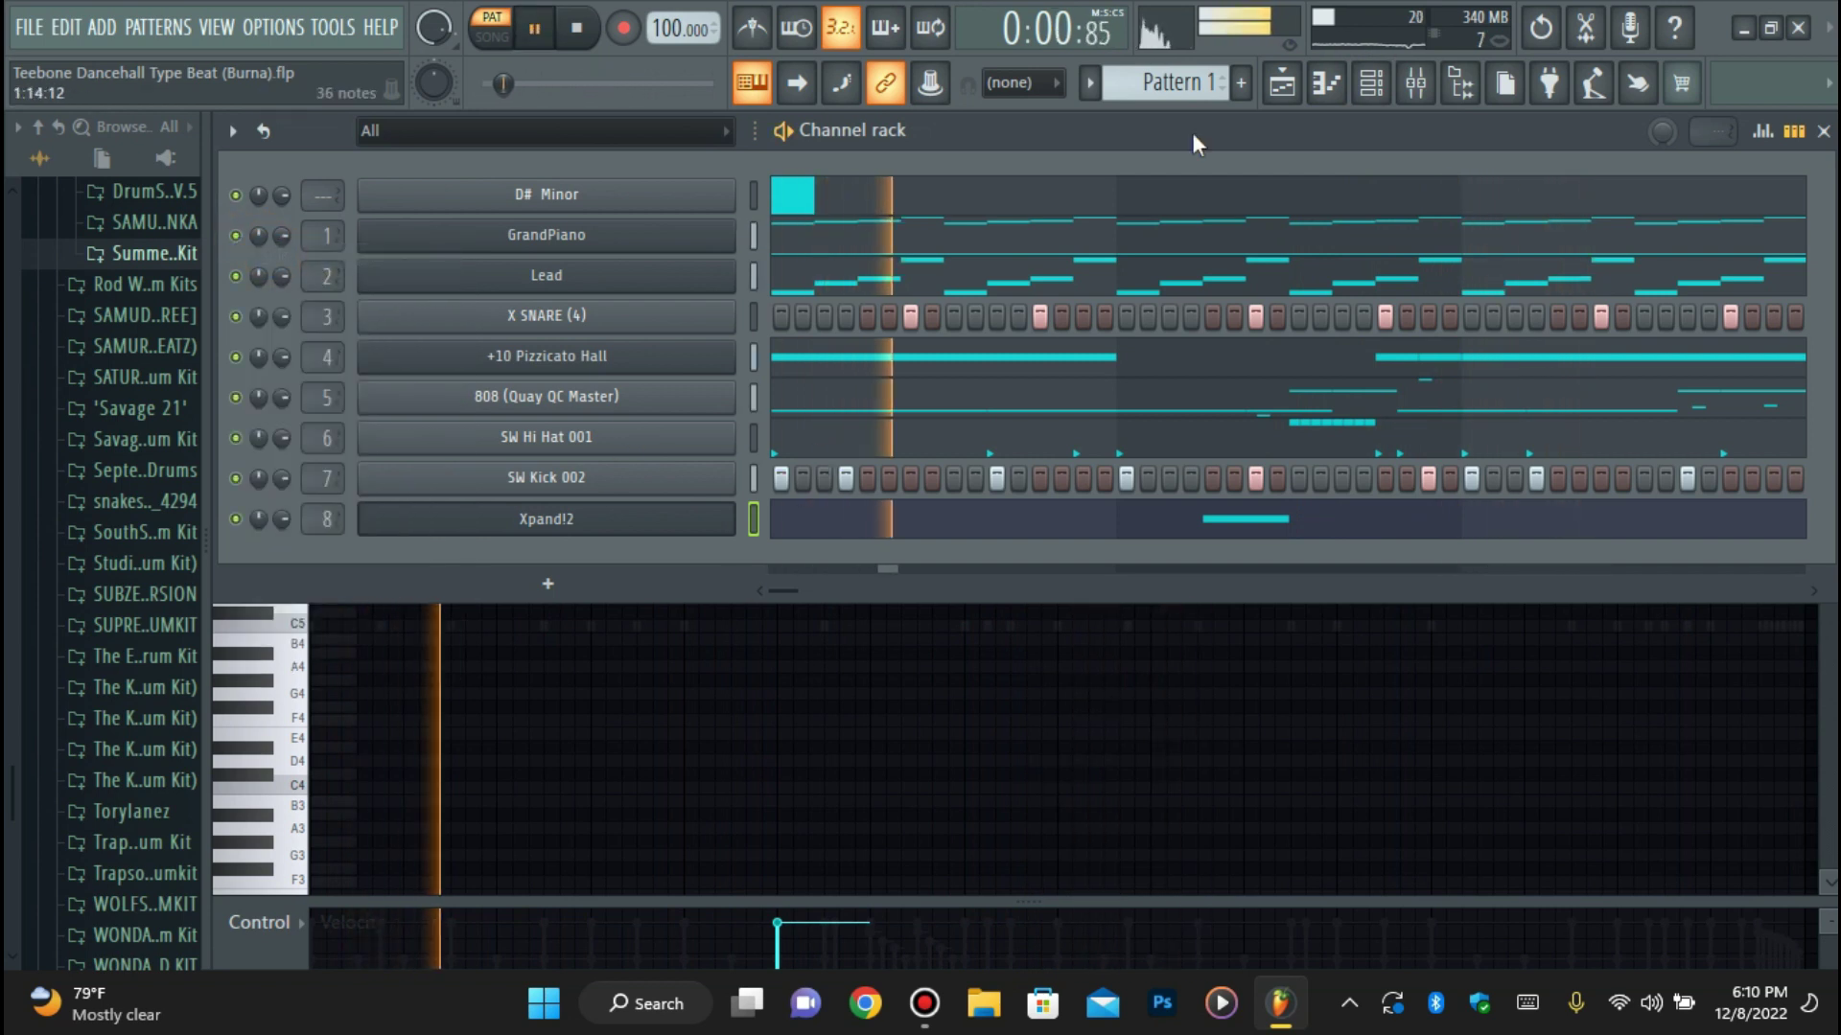
Add a one-beat C6 note starting just before bar 3 and remove the F5 note from bar 2.
{"action": "left_click", "coordinate": [1326, 83]}
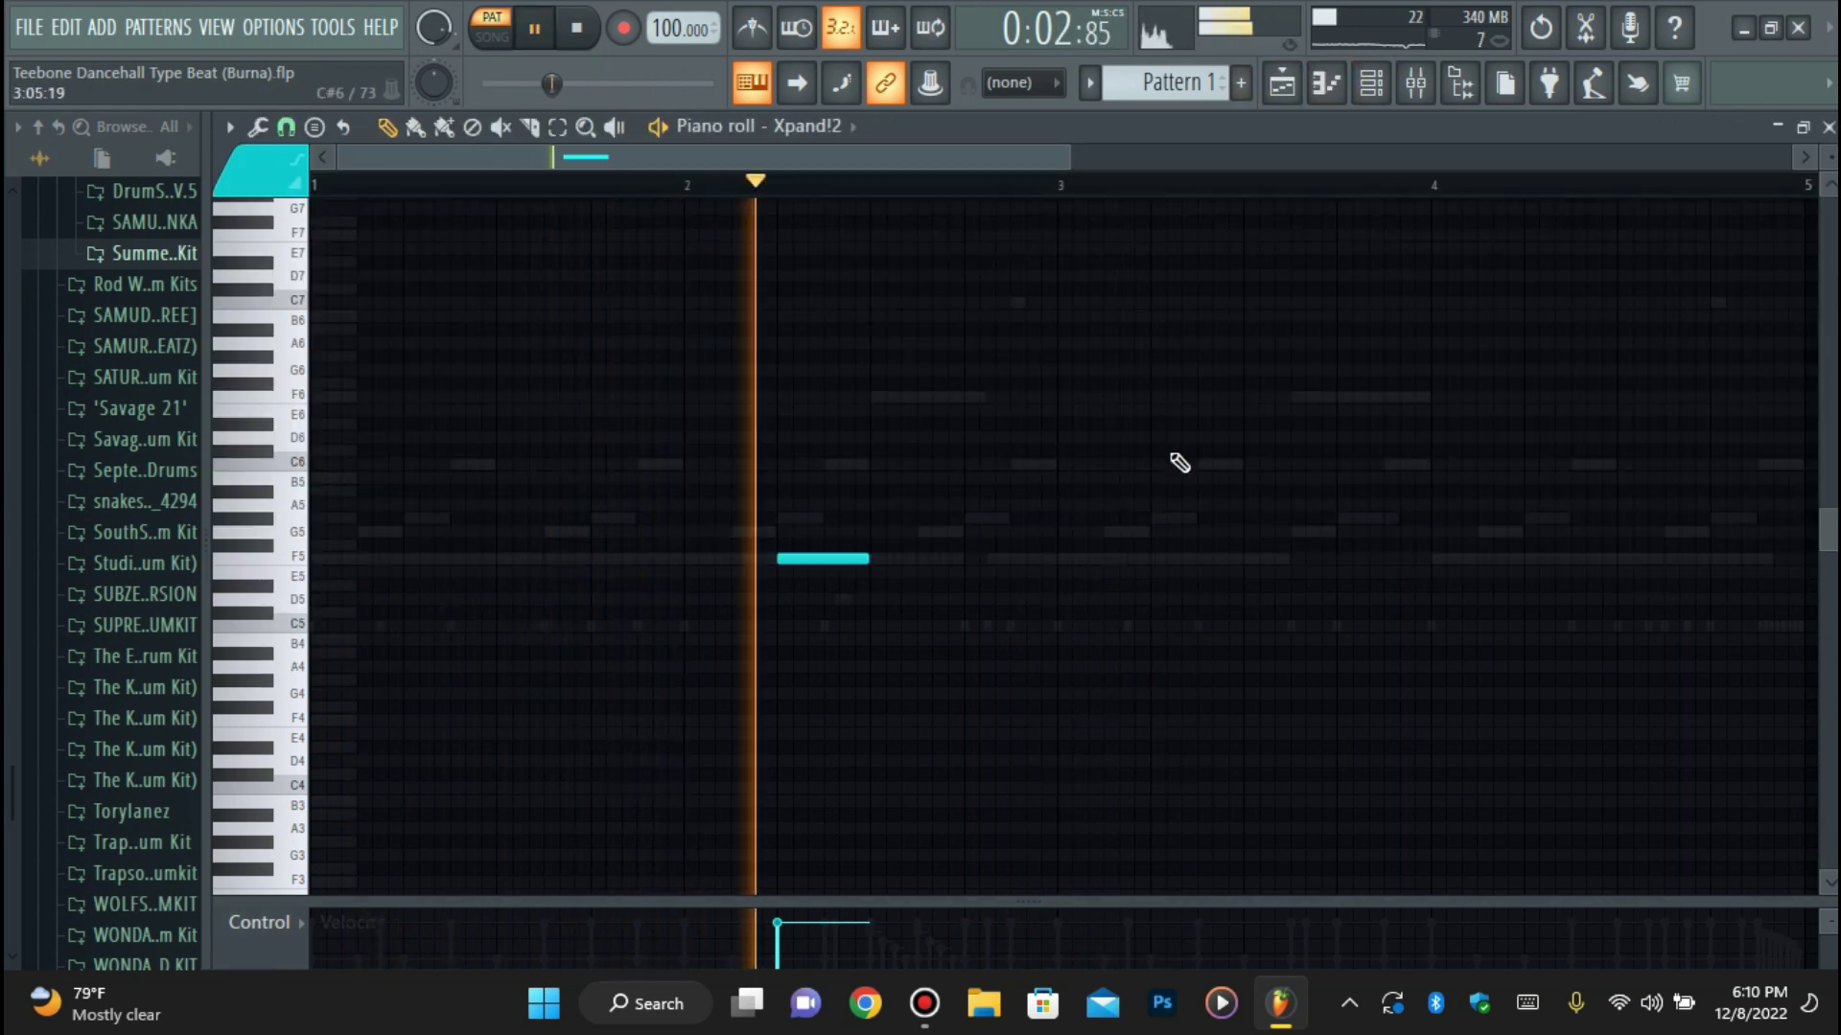
{"action": "left_click", "coordinate": [1016, 463]}
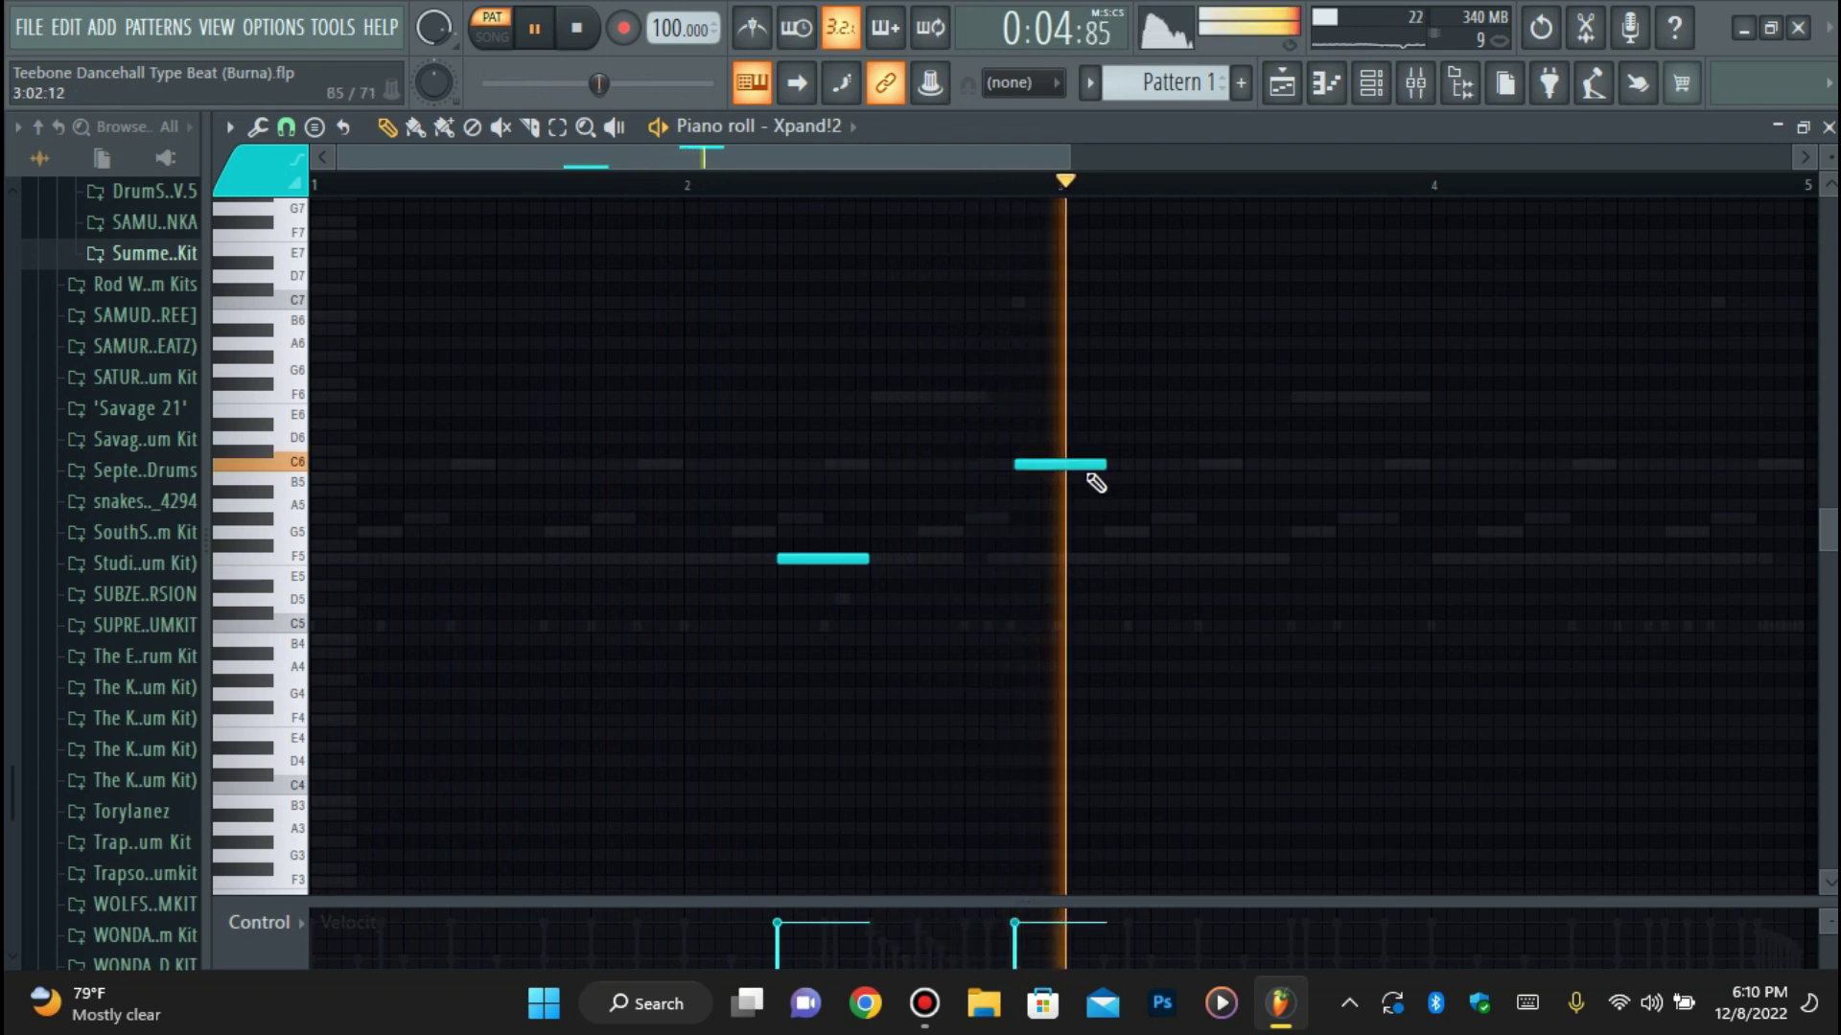
{"action": "left_click", "coordinate": [1080, 464]}
{"action": "right_click", "coordinate": [836, 556]}
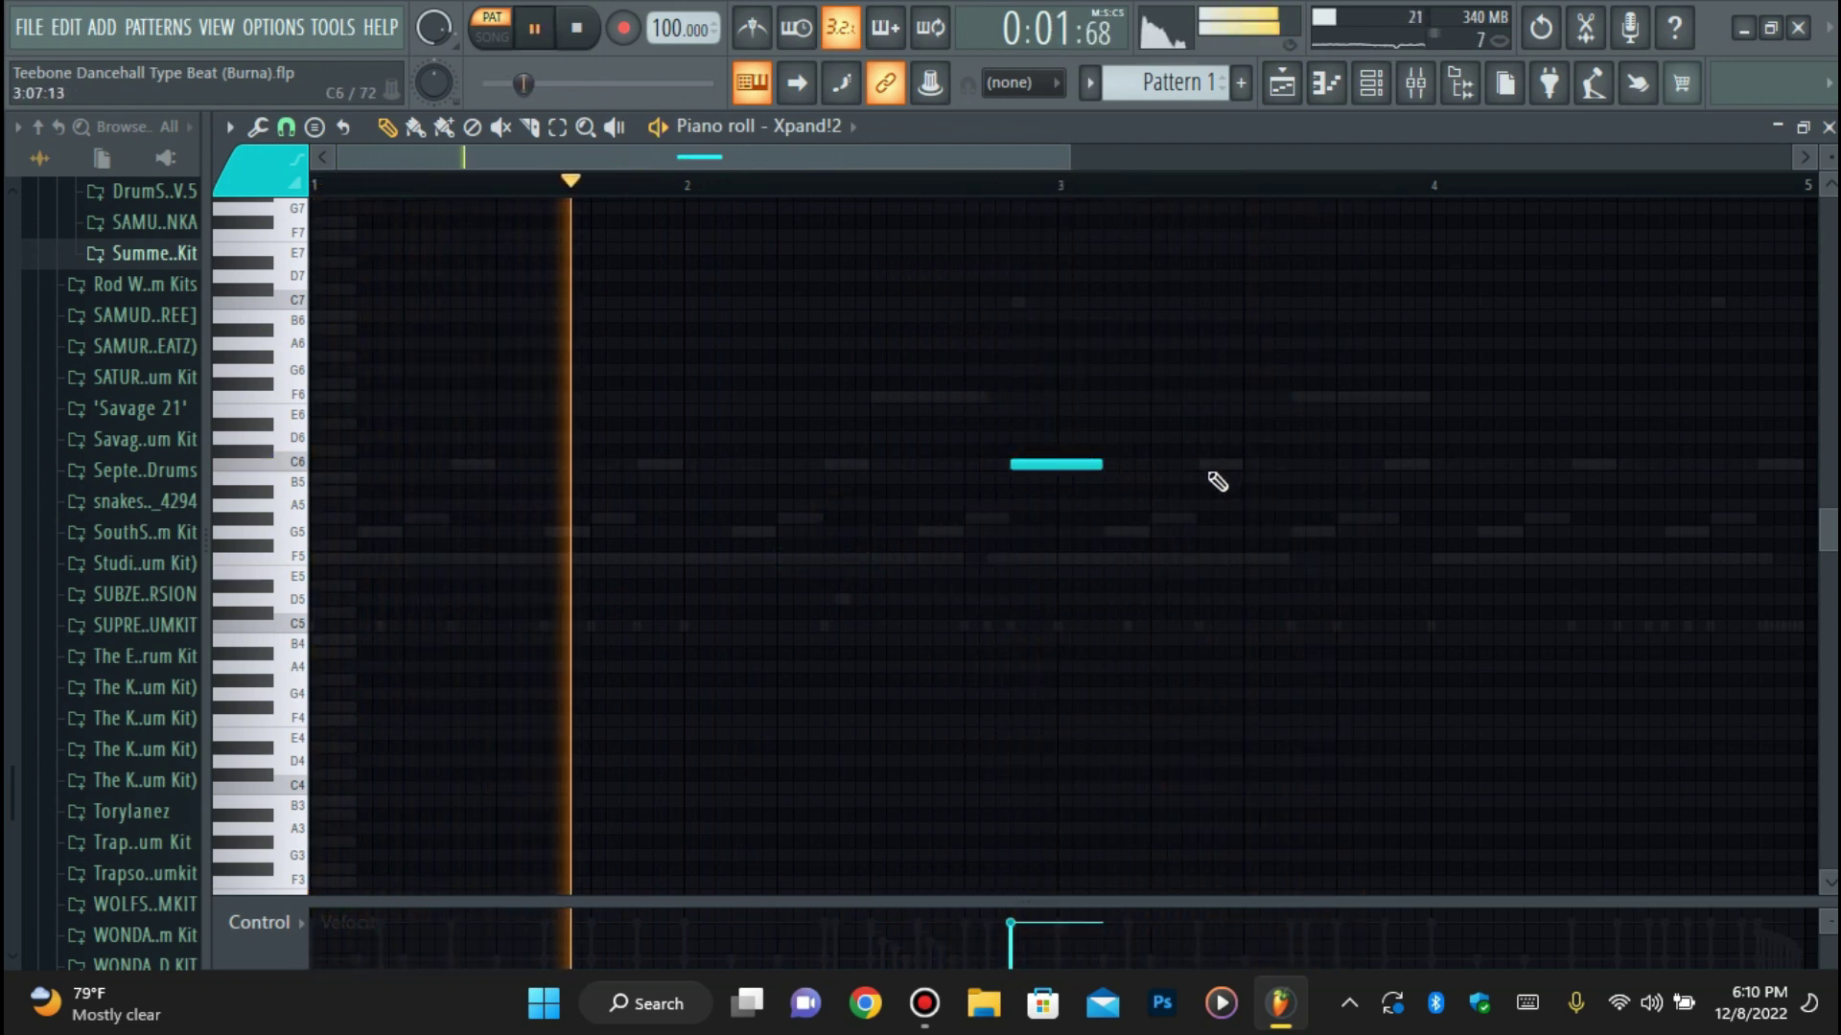
{"action": "left_click_drag", "start_coordinate": [1067, 160], "coordinate": [1061, 160]}
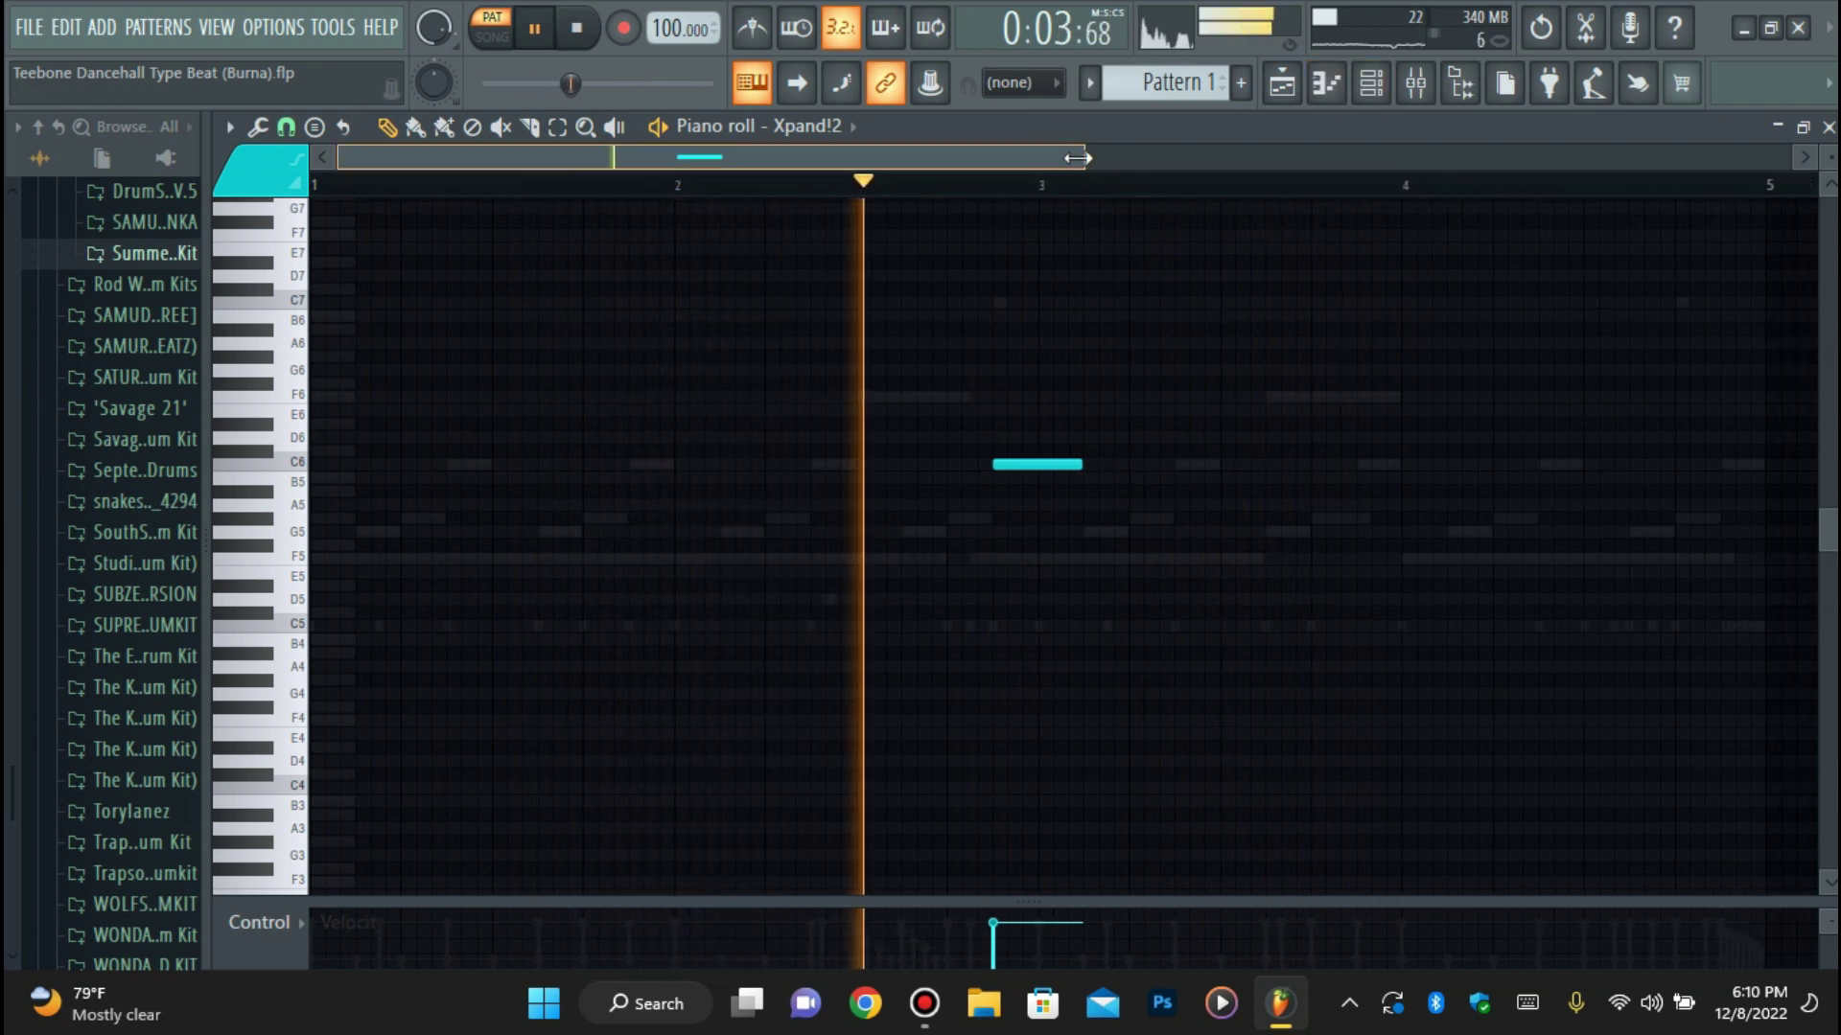
Select the +28 Echo Harp entry in the Xpand!2 preset options to name the channel after it.
{"action": "left_click", "coordinate": [1329, 88]}
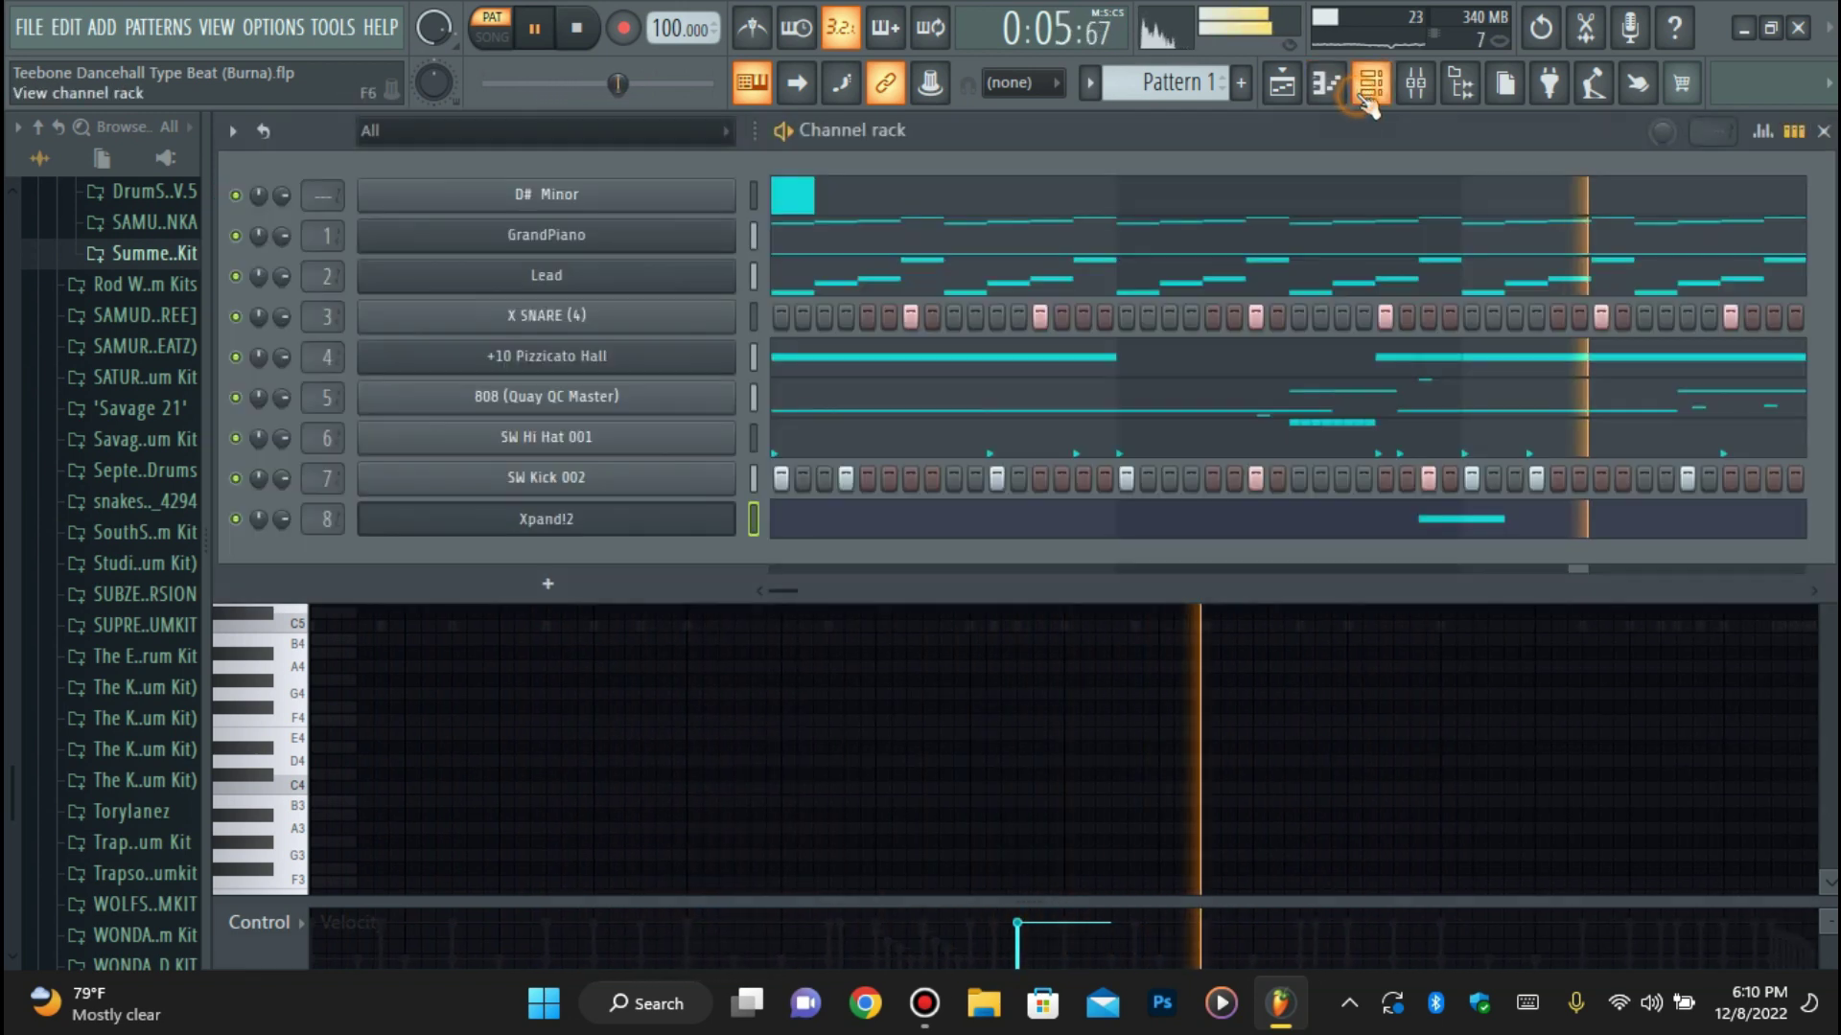
{"action": "left_click", "coordinate": [625, 532]}
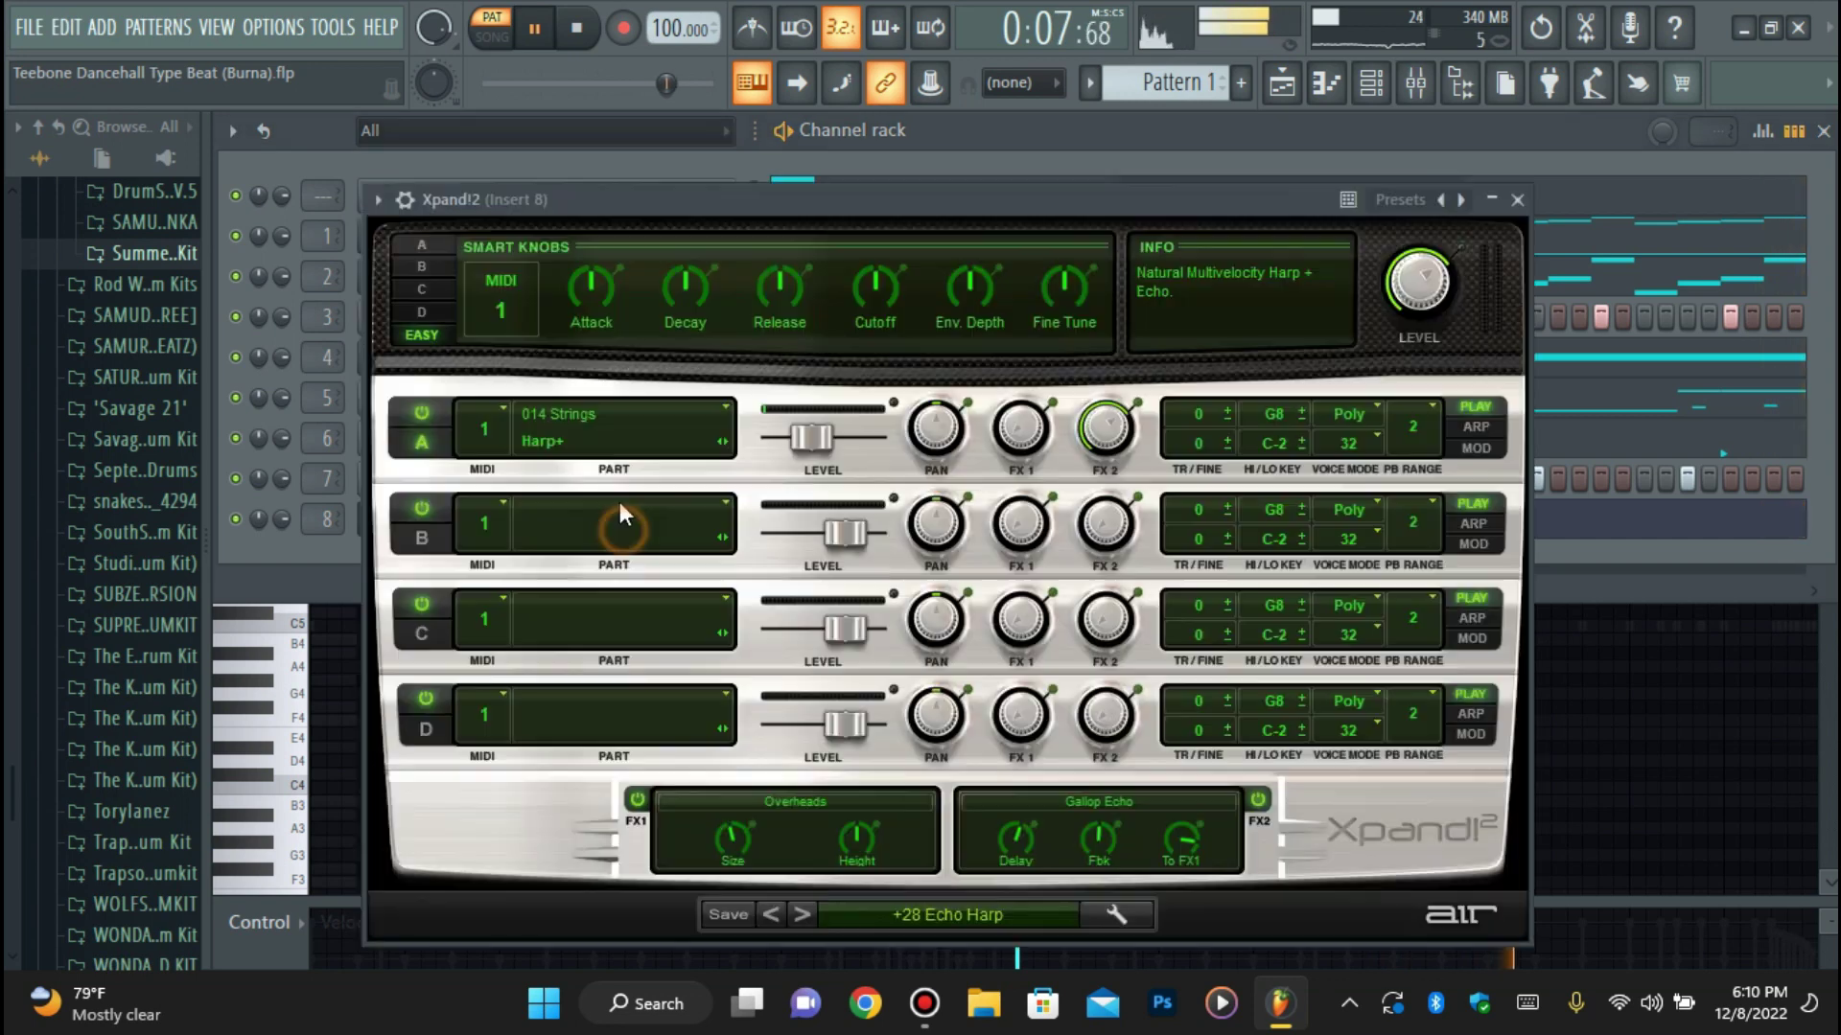
{"action": "left_click", "coordinate": [377, 200]}
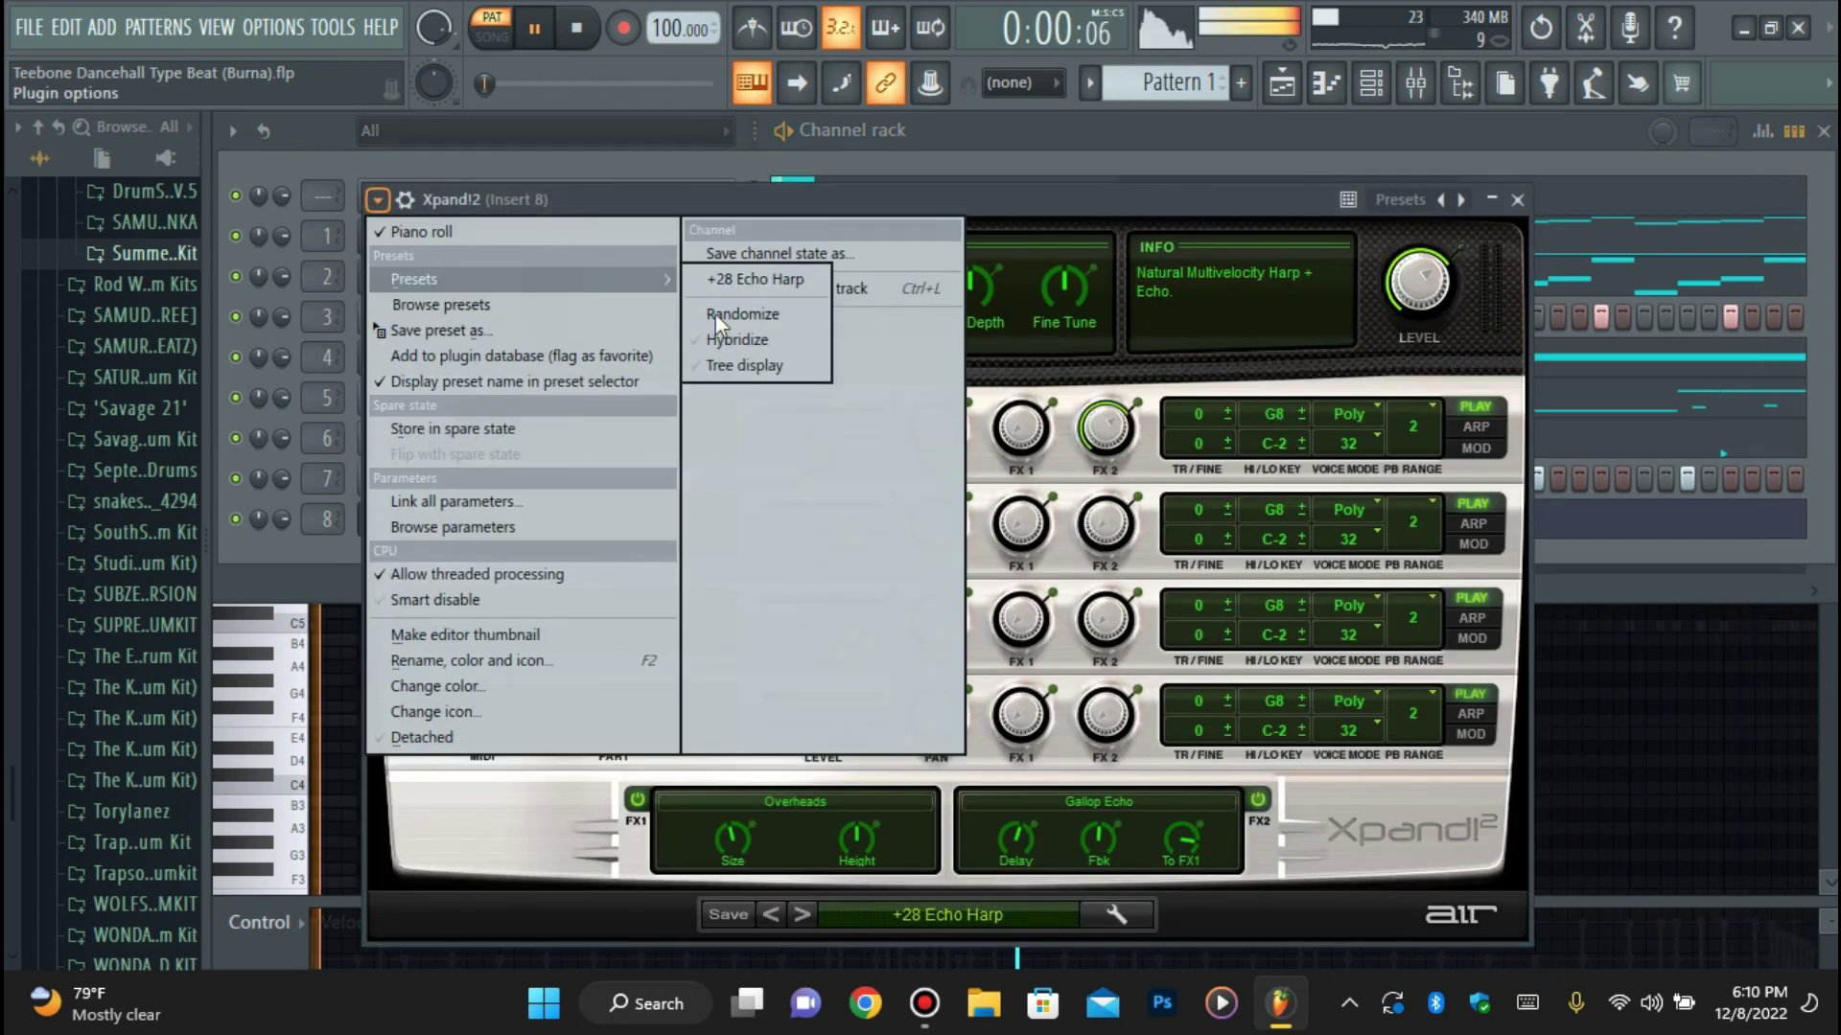
{"action": "left_click", "coordinate": [744, 287]}
{"action": "left_click", "coordinate": [333, 562]}
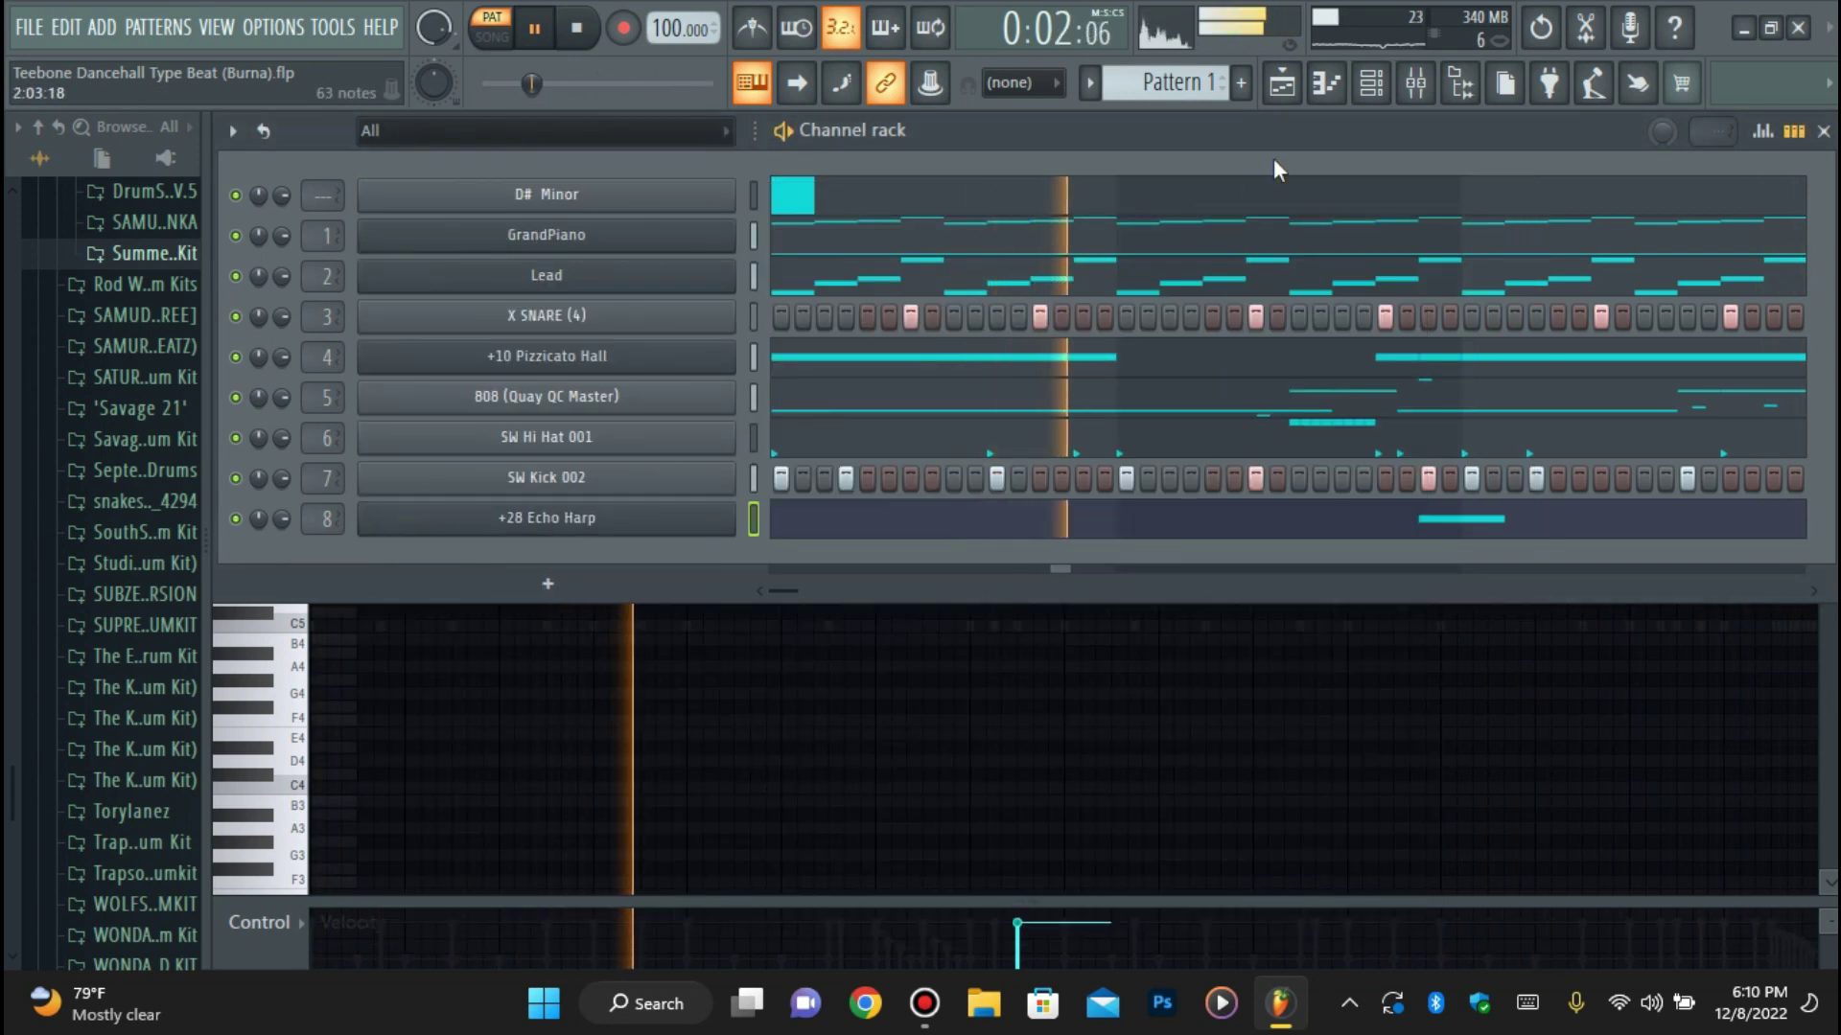
Link the +28 Echo Harp channel to mixer track 8 so the track takes its name, and lower the track's volume.
{"action": "left_click", "coordinate": [1415, 82]}
{"action": "right_click", "coordinate": [502, 358]}
{"action": "mouse_move", "coordinate": [653, 418]}
{"action": "left_click", "coordinate": [862, 425]}
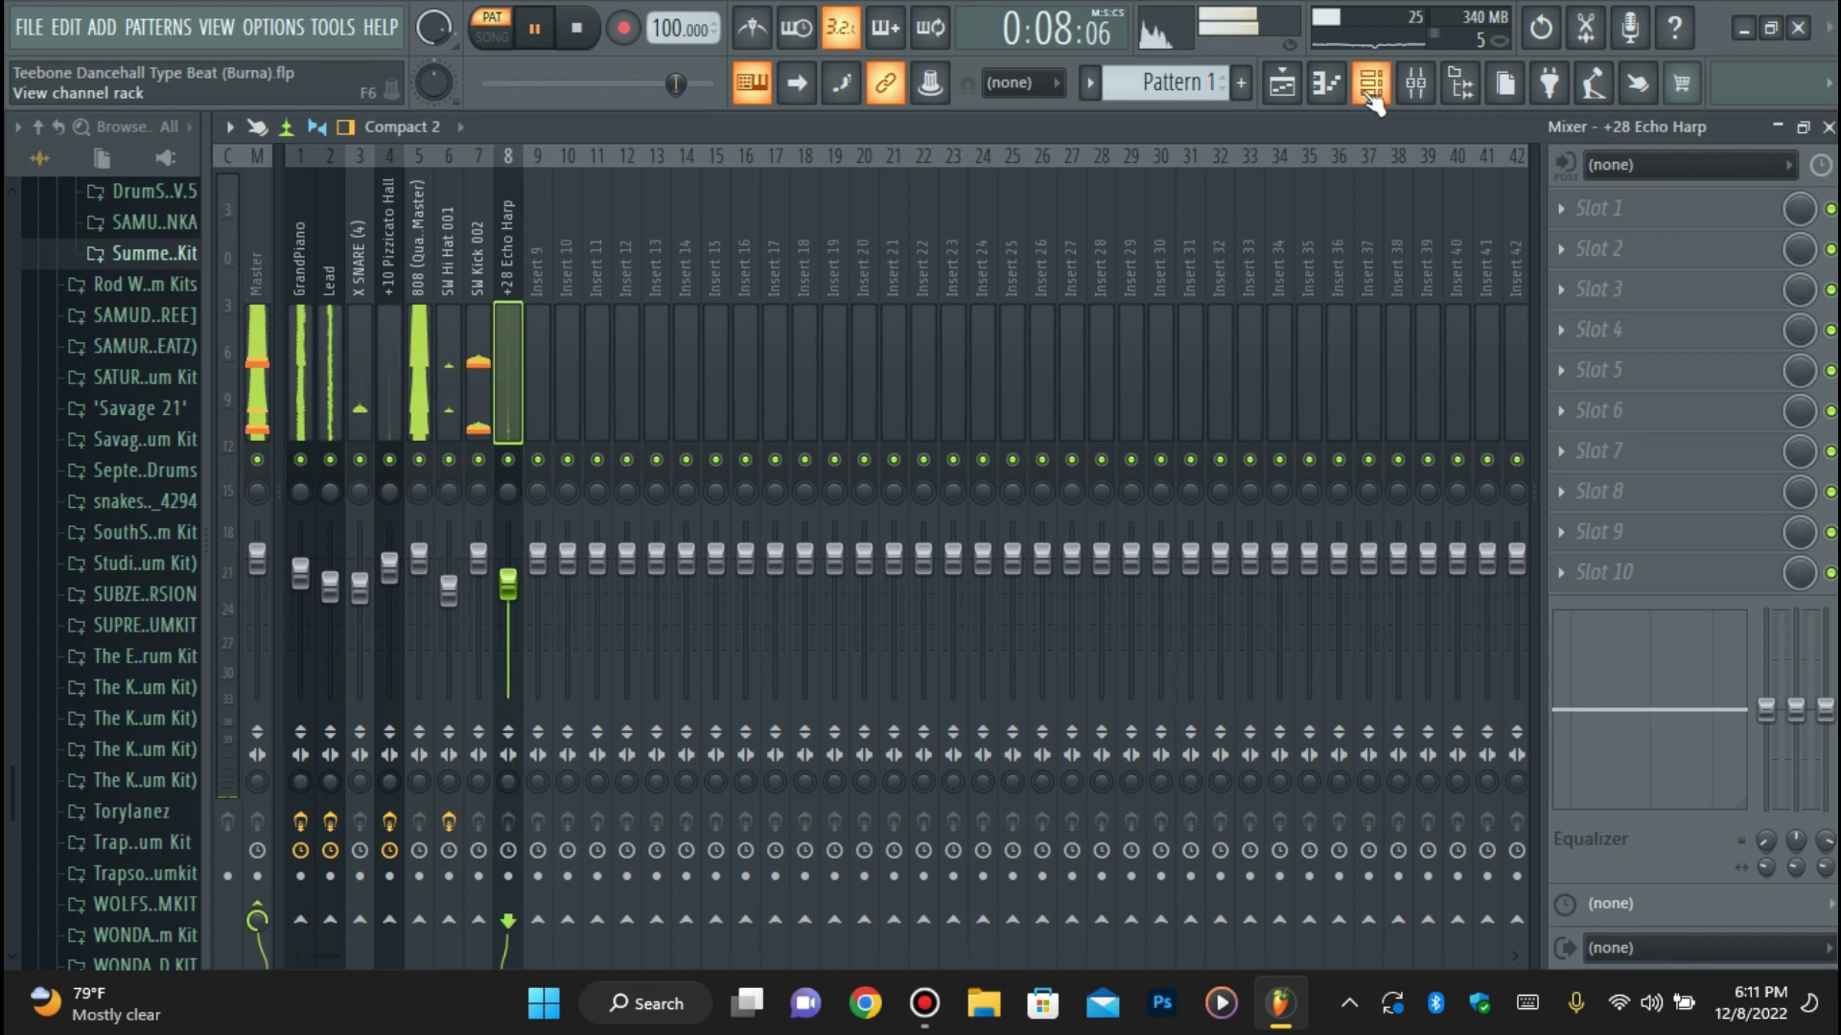
Load Gross Beat into effect slot 2 of the +28 Echo Harp mixer track.
{"action": "left_click", "coordinate": [1635, 259]}
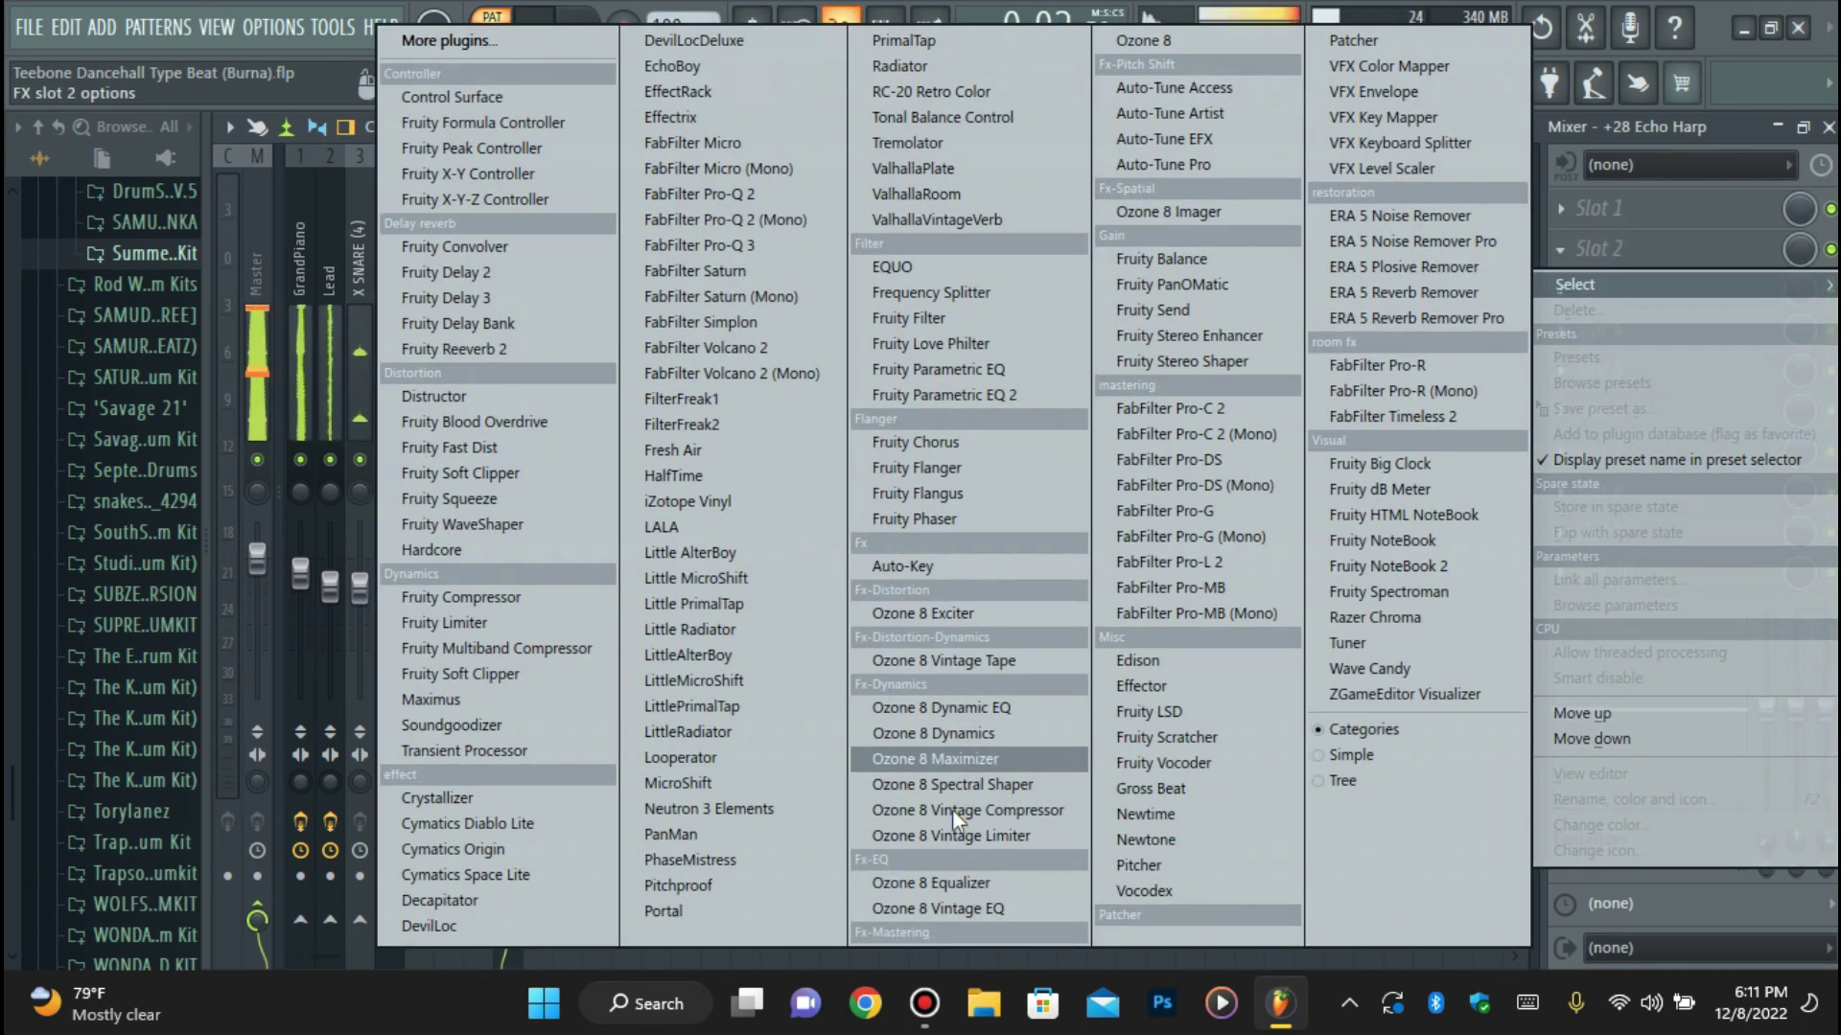
{"action": "left_click", "coordinate": [1179, 787]}
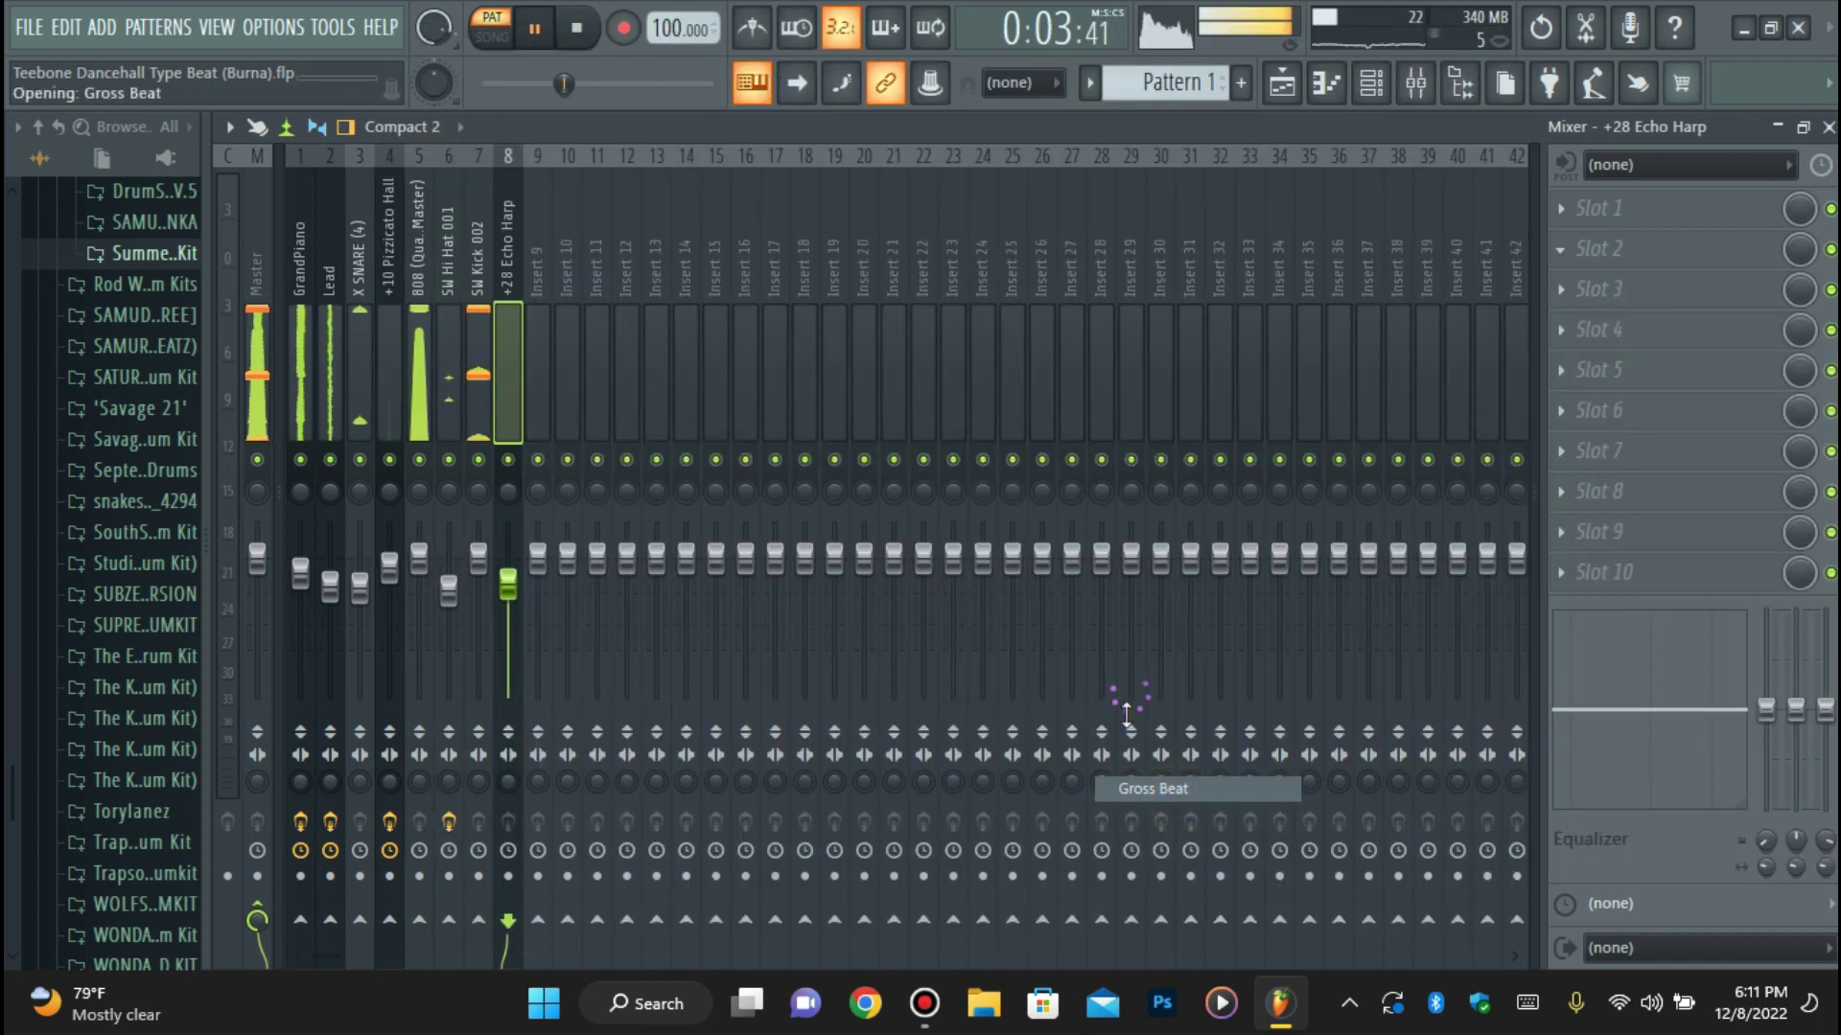
{"action": "left_click", "coordinate": [337, 351]}
{"action": "mouse_move", "coordinate": [377, 365]}
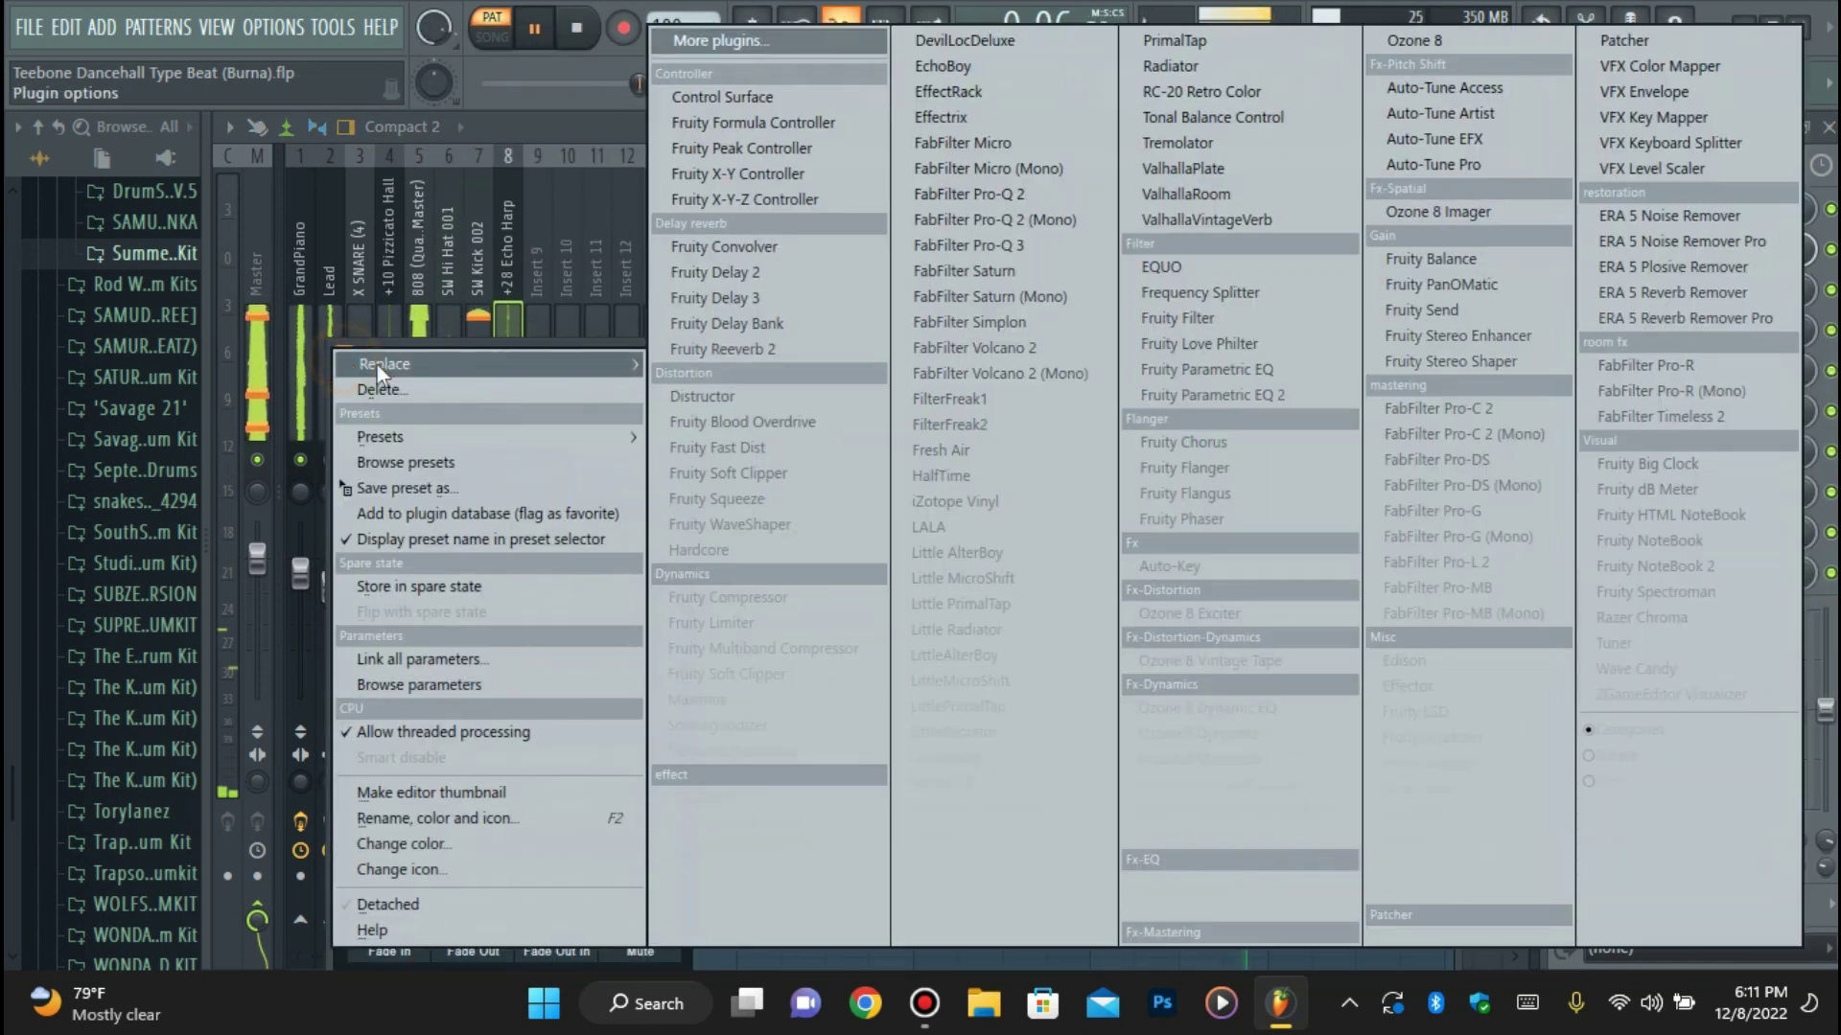
{"action": "left_click", "coordinate": [600, 347]}
{"action": "left_click_drag", "start_coordinate": [600, 347], "coordinate": [766, 184]}
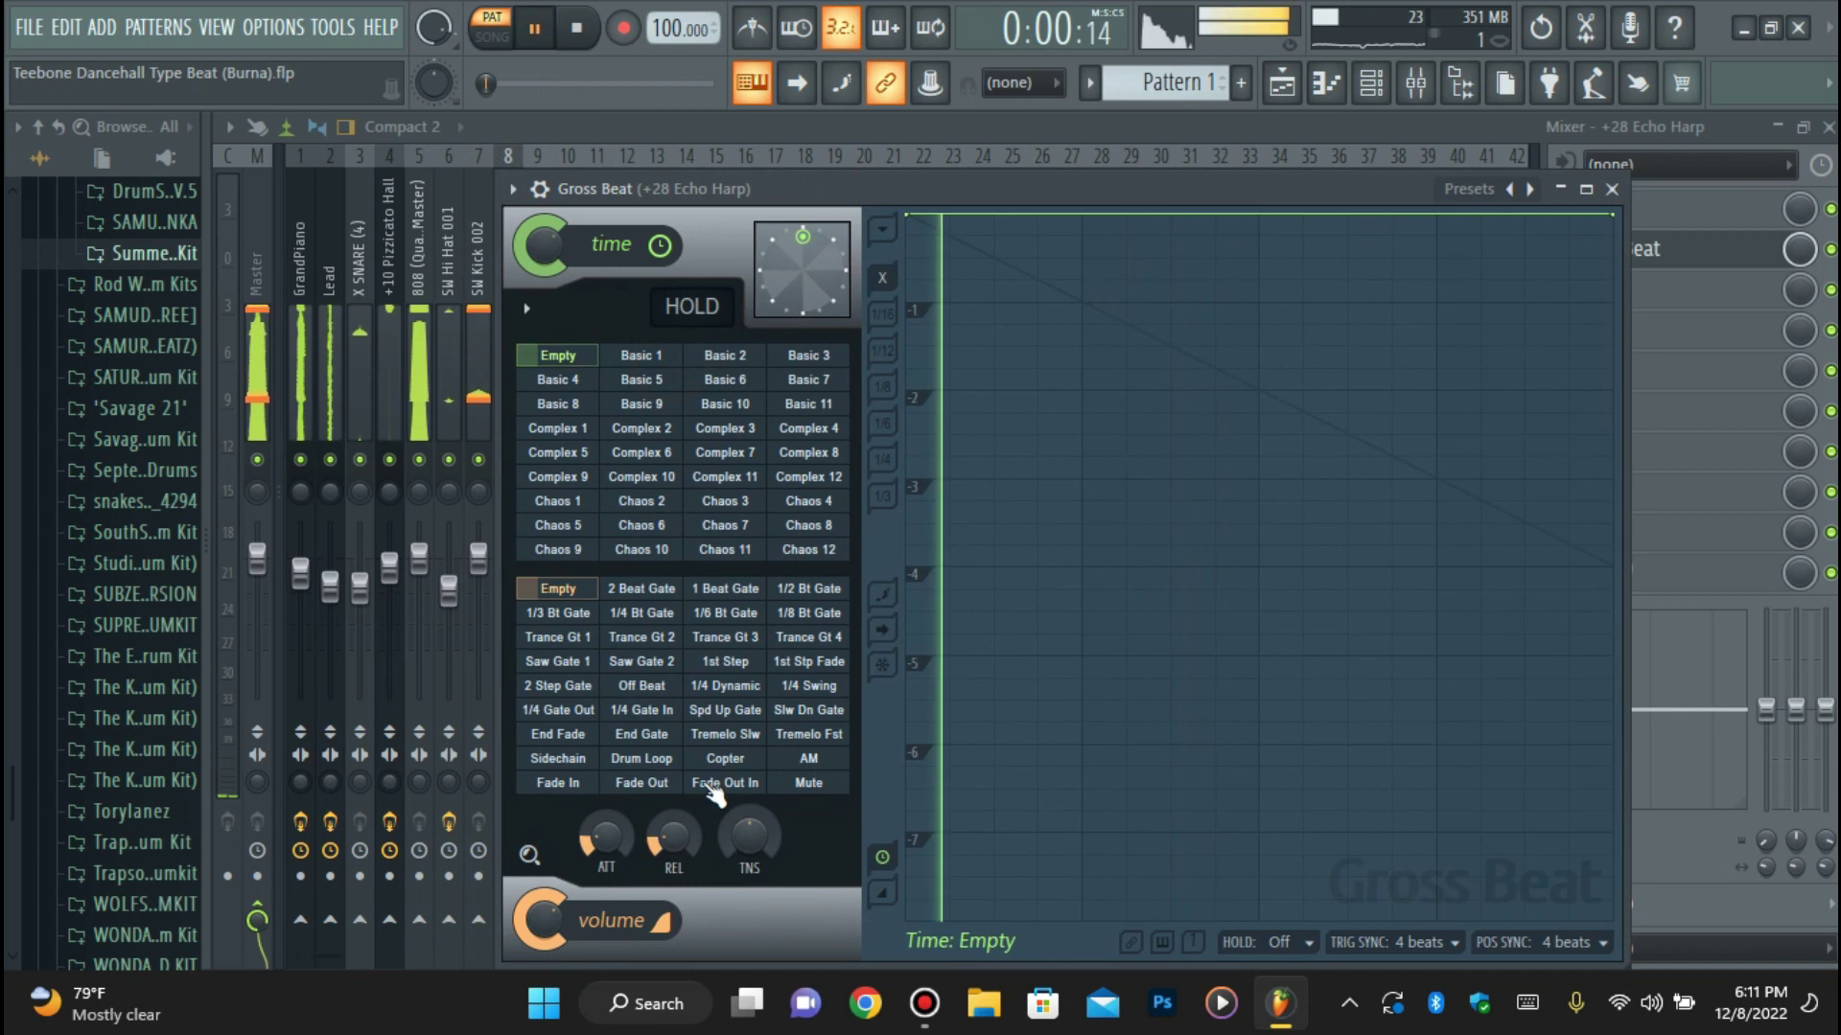
Audition Gross Beat's volume presets, including Tremelo Fst, and apply Spd Up Gate to the +28 Echo Harp track.
{"action": "left_click", "coordinate": [804, 739]}
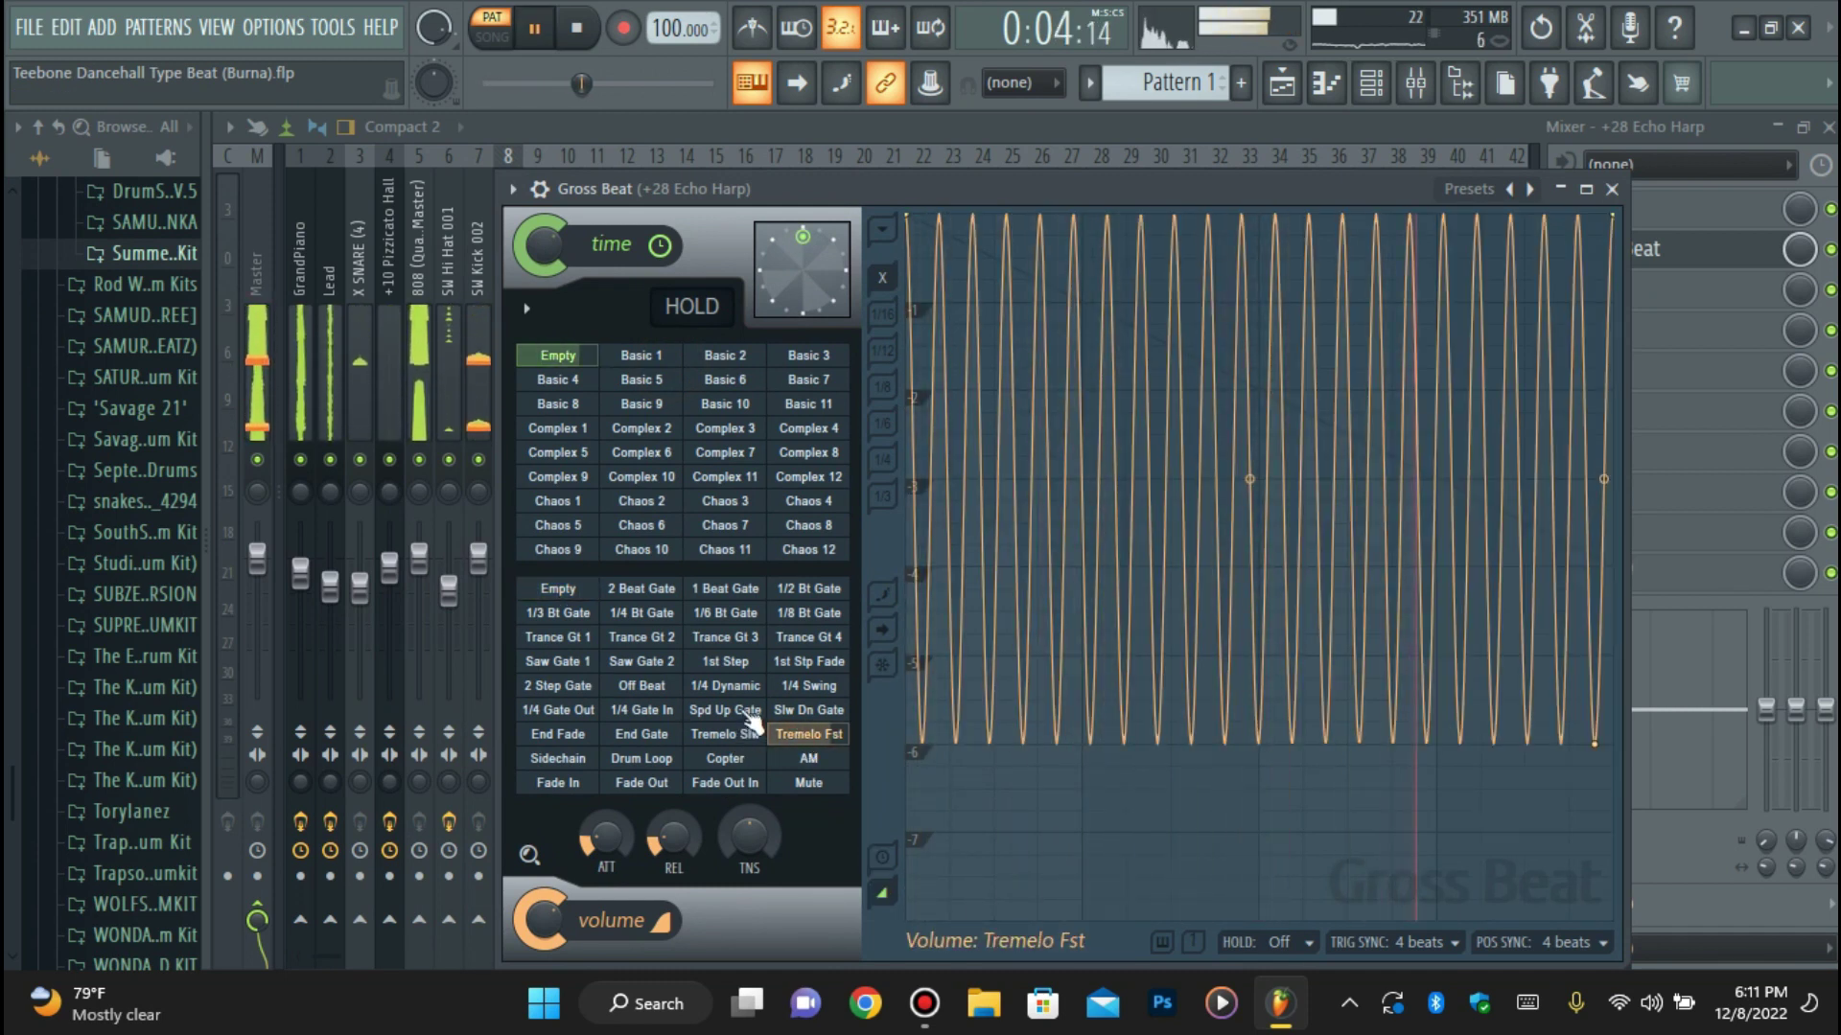
{"action": "left_click", "coordinate": [751, 714]}
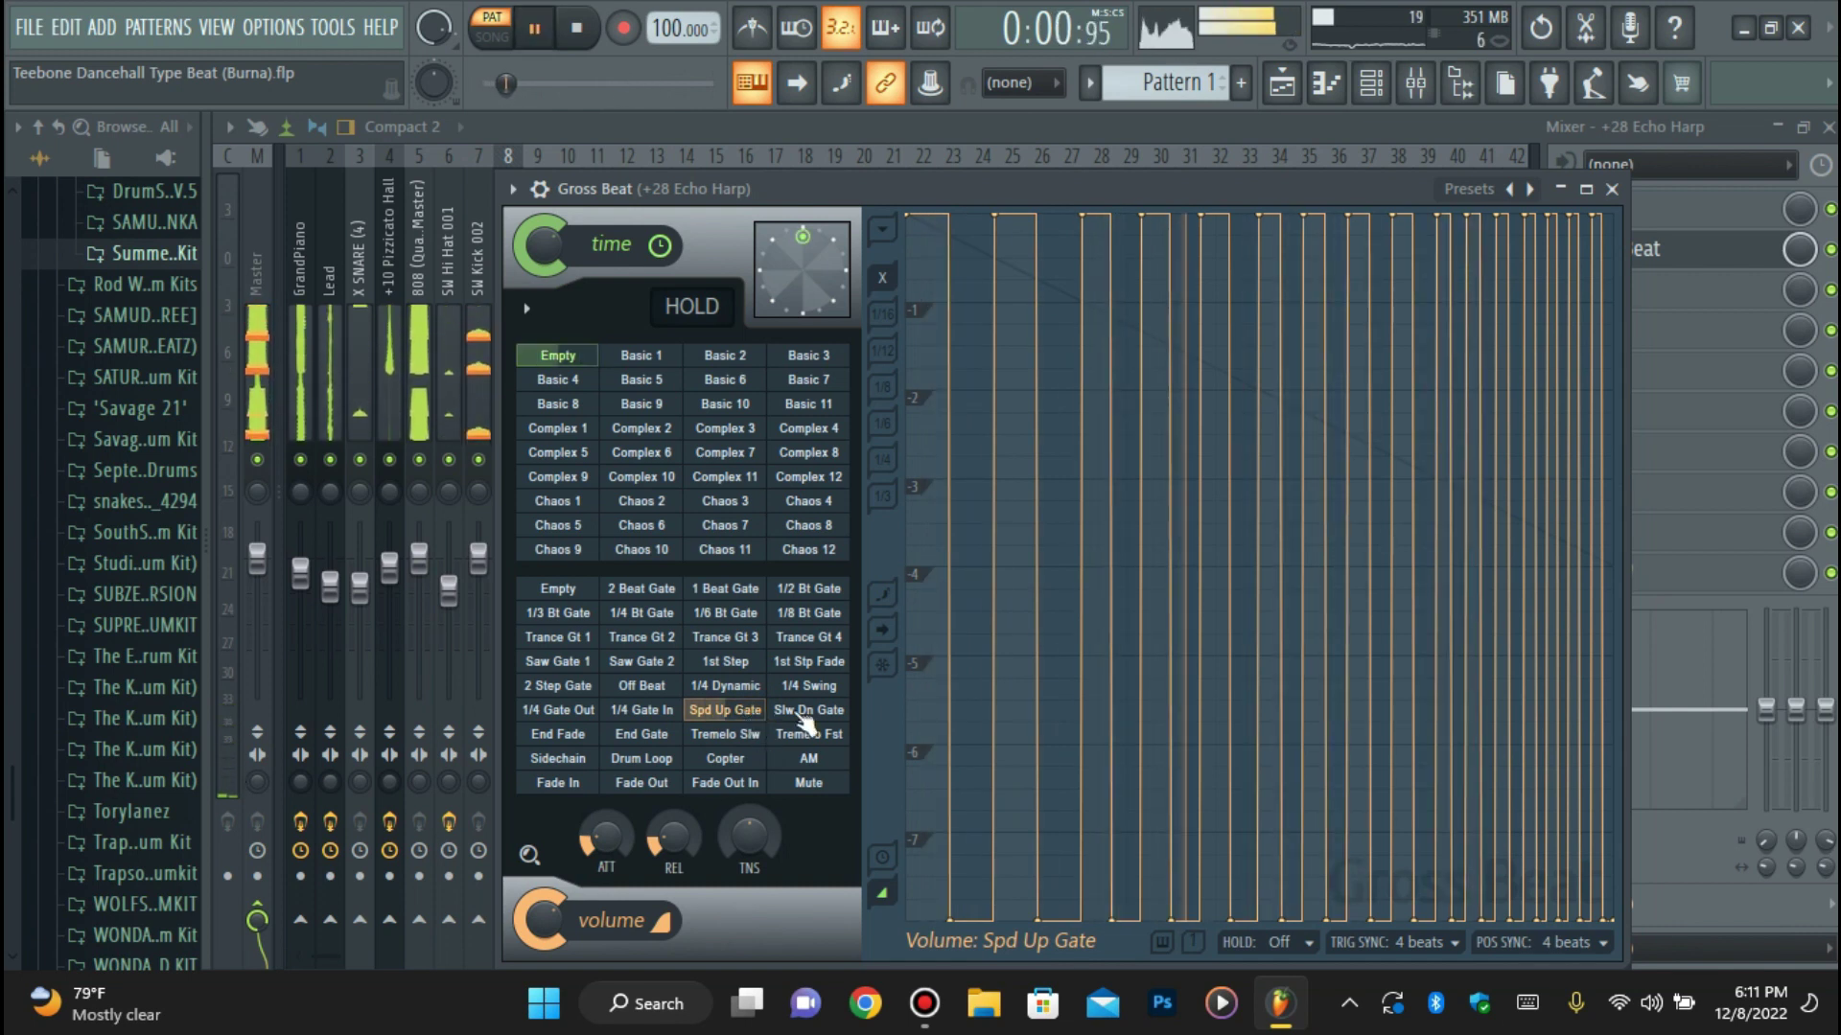
{"action": "left_click", "coordinate": [769, 710]}
{"action": "left_click", "coordinate": [725, 685]}
{"action": "left_click", "coordinate": [808, 686]}
{"action": "left_click", "coordinate": [728, 711]}
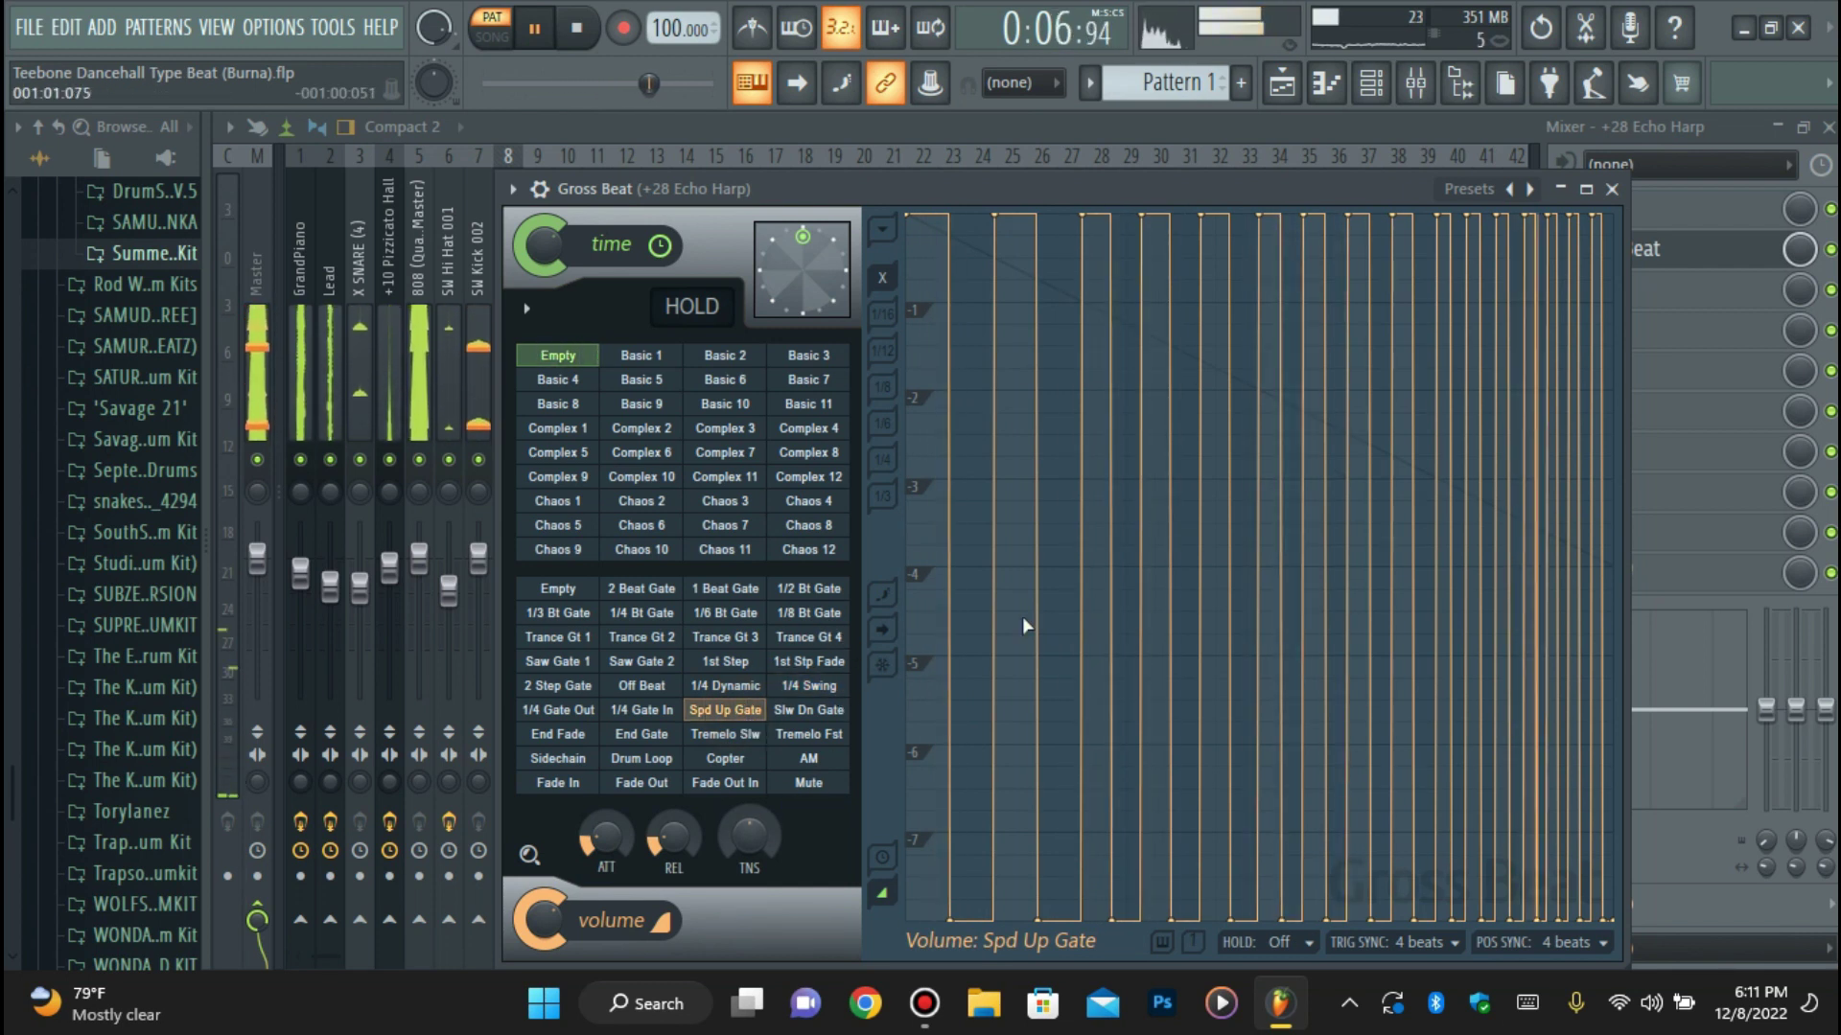
{"action": "left_click", "coordinate": [1645, 261]}
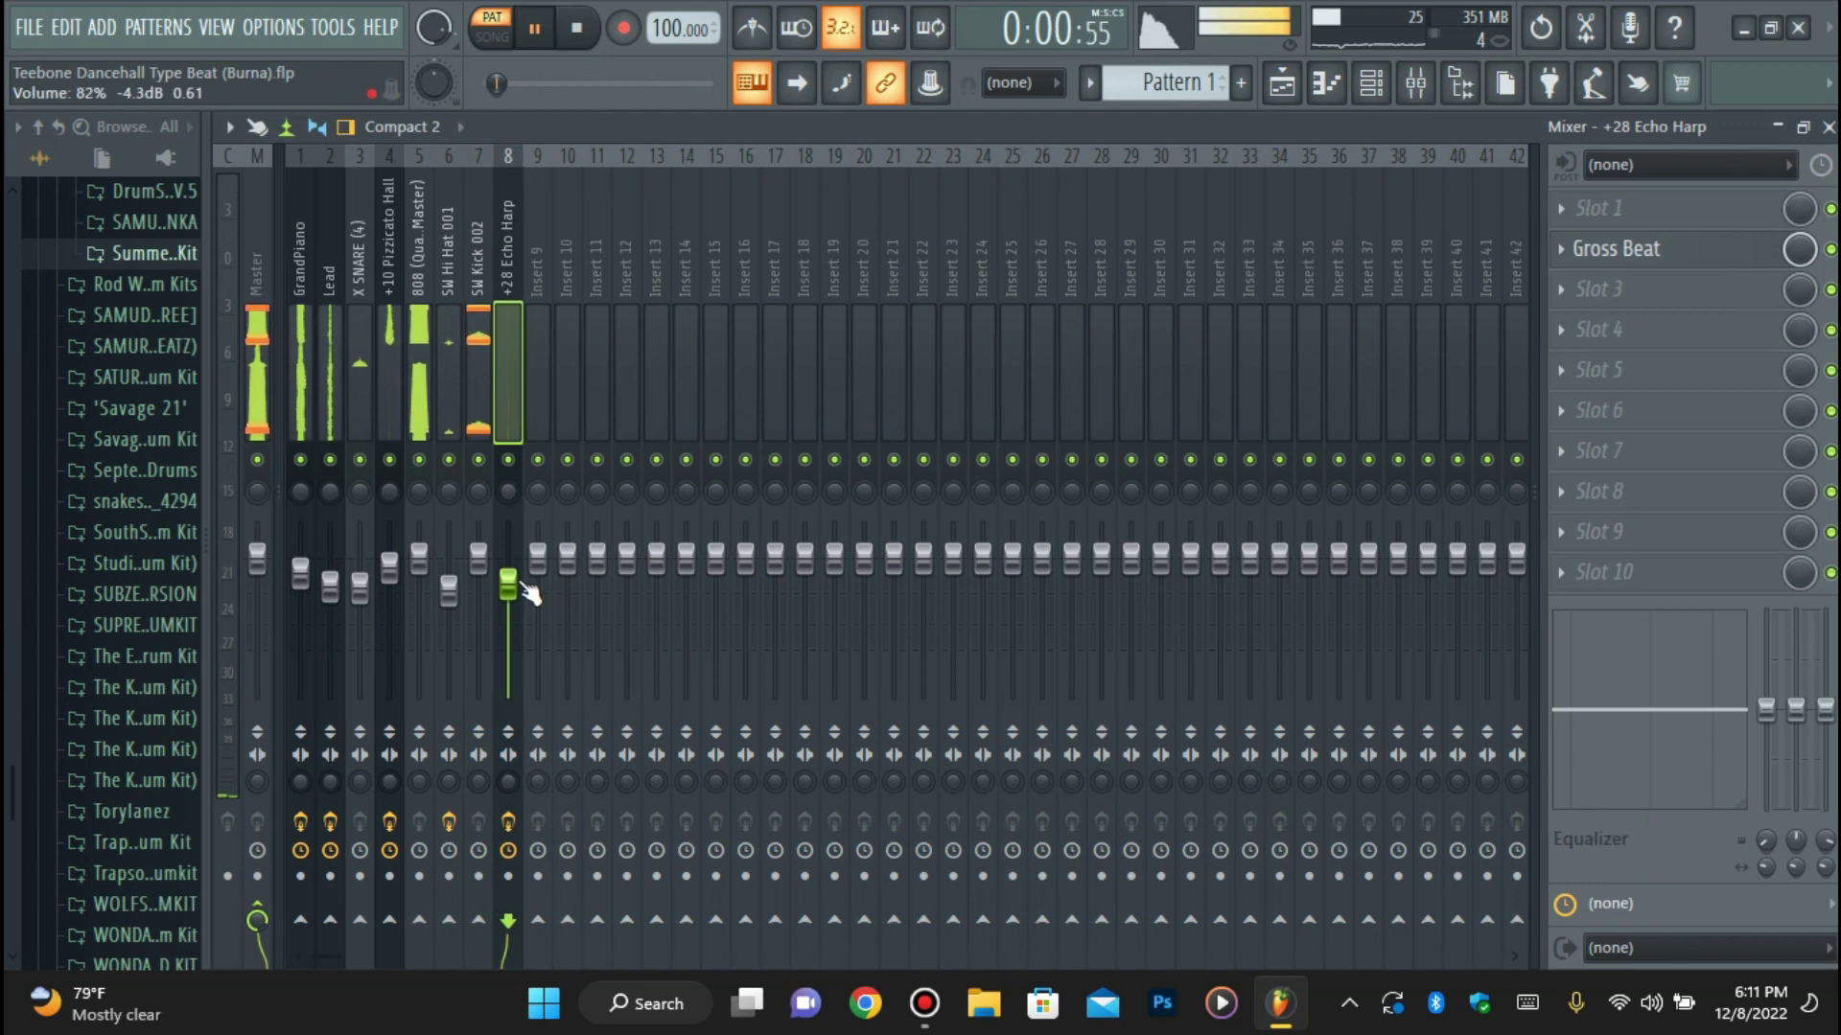
{"action": "left_click", "coordinate": [1627, 251]}
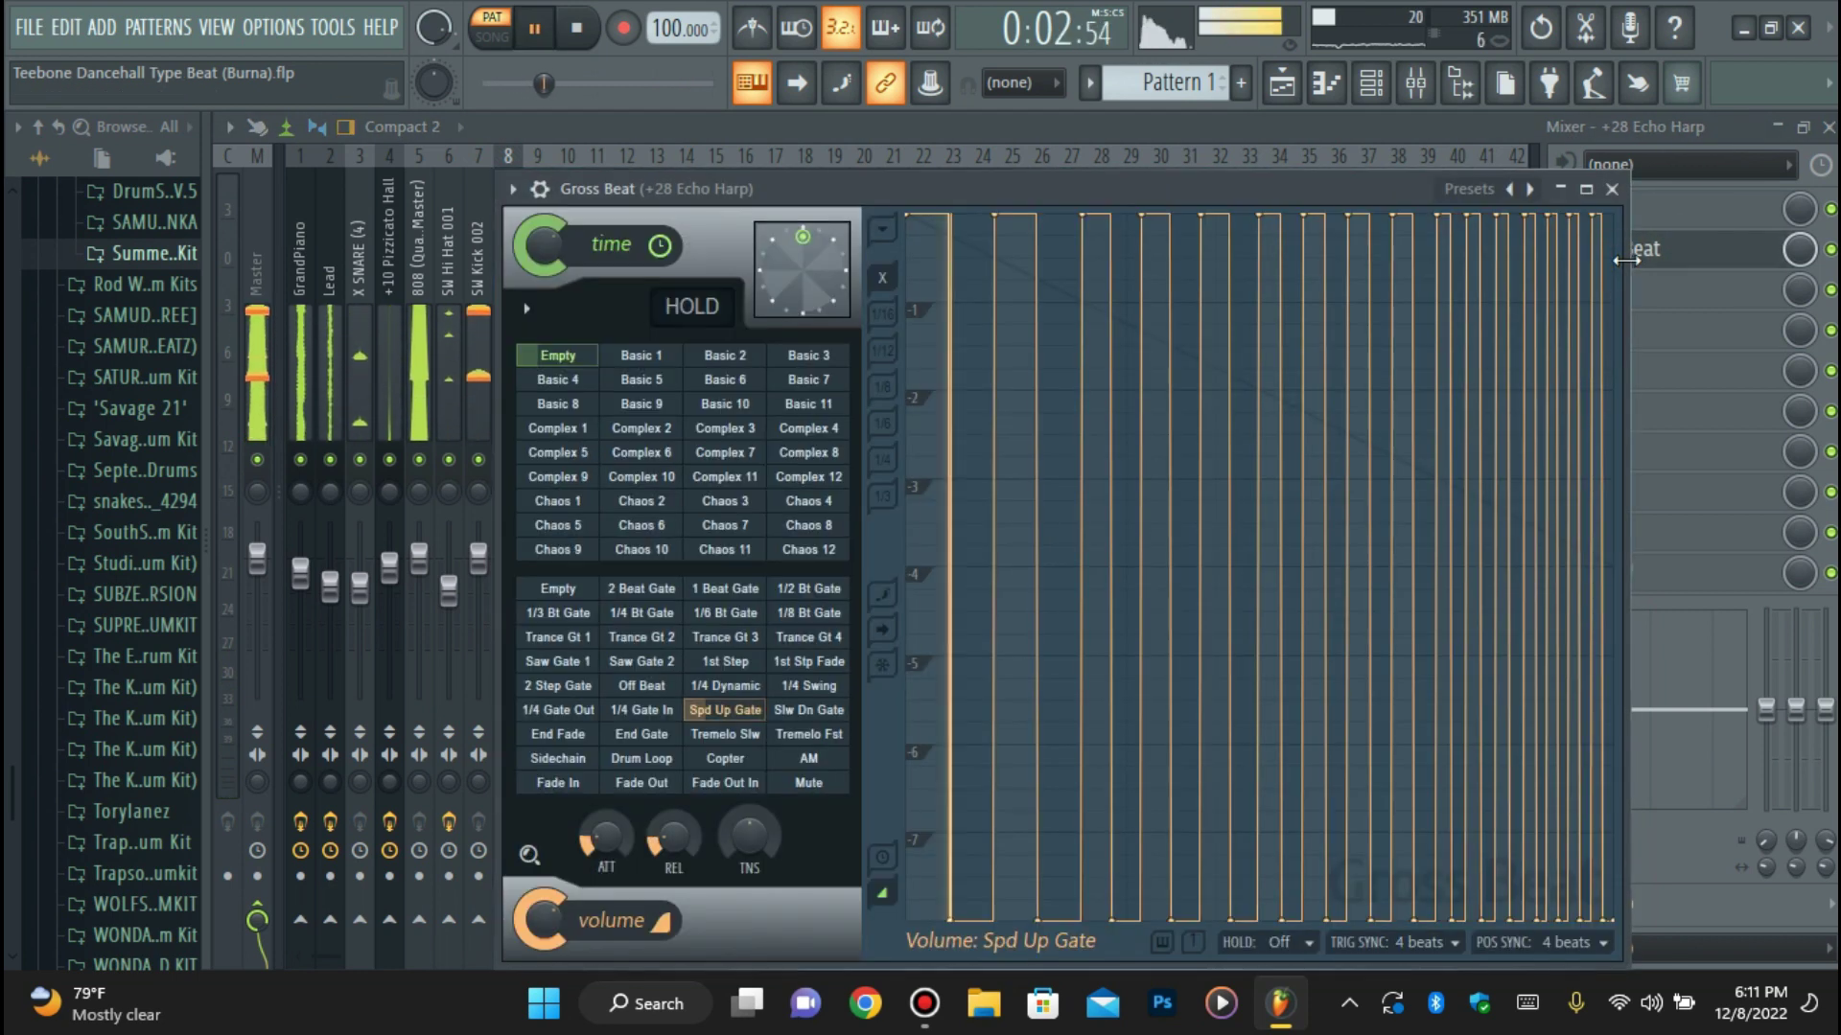
{"action": "left_click", "coordinate": [1679, 258]}
Return to the channel rack and save the project with the Gross Beat effect added.
{"action": "left_click", "coordinate": [1371, 86]}
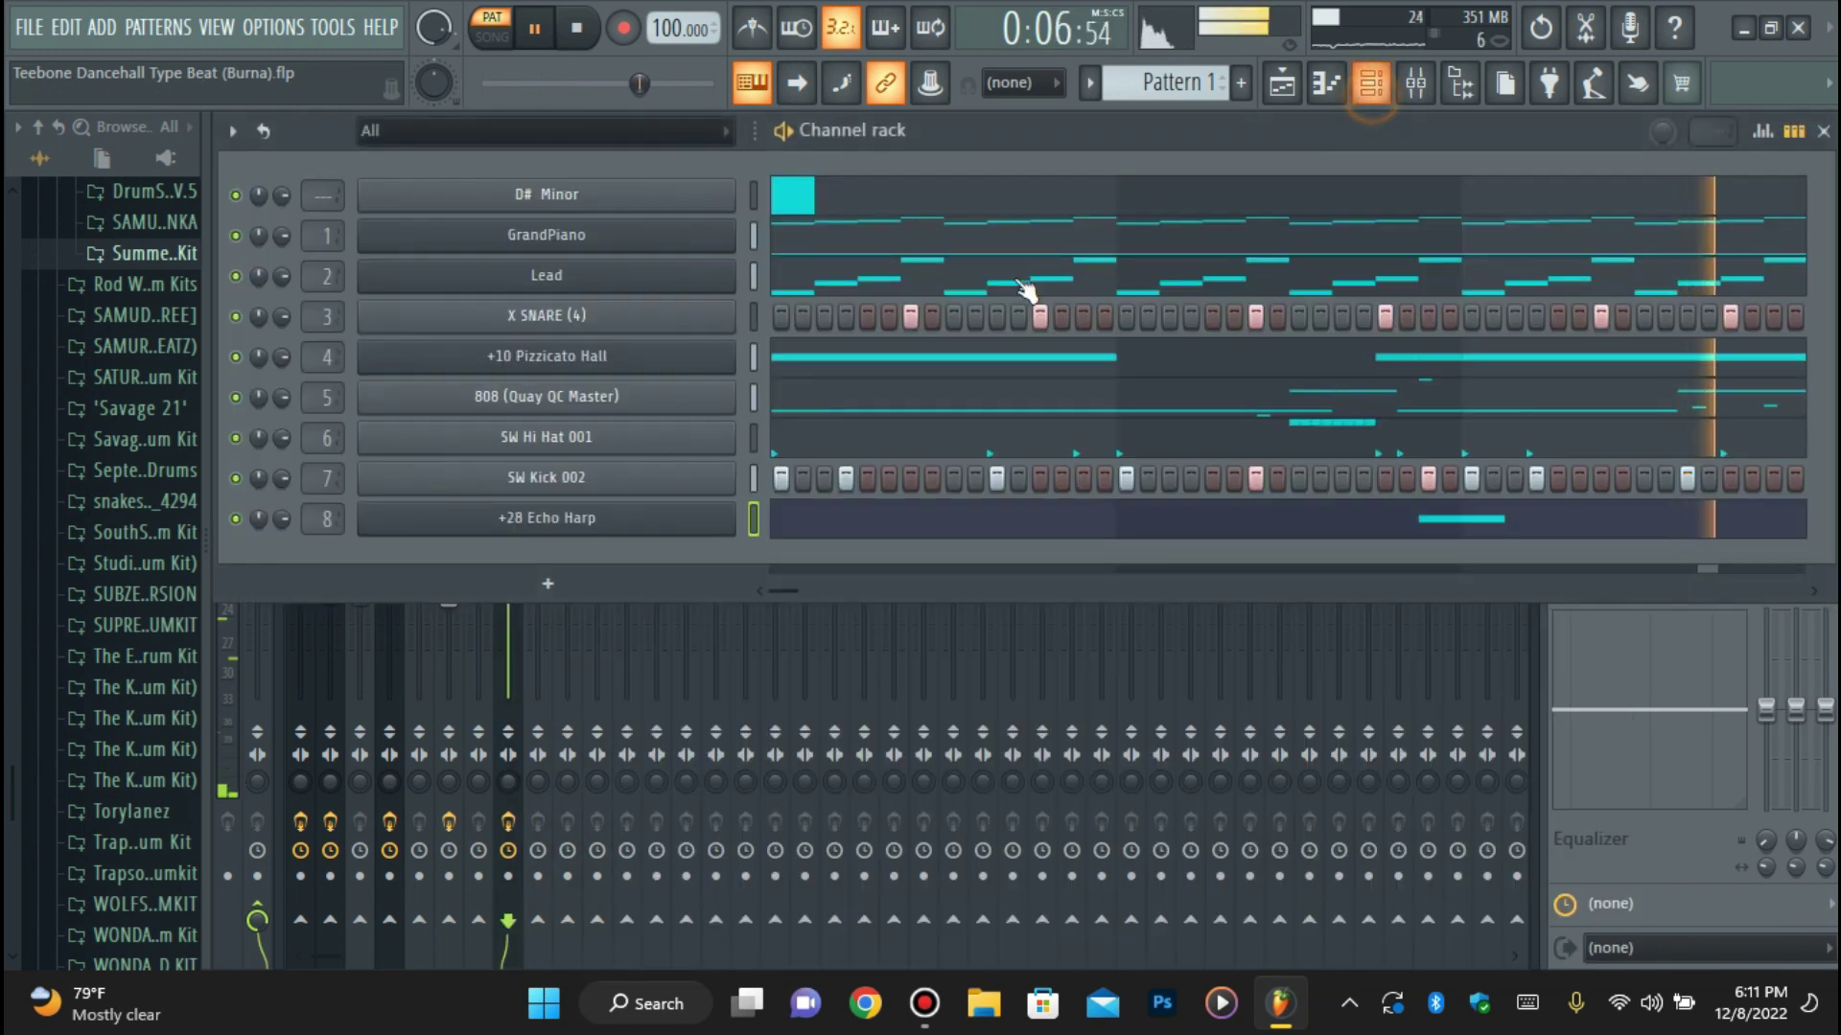
{"action": "left_click", "coordinate": [28, 27]}
{"action": "left_click", "coordinate": [55, 144]}
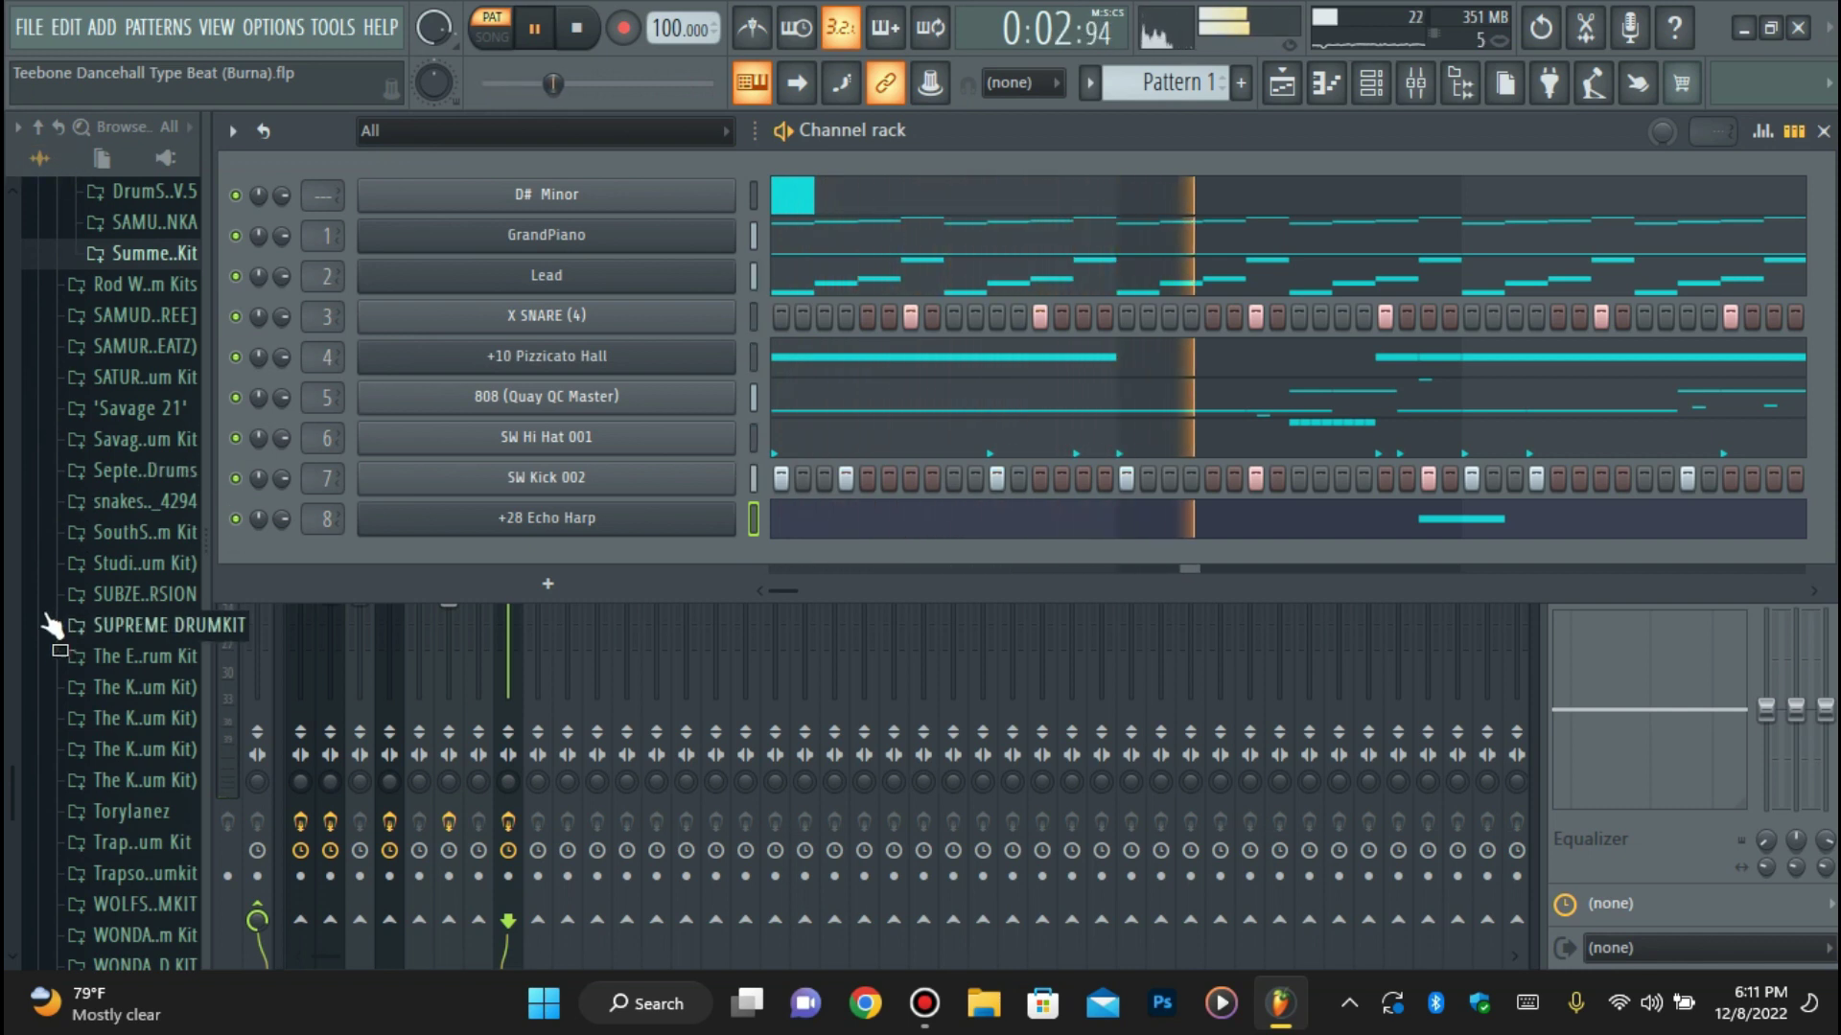
Stop playback and expand the Rod W... Kits drum kit down to its crash FX samples in the browser.
{"action": "scroll", "coordinate": [50, 625], "scroll_direction": "down", "scroll_amount": 3}
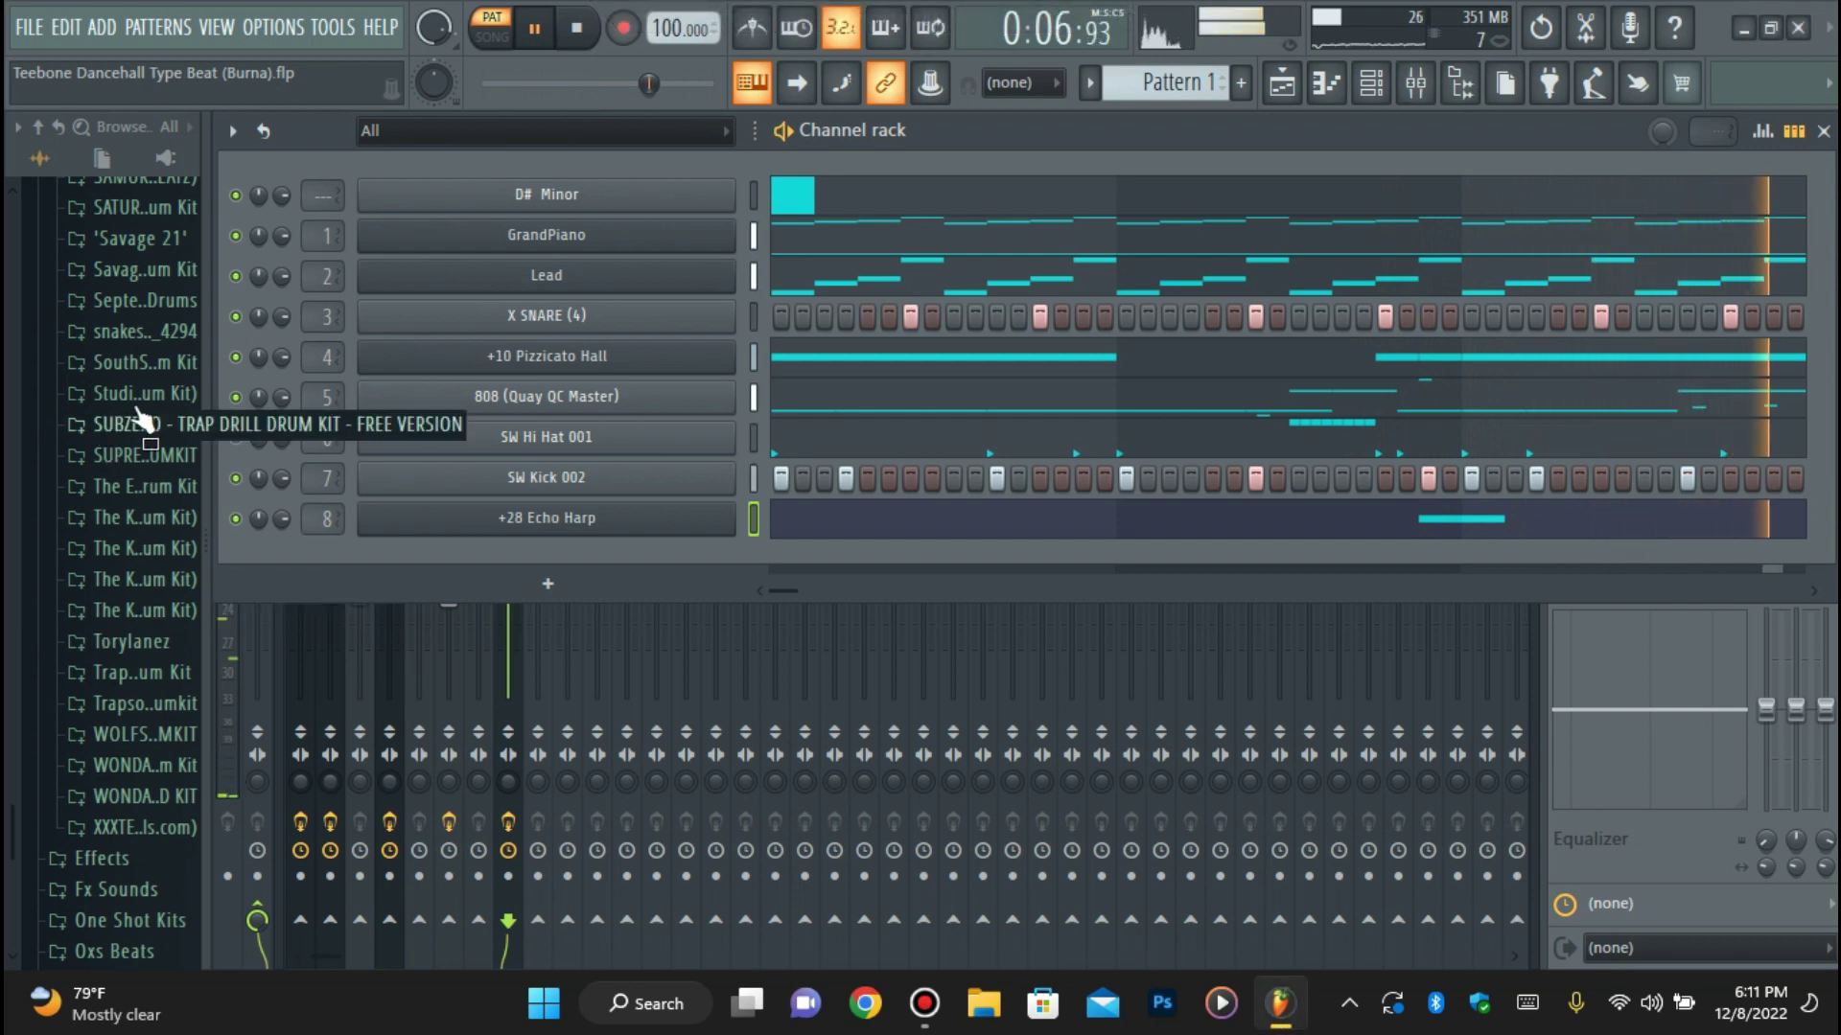
{"action": "scroll", "coordinate": [136, 450], "scroll_direction": "up", "scroll_amount": 5}
{"action": "scroll", "coordinate": [129, 355], "scroll_direction": "up", "scroll_amount": 5}
{"action": "left_click", "coordinate": [134, 450]}
{"action": "key", "text": "space"}
{"action": "left_click", "coordinate": [115, 527]}
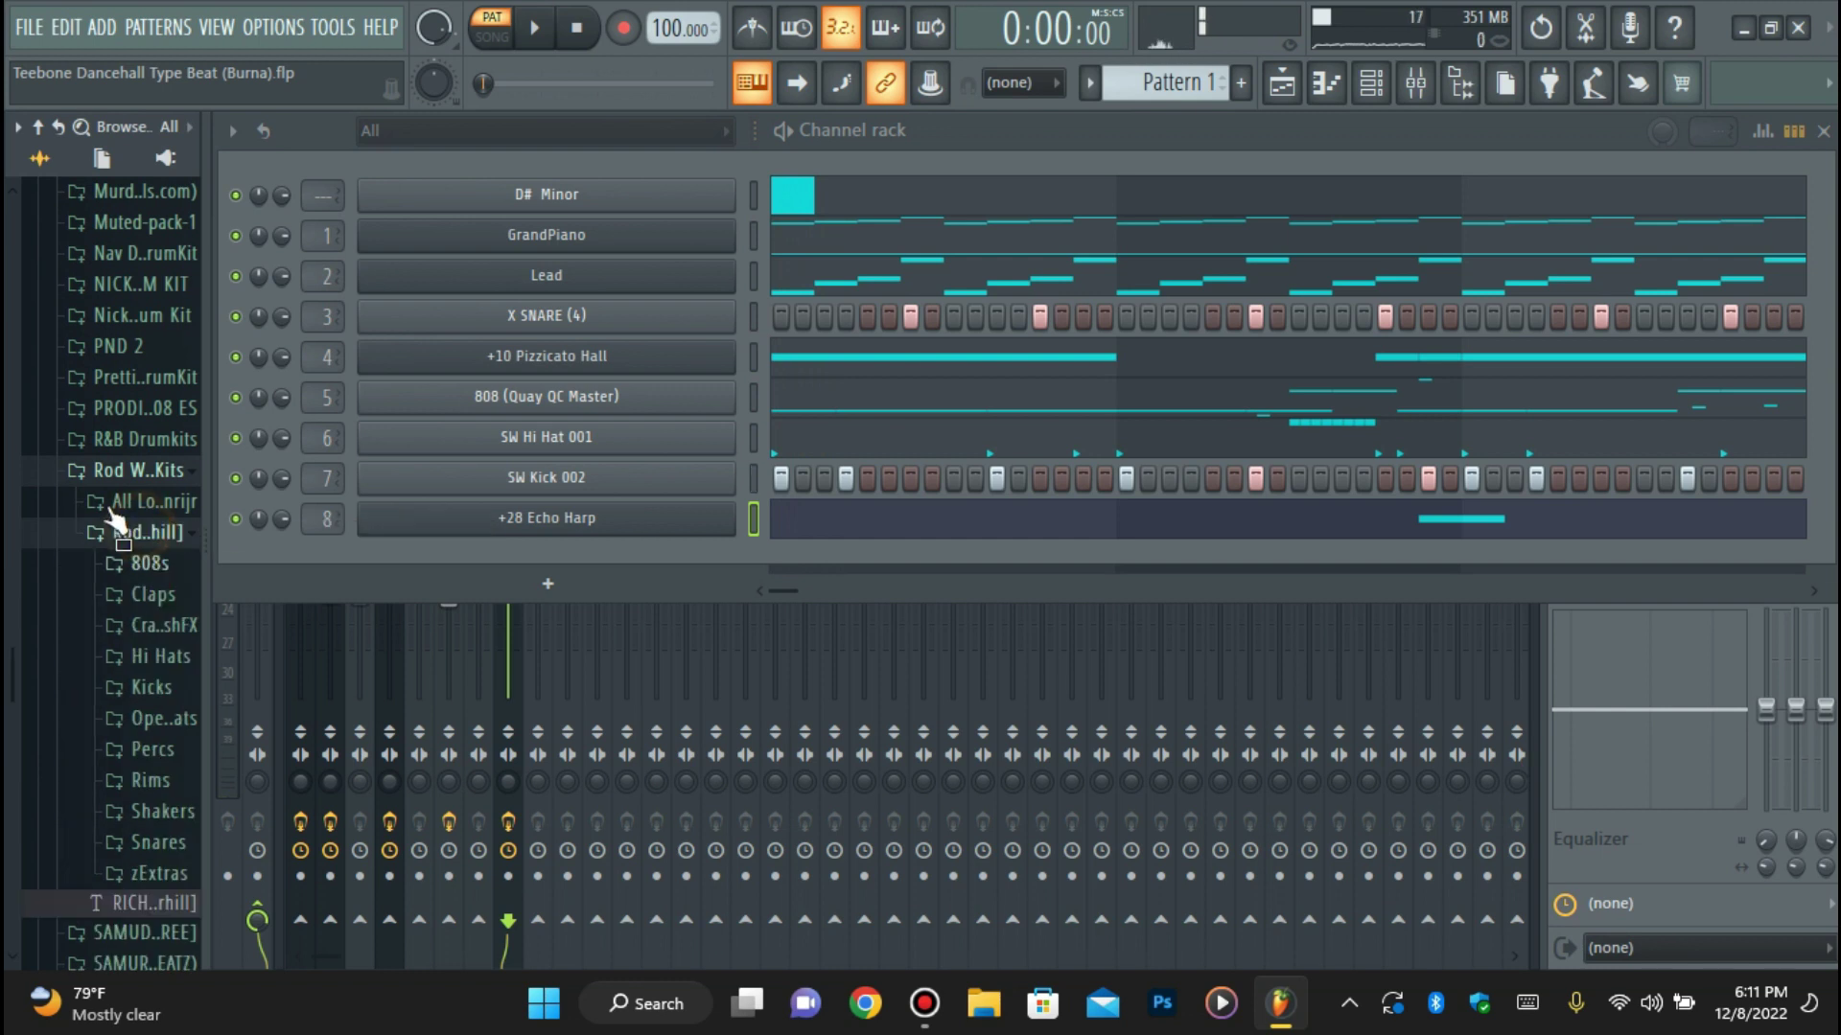
{"action": "left_click", "coordinate": [153, 625]}
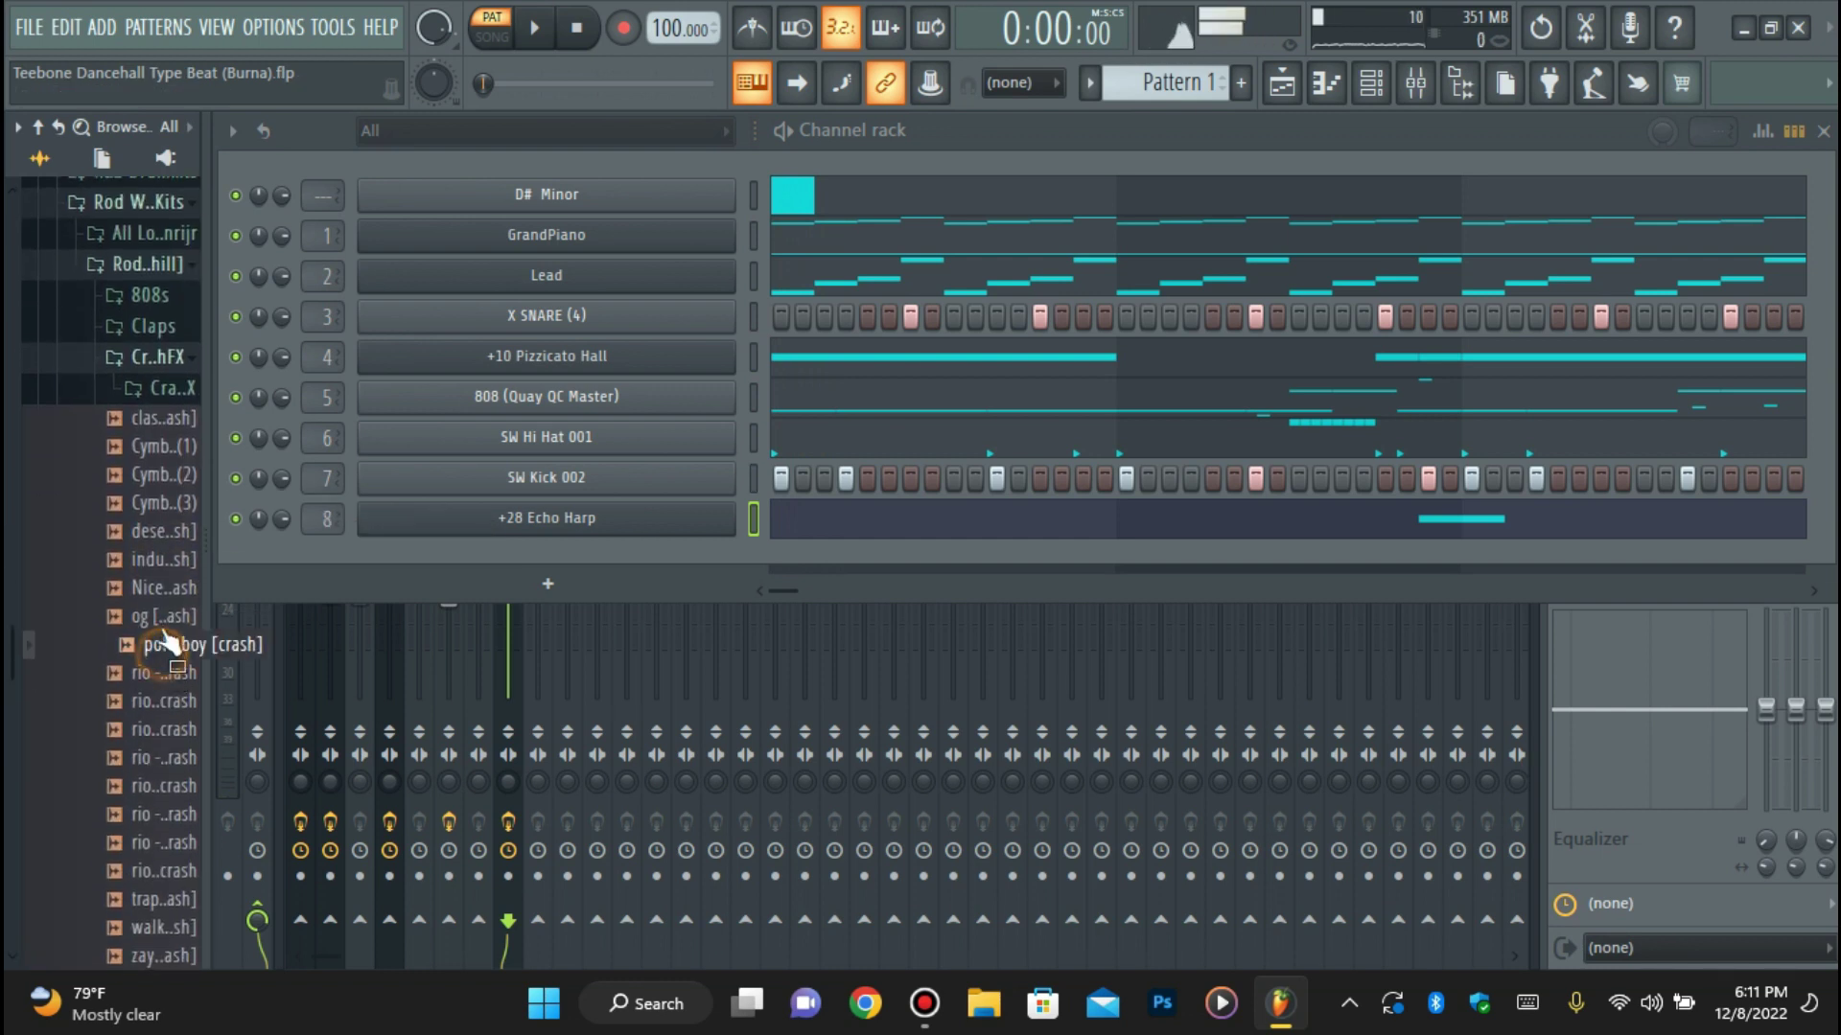
Add polo boy [crash] as a channel with a hit on the first step, replace its sample with Nice Crash, and play the pattern.
{"action": "left_click_drag", "start_coordinate": [517, 546], "coordinate": [786, 581]}
{"action": "key", "text": "space"}
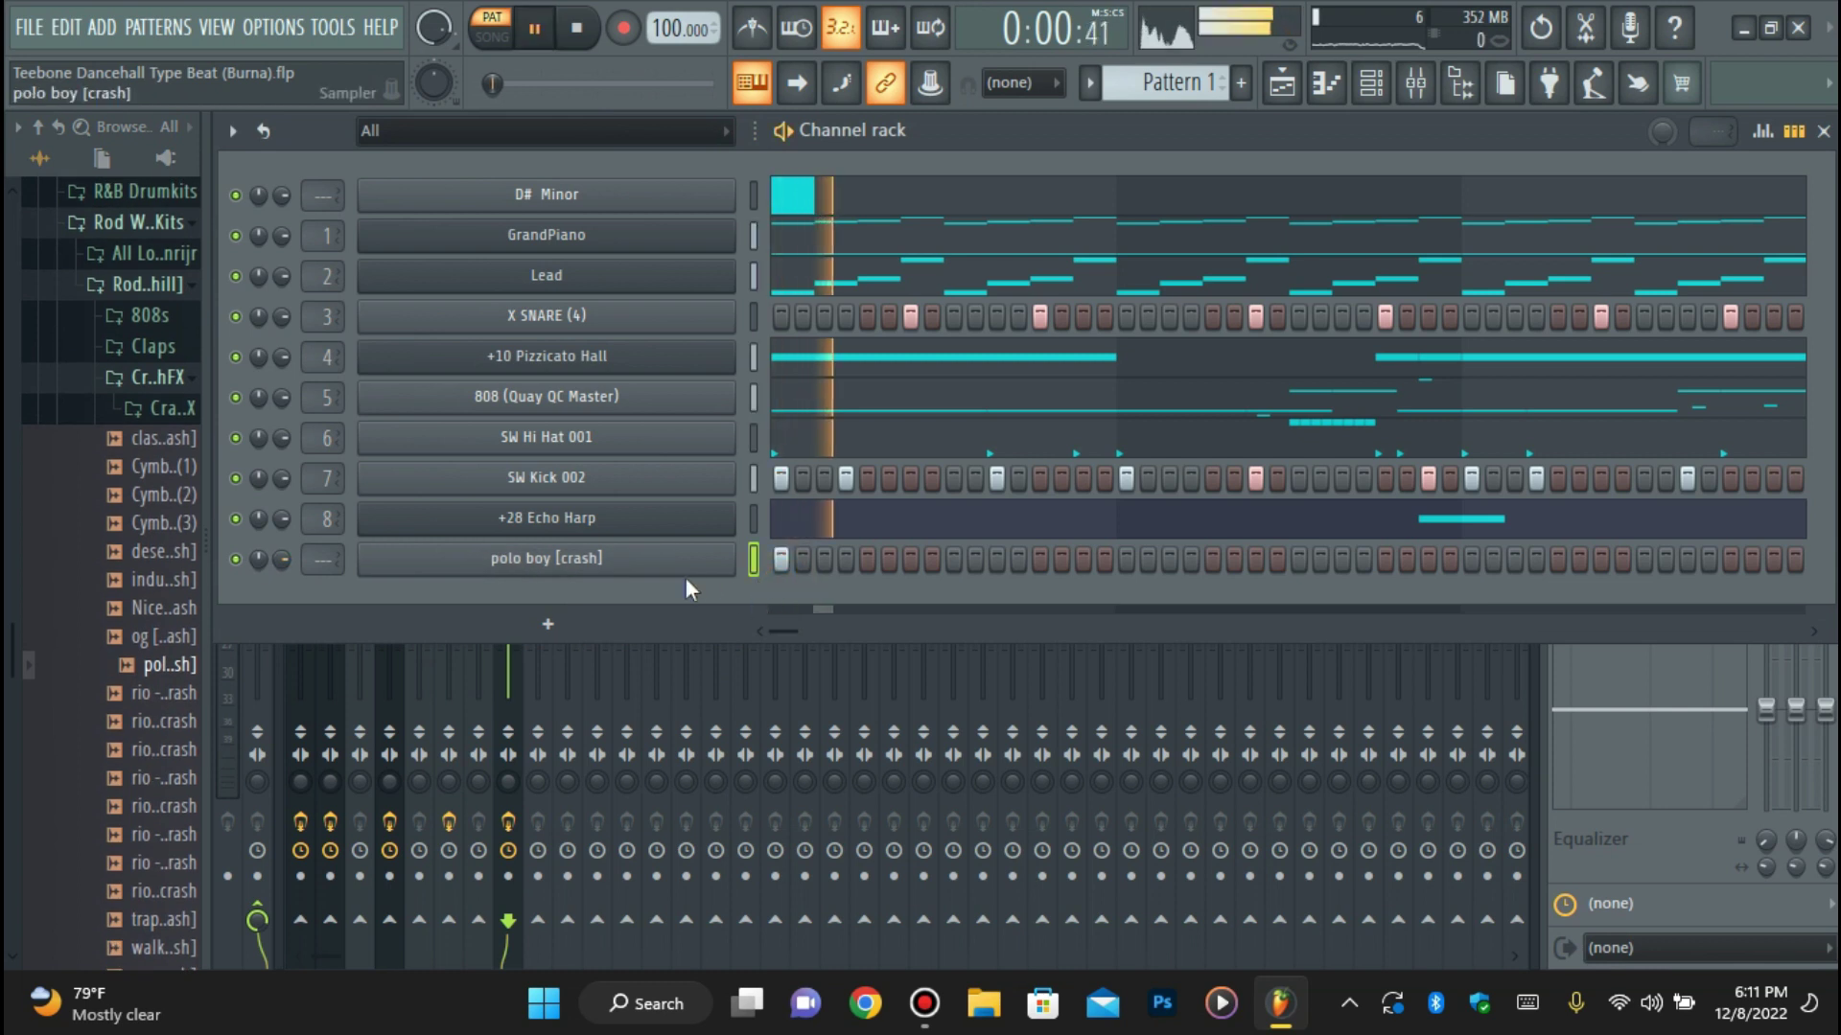
{"action": "left_click", "coordinate": [163, 618]}
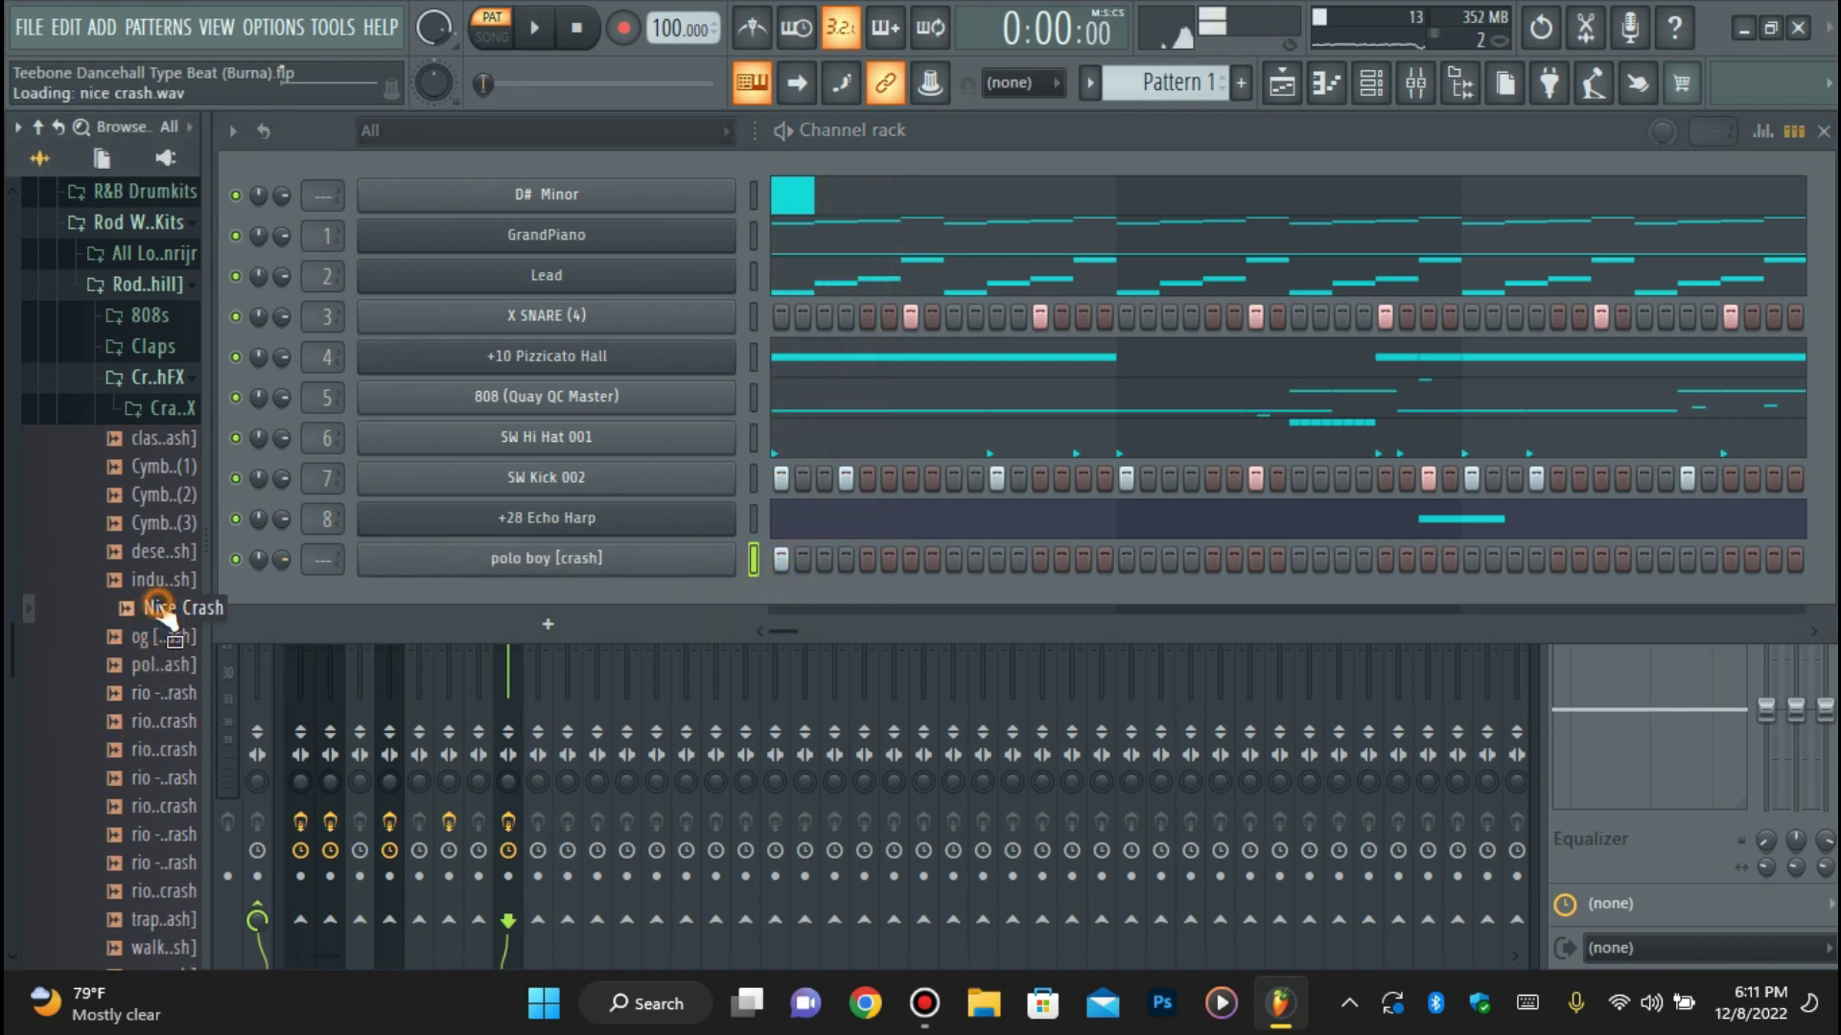
{"action": "left_click_drag", "start_coordinate": [480, 556], "coordinate": [481, 556]}
{"action": "key", "text": "space"}
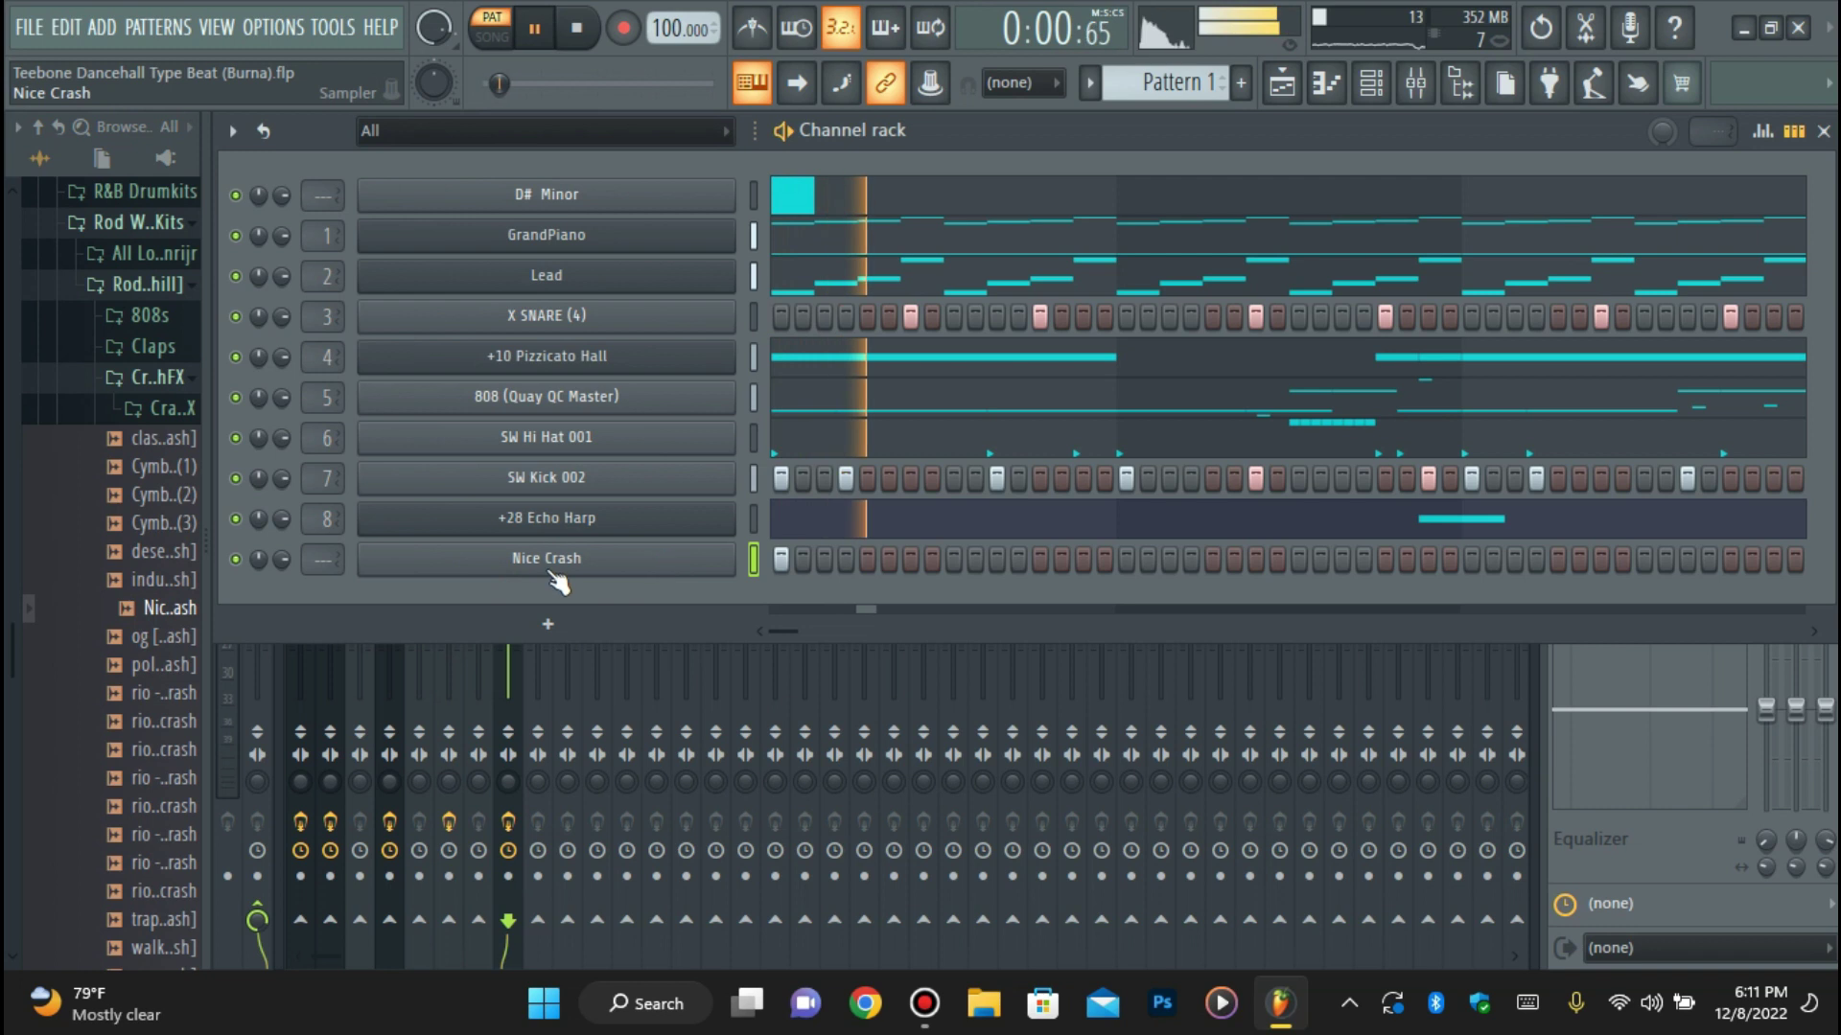
Link the Nice Crash channel to mixer track 9 so the track takes its name, and play the pattern.
{"action": "left_click", "coordinate": [1414, 84]}
{"action": "left_click", "coordinate": [538, 370]}
{"action": "right_click", "coordinate": [538, 370]}
{"action": "mouse_move", "coordinate": [672, 434]}
{"action": "left_click", "coordinate": [858, 425]}
{"action": "key", "text": "space"}
Collapse the crash FX and Rod W... Kits folders, show the channel rack, and save the project.
{"action": "left_click", "coordinate": [153, 379]}
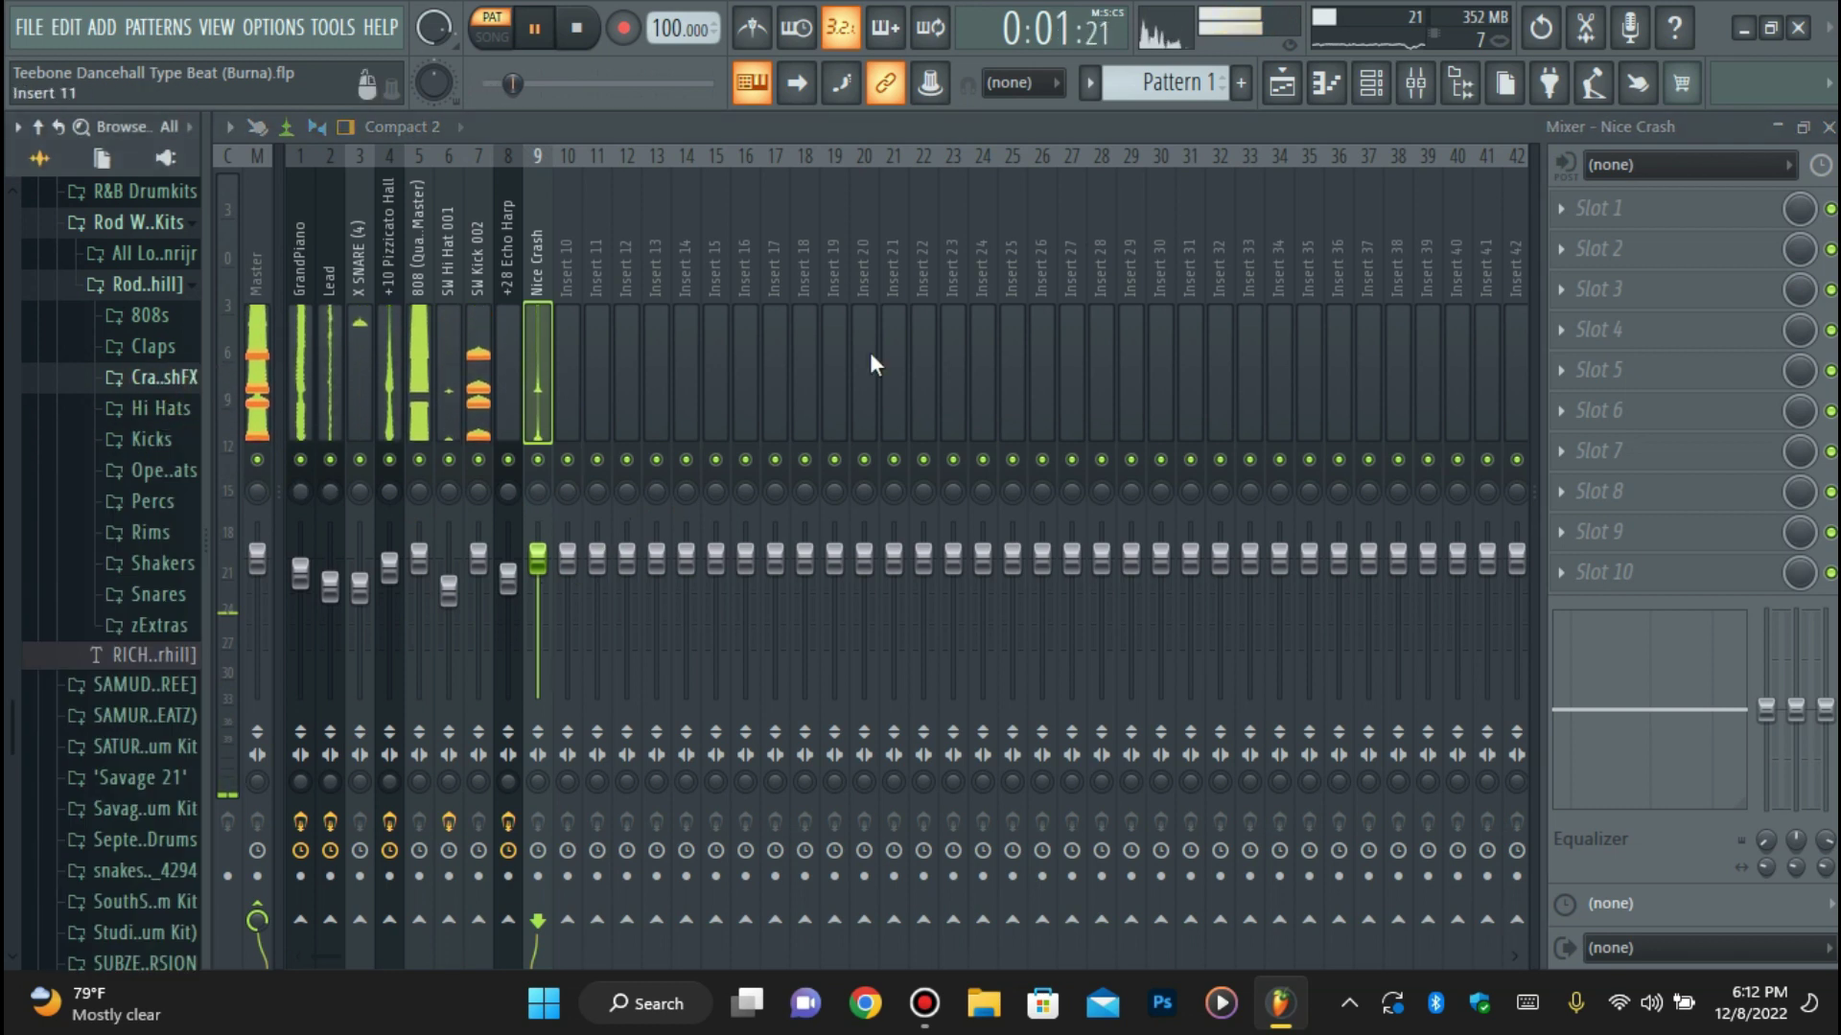
{"action": "left_click", "coordinate": [1377, 92]}
{"action": "left_click", "coordinate": [28, 26]}
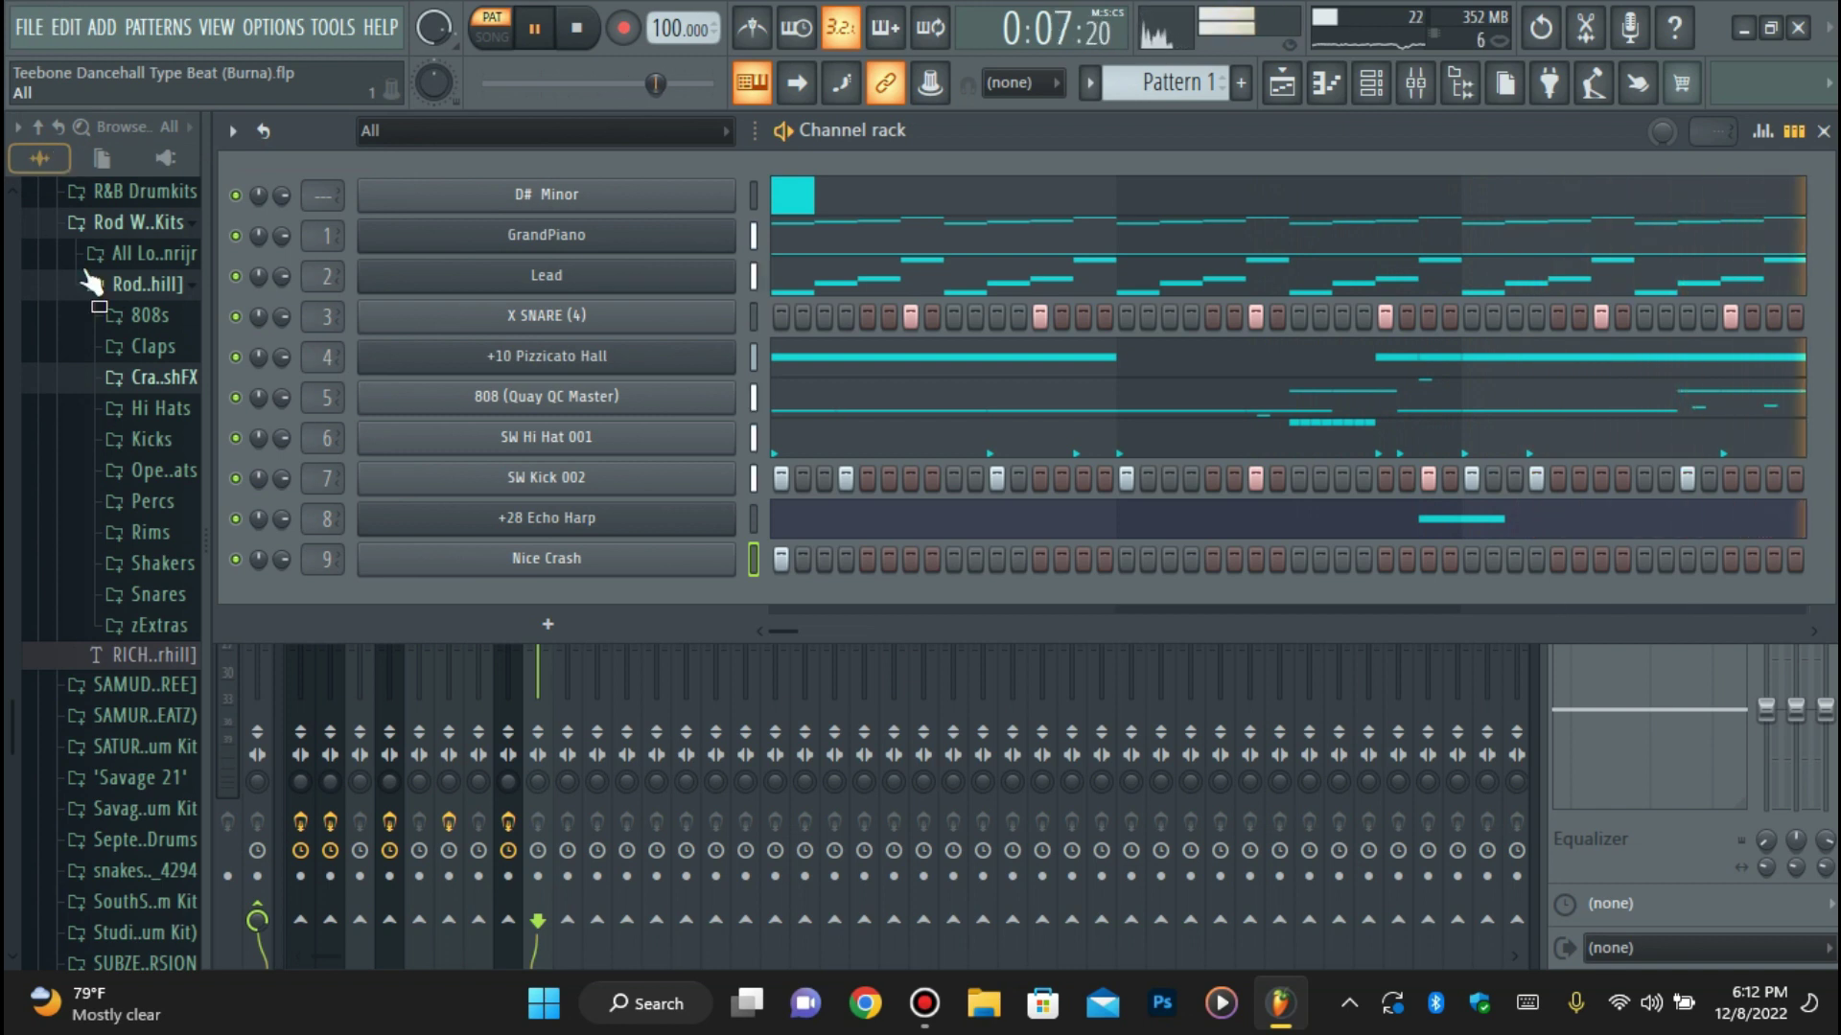
{"action": "left_click", "coordinate": [131, 225]}
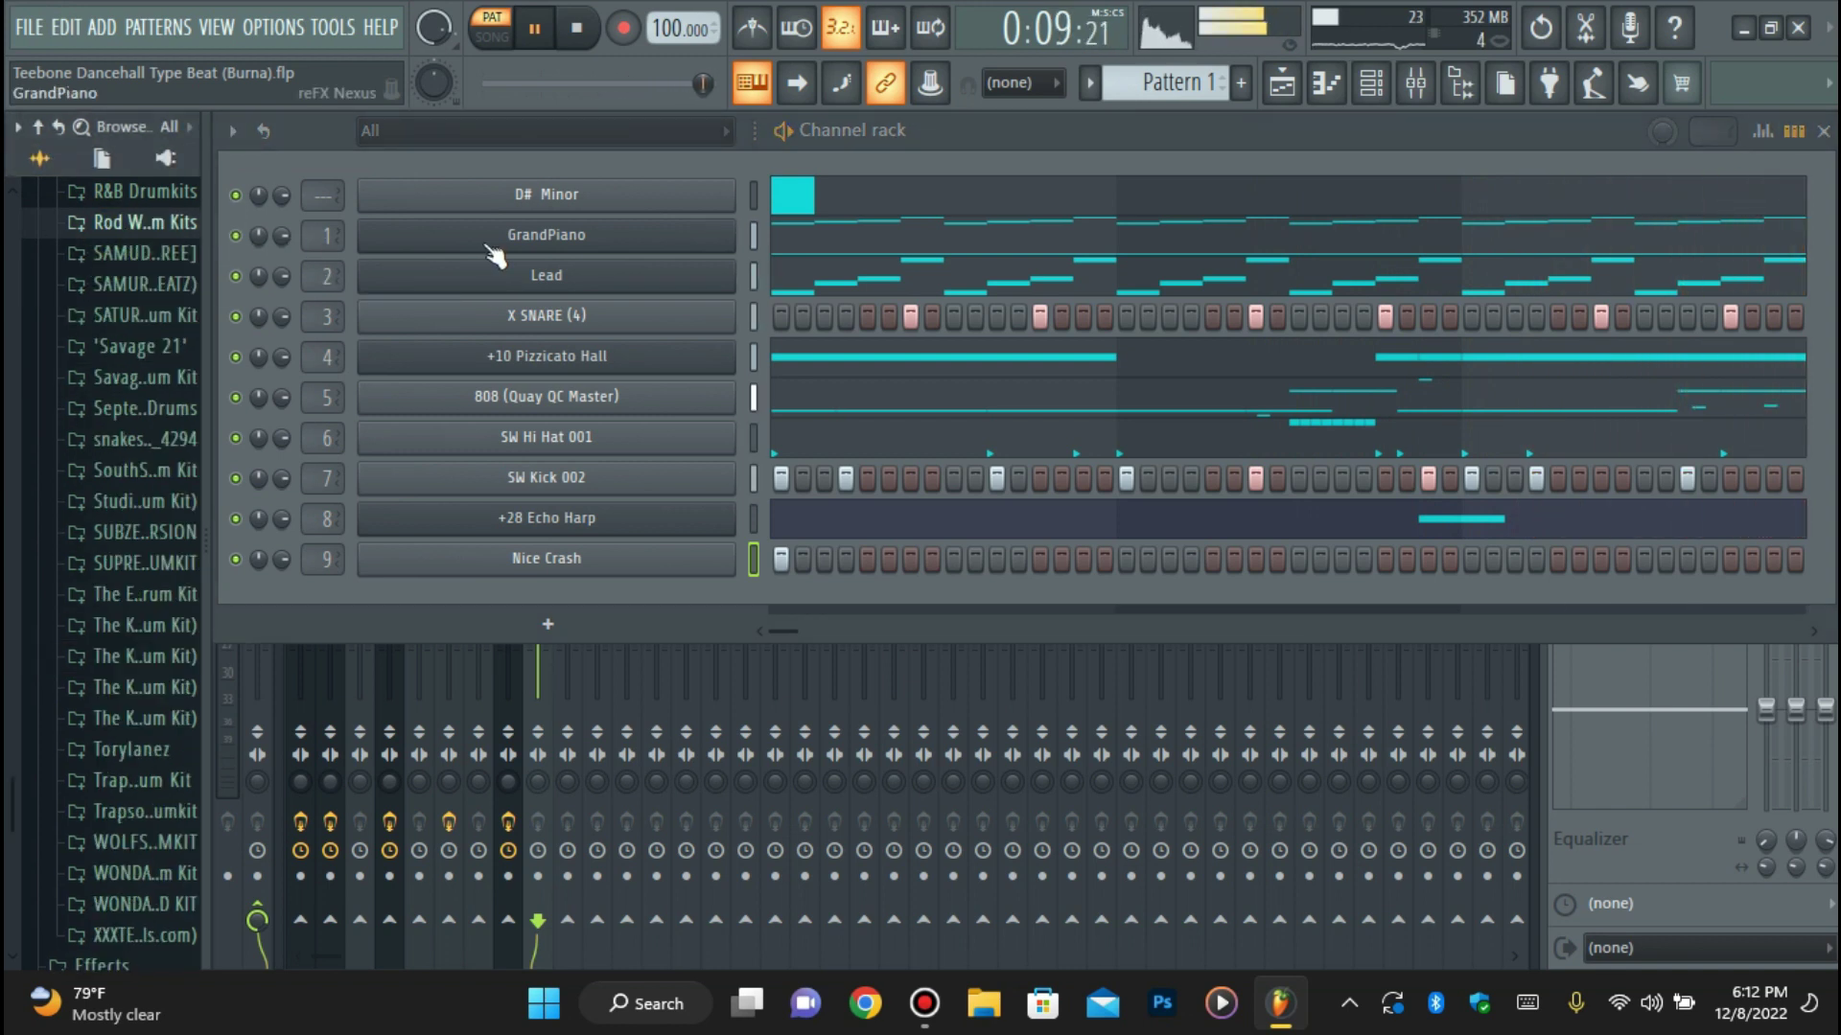
{"action": "left_click", "coordinate": [28, 26]}
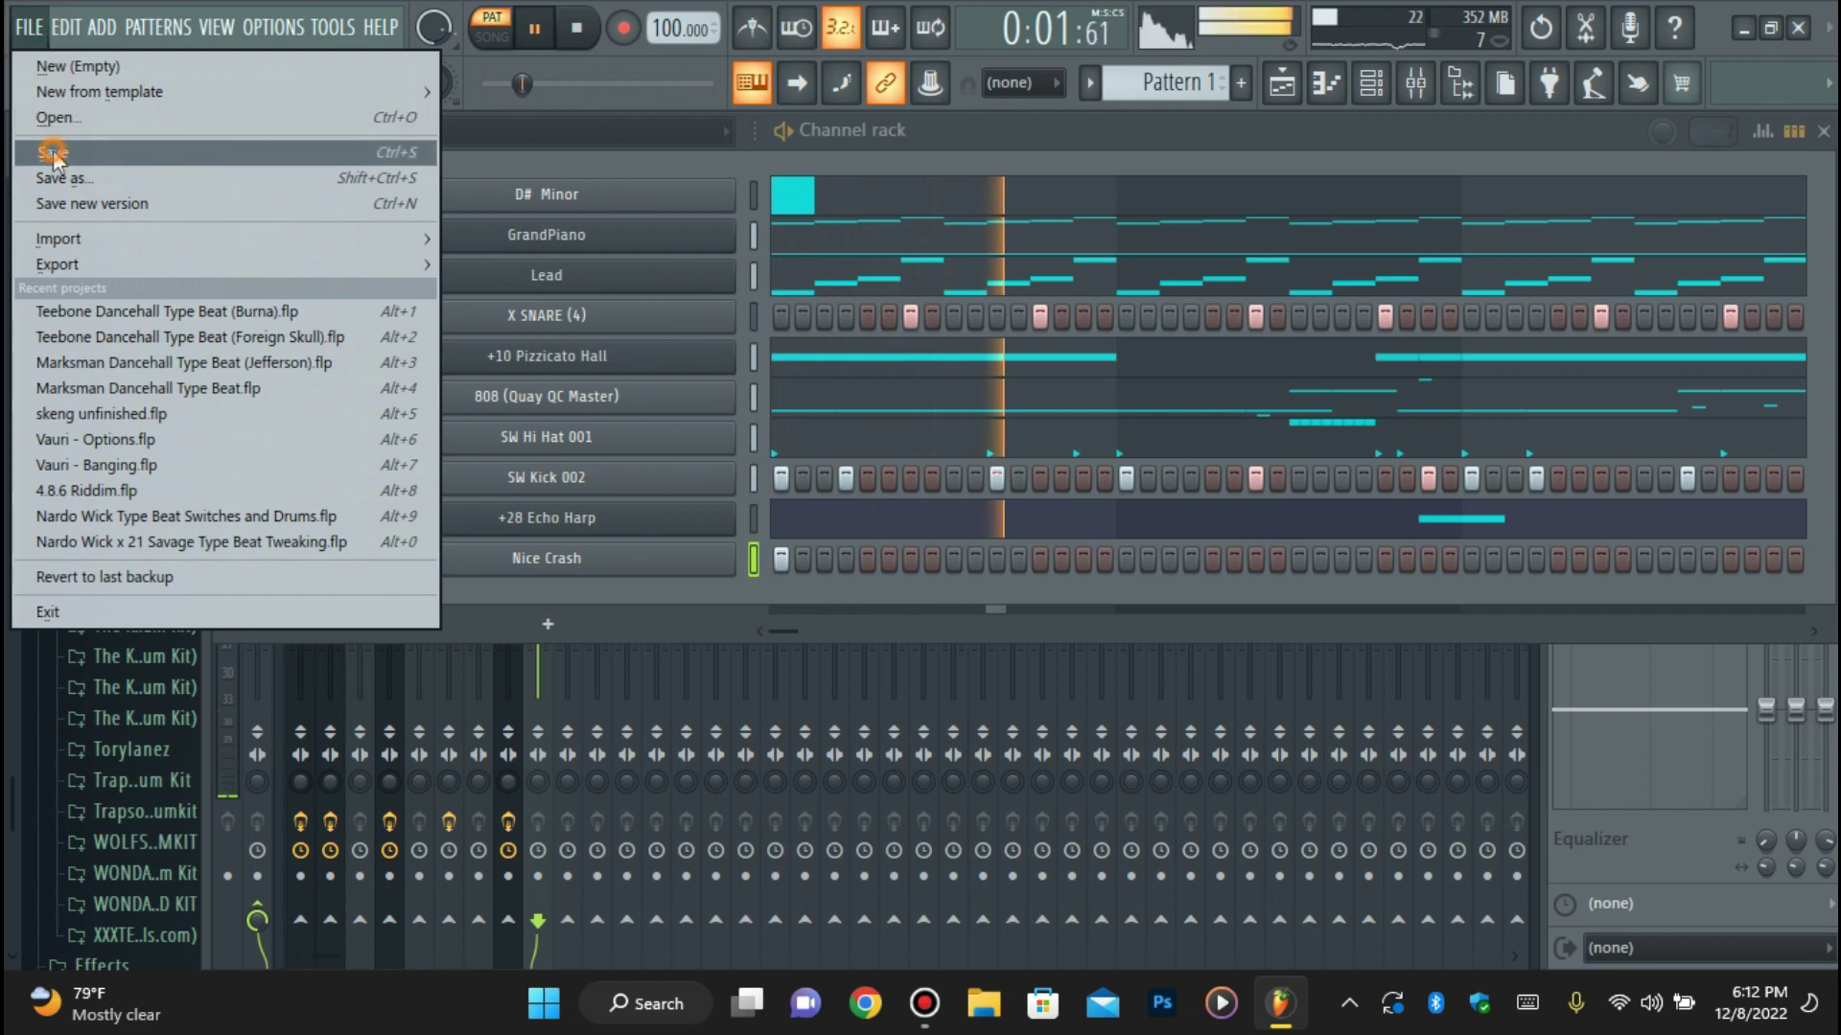
{"action": "left_click", "coordinate": [62, 163]}
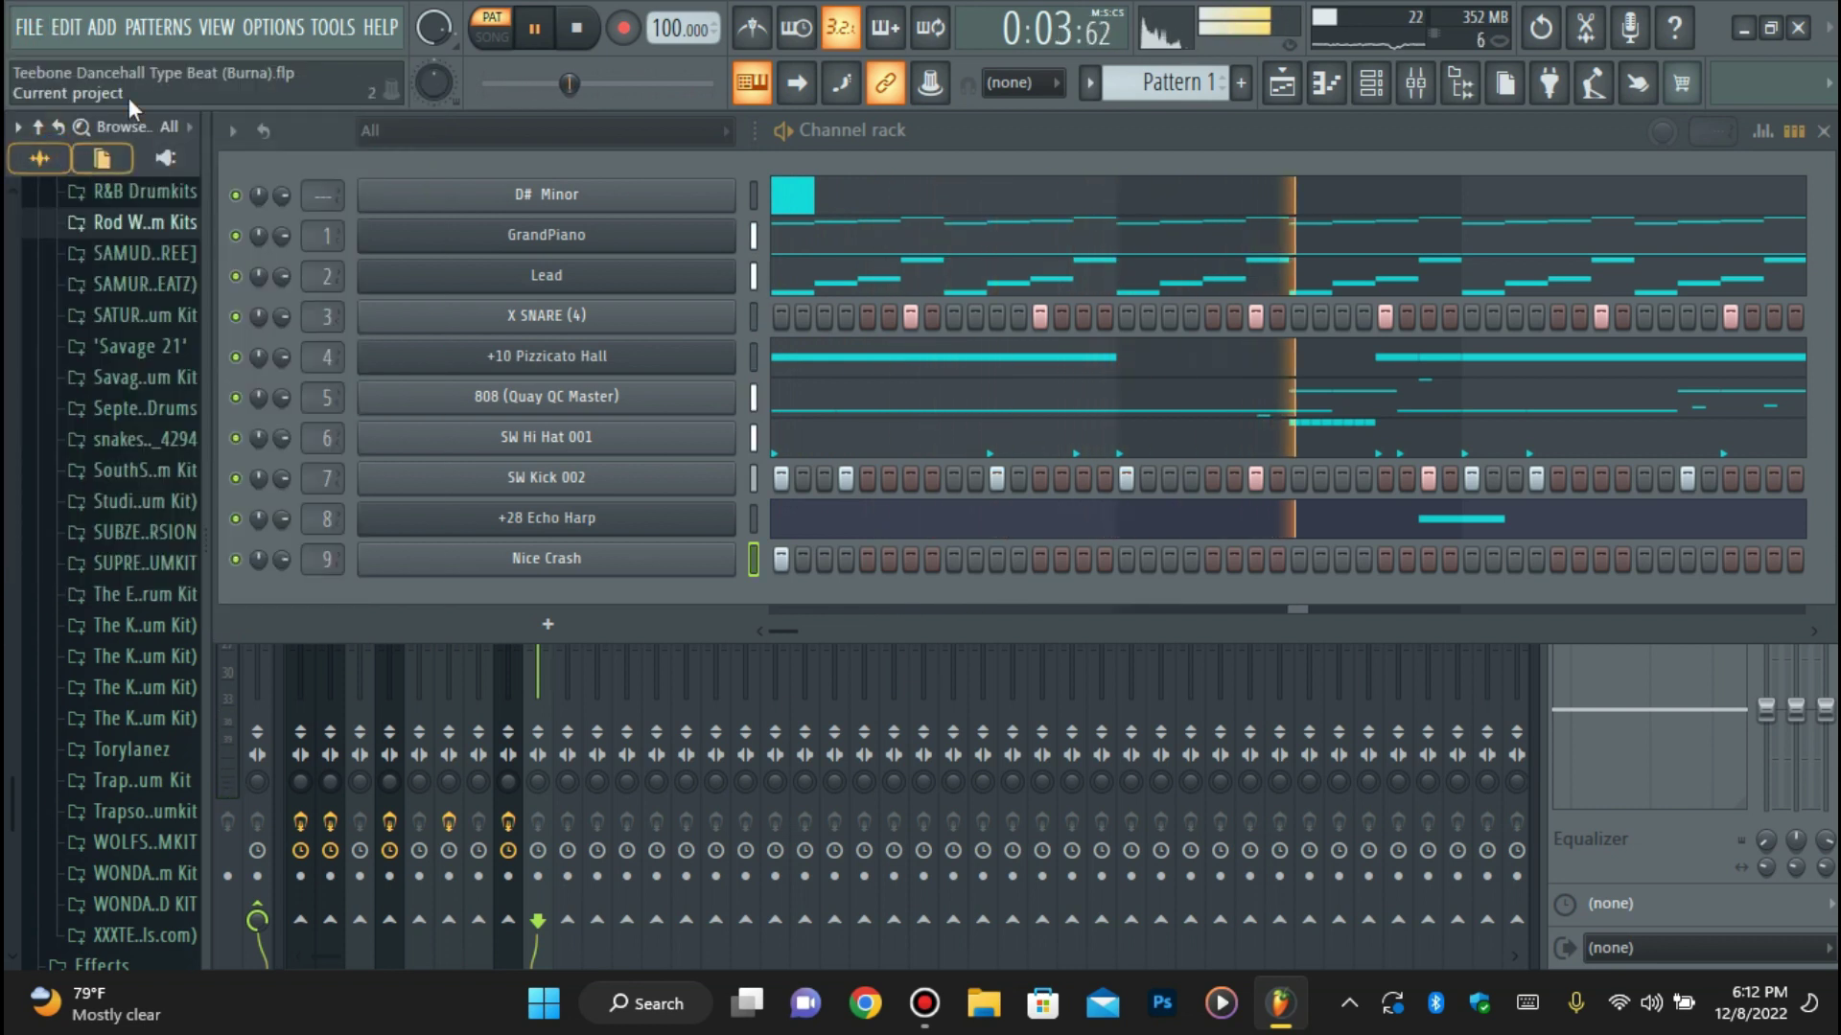
{"action": "left_click", "coordinate": [29, 26]}
{"action": "left_click", "coordinate": [46, 155]}
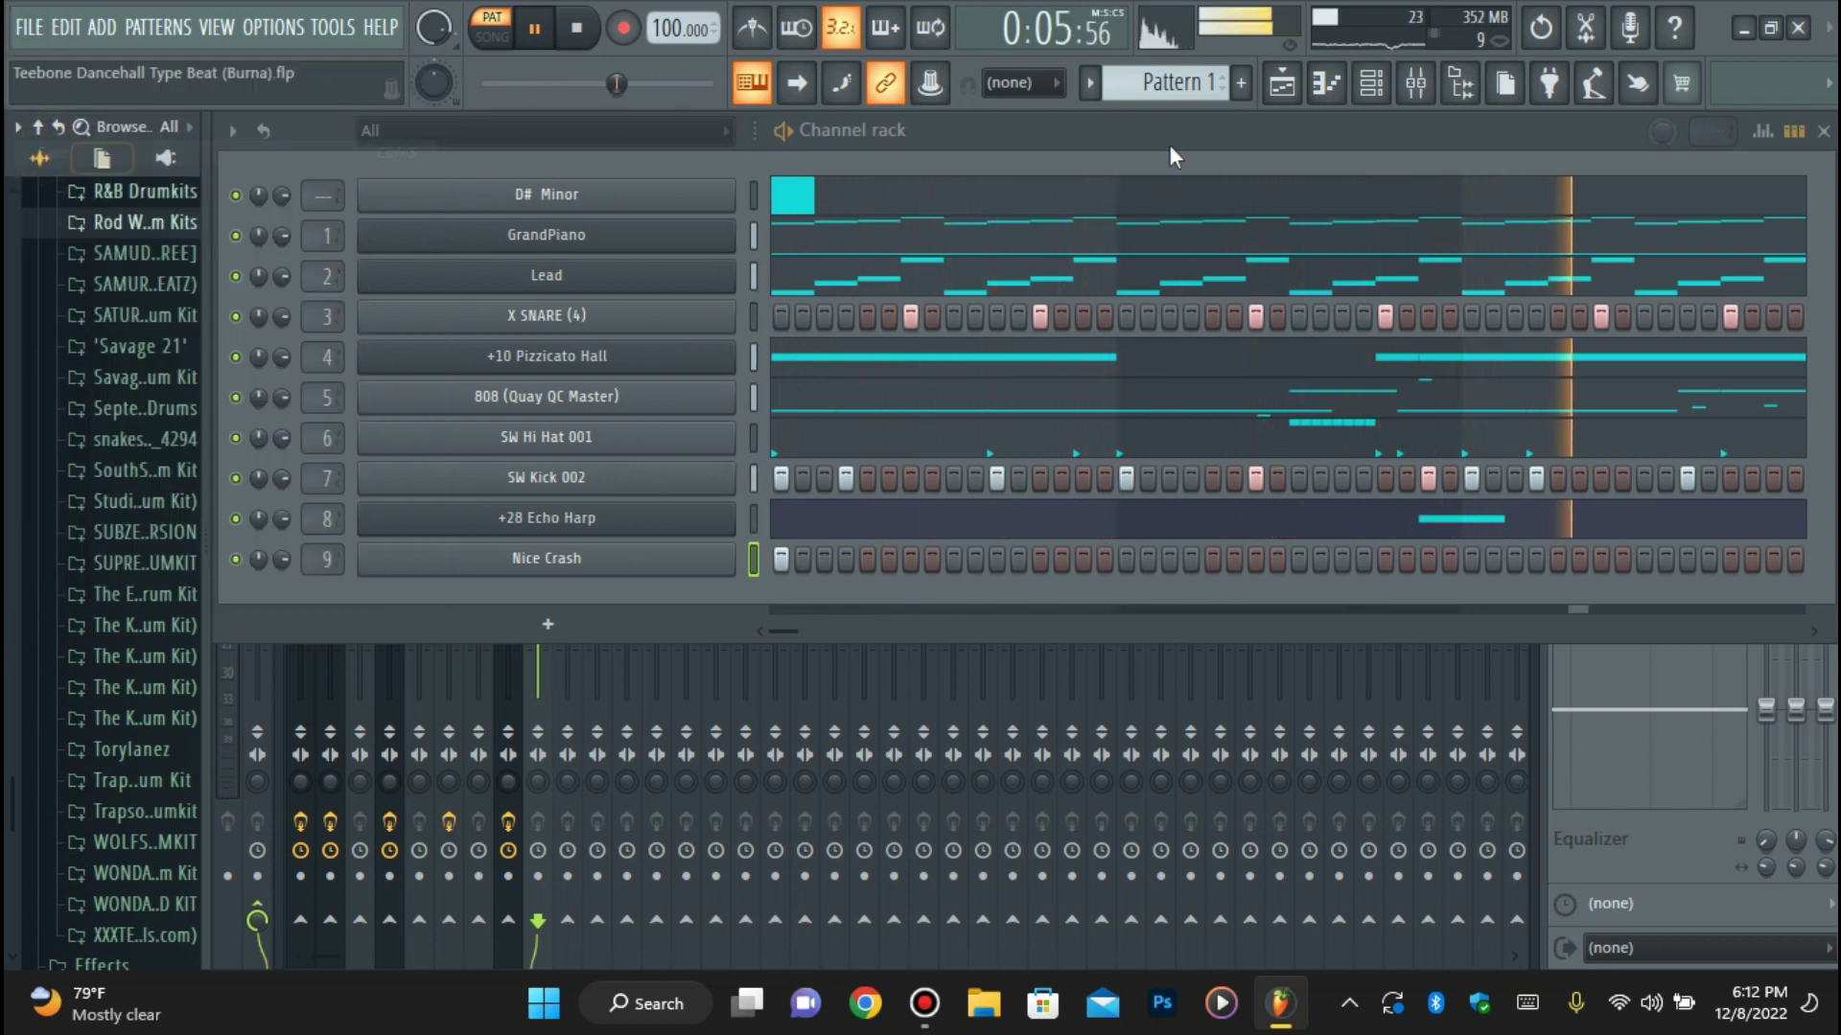
Bring the channel rack back into view, save the project again, and stop playback.
{"action": "left_click", "coordinate": [1281, 83]}
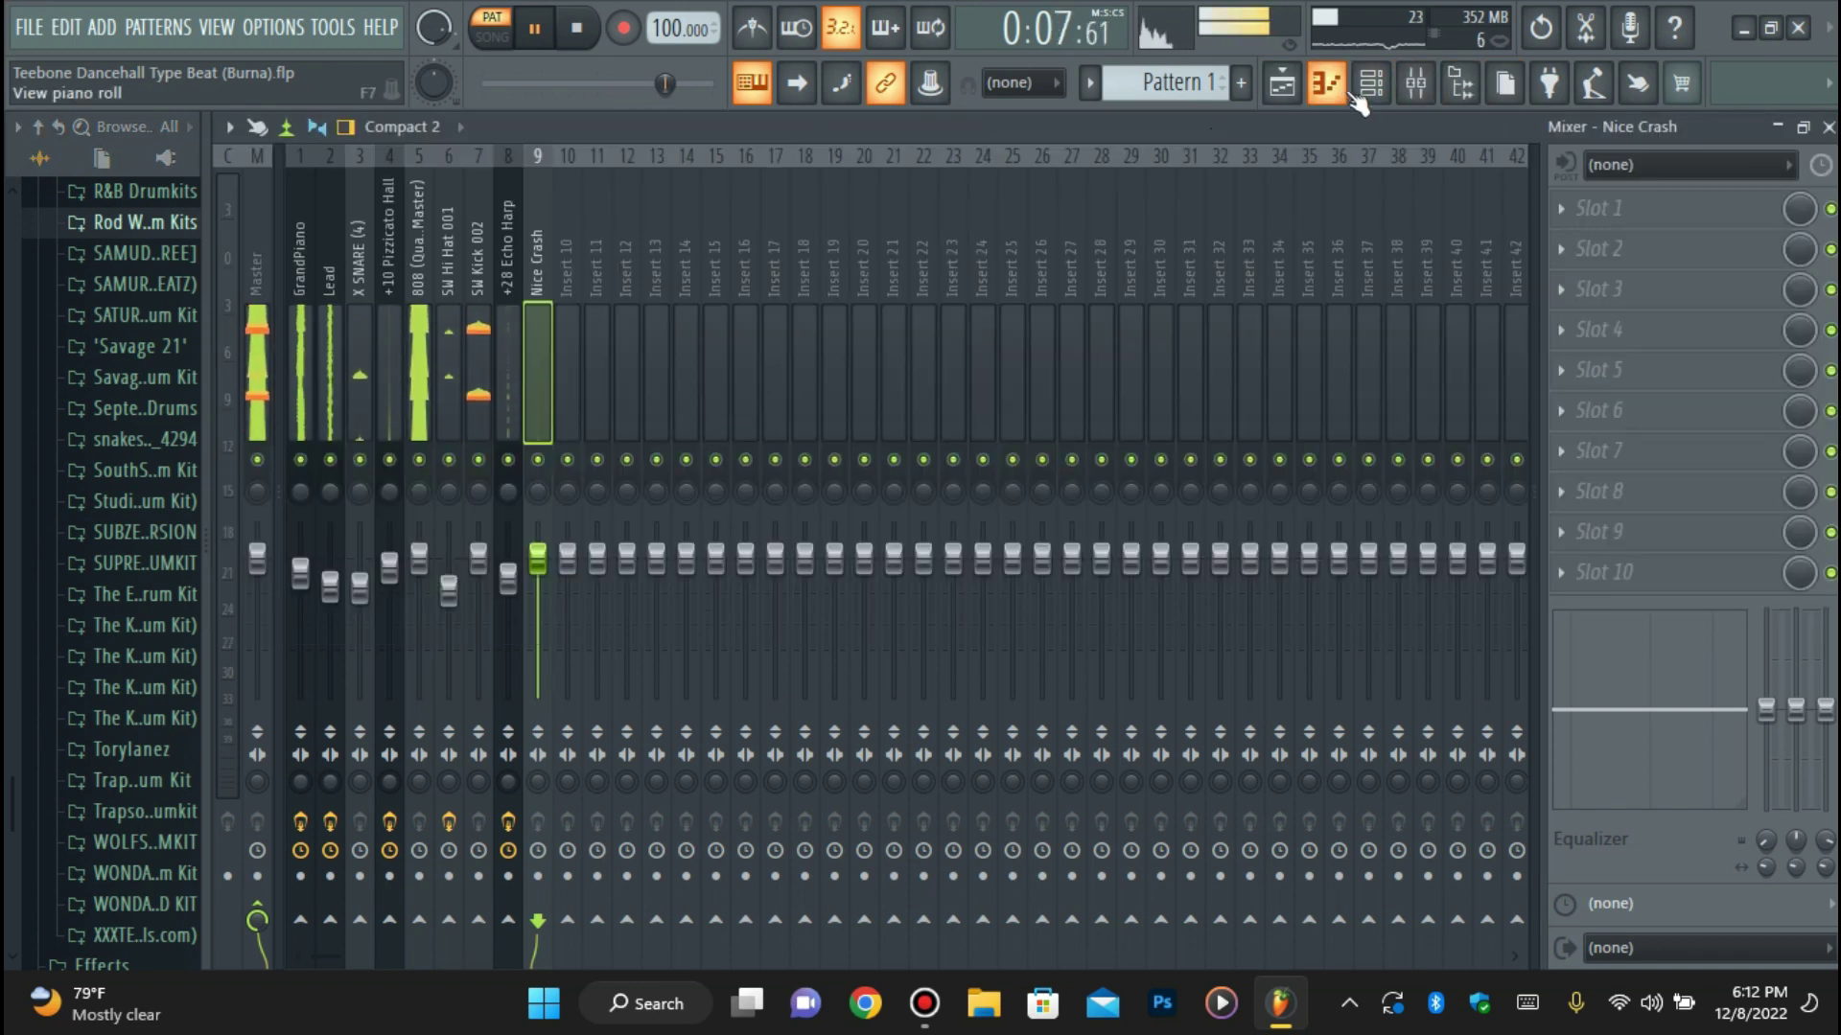
{"action": "left_click", "coordinate": [1371, 82]}
{"action": "left_click", "coordinate": [29, 27]}
{"action": "left_click", "coordinate": [53, 152]}
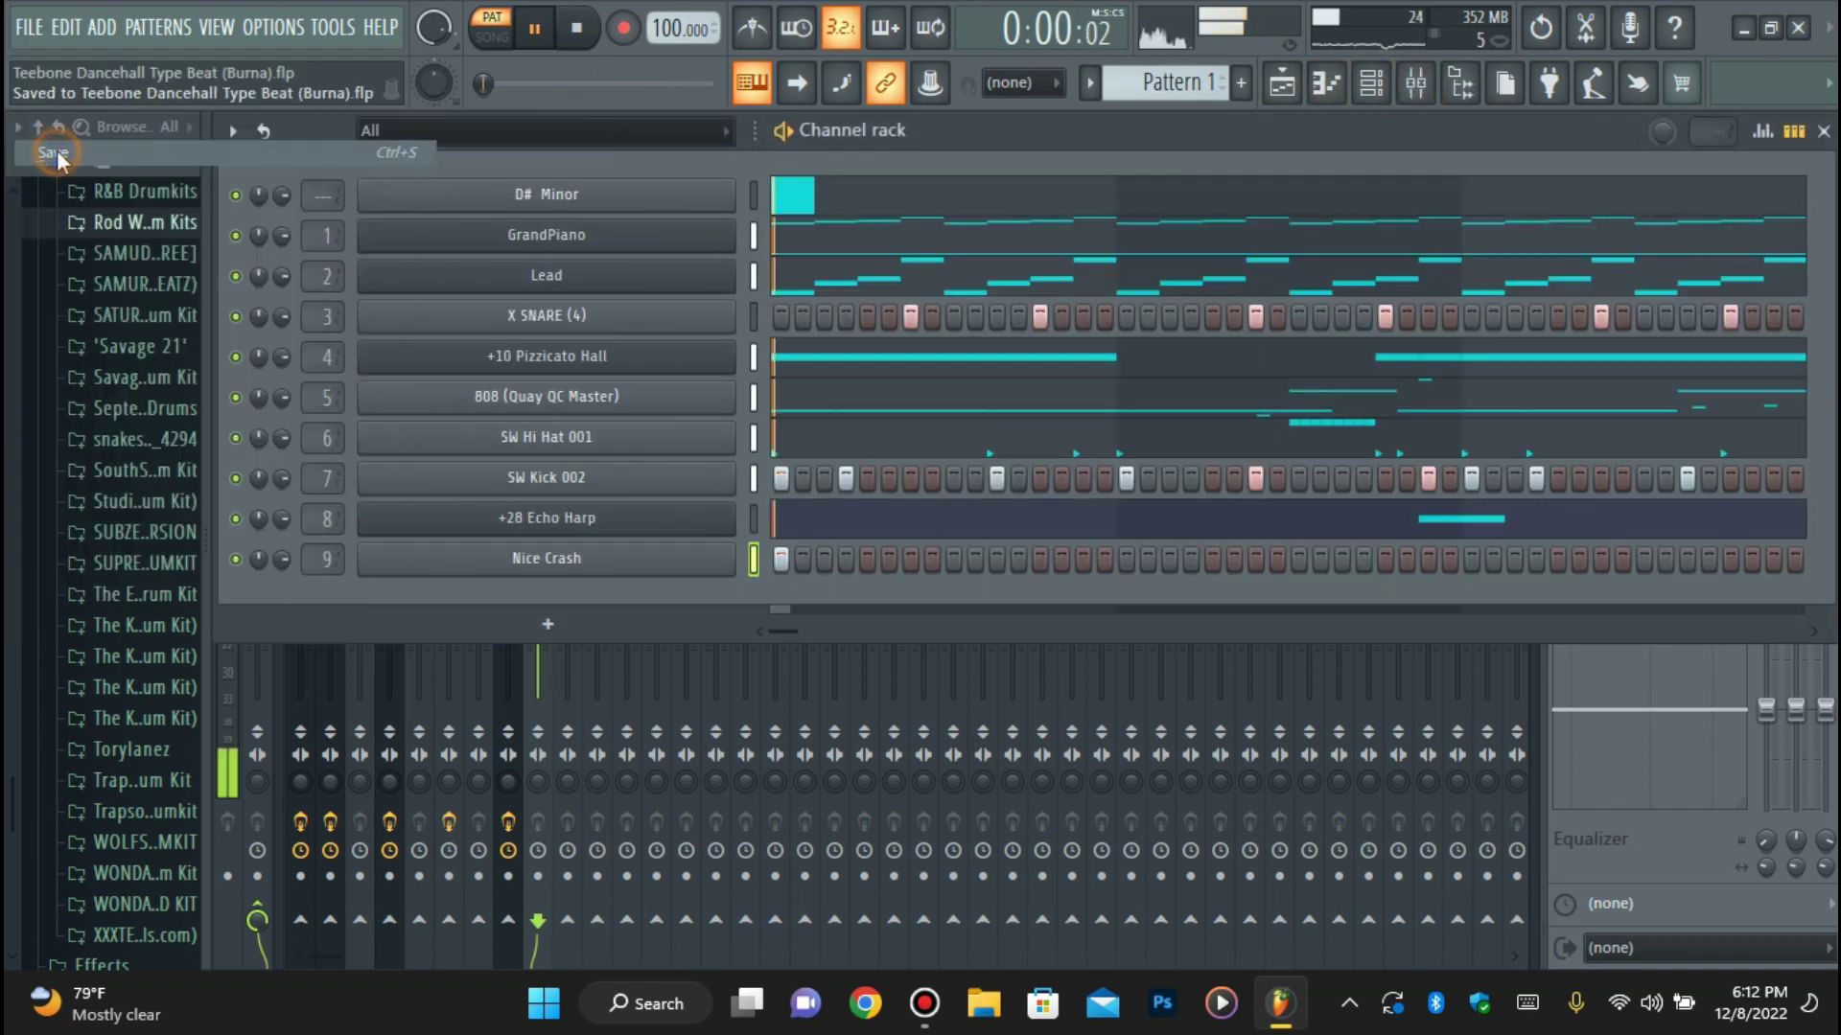
{"action": "key", "text": "space"}
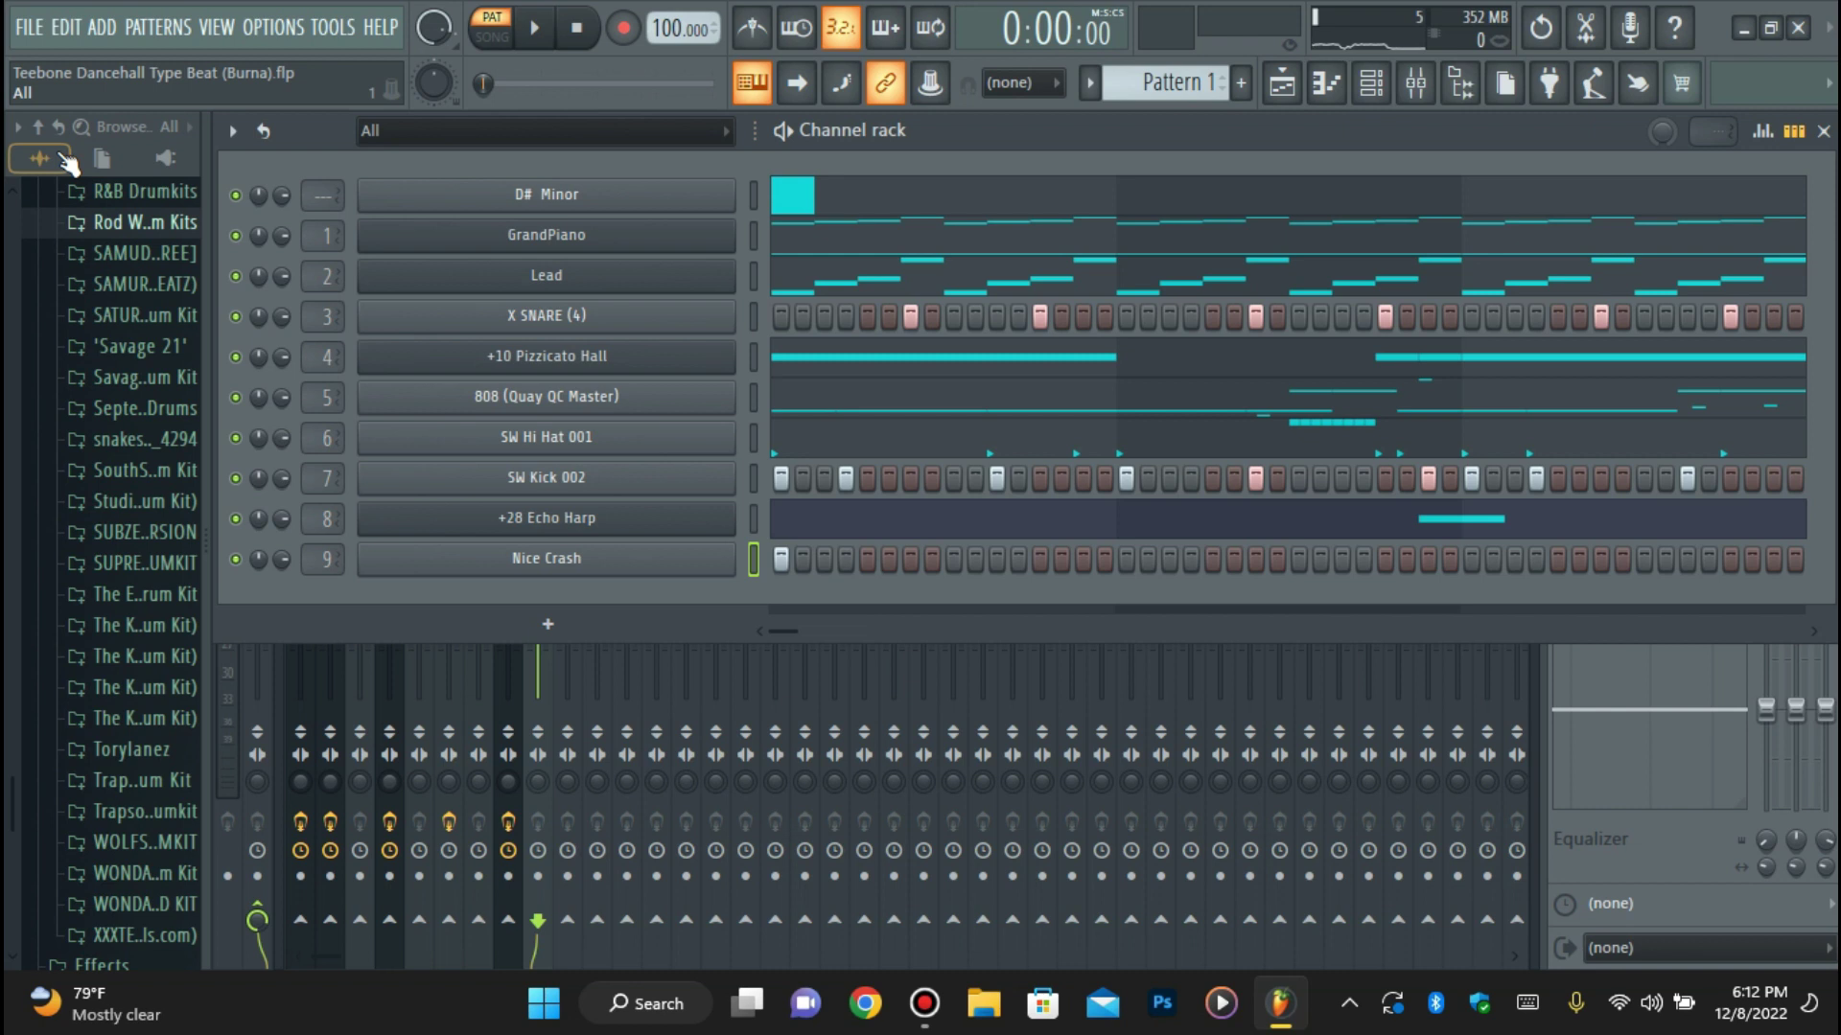
{"action": "left_click", "coordinate": [50, 38]}
{"action": "left_click", "coordinate": [101, 158]}
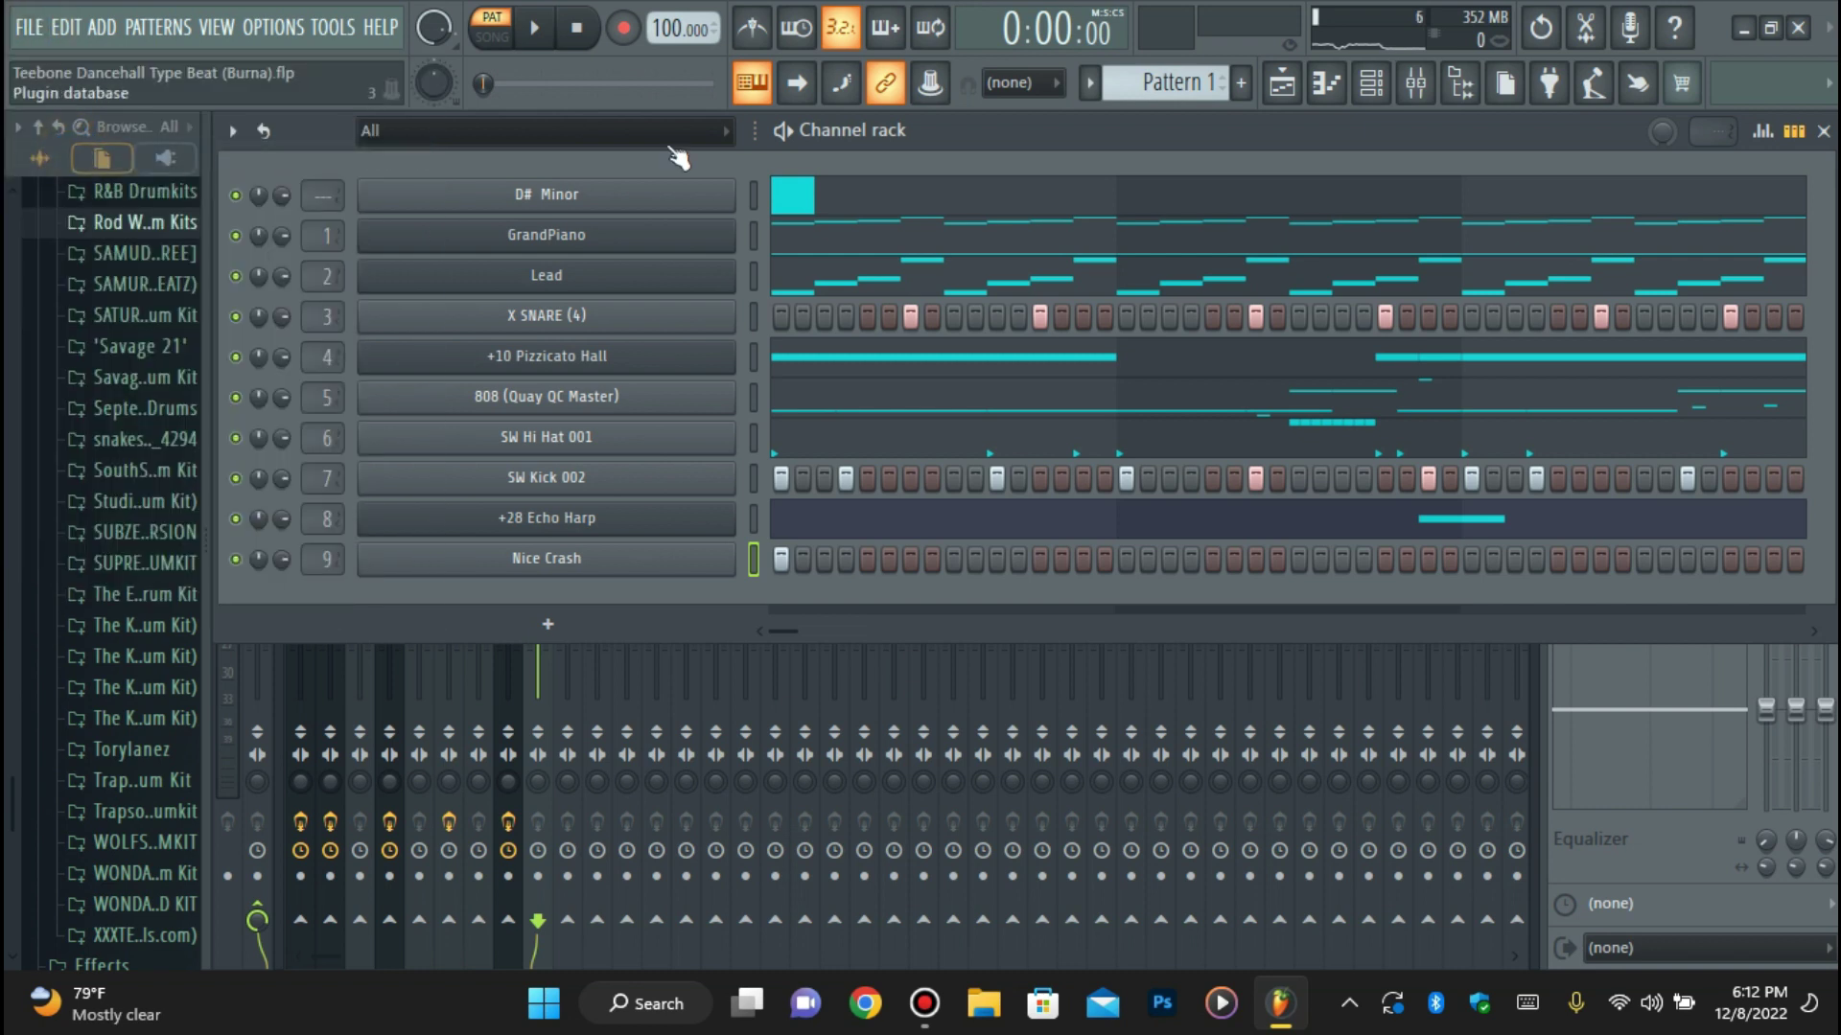
{"action": "left_click", "coordinate": [1280, 81]}
{"action": "left_click", "coordinate": [1326, 81]}
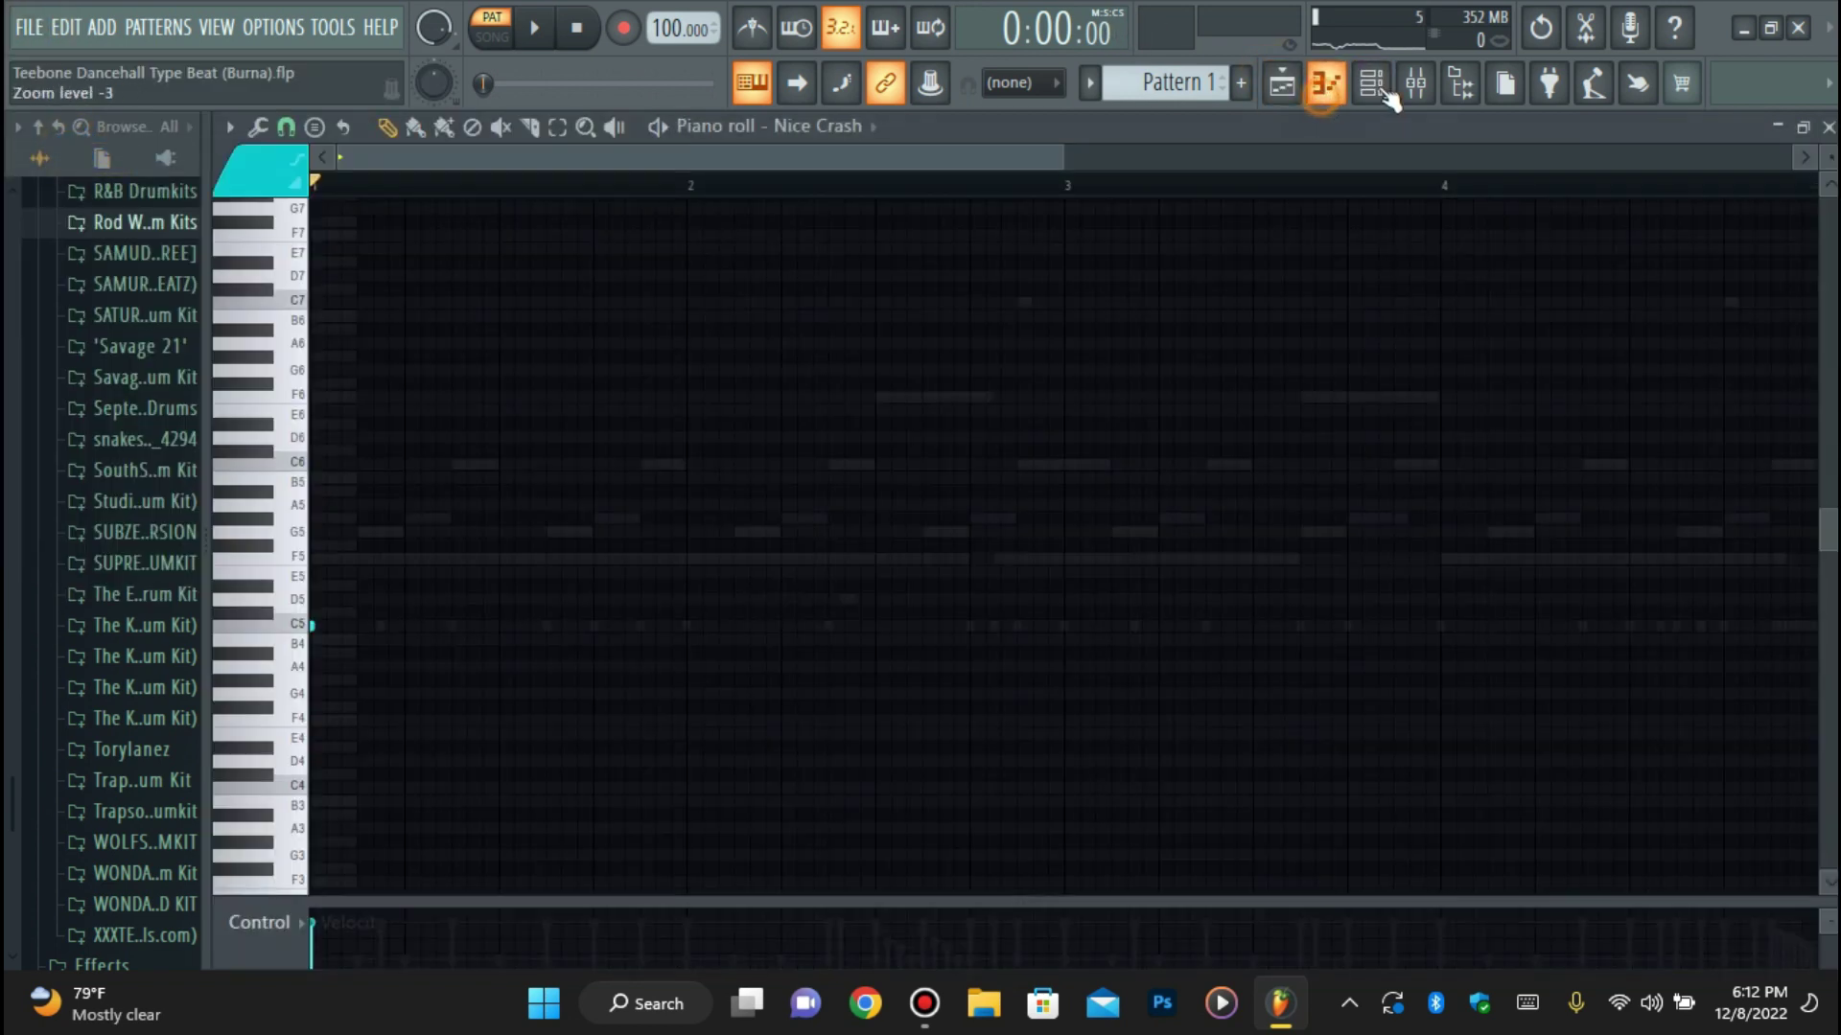
{"action": "left_click", "coordinate": [1373, 84]}
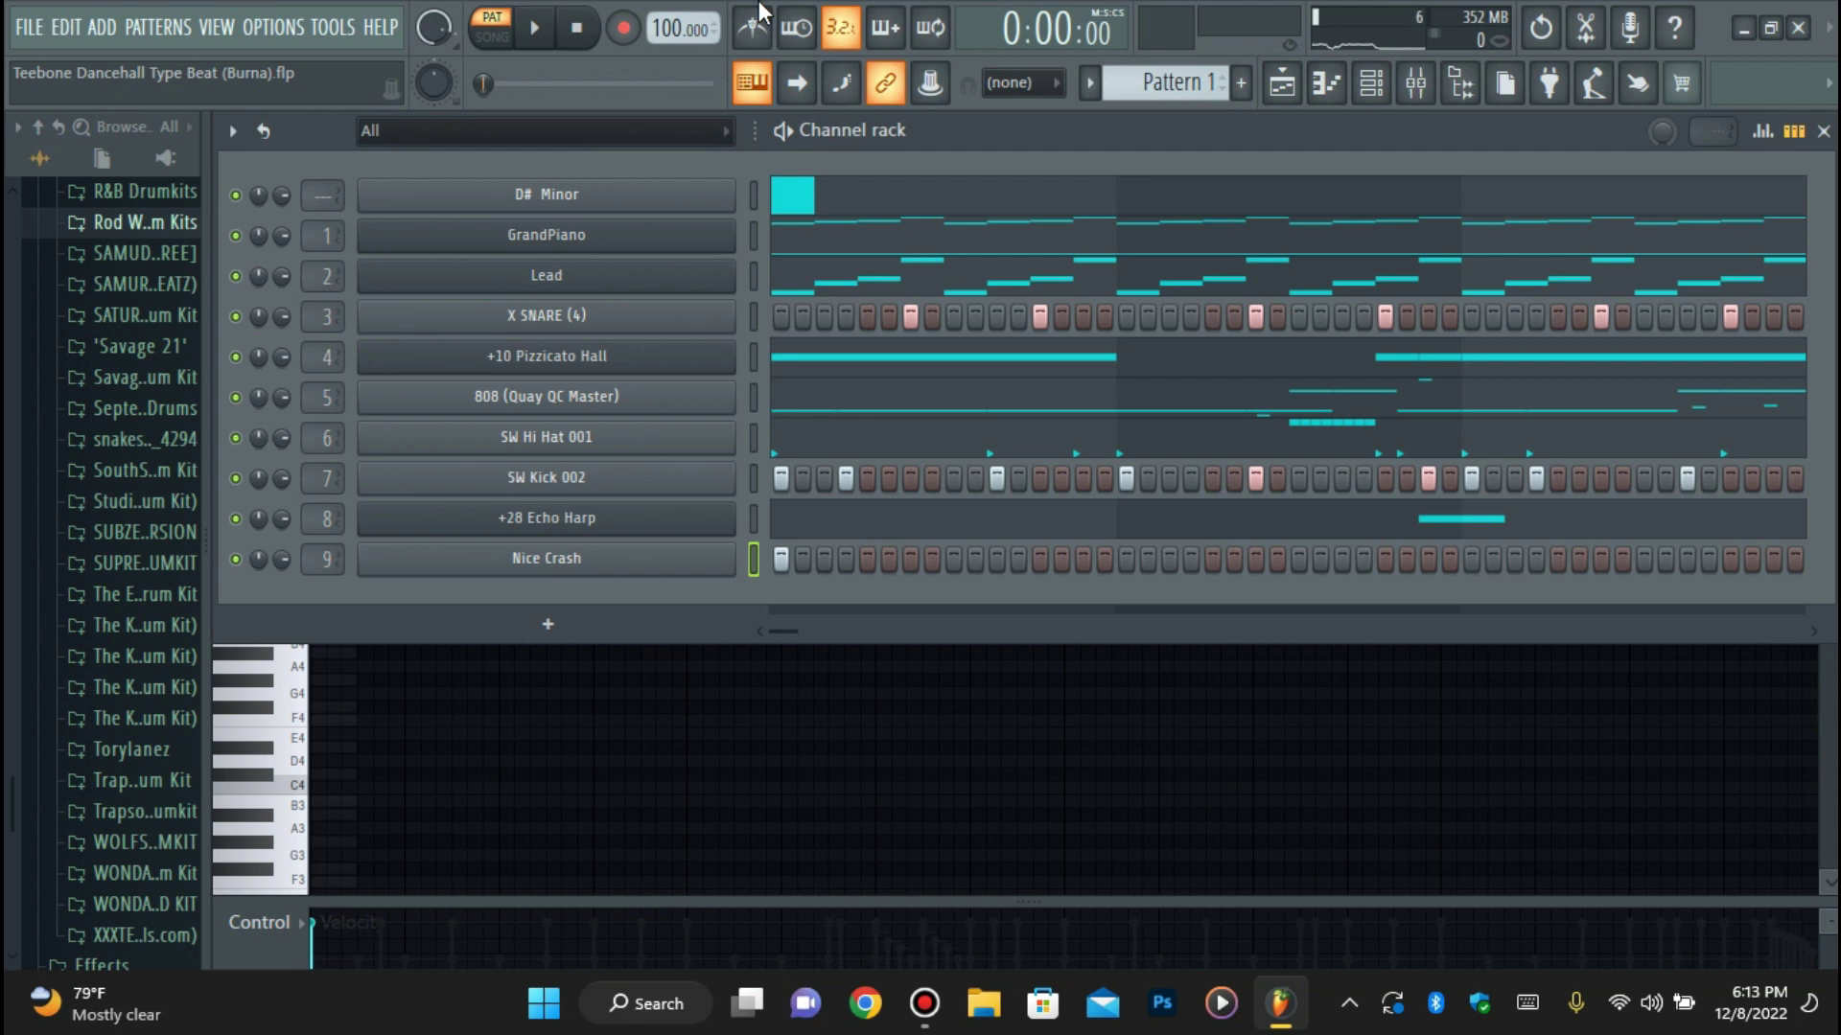
{"action": "mouse_move", "coordinate": [758, 3]}
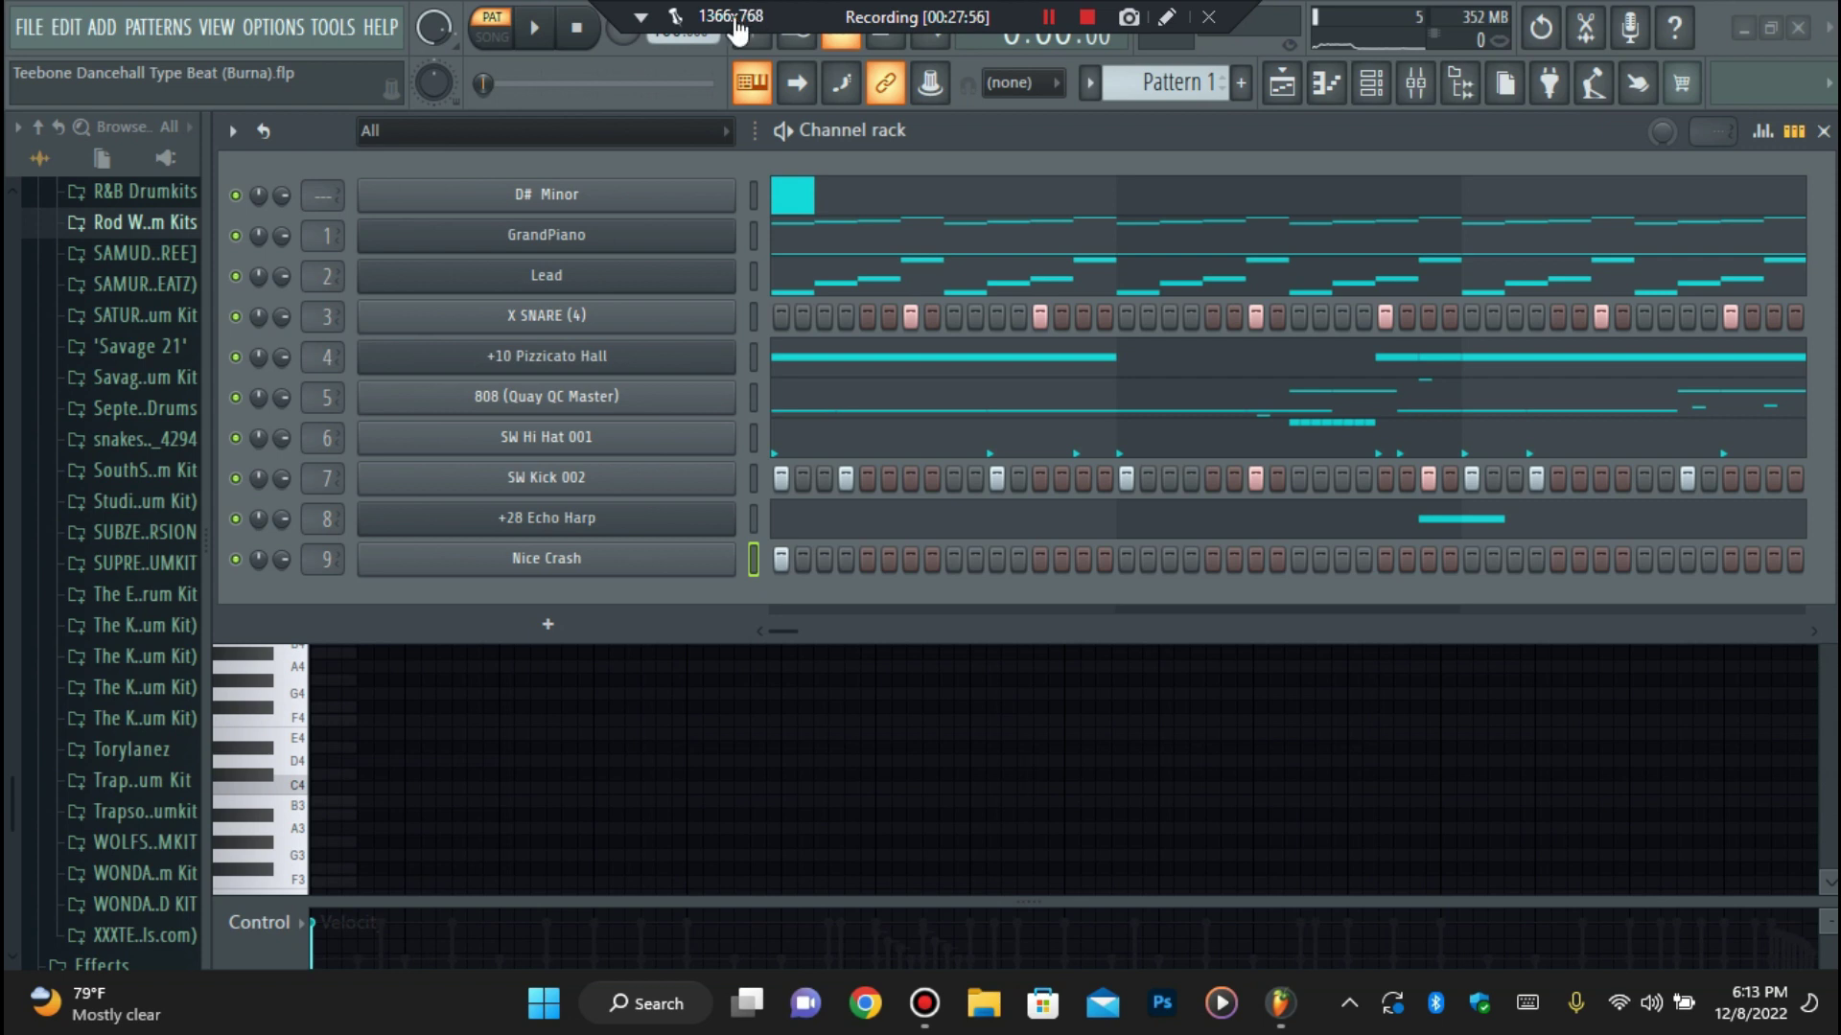
Play the finished pattern and save the project once more.
{"action": "left_click", "coordinate": [564, 34]}
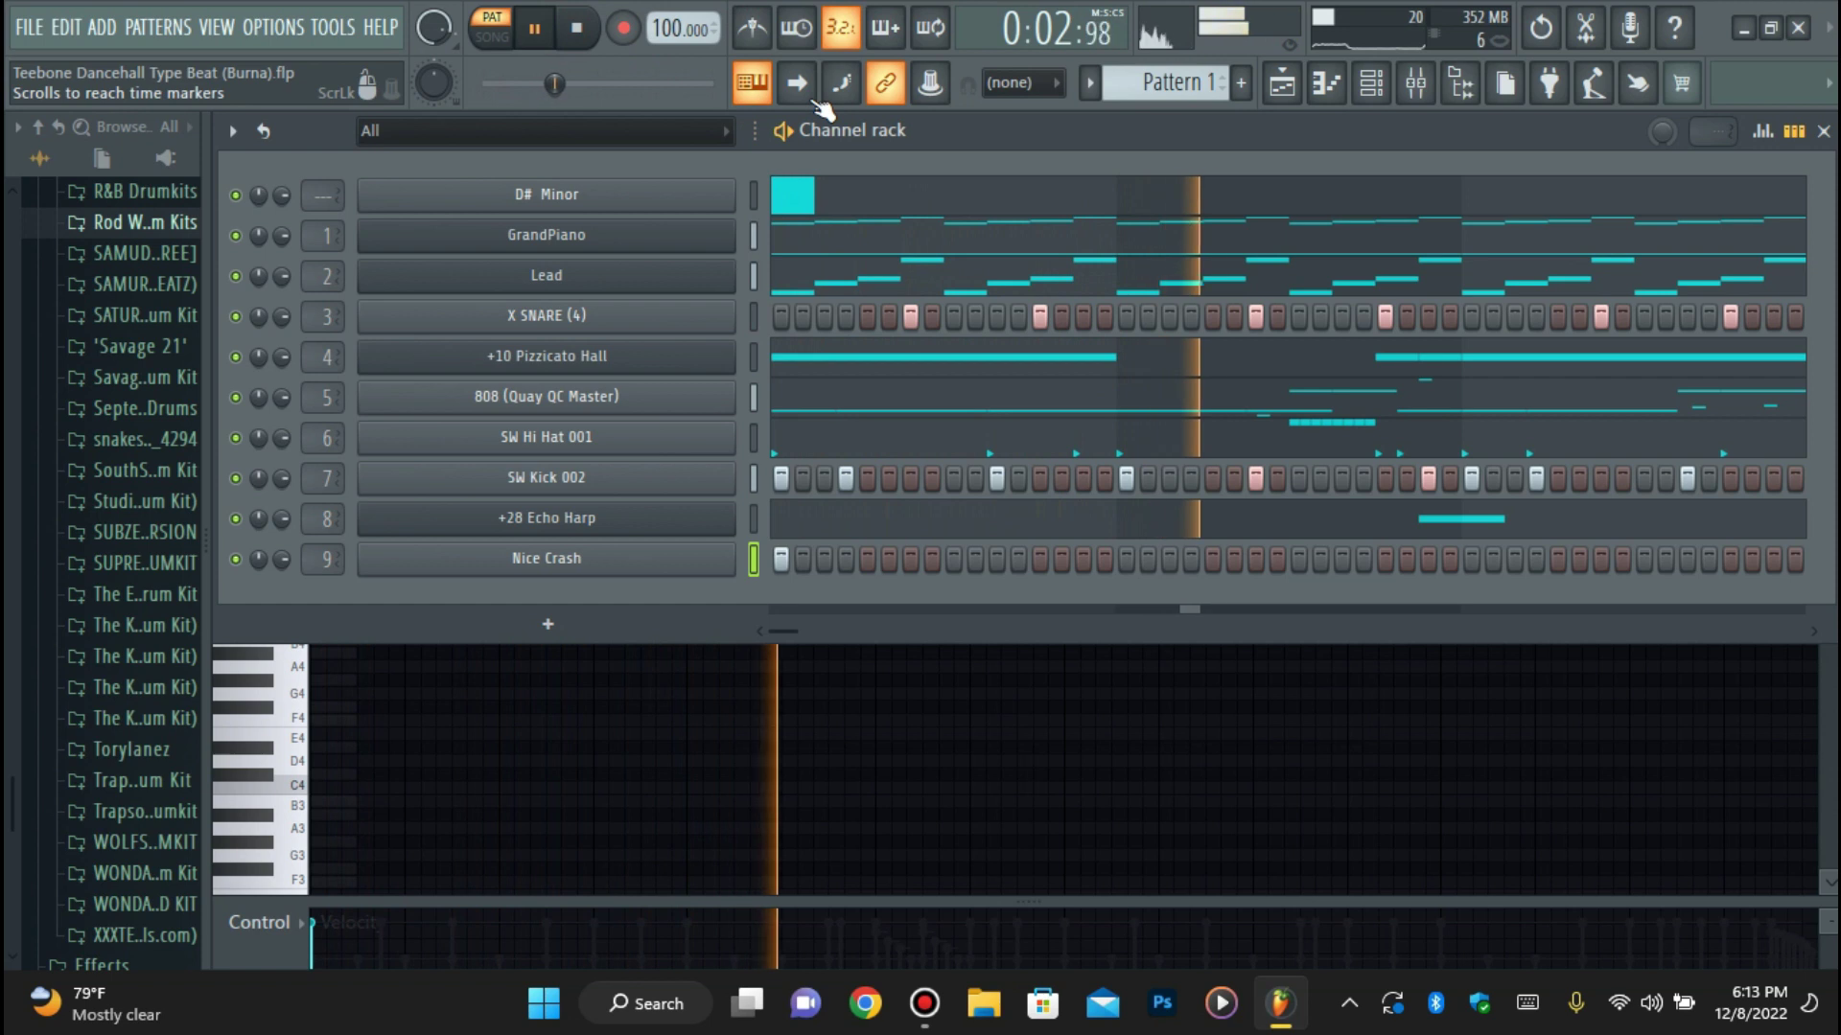
{"action": "left_click", "coordinate": [27, 27]}
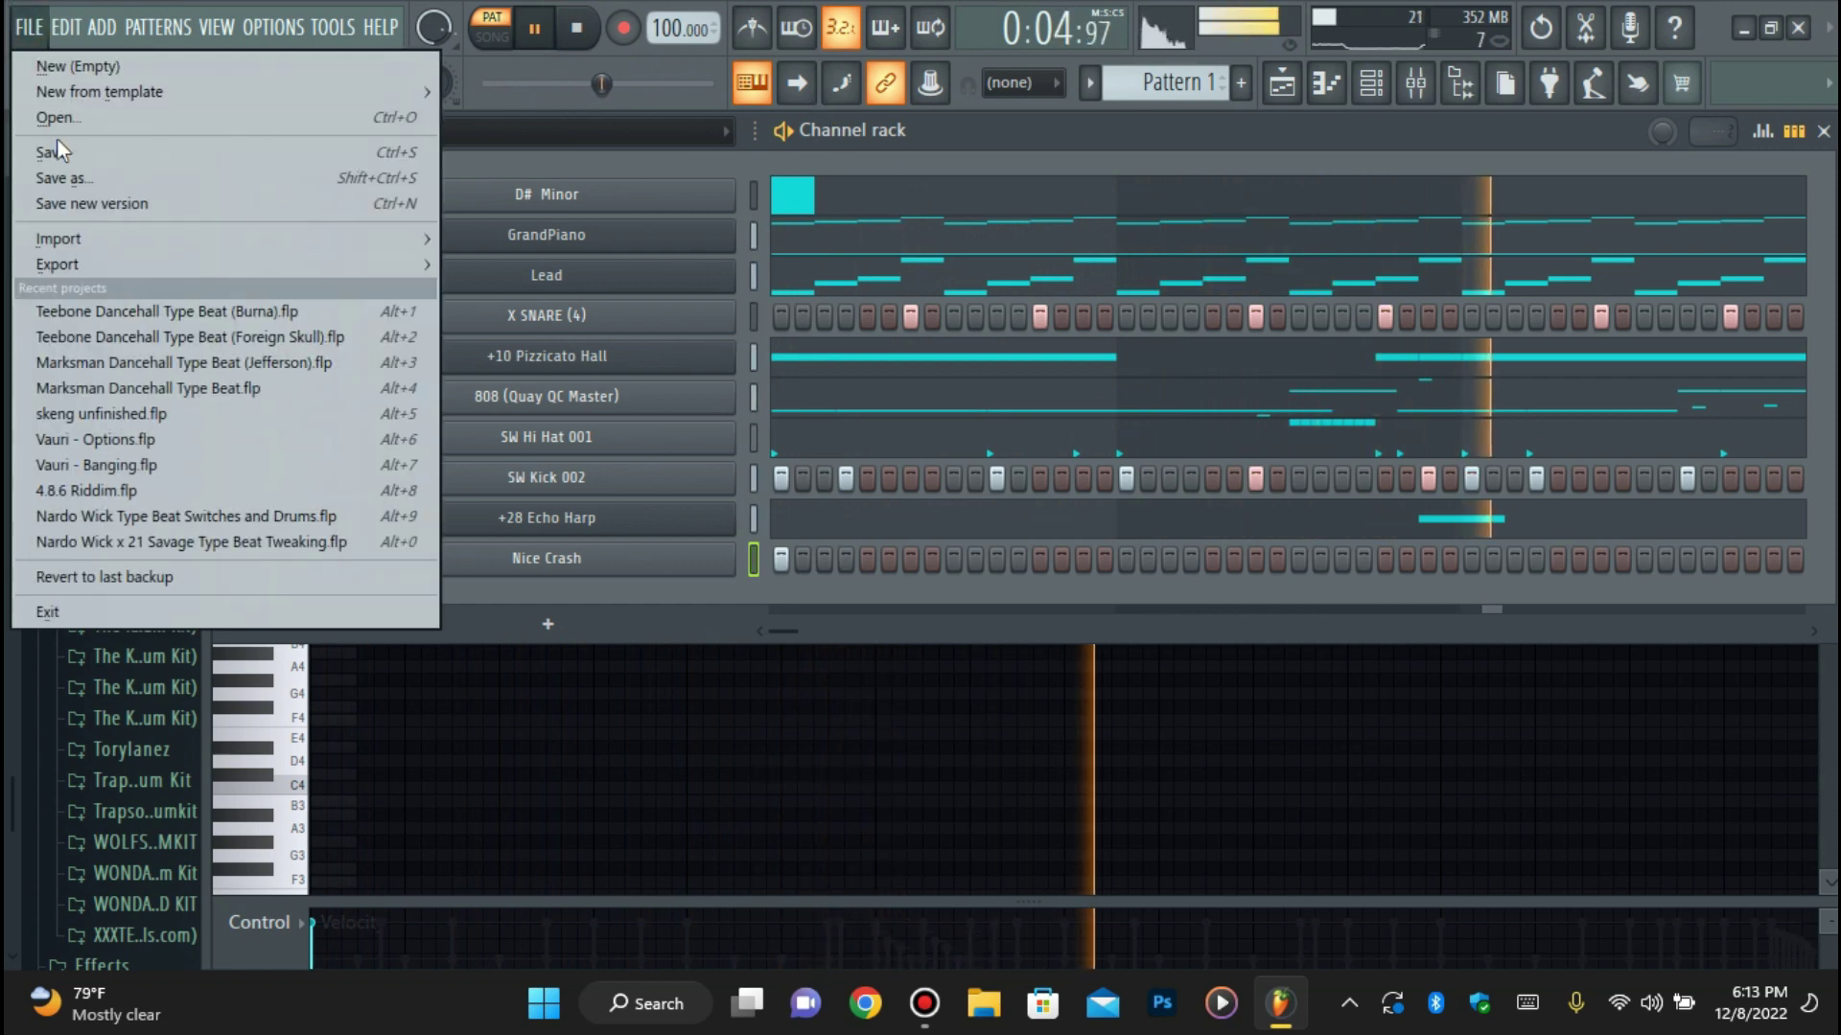
{"action": "left_click", "coordinate": [144, 157]}
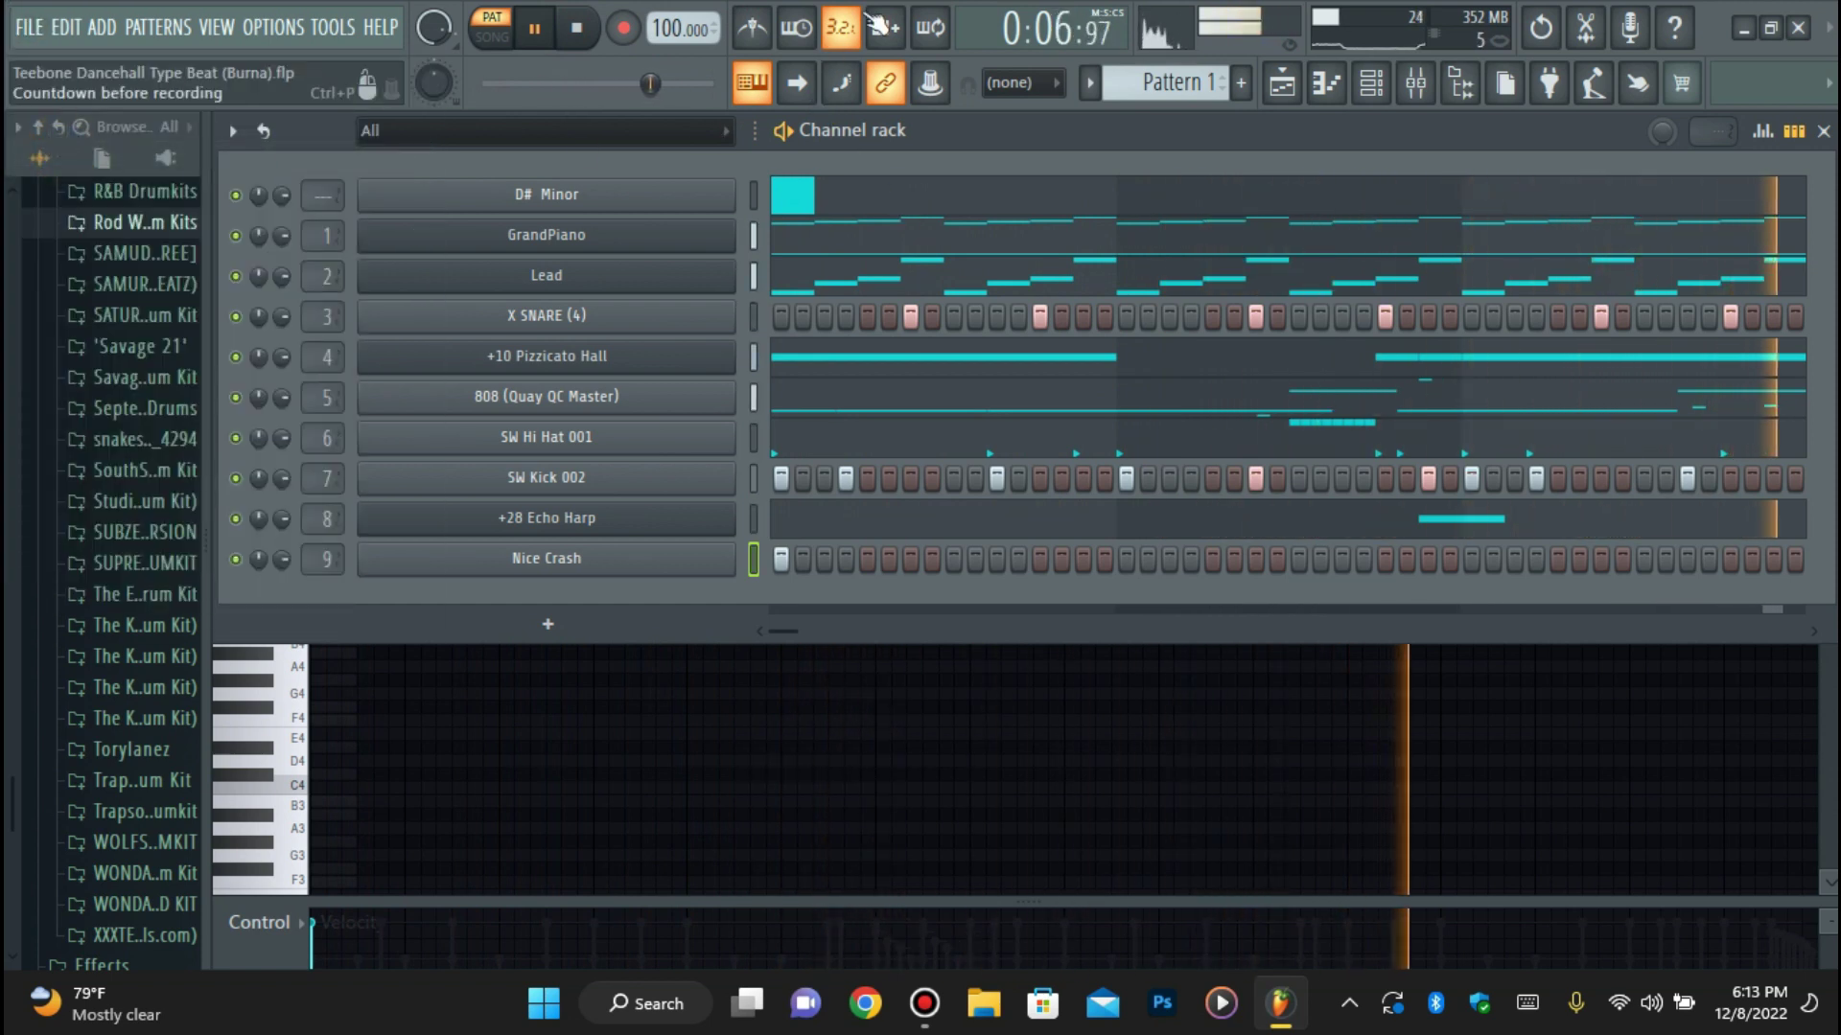